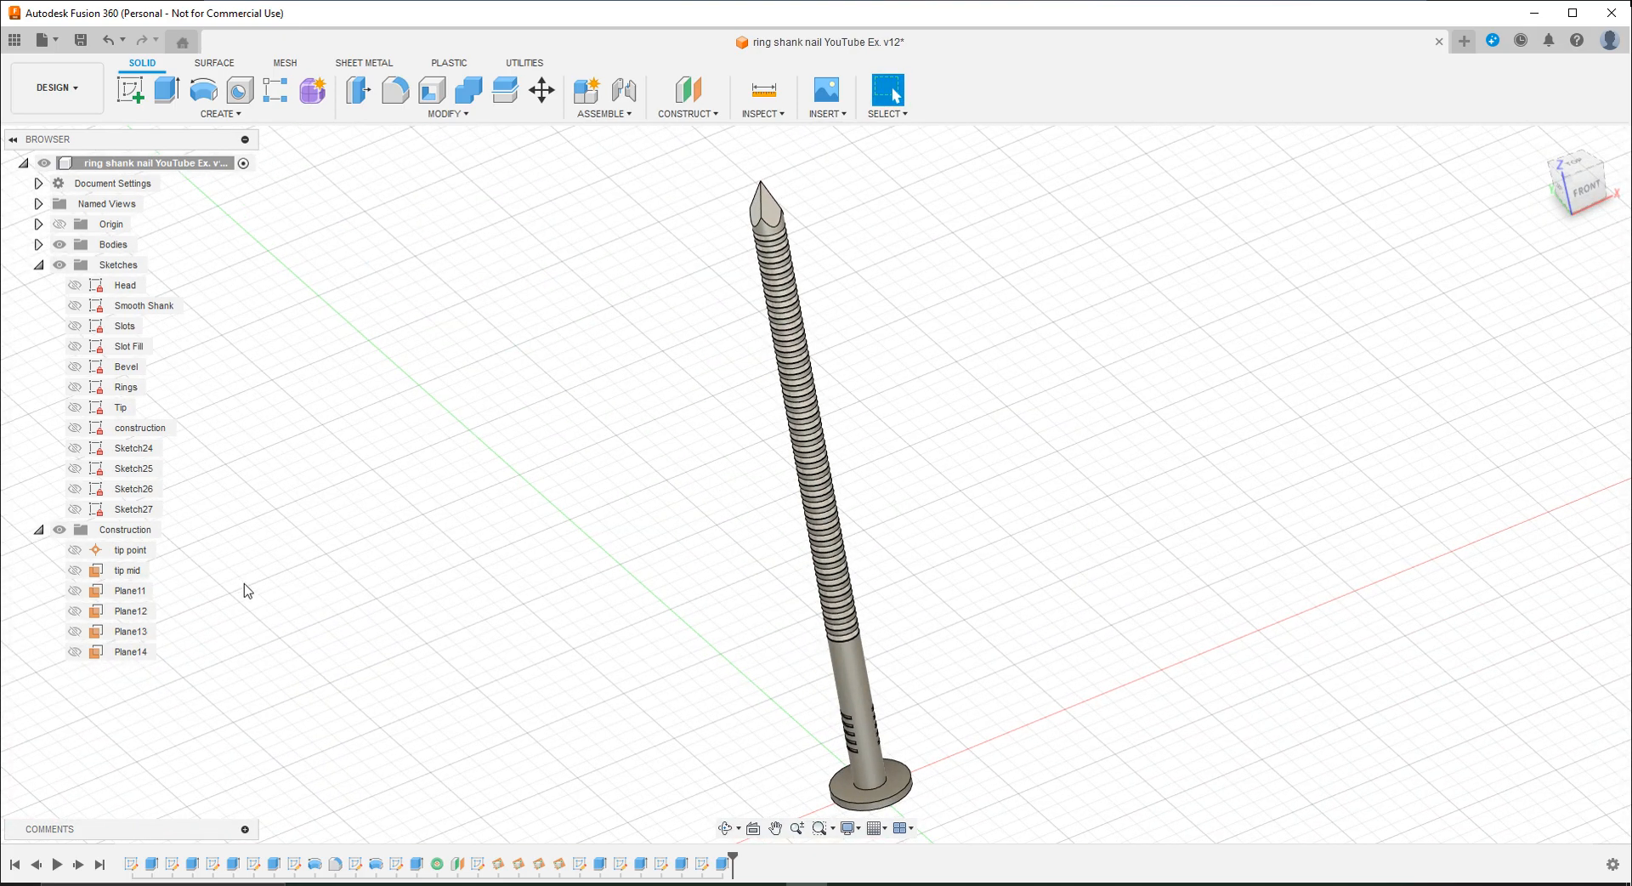
# Step: Show the Head, Smooth Shank, Slots, Slot Fill, Bevel, Rings and Tip sketches on the finished nail
pyautogui.click(74, 287)
pyautogui.click(75, 285)
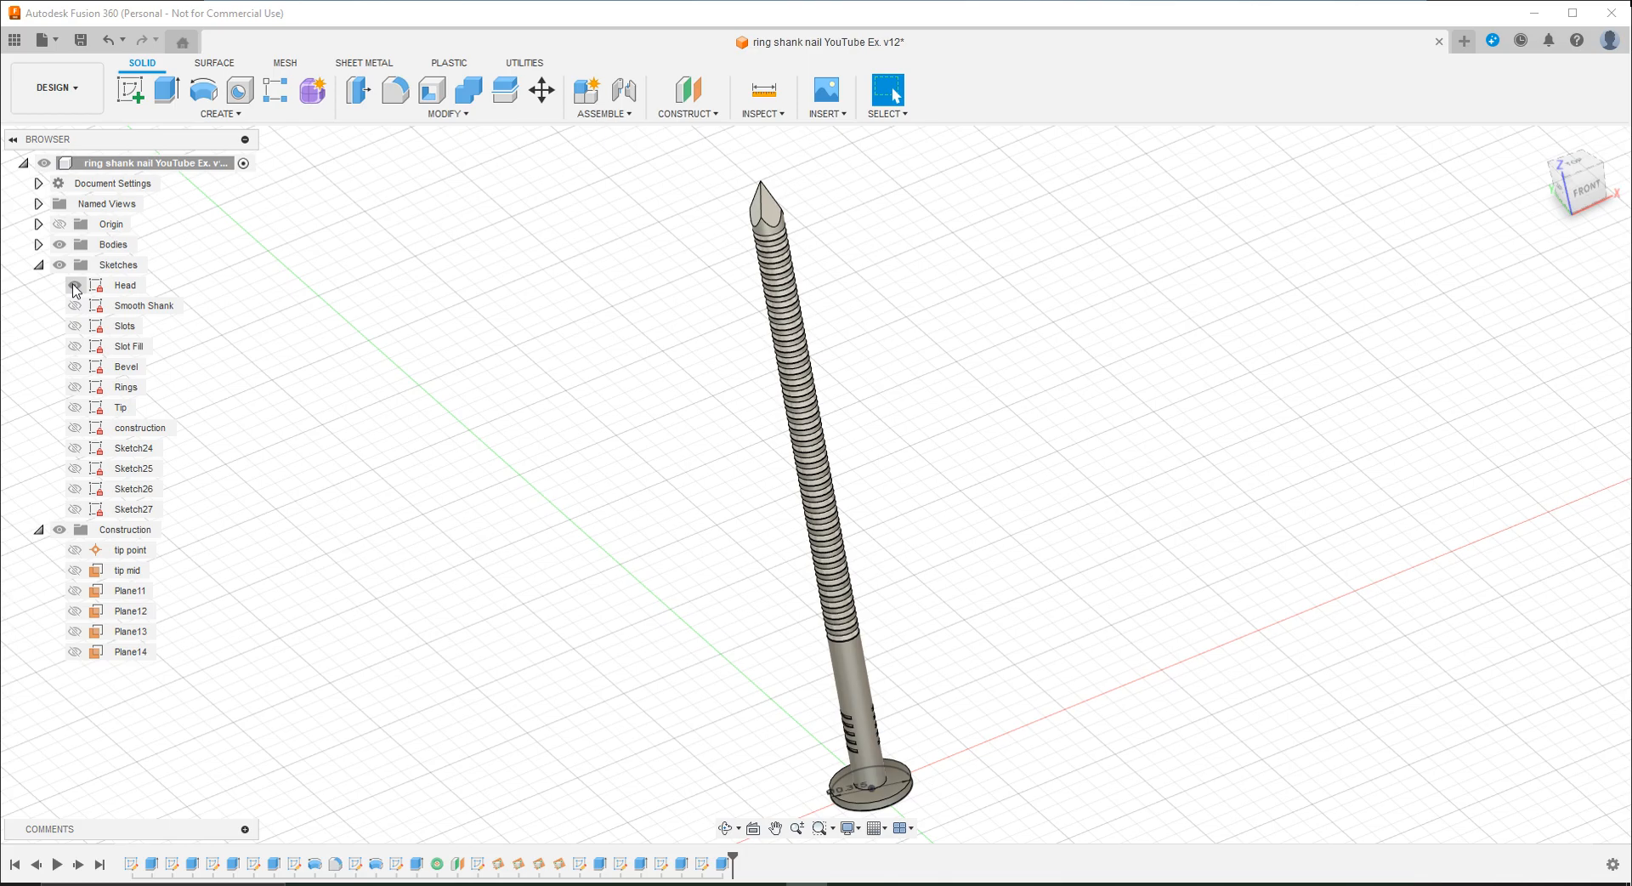
pyautogui.scroll(6, 850, 746)
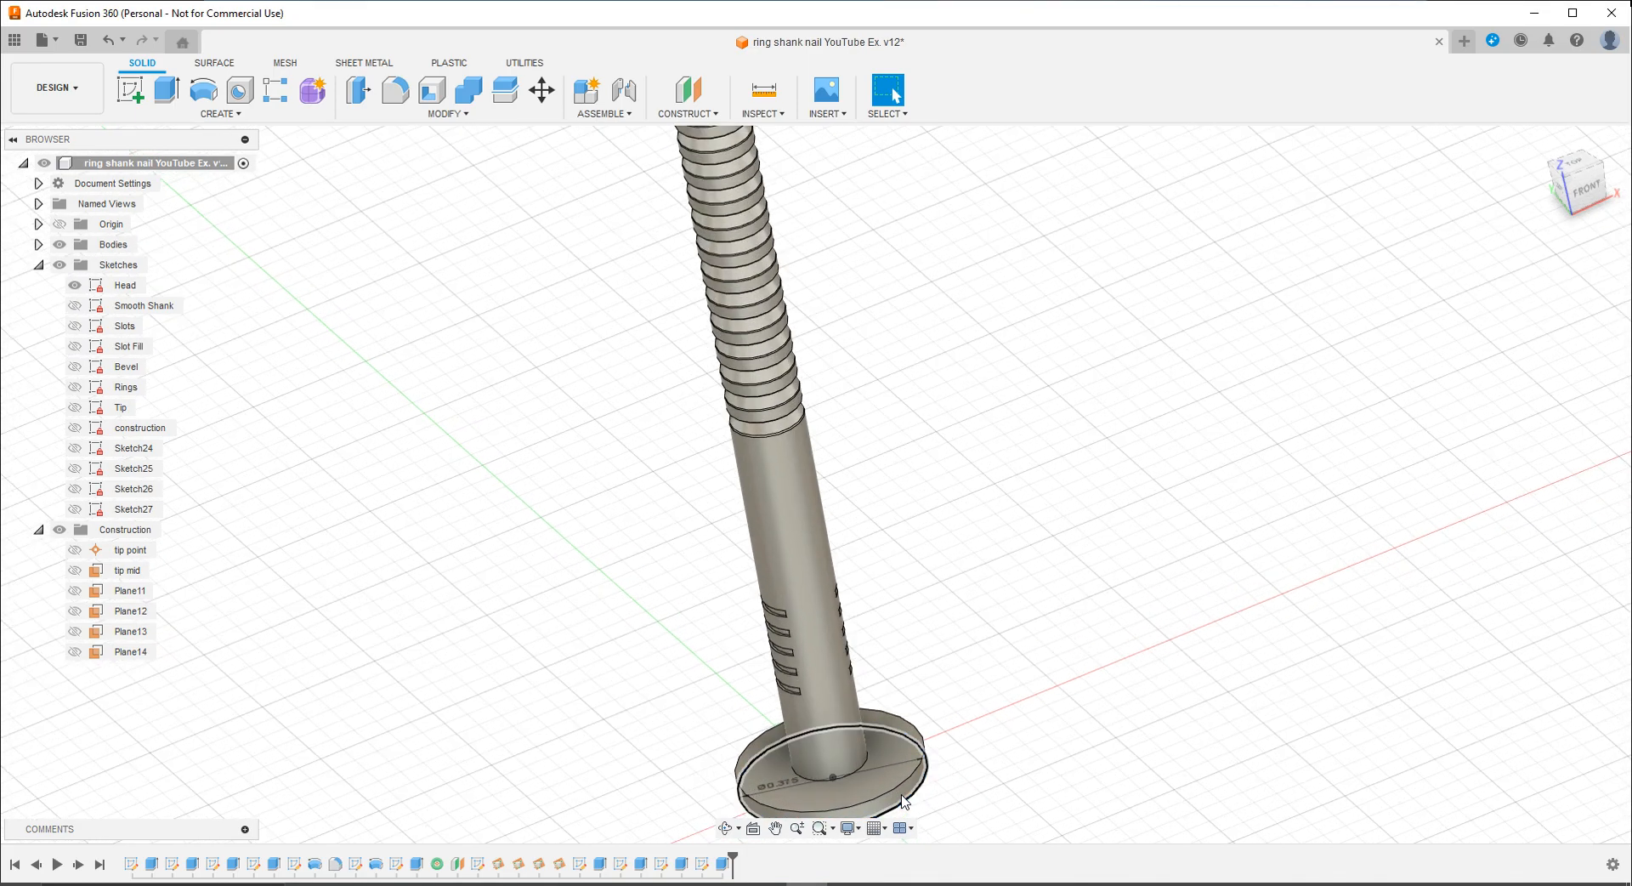
pyautogui.click(74, 306)
pyautogui.click(75, 327)
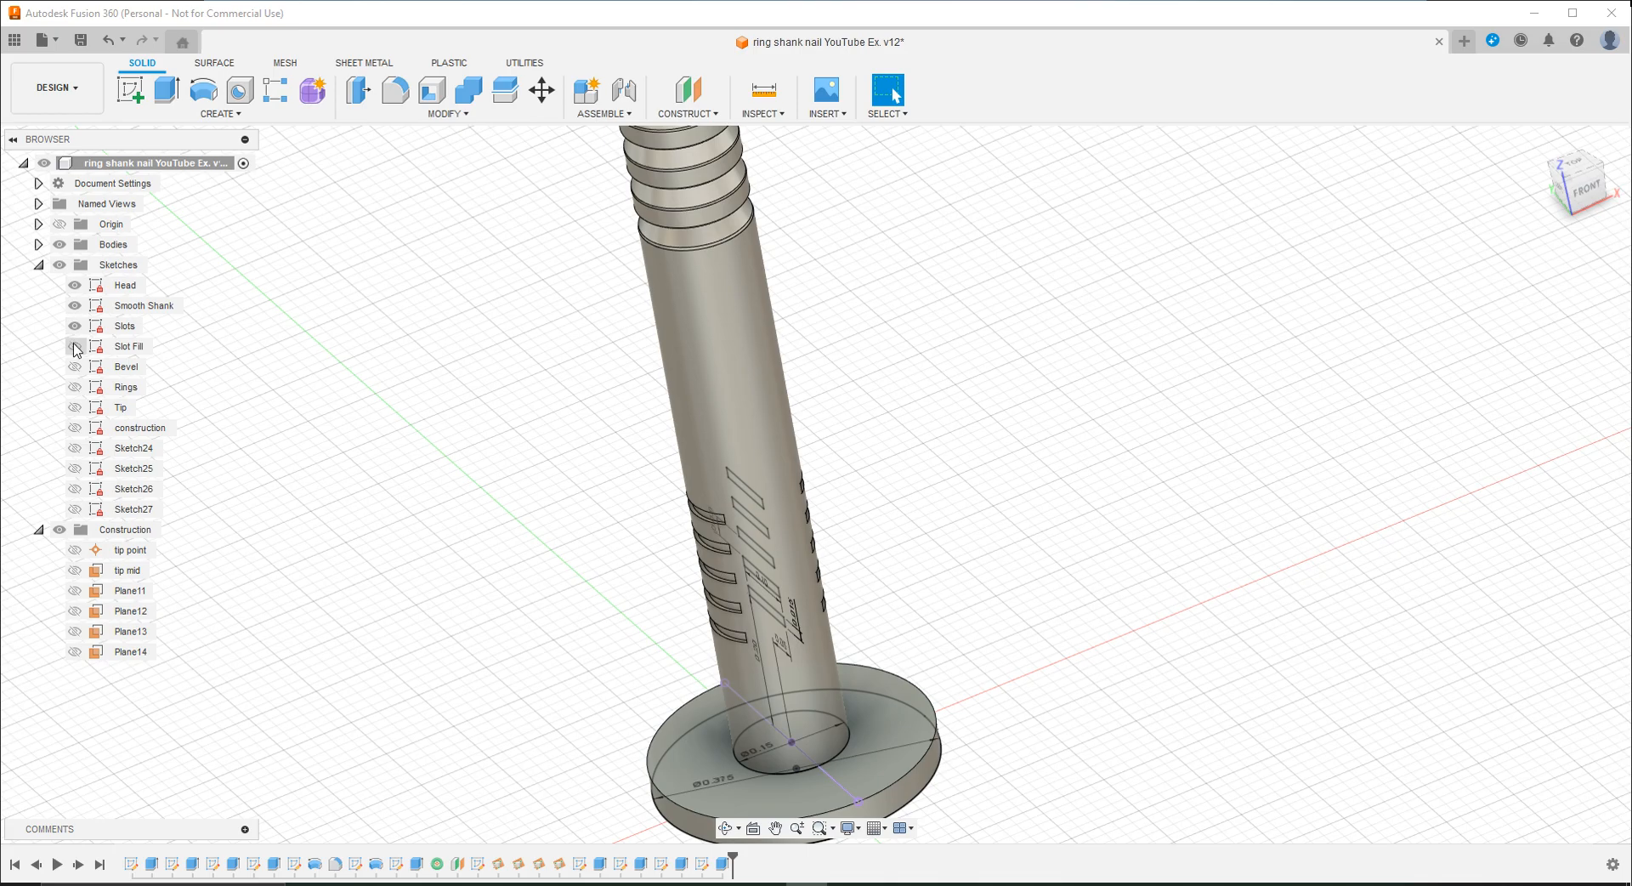
pyautogui.click(75, 387)
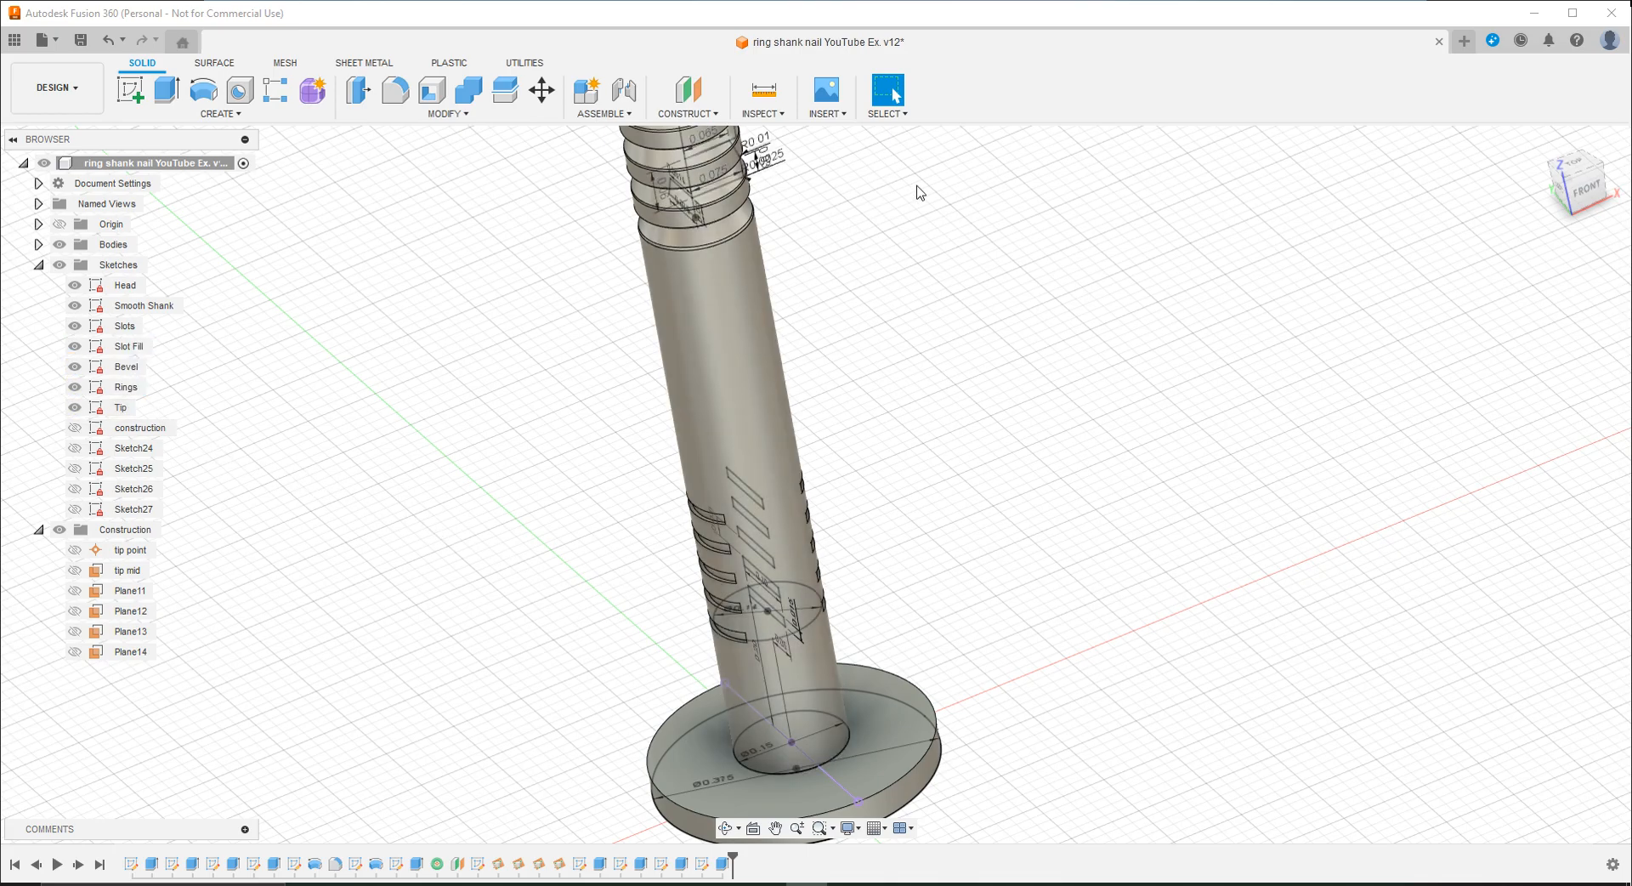
# Step: Create a new design and start a sketch on the horizontal origin plane
pyautogui.click(1464, 41)
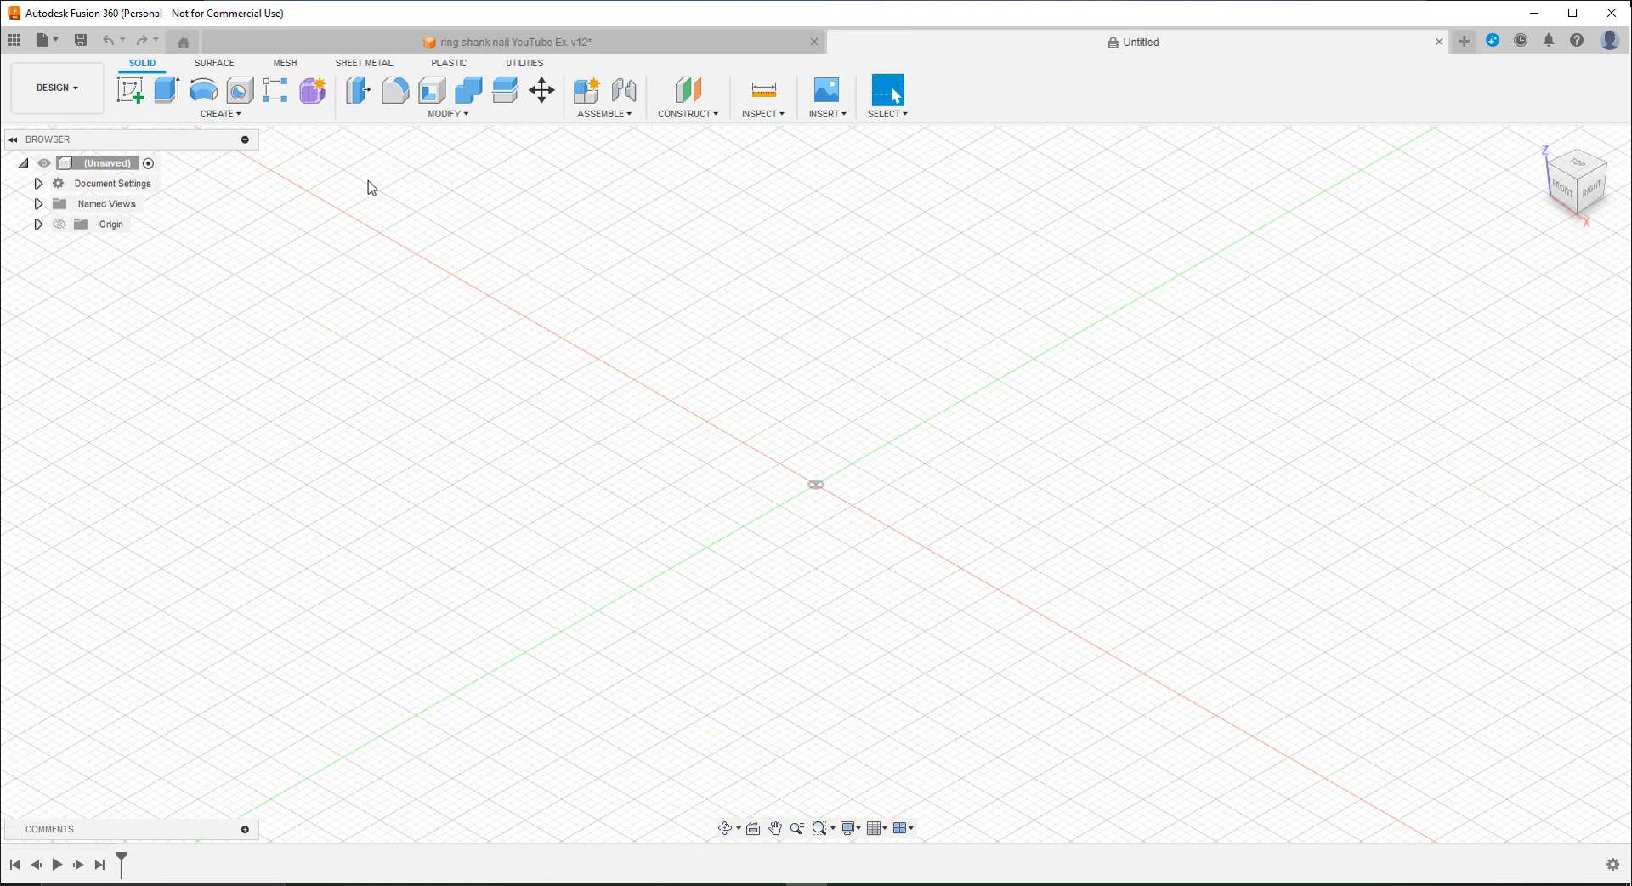
pyautogui.click(130, 90)
pyautogui.click(919, 486)
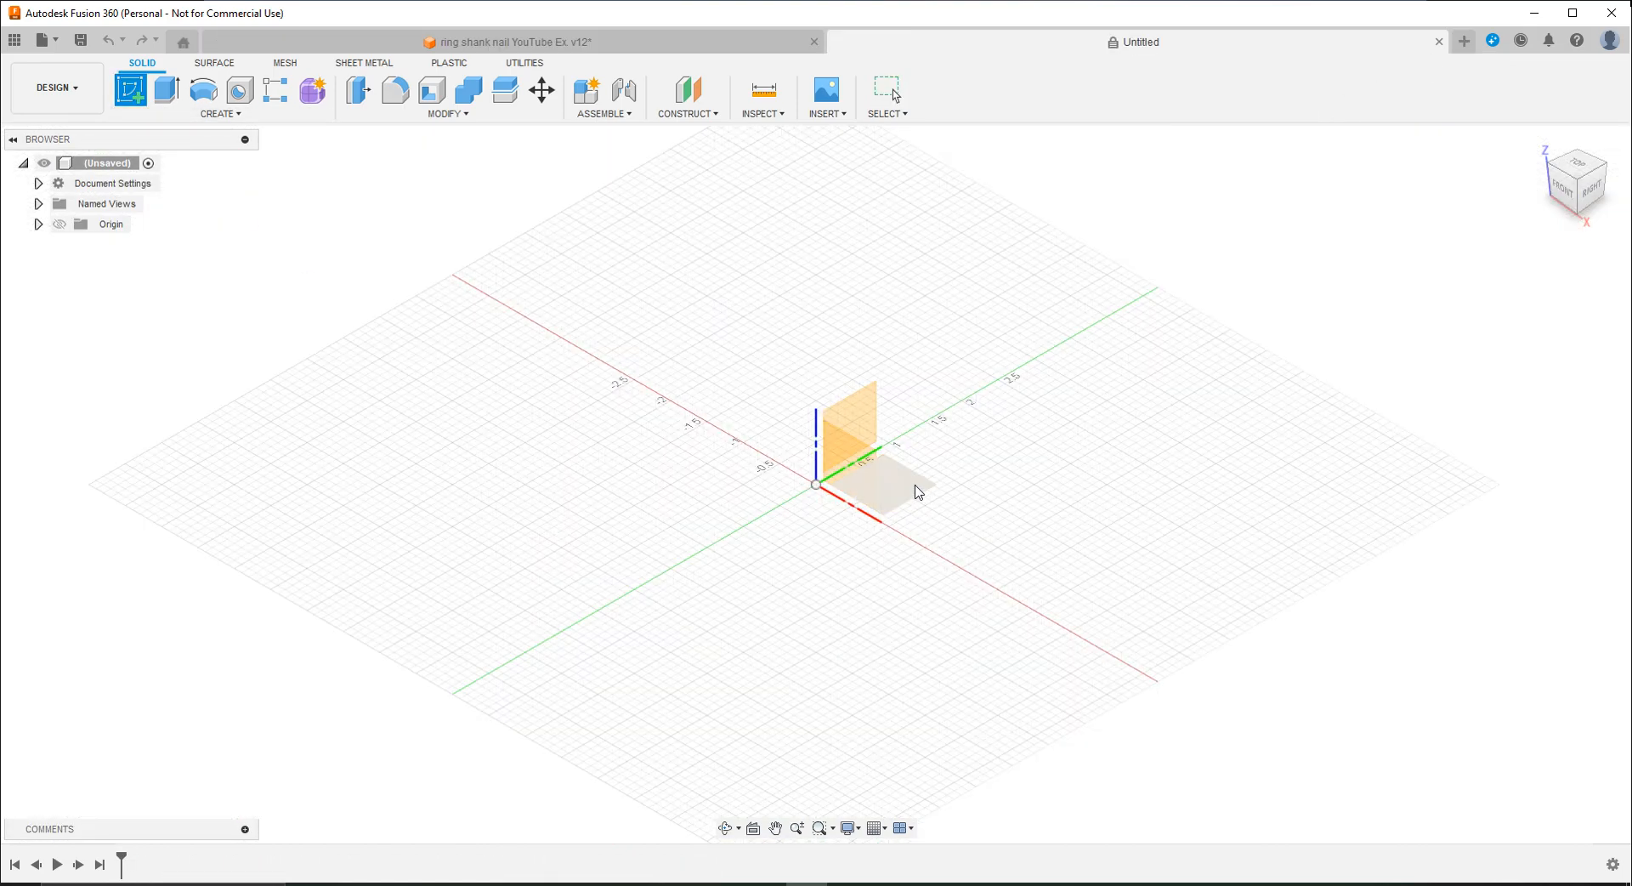
pyautogui.click(817, 486)
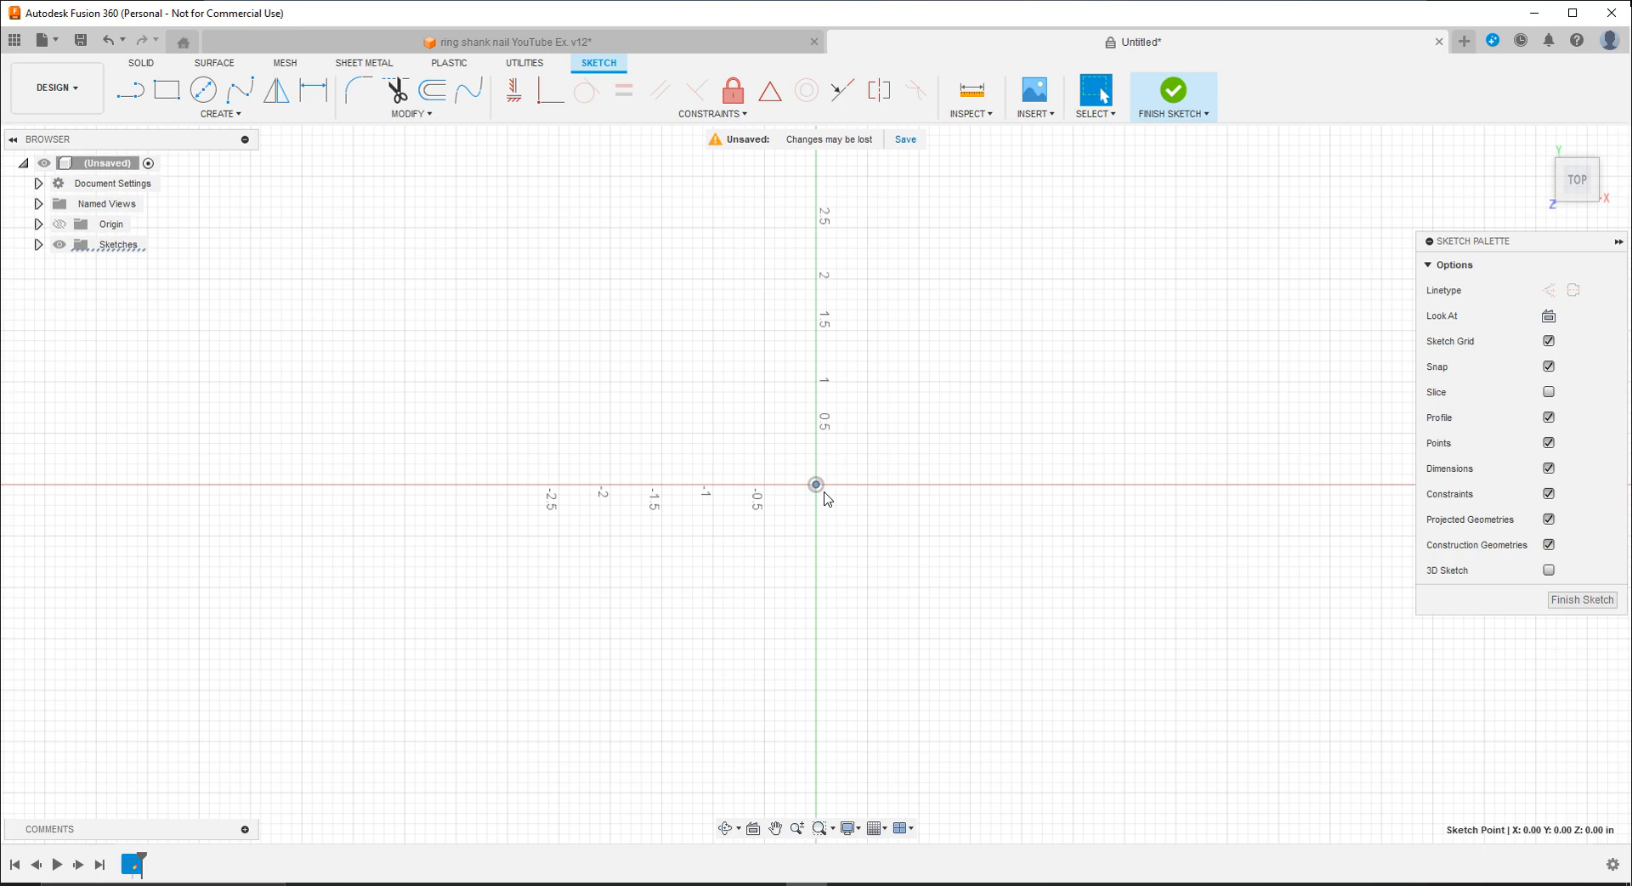
# Step: Sketch a circle centred on the origin and dimension its diameter as 0.15 in
pyautogui.click(201, 102)
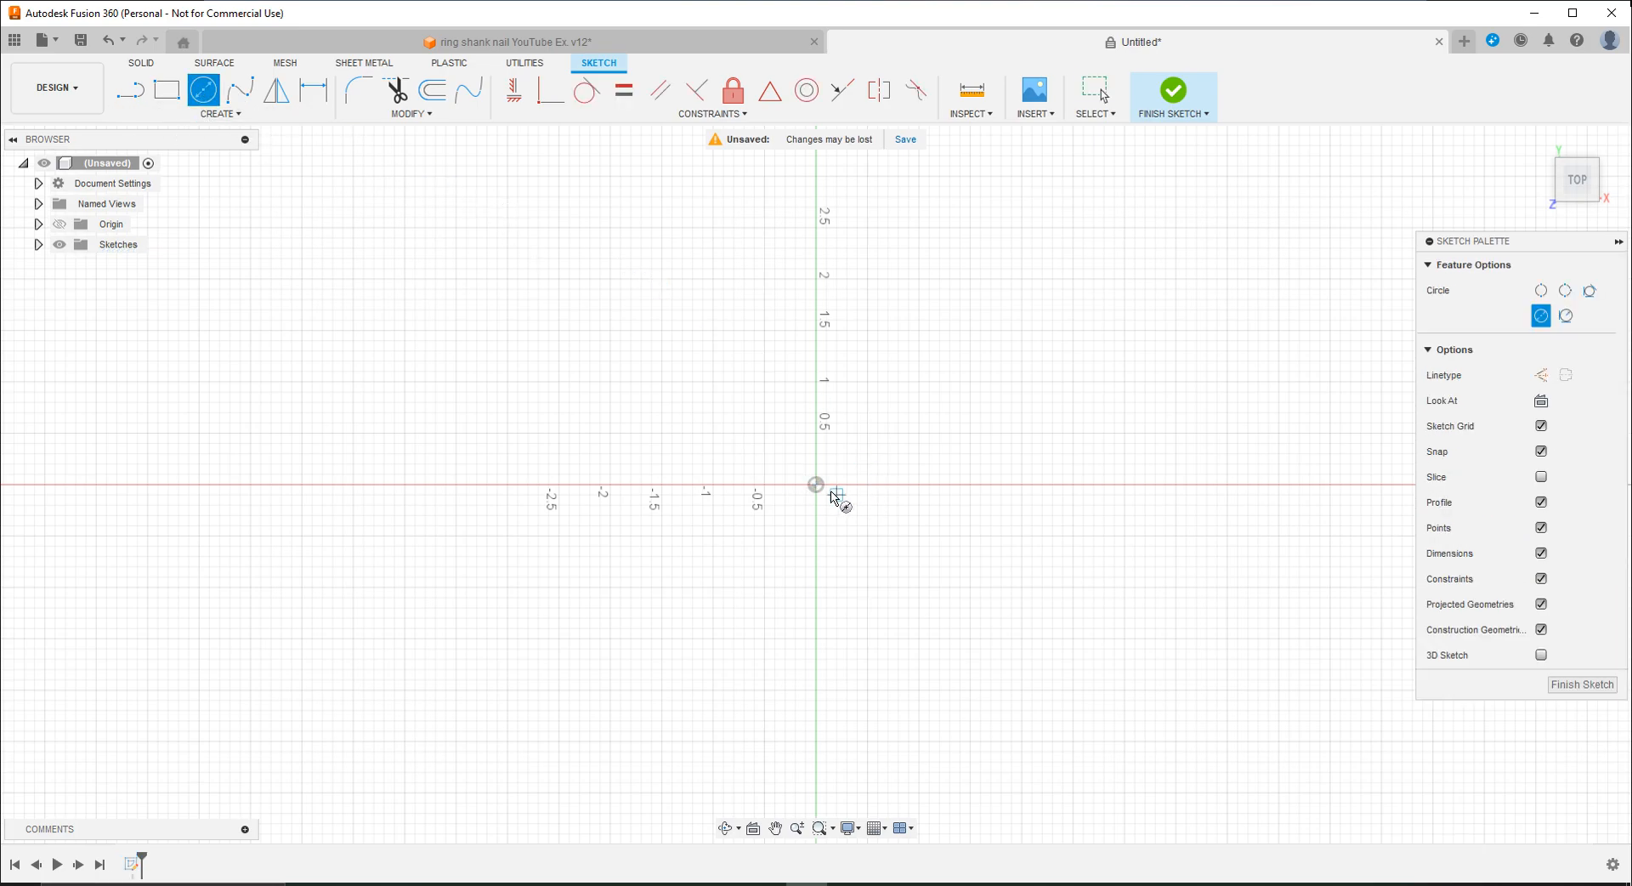
pyautogui.click(817, 487)
pyautogui.click(1030, 344)
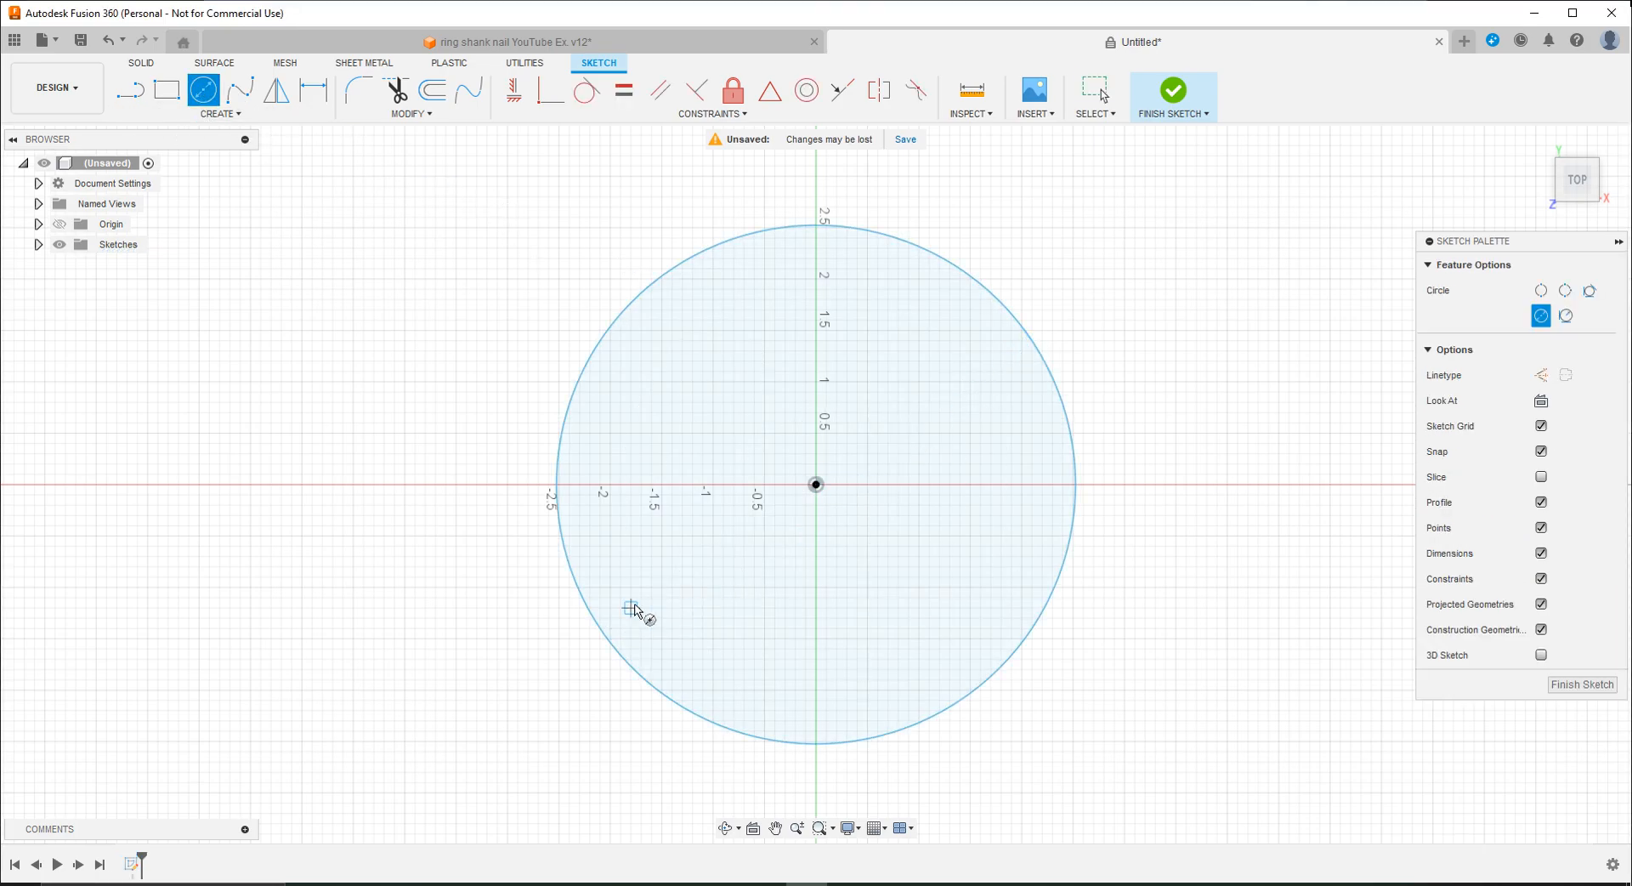
pyautogui.click(314, 95)
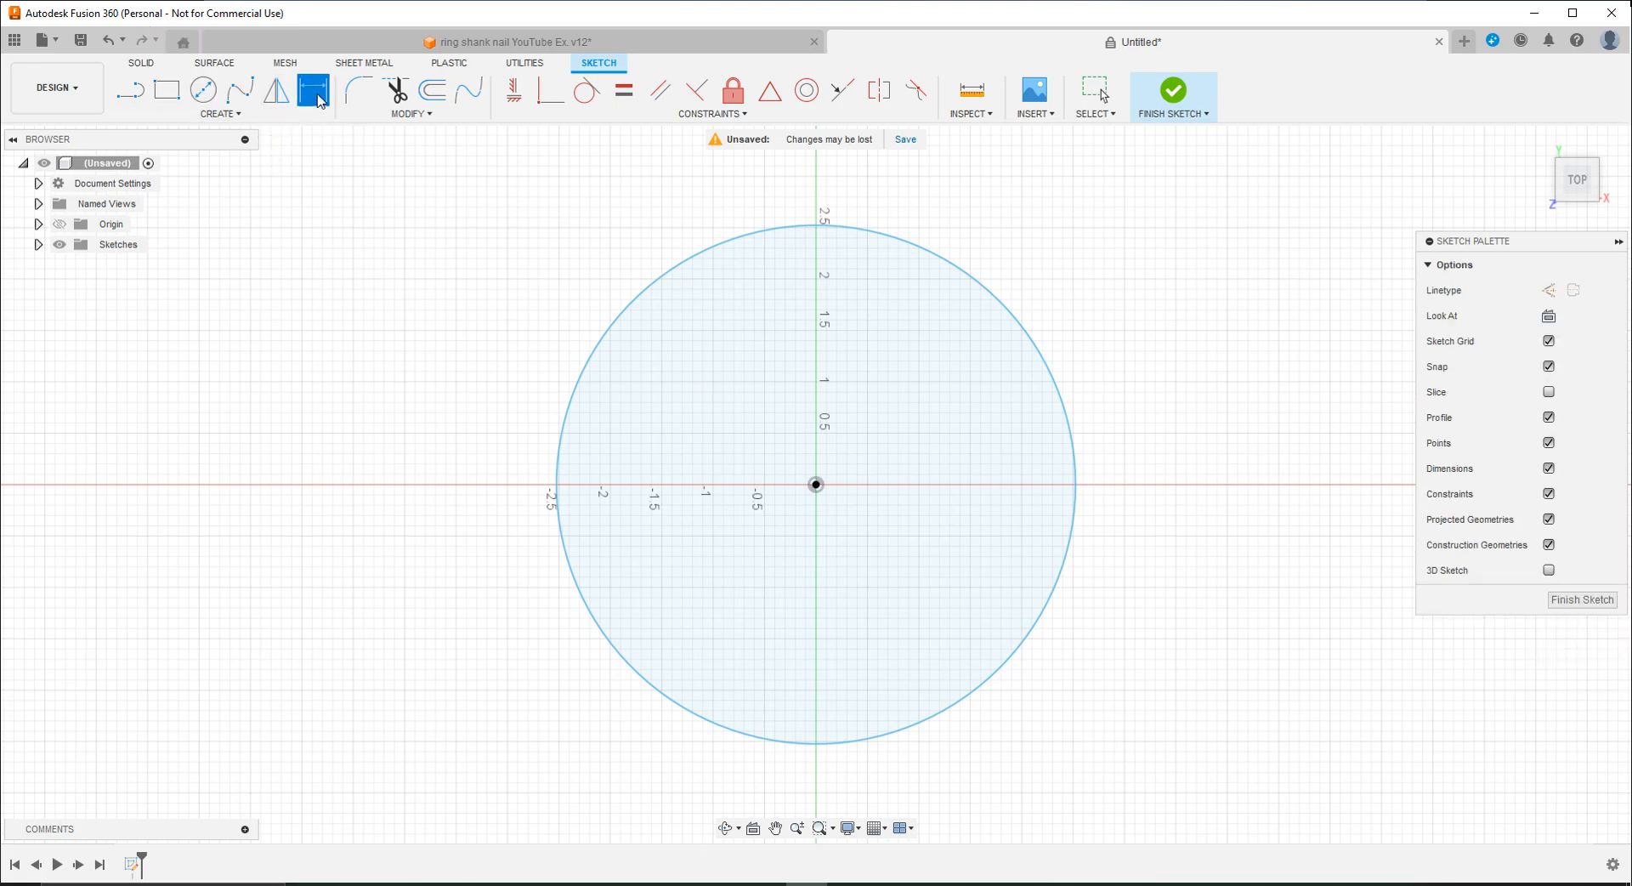
pyautogui.click(733, 245)
pyautogui.click(671, 422)
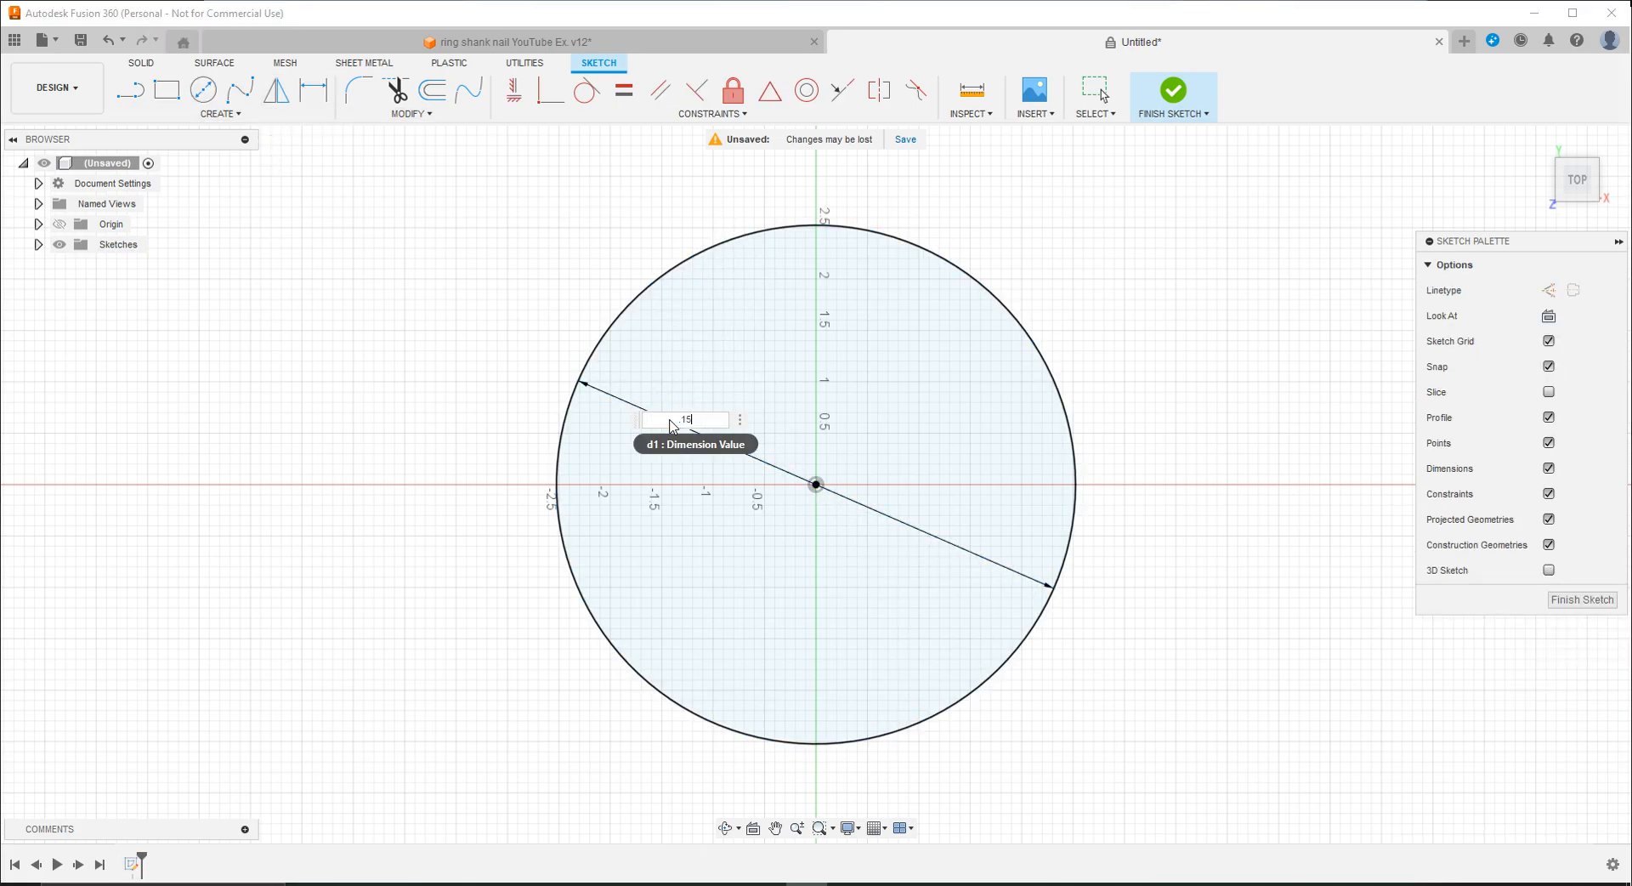
pyautogui.press('Return')
pyautogui.scroll(5, 799, 470)
pyautogui.scroll(8, 792, 467)
pyautogui.scroll(3, 762, 493)
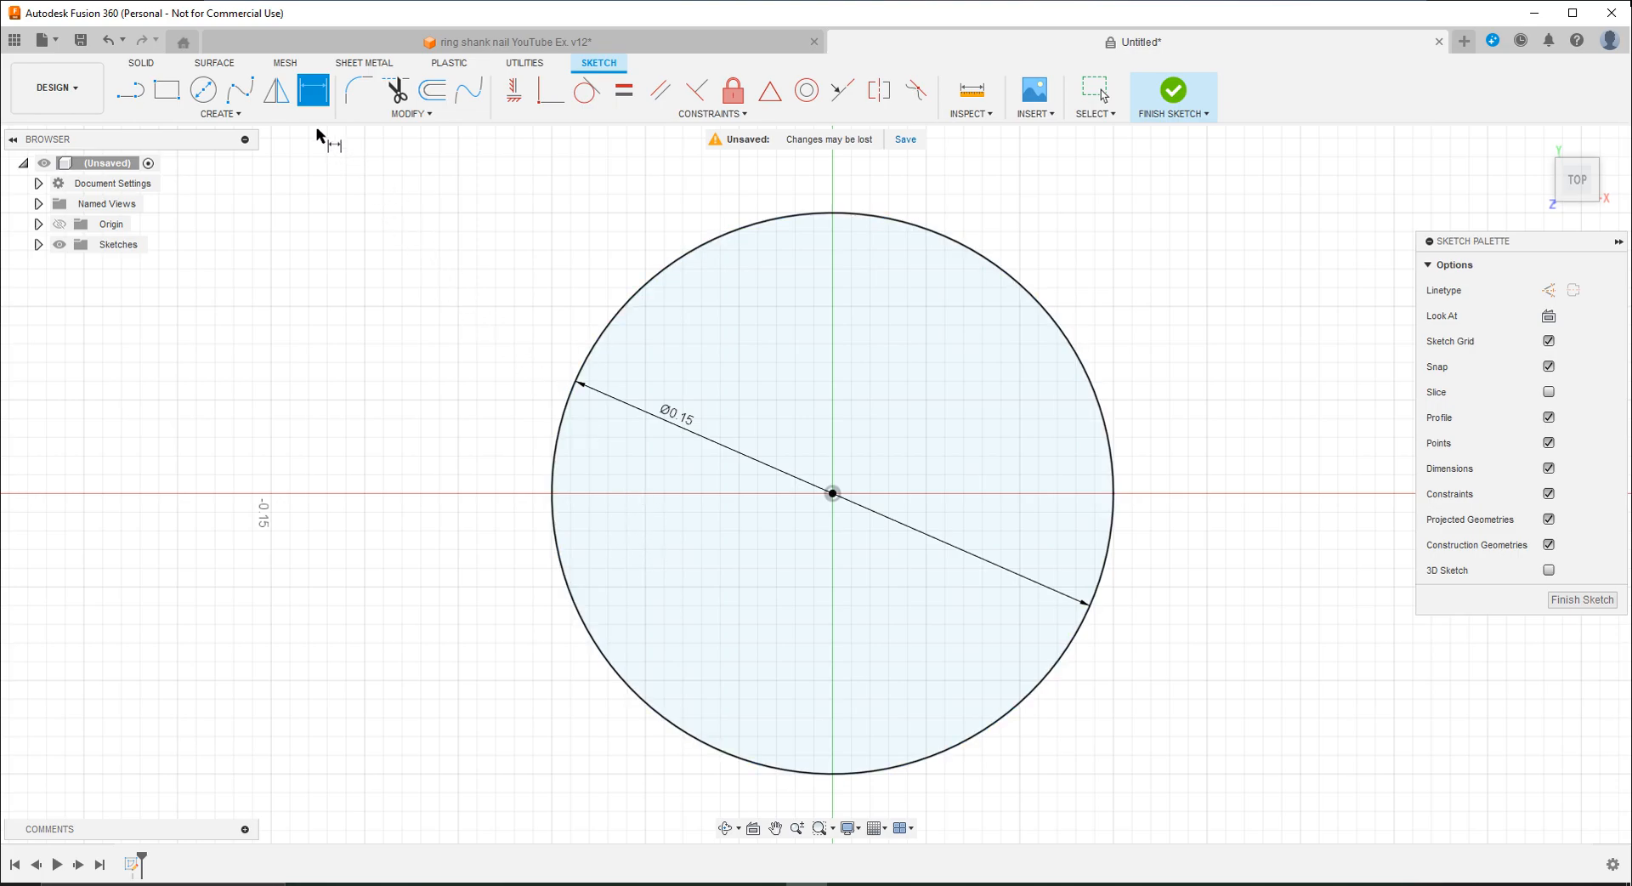
pyautogui.click(143, 64)
pyautogui.click(370, 96)
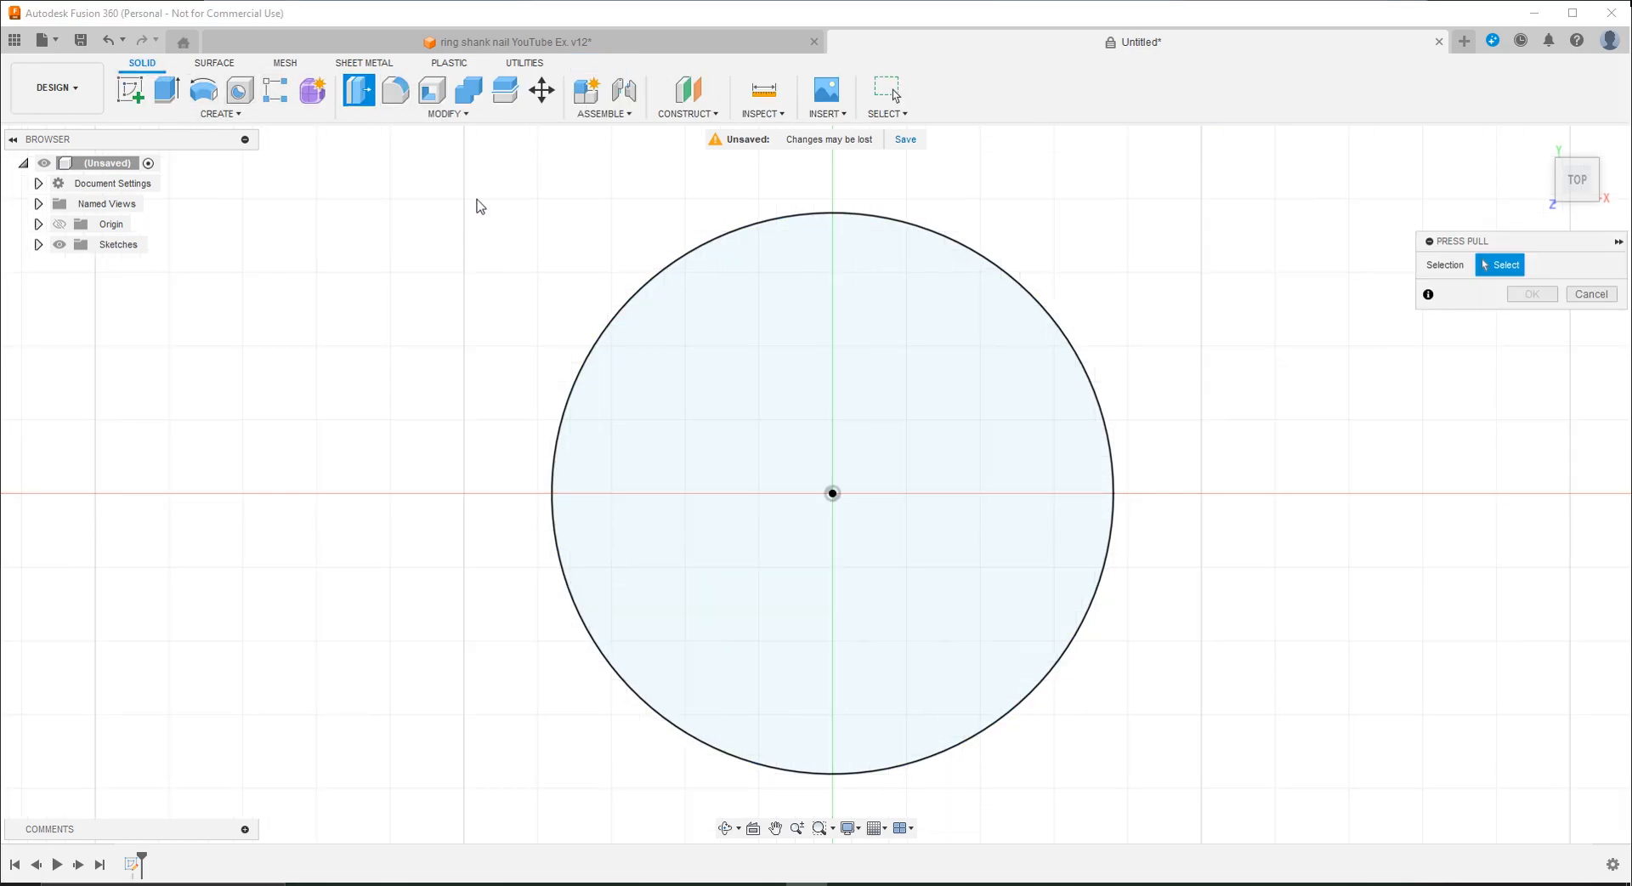
pyautogui.keyDown('shift'); pyautogui.moveTo(901, 529); pyautogui.dragTo(893, 429, button='middle'); pyautogui.keyUp('shift')
pyautogui.click(938, 459)
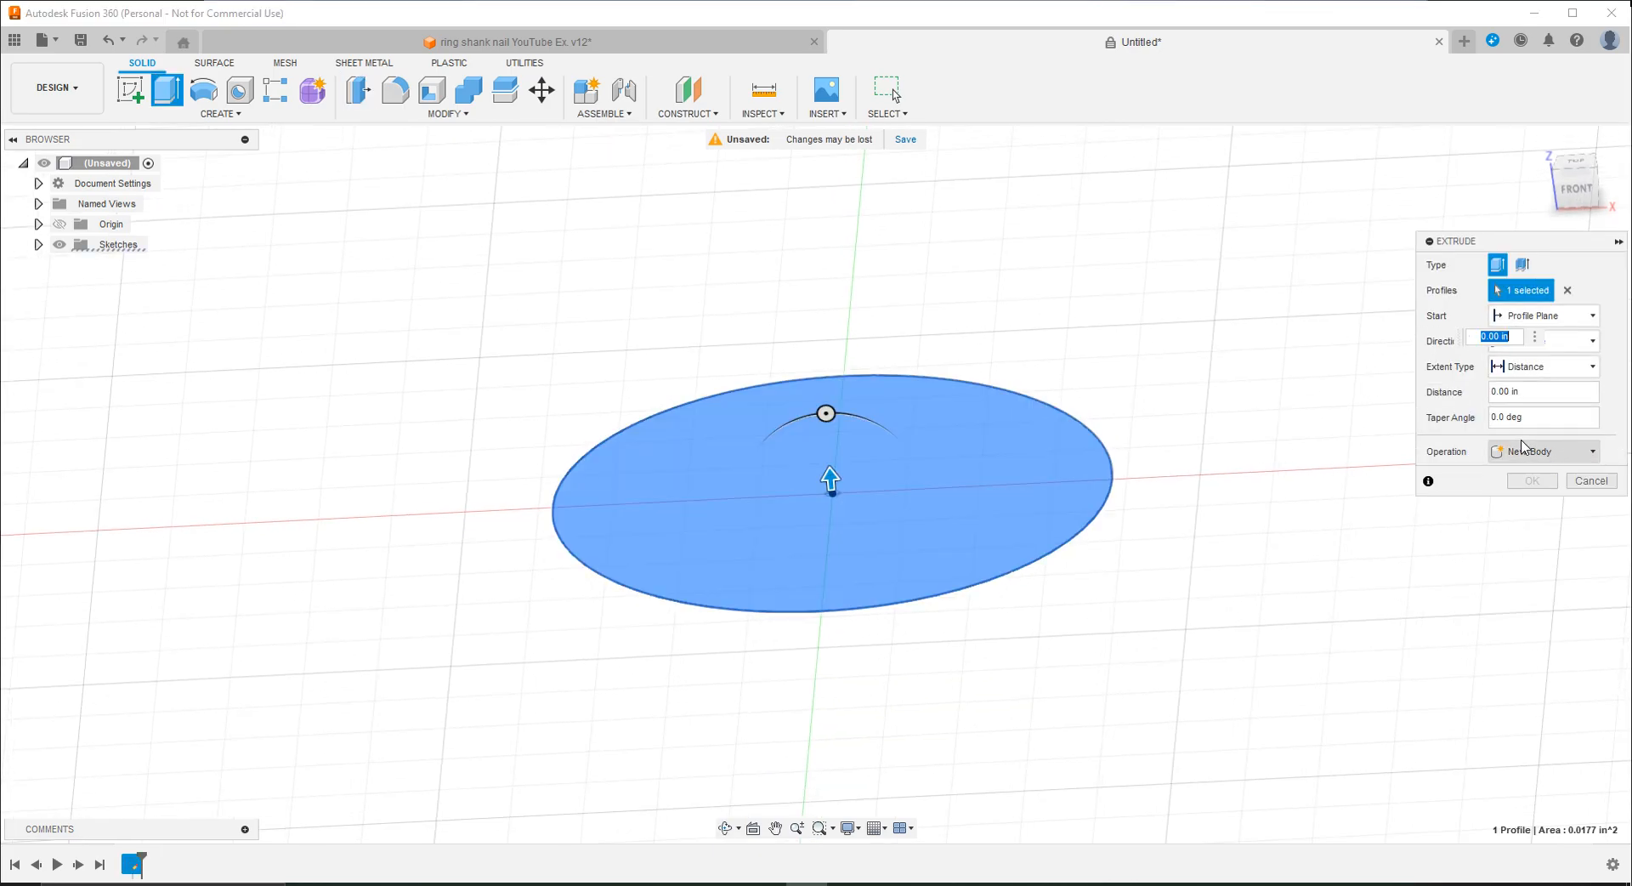
# Step: Switch to the finished ring shank nail design and measure the thickness of its head between the upper and lower edges
pyautogui.click(510, 41)
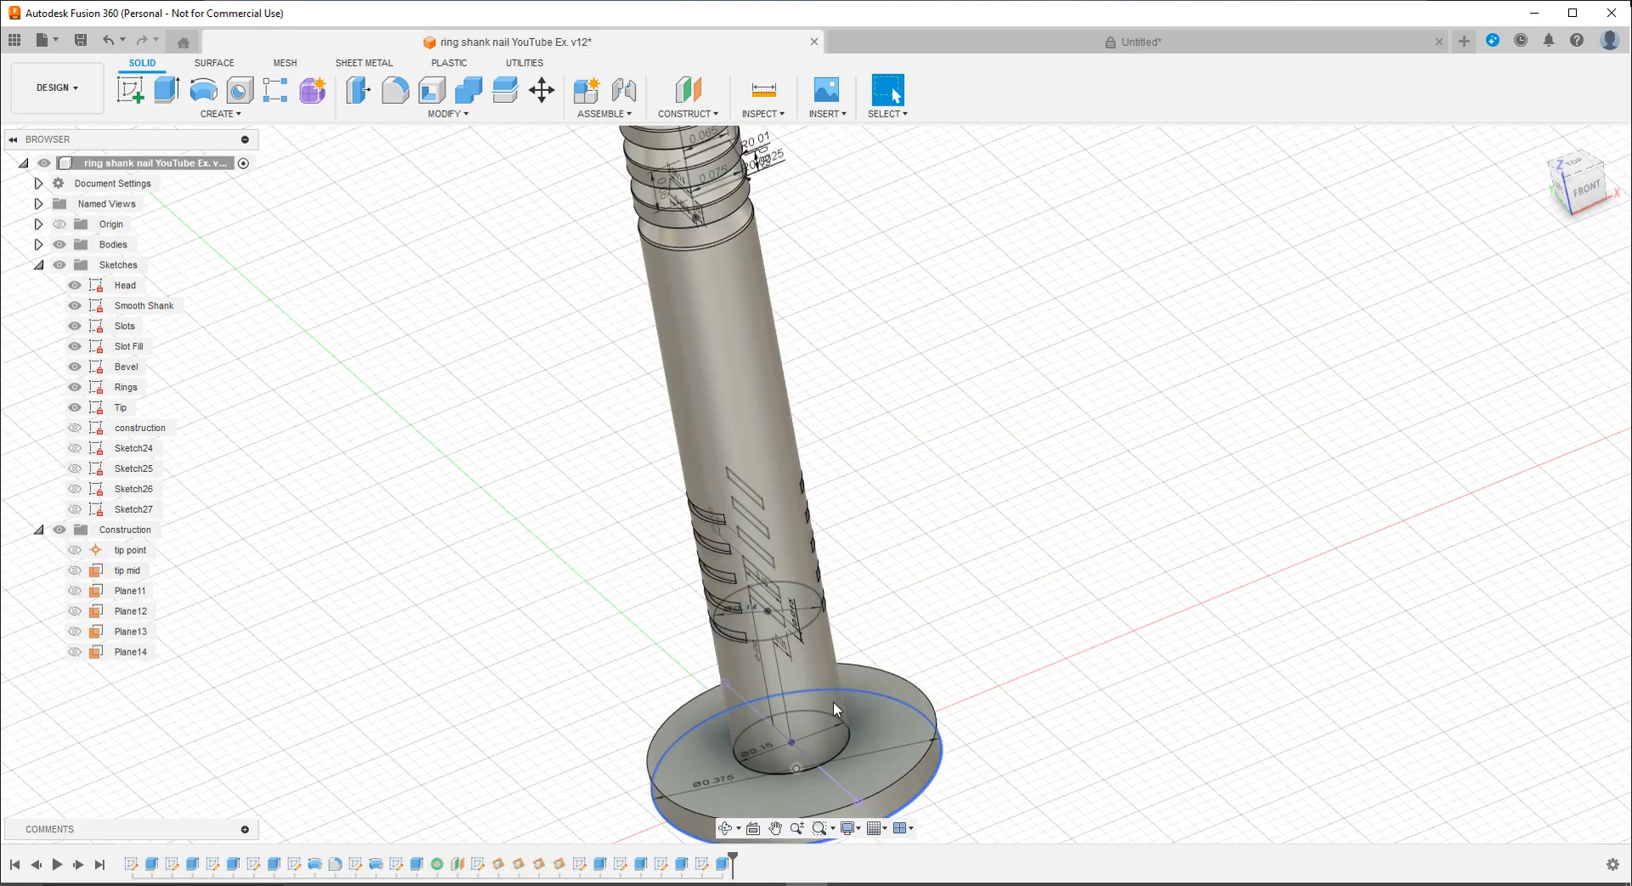
pyautogui.scroll(5, 910, 762)
pyautogui.scroll(1, 1021, 782)
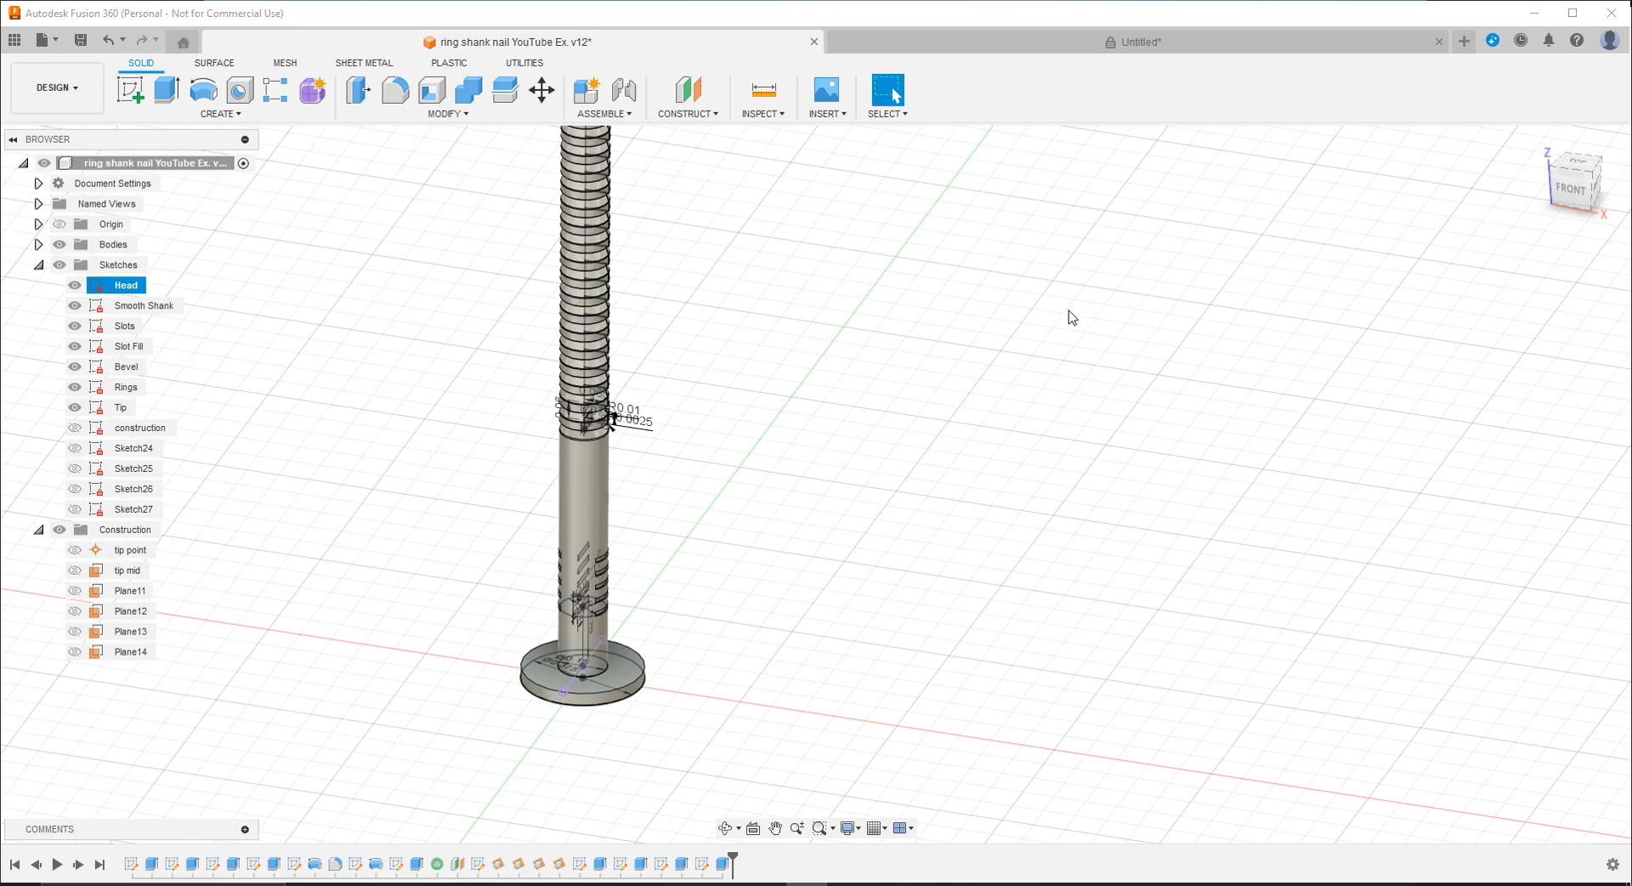
pyautogui.click(763, 90)
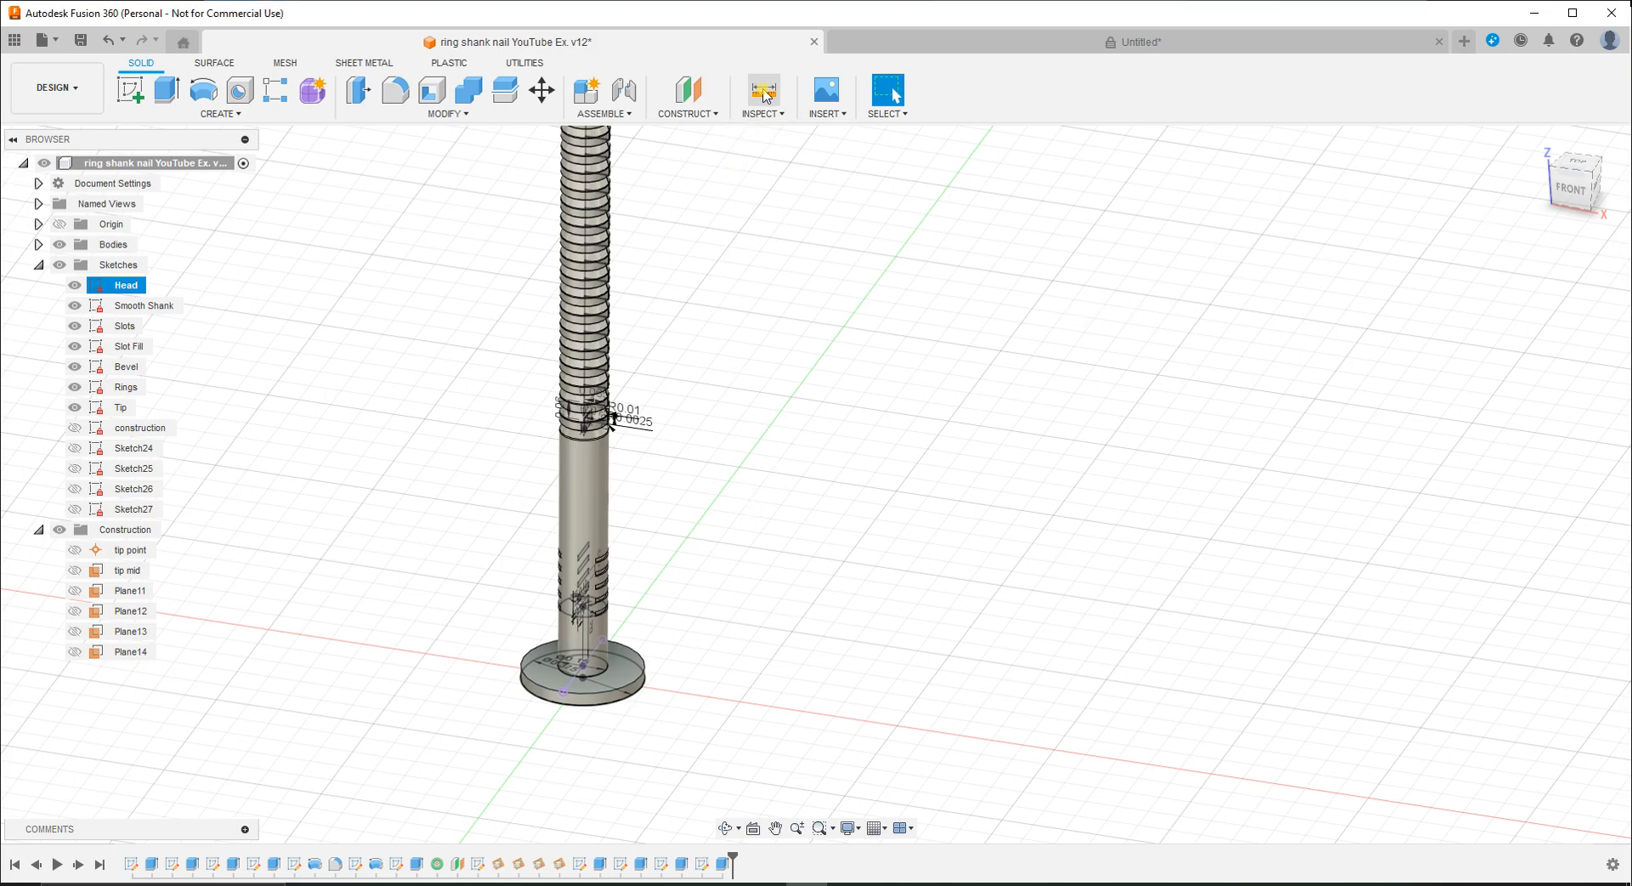
pyautogui.scroll(3, 649, 690)
pyautogui.scroll(4, 649, 691)
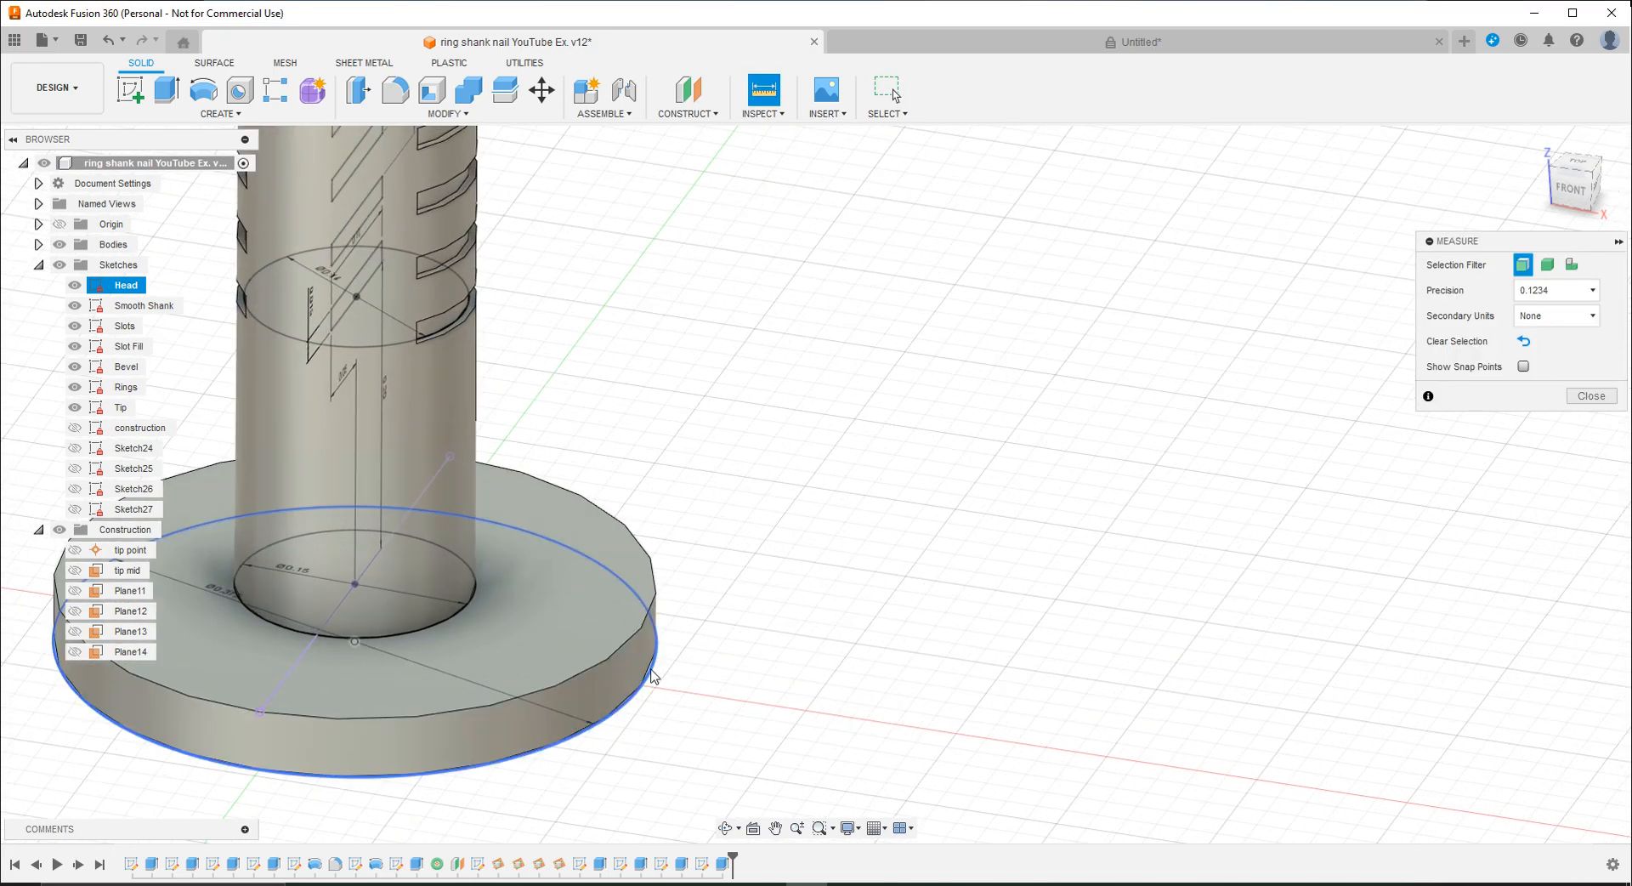
pyautogui.click(649, 660)
pyautogui.click(653, 615)
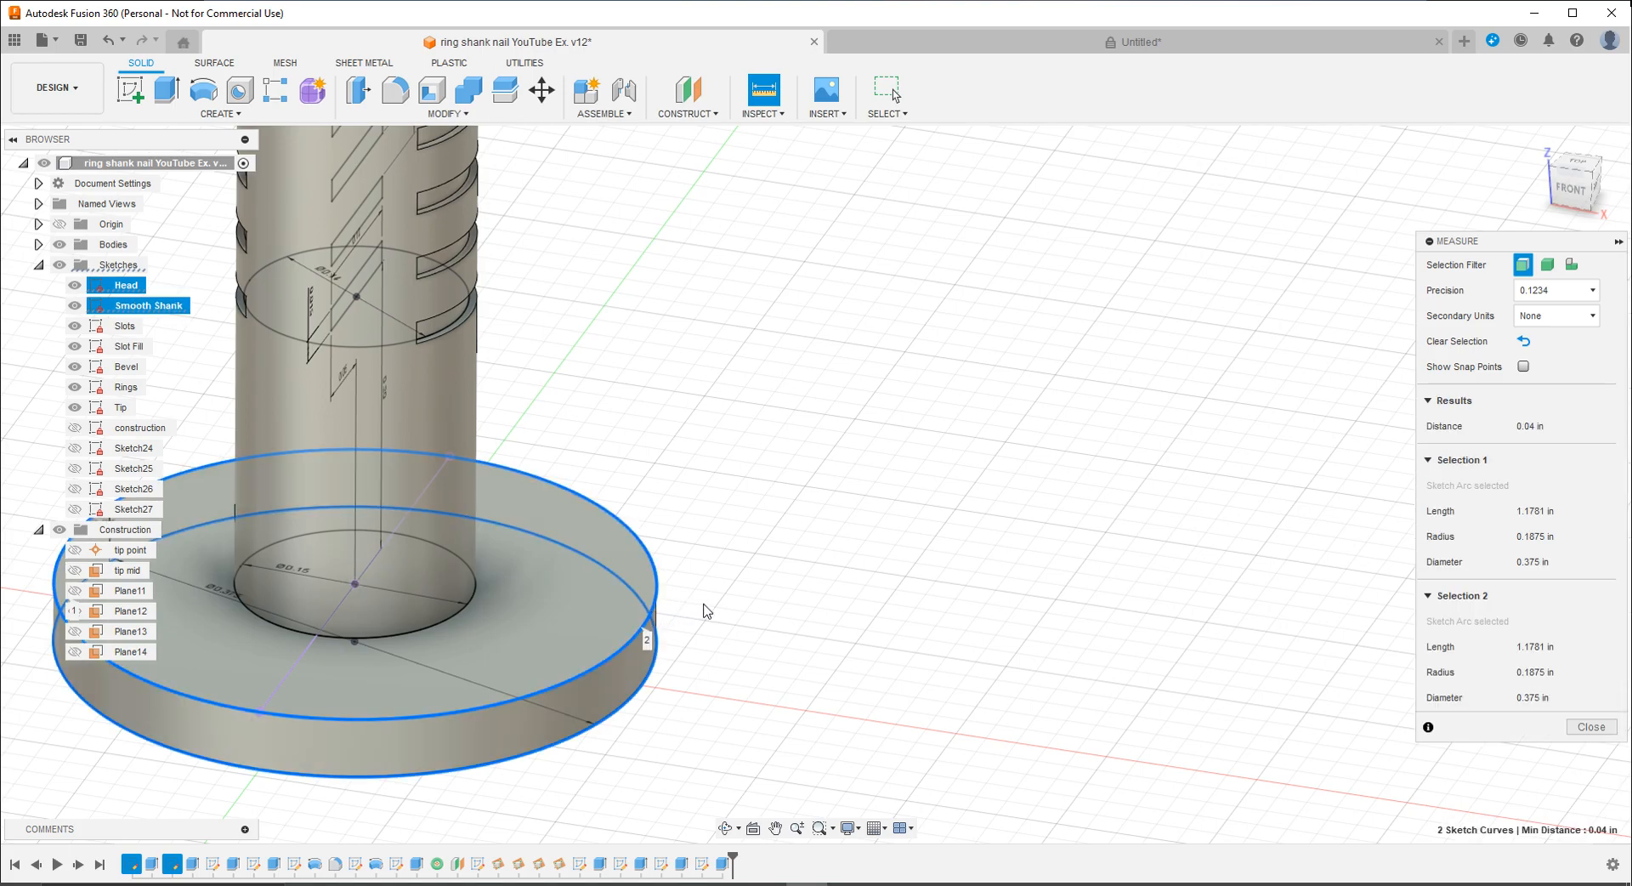
pyautogui.click(645, 686)
pyautogui.click(803, 593)
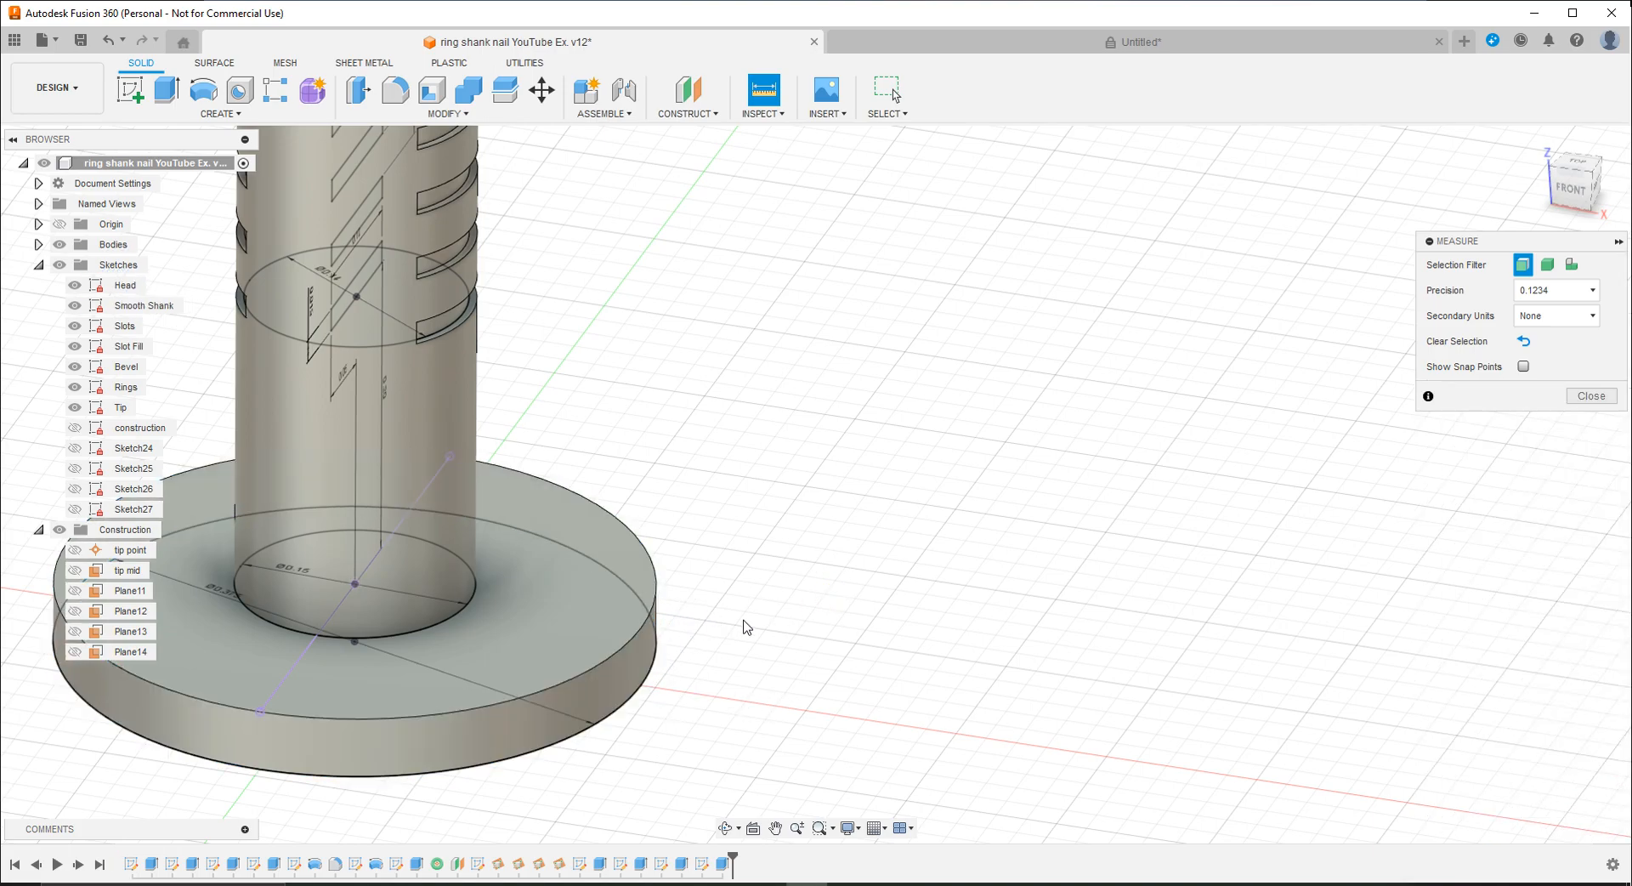
pyautogui.click(640, 632)
pyautogui.click(652, 684)
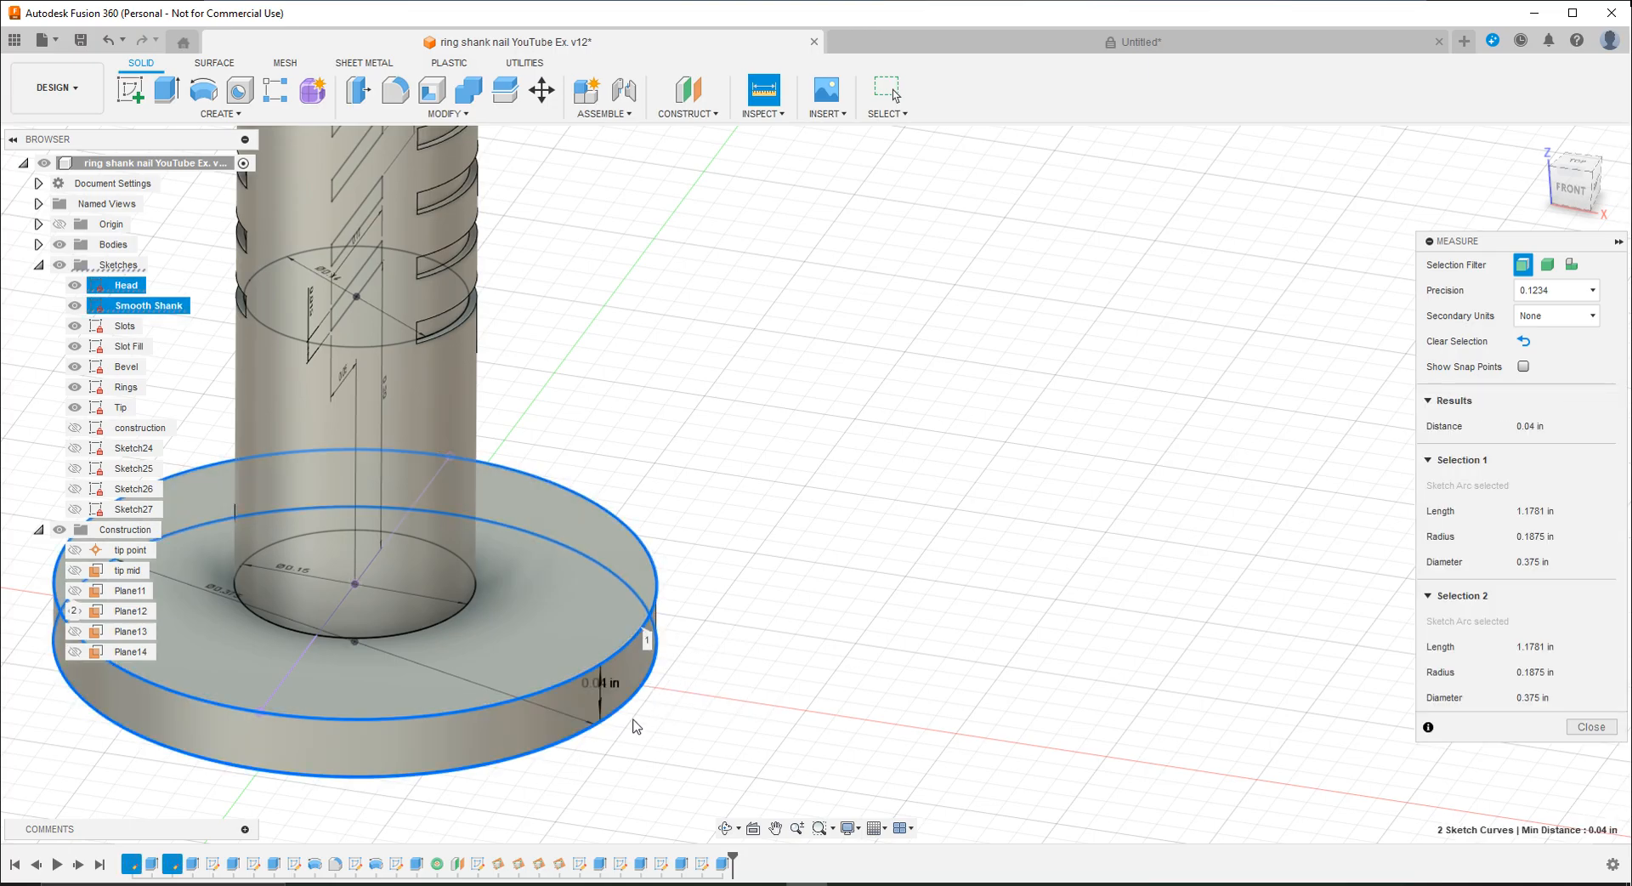
pyautogui.keyDown('shift'); pyautogui.moveTo(612, 697); pyautogui.dragTo(557, 654, button='middle'); pyautogui.keyUp('shift')
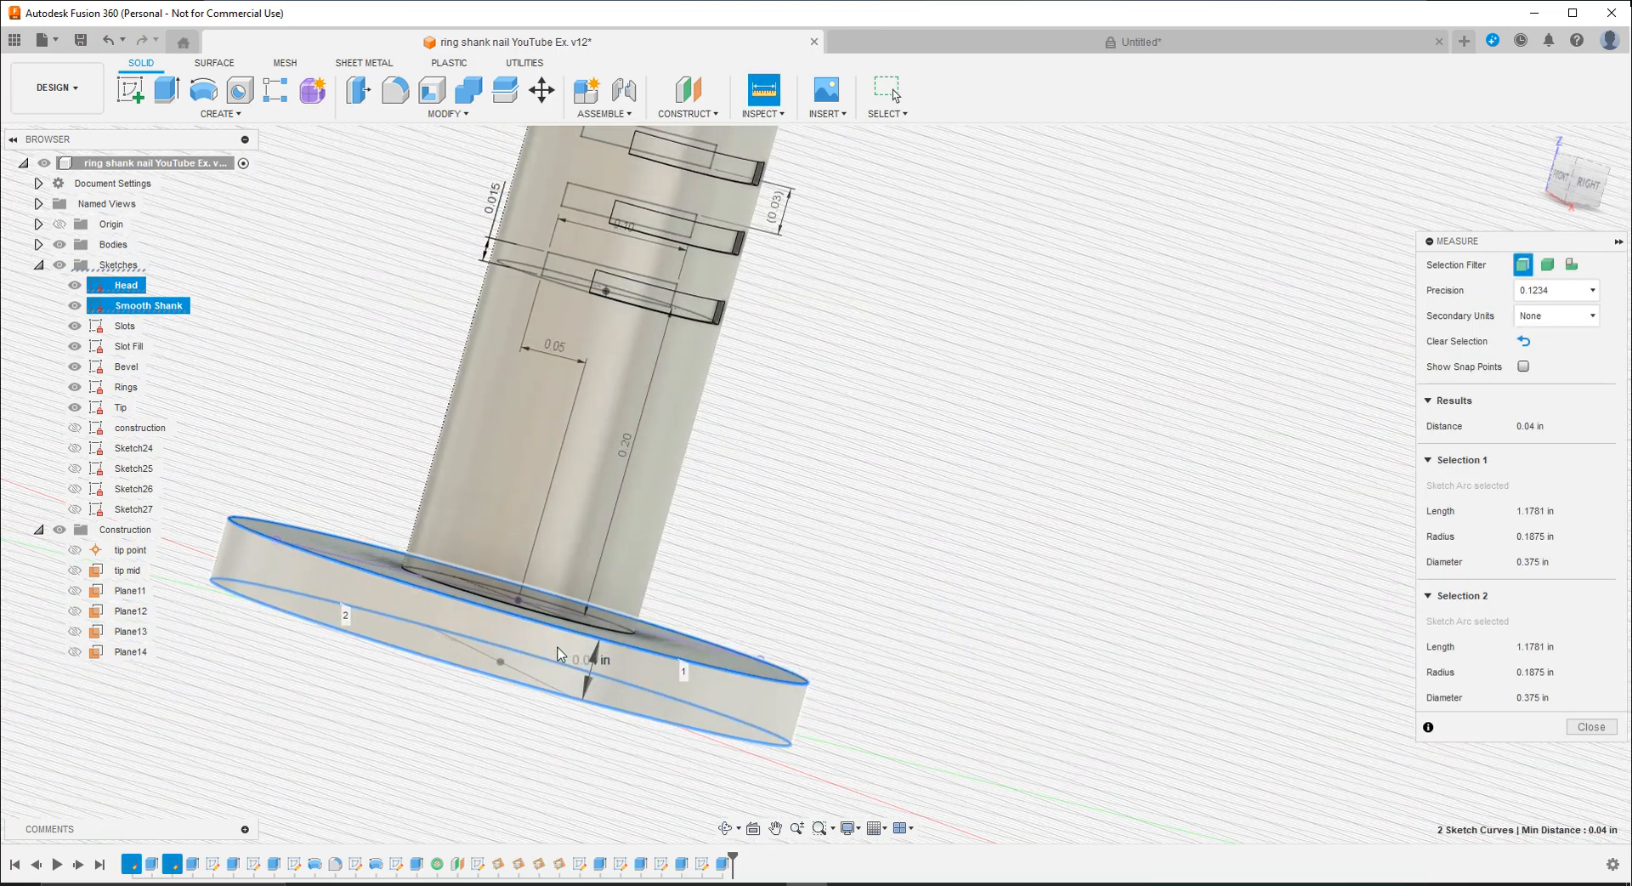
# Step: Return to the new design and extrude the circle 0.04 in as a new body
pyautogui.click(935, 45)
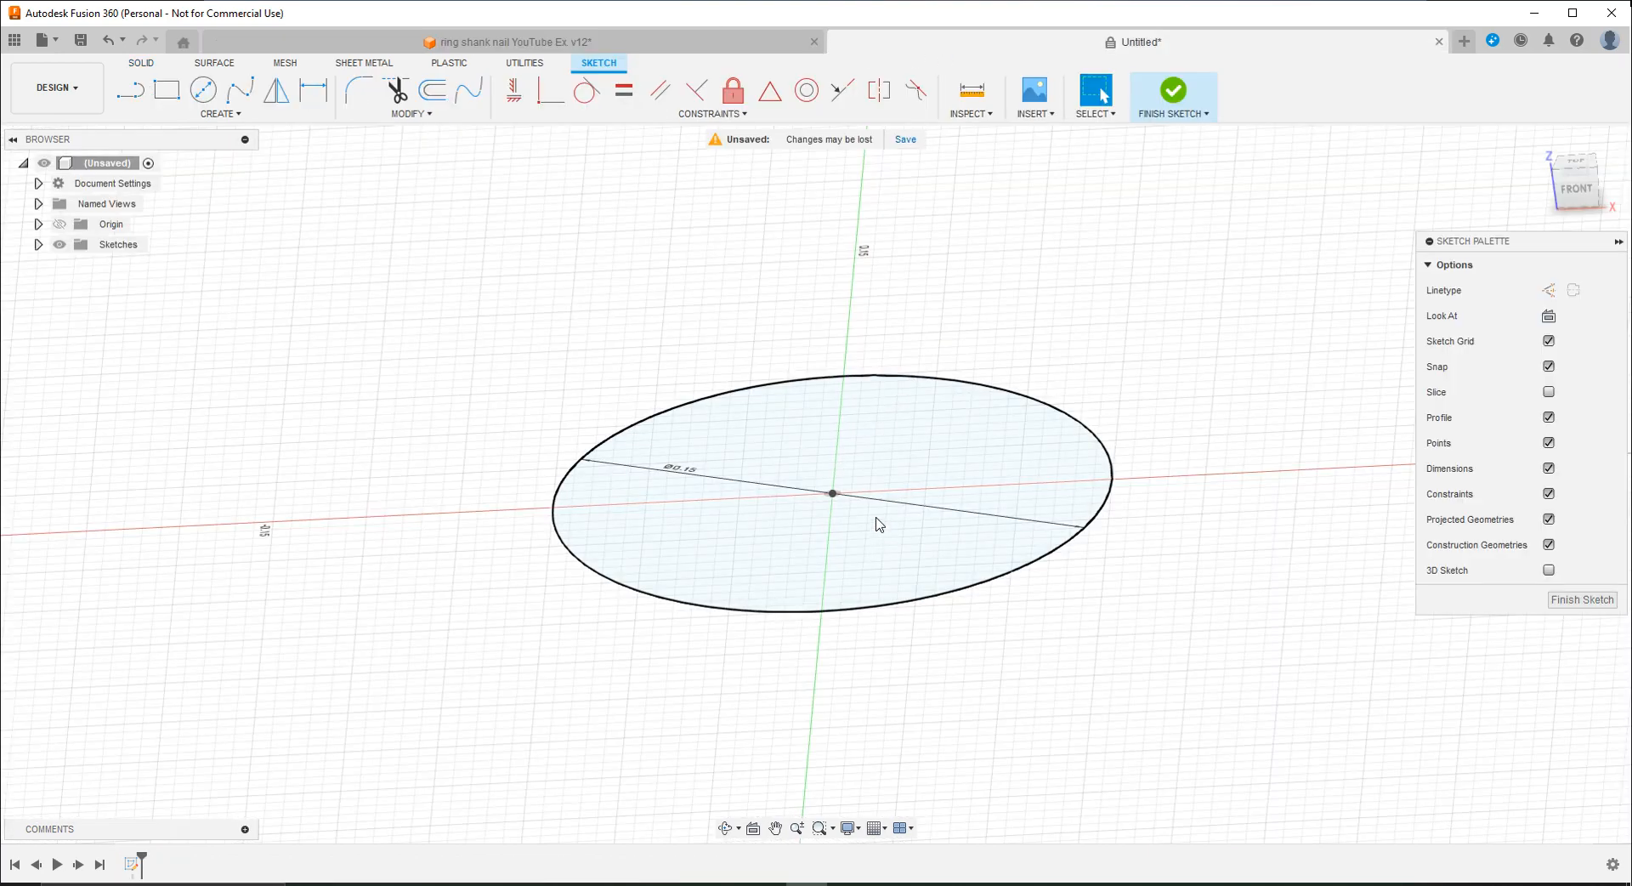
pyautogui.click(139, 63)
pyautogui.click(358, 91)
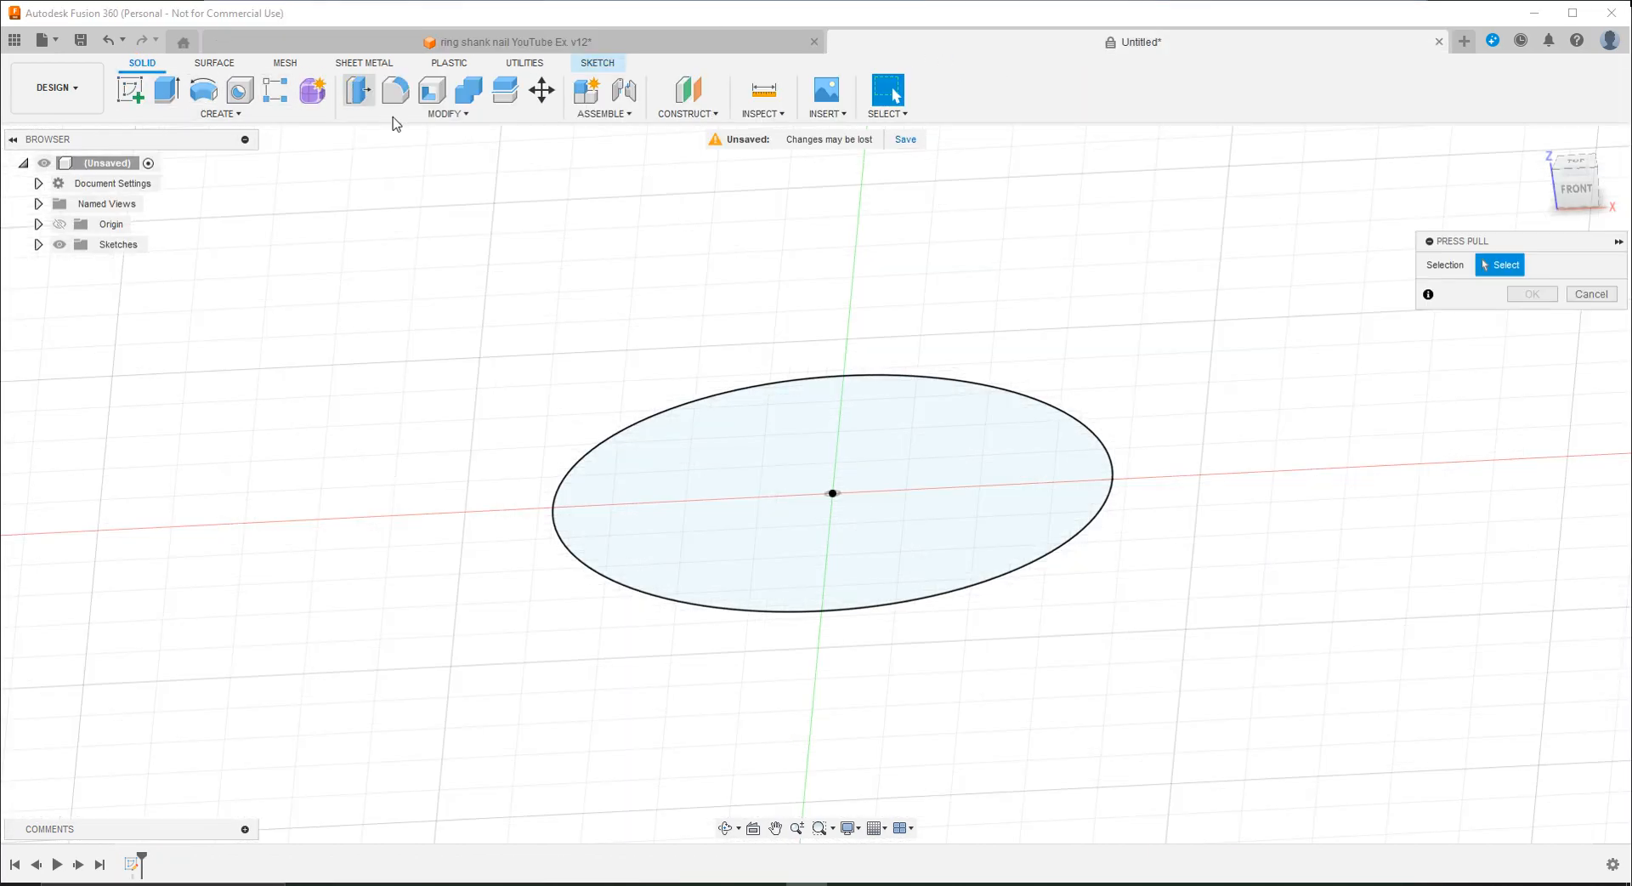
pyautogui.click(743, 437)
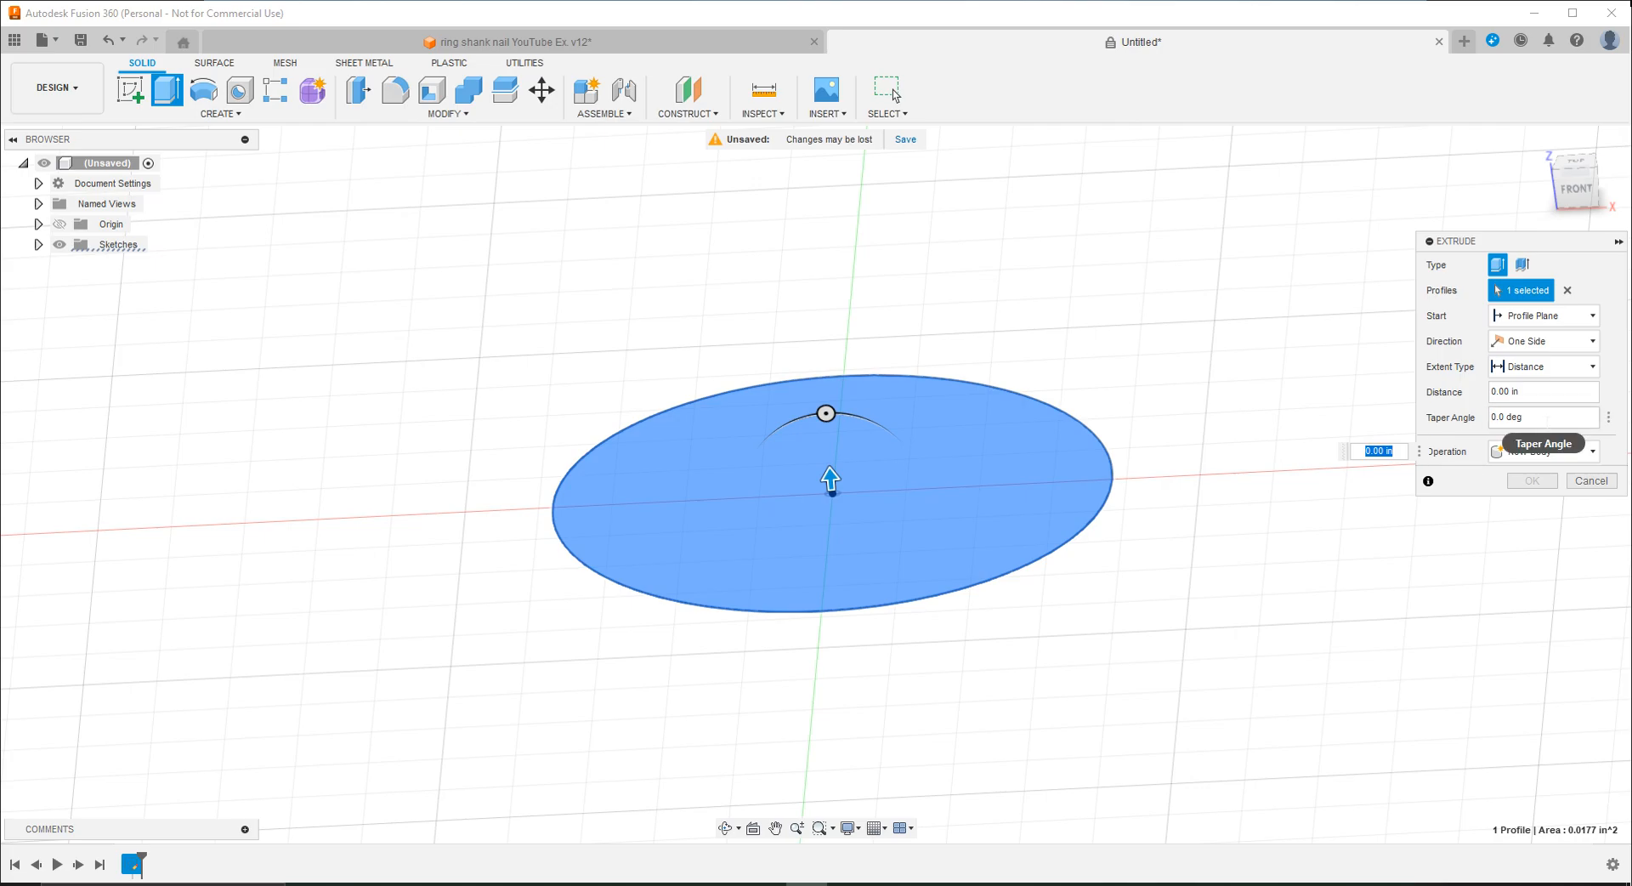
pyautogui.moveTo(1528, 391); pyautogui.dragTo(1513, 391)
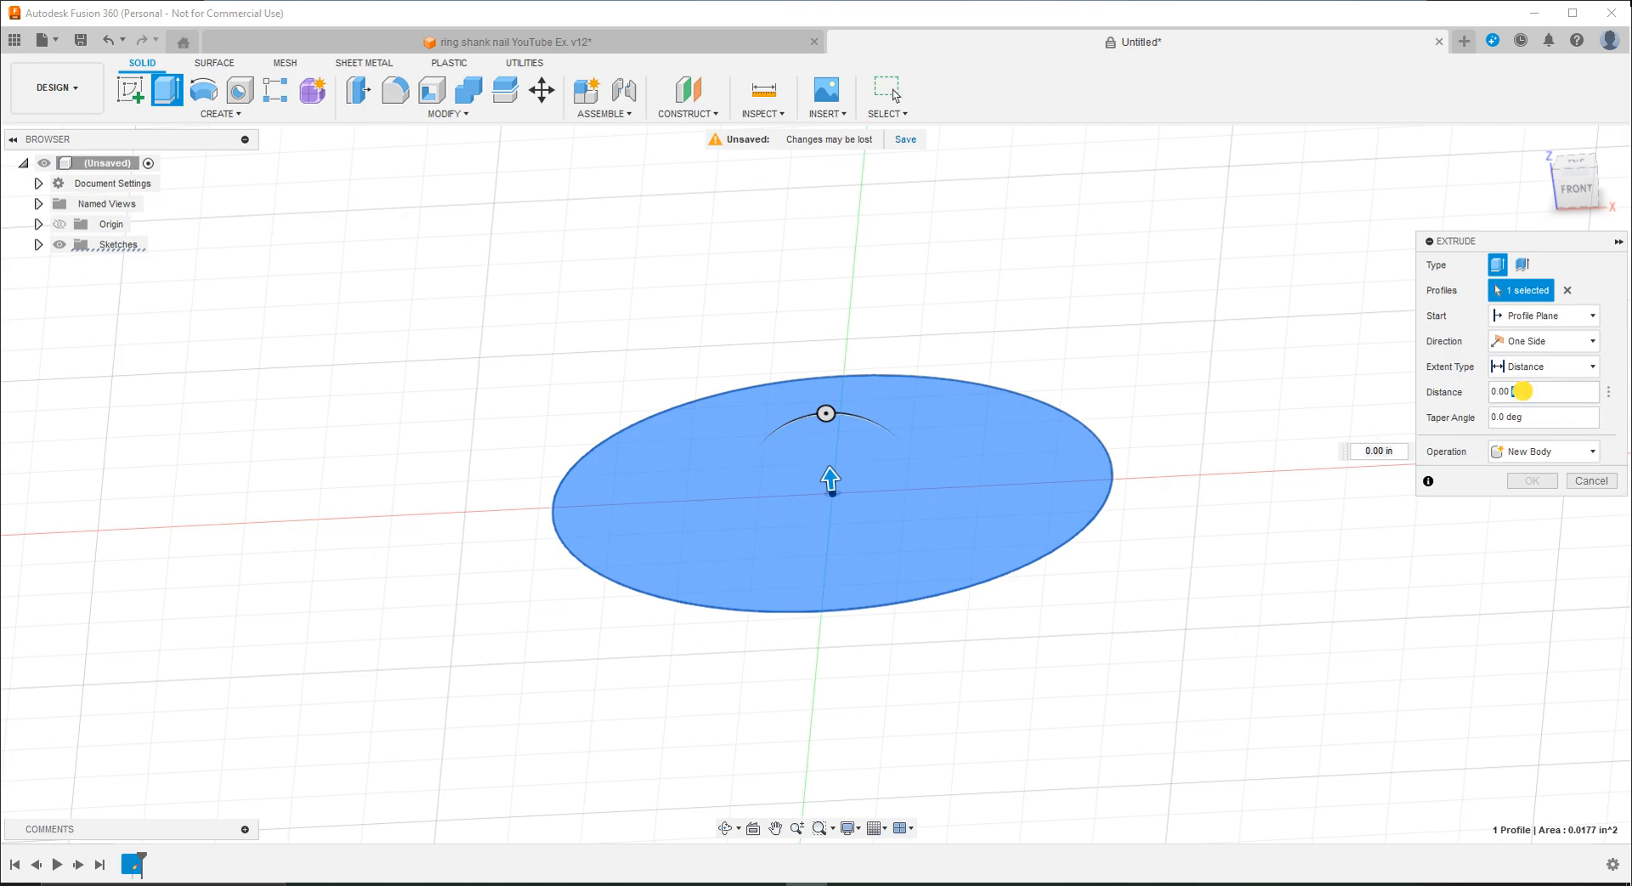
pyautogui.write('.04')
pyautogui.keyDown('shift'); pyautogui.moveTo(1151, 390); pyautogui.dragTo(1003, 236, button='middle'); pyautogui.keyUp('shift')
pyautogui.press('Return')
# Step: Check the head's diameter dimension in the finished nail design, then return to the new design
pyautogui.click(595, 42)
pyautogui.keyDown('shift'); pyautogui.moveTo(926, 313); pyautogui.dragTo(646, 539, button='middle'); pyautogui.keyUp('shift')
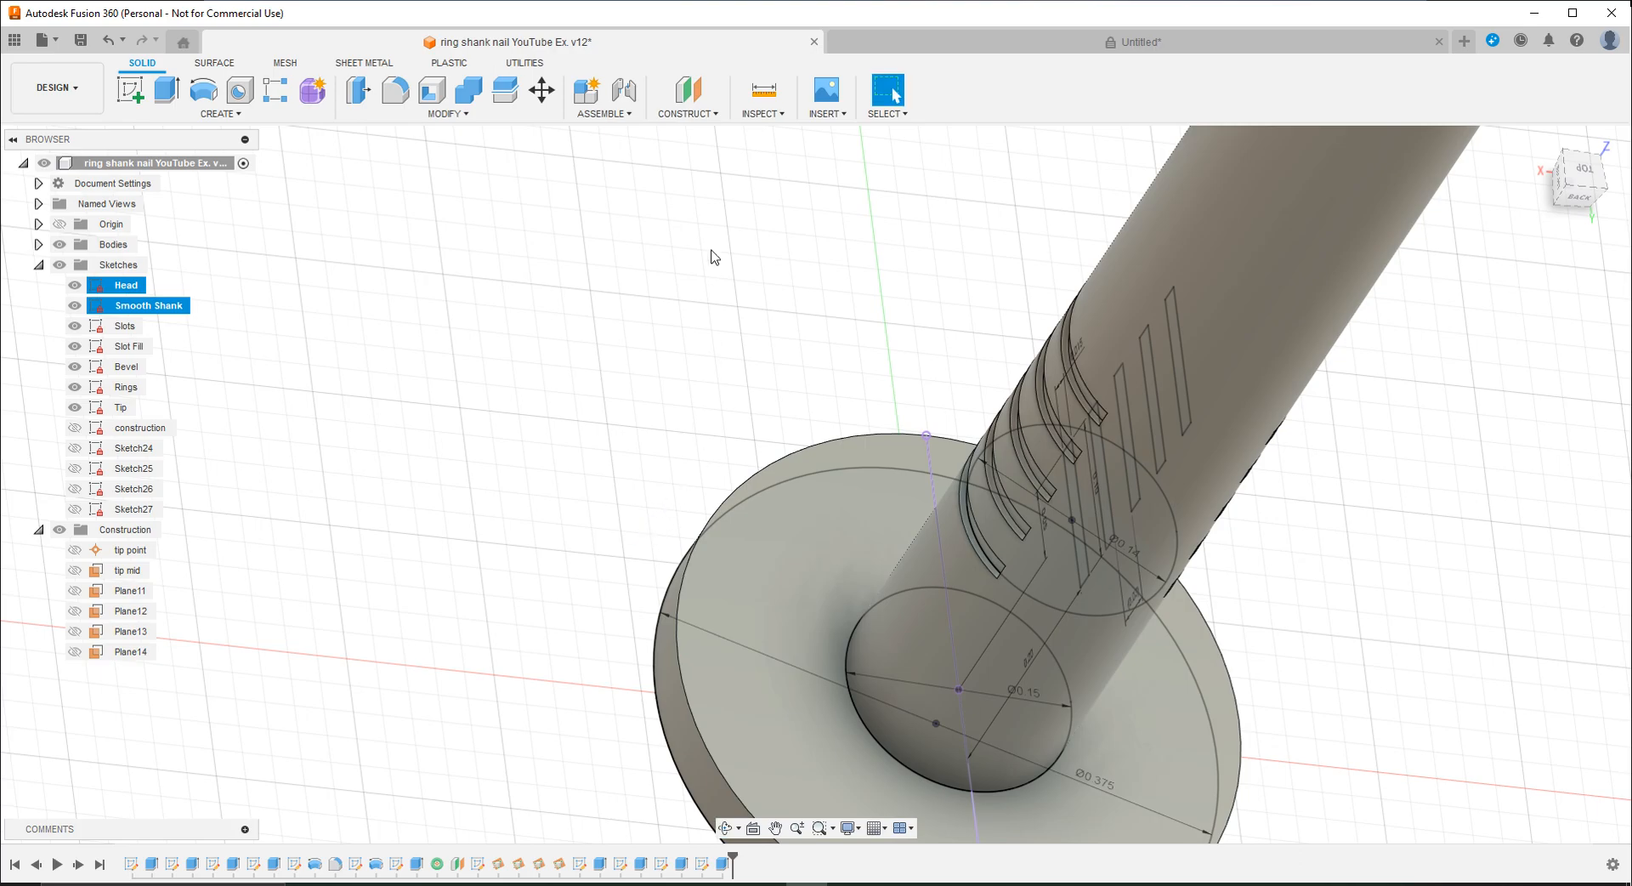
pyautogui.click(863, 50)
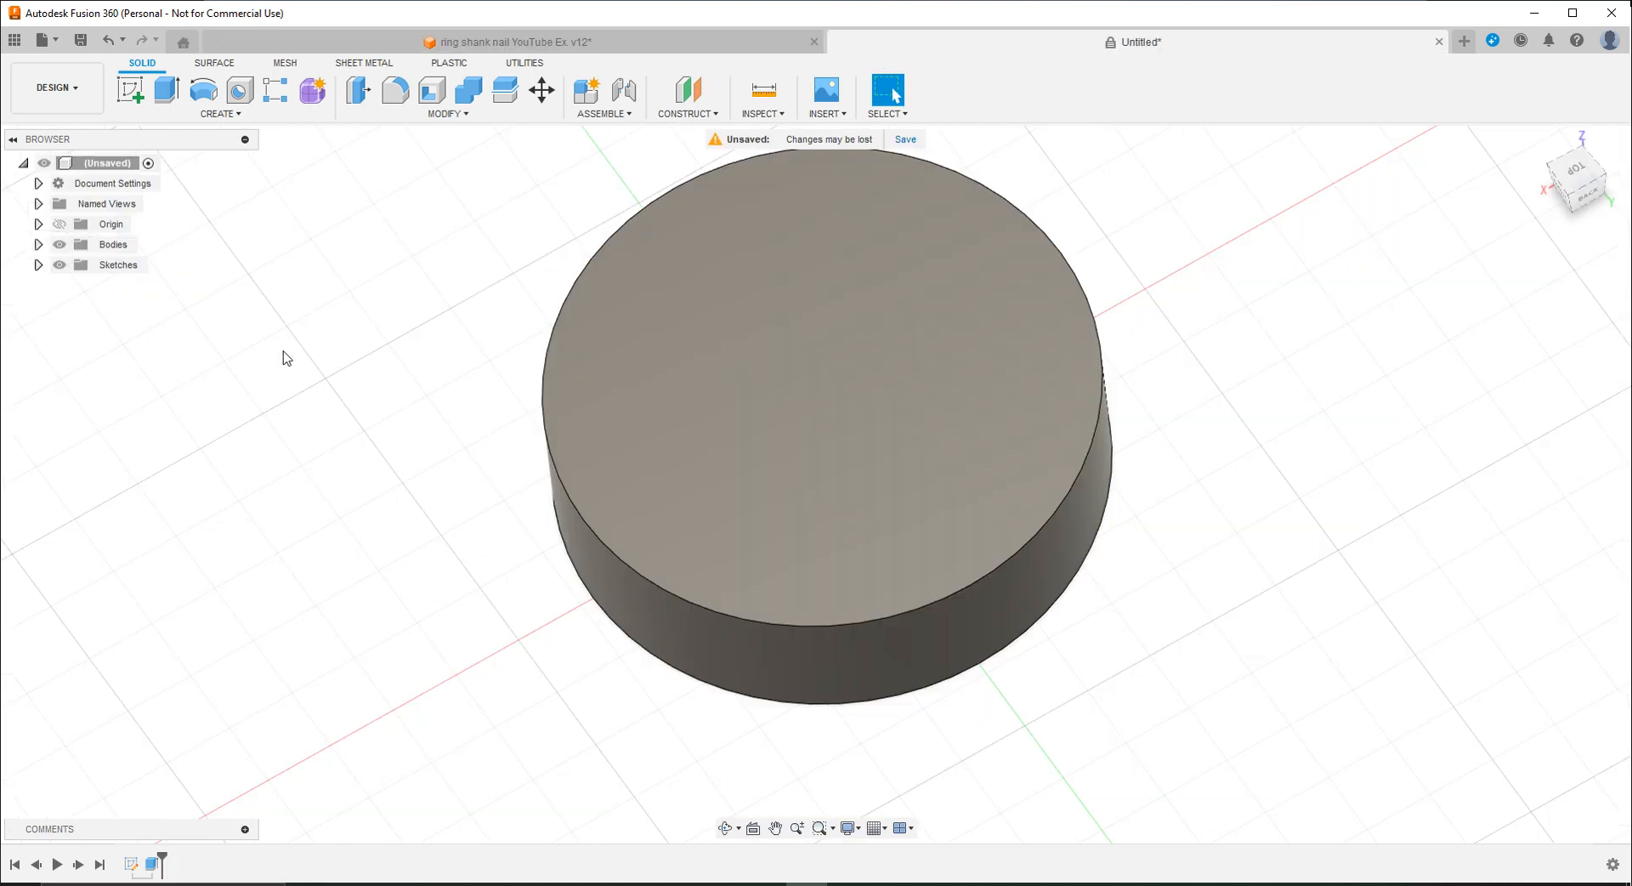
# Step: Edit the disc's base sketch, set the circle's diameter to 0.375 in, and finish the sketch
pyautogui.click(38, 264)
pyautogui.rightClick(114, 287)
pyautogui.click(156, 344)
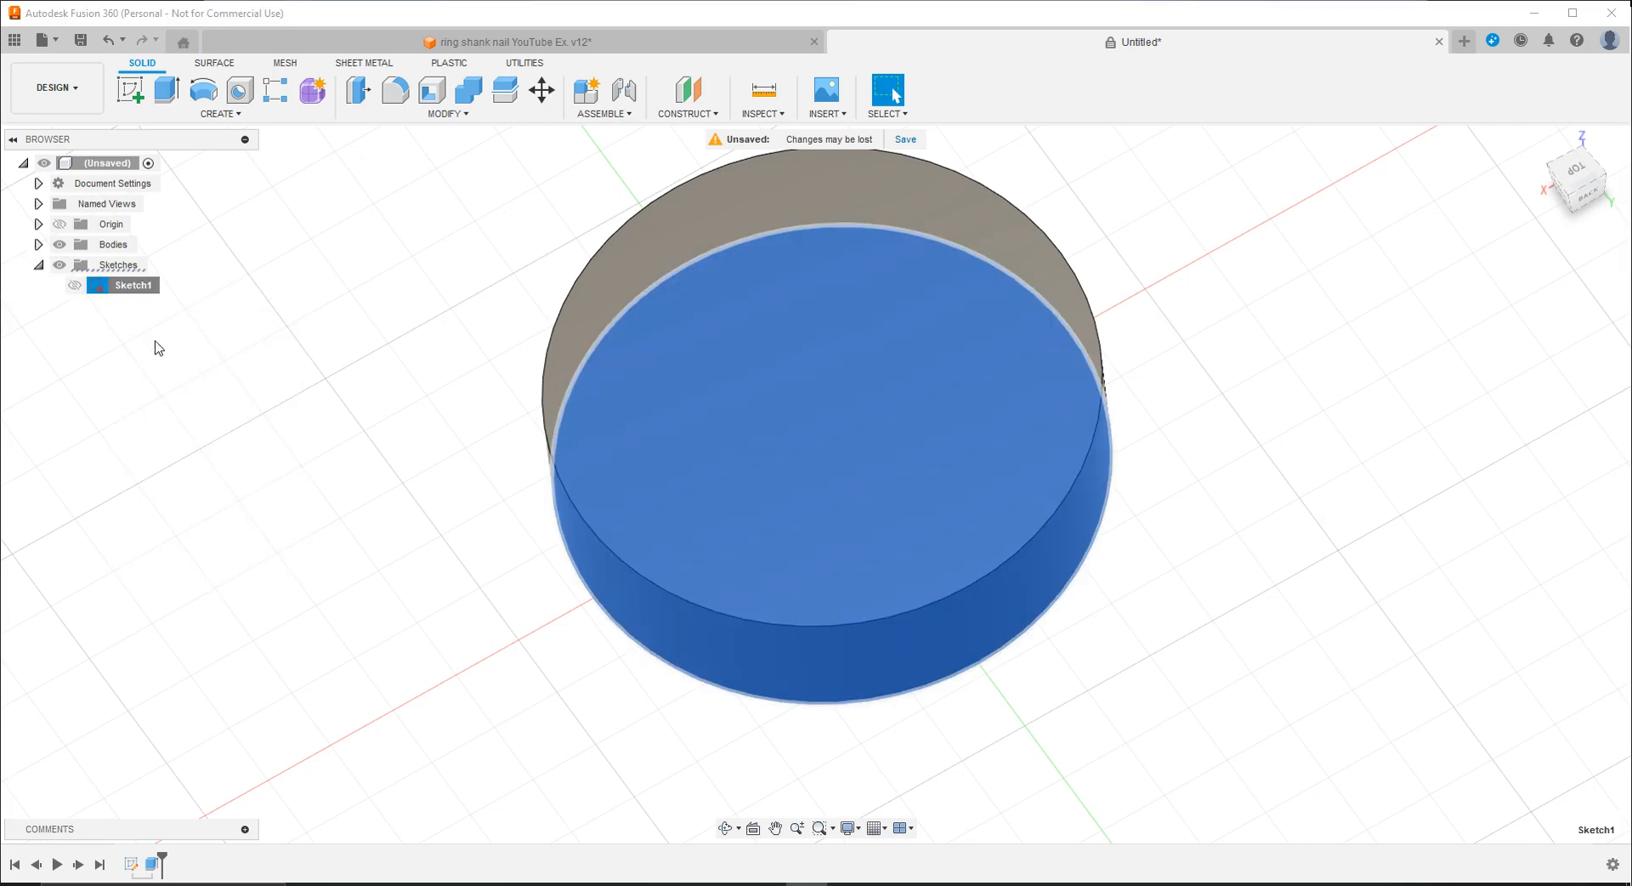
pyautogui.doubleClick(1021, 534)
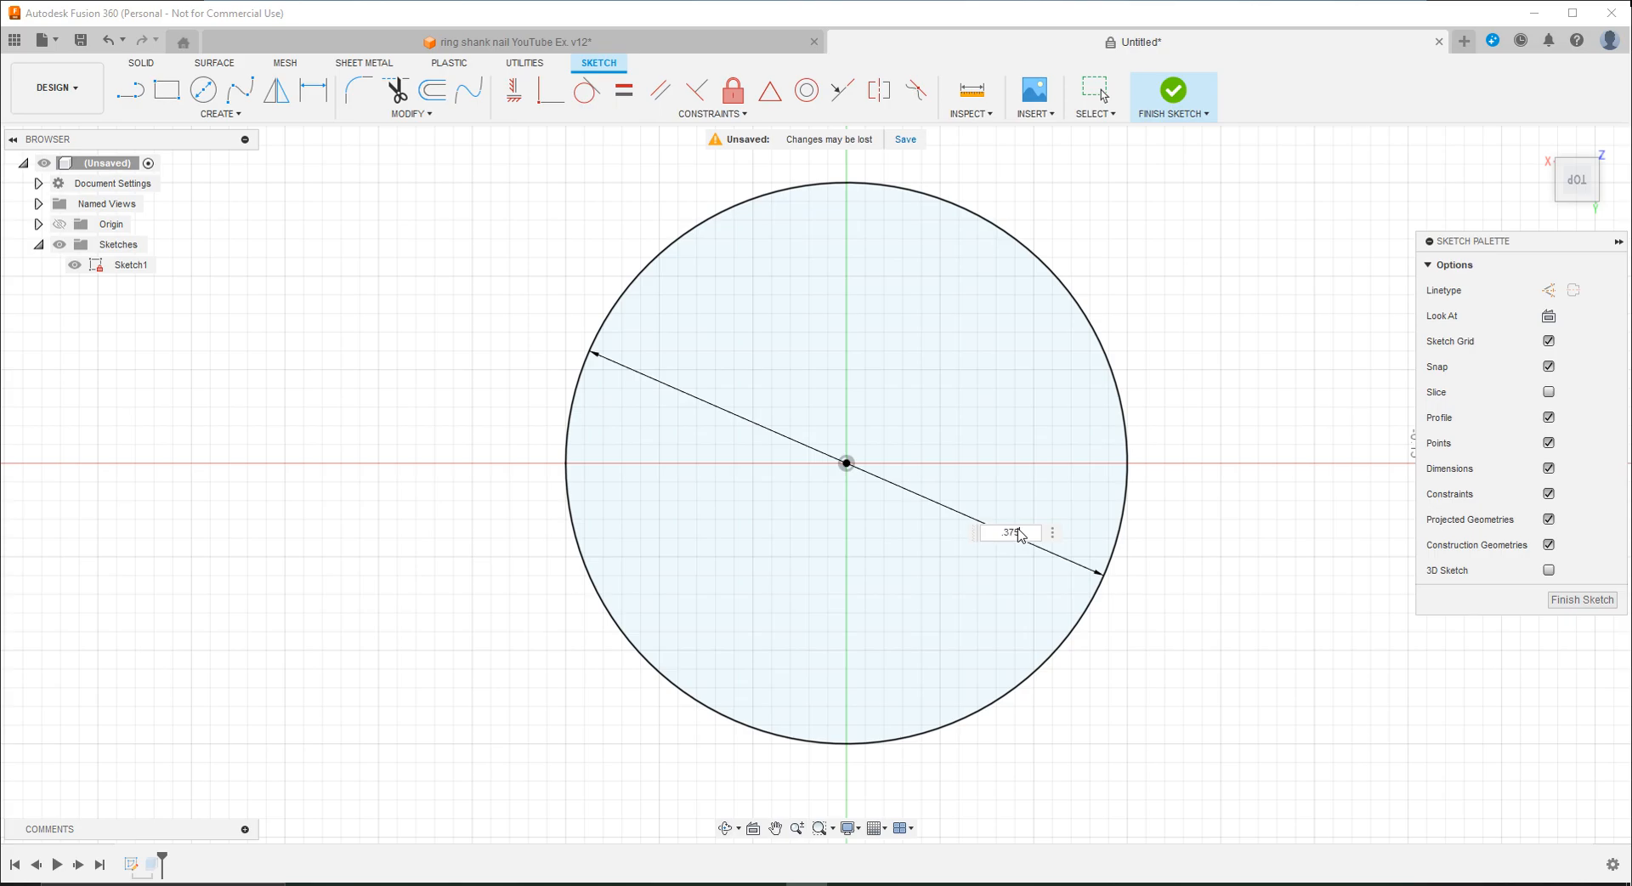
pyautogui.write('.375')
pyautogui.press('Return')
pyautogui.scroll(-5, 1029, 527)
pyautogui.scroll(-1, 1393, 651)
pyautogui.scroll(-2, 553, 463)
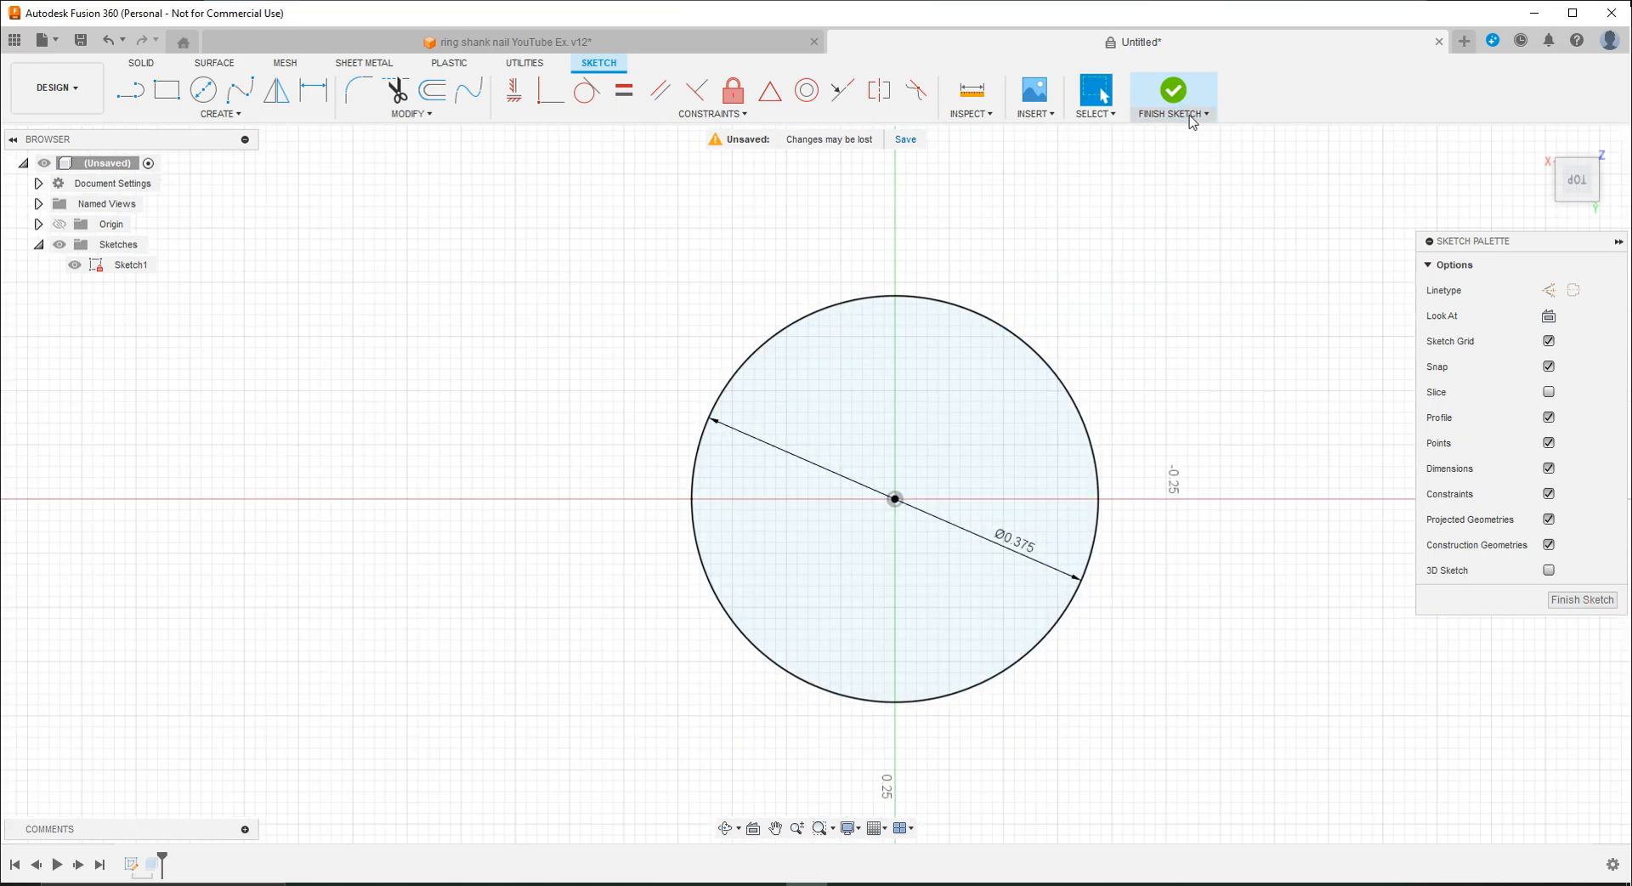
pyautogui.click(1173, 89)
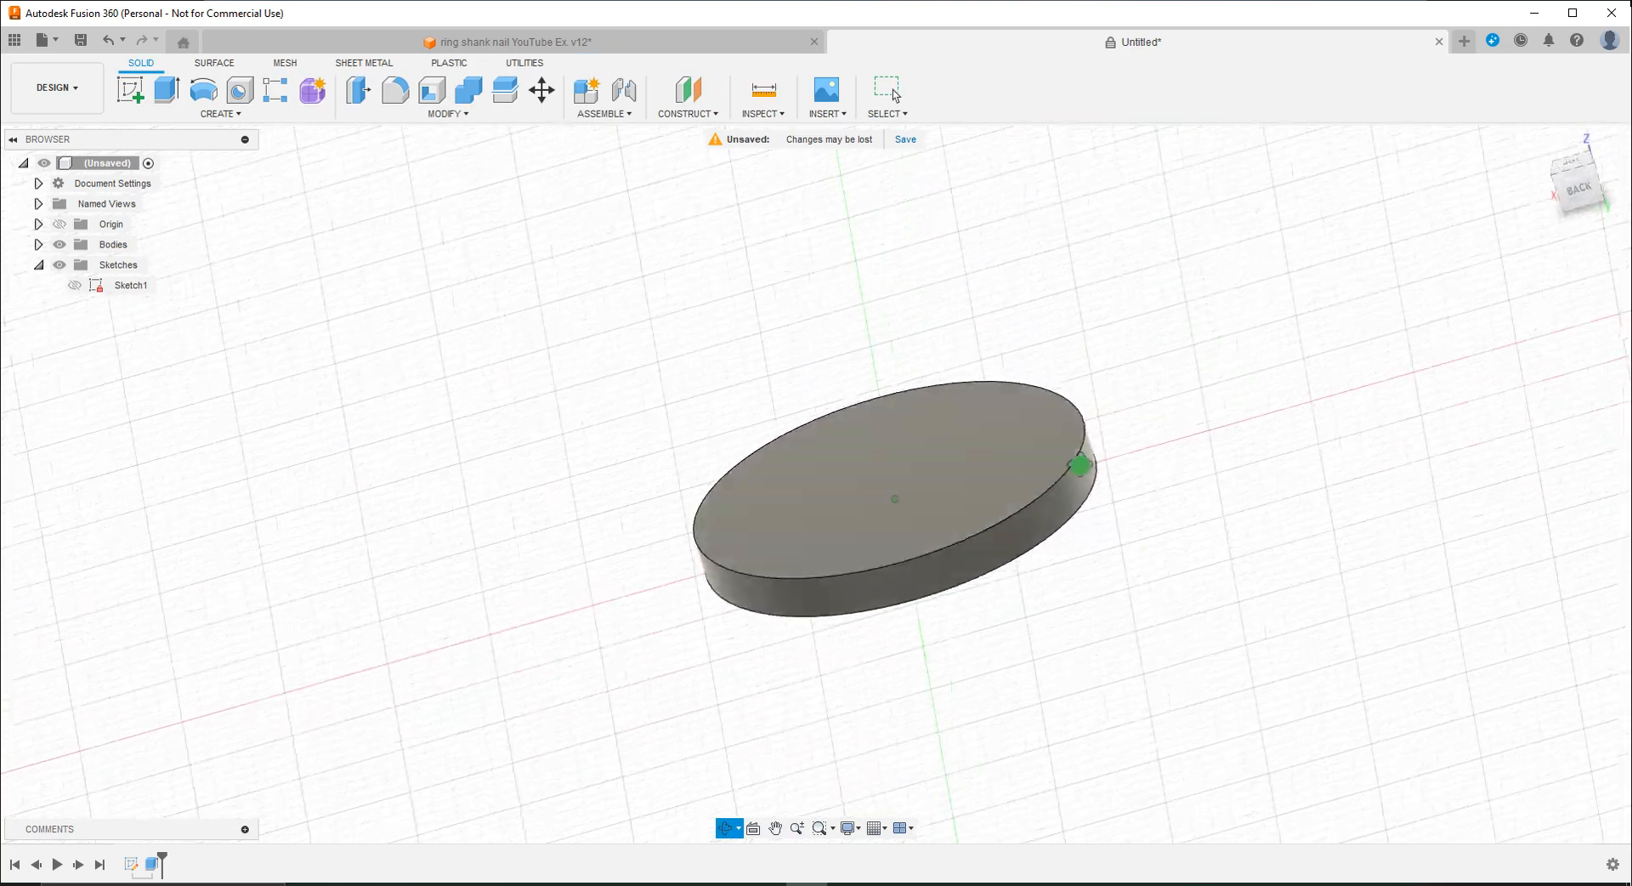
# Step: Start a sketch on the disc's top face and draw a circle about 0.2 in in diameter centred on the origin
pyautogui.keyDown('shift'); pyautogui.moveTo(1148, 479); pyautogui.dragTo(1004, 429, button='middle'); pyautogui.keyUp('shift')
pyautogui.click(130, 90)
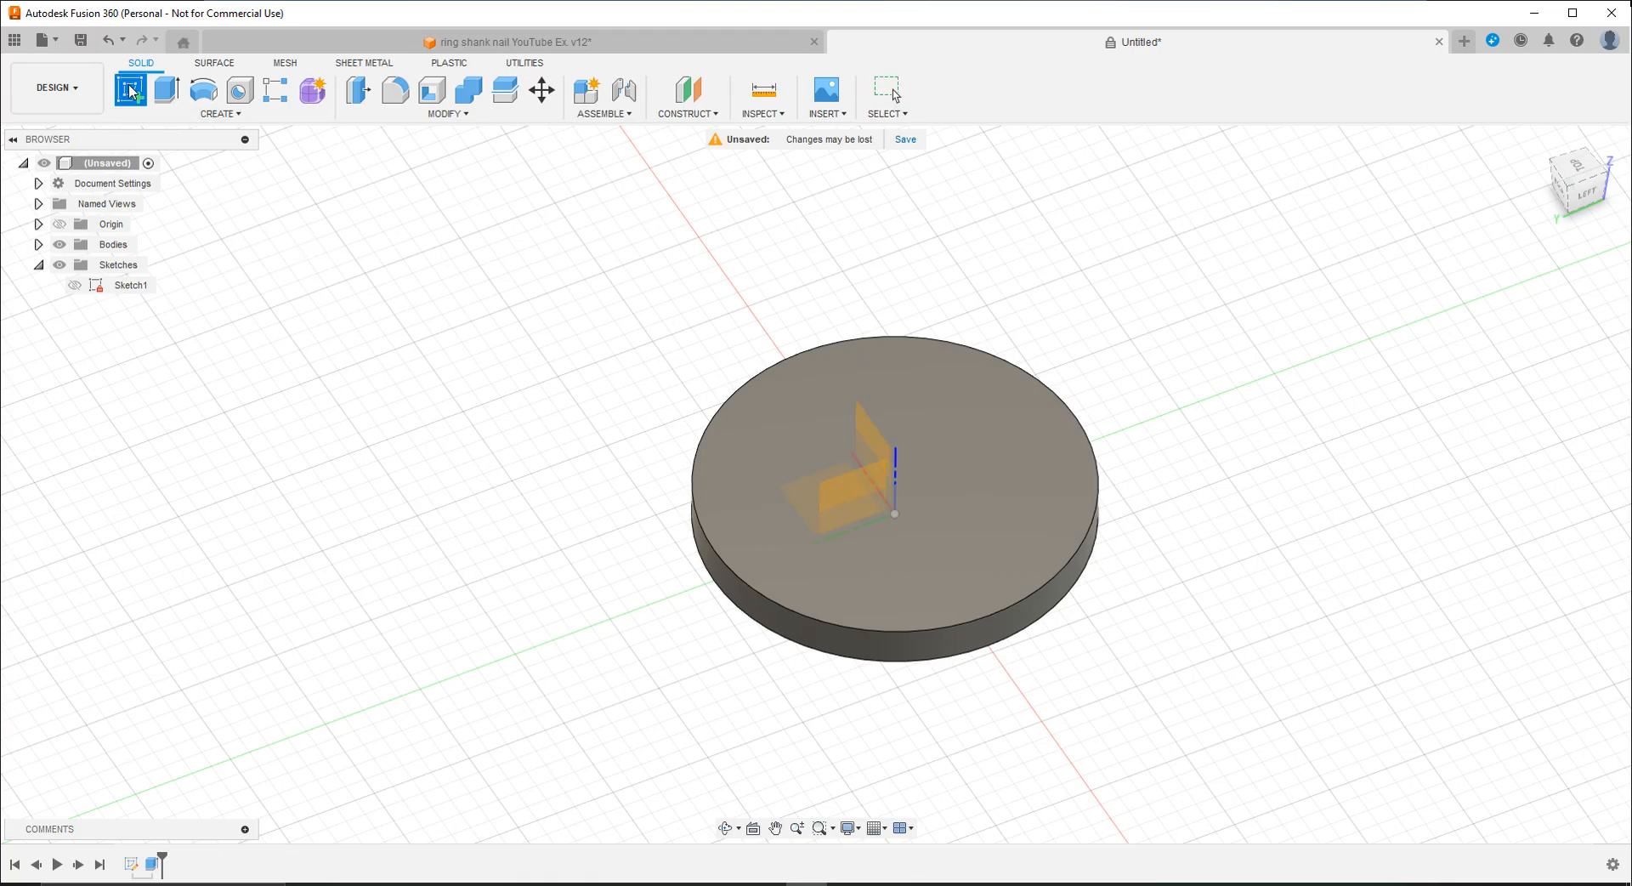
pyautogui.keyDown('shift'); pyautogui.moveTo(1014, 625); pyautogui.dragTo(1238, 492, button='middle'); pyautogui.keyUp('shift')
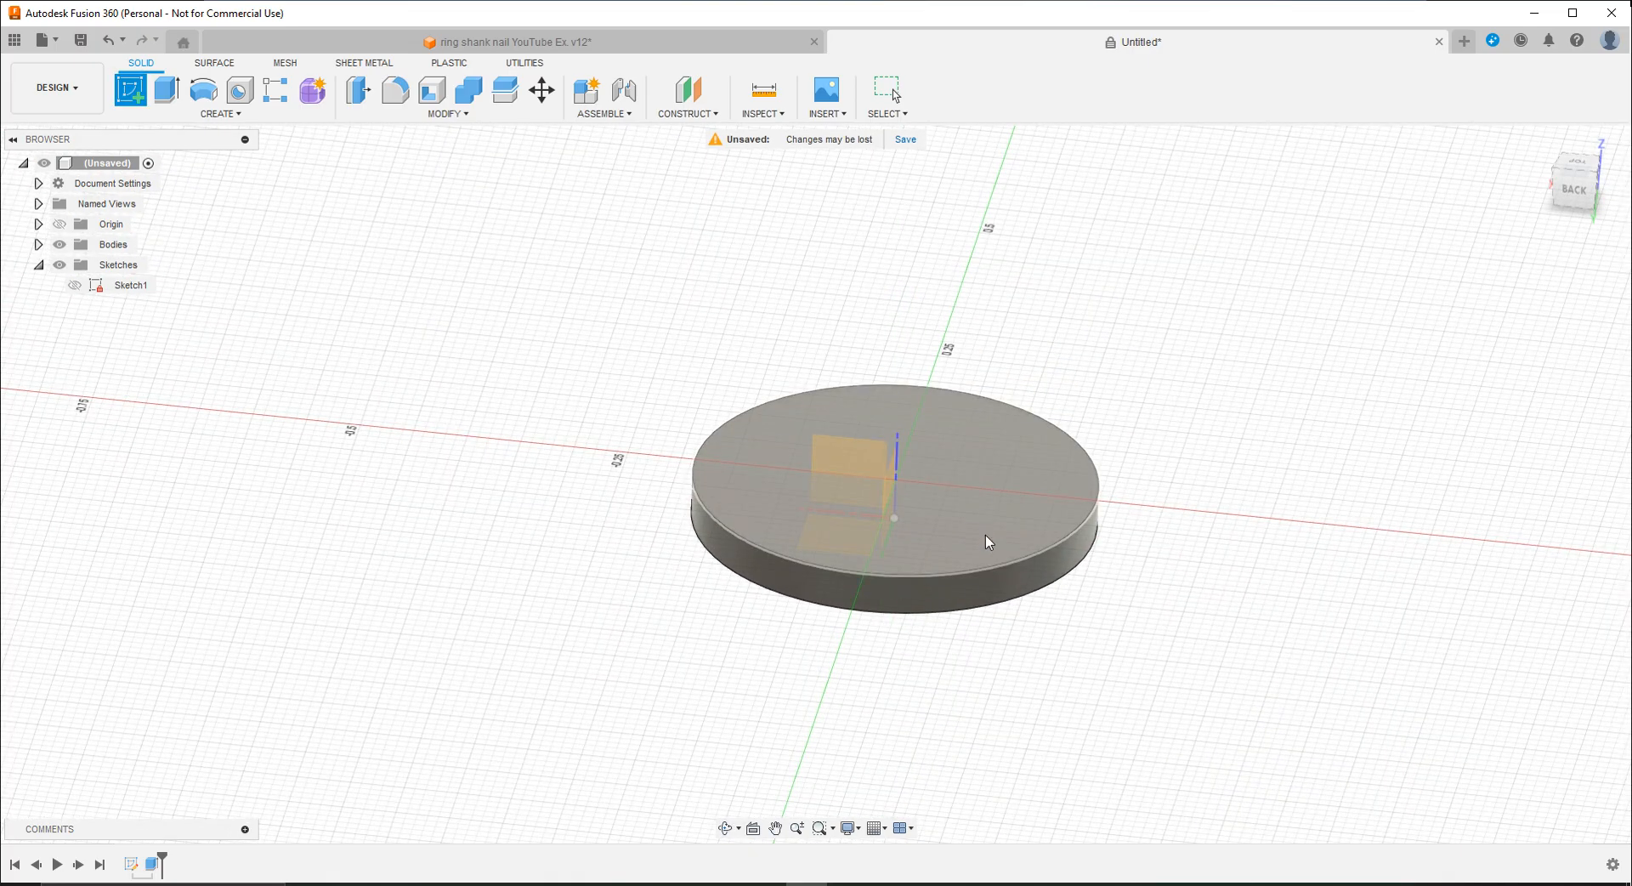
pyautogui.click(986, 534)
pyautogui.press('c')
pyautogui.click(816, 485)
pyautogui.click(728, 414)
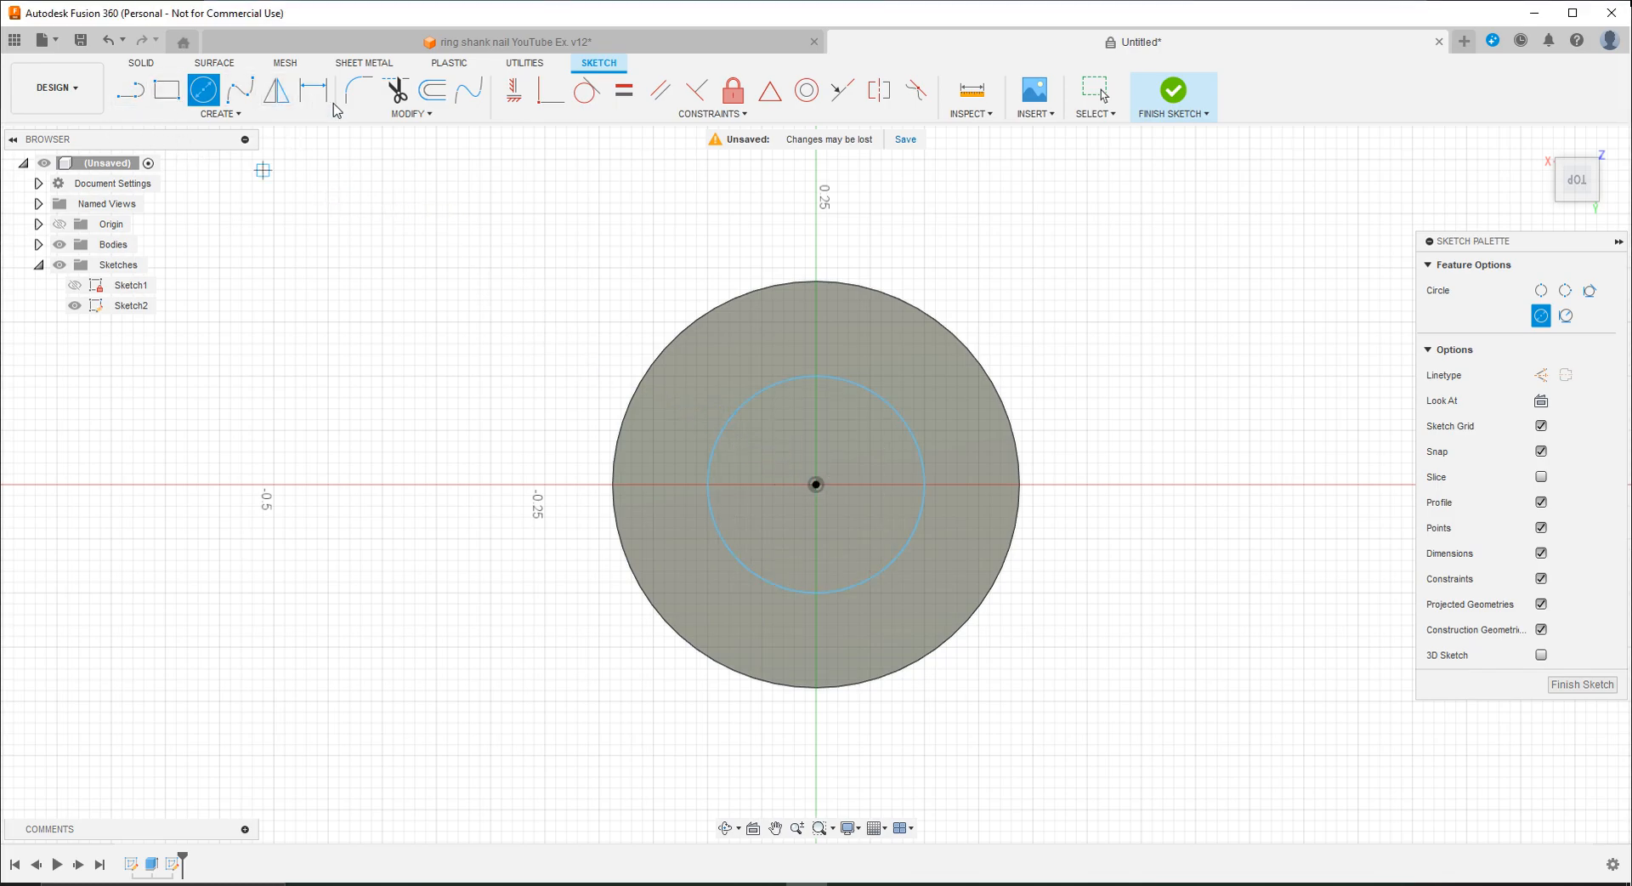
# Step: Dimension the new circle on the disc's top face to a diameter of 0.15 in
pyautogui.click(313, 89)
pyautogui.click(728, 419)
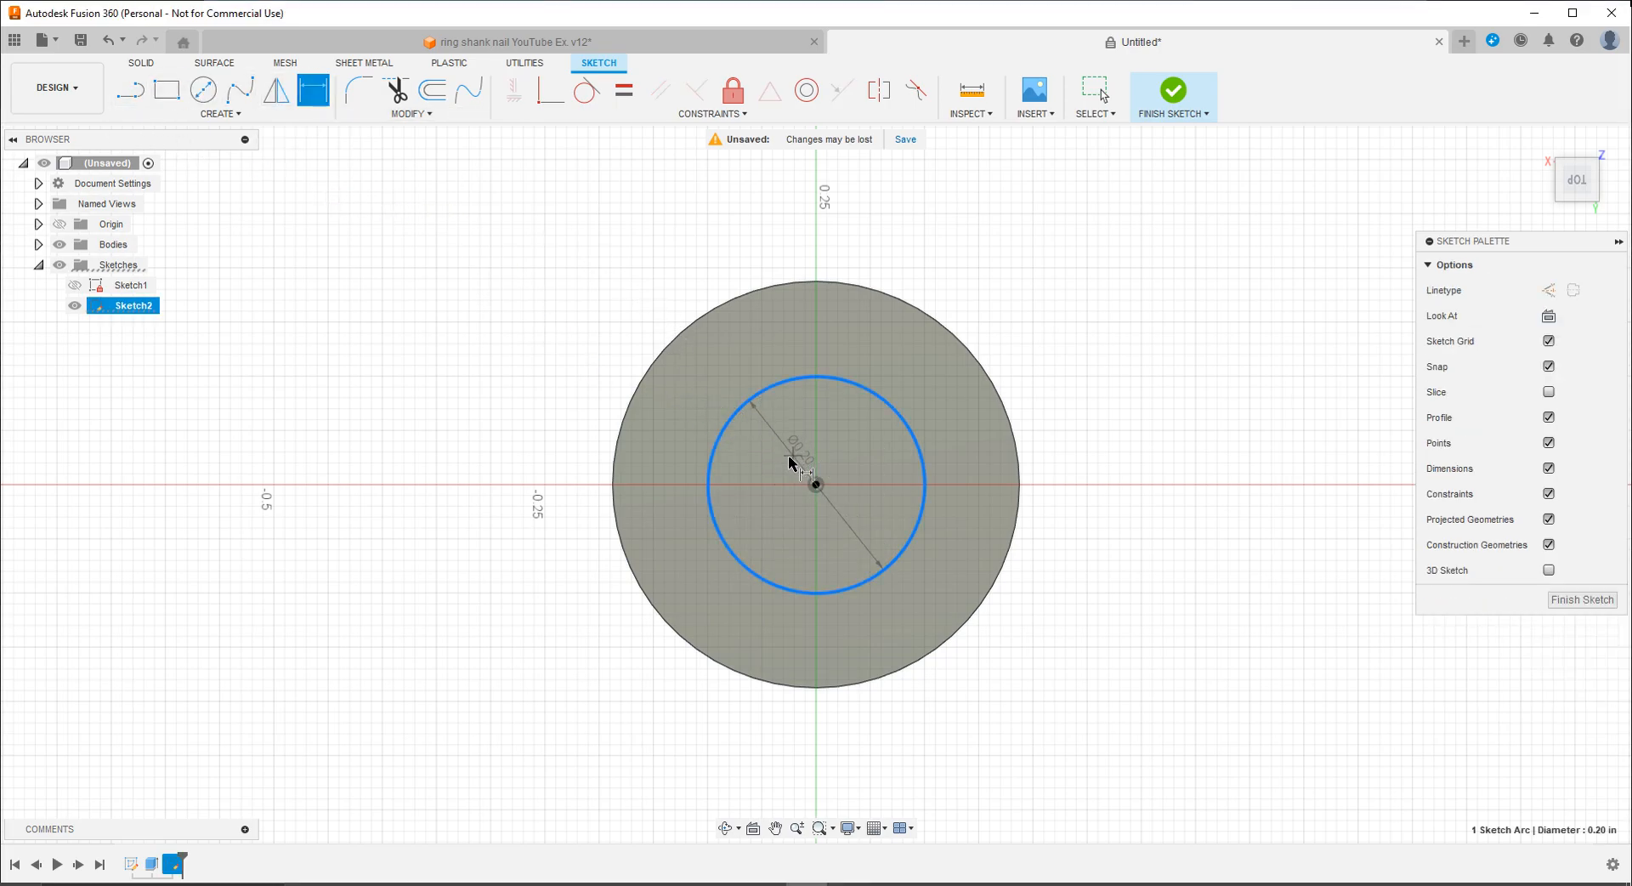
pyautogui.click(763, 466)
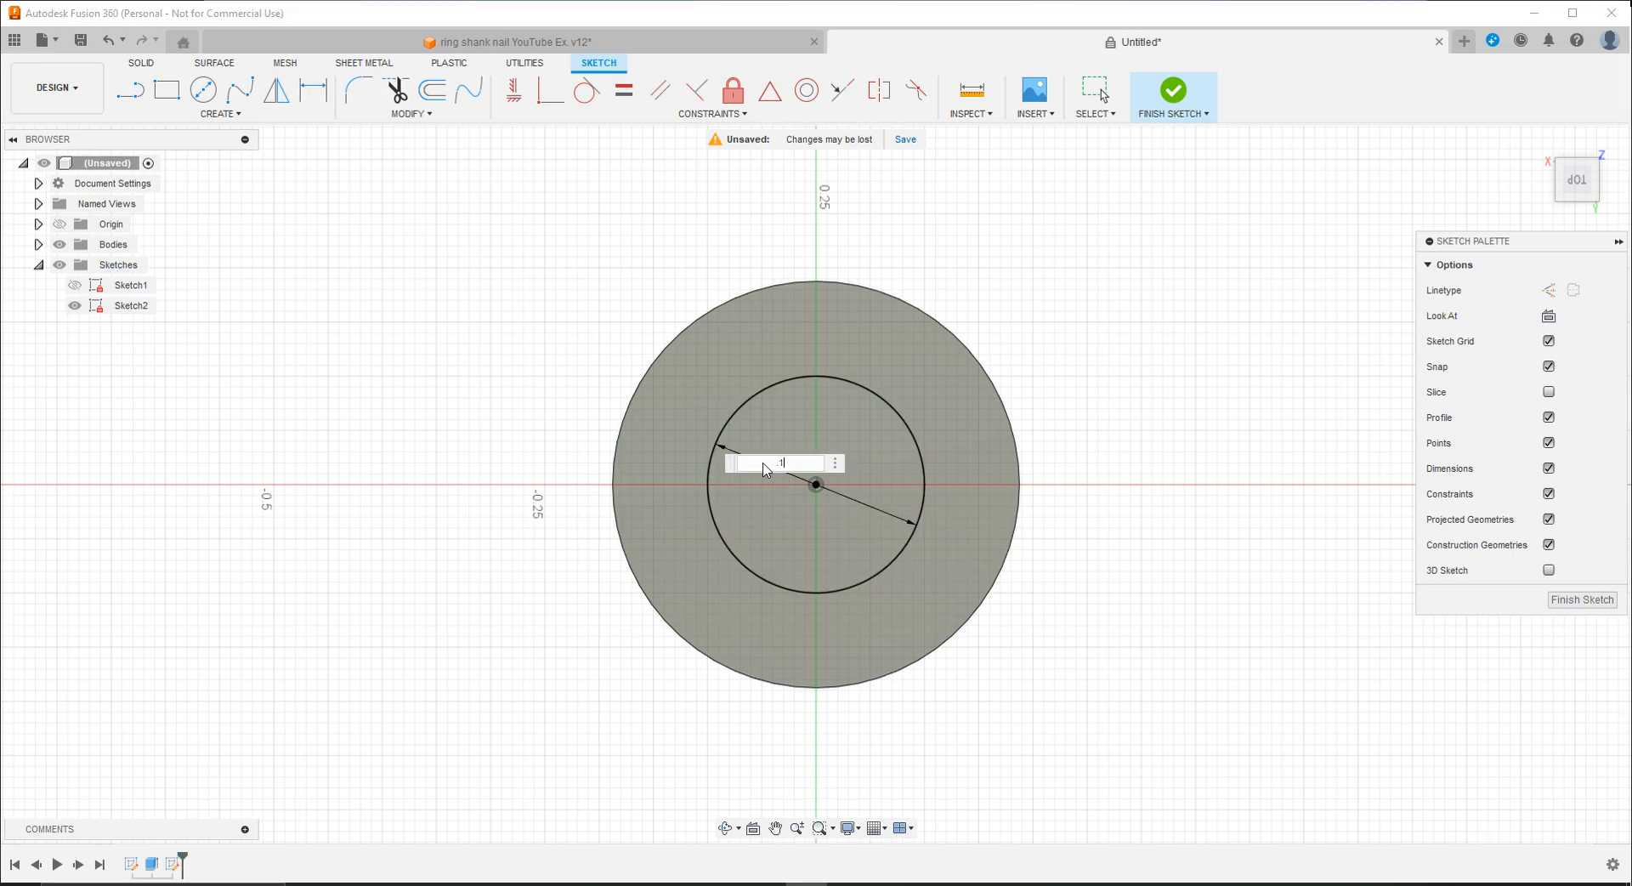
pyautogui.press('Return')
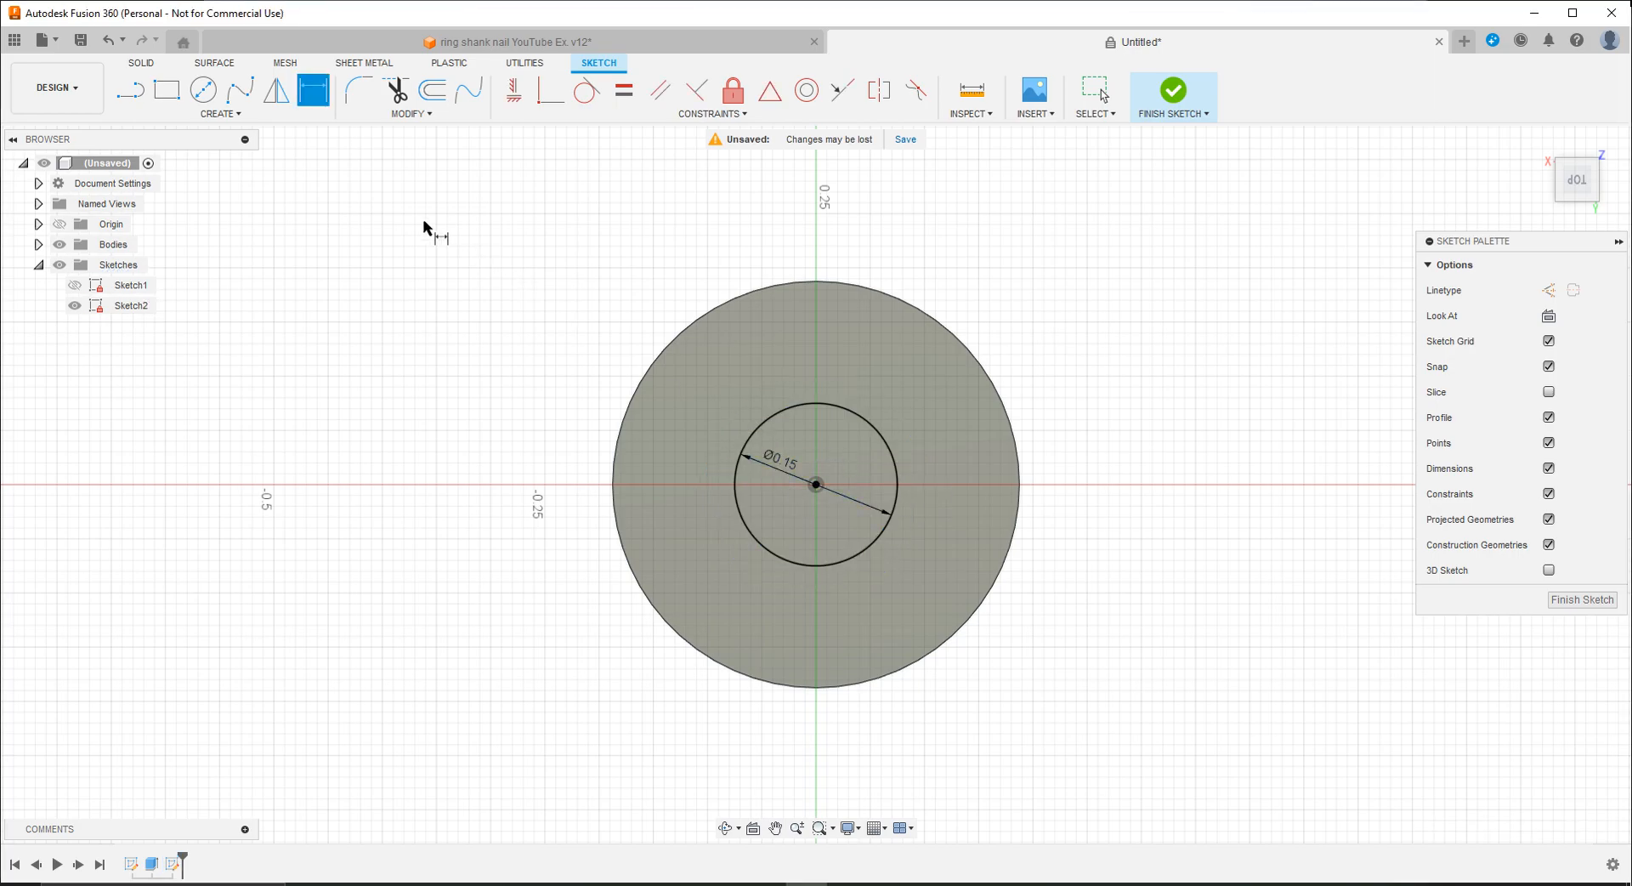
pyautogui.click(145, 68)
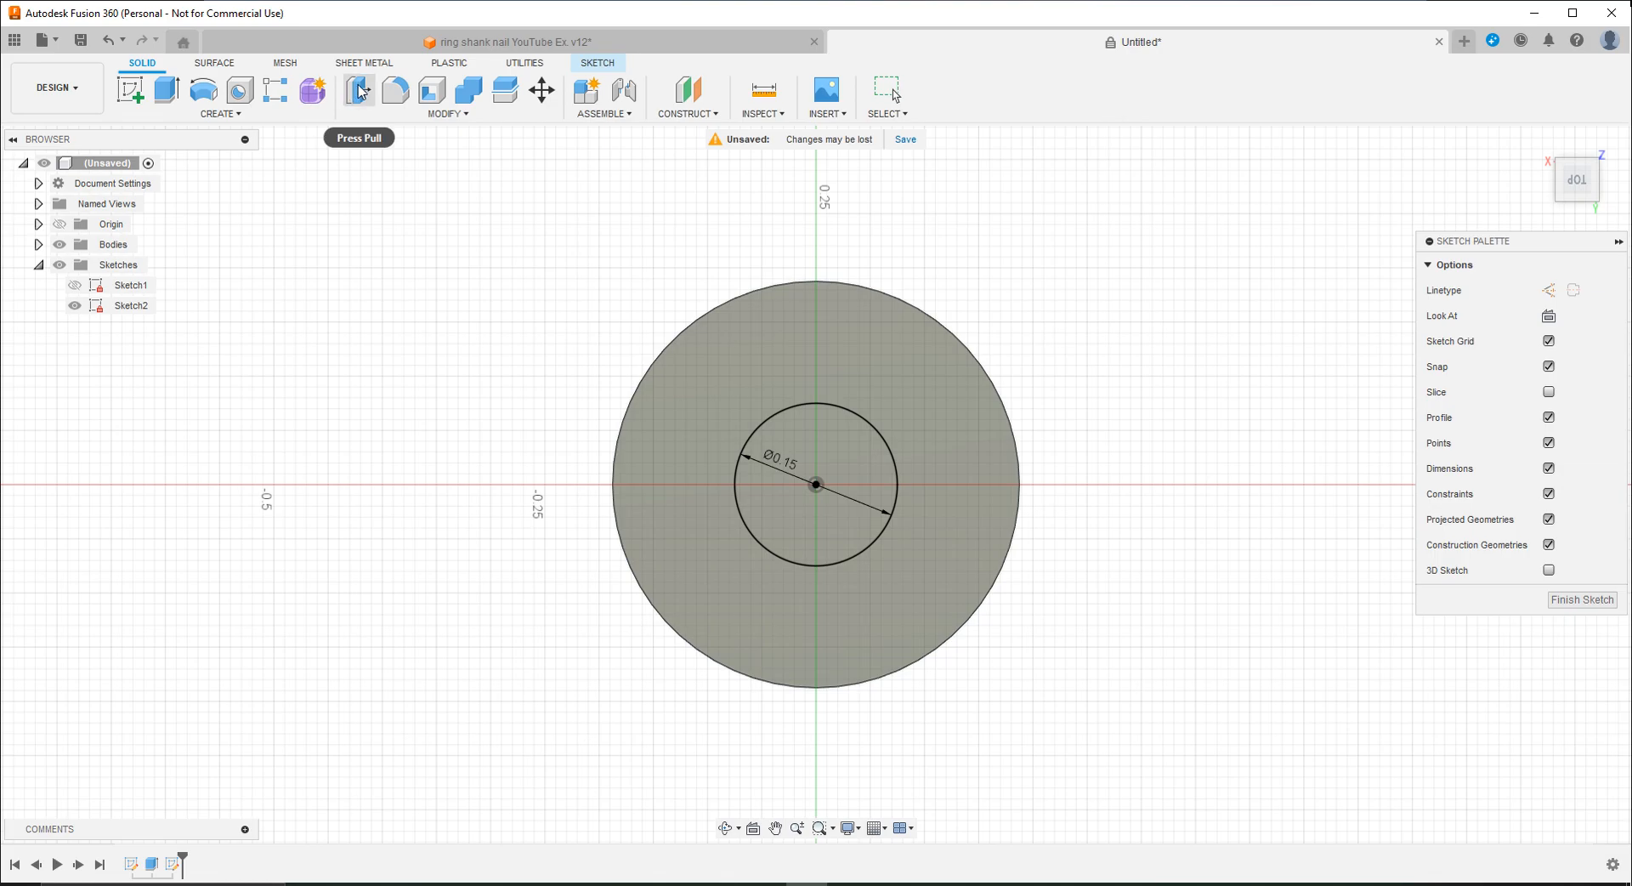
# Step: Switch to the finished nail design and measure the smooth shank's length from its base circle to the edge where the rings start
pyautogui.click(494, 41)
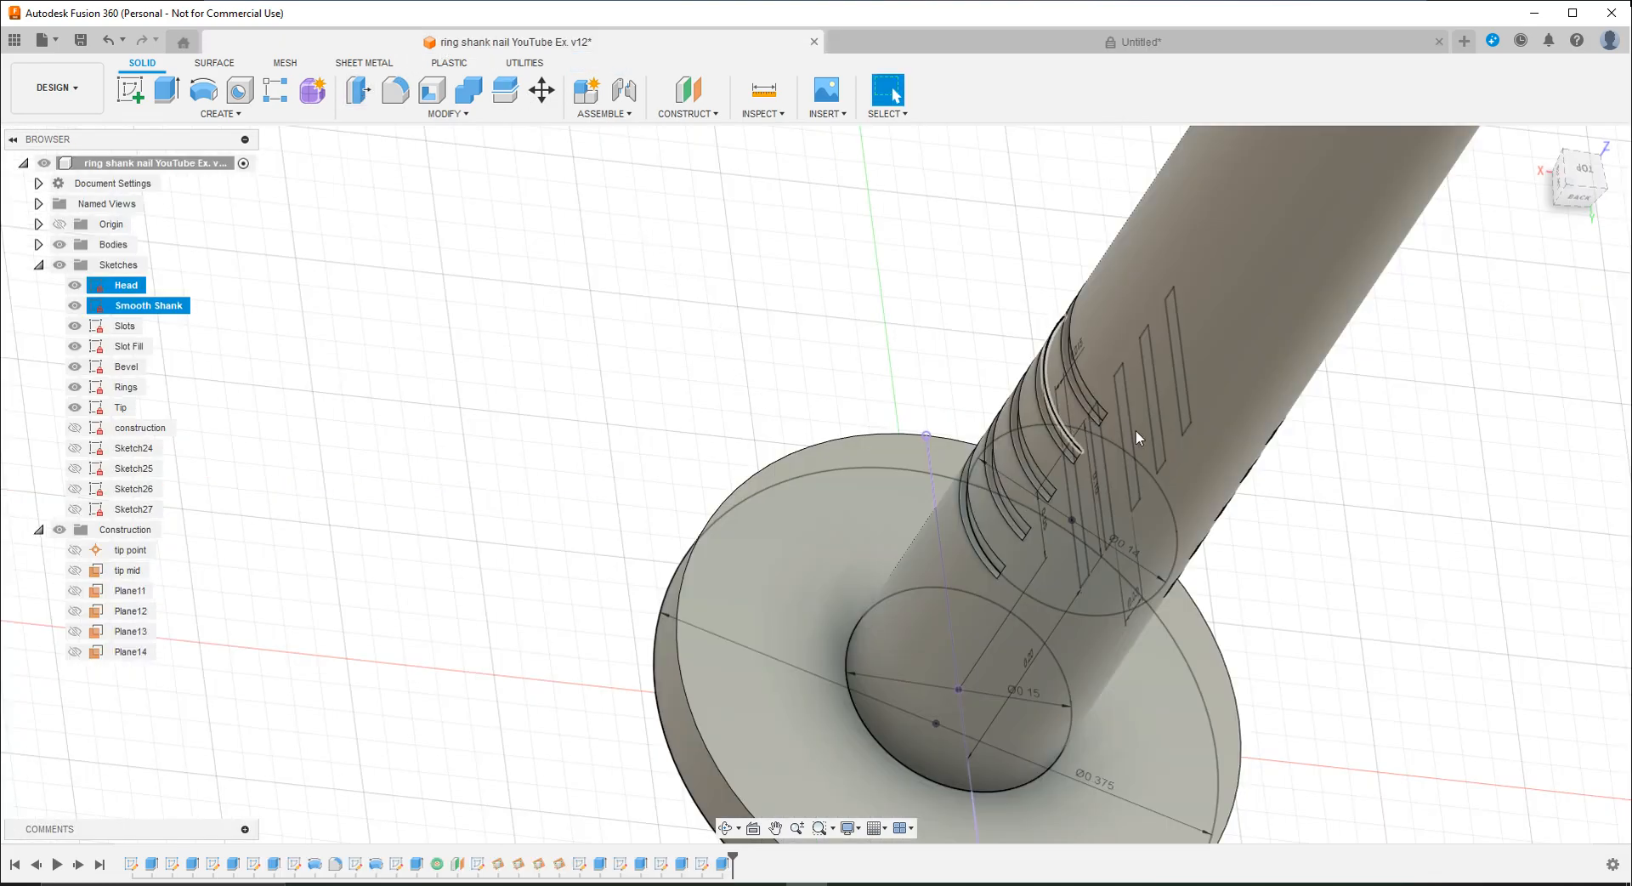
pyautogui.scroll(-3, 1121, 432)
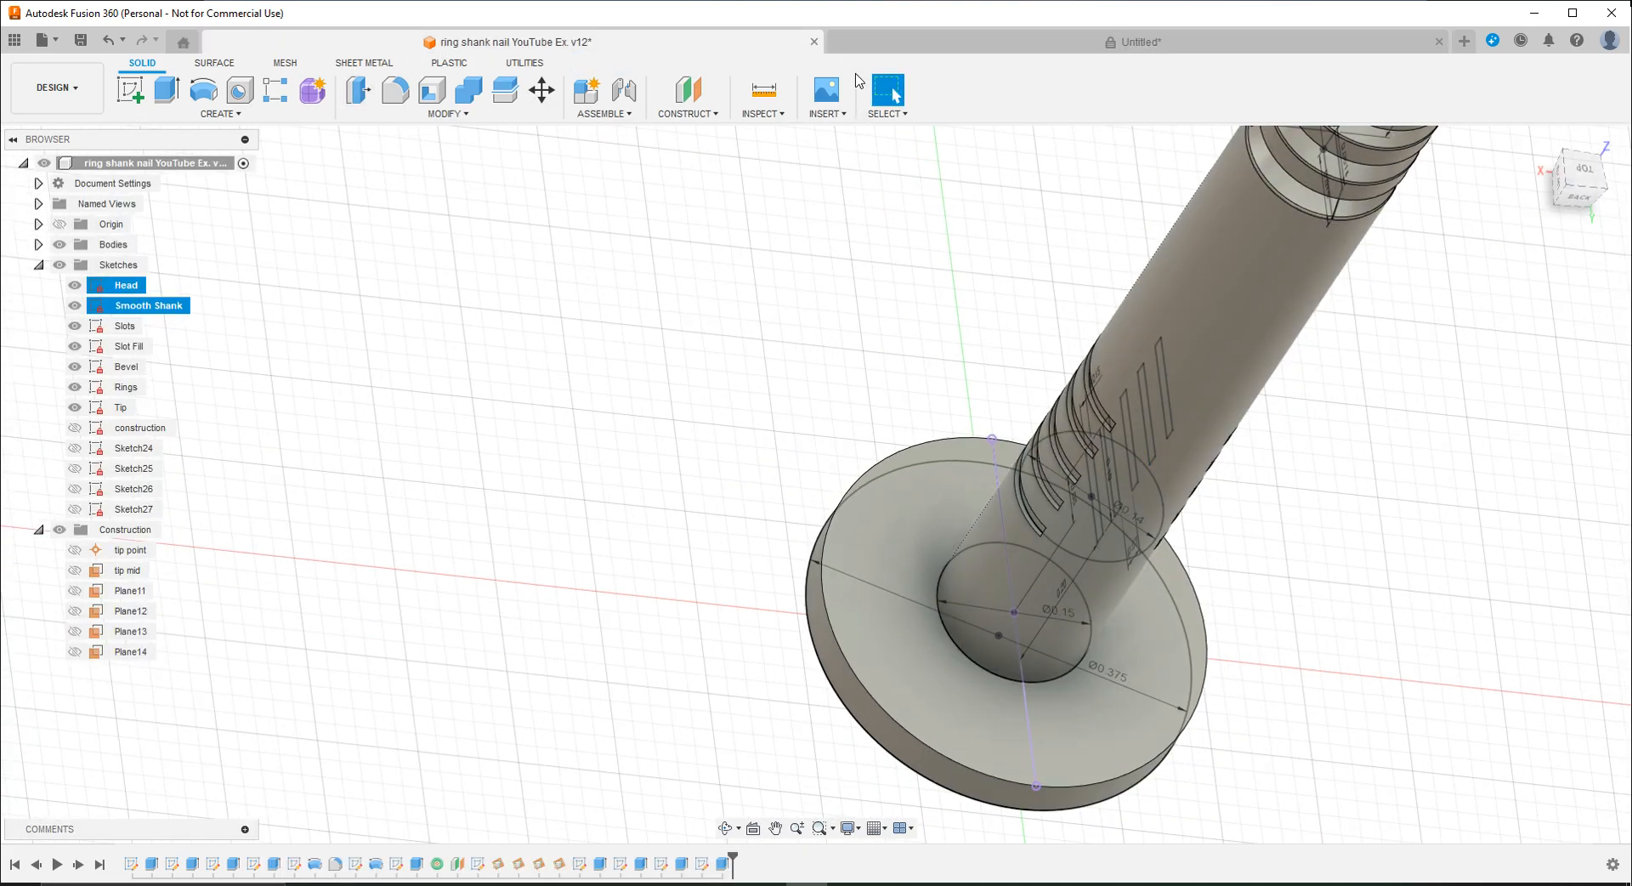
pyautogui.click(765, 89)
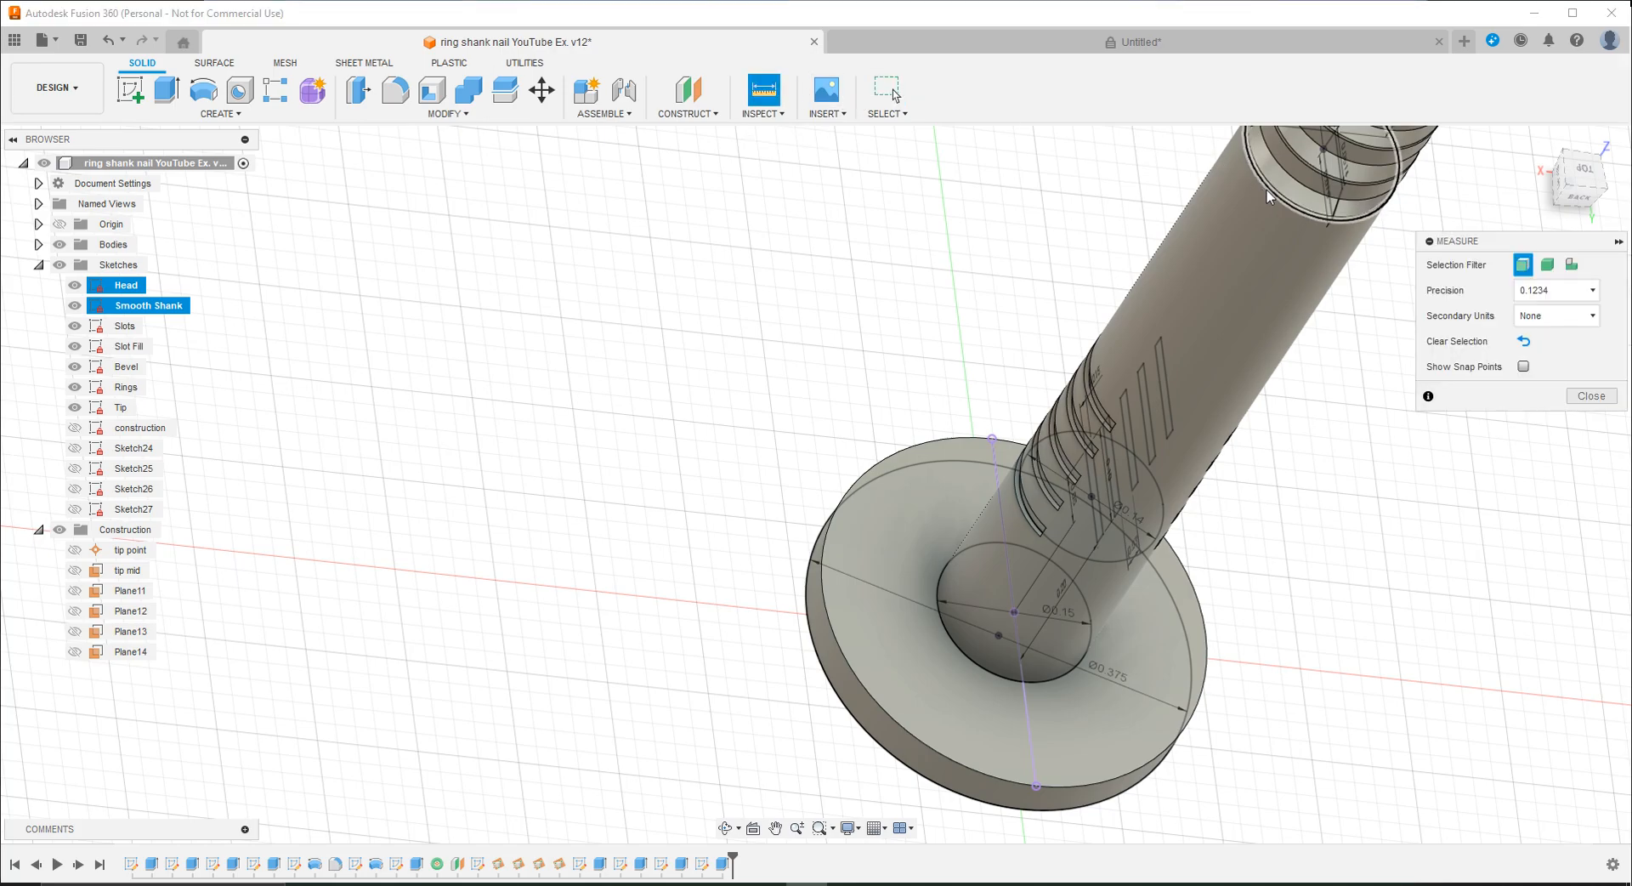
pyautogui.click(1252, 157)
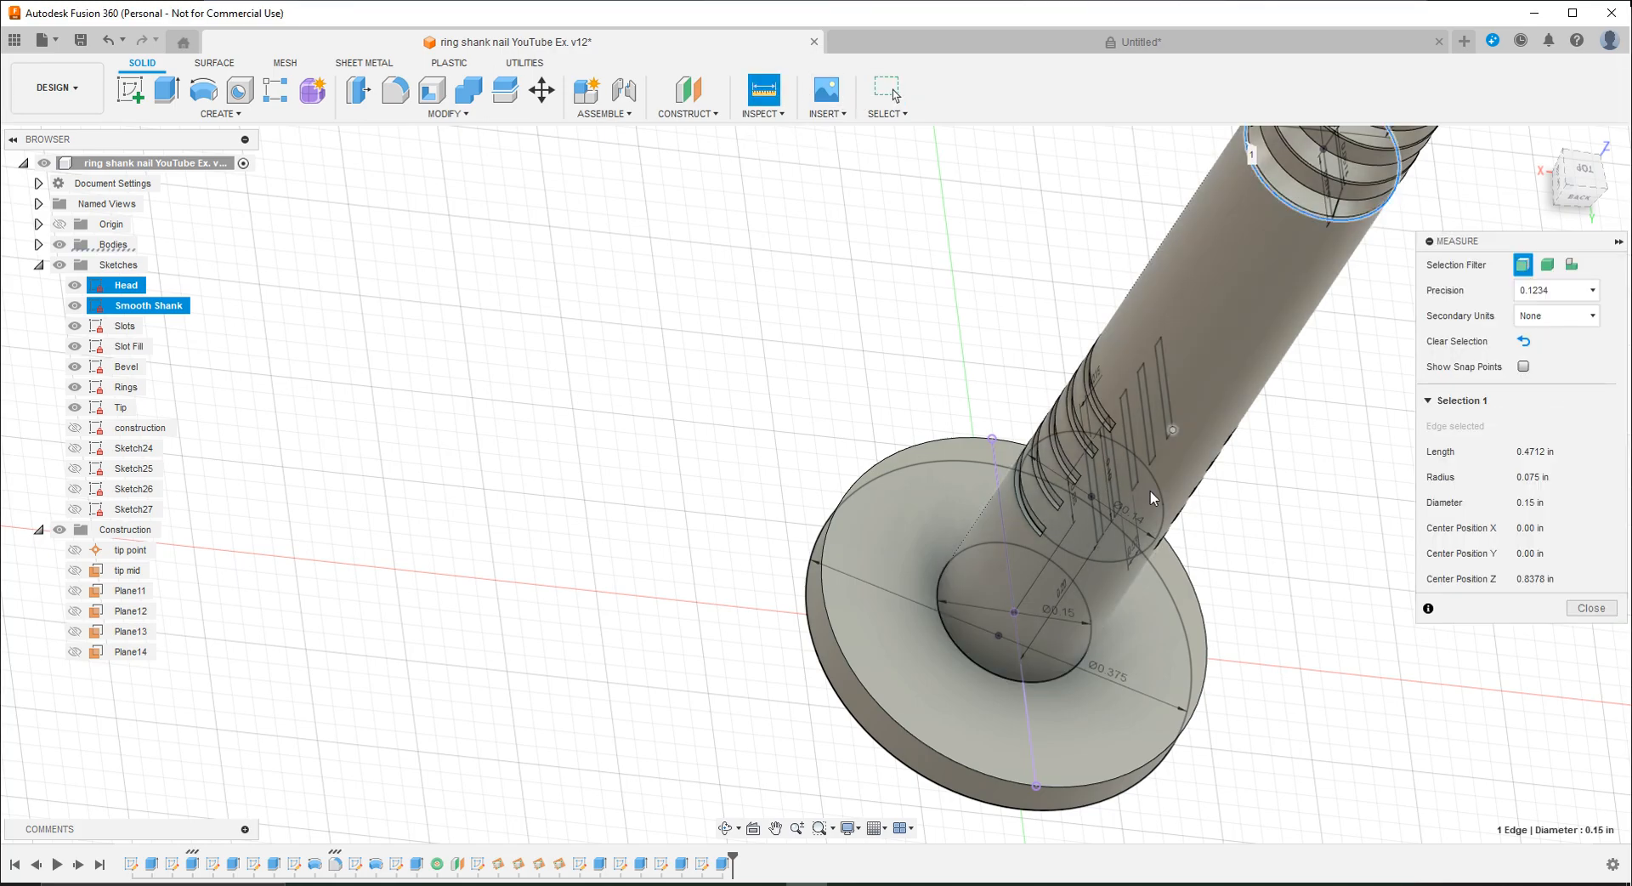
pyautogui.click(983, 675)
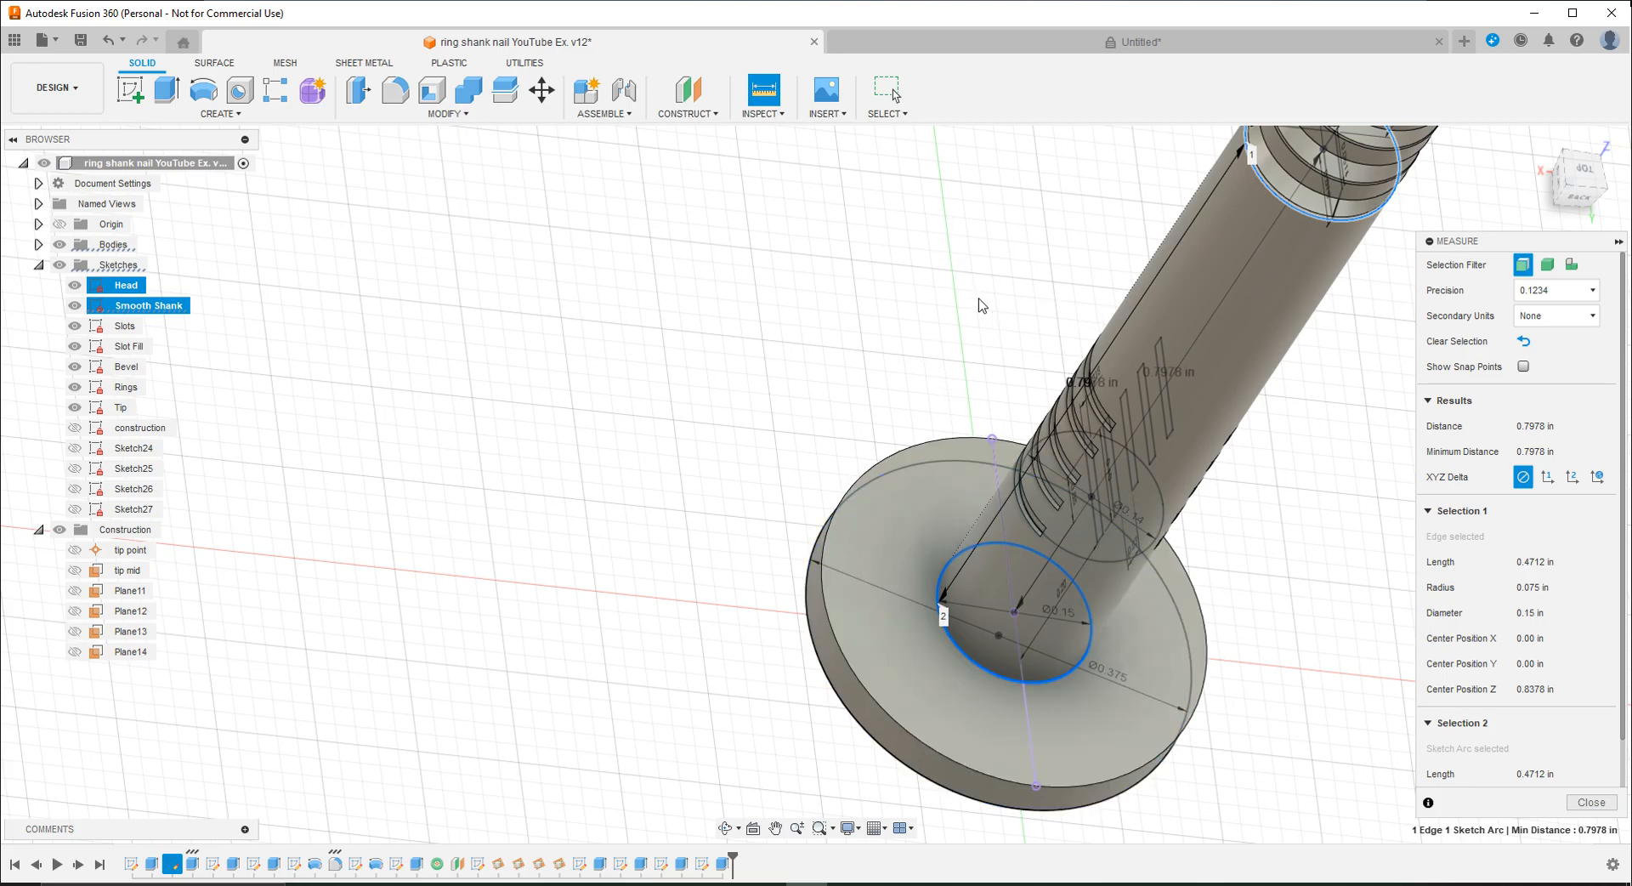
pyautogui.scroll(10, 1293, 187)
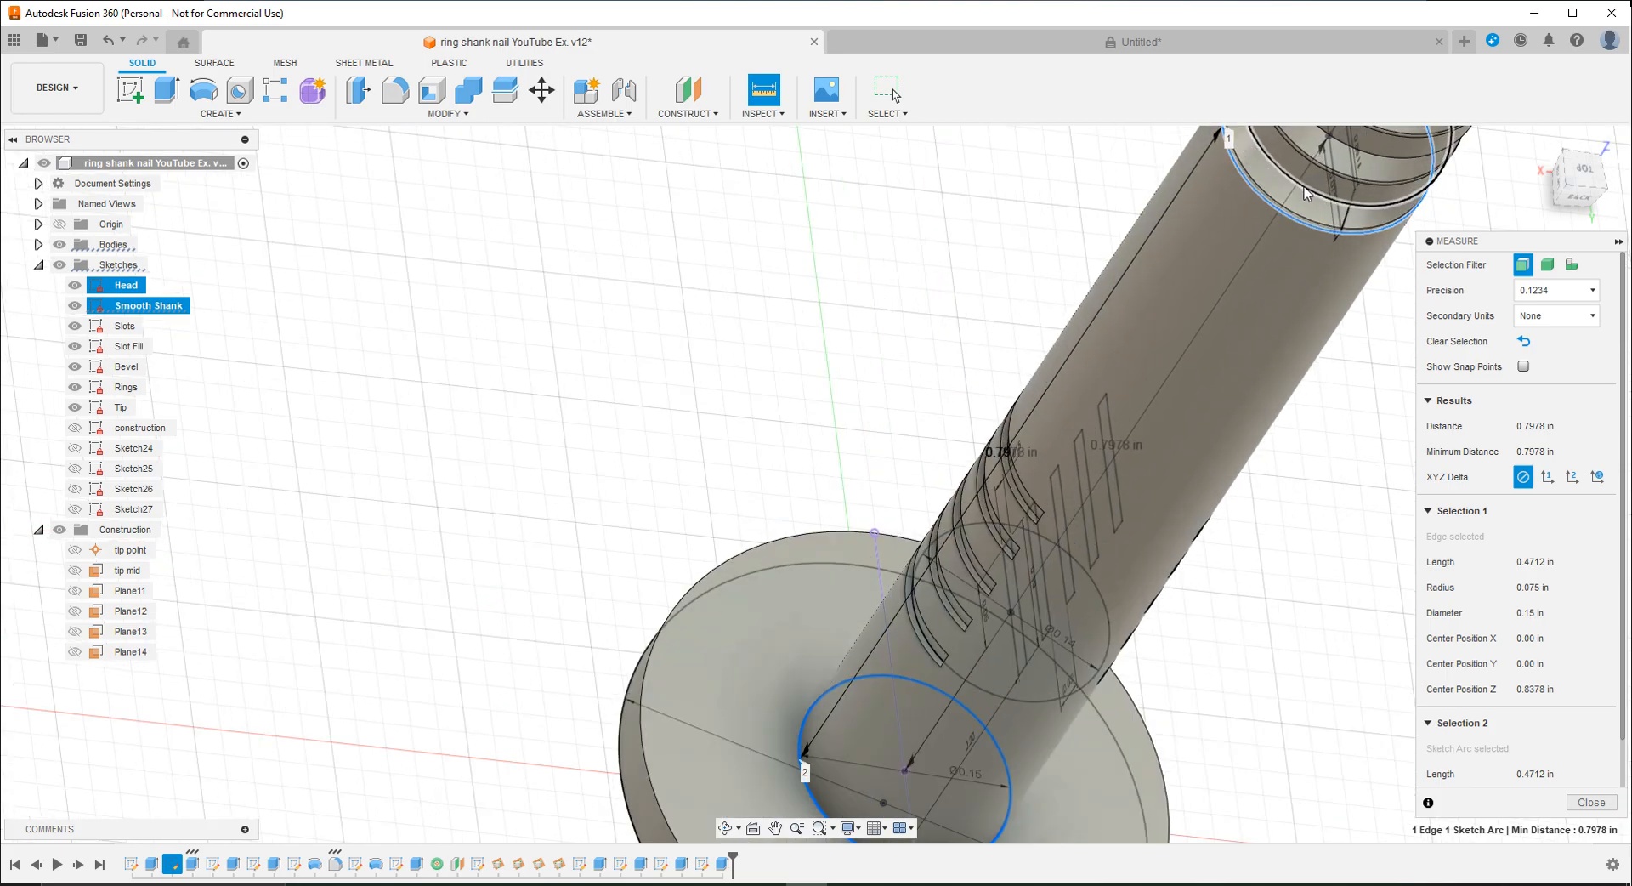
pyautogui.keyDown('shift'); pyautogui.moveTo(1160, 279); pyautogui.dragTo(1043, 267, button='middle'); pyautogui.keyUp('shift')
pyautogui.click(815, 185)
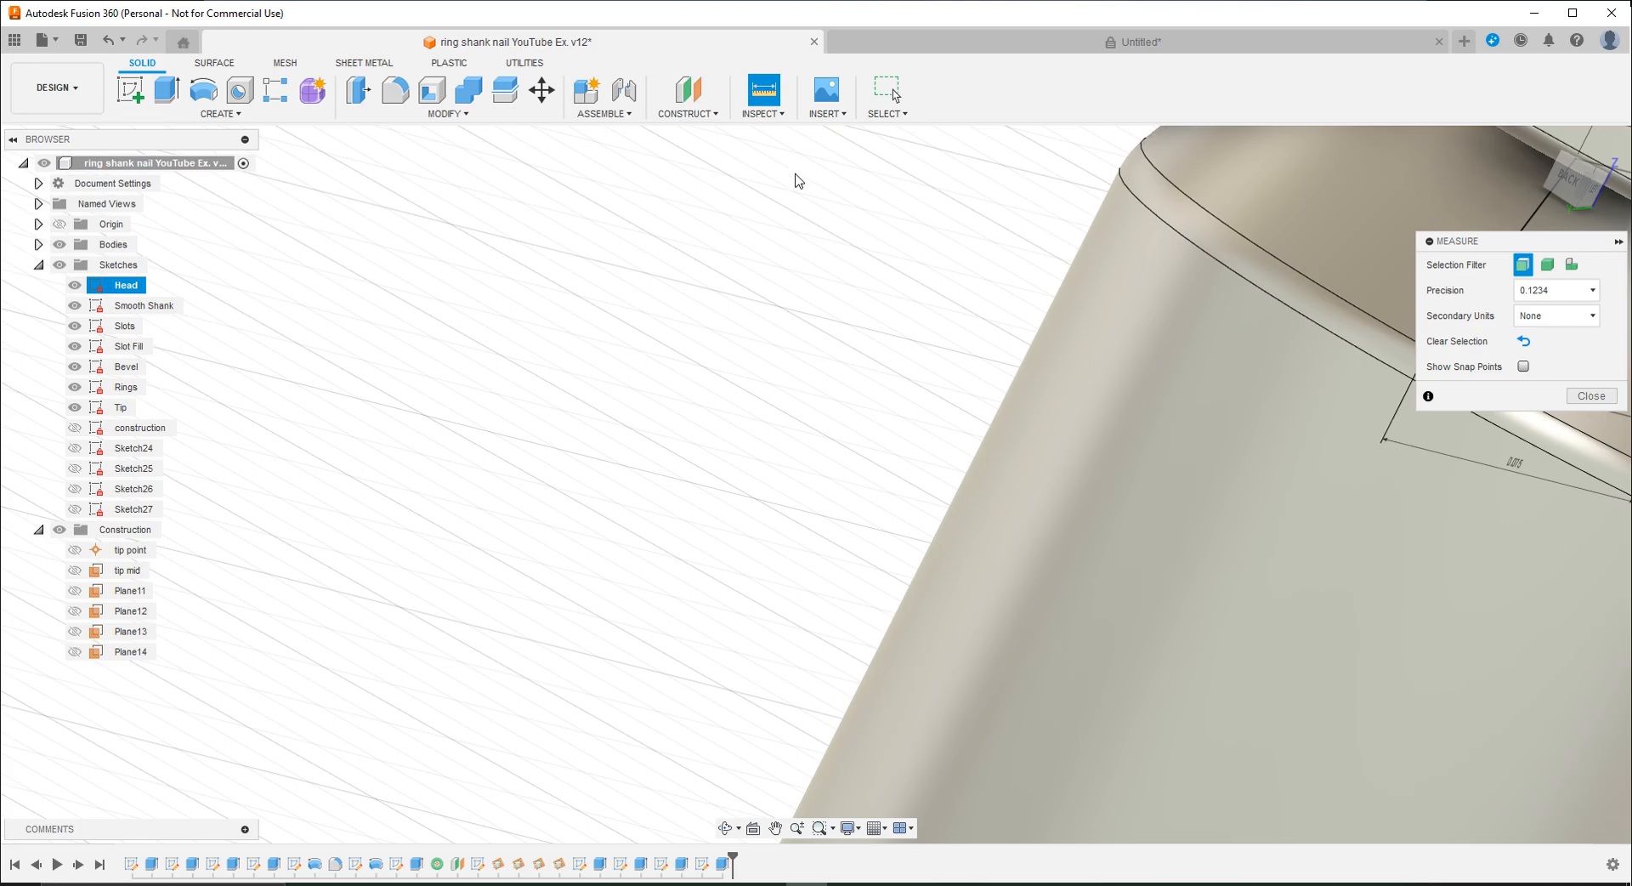
# Step: Open the Smooth Shank sketch of the finished nail to inspect its geometry, and finish the sketch without editing it
pyautogui.press('Escape')
pyautogui.keyDown('ctrl'); pyautogui.click(149, 306); pyautogui.keyUp('ctrl')
pyautogui.rightClick(155, 310)
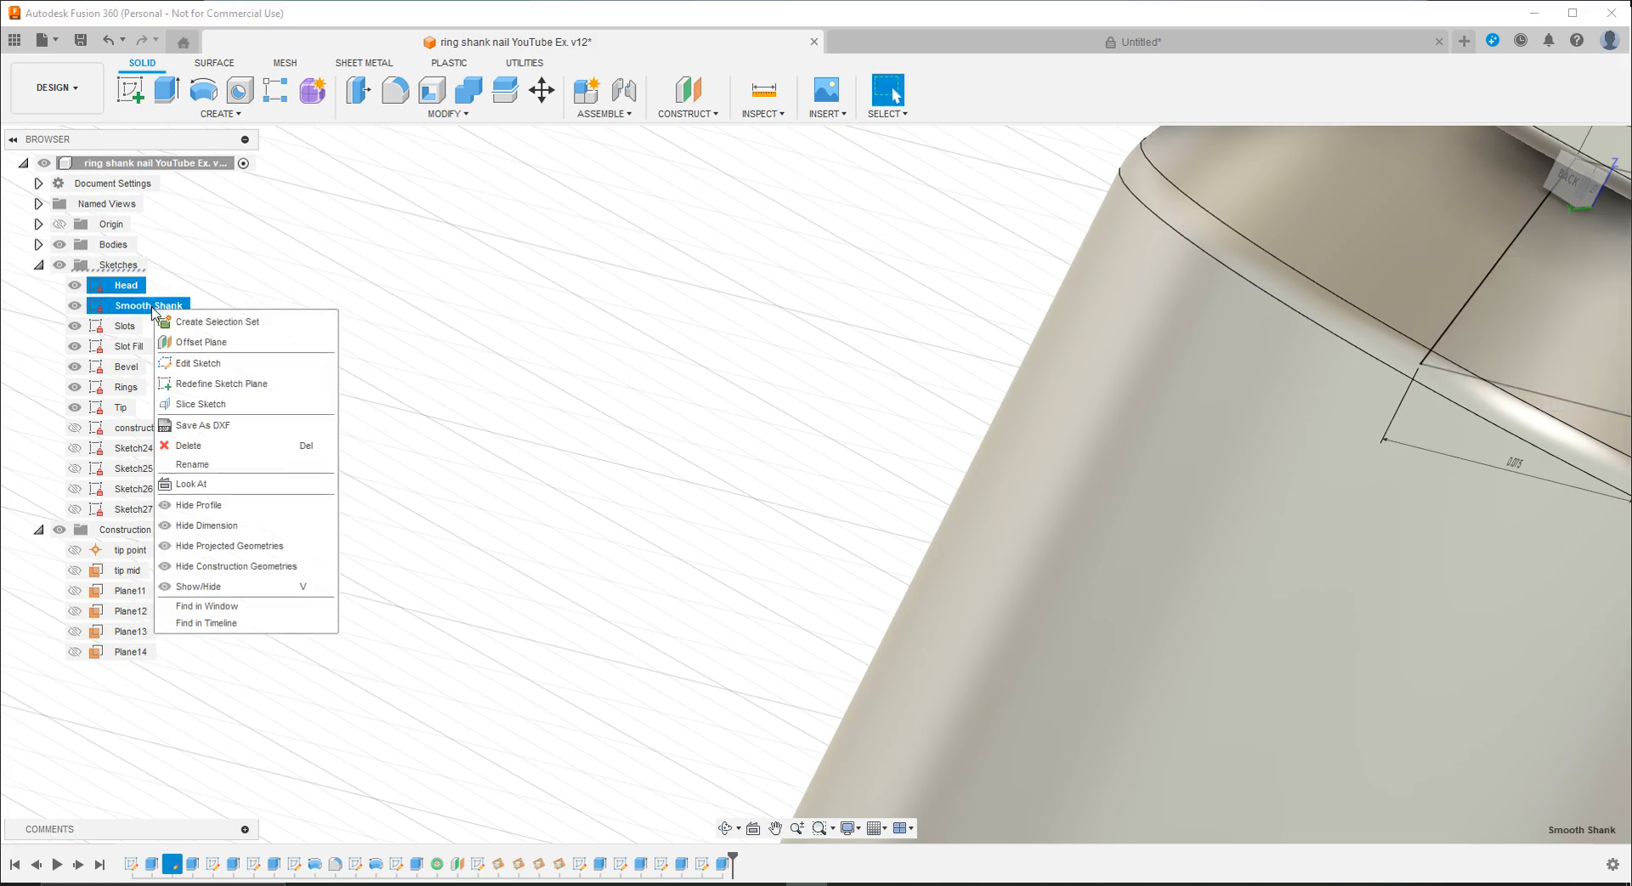
pyautogui.click(198, 363)
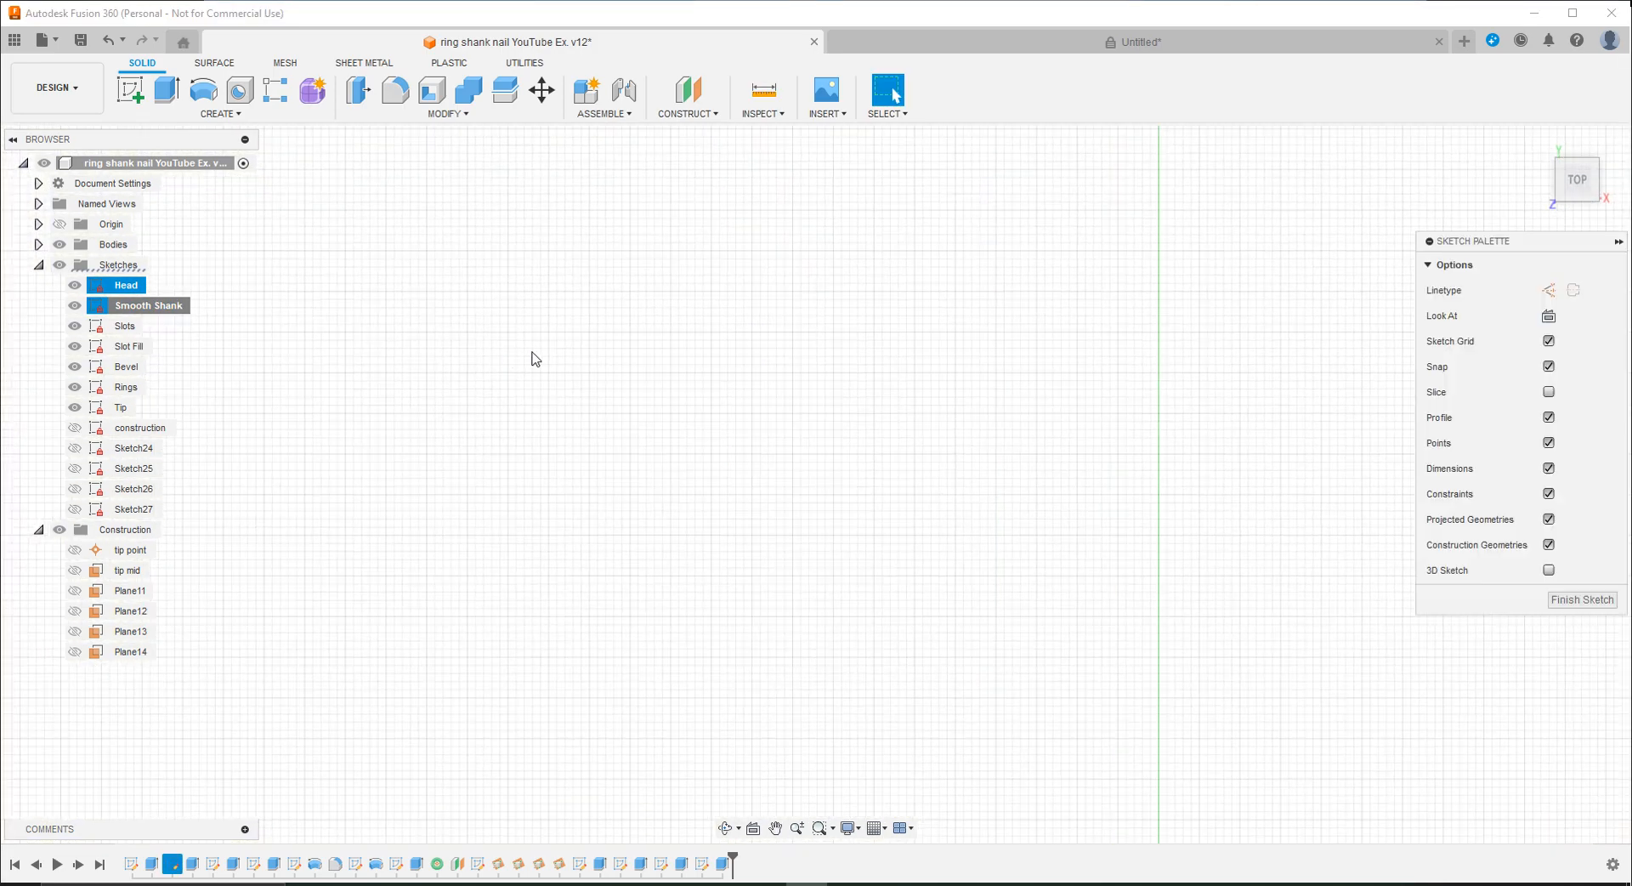
pyautogui.click(1539, 142)
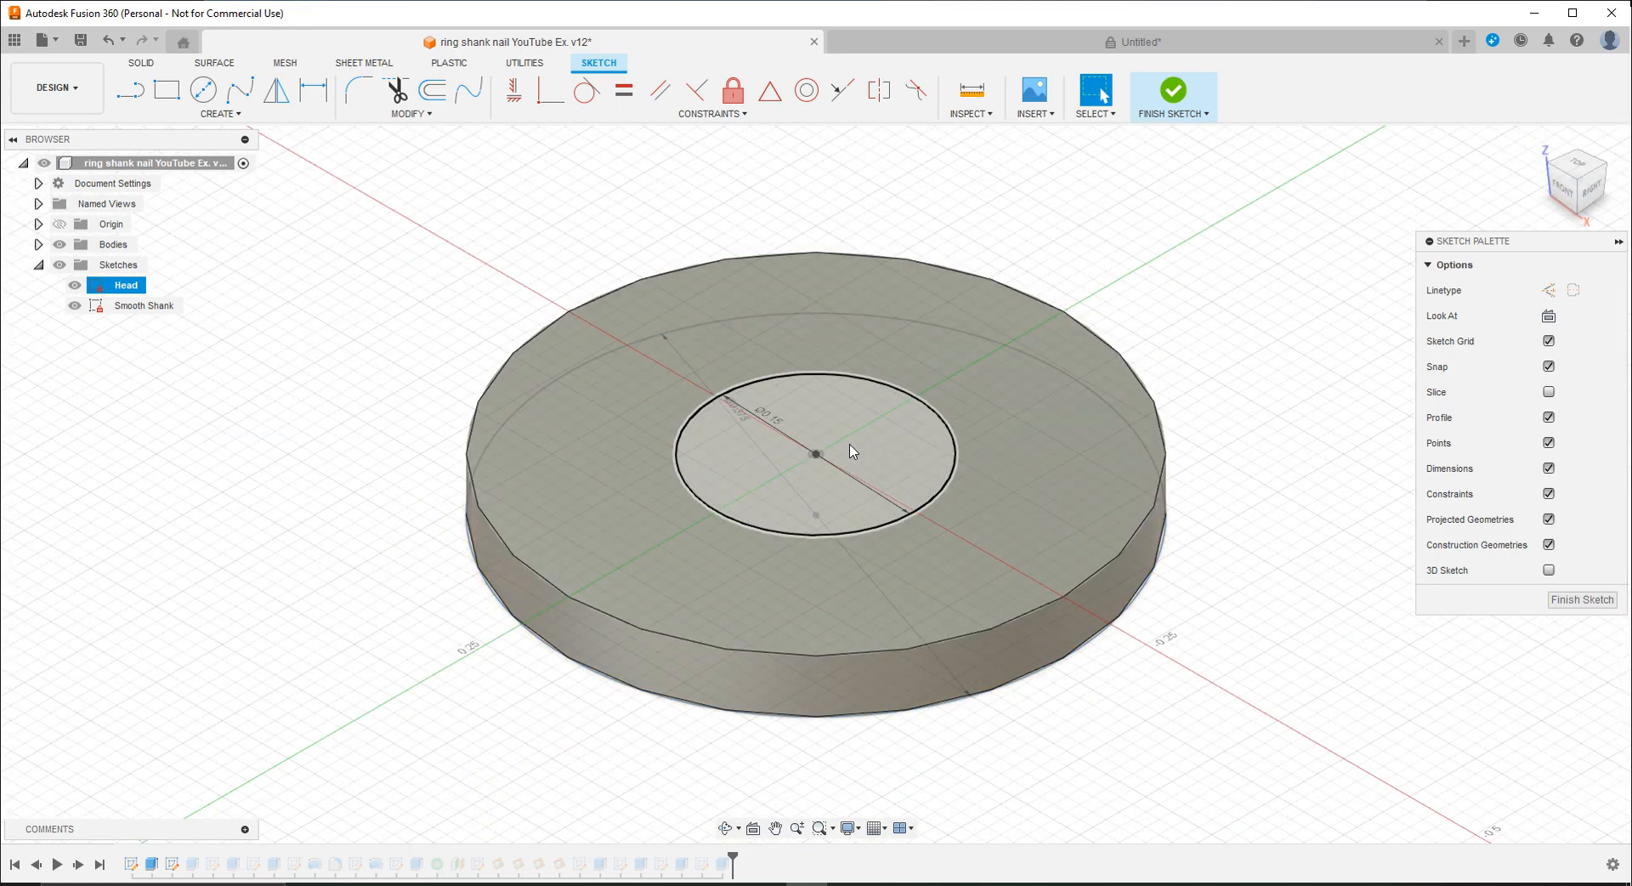
pyautogui.rightClick(135, 308)
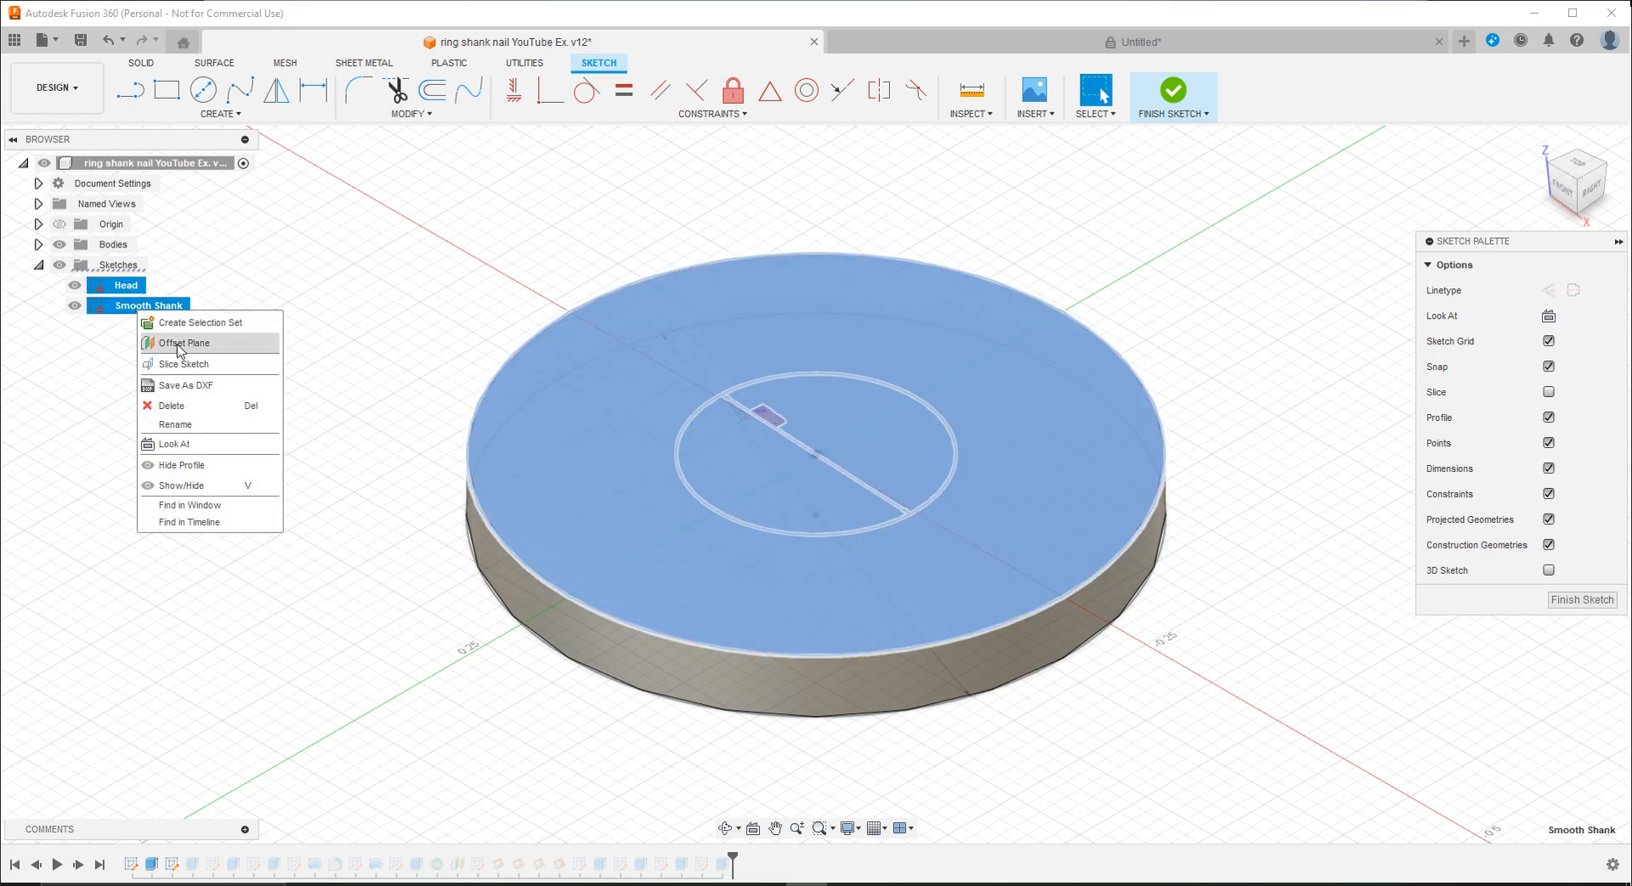
pyautogui.click(215, 304)
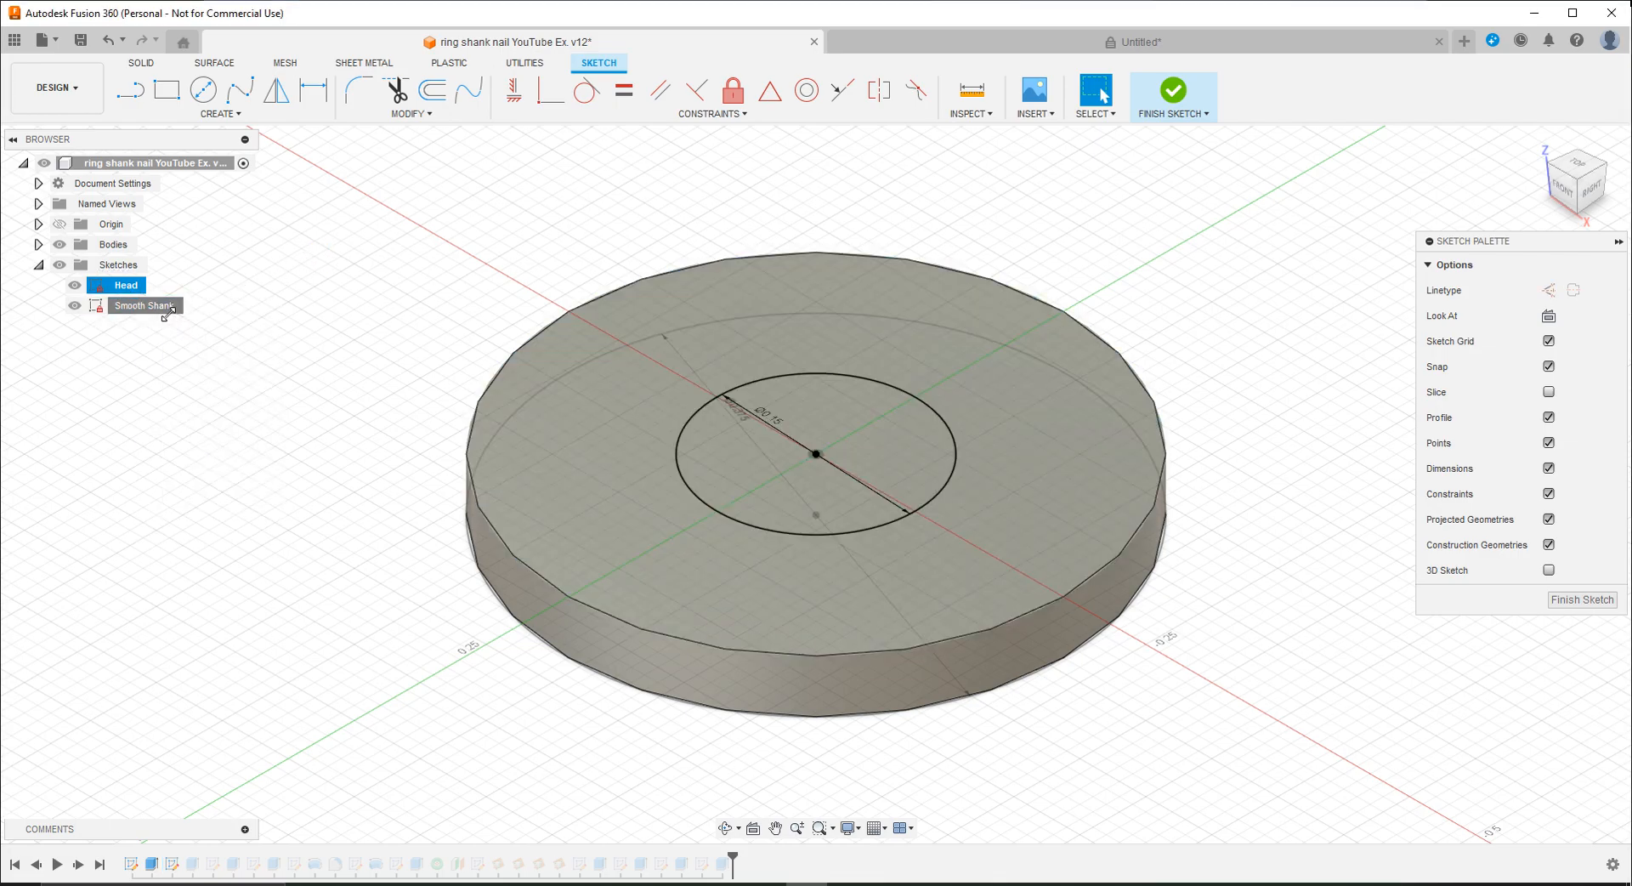
pyautogui.rightClick(157, 310)
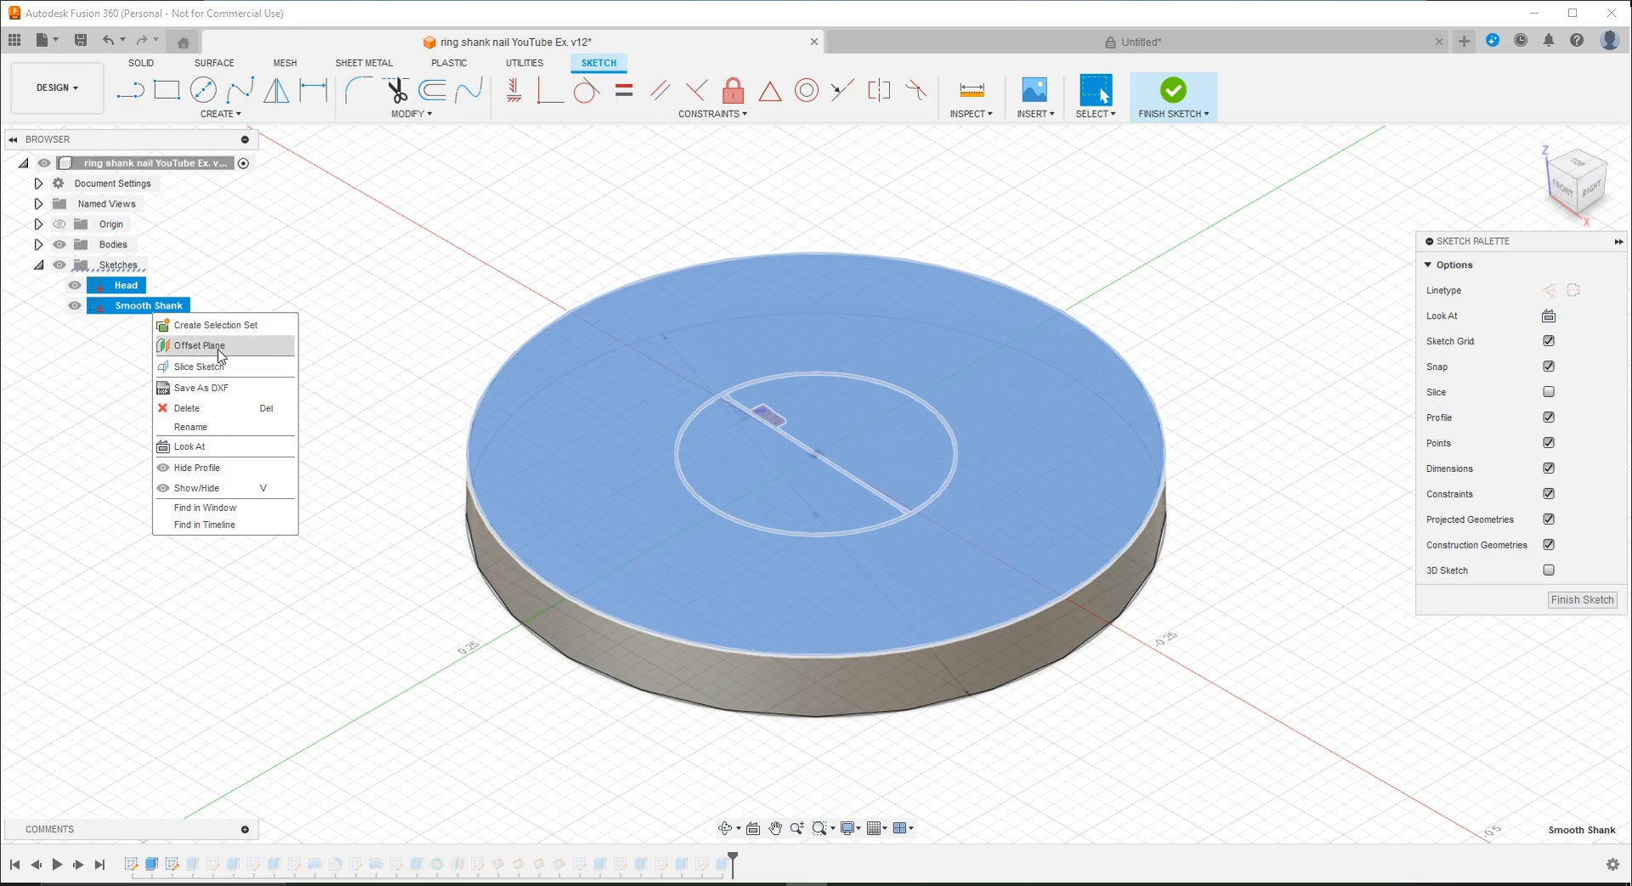
pyautogui.click(358, 348)
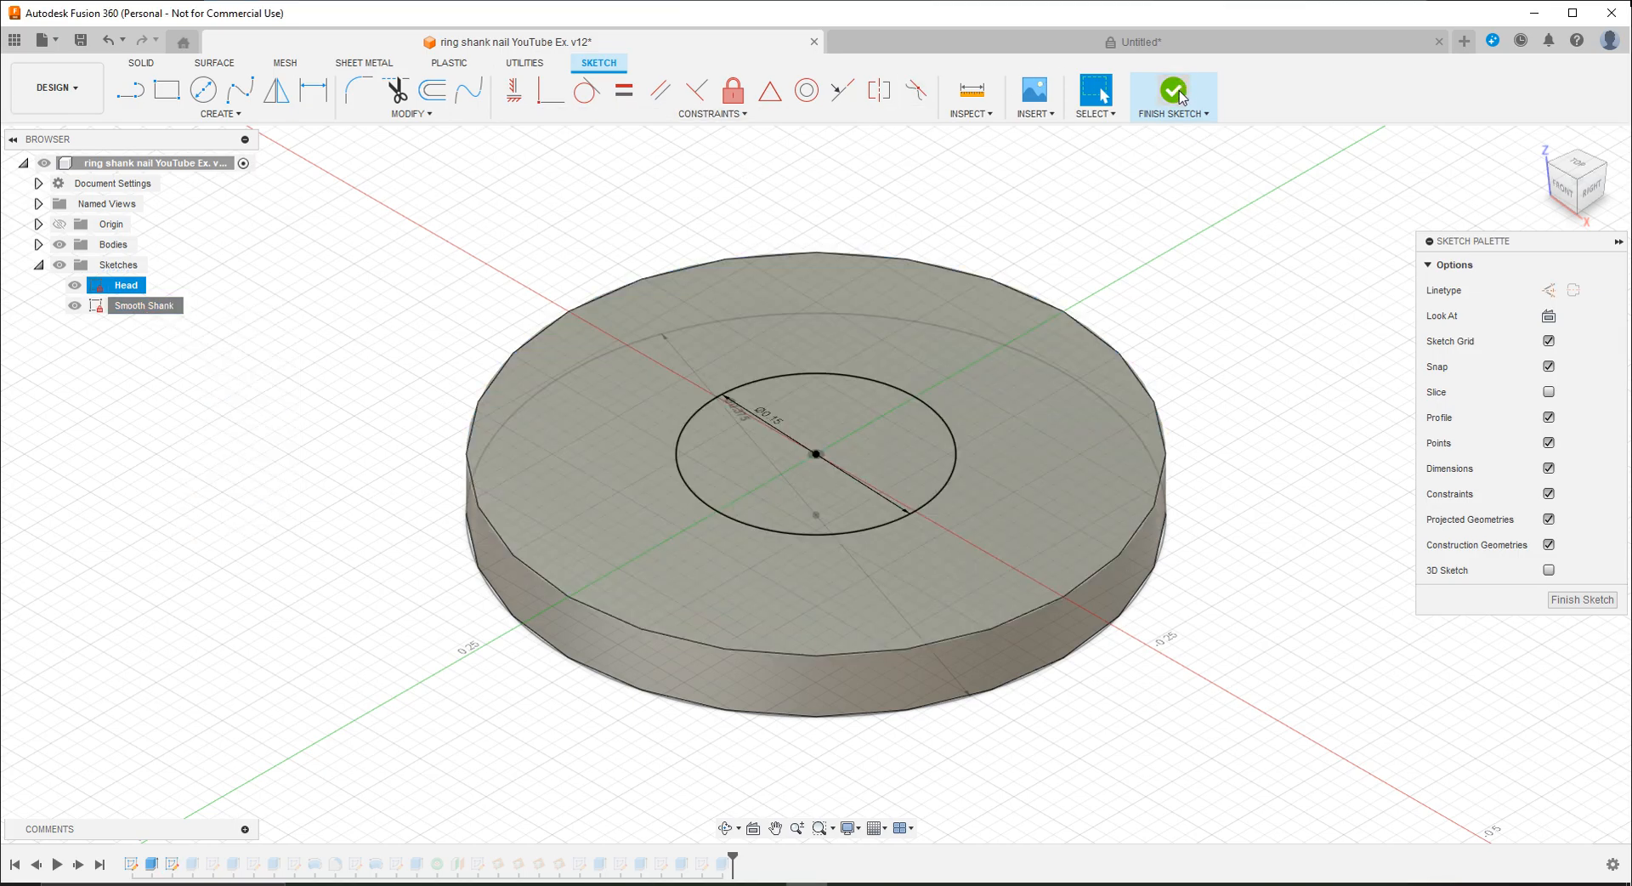
pyautogui.click(1181, 96)
# Step: Open the smooth shank's extrude feature in the finished nail's history to check its distance, and close it unchanged
pyautogui.rightClick(144, 306)
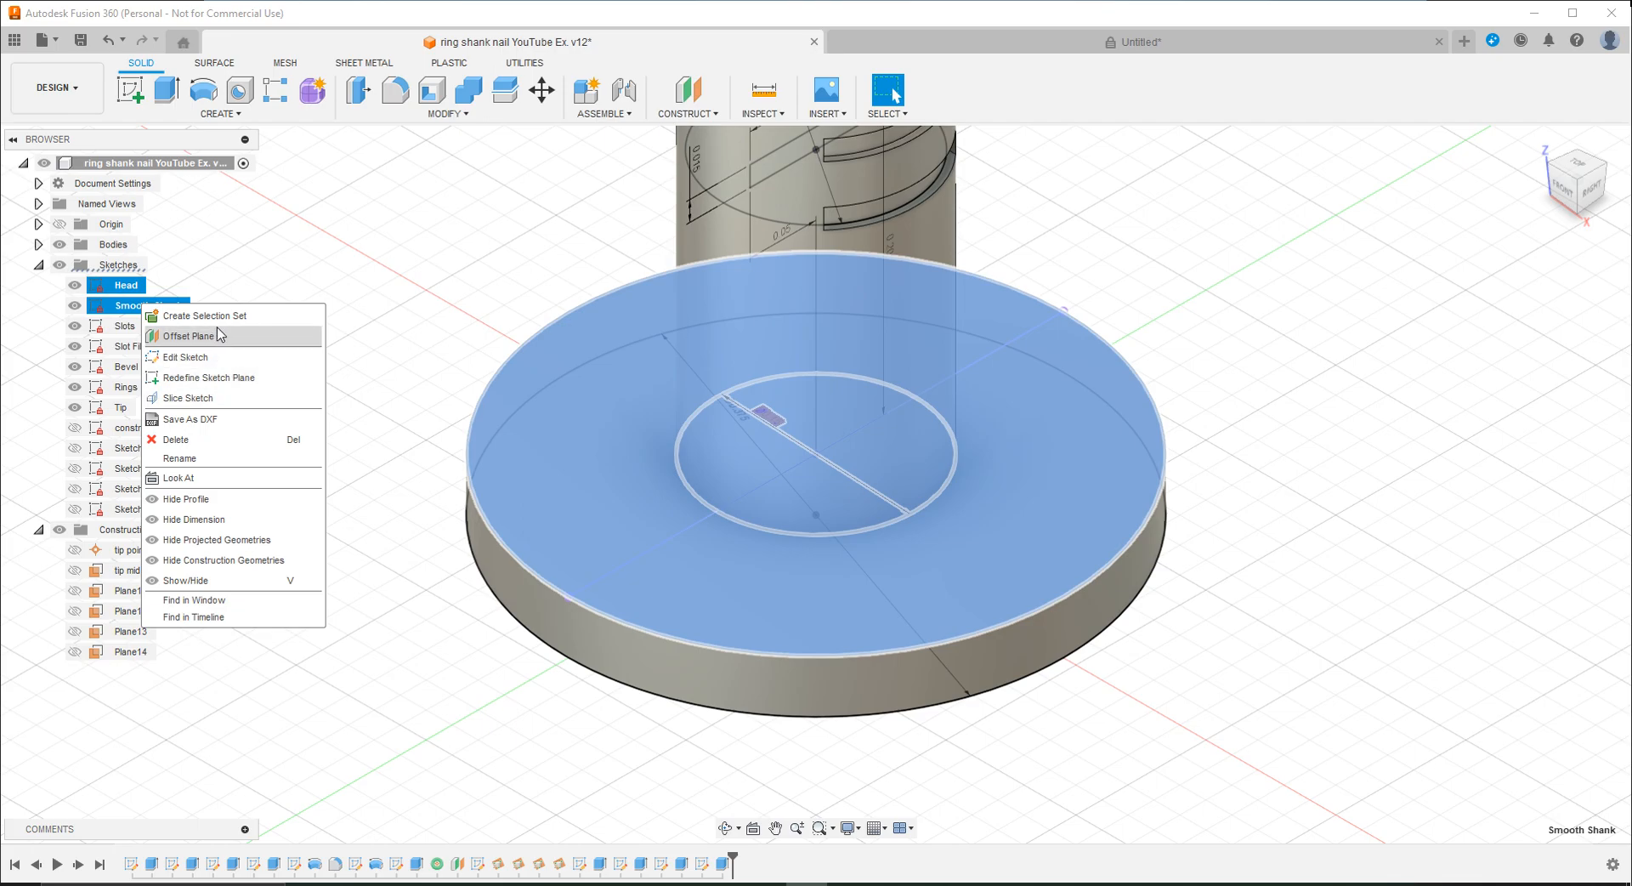
pyautogui.click(311, 265)
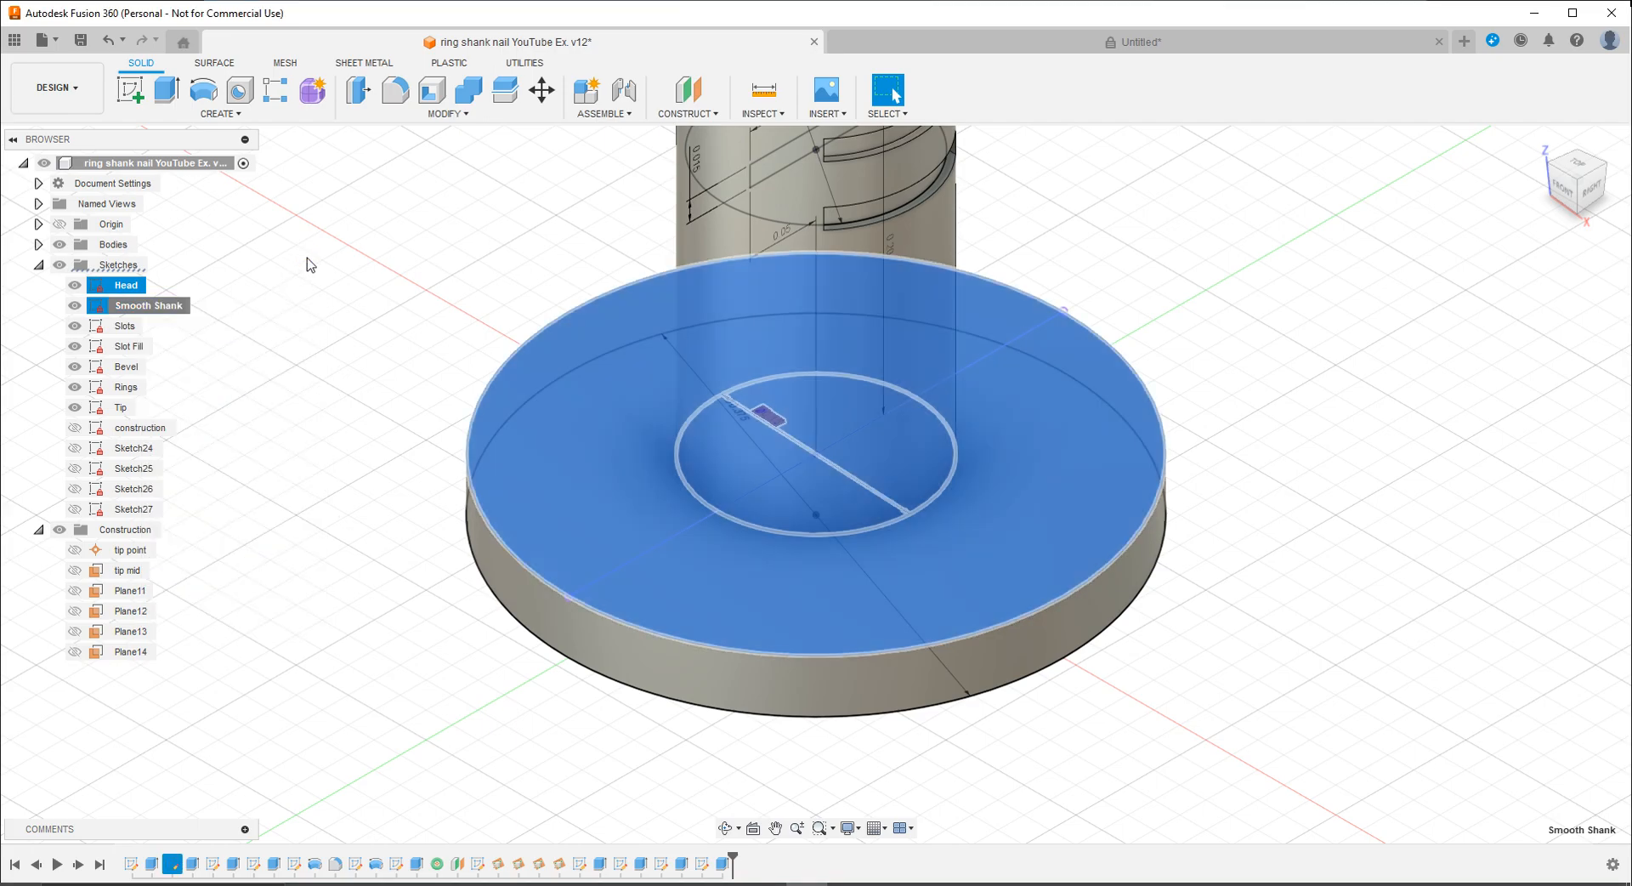
pyautogui.rightClick(194, 865)
pyautogui.press('Escape')
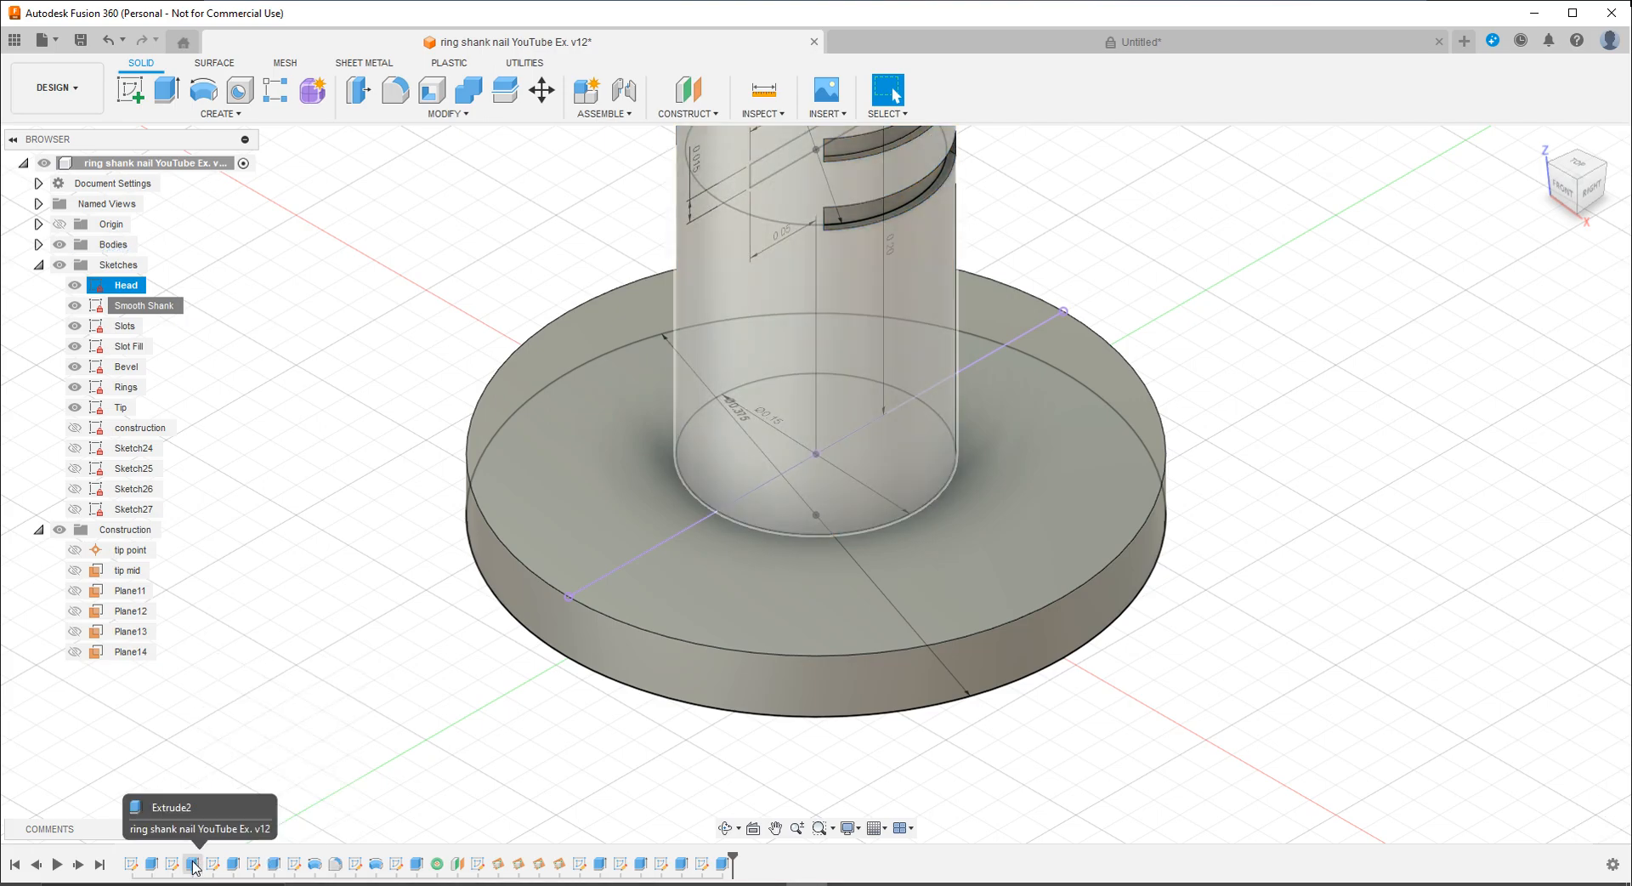
pyautogui.rightClick(194, 865)
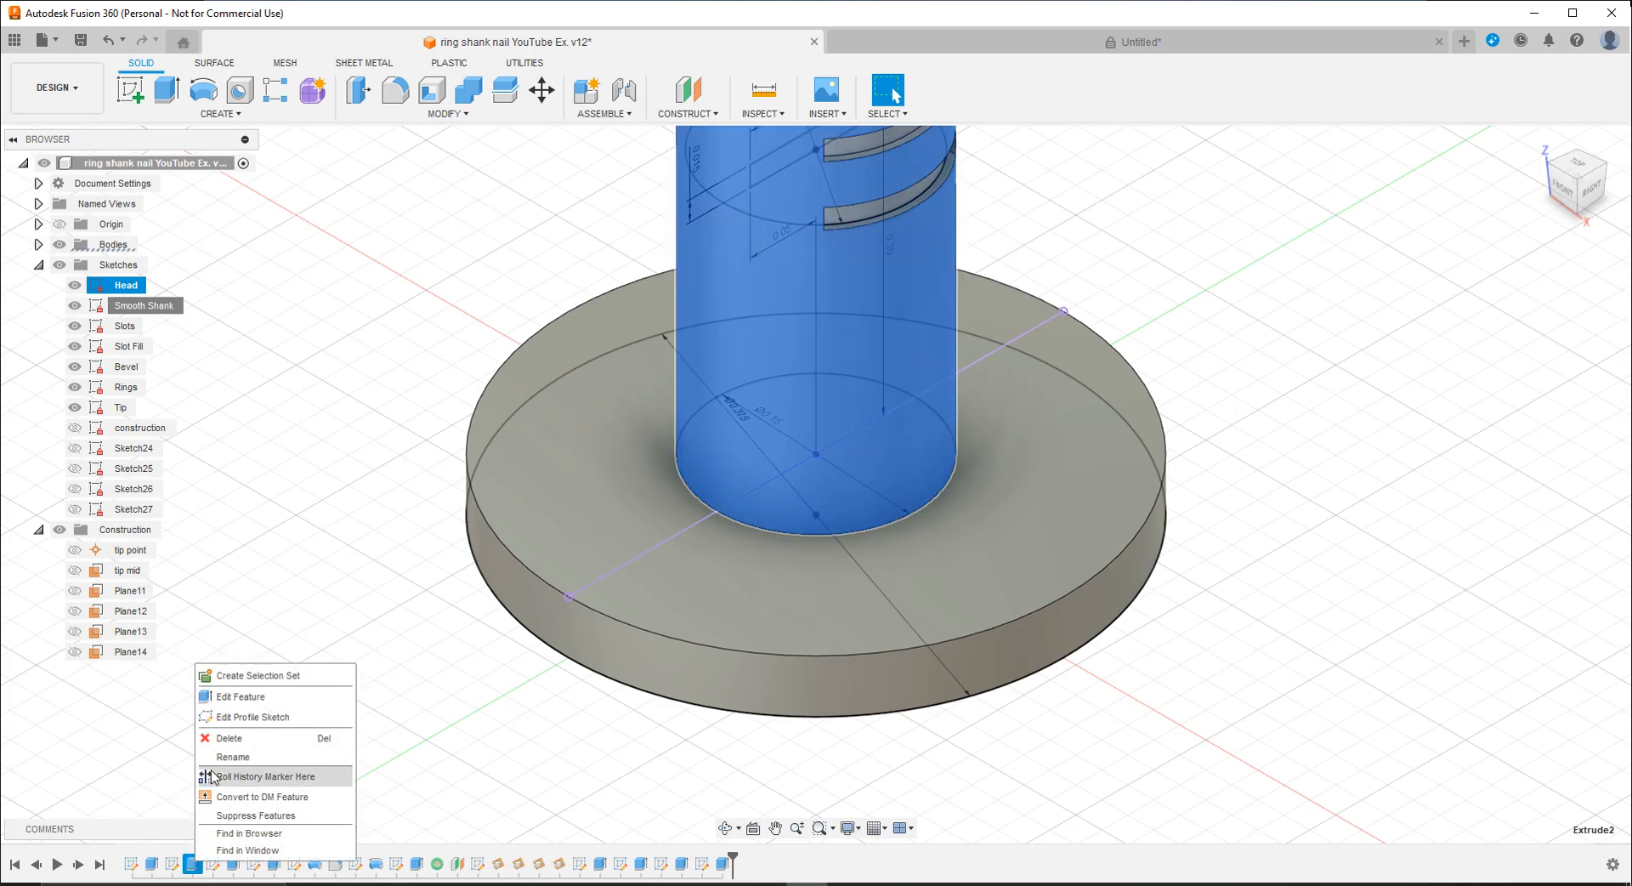
pyautogui.click(247, 705)
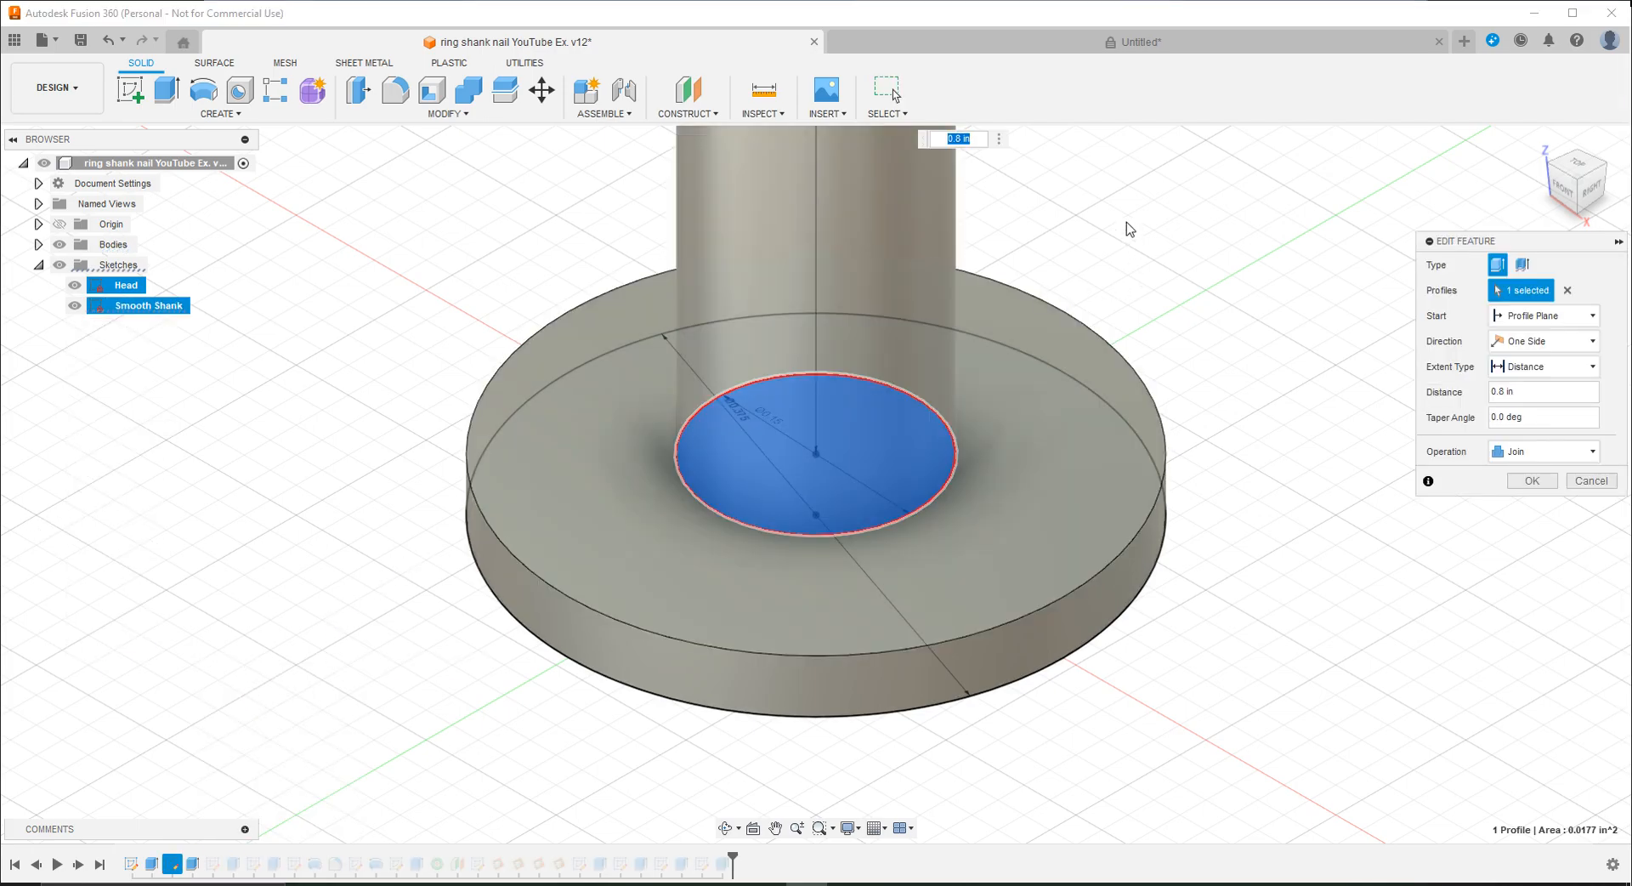
pyautogui.press('Return')
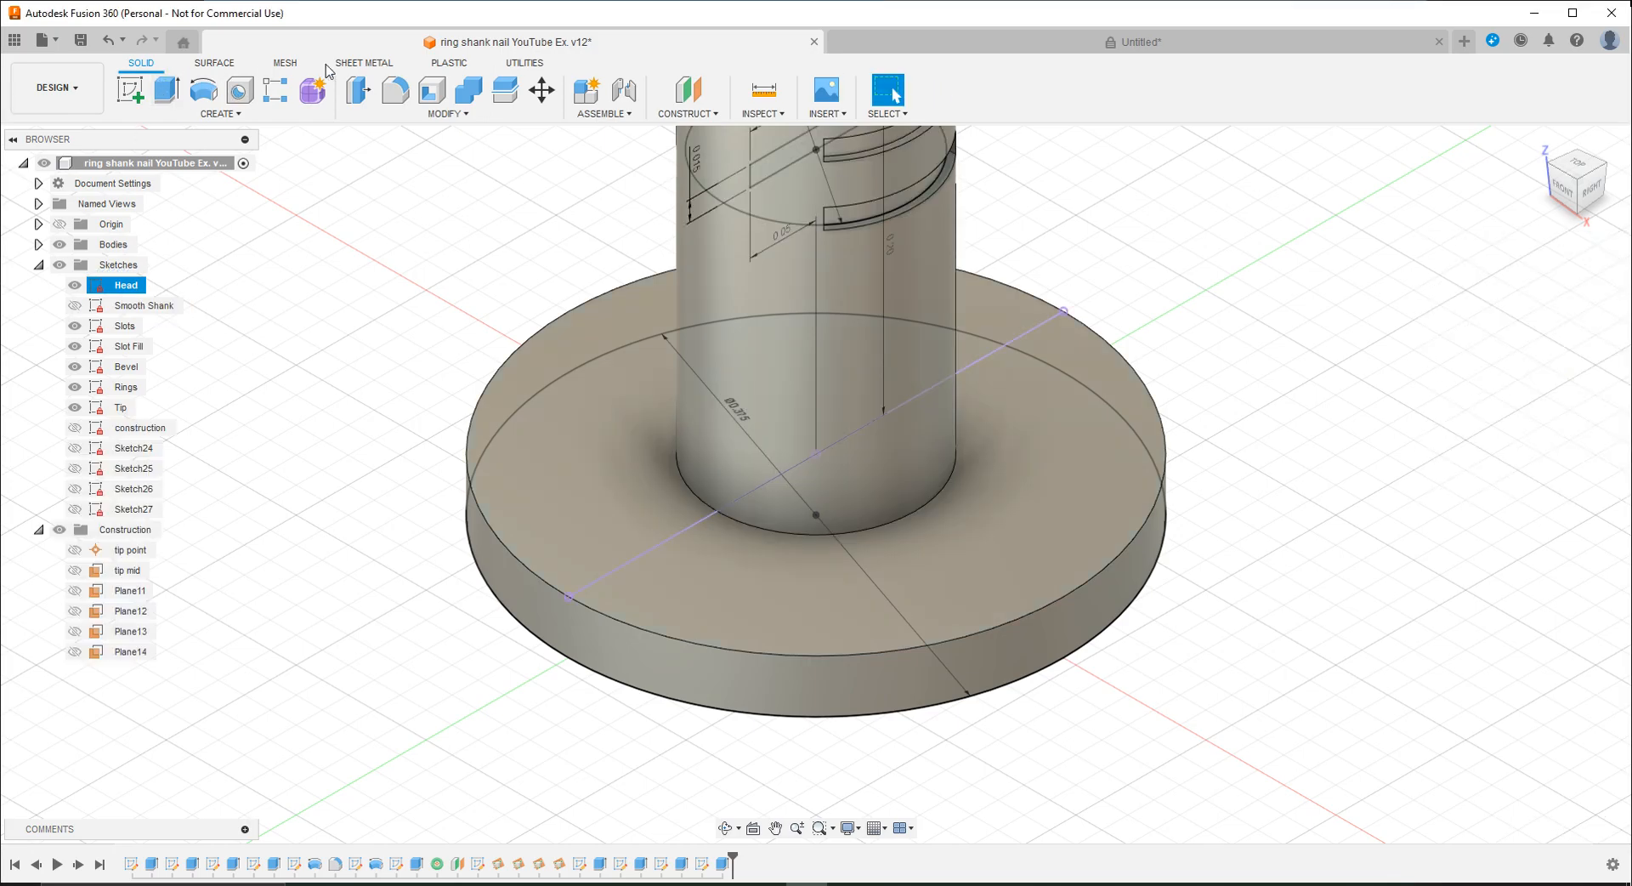
# Step: Return to the new design and extrude the 0.15 in circle 0.8 in upward from the disc to form the shank
pyautogui.click(977, 44)
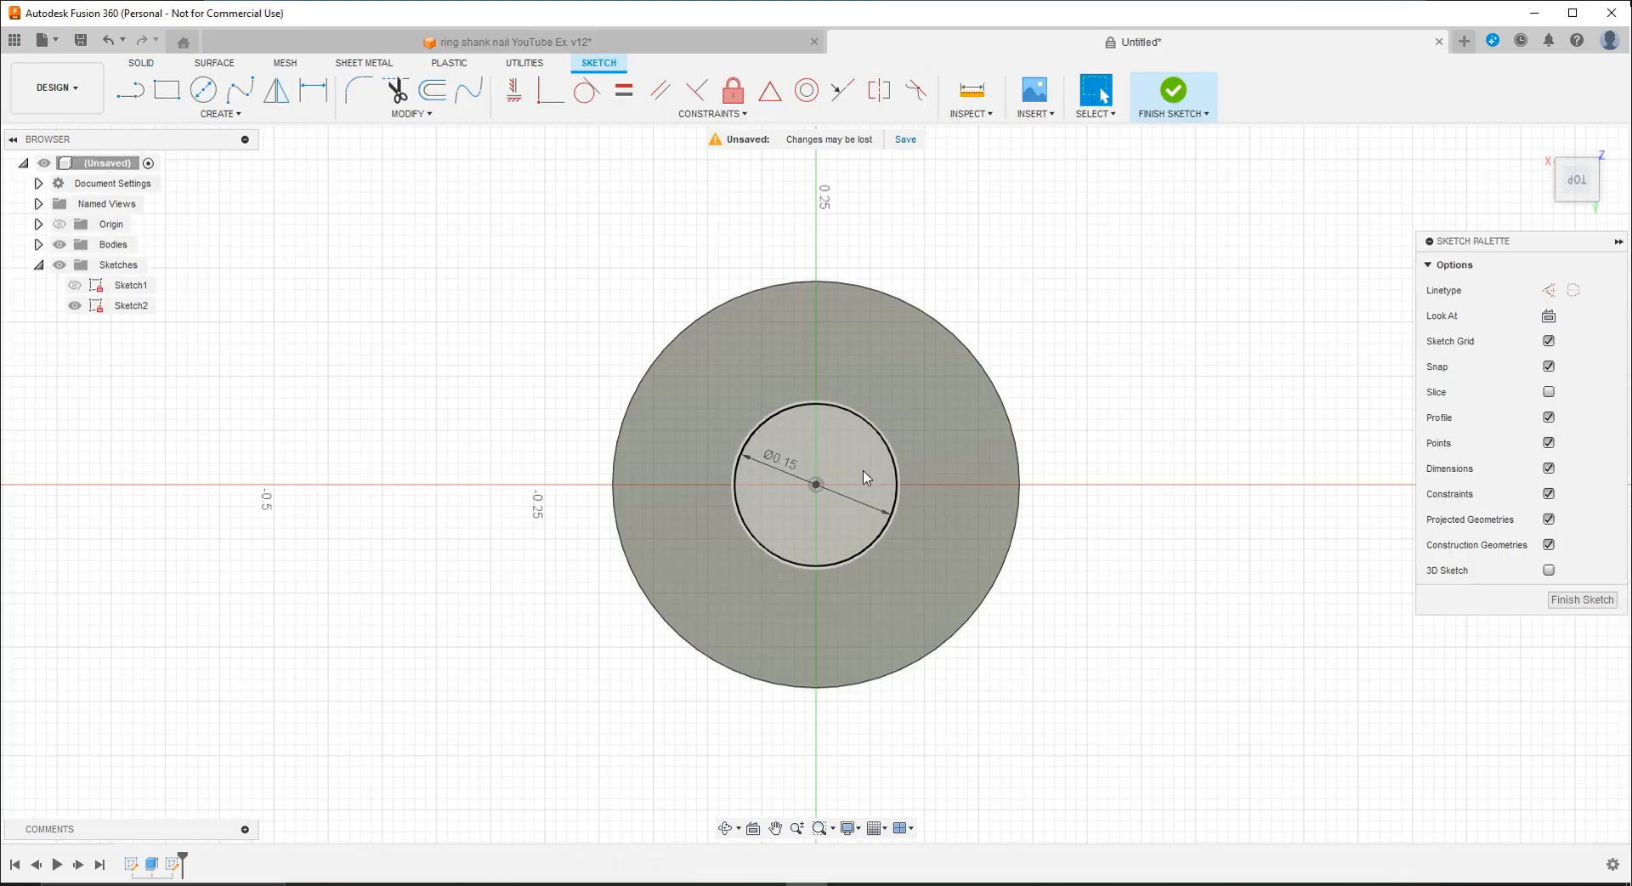
pyautogui.click(143, 63)
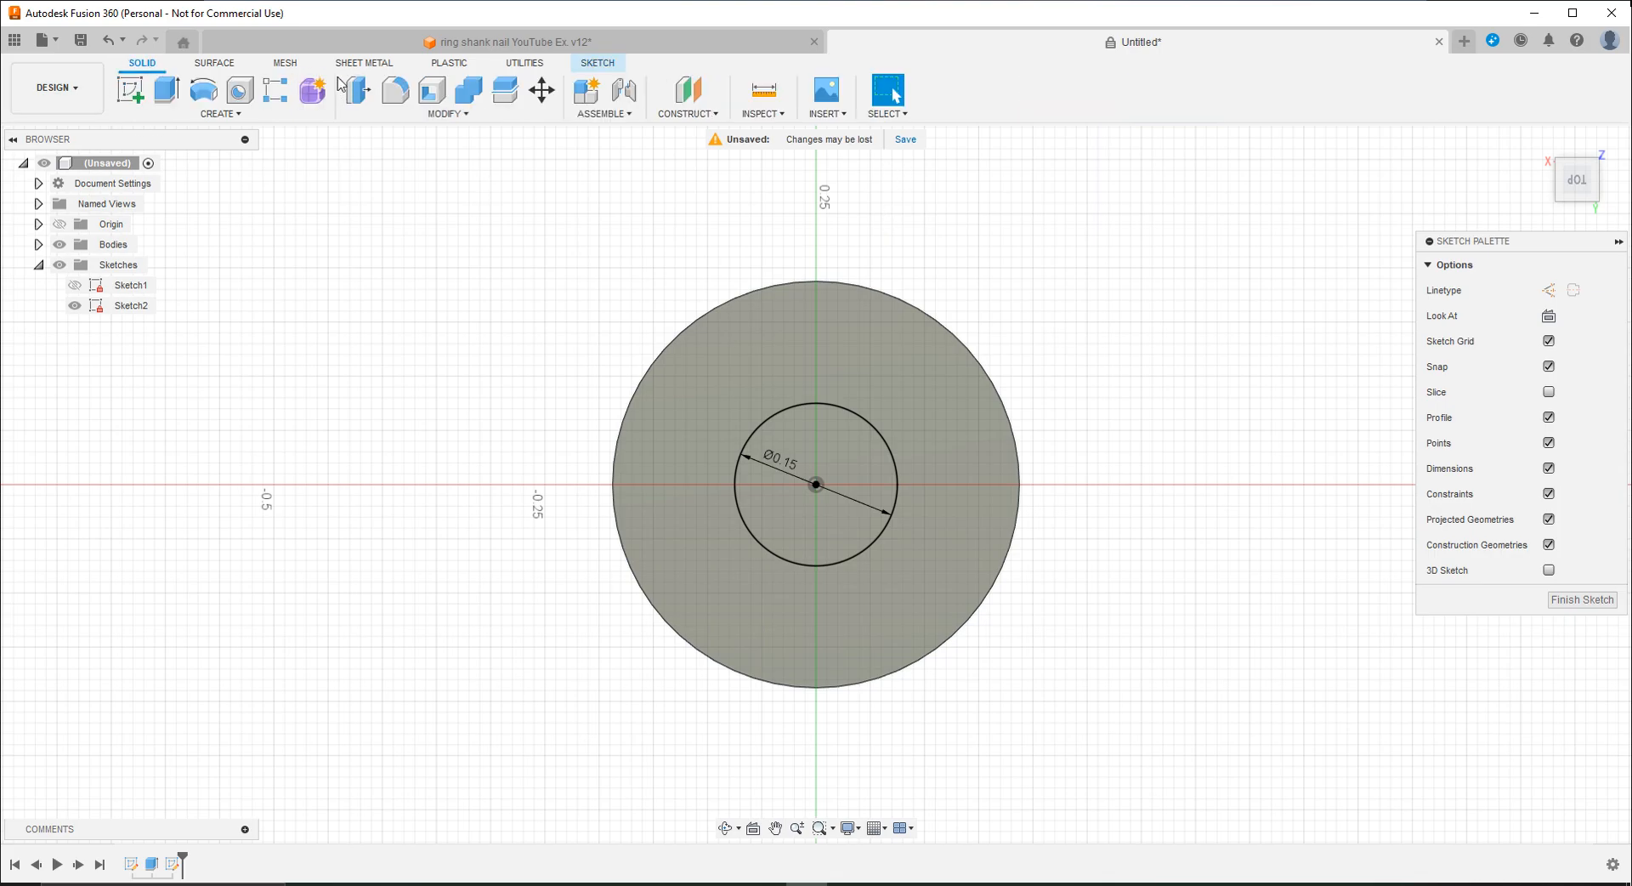
pyautogui.click(358, 90)
pyautogui.click(859, 491)
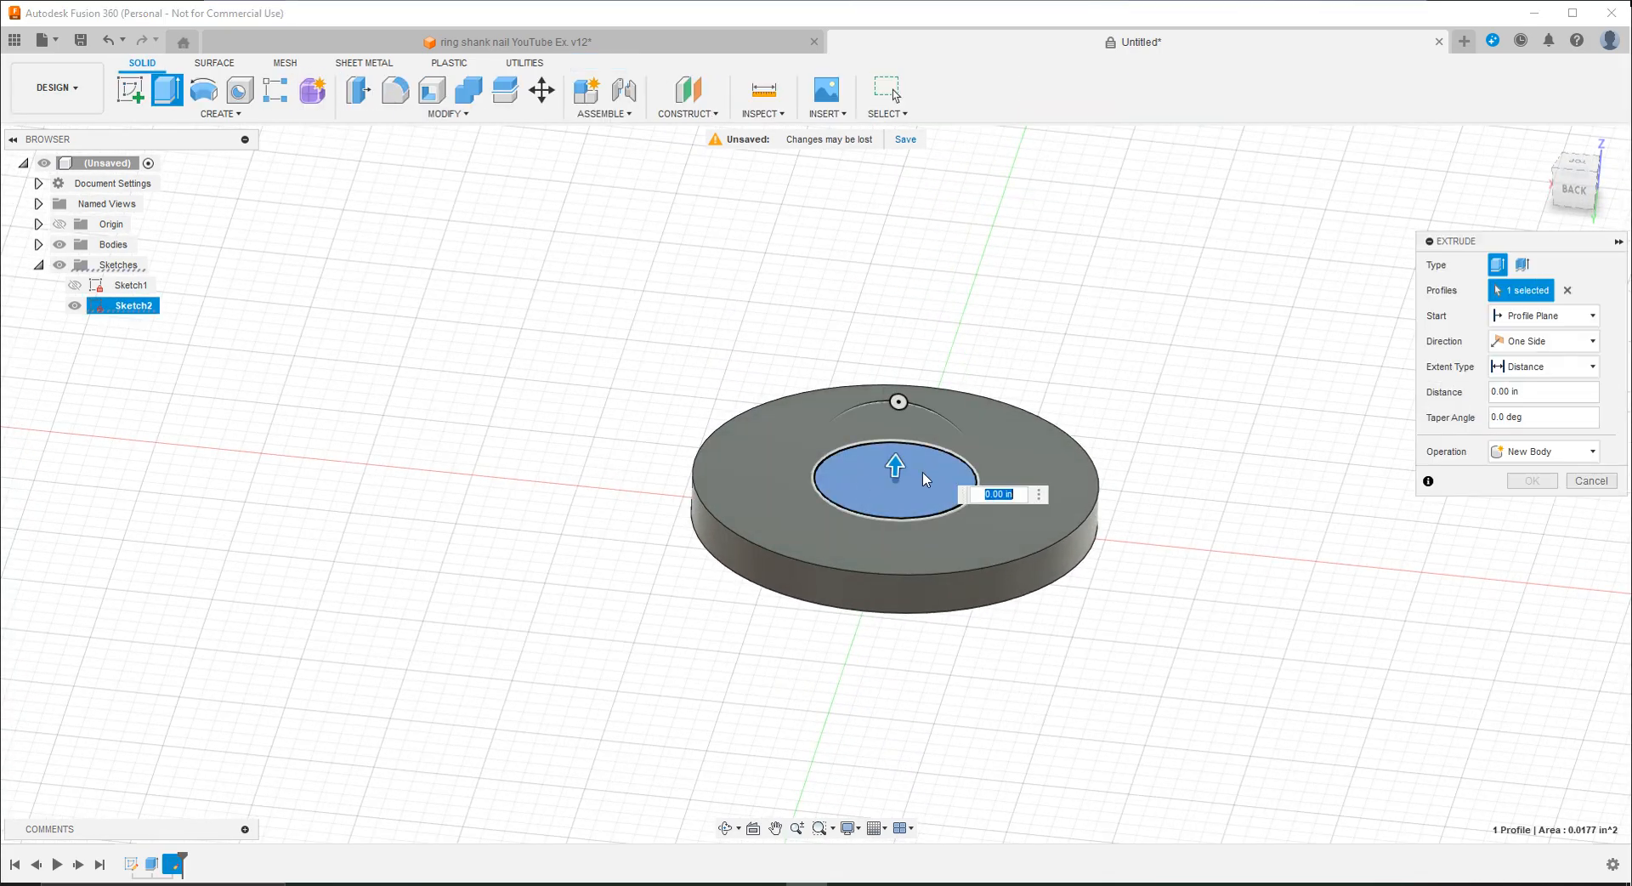
pyautogui.write('3')
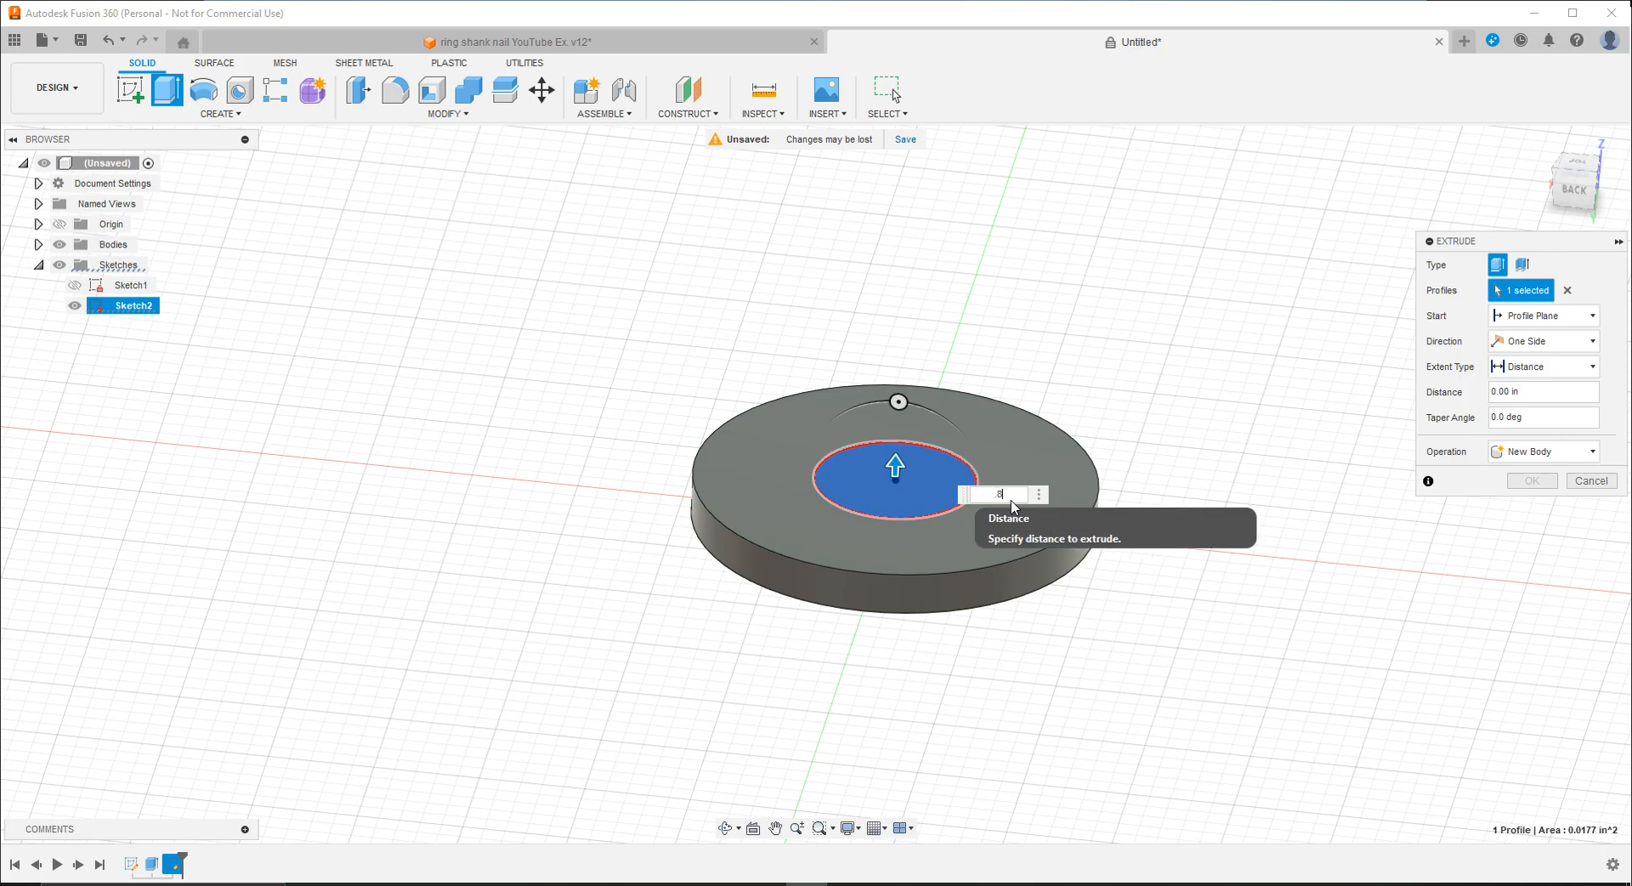
pyautogui.press('Return')
pyautogui.scroll(-5, 1010, 412)
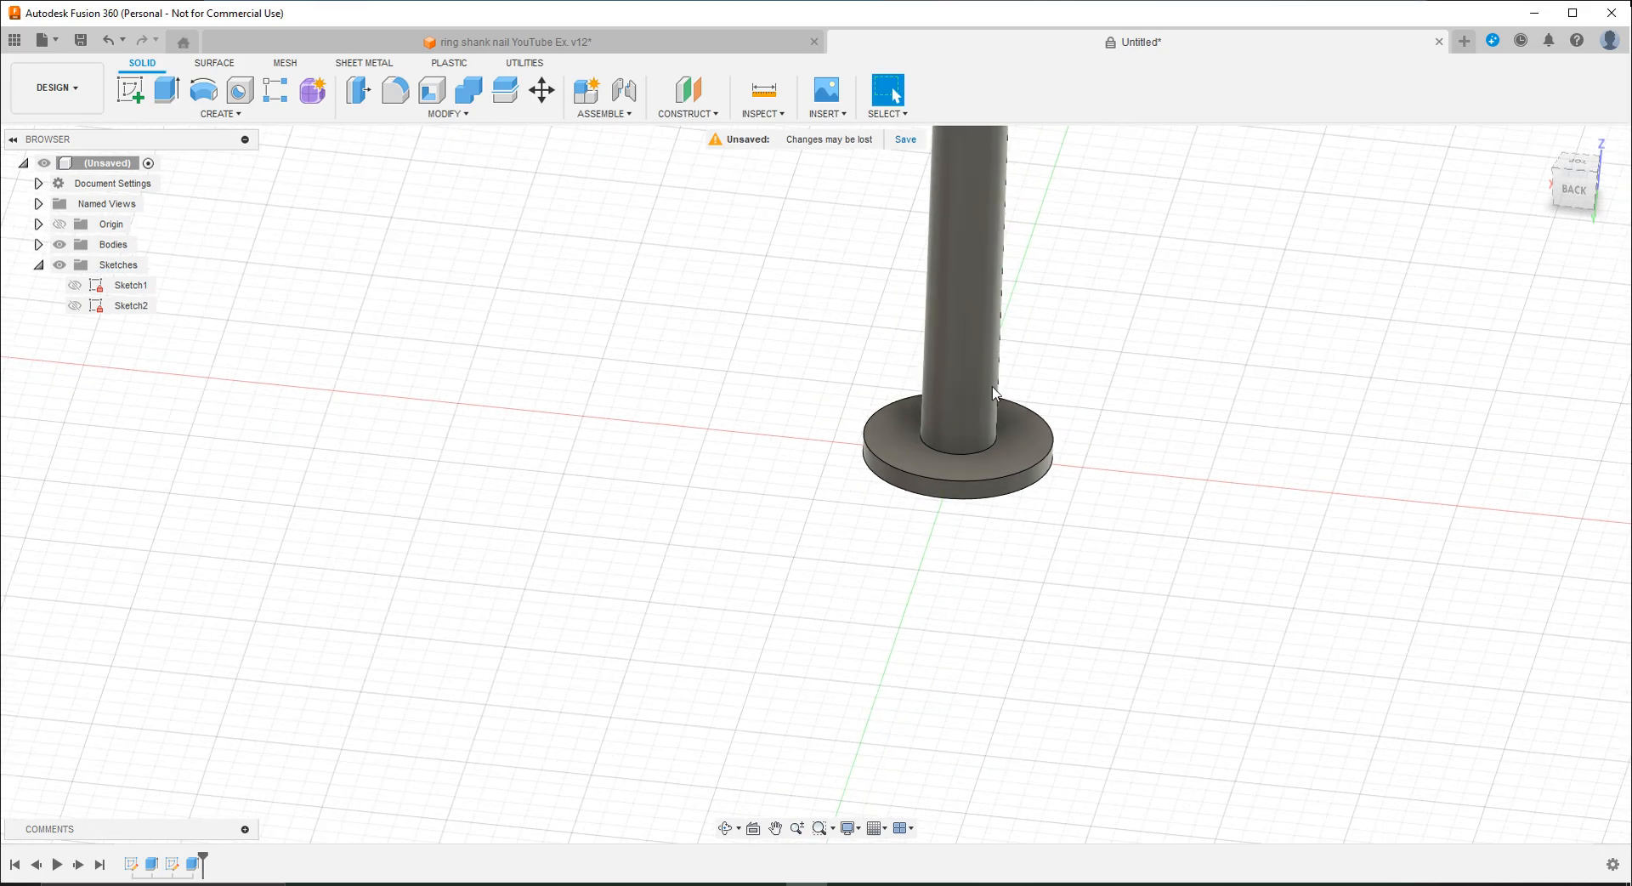
pyautogui.keyDown('shift'); pyautogui.moveTo(1037, 255); pyautogui.dragTo(1148, 397, button='middle'); pyautogui.keyUp('shift')
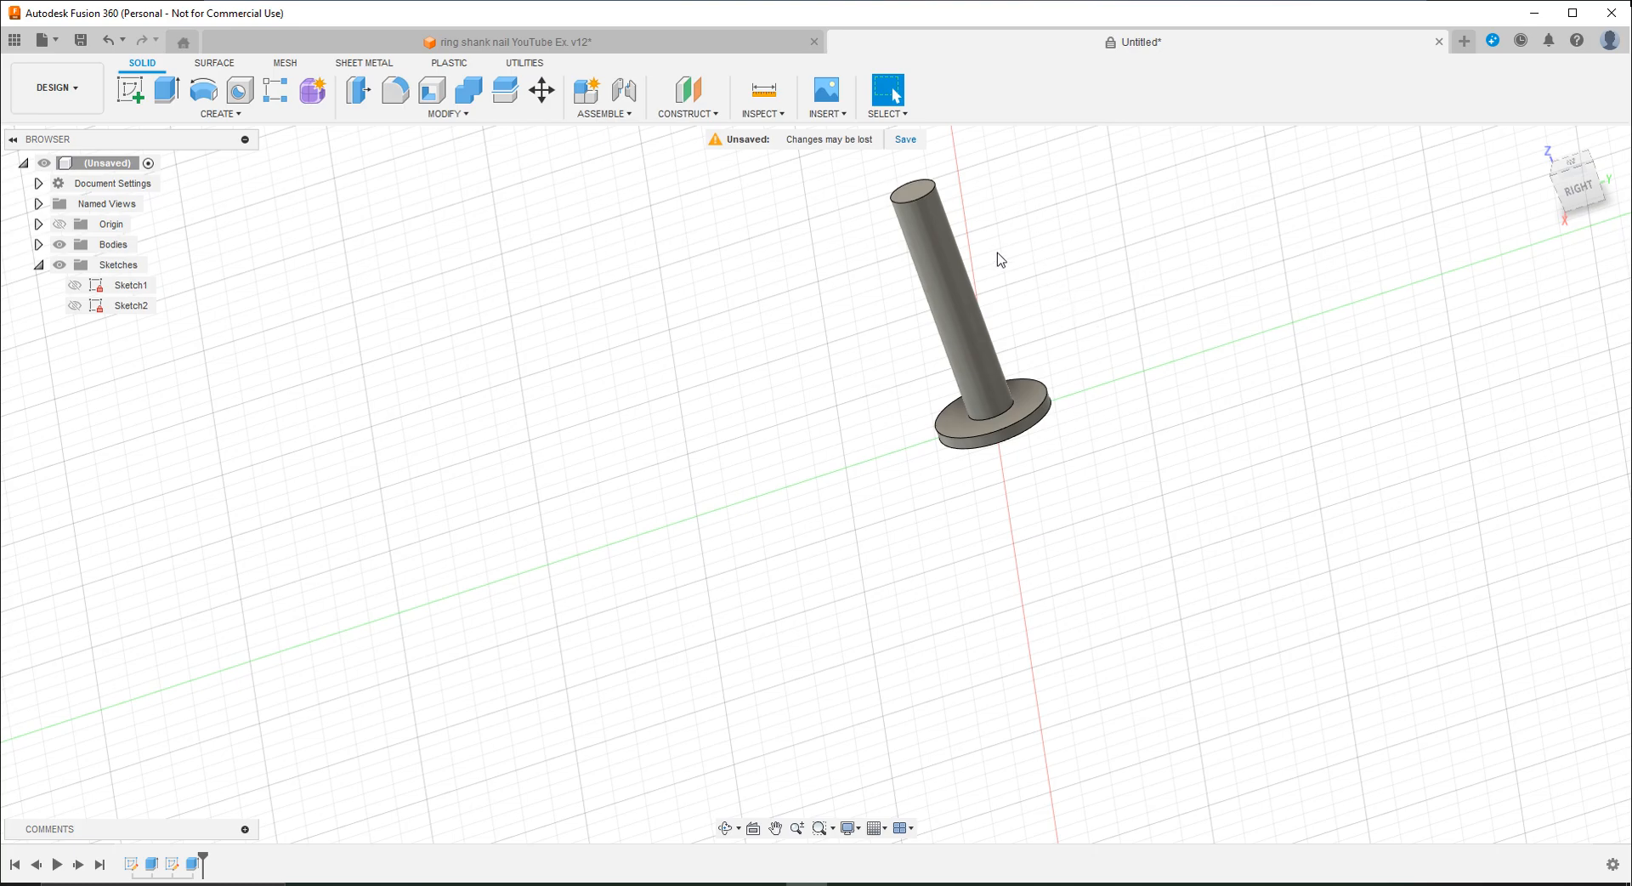
# Step: Create a sketch on the vertical XZ origin plane through the nail's axis, and reopen it for editing after finishing it empty
pyautogui.click(131, 96)
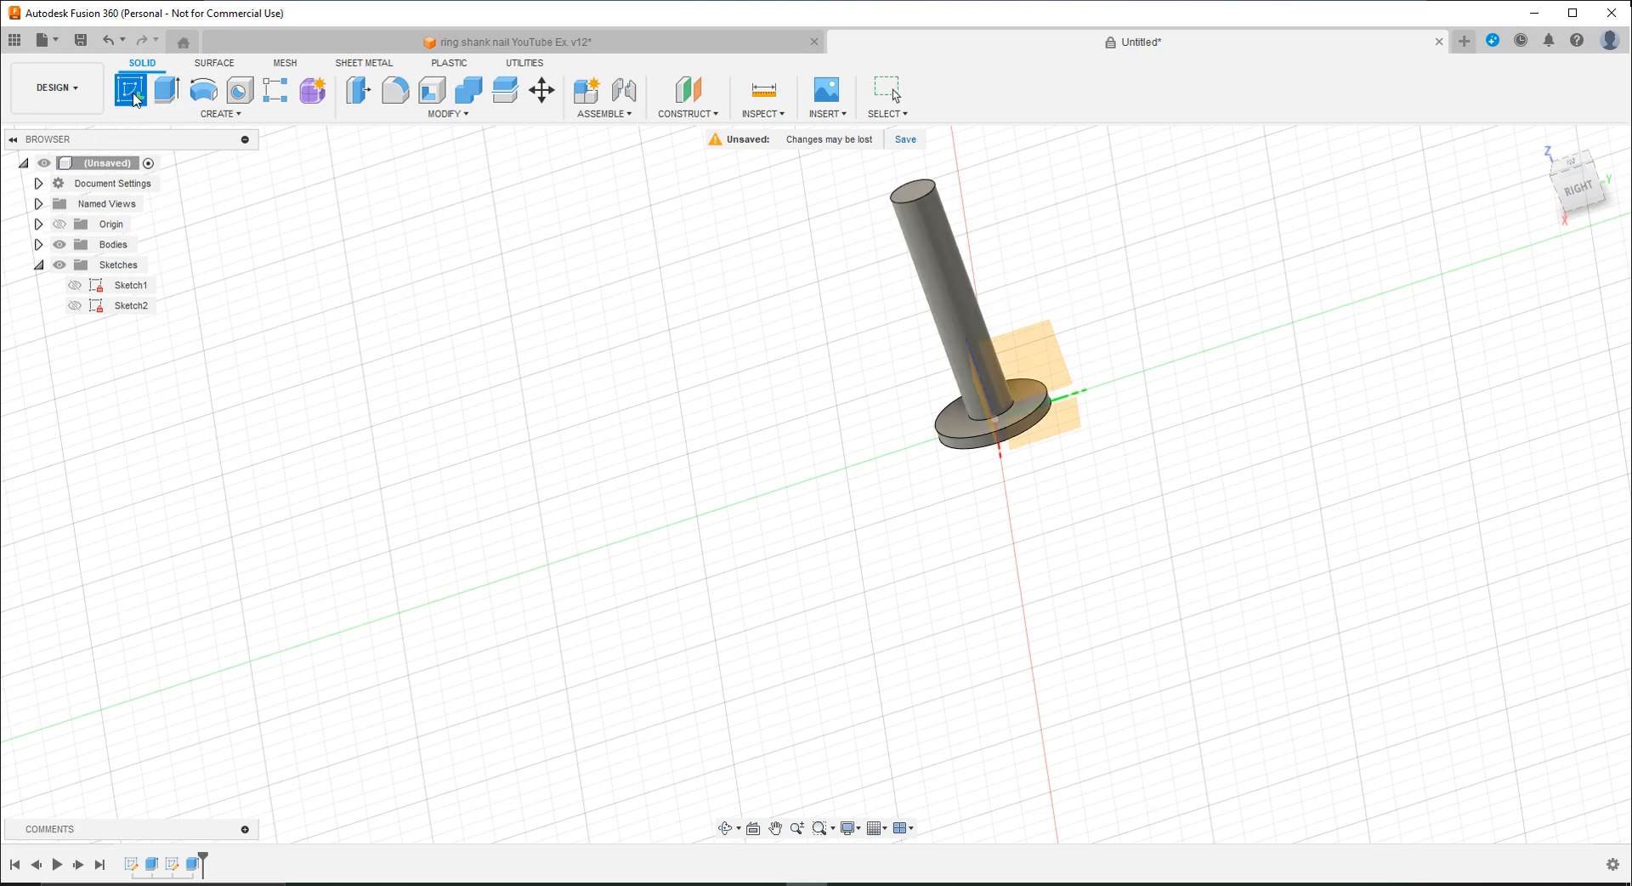
pyautogui.click(991, 417)
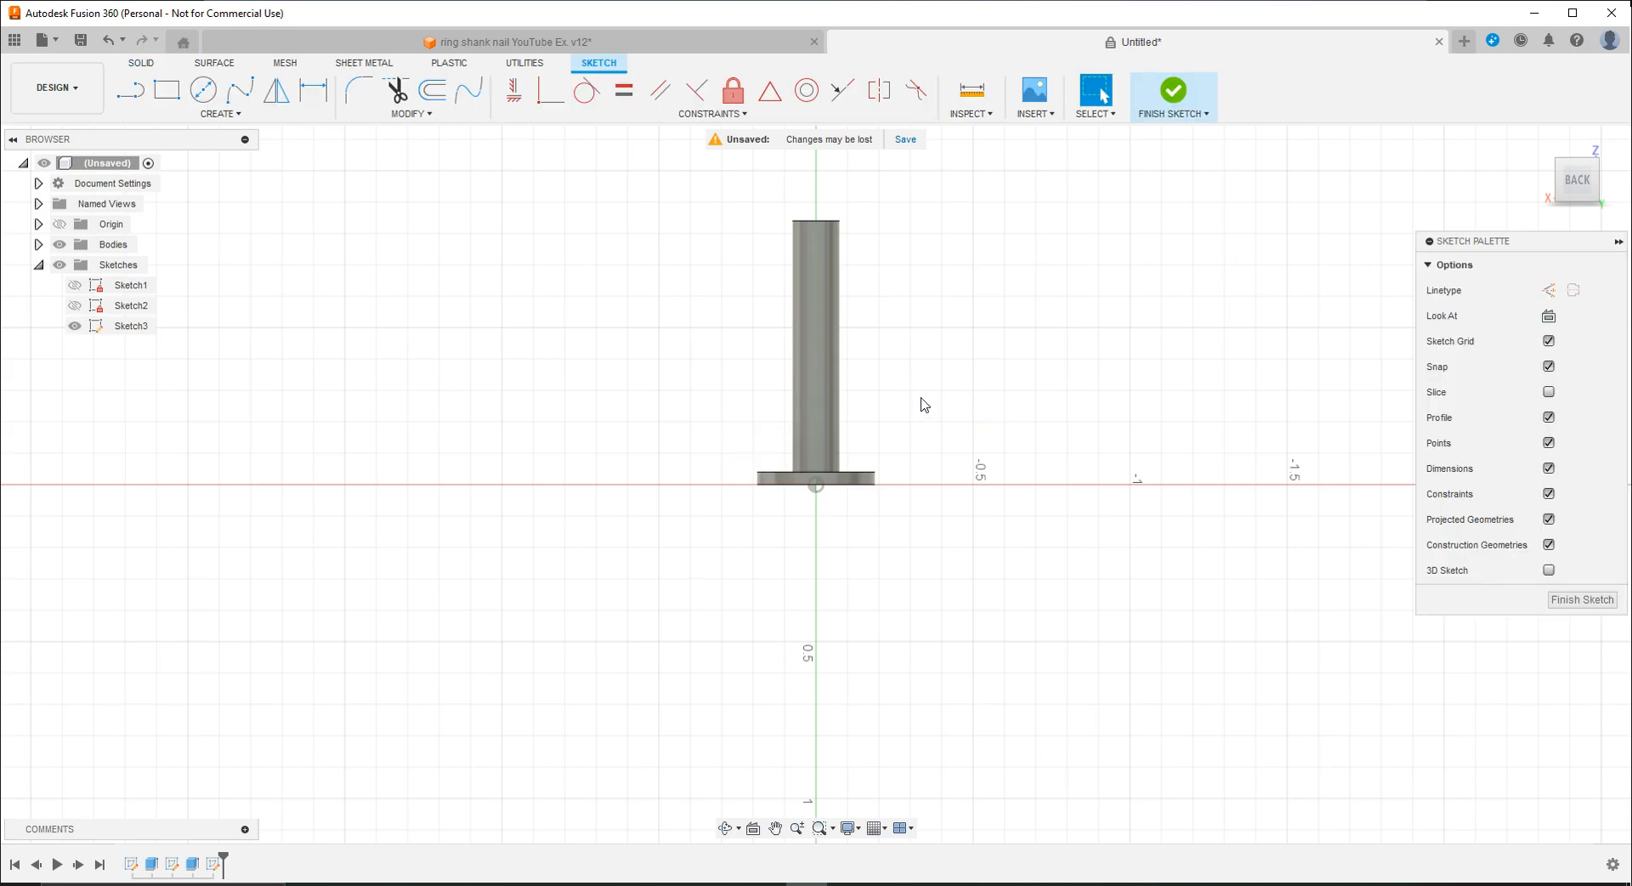
pyautogui.moveTo(805, 418)
pyautogui.keyDown('shift'); pyautogui.mouseDown(button='middle')
pyautogui.moveTo(1109, 407)
pyautogui.moveTo(1129, 386)
pyautogui.mouseUp(button='middle'); pyautogui.keyUp('shift')
pyautogui.click(1549, 316)
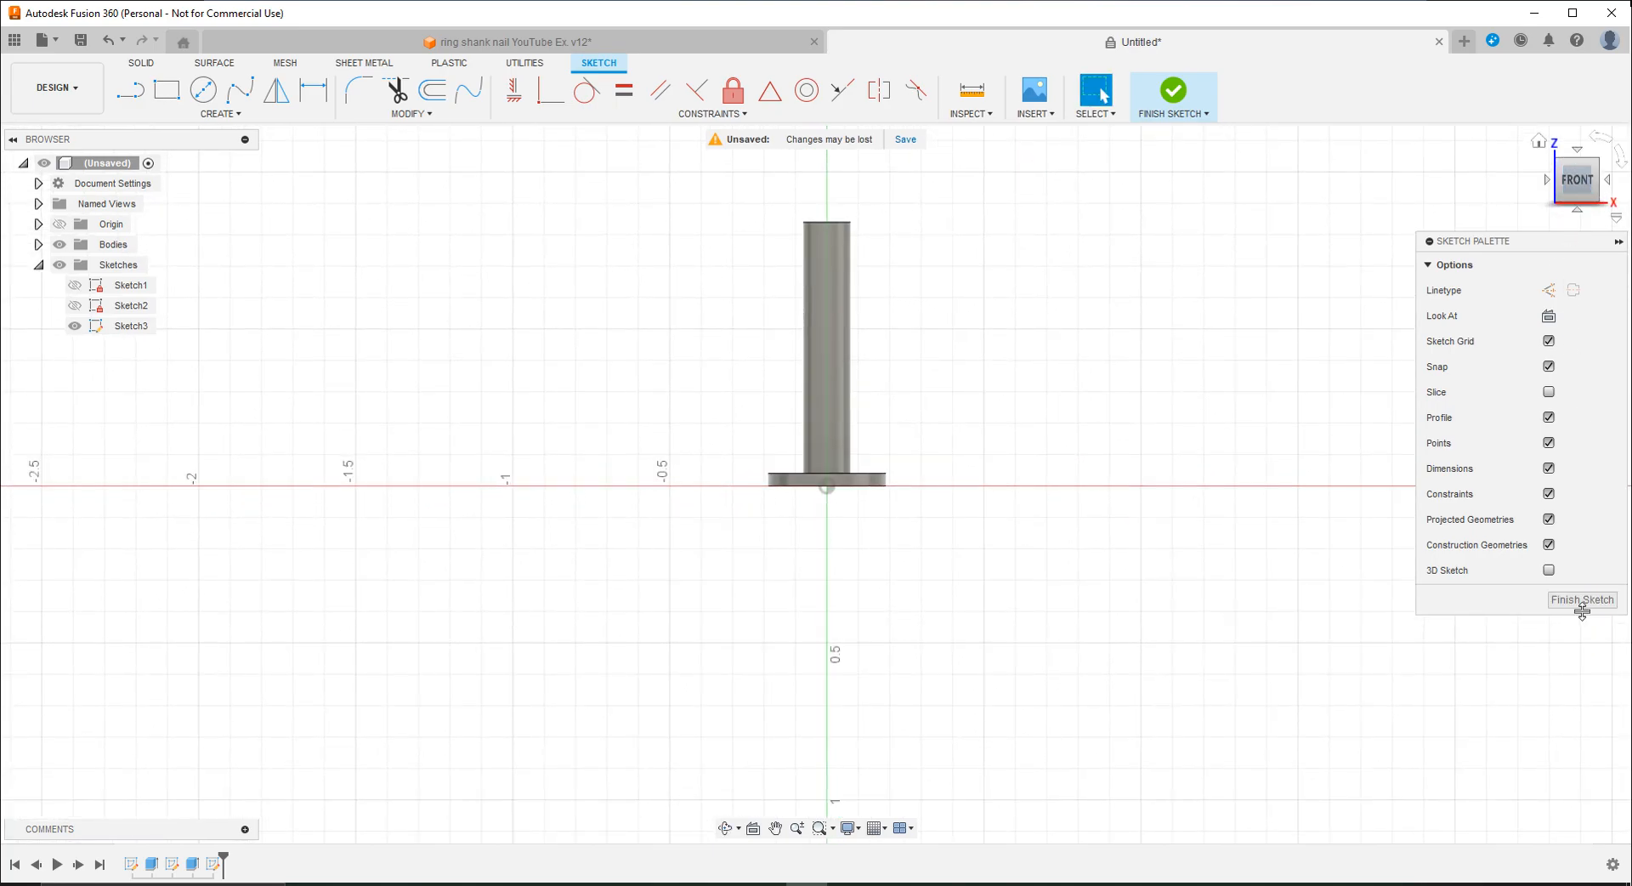
pyautogui.click(1171, 100)
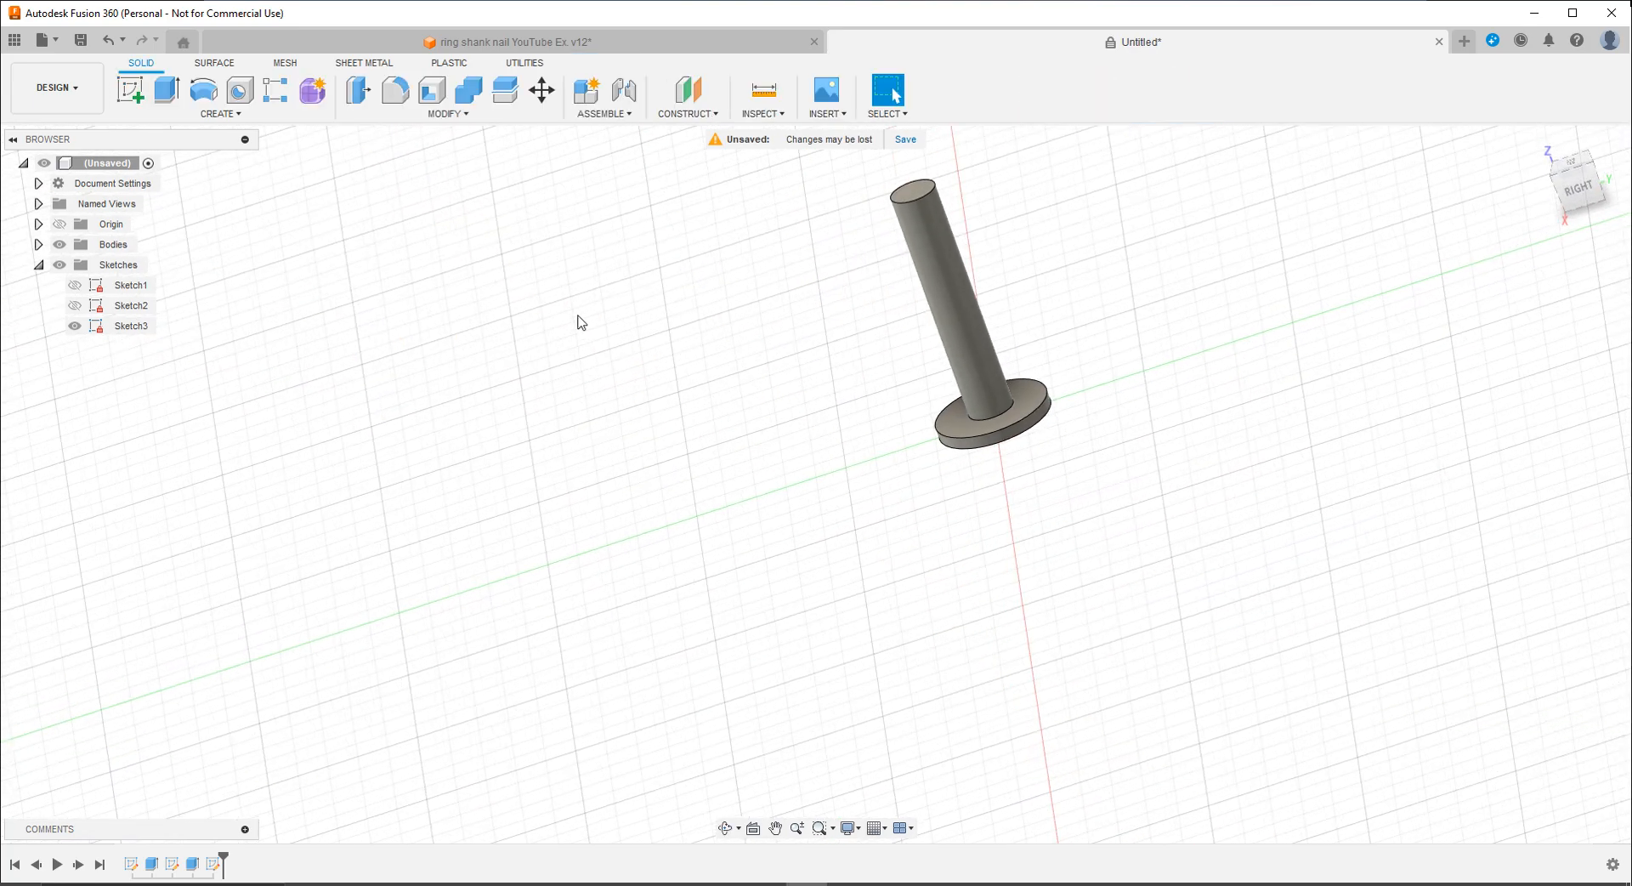
pyautogui.rightClick(132, 328)
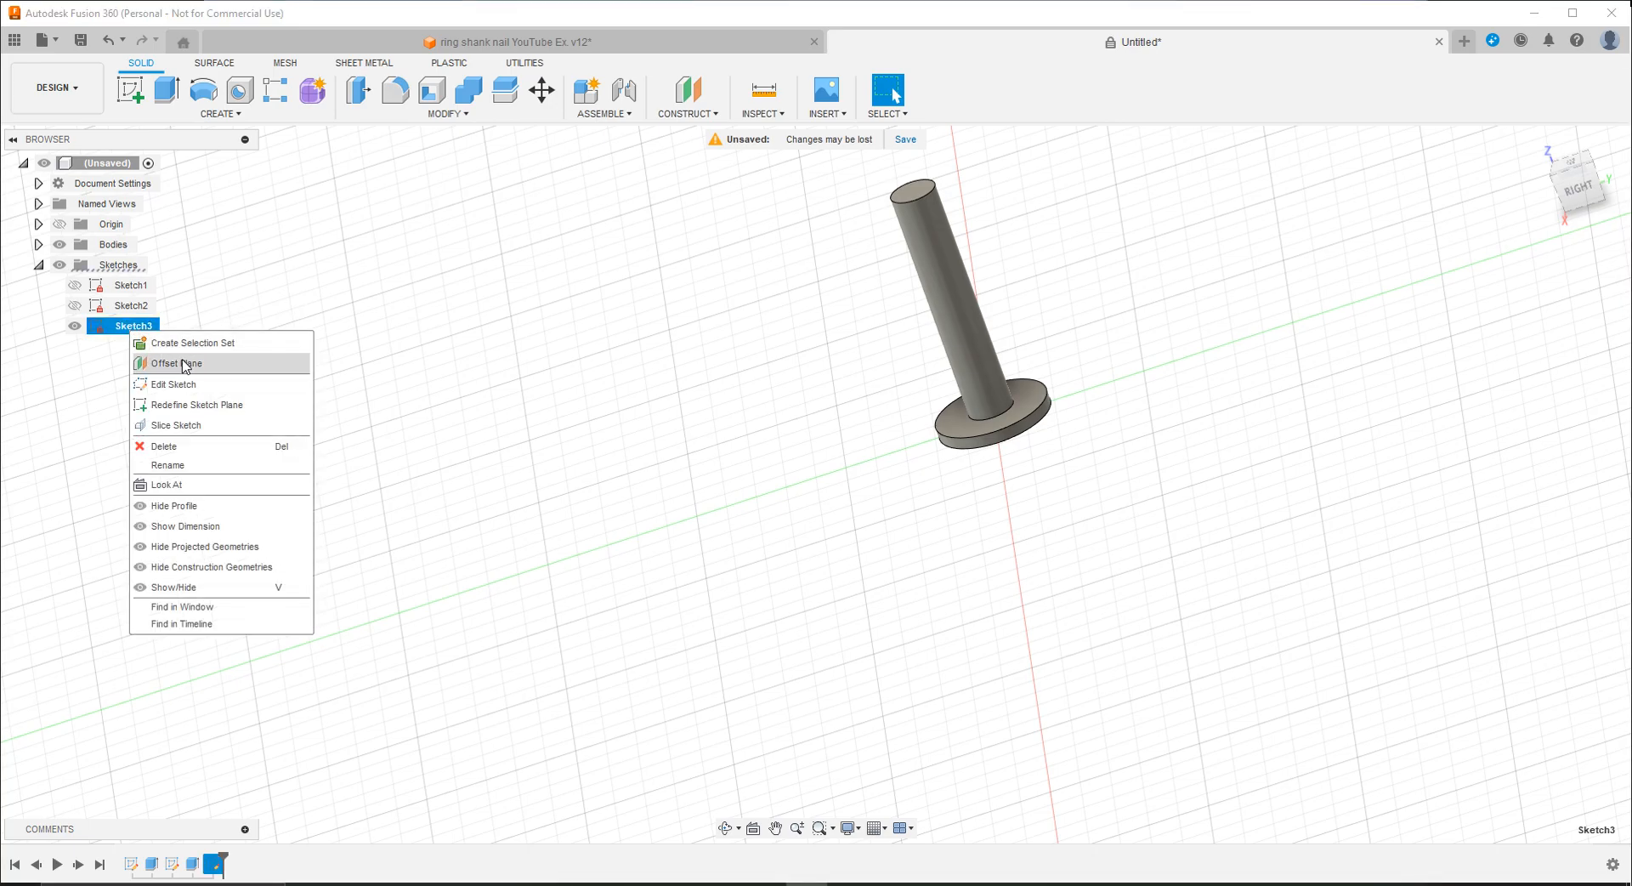
pyautogui.click(183, 384)
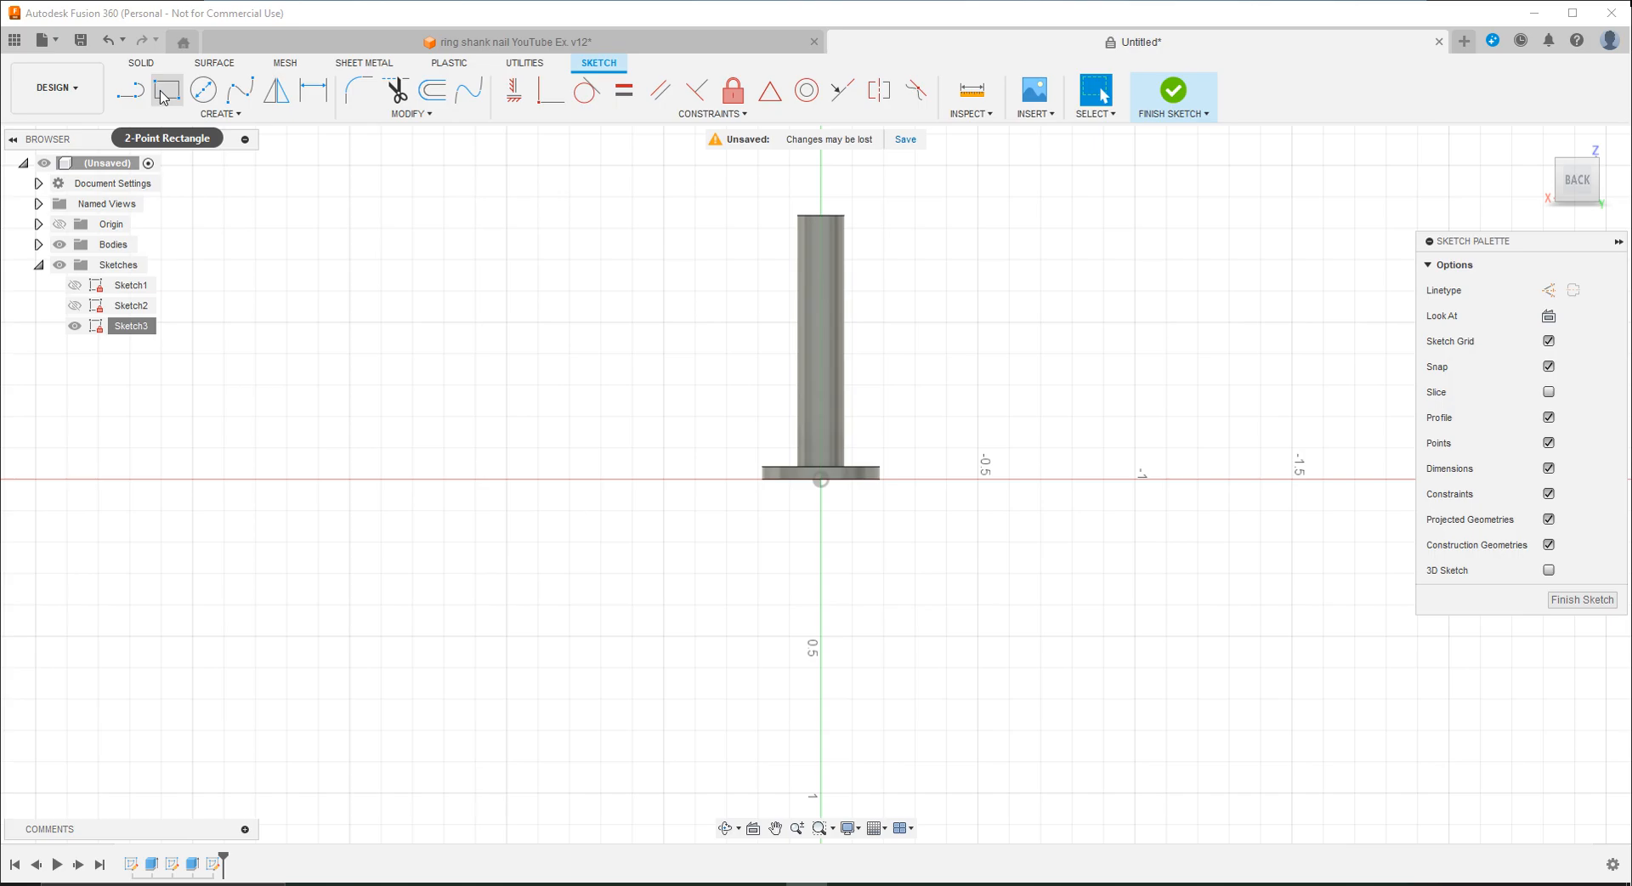
# Step: Sketch a horizontal two-point rectangle about 0.083 in wide inside the shank's outline, above the head
pyautogui.click(164, 89)
pyautogui.scroll(5, 820, 369)
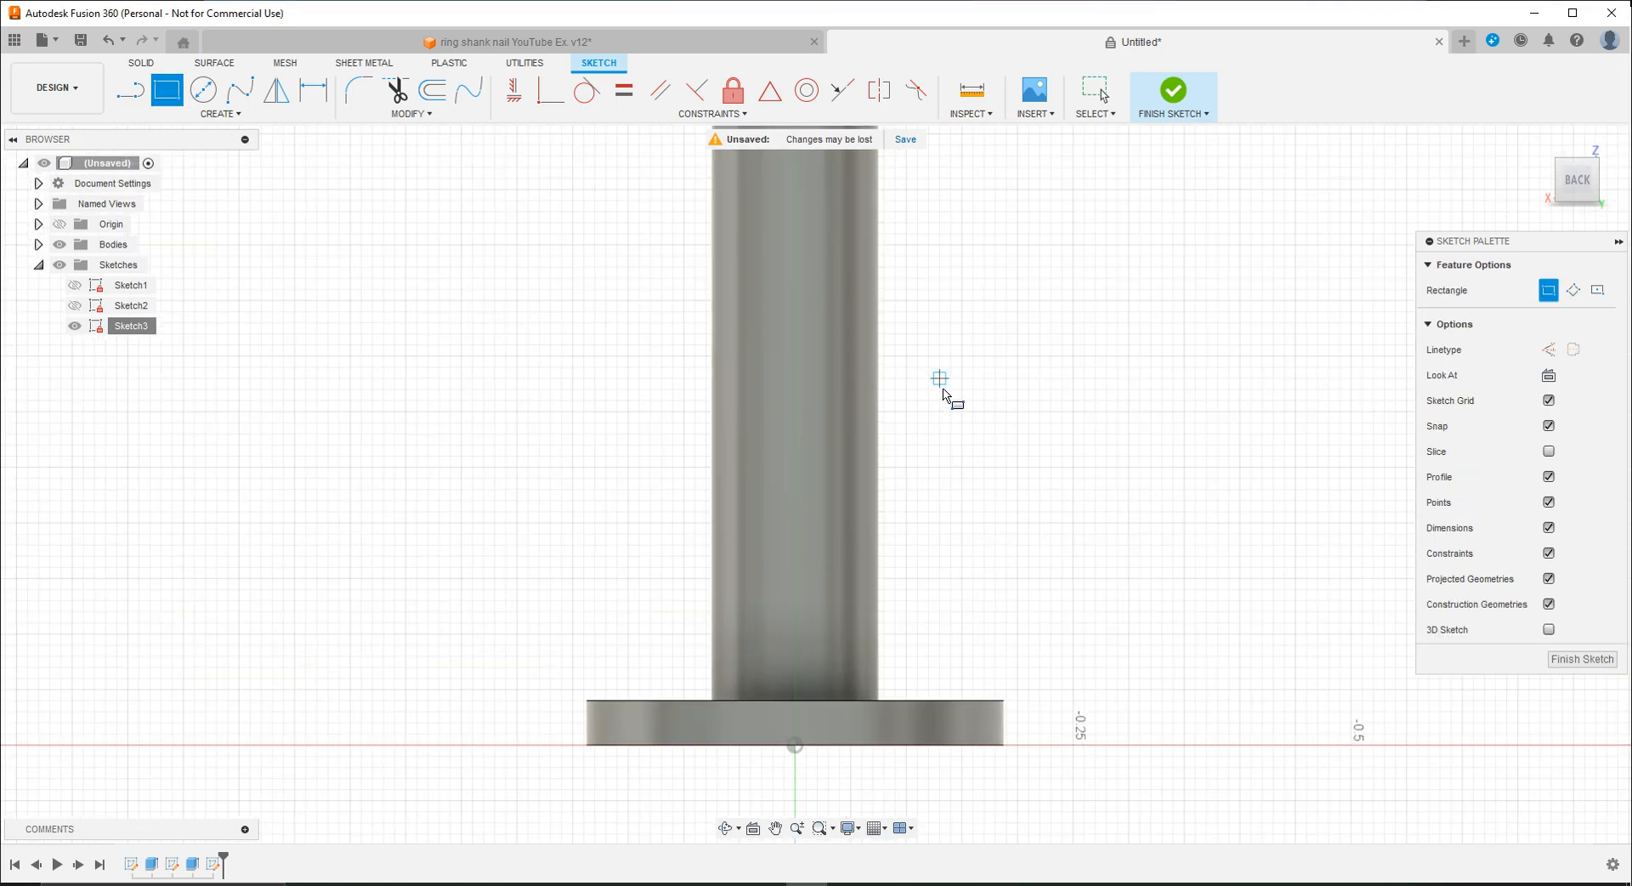
pyautogui.scroll(1, 944, 393)
pyautogui.click(692, 422)
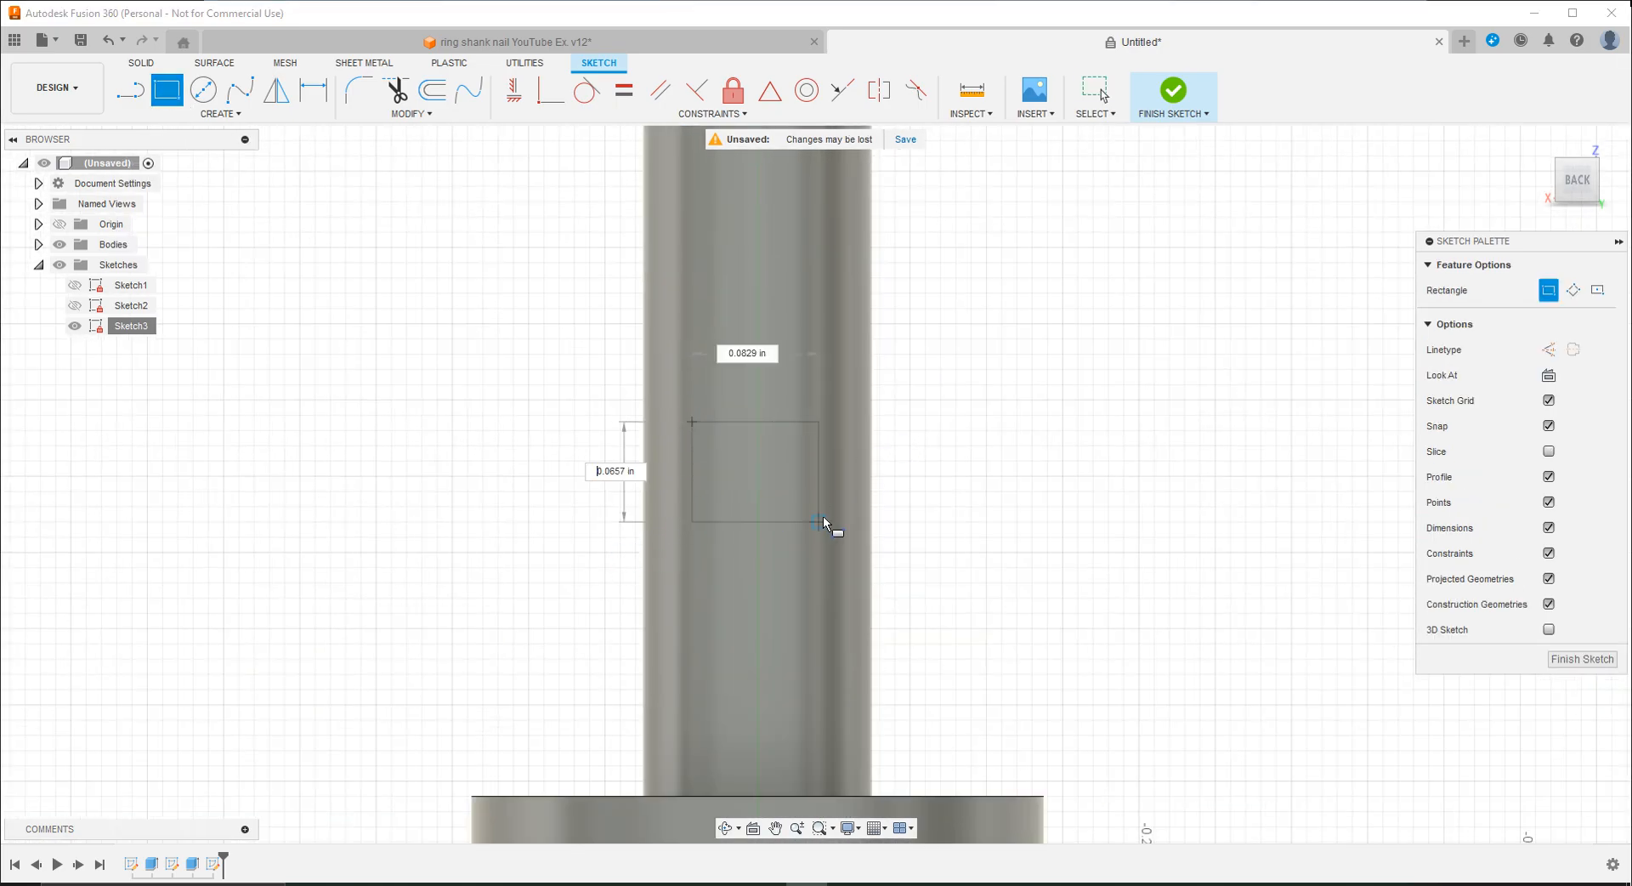
pyautogui.click(819, 462)
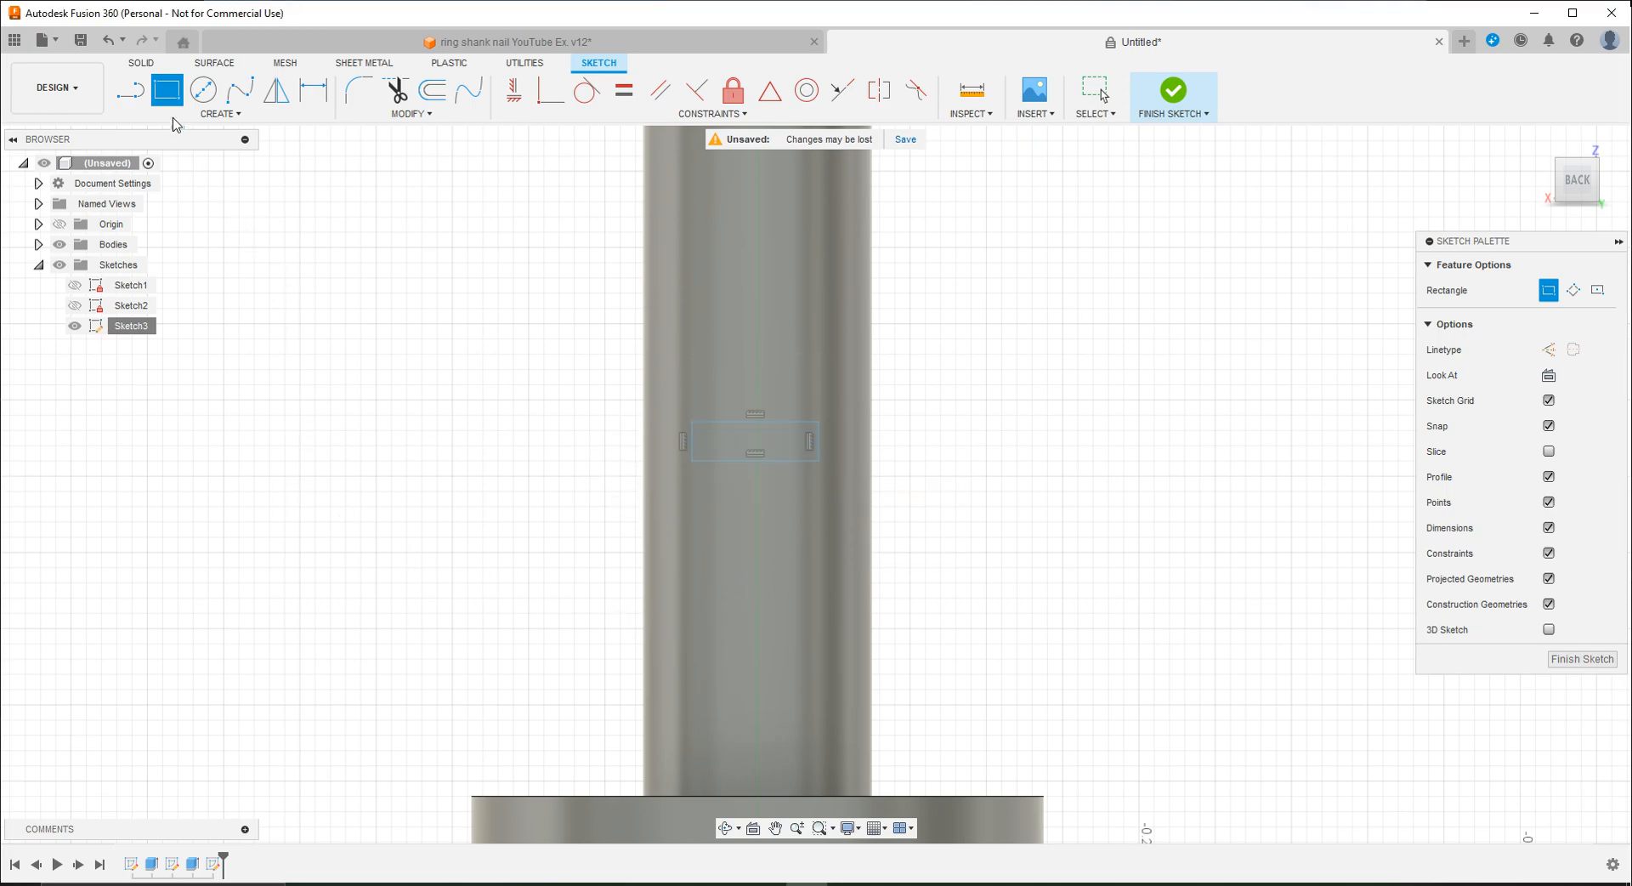
pyautogui.click(313, 89)
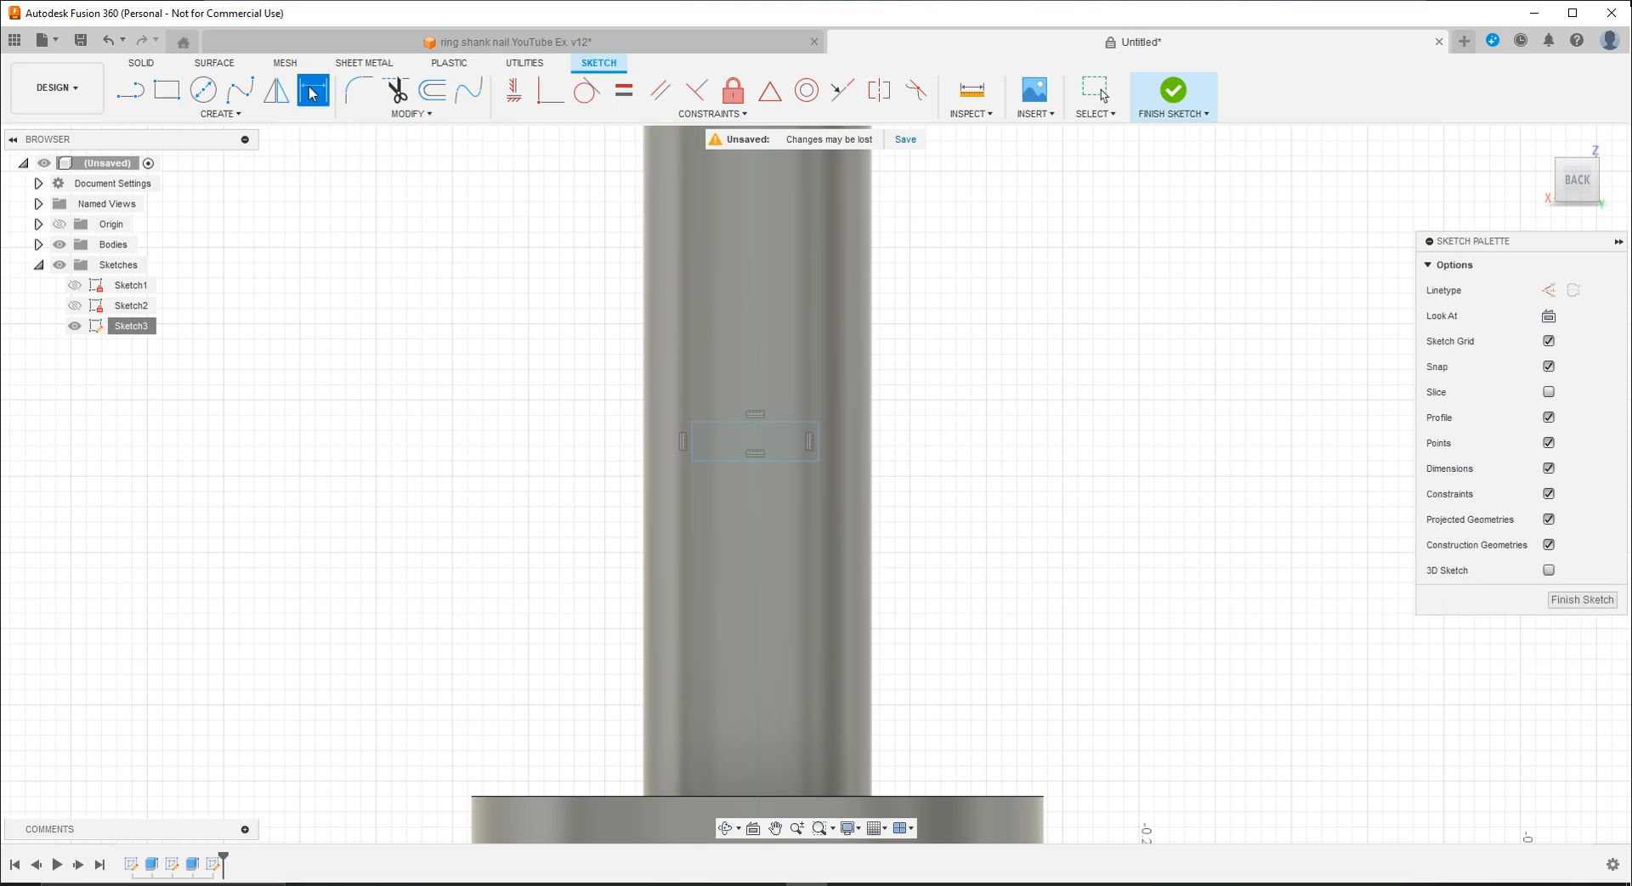
# Step: Switch to the finished nail design to read the dimensions of the lowest slot rectangle, and return to the new design
pyautogui.click(659, 44)
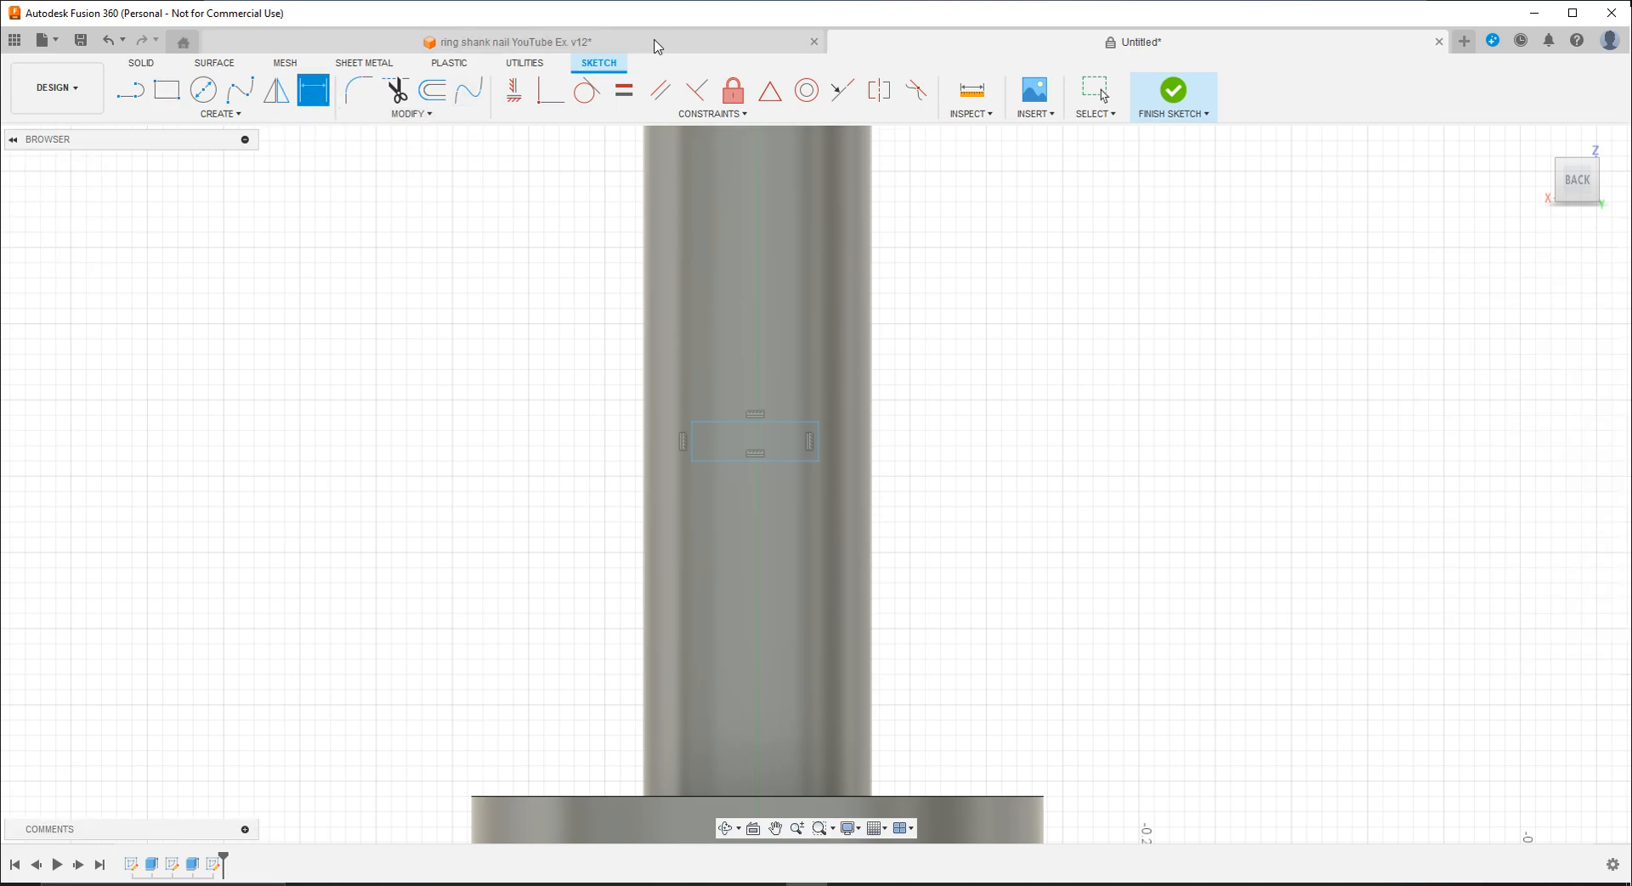
pyautogui.keyDown('shift'); pyautogui.moveTo(808, 270); pyautogui.dragTo(894, 95, button='middle'); pyautogui.keyUp('shift')
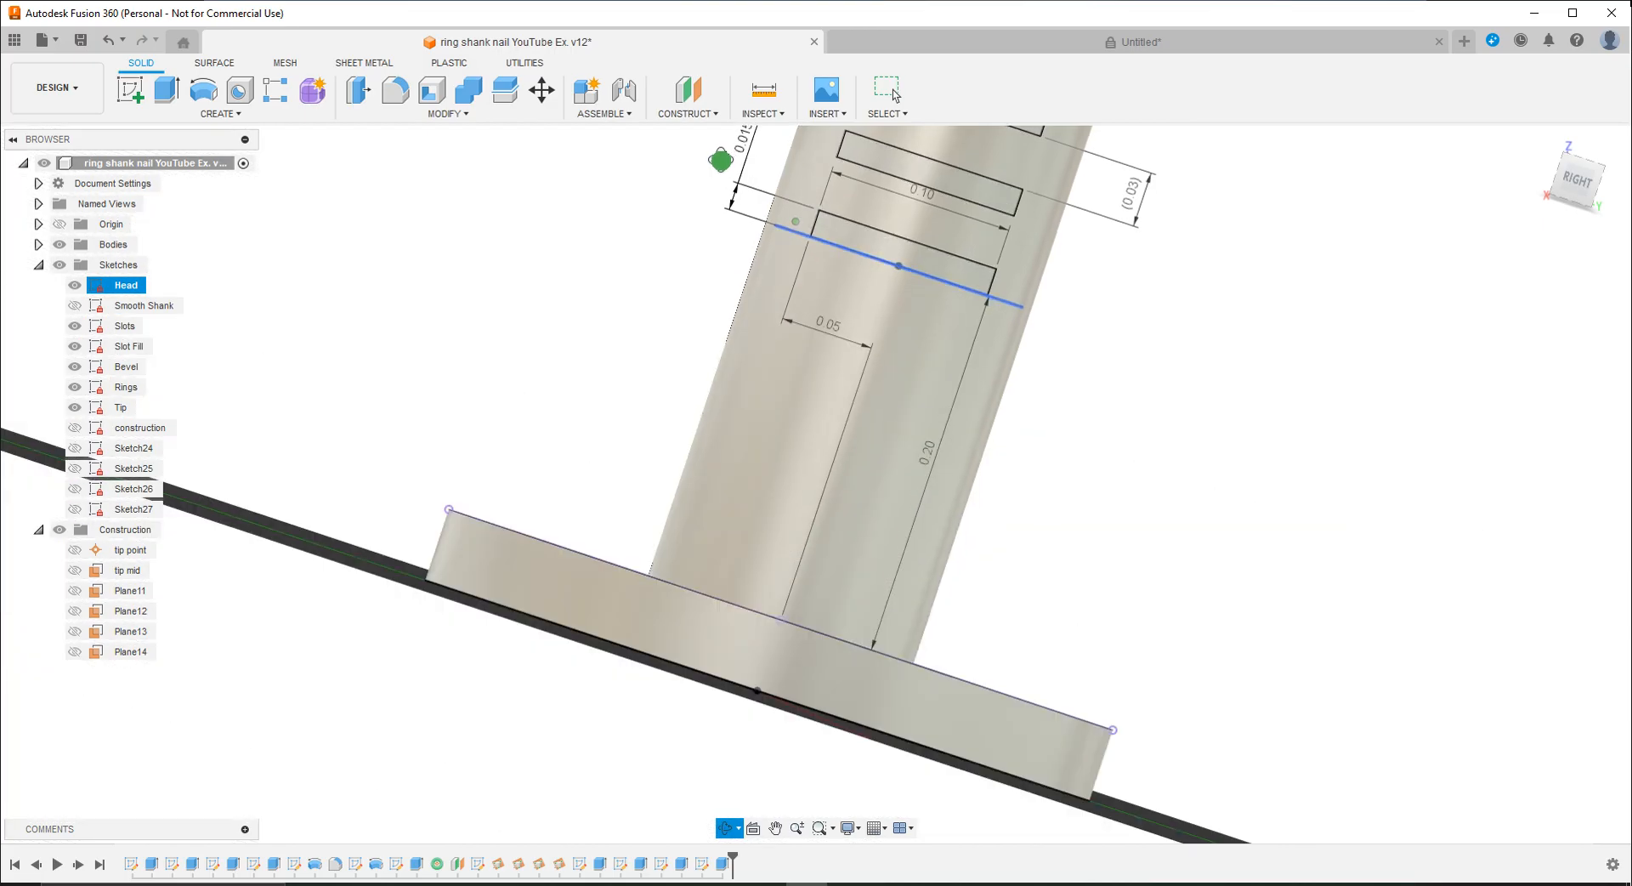
pyautogui.click(892, 91)
pyautogui.moveTo(780, 200); pyautogui.dragTo(711, 406, button='middle')
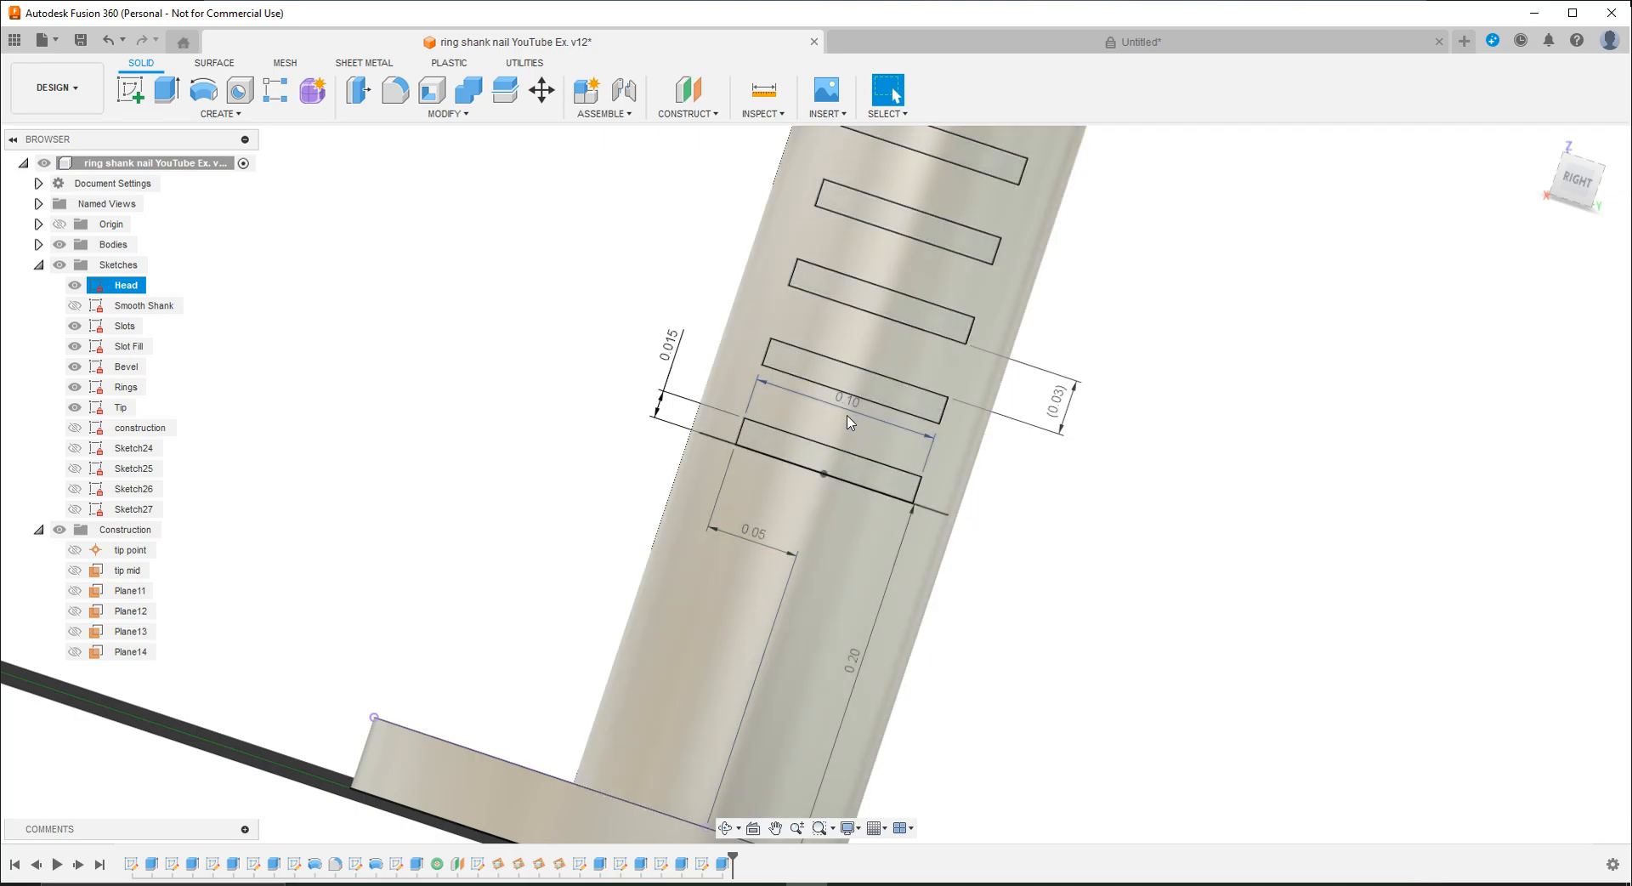
pyautogui.click(884, 42)
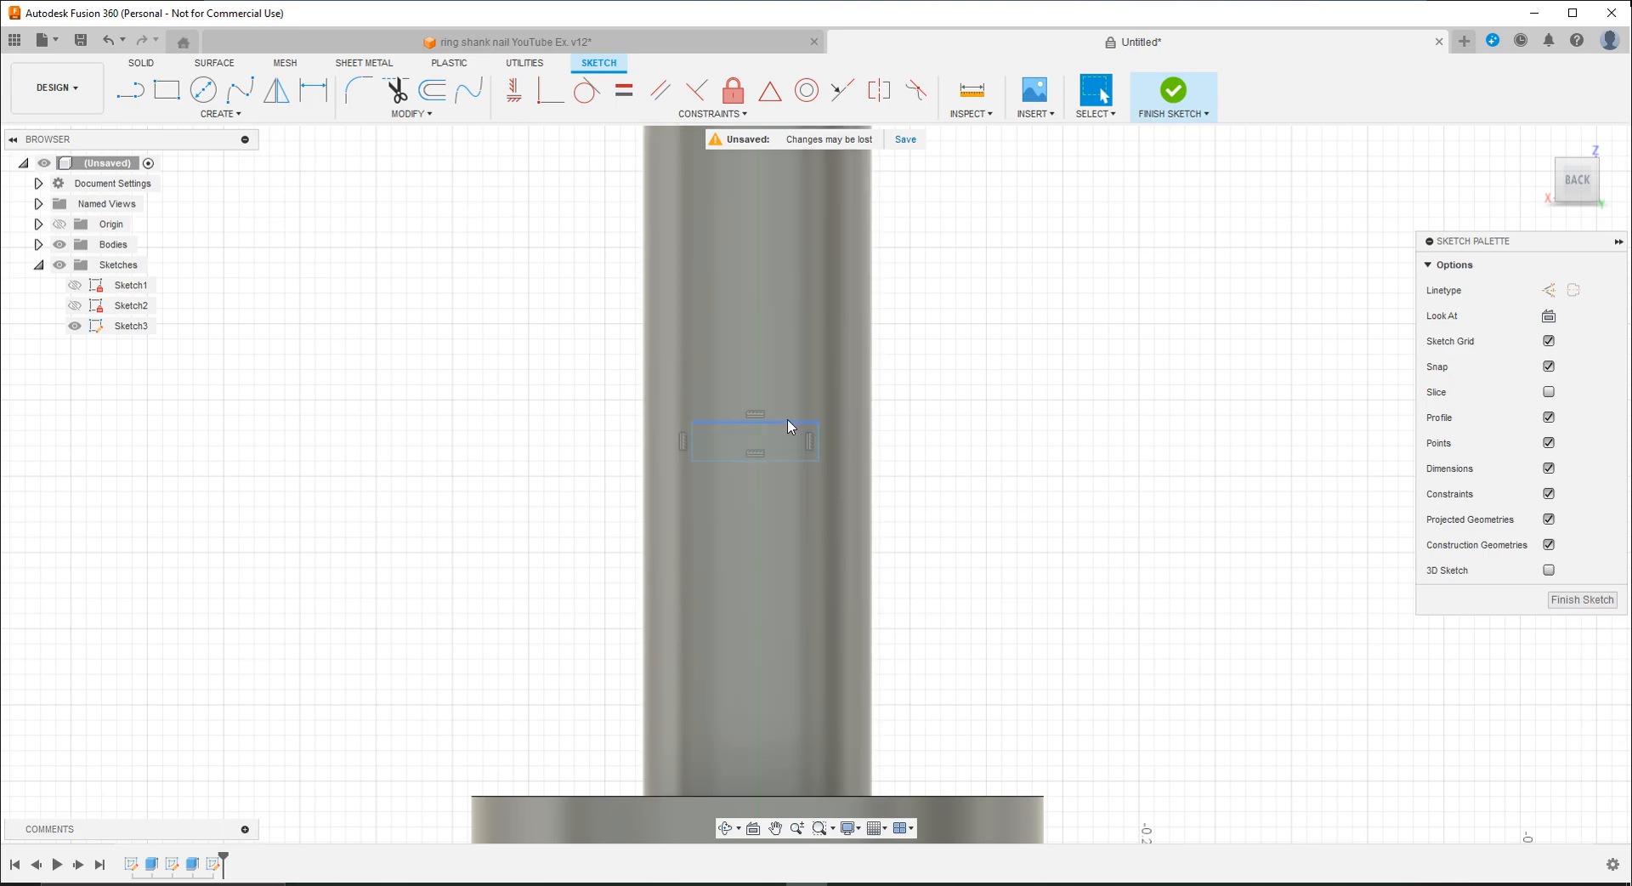
pyautogui.click(651, 44)
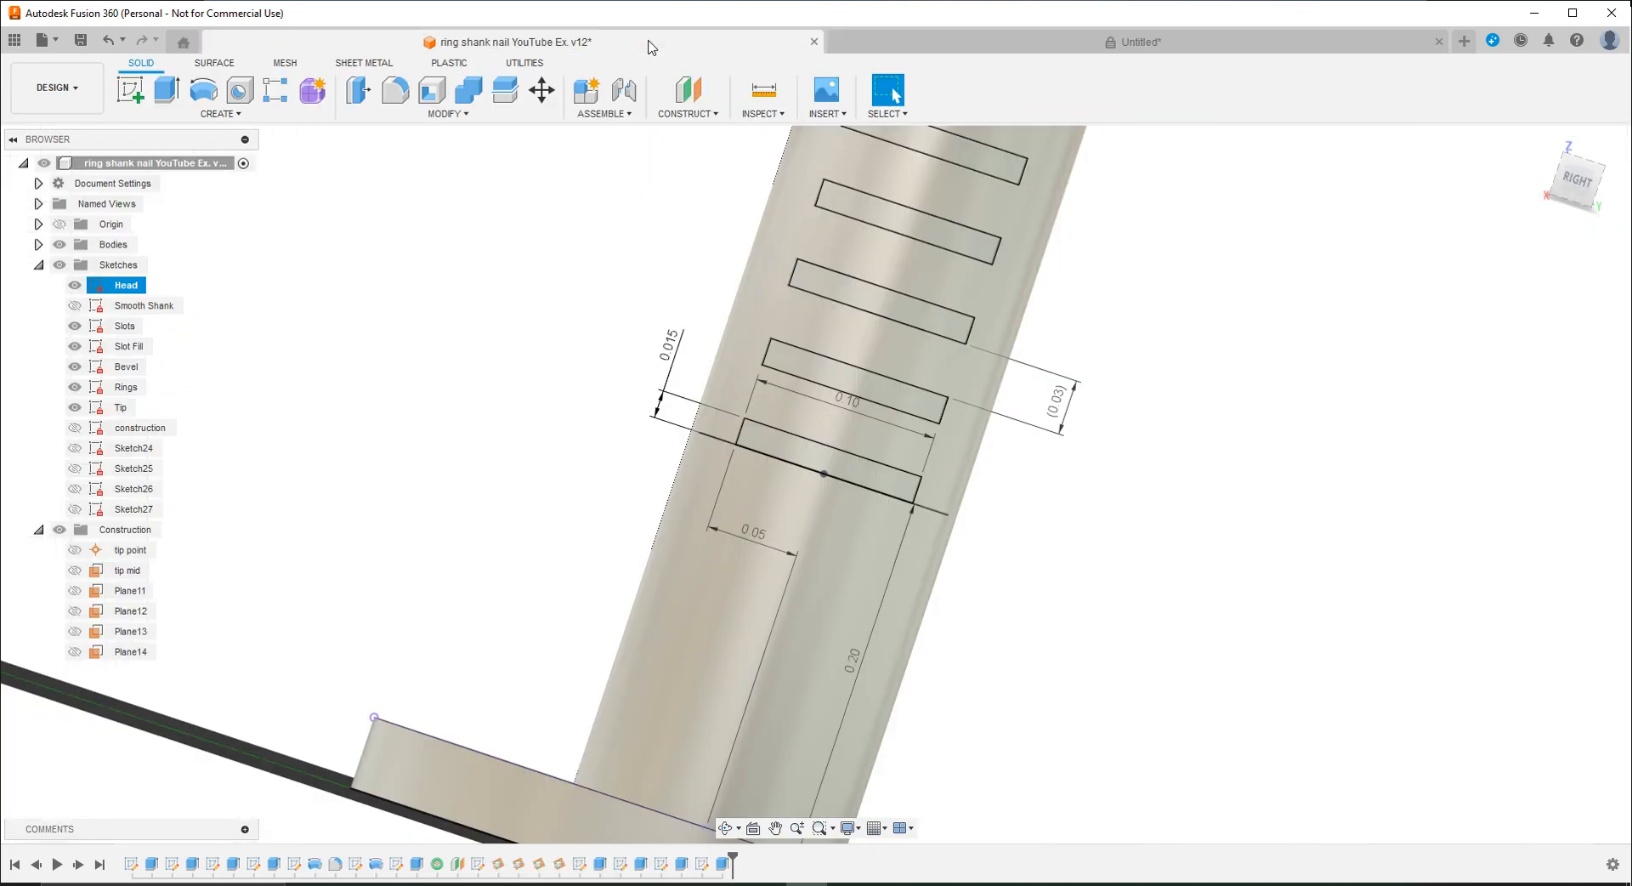
pyautogui.click(920, 41)
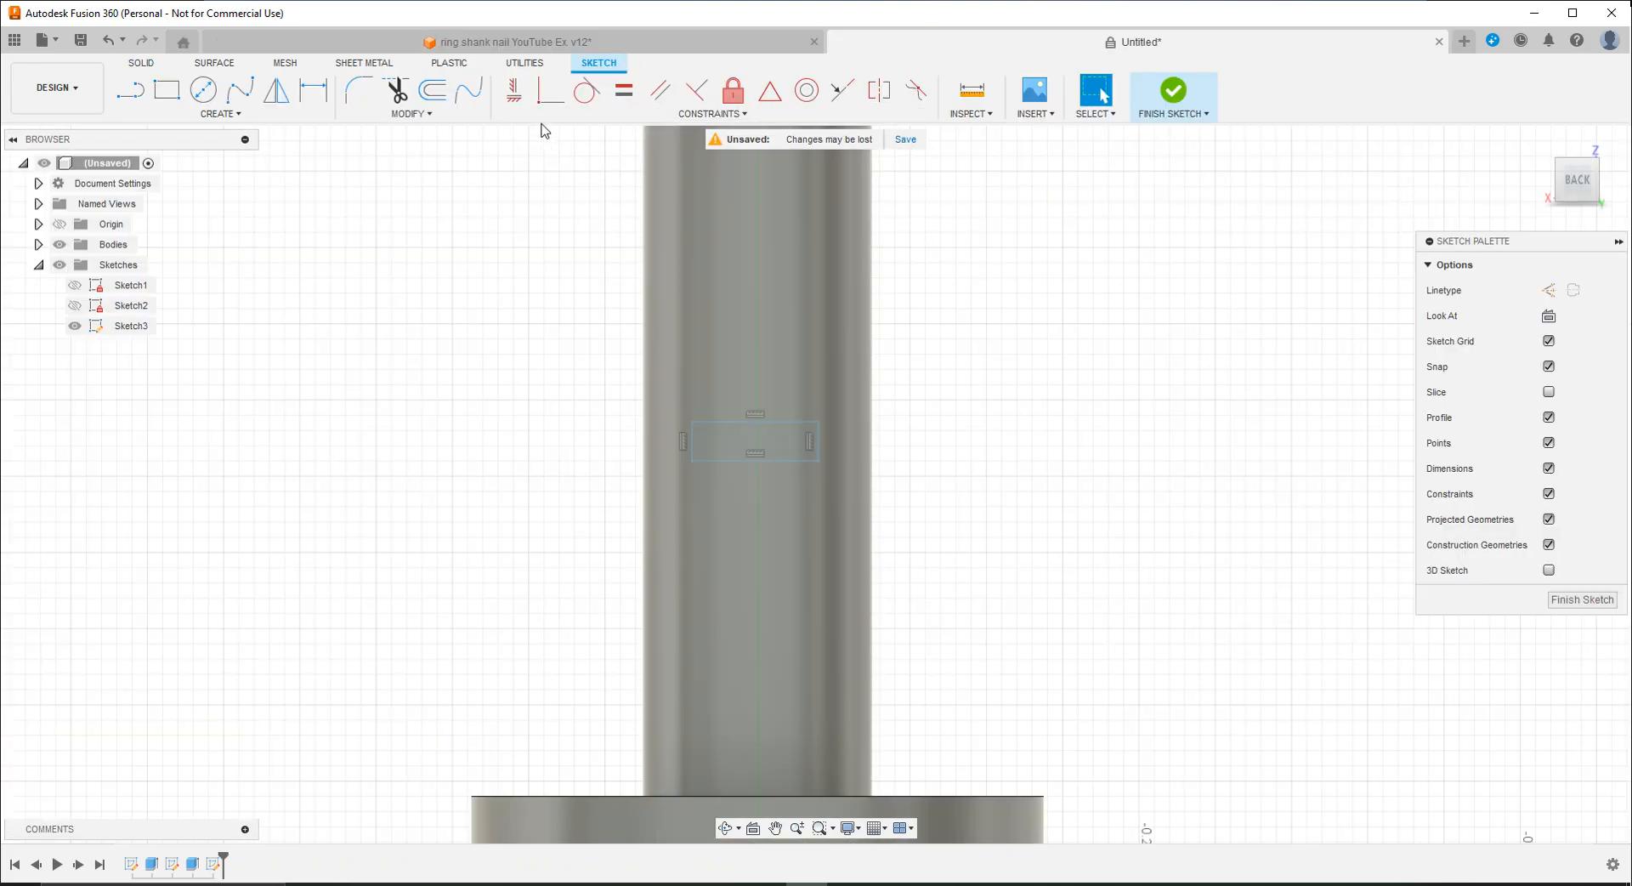
# Step: Dimension the rectangle's upper edge to set its width to 0.1 in
pyautogui.press('d')
pyautogui.click(768, 422)
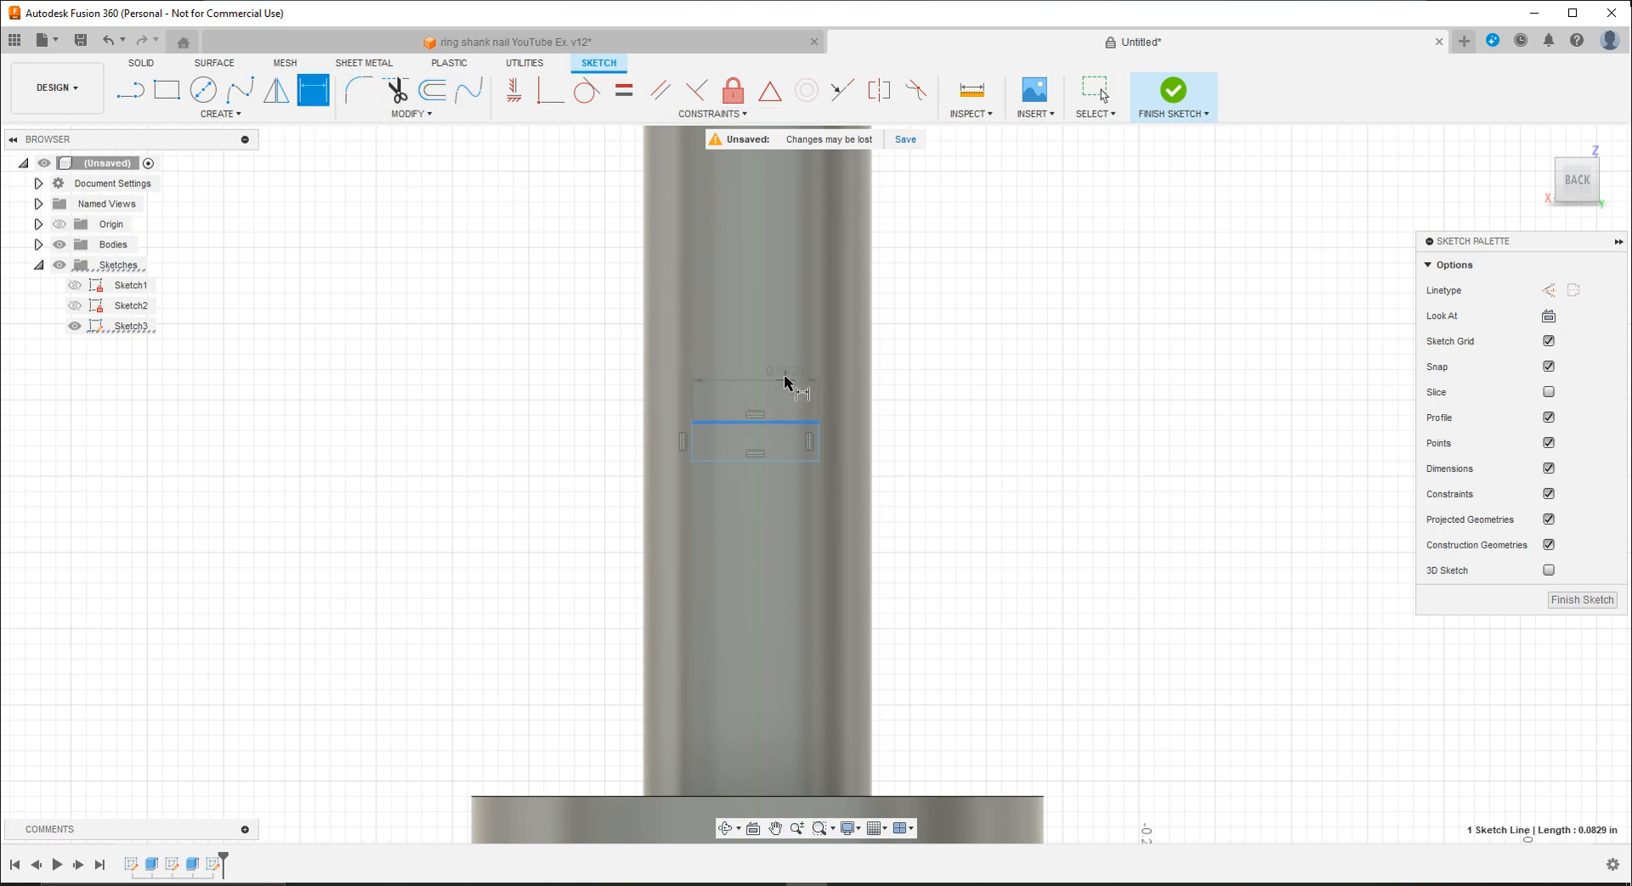
pyautogui.click(786, 371)
pyautogui.press('BackSpace')
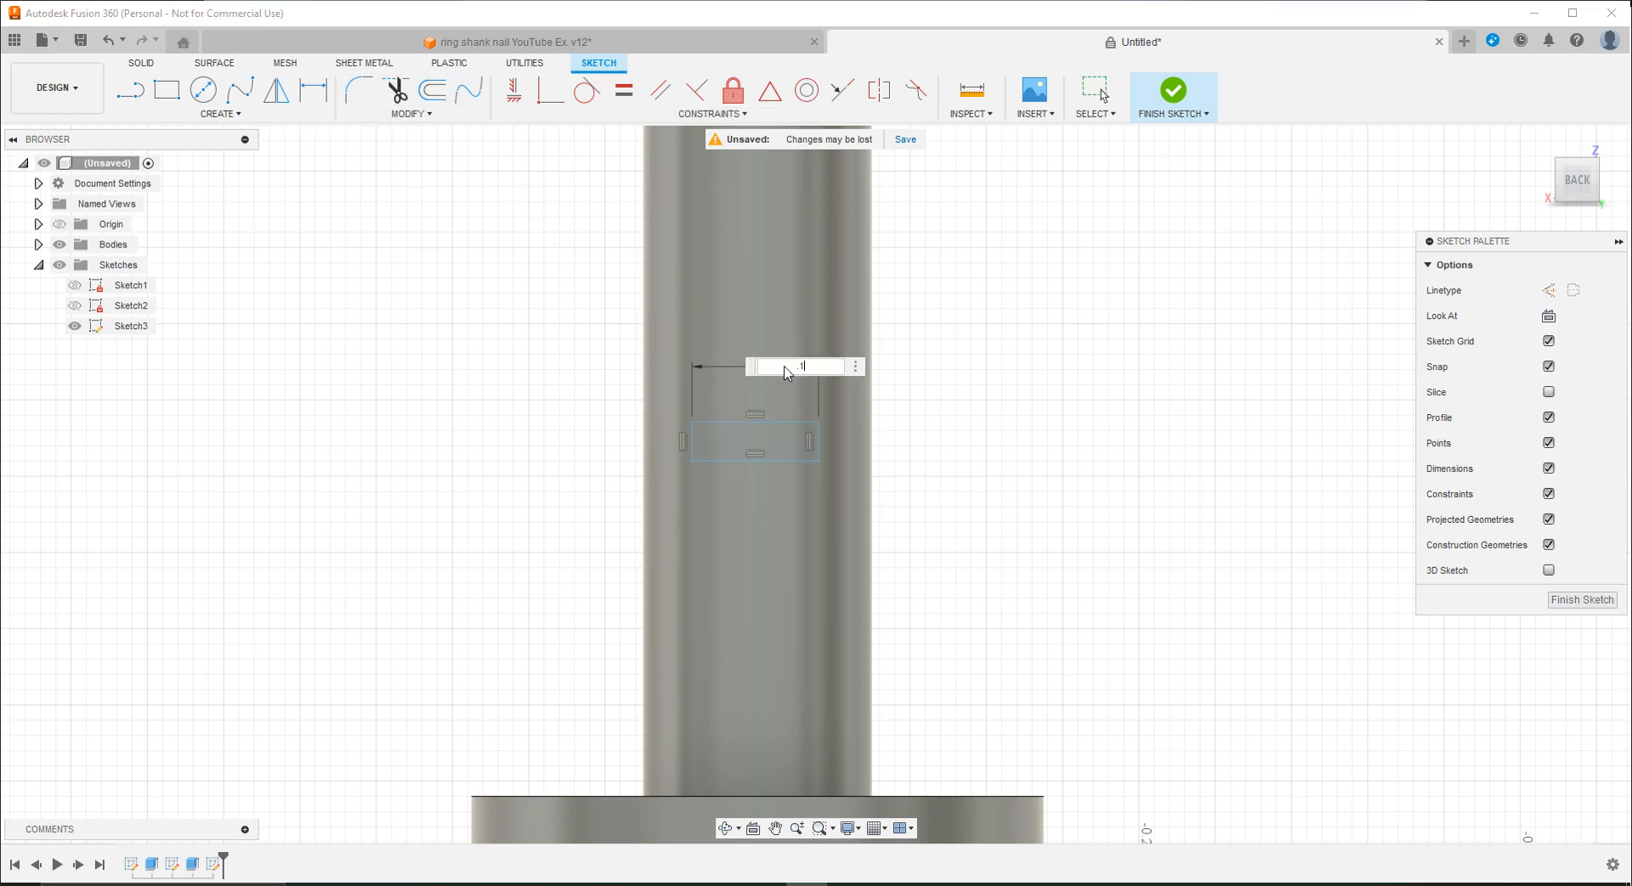
pyautogui.write('.1')
pyautogui.press('Return')
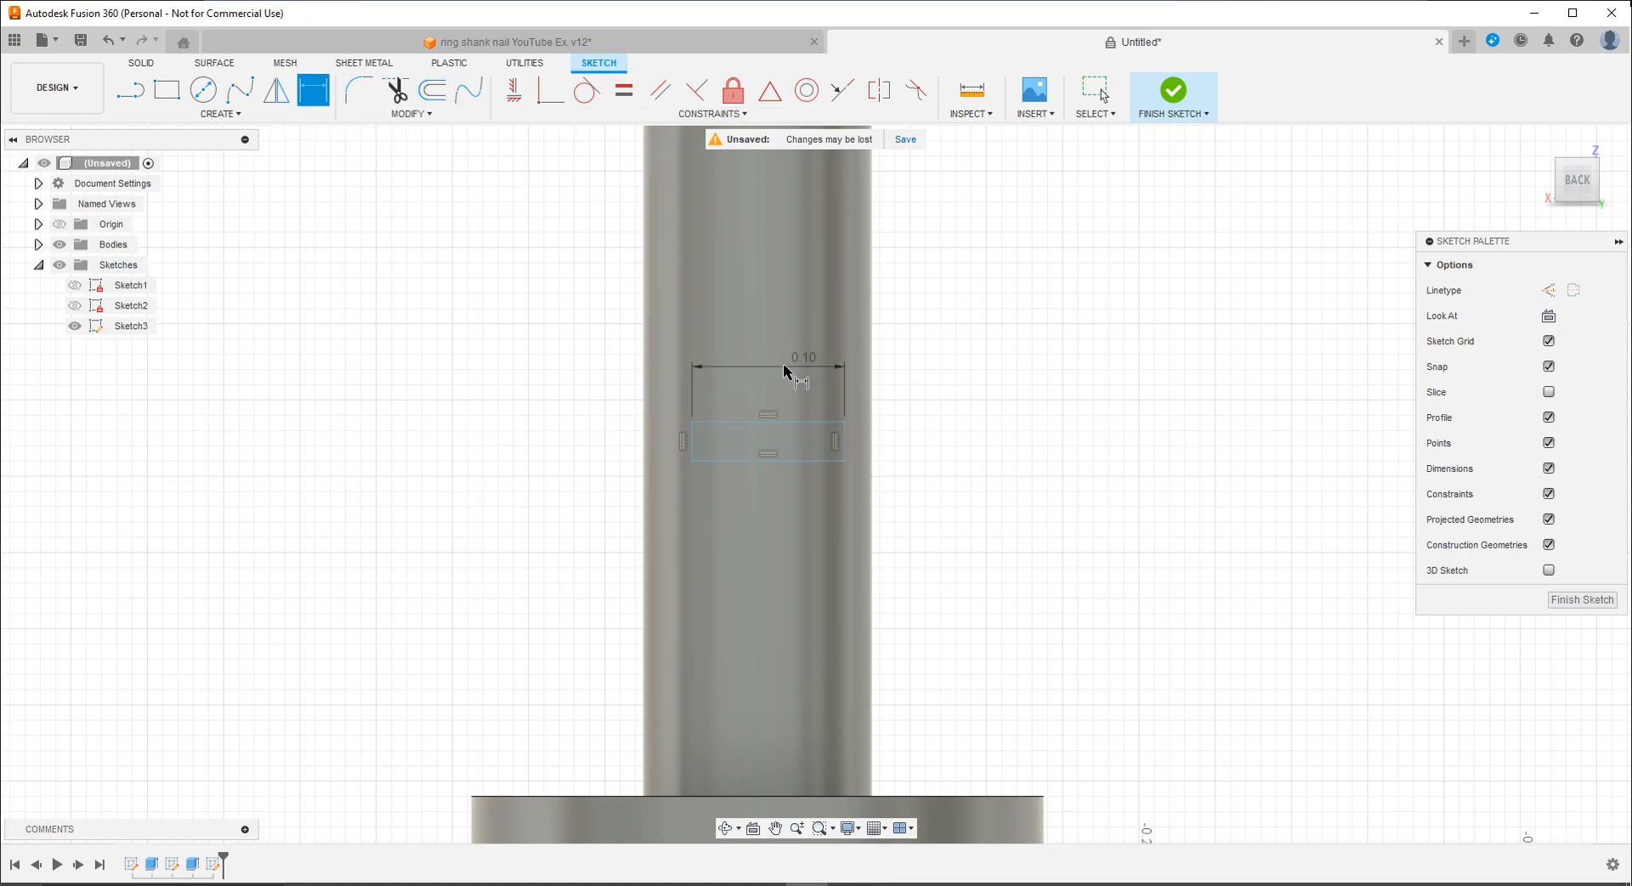
# Step: Dimension the rectangle's short side to set its height to 0.015 in
pyautogui.click(846, 446)
pyautogui.click(977, 440)
pyautogui.click(980, 507)
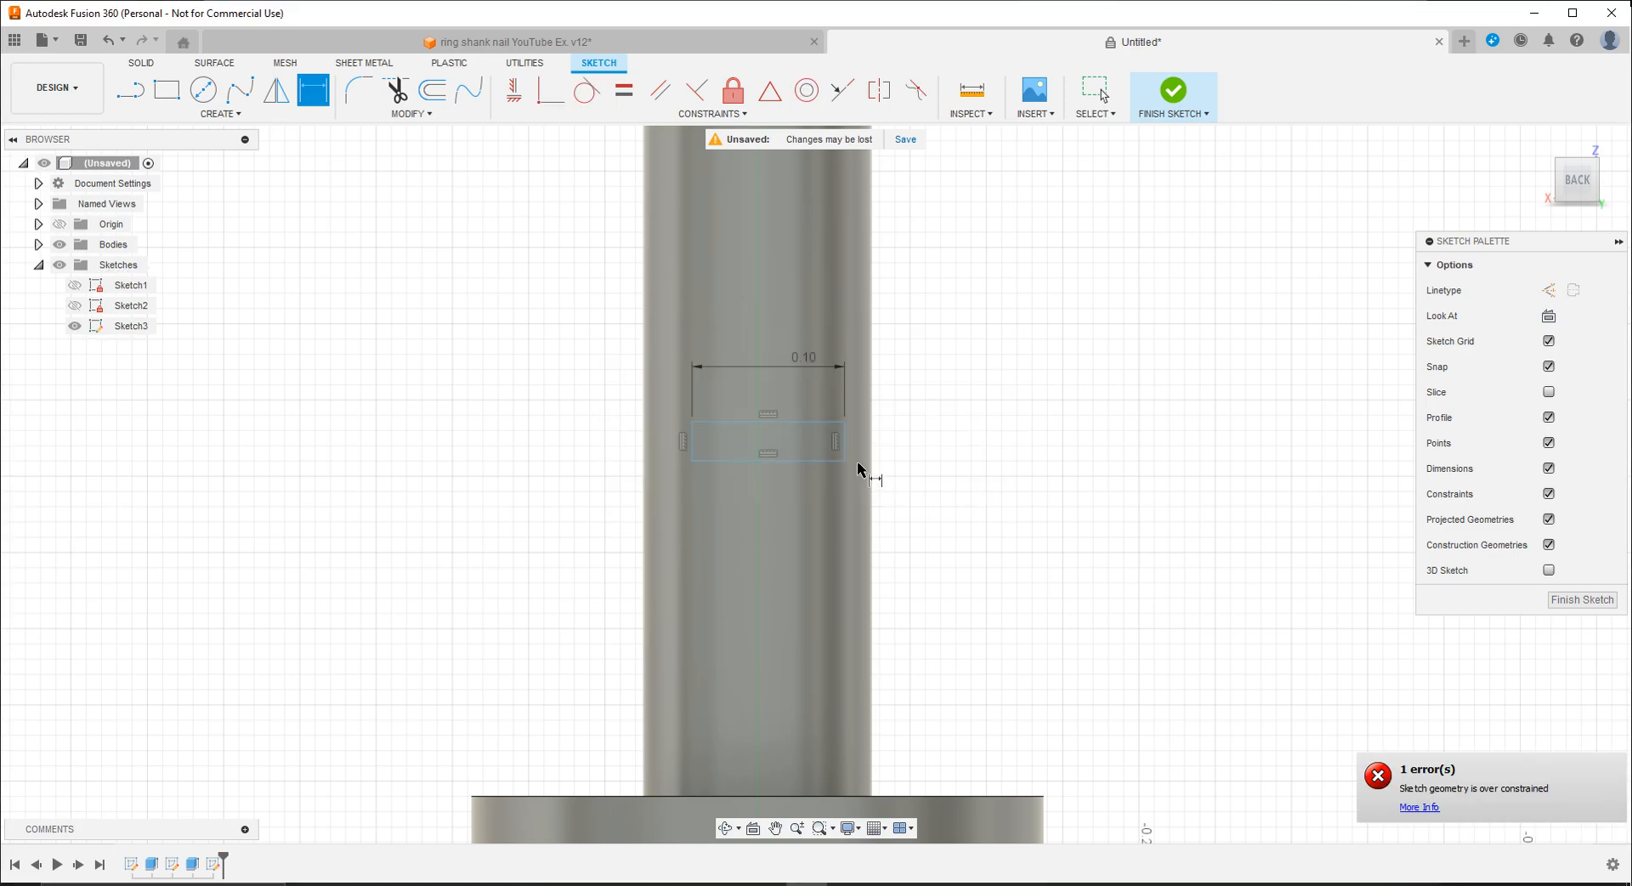
pyautogui.click(846, 448)
pyautogui.click(949, 440)
pyautogui.write('0')
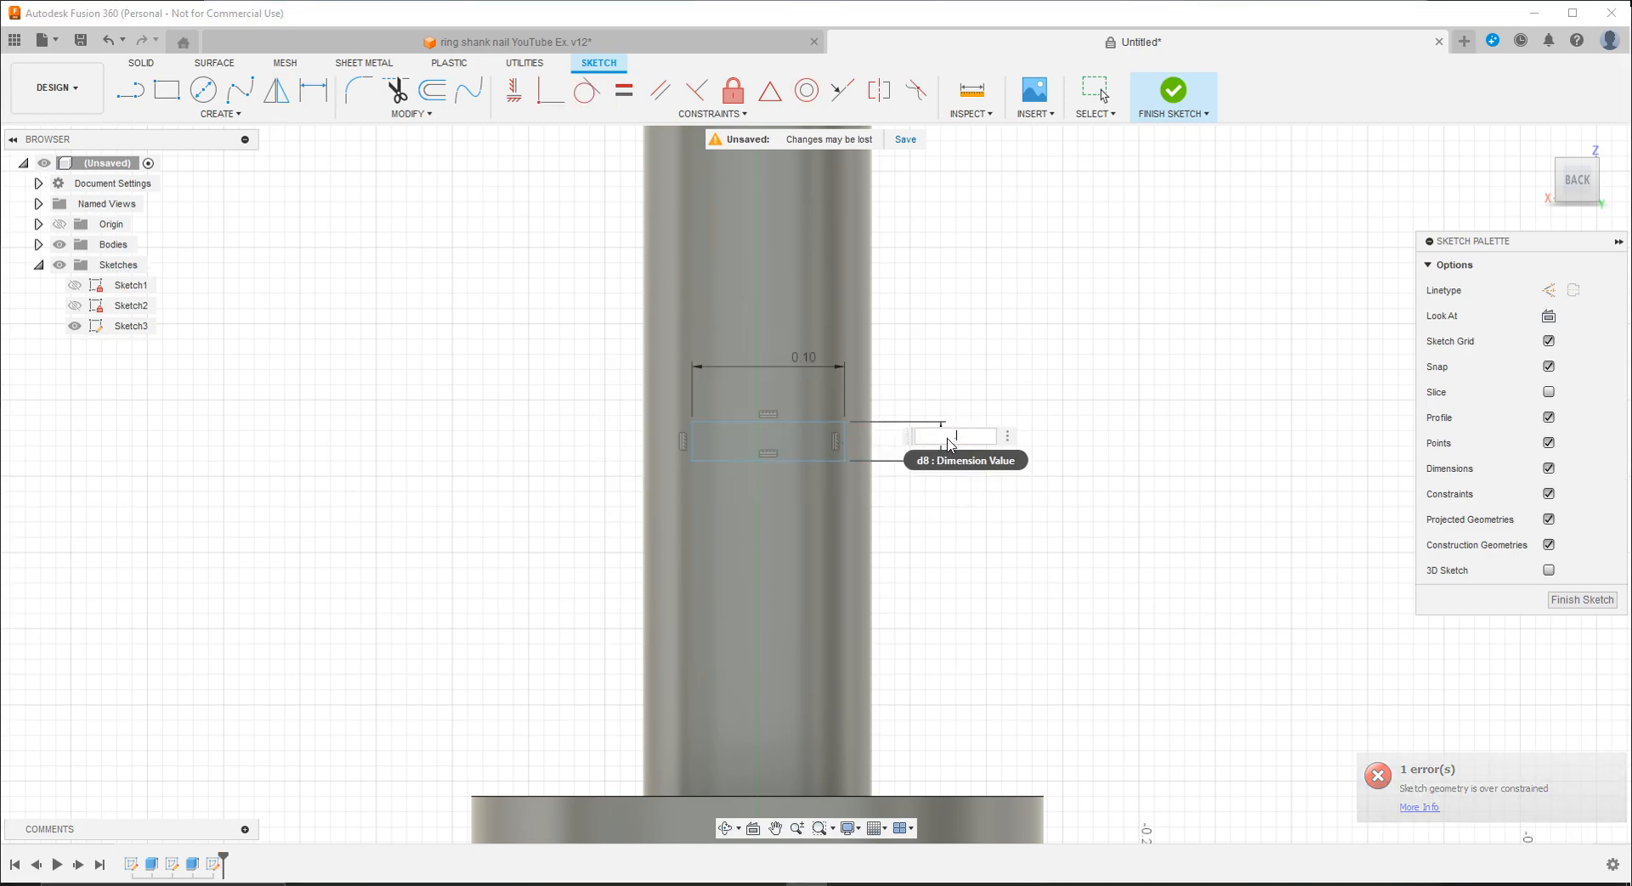
pyautogui.write('15')
pyautogui.press('Return')
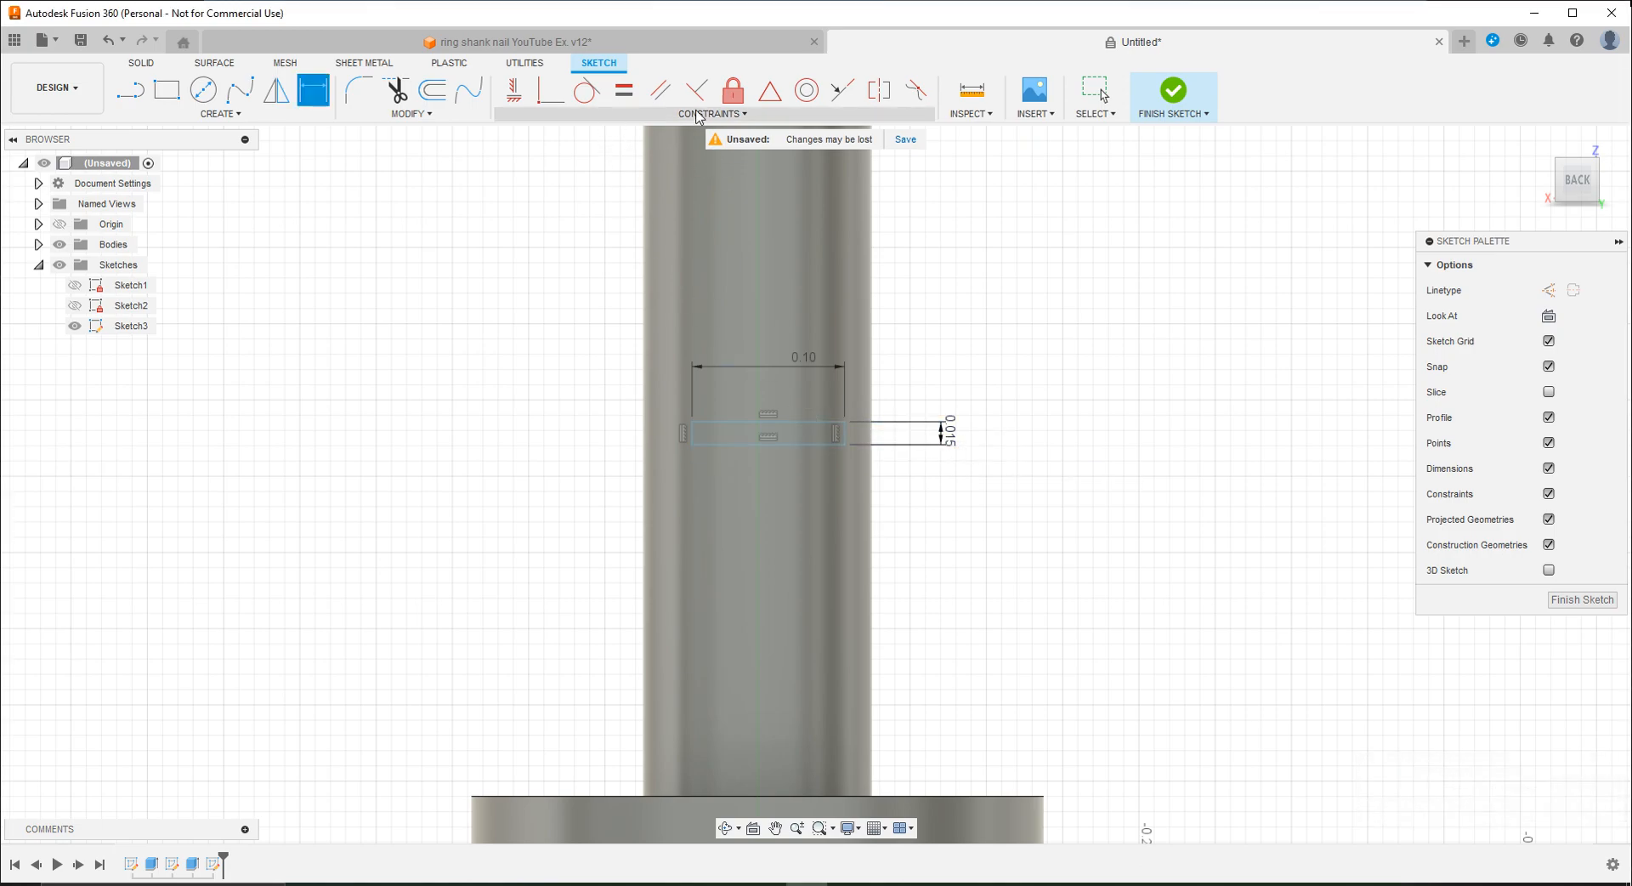
pyautogui.click(689, 117)
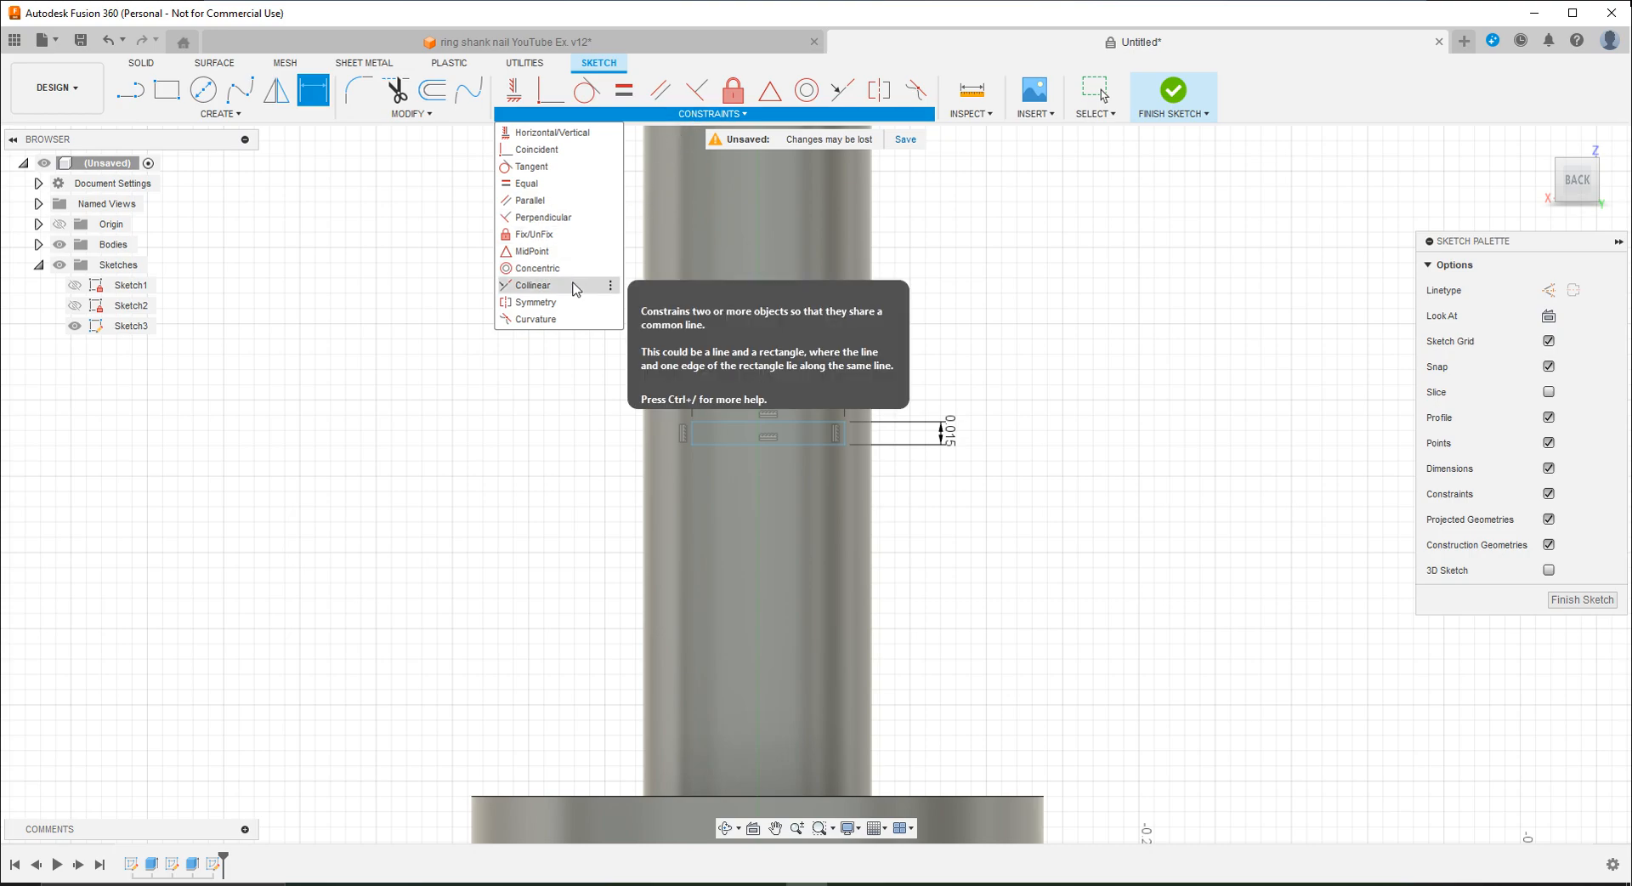
pyautogui.click(532, 250)
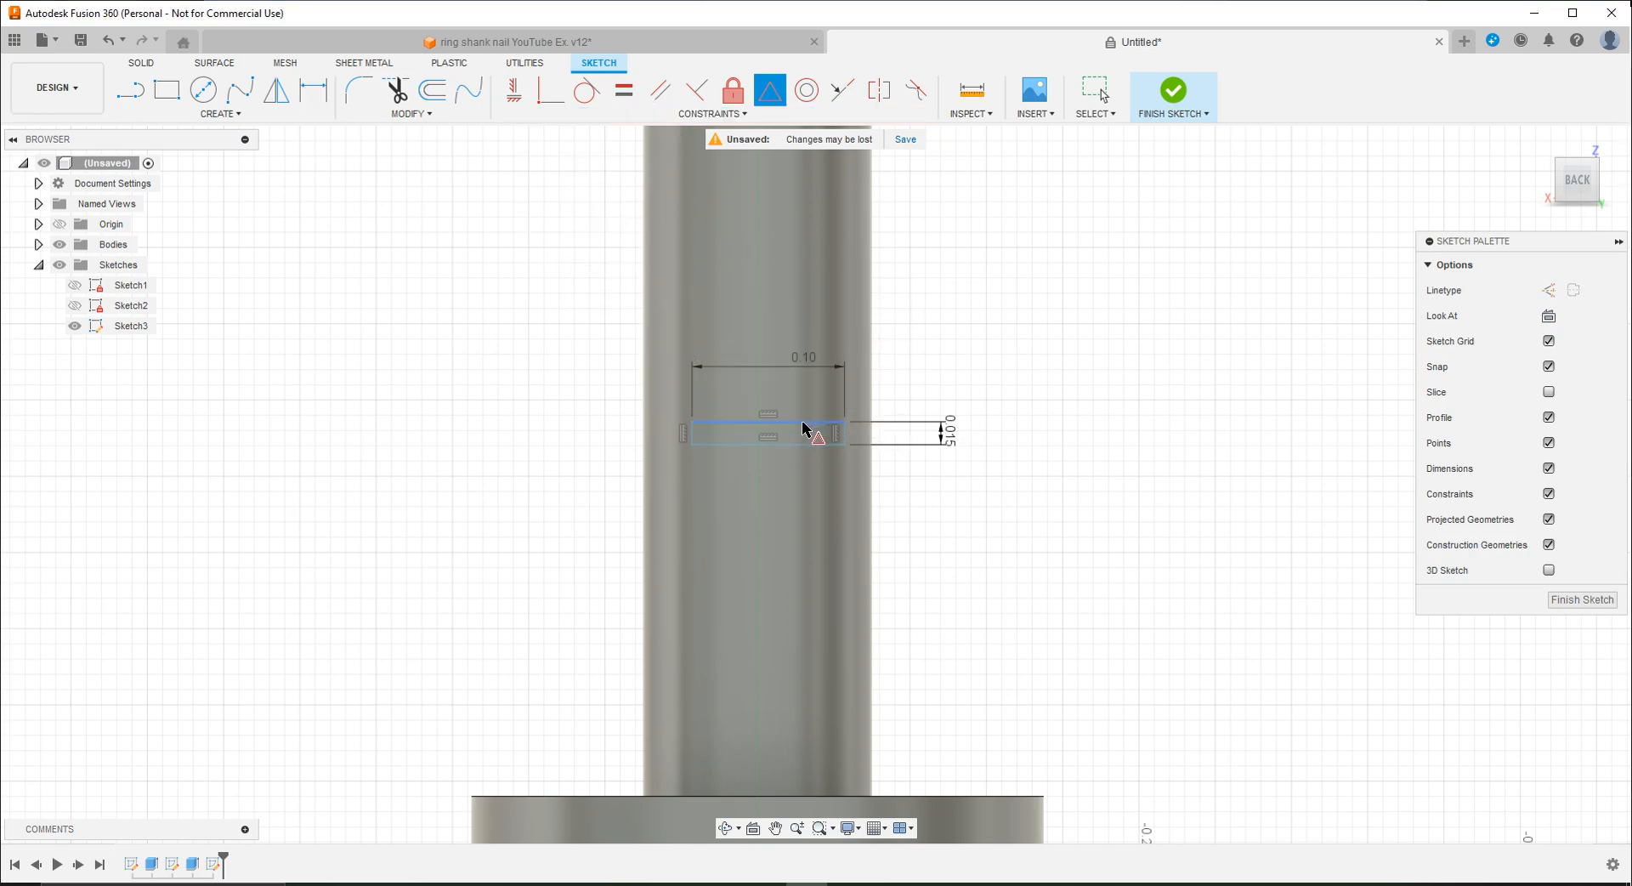
pyautogui.click(797, 425)
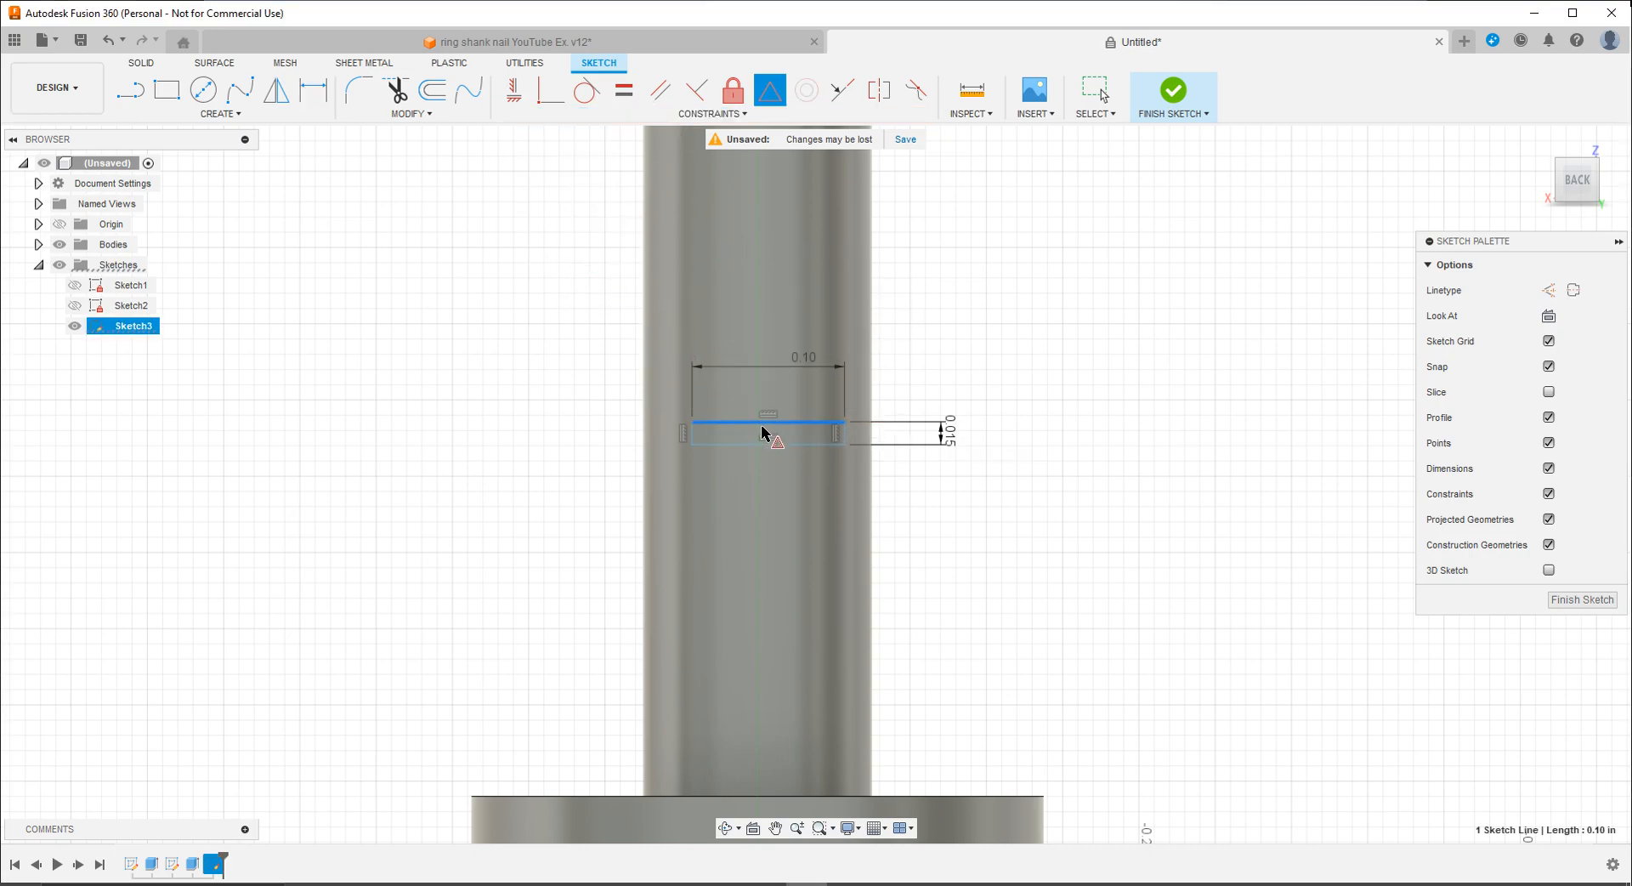
pyautogui.press('Escape')
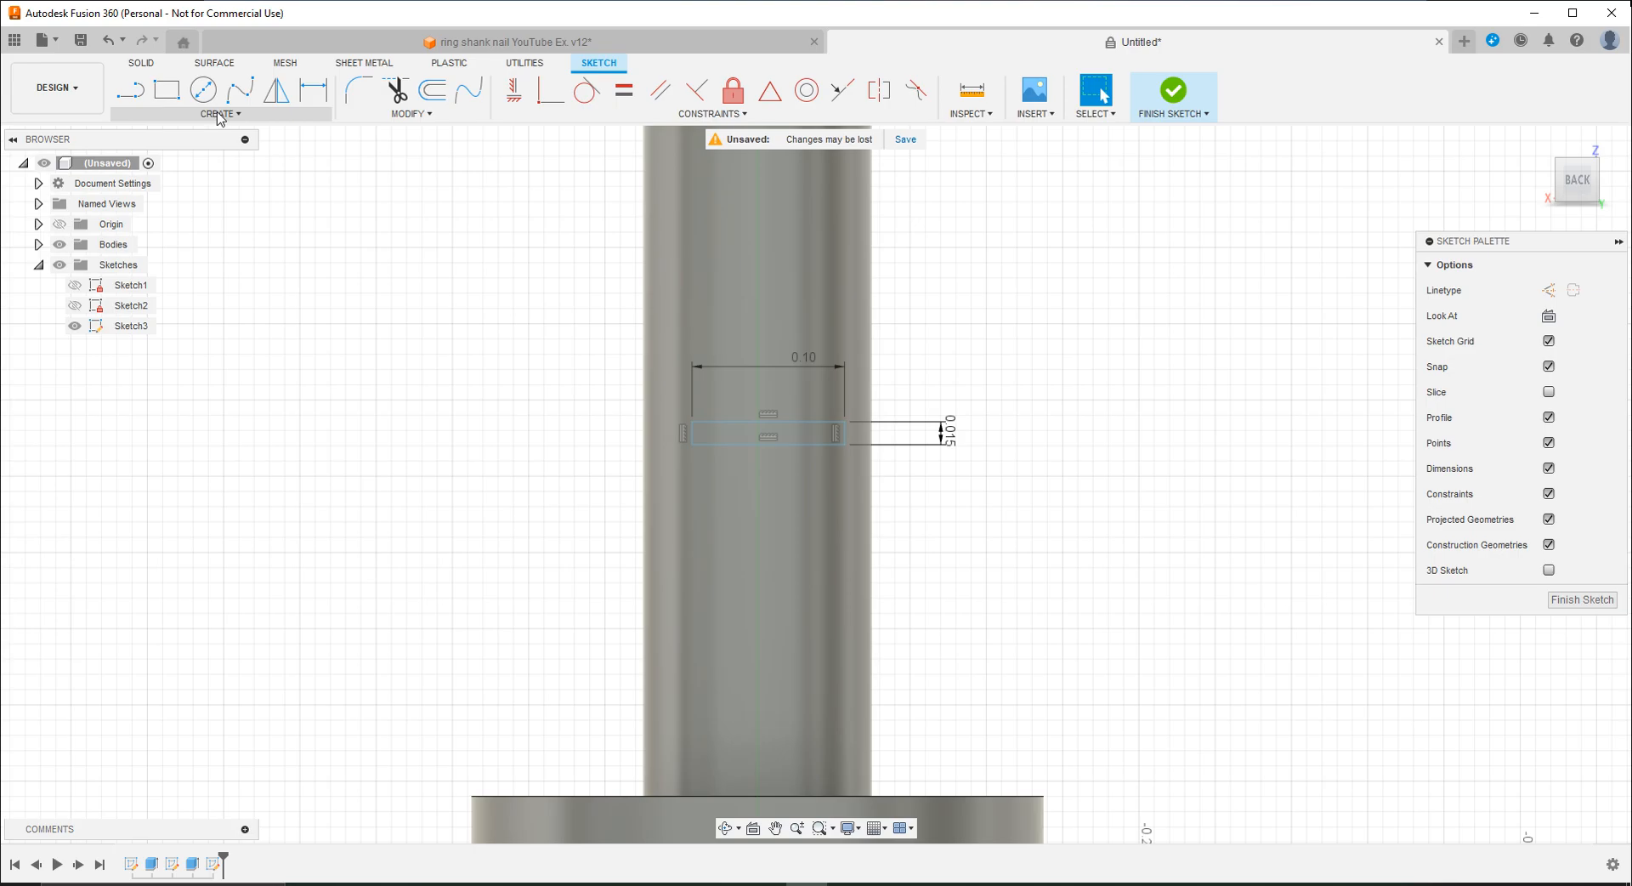
pyautogui.scroll(3, 761, 467)
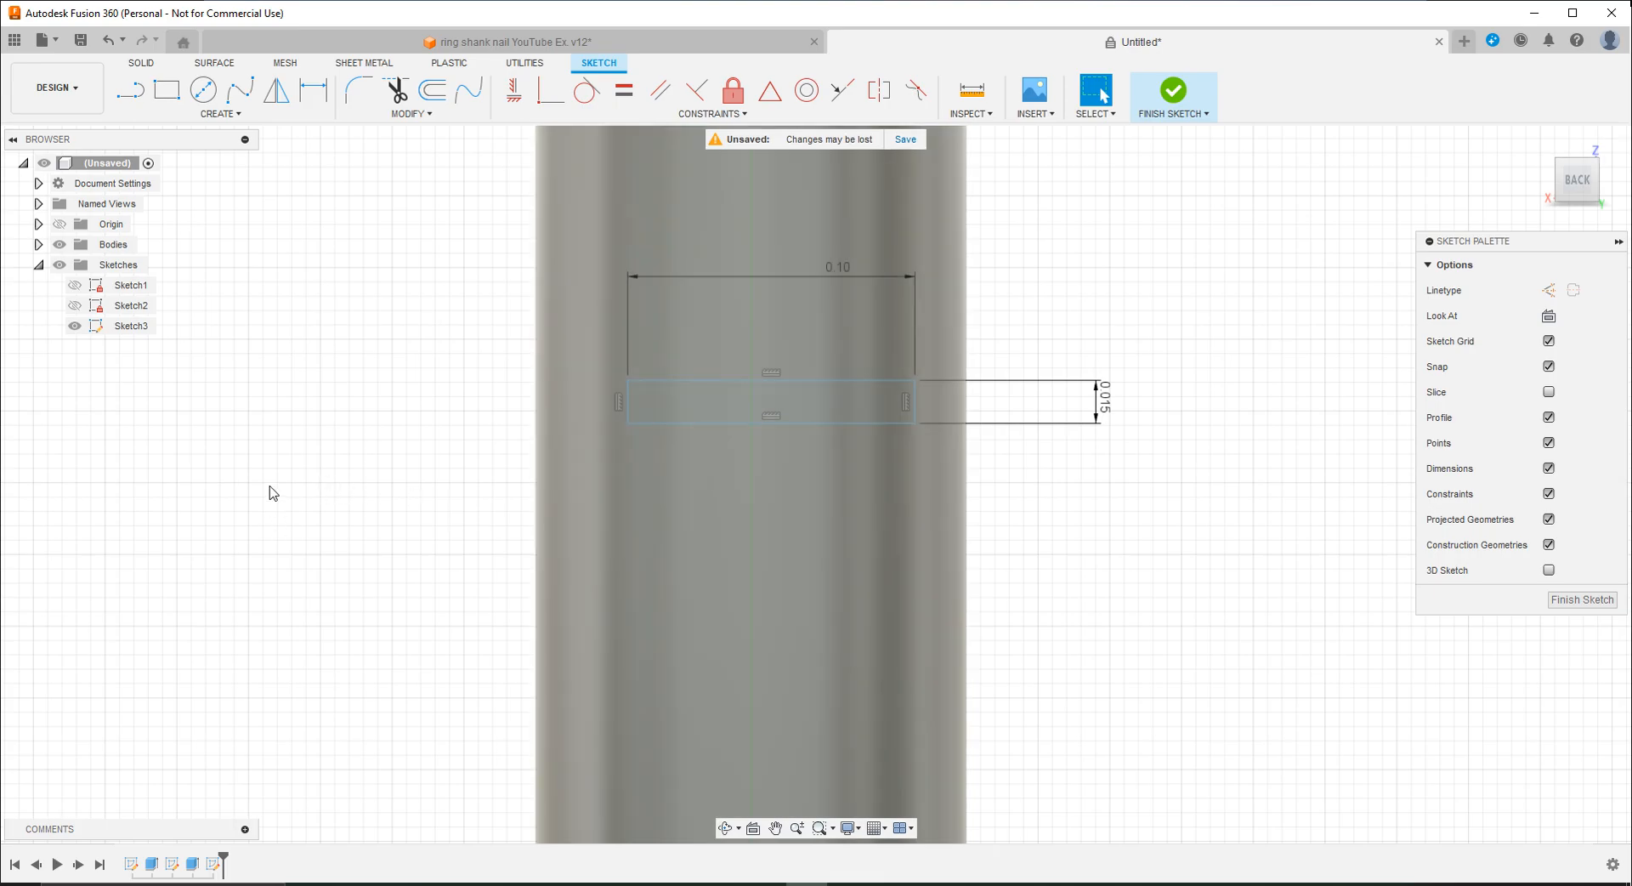
pyautogui.click(314, 89)
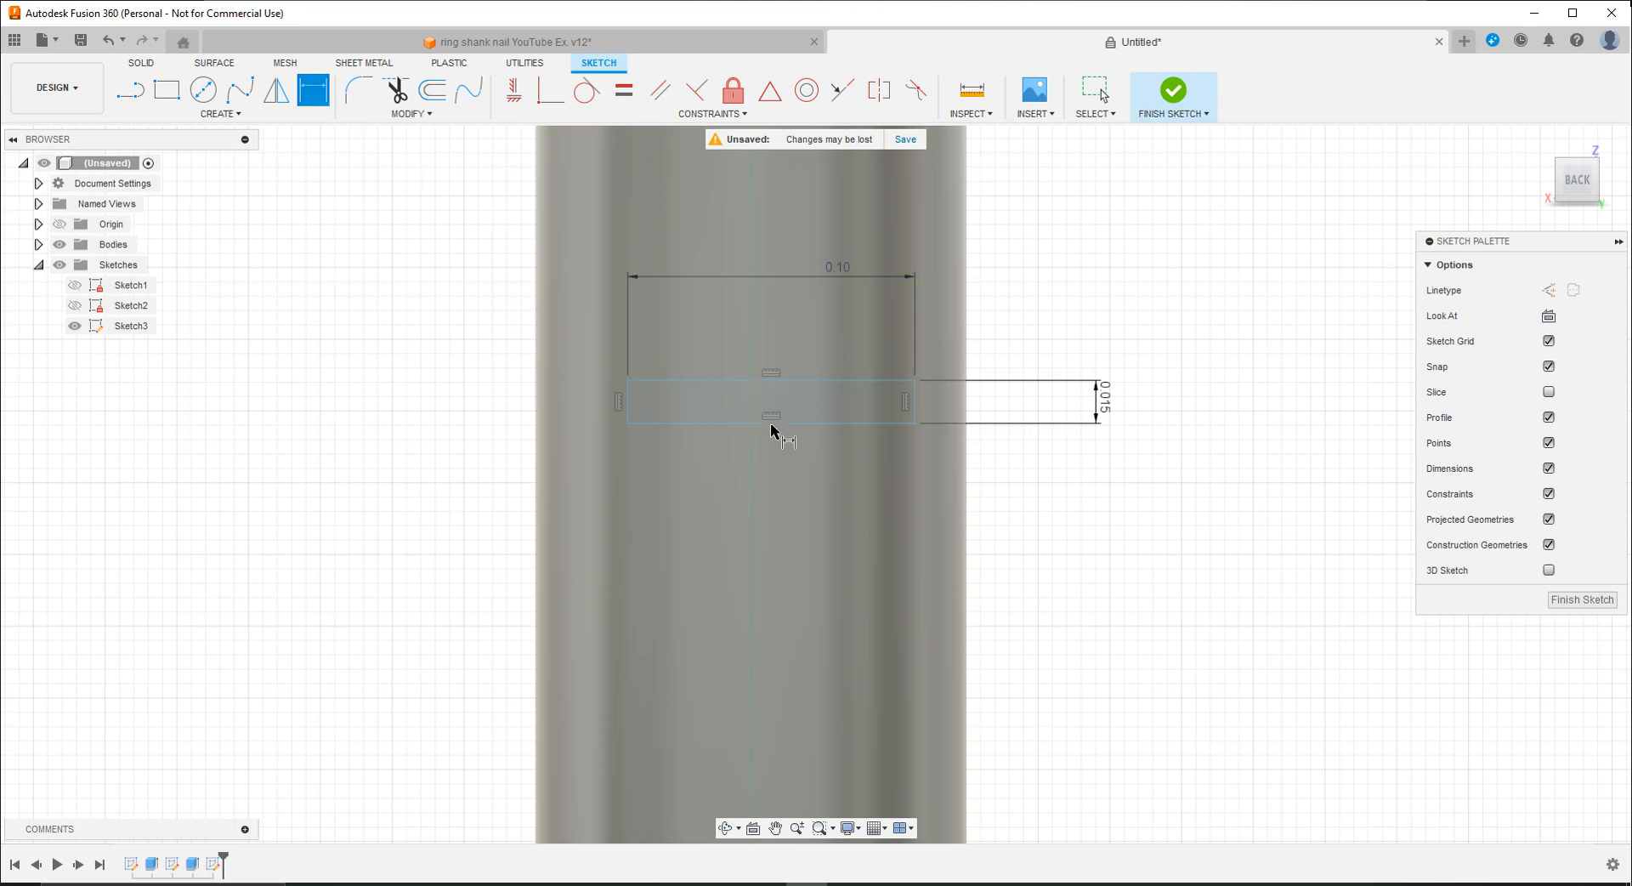
pyautogui.click(628, 382)
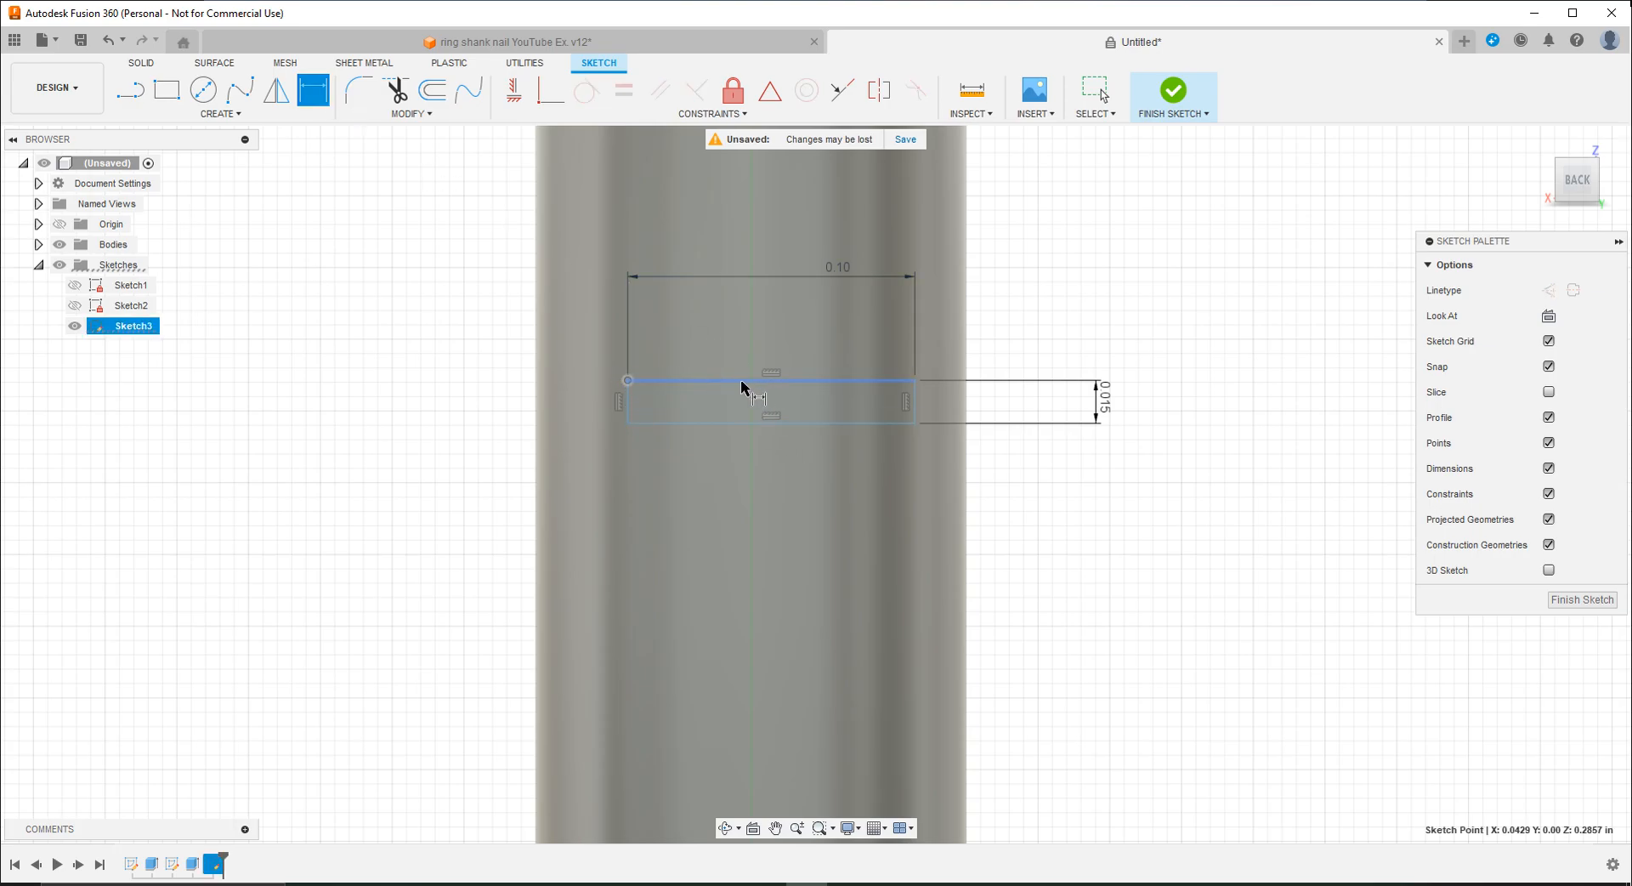
pyautogui.press('Escape')
# Step: Dimension the horizontal distance from the rectangle's lower corner to the sketch origin and set it to 0.05 in
pyautogui.scroll(-6, 671, 579)
pyautogui.scroll(3, 639, 706)
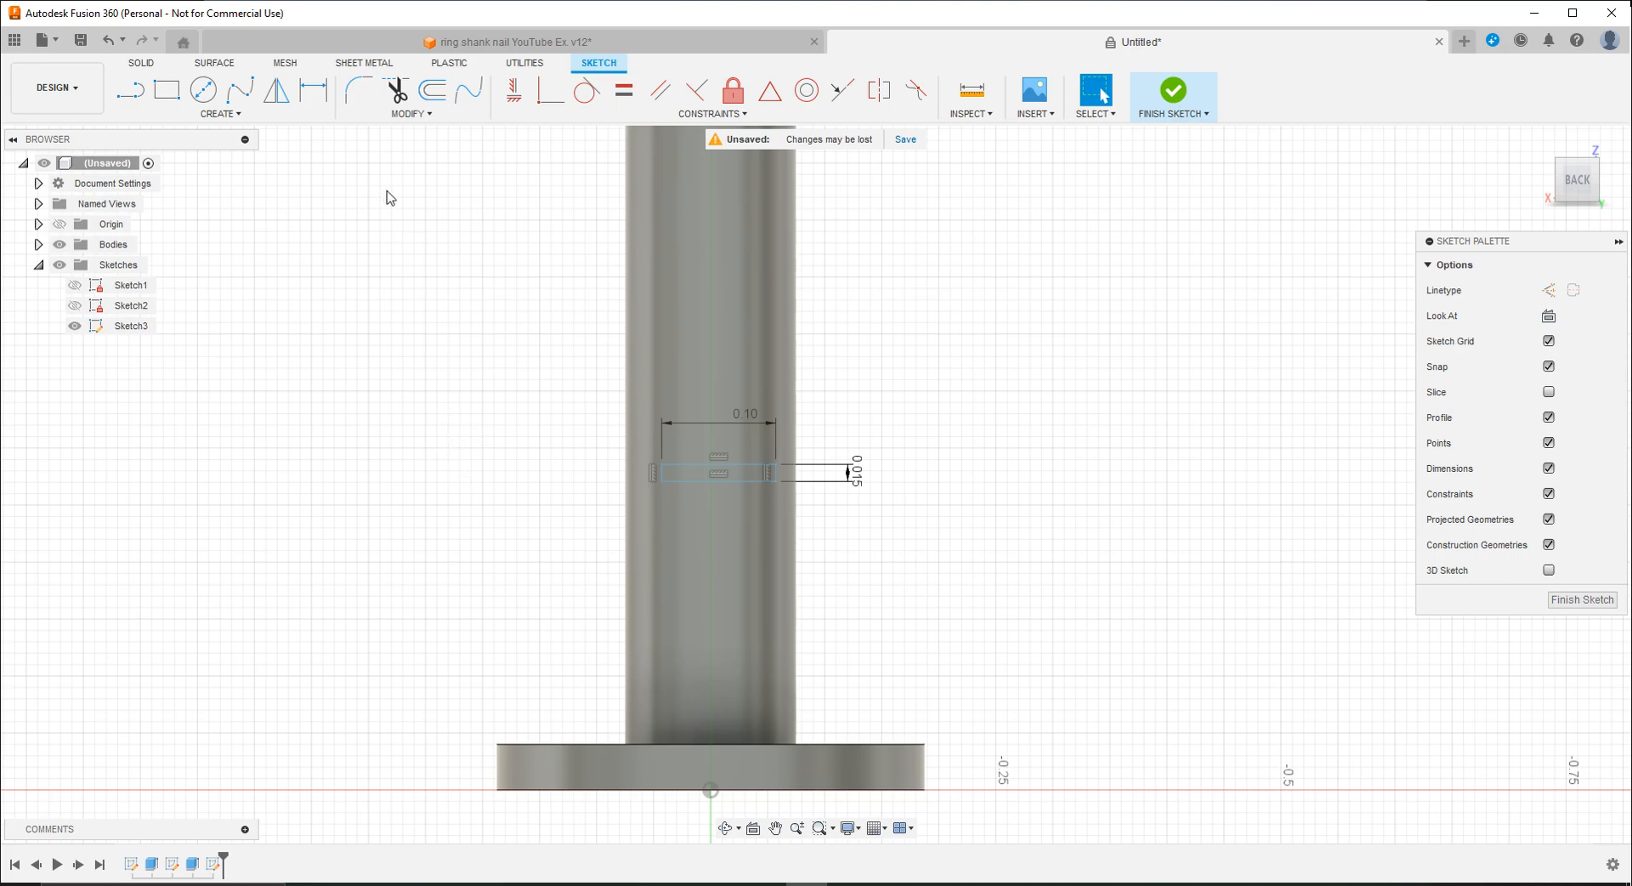
pyautogui.click(317, 93)
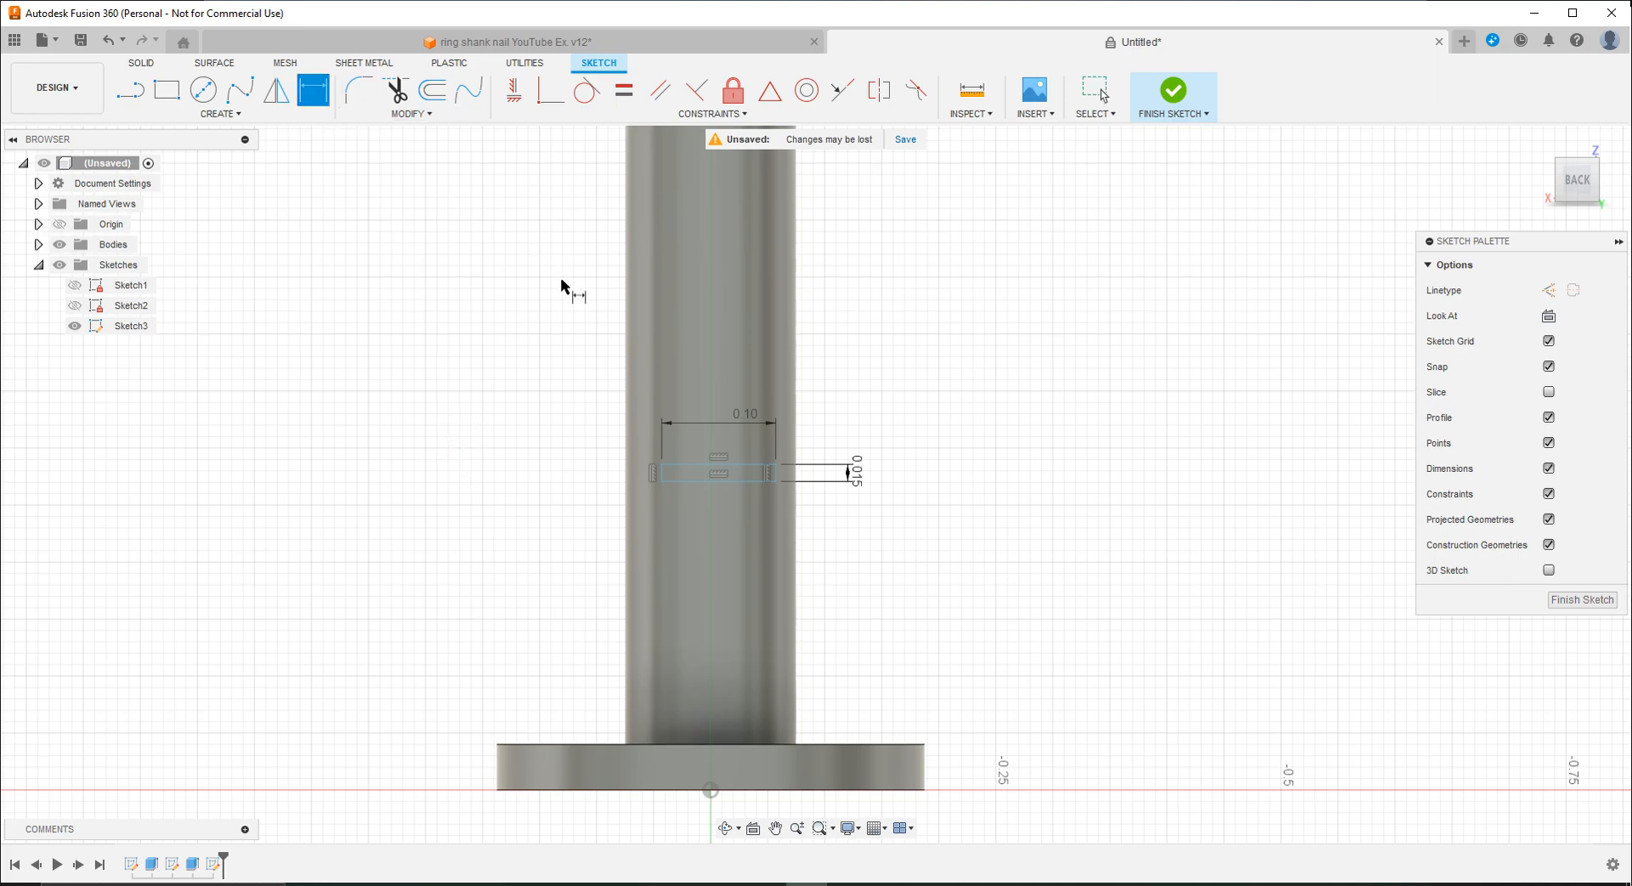
pyautogui.click(662, 481)
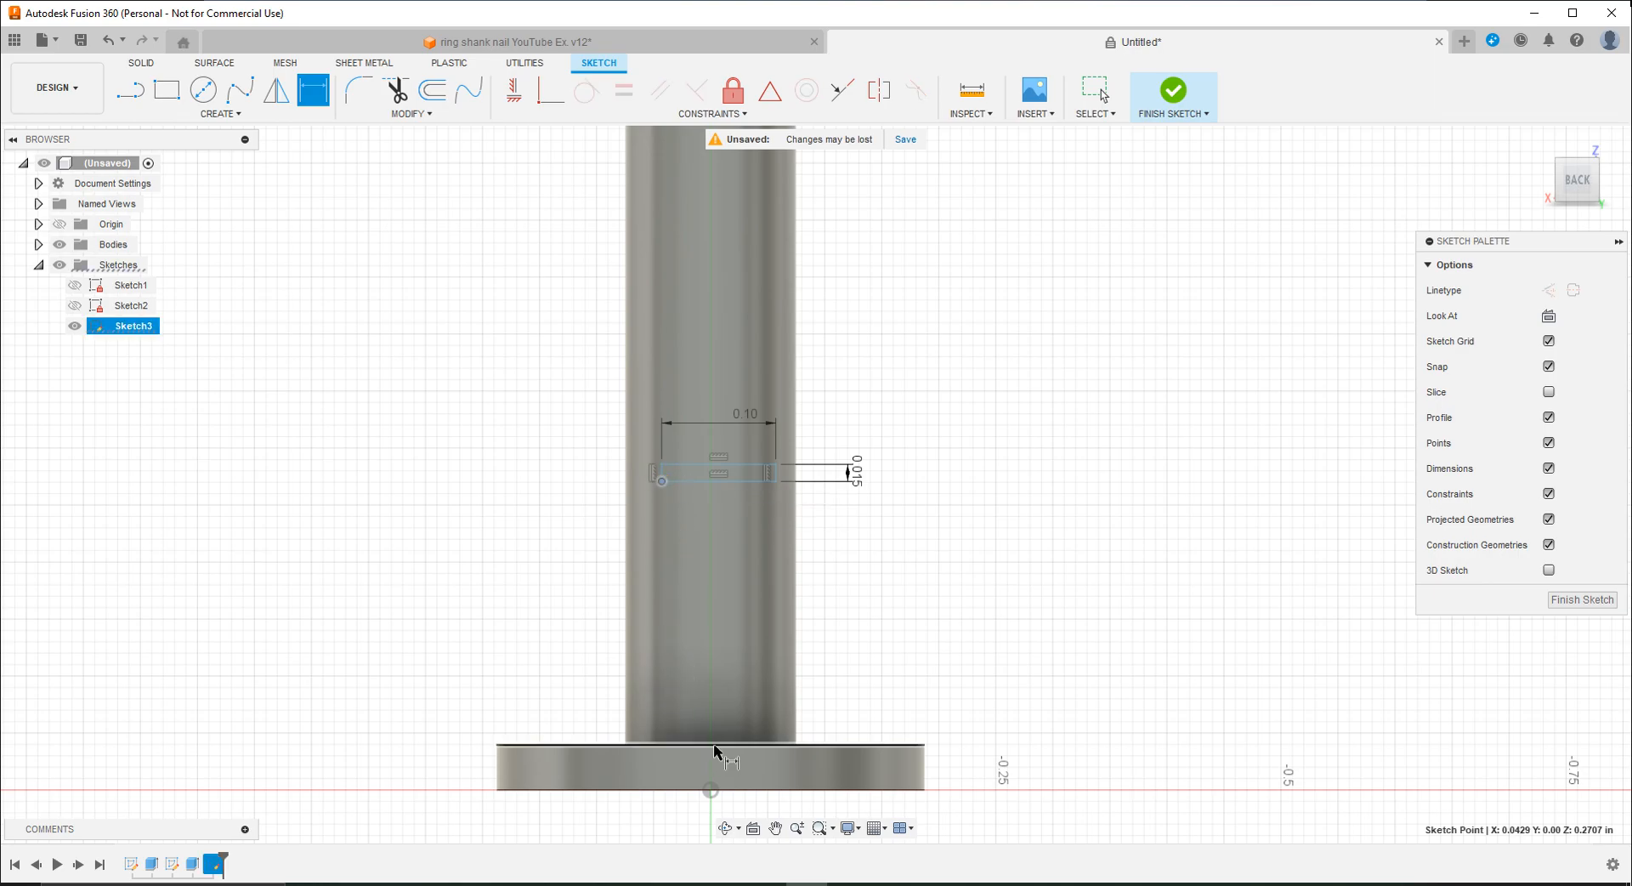
pyautogui.scroll(5, 710, 742)
pyautogui.keyDown('shift'); pyautogui.moveTo(711, 743); pyautogui.dragTo(713, 736, button='middle'); pyautogui.keyUp('shift')
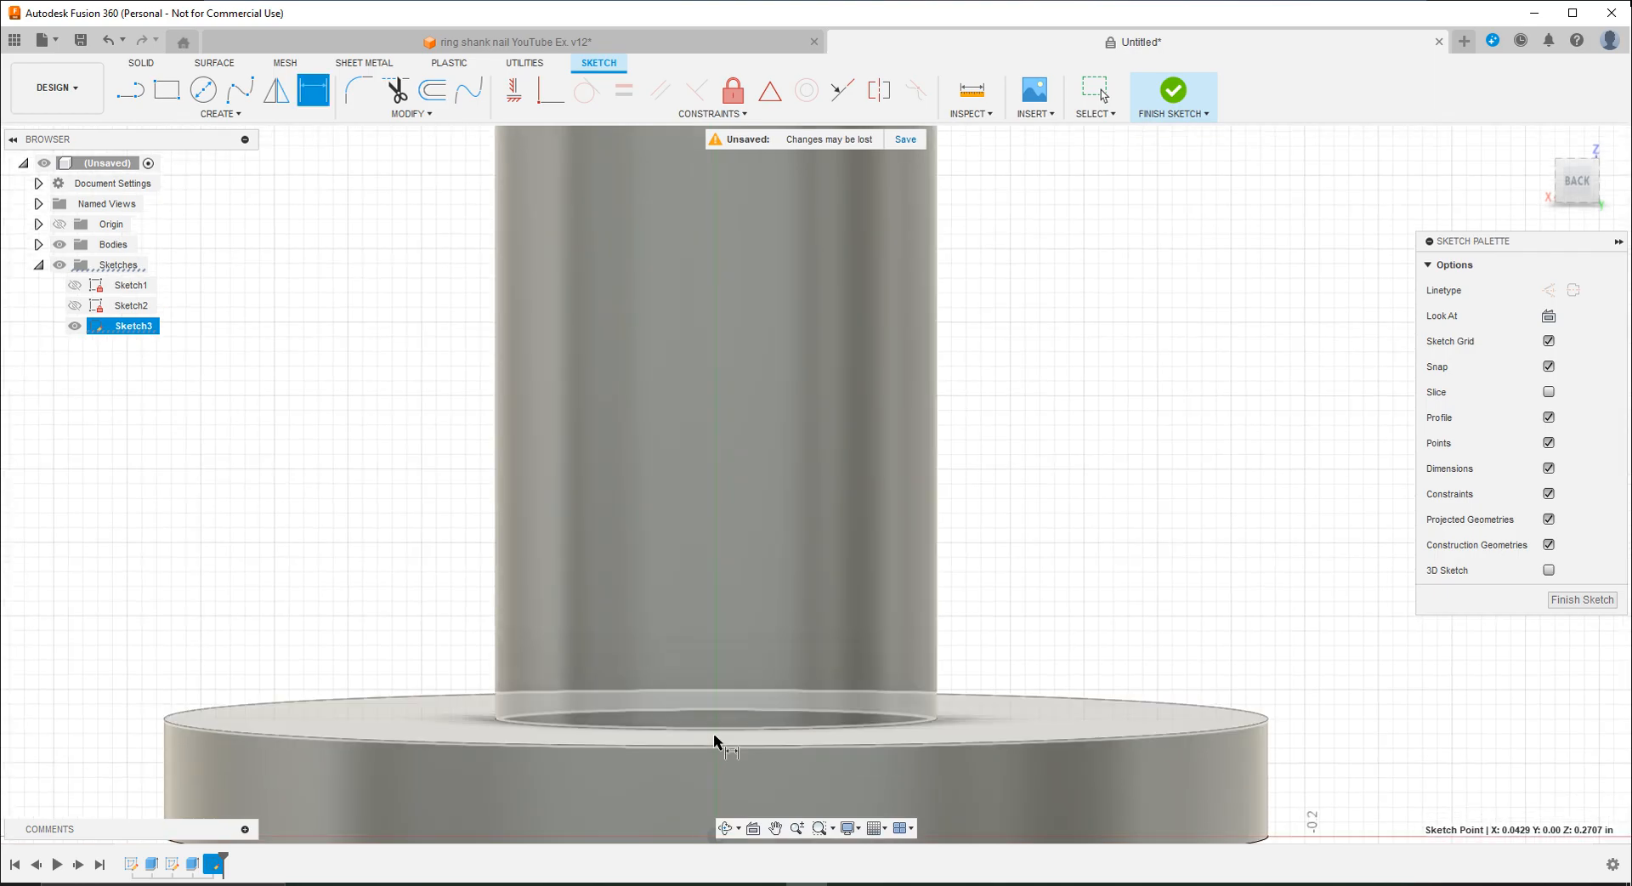
pyautogui.scroll(-5, 718, 773)
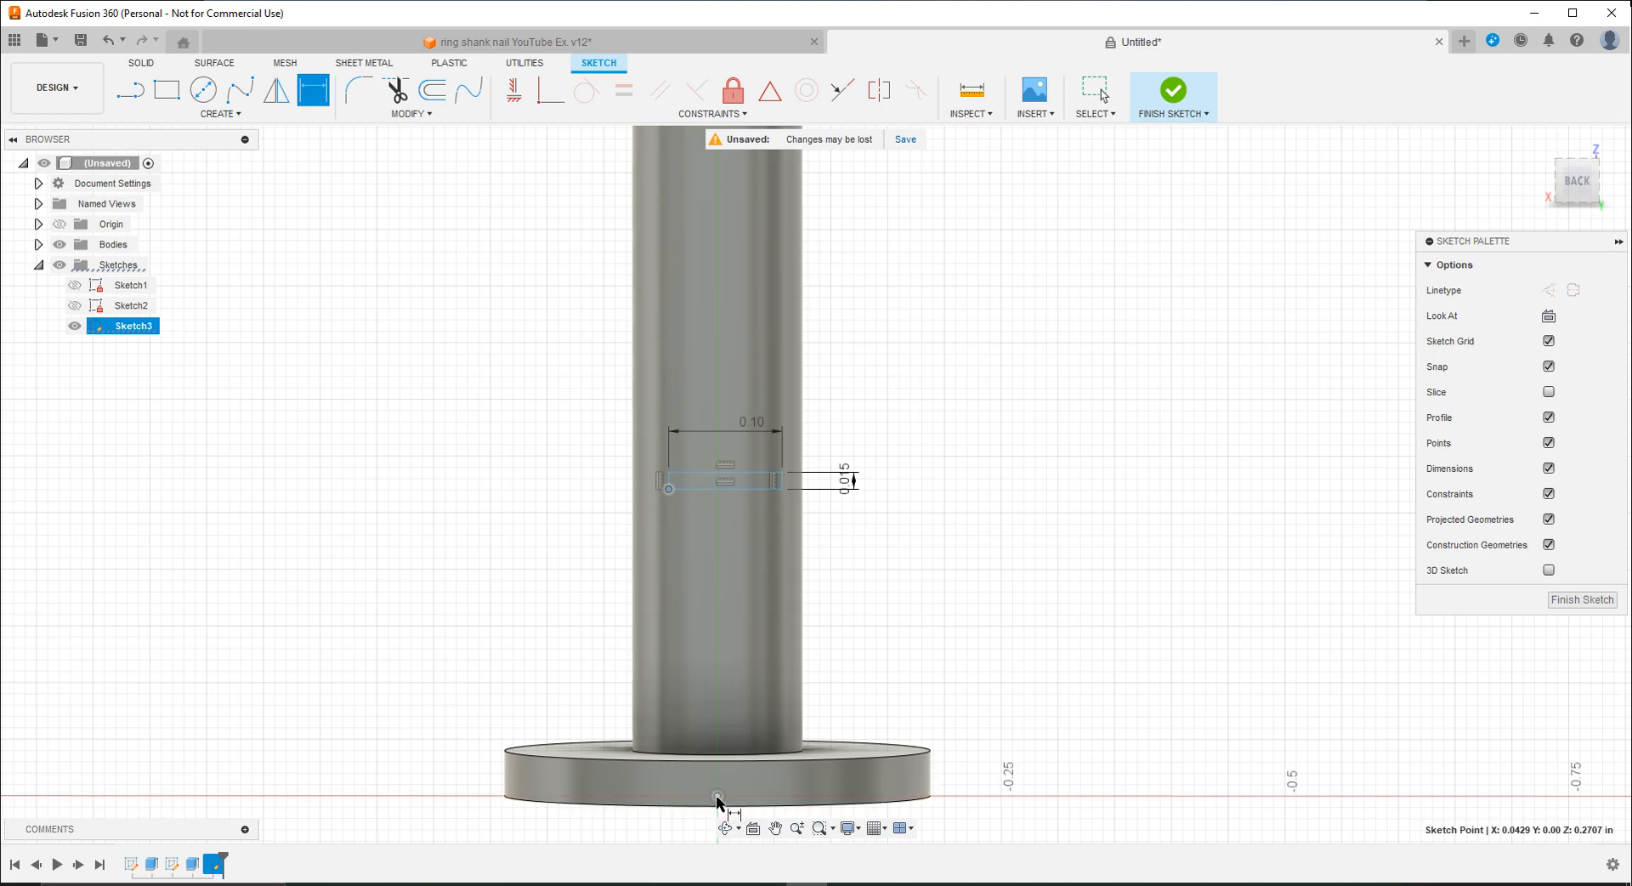
pyautogui.click(717, 795)
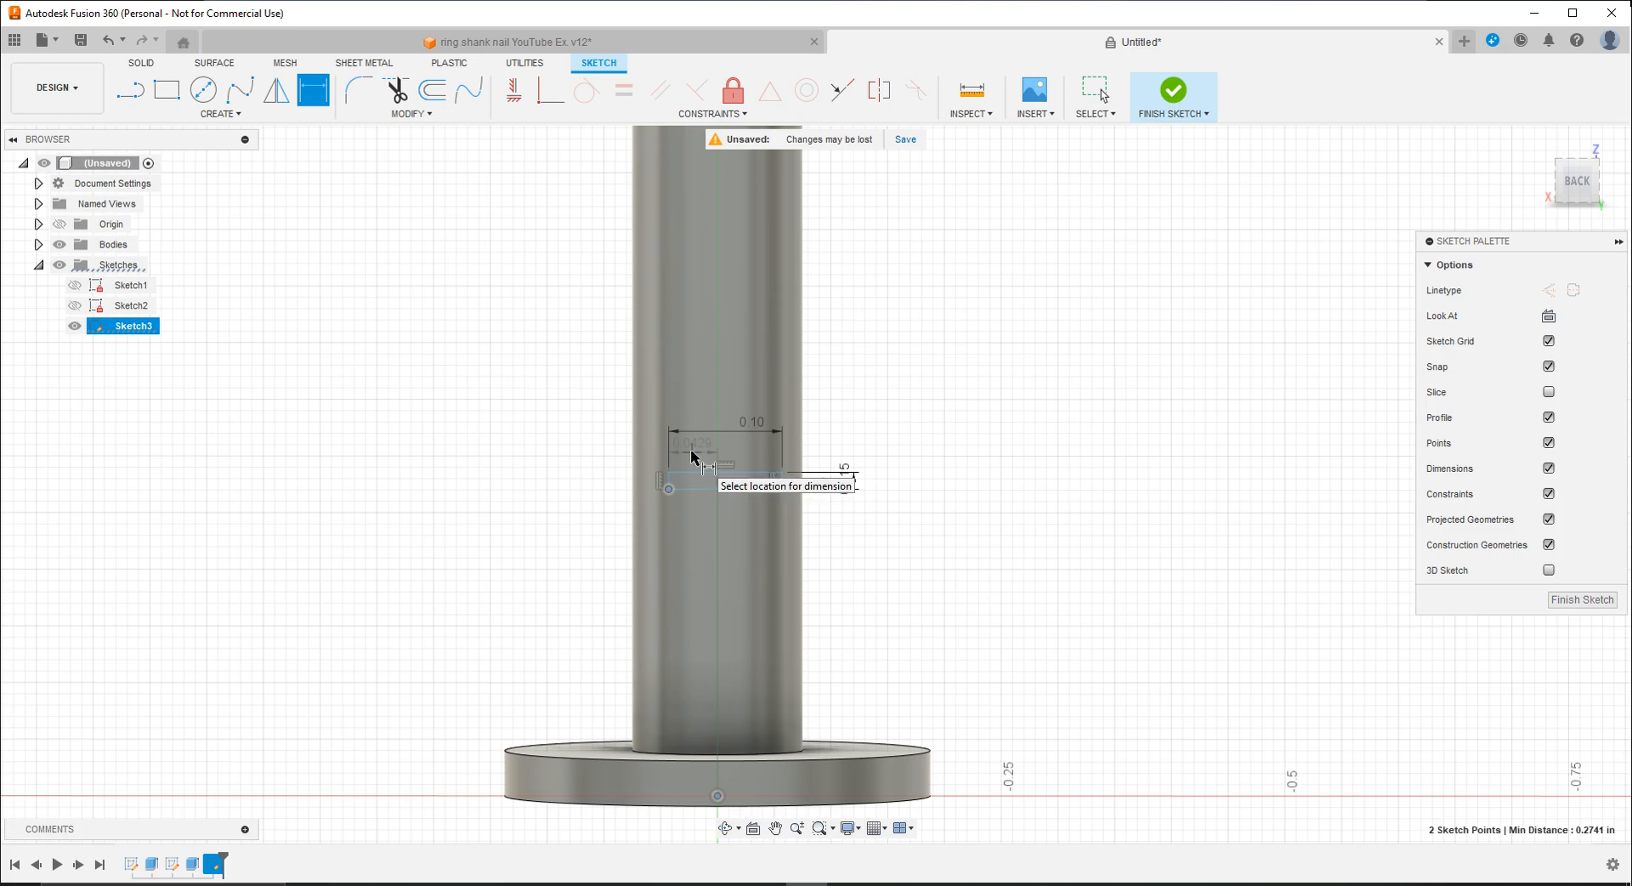
pyautogui.click(693, 456)
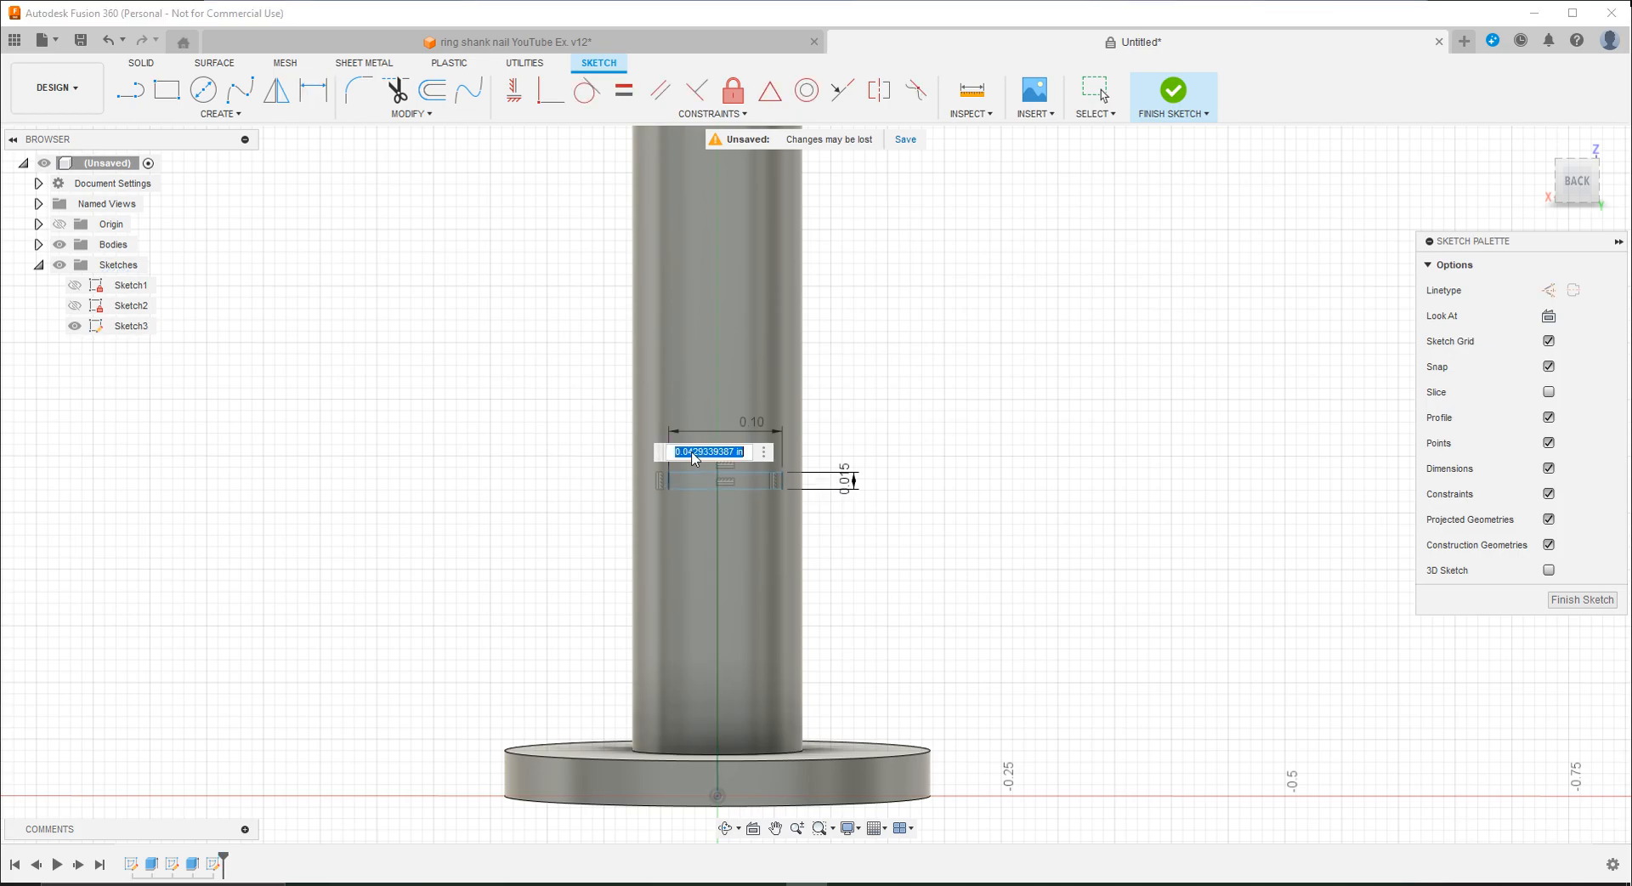
pyautogui.write('.05')
pyautogui.press('Return')
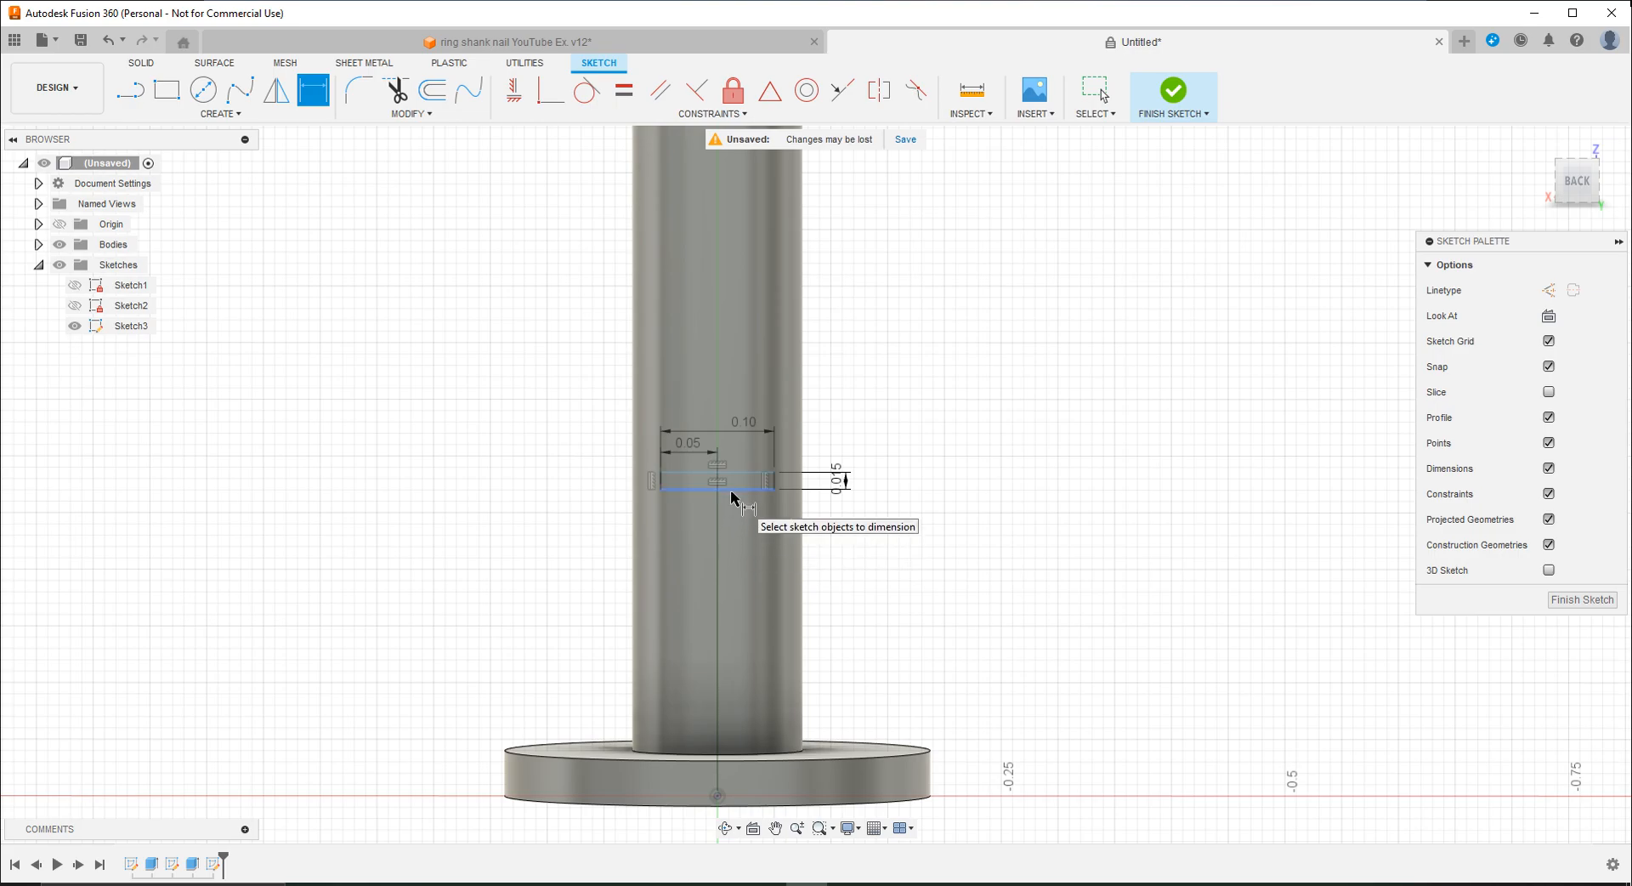
# Step: Switch to the finished nail design to read how high the lowest slot sits above the head, and return to the new design
pyautogui.click(603, 42)
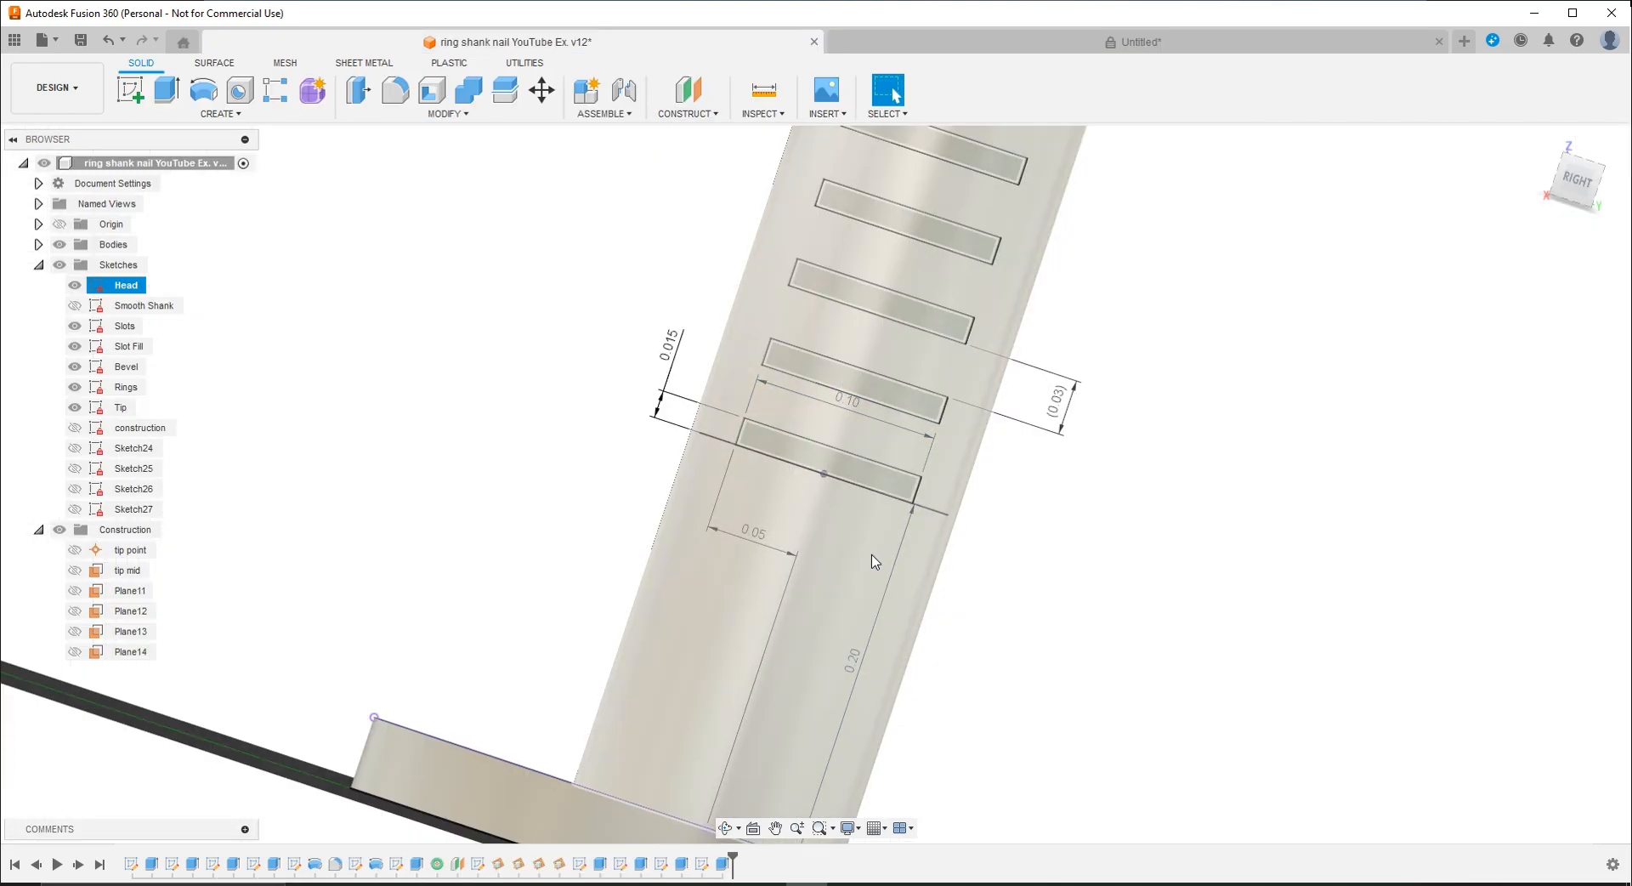
pyautogui.click(1012, 43)
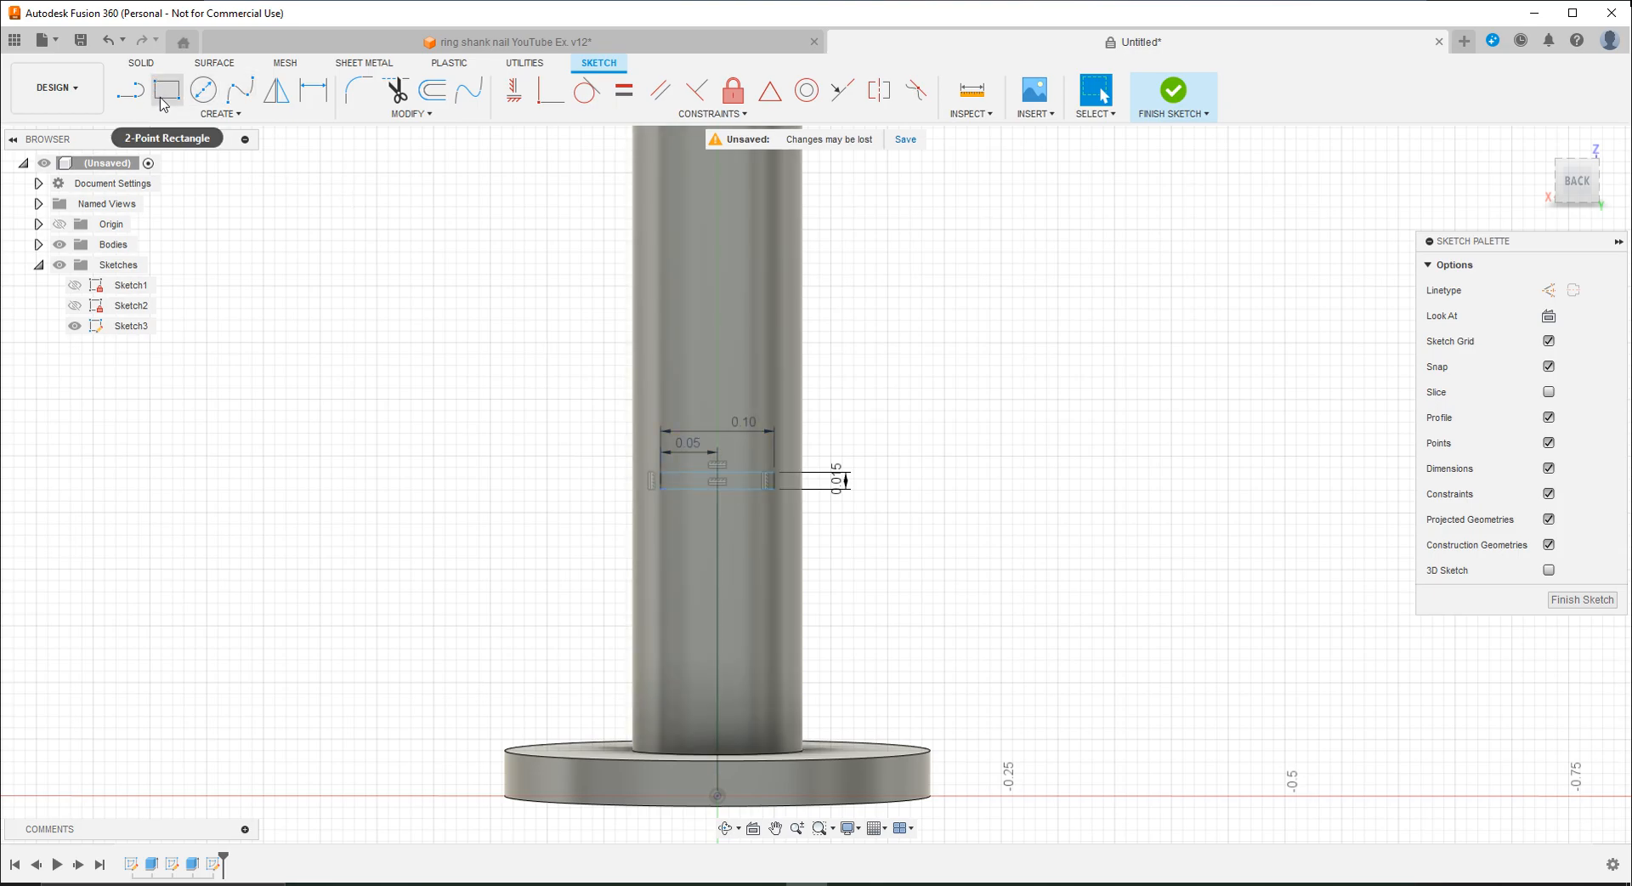
pyautogui.click(318, 95)
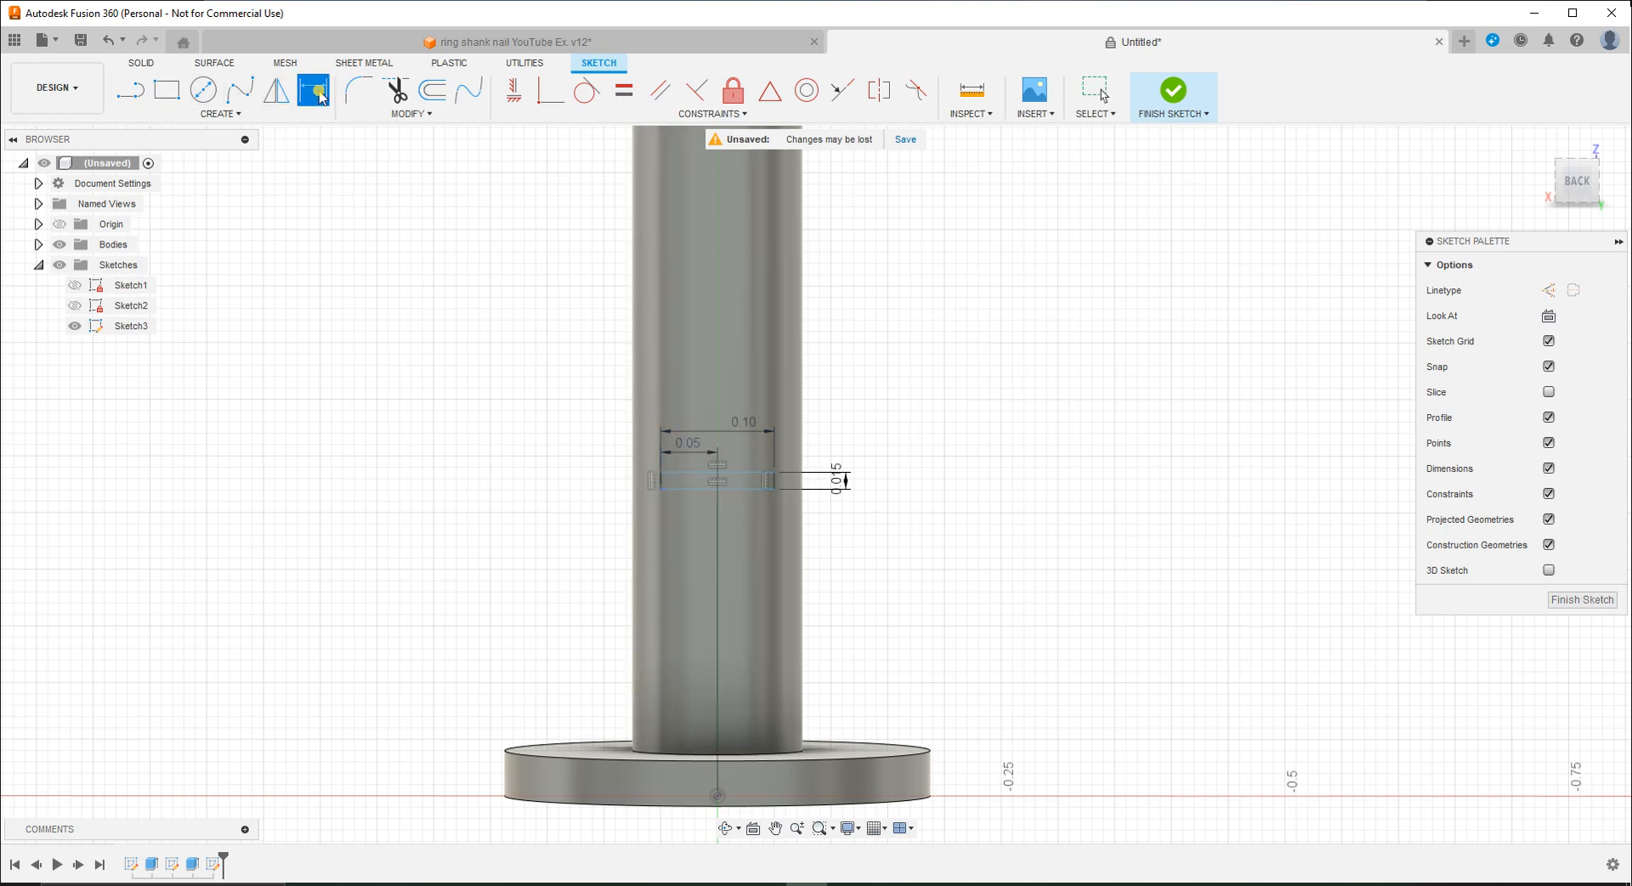
pyautogui.click(744, 490)
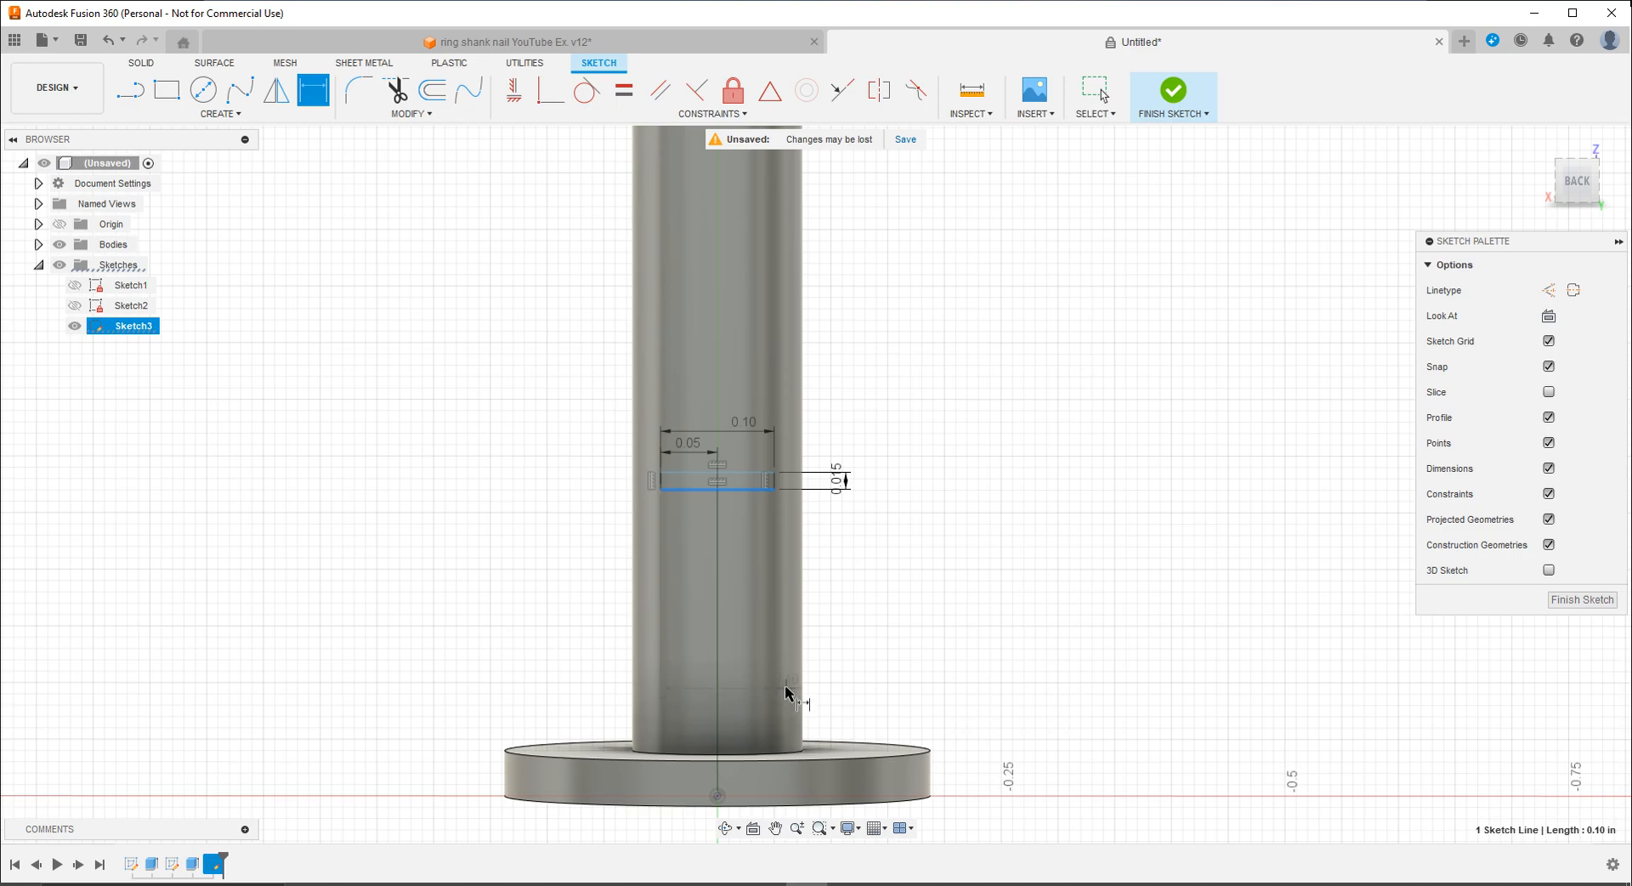
pyautogui.click(548, 49)
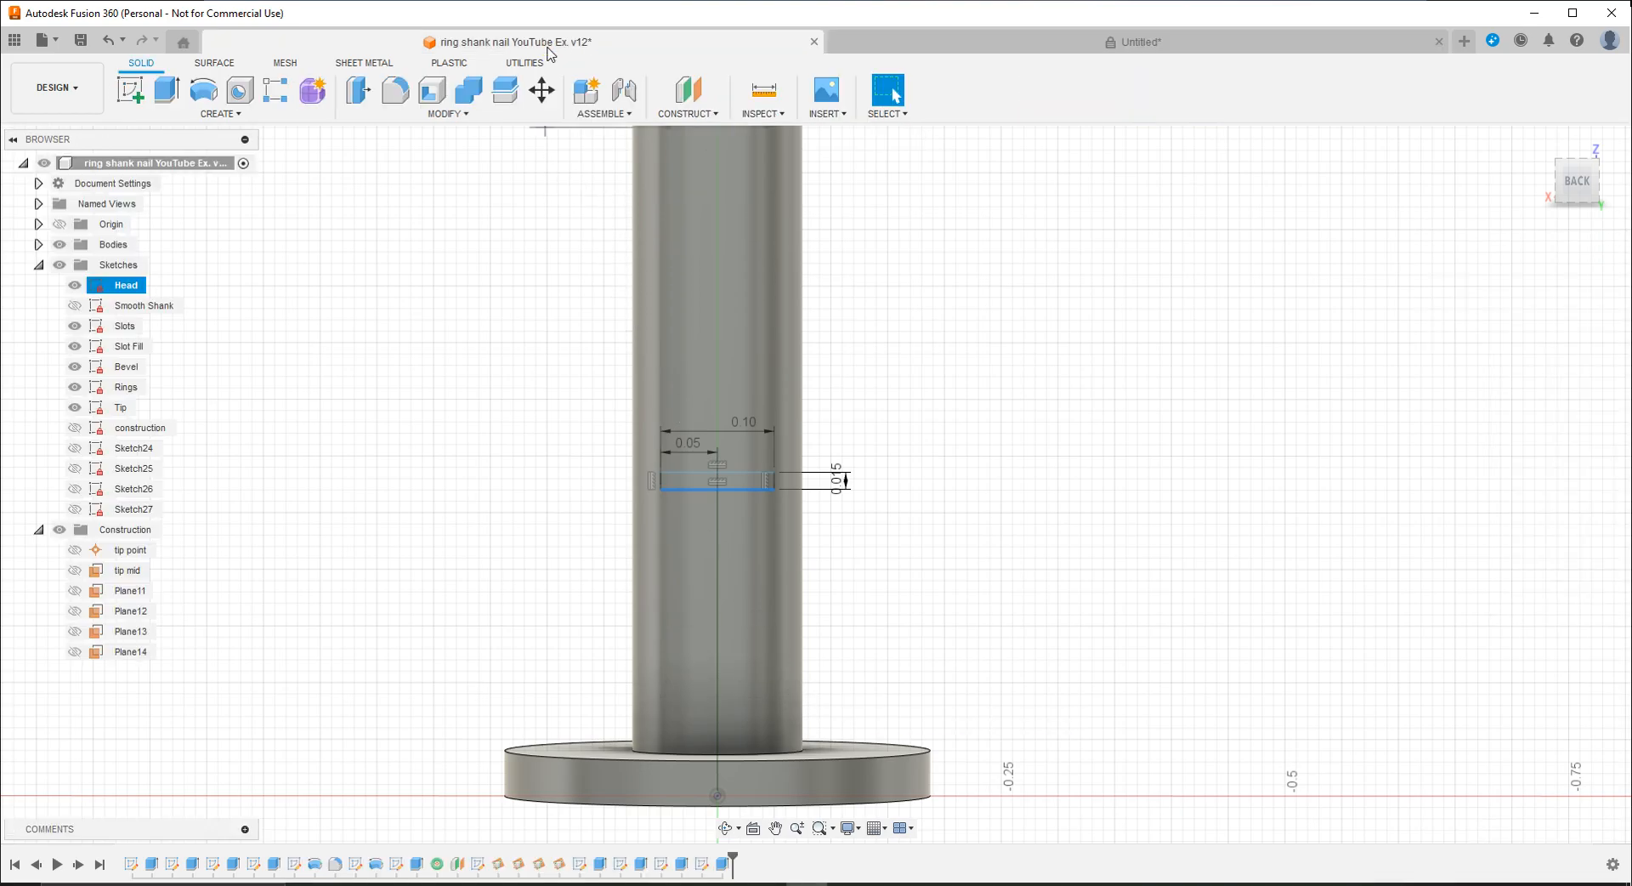
pyautogui.keyDown('shift'); pyautogui.moveTo(838, 653); pyautogui.dragTo(894, 96, button='middle'); pyautogui.keyUp('shift')
pyautogui.moveTo(797, 718)
pyautogui.keyDown('shift'); pyautogui.mouseDown(button='middle')
pyautogui.moveTo(864, 809)
pyautogui.moveTo(845, 824)
pyautogui.moveTo(730, 832)
pyautogui.moveTo(666, 813)
pyautogui.moveTo(837, 721)
pyautogui.moveTo(820, 331)
pyautogui.mouseUp(button='middle'); pyautogui.keyUp('shift')
pyautogui.click(984, 41)
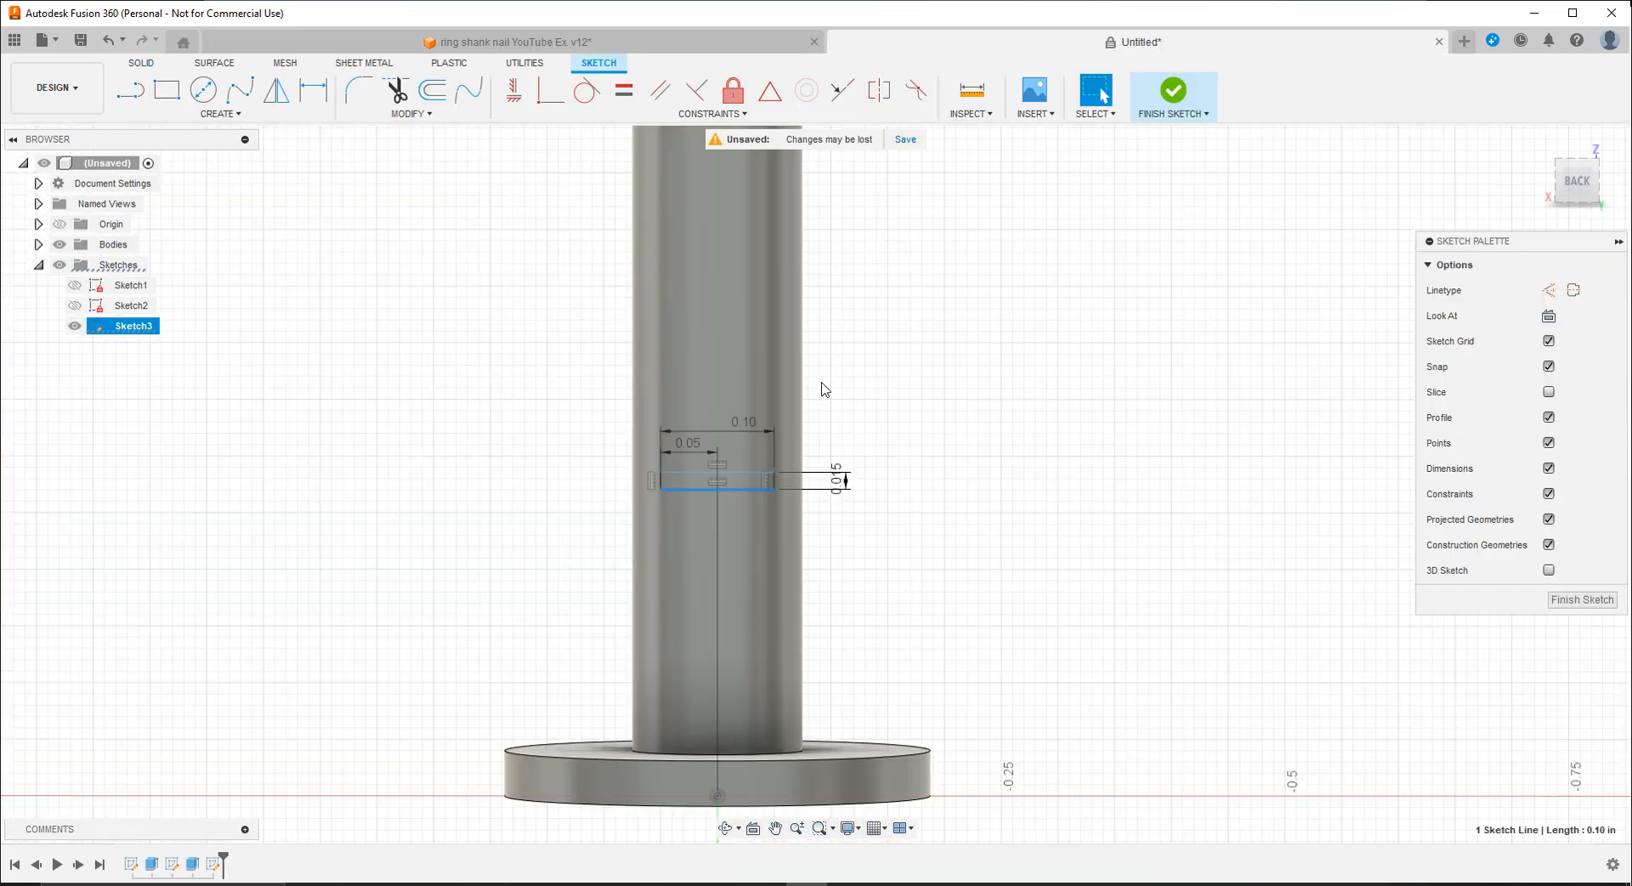
# Step: Dimension the height of the rectangle's lower corner above the head's upper circular edge and set it to 0.2 in
pyautogui.keyDown('shift'); pyautogui.moveTo(795, 644); pyautogui.dragTo(794, 655, button='middle'); pyautogui.keyUp('shift')
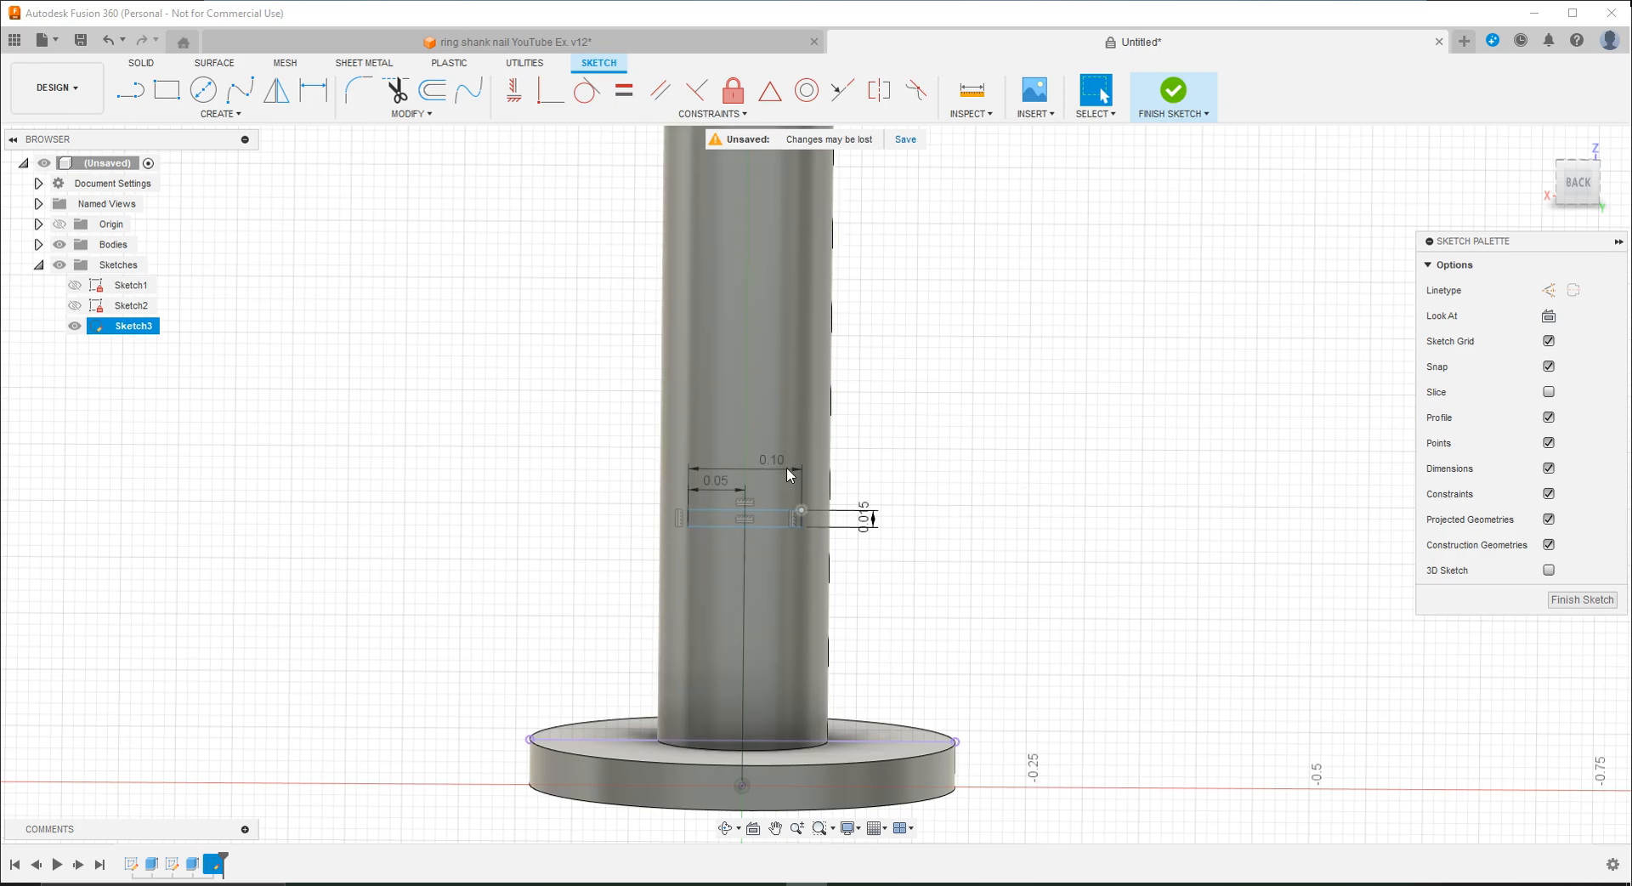
pyautogui.press('d')
pyautogui.click(801, 527)
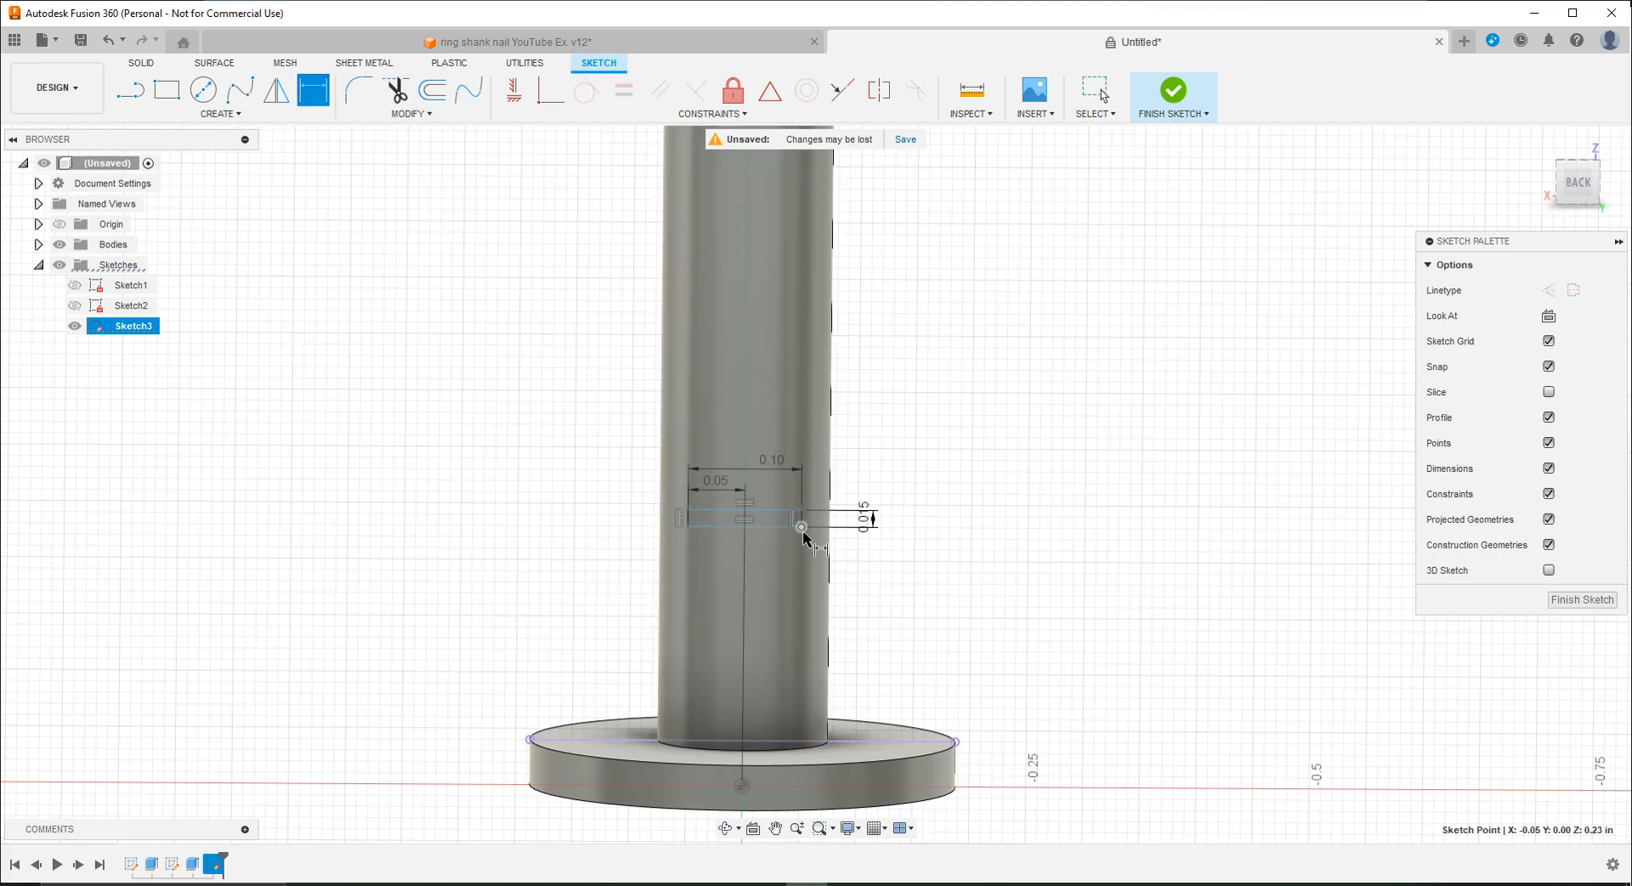
pyautogui.click(806, 763)
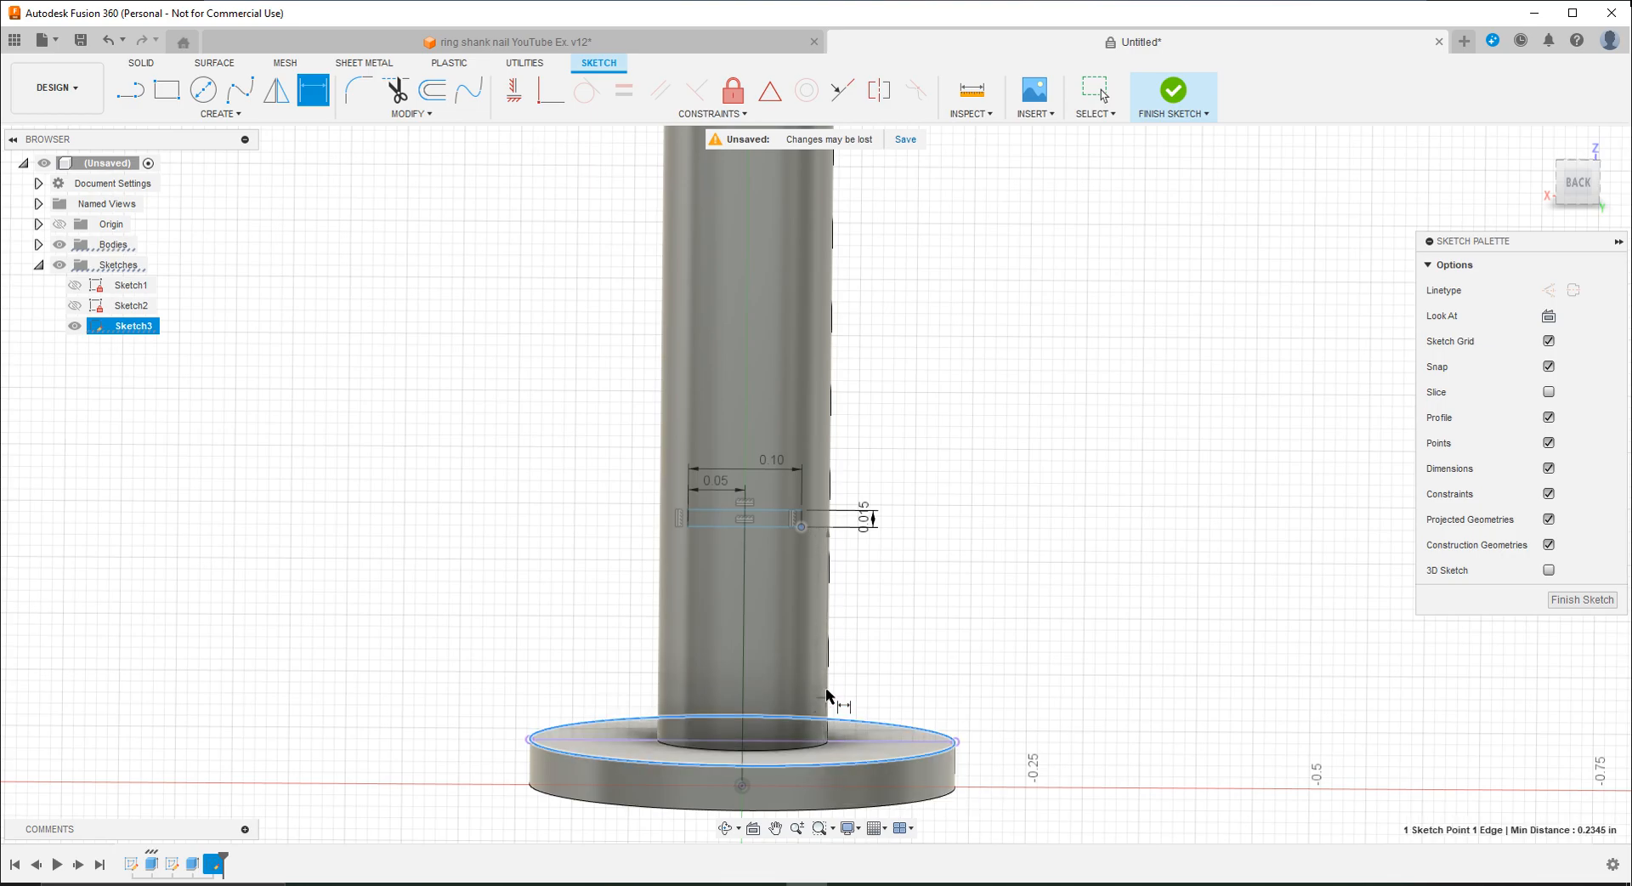
pyautogui.click(918, 649)
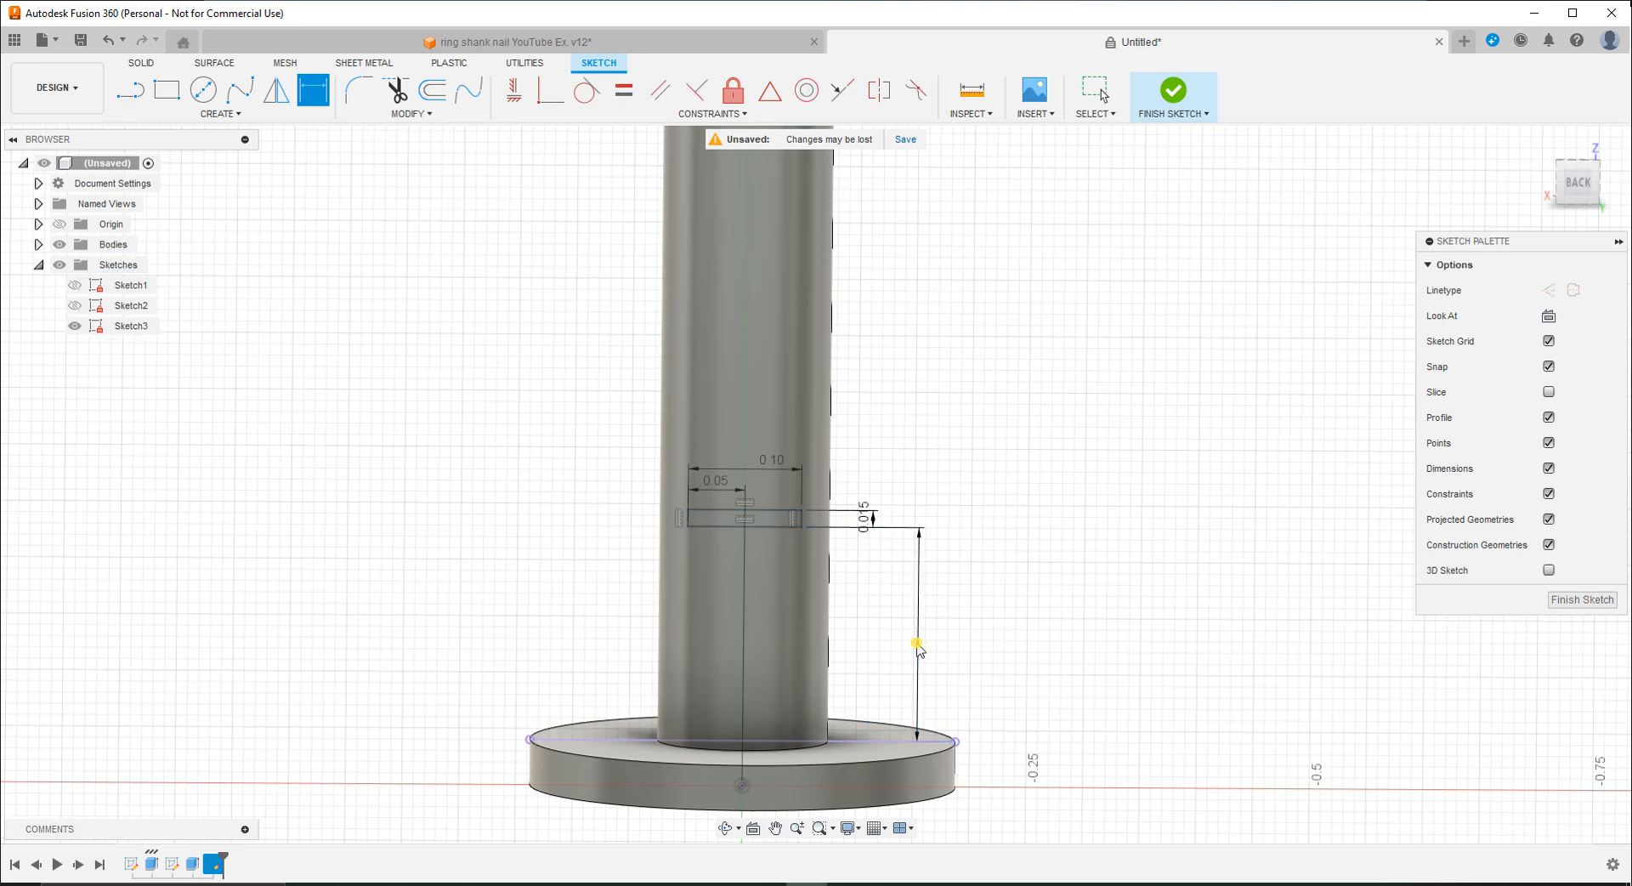
pyautogui.write('.2')
pyautogui.press('Return')
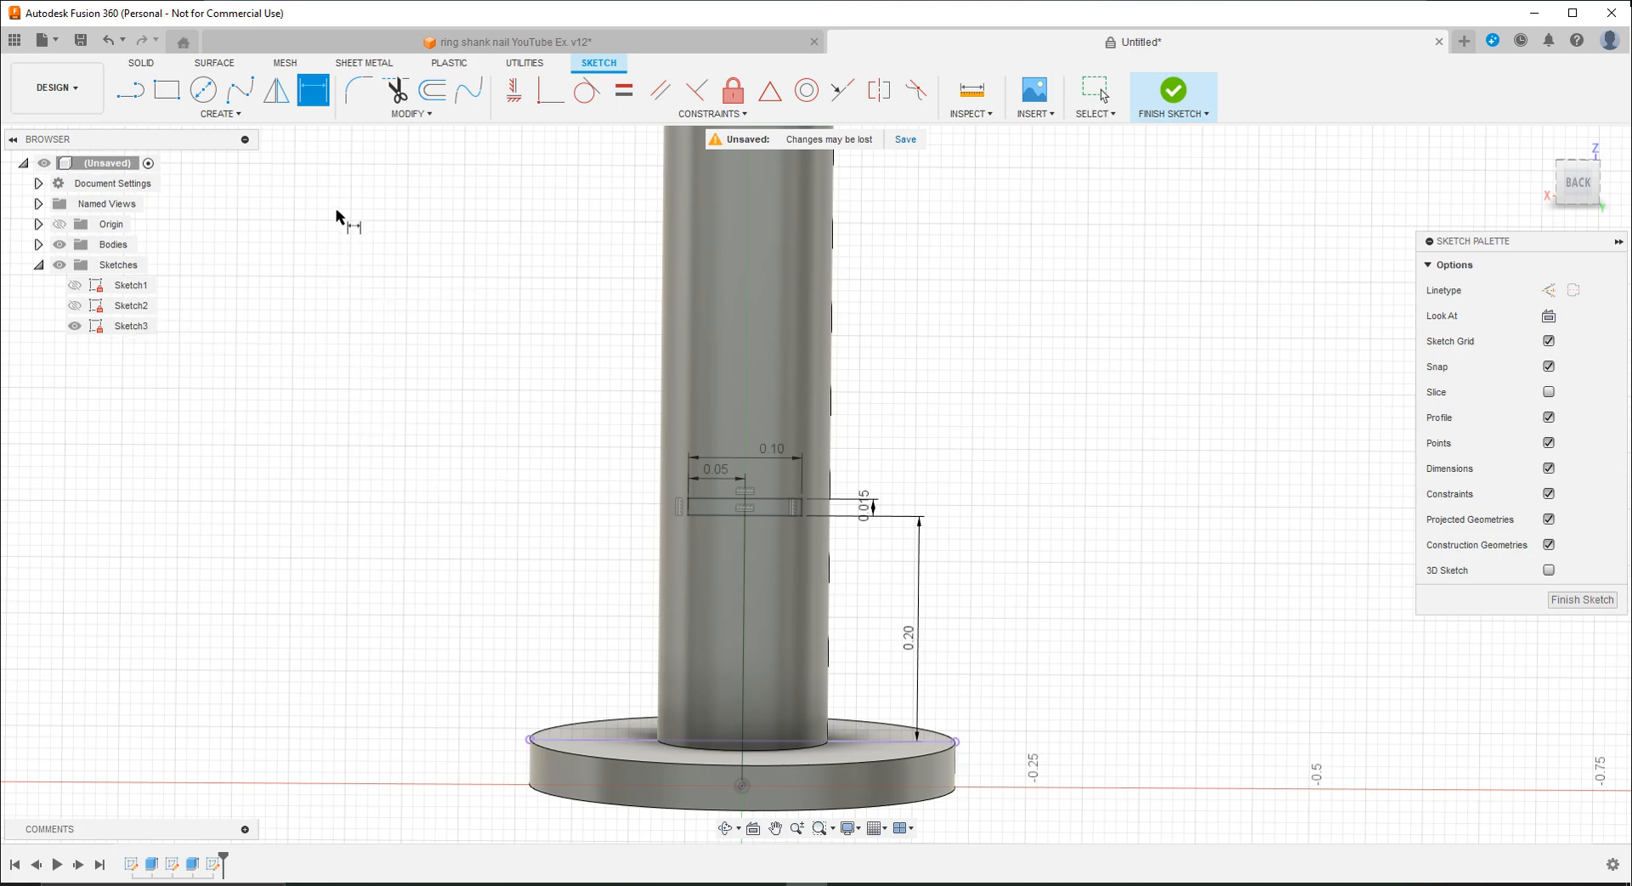
# Step: Start a rectangular sketch pattern of the slot rectangle up the shank, with quantity 1 across and 5 along the shank
pyautogui.click(260, 116)
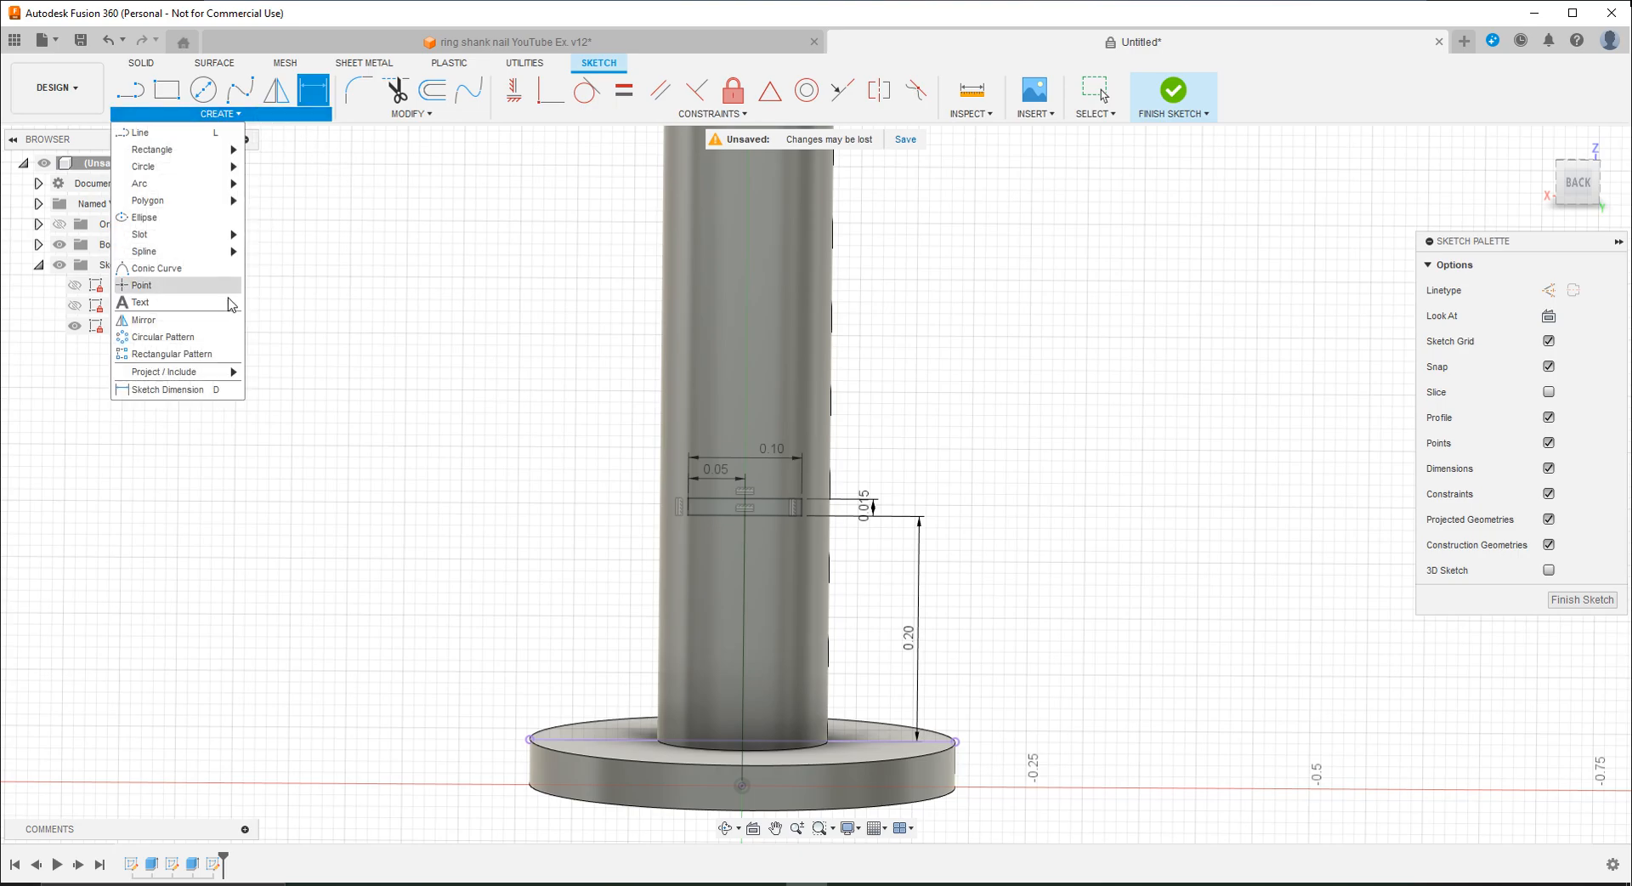
pyautogui.click(209, 354)
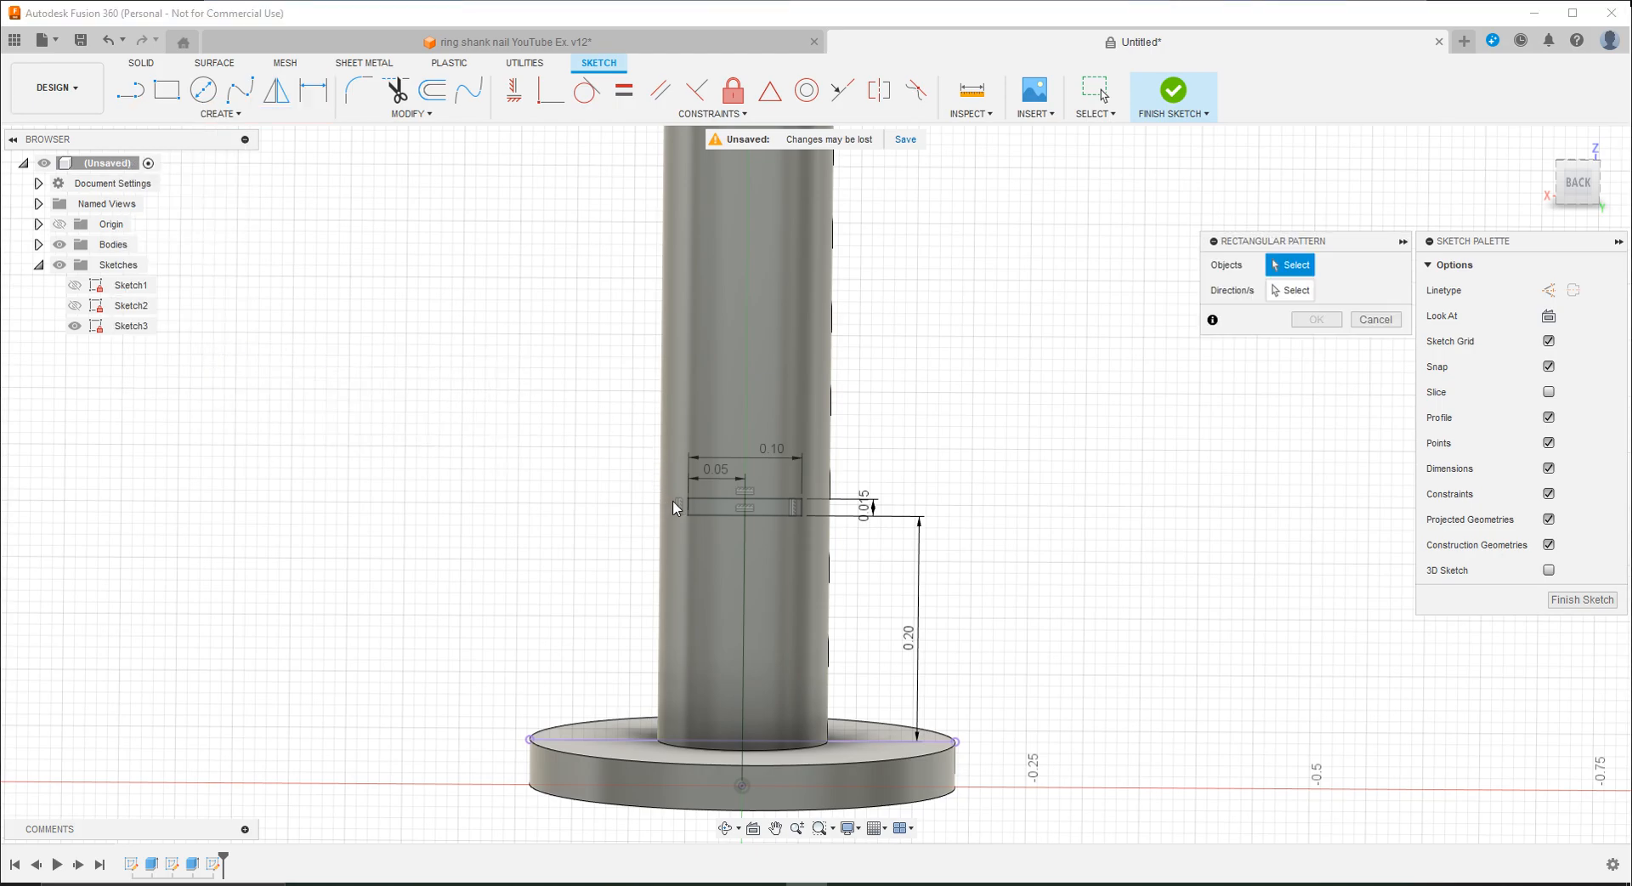
pyautogui.moveTo(685, 489); pyautogui.dragTo(812, 528)
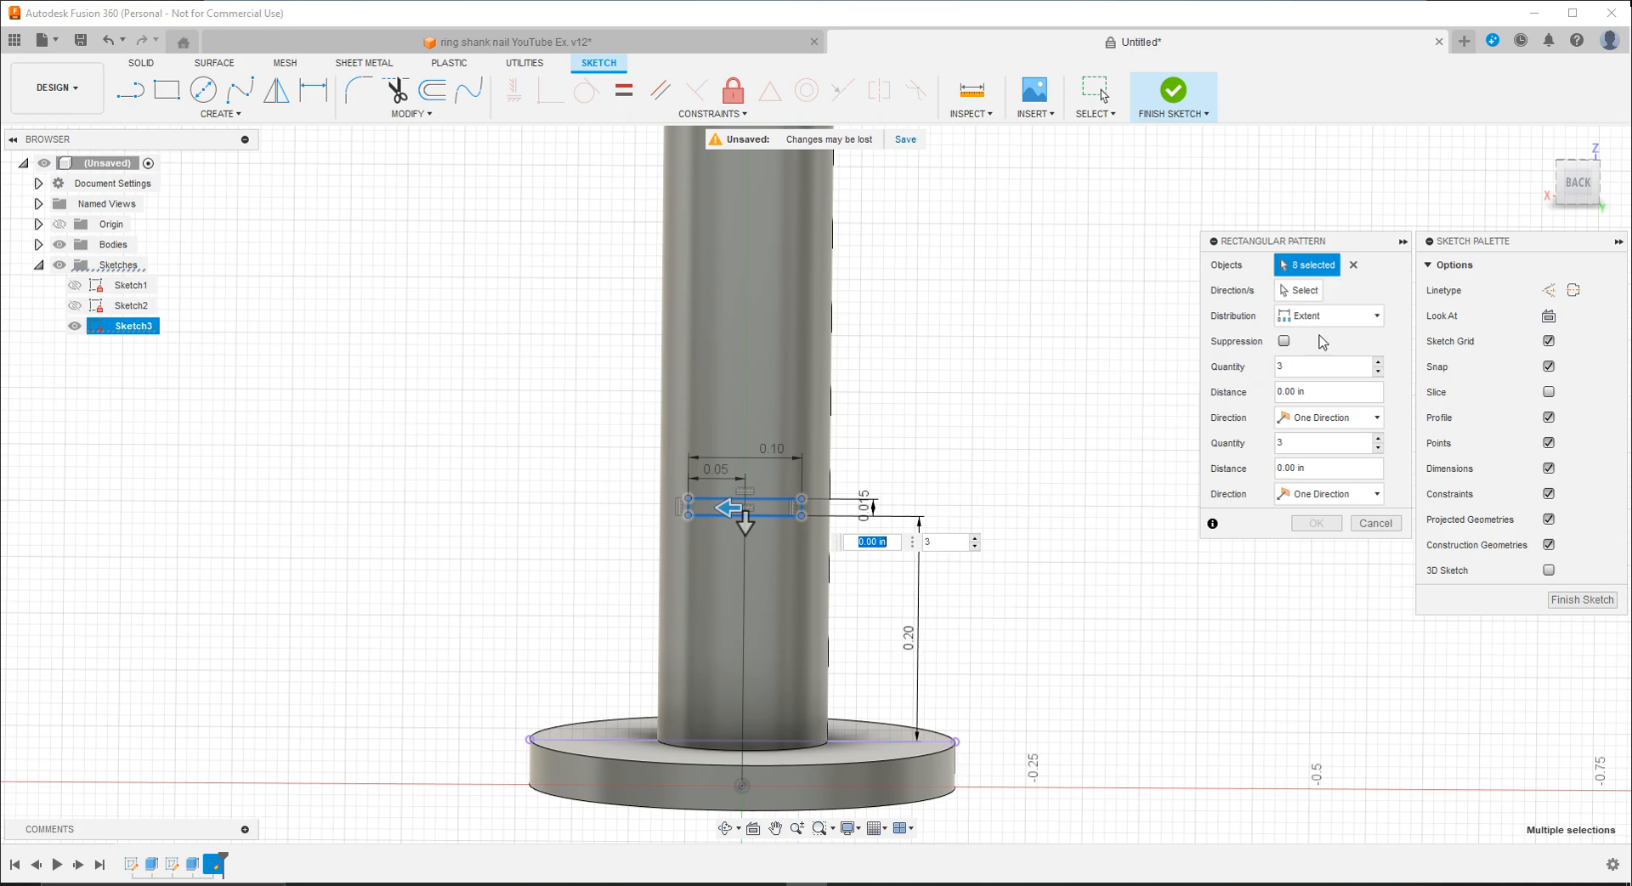
pyautogui.click(1378, 372)
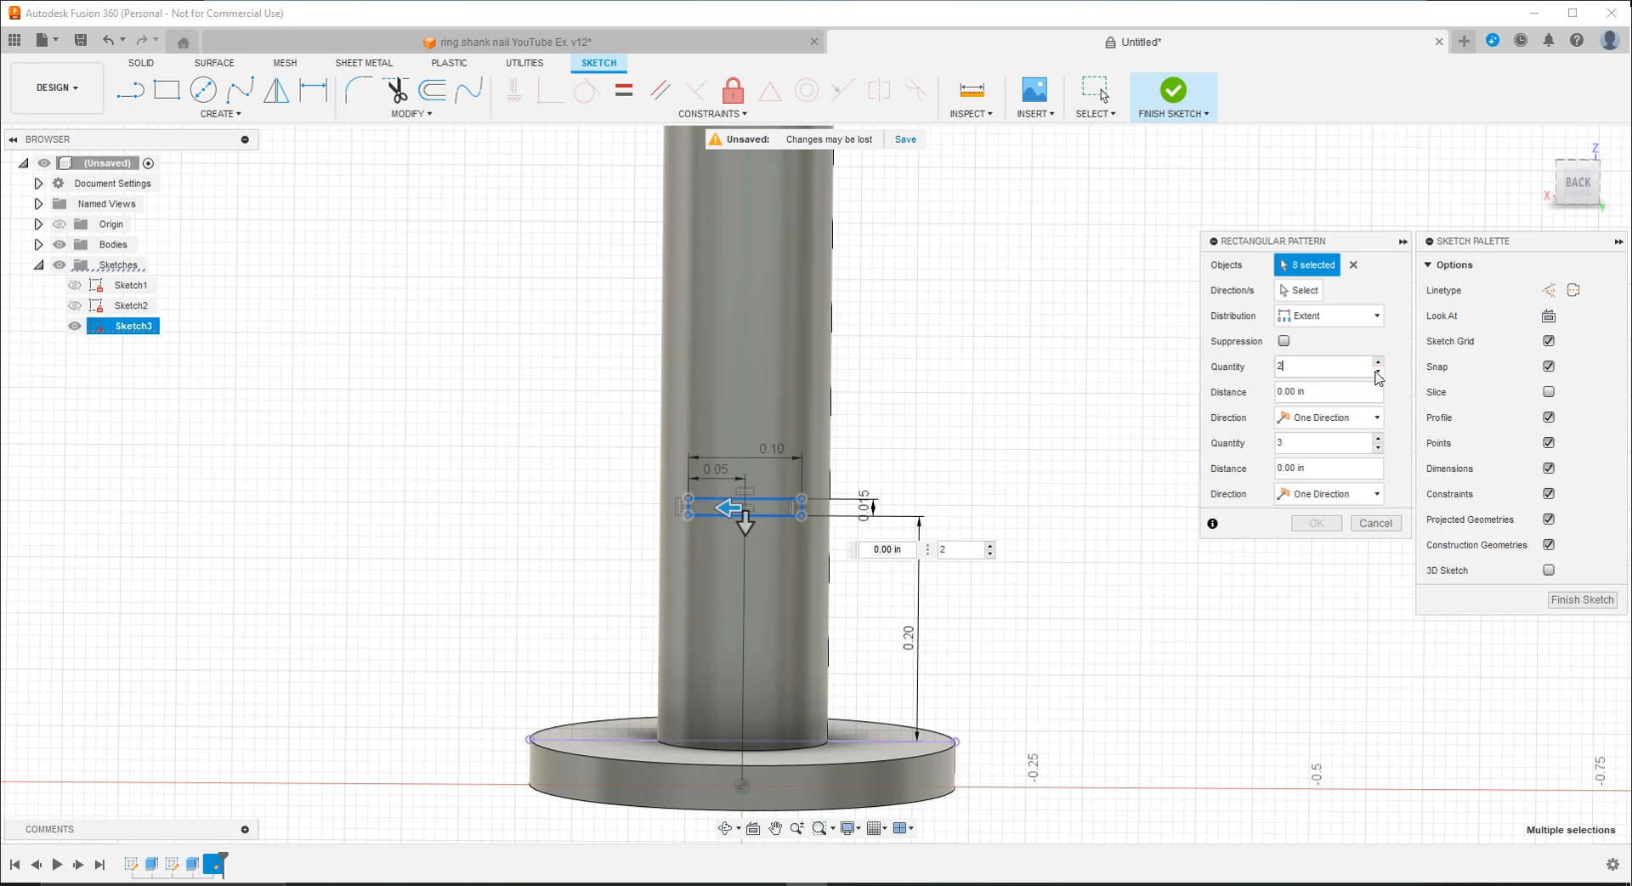
pyautogui.click(1377, 374)
pyautogui.click(1378, 448)
pyautogui.moveTo(745, 523); pyautogui.dragTo(752, 313)
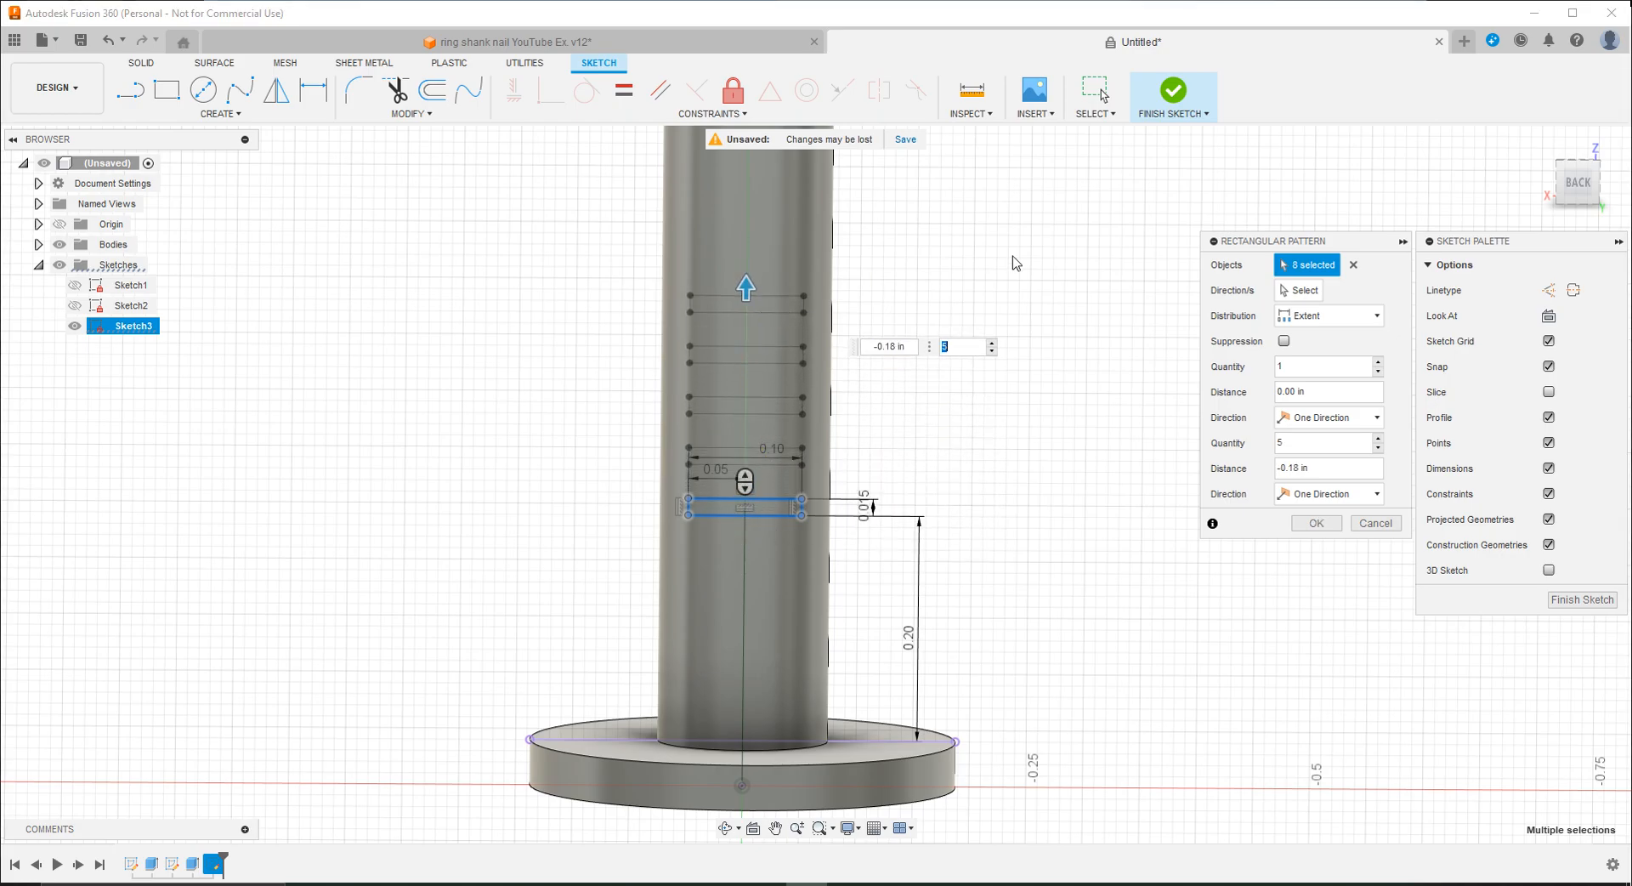
# Step: Distribute the pattern by spacing, set the distance along the shank to -0.05 in, and complete the pattern
pyautogui.click(1311, 313)
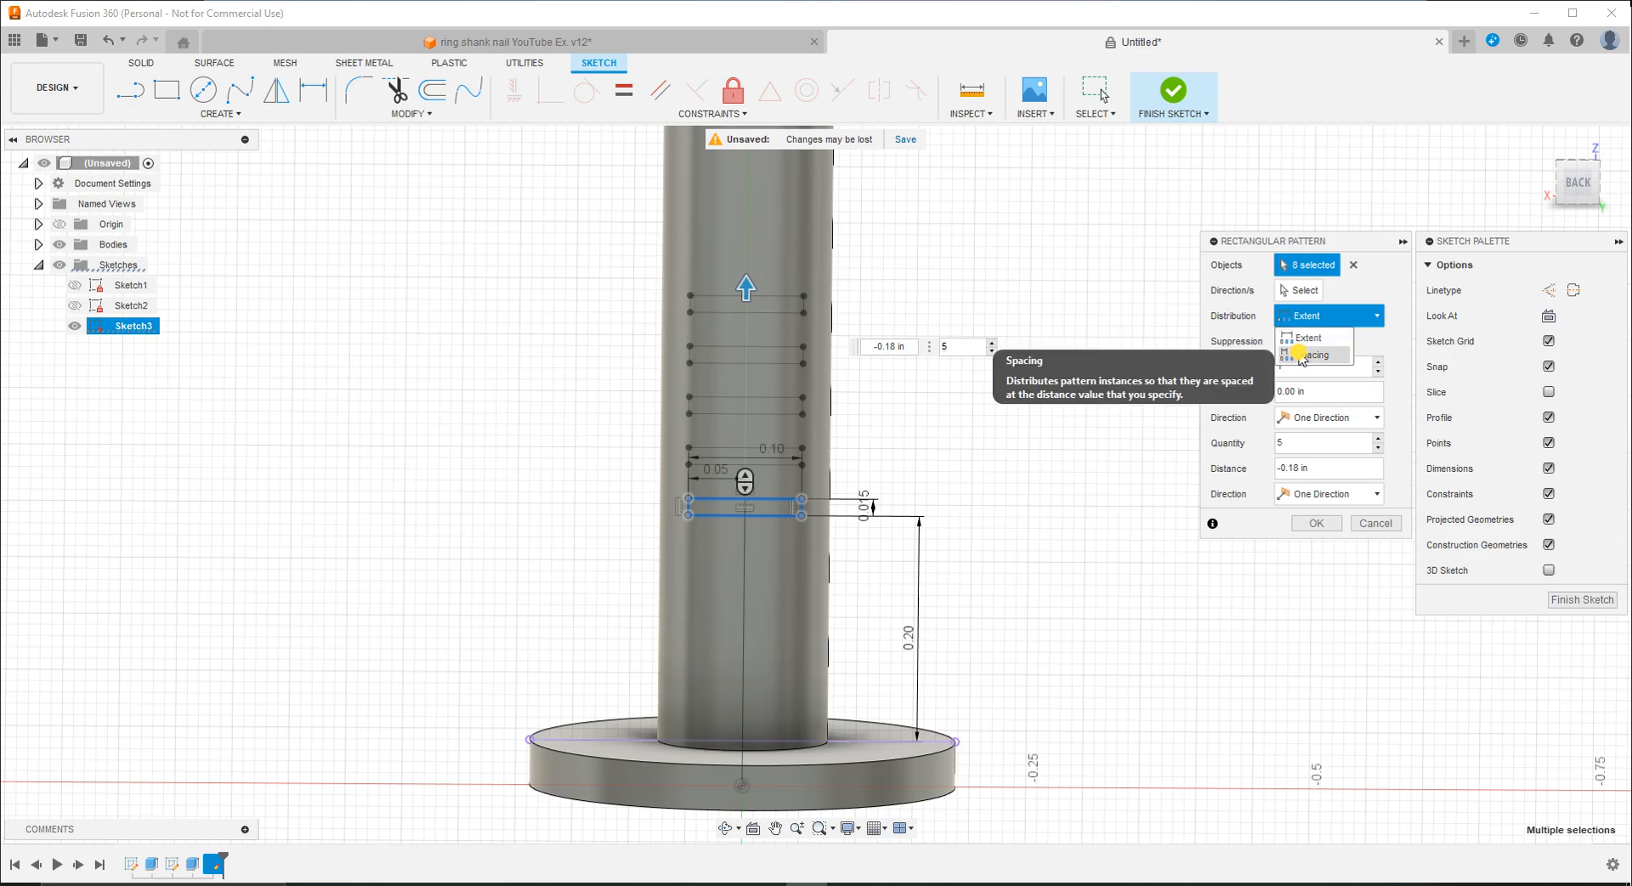
pyautogui.click(1301, 352)
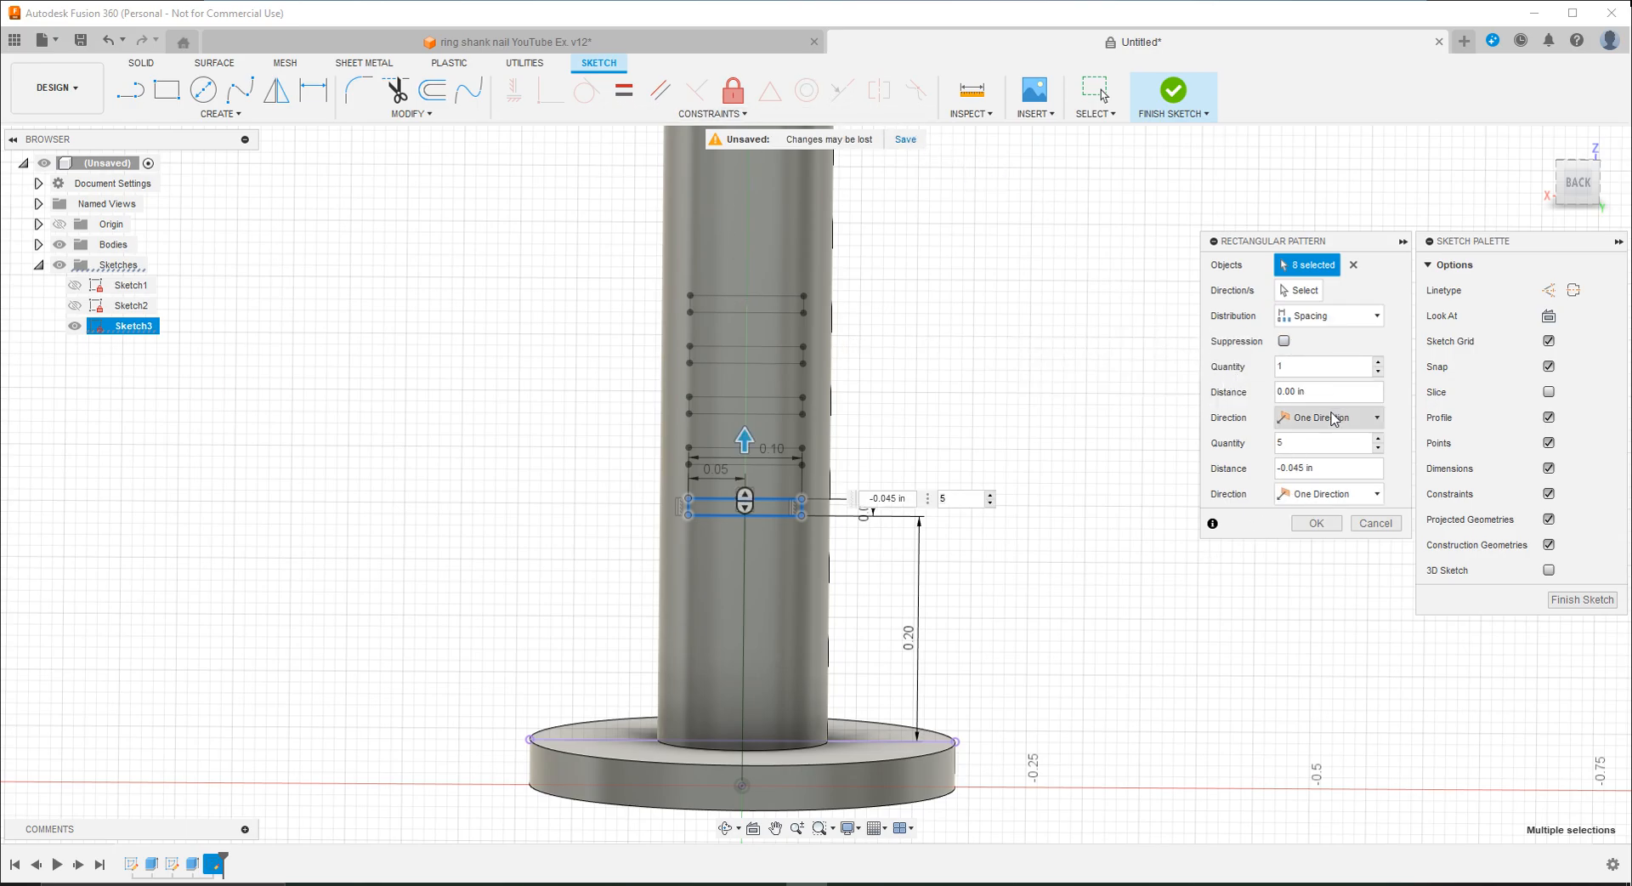
pyautogui.click(1315, 468)
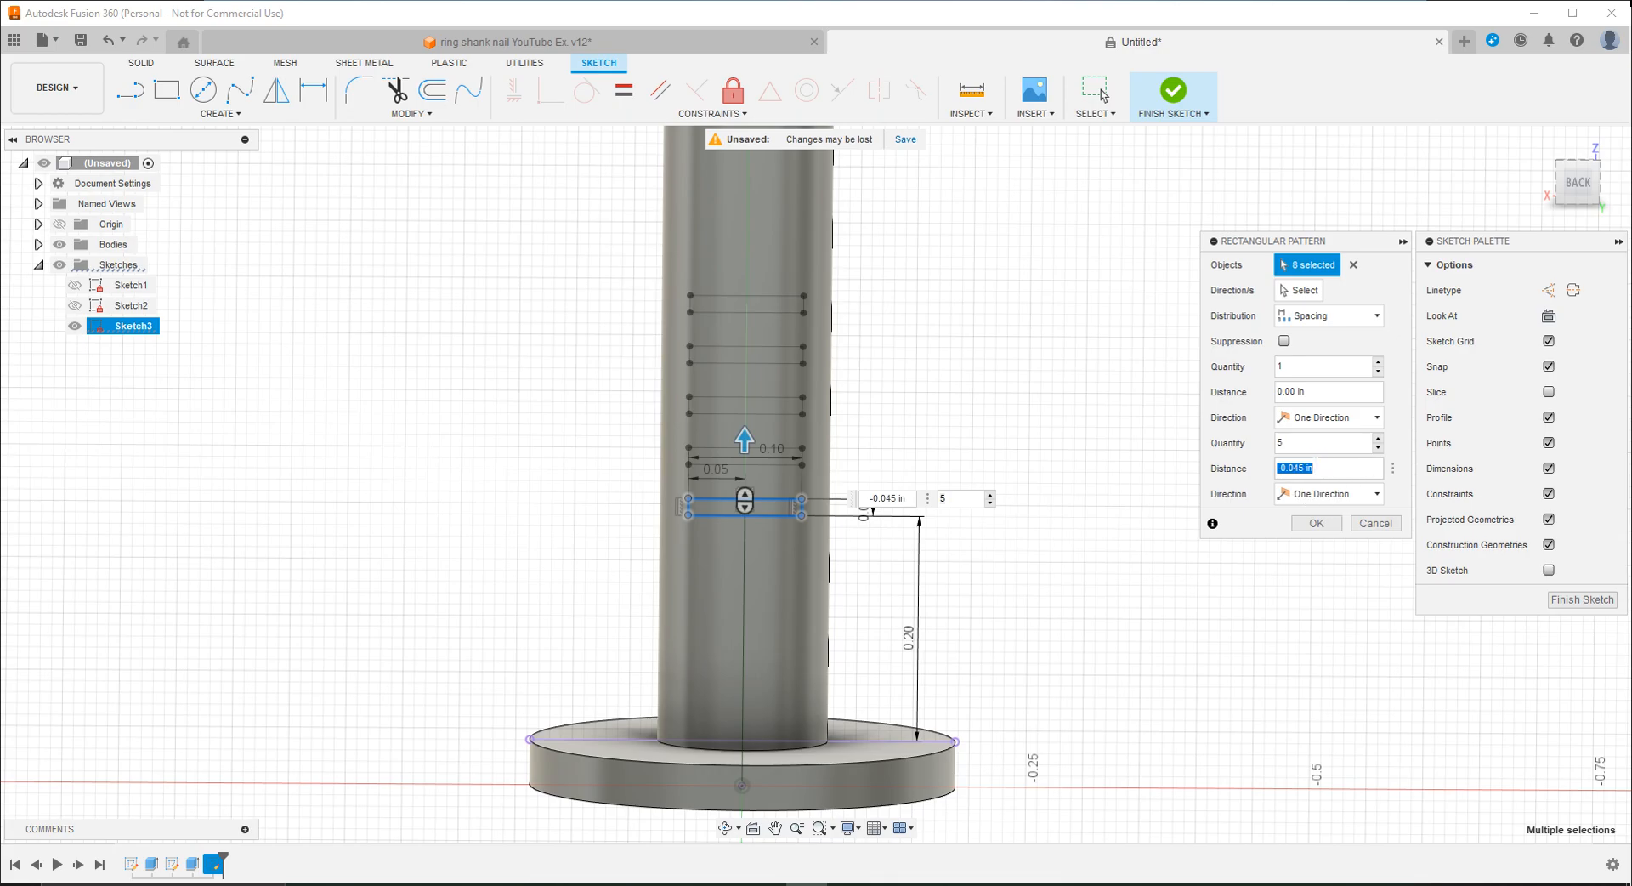
pyautogui.write('-')
pyautogui.write('.15')
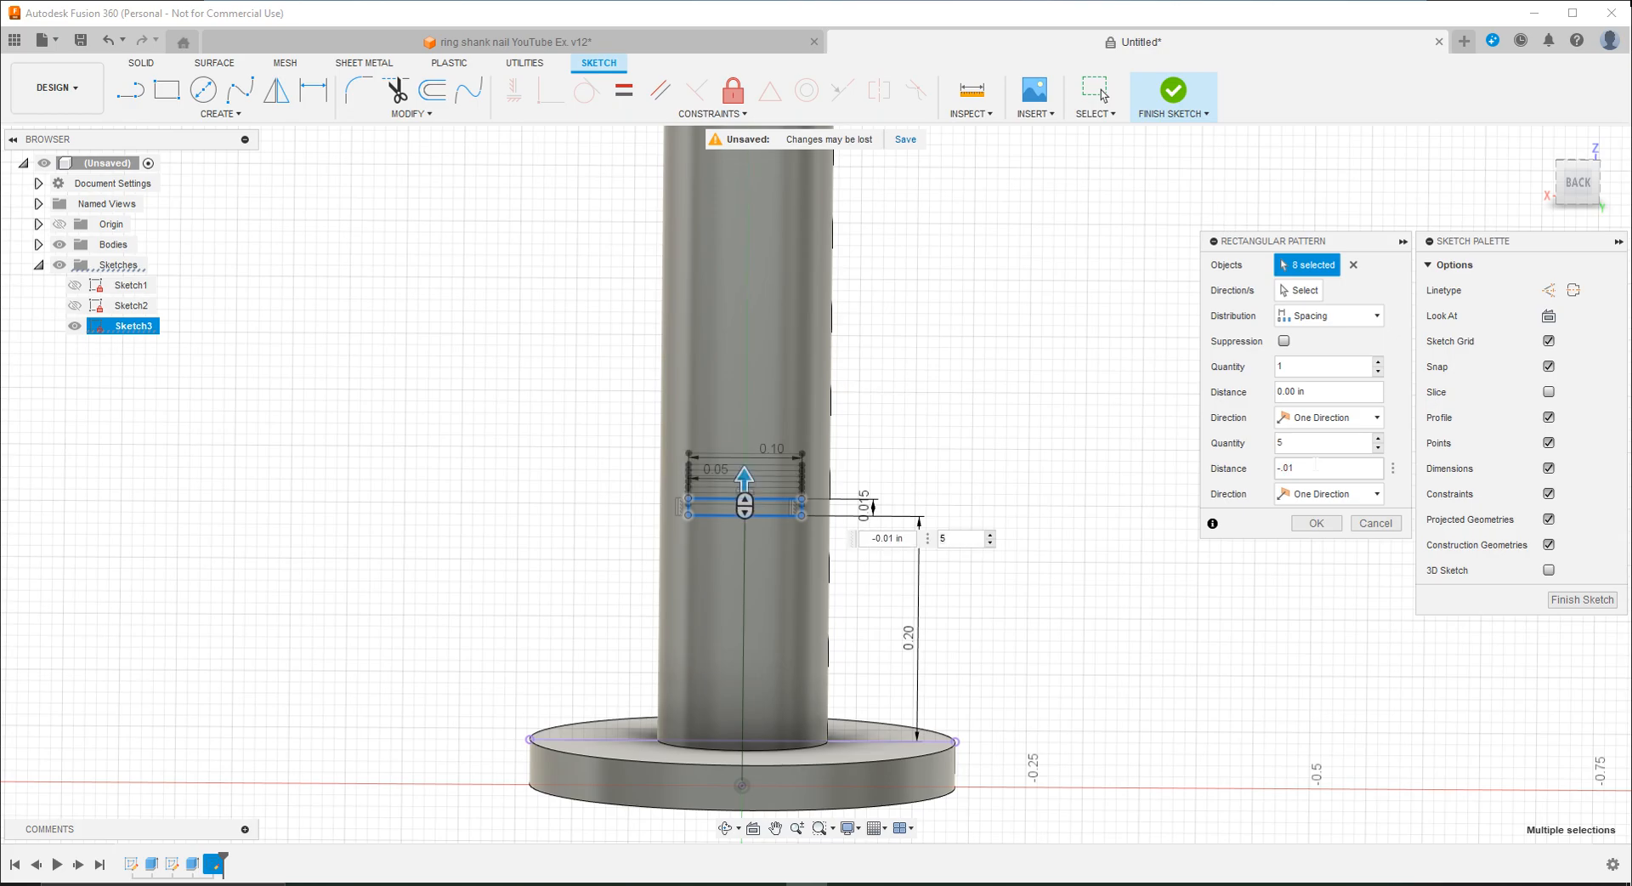
pyautogui.press('BackSpace')
pyautogui.press('BackSpace')
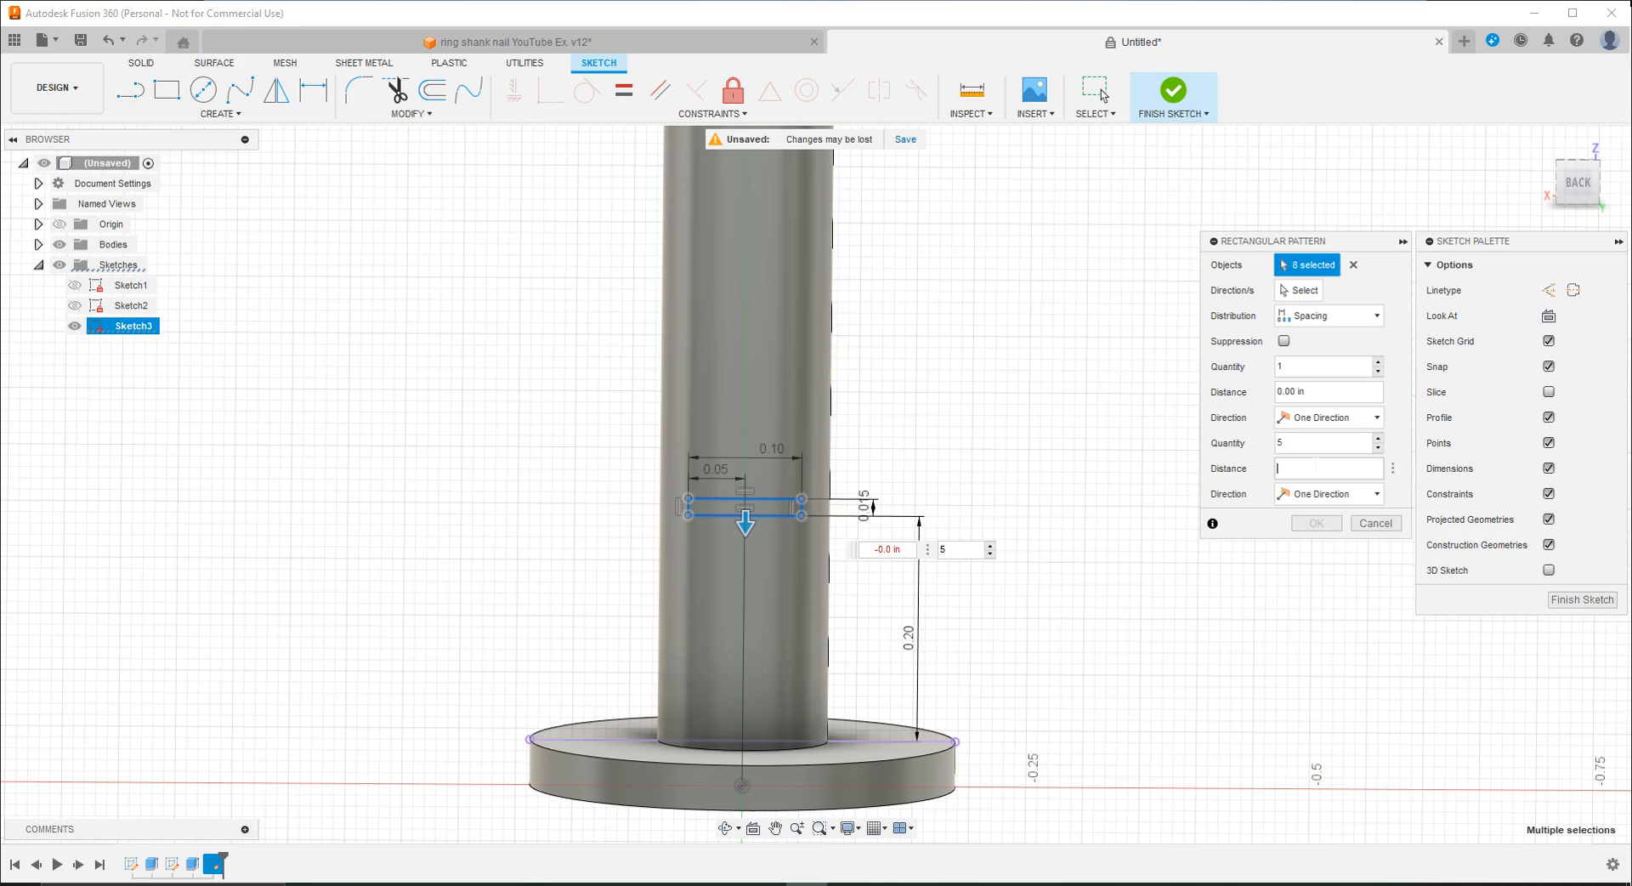
pyautogui.moveTo(744, 525)
pyautogui.mouseDown()
pyautogui.moveTo(739, 426)
pyautogui.moveTo(742, 474)
pyautogui.mouseUp()
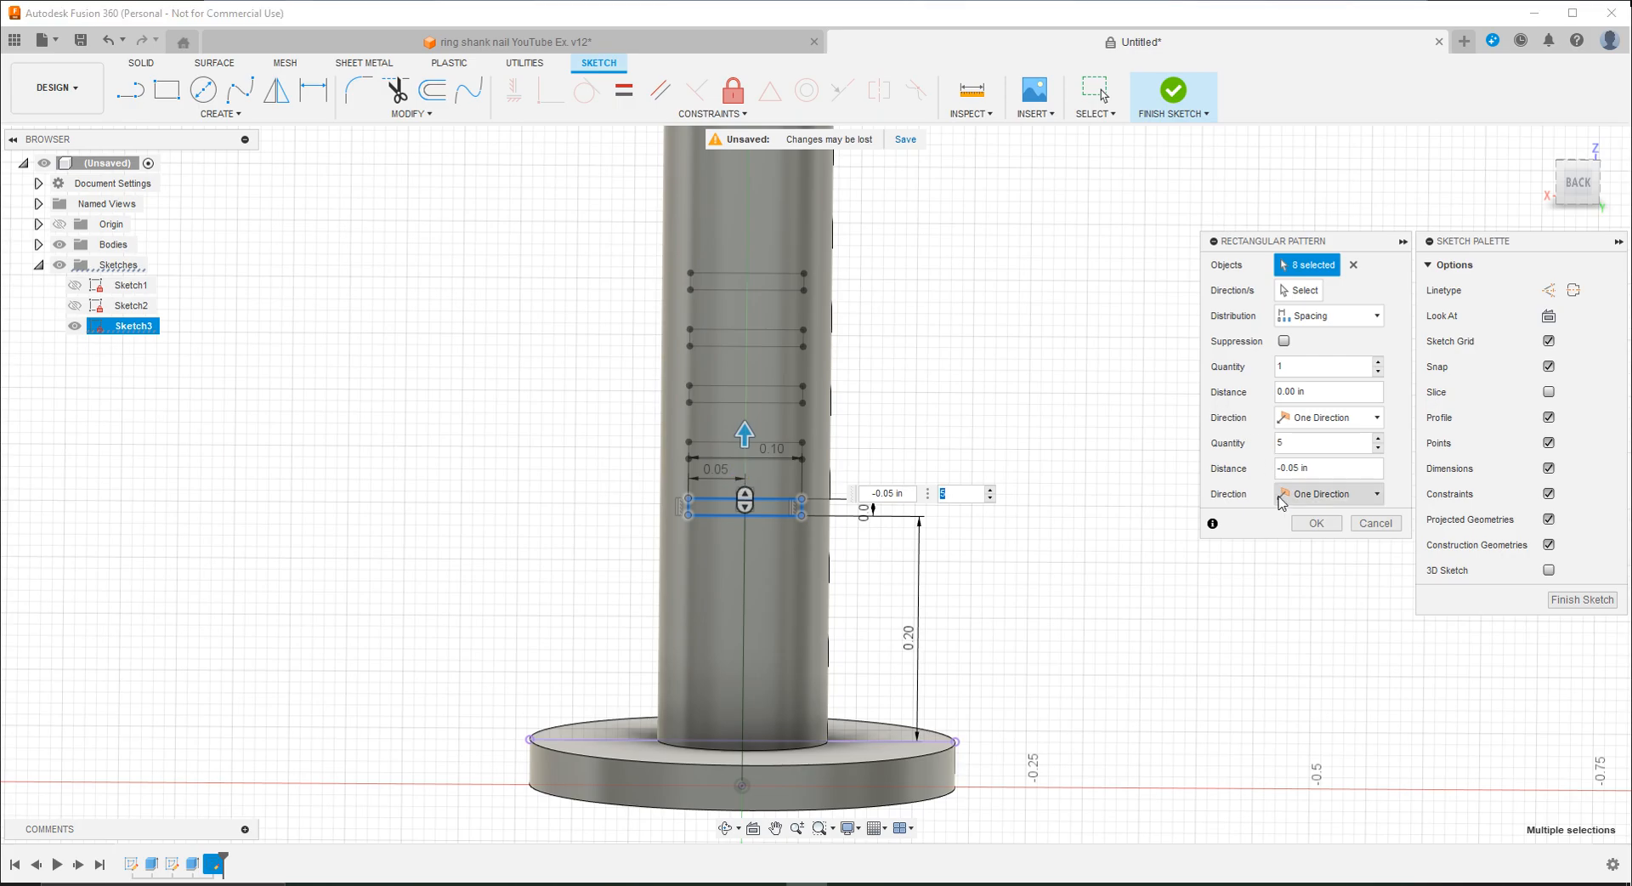
pyautogui.click(1318, 524)
# Step: Switch to the finished nail's slots sketch to compare the slot spacing, and return to the new design
pyautogui.click(702, 49)
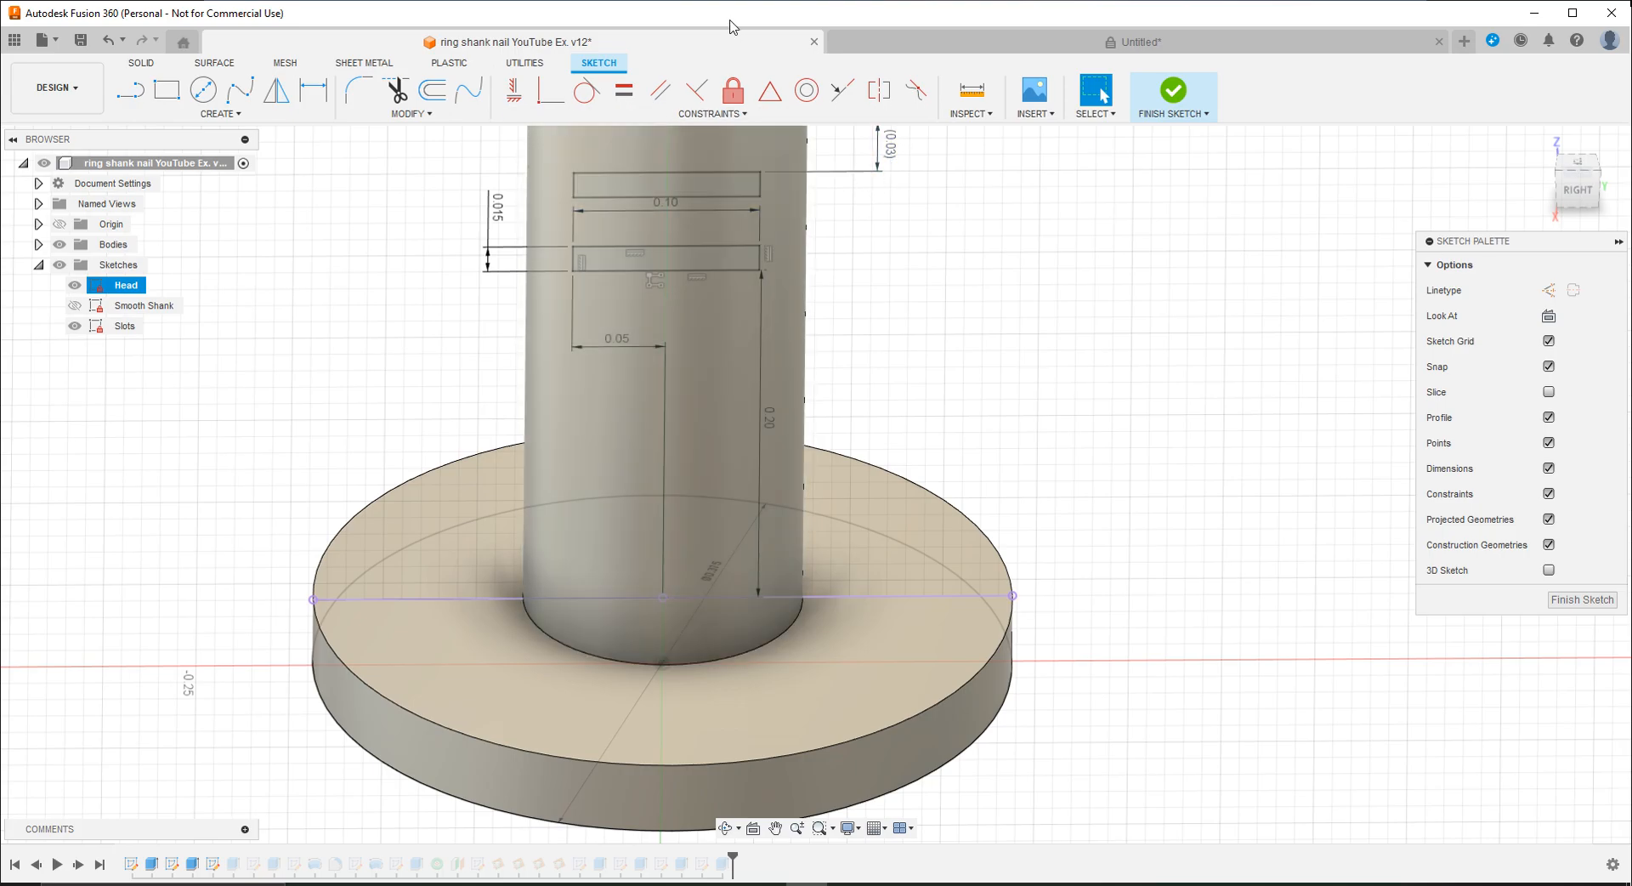
pyautogui.click(980, 50)
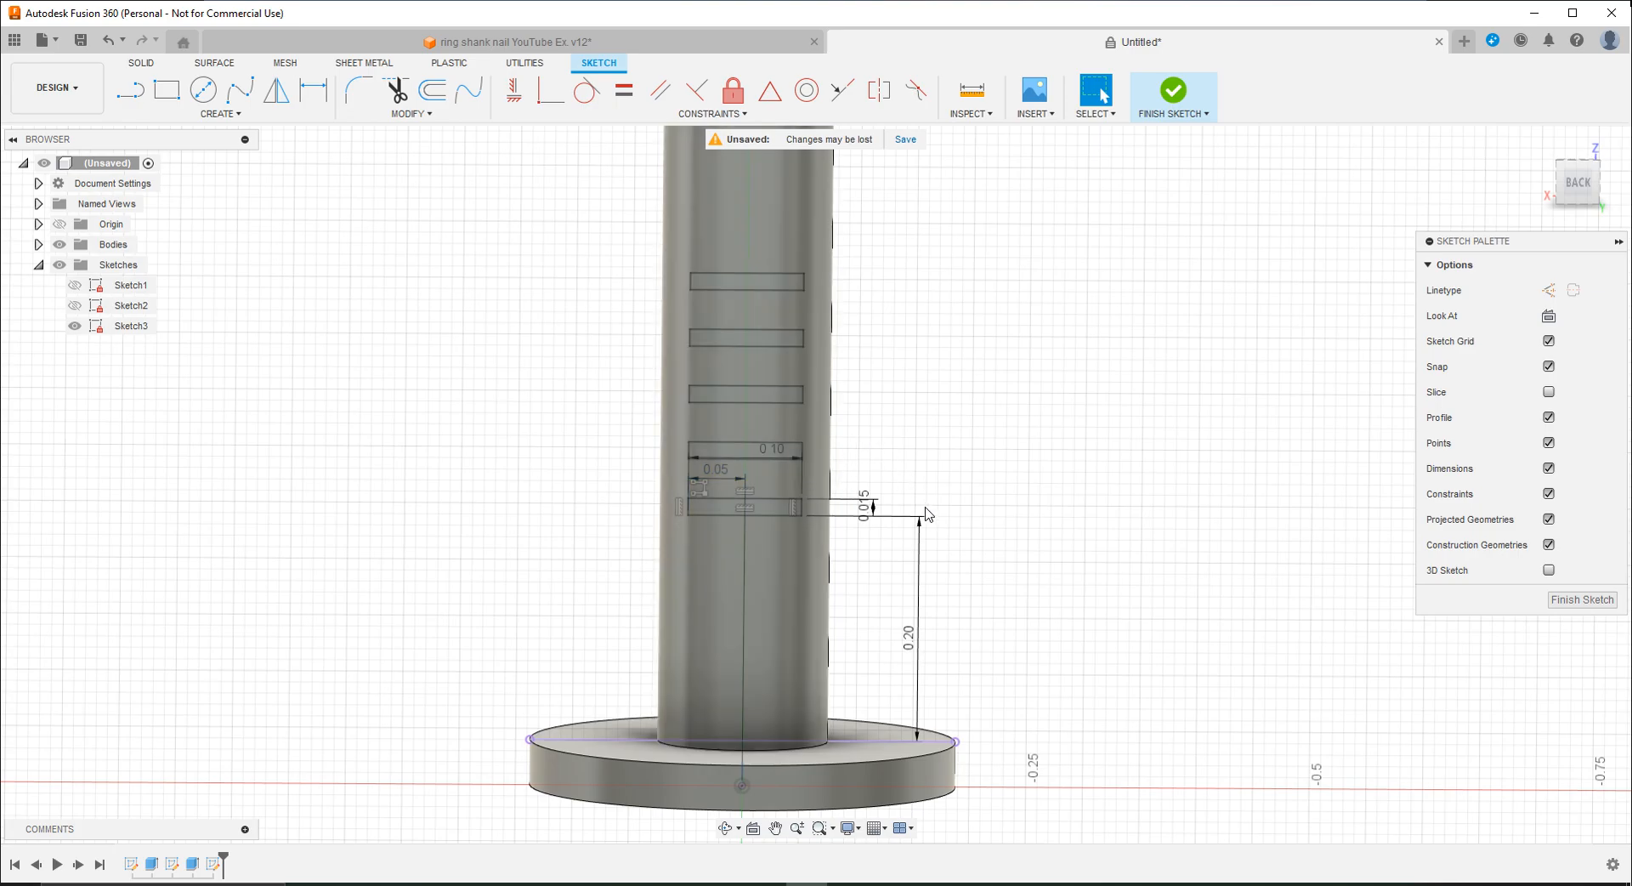
pyautogui.click(212, 865)
pyautogui.rightClick(213, 865)
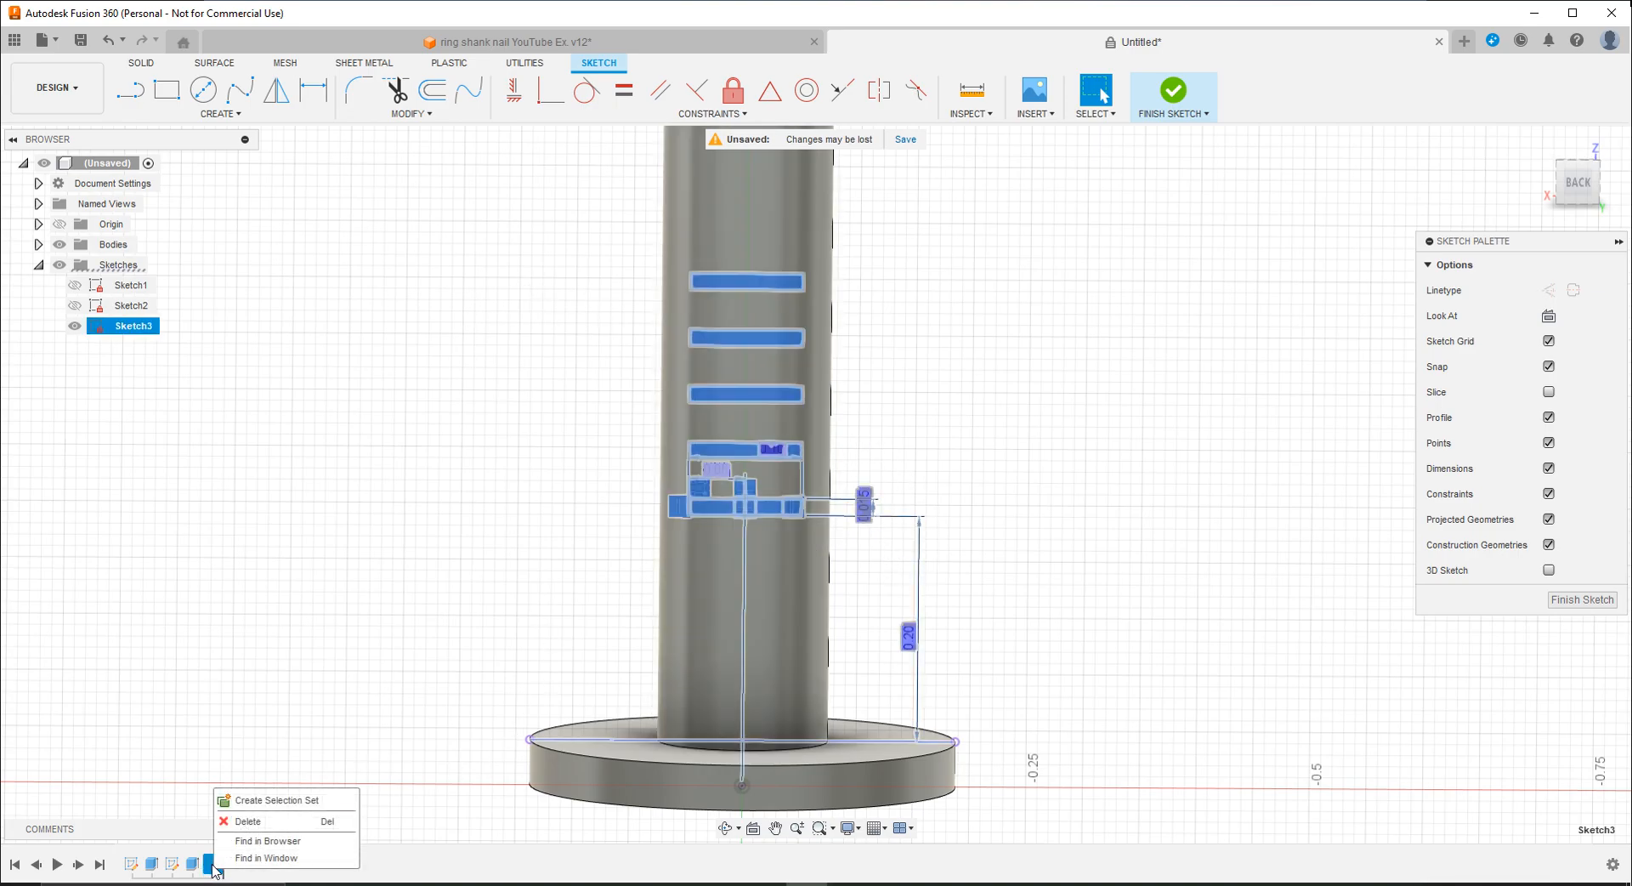
pyautogui.click(220, 873)
pyautogui.click(213, 864)
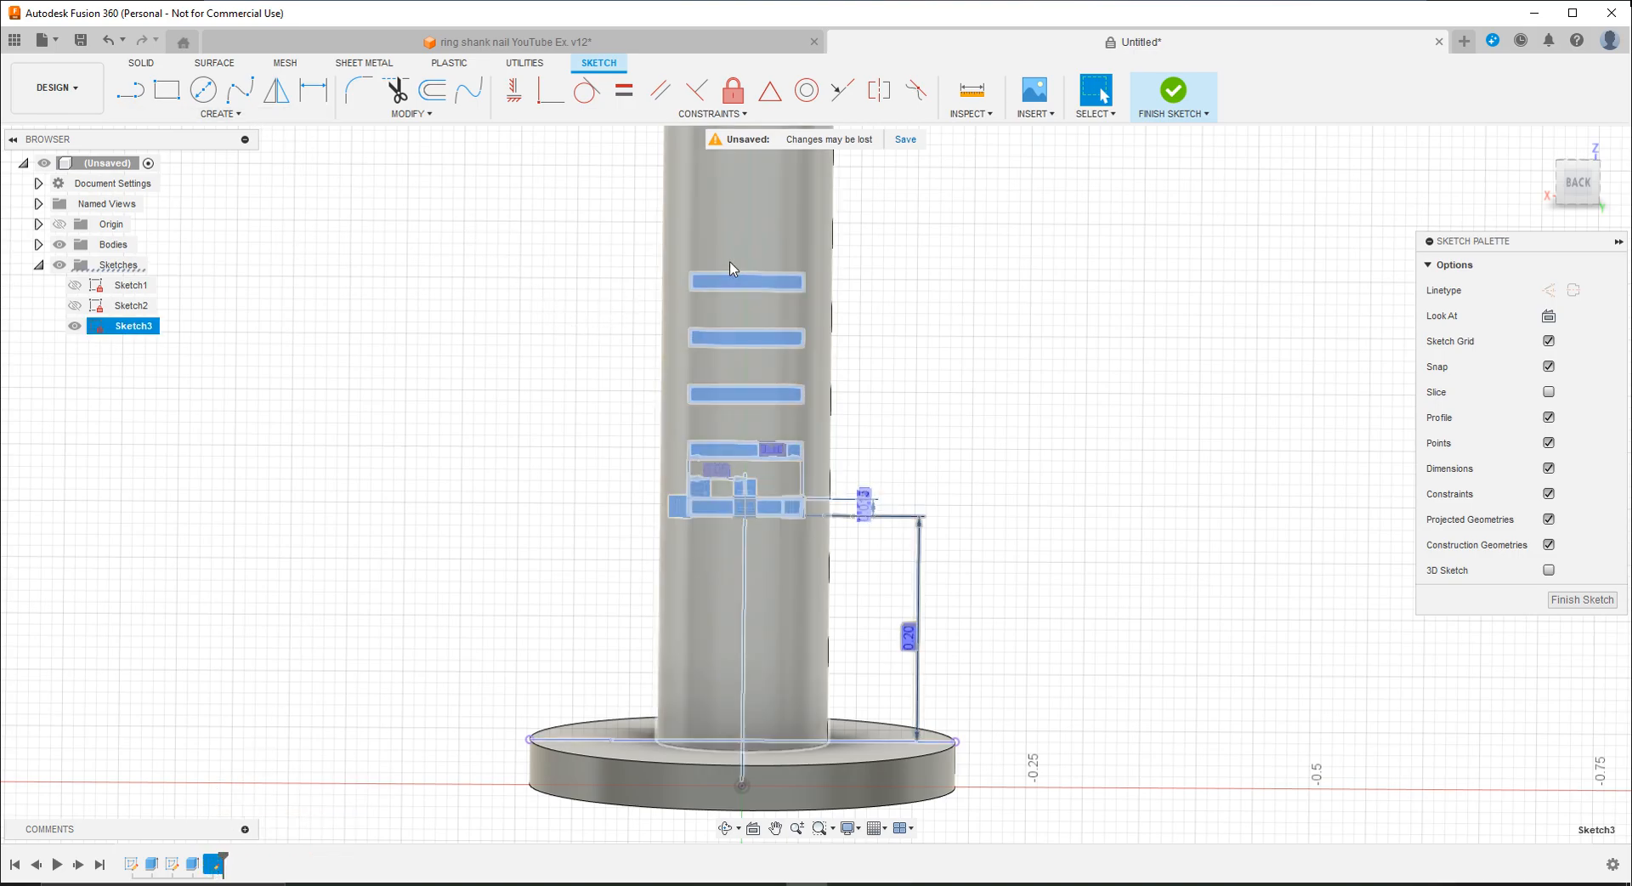
pyautogui.click(972, 410)
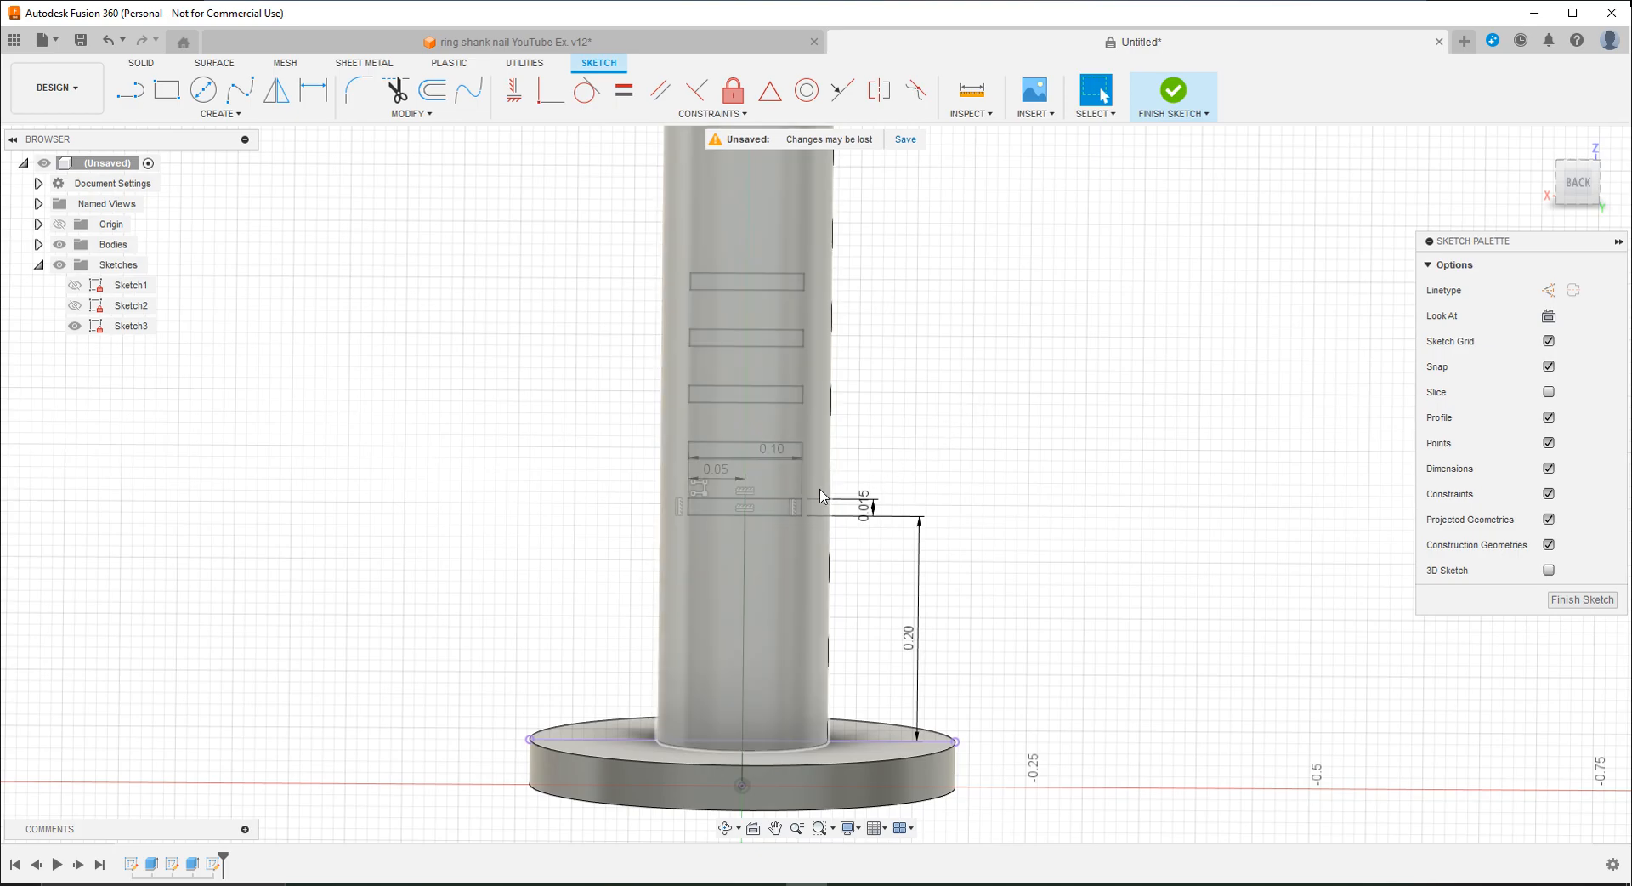
pyautogui.rightClick(129, 327)
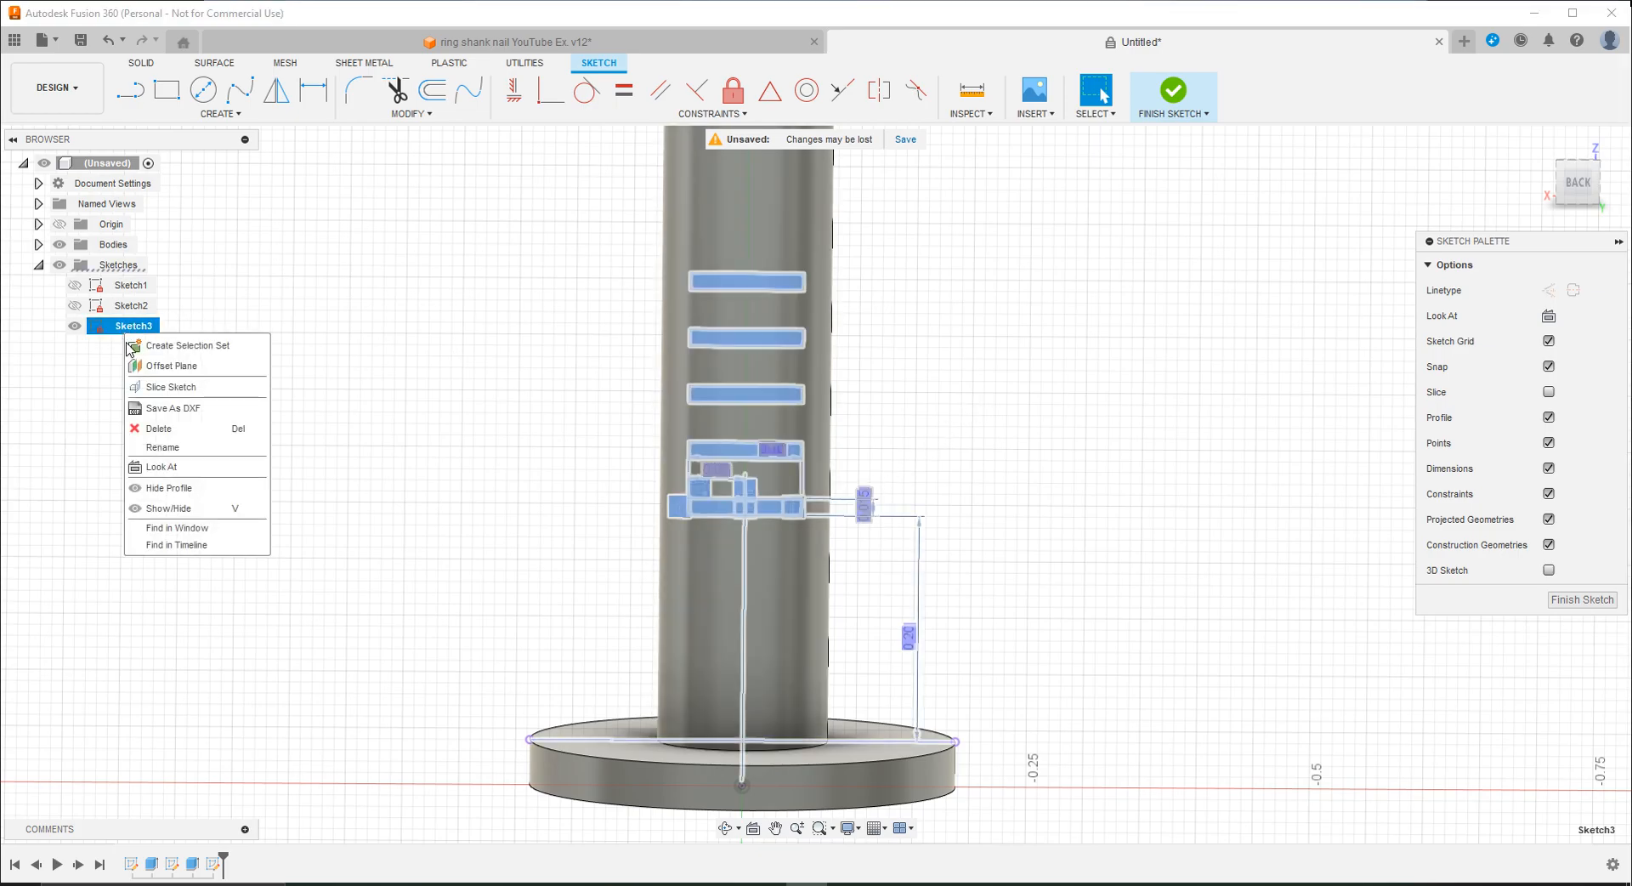
pyautogui.click(339, 331)
pyautogui.click(921, 204)
pyautogui.click(246, 114)
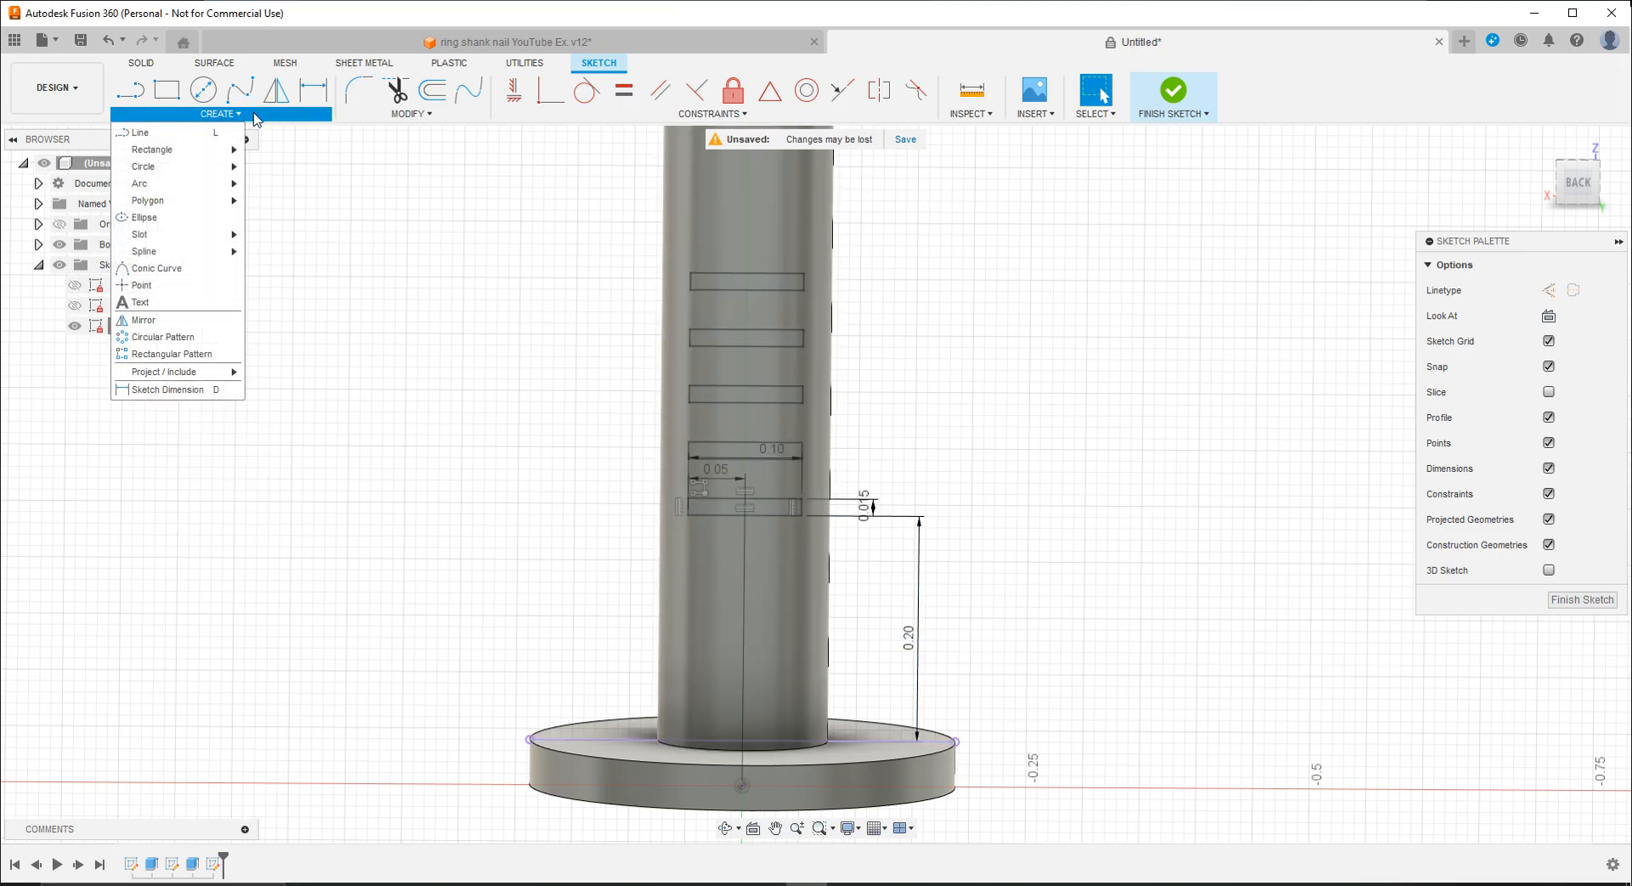
pyautogui.click(166, 352)
pyautogui.moveTo(671, 493); pyautogui.dragTo(819, 551)
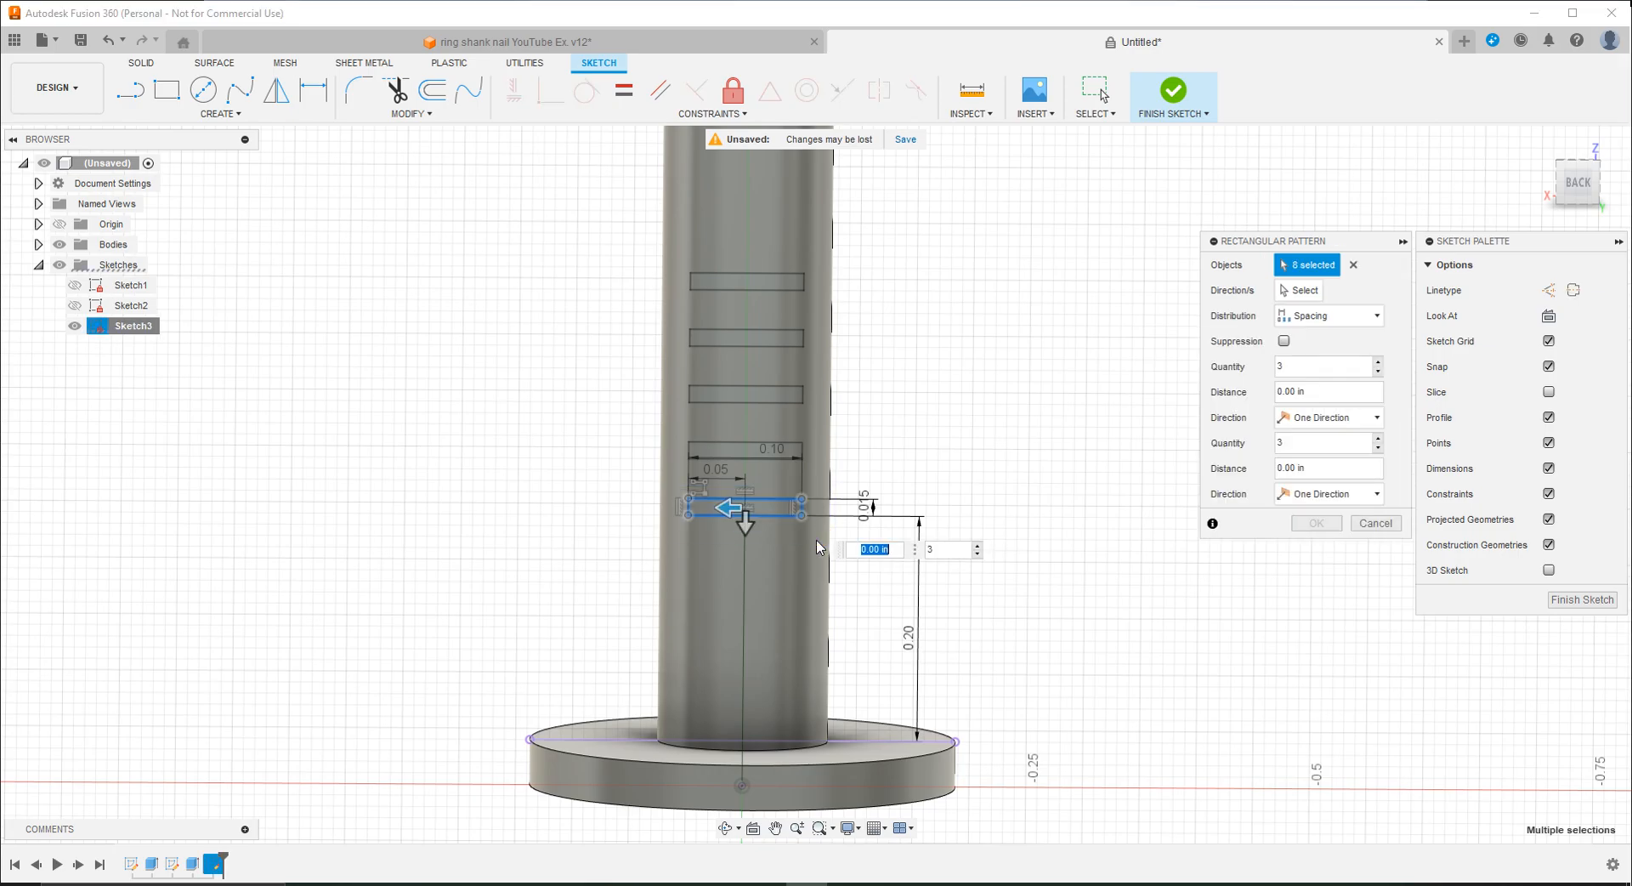
pyautogui.click(1366, 522)
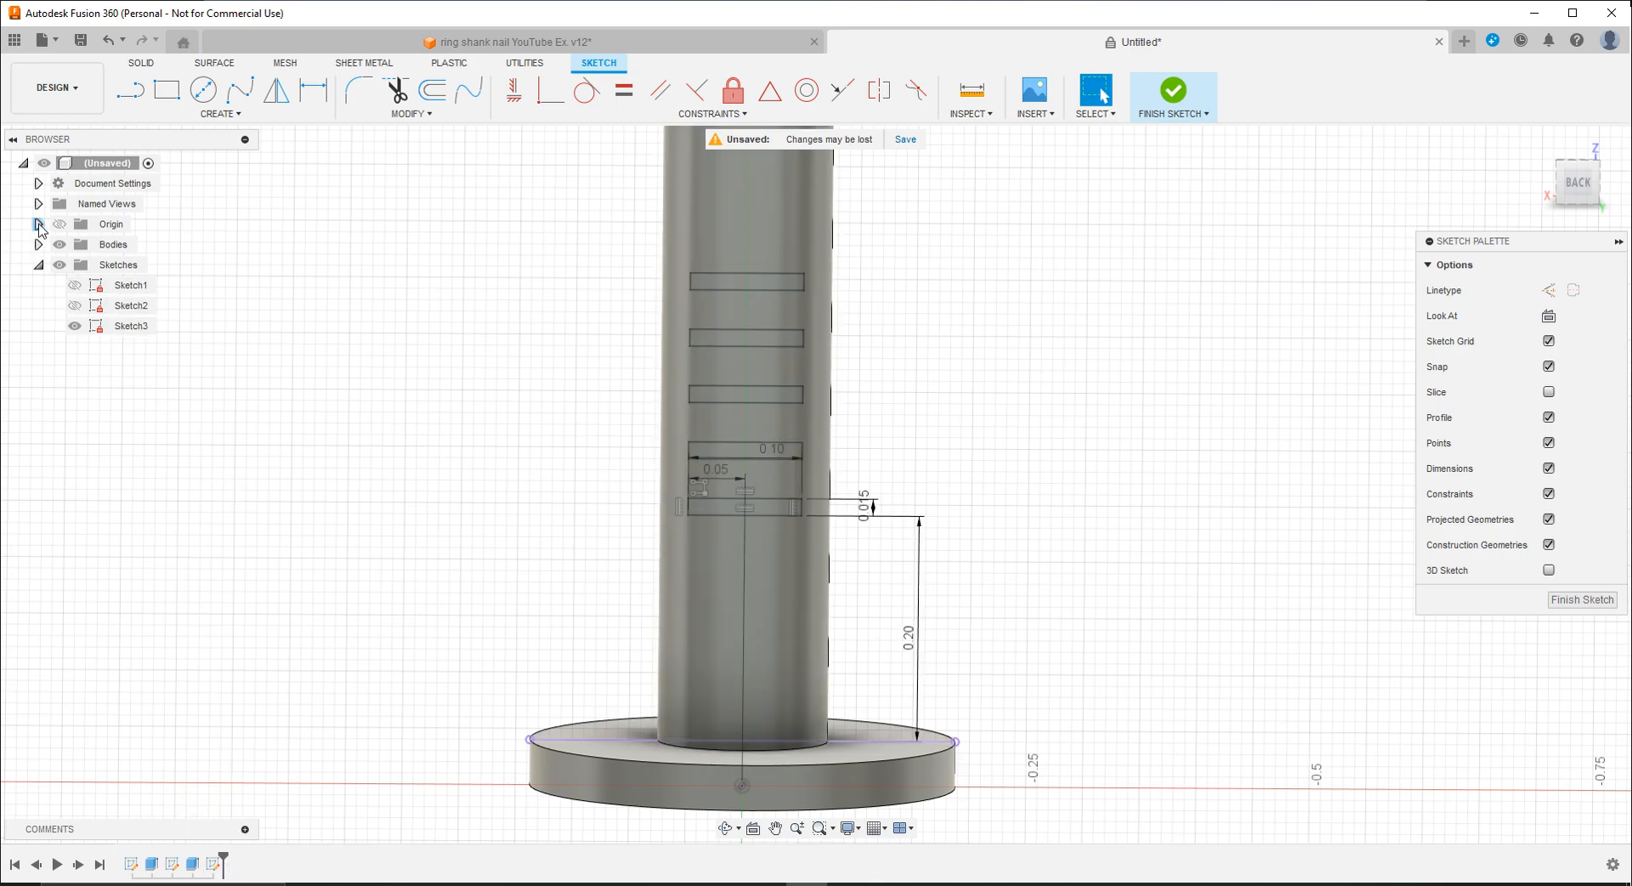
# Step: Delete the four patterned rectangles and start a new rectangular pattern of the original slot rectangle, with quantity 1 across and 5 along the shank
pyautogui.moveTo(614, 248); pyautogui.dragTo(932, 470)
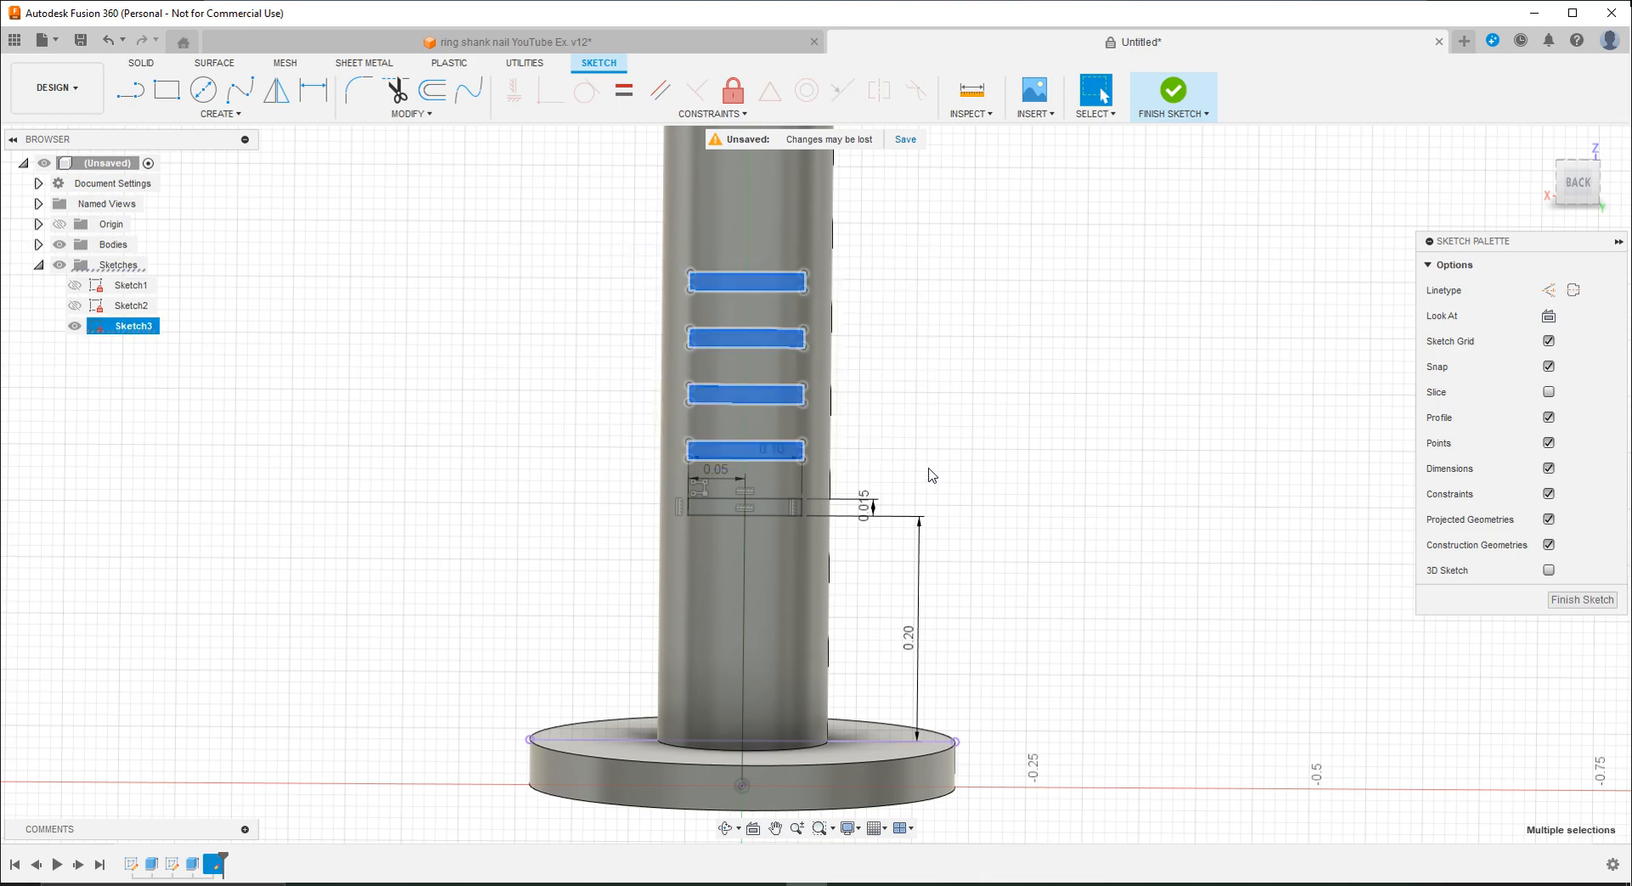
pyautogui.press('Delete')
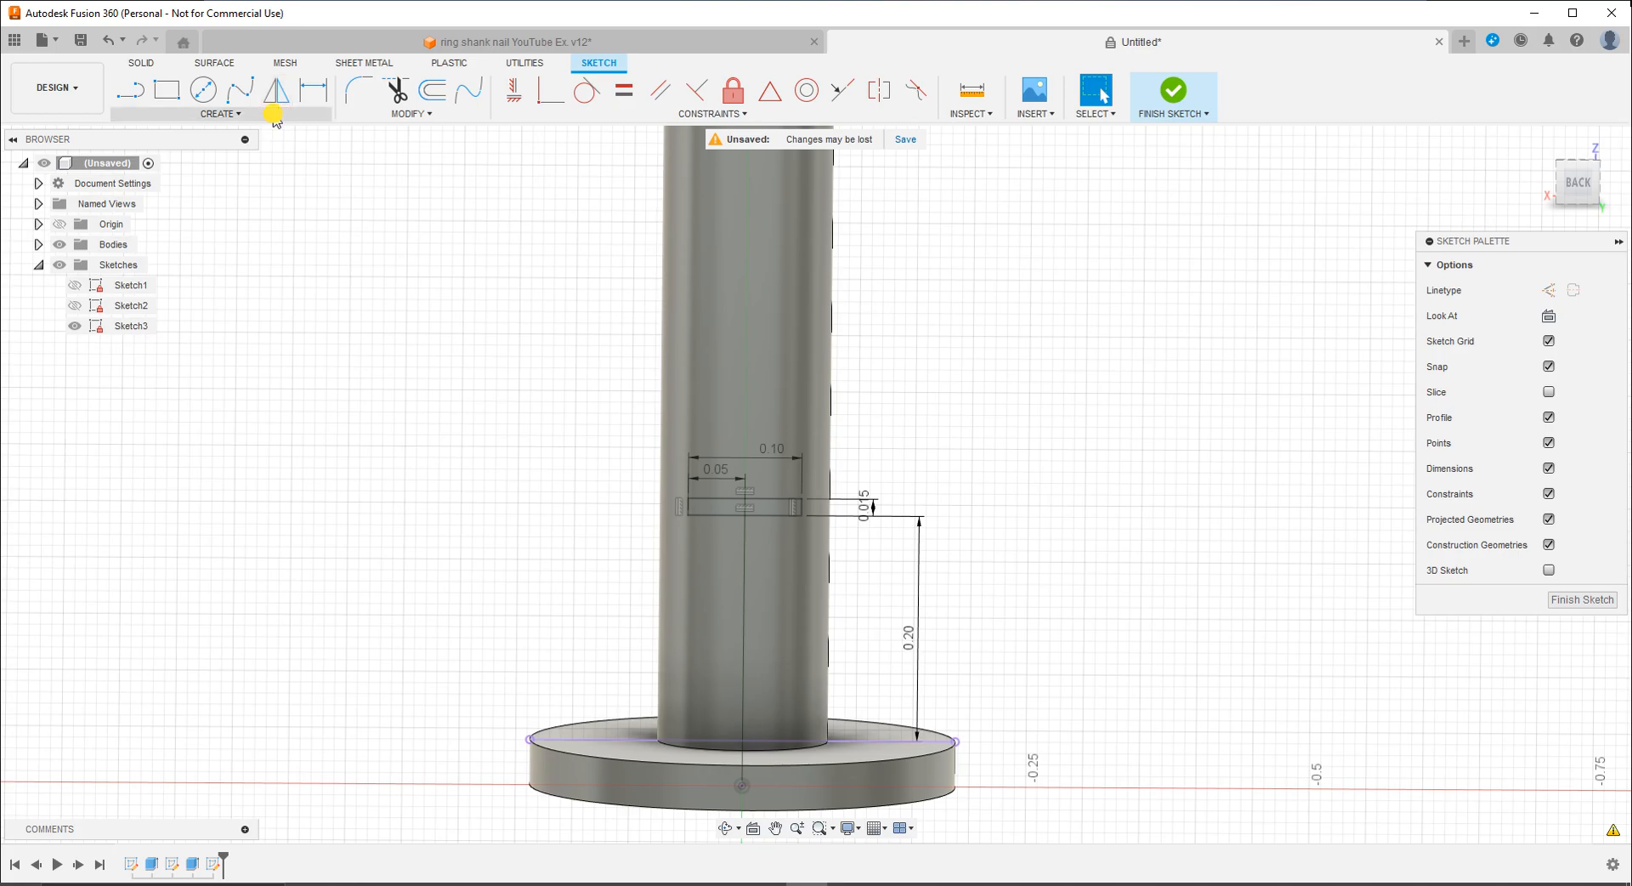
pyautogui.click(220, 113)
pyautogui.click(280, 354)
pyautogui.moveTo(676, 485); pyautogui.dragTo(850, 557)
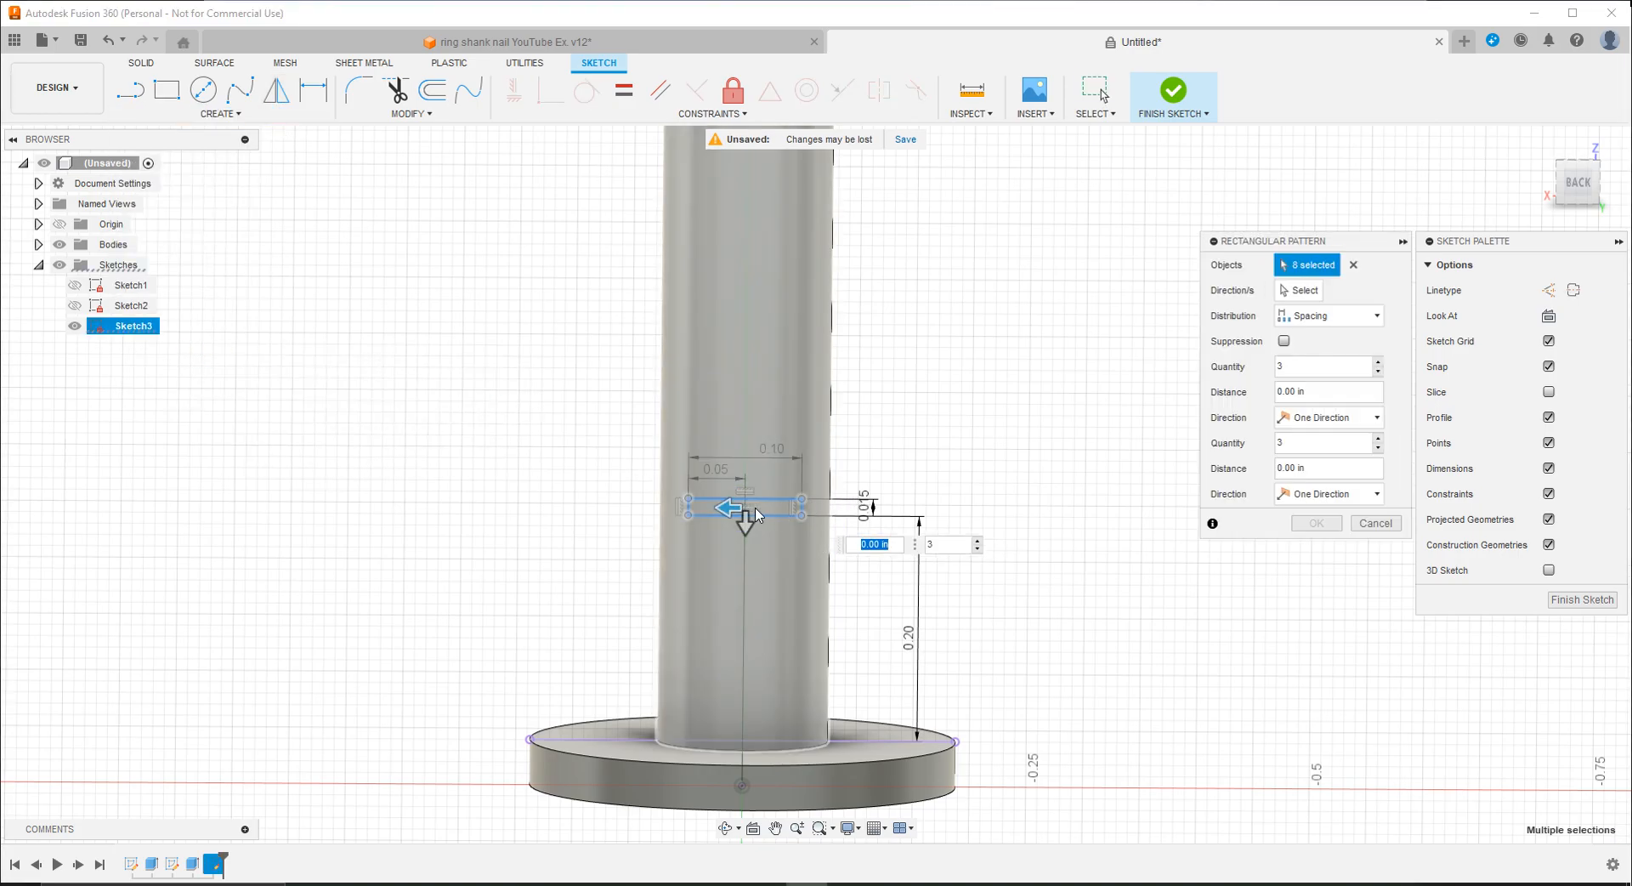
pyautogui.click(1378, 370)
pyautogui.click(1378, 370)
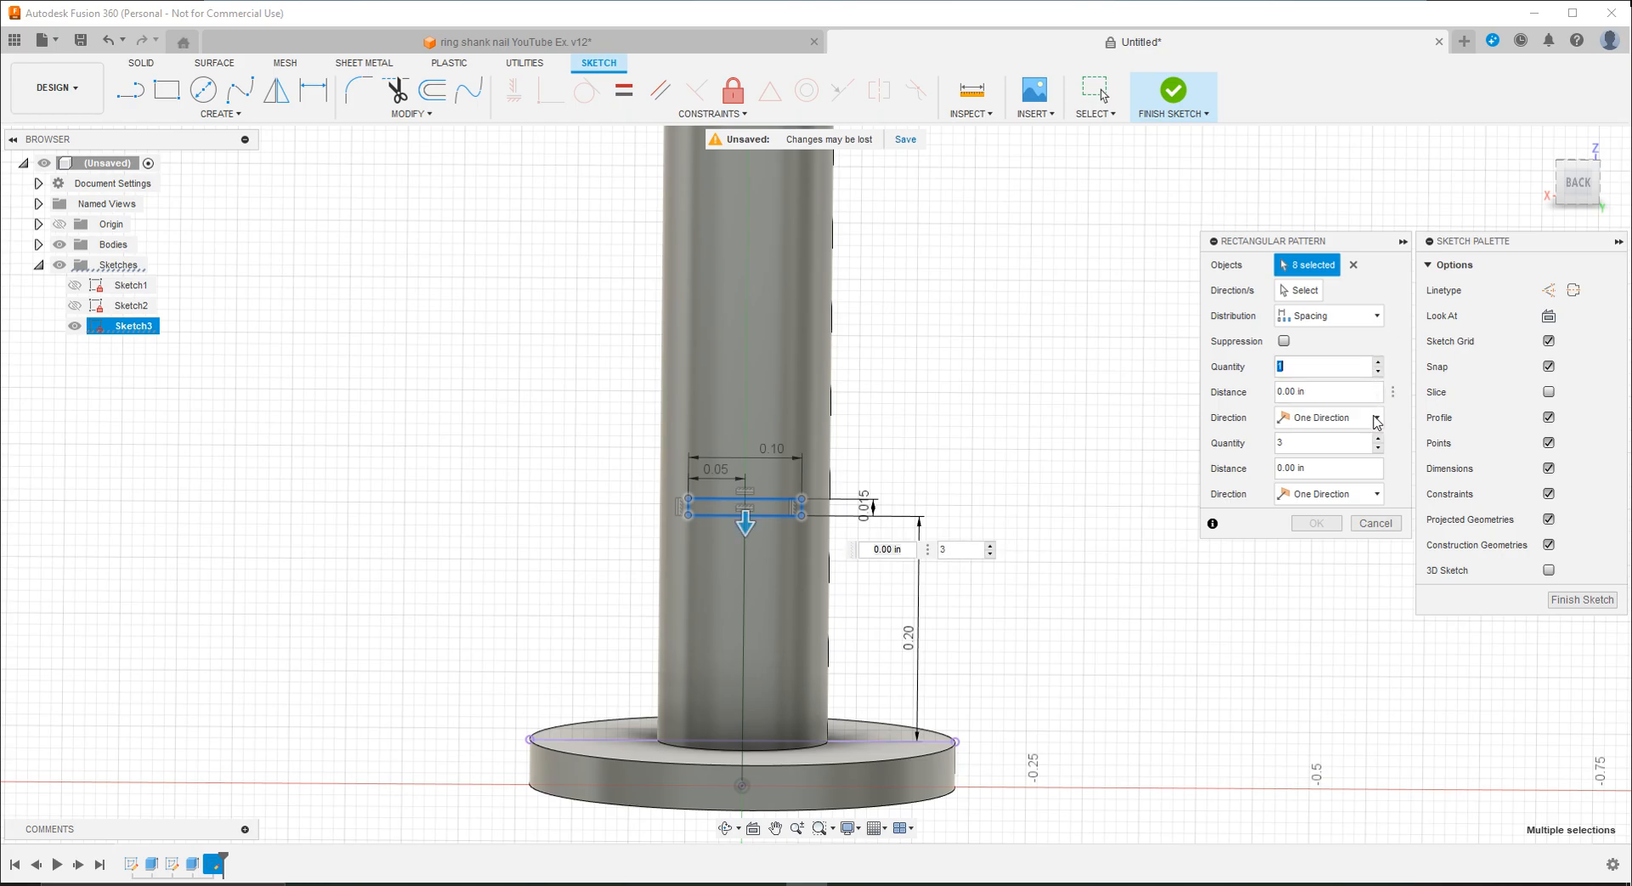
pyautogui.click(1378, 437)
pyautogui.click(1378, 437)
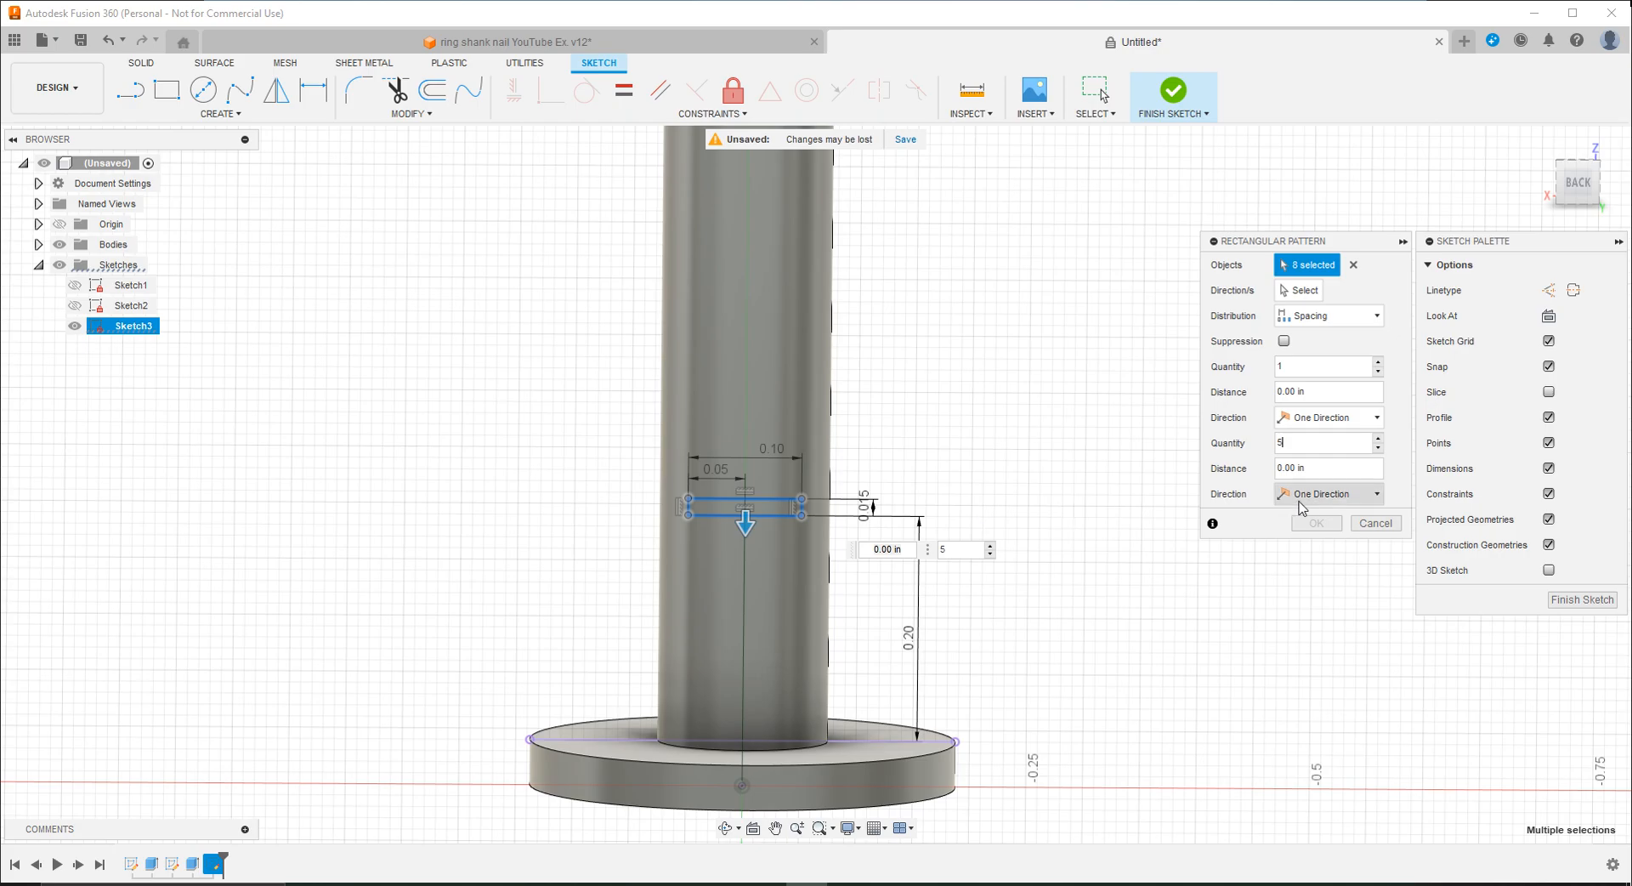
# Step: Set the pattern's spacing along the shank to -0.03 in and complete the pattern
pyautogui.moveTo(744, 526); pyautogui.dragTo(746, 398)
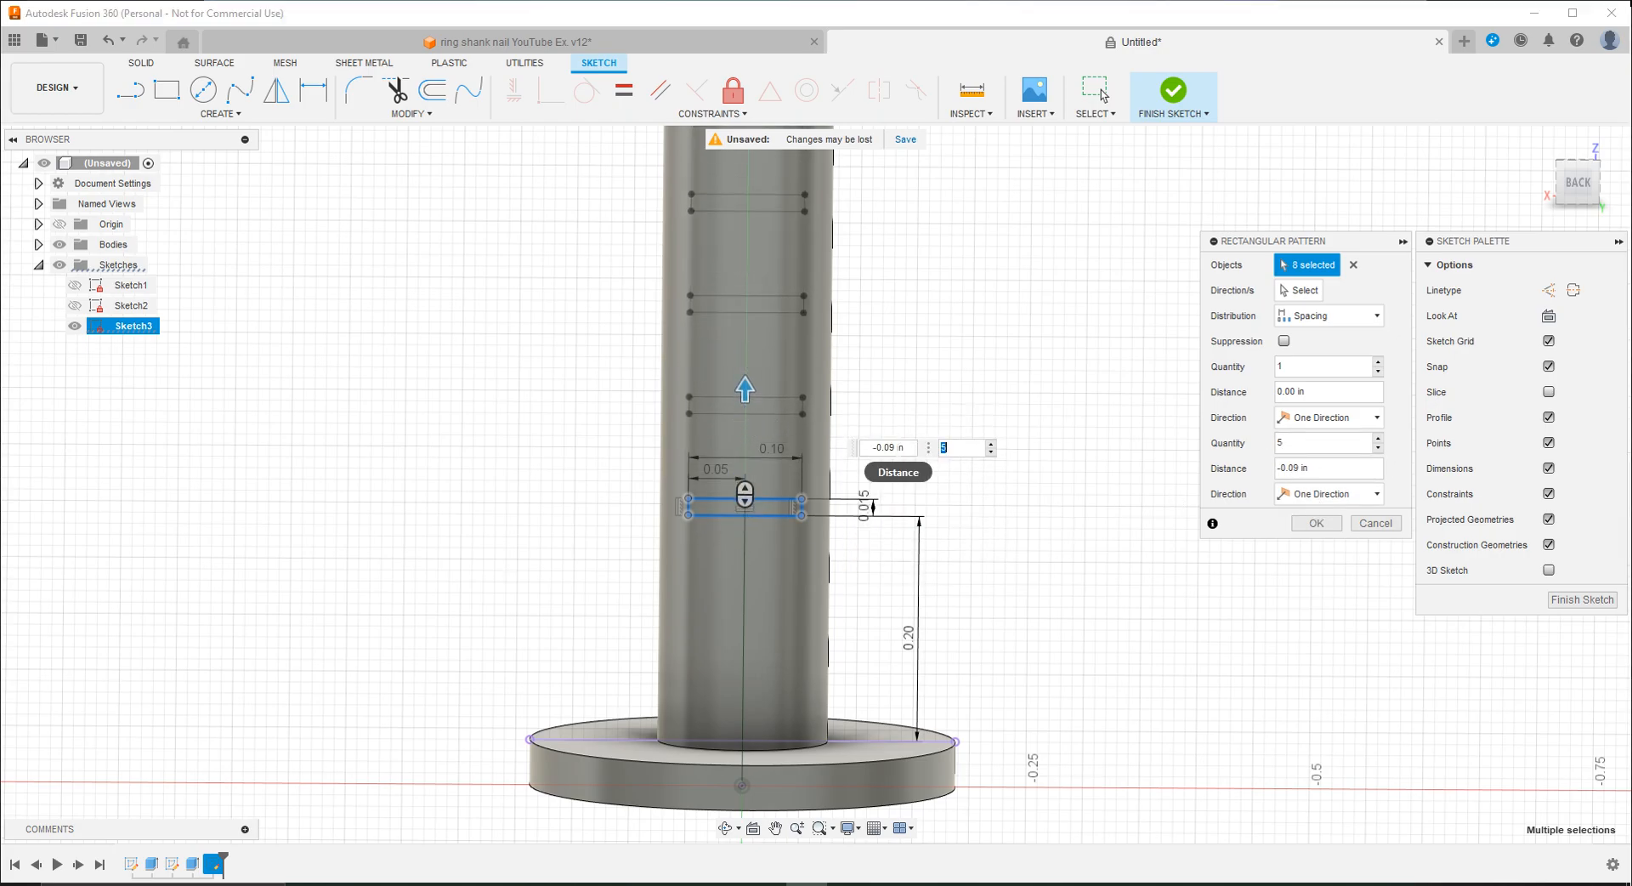
pyautogui.click(1314, 466)
pyautogui.hotkey('ctrl', 'a')
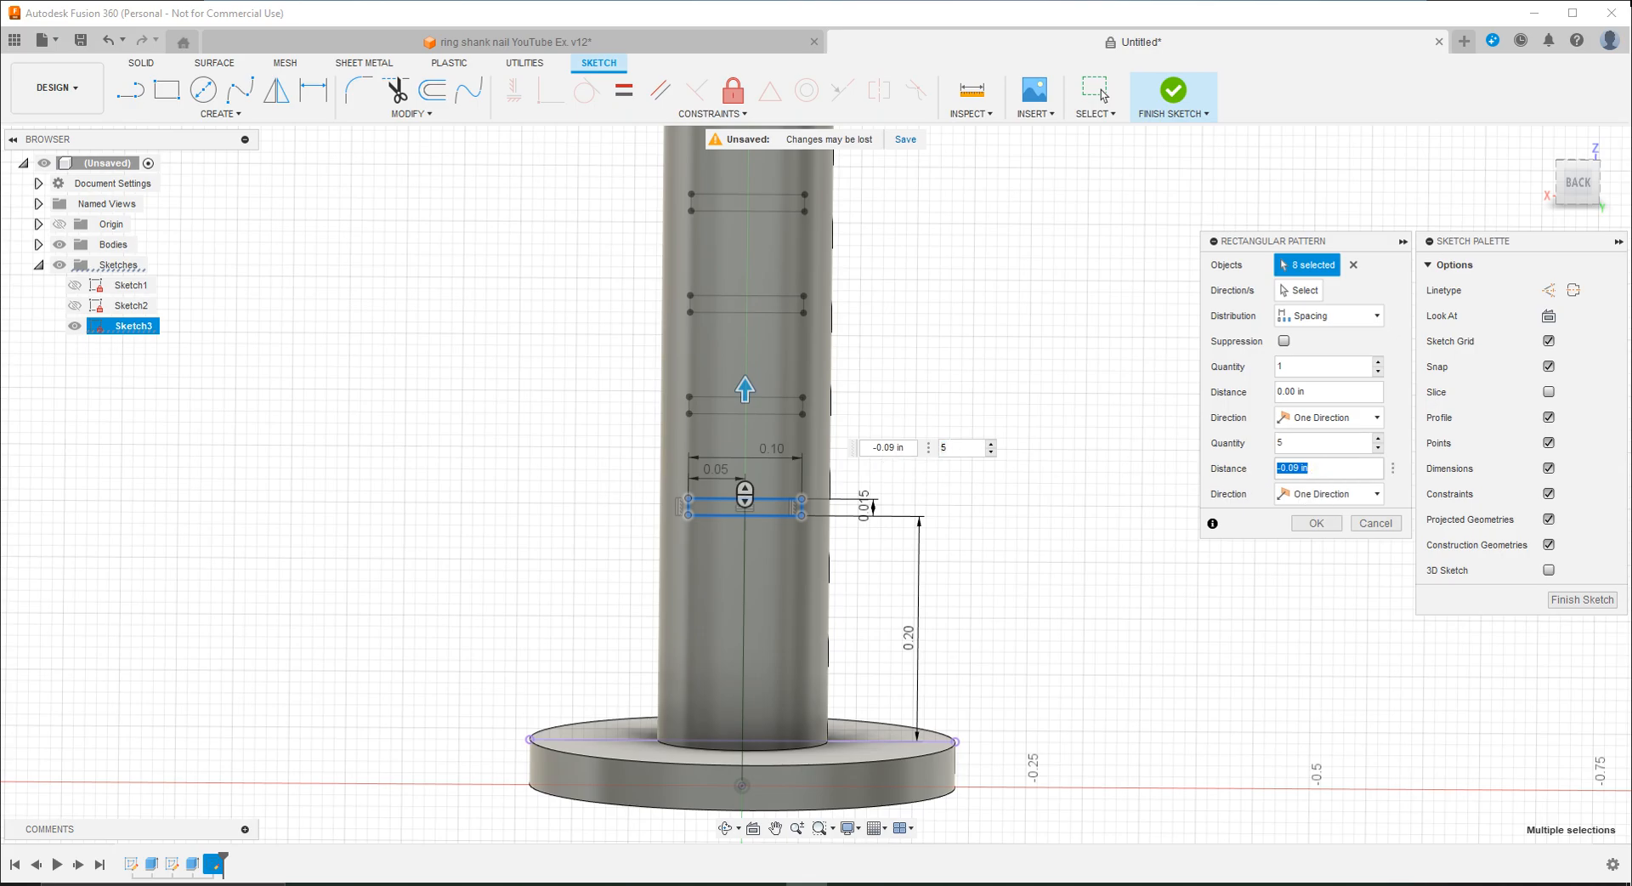
pyautogui.write('.03')
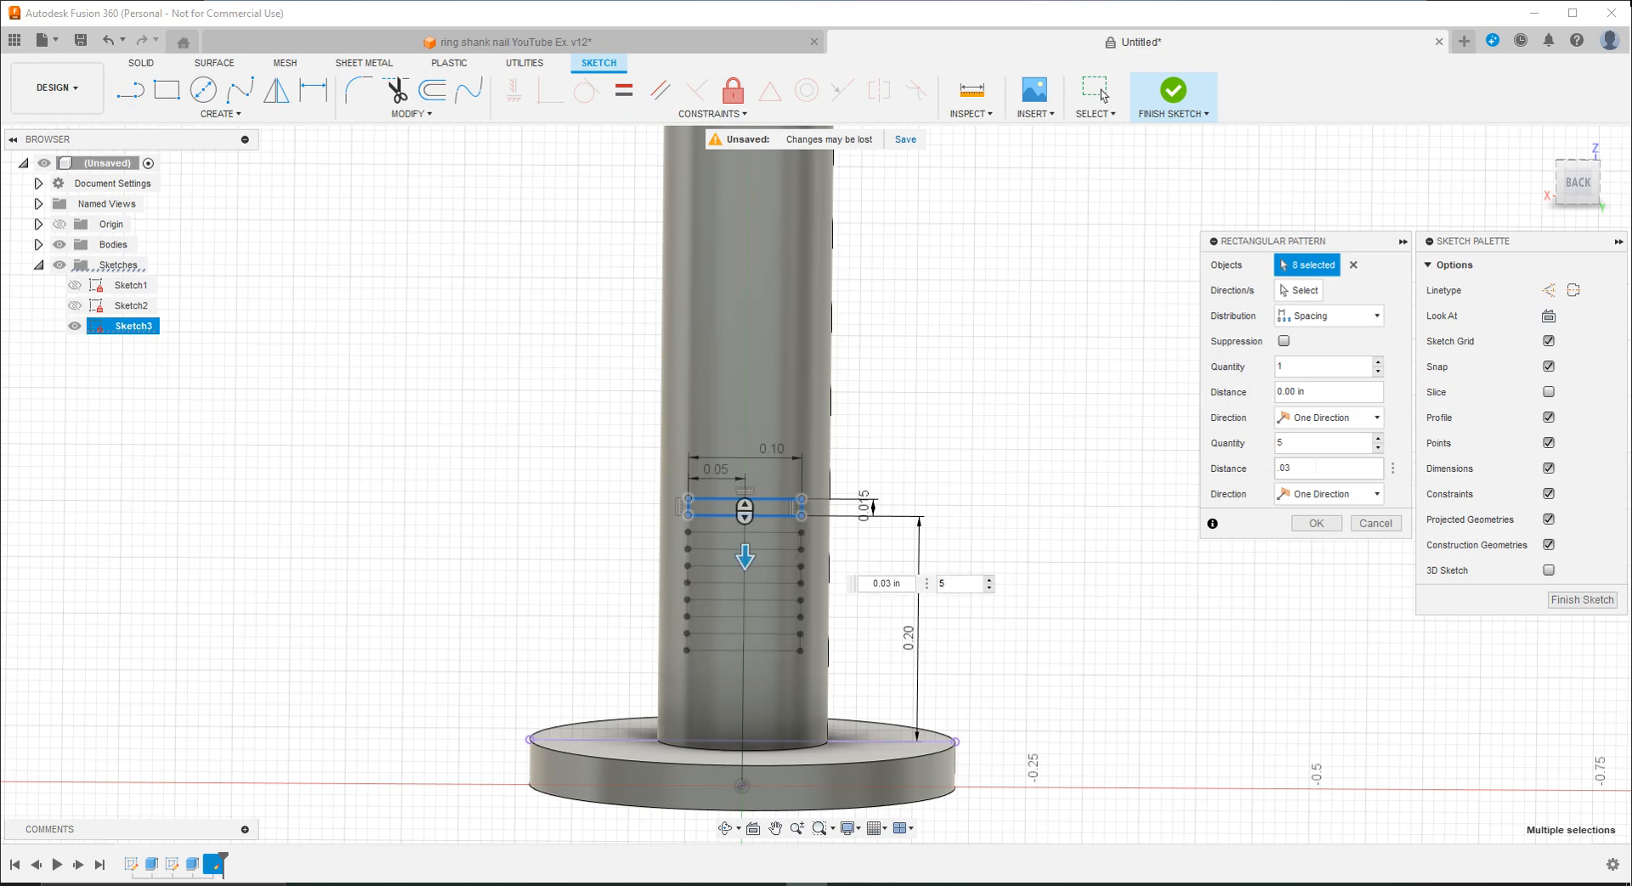
pyautogui.write('-')
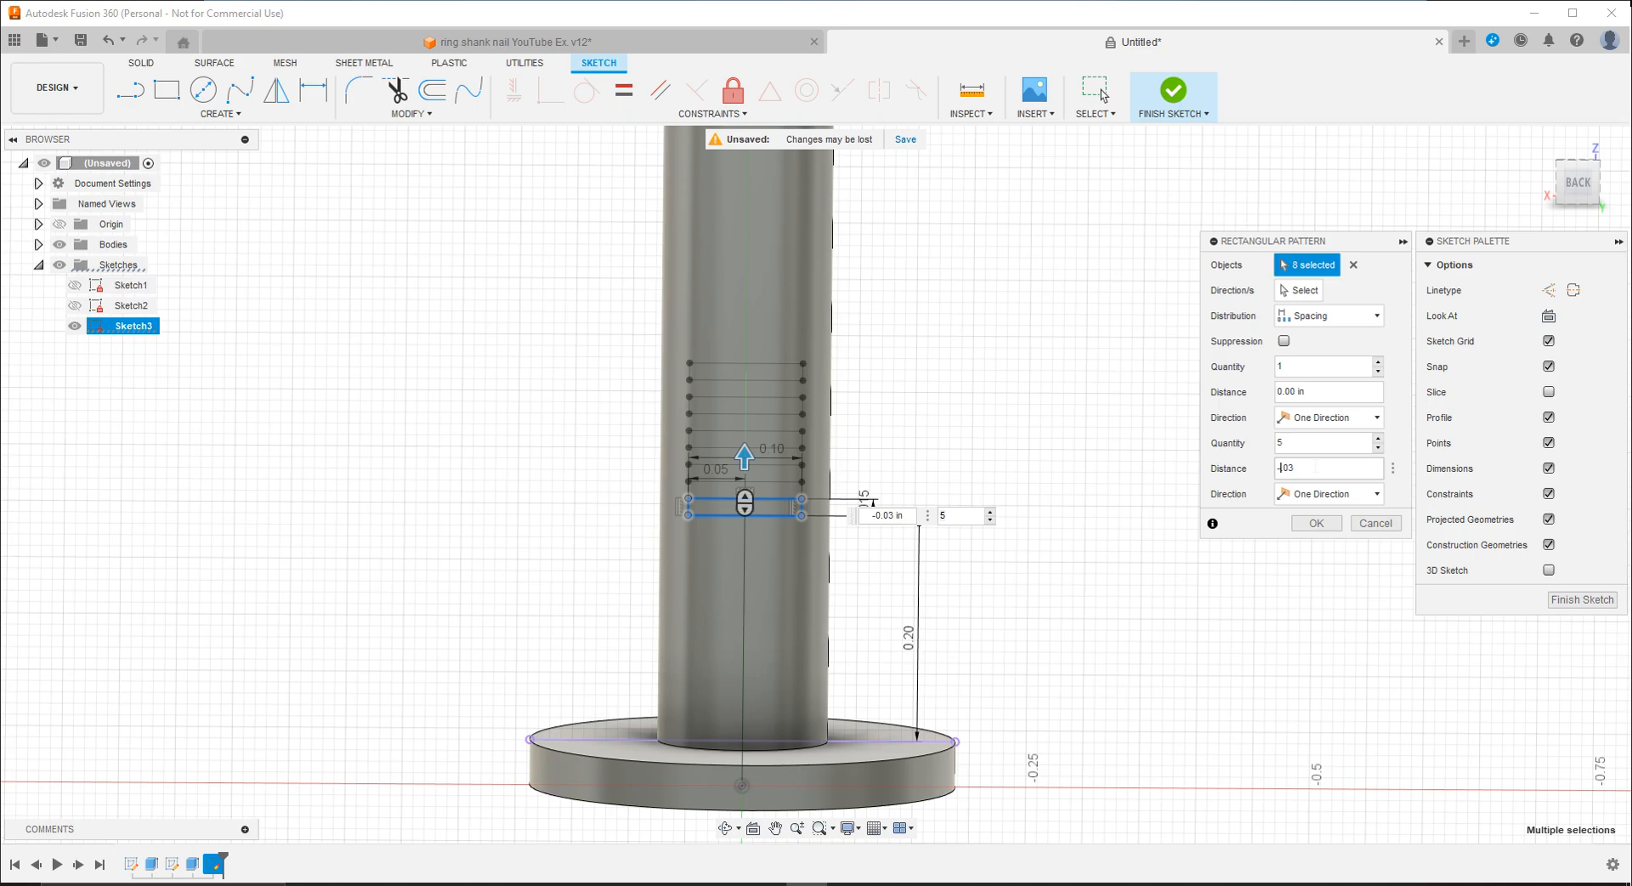
pyautogui.press('Return')
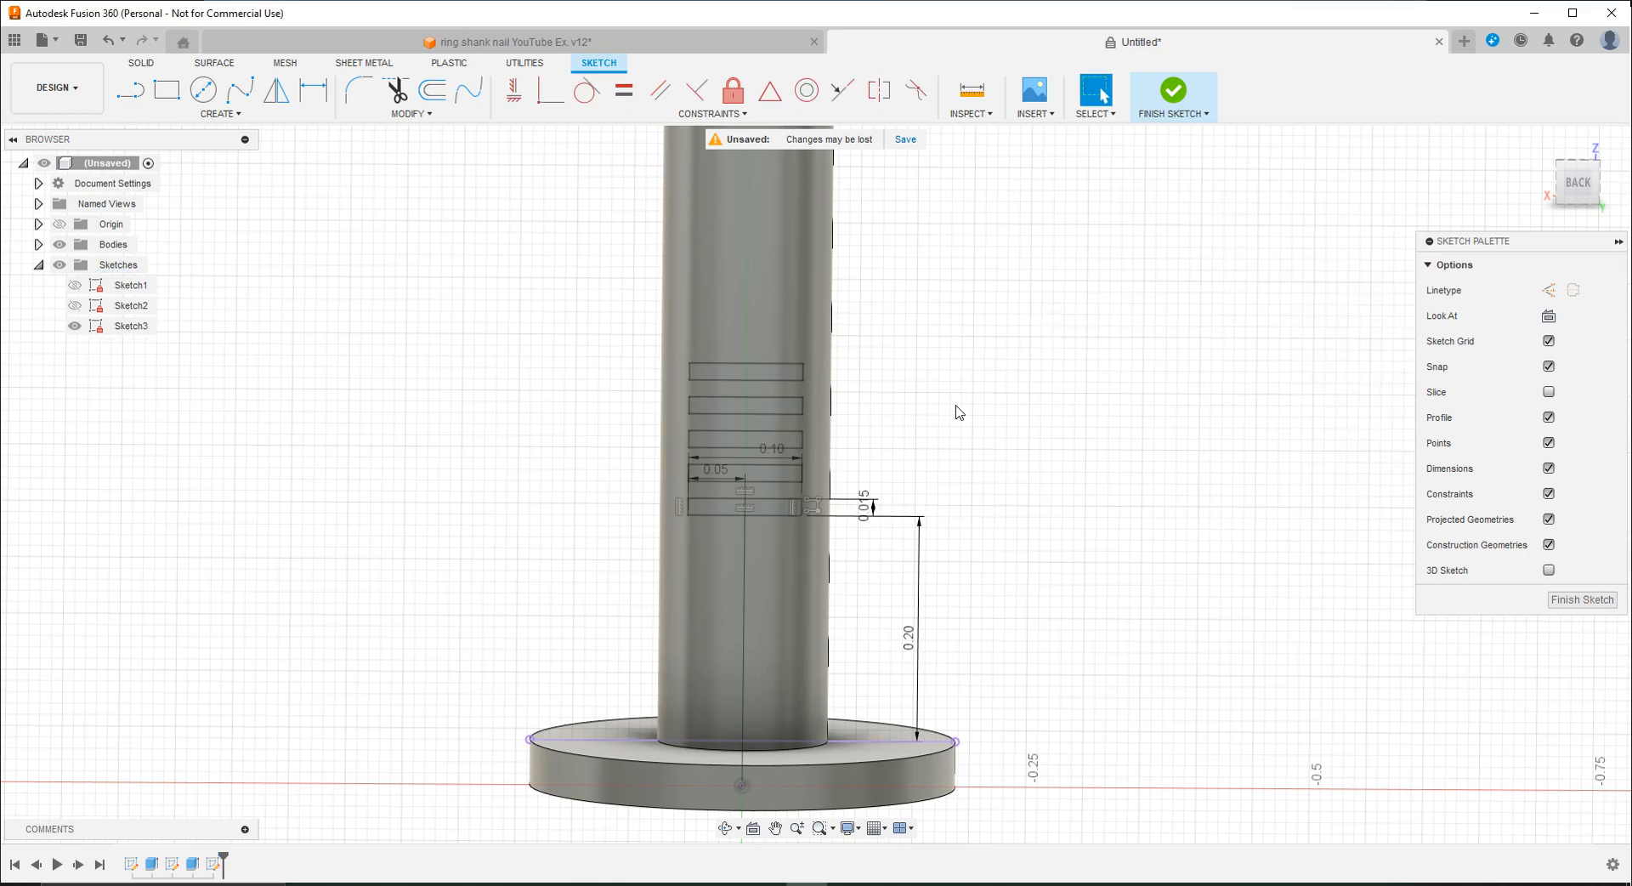
# Step: Start a Press Pull extrusion of all five slot rectangles in the slots sketch
pyautogui.moveTo(721, 434)
pyautogui.keyDown('shift'); pyautogui.mouseDown(button='middle')
pyautogui.moveTo(850, 436)
pyautogui.moveTo(842, 452)
pyautogui.moveTo(783, 426)
pyautogui.moveTo(496, 412)
pyautogui.moveTo(721, 434)
pyautogui.mouseUp(button='middle'); pyautogui.keyUp('shift')
pyautogui.click(113, 326)
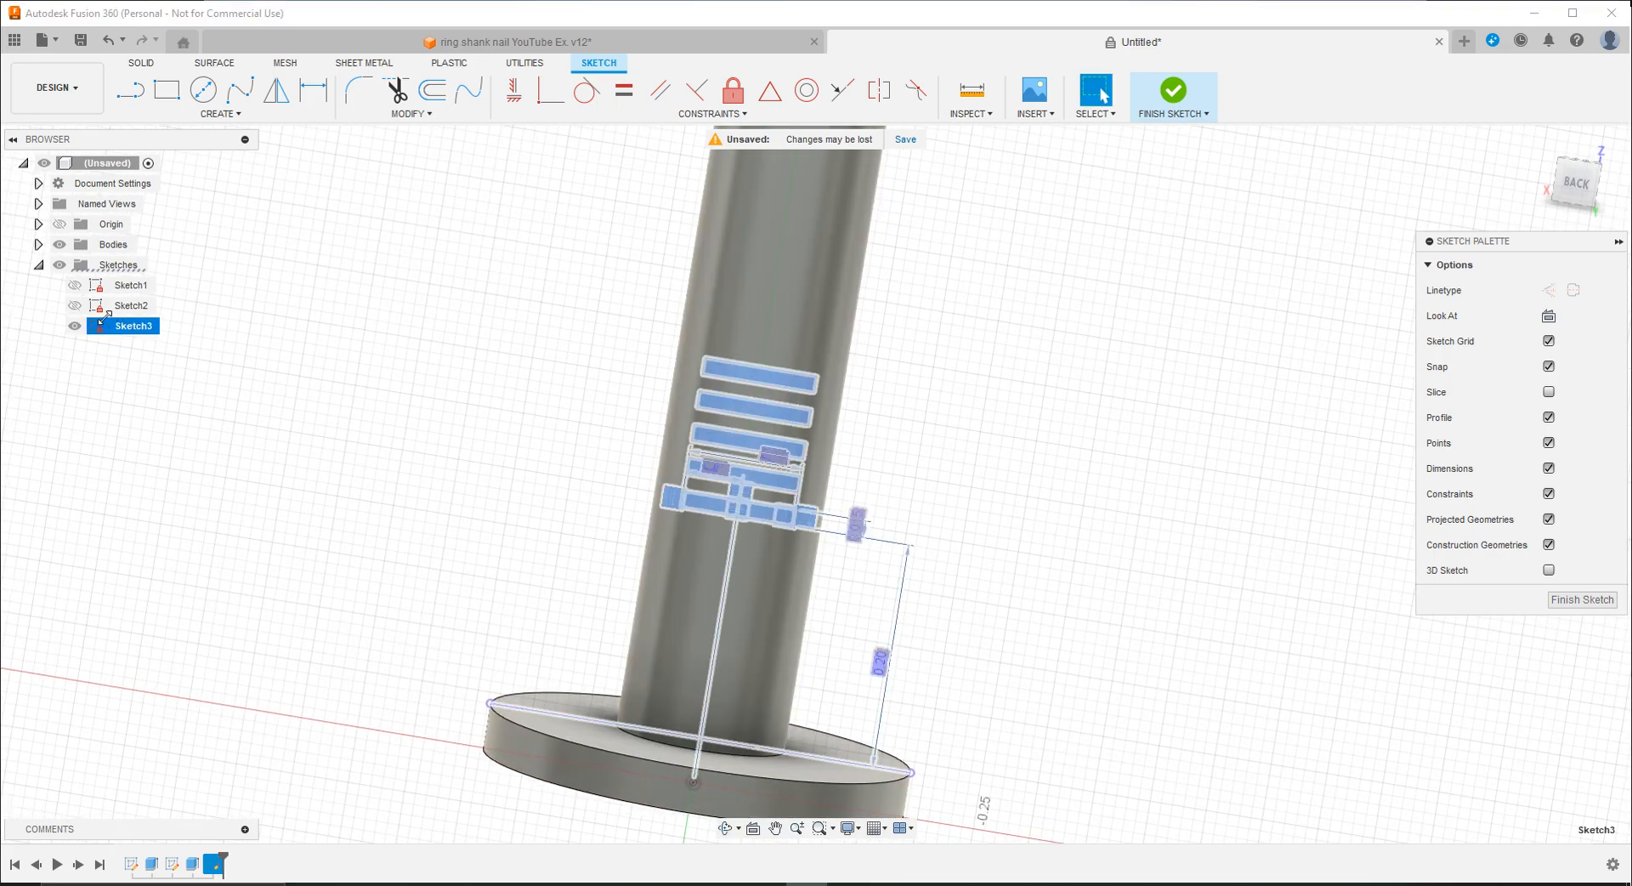
pyautogui.click(141, 62)
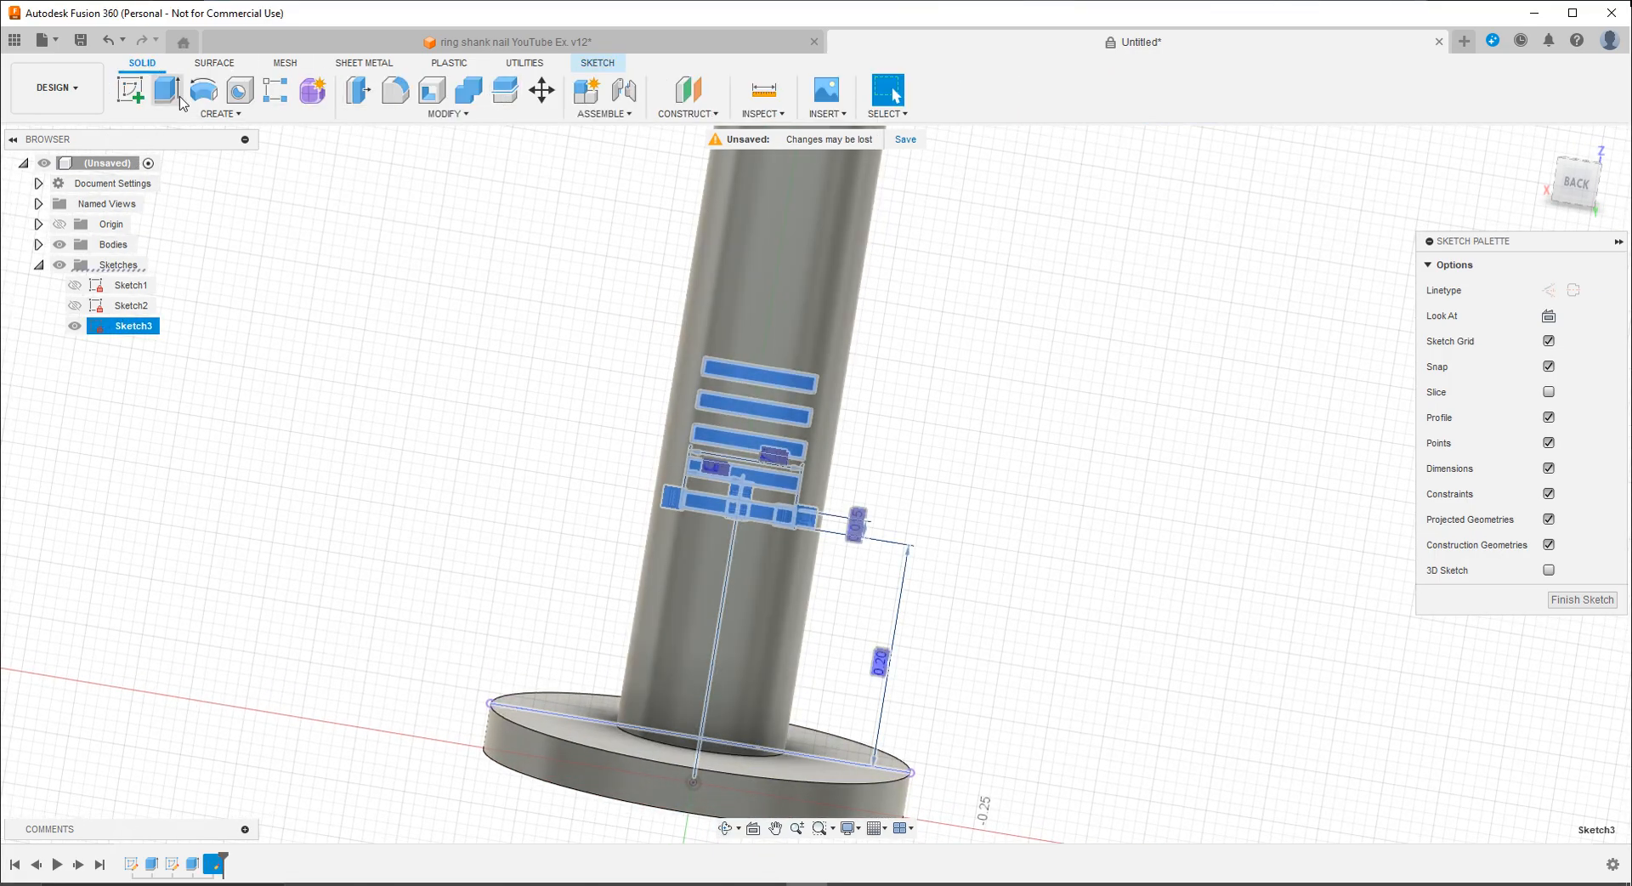
pyautogui.click(359, 92)
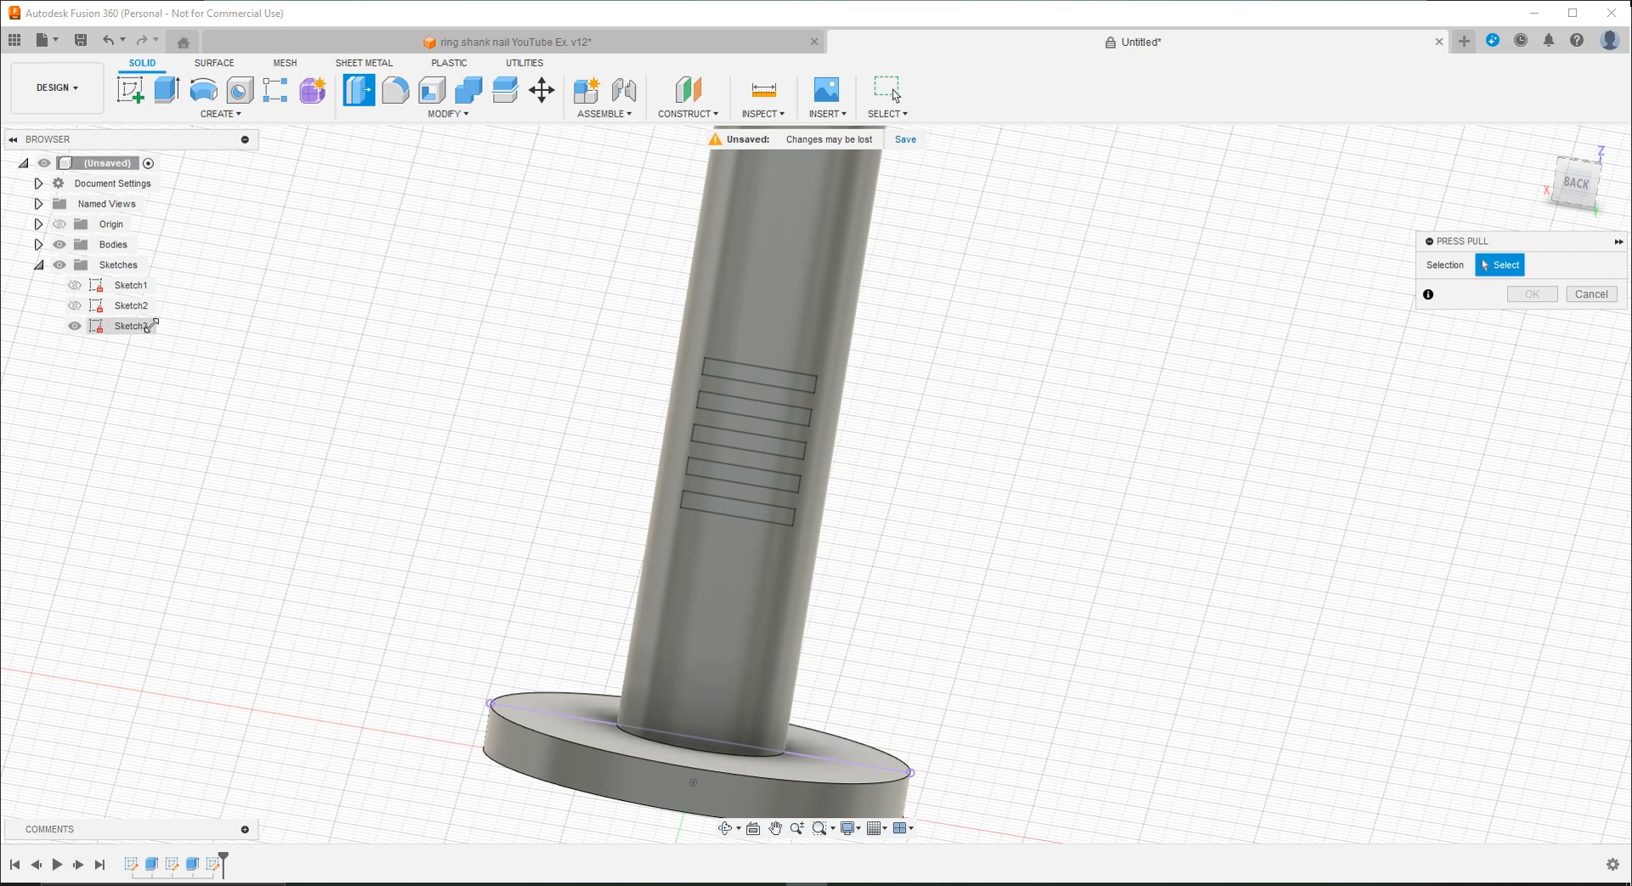
pyautogui.moveTo(696, 343); pyautogui.dragTo(800, 540)
pyautogui.moveTo(644, 309); pyautogui.dragTo(867, 587)
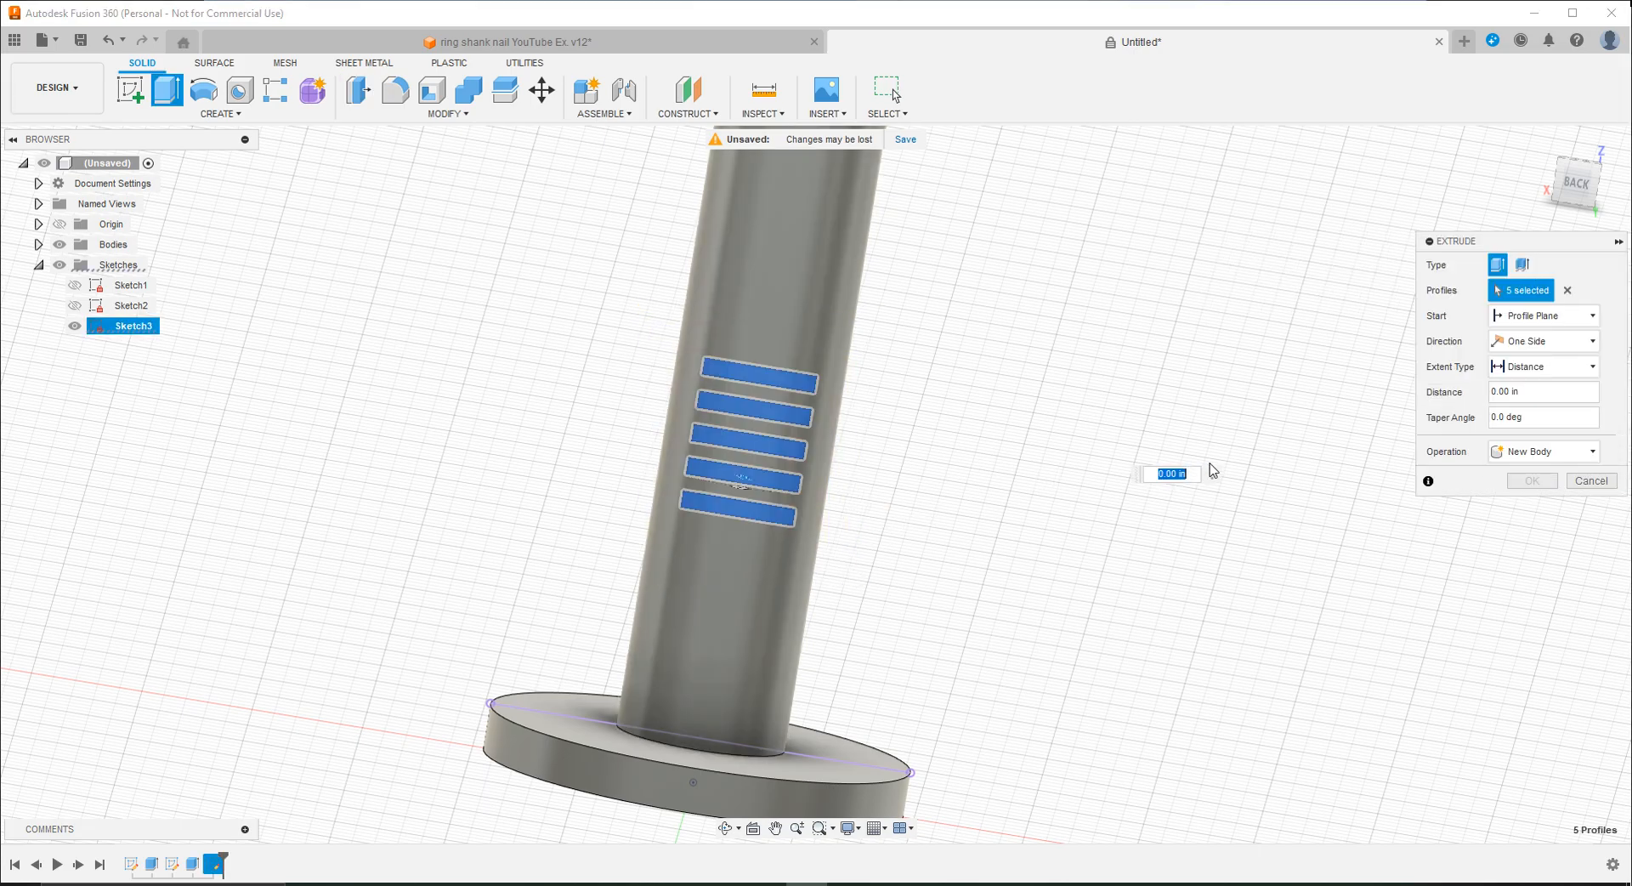
# Step: Cut the five slots through both sides of the shank with a symmetric extrusion of about 0.08 in
pyautogui.click(1552, 449)
pyautogui.click(1544, 495)
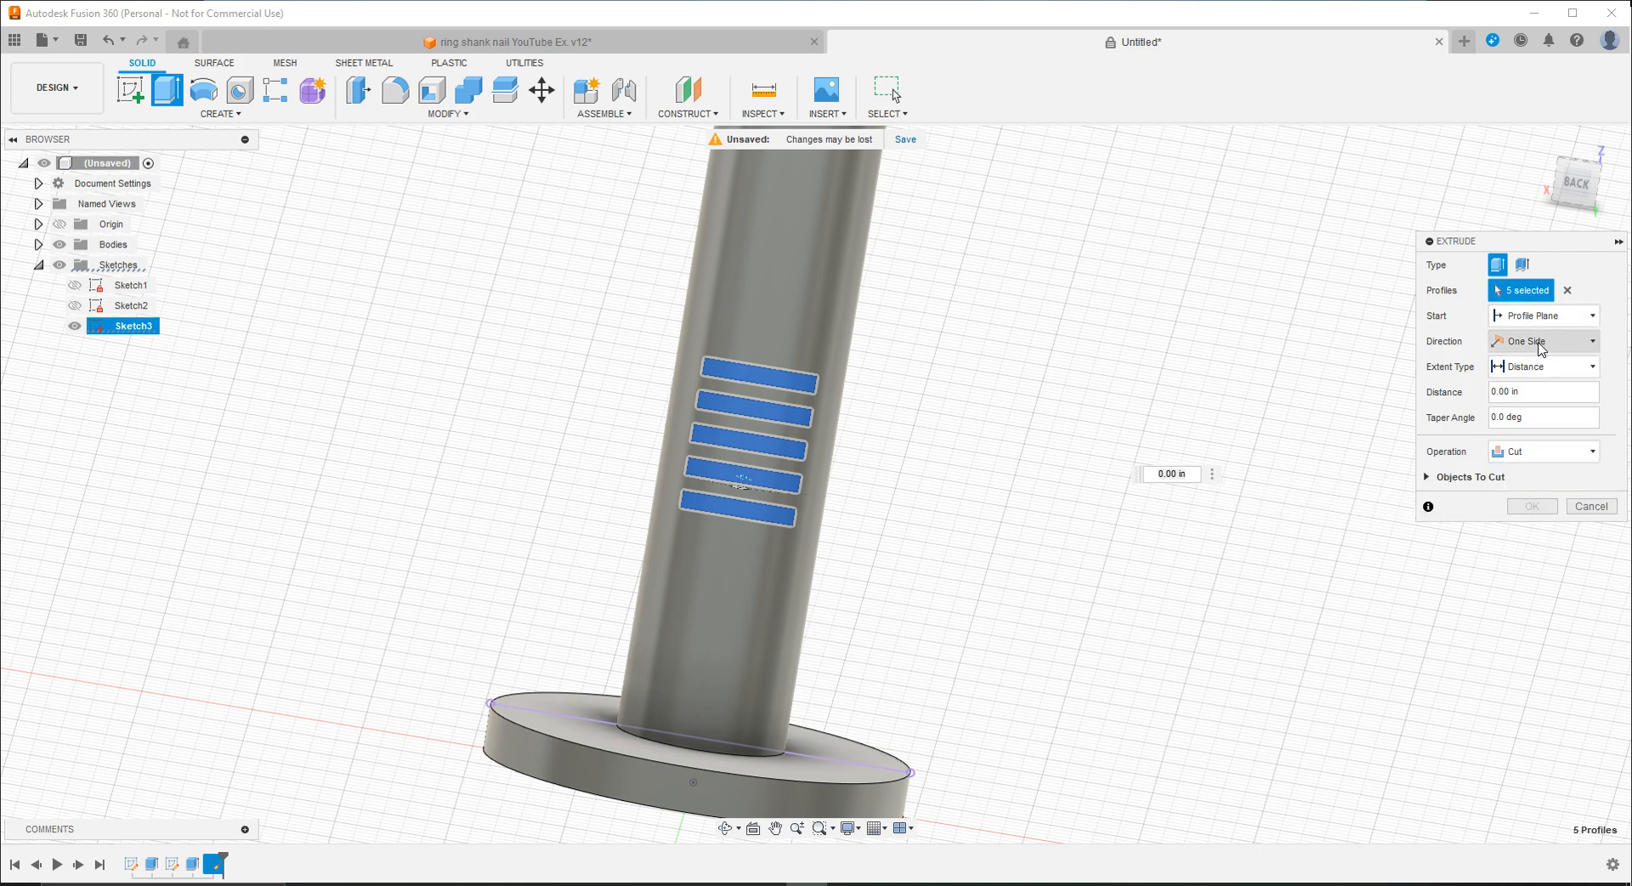
pyautogui.click(1542, 341)
pyautogui.click(1522, 386)
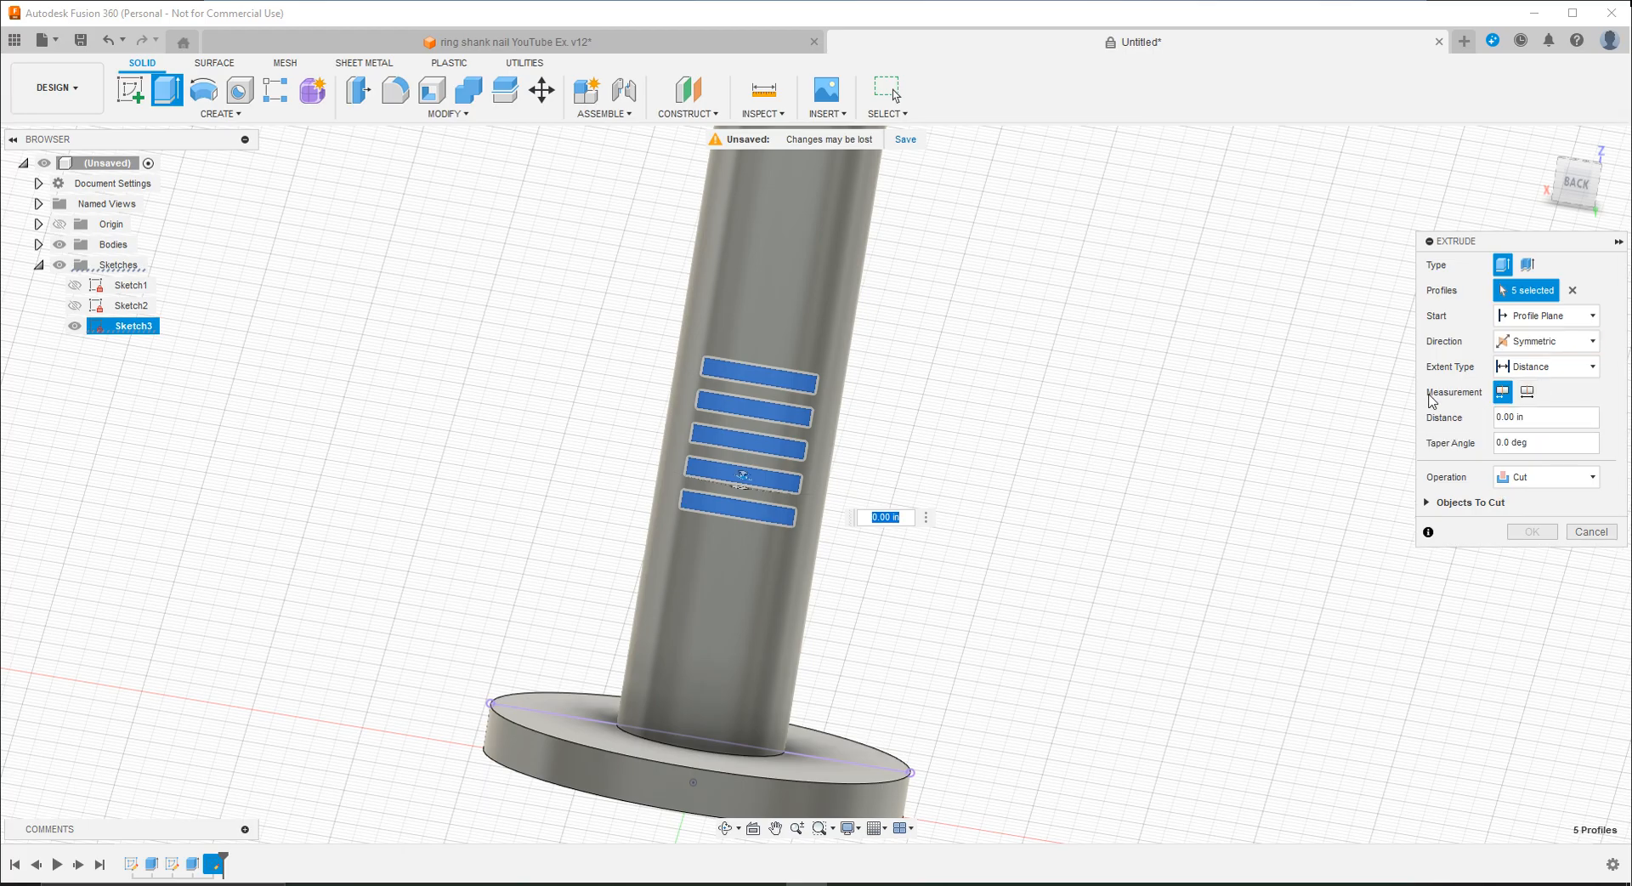
pyautogui.keyDown('shift'); pyautogui.moveTo(902, 432); pyautogui.dragTo(890, 443, button='middle'); pyautogui.keyUp('shift')
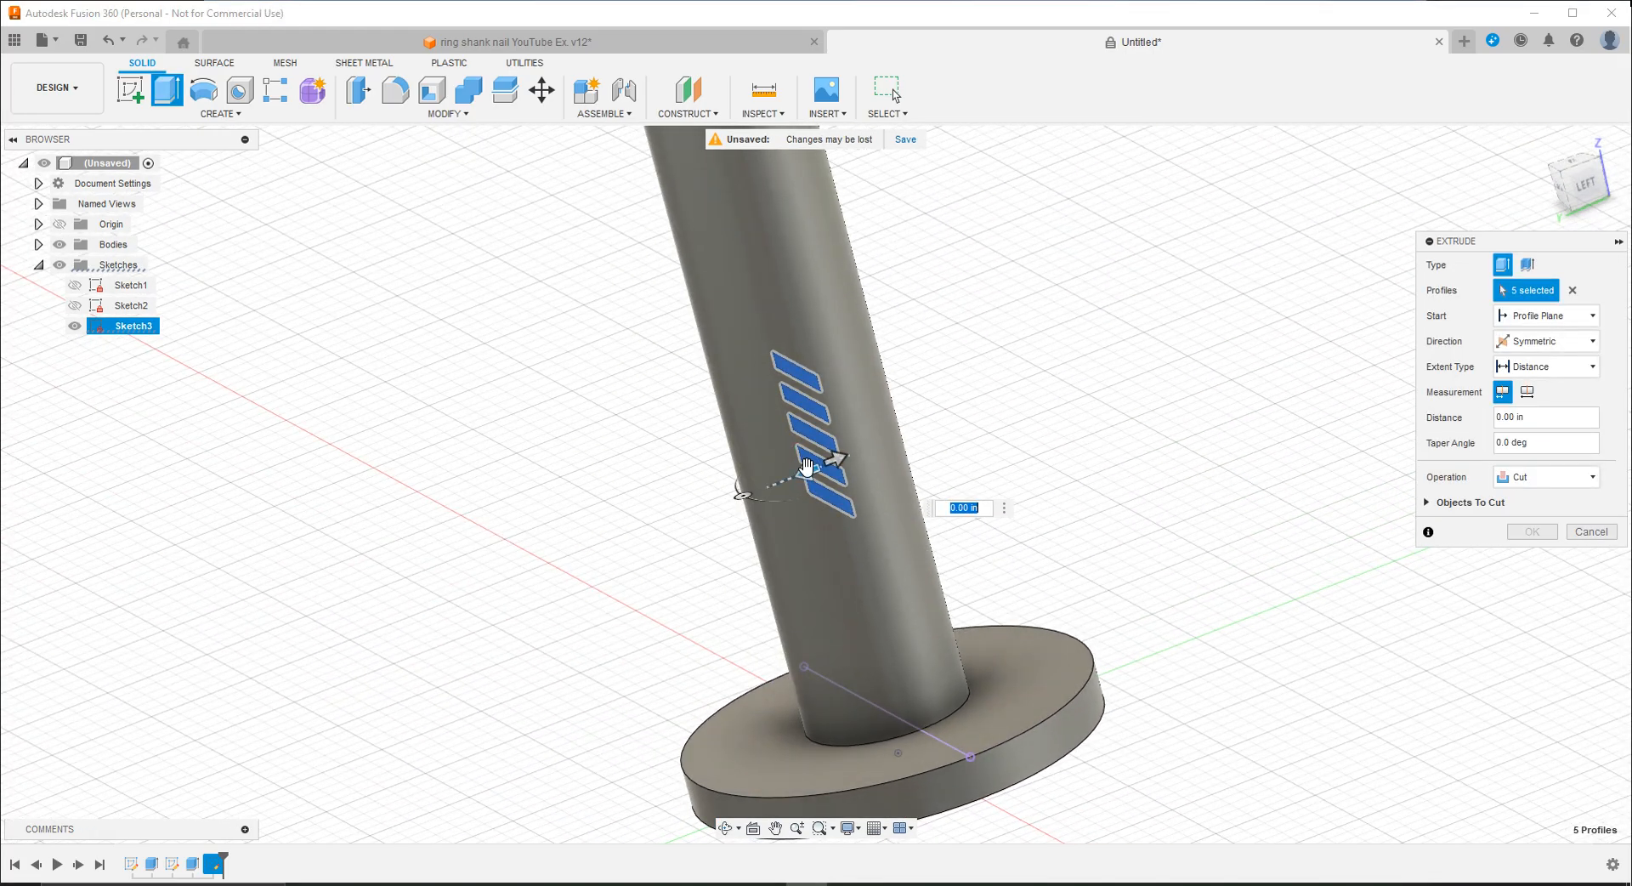
pyautogui.moveTo(794, 482); pyautogui.dragTo(731, 519)
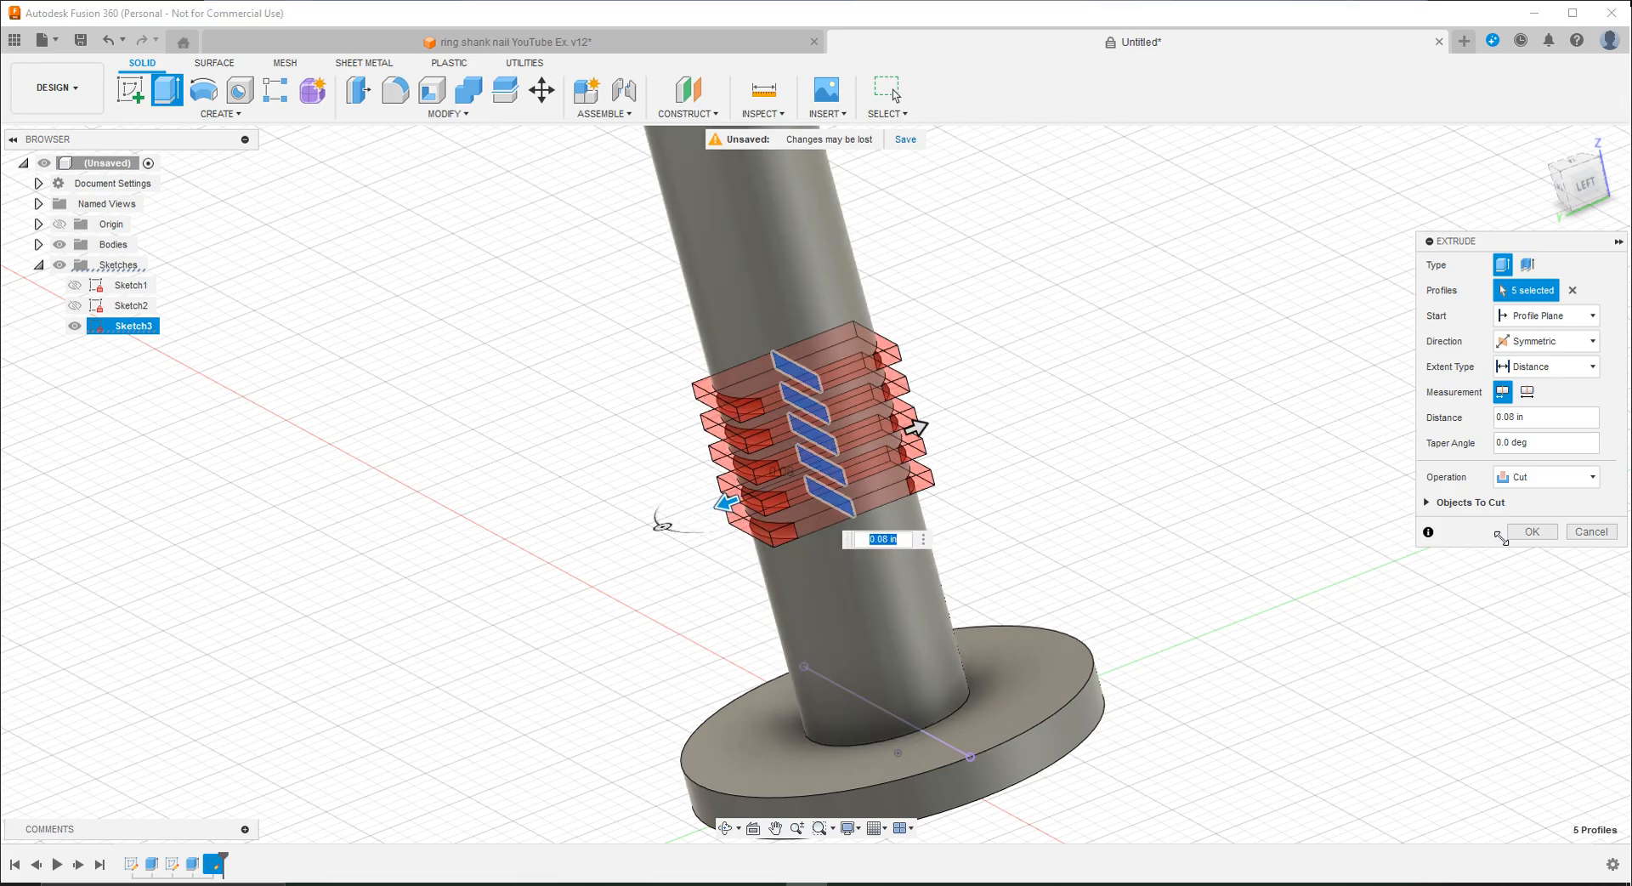
pyautogui.click(1531, 530)
pyautogui.moveTo(966, 462)
pyautogui.keyDown('shift'); pyautogui.mouseDown(button='middle')
pyautogui.moveTo(1068, 422)
pyautogui.moveTo(1094, 462)
pyautogui.moveTo(1264, 472)
pyautogui.moveTo(1309, 527)
pyautogui.mouseUp(button='middle'); pyautogui.keyUp('shift')
# Step: Switch to the finished nail, finish its slots sketch and examine how the cut slots are filled around the shank
pyautogui.click(516, 42)
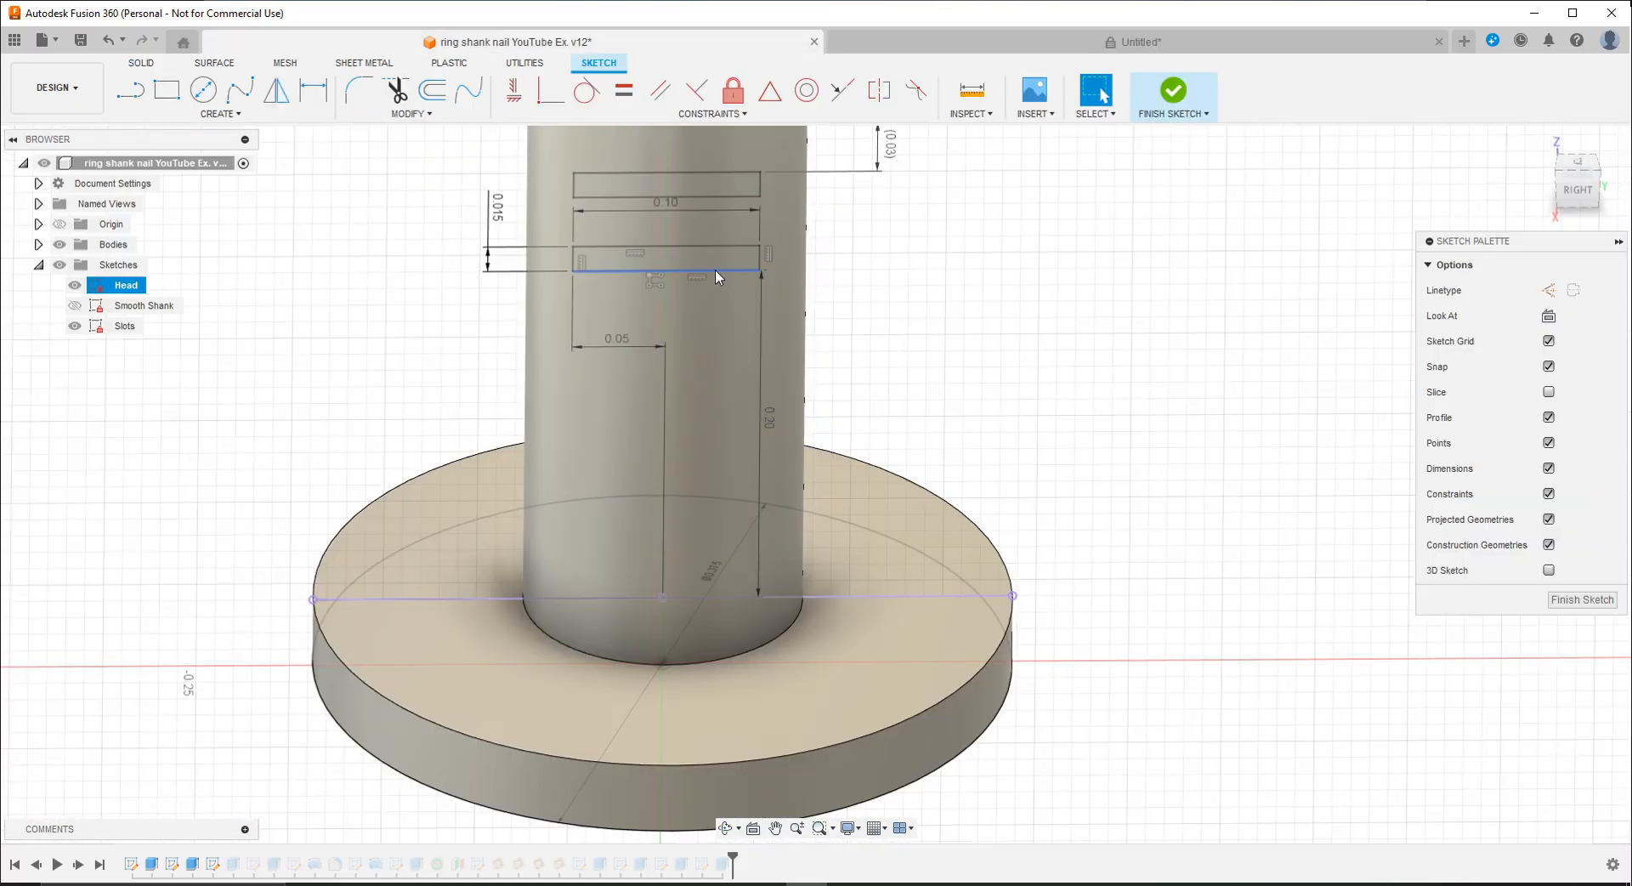
pyautogui.scroll(-5, 719, 259)
pyautogui.moveTo(727, 204)
pyautogui.keyDown('shift'); pyautogui.mouseDown(button='middle')
pyautogui.moveTo(740, 244)
pyautogui.moveTo(823, 215)
pyautogui.moveTo(885, 244)
pyautogui.moveTo(761, 319)
pyautogui.mouseUp(button='middle'); pyautogui.keyUp('shift')
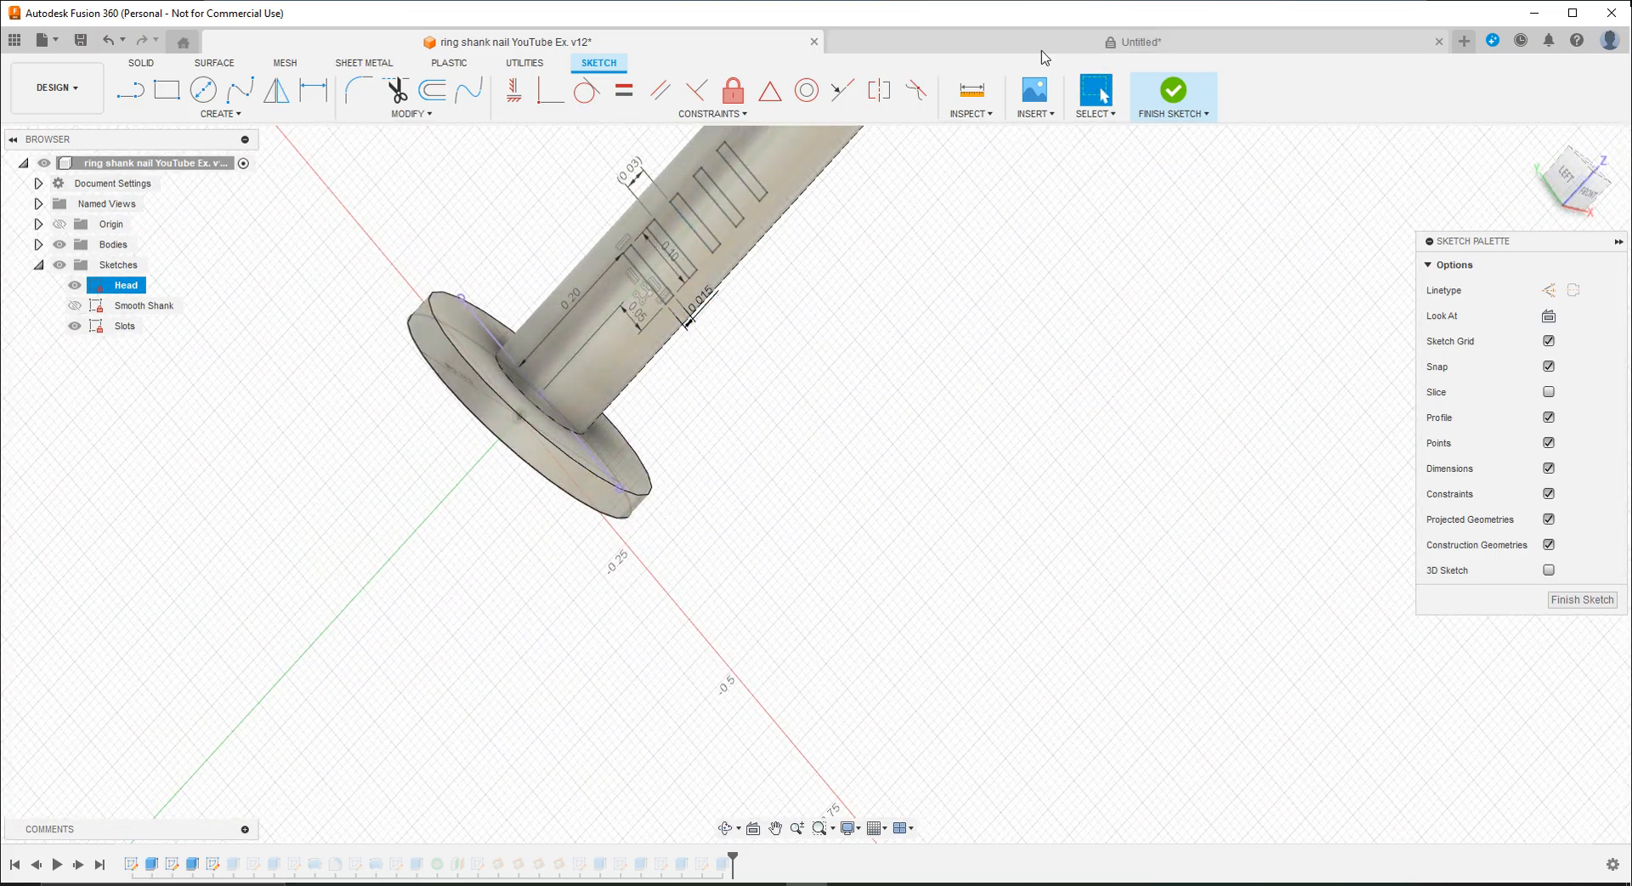
pyautogui.click(1135, 88)
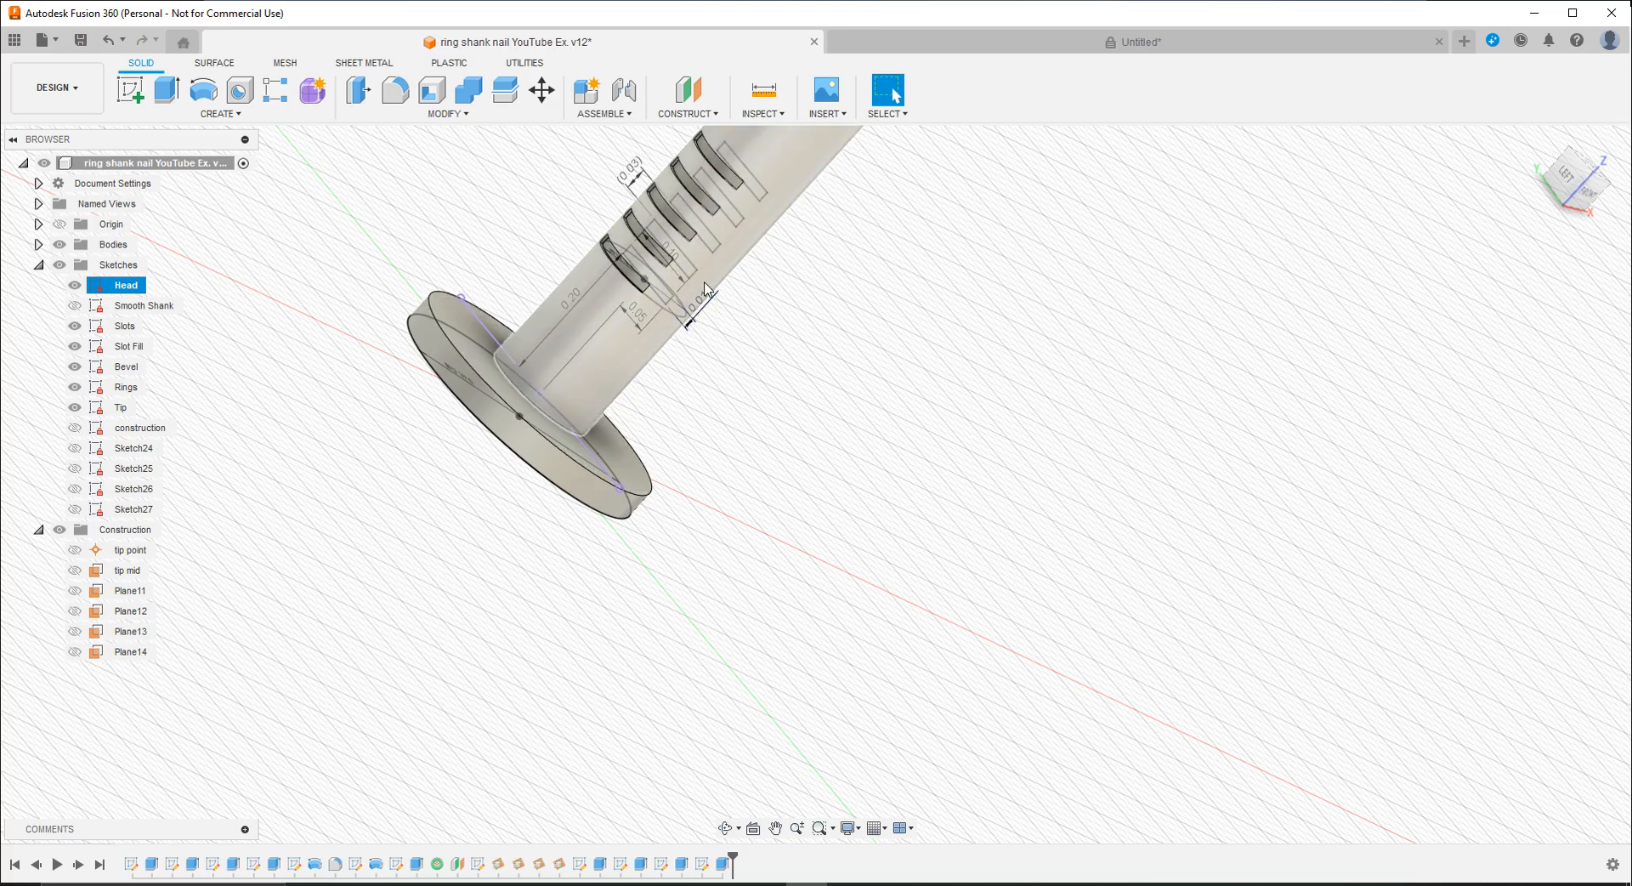
pyautogui.keyDown('shift'); pyautogui.moveTo(755, 565); pyautogui.dragTo(859, 528, button='middle'); pyautogui.keyUp('shift')
pyautogui.keyDown('shift'); pyautogui.moveTo(487, 260); pyautogui.dragTo(667, 242, button='middle'); pyautogui.keyUp('shift')
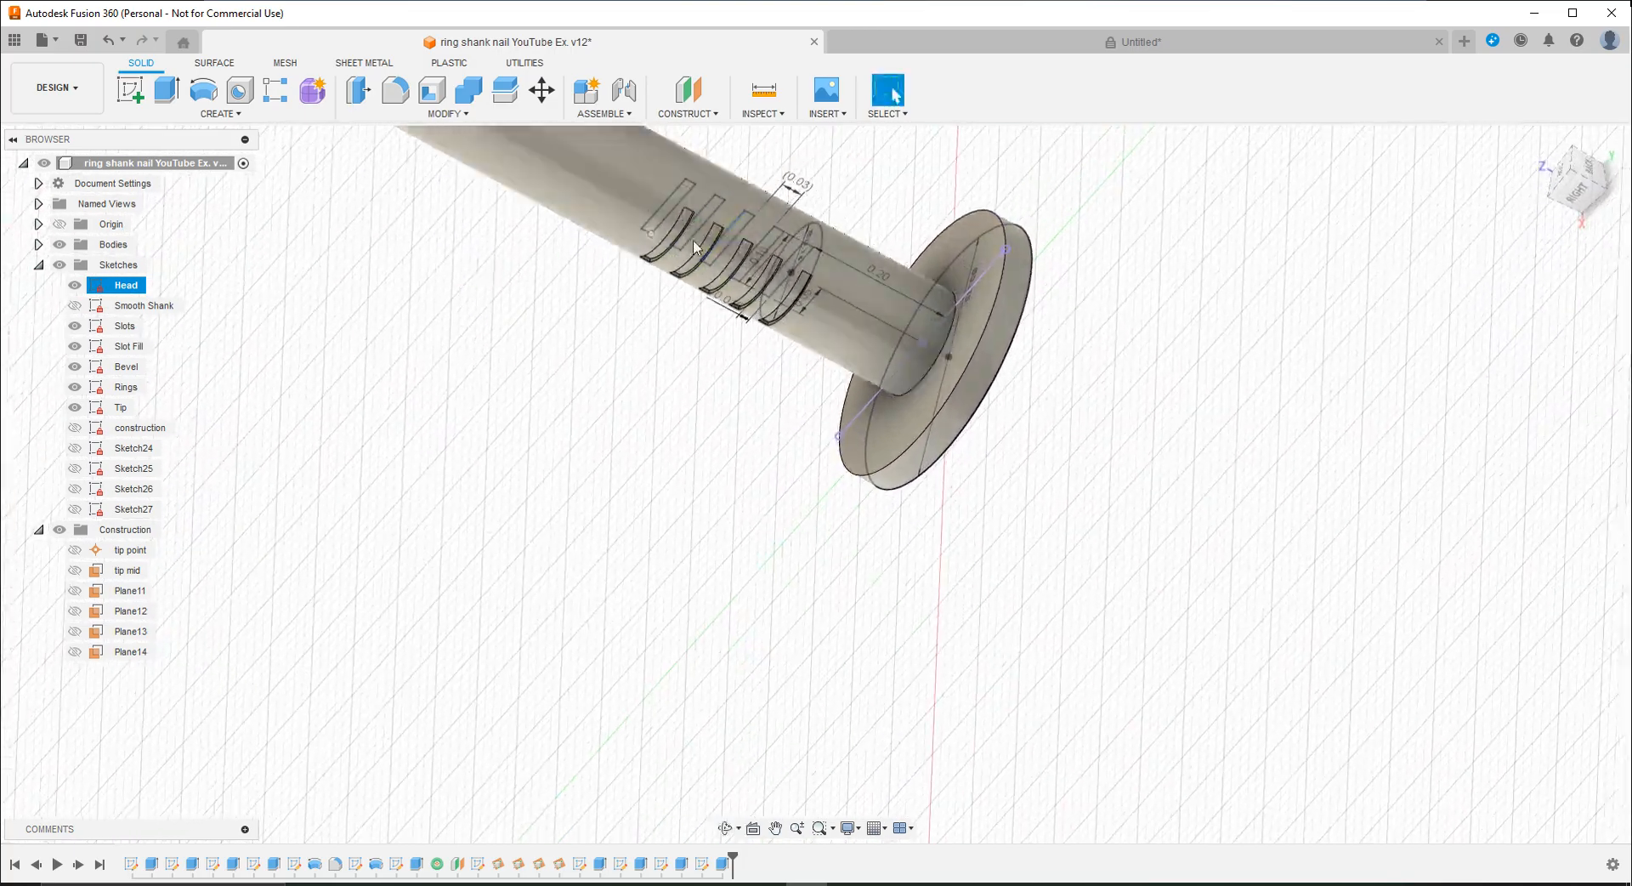
pyautogui.scroll(6, 671, 253)
pyautogui.keyDown('shift'); pyautogui.moveTo(543, 272); pyautogui.dragTo(844, 176, button='middle'); pyautogui.keyUp('shift')
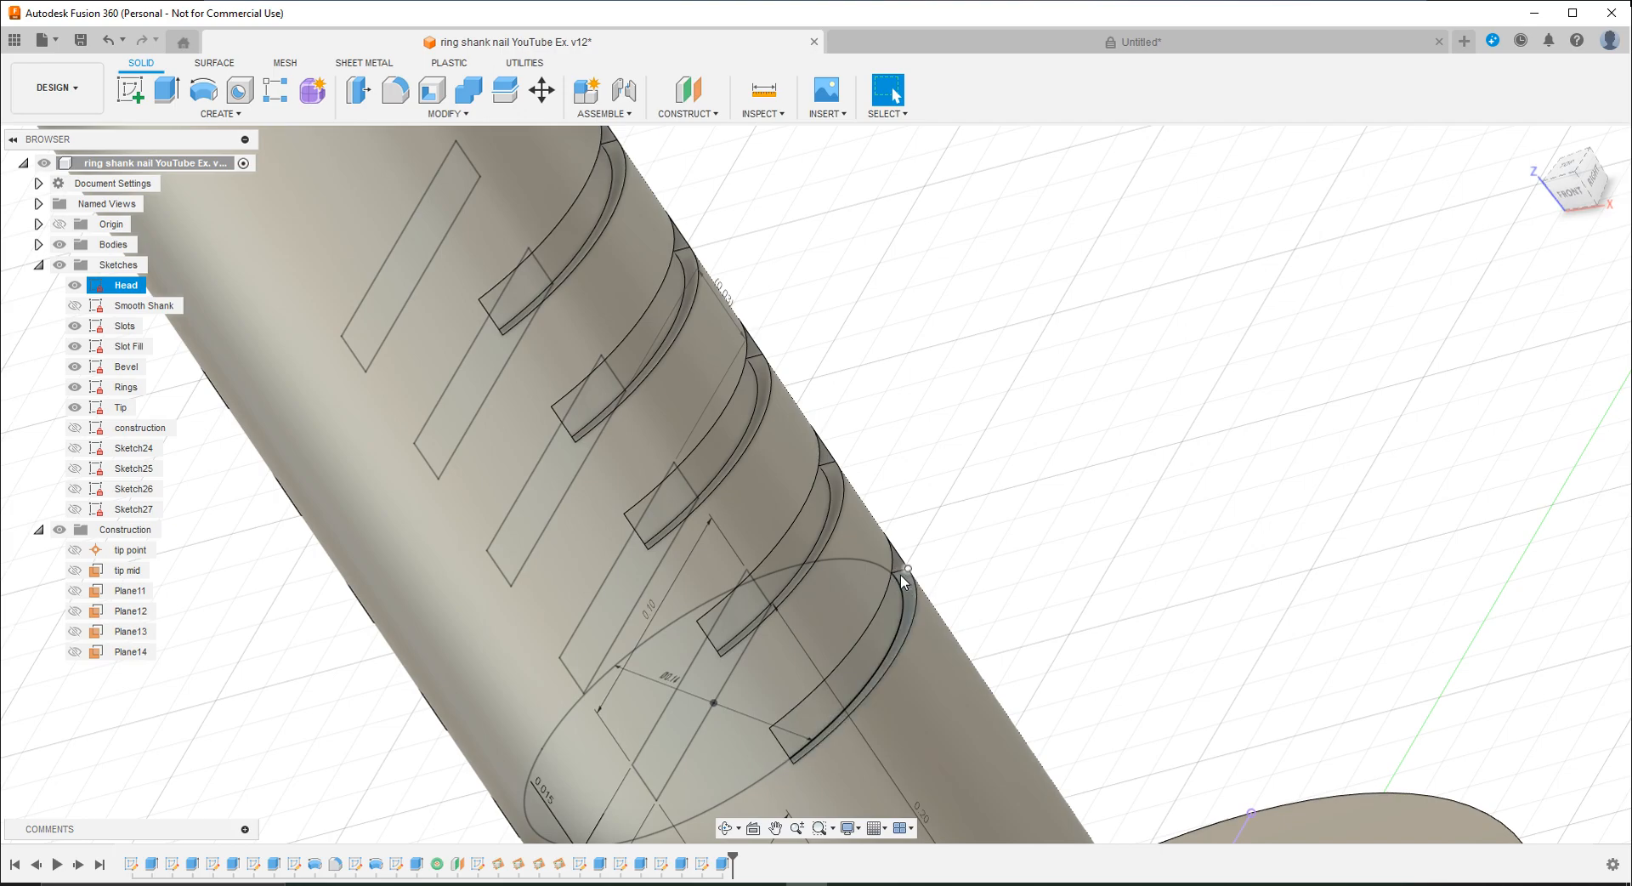
# Step: Open the finished nail's Slot Fill sketch and examine its circle diameters from above
pyautogui.click(129, 345)
pyautogui.rightClick(131, 345)
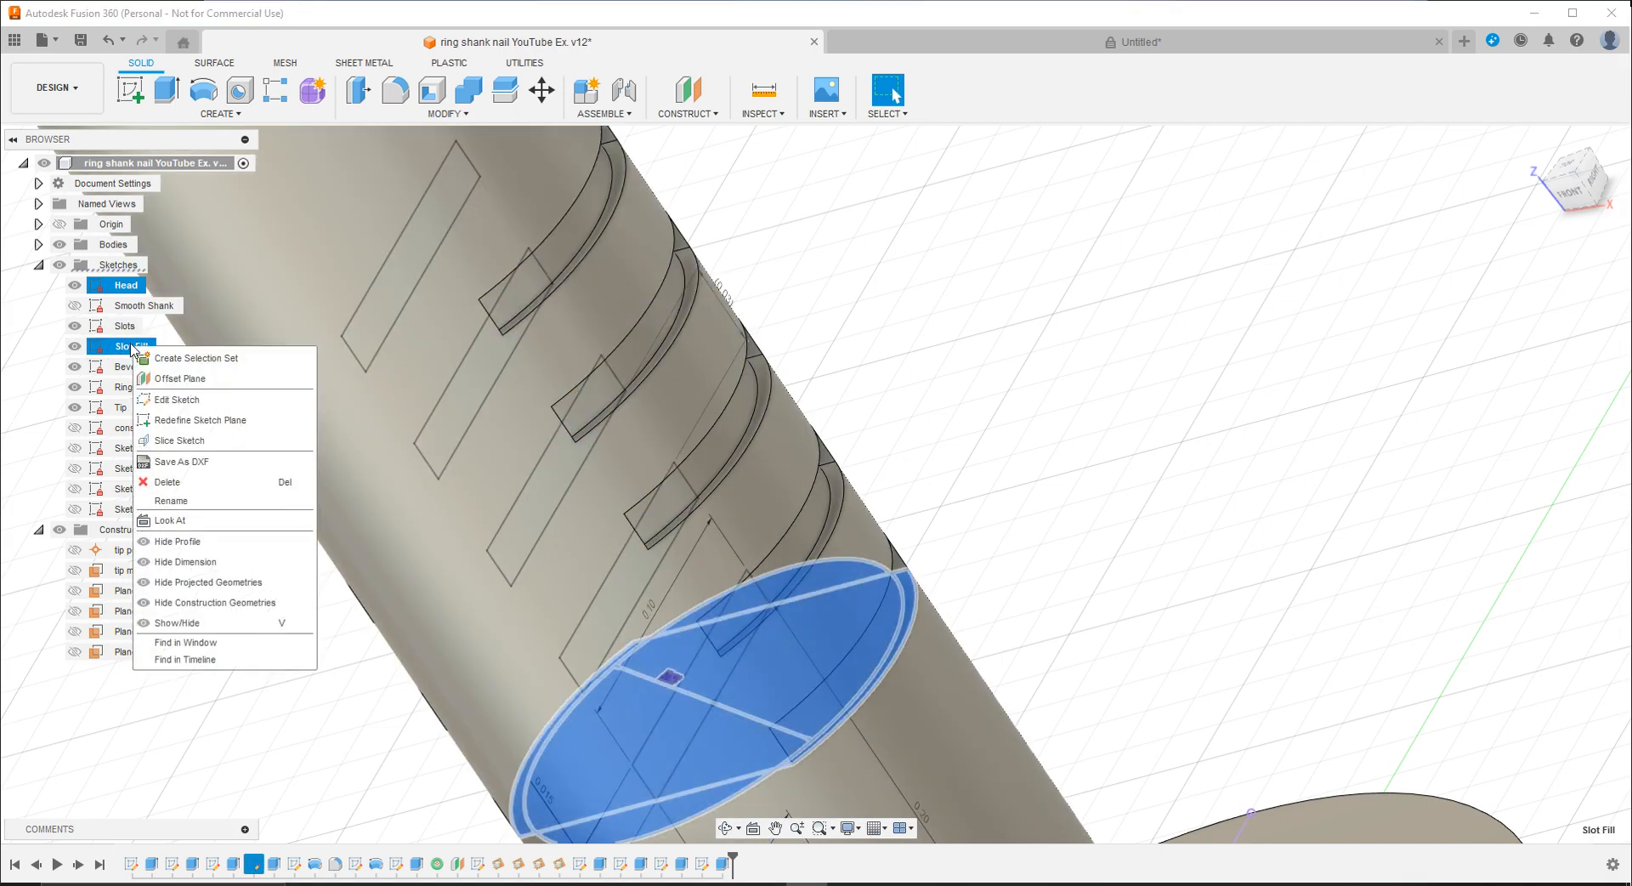
pyautogui.click(170, 399)
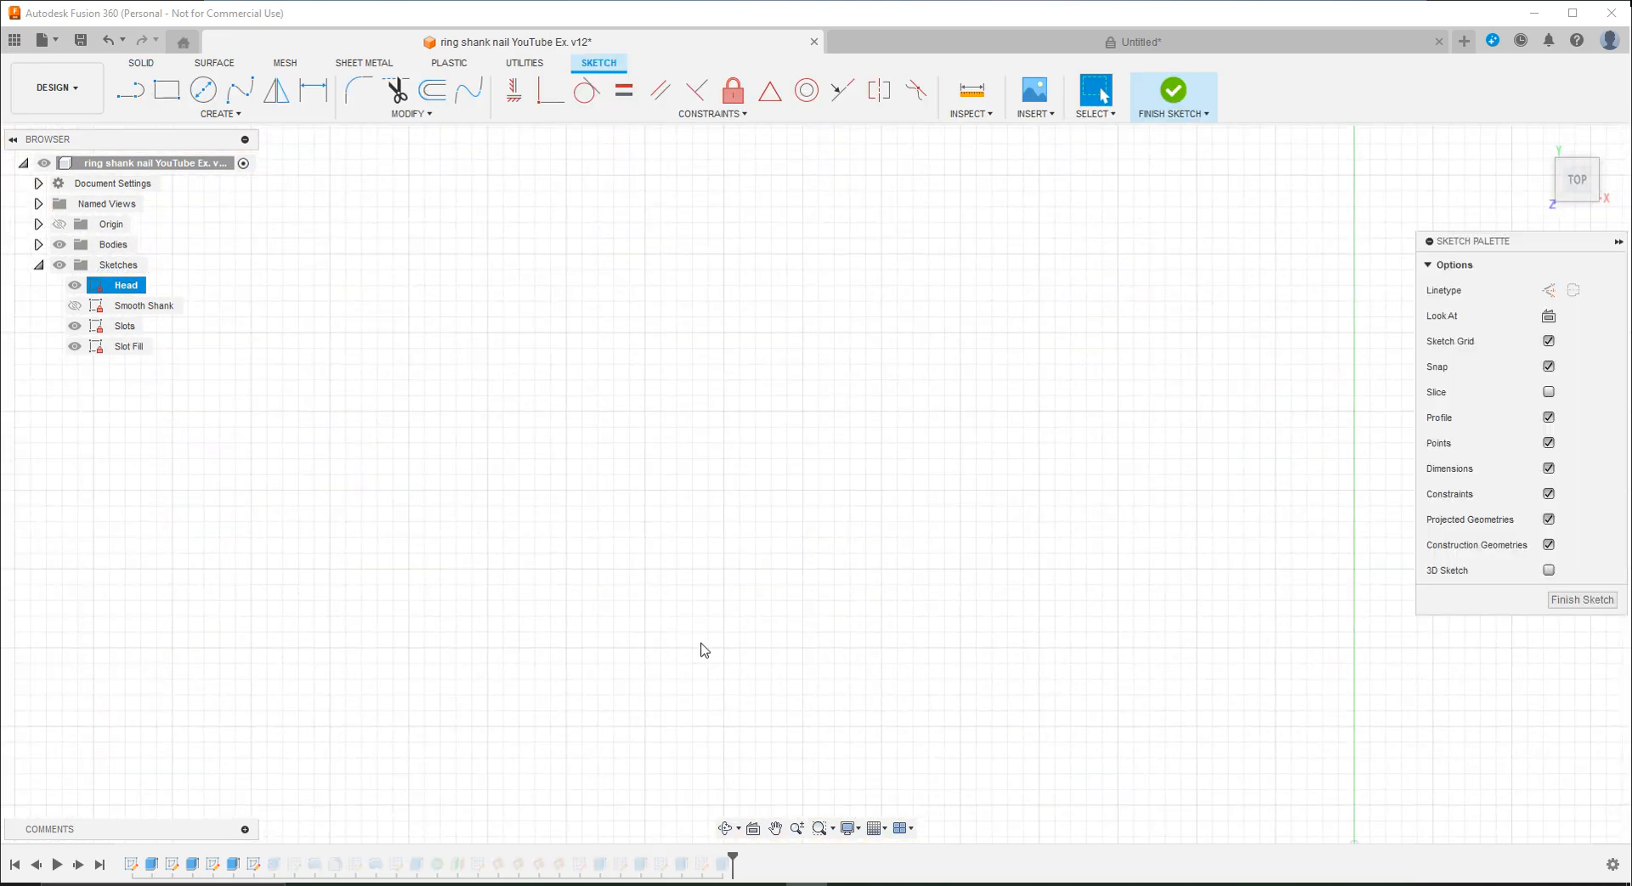
pyautogui.click(1590, 194)
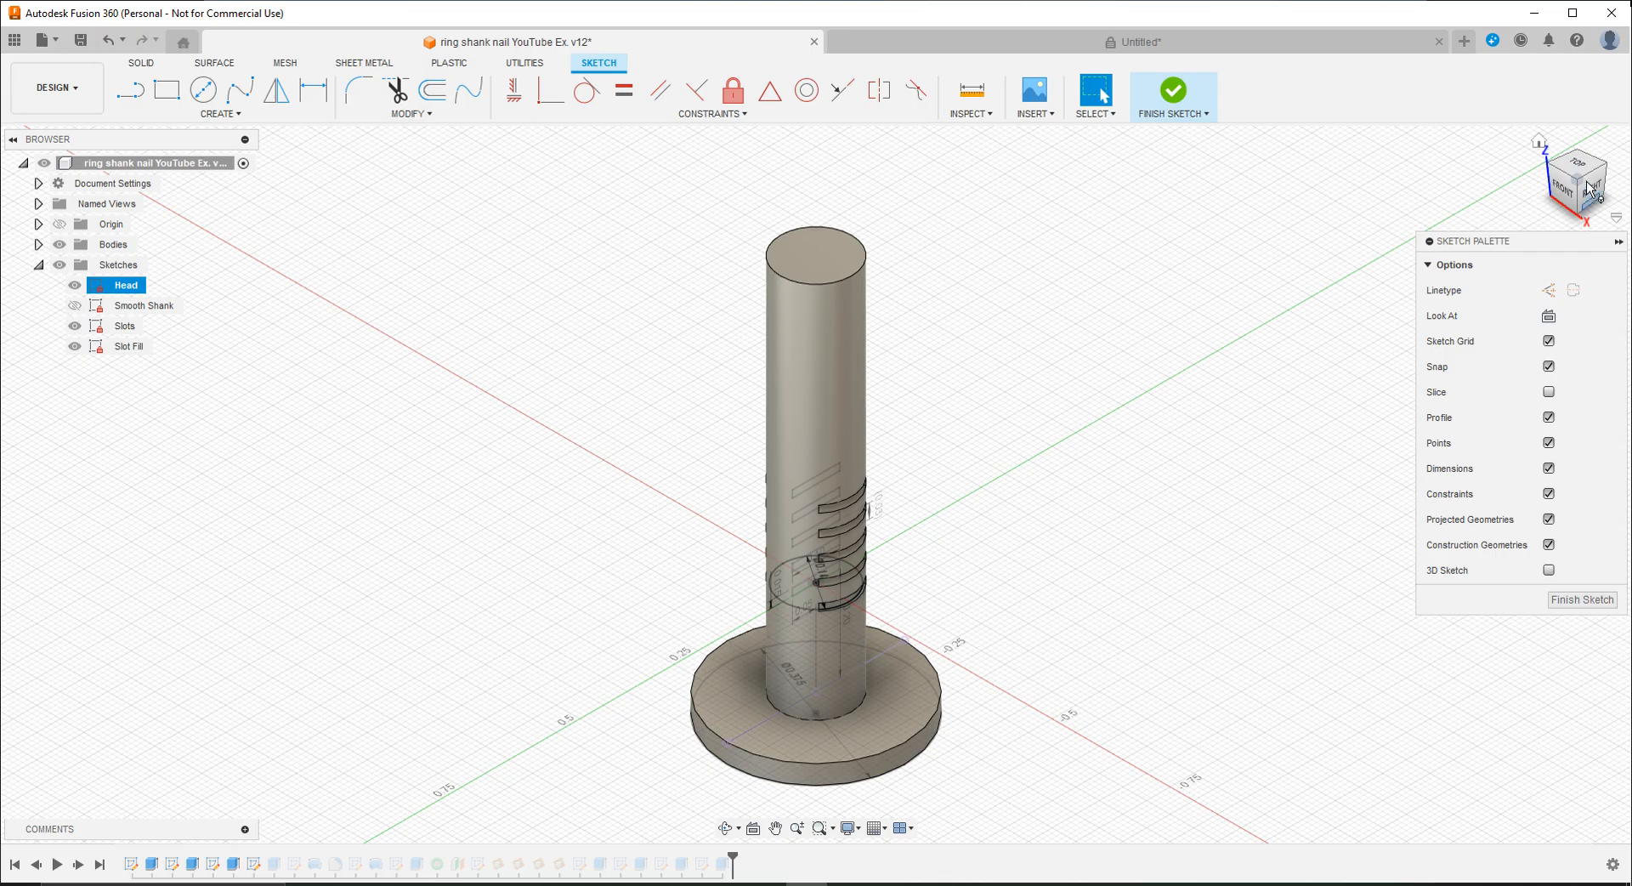
pyautogui.click(1579, 168)
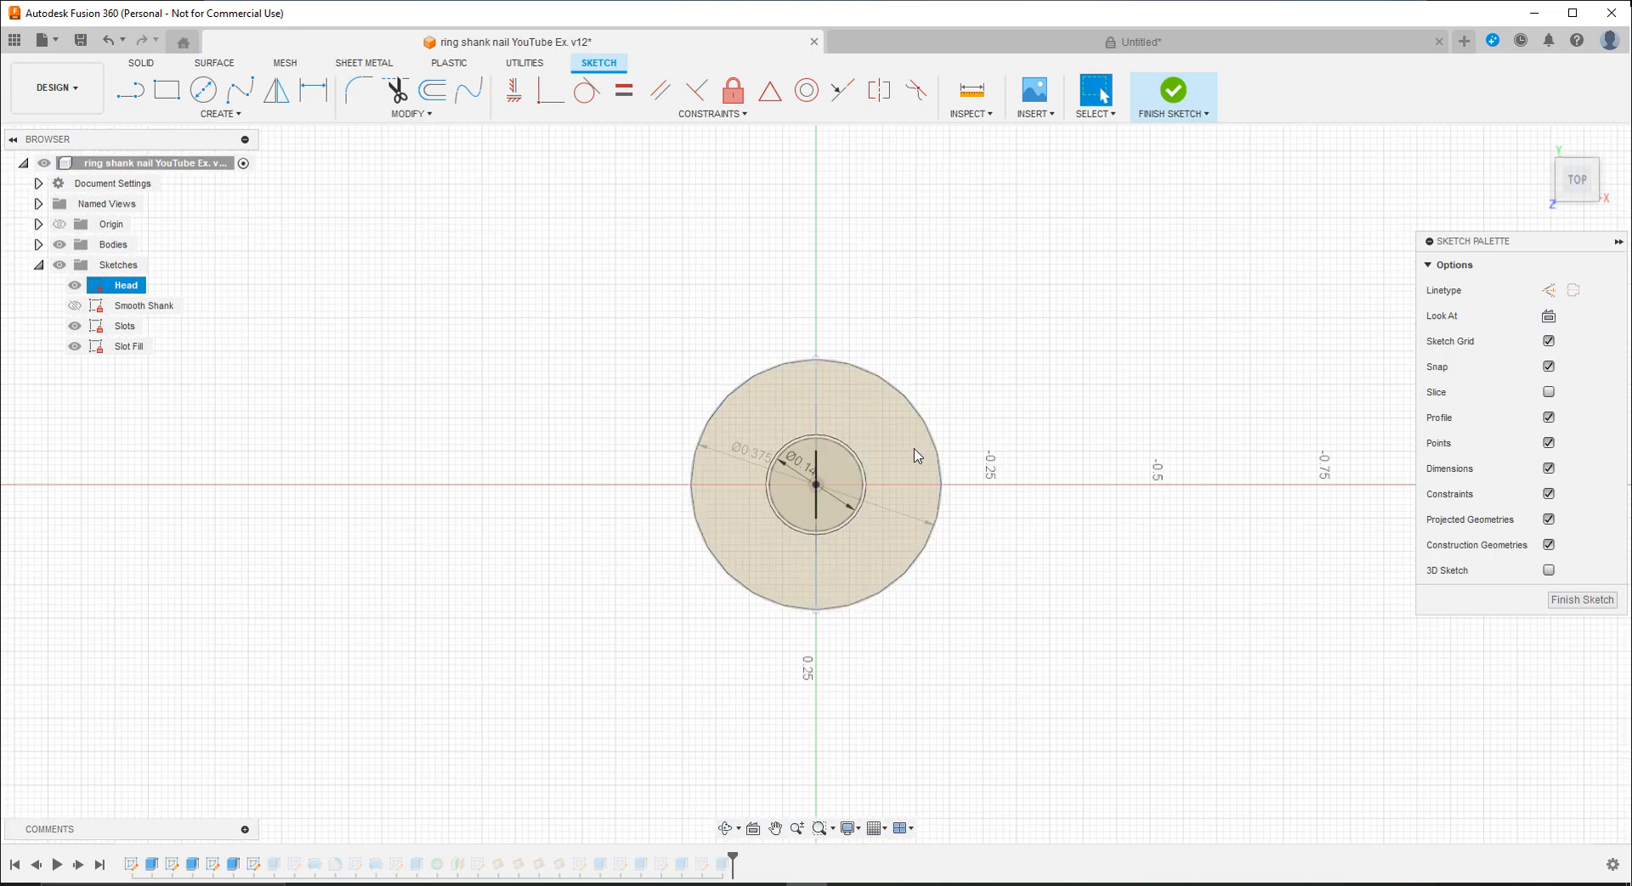
pyautogui.scroll(5, 827, 493)
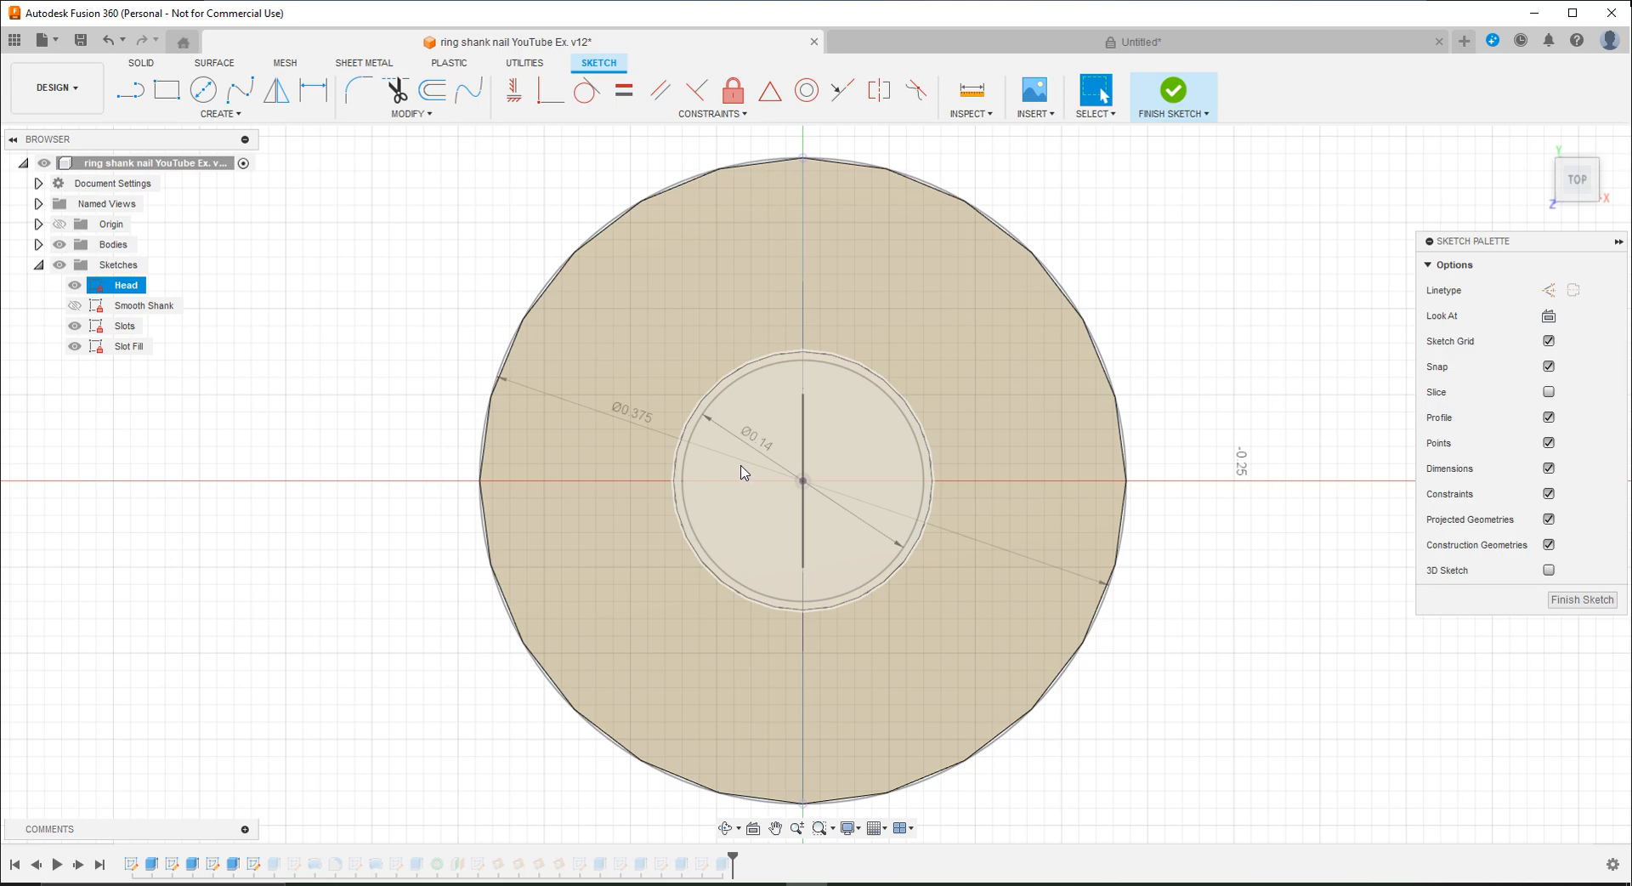
# Step: Switch to the new unsaved design and start a sketch on the flat bottom face of the shank's lowest slot
pyautogui.click(1070, 45)
pyautogui.scroll(6, 863, 564)
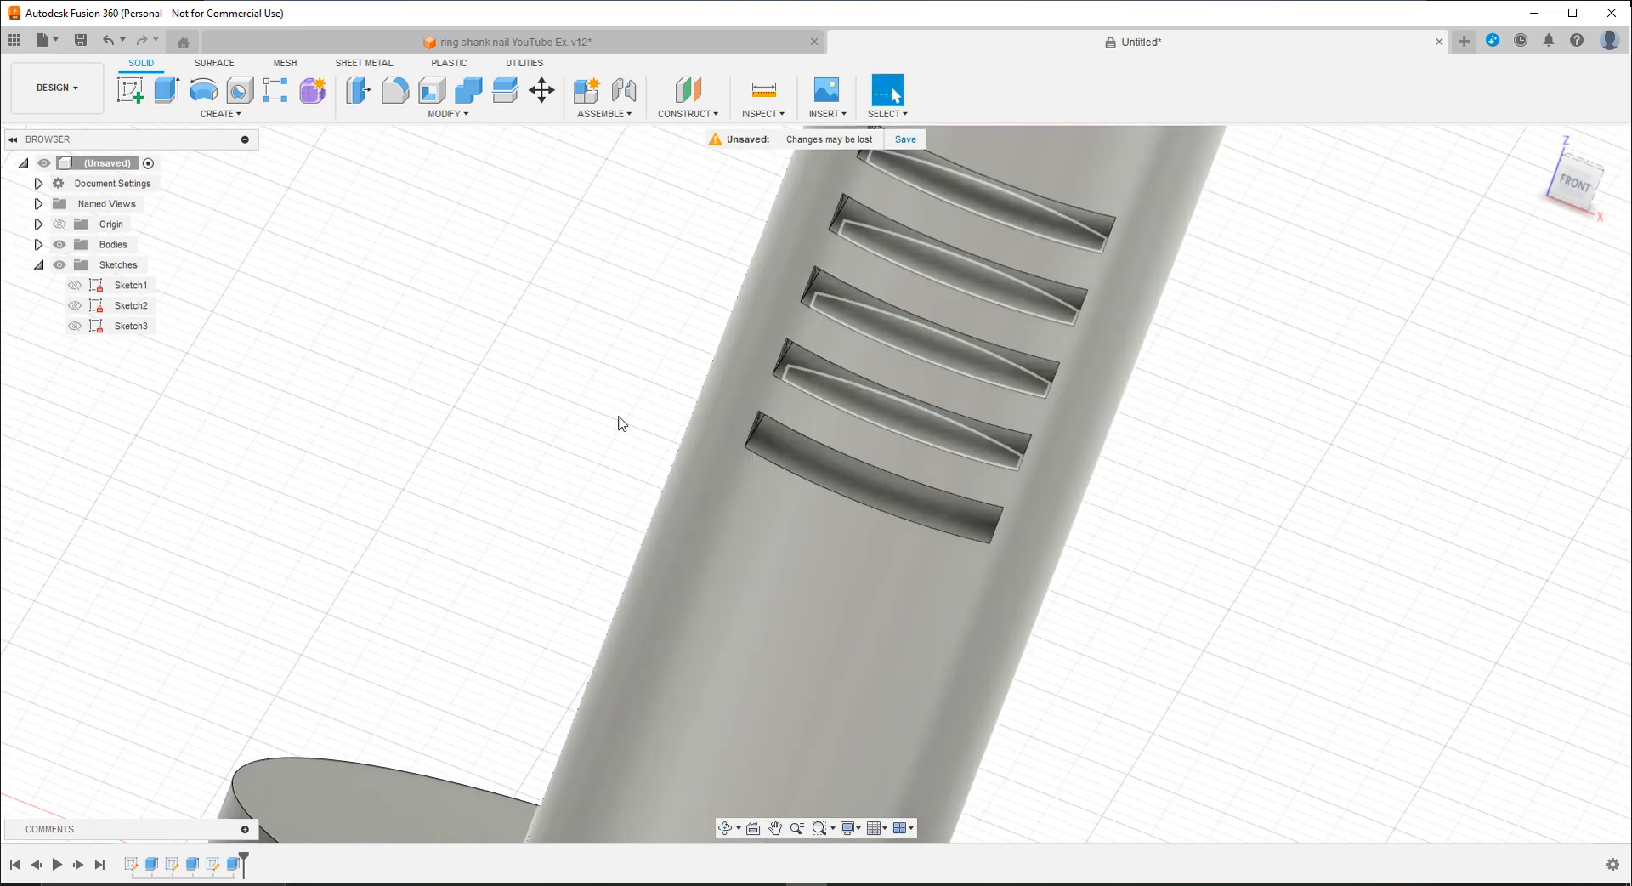
pyautogui.click(131, 88)
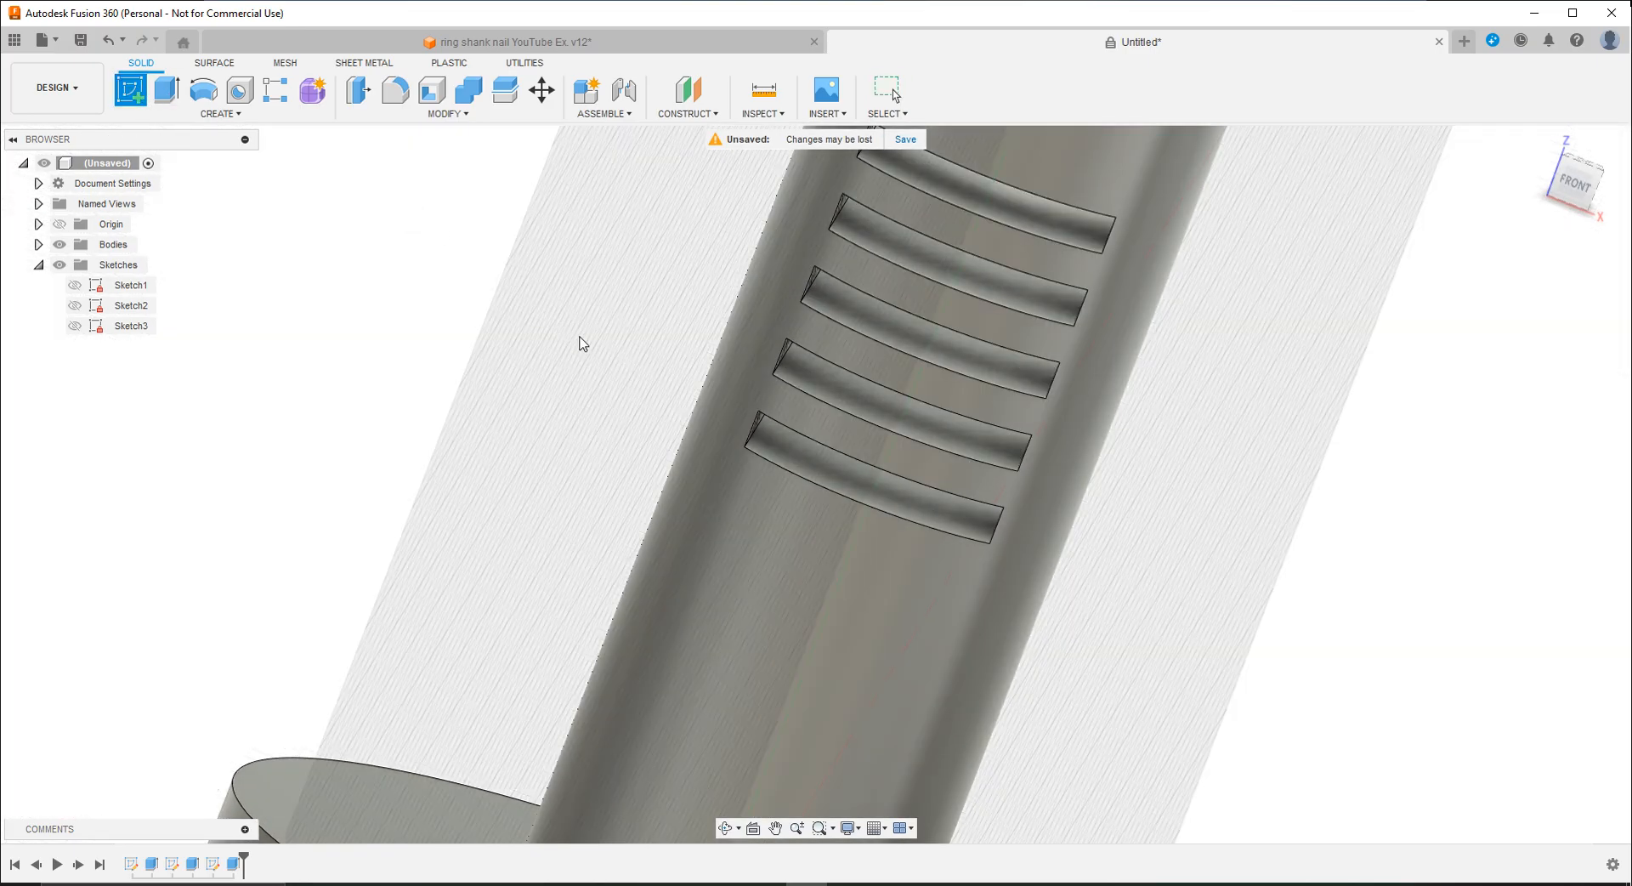
pyautogui.click(761, 466)
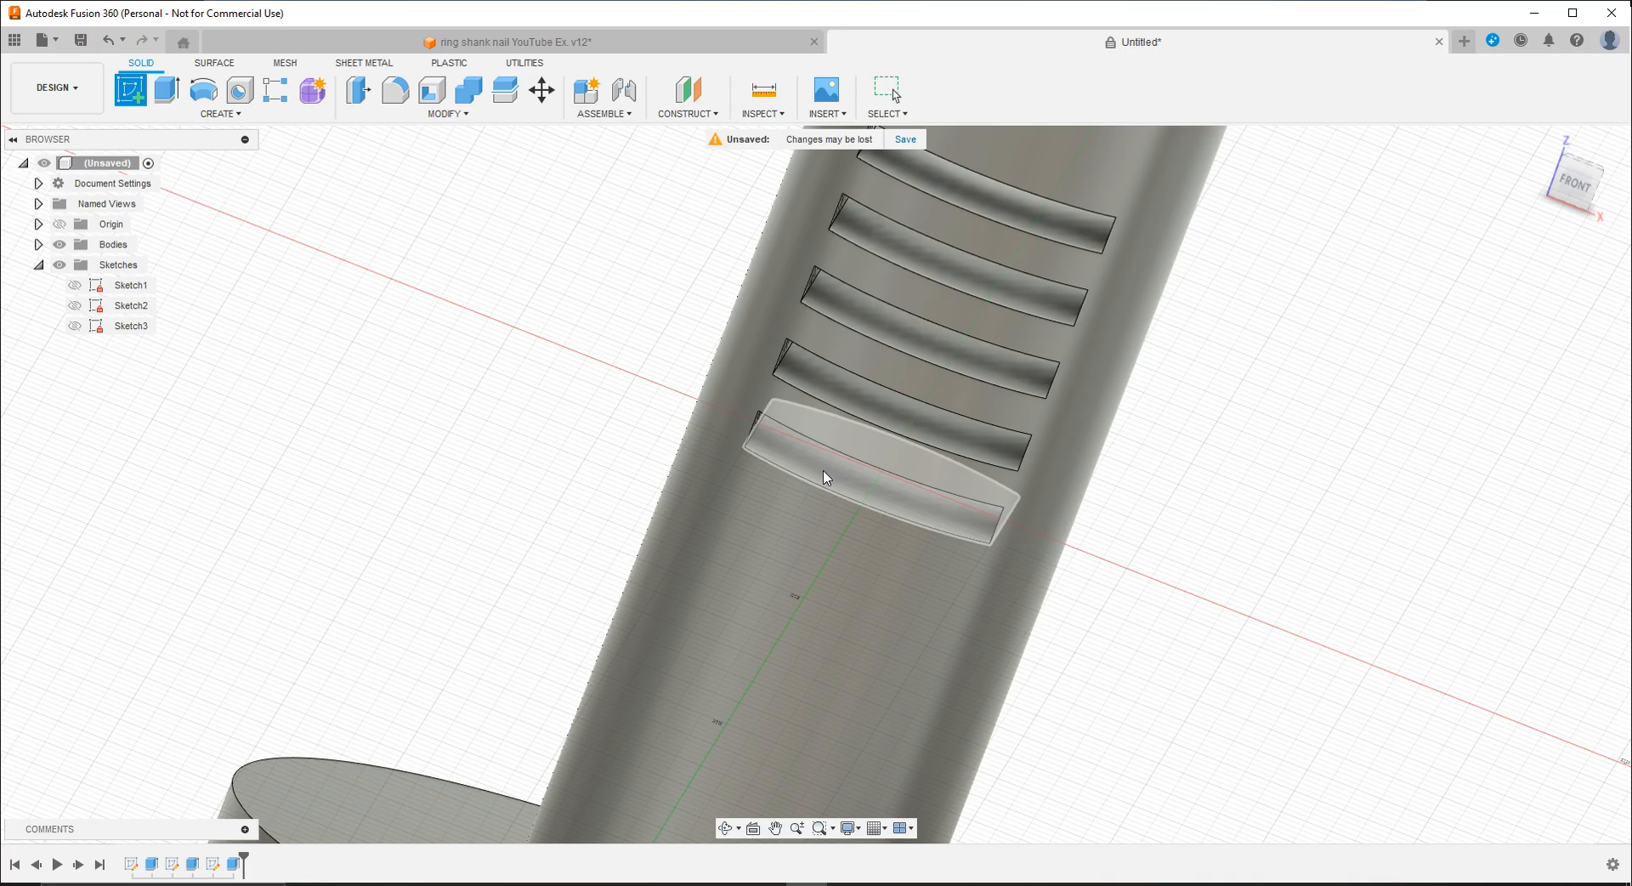
pyautogui.click(827, 476)
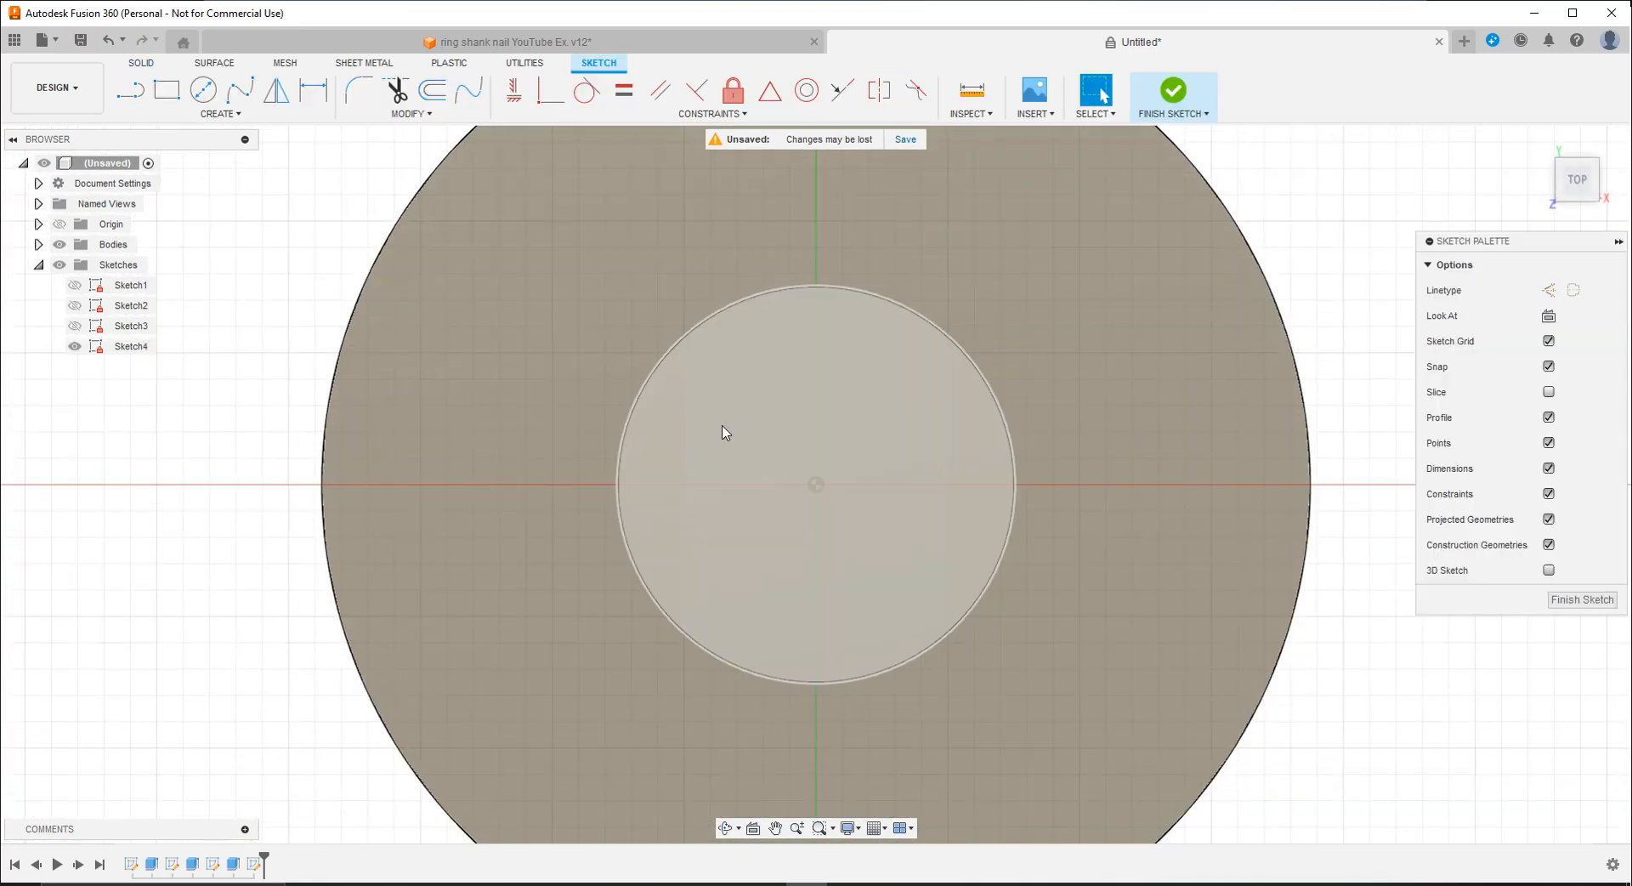
# Step: Draw a circle centred on the shank's origin and set its diameter to 0.14 in
pyautogui.click(203, 89)
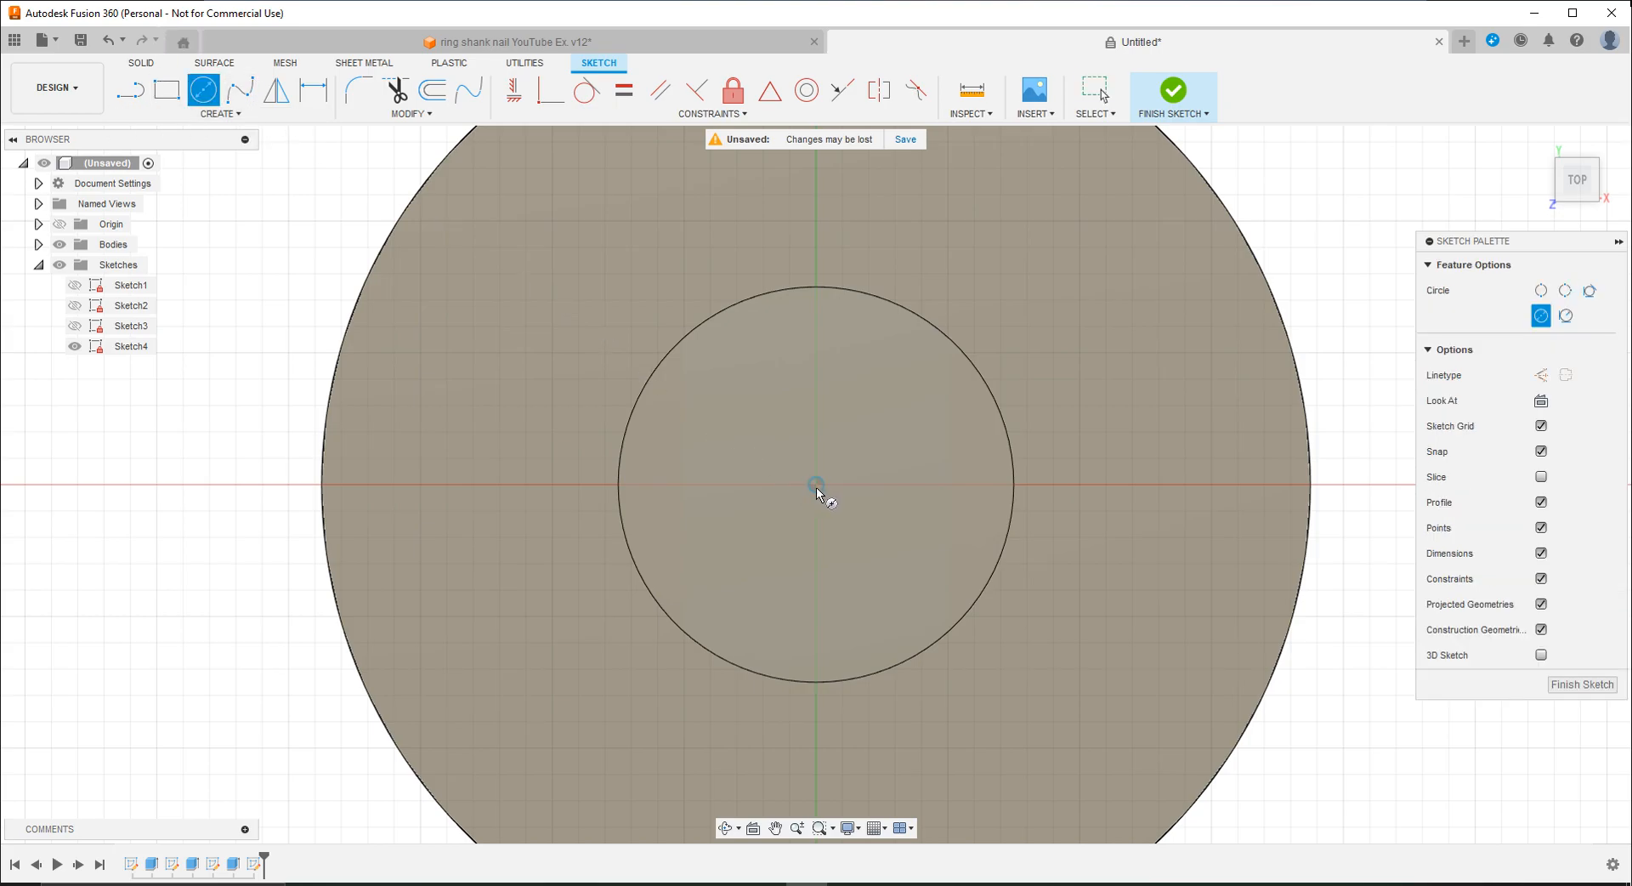
pyautogui.press('d')
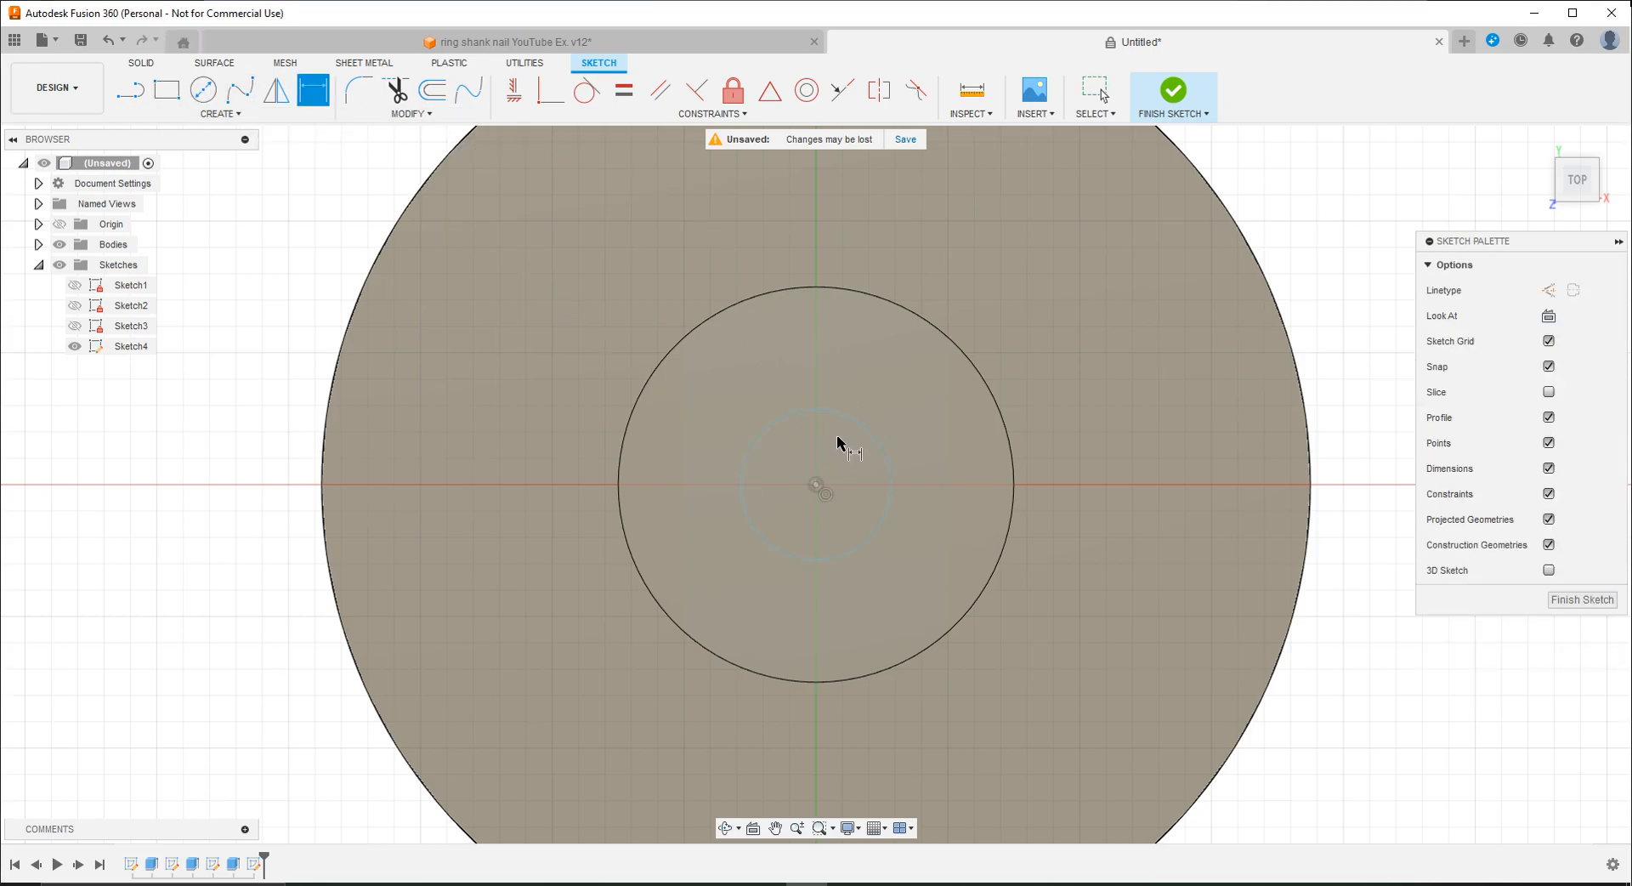
pyautogui.click(850, 425)
pyautogui.click(840, 455)
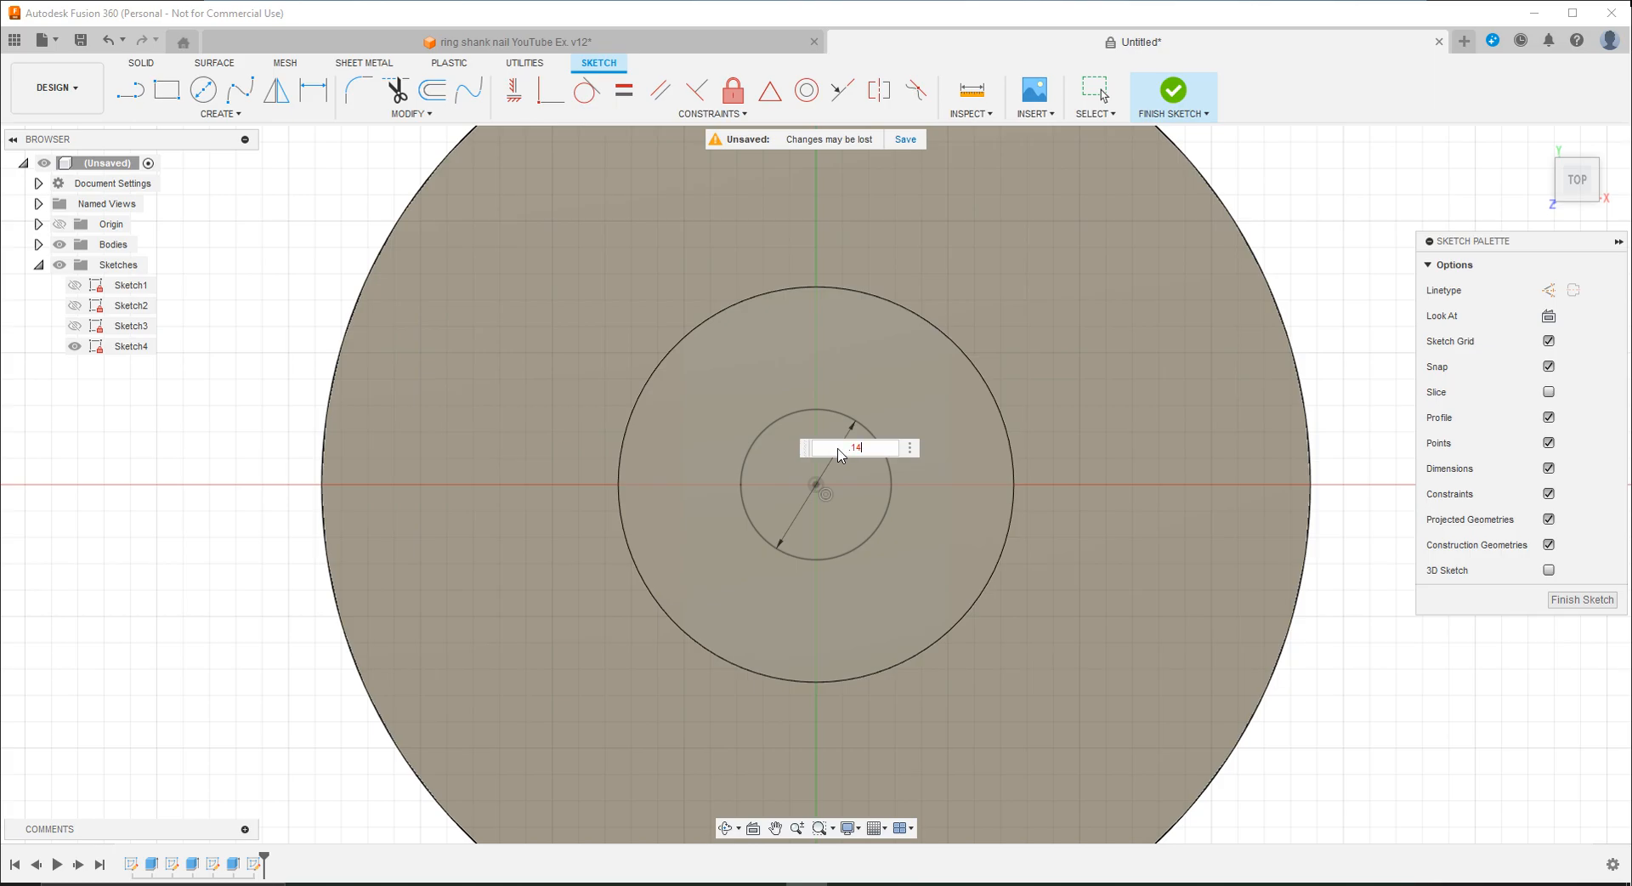
pyautogui.write('.14')
pyautogui.press('Return')
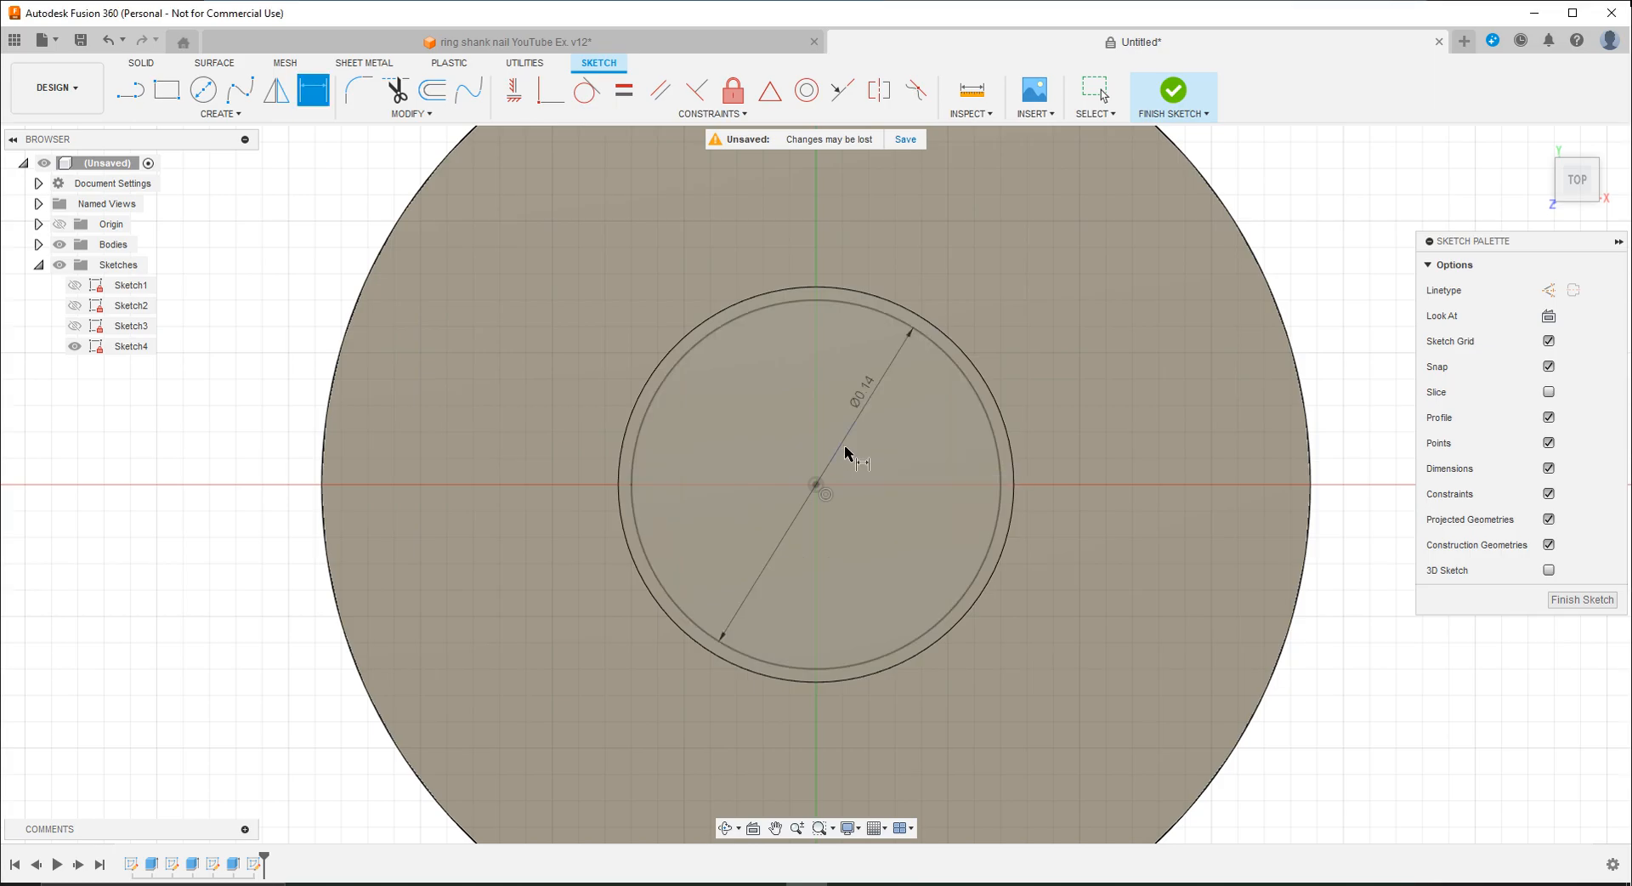
# Step: Extrude the circle's profile inside the lowest slot 0.14 in up past the top slot, joining it to the shank
pyautogui.click(141, 65)
pyautogui.click(364, 88)
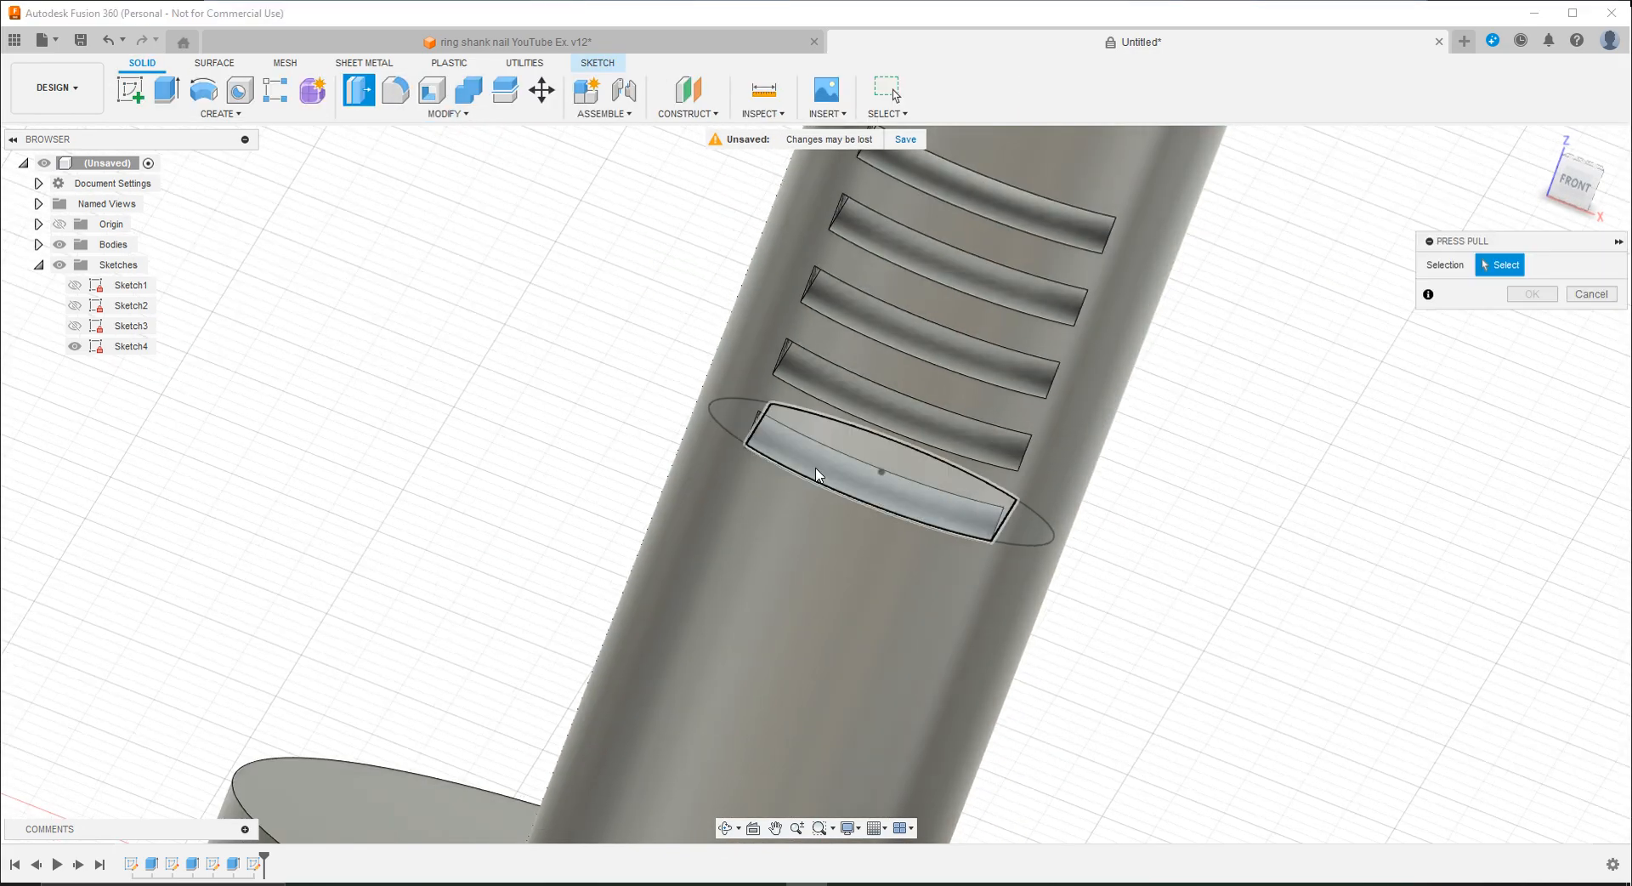
pyautogui.click(908, 507)
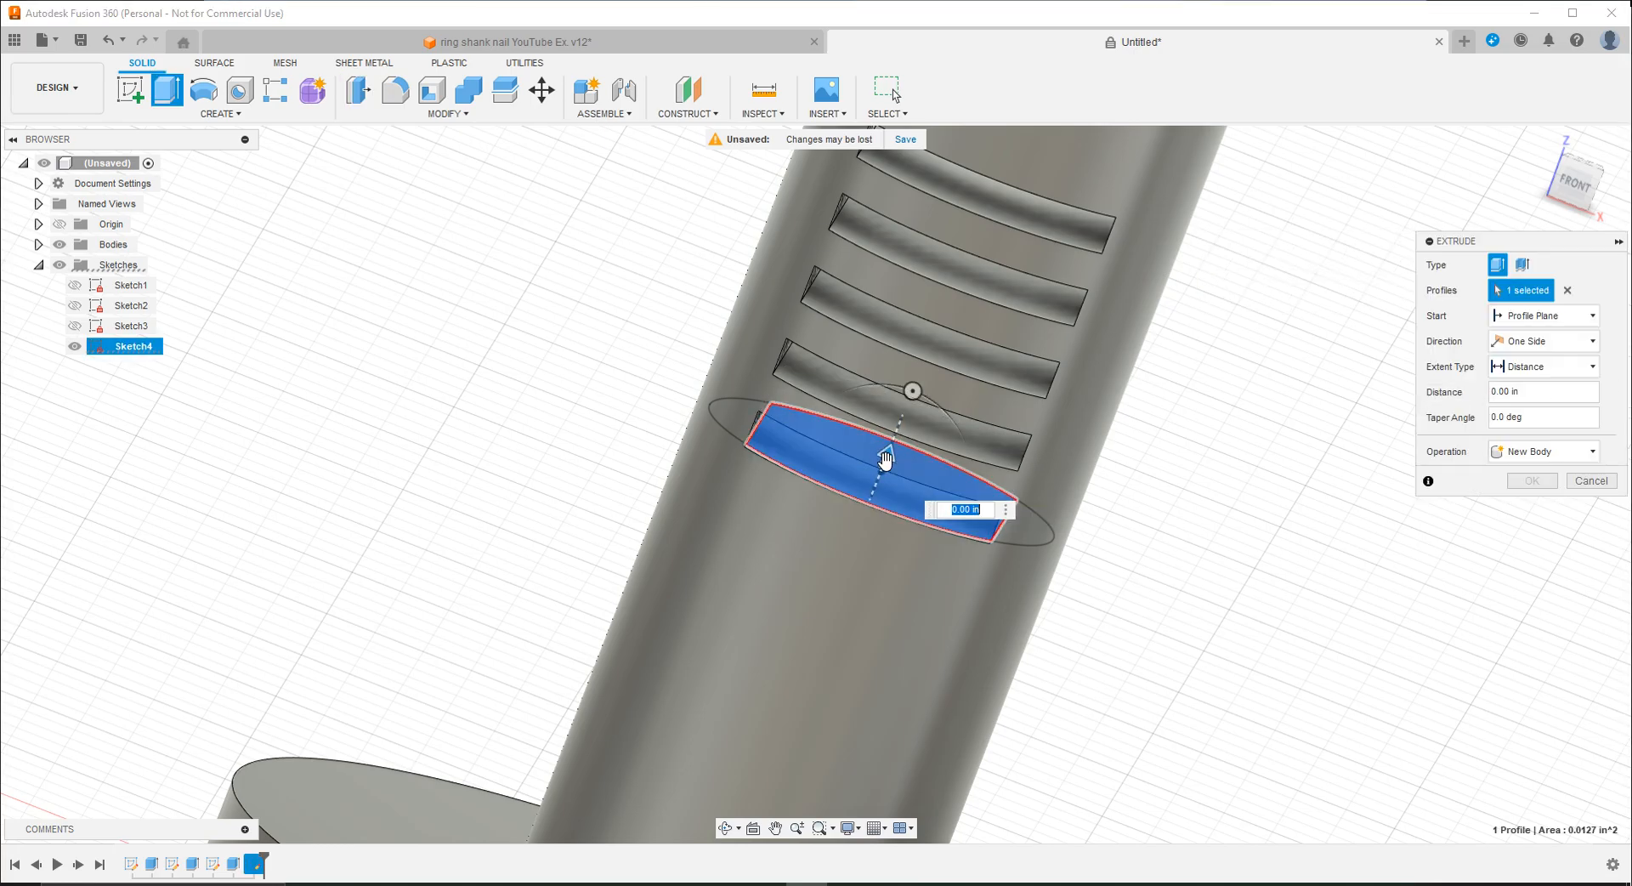
pyautogui.keyDown('shift'); pyautogui.moveTo(885, 459); pyautogui.dragTo(860, 531, button='middle'); pyautogui.keyUp('shift')
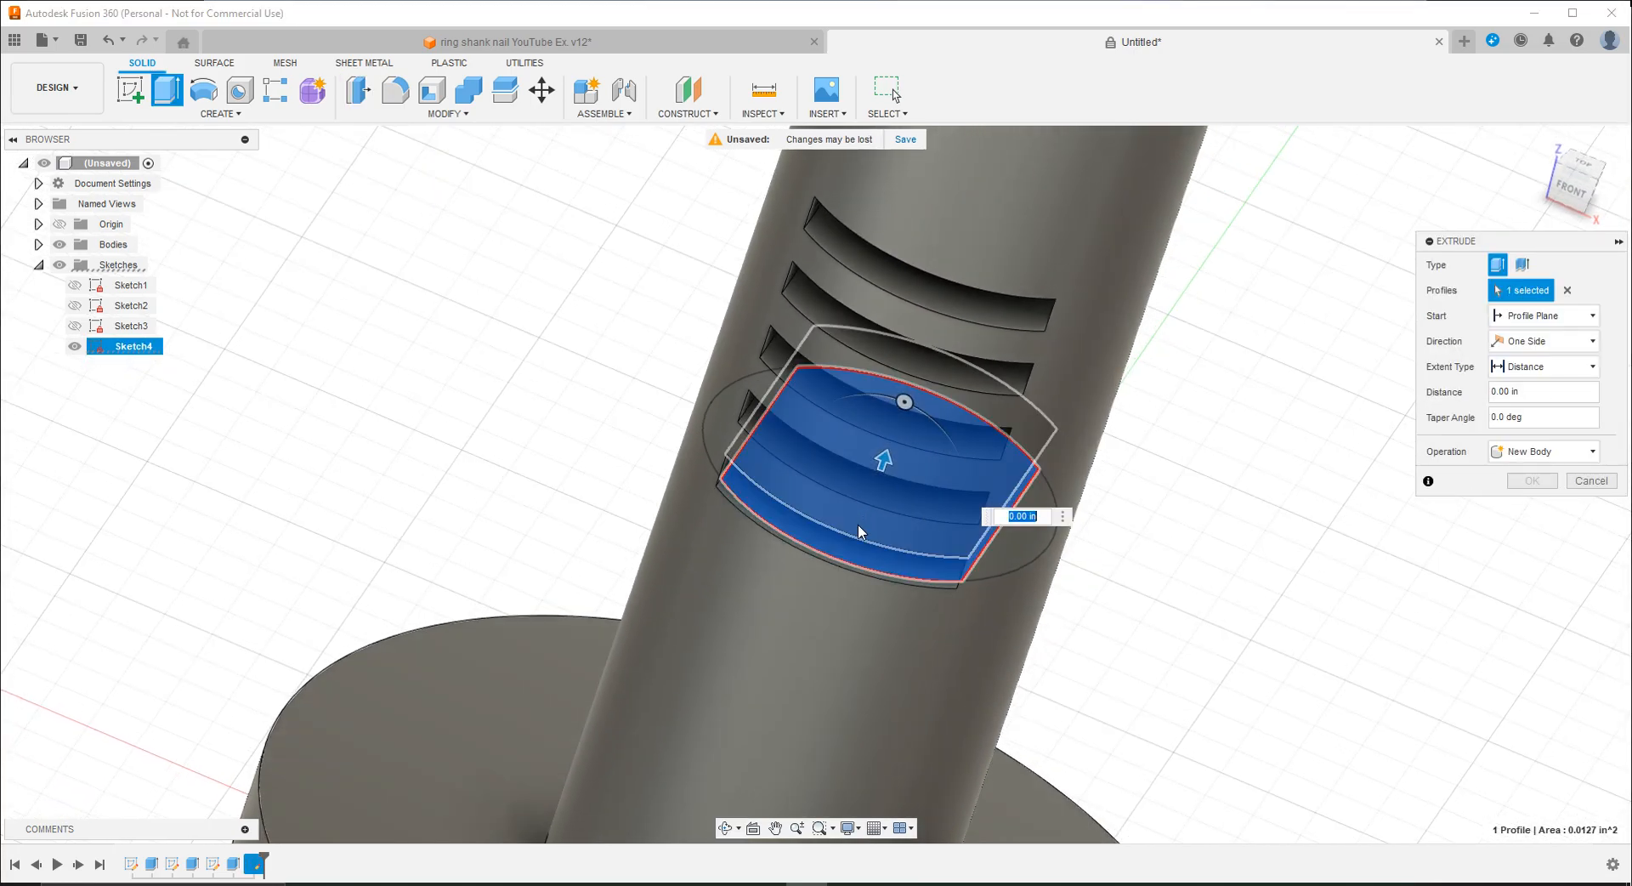
pyautogui.moveTo(884, 460); pyautogui.dragTo(943, 167)
pyautogui.keyDown('shift'); pyautogui.moveTo(920, 411); pyautogui.dragTo(931, 365, button='middle'); pyautogui.keyUp('shift')
pyautogui.keyDown('shift'); pyautogui.moveTo(974, 310); pyautogui.dragTo(960, 355, button='middle'); pyautogui.keyUp('shift')
pyautogui.moveTo(961, 356); pyautogui.dragTo(969, 339)
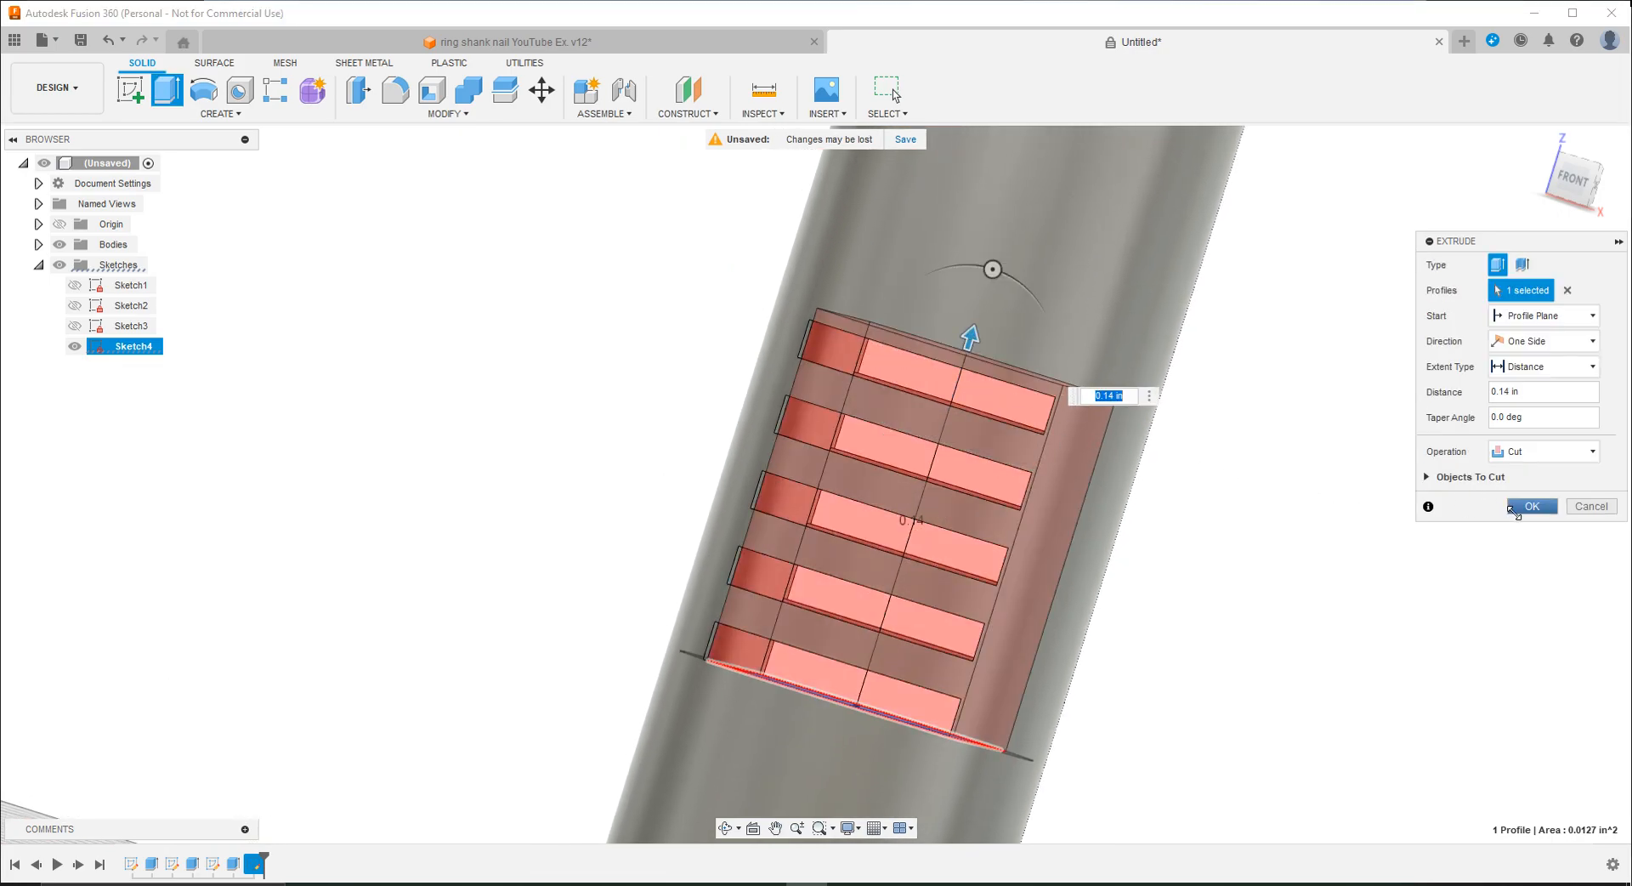
pyautogui.click(1541, 451)
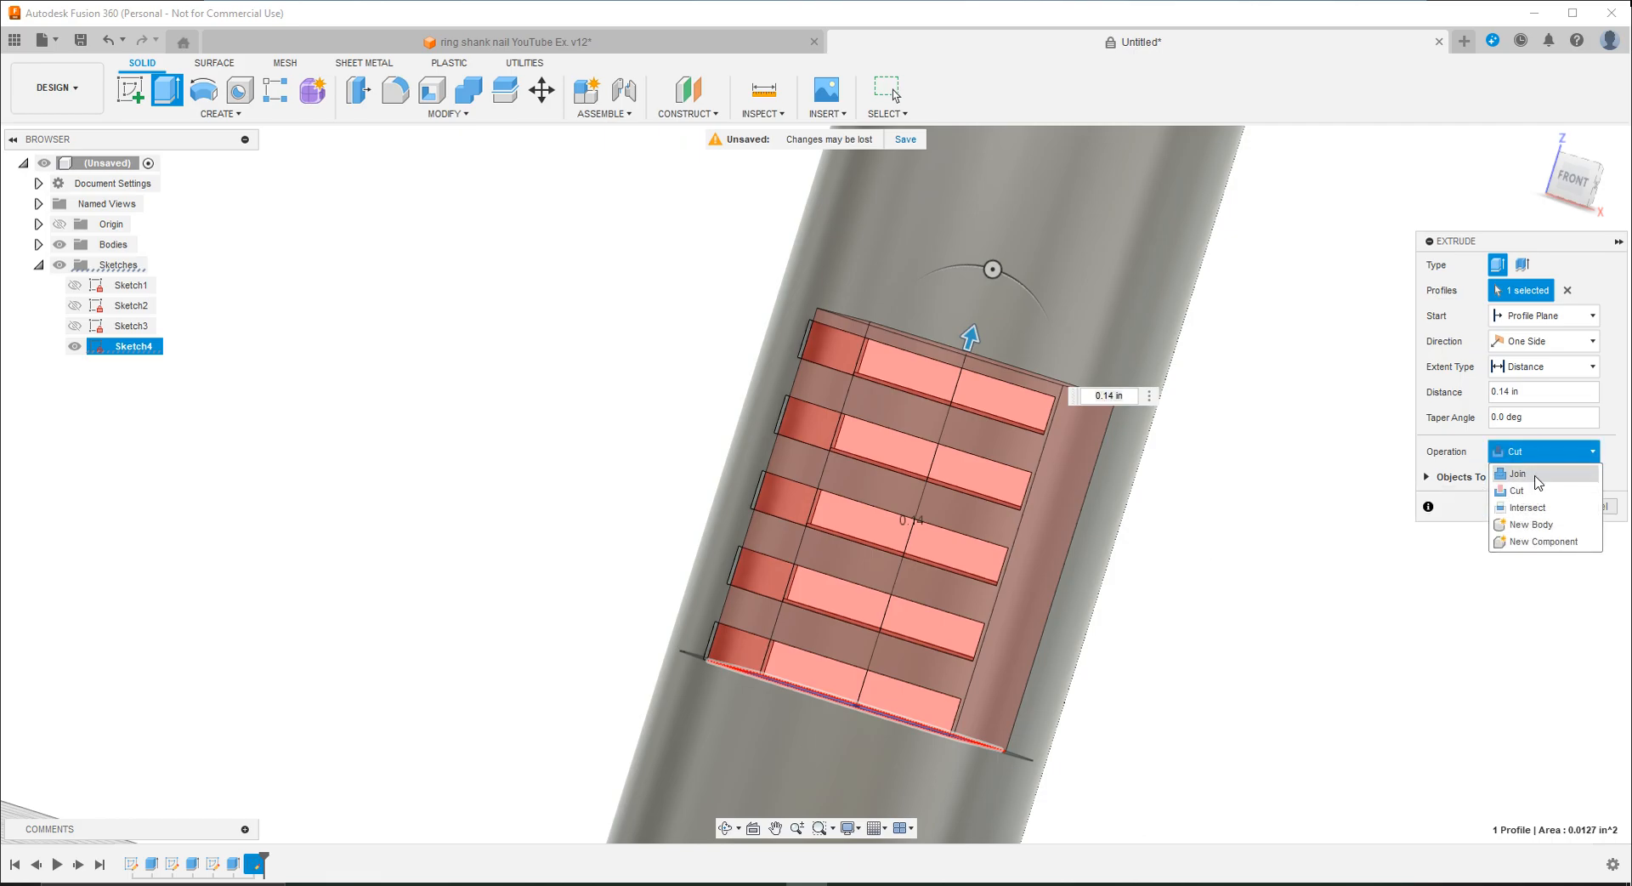
pyautogui.click(1536, 475)
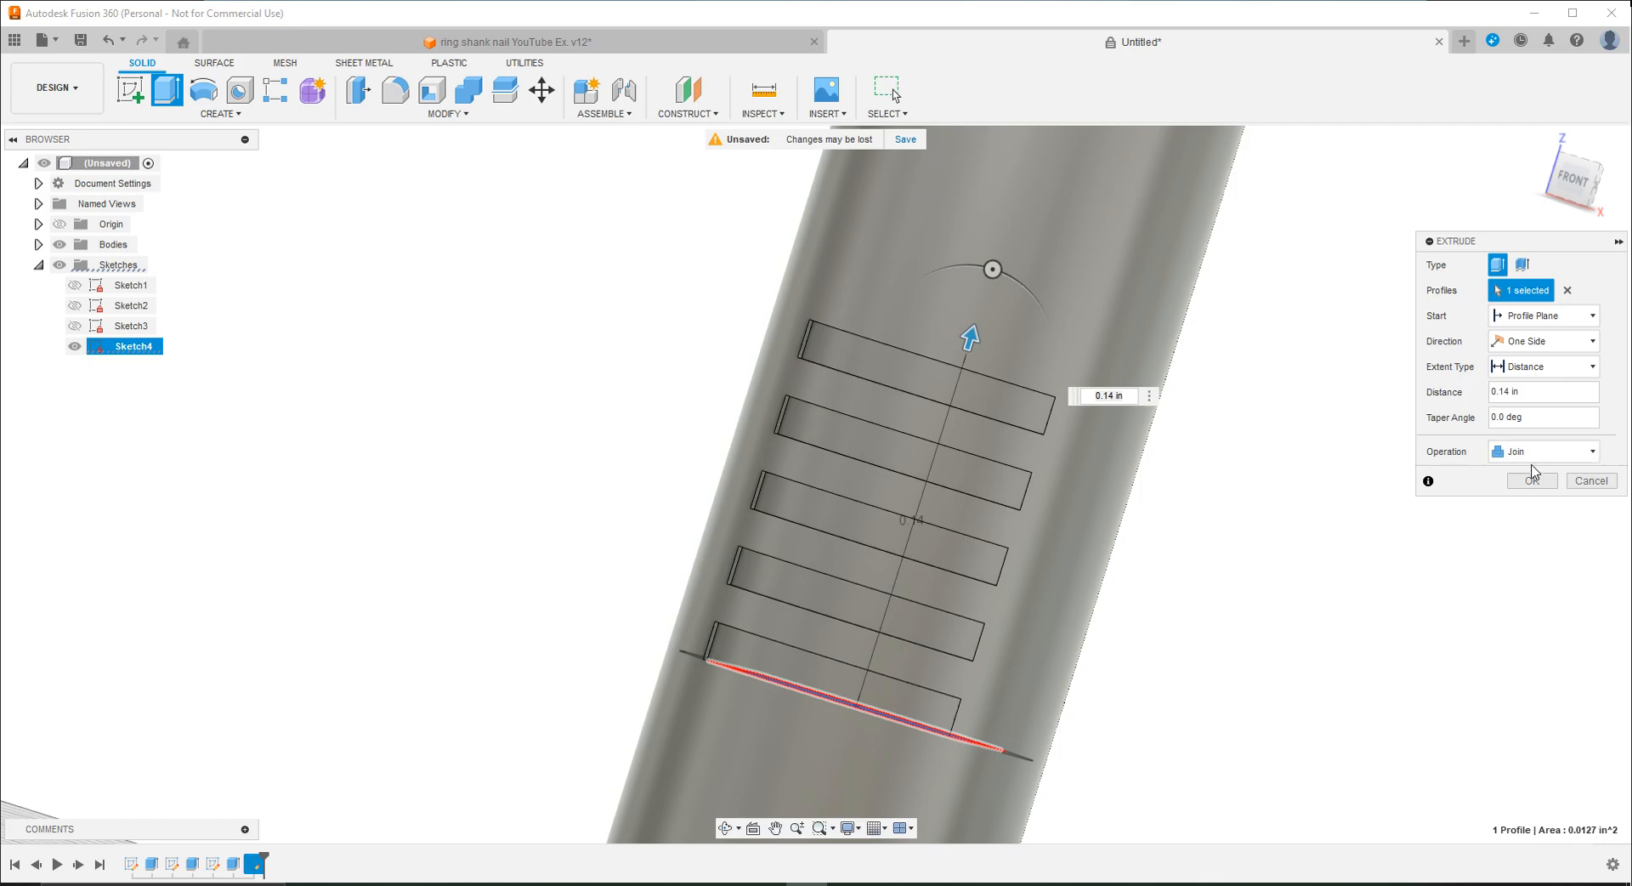
pyautogui.click(1532, 479)
# Step: Switch to the finished nail, finish its open sketch and open the Bevel sketch to examine its dimensions at the shank end
pyautogui.keyDown('shift'); pyautogui.moveTo(886, 561); pyautogui.dragTo(761, 627, button='middle'); pyautogui.keyUp('shift')
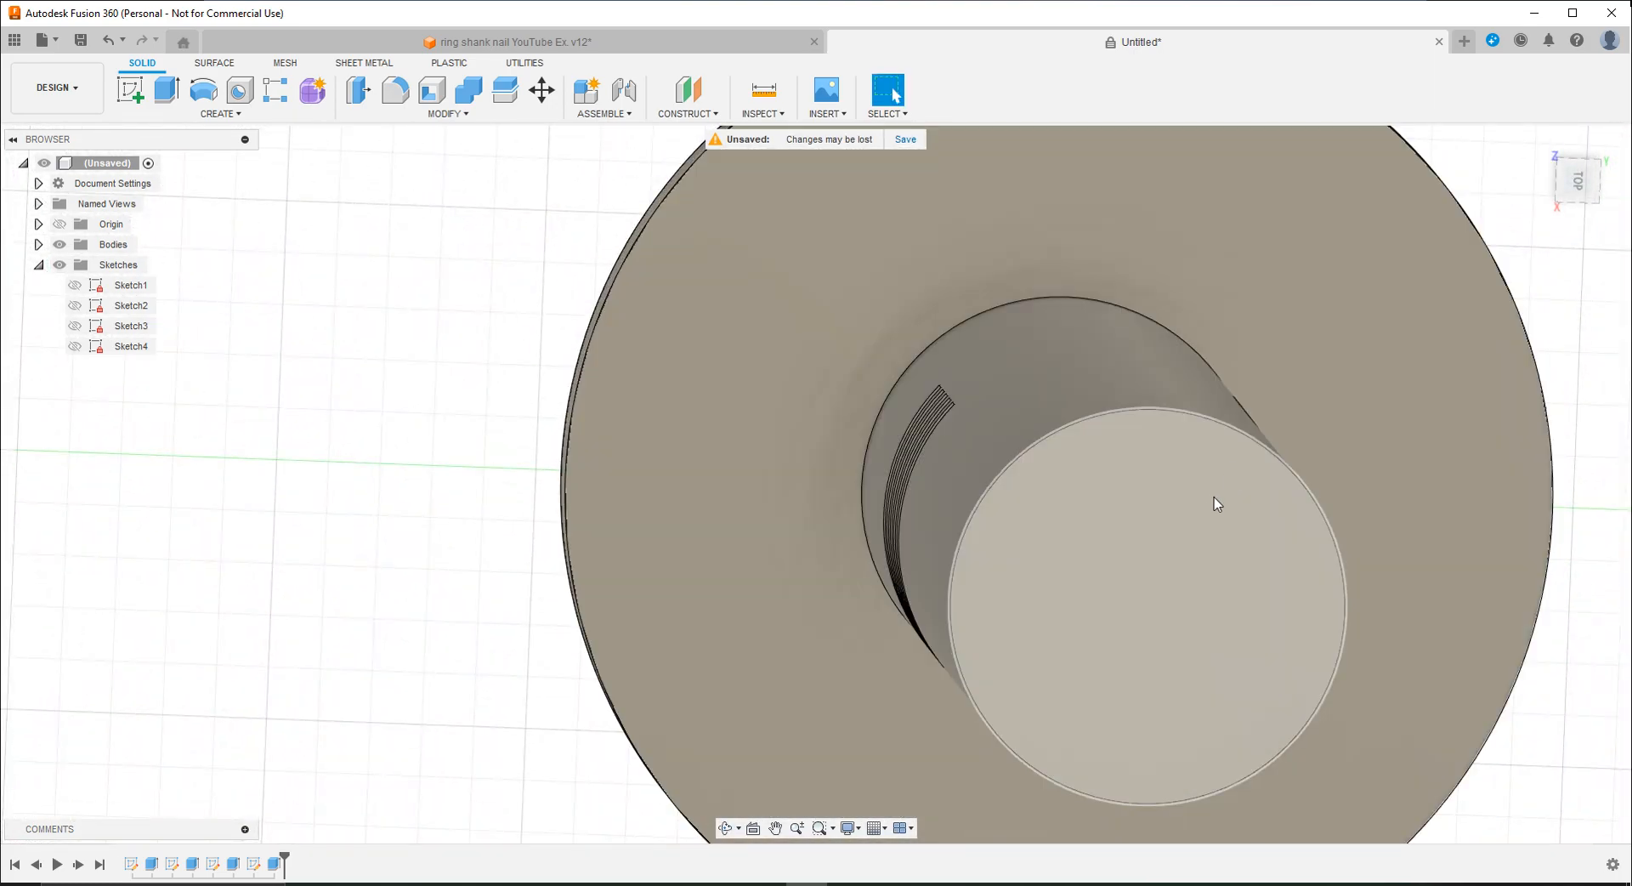
pyautogui.keyDown('shift'); pyautogui.moveTo(1209, 507); pyautogui.dragTo(1117, 370, button='middle'); pyautogui.keyUp('shift')
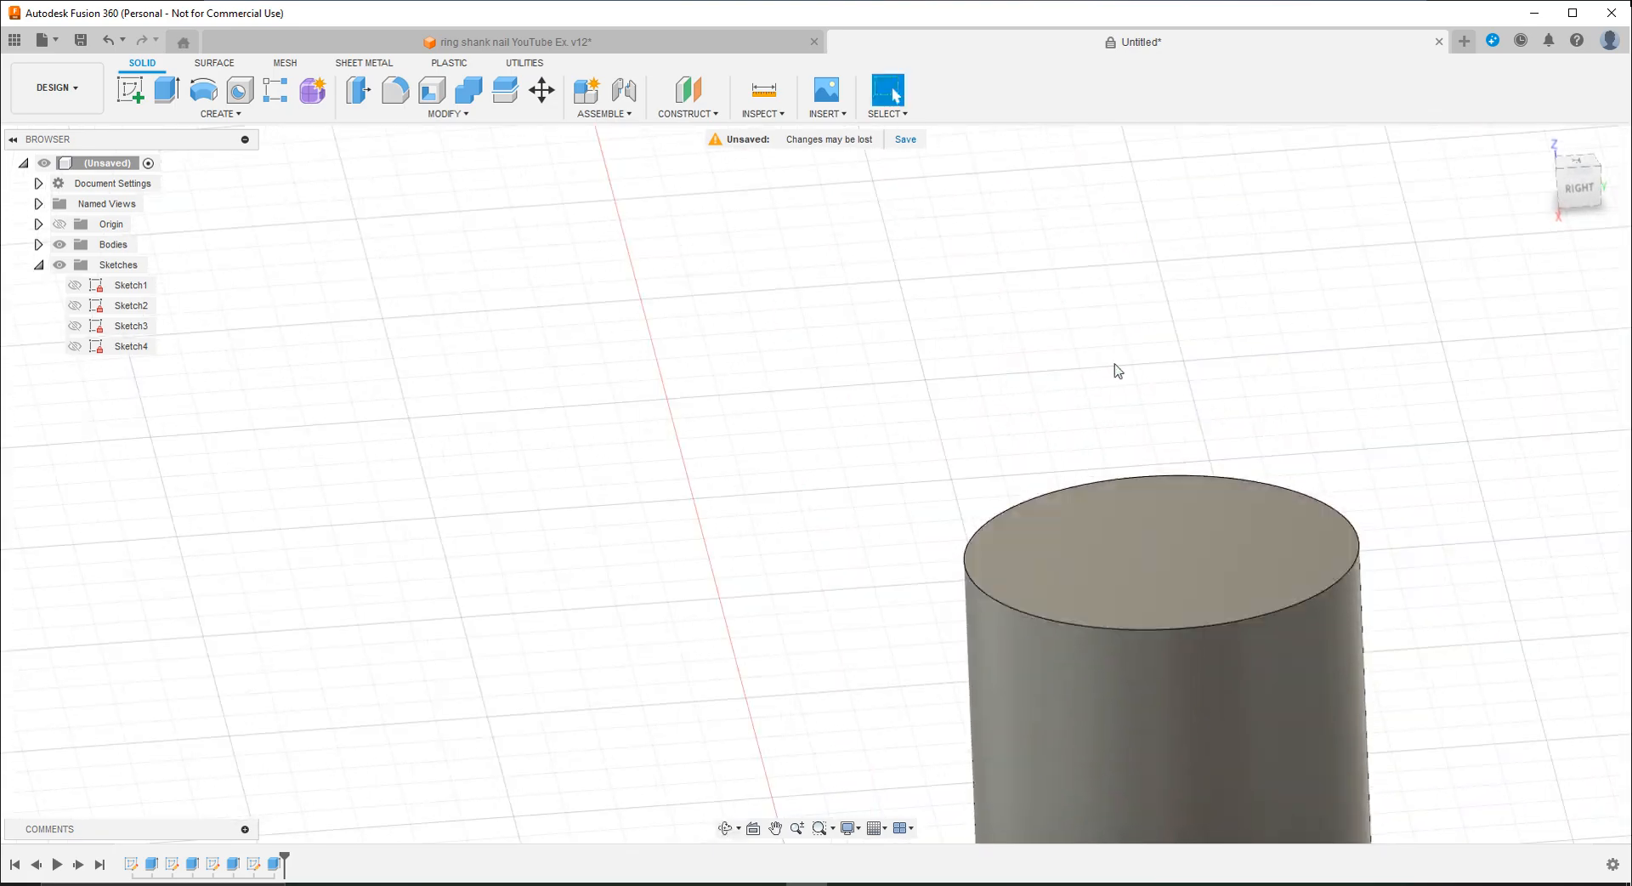
pyautogui.click(601, 47)
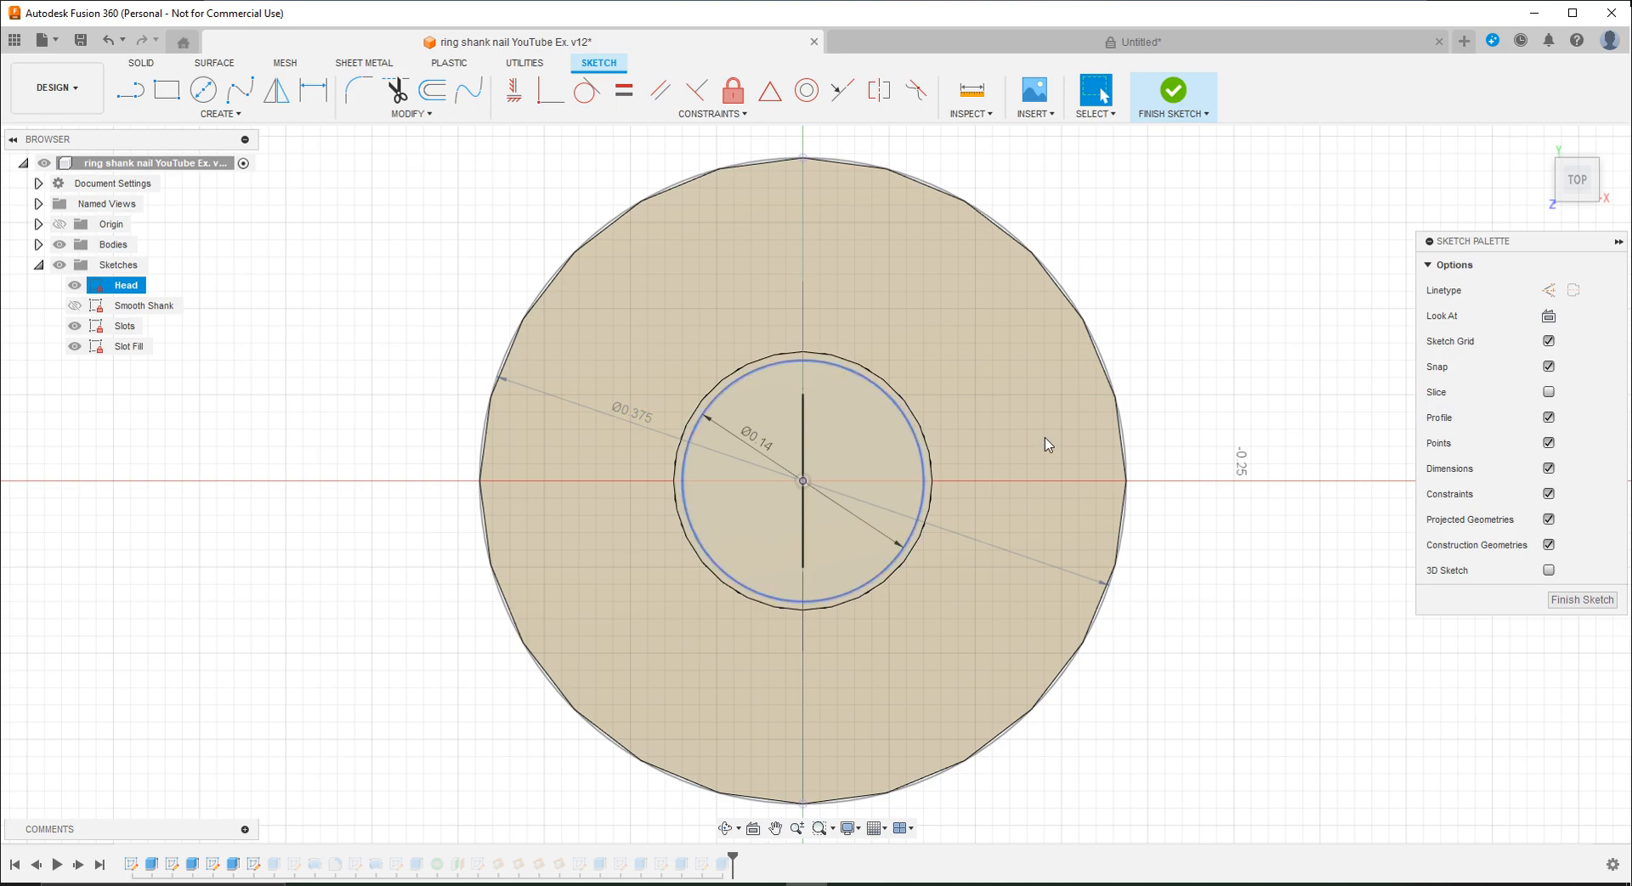
pyautogui.click(1190, 92)
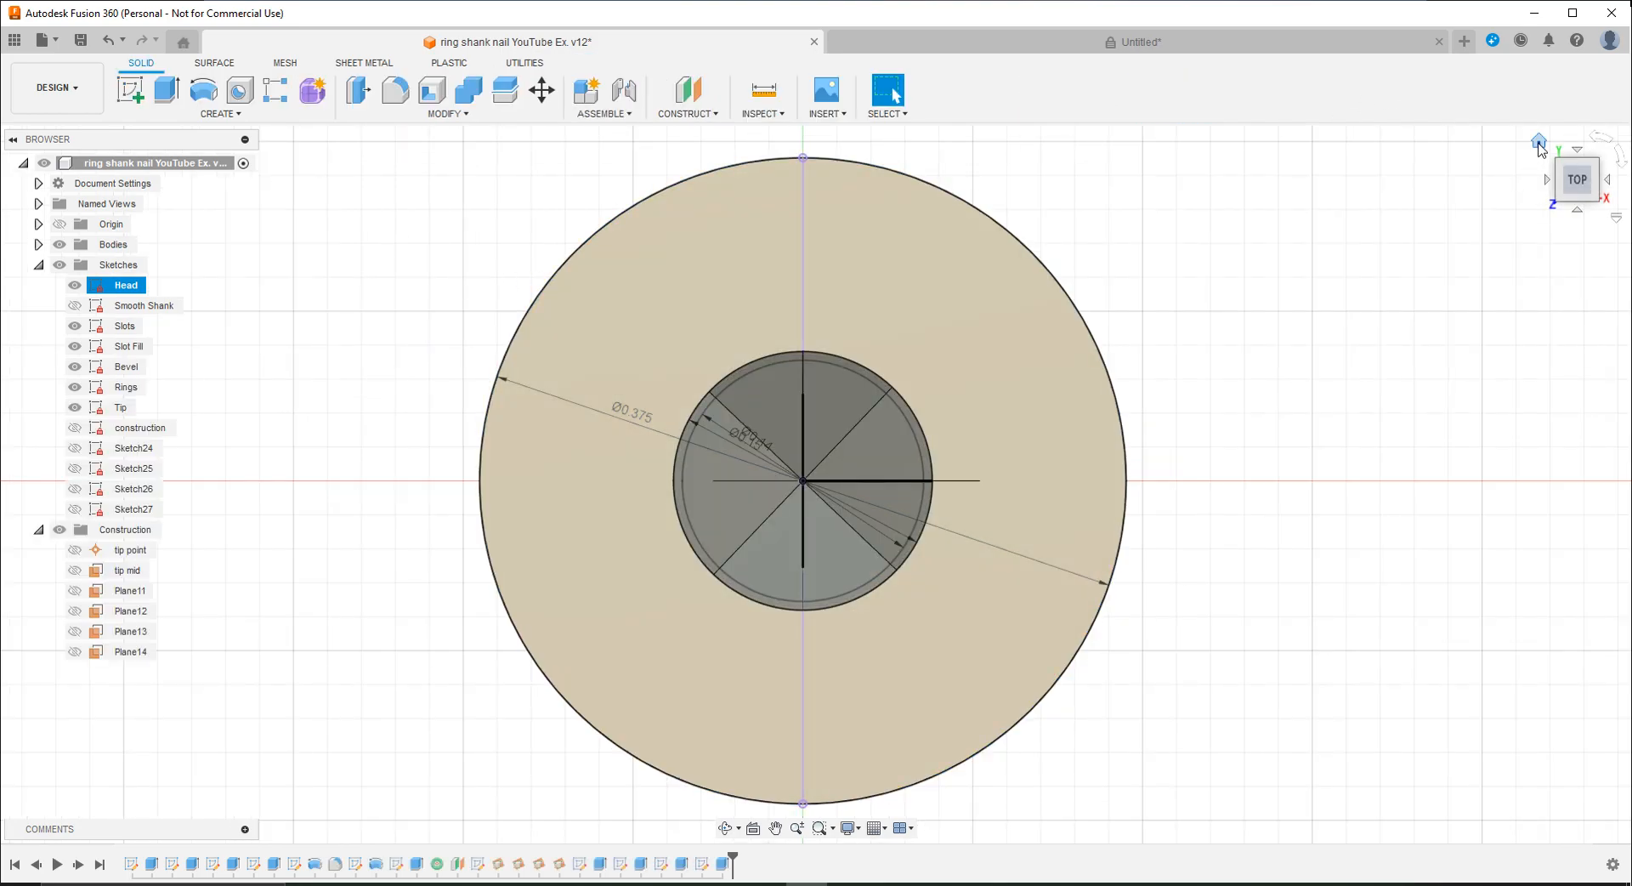
pyautogui.click(1538, 141)
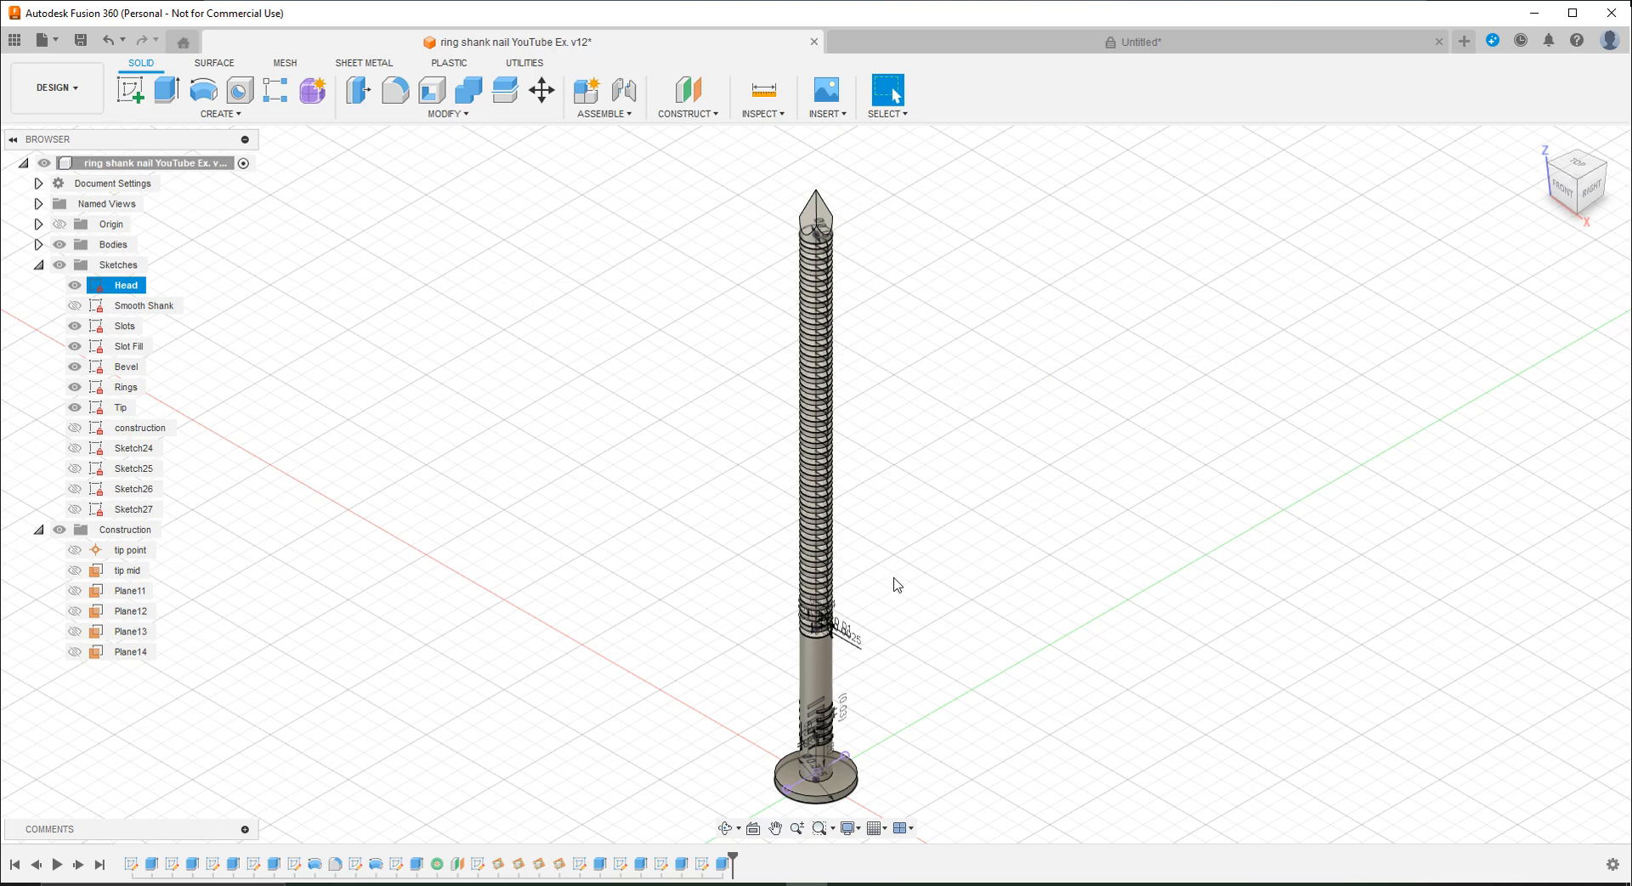
pyautogui.click(127, 366)
pyautogui.rightClick(128, 366)
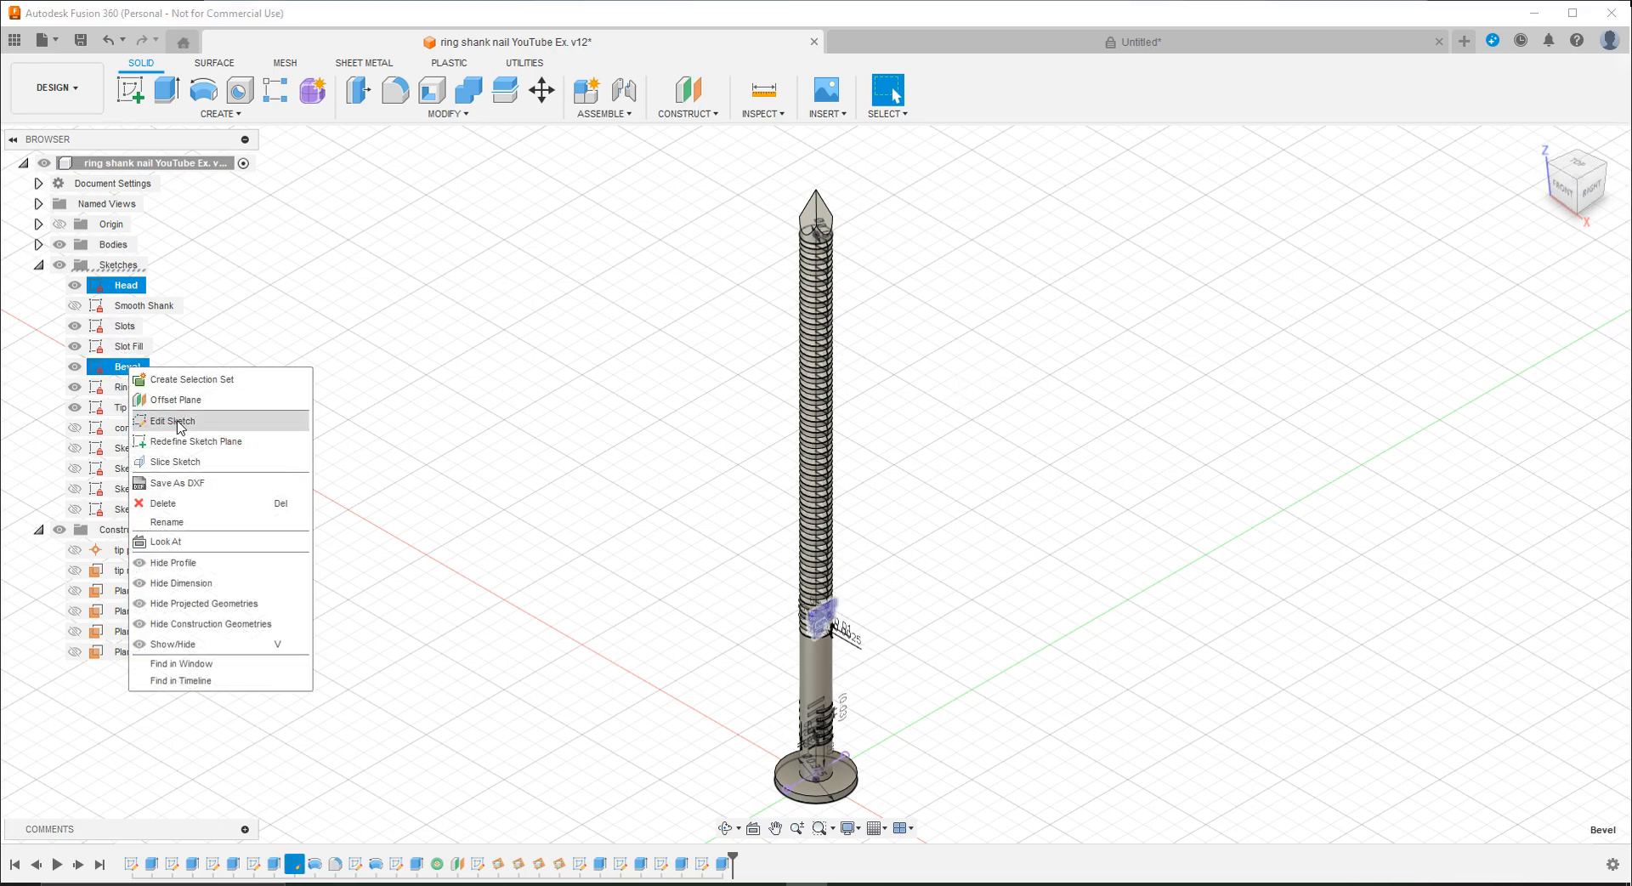
pyautogui.click(180, 423)
pyautogui.scroll(10, 811, 661)
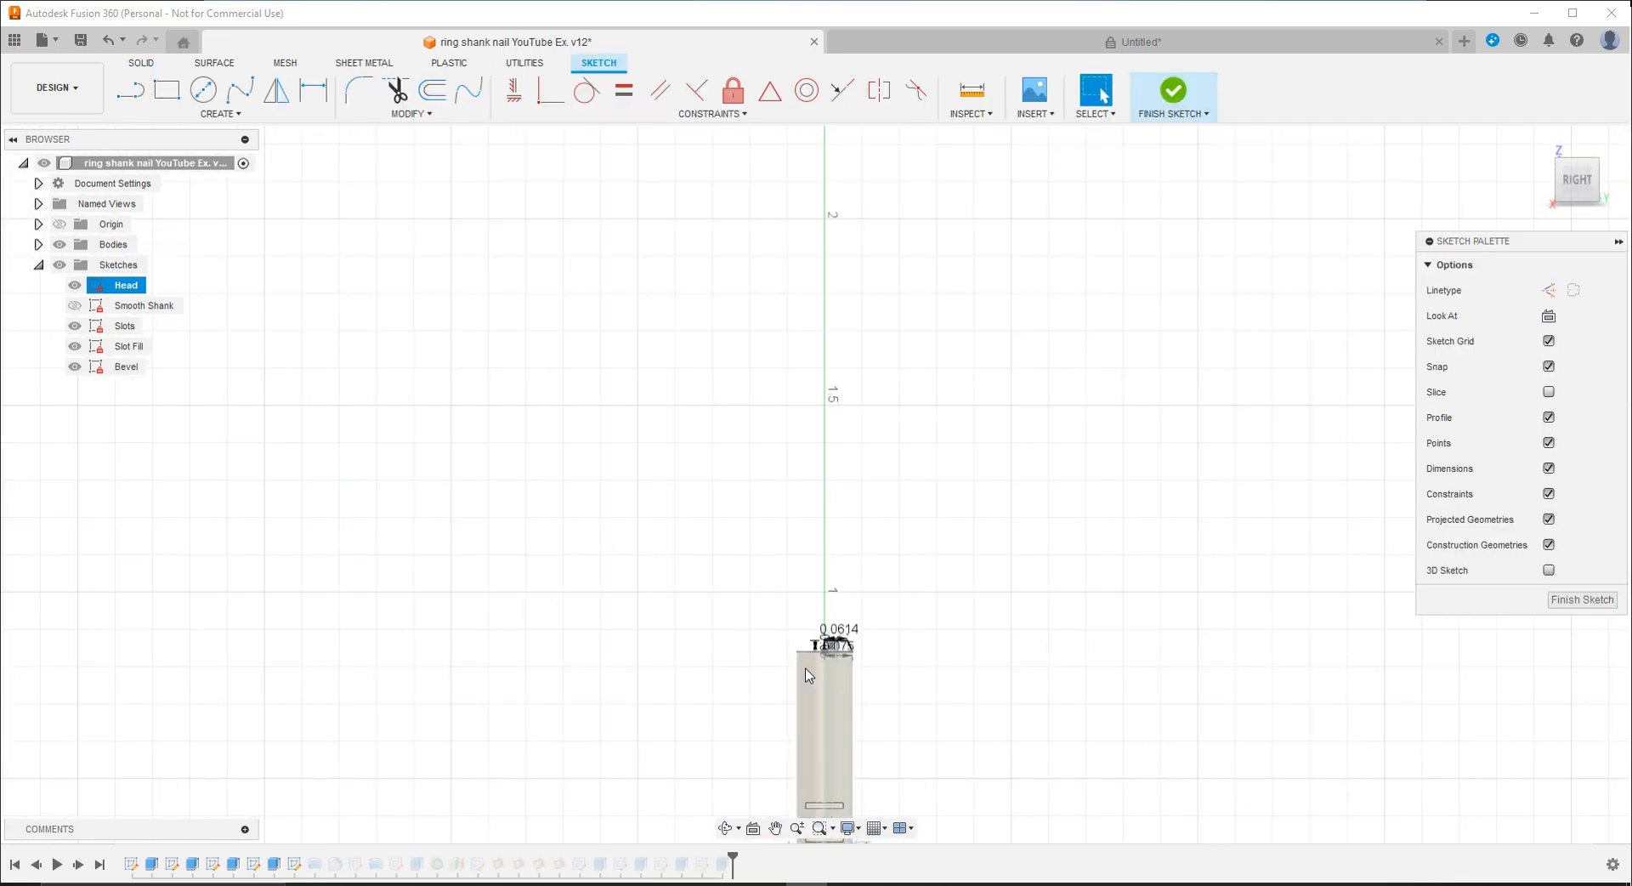
pyautogui.scroll(2, 1119, 543)
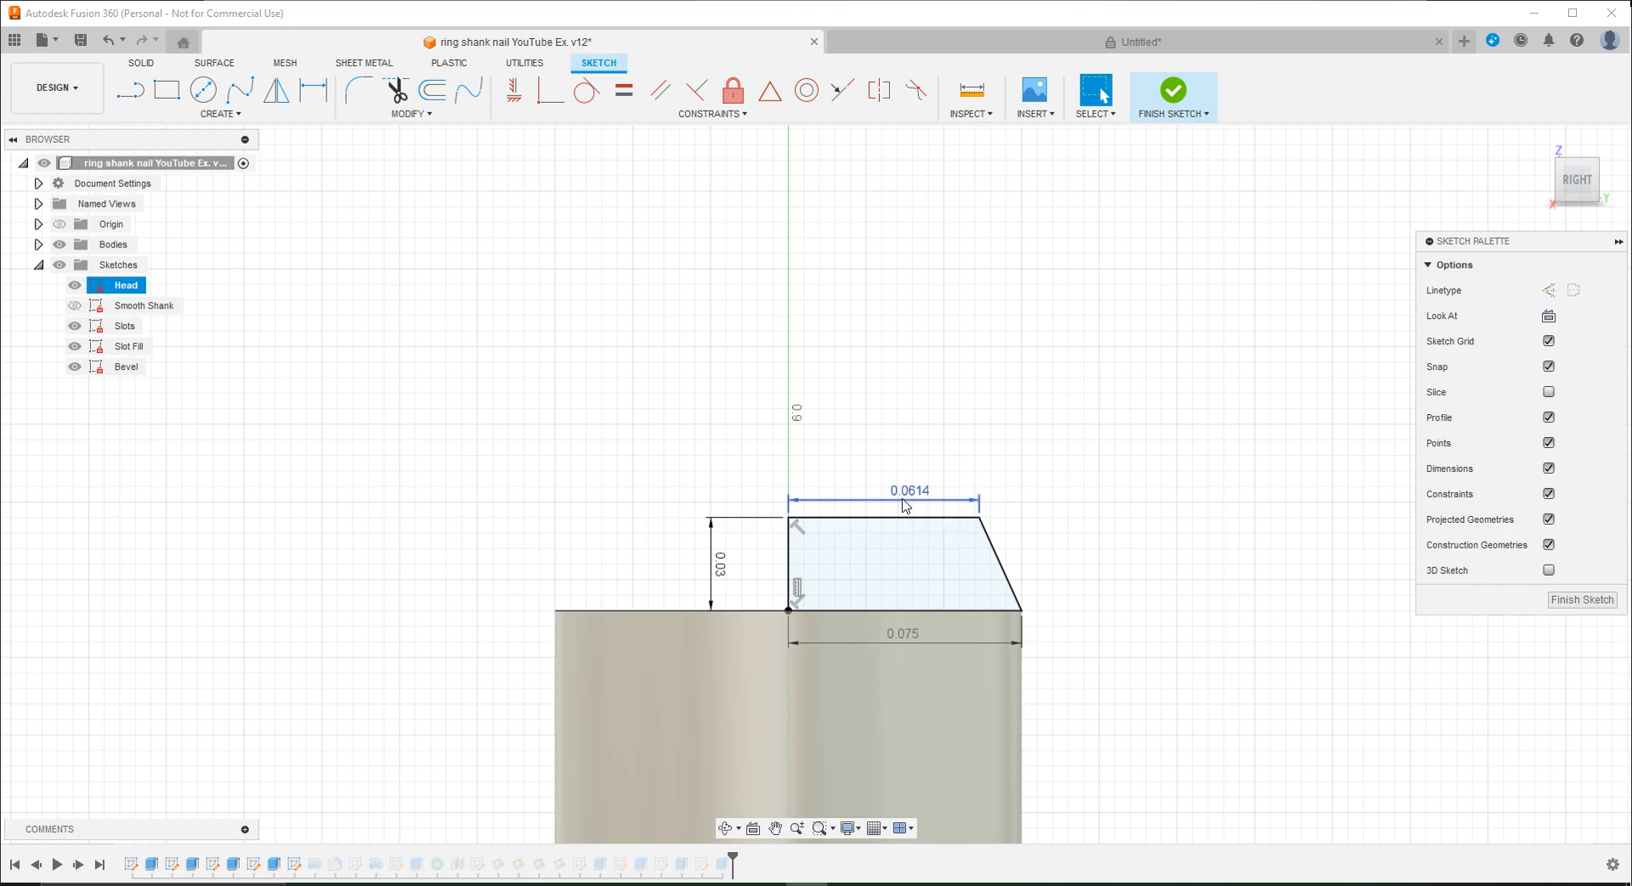
# Step: Return to the unsaved design and start a sketch on the vertical YZ origin plane for the bevel at the shank's upper end
pyautogui.click(910, 45)
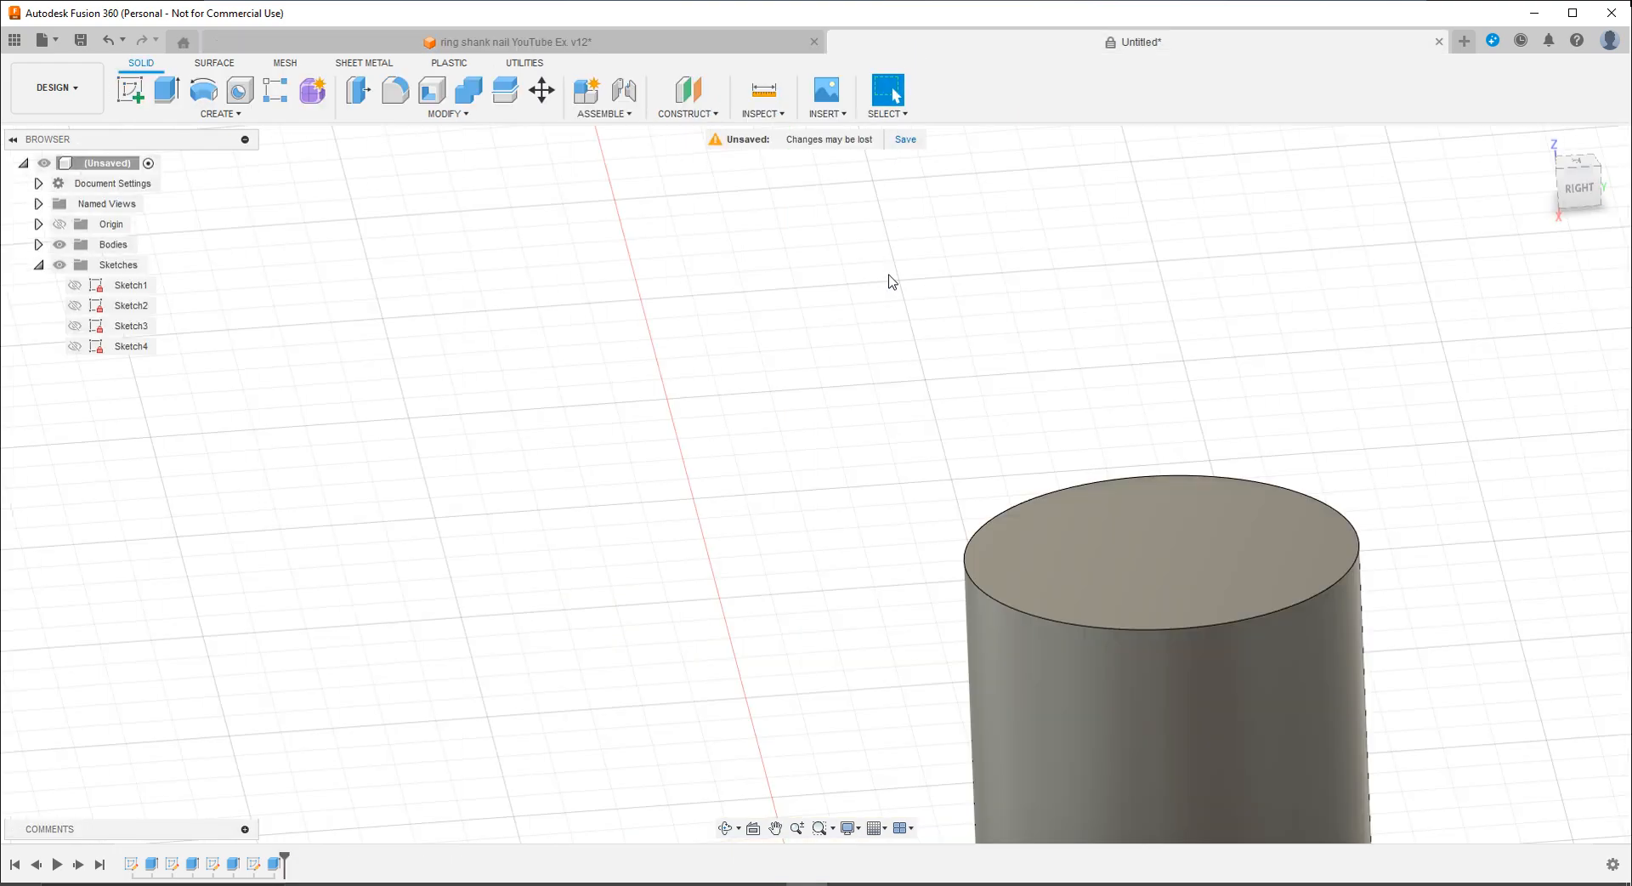
pyautogui.click(130, 89)
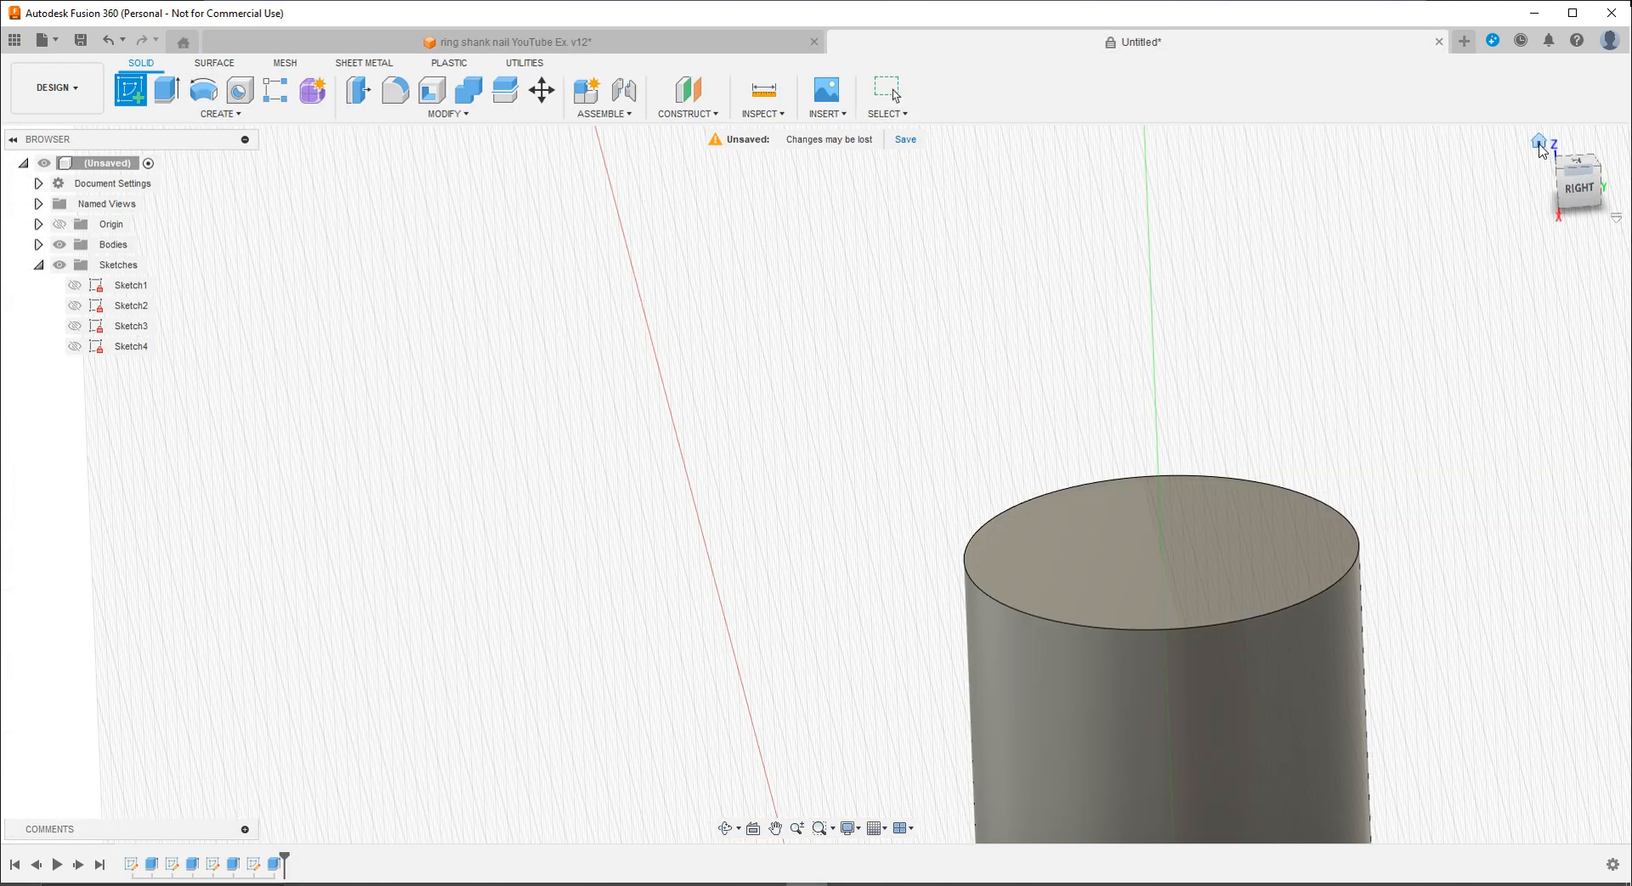
pyautogui.click(1540, 143)
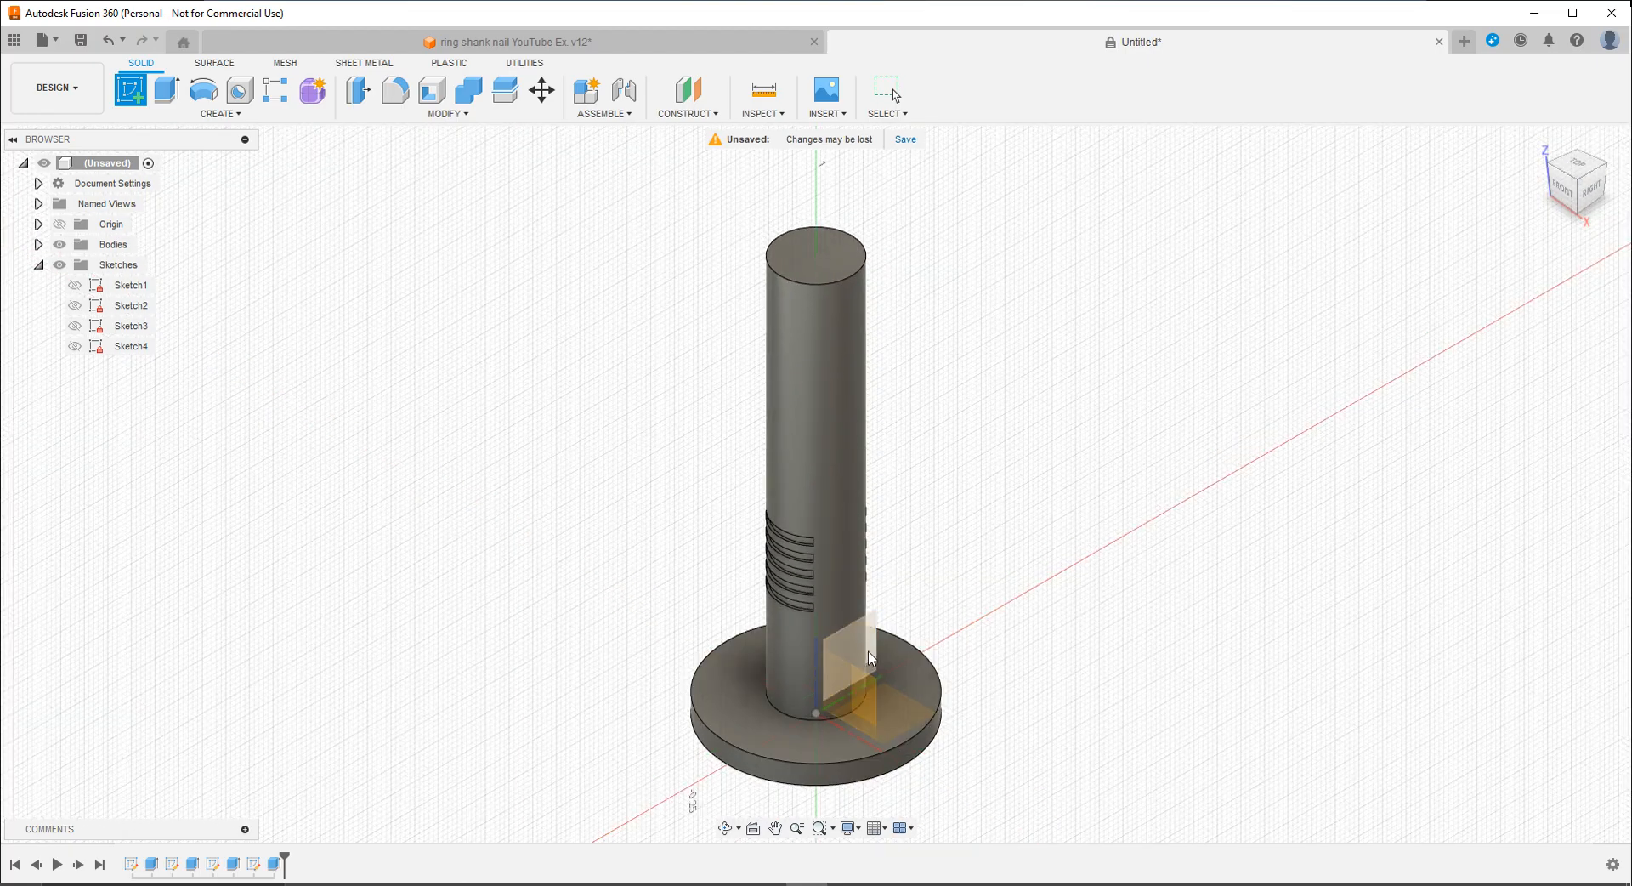
pyautogui.click(874, 640)
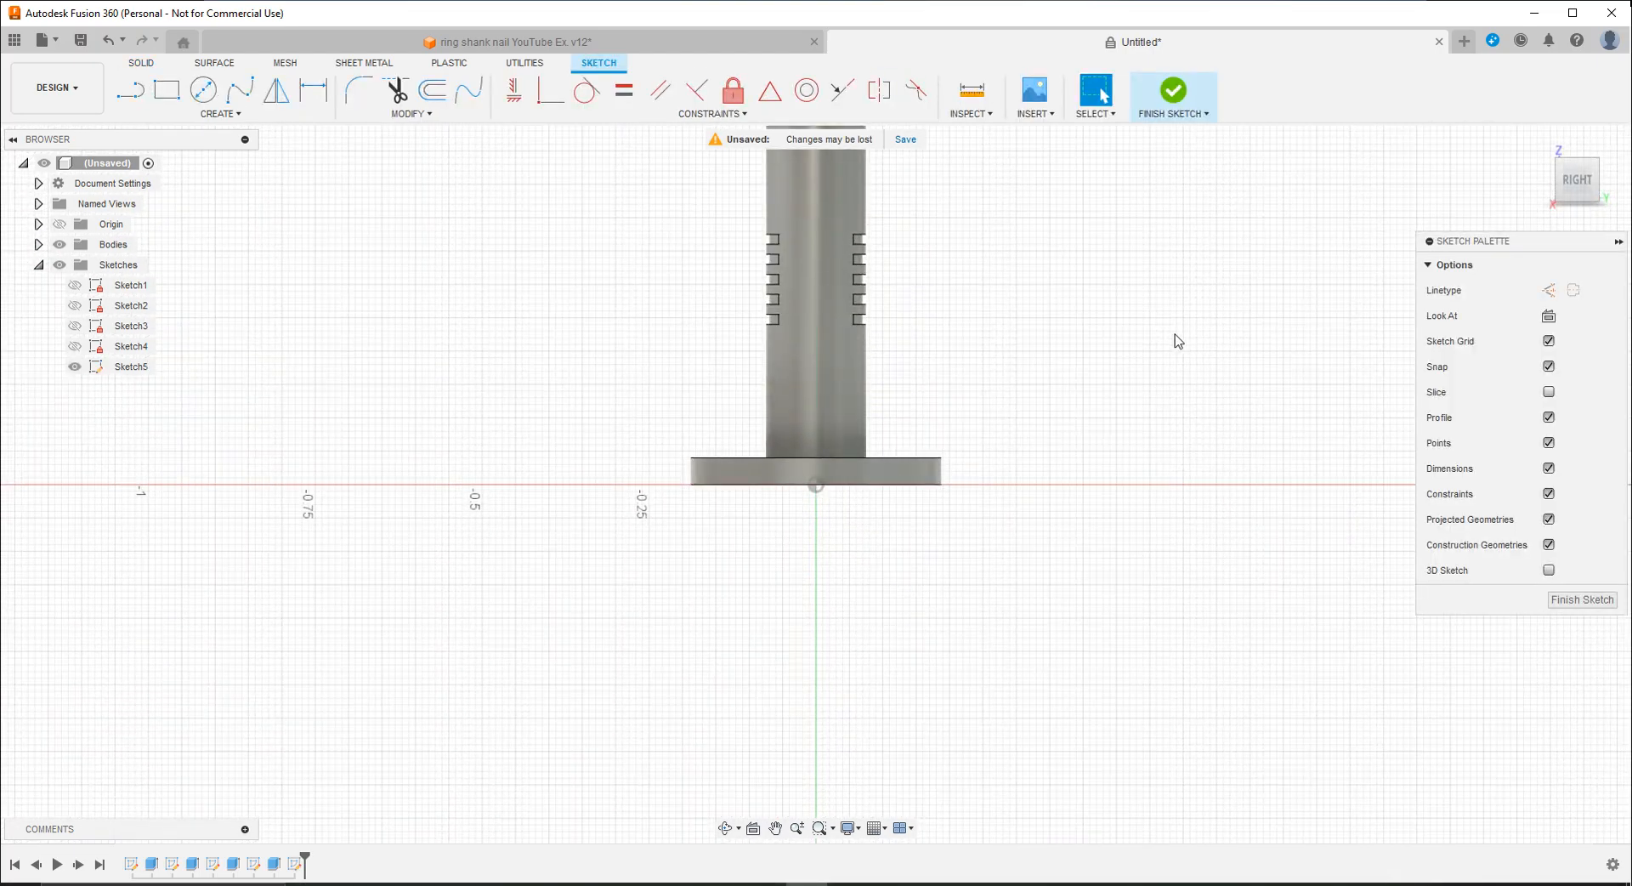
pyautogui.scroll(5, 838, 340)
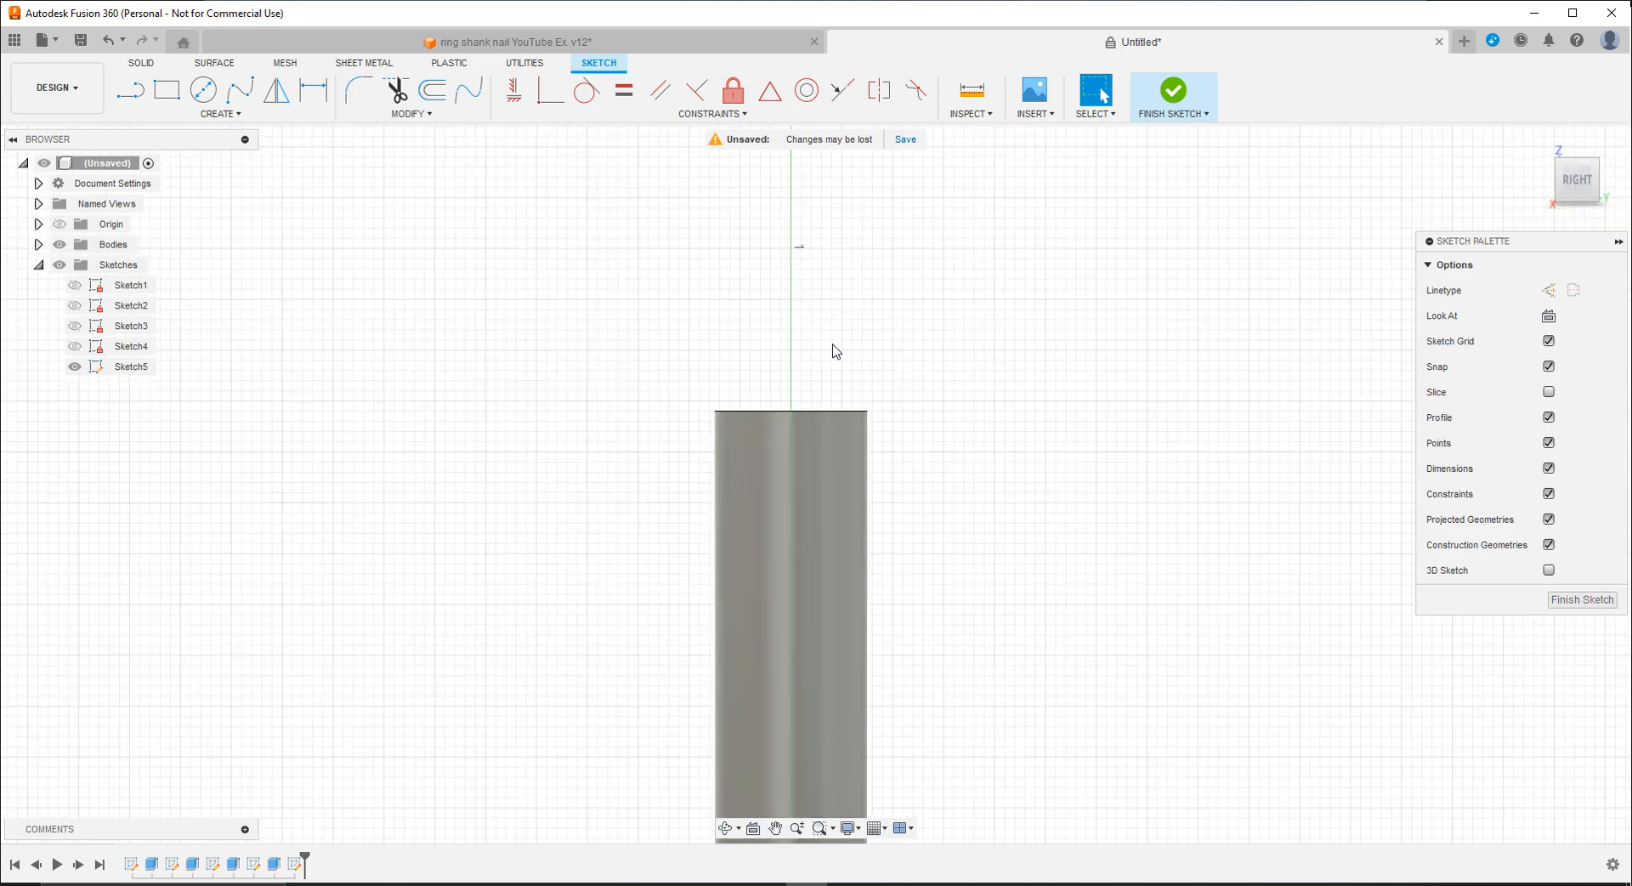
pyautogui.scroll(2, 814, 351)
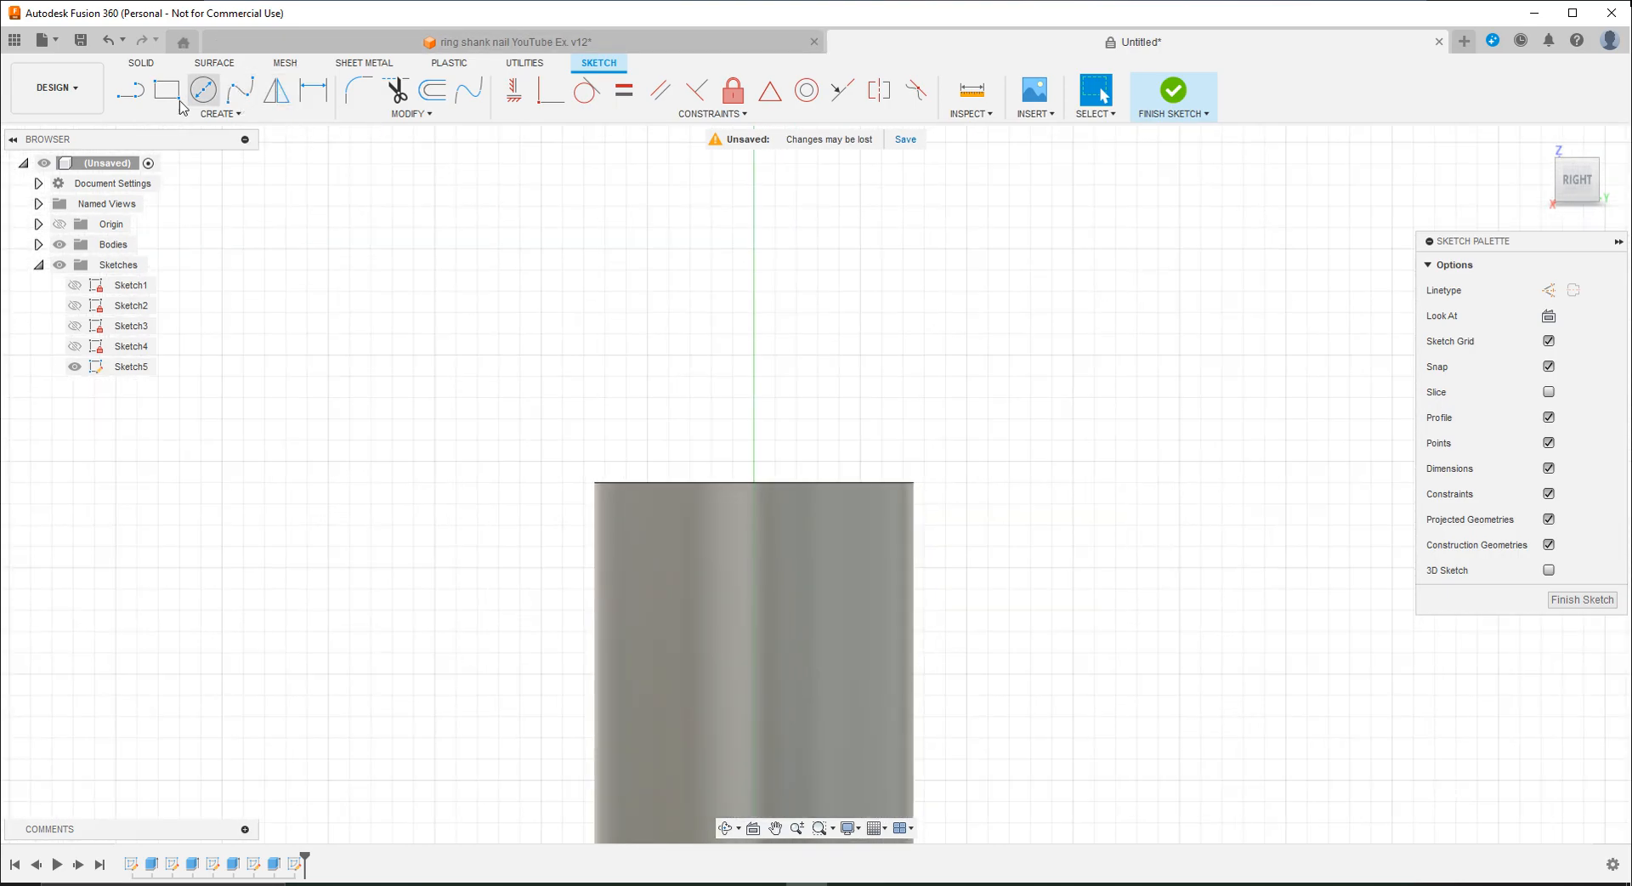
# Step: Draw a closed four-line bevel profile from the shank's top centre, with a vertical inner side, horizontal top and sloped outer side
pyautogui.click(130, 90)
pyautogui.click(754, 482)
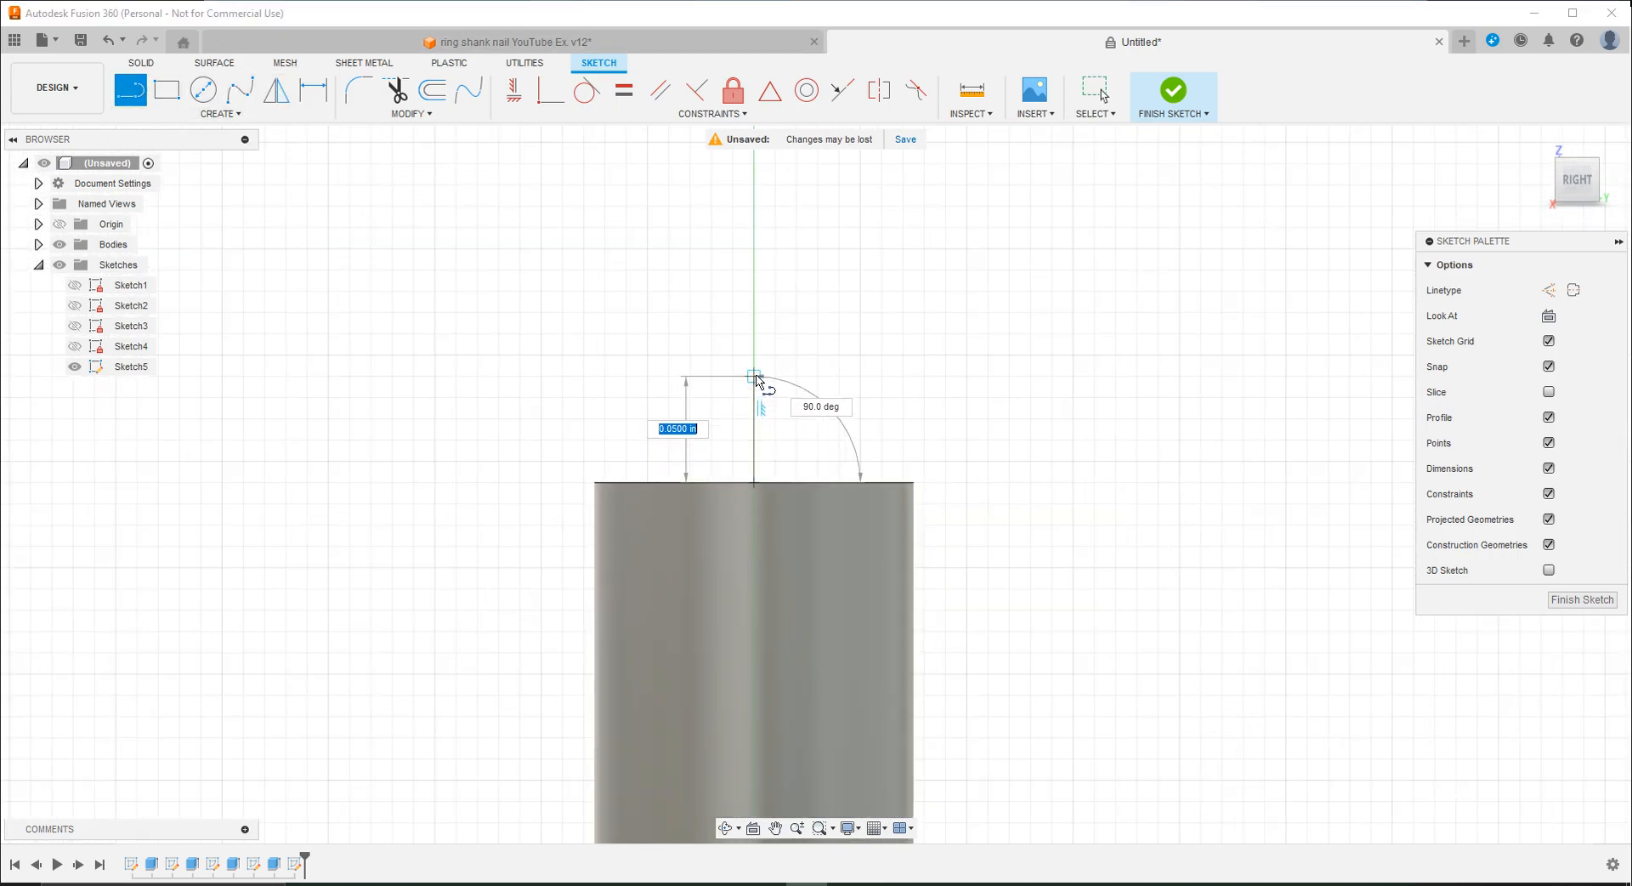
pyautogui.click(754, 343)
pyautogui.click(860, 343)
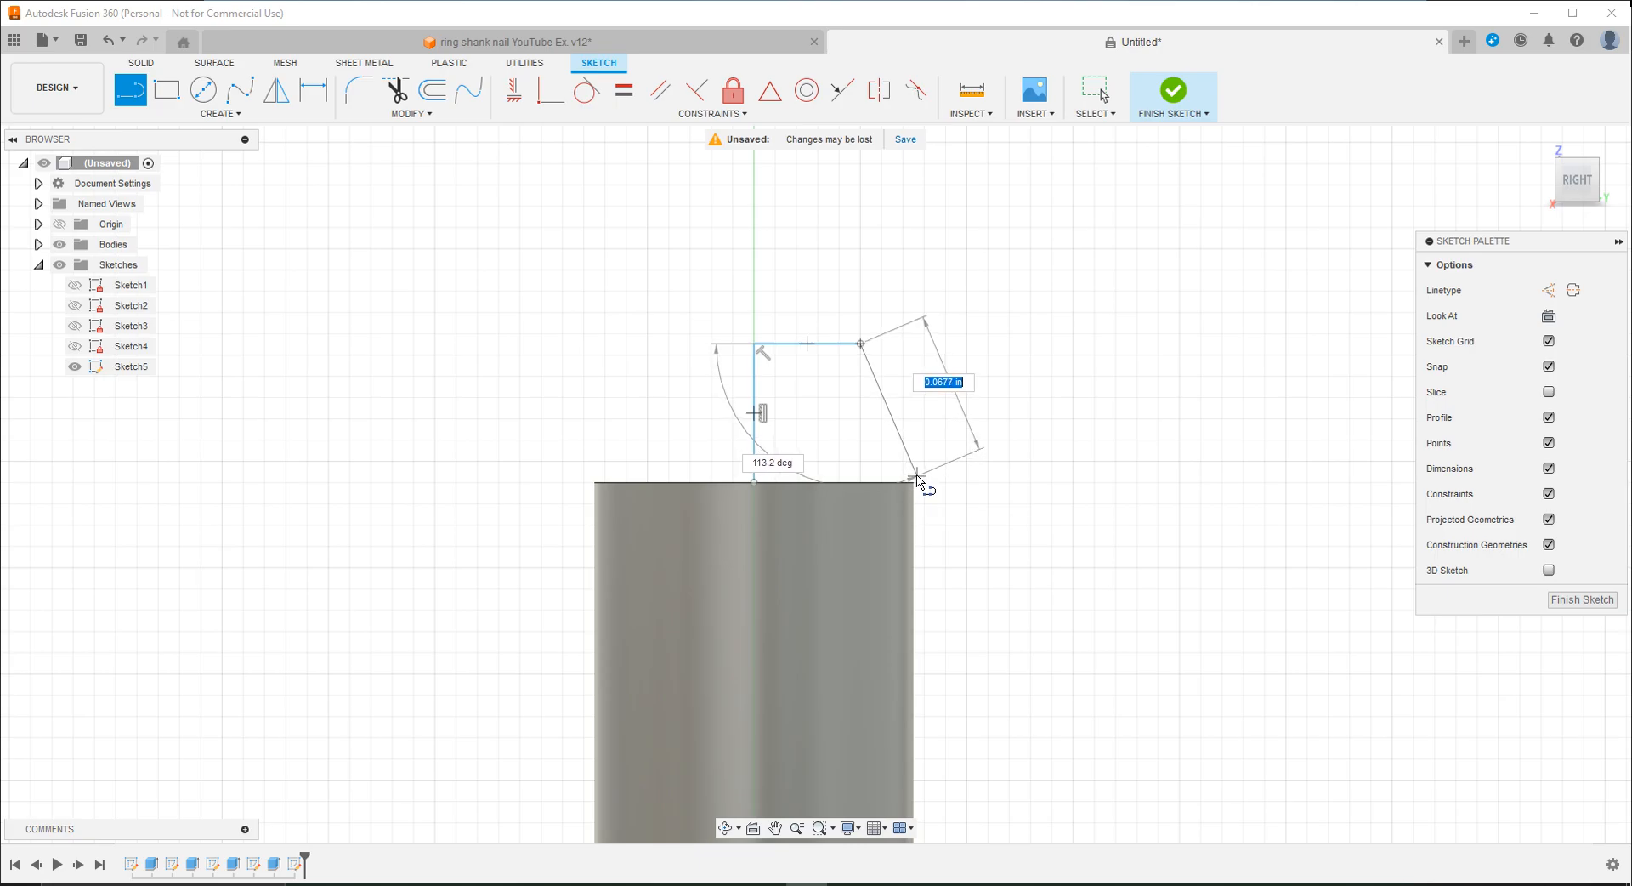
pyautogui.click(925, 482)
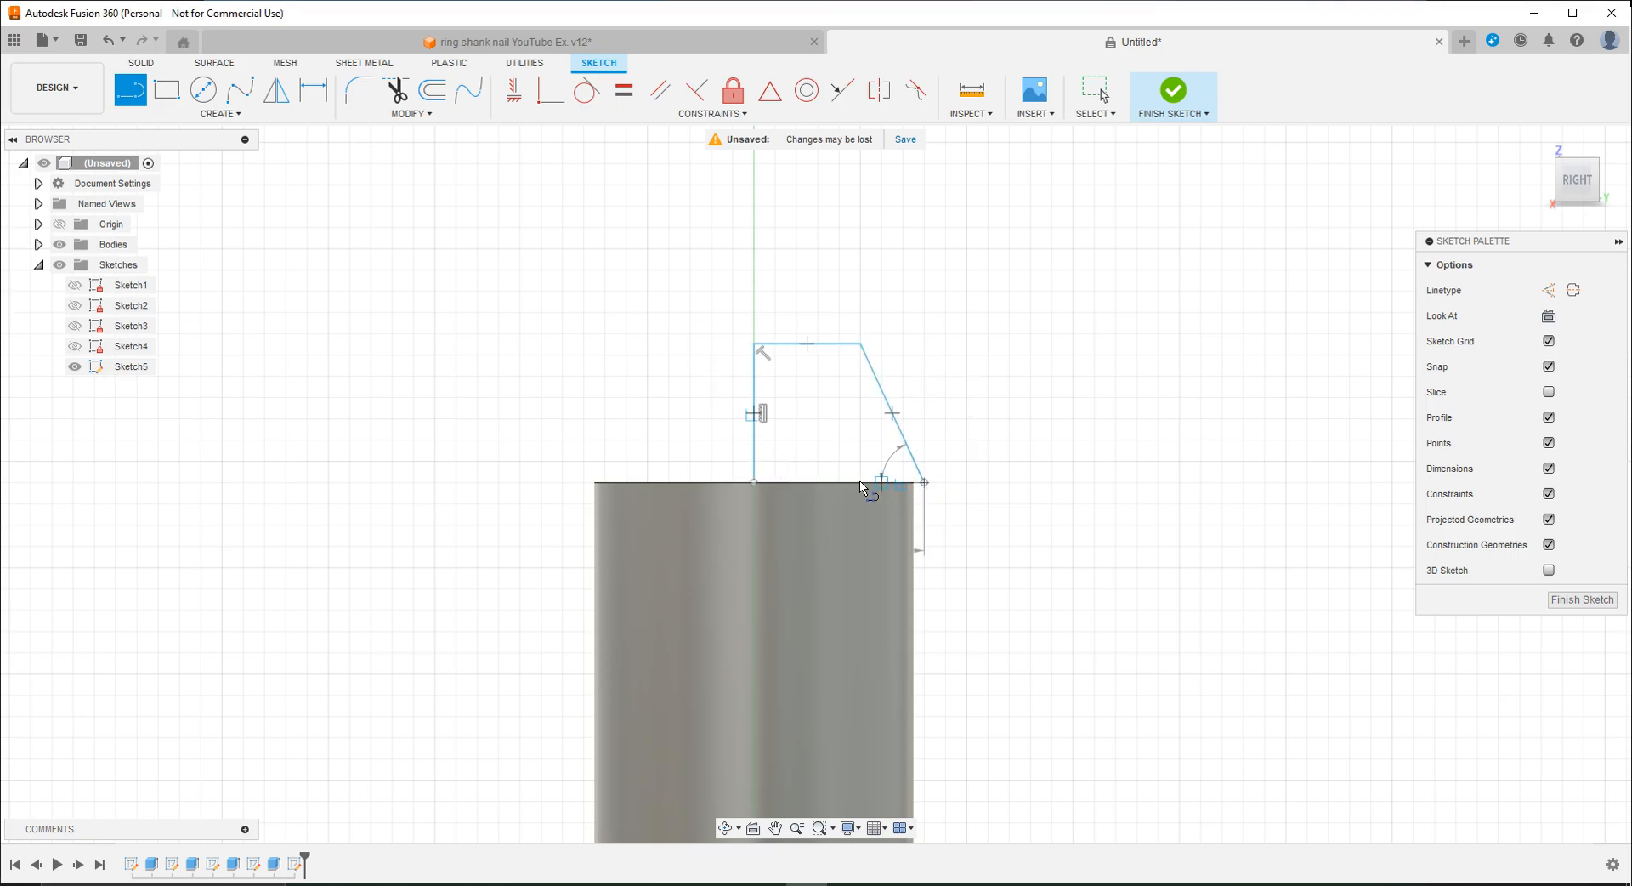
pyautogui.click(755, 482)
pyautogui.press('d')
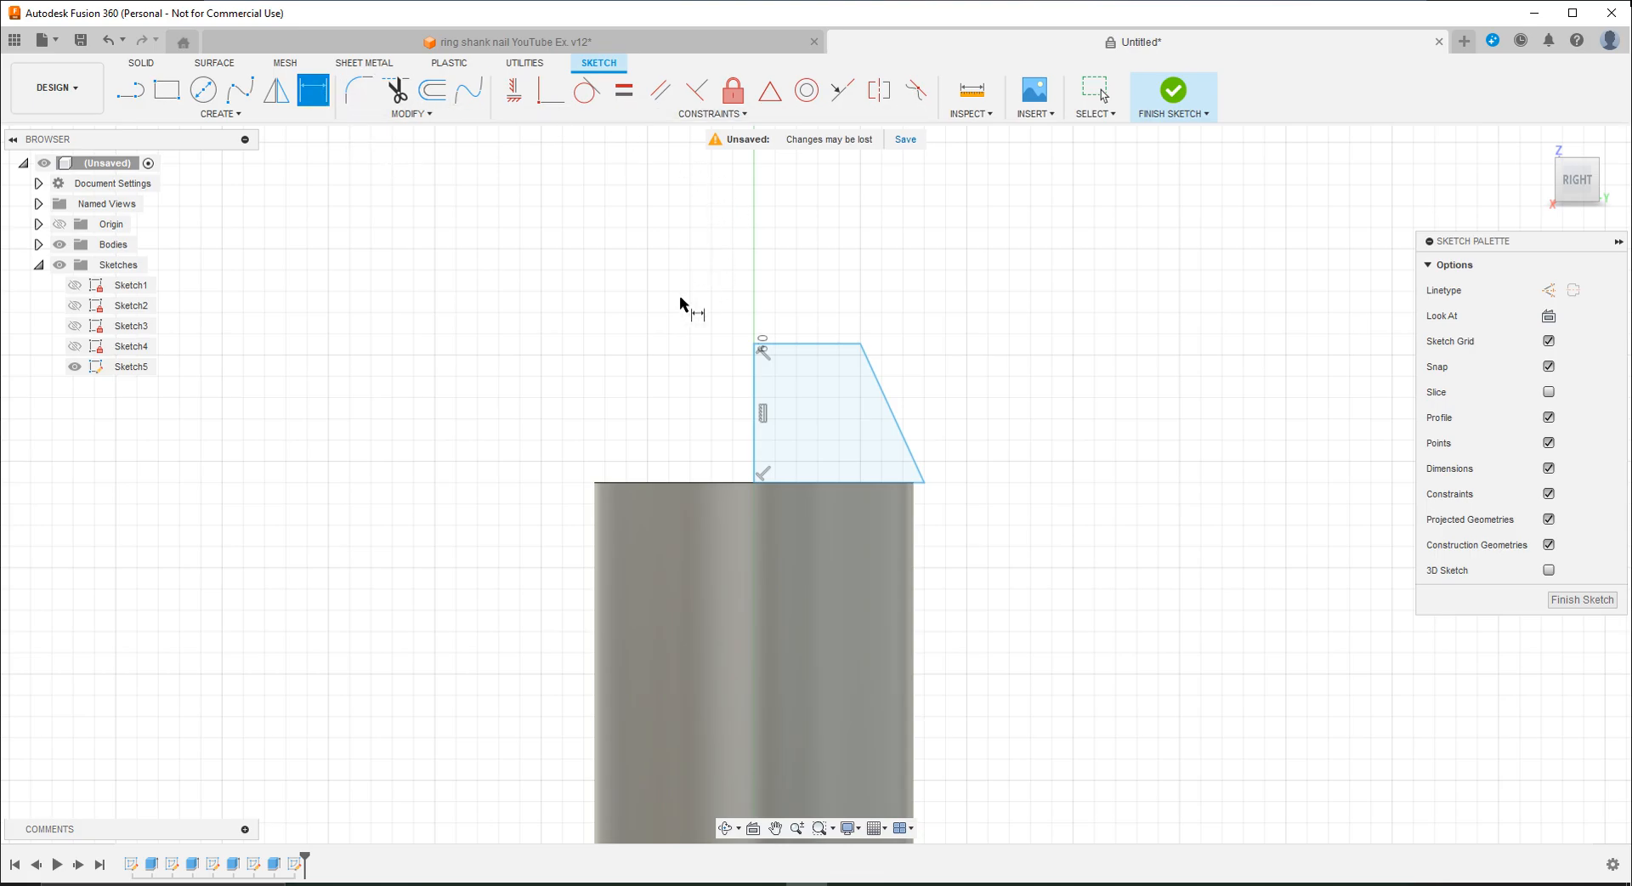
pyautogui.click(547, 95)
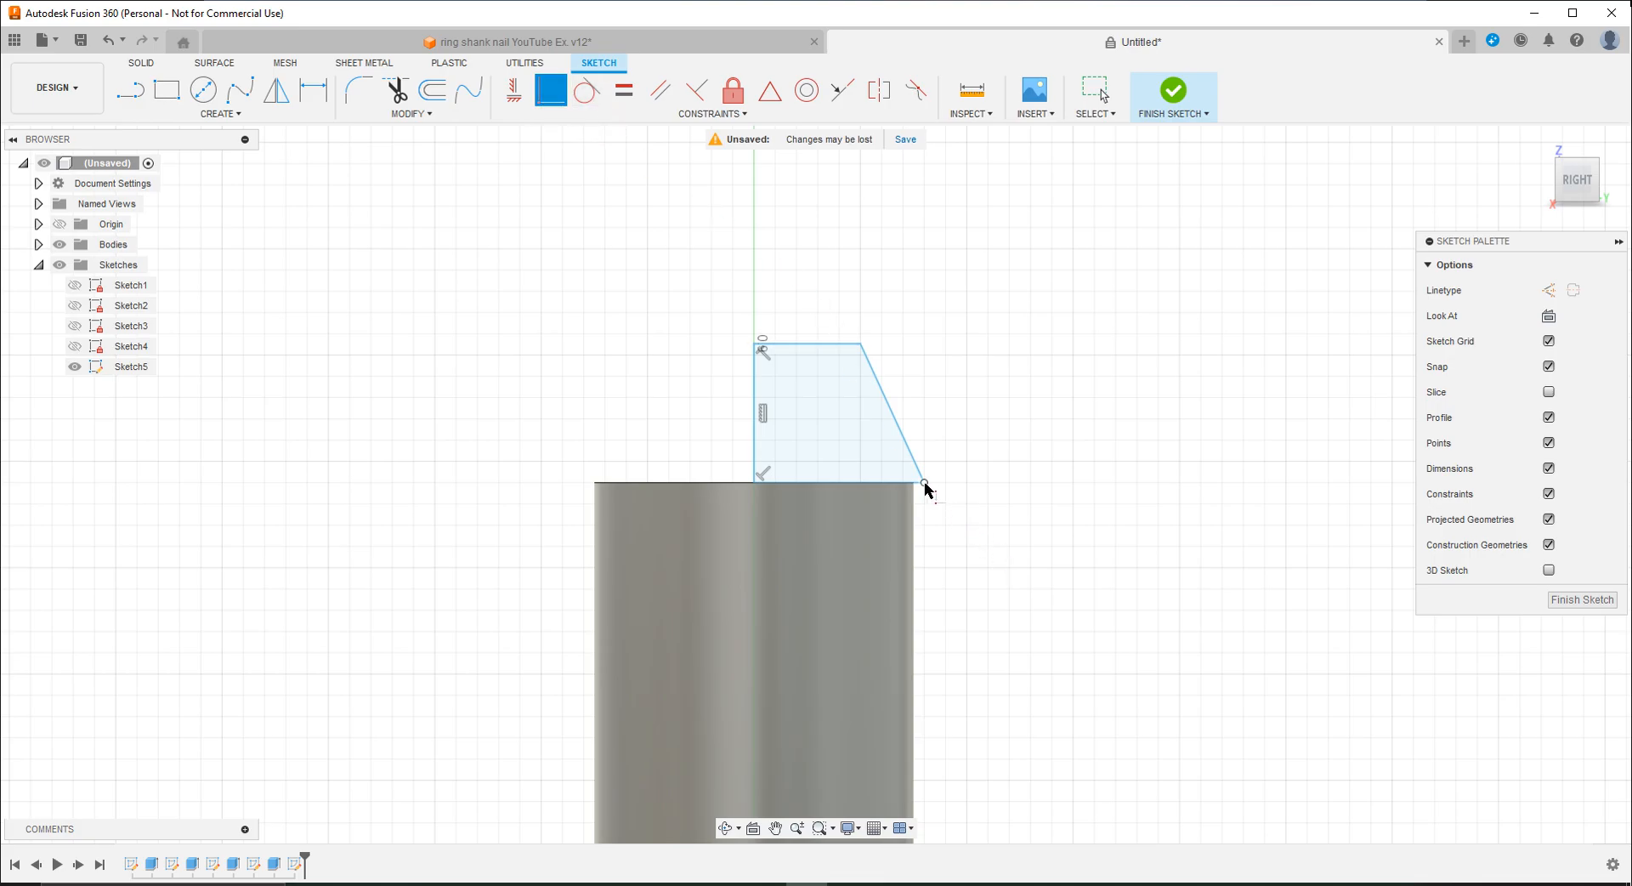
pyautogui.keyDown('shift'); pyautogui.moveTo(927, 490); pyautogui.dragTo(929, 503, button='middle'); pyautogui.keyUp('shift')
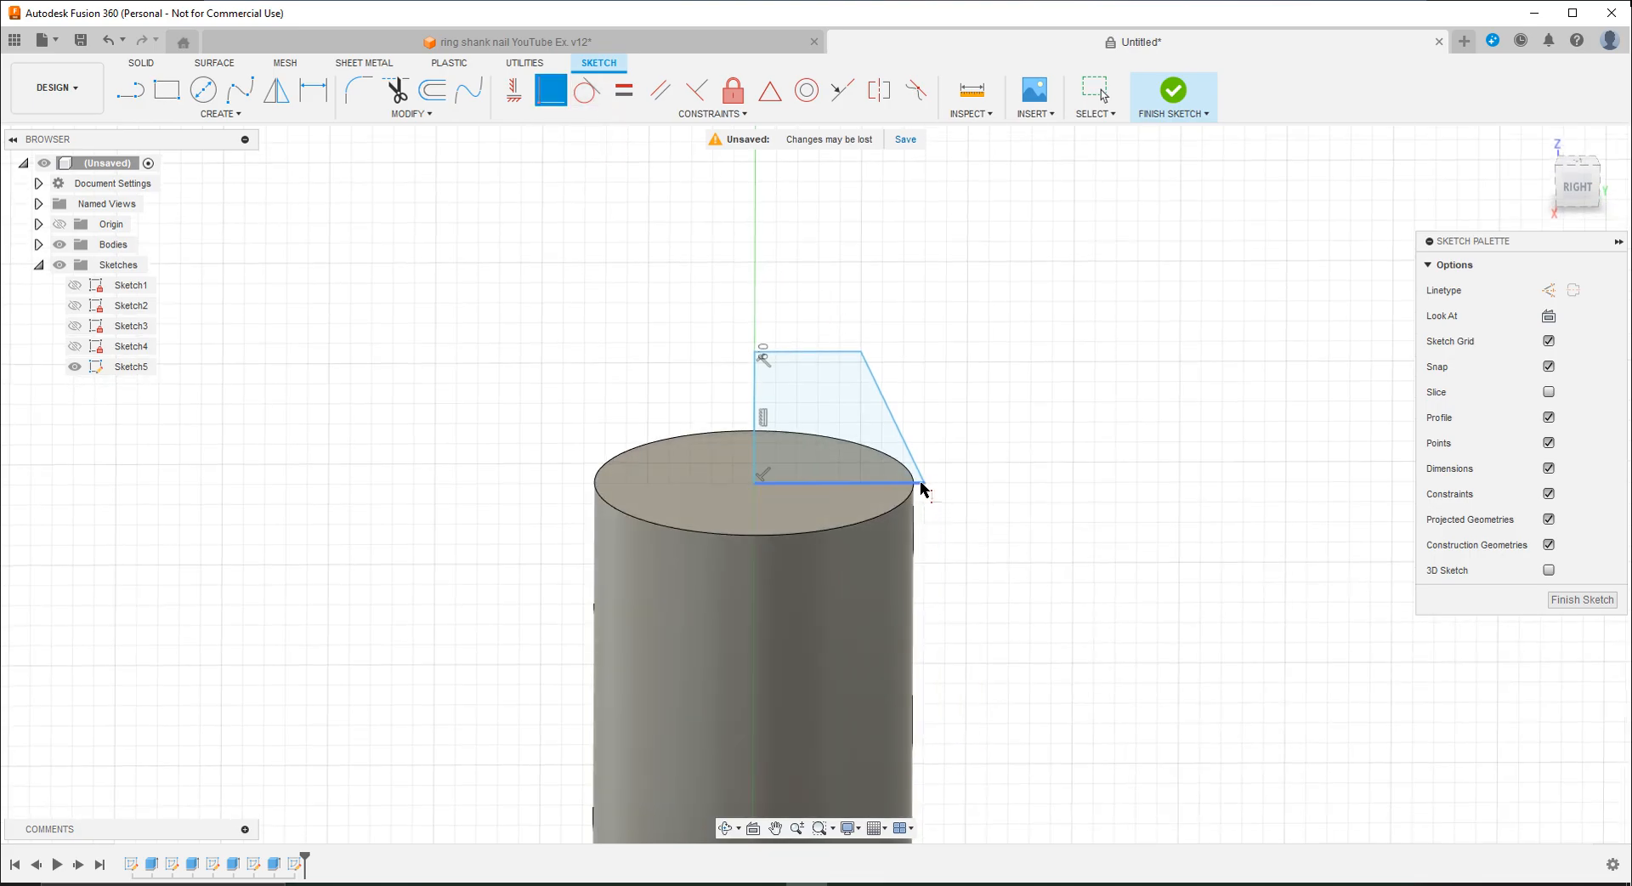
pyautogui.scroll(8, 921, 488)
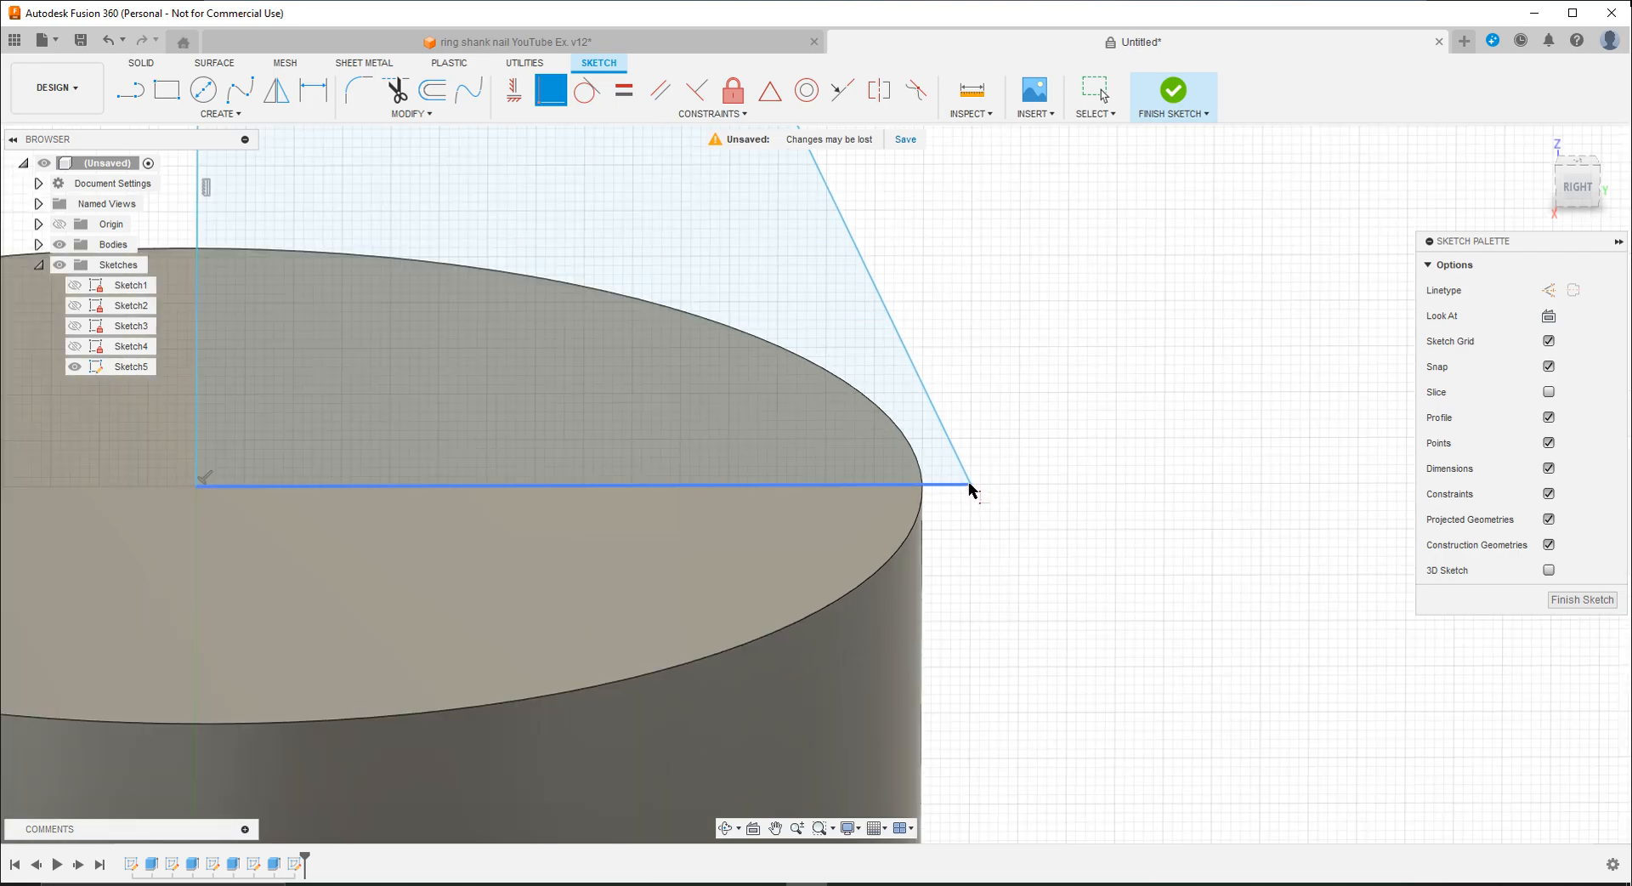
pyautogui.click(969, 488)
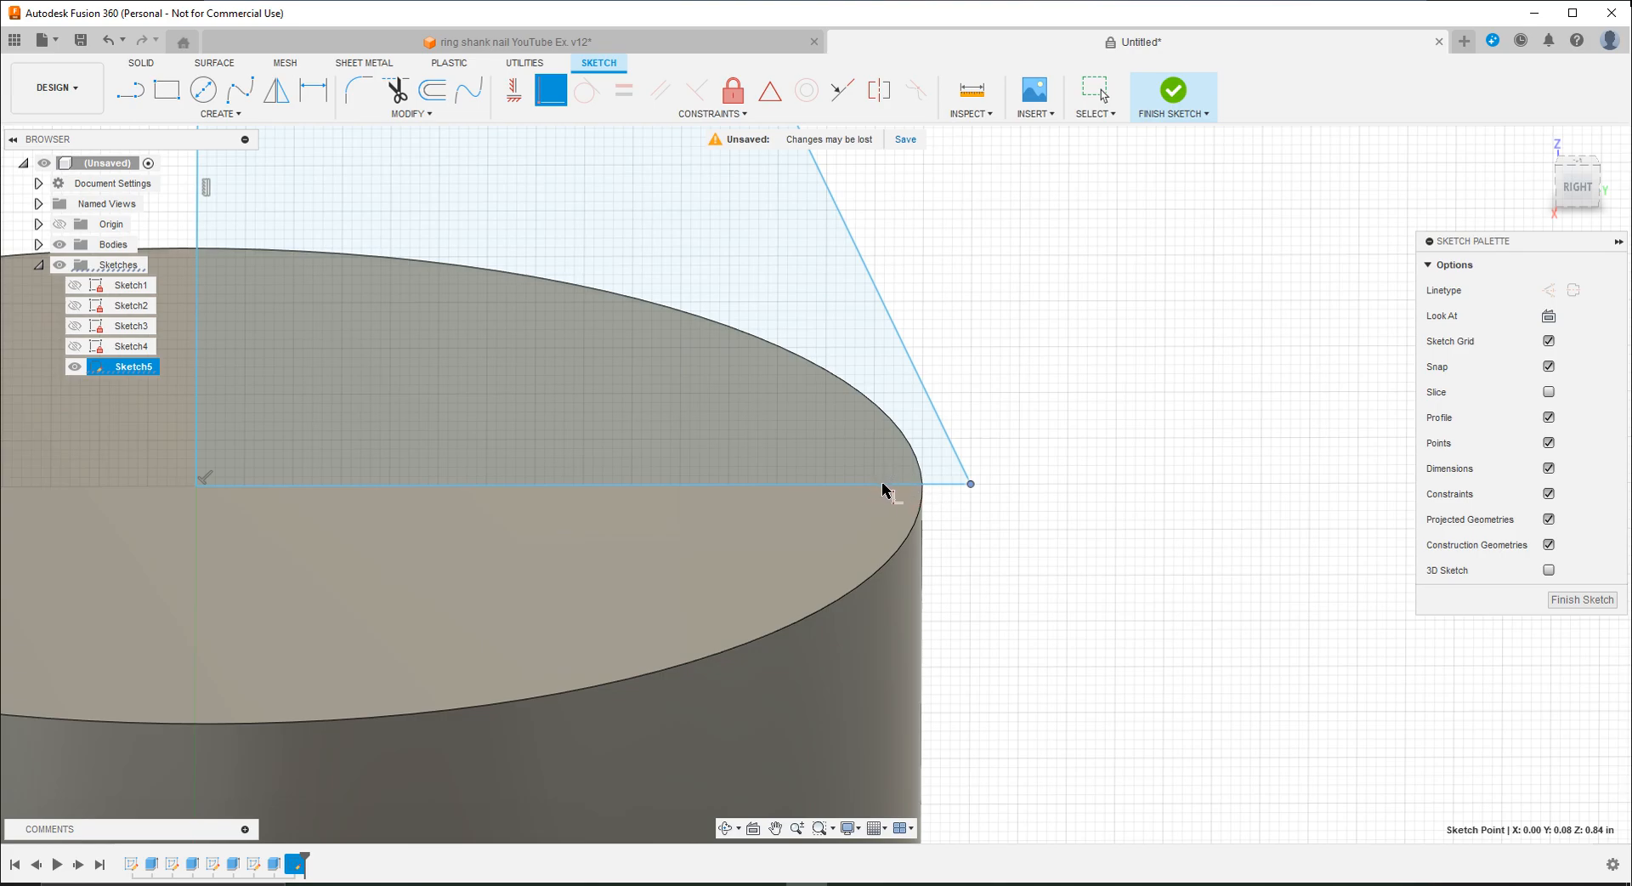
pyautogui.press('Escape')
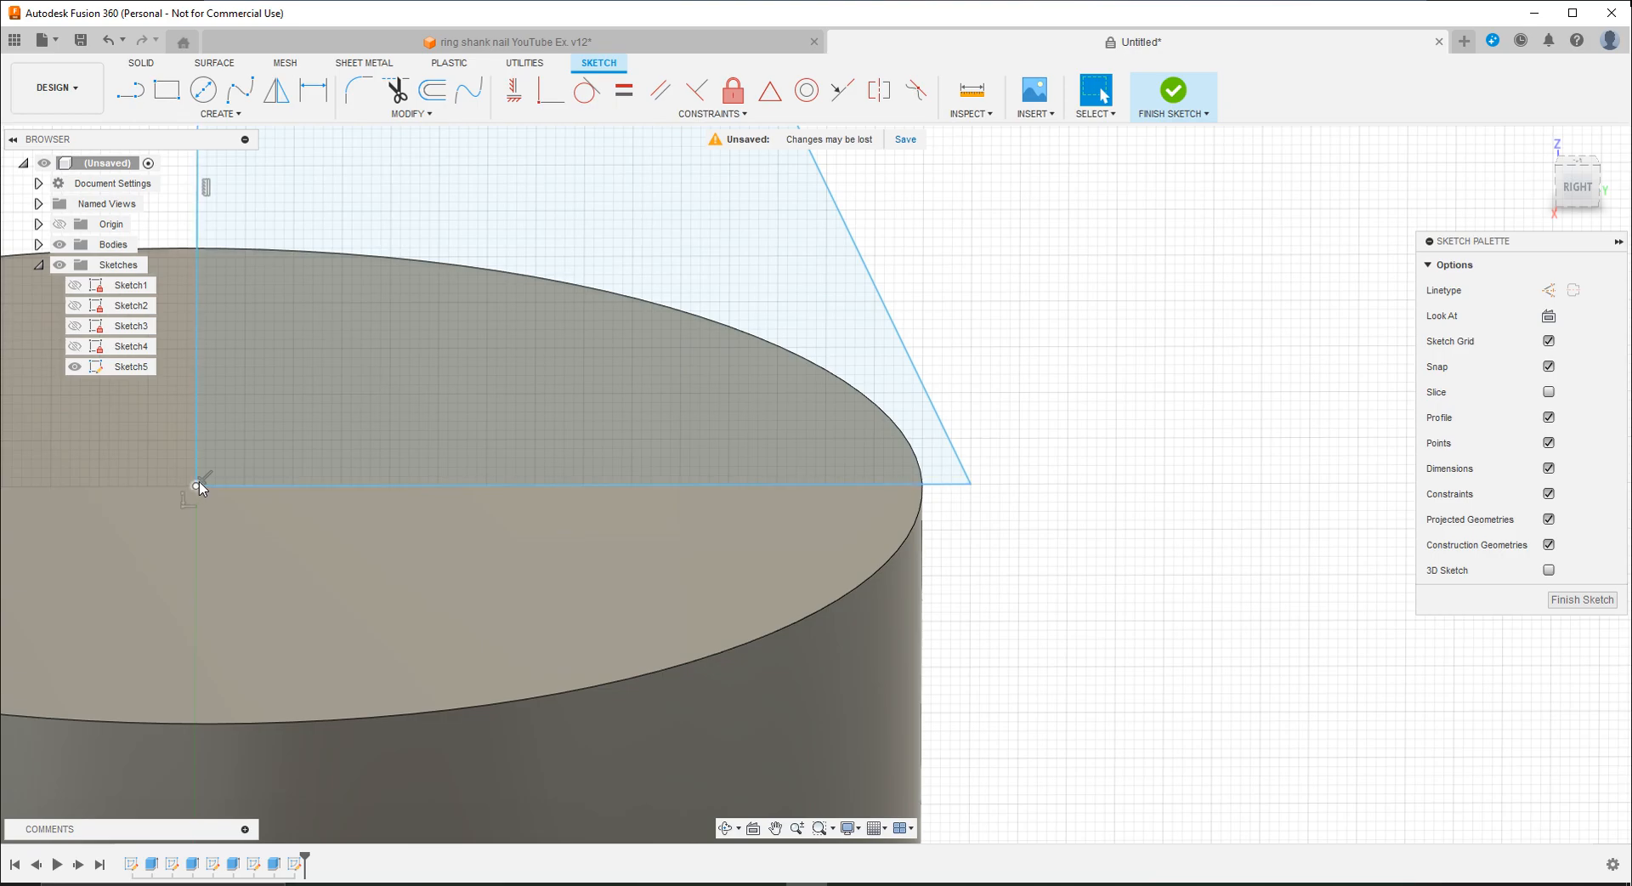
# Step: Dimension the bevel profile's bottom line at 0.15 in
pyautogui.click(314, 89)
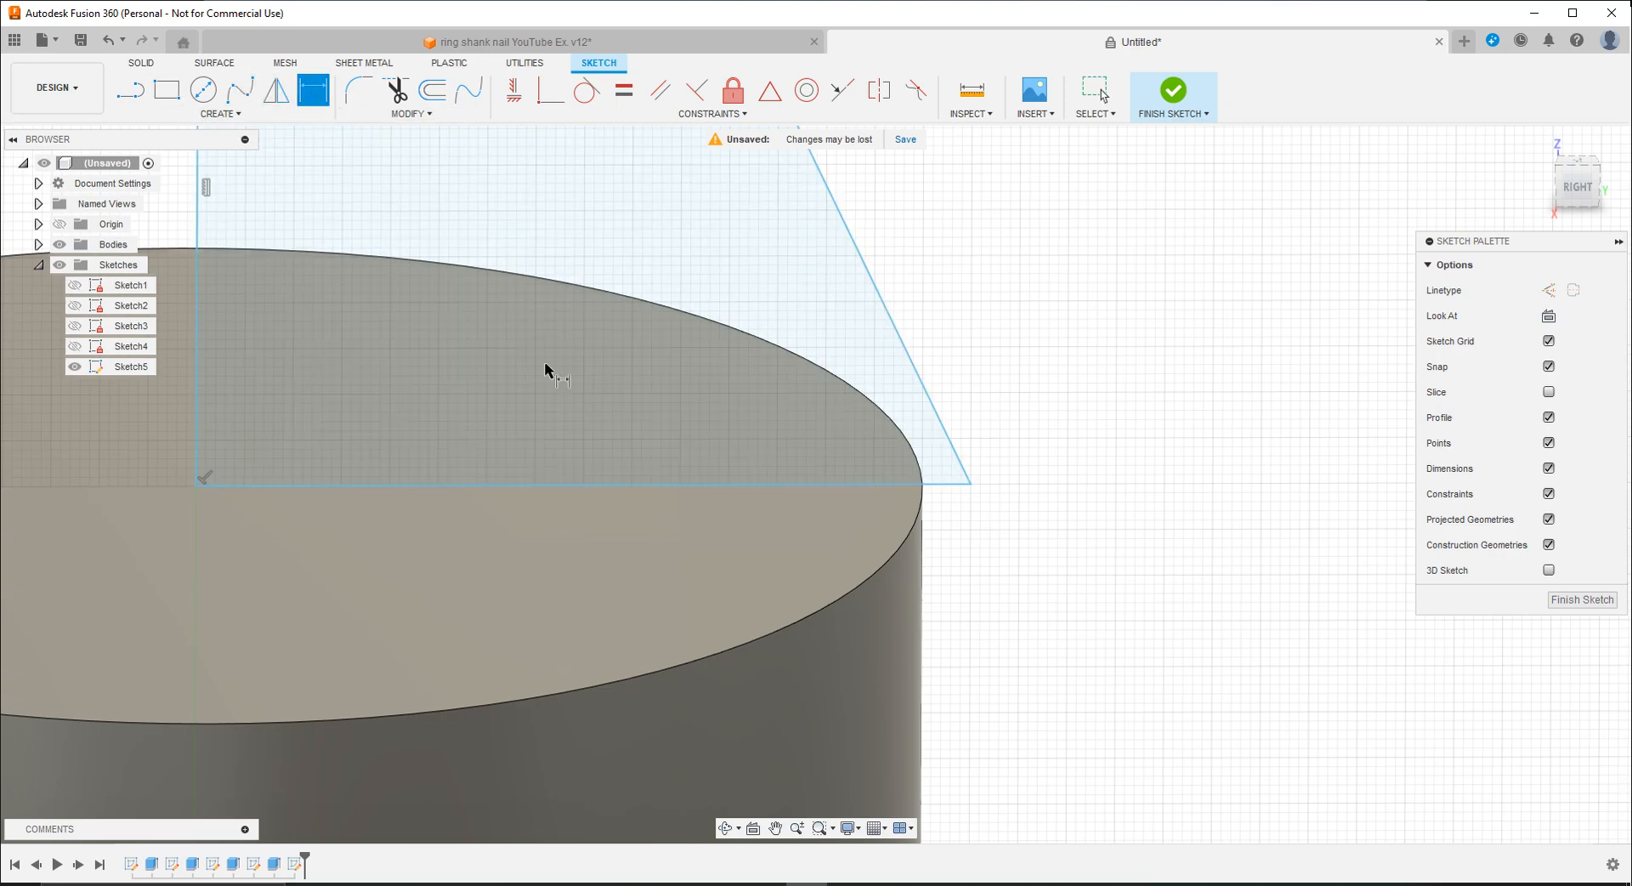
pyautogui.click(612, 484)
pyautogui.click(597, 541)
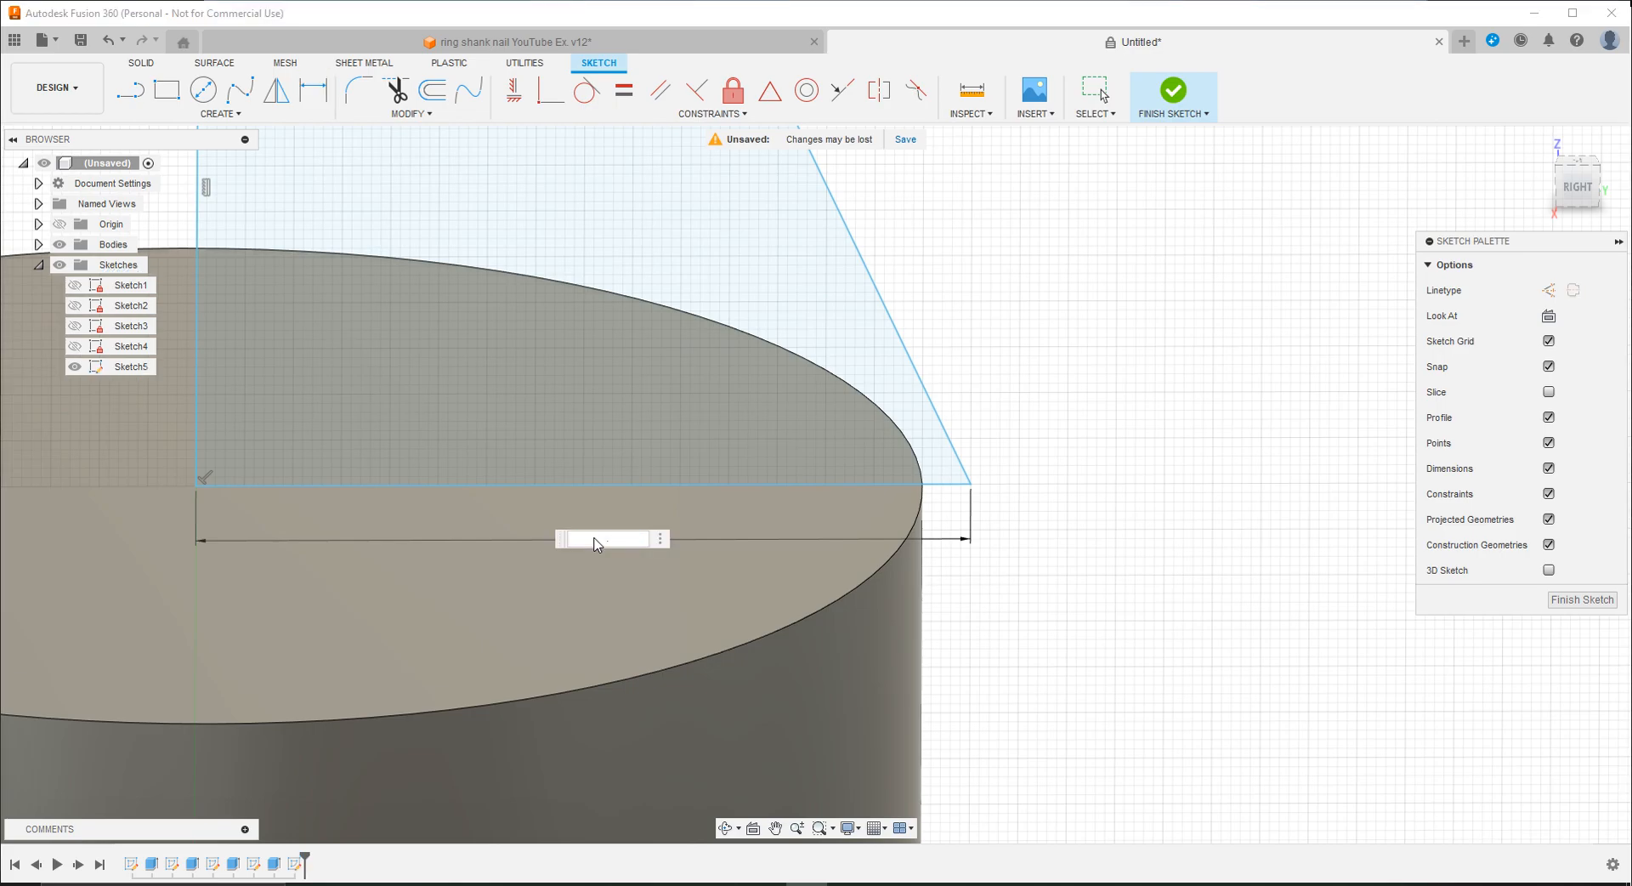
pyautogui.write('.15')
pyautogui.press('Return')
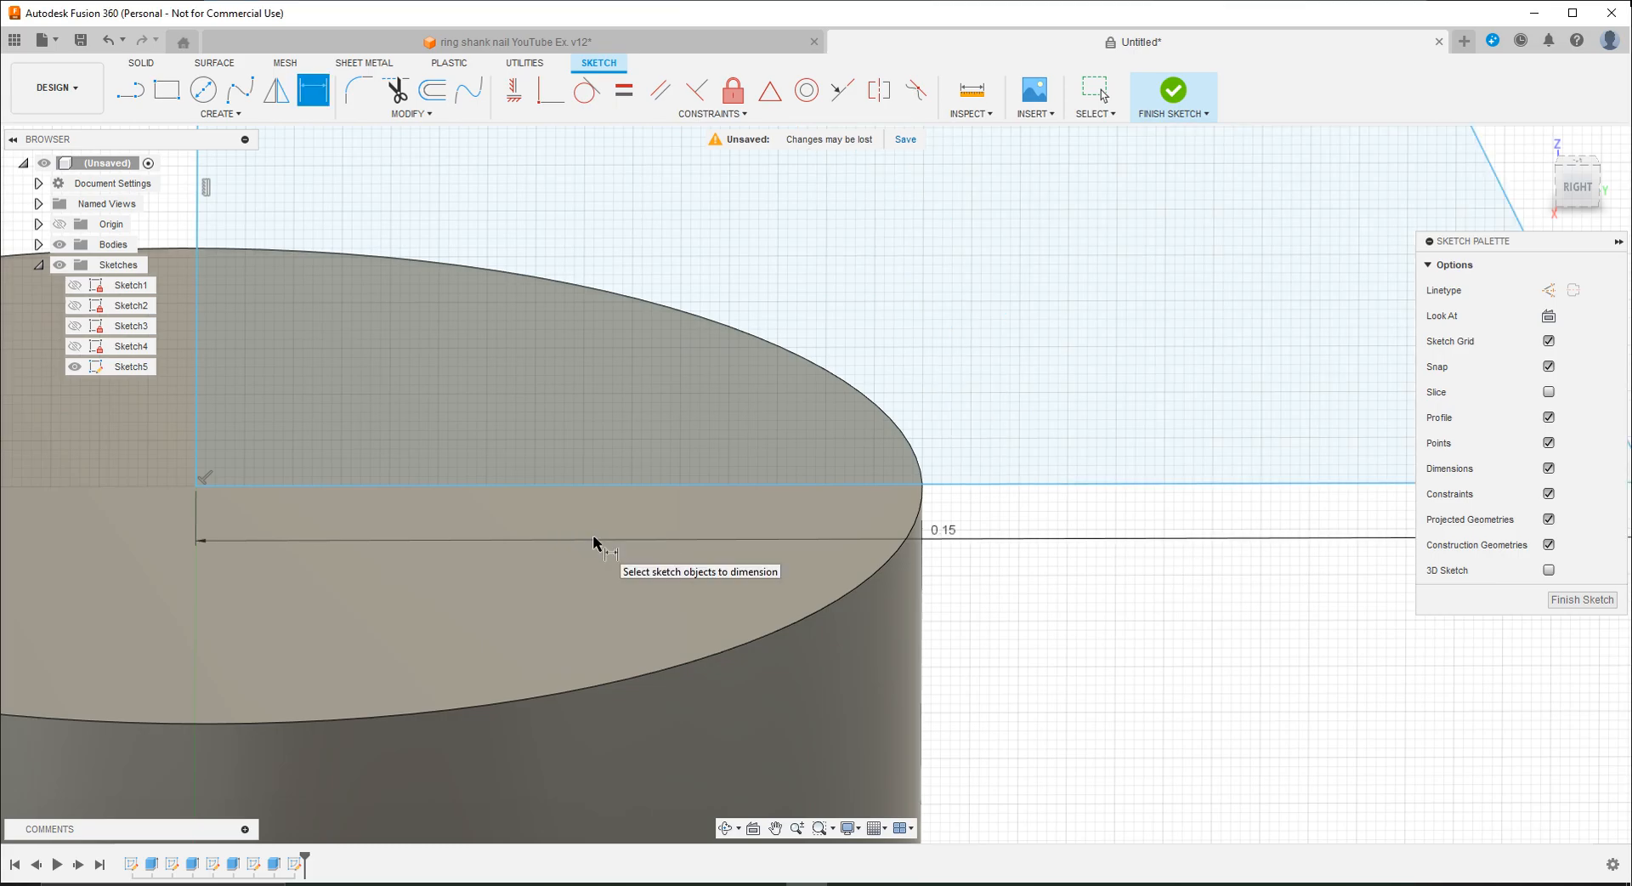
# Step: Set the bottom line's dimension to .15/2, matching the shank's radius
pyautogui.scroll(-2, 593, 542)
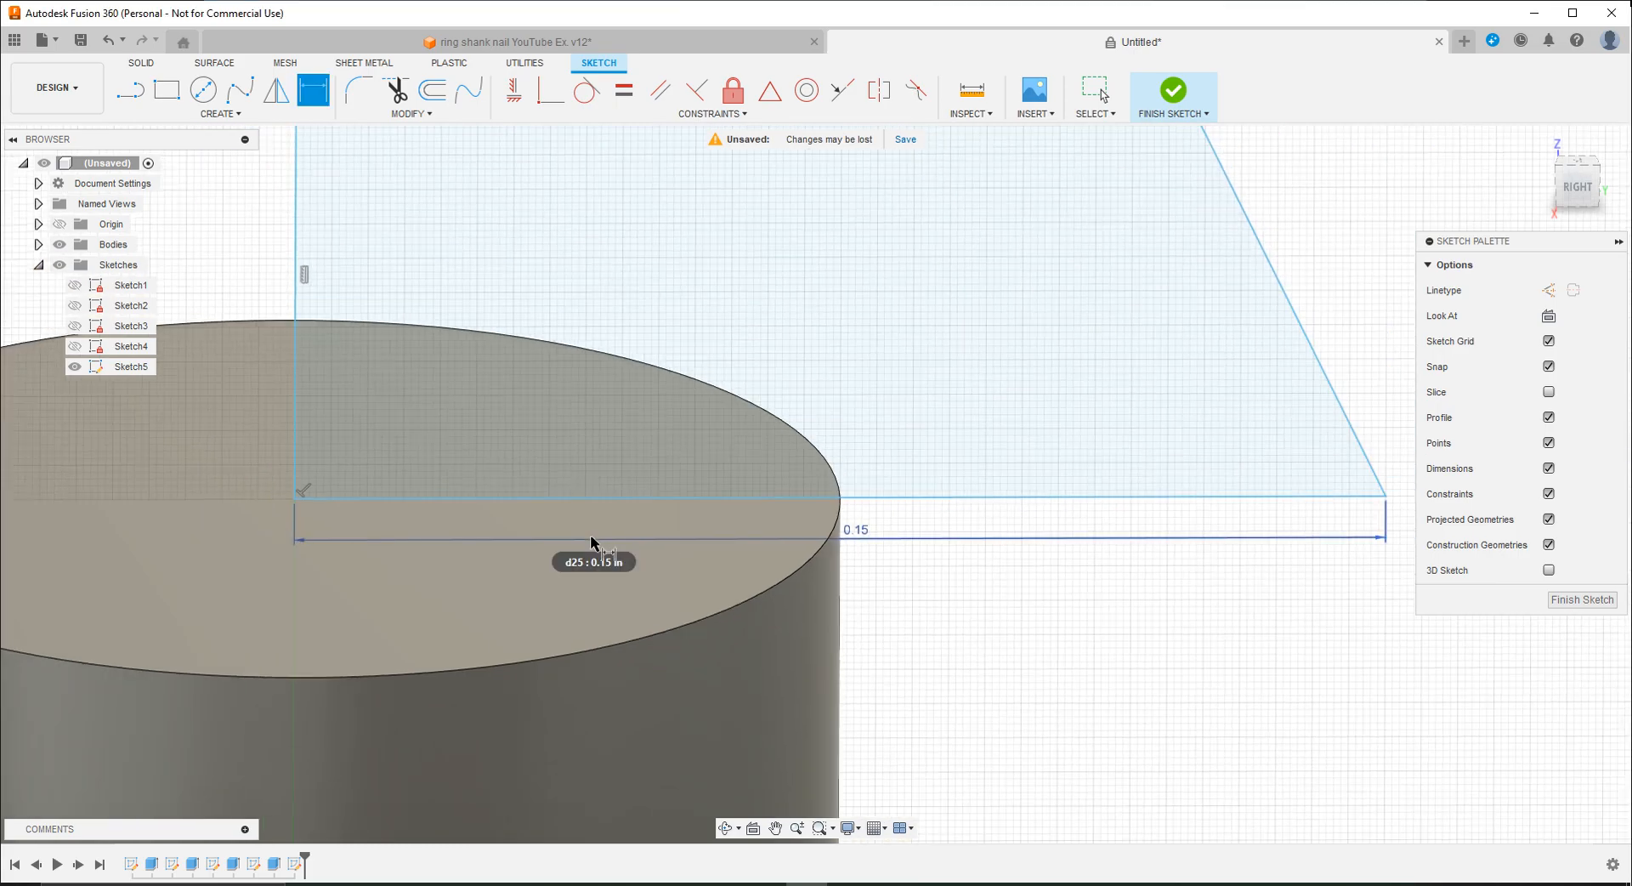
pyautogui.rightClick(861, 533)
pyautogui.press('Escape')
pyautogui.doubleClick(863, 533)
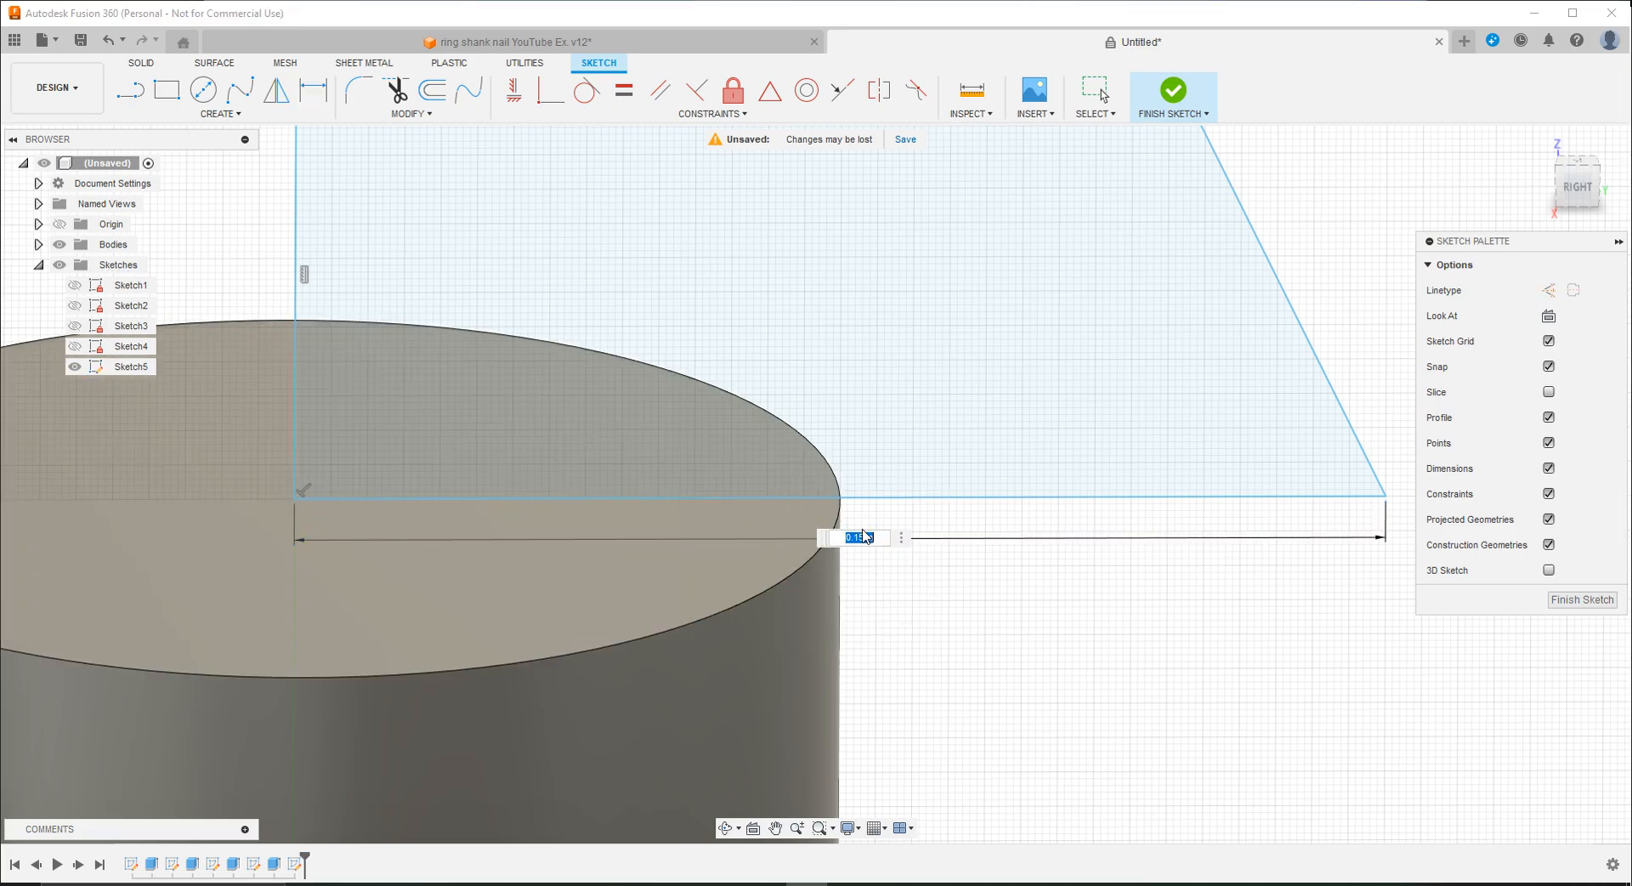
pyautogui.press('BackSpace')
pyautogui.write('.15/2')
pyautogui.press('Return')
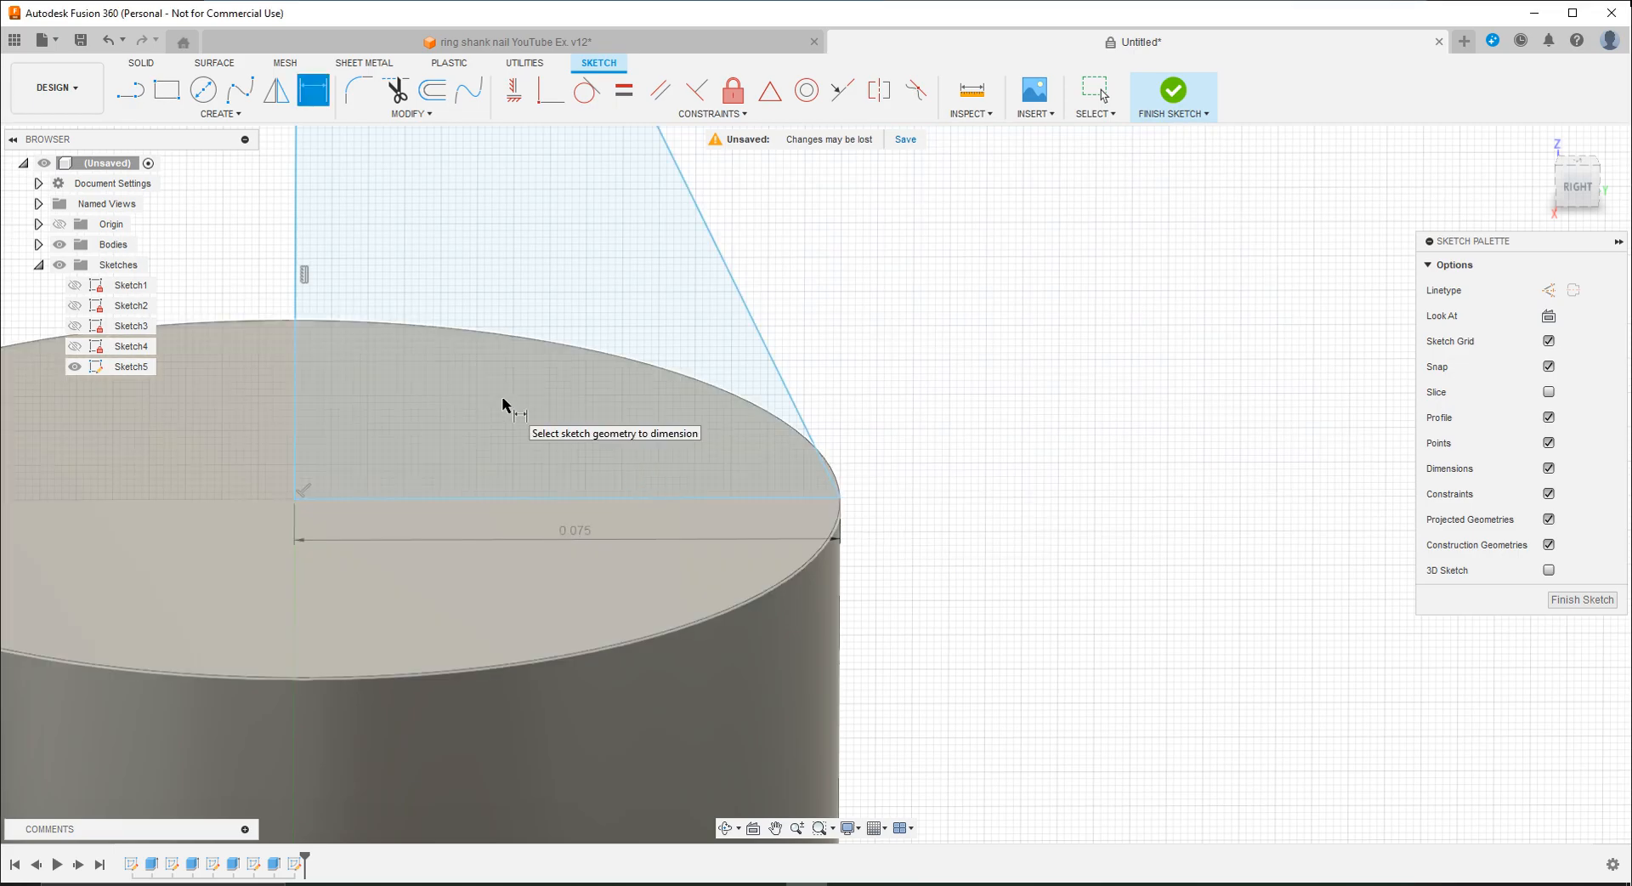
# Step: Check the finished nail's Bevel sketch, return to the unsaved design and dimension the bevel profile's top line at 0.0614 in
pyautogui.scroll(-5, 525, 289)
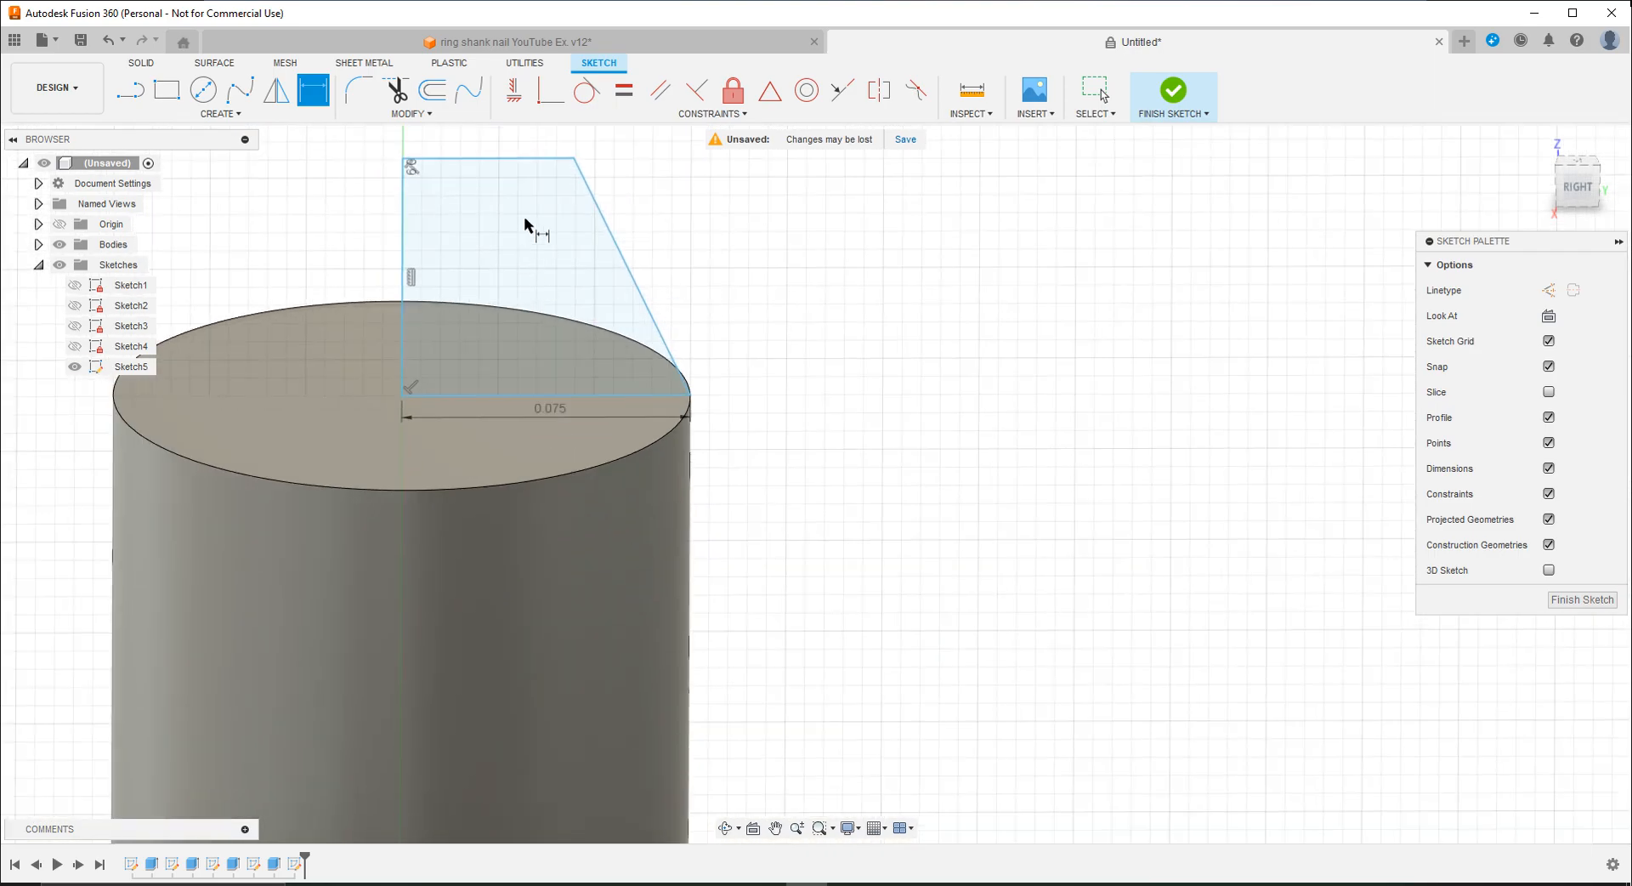
pyautogui.click(537, 41)
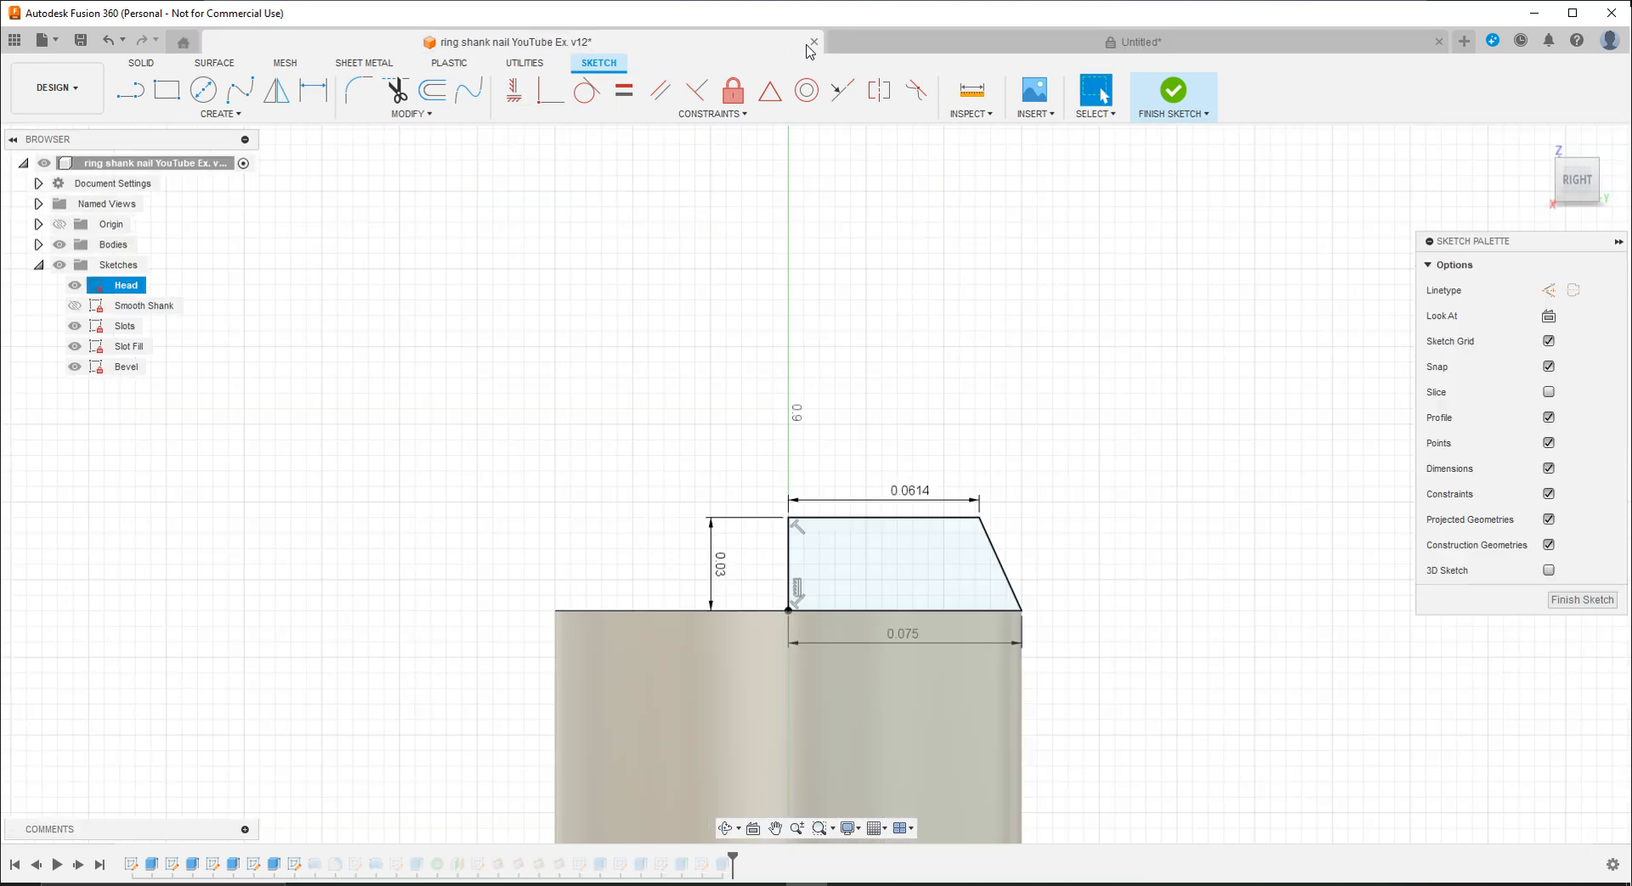
pyautogui.click(930, 43)
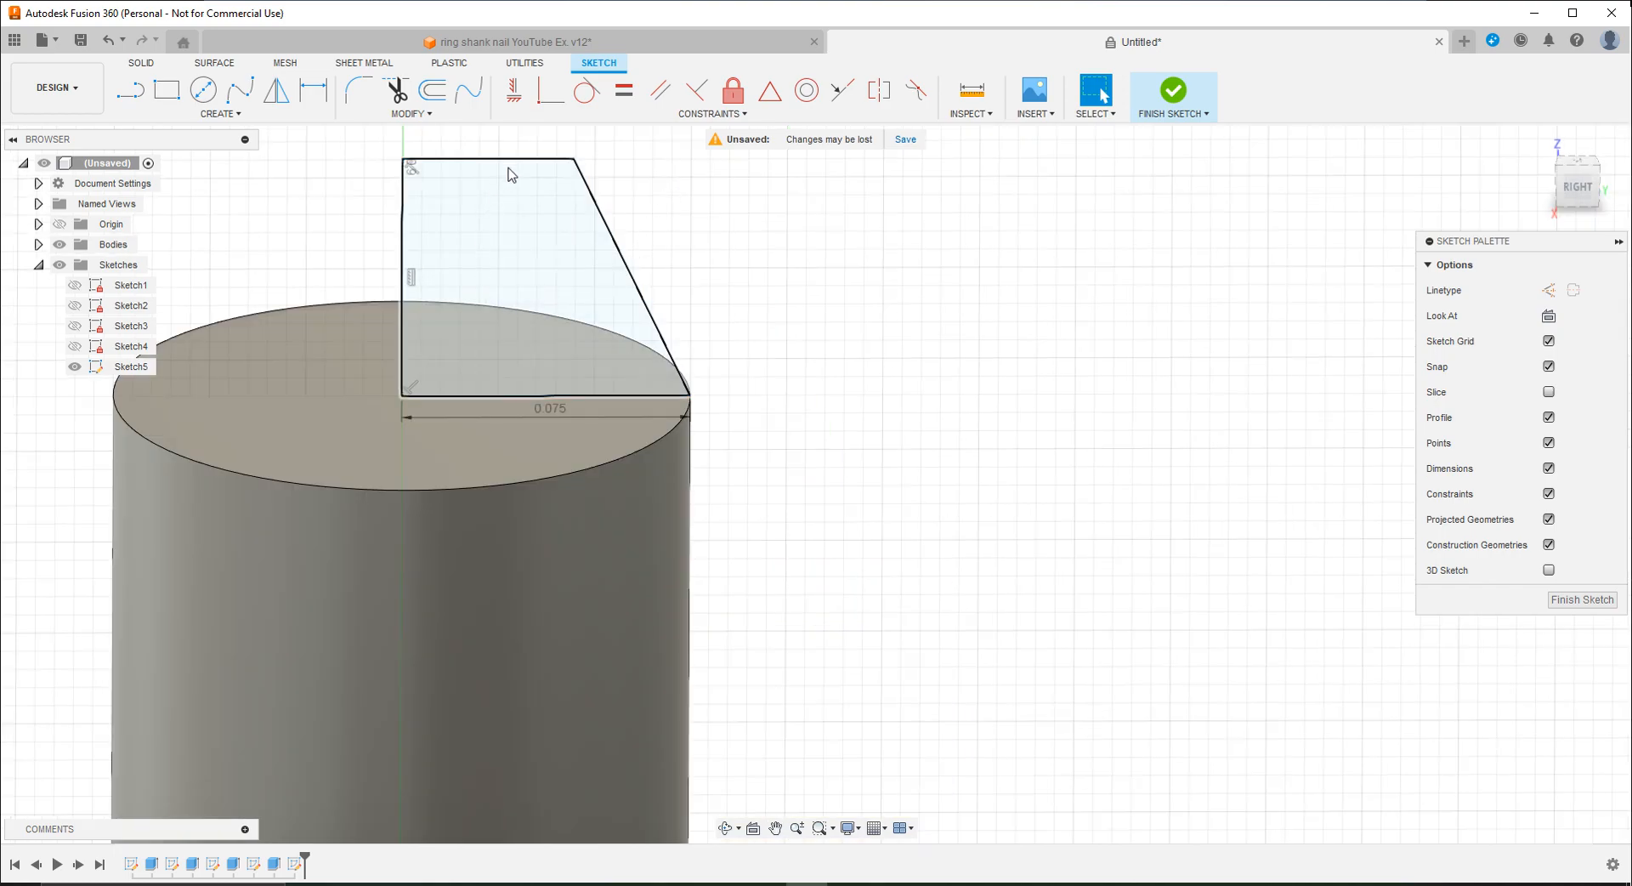
pyautogui.press('d')
pyautogui.click(482, 159)
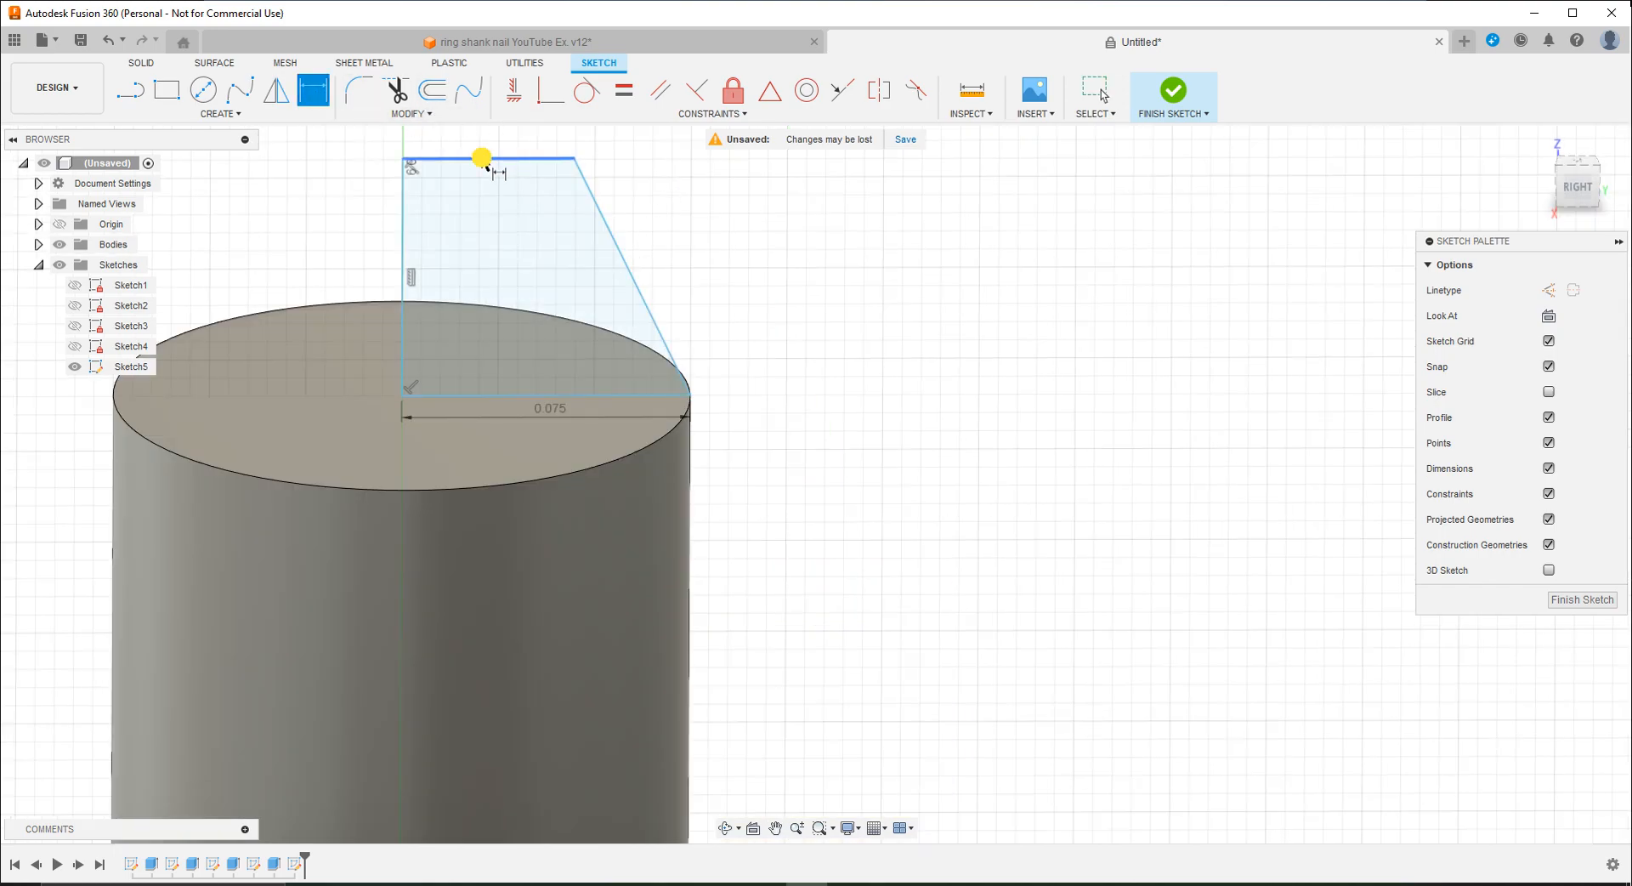
pyautogui.click(491, 231)
pyautogui.write('.06')
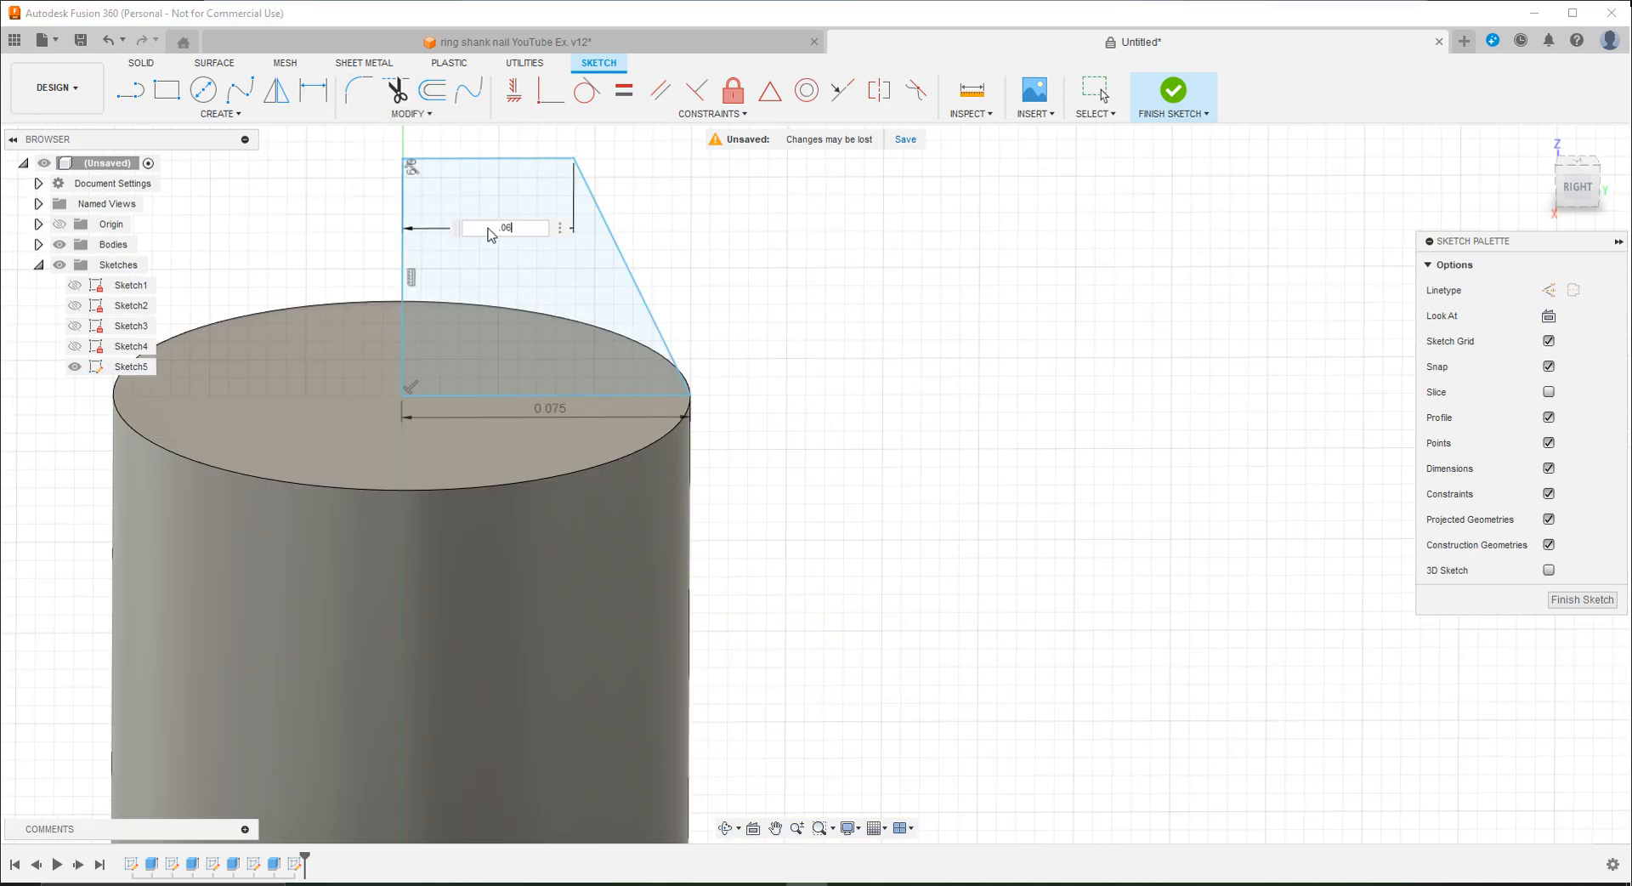
pyautogui.write('14')
pyautogui.press('Return')
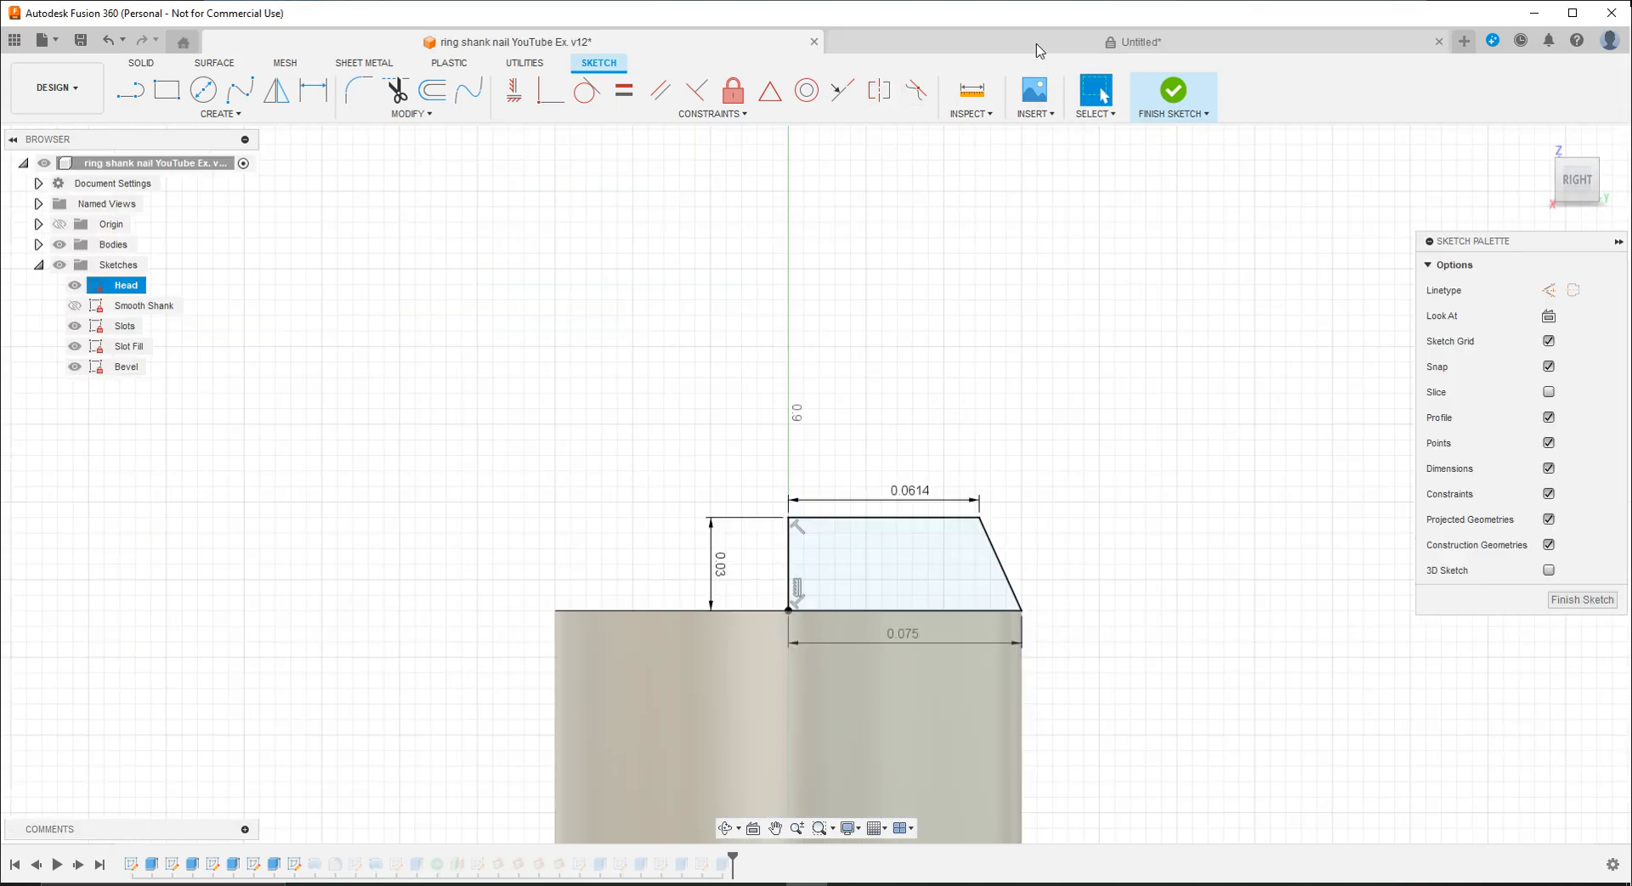
# Step: Return to the unsaved design and dimension the bevel profile's vertical inner side at 0.03 in
pyautogui.click(1042, 44)
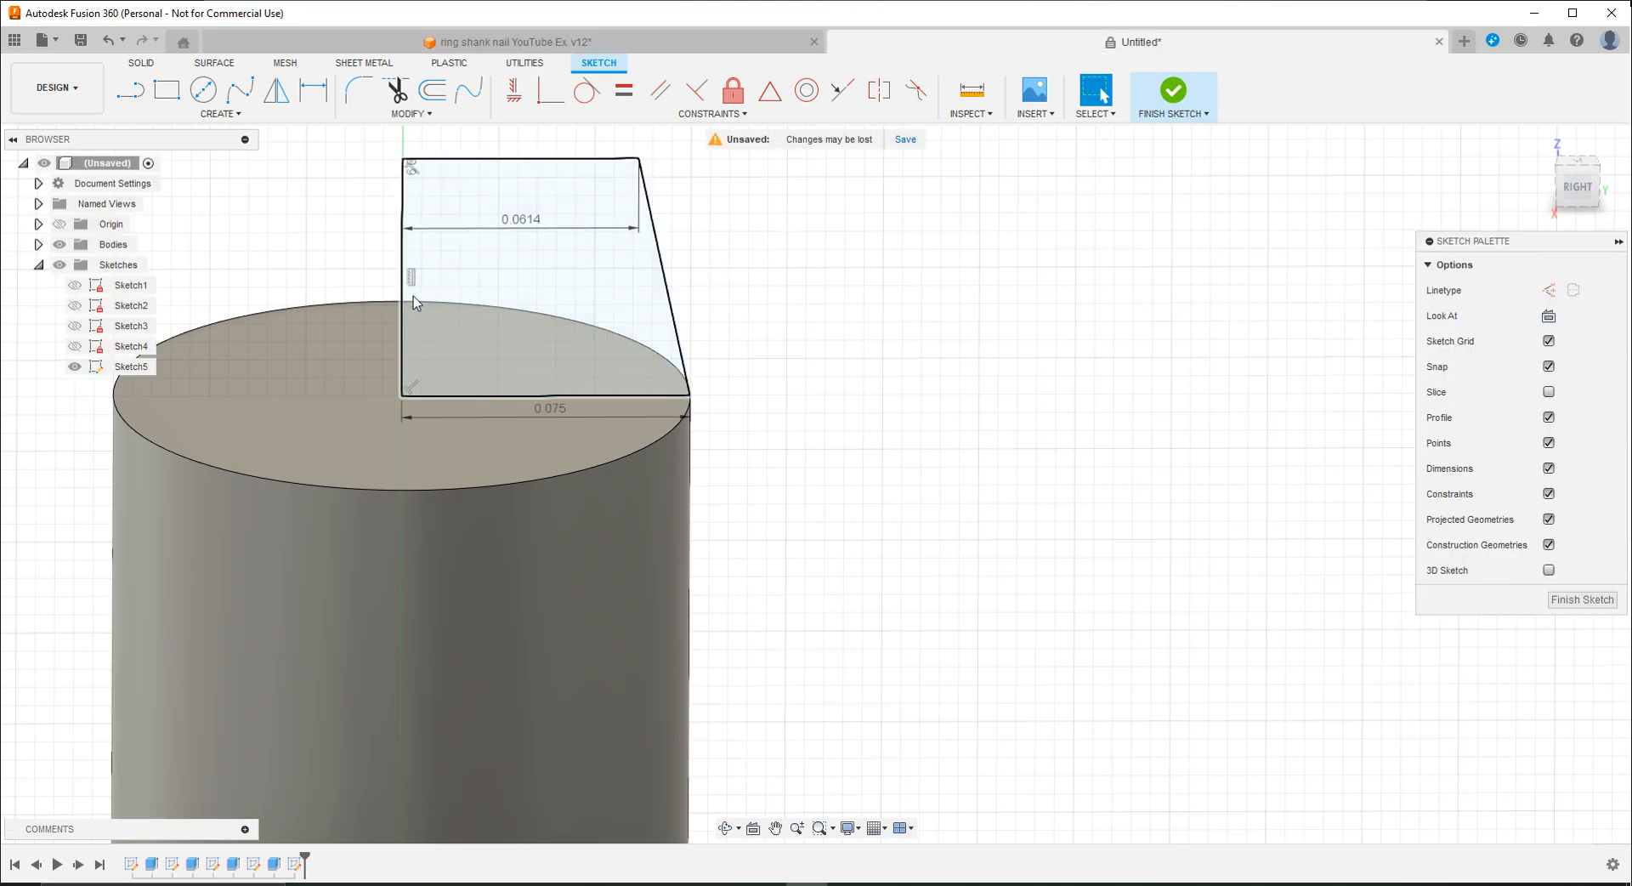
pyautogui.click(314, 90)
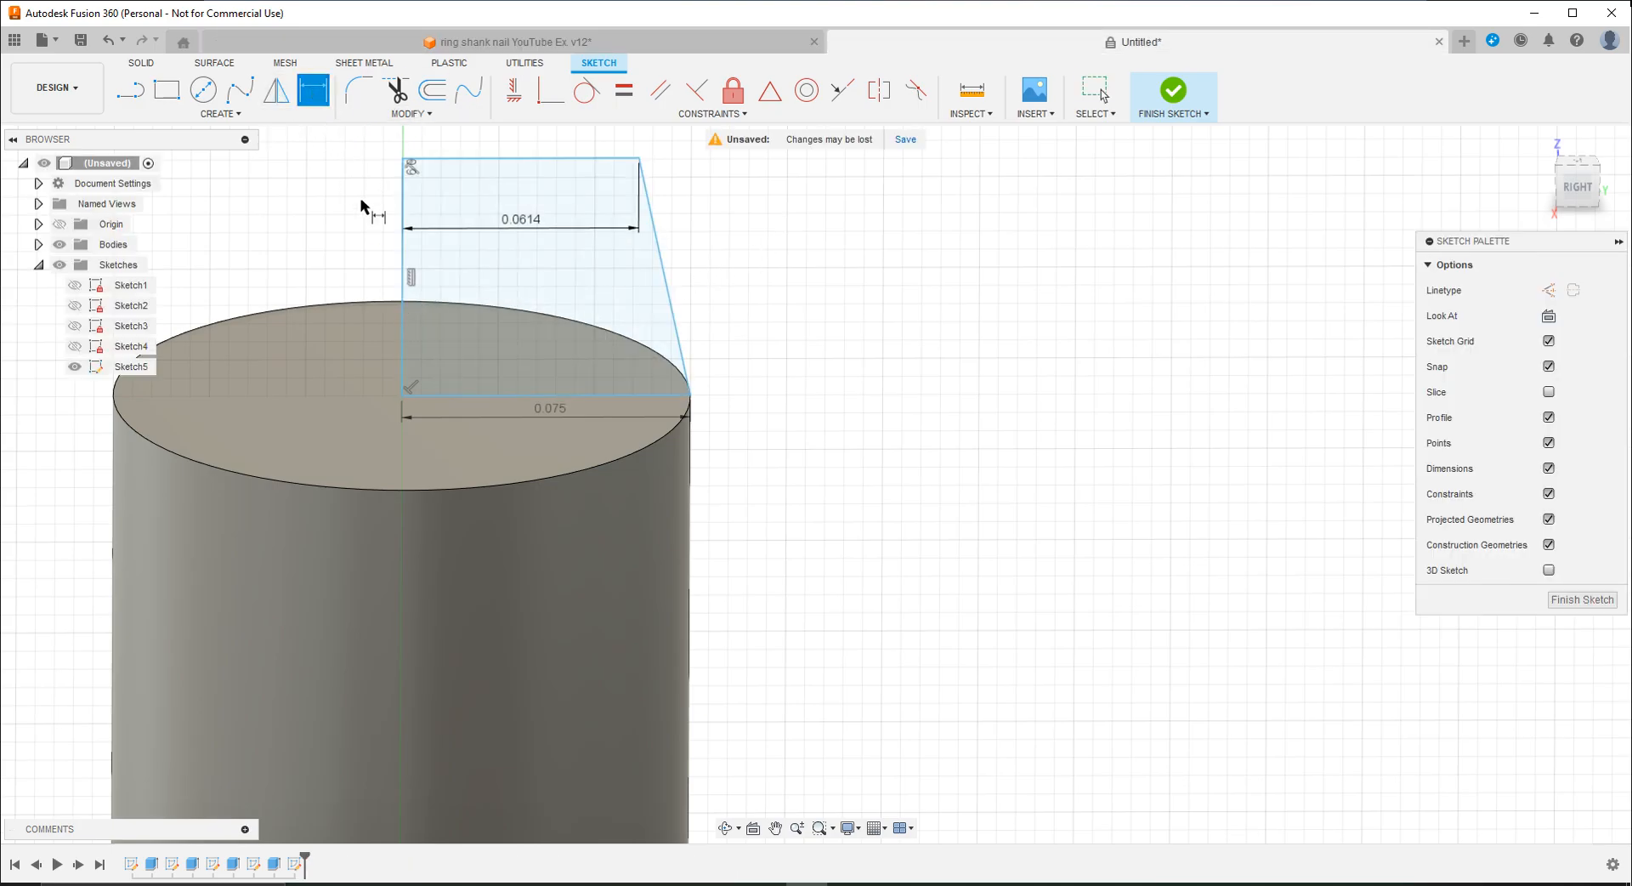
pyautogui.click(399, 321)
pyautogui.click(333, 272)
pyautogui.write('.03')
pyautogui.press('Return')
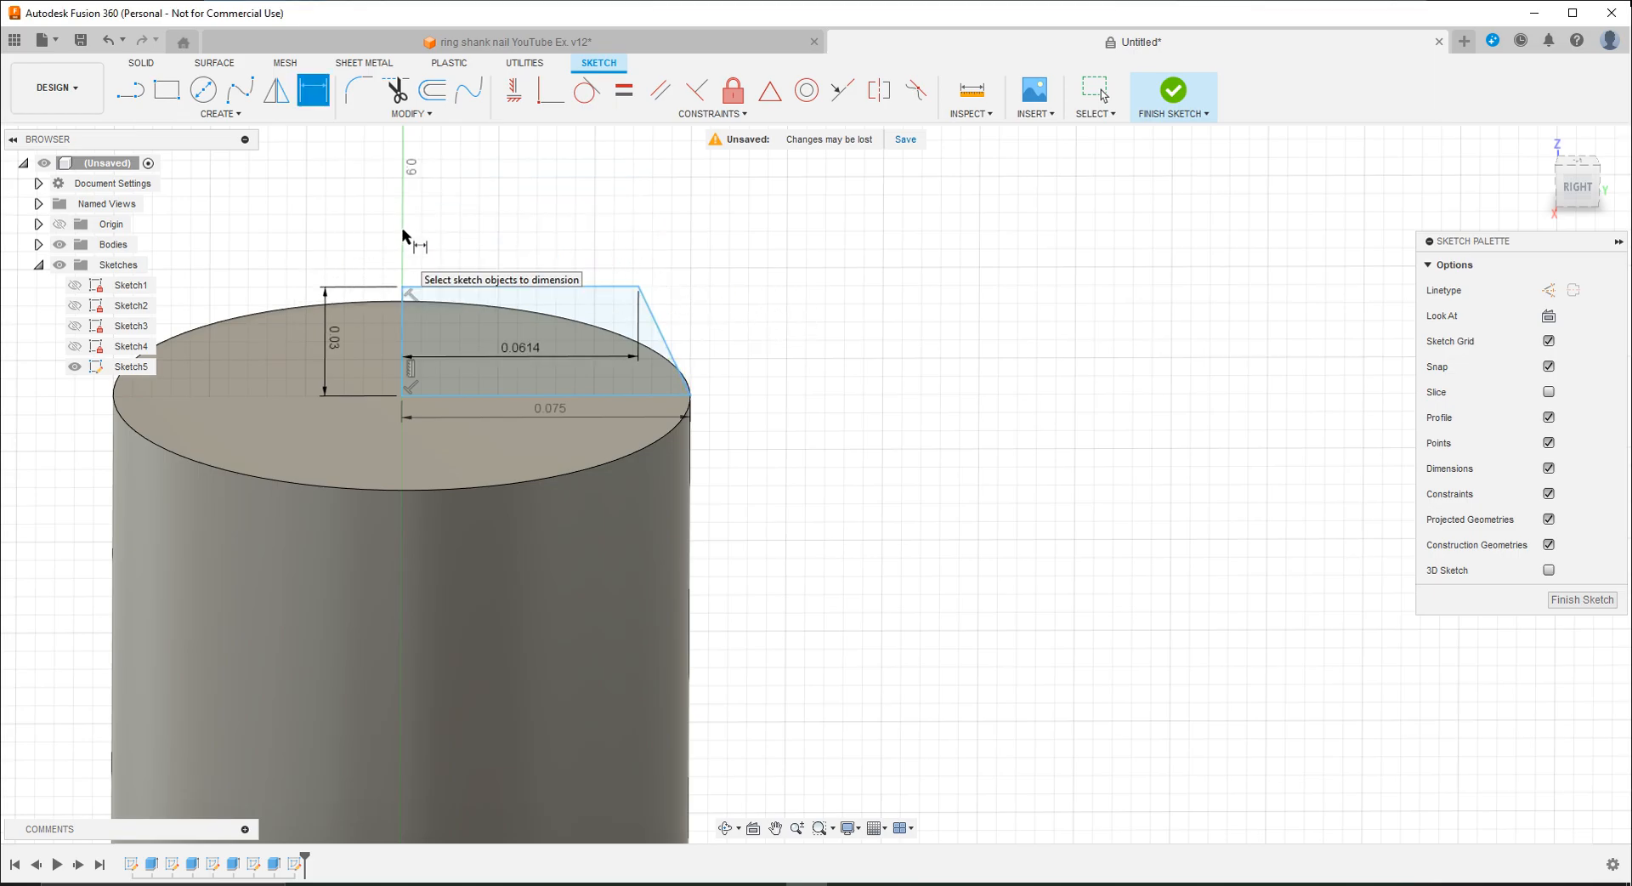
# Step: Revolve the bevel profile fully around its vertical inner side, joining it to the shank
pyautogui.click(134, 63)
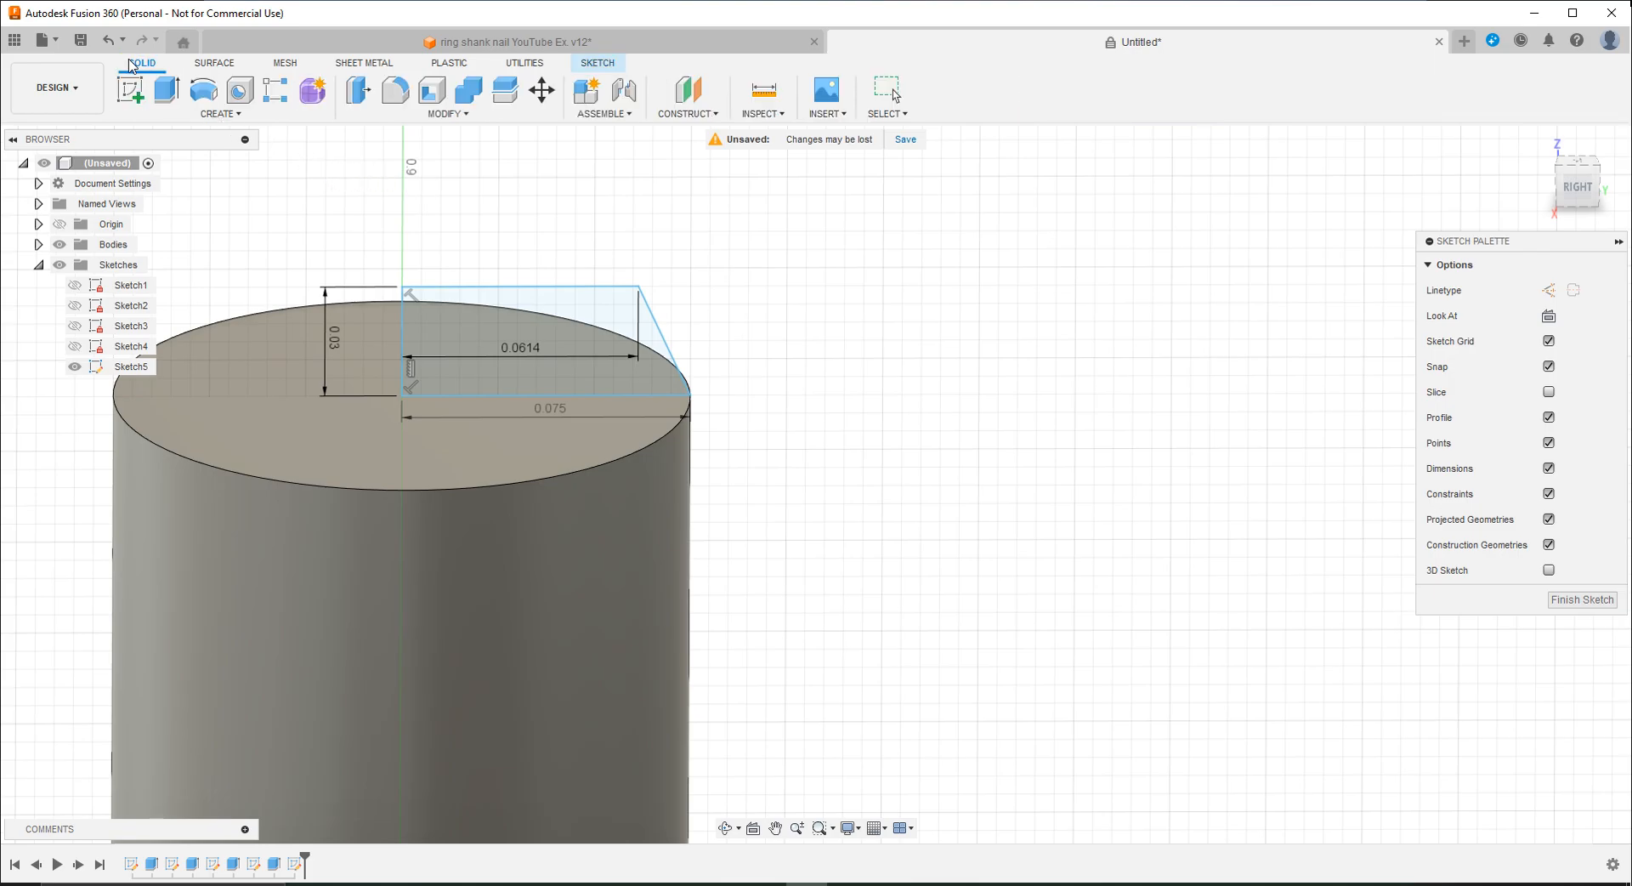
pyautogui.click(198, 91)
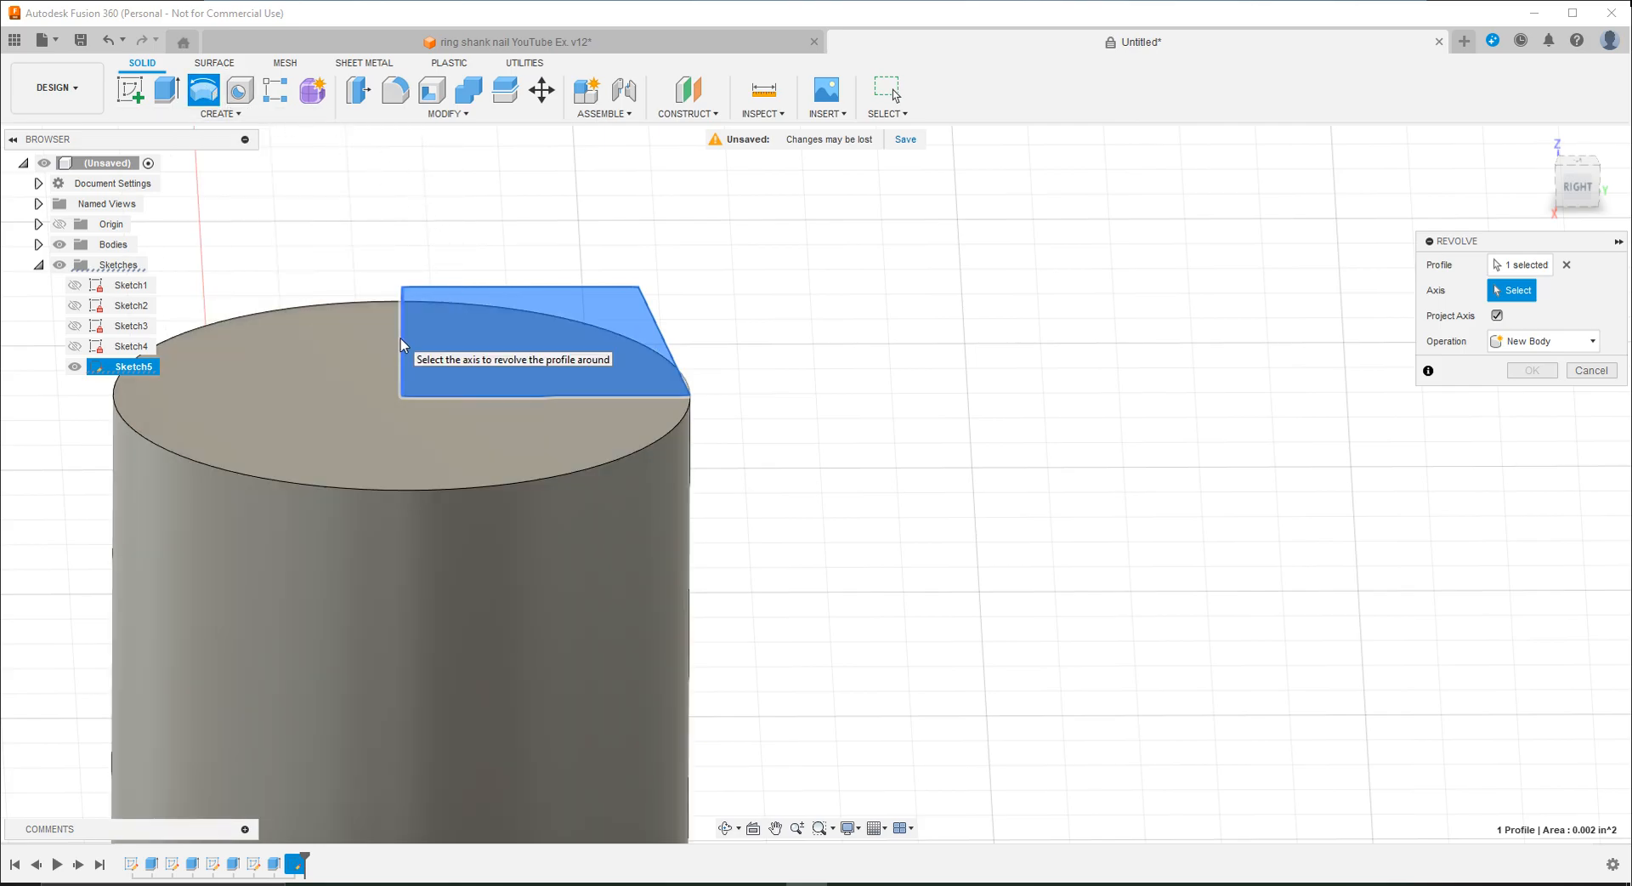
pyautogui.click(403, 344)
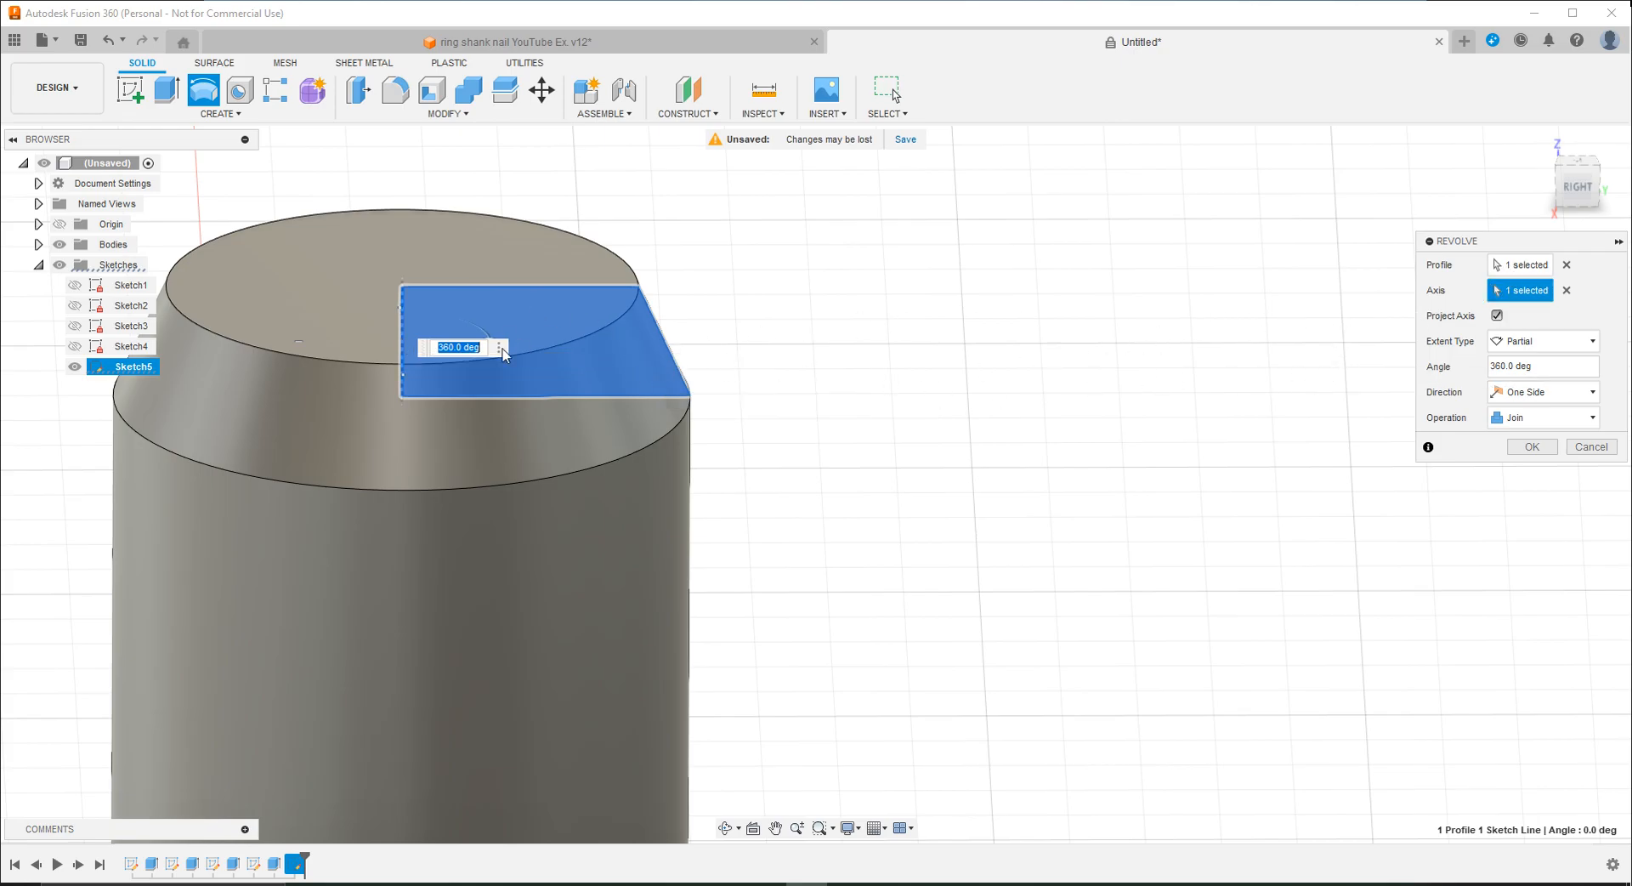
pyautogui.click(1543, 341)
pyautogui.click(1526, 398)
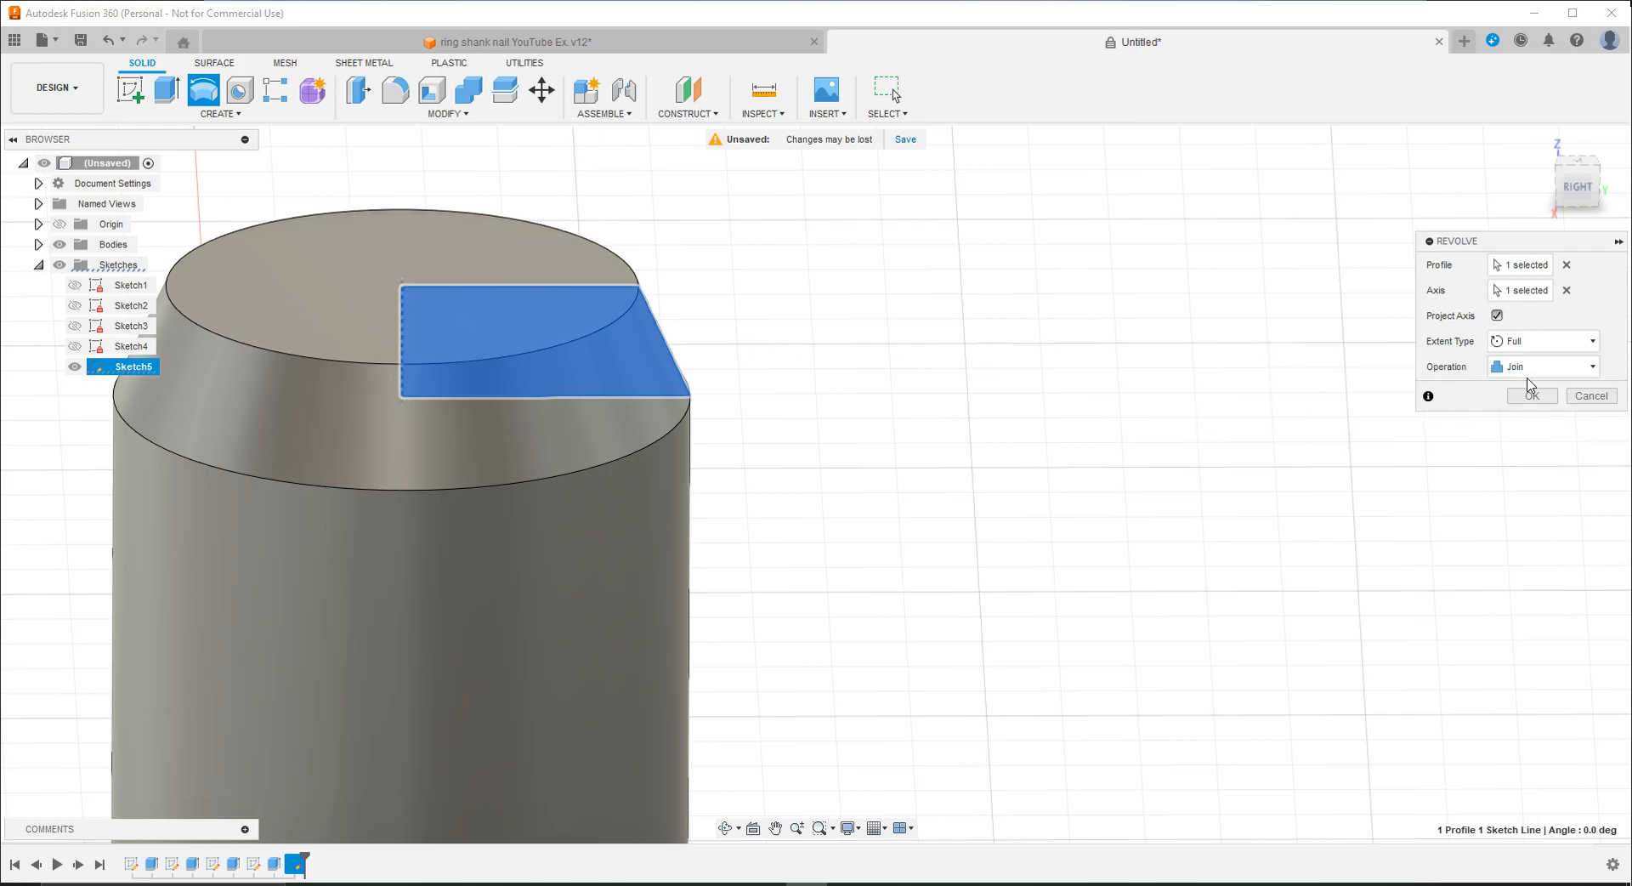
pyautogui.click(1531, 396)
# Step: Reopen the bevel sketch for editing and move the unconstrained profile up and outward, away from the shank's top centre
pyautogui.moveTo(497, 289)
pyautogui.keyDown('shift'); pyautogui.mouseDown(button='middle')
pyautogui.moveTo(498, 242)
pyautogui.moveTo(510, 306)
pyautogui.mouseUp(button='middle'); pyautogui.keyUp('shift')
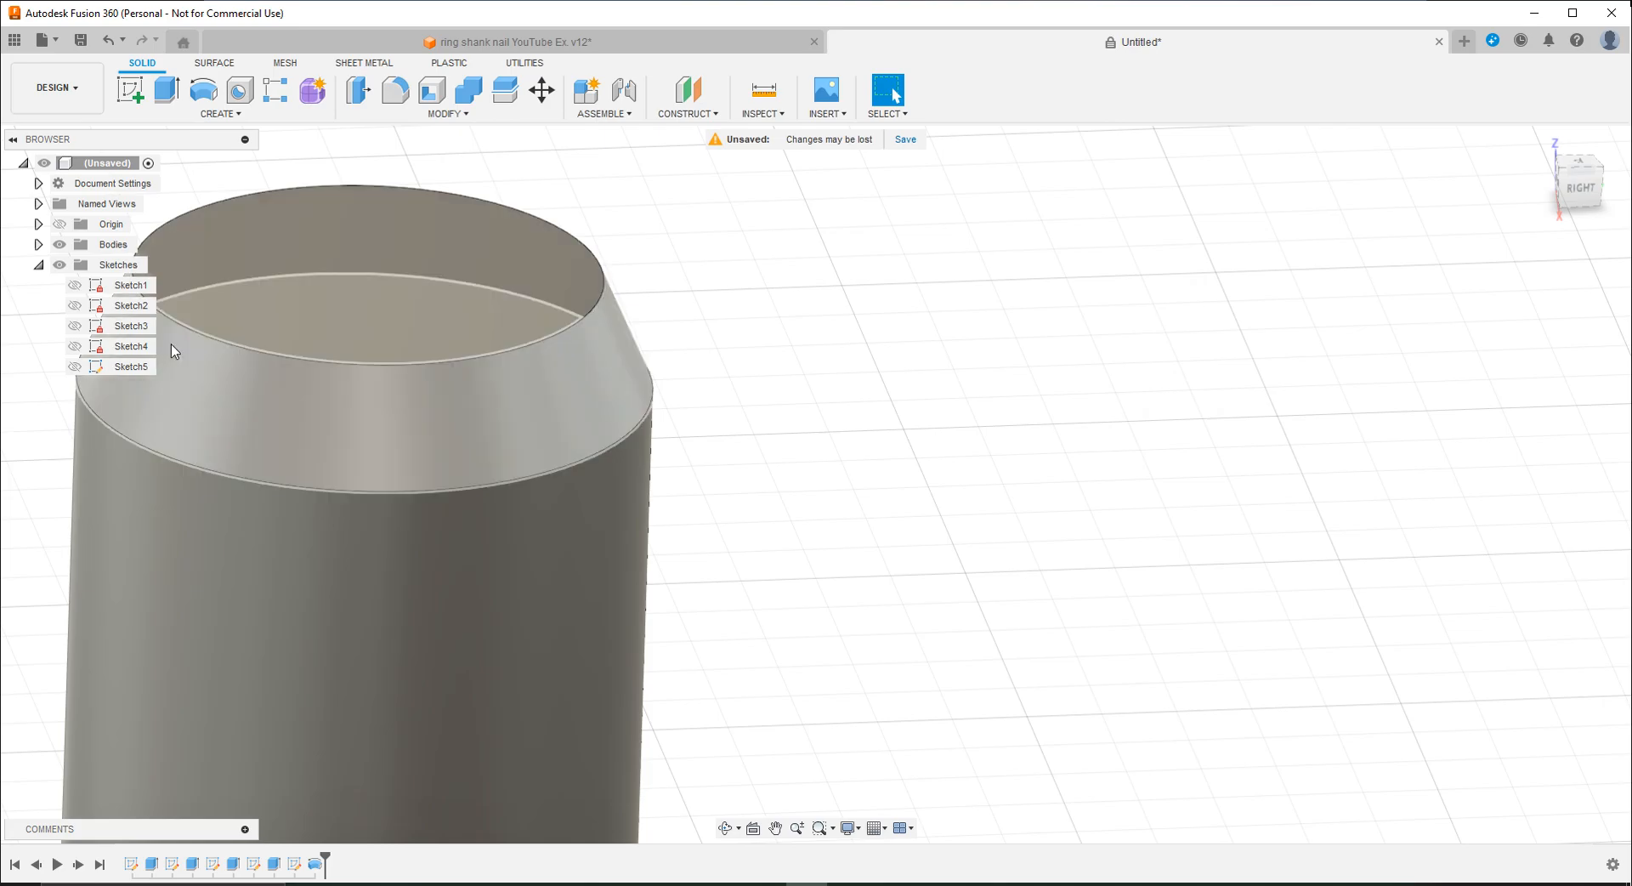
pyautogui.rightClick(111, 371)
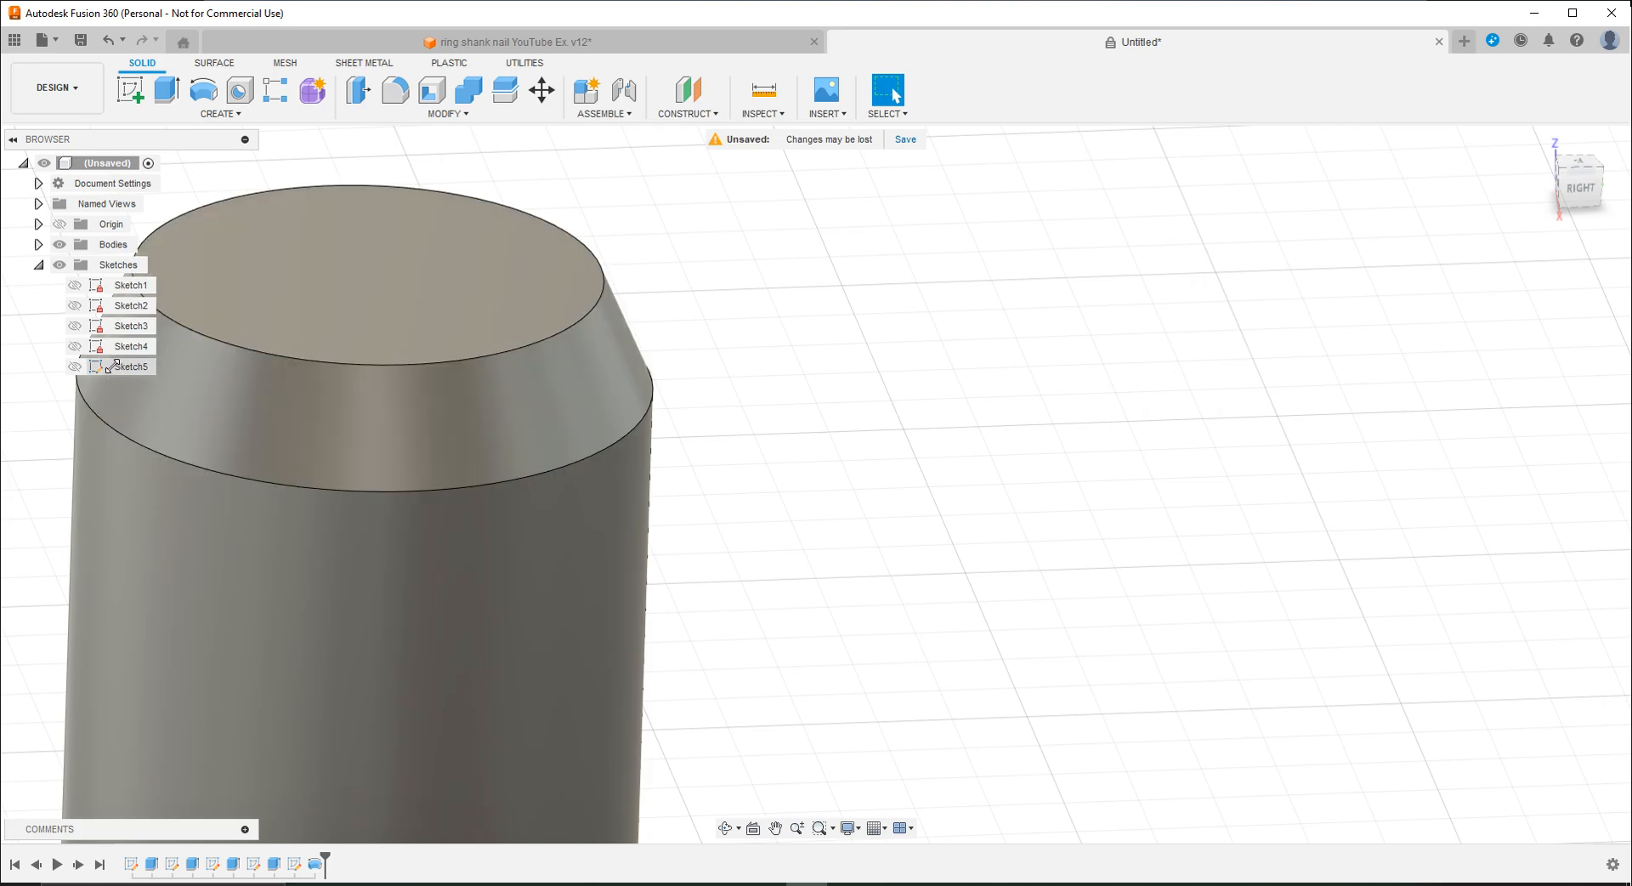
pyautogui.click(70, 412)
pyautogui.rightClick(126, 370)
pyautogui.click(159, 423)
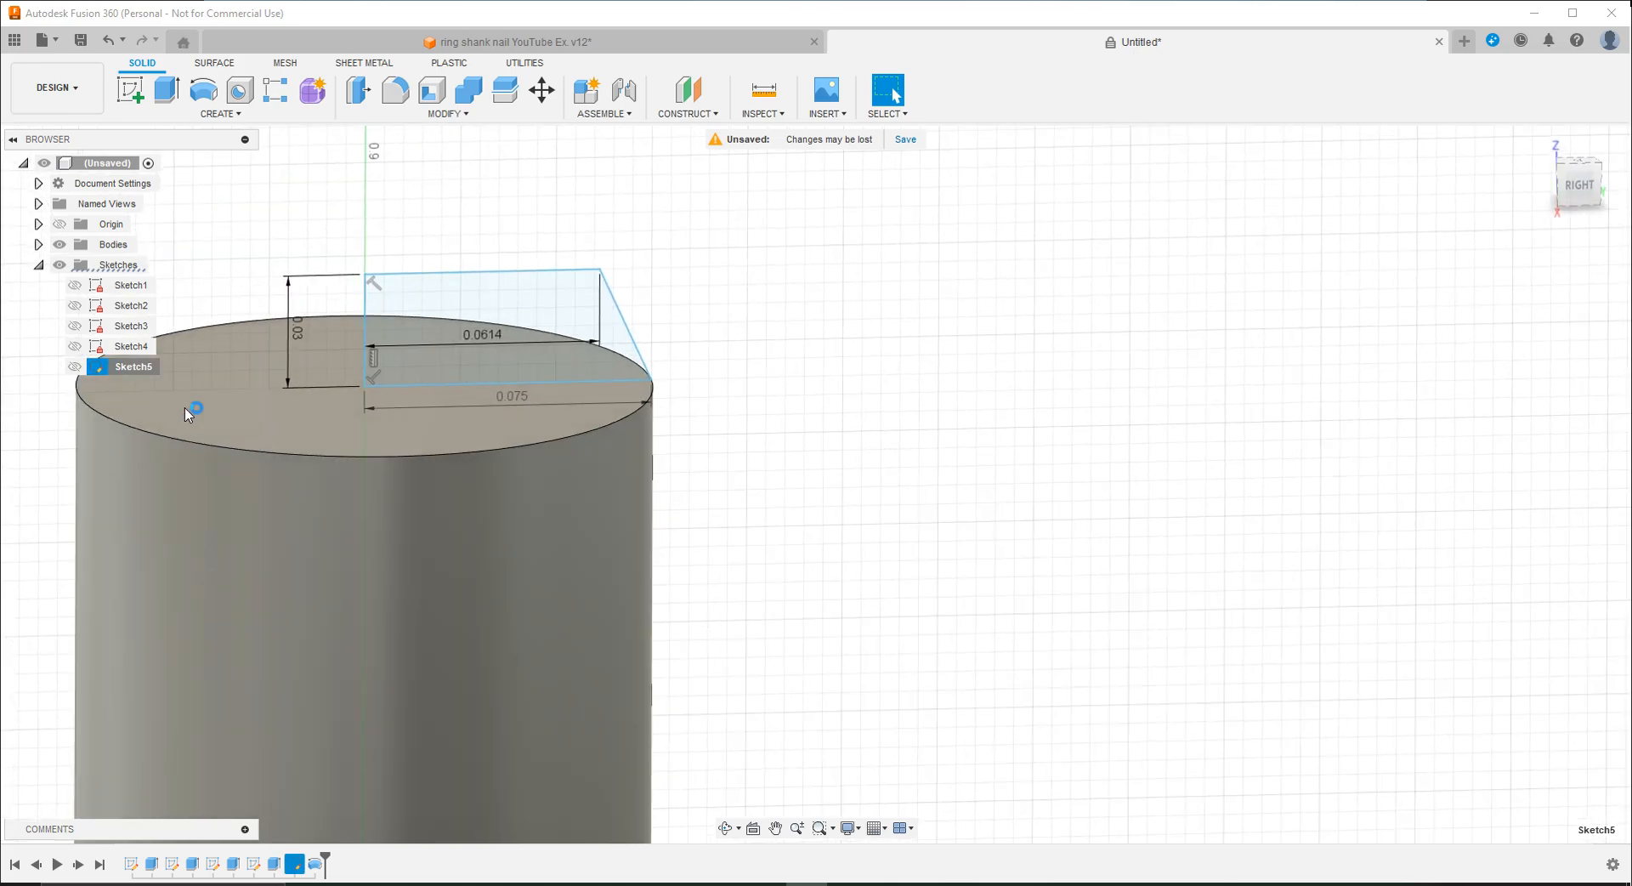
pyautogui.moveTo(476, 287)
pyautogui.mouseDown()
pyautogui.moveTo(493, 255)
pyautogui.moveTo(372, 242)
pyautogui.moveTo(455, 335)
pyautogui.moveTo(601, 222)
pyautogui.moveTo(544, 317)
pyautogui.moveTo(574, 226)
pyautogui.moveTo(554, 226)
pyautogui.mouseUp()
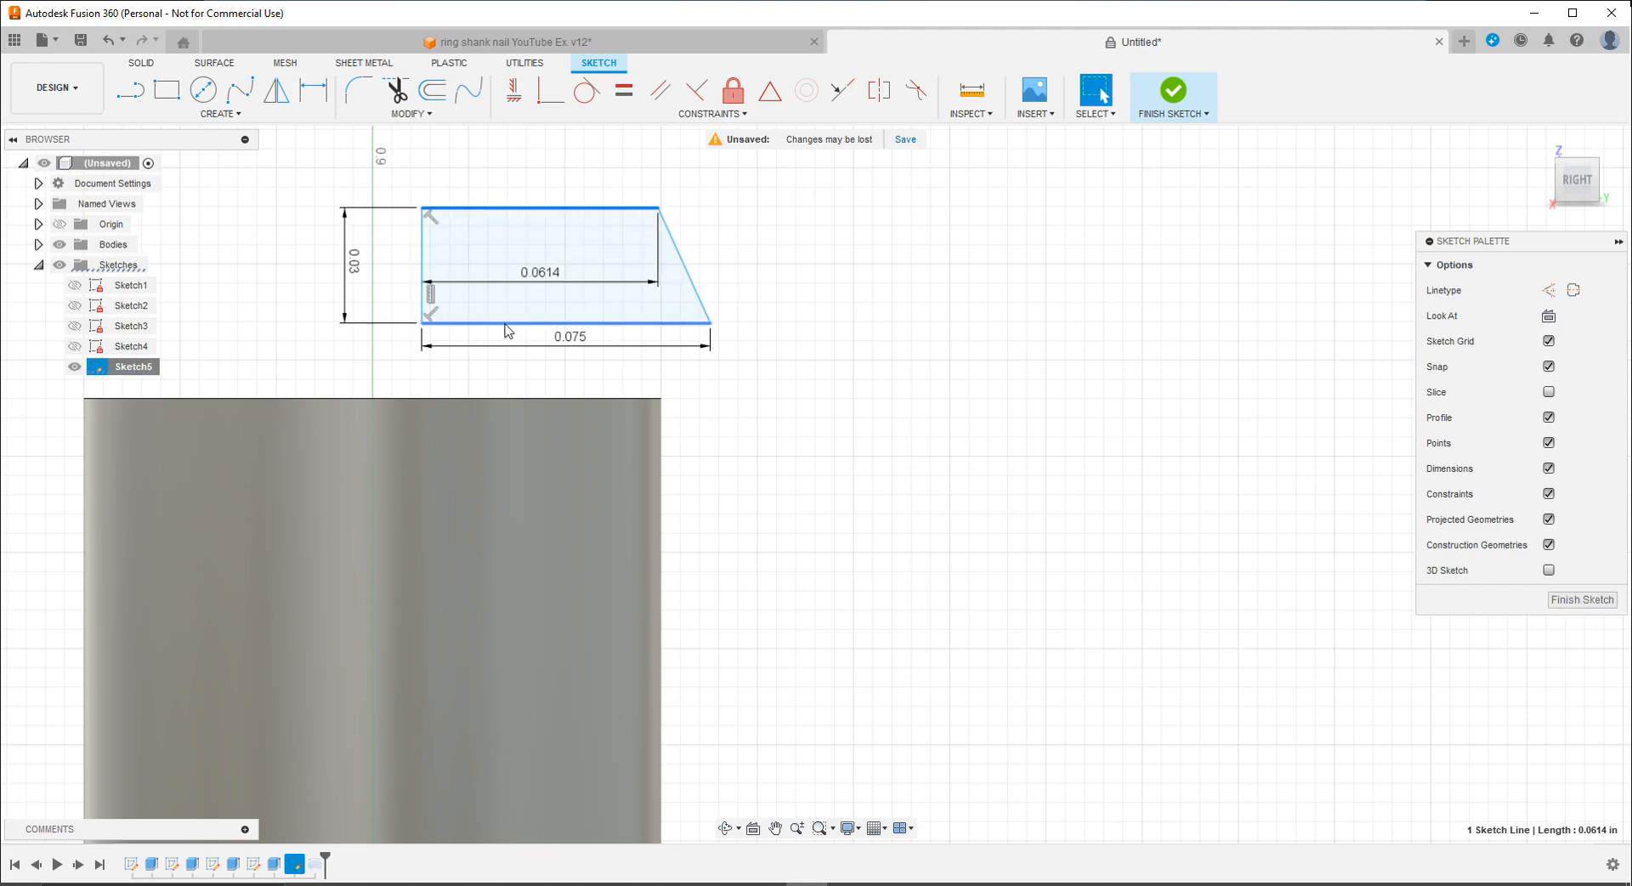
# Step: Place a sketch point at the centre of the shank's top face in the bevel sketch
pyautogui.keyDown('shift'); pyautogui.moveTo(385, 417); pyautogui.dragTo(384, 339, button='middle'); pyautogui.keyUp('shift')
pyautogui.click(386, 334)
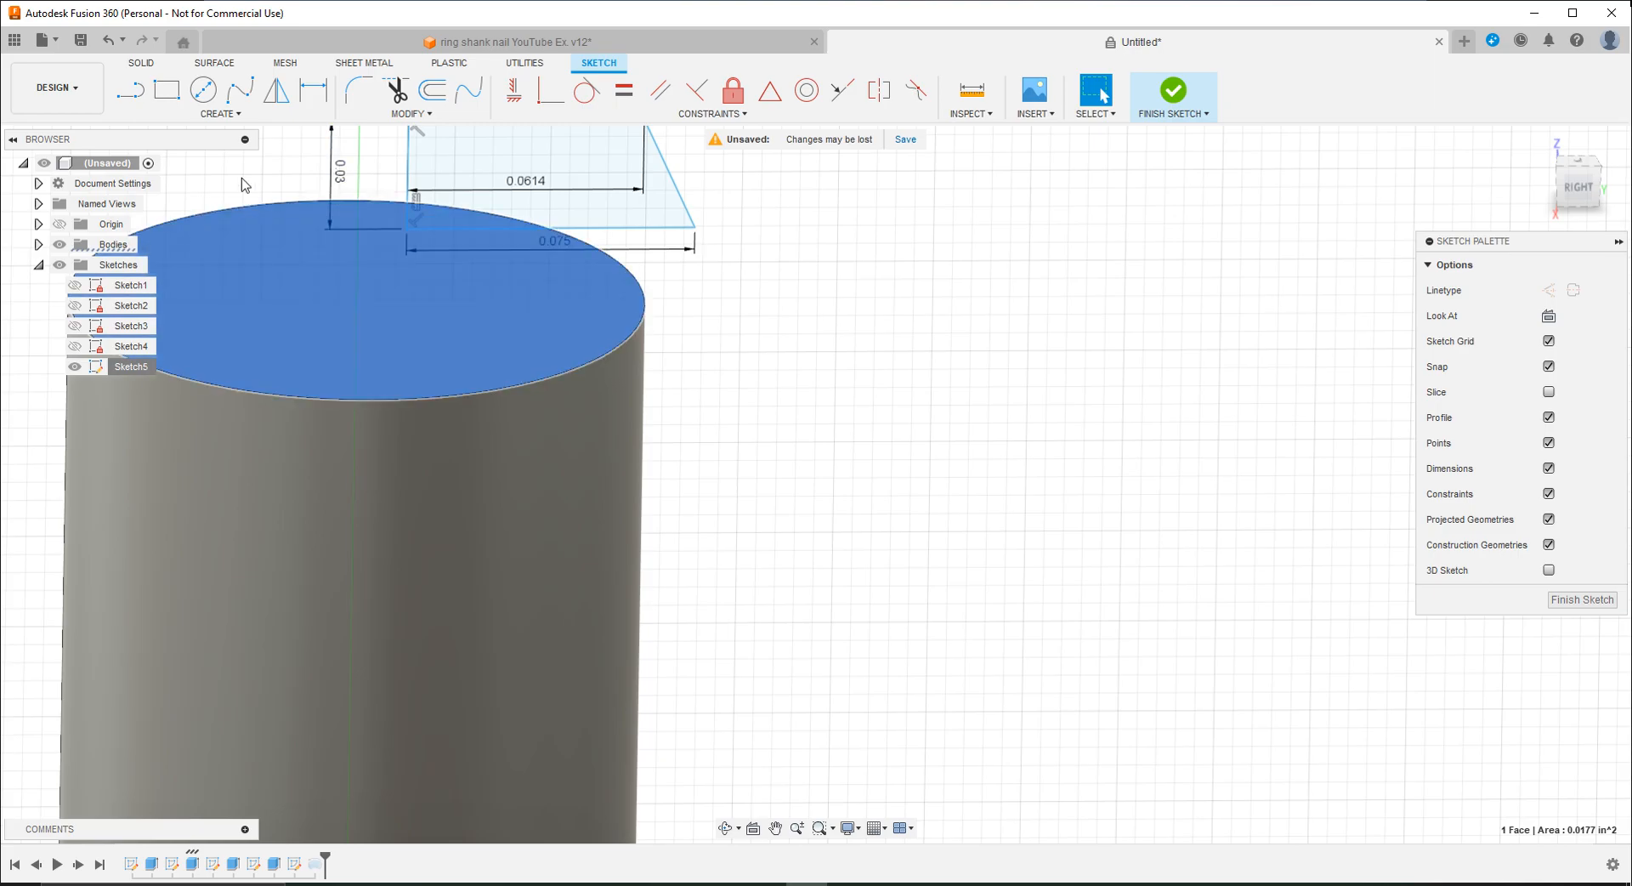
pyautogui.press('Escape')
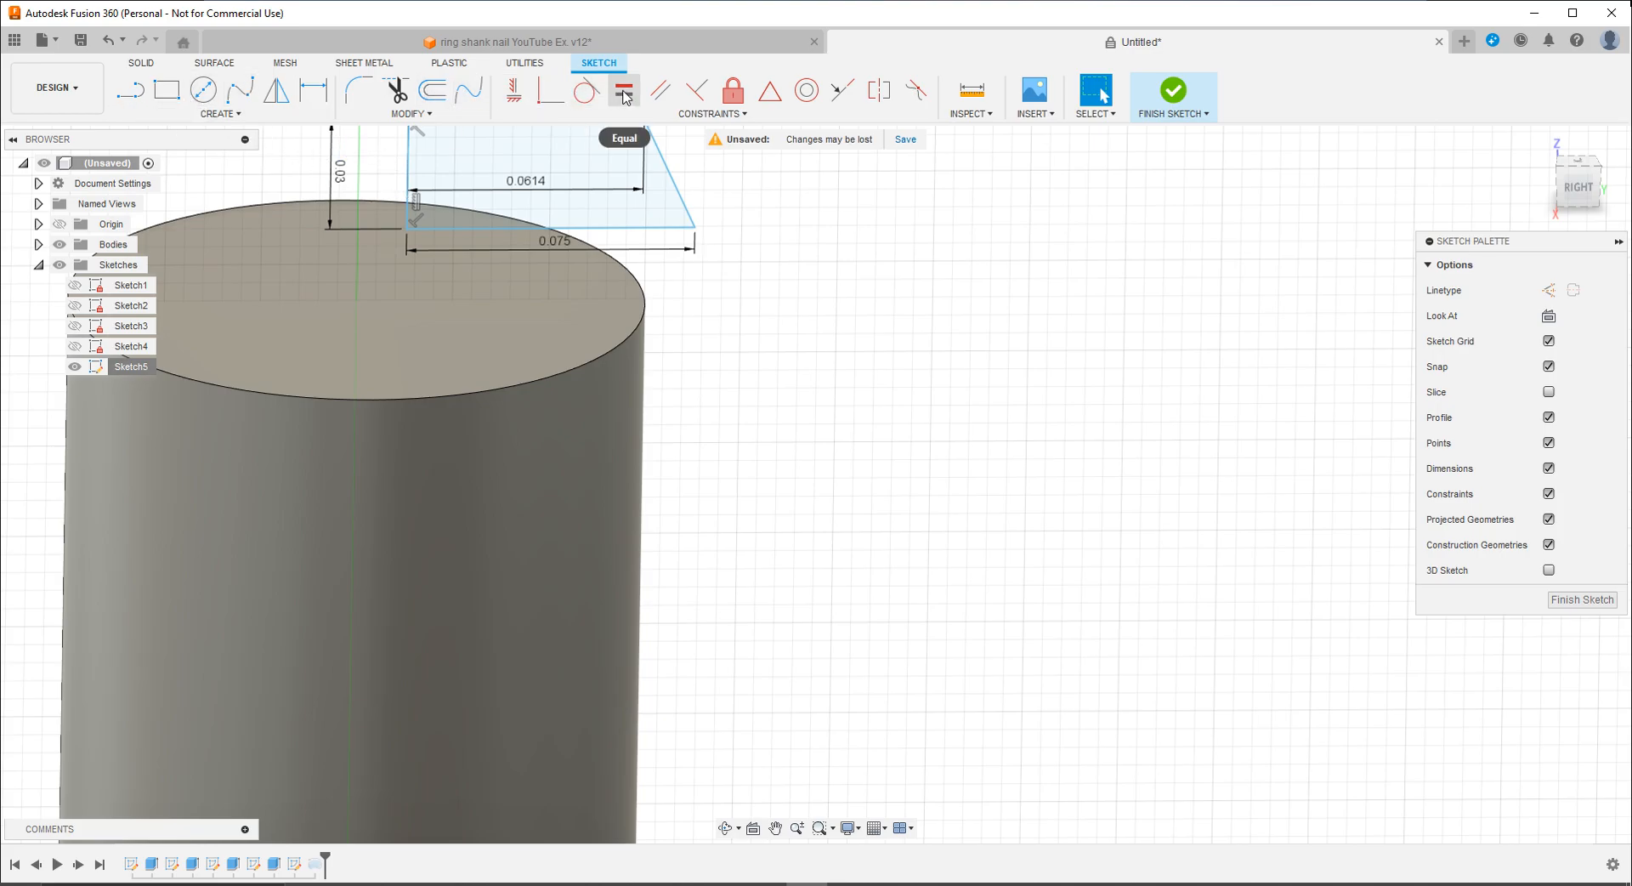
pyautogui.click(223, 113)
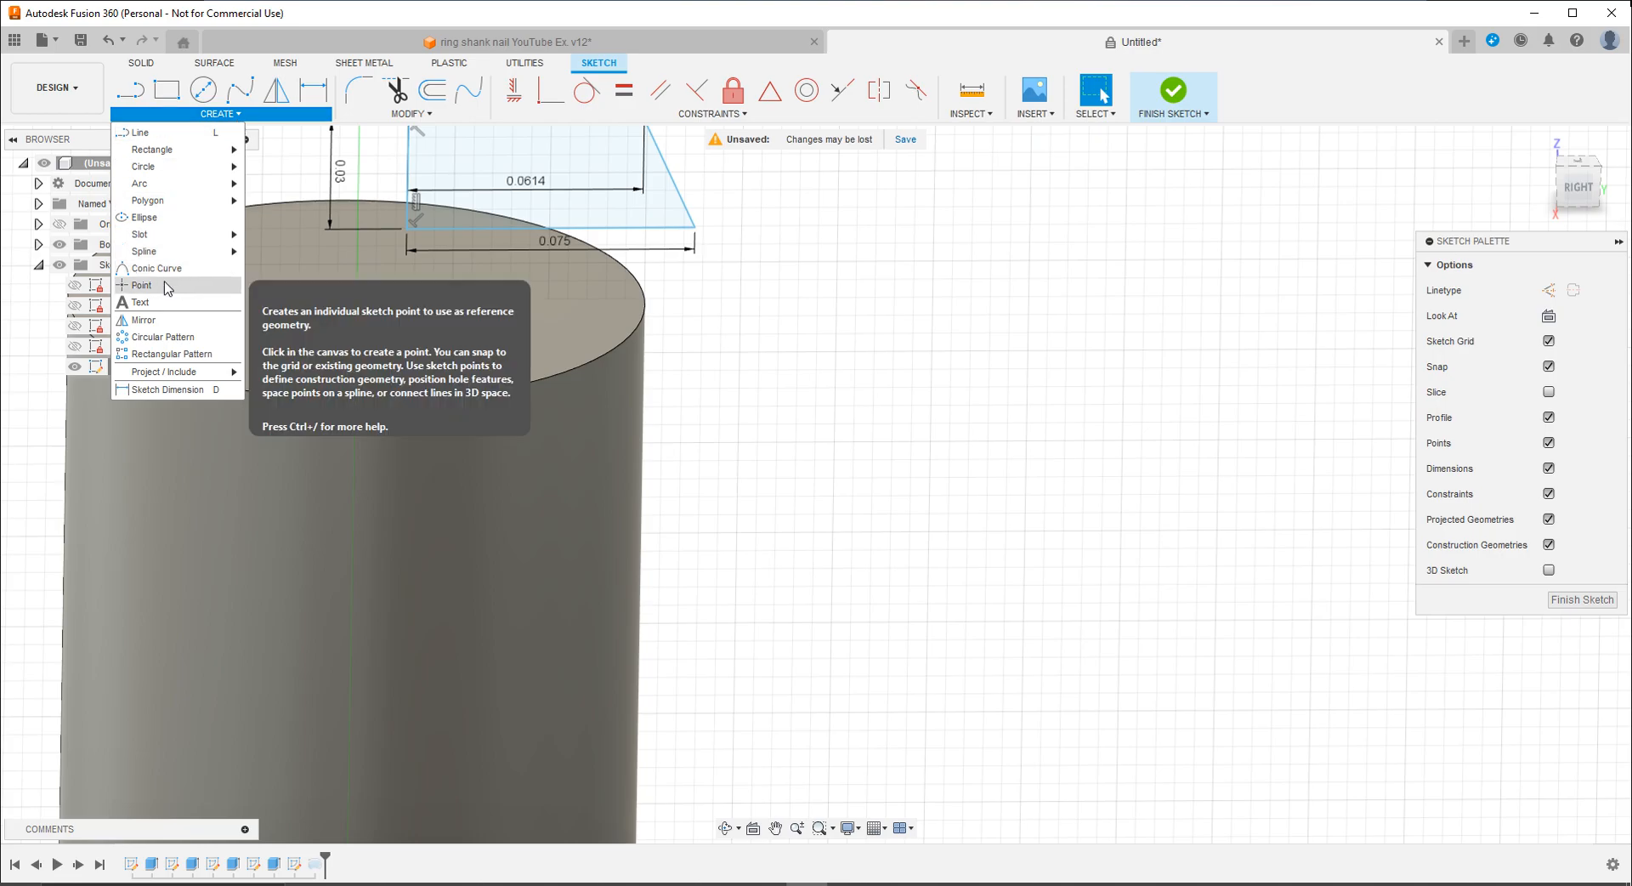
pyautogui.click(666, 117)
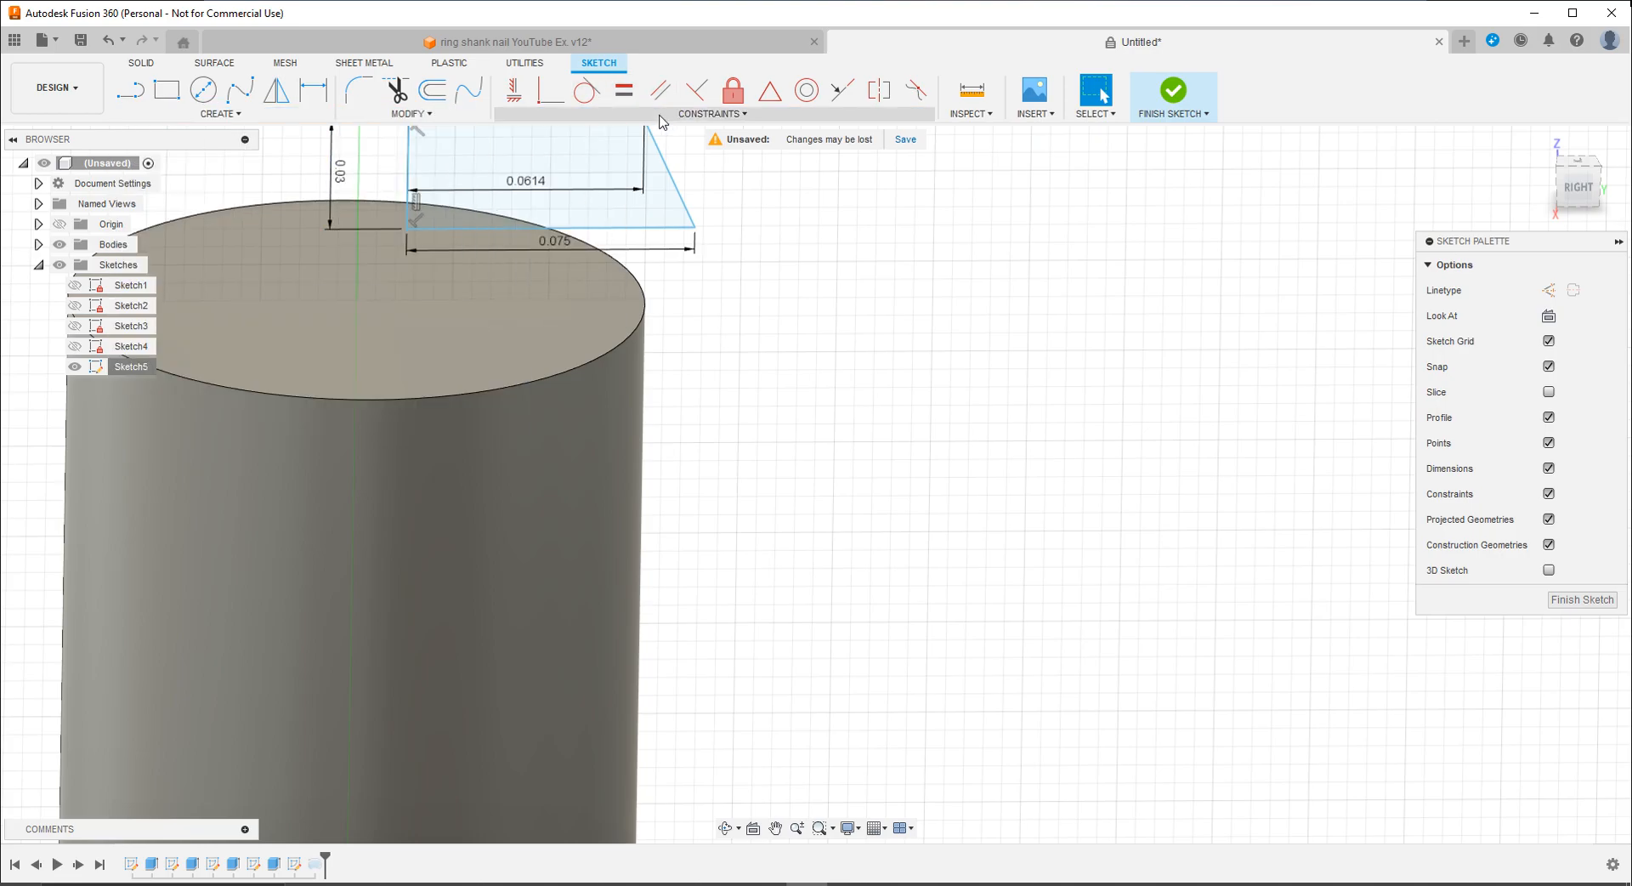
pyautogui.click(223, 113)
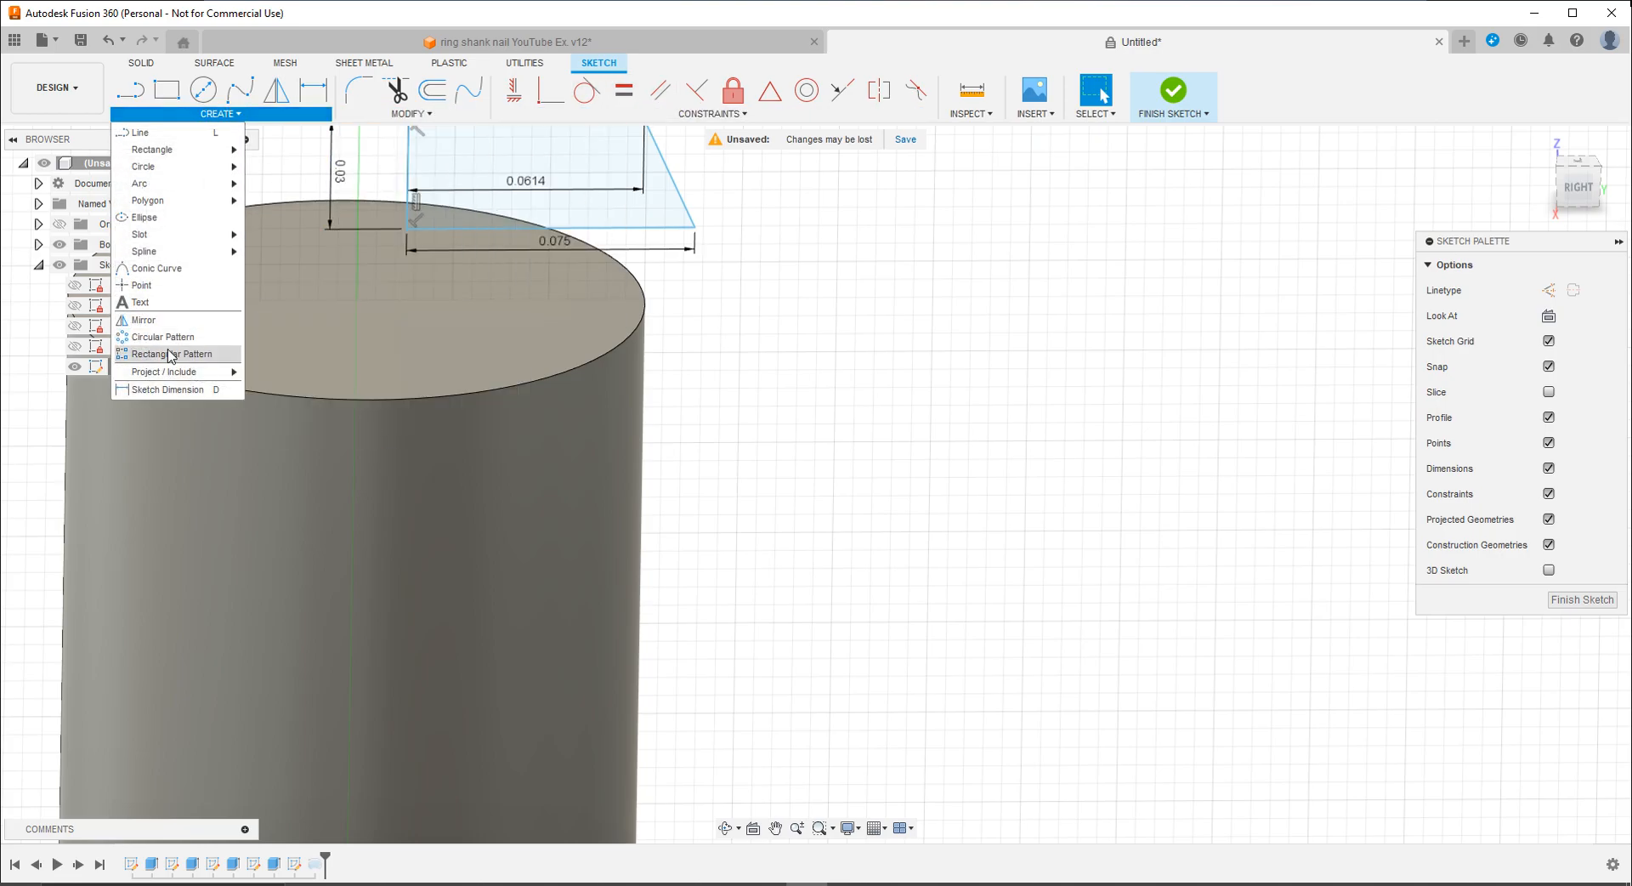
pyautogui.click(195, 285)
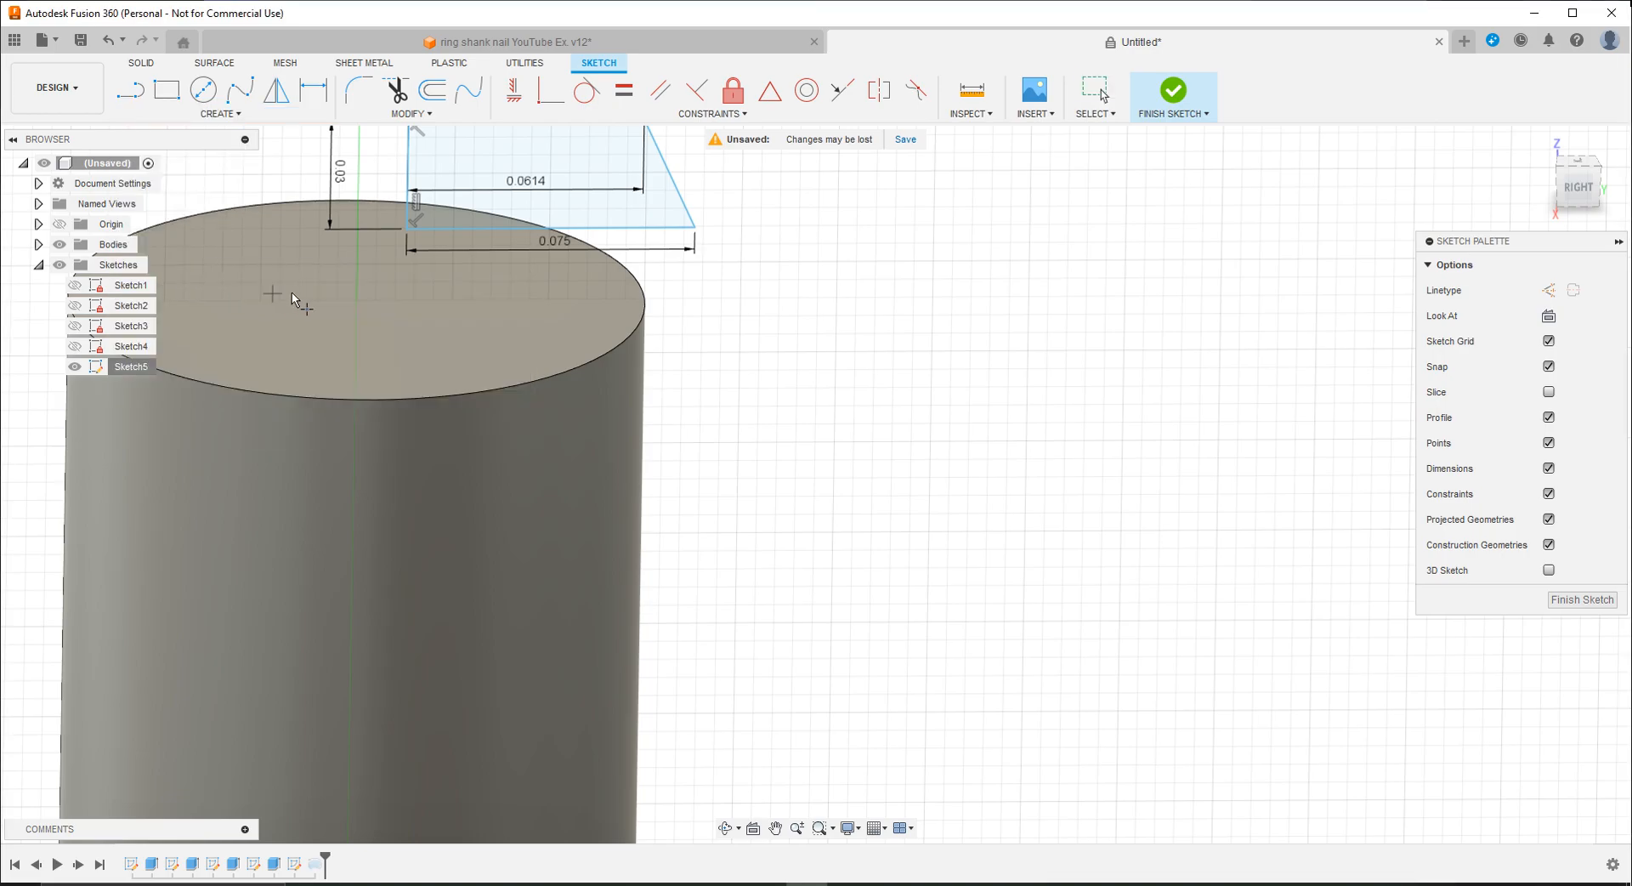
pyautogui.keyDown('shift'); pyautogui.moveTo(429, 333); pyautogui.dragTo(441, 382, button='middle'); pyautogui.keyUp('shift')
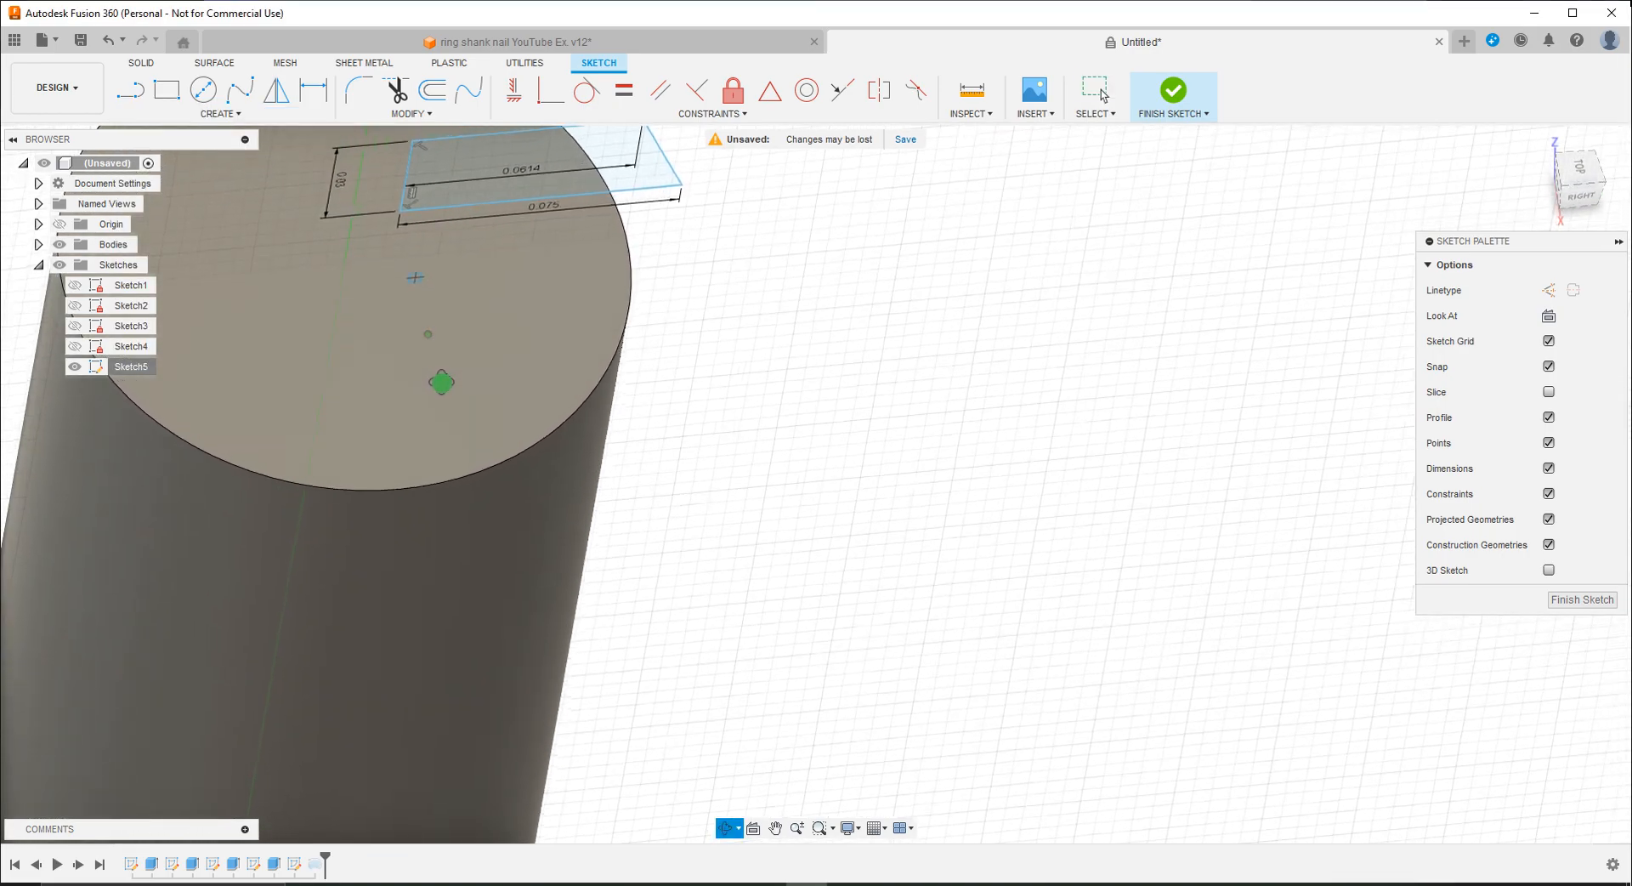
pyautogui.click(344, 260)
pyautogui.press('Escape')
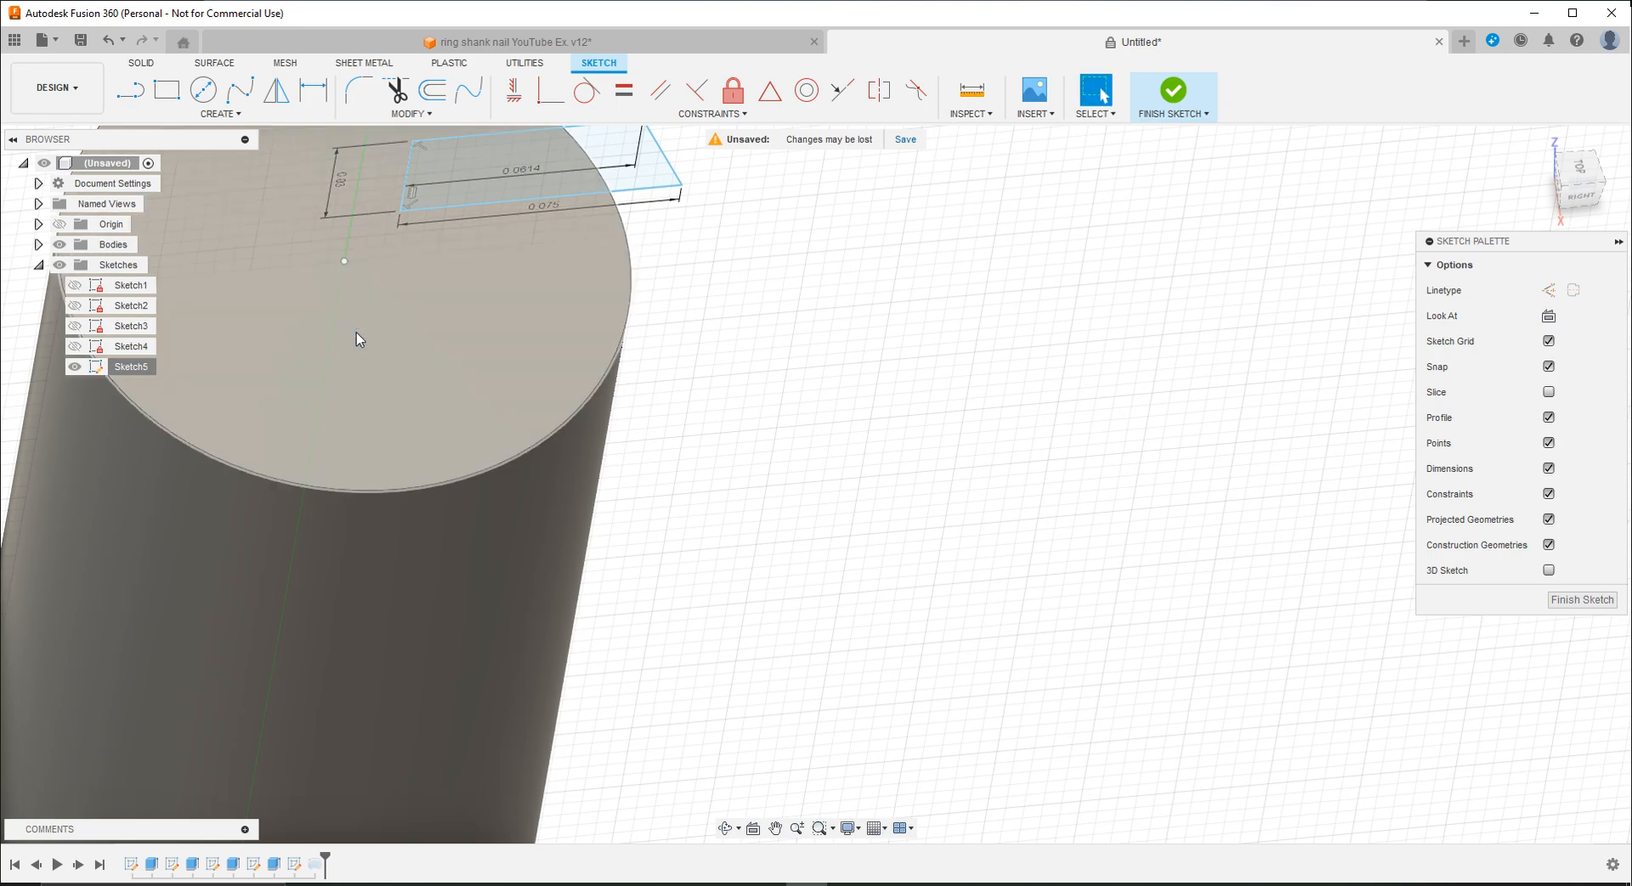
# Step: Try to make the bevel profile's lower inner corner coincident with the new point at the shank's centre
pyautogui.keyDown('shift'); pyautogui.moveTo(412, 312); pyautogui.dragTo(391, 270, button='middle'); pyautogui.keyUp('shift')
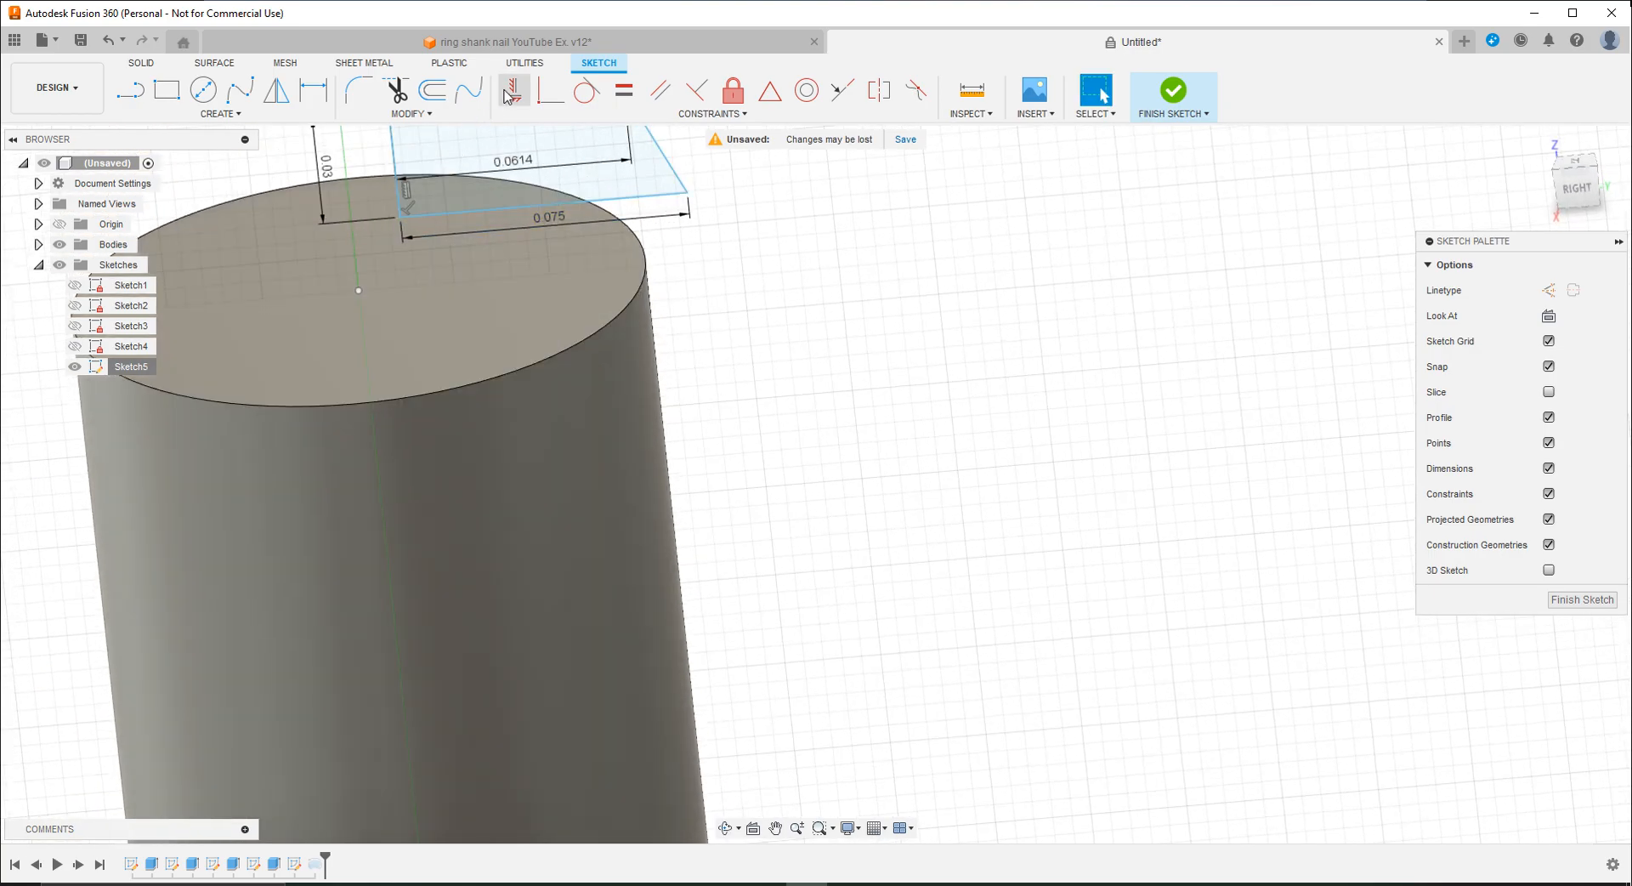
pyautogui.click(551, 90)
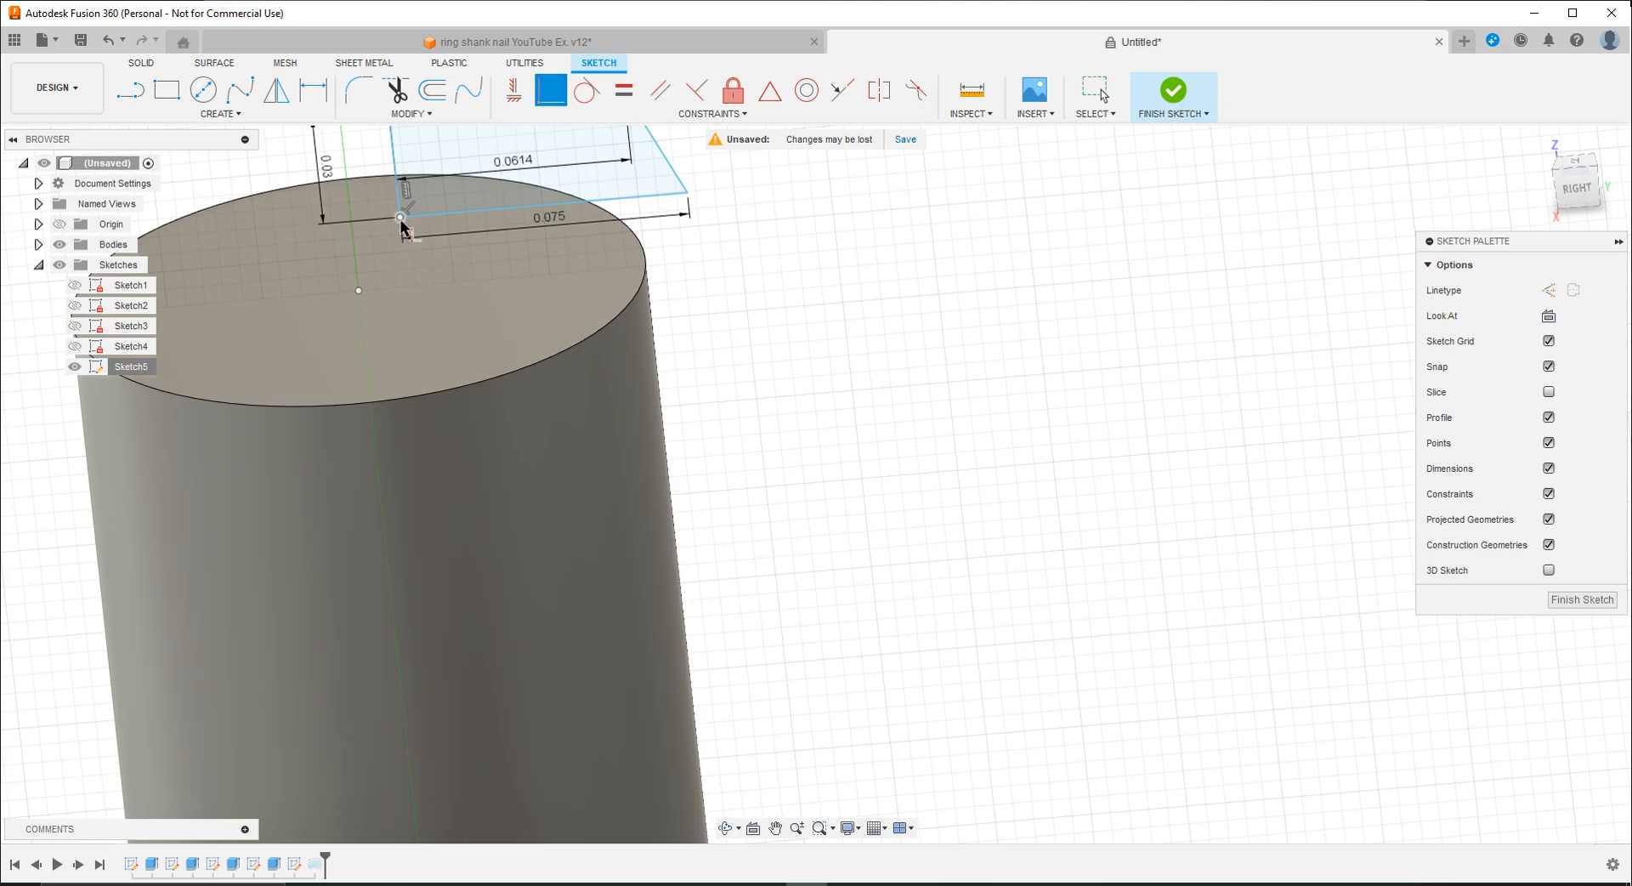
pyautogui.click(401, 218)
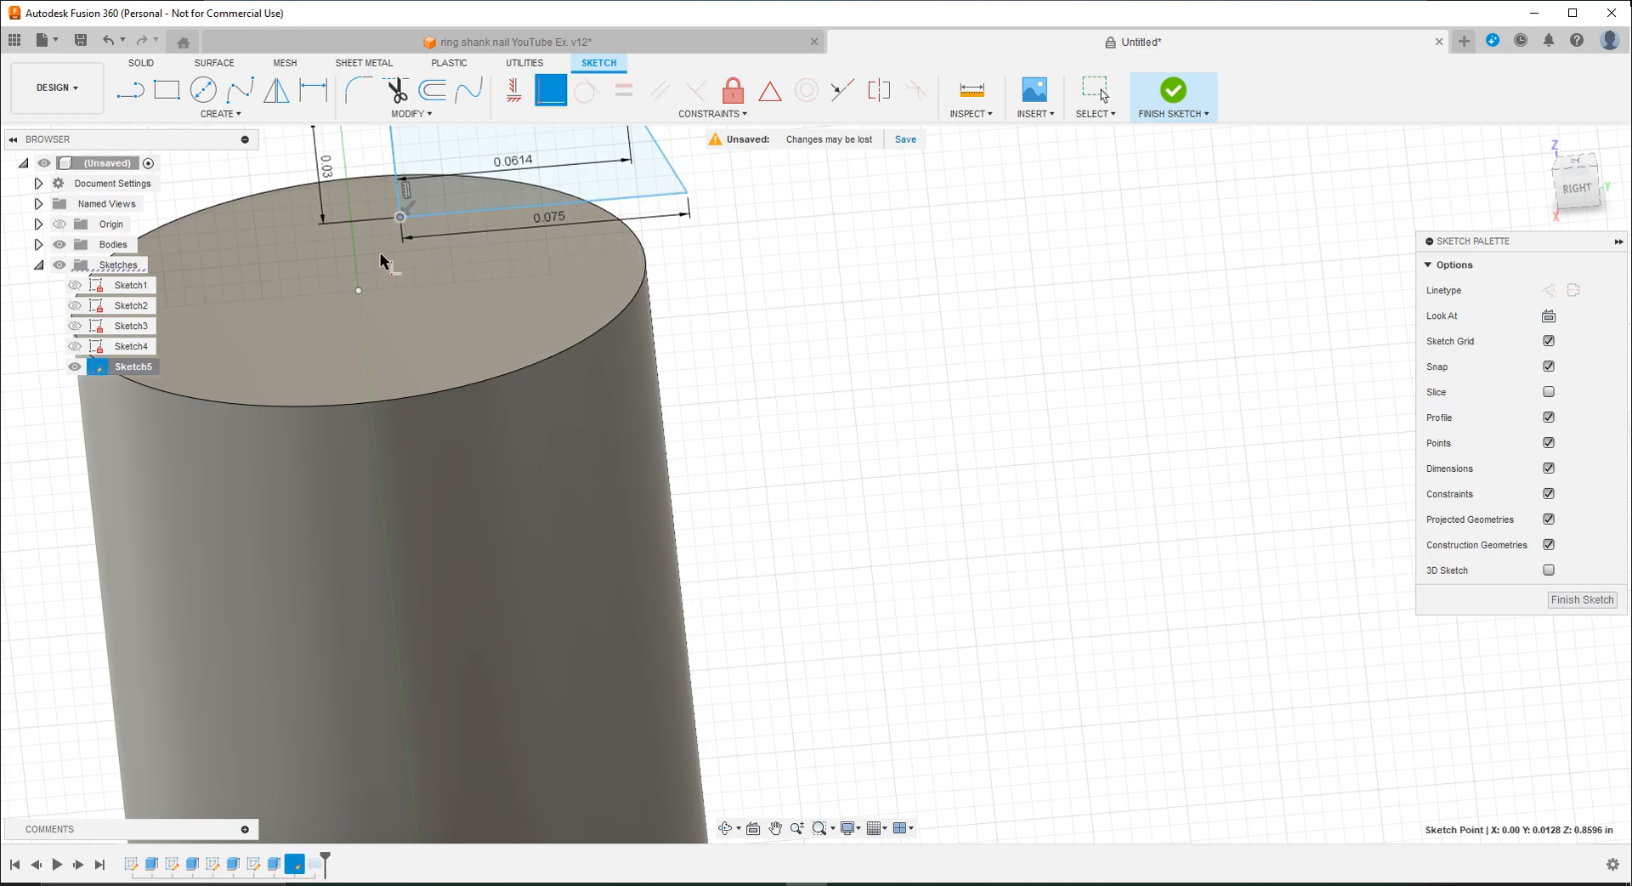
pyautogui.click(359, 291)
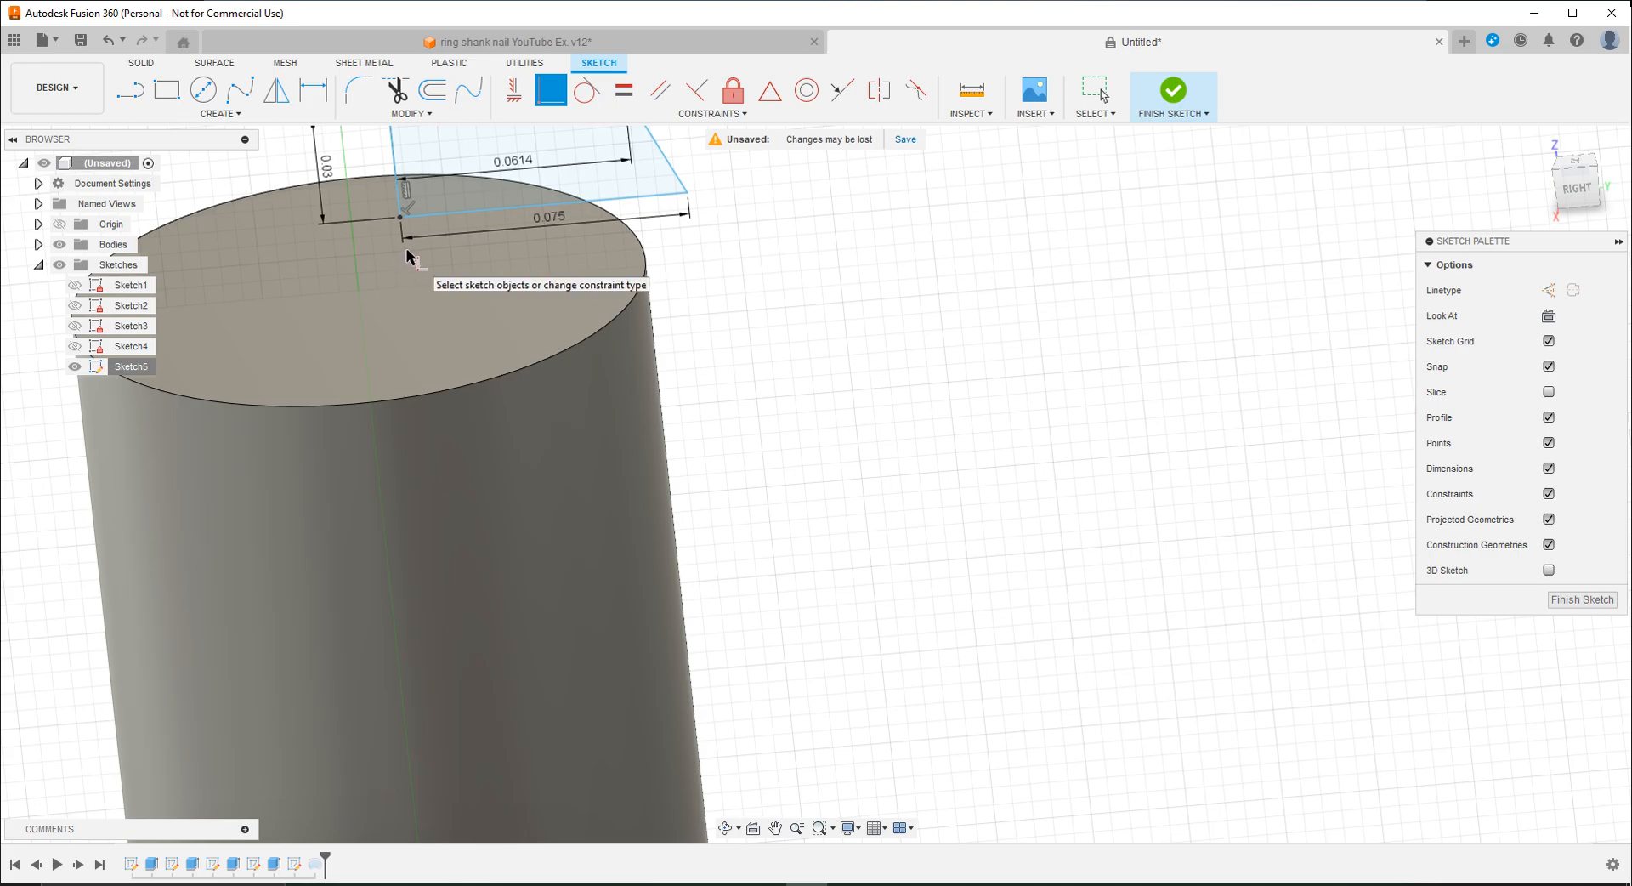
pyautogui.press('Escape')
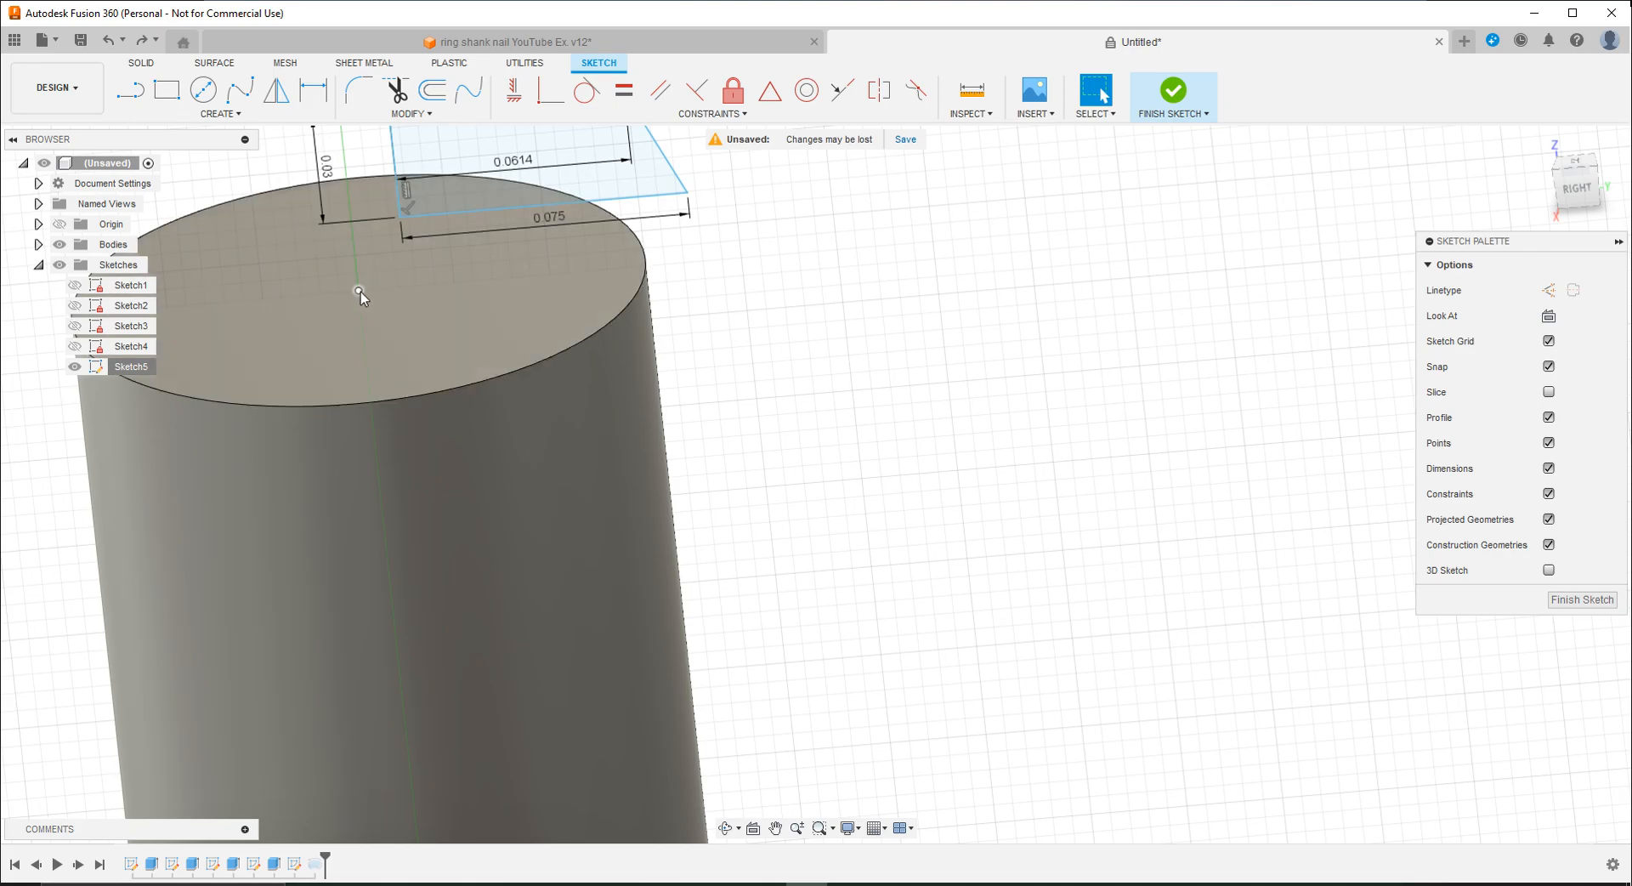
pyautogui.click(804, 92)
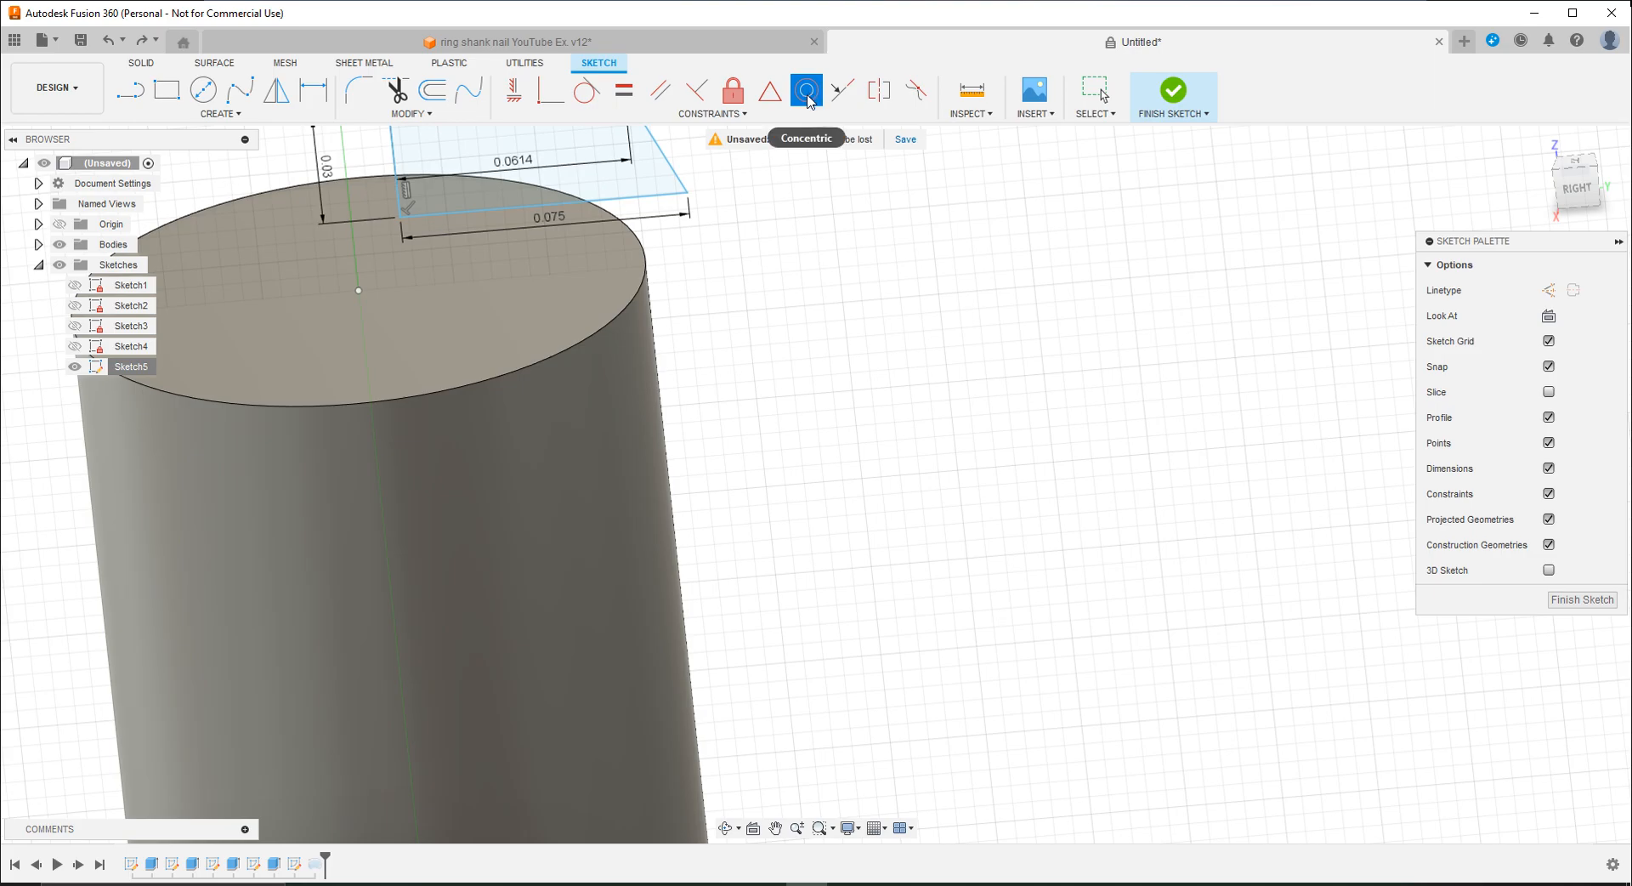
pyautogui.click(793, 115)
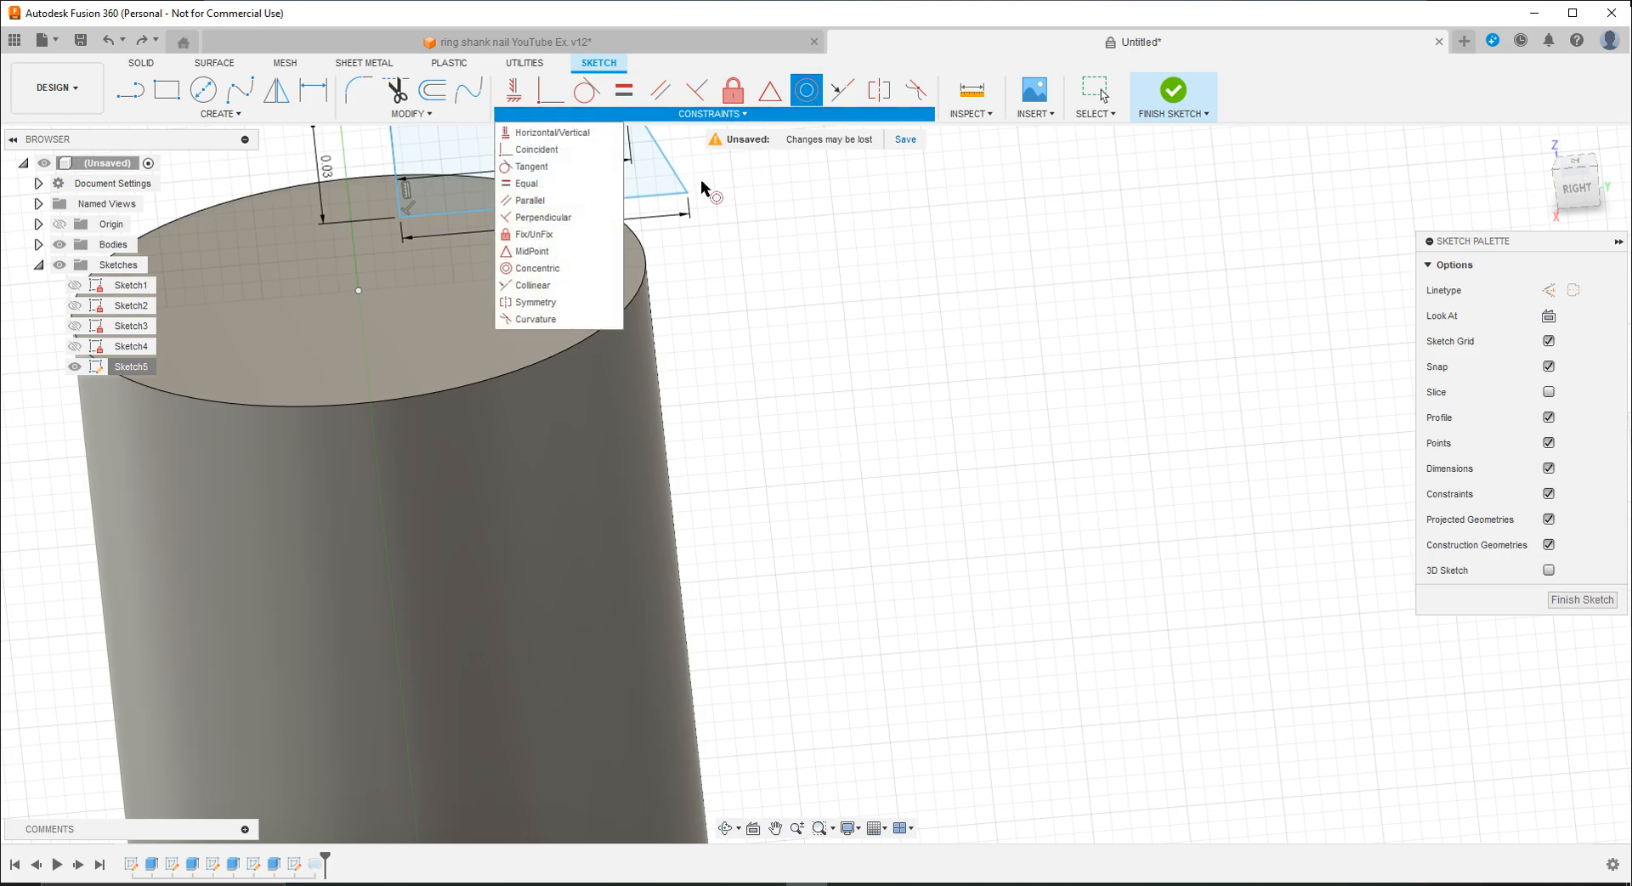
pyautogui.click(573, 268)
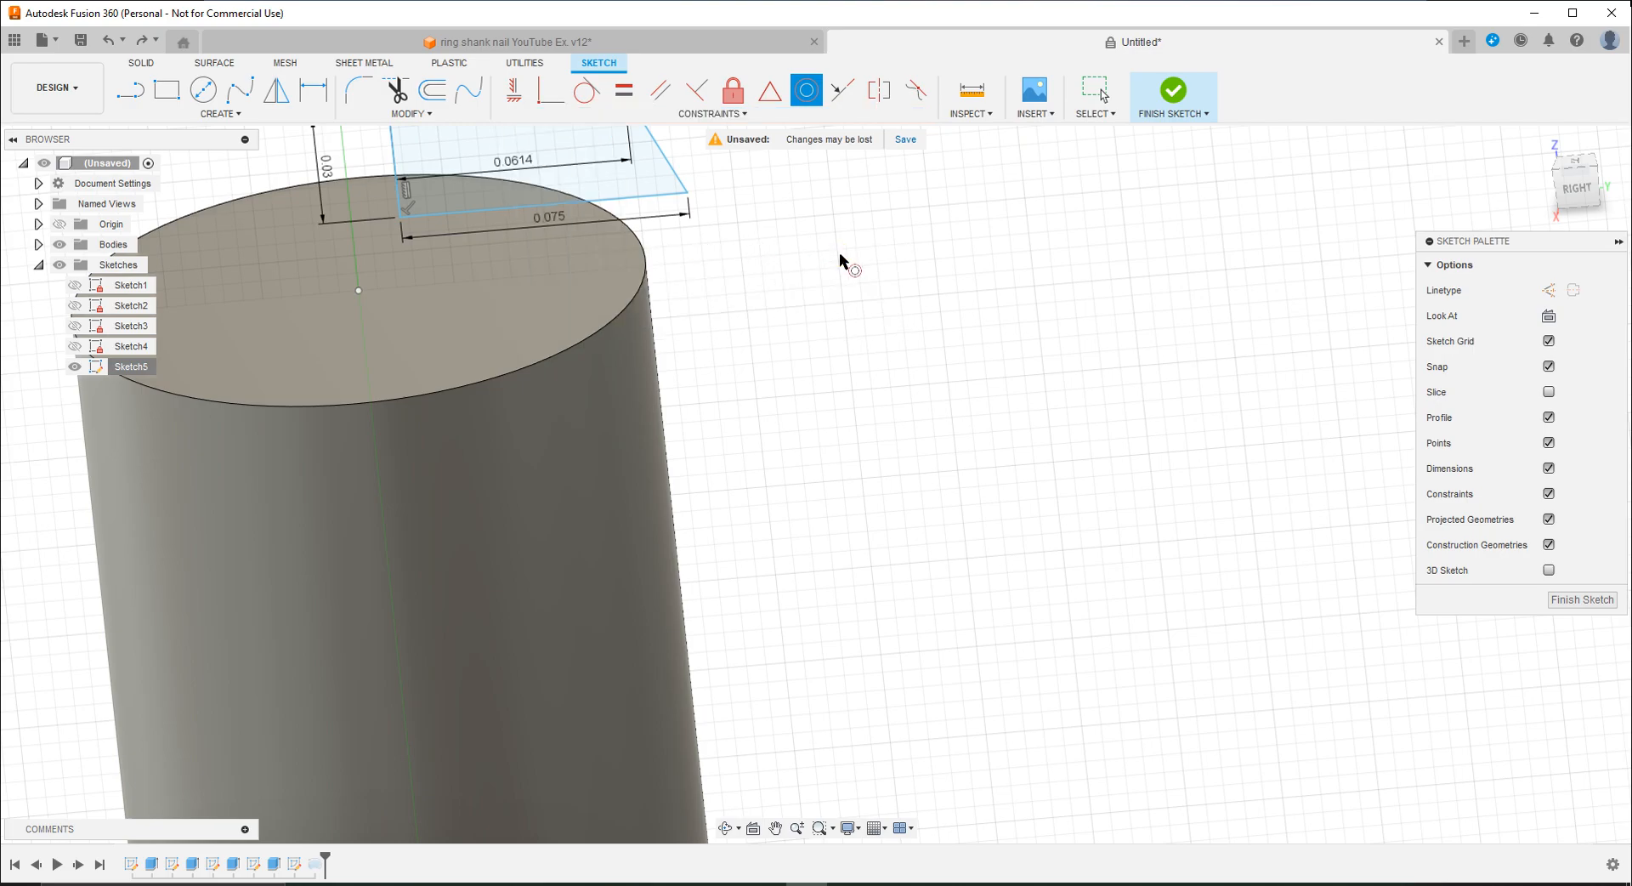
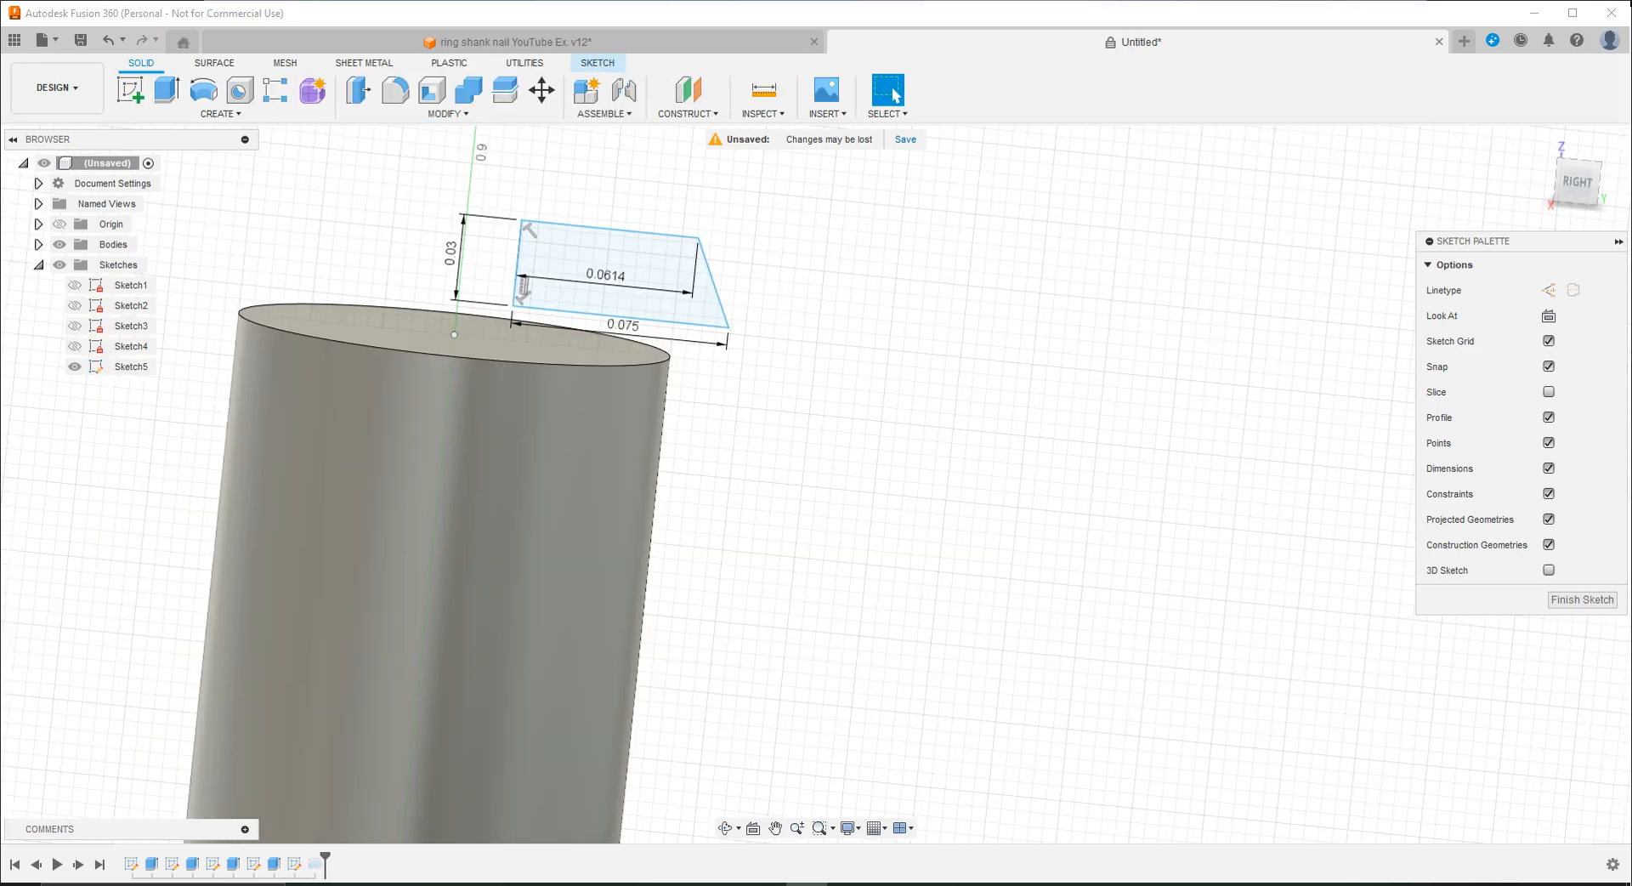
# Step: Delete the sketch point at the centre of the shank's top face
pyautogui.keyDown('shift'); pyautogui.moveTo(486, 328); pyautogui.dragTo(468, 379, button='middle'); pyautogui.keyUp('shift')
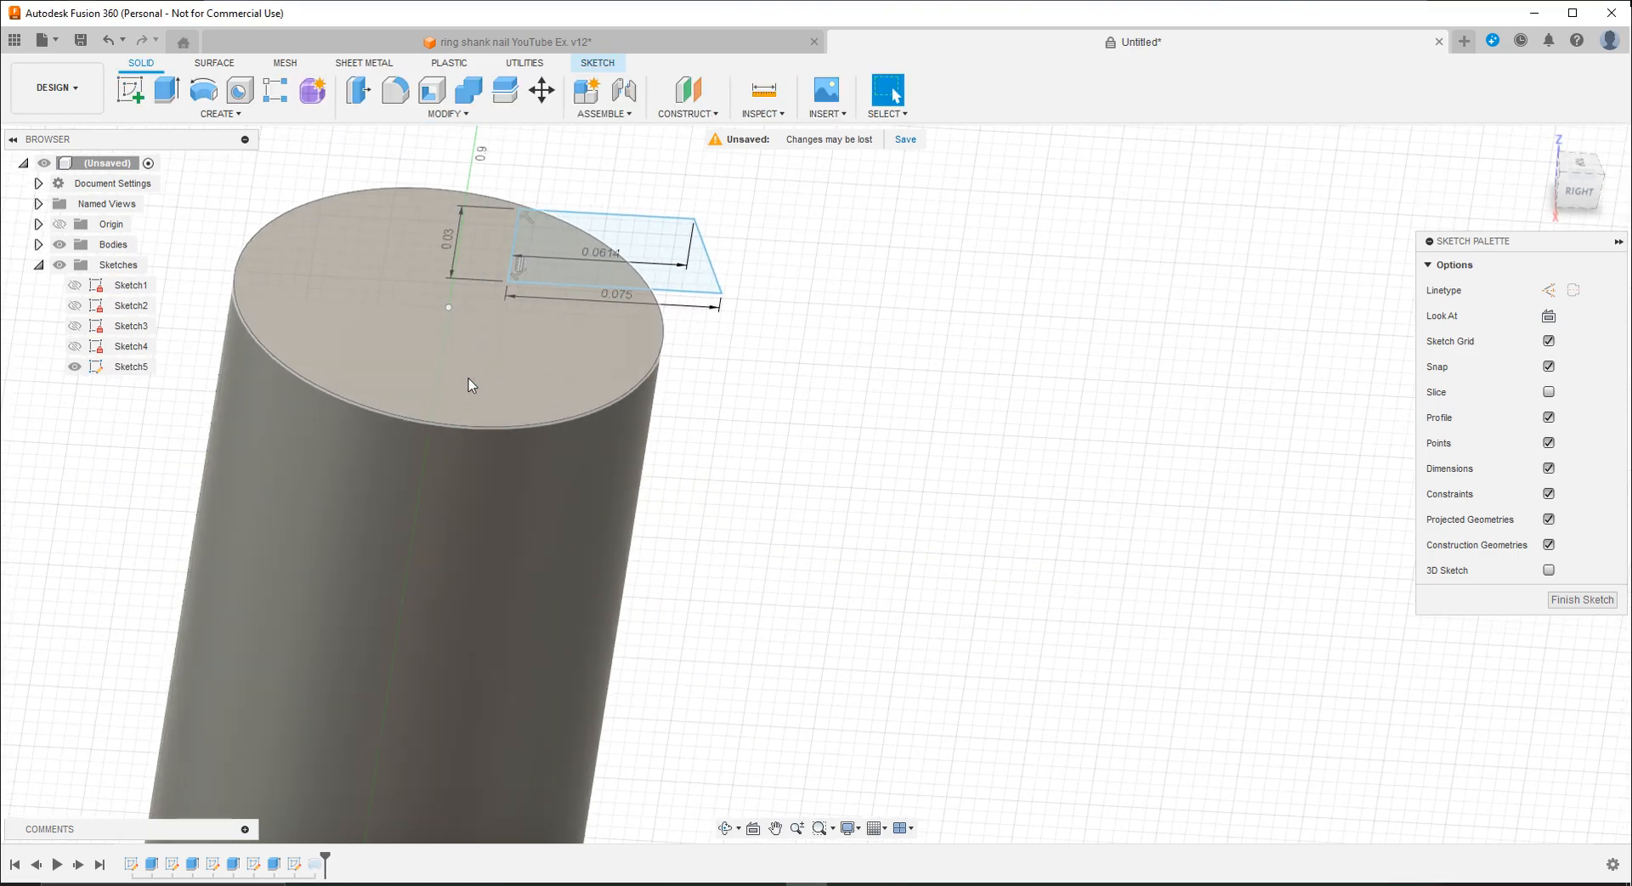
pyautogui.click(449, 308)
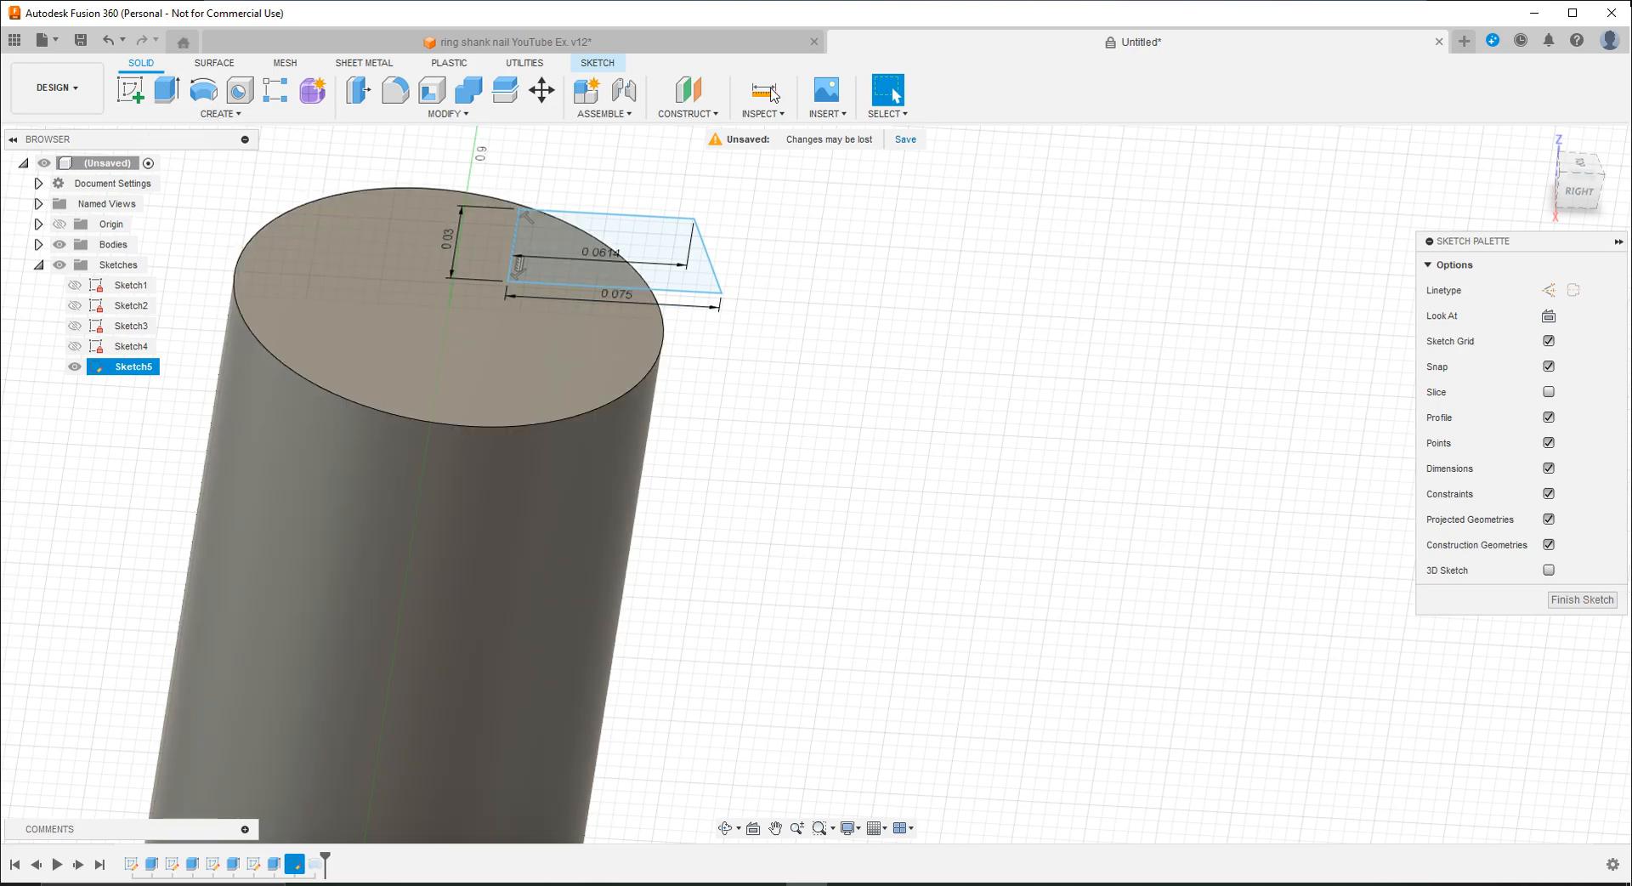
pyautogui.keyDown('shift'); pyautogui.moveTo(623, 347); pyautogui.dragTo(625, 344, button='middle'); pyautogui.keyUp('shift')
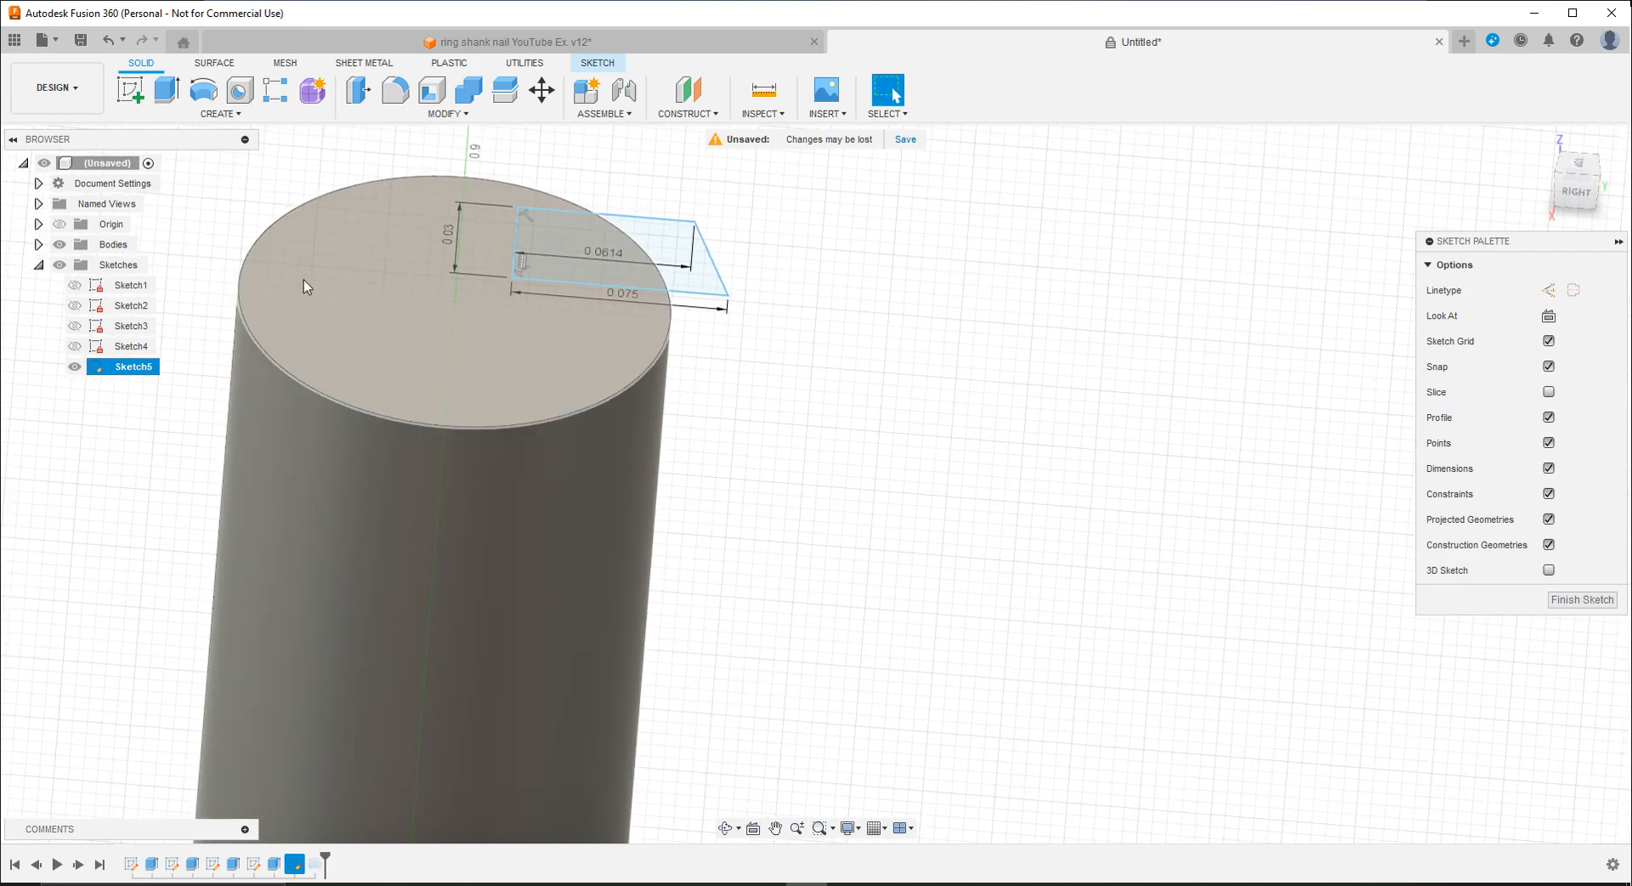
pyautogui.click(139, 94)
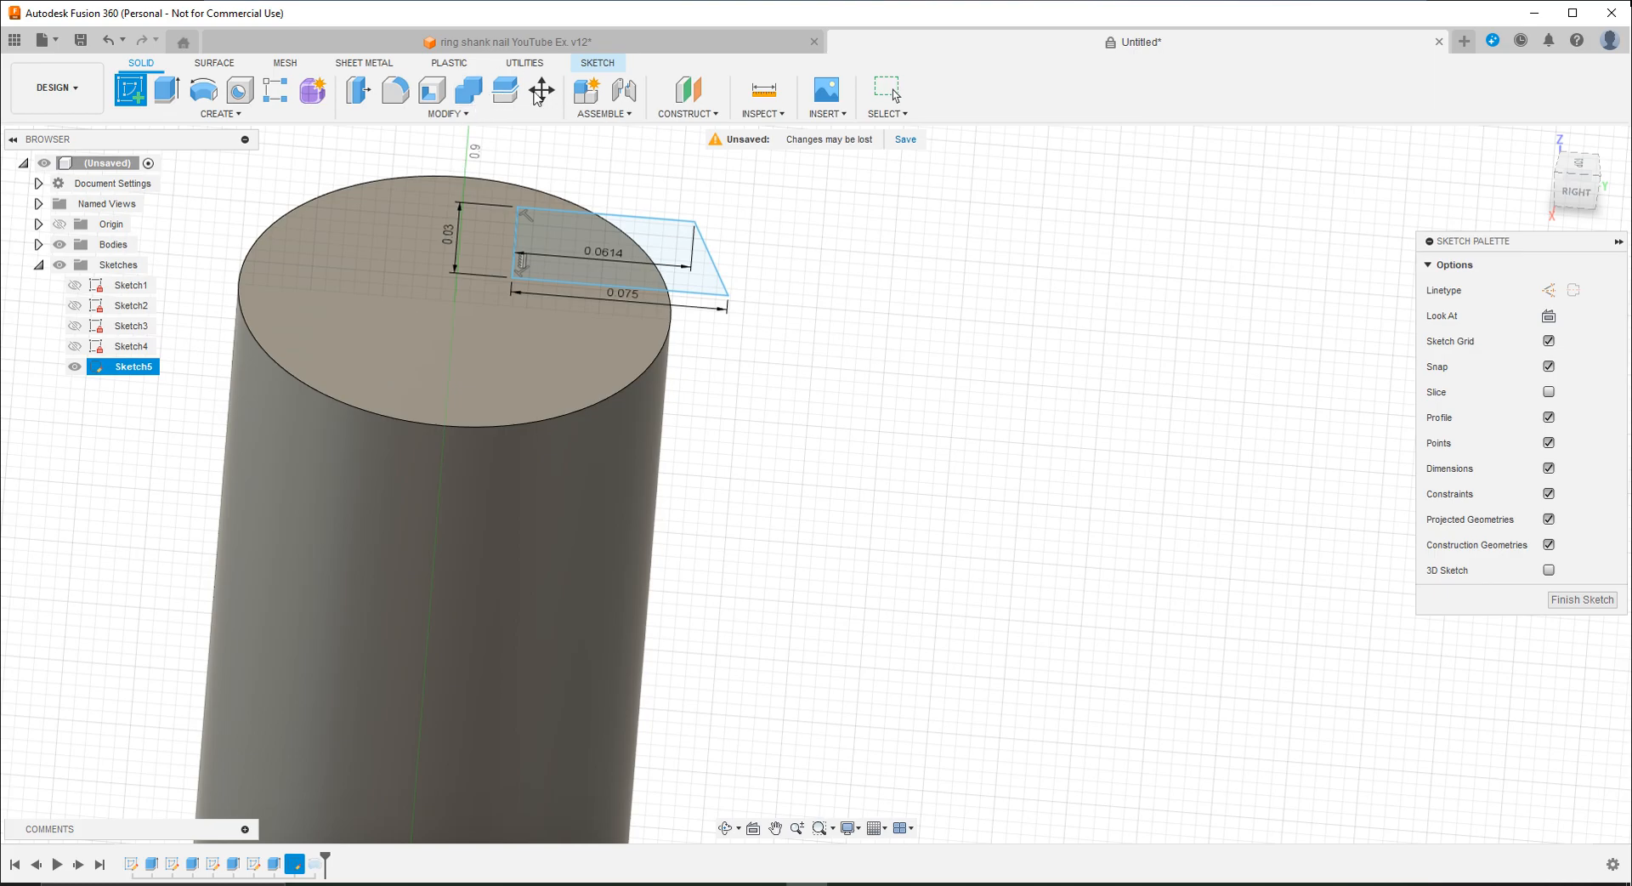
pyautogui.click(606, 66)
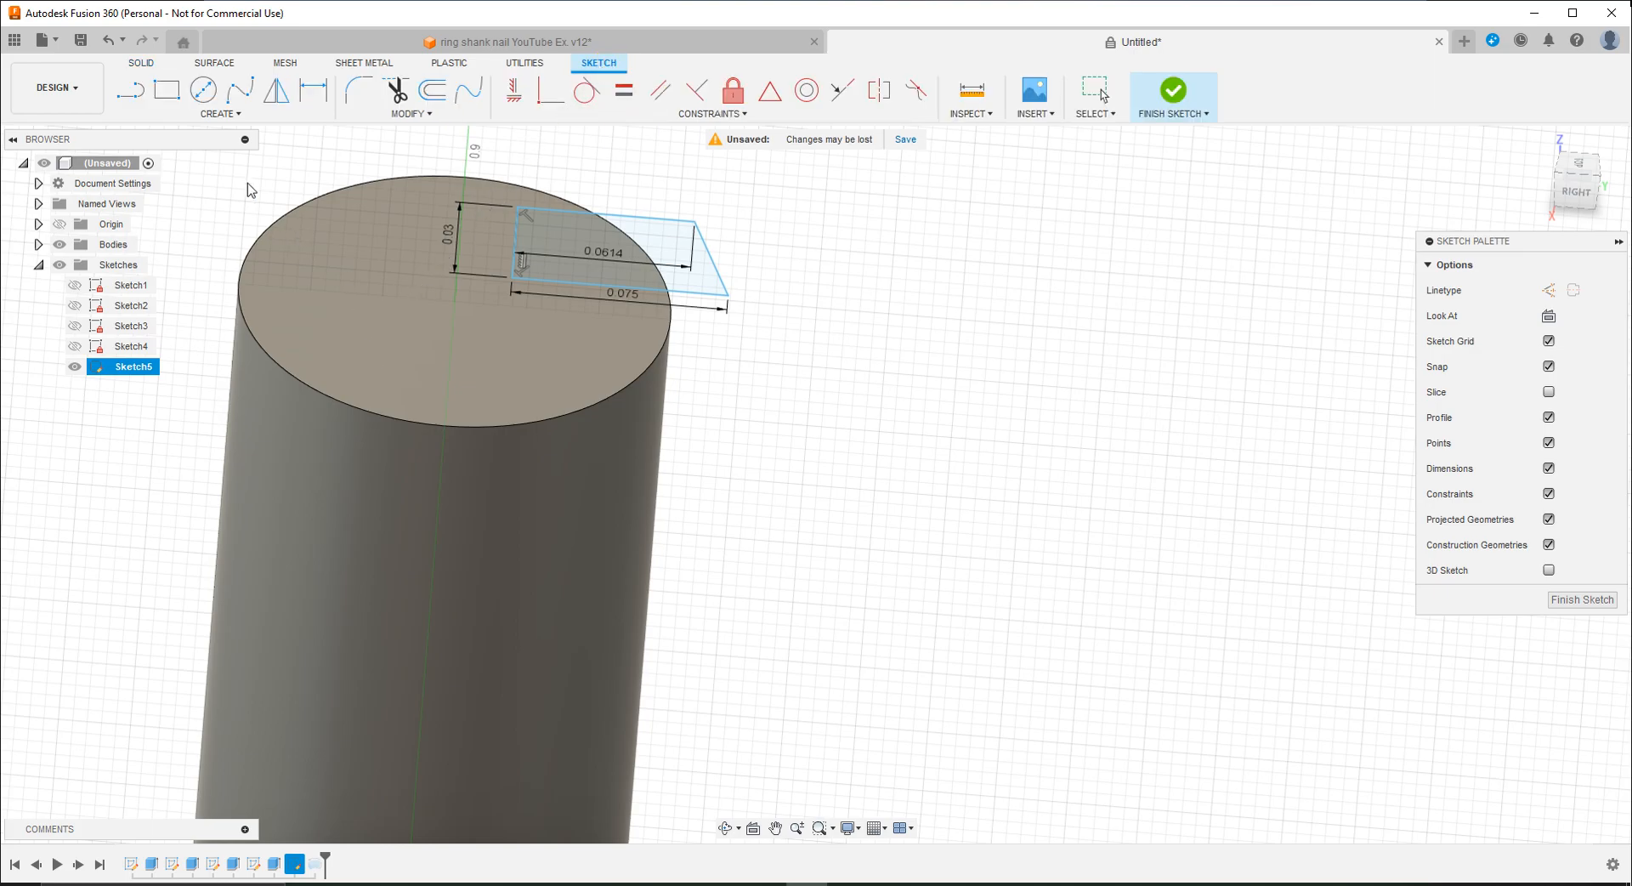
pyautogui.click(143, 64)
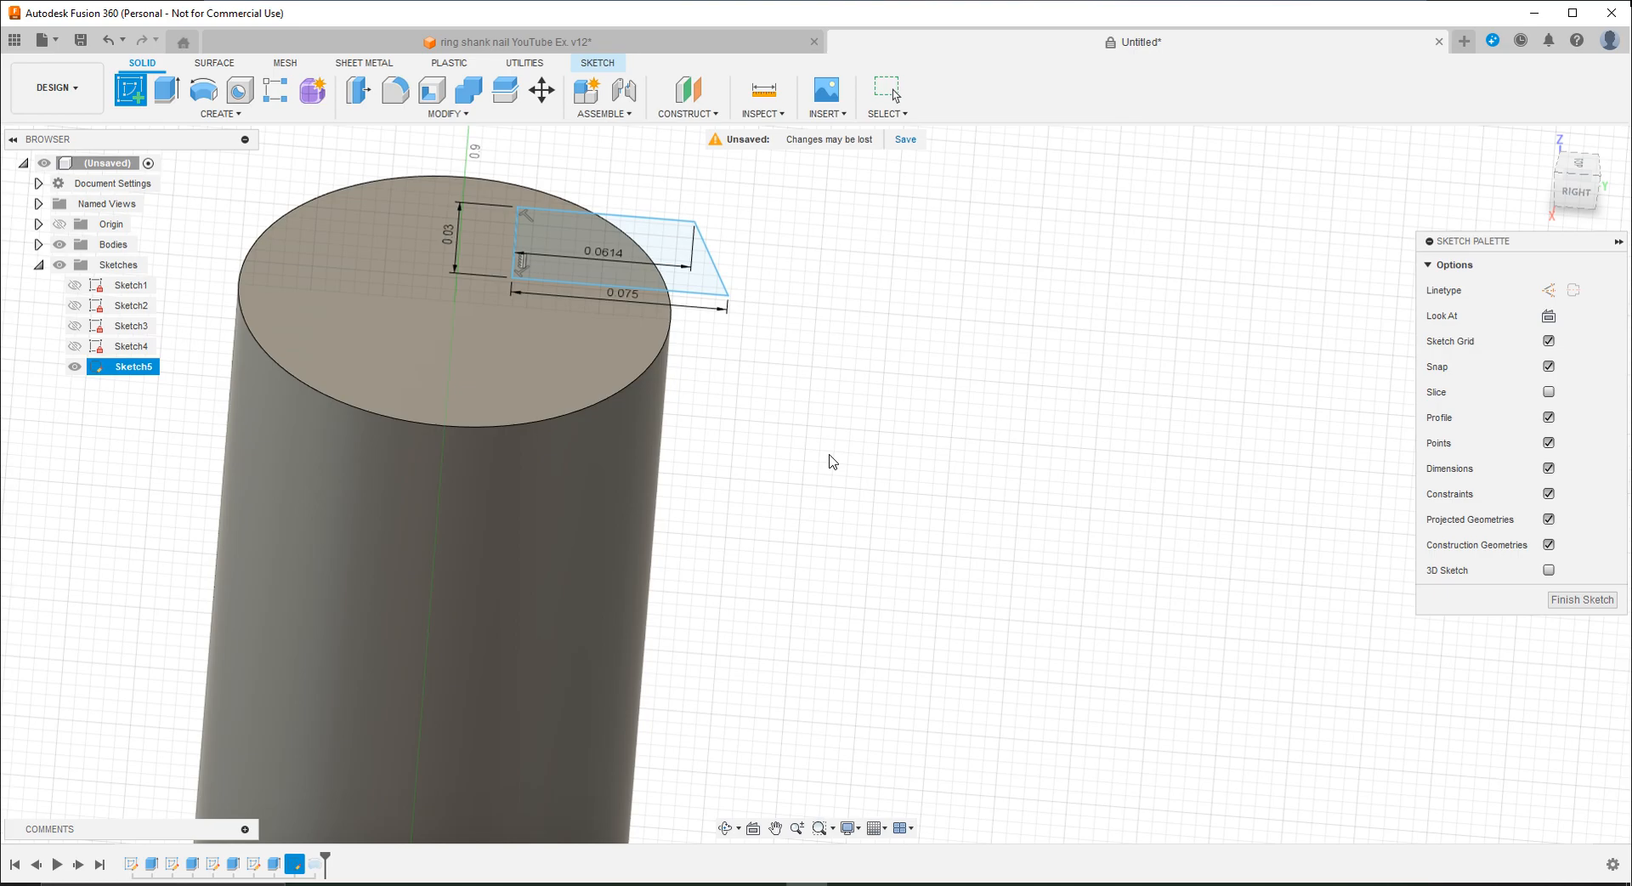
pyautogui.press('Escape')
# Step: Finish editing the bevel sketch so the revolved bevel is rebuilt from the moved profile
pyautogui.doubleClick(136, 365)
pyautogui.rightClick(109, 371)
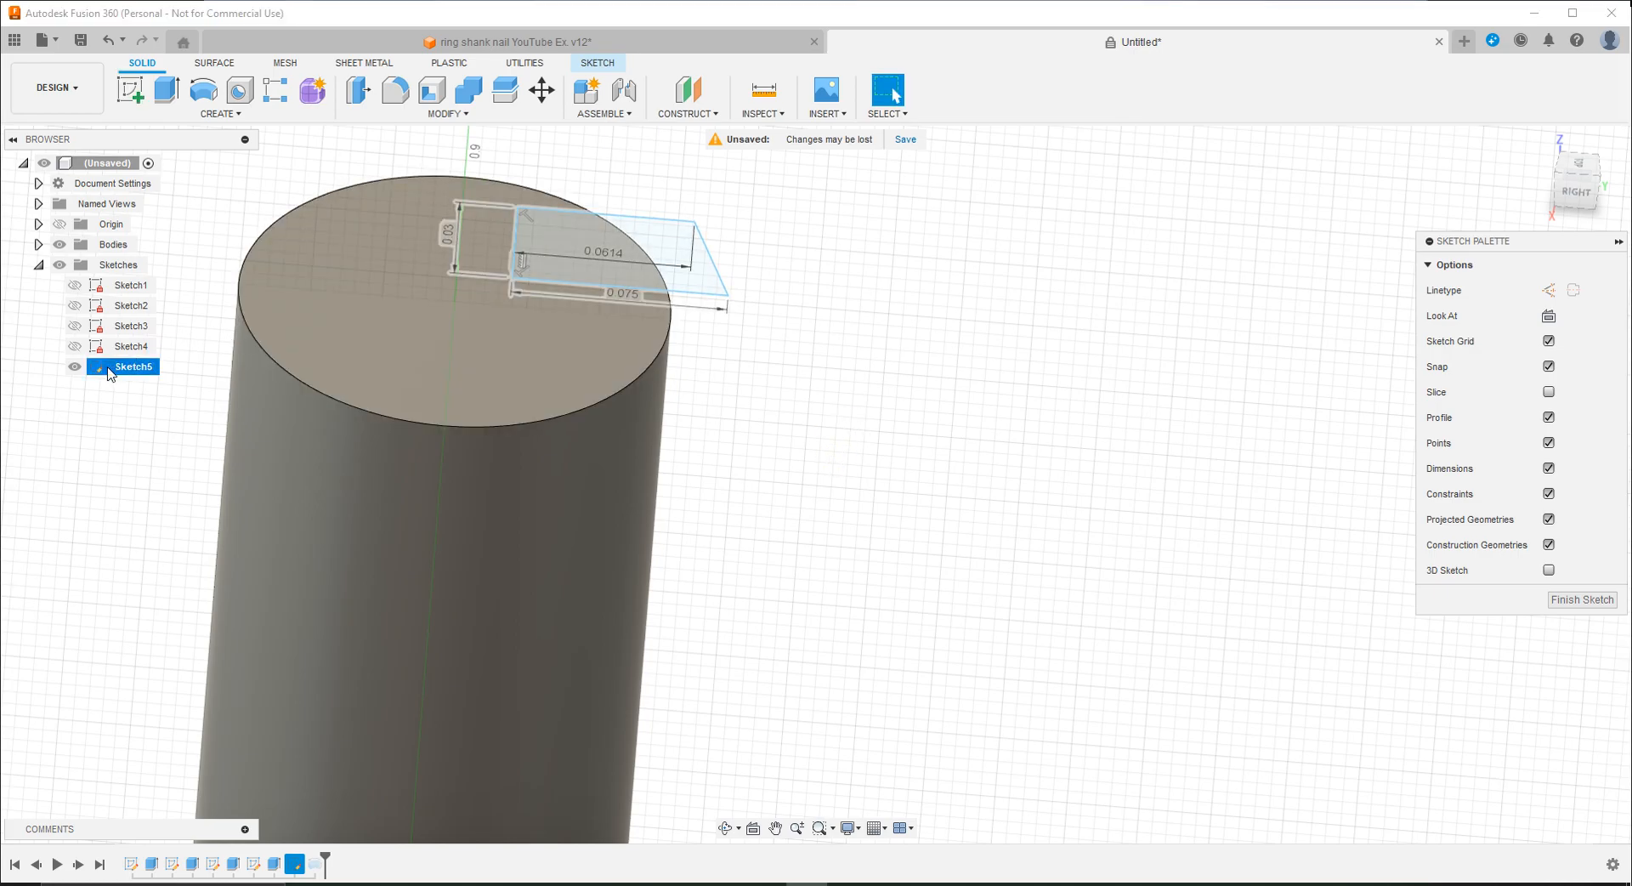
pyautogui.click(81, 413)
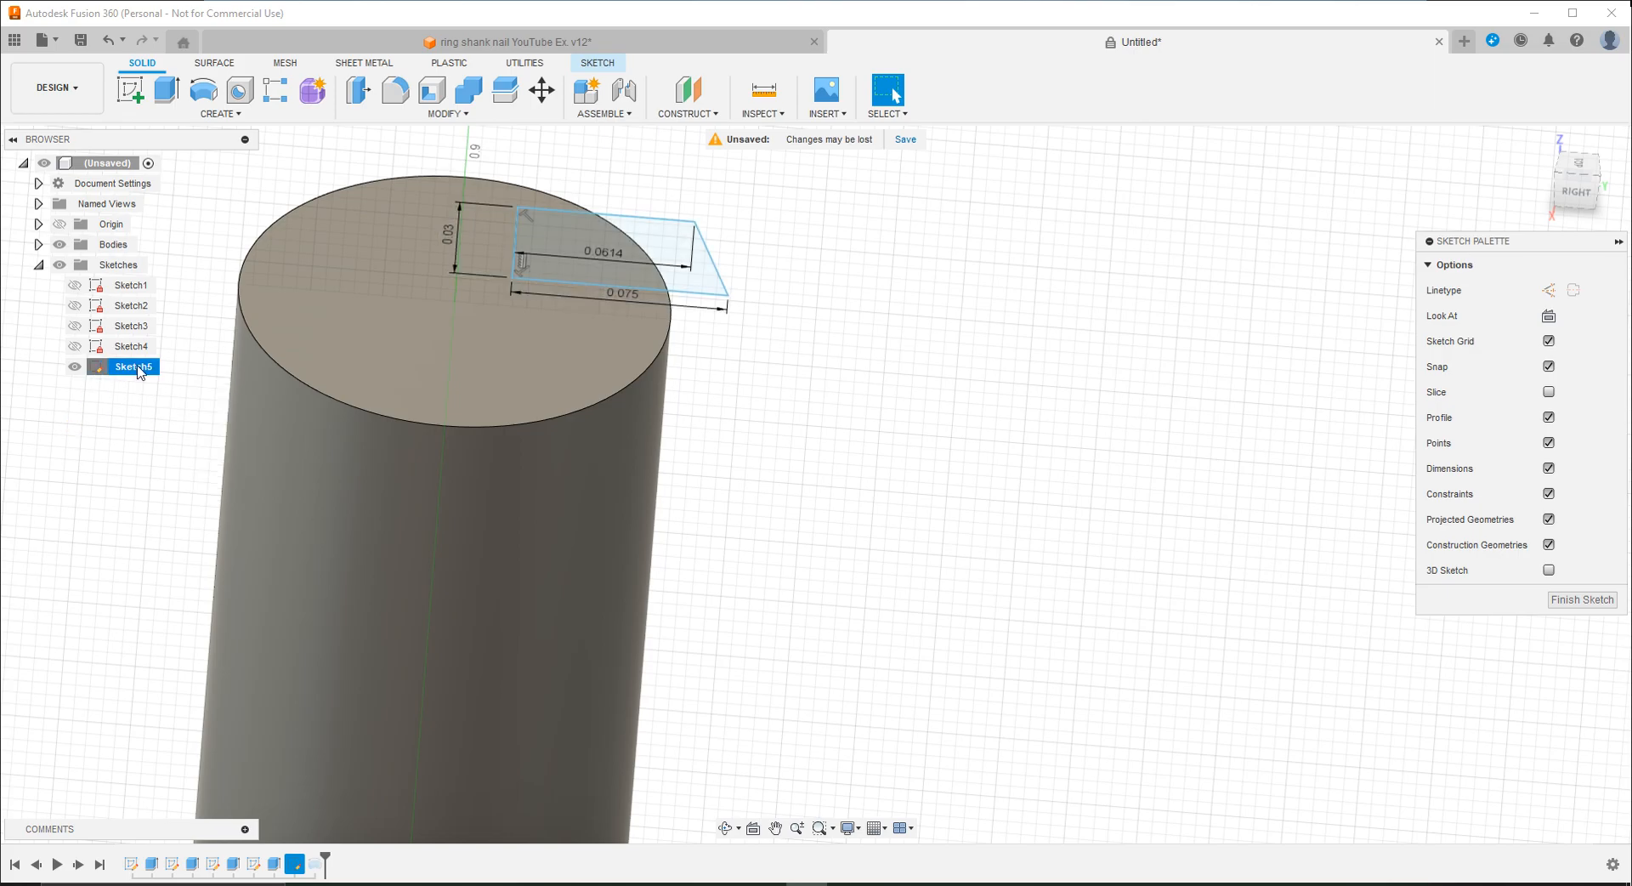
pyautogui.click(597, 63)
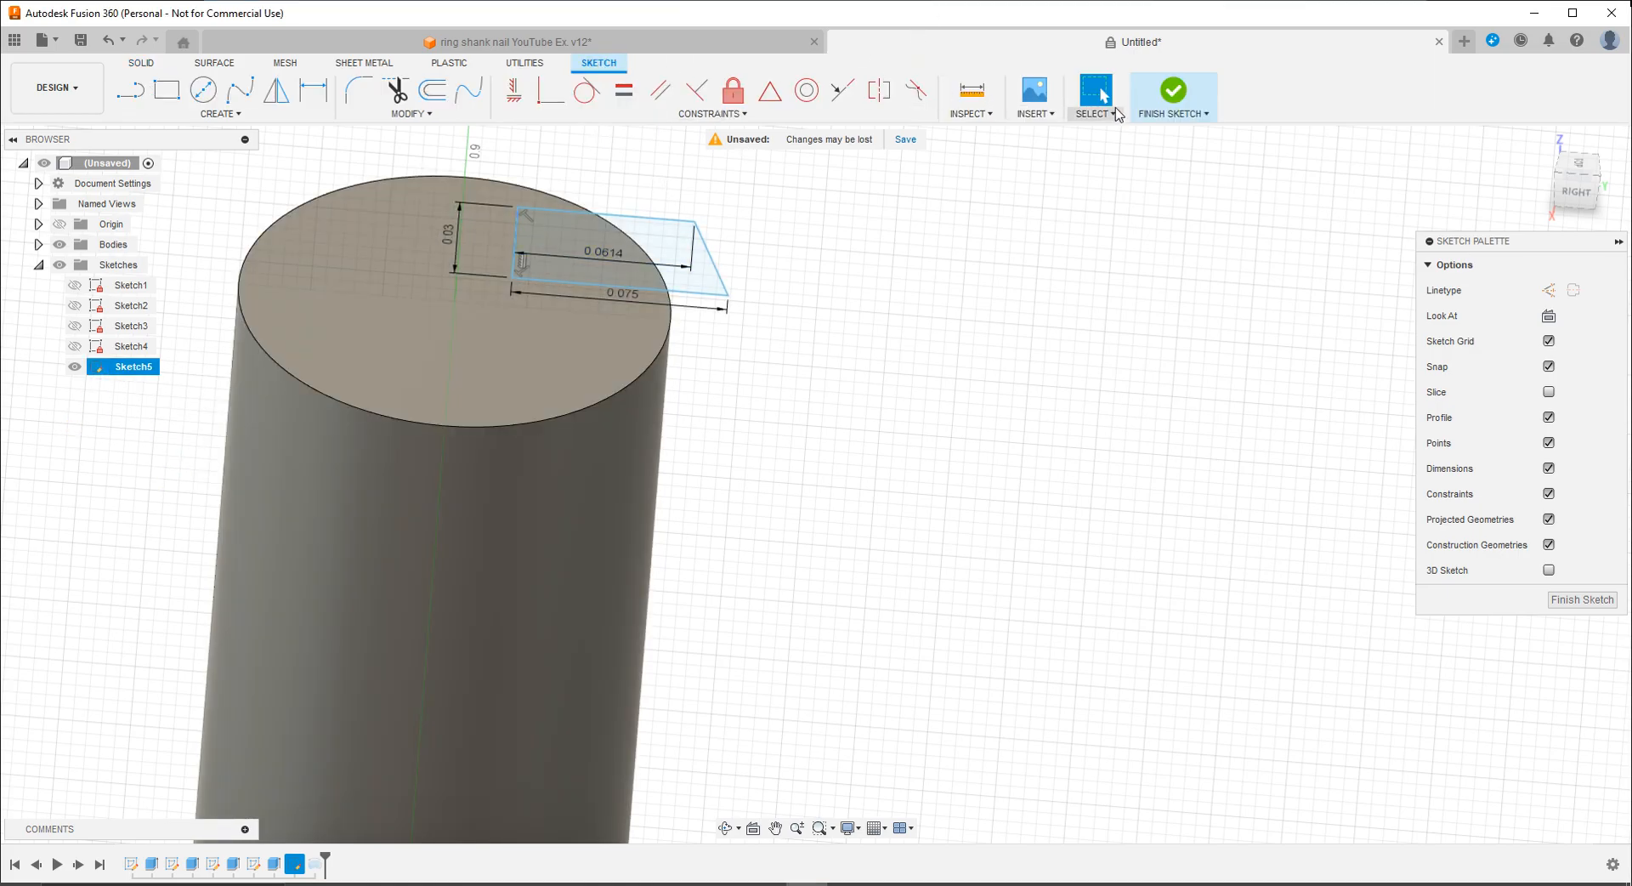
pyautogui.click(1173, 90)
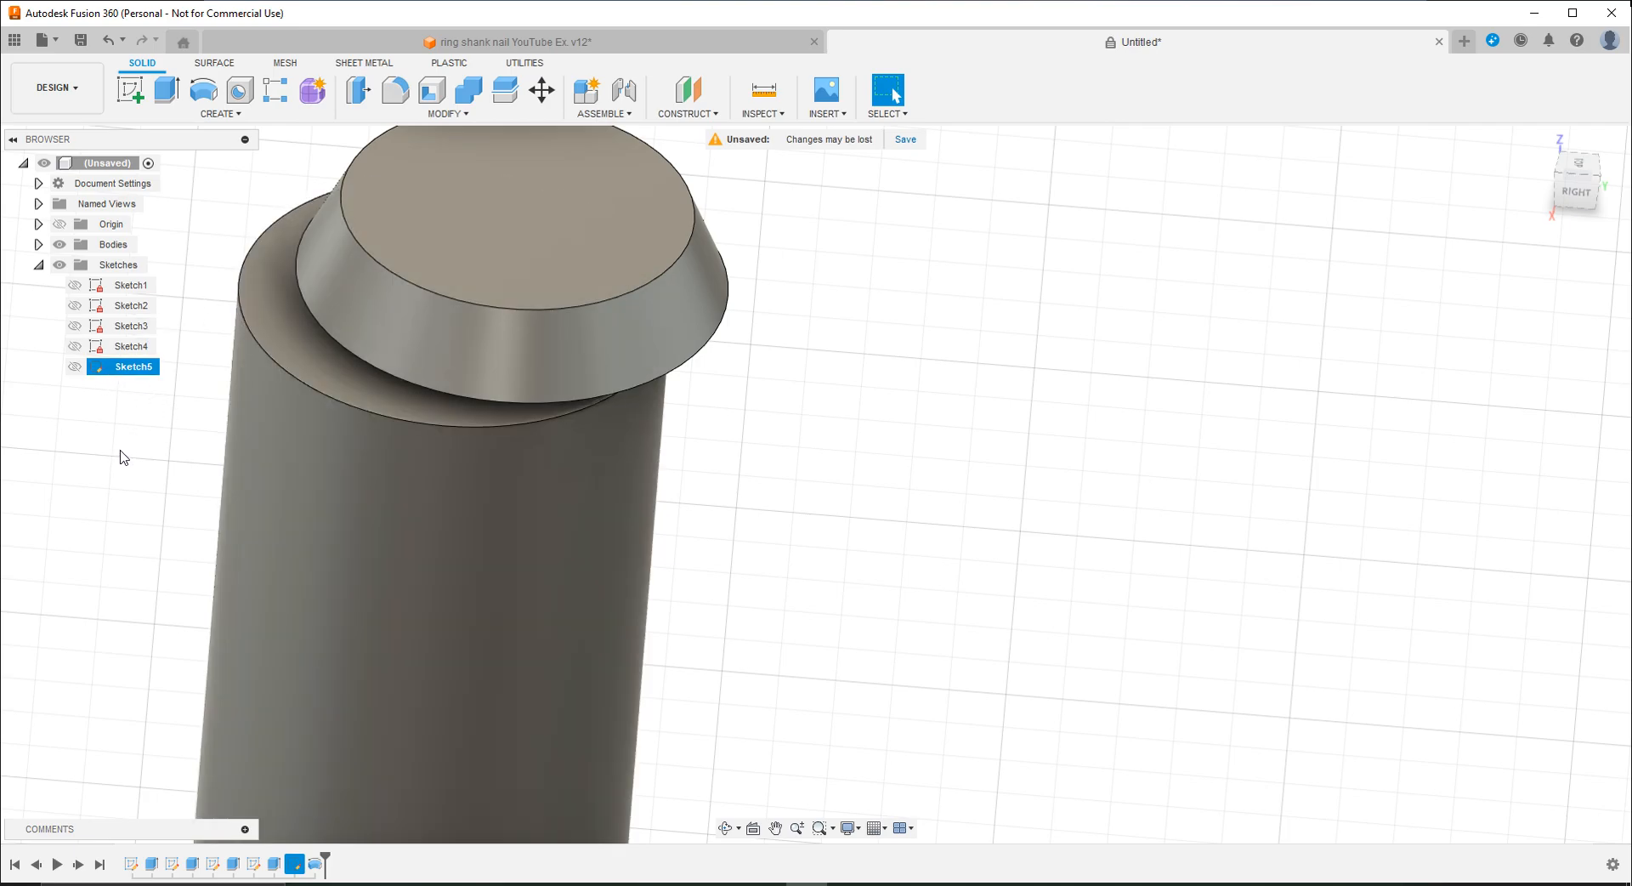
# Step: Start a new sketch across the shank end and place a point at the shank's centre
pyautogui.click(131, 89)
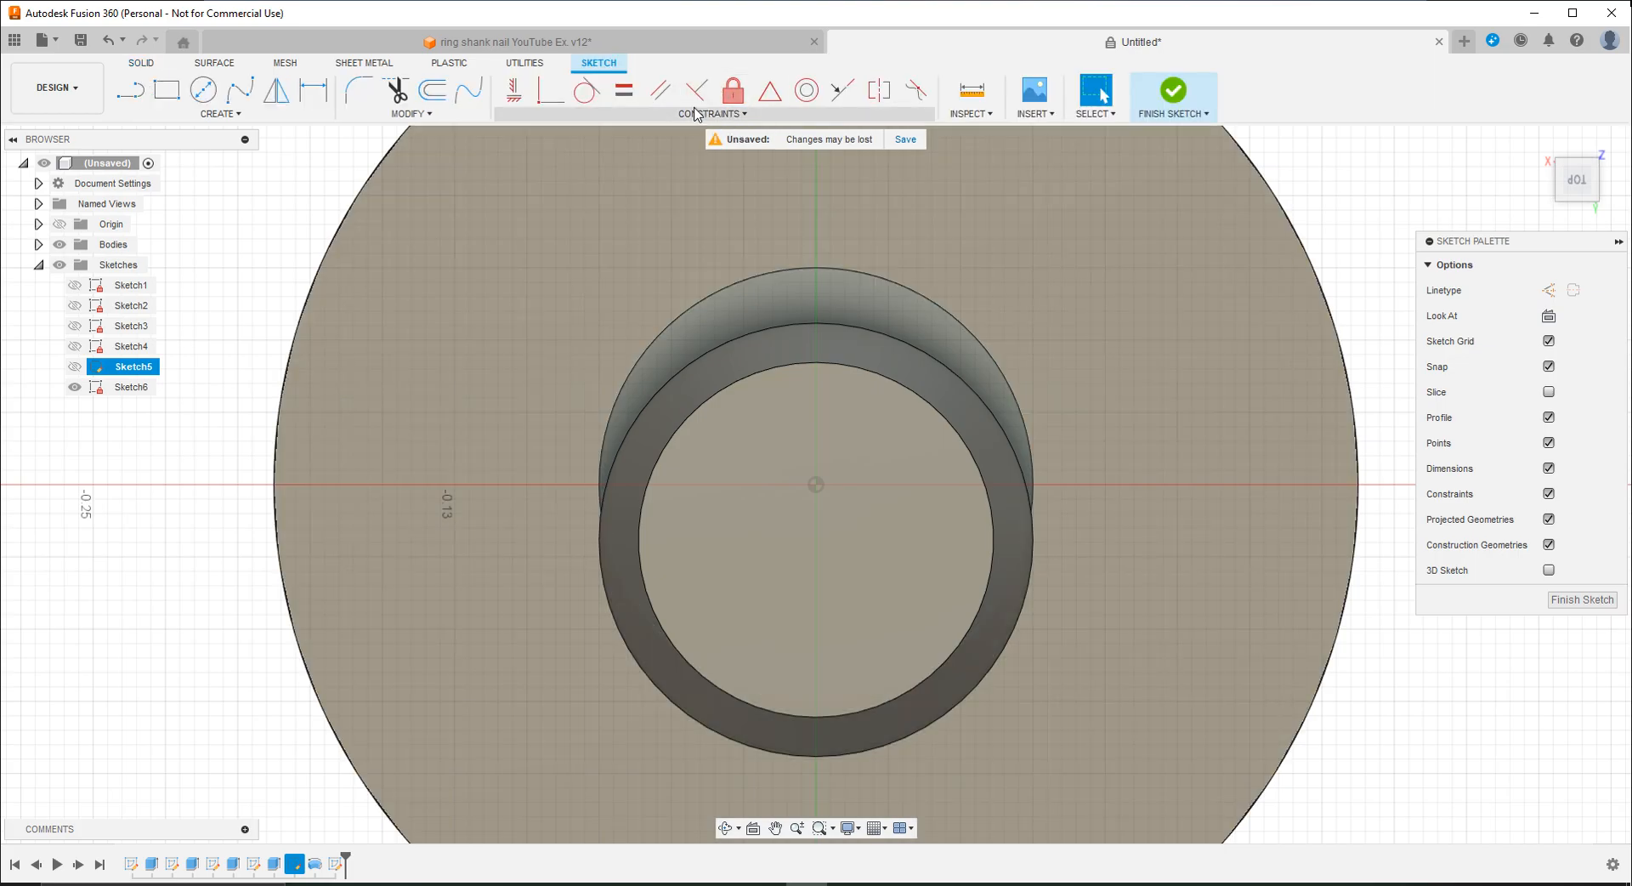
pyautogui.click(163, 115)
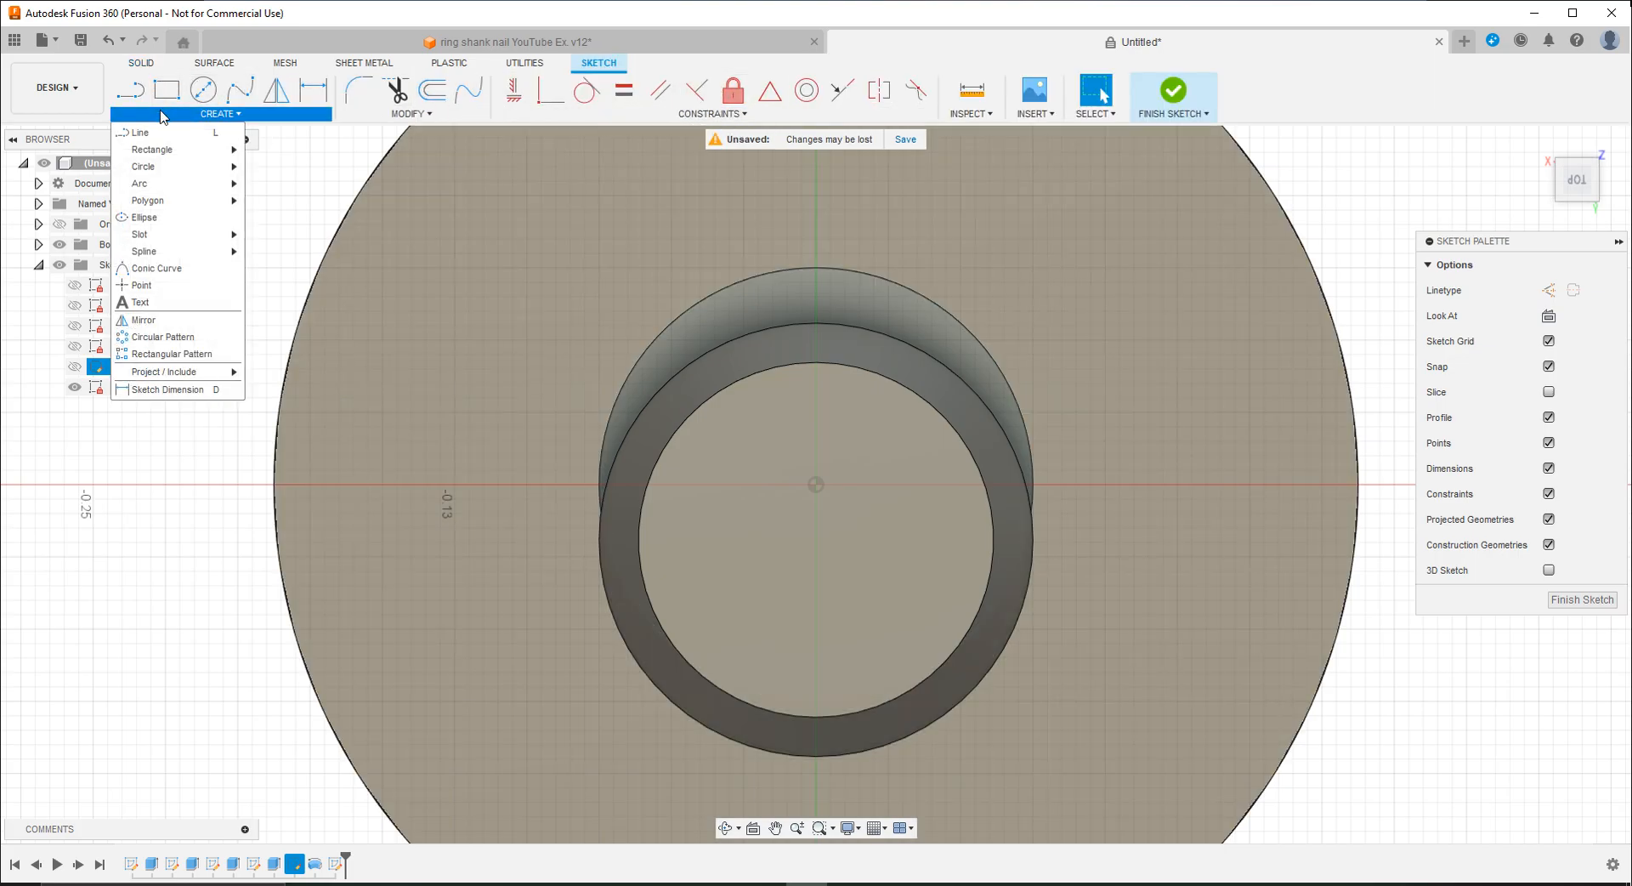
pyautogui.click(174, 286)
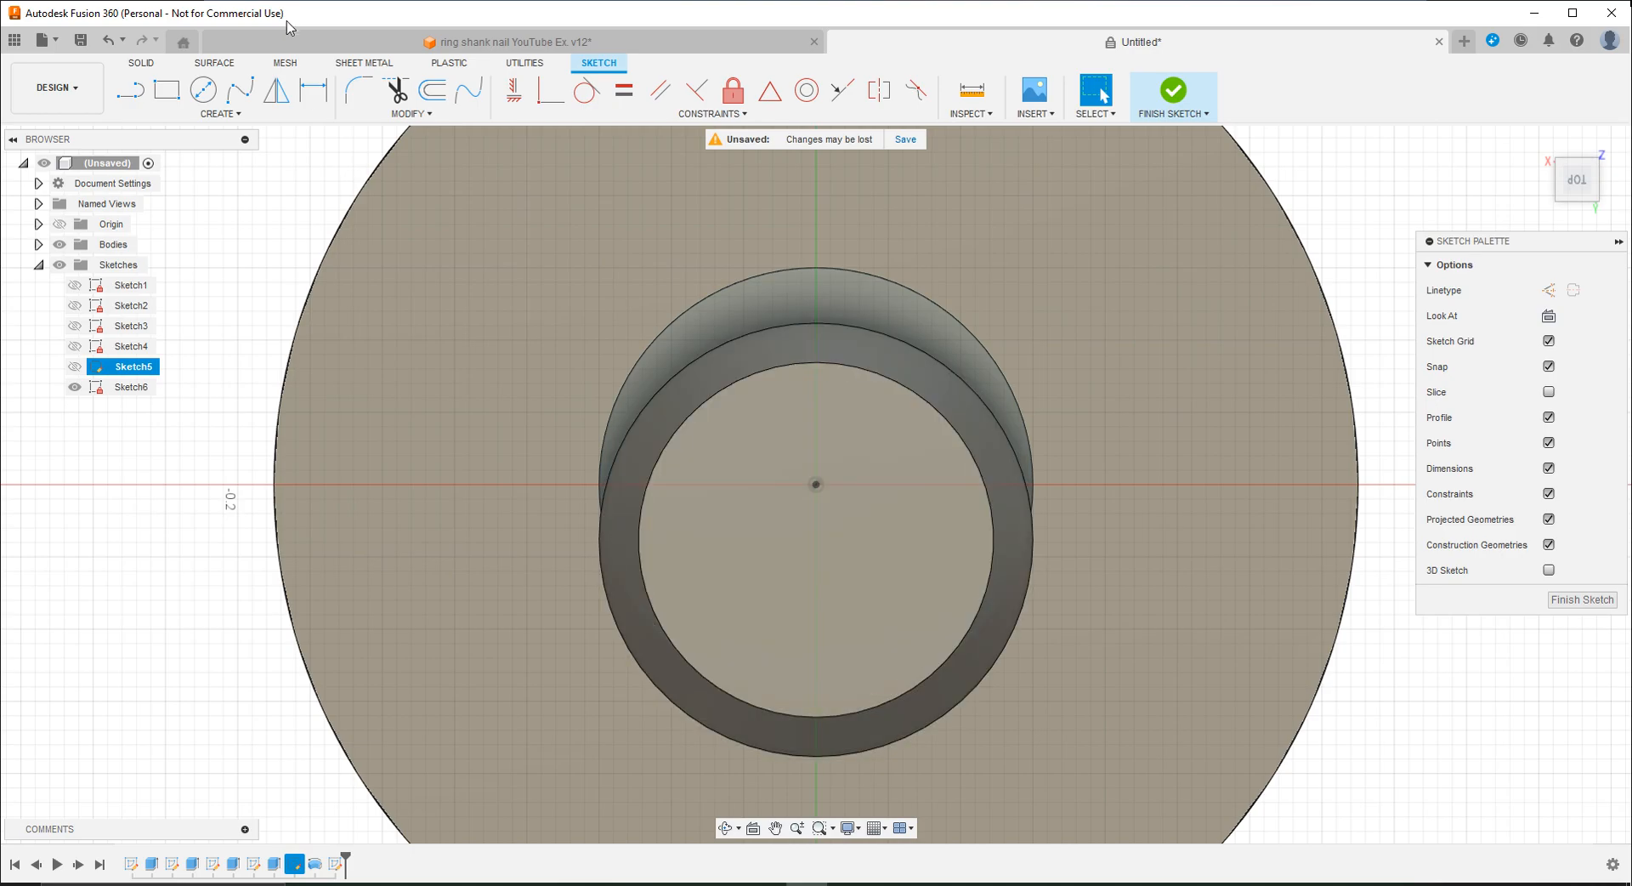
# Step: Try to add a sketch dimension from the centre point in the new sketch
pyautogui.click(314, 89)
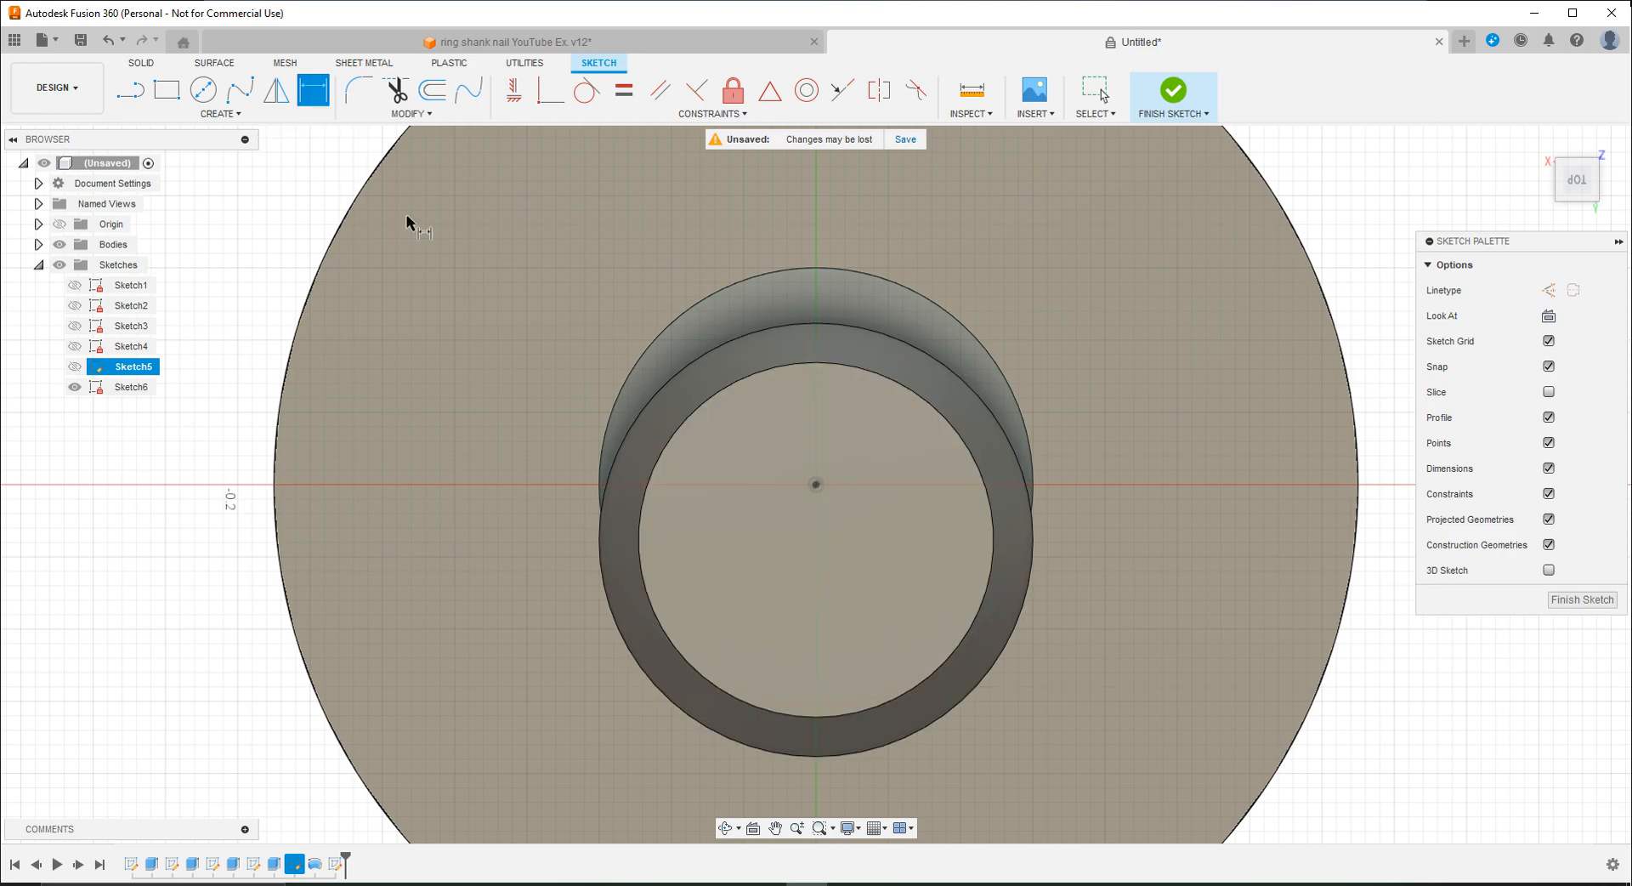
pyautogui.click(816, 485)
pyautogui.press('Escape')
pyautogui.click(817, 485)
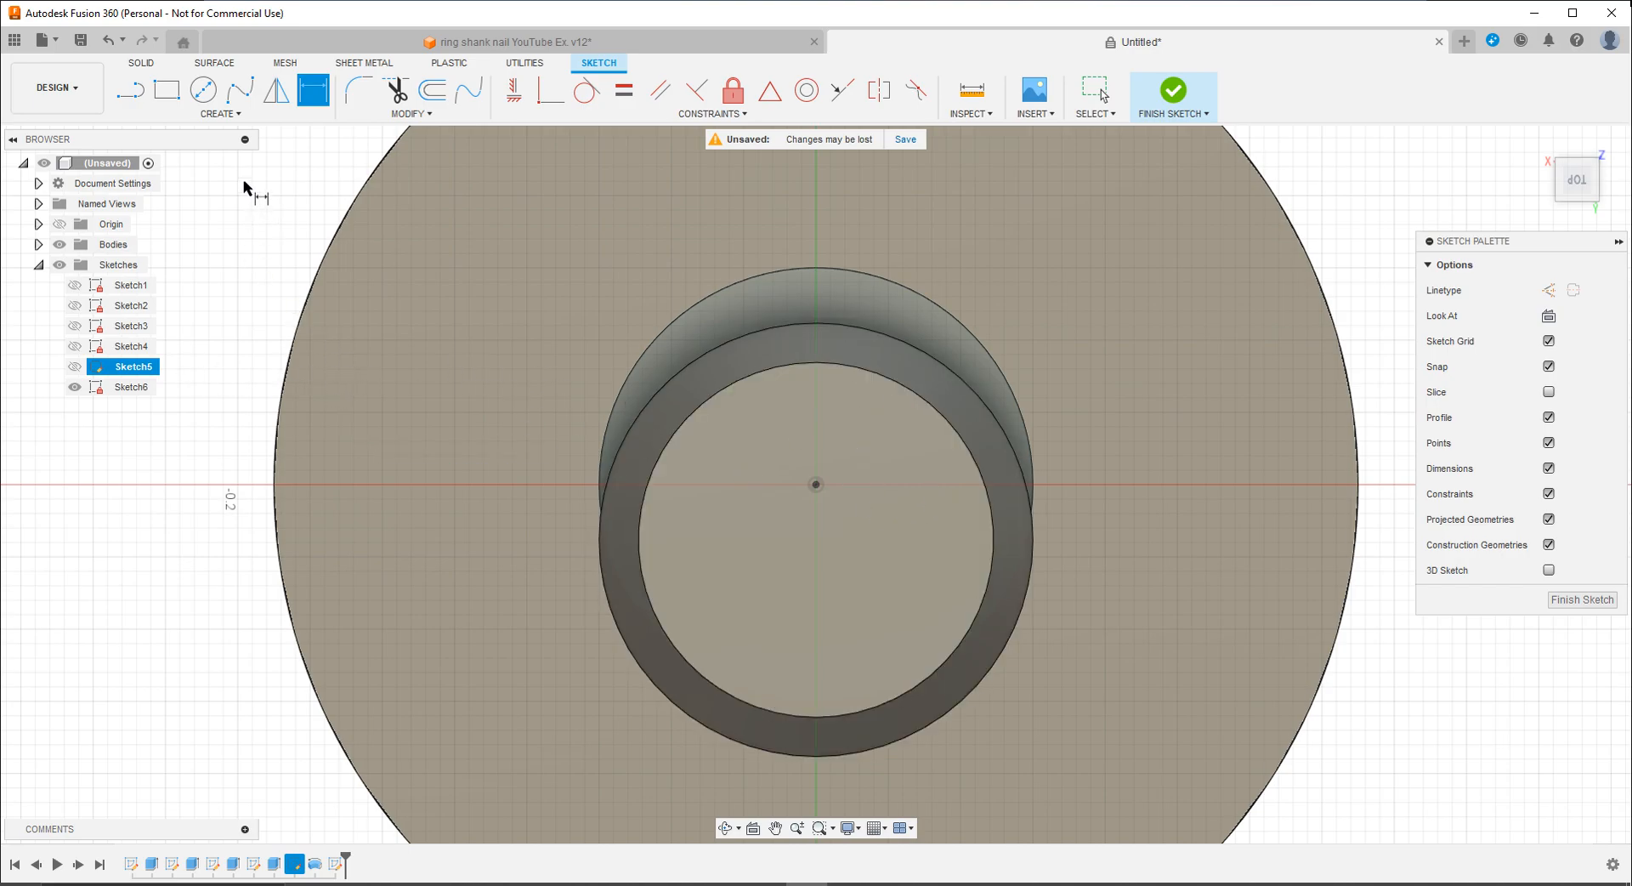
pyautogui.click(358, 62)
pyautogui.click(153, 63)
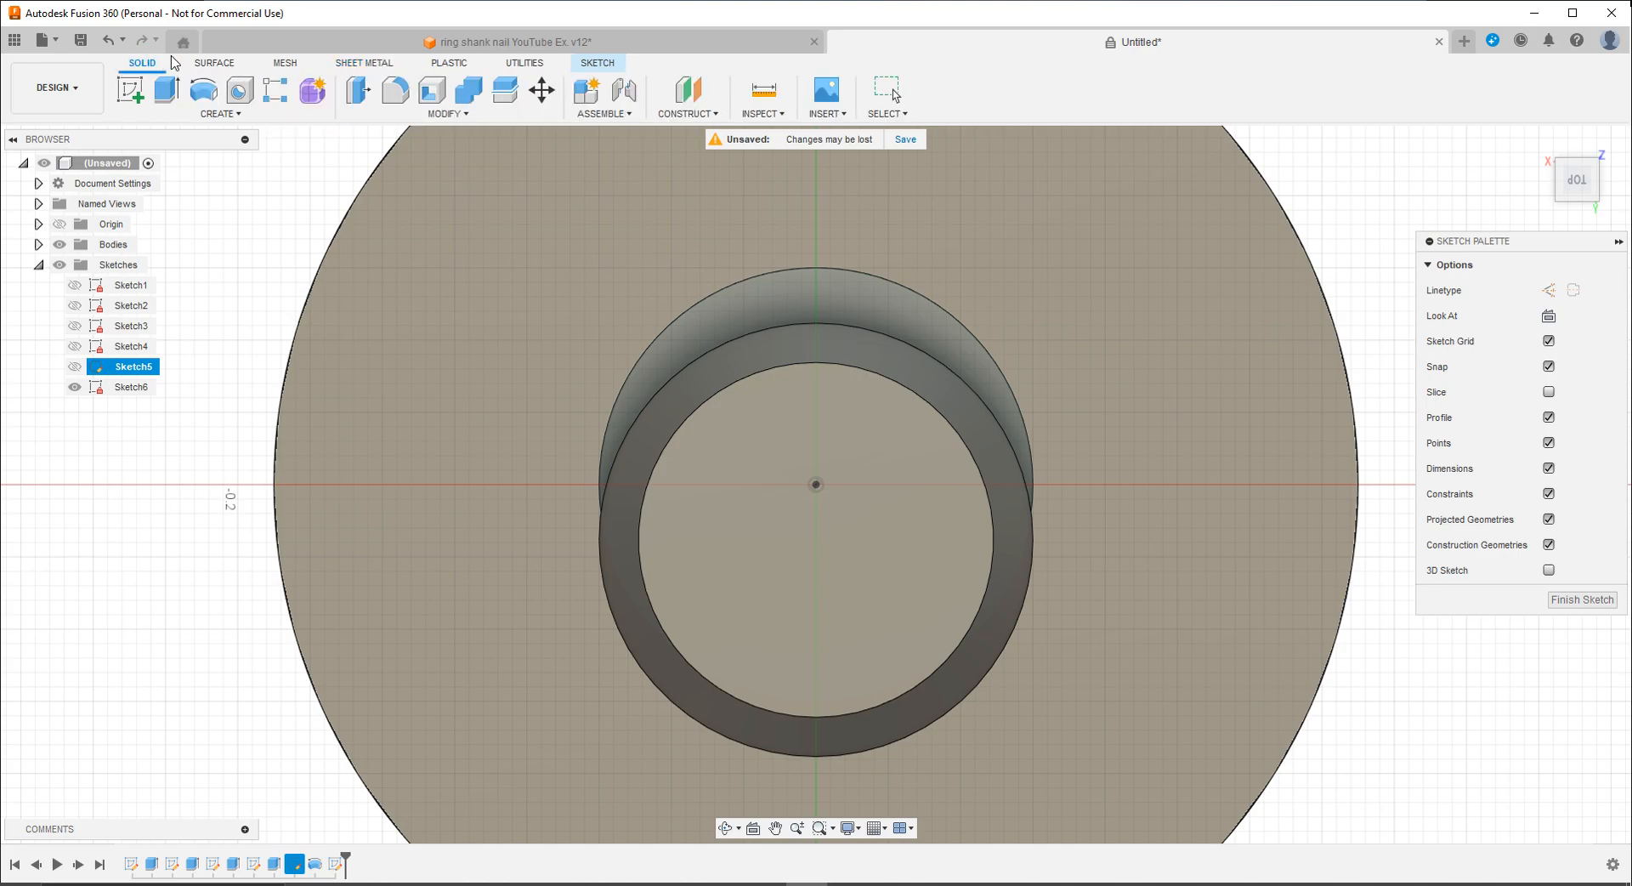
# Step: Switch to the finished ring shank nail design to check how its bevel sketch is anchored
pyautogui.rightClick(125, 390)
pyautogui.click(118, 415)
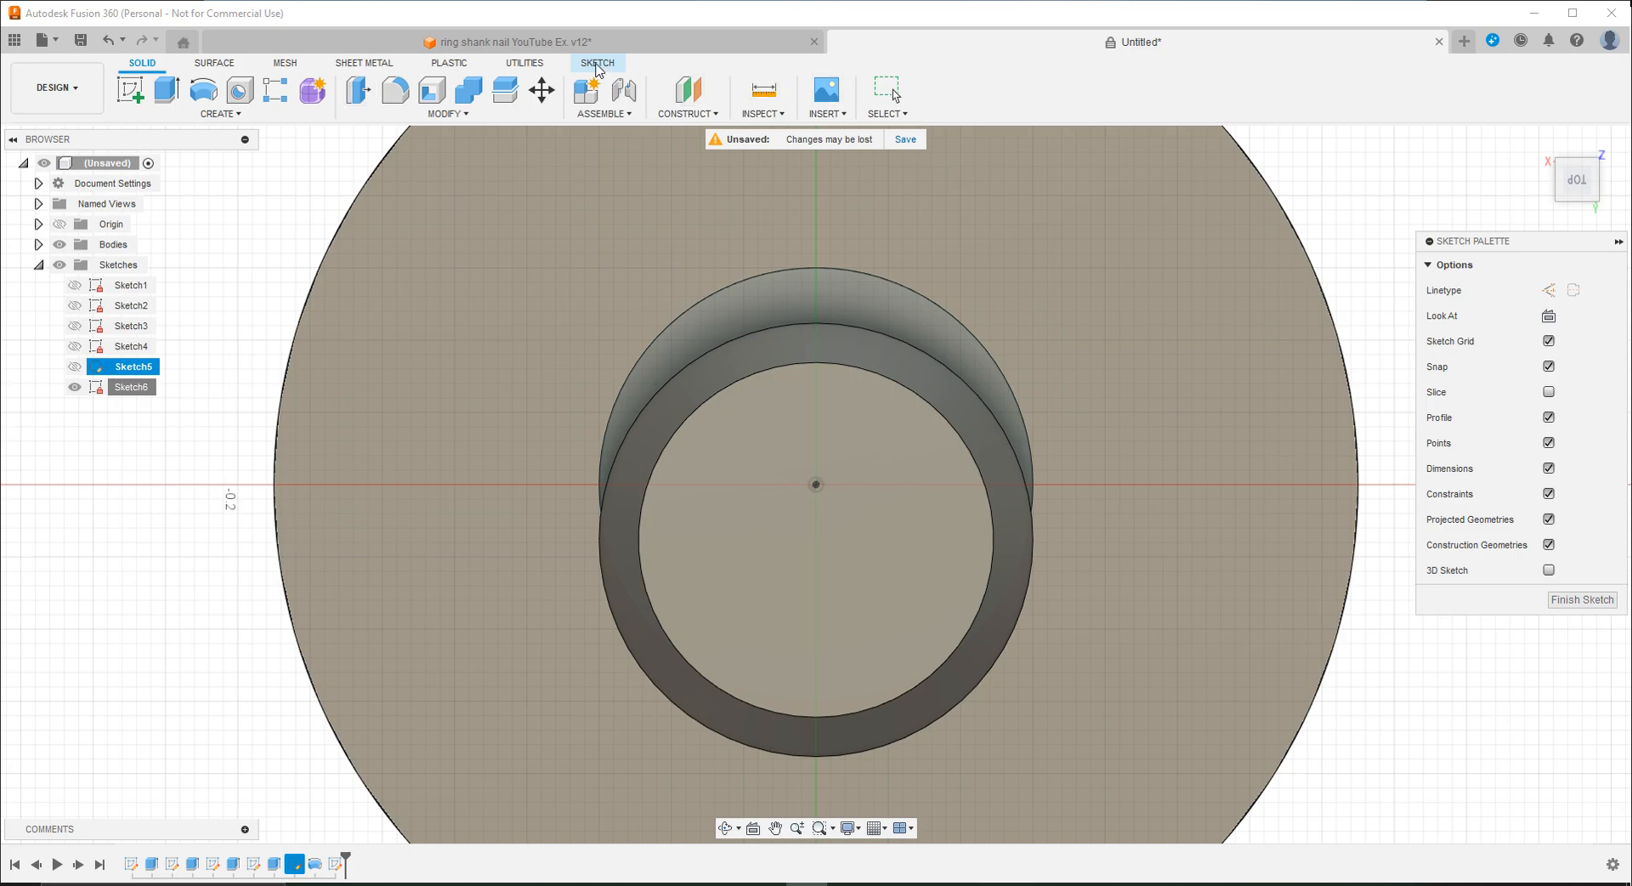
pyautogui.click(606, 48)
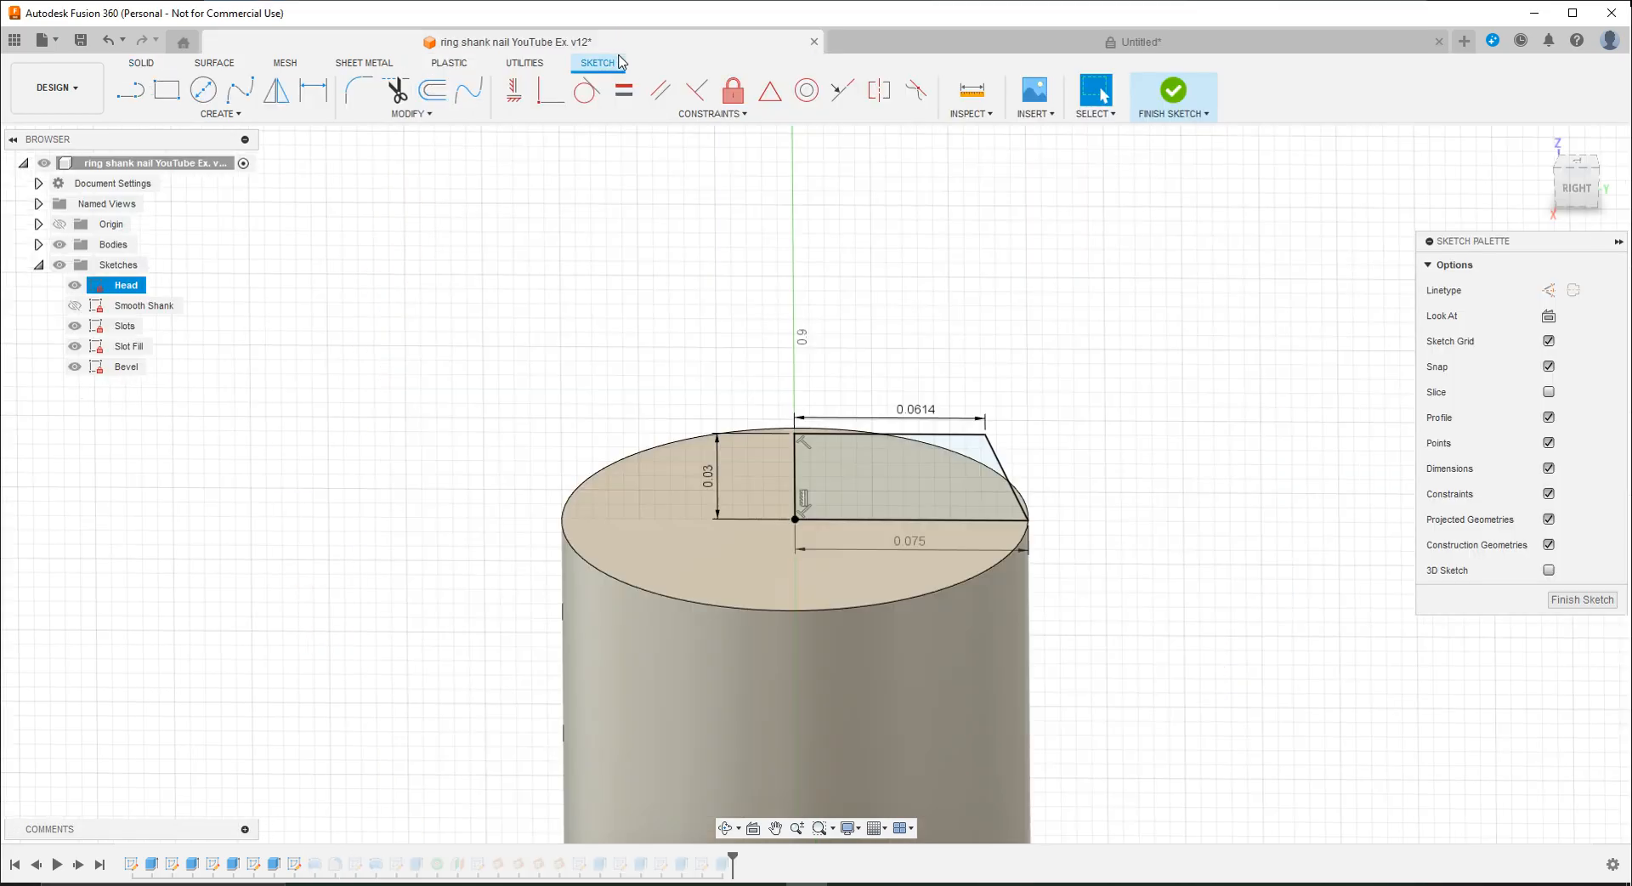
# Step: Return to the unsaved nail design and finish the open sketch containing the shank's centre point
pyautogui.click(962, 38)
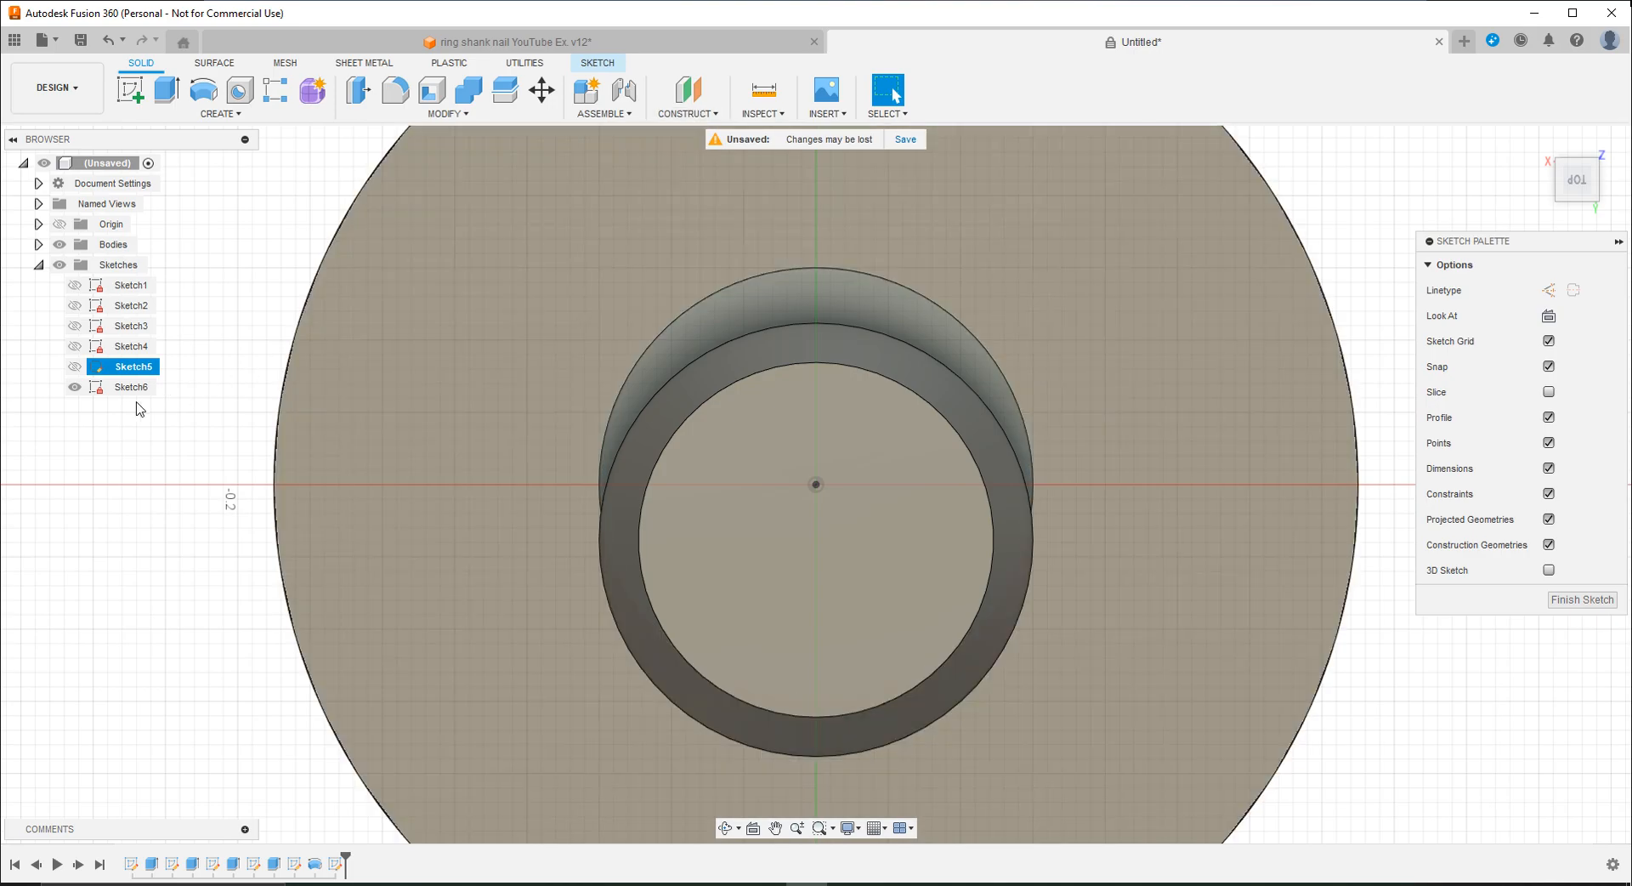
pyautogui.click(121, 387)
pyautogui.rightClick(123, 390)
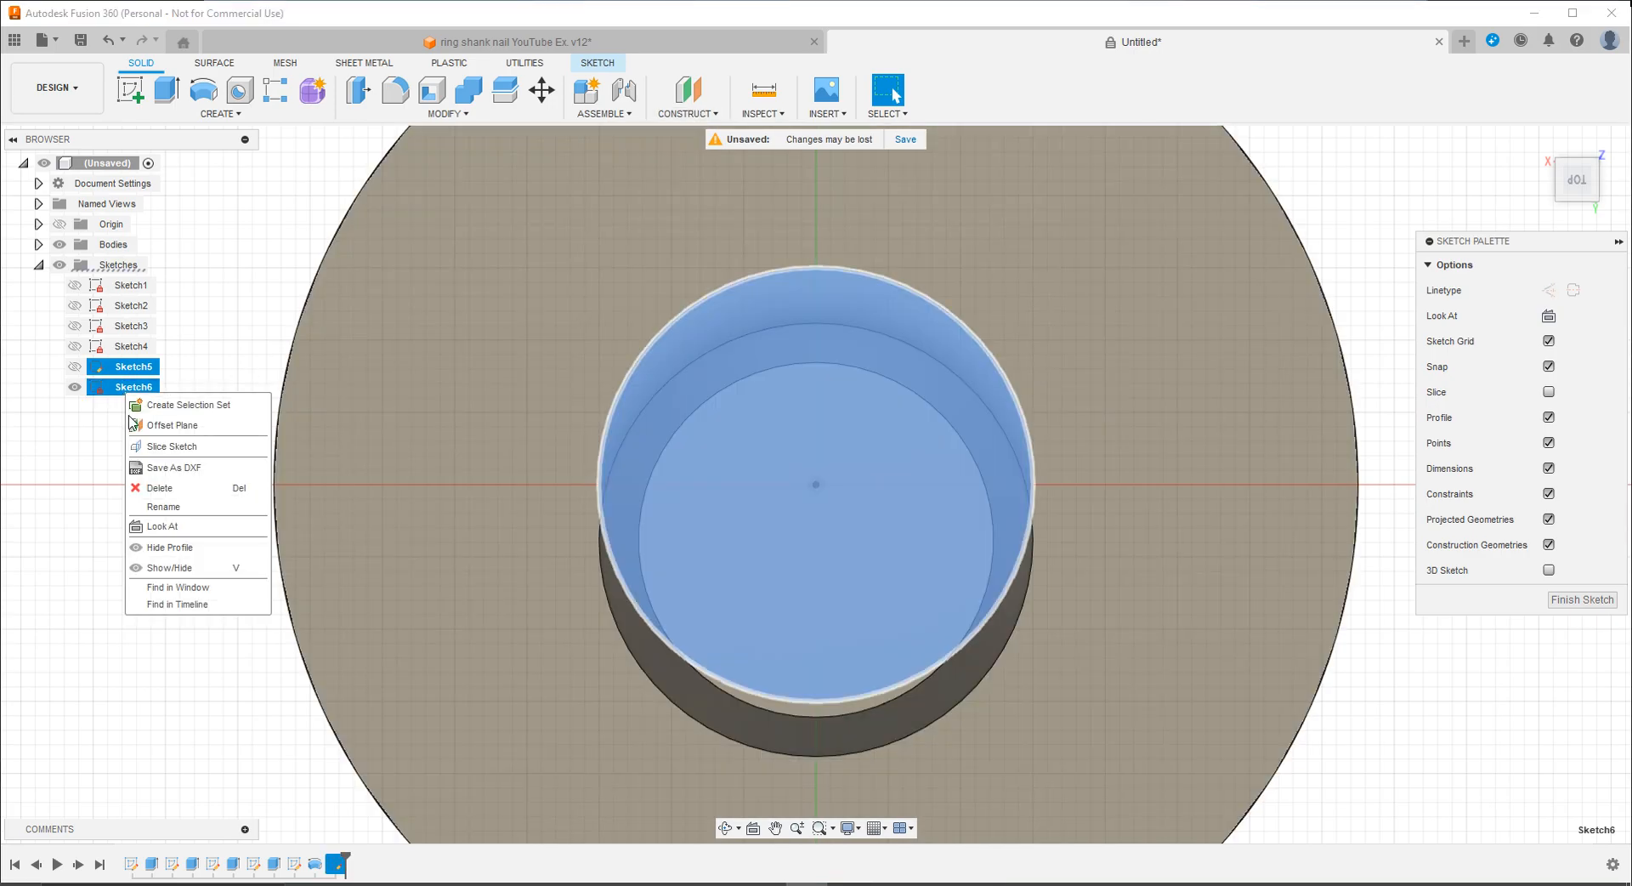
pyautogui.press('Escape')
pyautogui.click(605, 64)
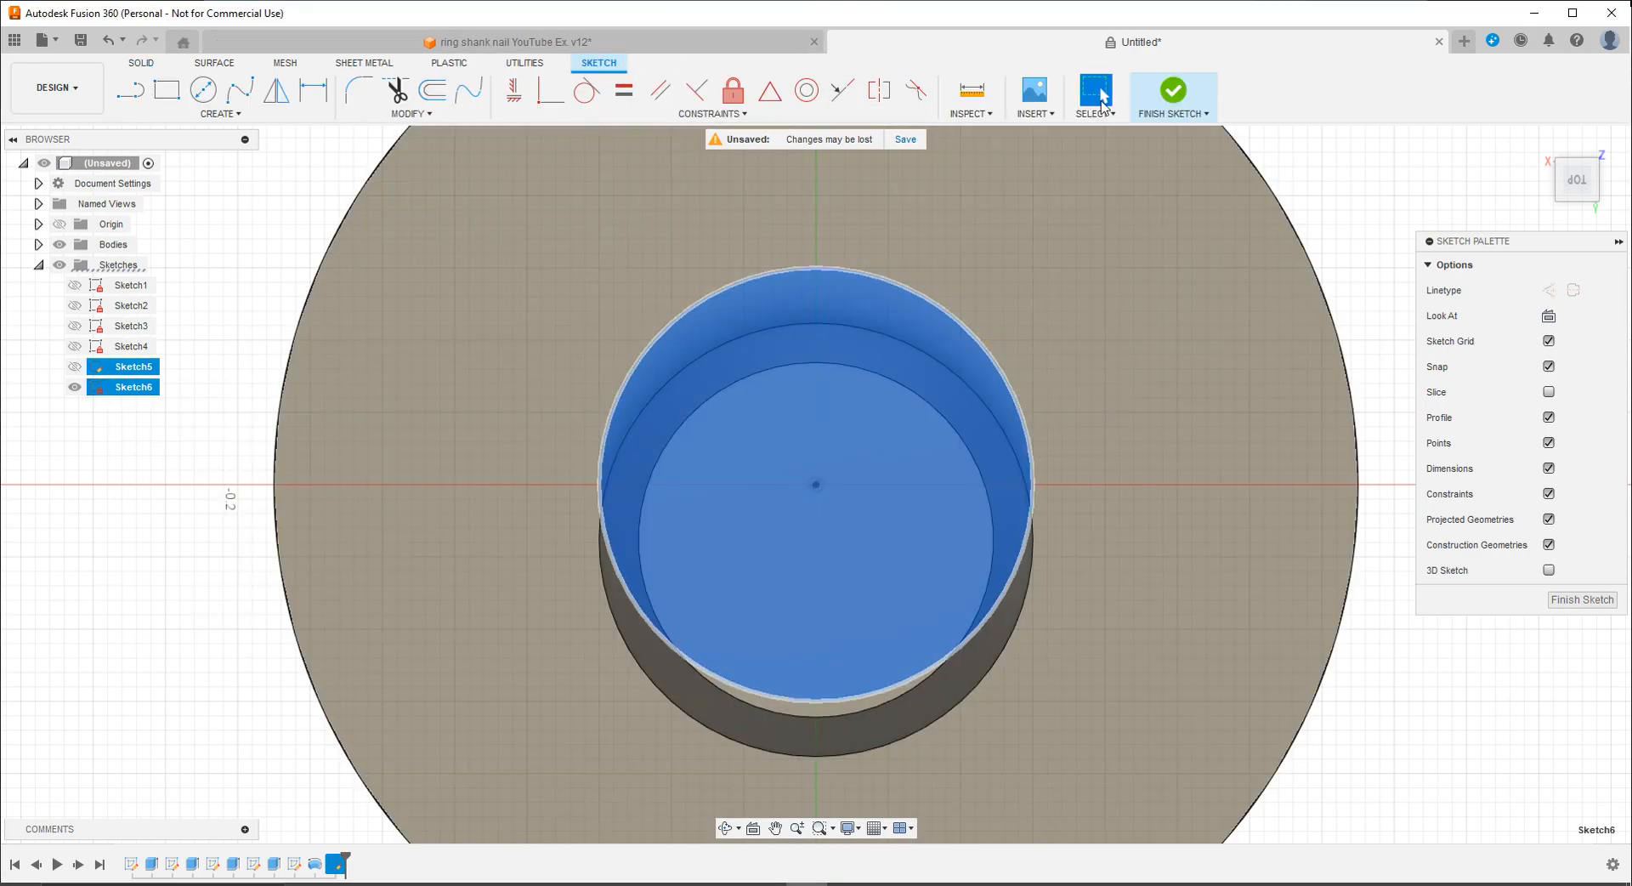
pyautogui.click(1158, 91)
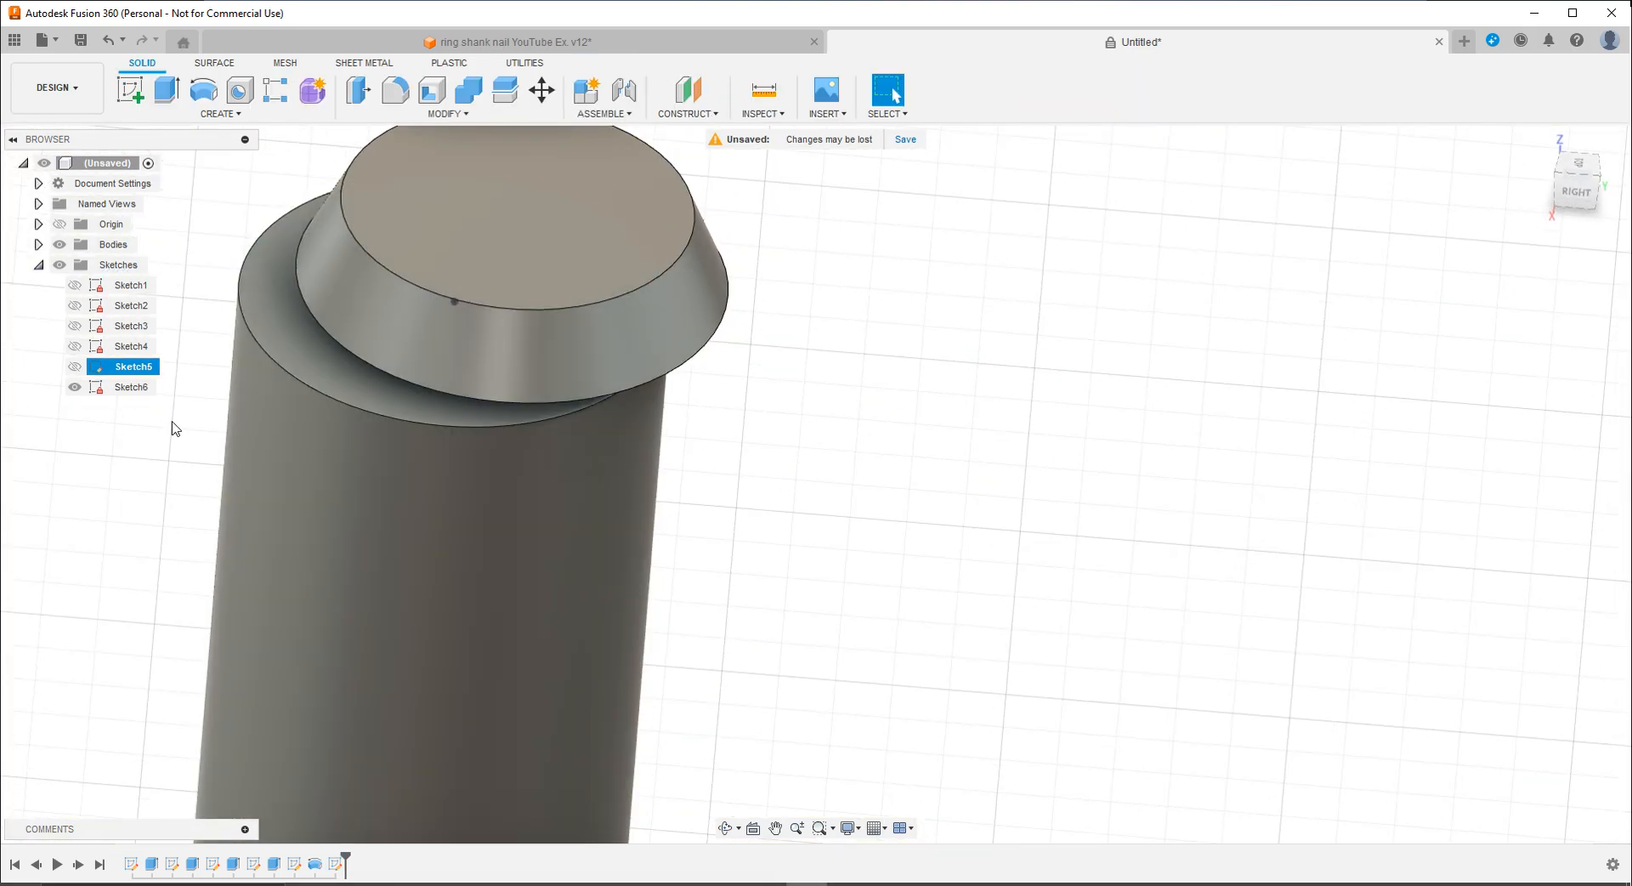
pyautogui.rightClick(129, 386)
pyautogui.press('Escape')
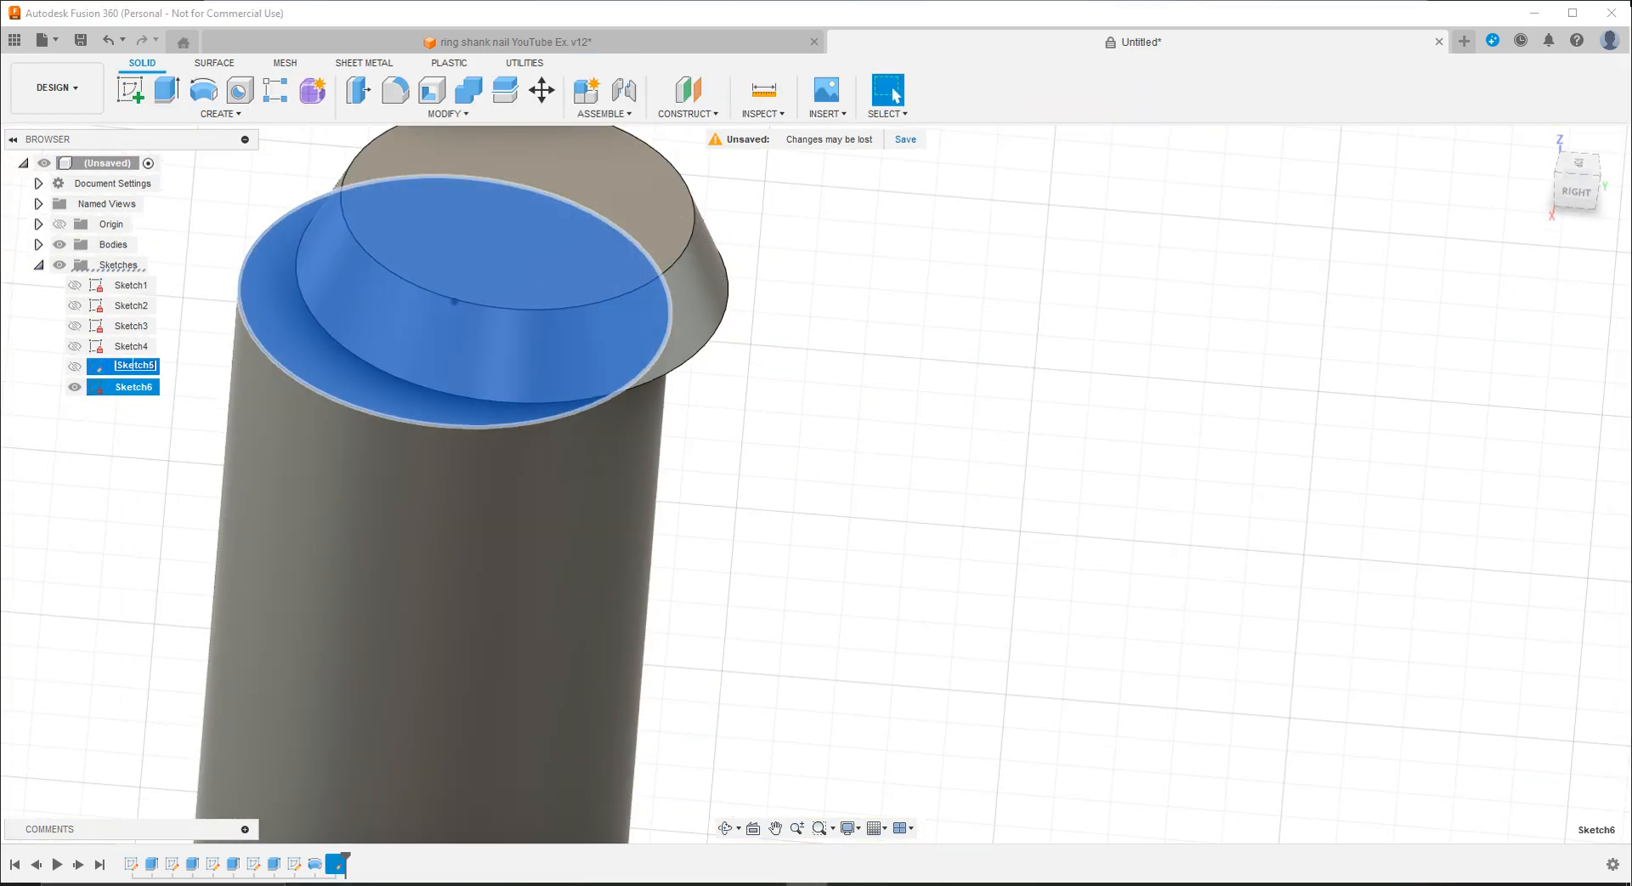
pyautogui.click(114, 460)
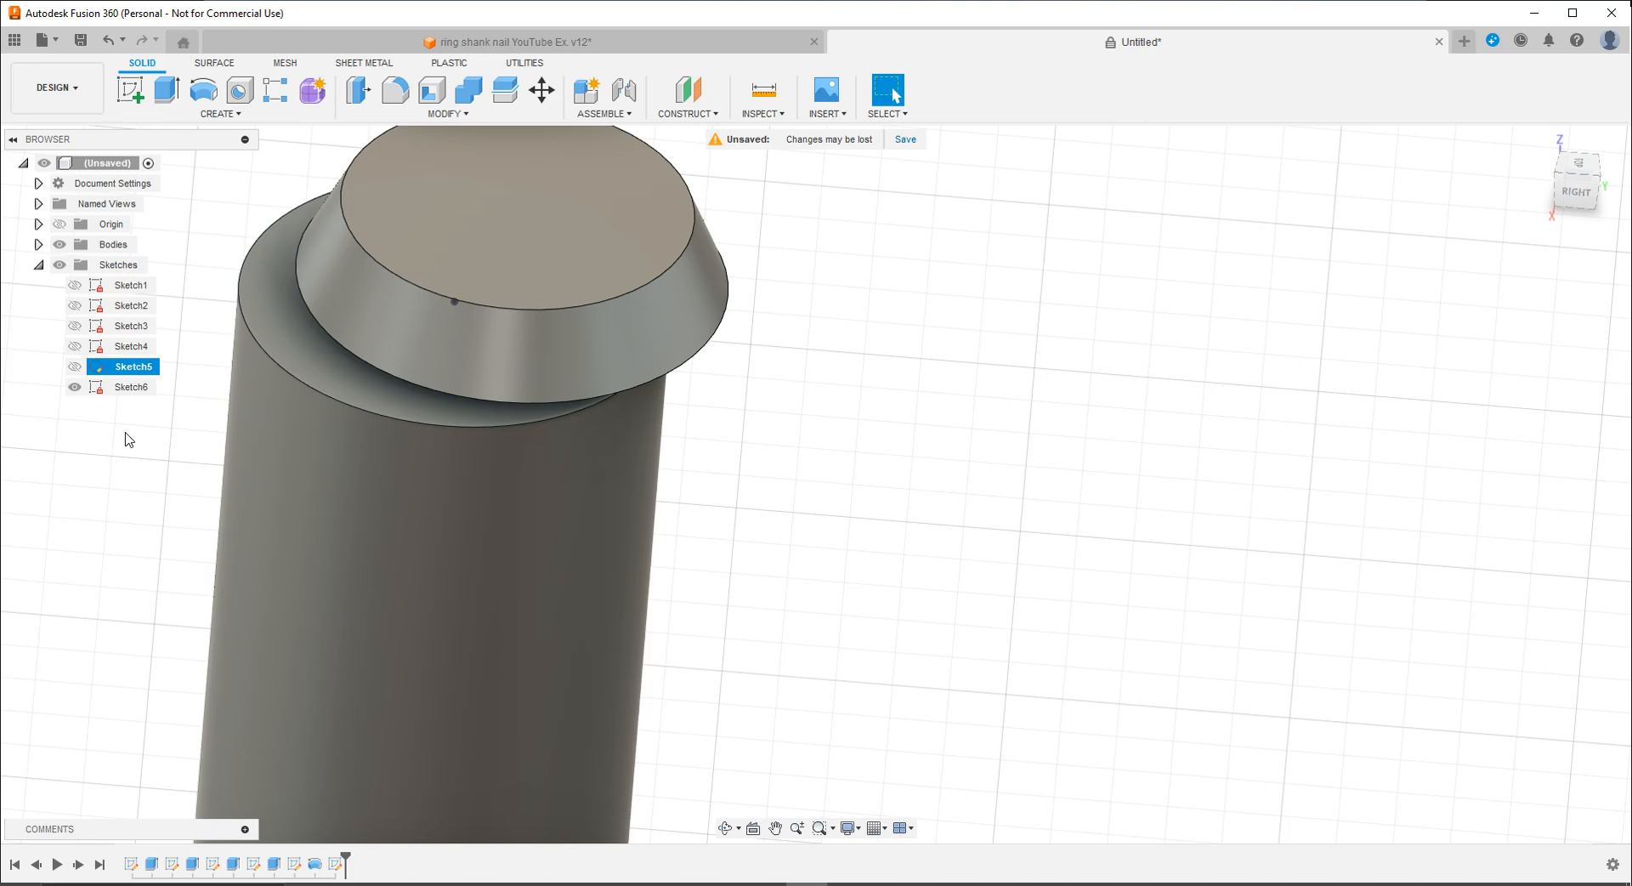
# Step: Examine the sketch point at the centre of the shank's top face in Sketch6
pyautogui.click(75, 367)
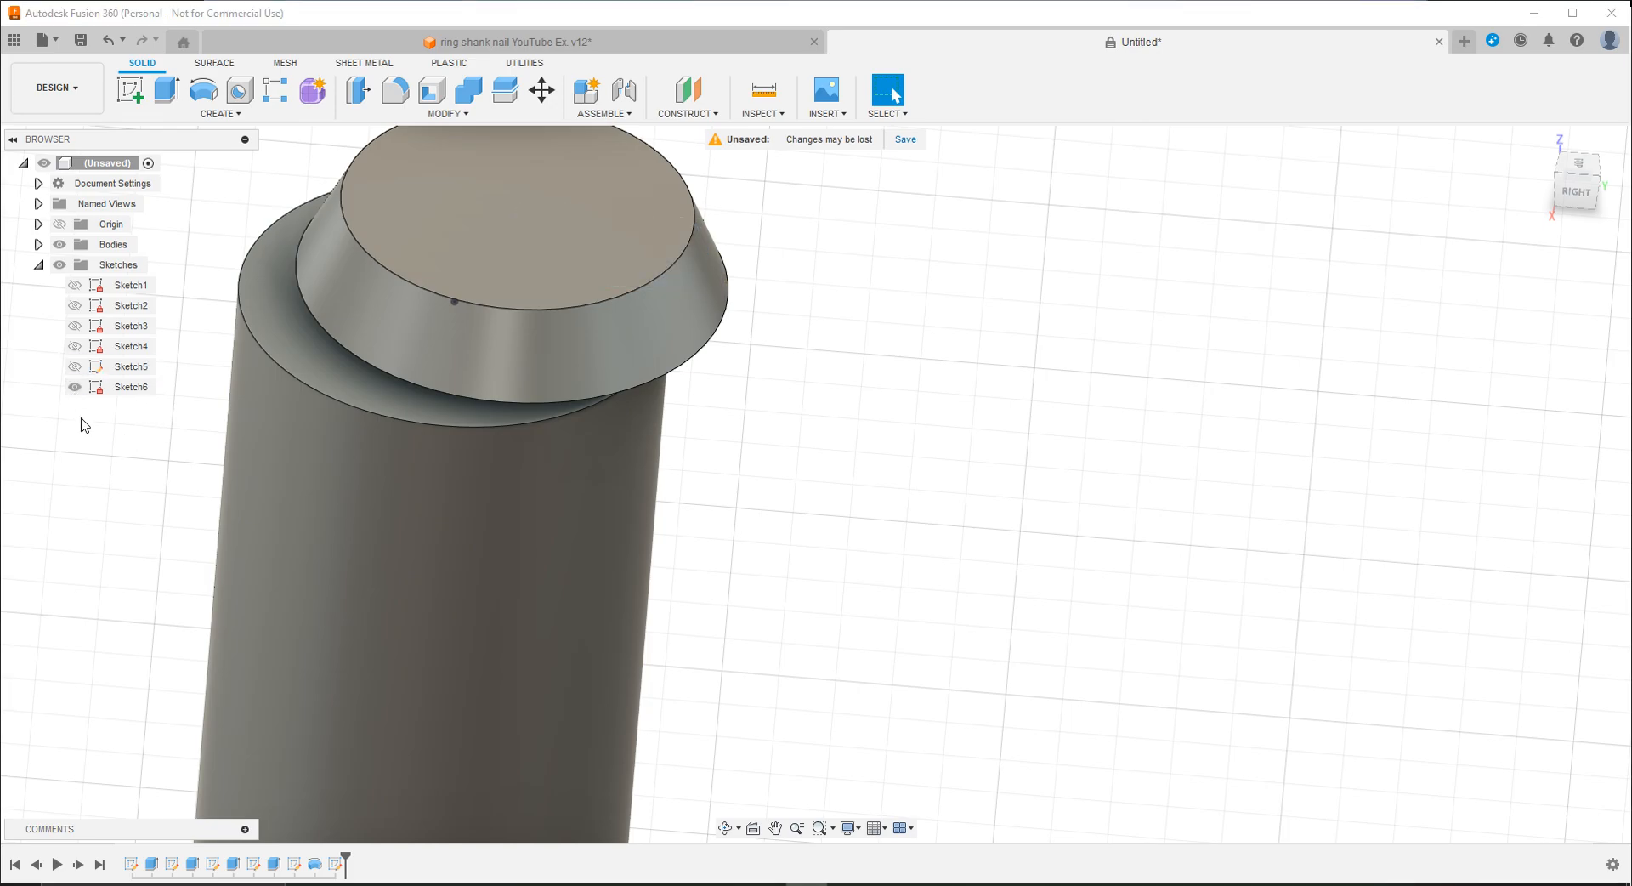
pyautogui.rightClick(121, 388)
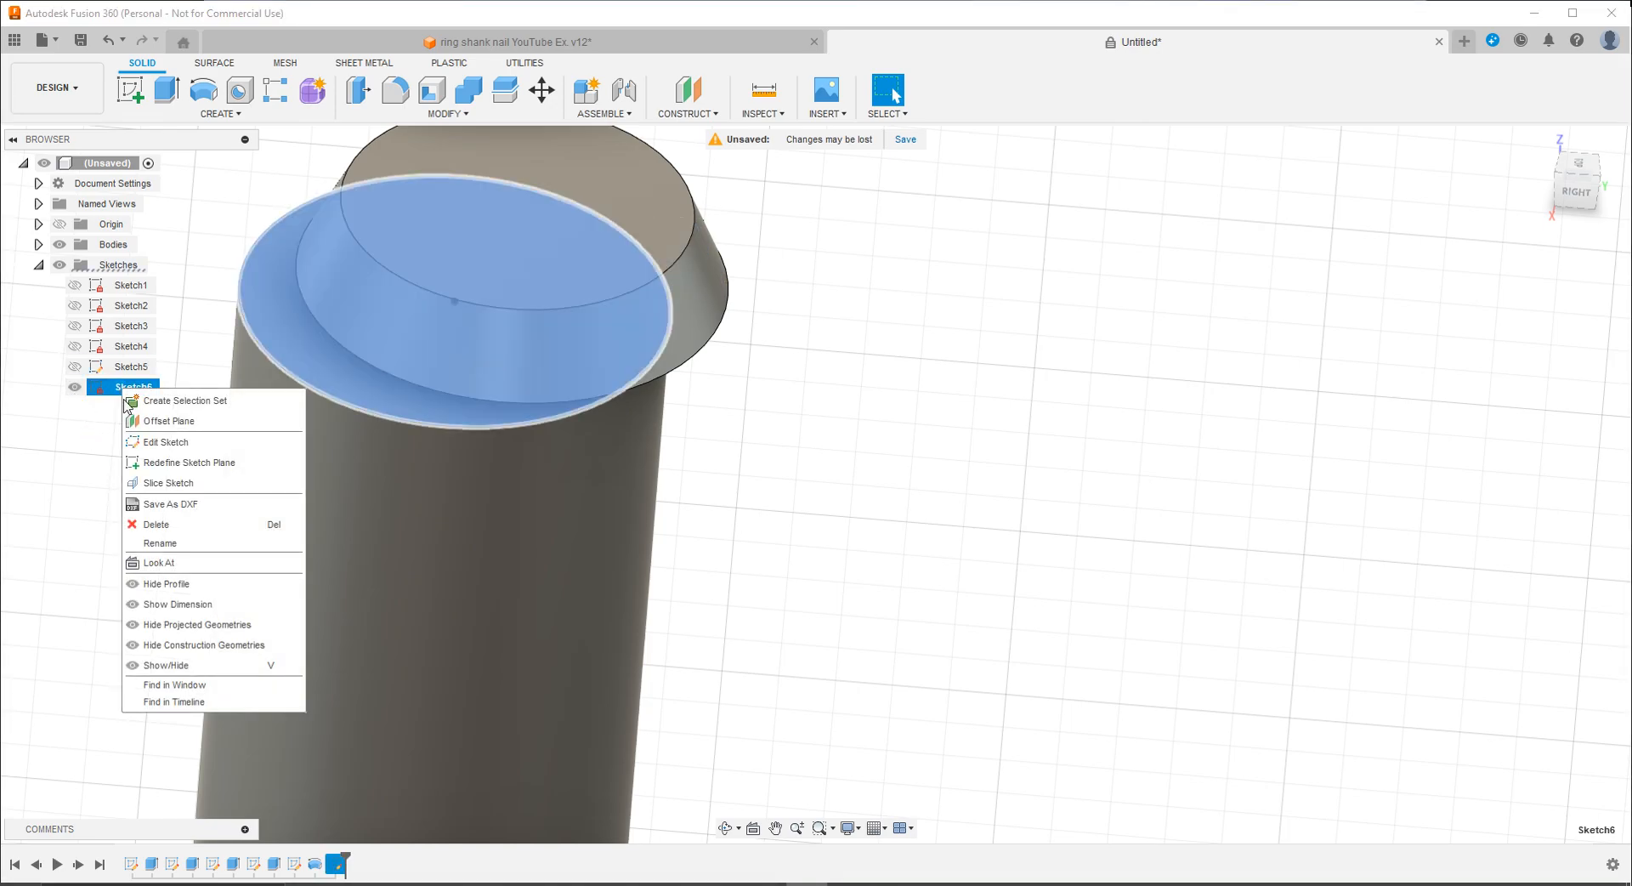
pyautogui.click(171, 442)
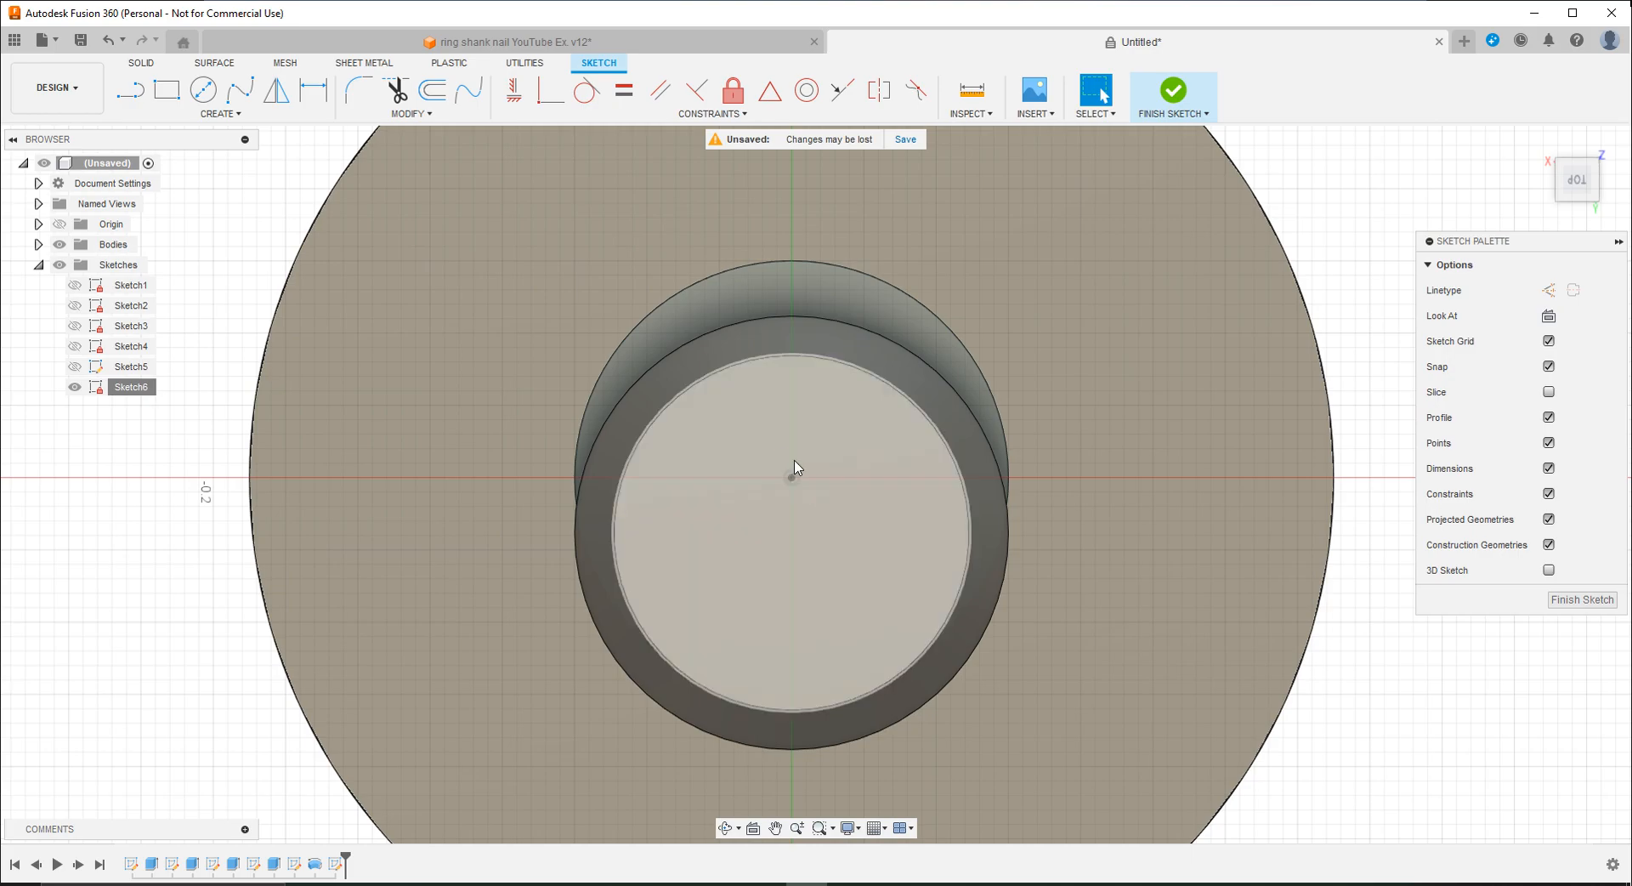
pyautogui.click(791, 478)
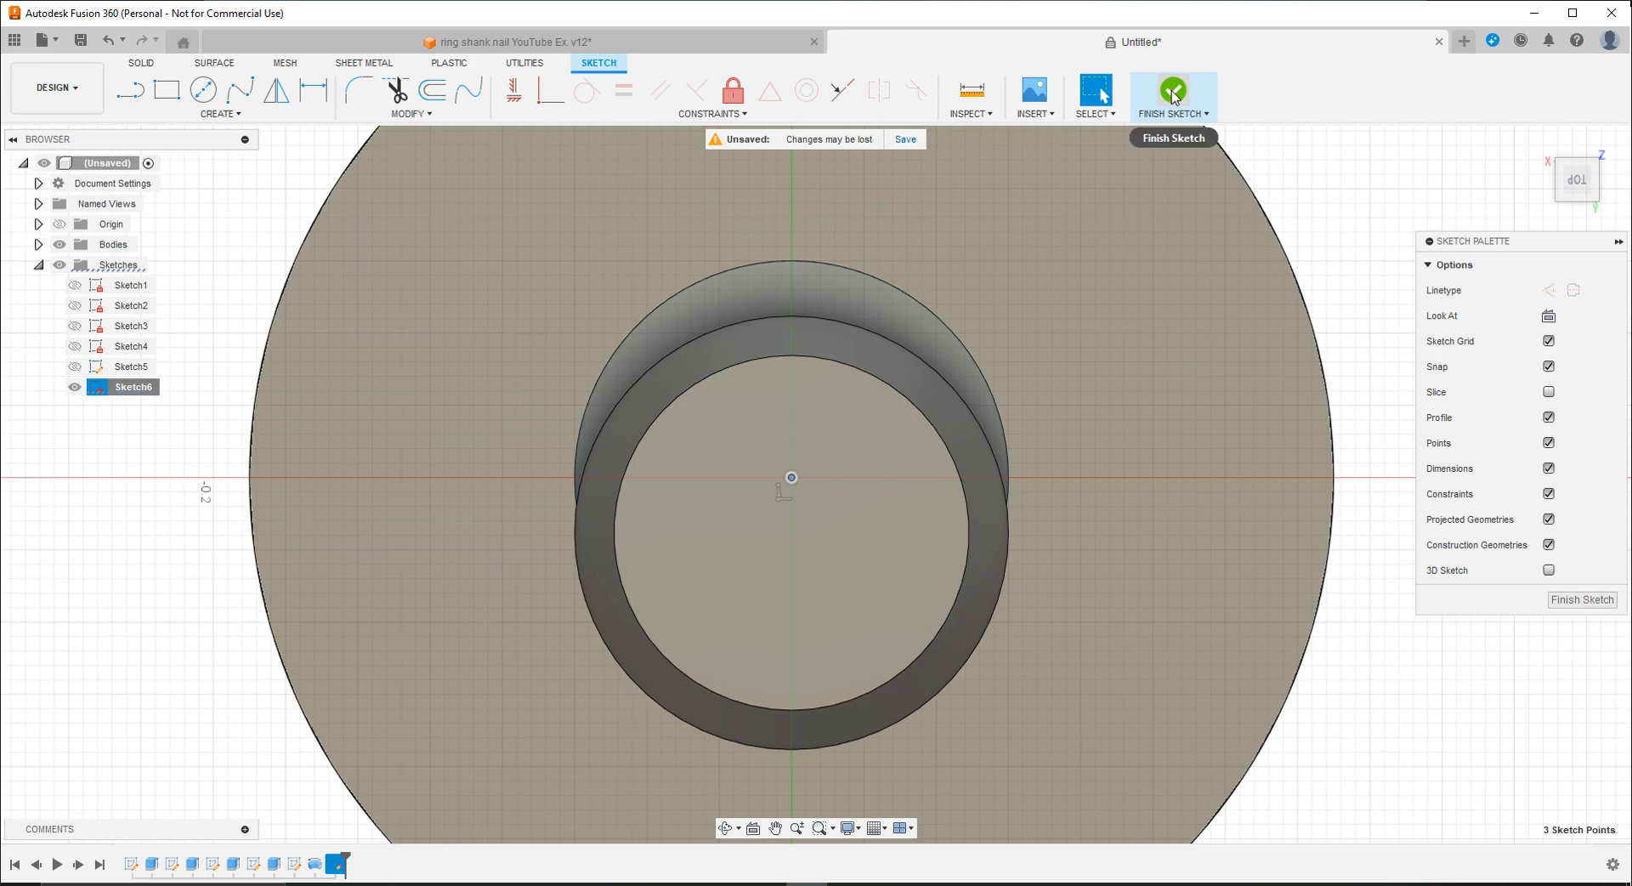
pyautogui.click(1173, 92)
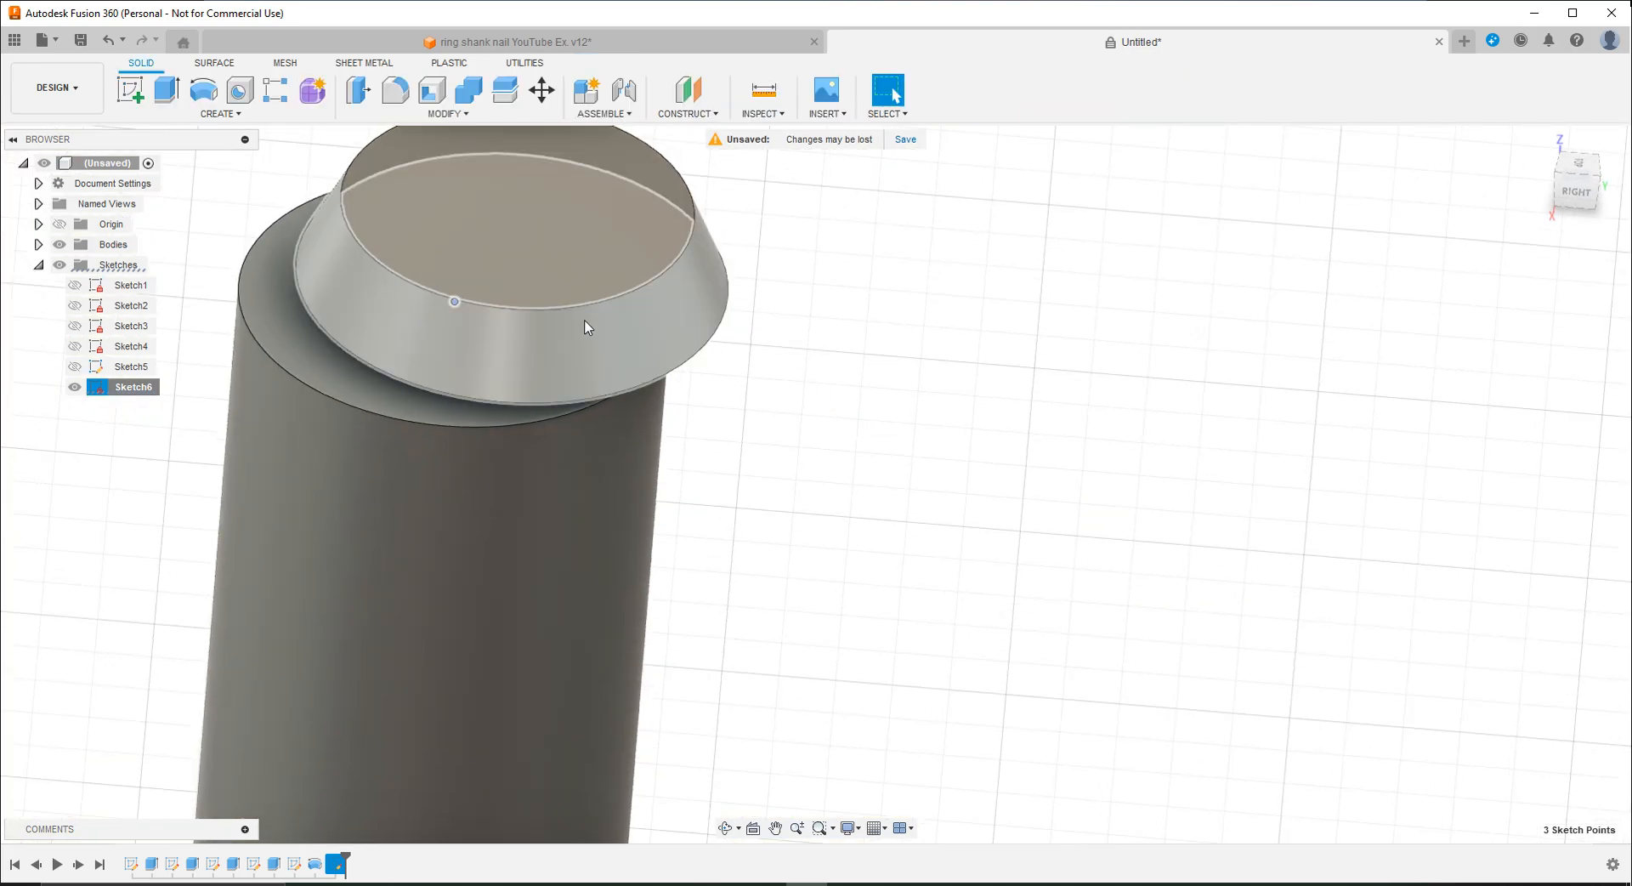
pyautogui.click(445, 308)
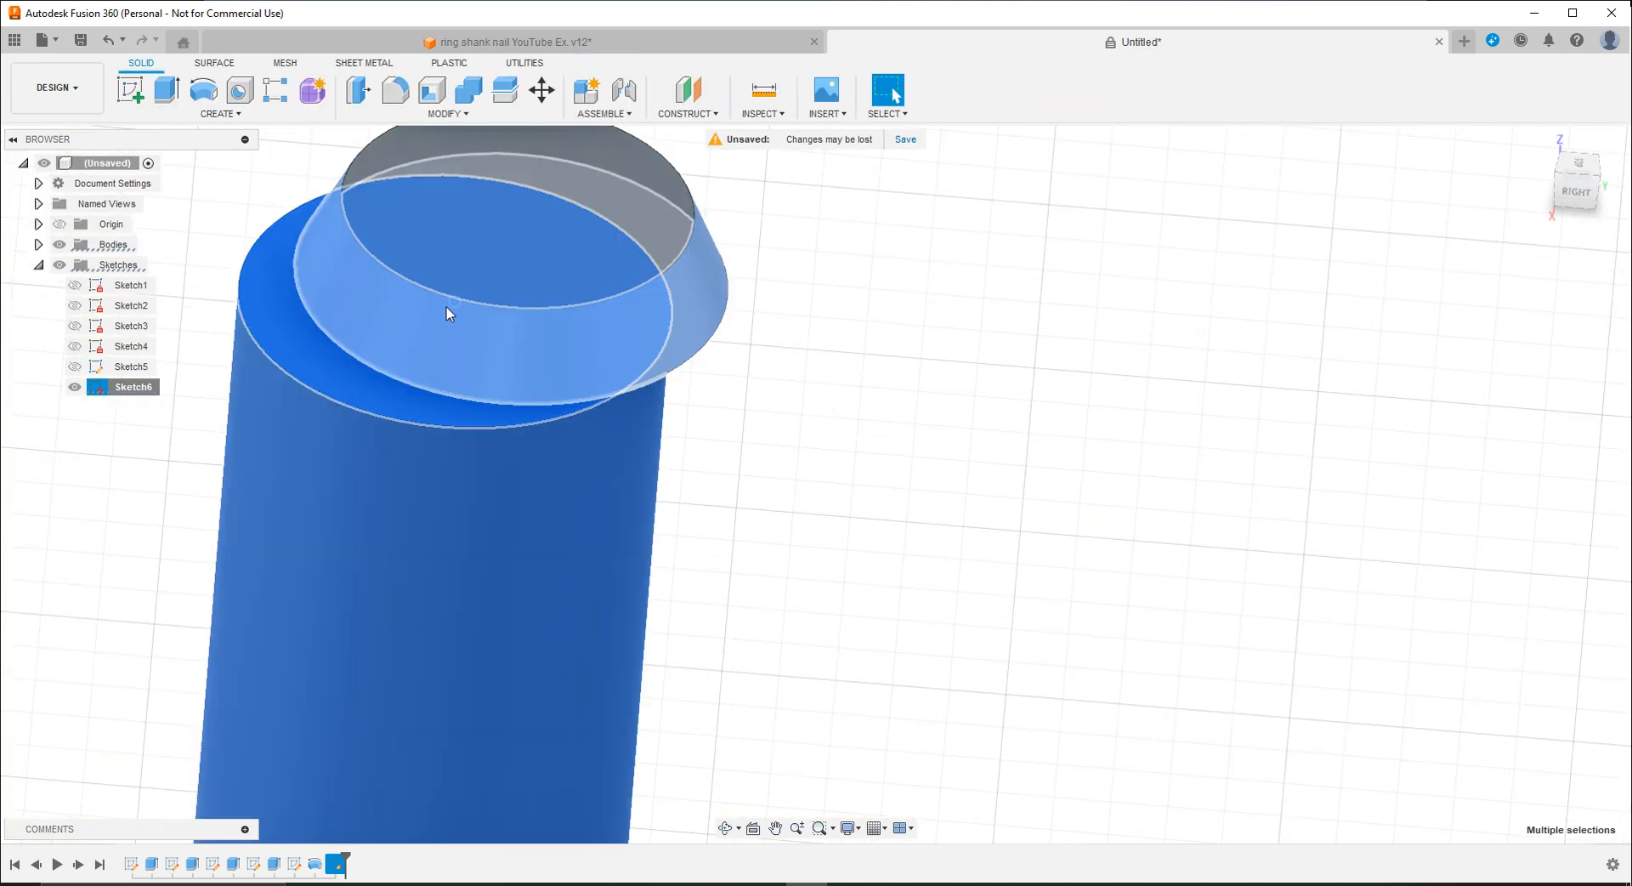
pyautogui.click(455, 302)
pyautogui.click(453, 302)
pyautogui.rightClick(128, 386)
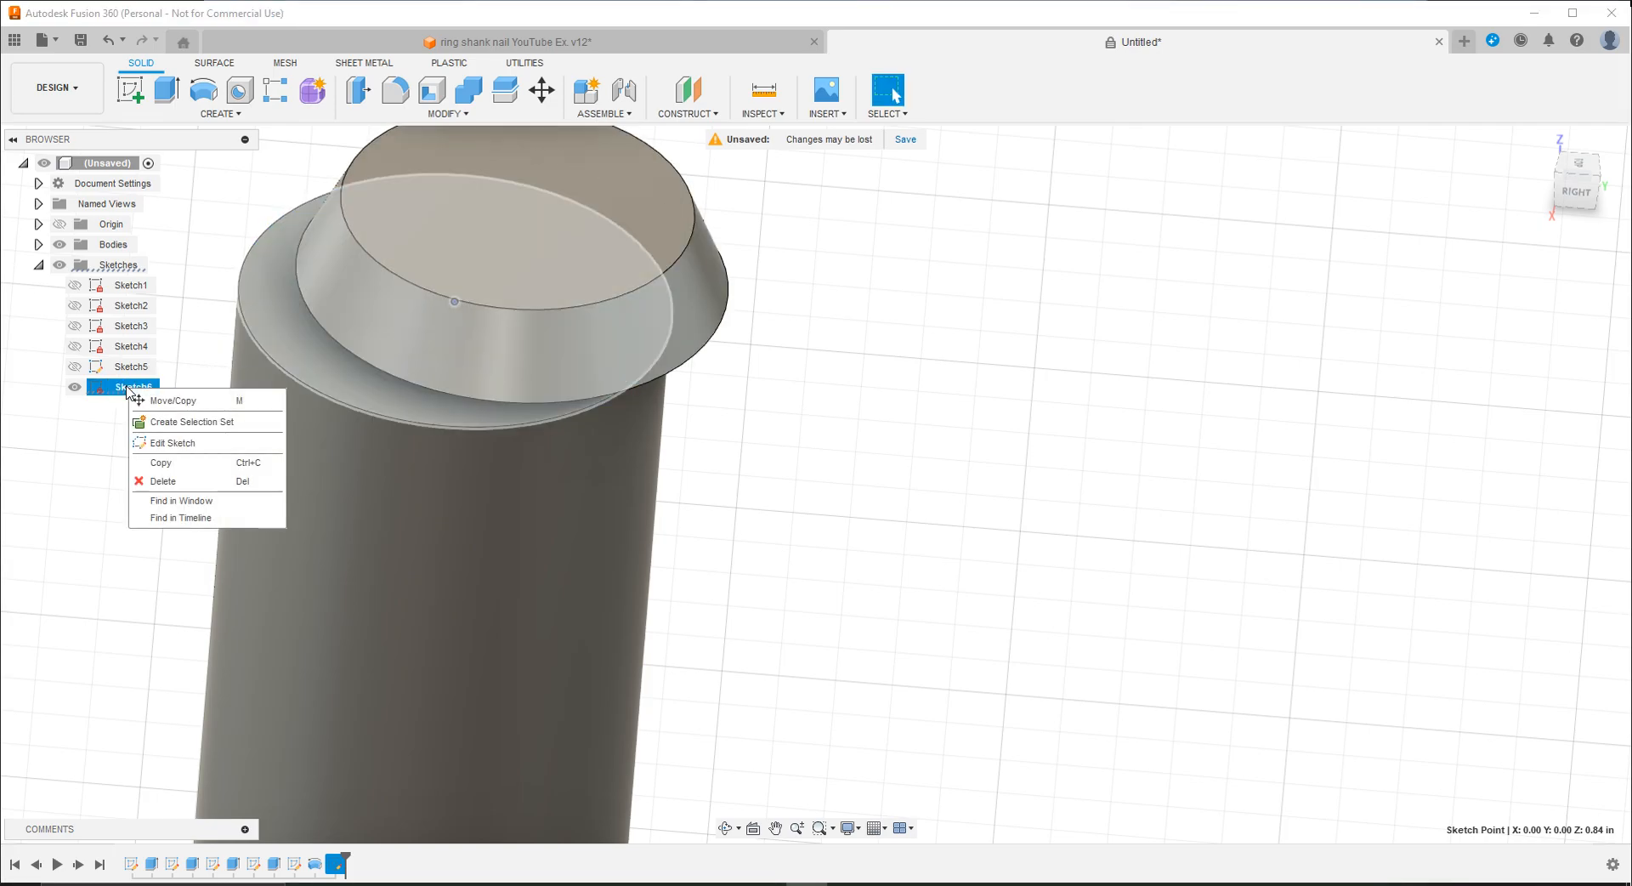
pyautogui.click(204, 423)
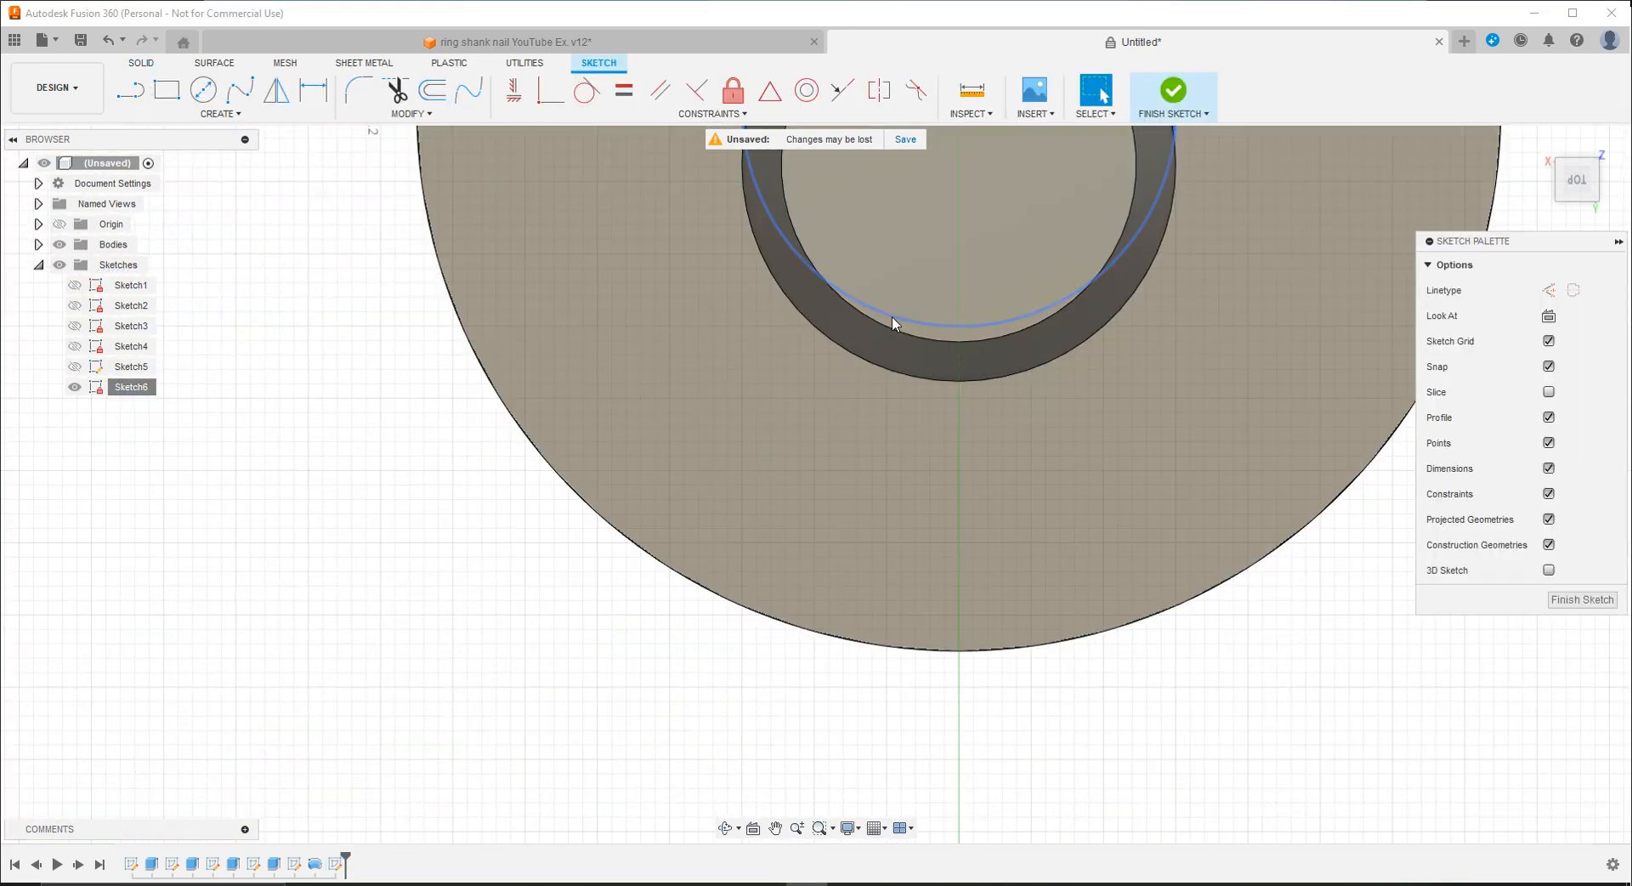
pyautogui.moveTo(834, 459); pyautogui.dragTo(790, 560, button='middle')
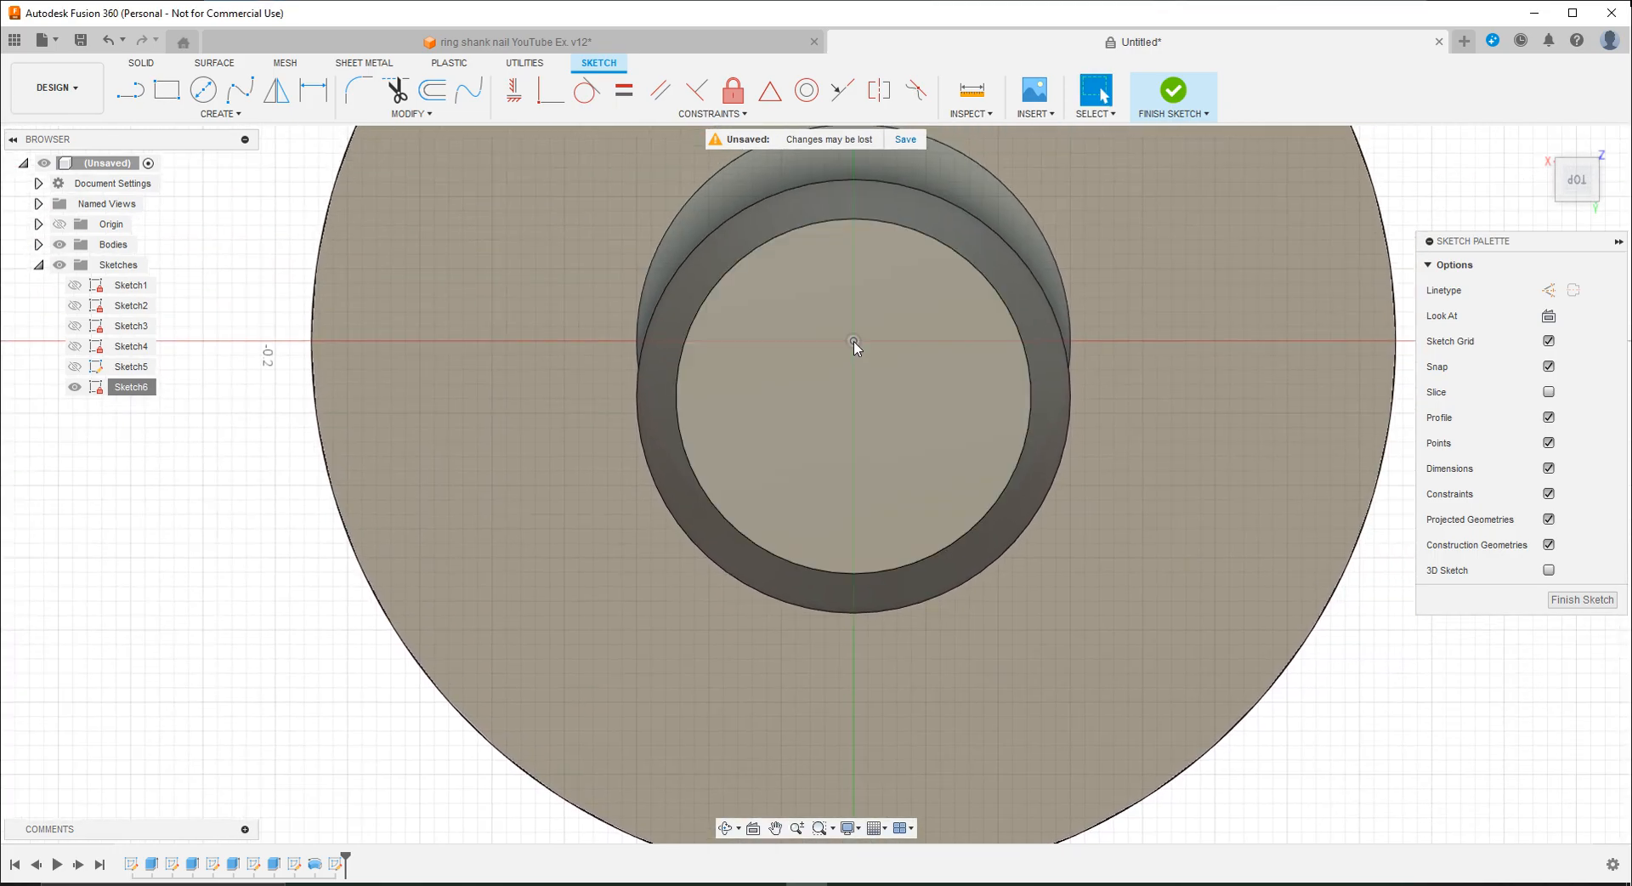
pyautogui.click(1172, 92)
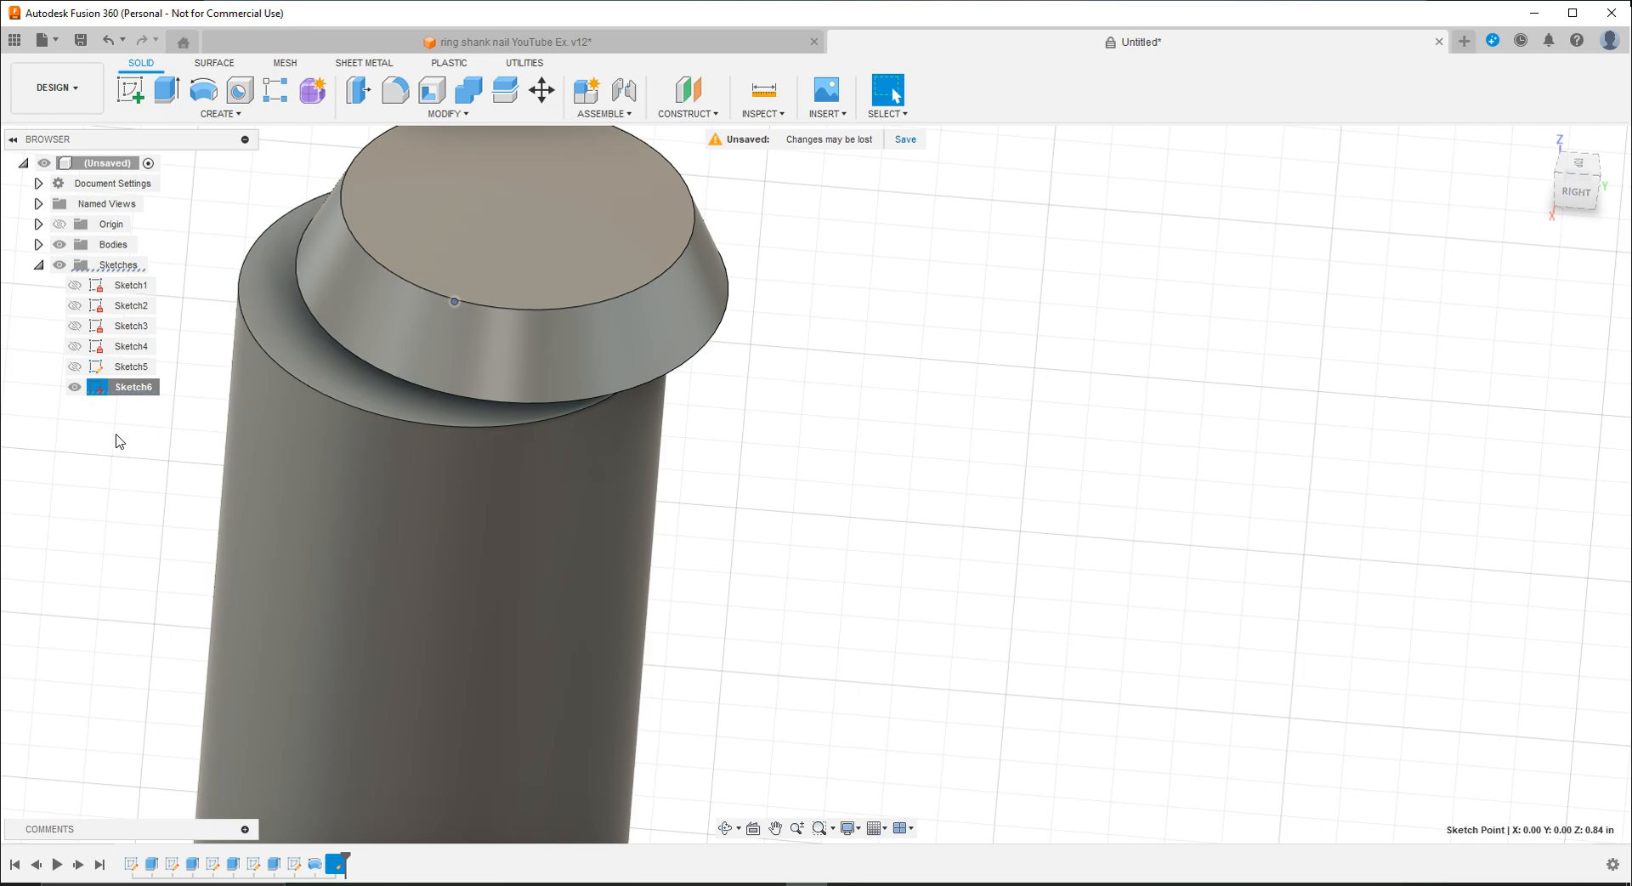
# Step: In Sketch5, make the bevel profile's lower inner corner perpendicular-constrained to the shank's top centre point, and finish the sketch
pyautogui.rightClick(122, 373)
pyautogui.click(146, 421)
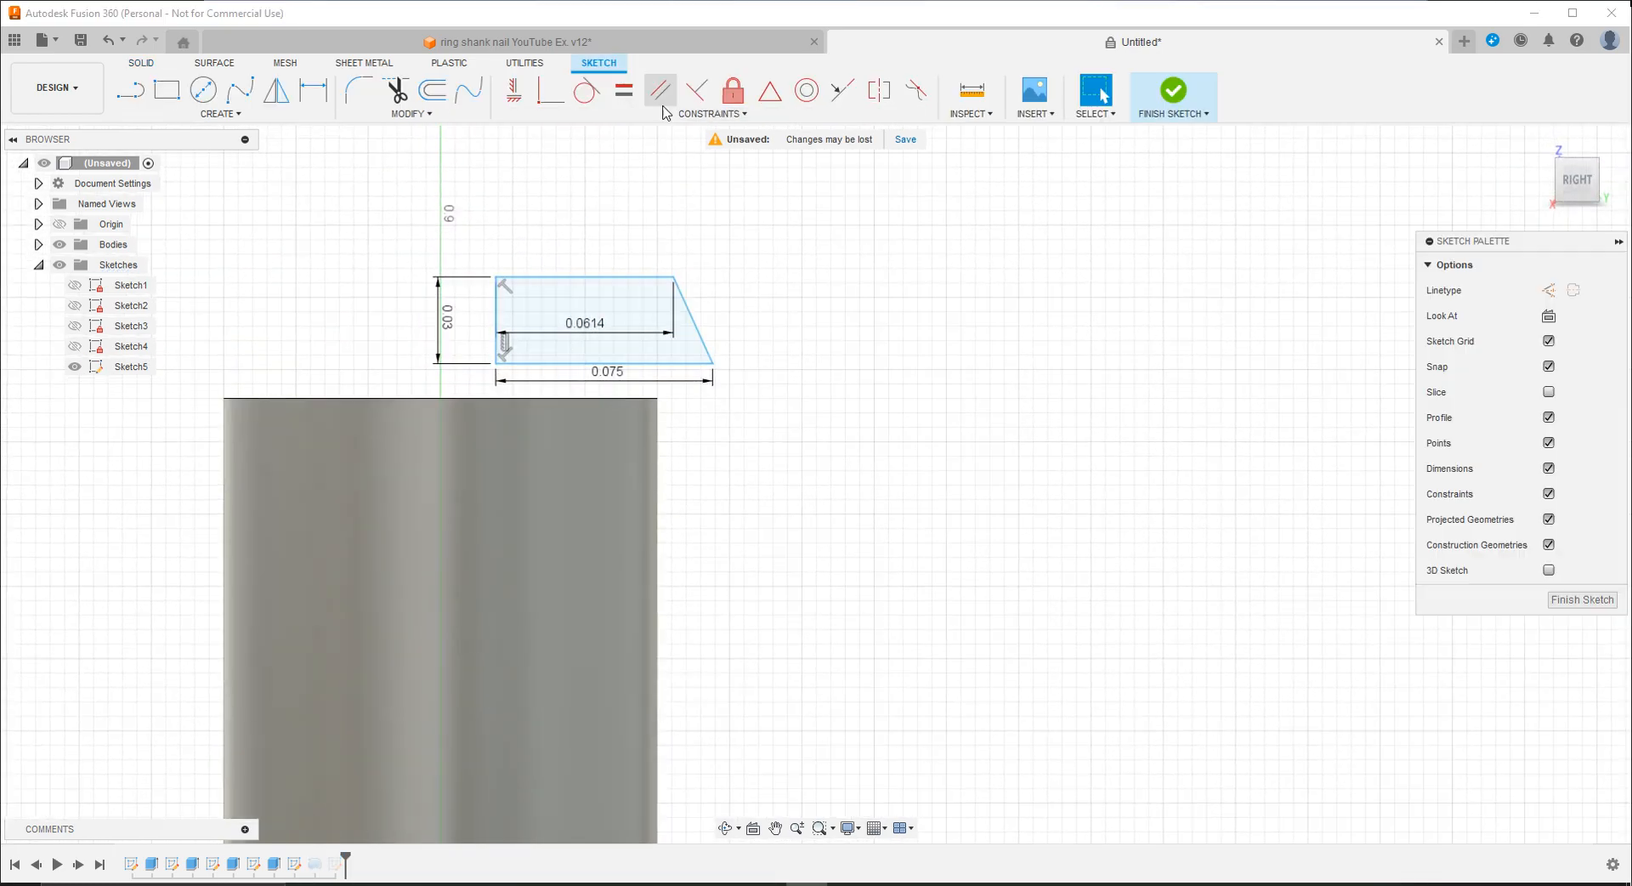
pyautogui.click(557, 97)
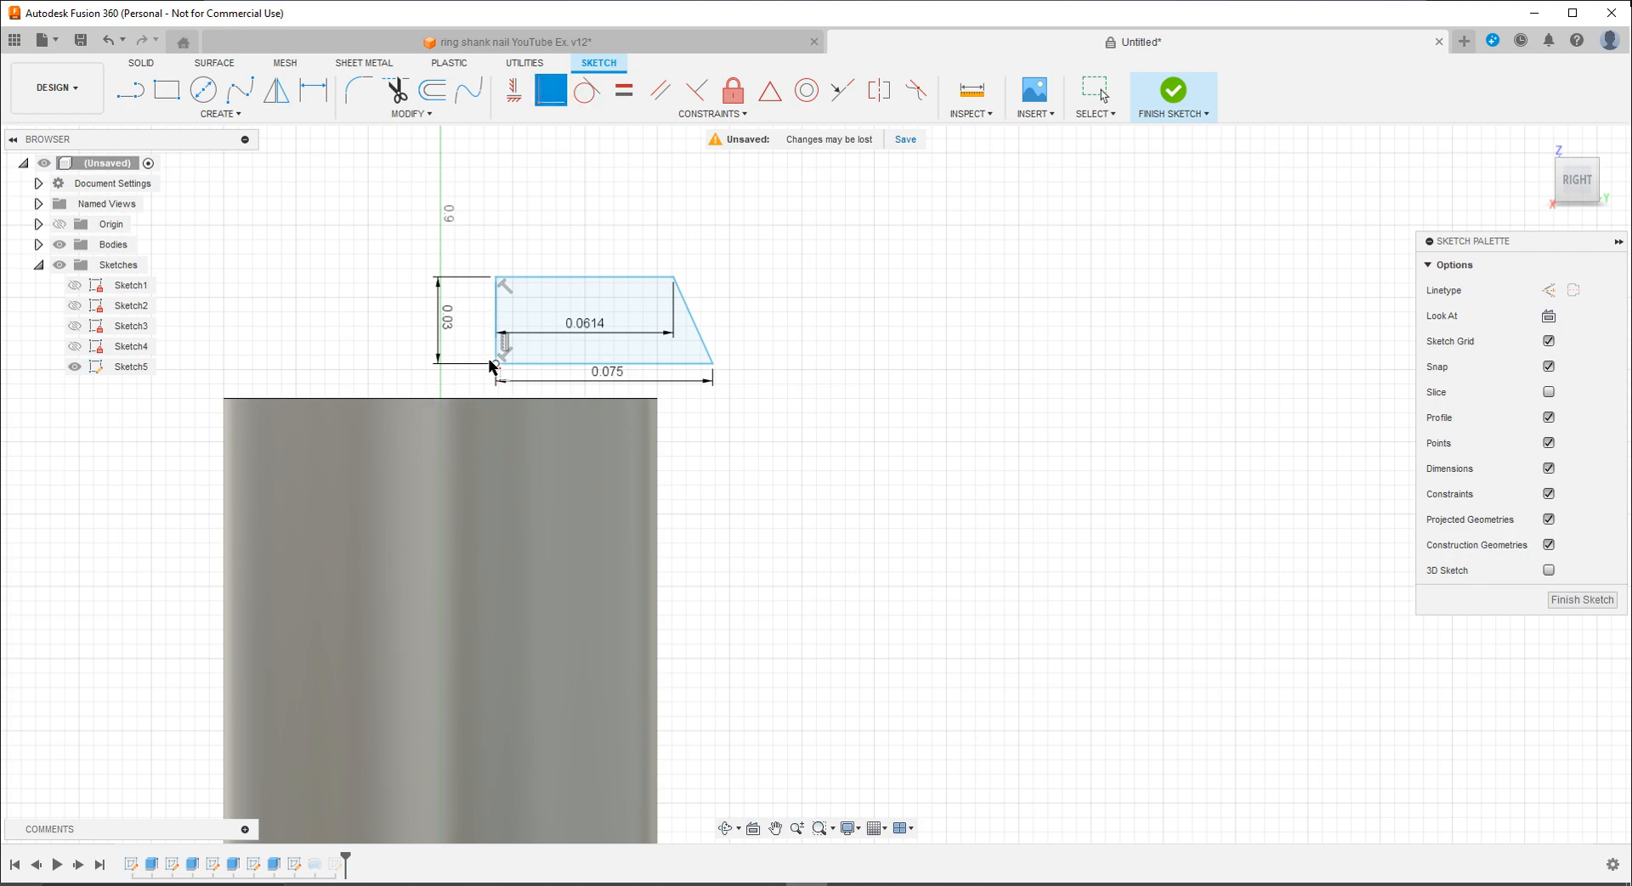
pyautogui.click(494, 364)
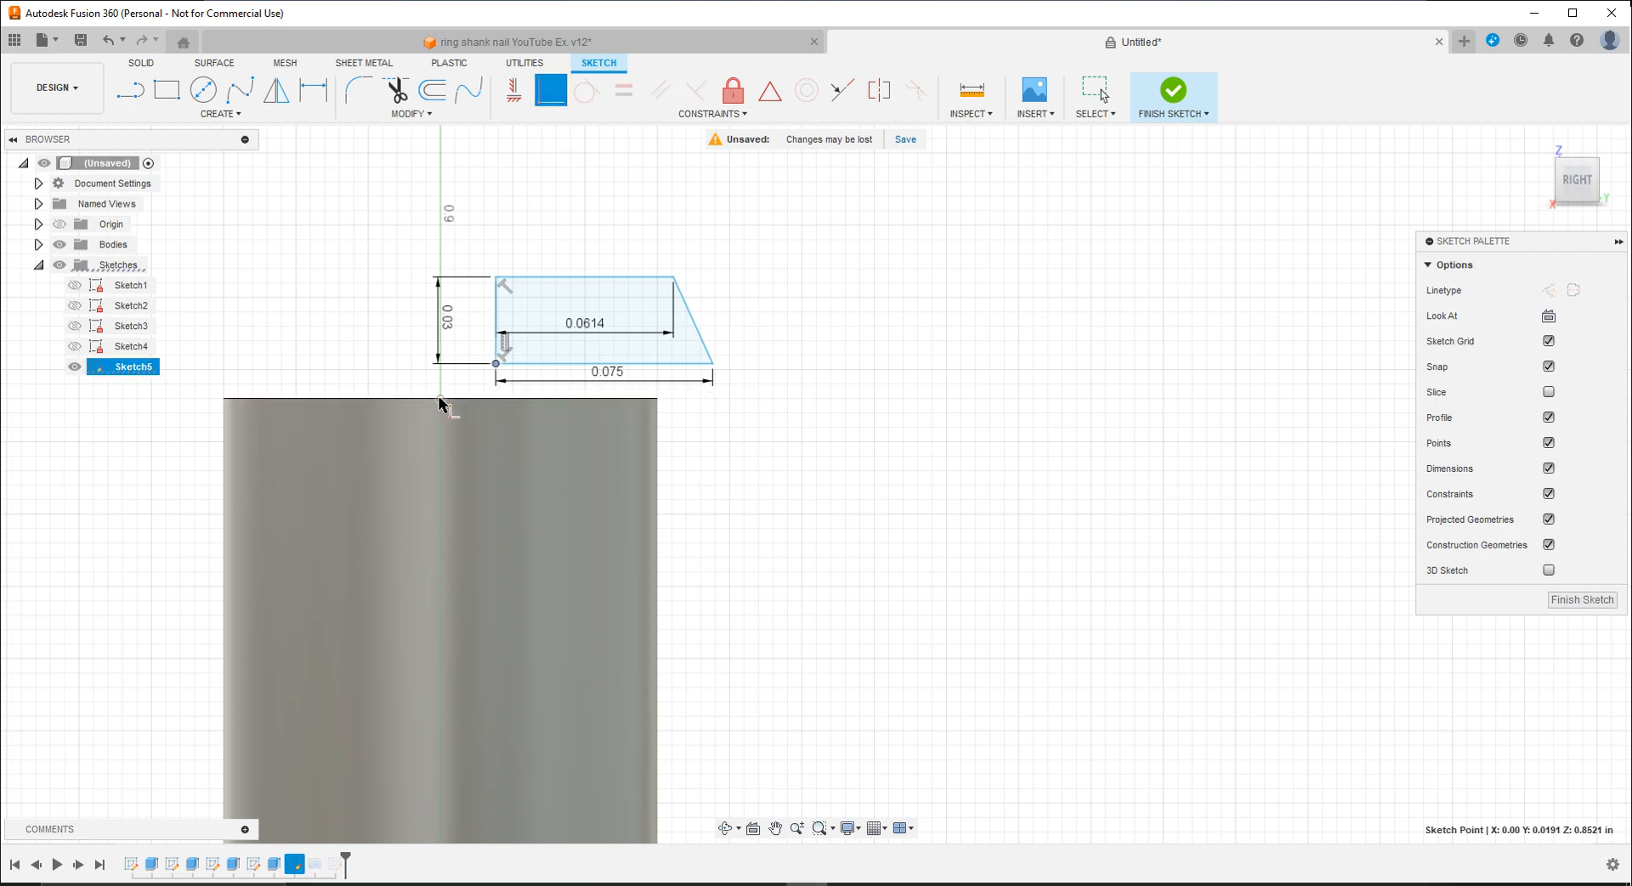
pyautogui.click(439, 399)
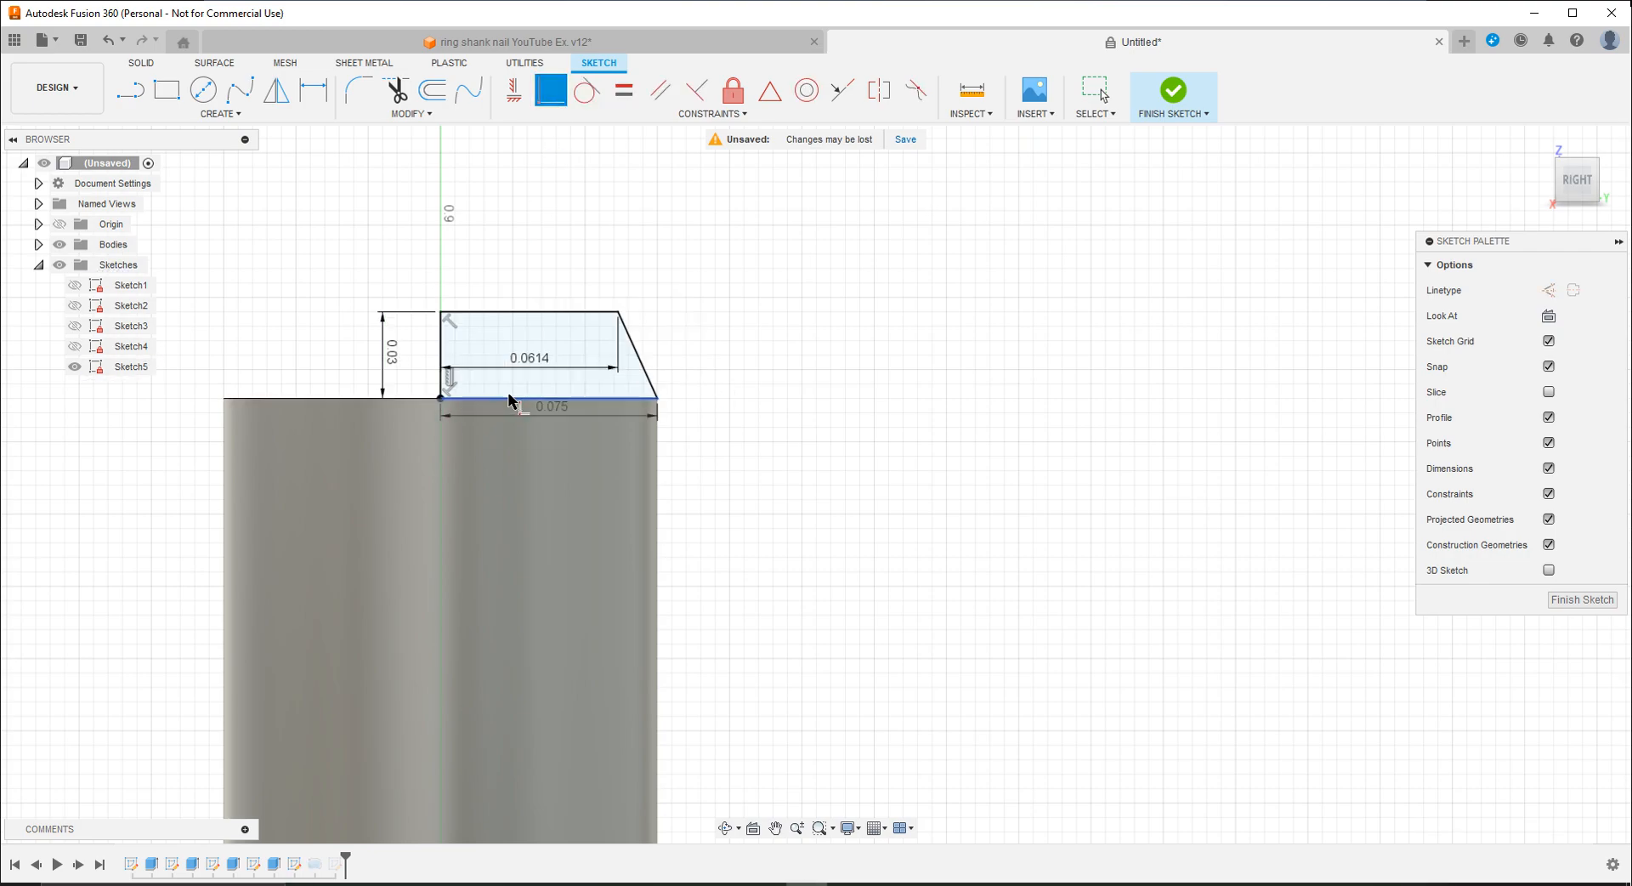
pyautogui.click(1170, 94)
pyautogui.moveTo(574, 321)
pyautogui.keyDown('shift'); pyautogui.mouseDown(button='middle')
pyautogui.moveTo(515, 458)
pyautogui.moveTo(889, 313)
pyautogui.moveTo(783, 240)
pyautogui.moveTo(860, 237)
pyautogui.moveTo(962, 113)
pyautogui.mouseUp(button='middle'); pyautogui.keyUp('shift')
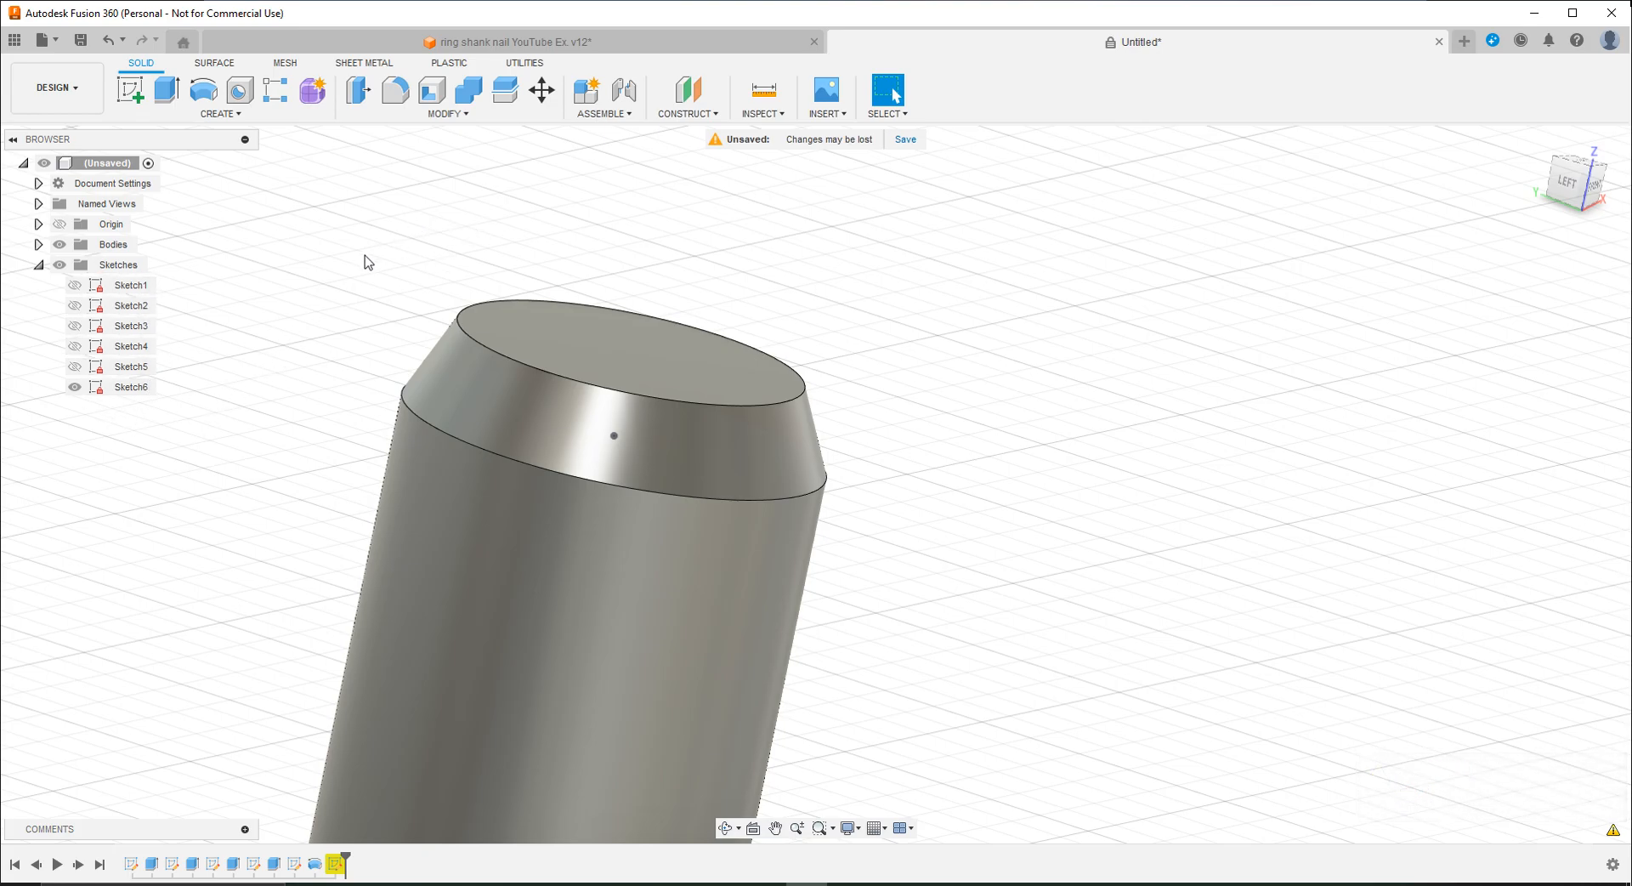
# Step: In the reference nail design, close the open head sketch and examine the ring dimensions, returning to the untitled design
pyautogui.click(608, 42)
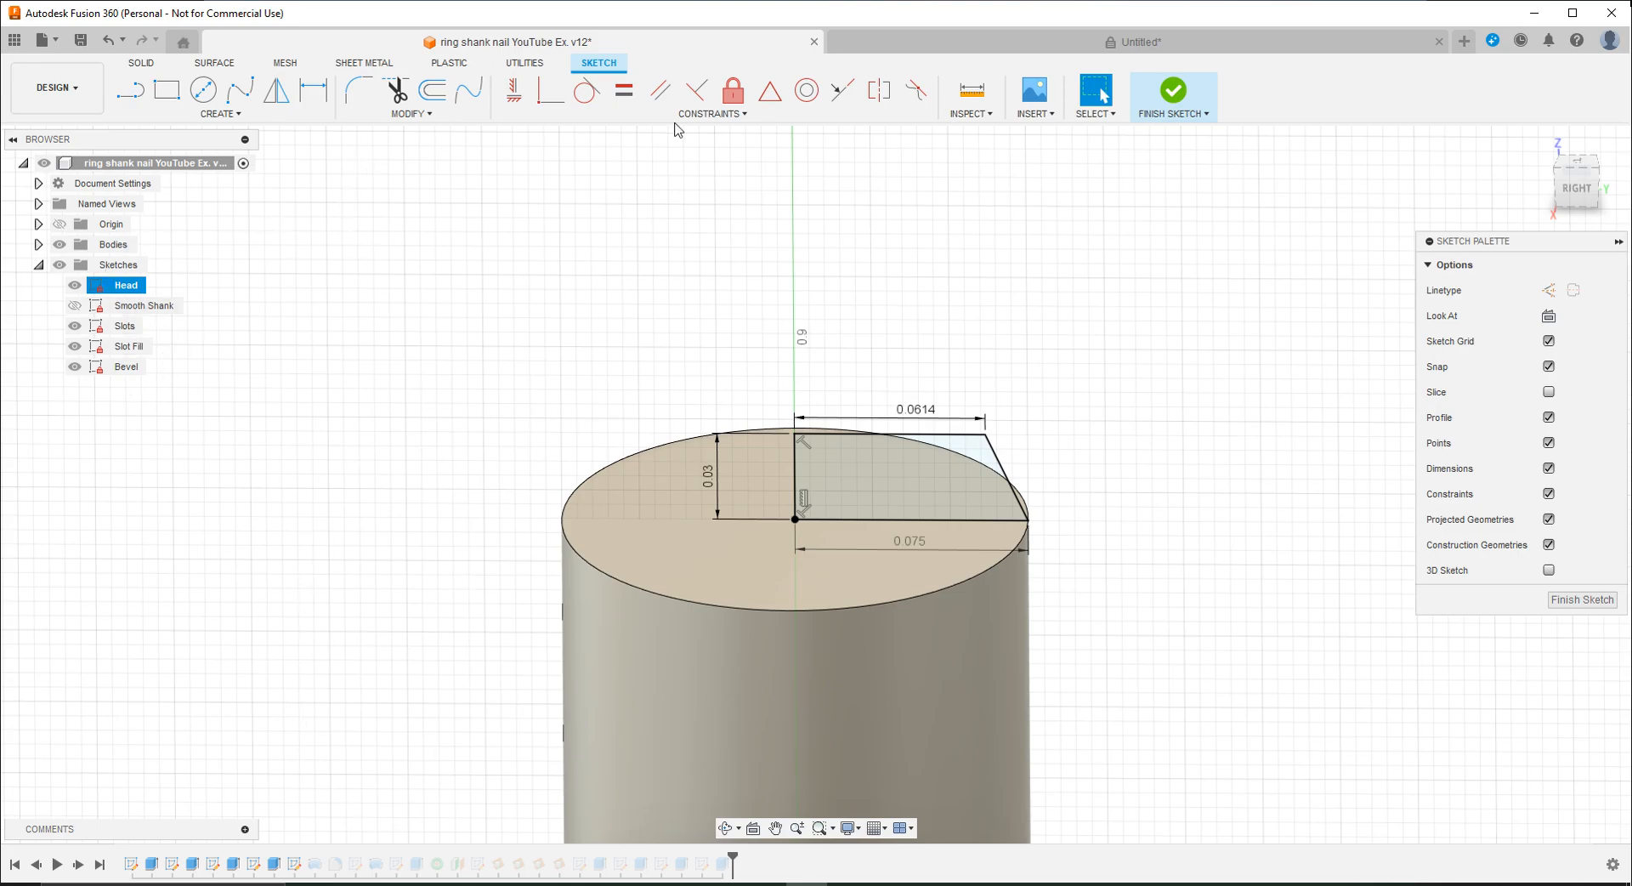
pyautogui.click(1178, 109)
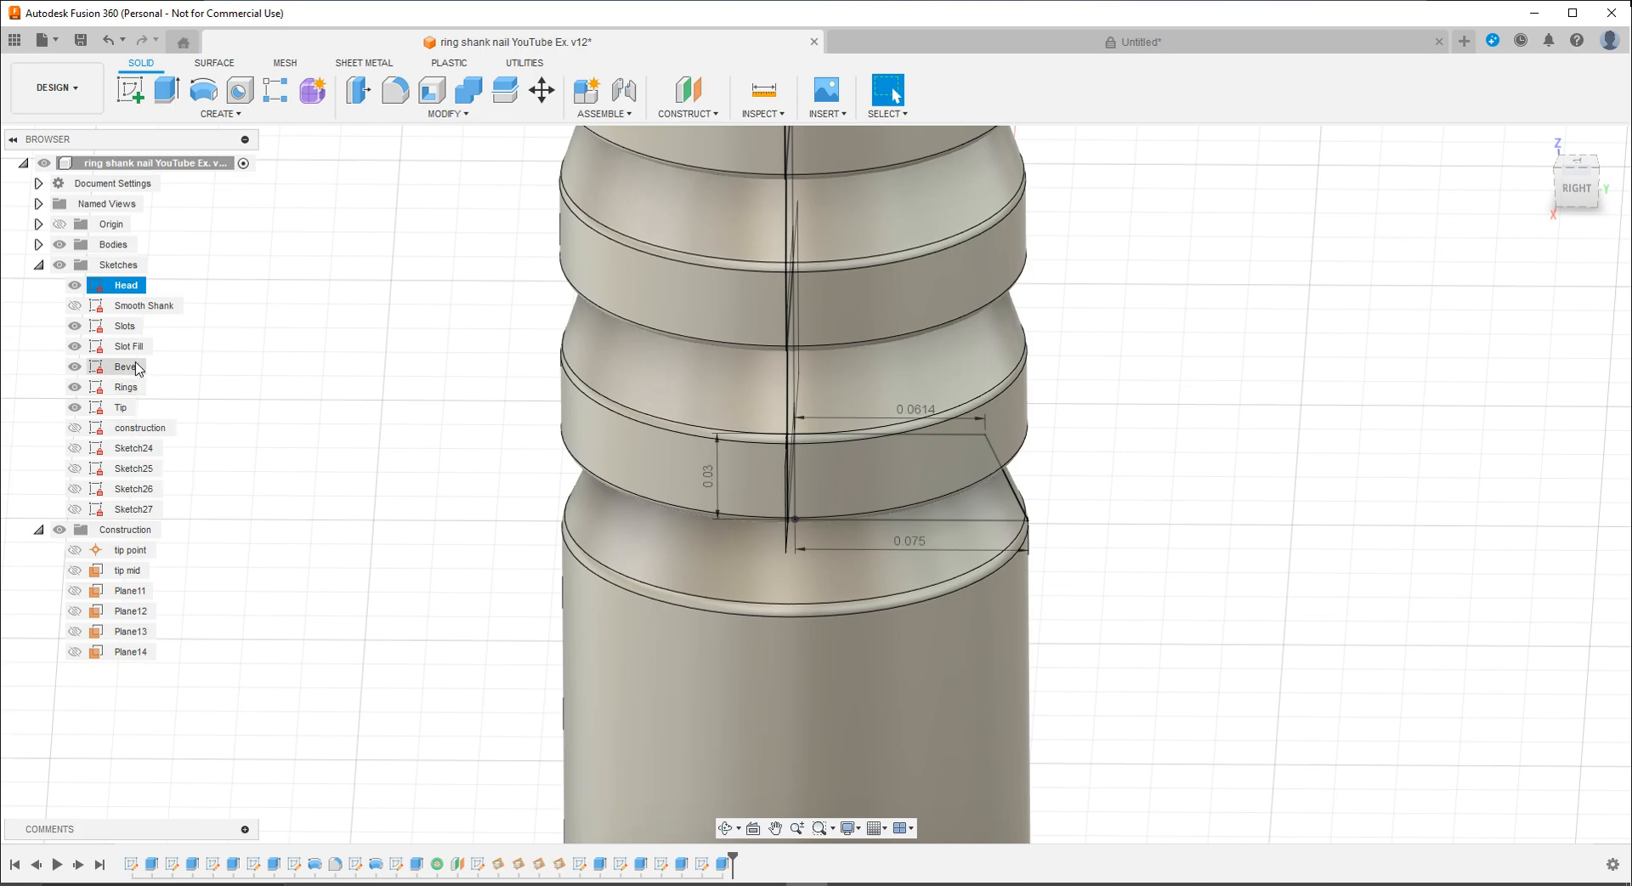
pyautogui.click(127, 388)
pyautogui.keyDown('shift'); pyautogui.moveTo(748, 352); pyautogui.dragTo(996, 294, button='middle'); pyautogui.keyUp('shift')
pyautogui.click(1123, 383)
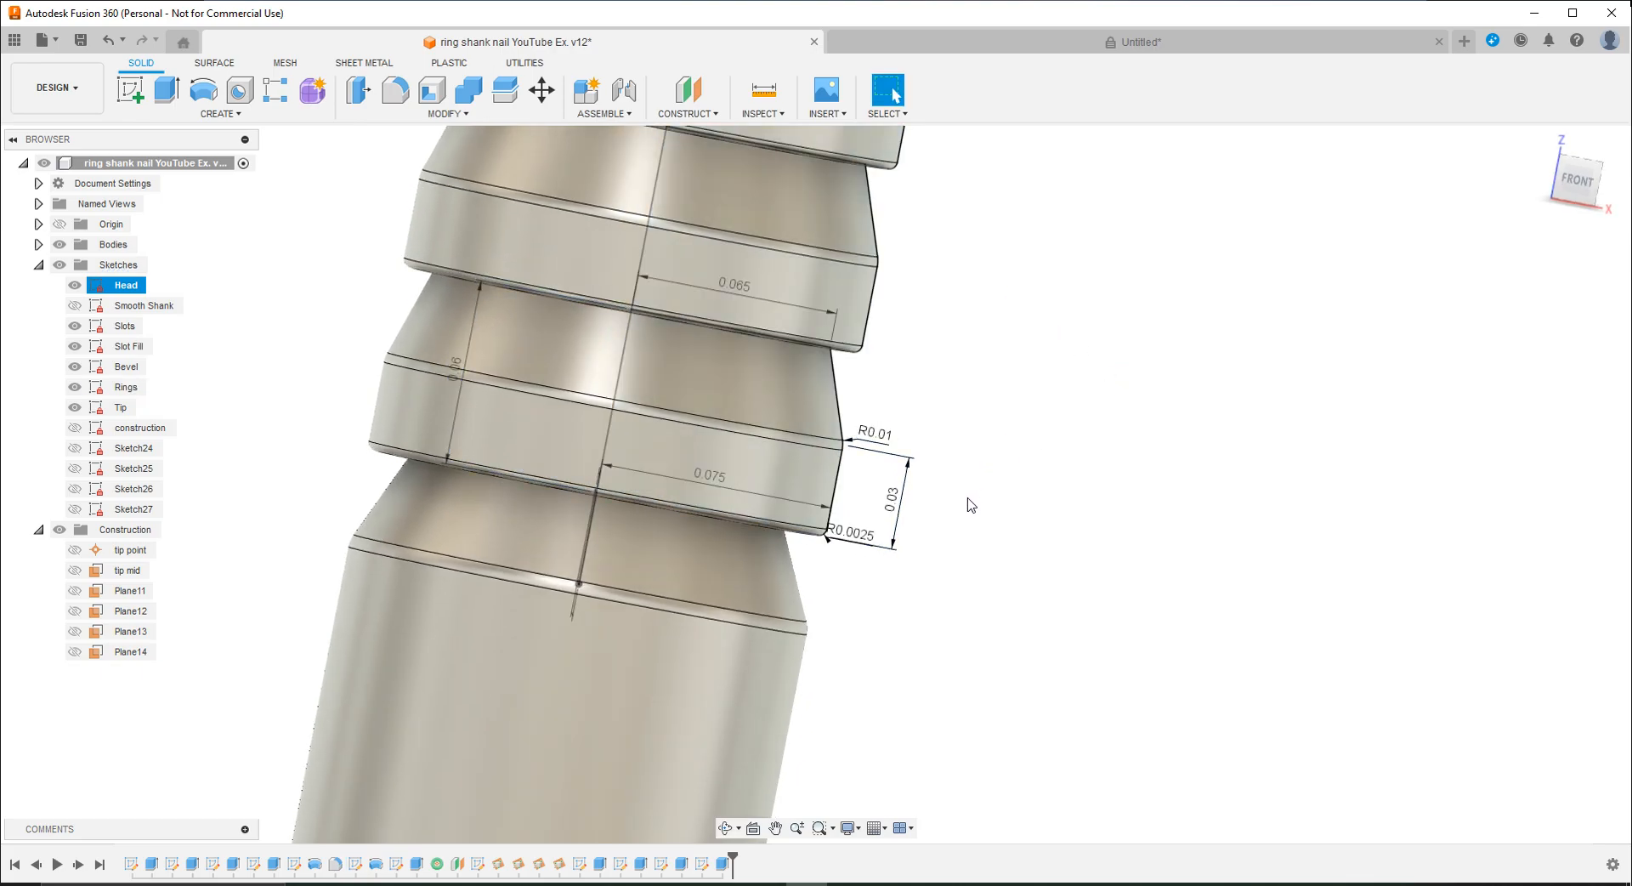
pyautogui.keyDown('shift'); pyautogui.moveTo(916, 615); pyautogui.dragTo(914, 609, button='middle'); pyautogui.keyUp('shift')
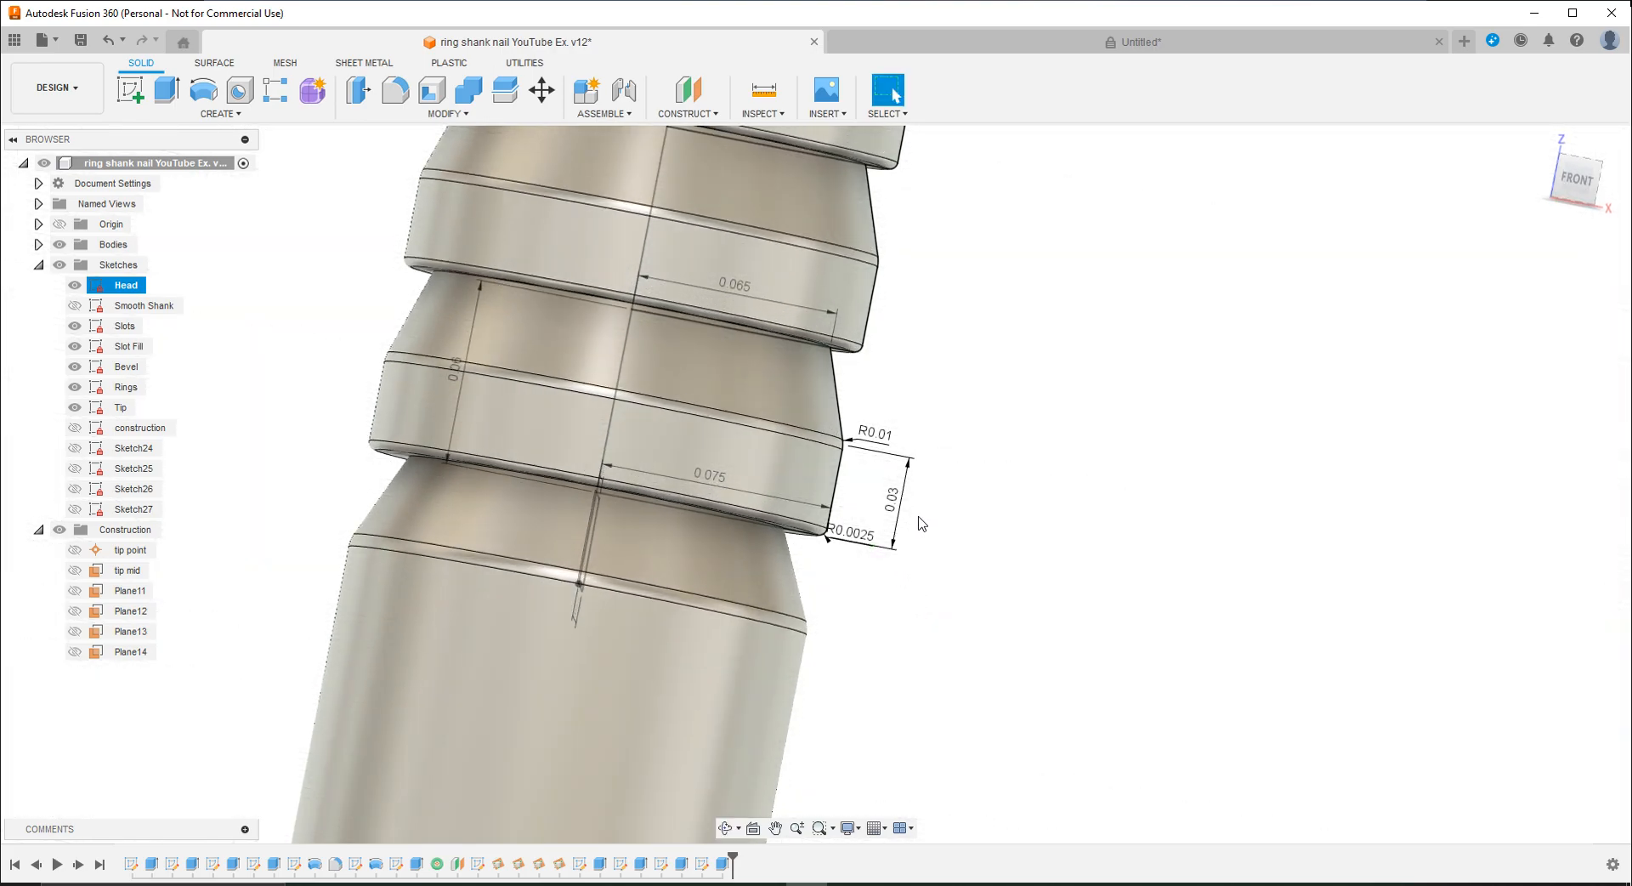
pyautogui.click(925, 46)
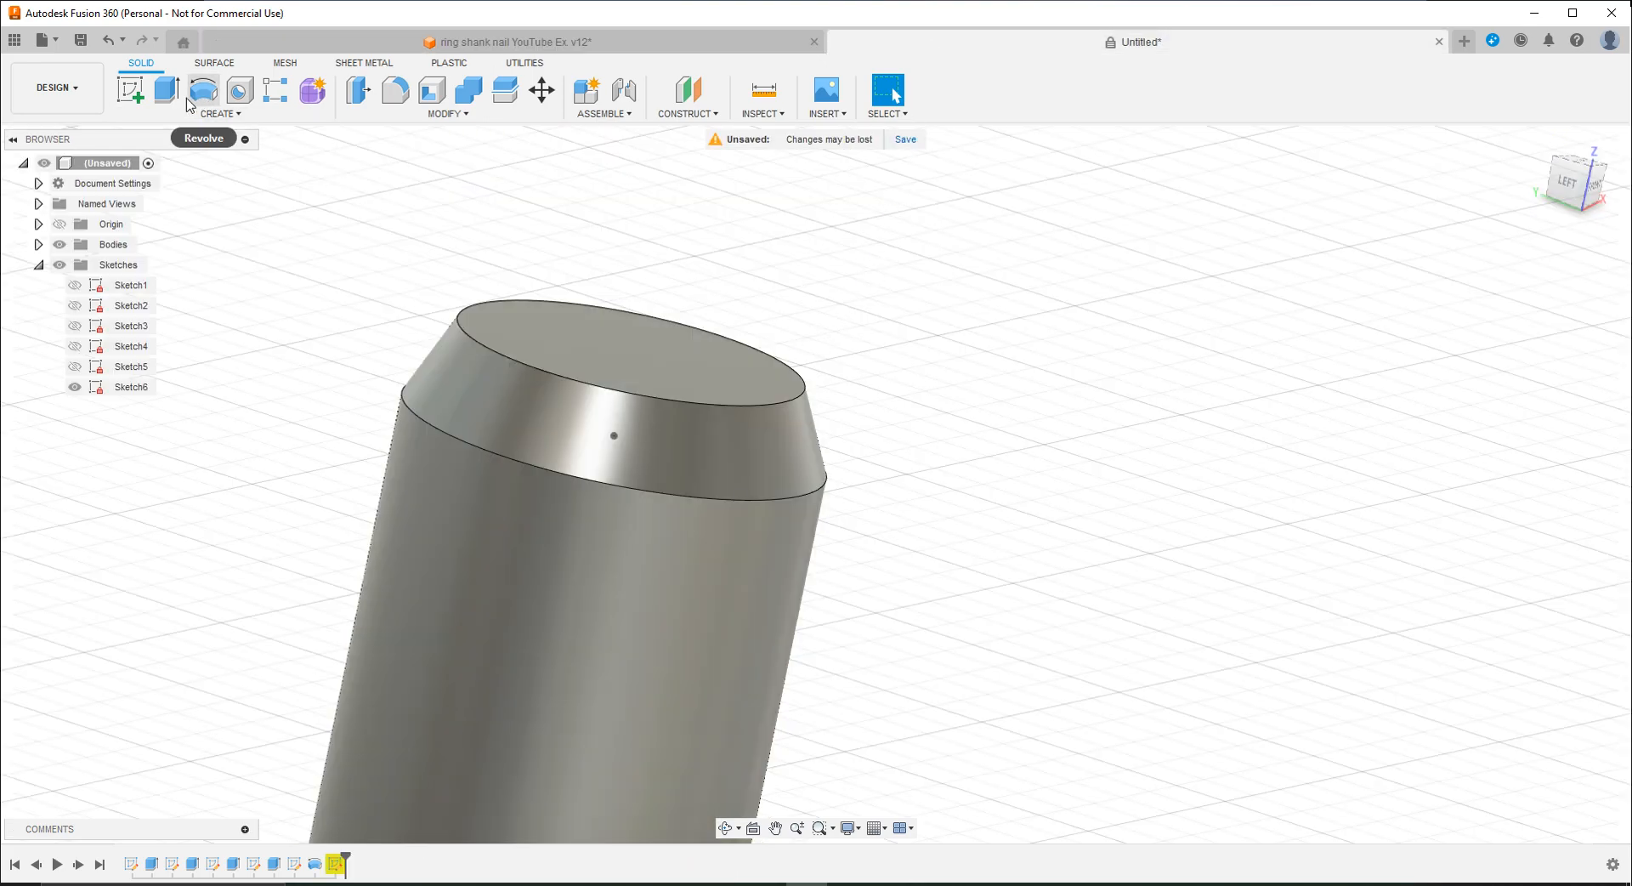
# Step: Sketch a closed five-sided ring profile about 0.062 in high on the YZ plane, from the bevel top's centre, with a sloped upper outer corner
pyautogui.click(131, 89)
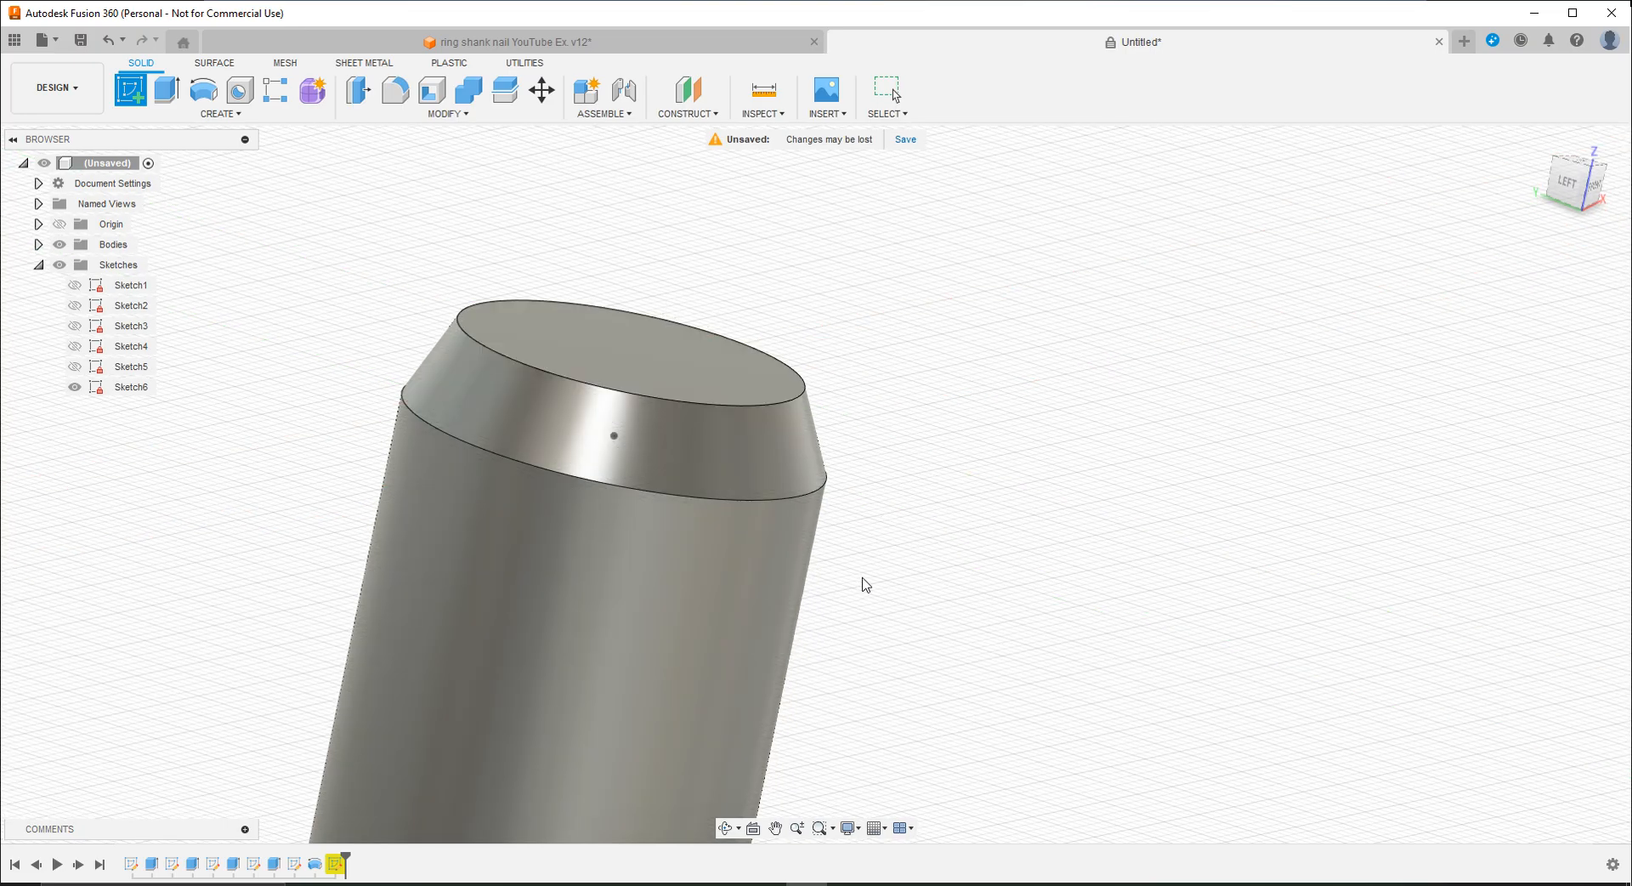
pyautogui.scroll(-8, 842, 625)
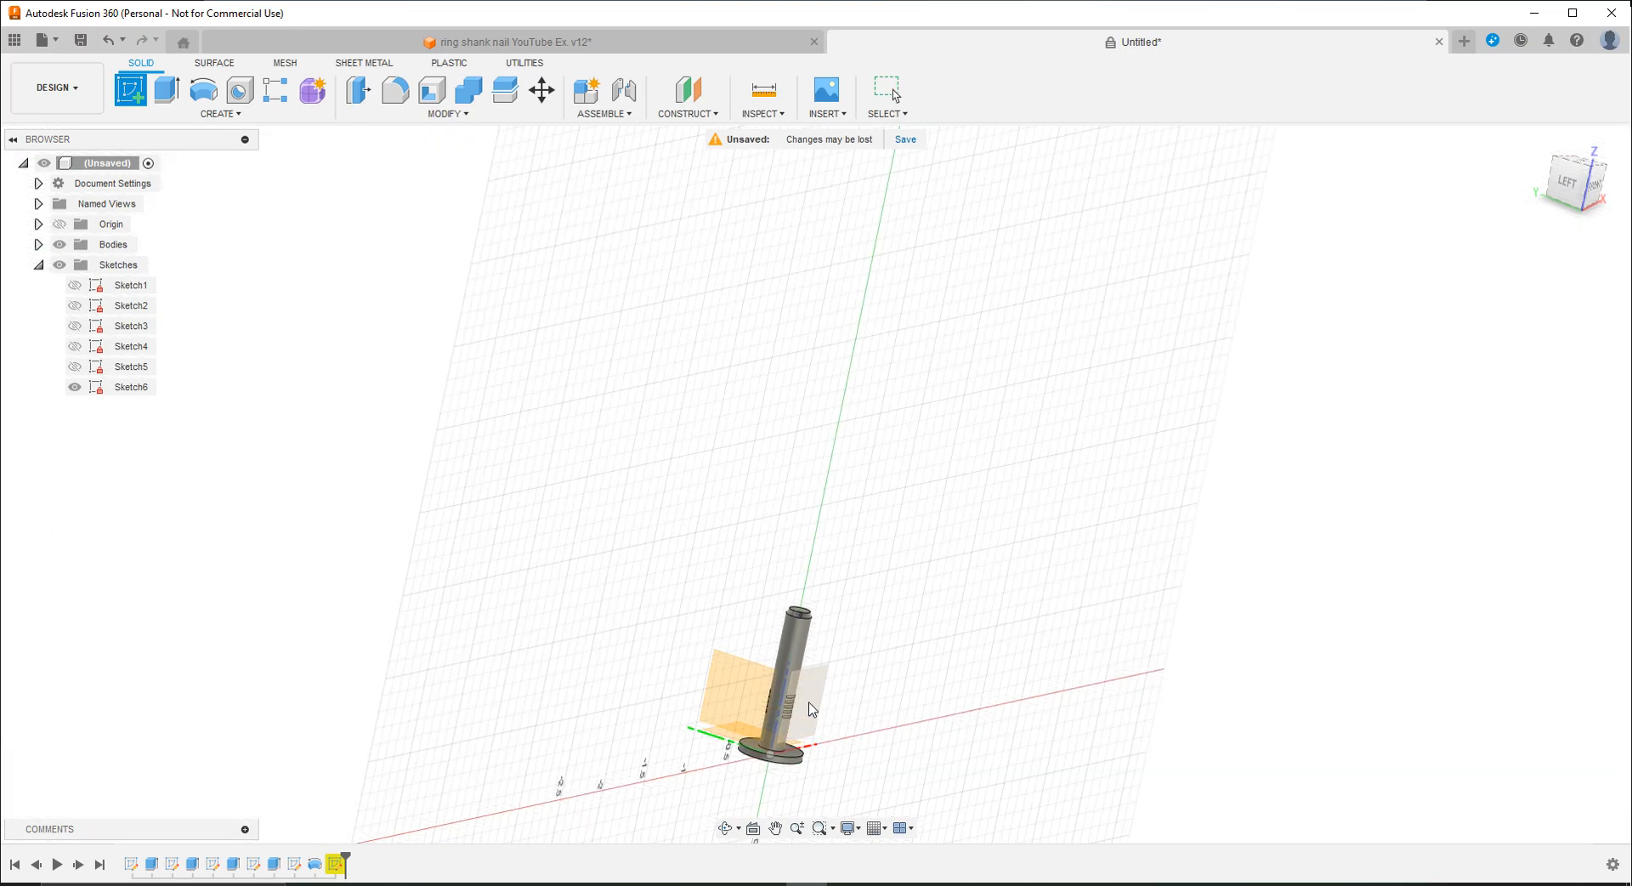
pyautogui.click(749, 706)
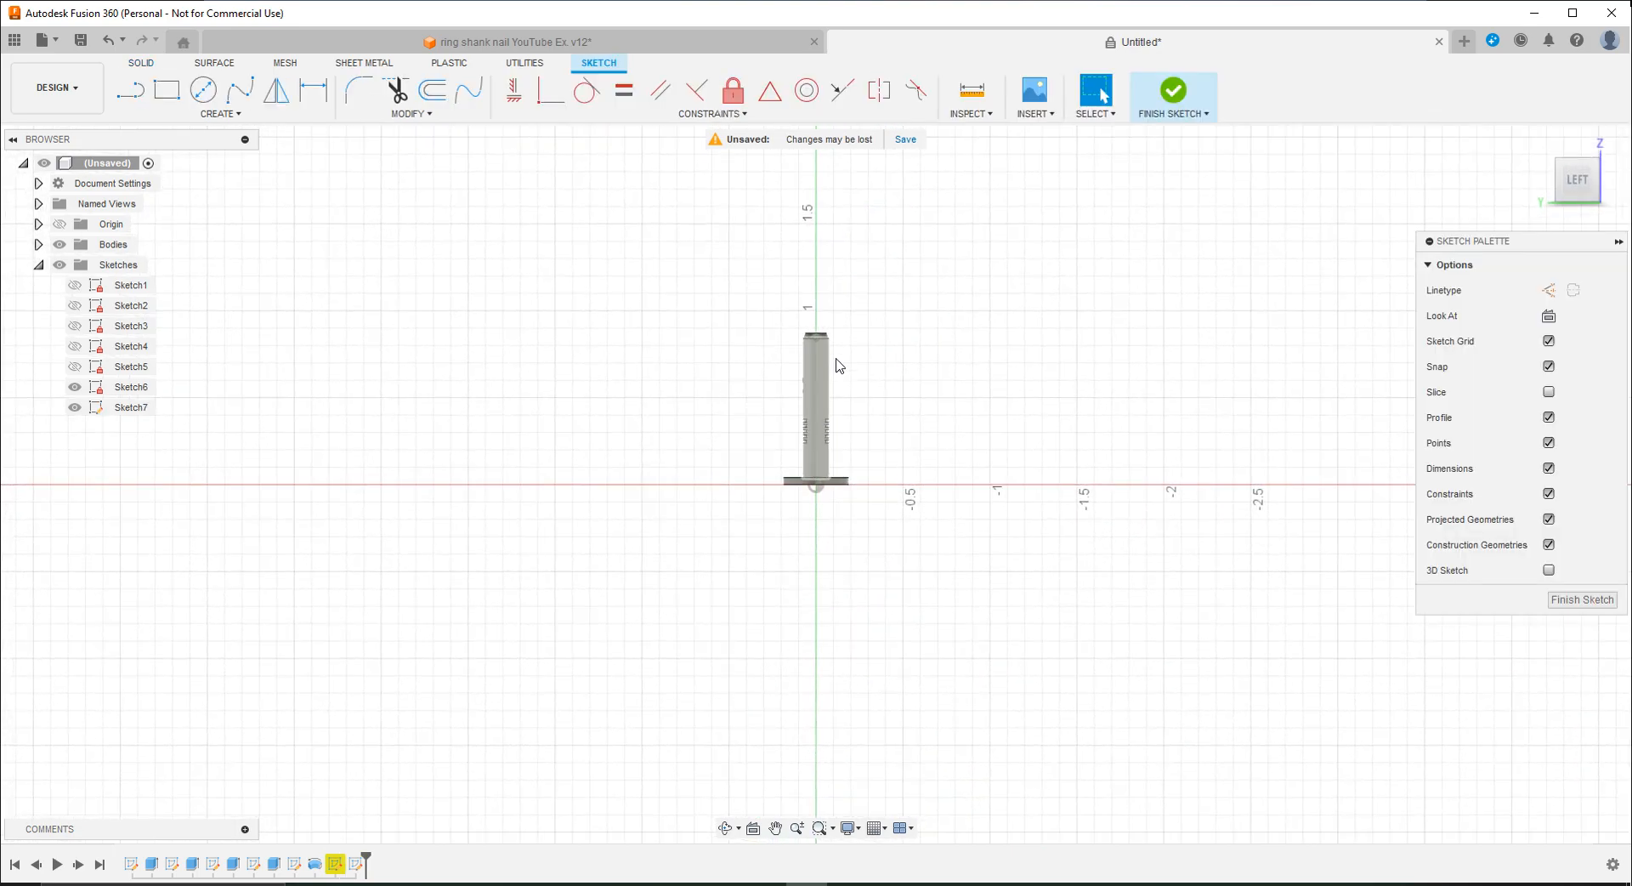
pyautogui.scroll(10, 817, 317)
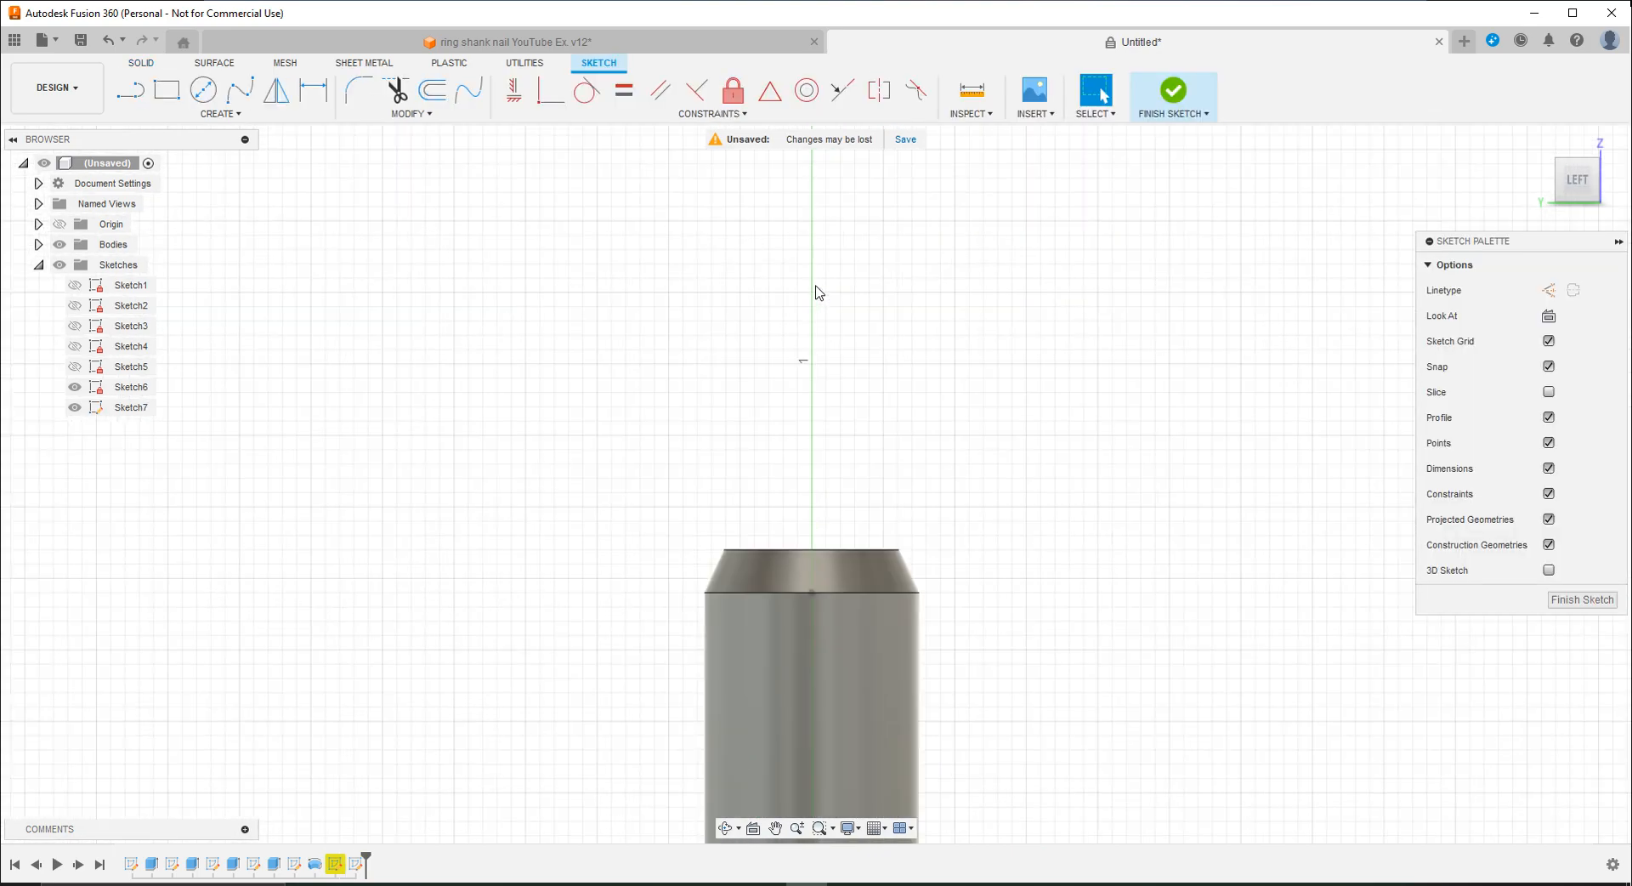
pyautogui.scroll(4, 834, 475)
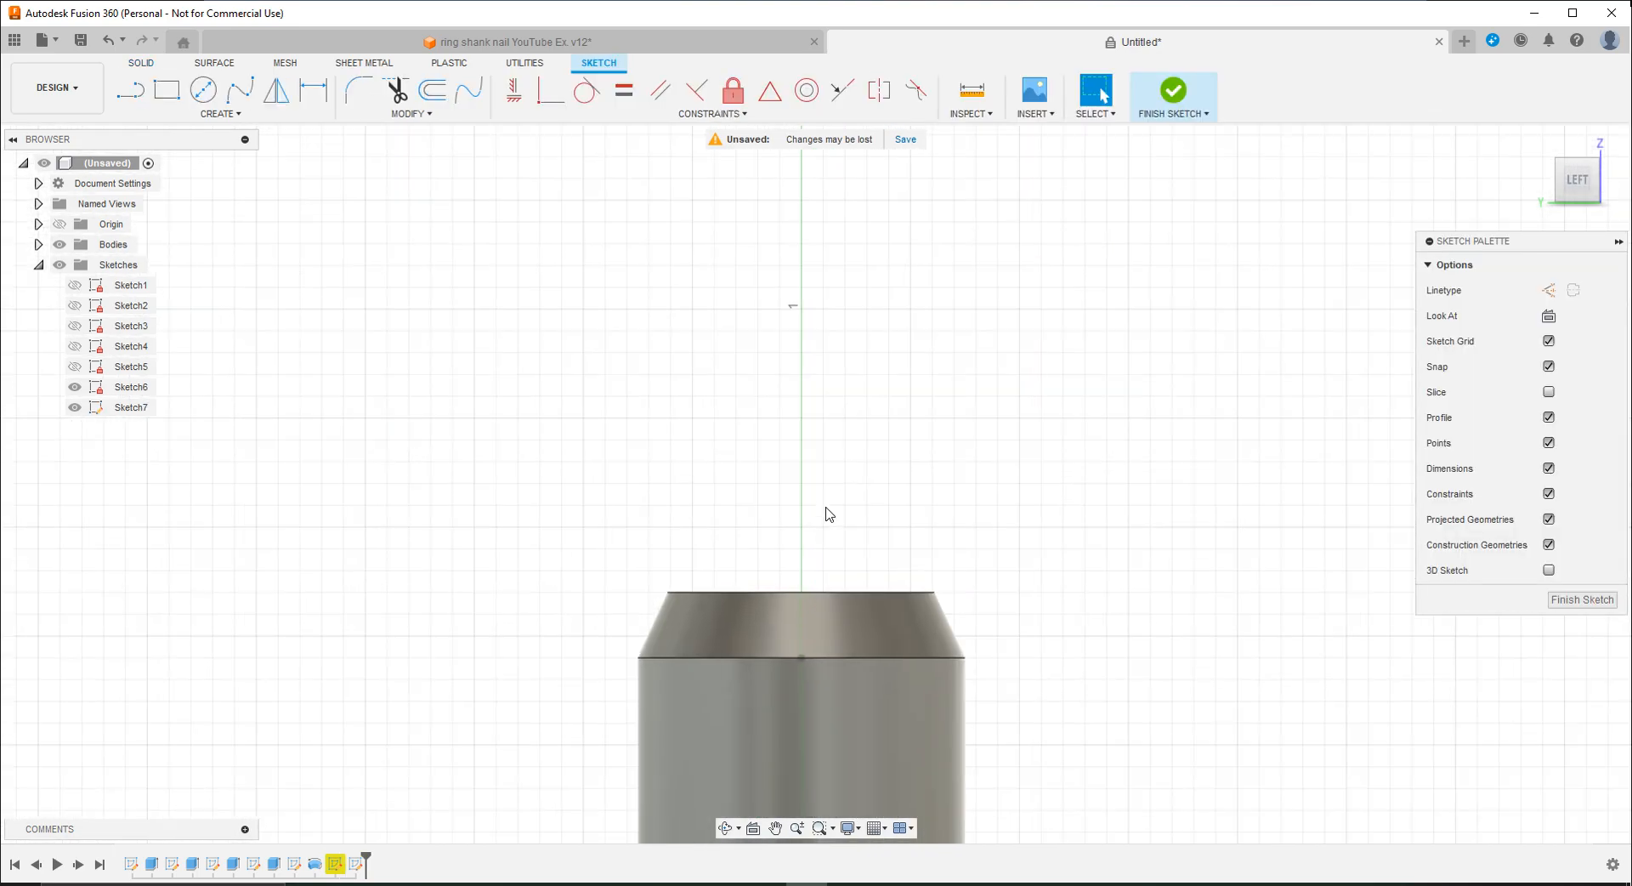
pyautogui.click(130, 90)
pyautogui.click(801, 595)
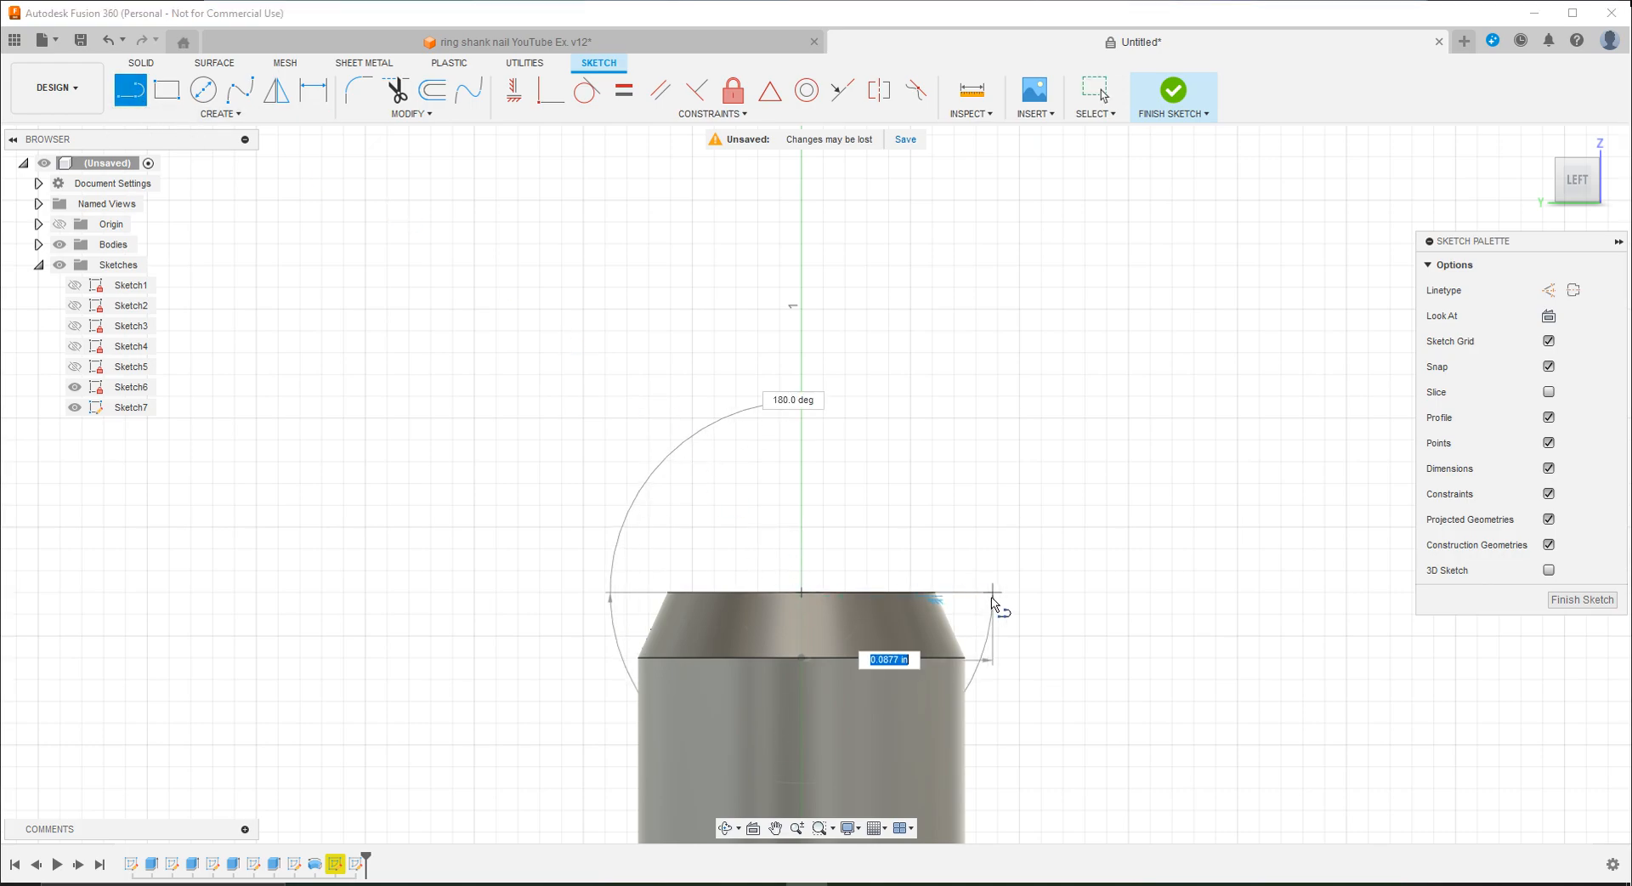
pyautogui.click(965, 593)
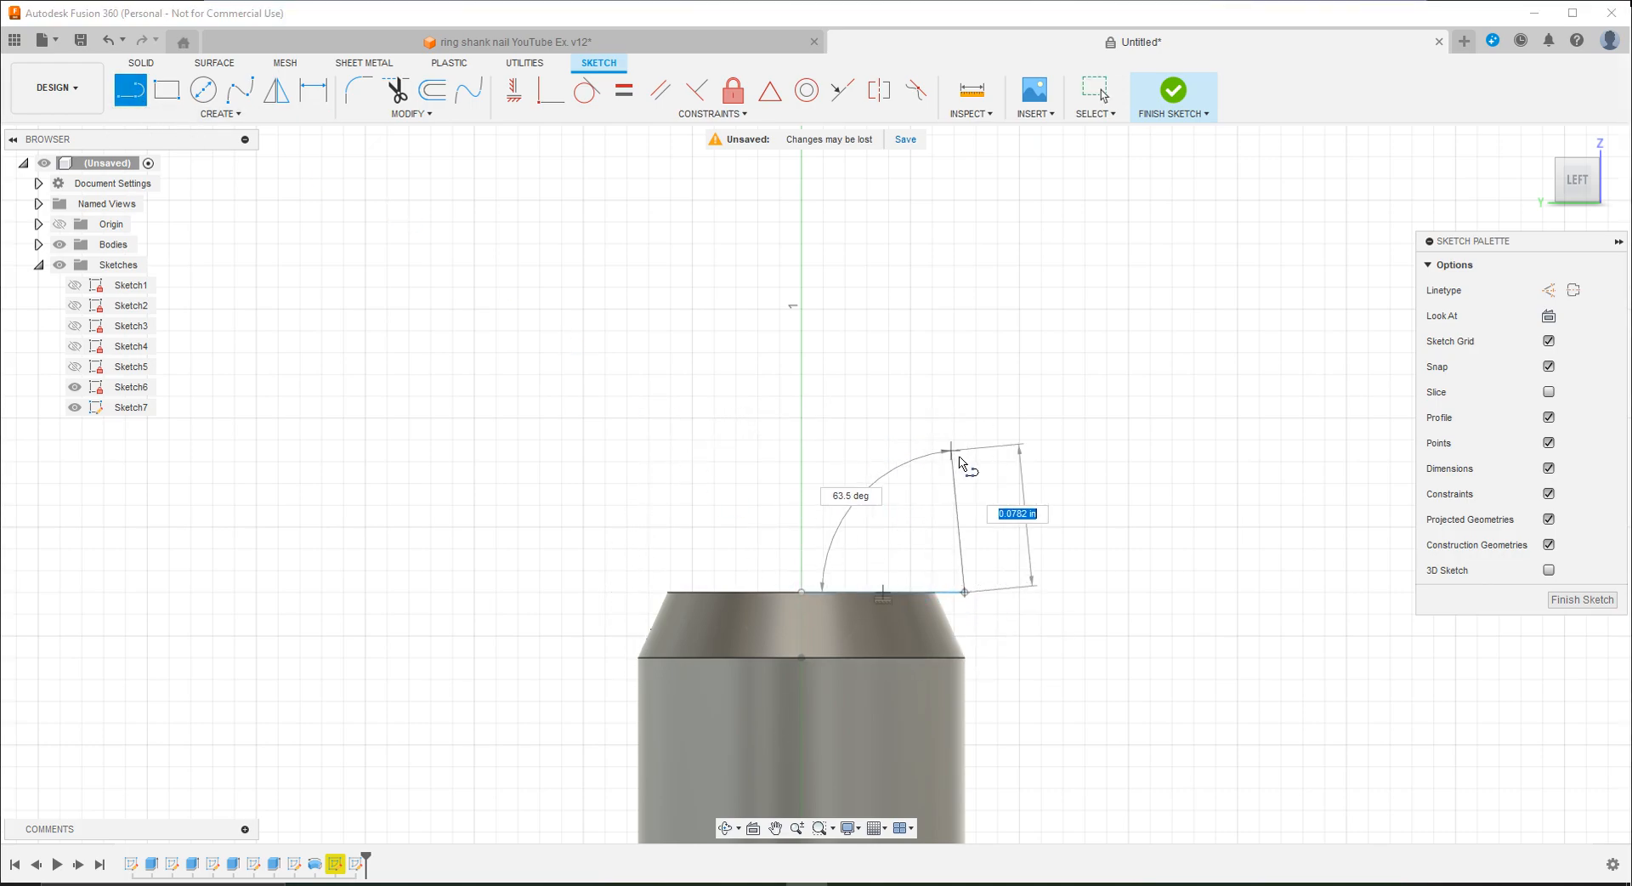
pyautogui.click(964, 526)
pyautogui.click(918, 457)
pyautogui.click(802, 456)
pyautogui.click(803, 592)
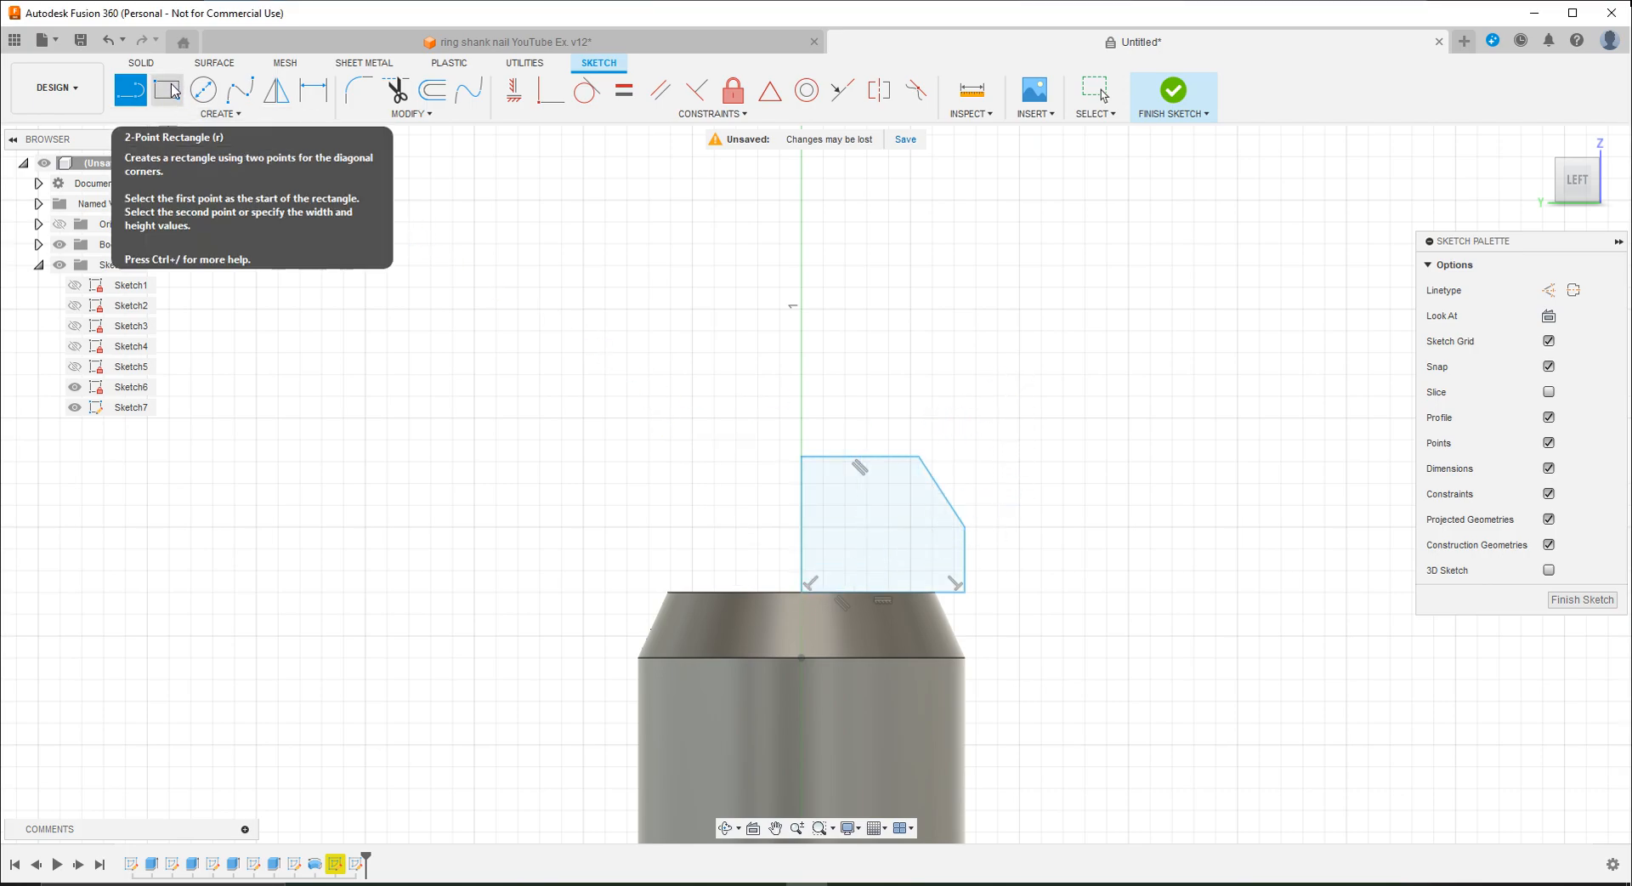
# Step: Dimension the ring profile's vertical inner edge and set its length to 0.6 in
pyautogui.click(313, 89)
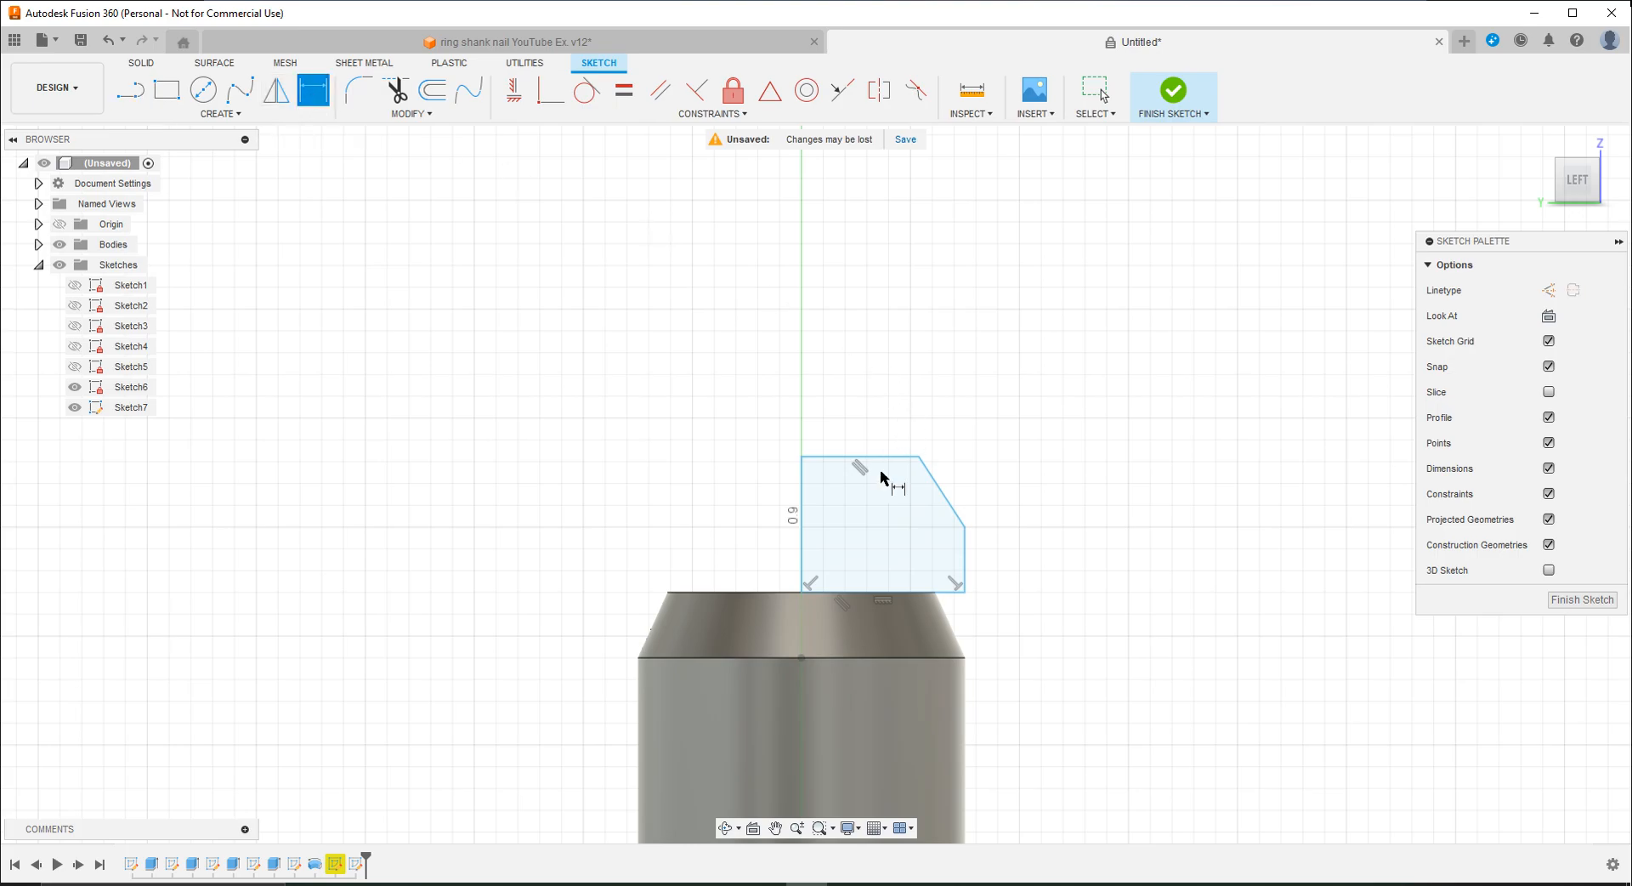
pyautogui.click(803, 537)
pyautogui.click(725, 516)
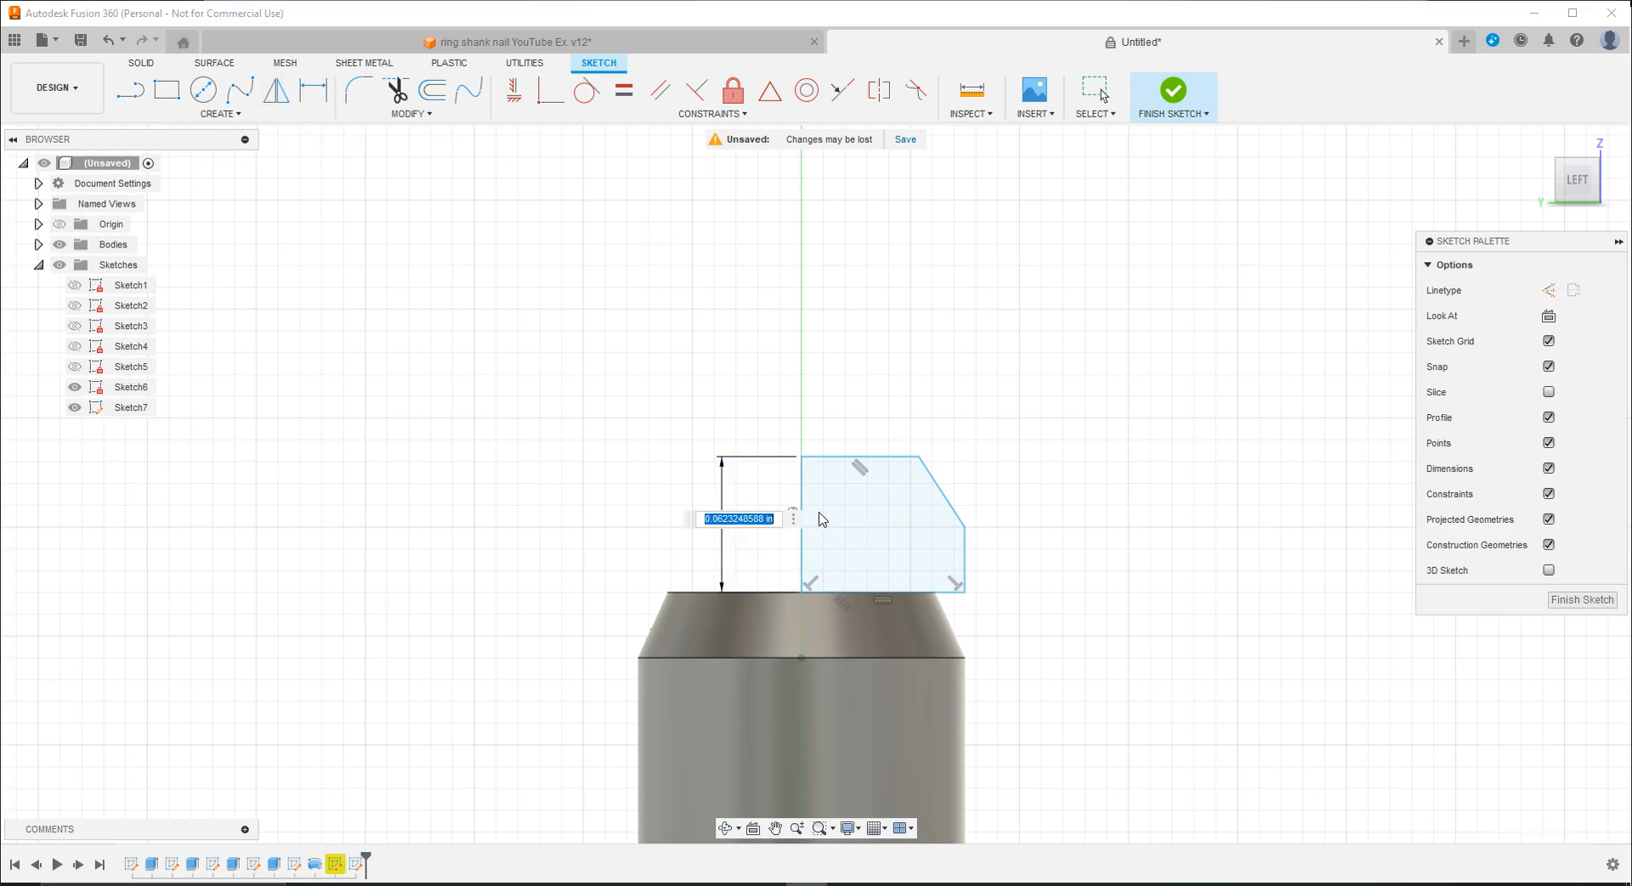
pyautogui.write('.6')
pyautogui.press('Return')
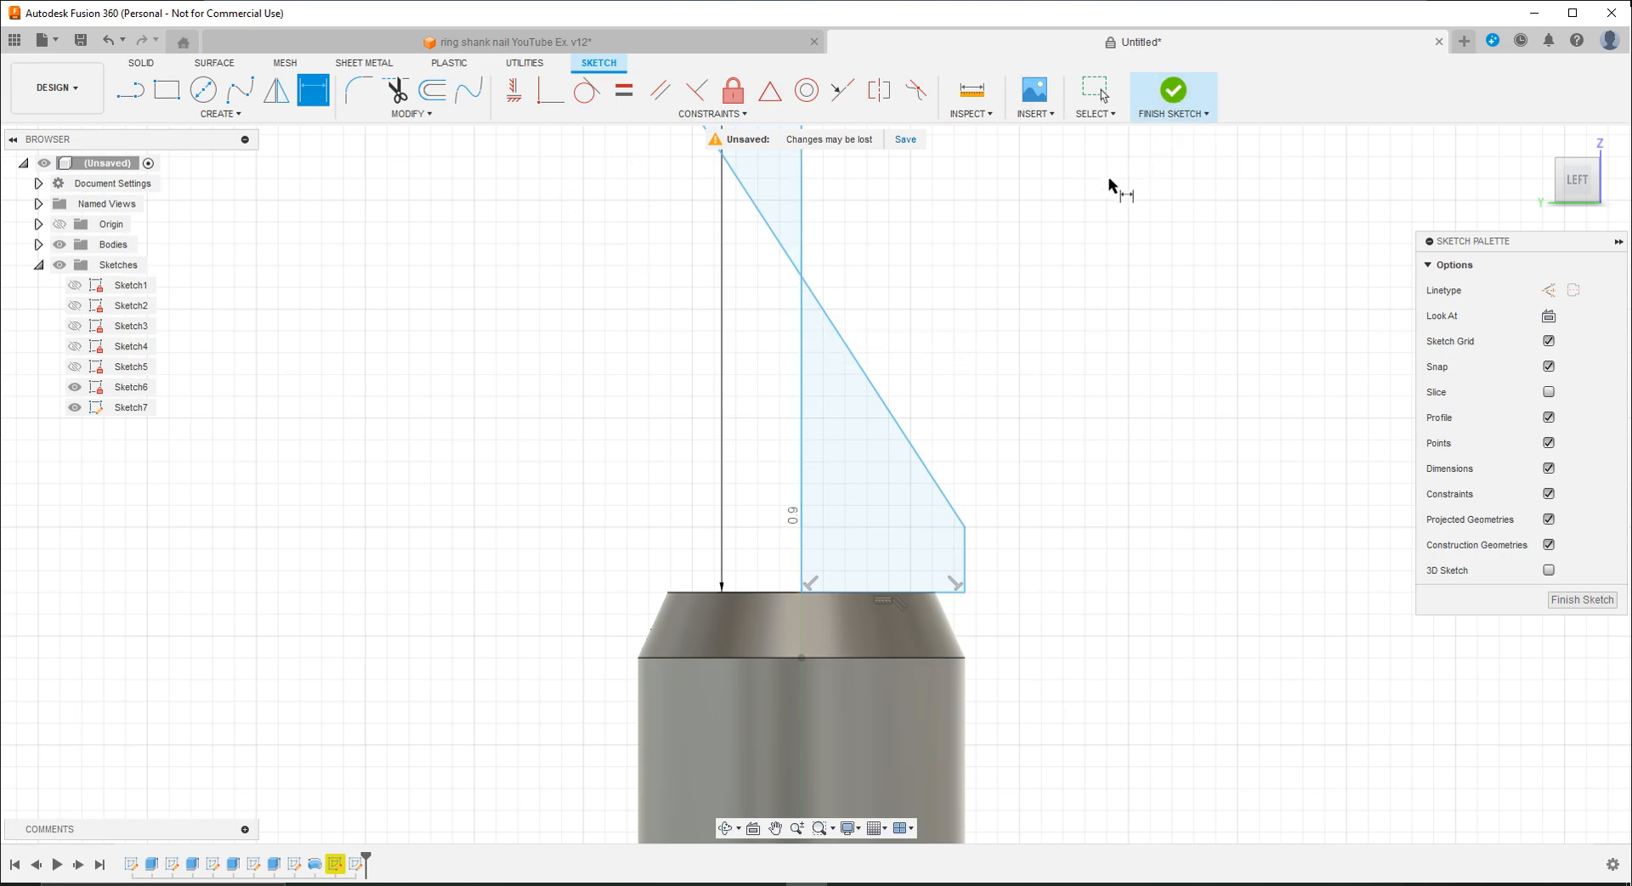
pyautogui.press('Escape')
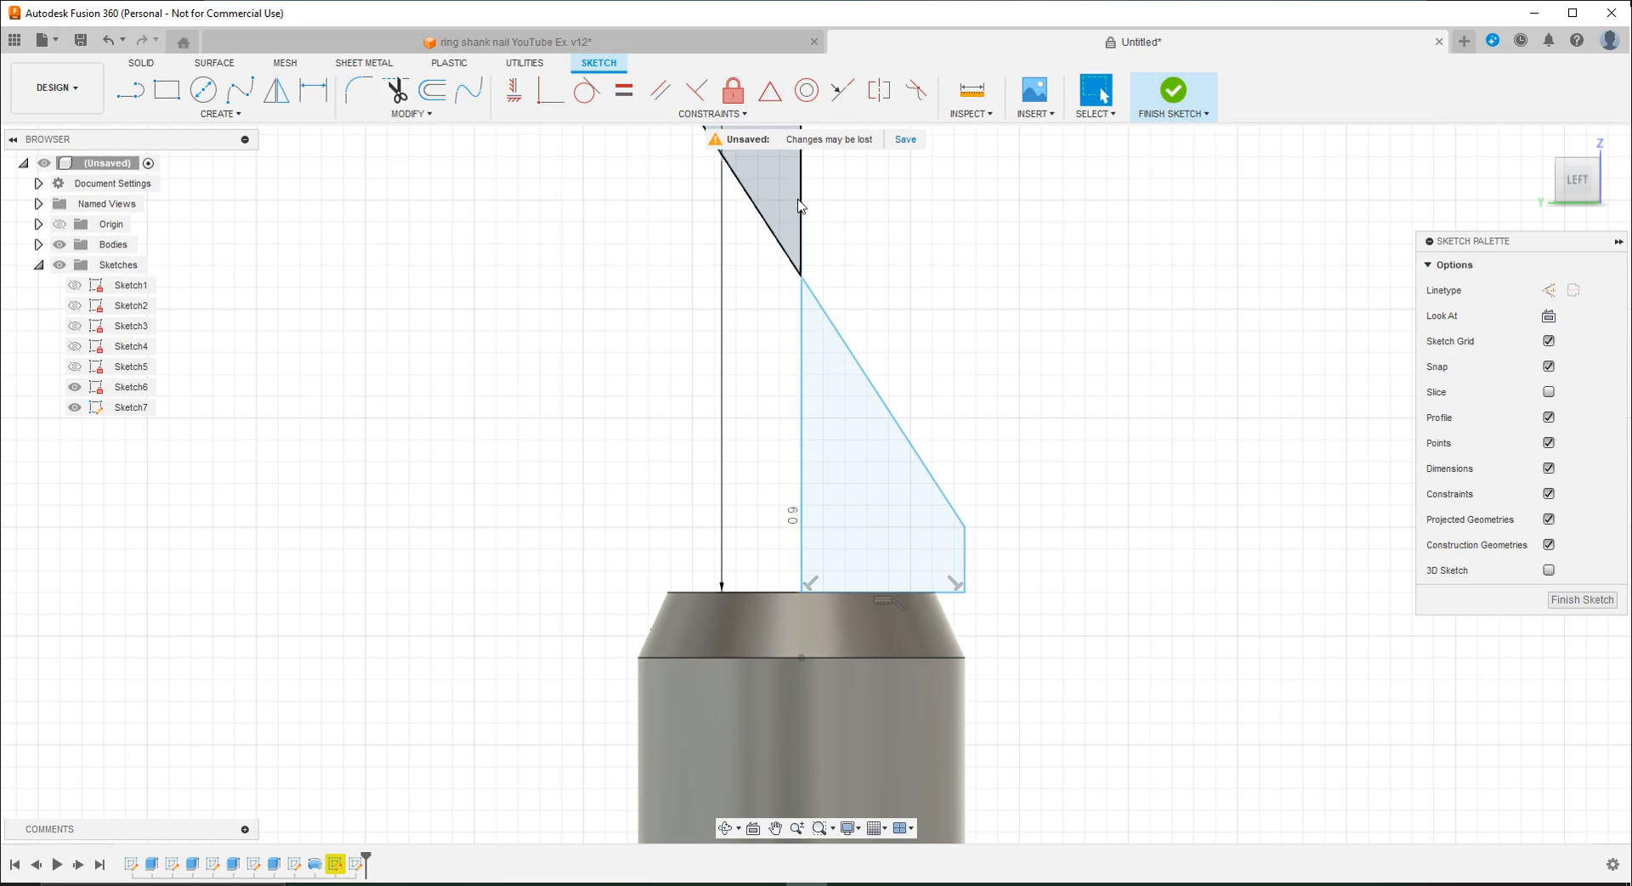
# Step: Try to bring the stretched ring profile back into shape by moving its upper corners and its lower inner corner
pyautogui.moveTo(836, 372); pyautogui.dragTo(797, 570, button='middle')
pyautogui.moveTo(817, 285)
pyautogui.mouseDown(button='middle')
pyautogui.moveTo(953, 884)
pyautogui.moveTo(985, 588)
pyautogui.mouseUp(button='middle')
pyautogui.scroll(-8, 977, 569)
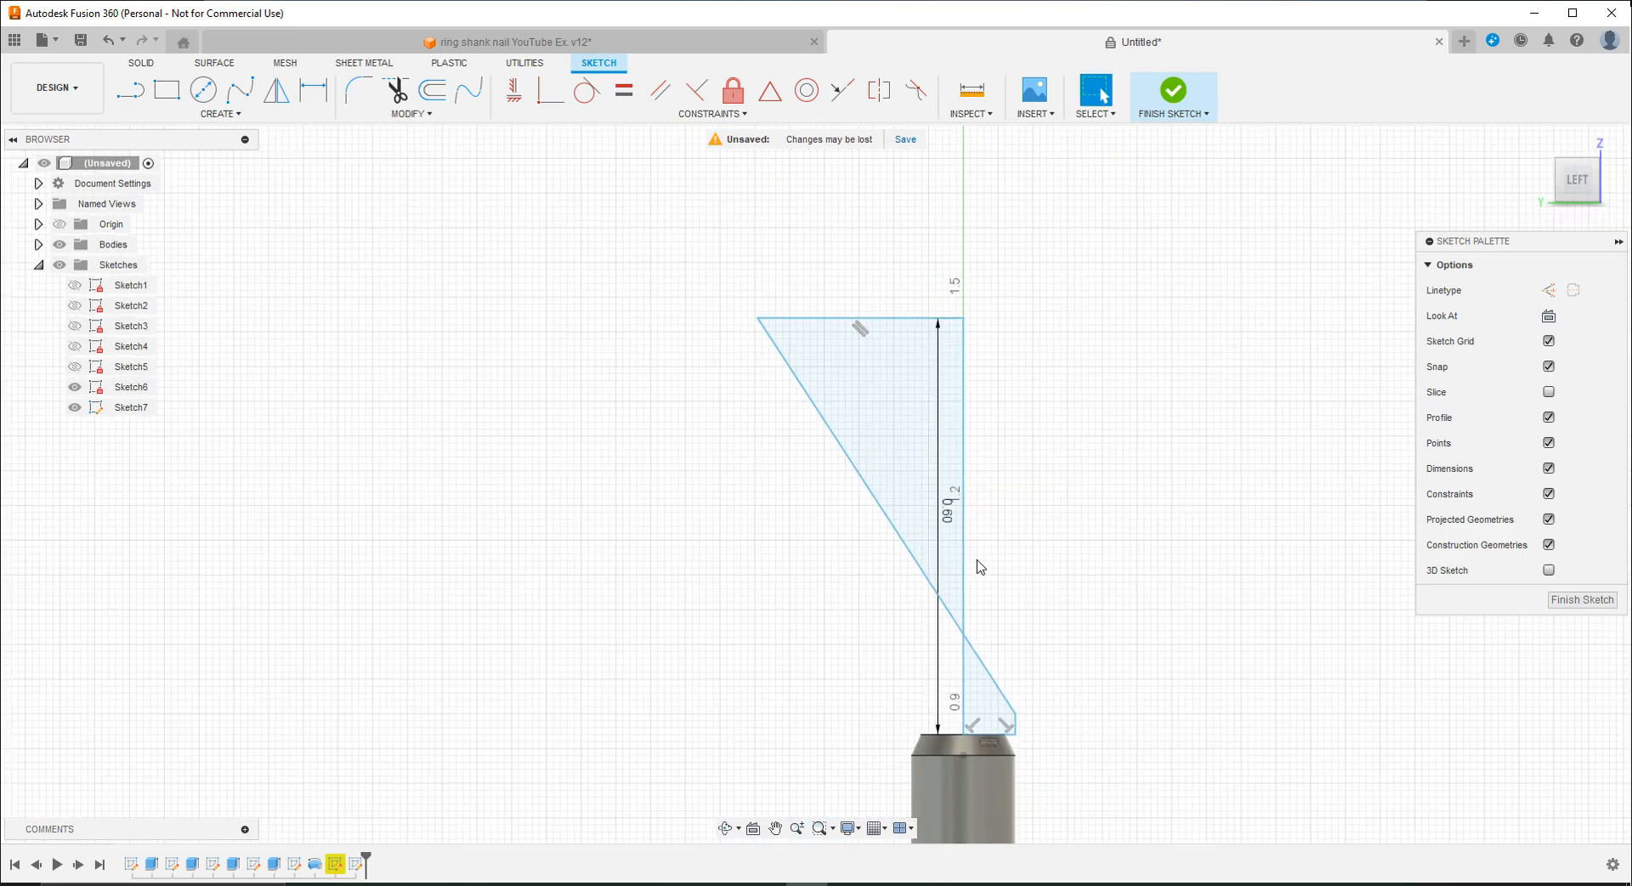
pyautogui.moveTo(967, 380)
pyautogui.mouseDown()
pyautogui.moveTo(966, 470)
pyautogui.moveTo(1038, 609)
pyautogui.moveTo(1122, 412)
pyautogui.moveTo(1046, 358)
pyautogui.moveTo(984, 354)
pyautogui.moveTo(955, 377)
pyautogui.mouseUp()
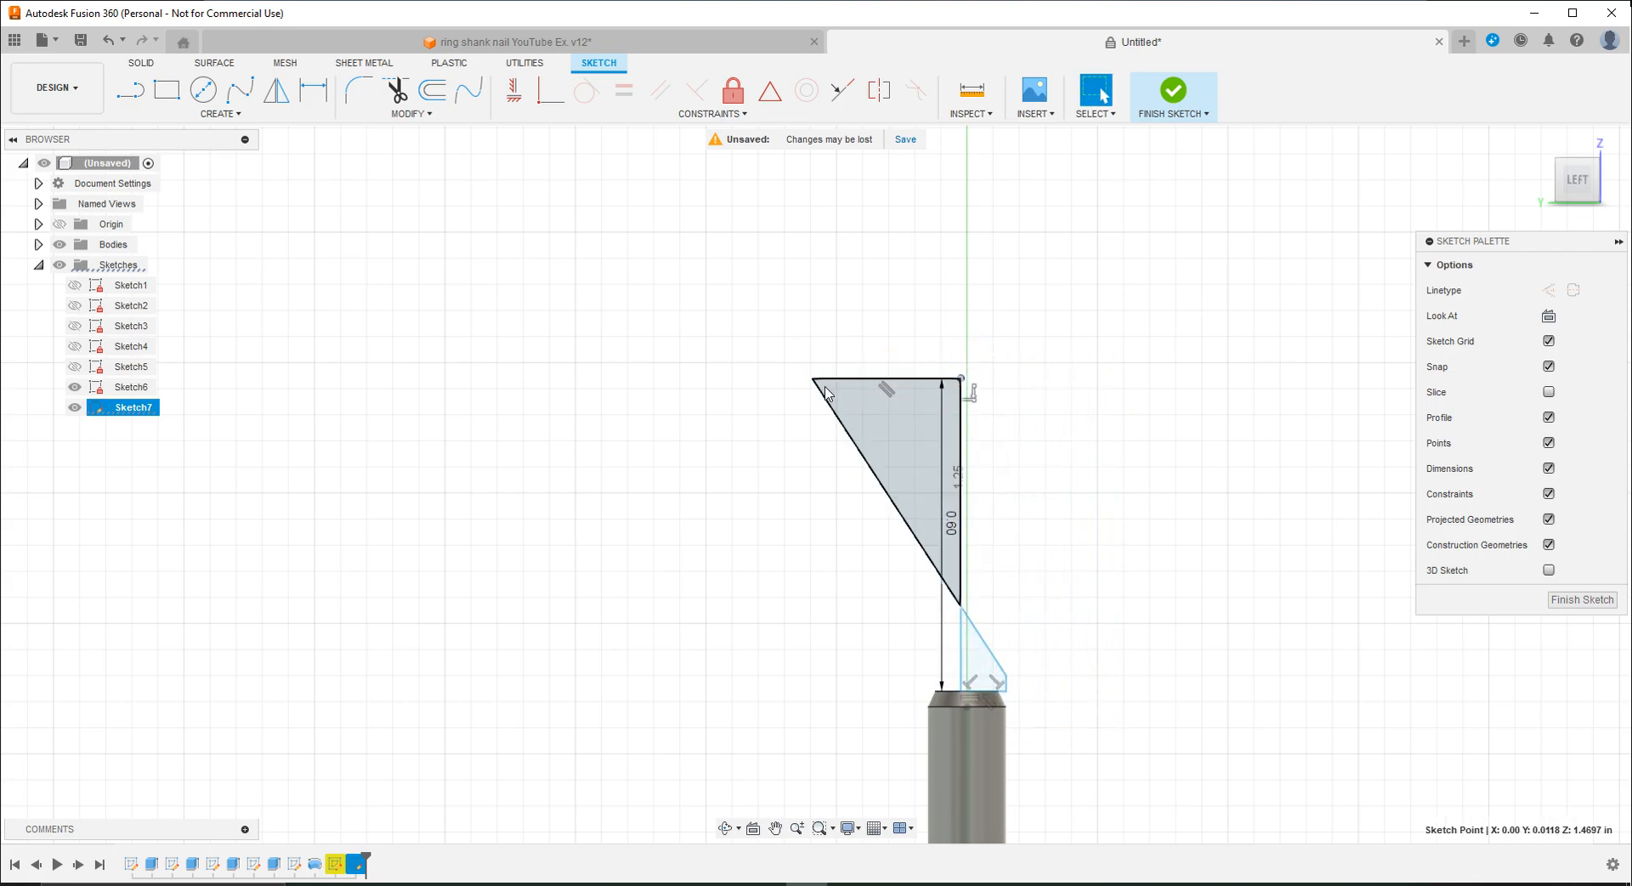
pyautogui.moveTo(812, 378)
pyautogui.mouseDown()
pyautogui.moveTo(893, 399)
pyautogui.moveTo(1011, 469)
pyautogui.moveTo(999, 668)
pyautogui.mouseUp()
pyautogui.scroll(8, 1005, 672)
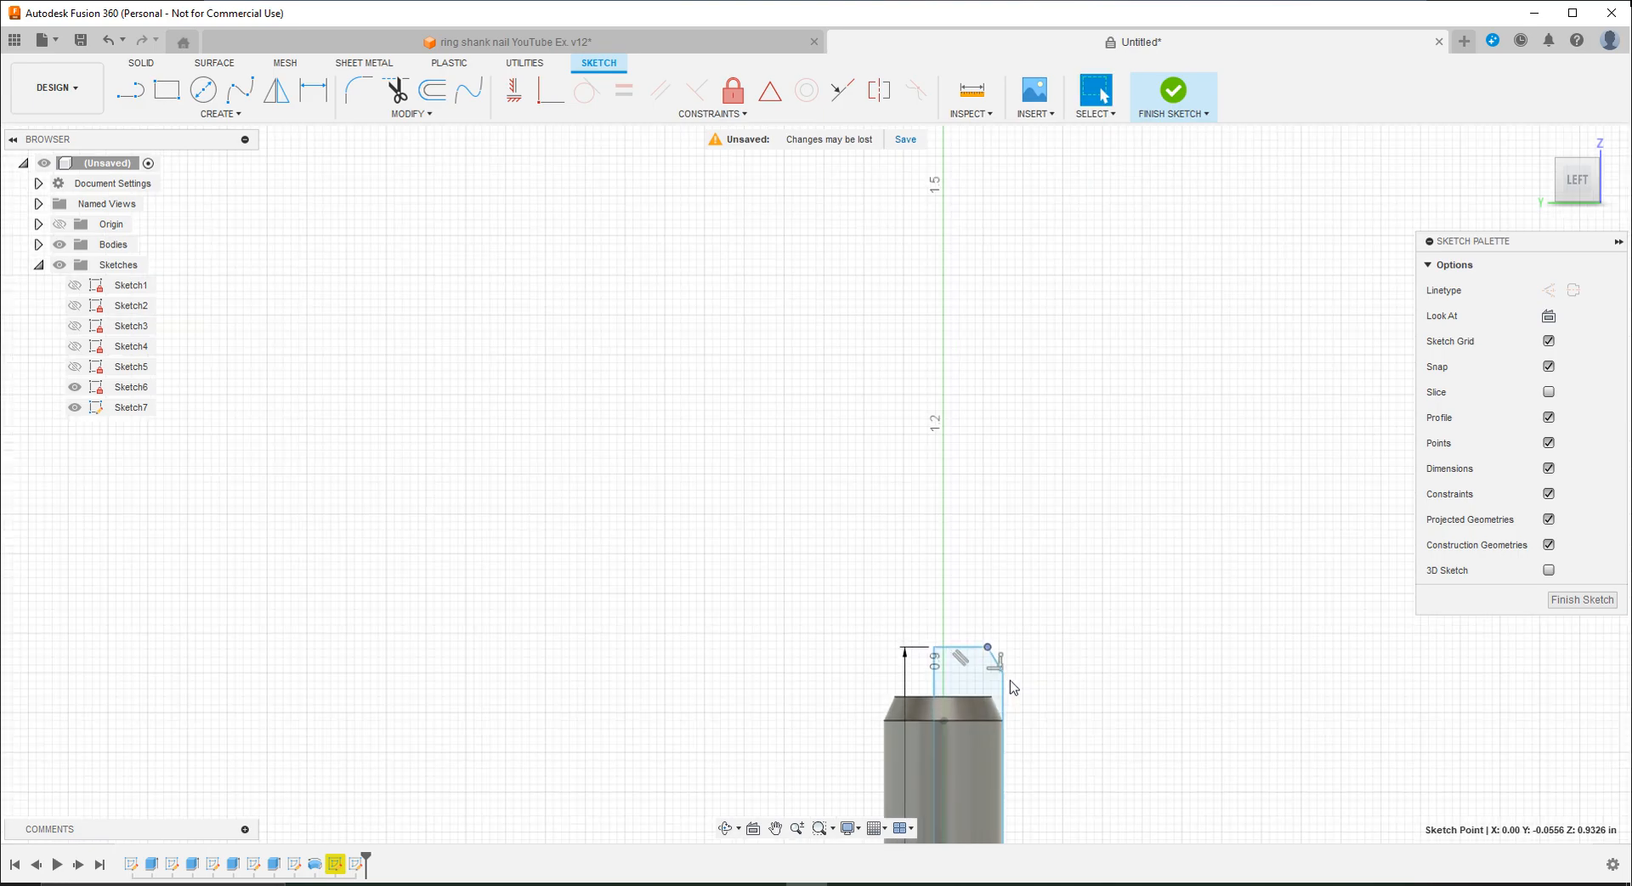
pyautogui.moveTo(969, 584); pyautogui.dragTo(972, 400, button='middle')
pyautogui.moveTo(1009, 663)
pyautogui.mouseDown(button='middle')
pyautogui.moveTo(1082, 339)
pyautogui.moveTo(1060, 167)
pyautogui.mouseUp(button='middle')
pyautogui.scroll(-4, 986, 612)
pyautogui.scroll(-5, 621, 340)
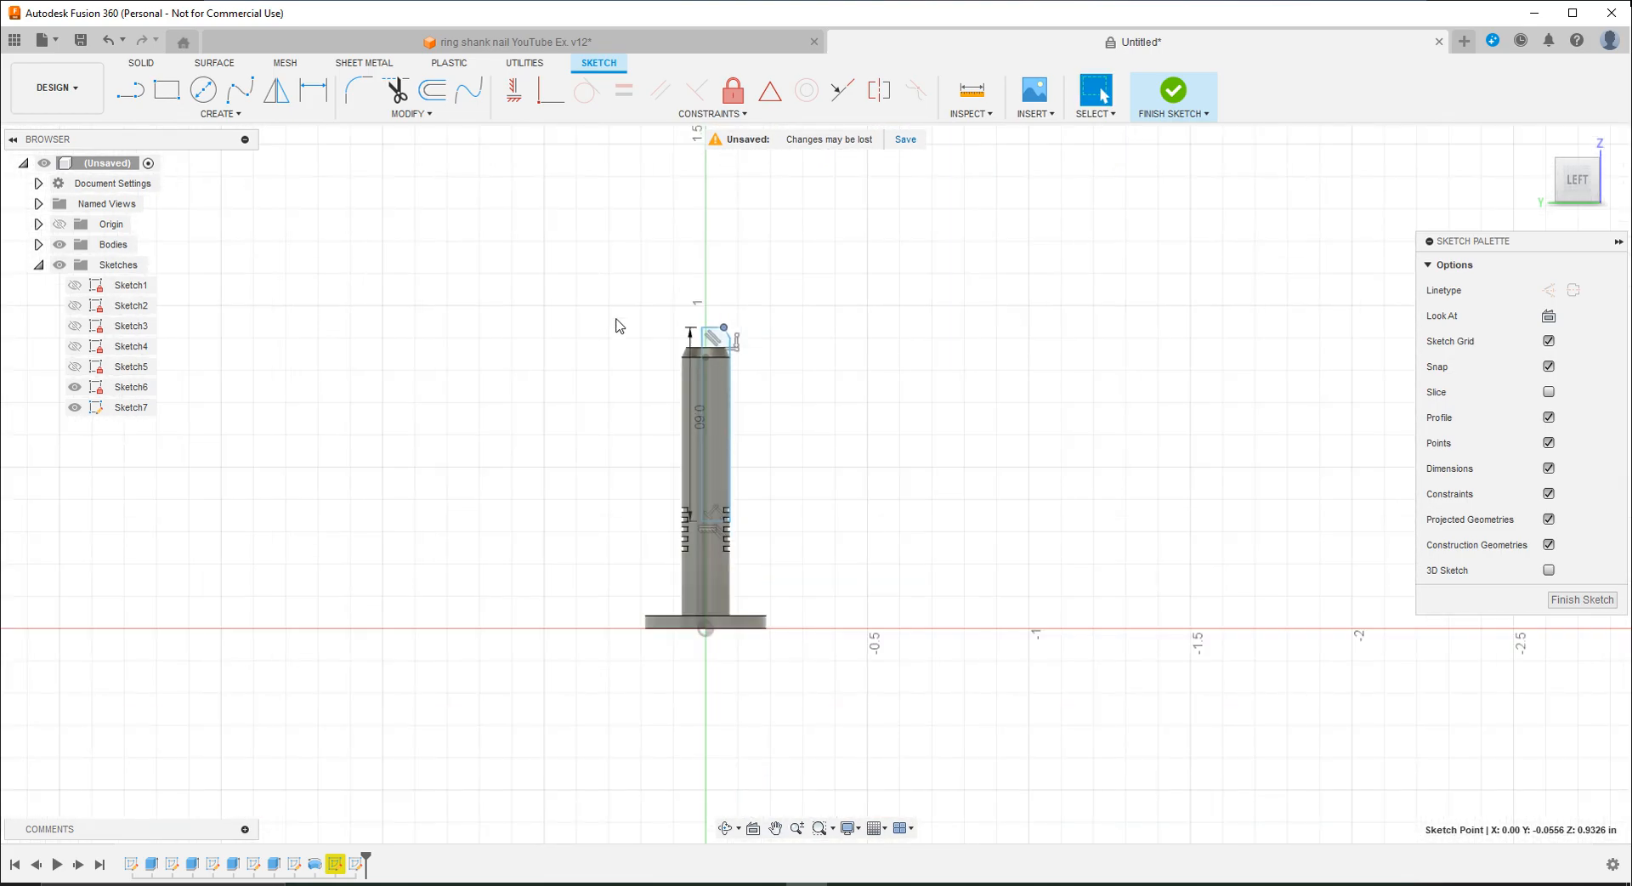
pyautogui.moveTo(701, 519)
pyautogui.mouseDown()
pyautogui.moveTo(703, 436)
pyautogui.moveTo(799, 365)
pyautogui.moveTo(790, 320)
pyautogui.moveTo(716, 347)
pyautogui.moveTo(755, 345)
pyautogui.mouseUp()
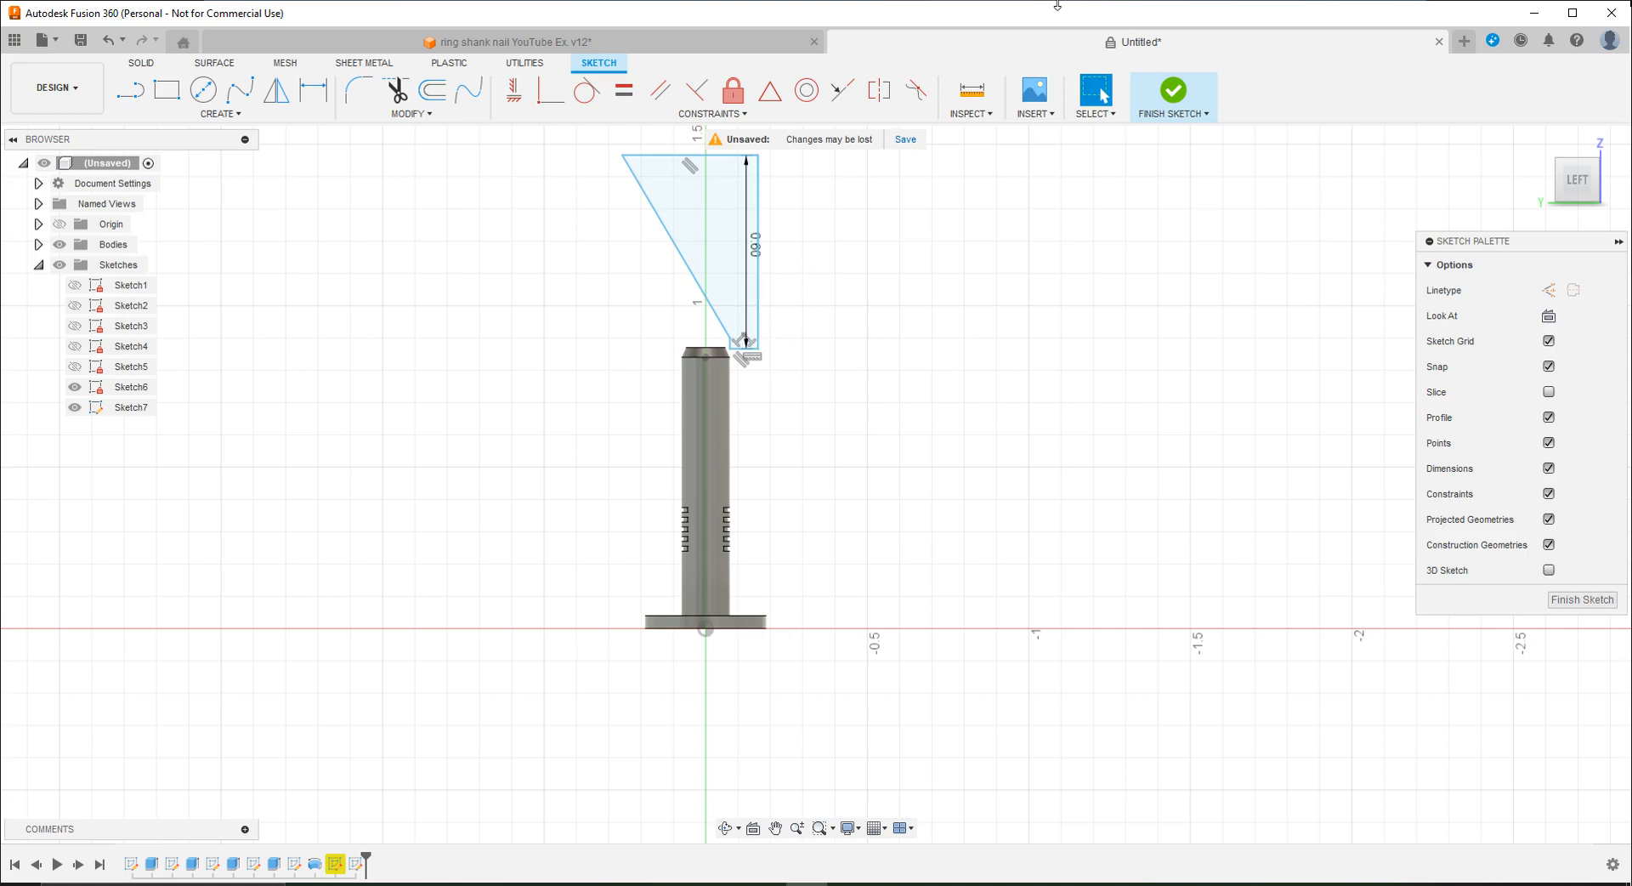
# Step: Undo the ring profile's corner moves and its 0.6 in inner edge dimension
pyautogui.click(110, 42)
pyautogui.click(110, 41)
pyautogui.scroll(10, 688, 395)
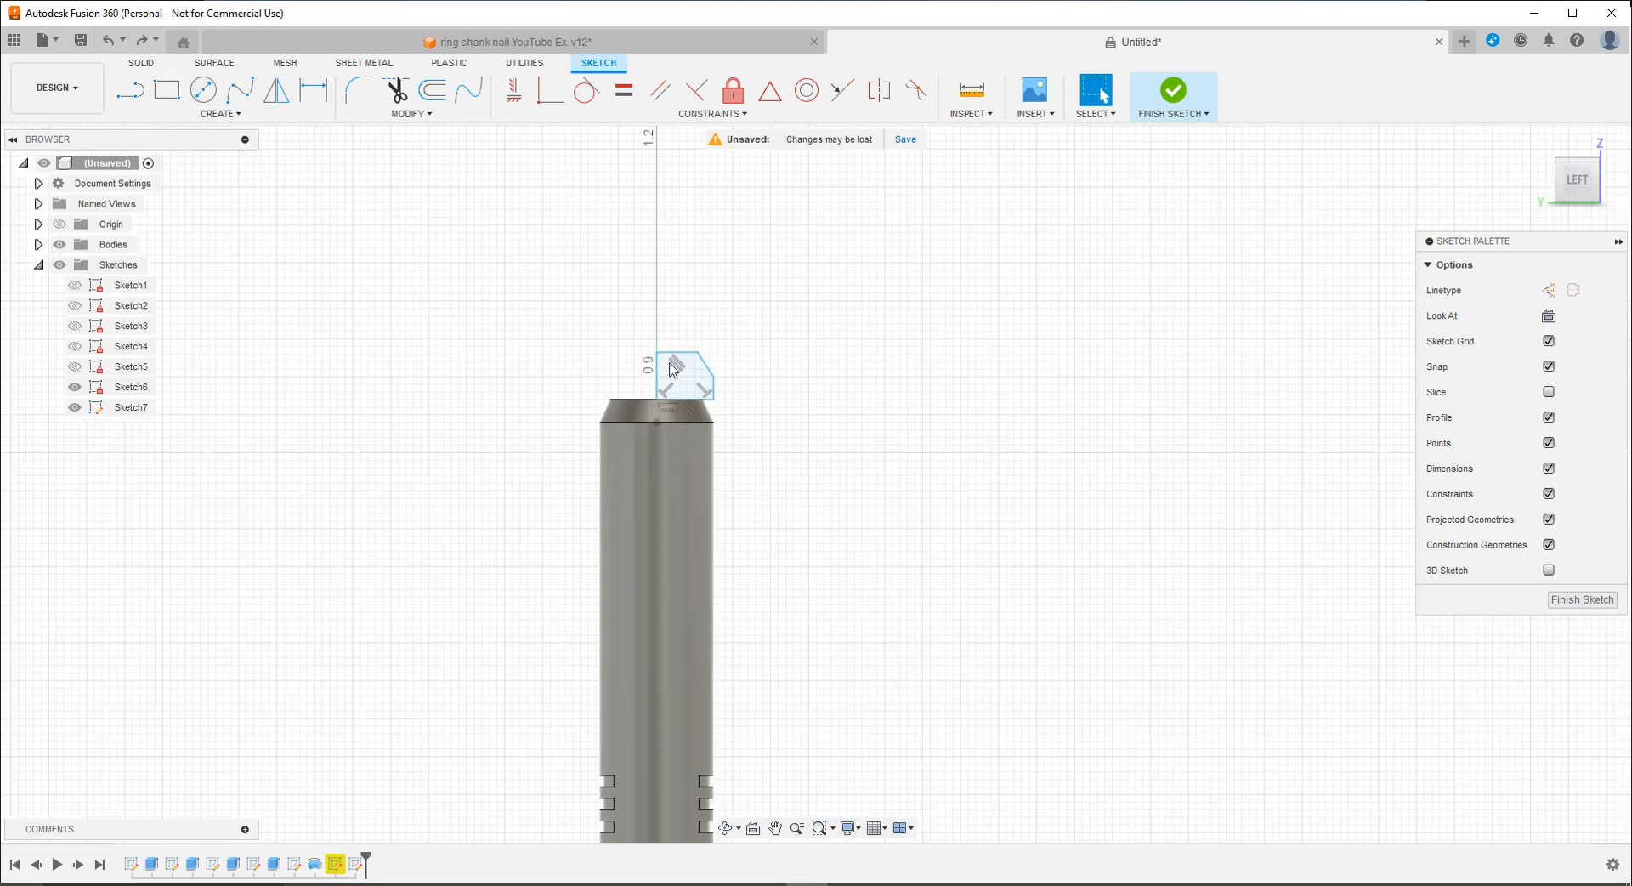
pyautogui.click(688, 393)
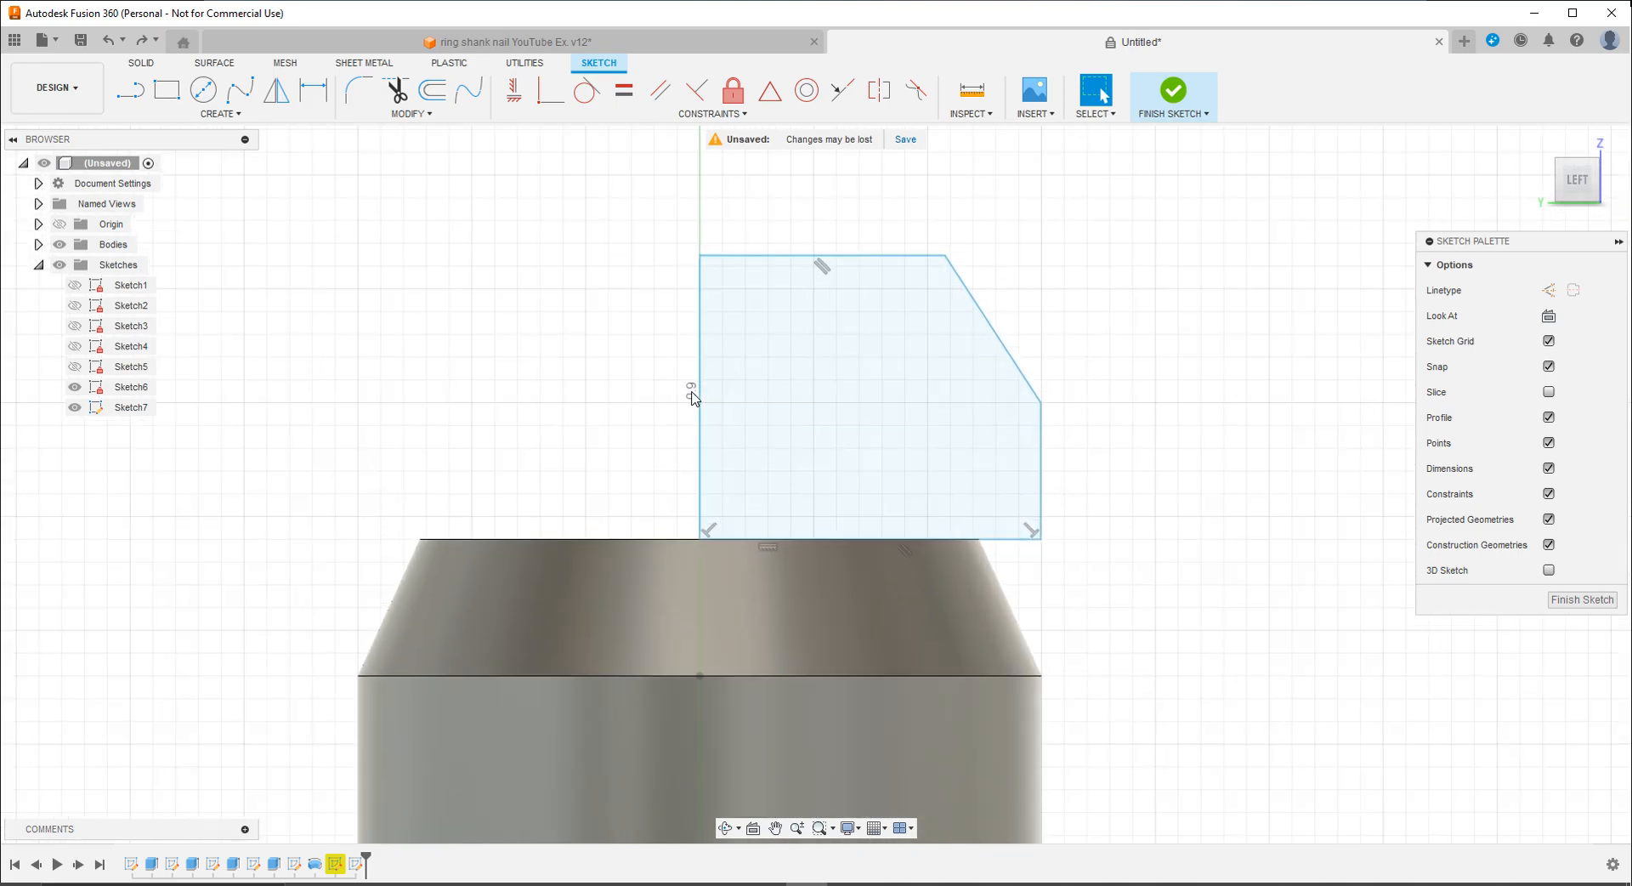
# Step: Dimension the ring profile's bottom edge and set its length to 0.075 in
pyautogui.click(692, 388)
pyautogui.click(313, 89)
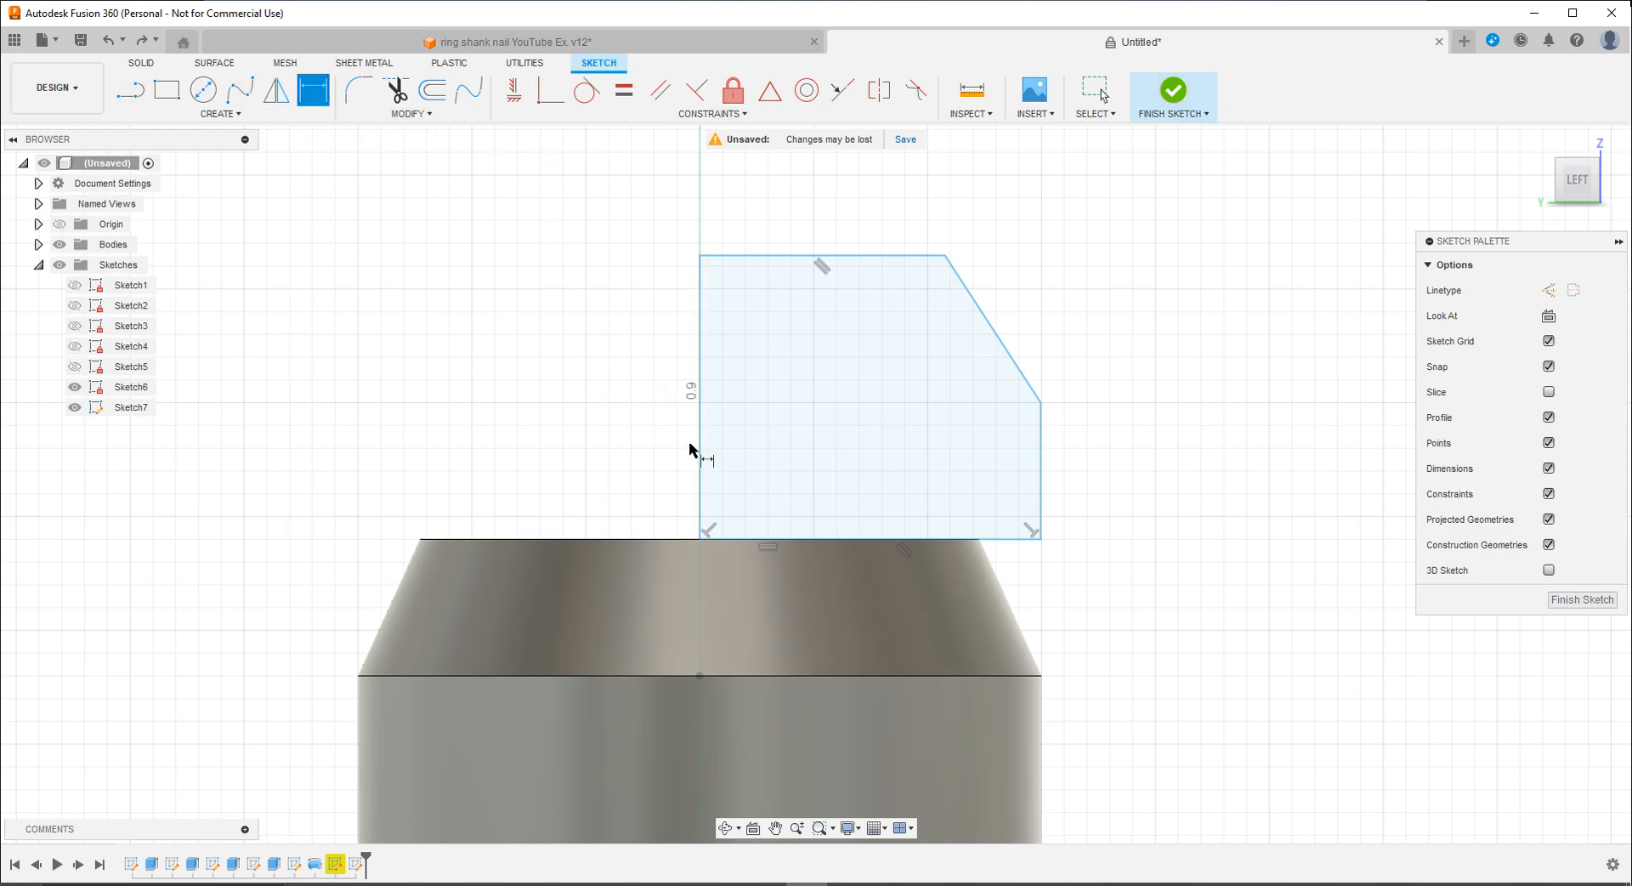
pyautogui.click(847, 538)
pyautogui.click(860, 465)
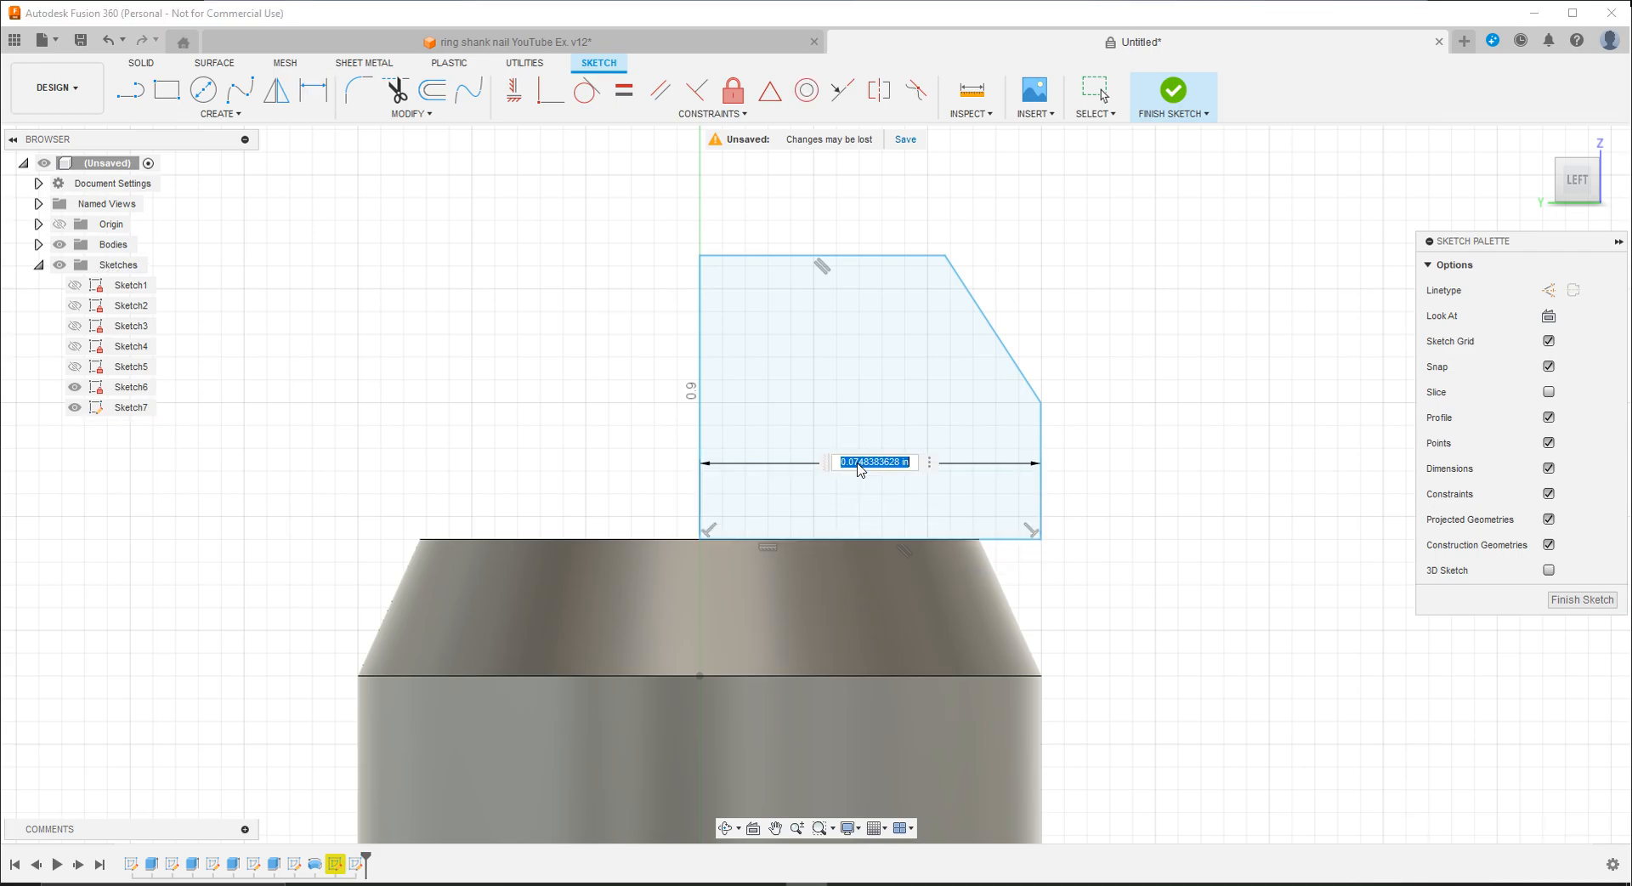
pyautogui.press('BackSpace')
pyautogui.write('.075')
pyautogui.press('Return')
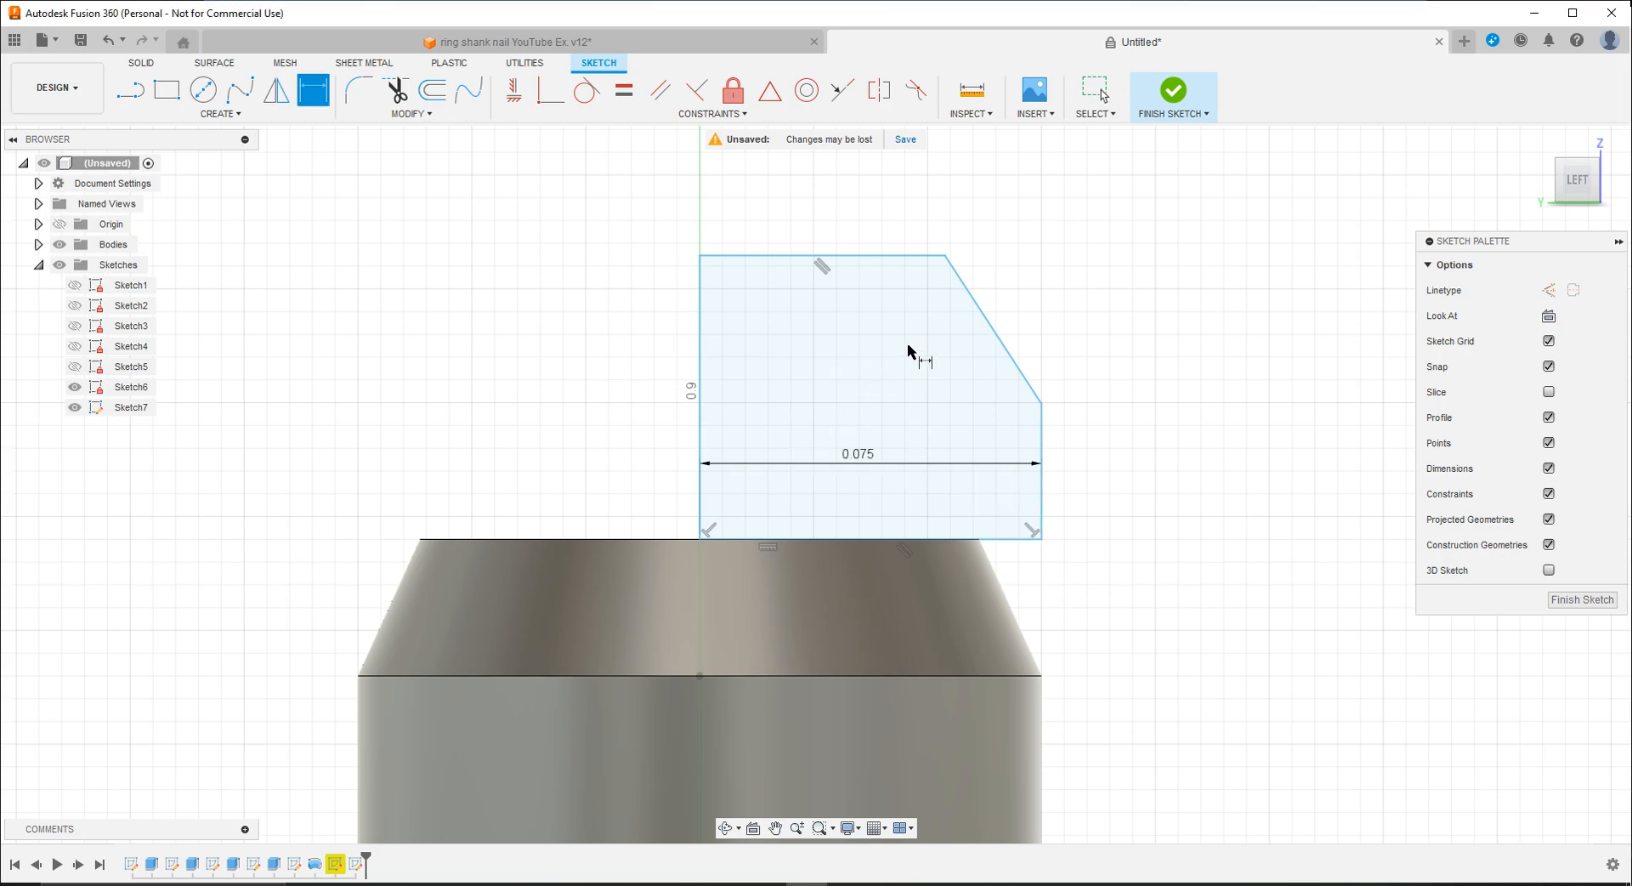
# Step: Dimension the ring profile's short vertical outer edge at 0.3 in
pyautogui.click(1043, 437)
pyautogui.click(1114, 457)
pyautogui.write('.3')
pyautogui.press('Return')
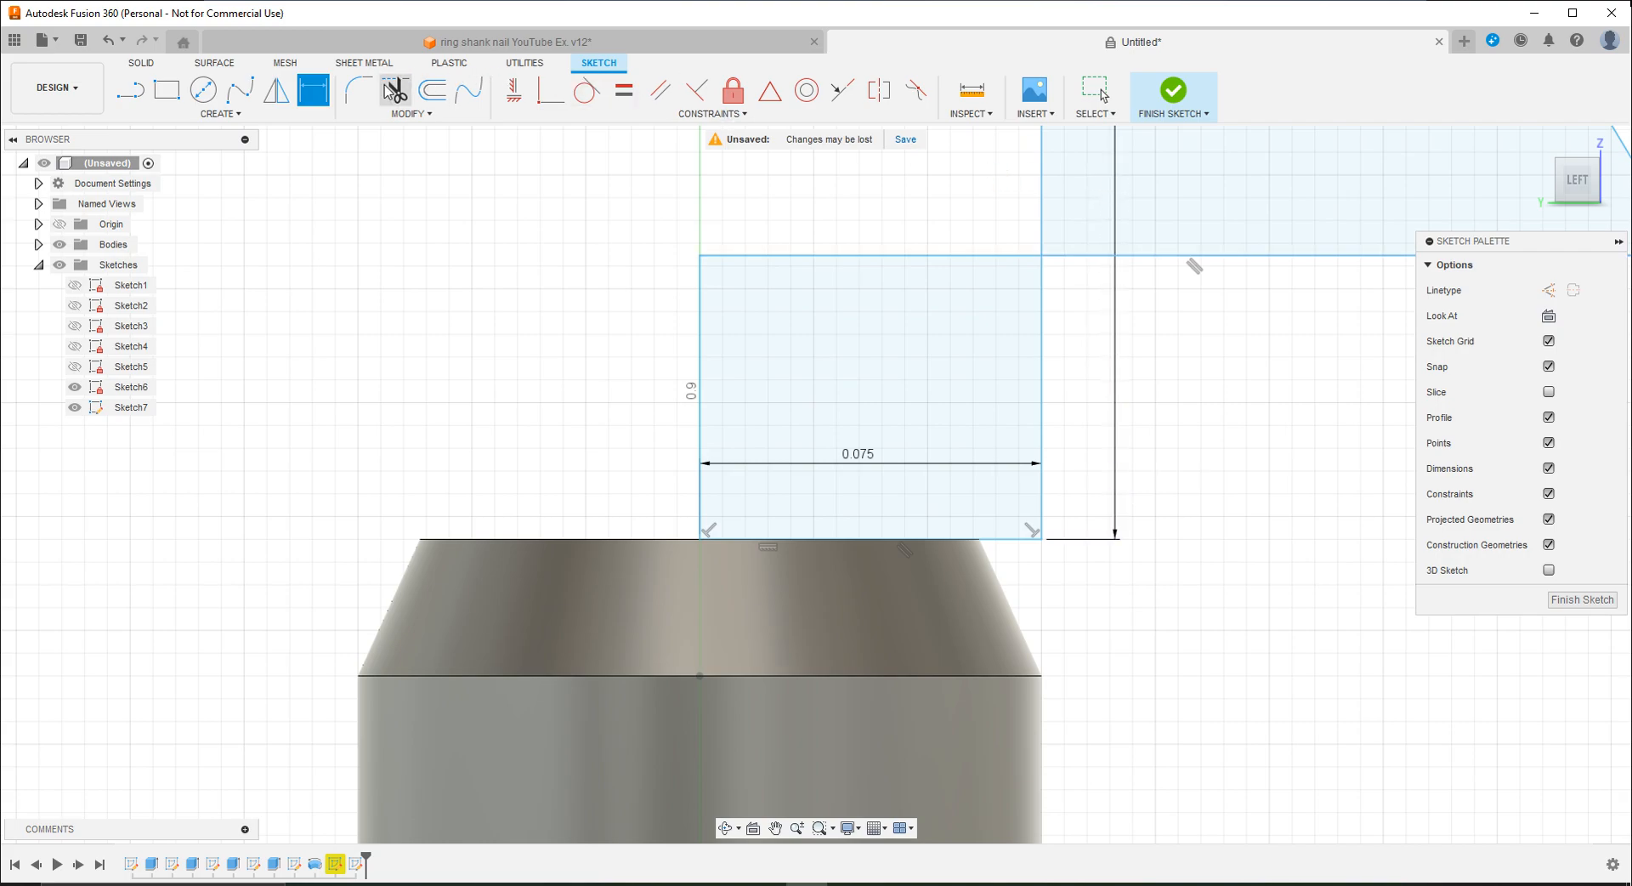
pyautogui.press('Escape')
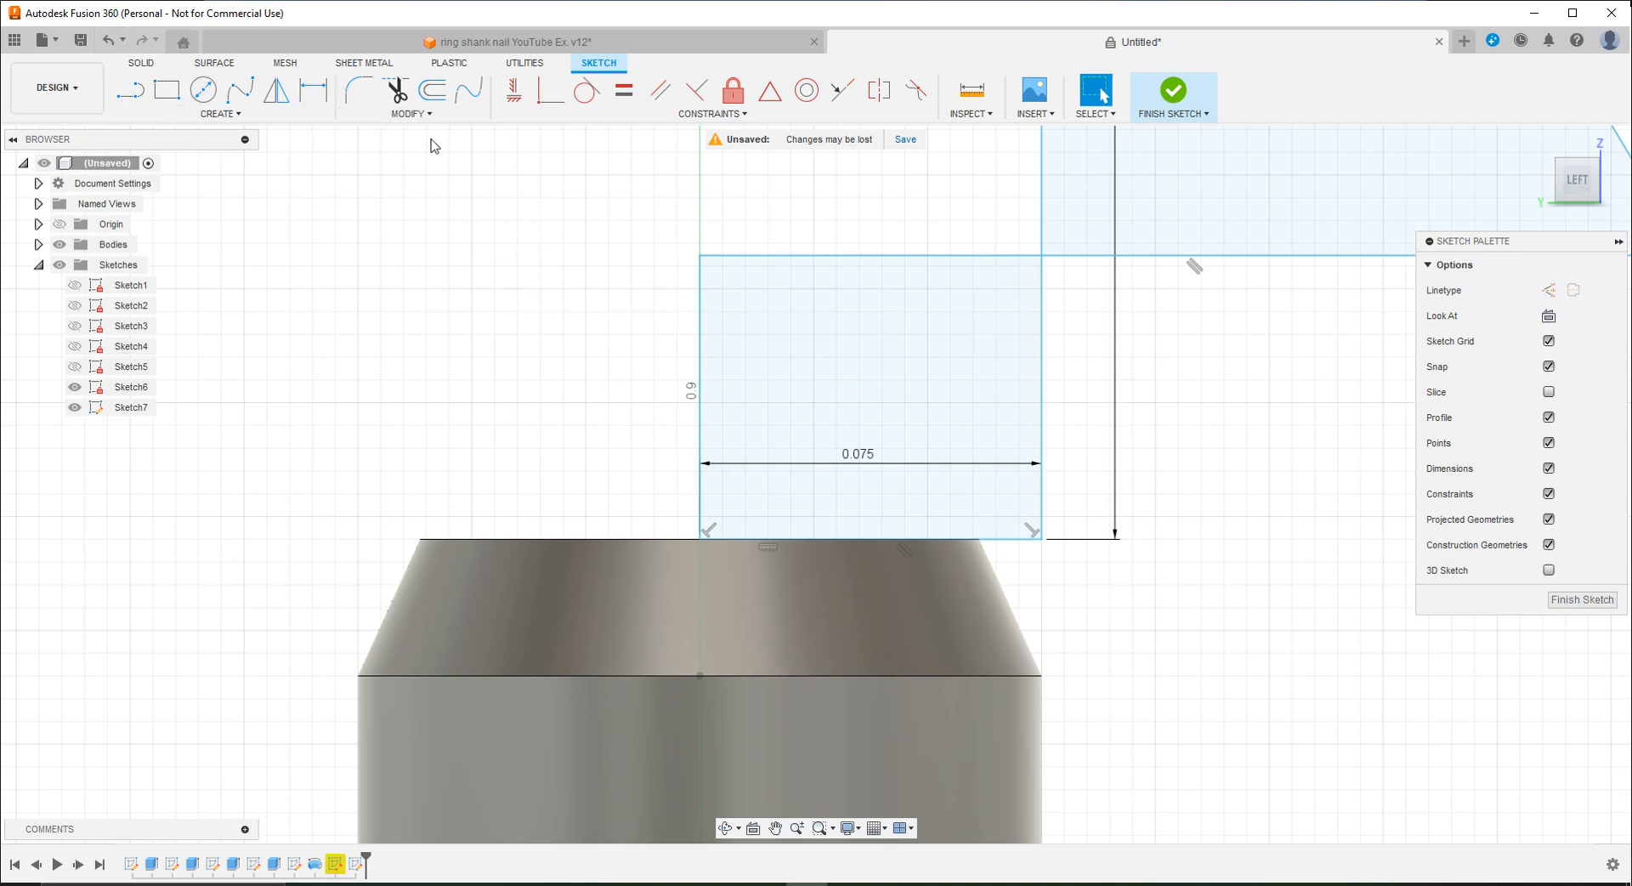
# Step: Undo the last dimension value and set the outer edge's length to 0.03 in
pyautogui.click(109, 43)
pyautogui.doubleClick(1110, 456)
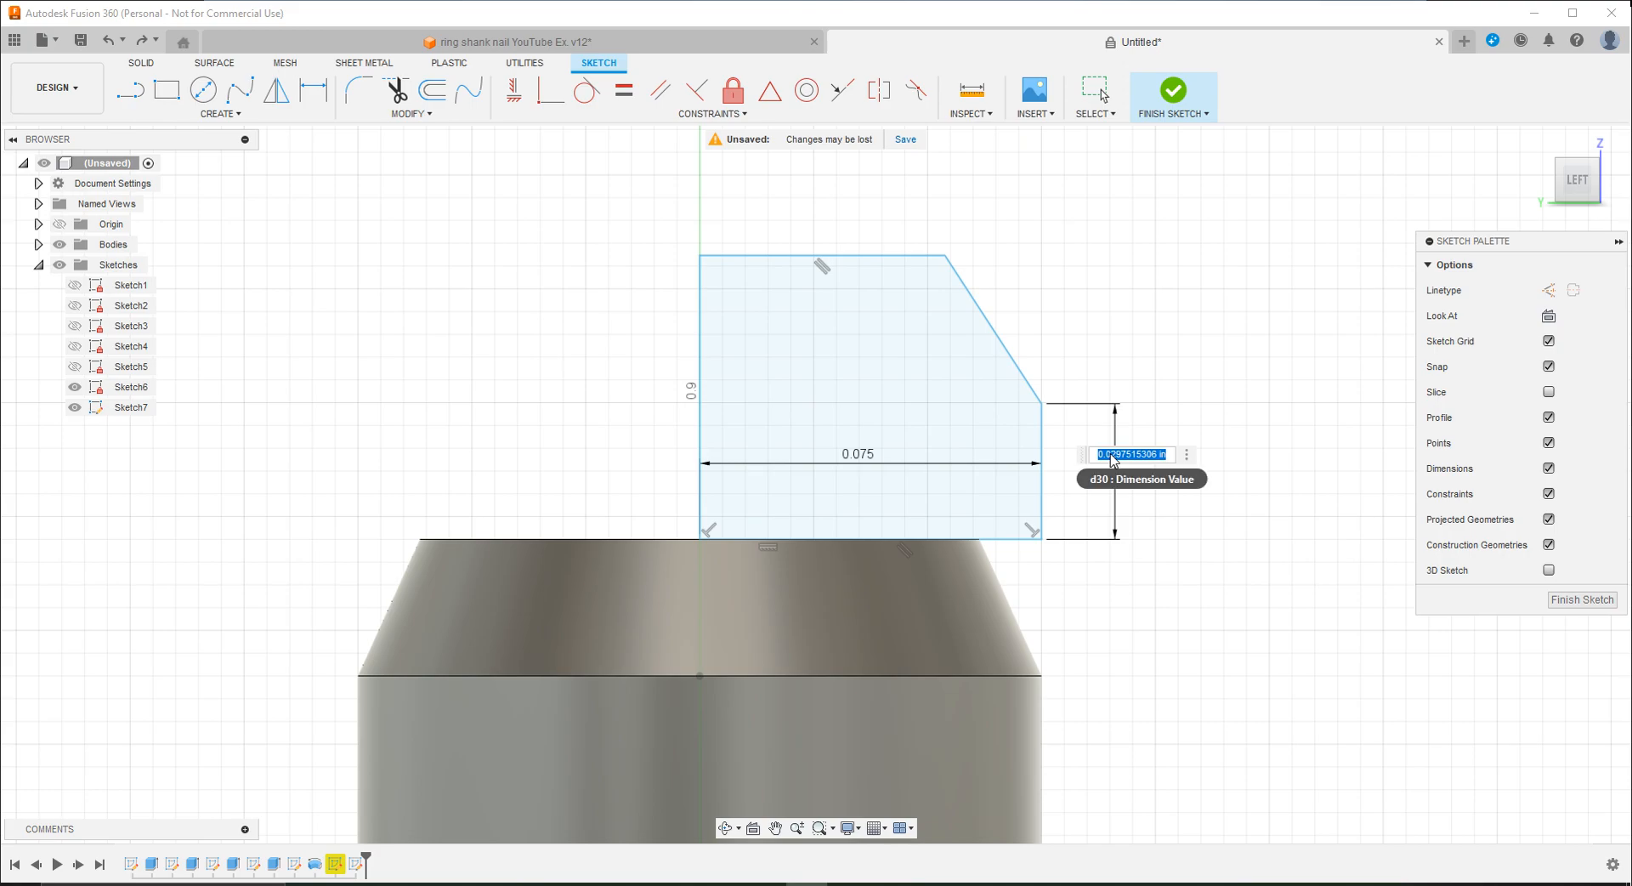
pyautogui.write('0.03')
pyautogui.press('Return')
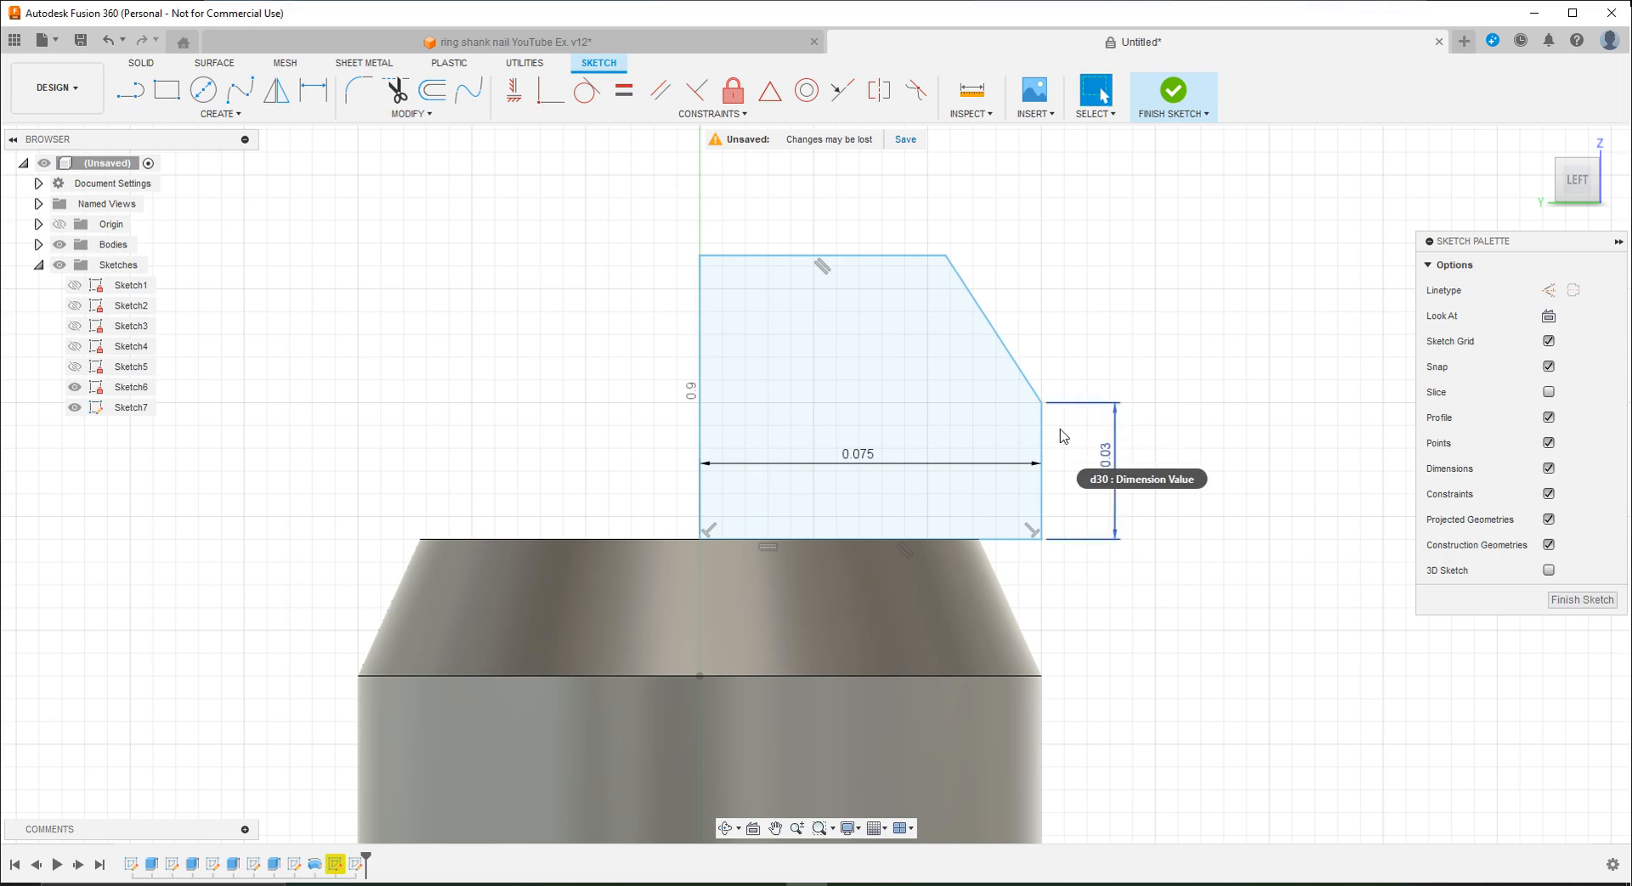
# Step: Dimension the ring profile's vertical inner edge and set its length to 0.06 in
pyautogui.click(700, 400)
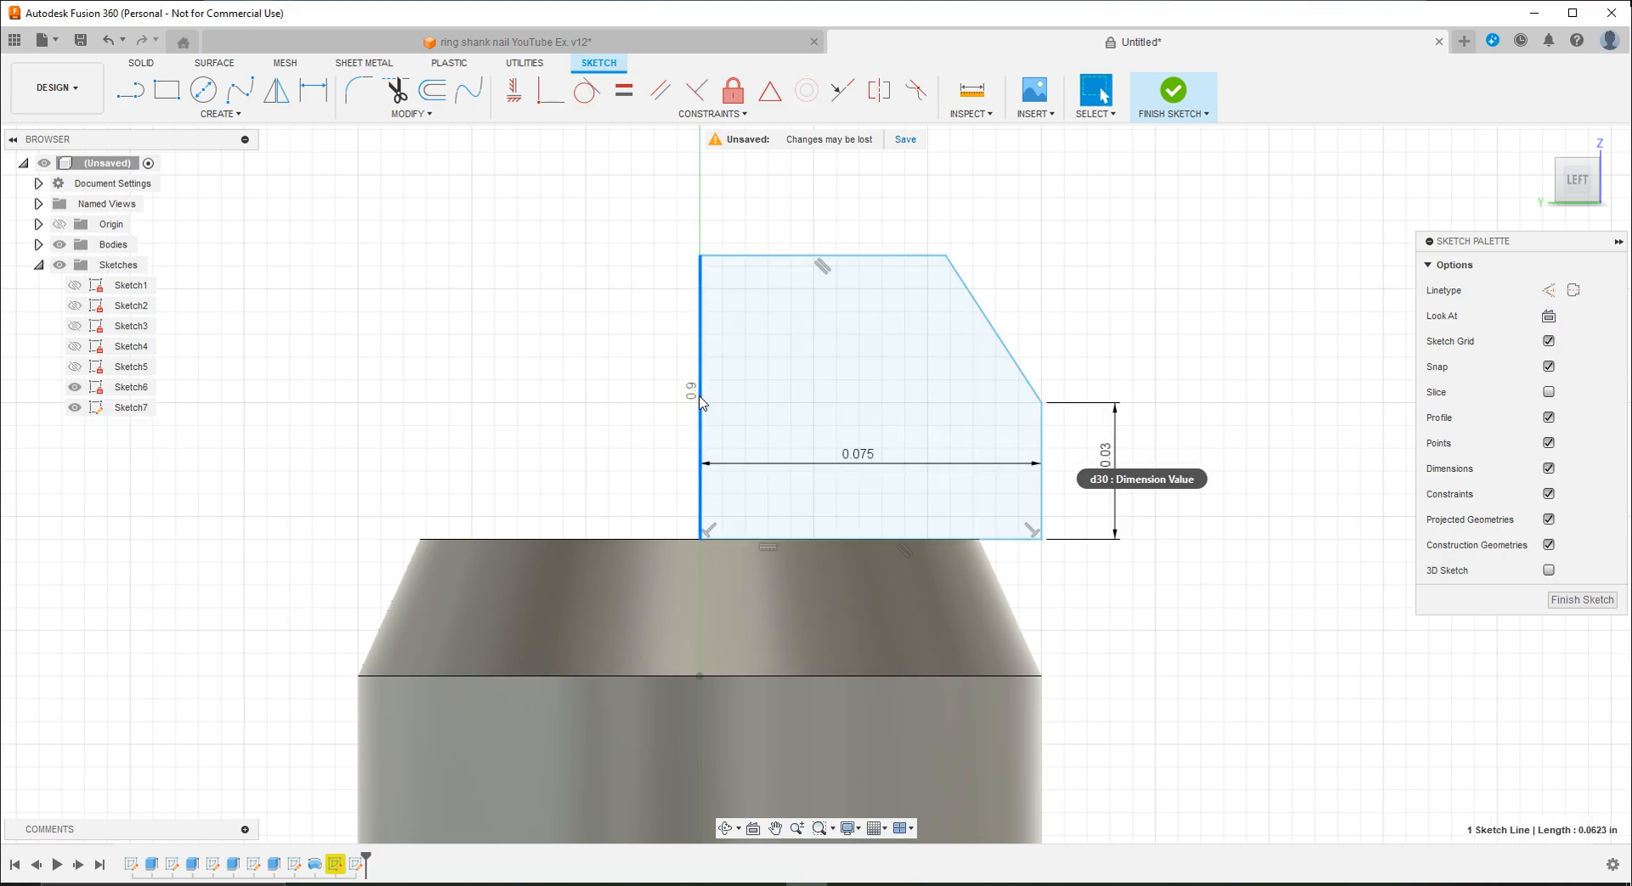
pyautogui.press('d')
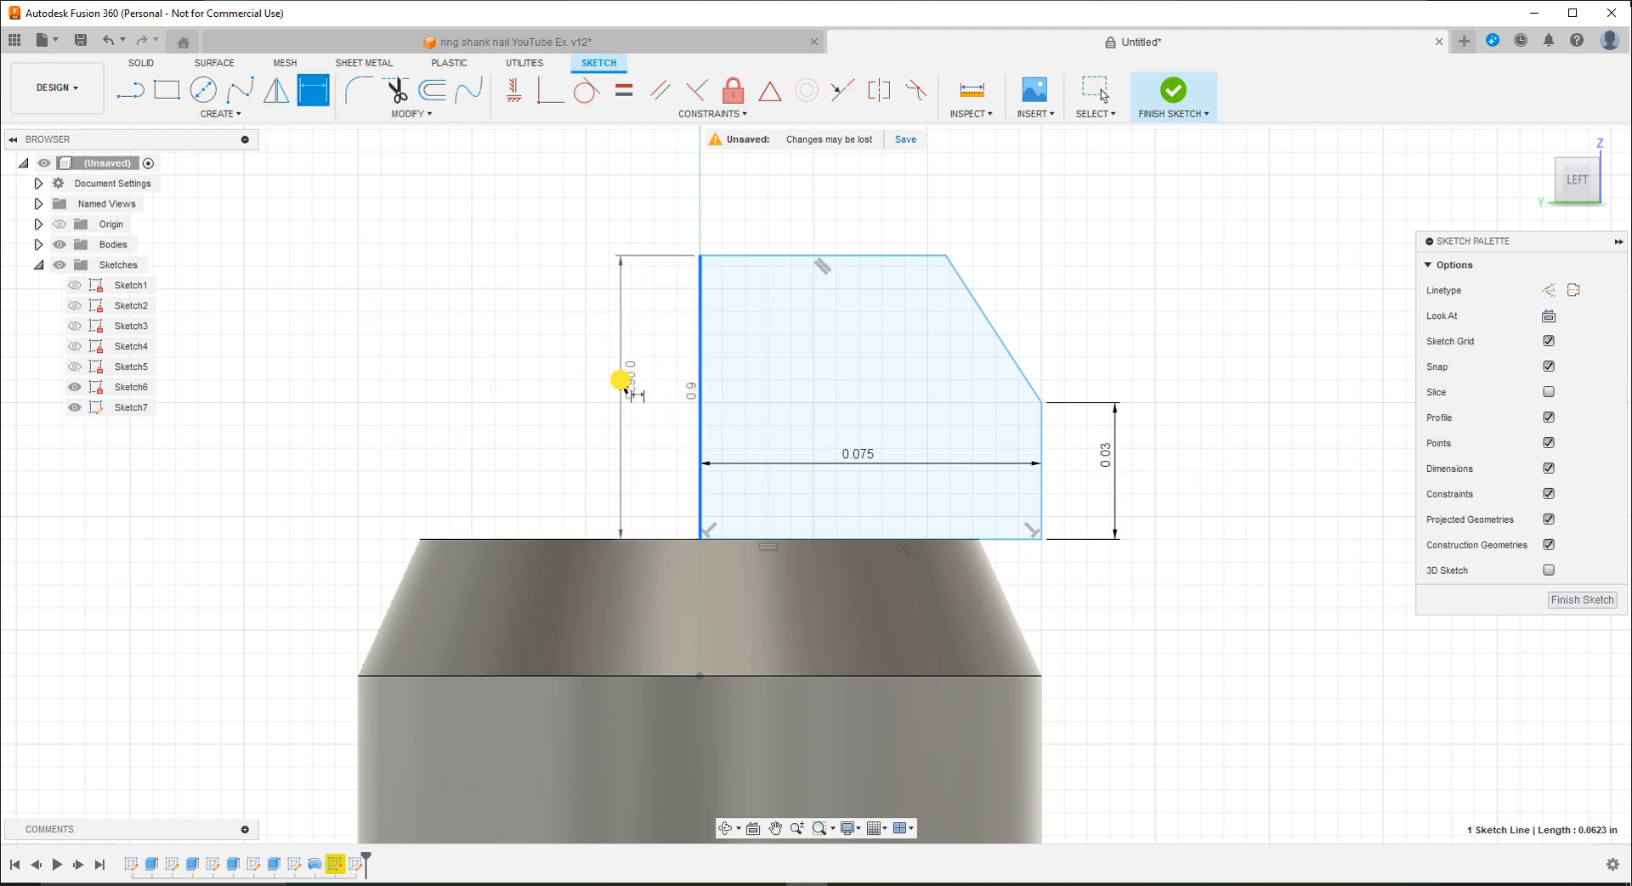
pyautogui.click(623, 387)
pyautogui.write('0.06')
pyautogui.press('Return')
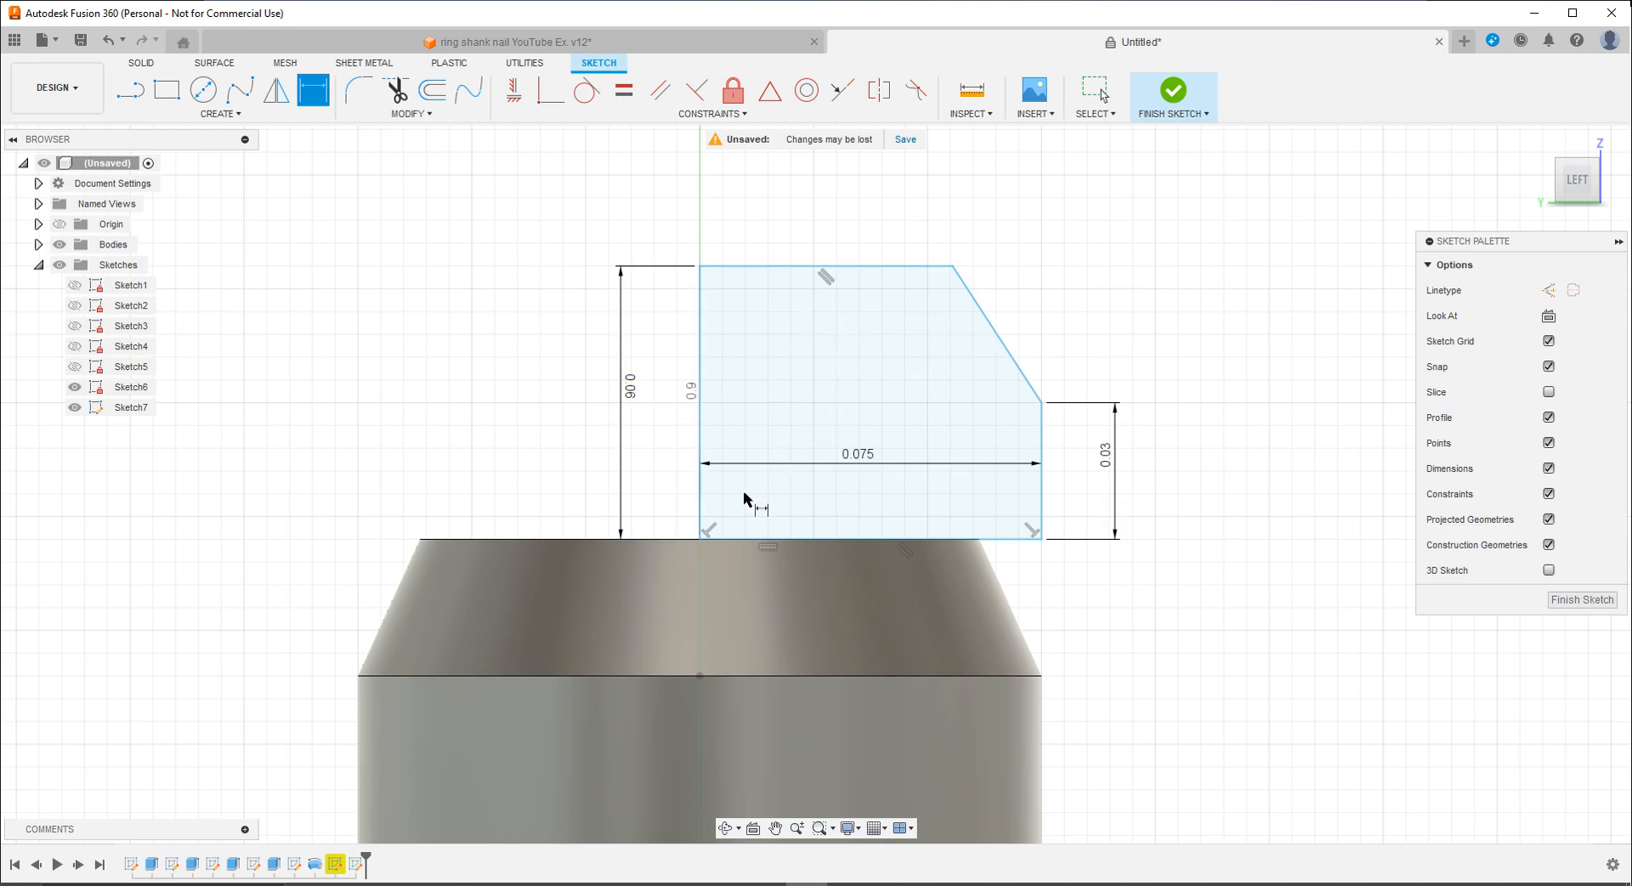
# Step: Move the ring profile up and outward, away from the centre of the bevel's top face
pyautogui.keyDown('shift'); pyautogui.moveTo(427, 357); pyautogui.dragTo(427, 400, button='middle'); pyautogui.keyUp('shift')
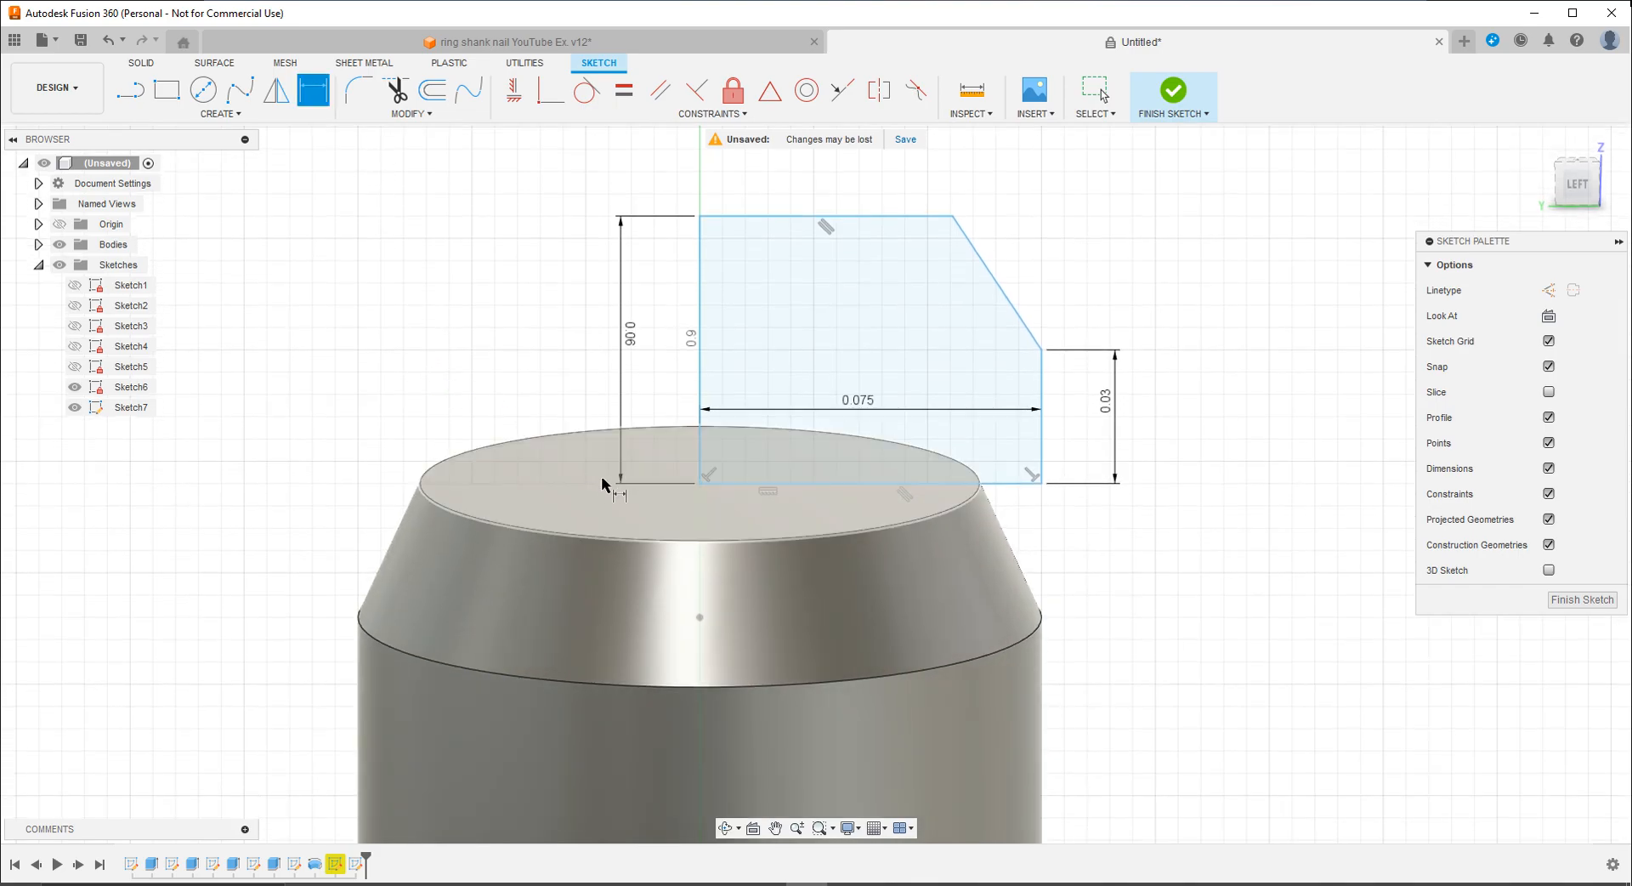
pyautogui.press('Escape')
pyautogui.click(700, 487)
pyautogui.moveTo(701, 488)
pyautogui.mouseDown()
pyautogui.moveTo(783, 421)
pyautogui.moveTo(771, 431)
pyautogui.mouseUp()
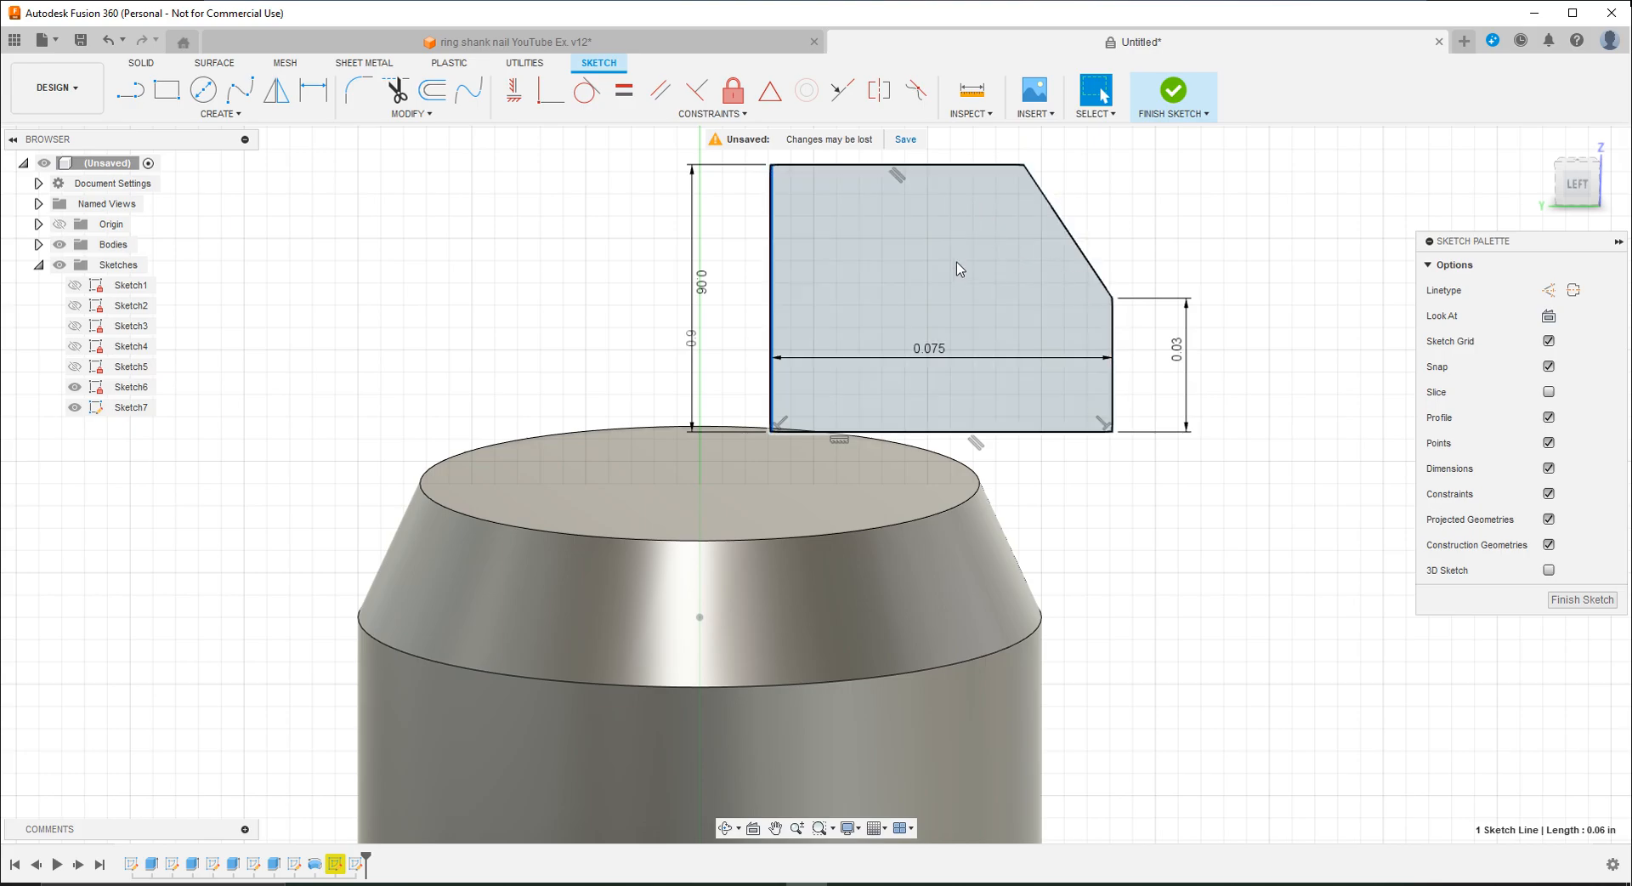
# Step: Check the ring dimensions in the reference nail design and return to the untitled design
pyautogui.moveTo(940, 261); pyautogui.dragTo(921, 361, button='middle')
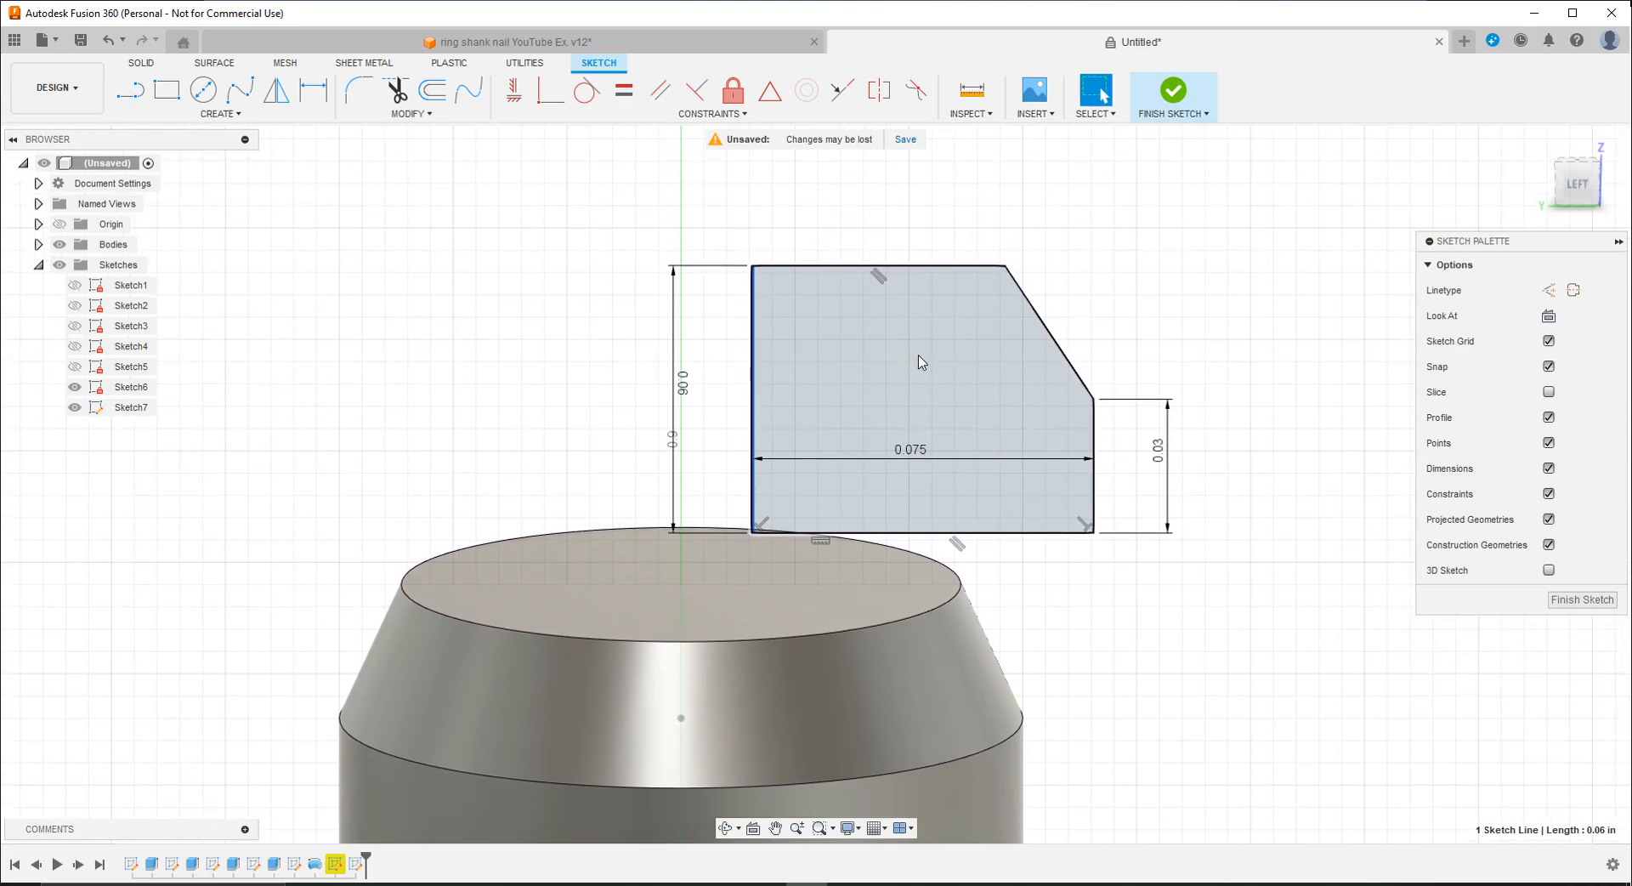
pyautogui.click(718, 46)
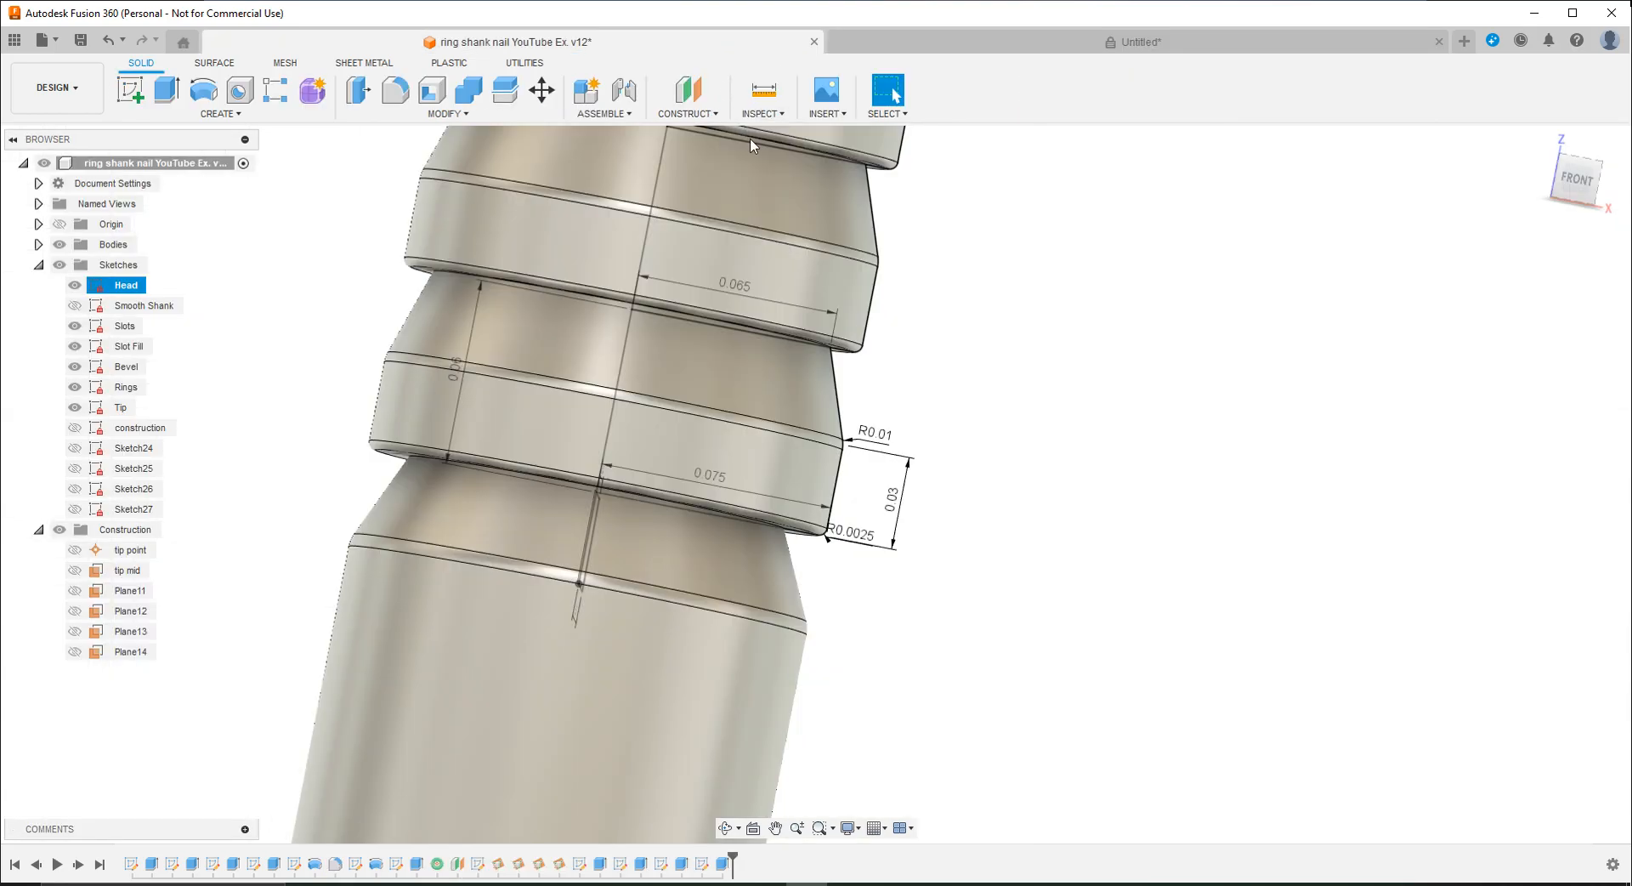
pyautogui.click(958, 43)
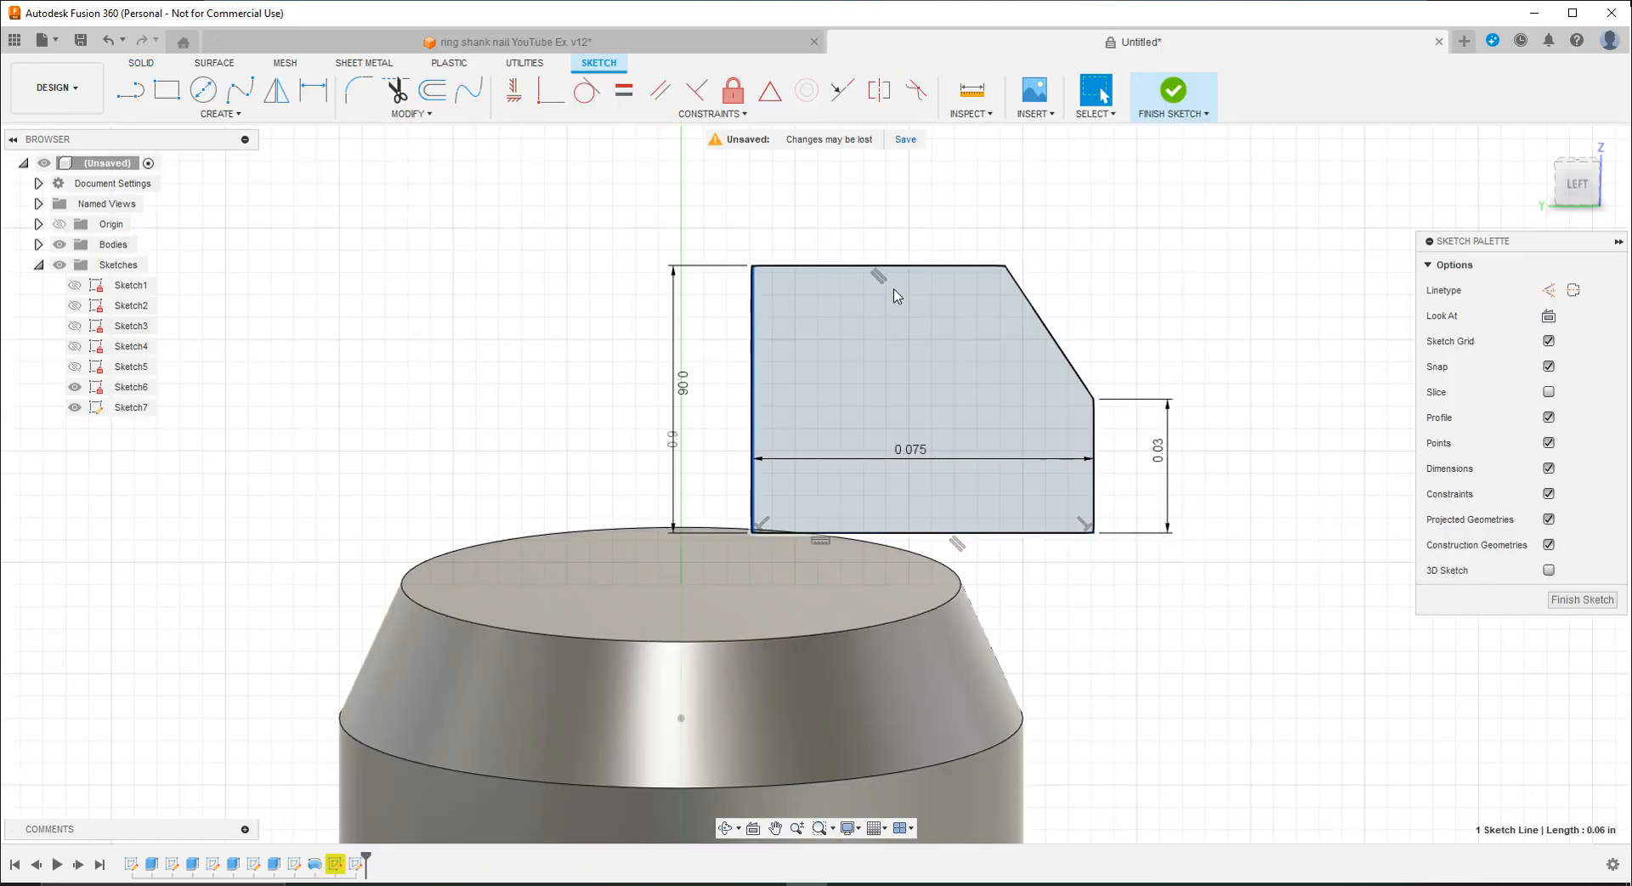
# Step: Dimension the ring profile's top edge at 0.065 in and reposition the two horizontal dimensions for clarity
pyautogui.click(314, 90)
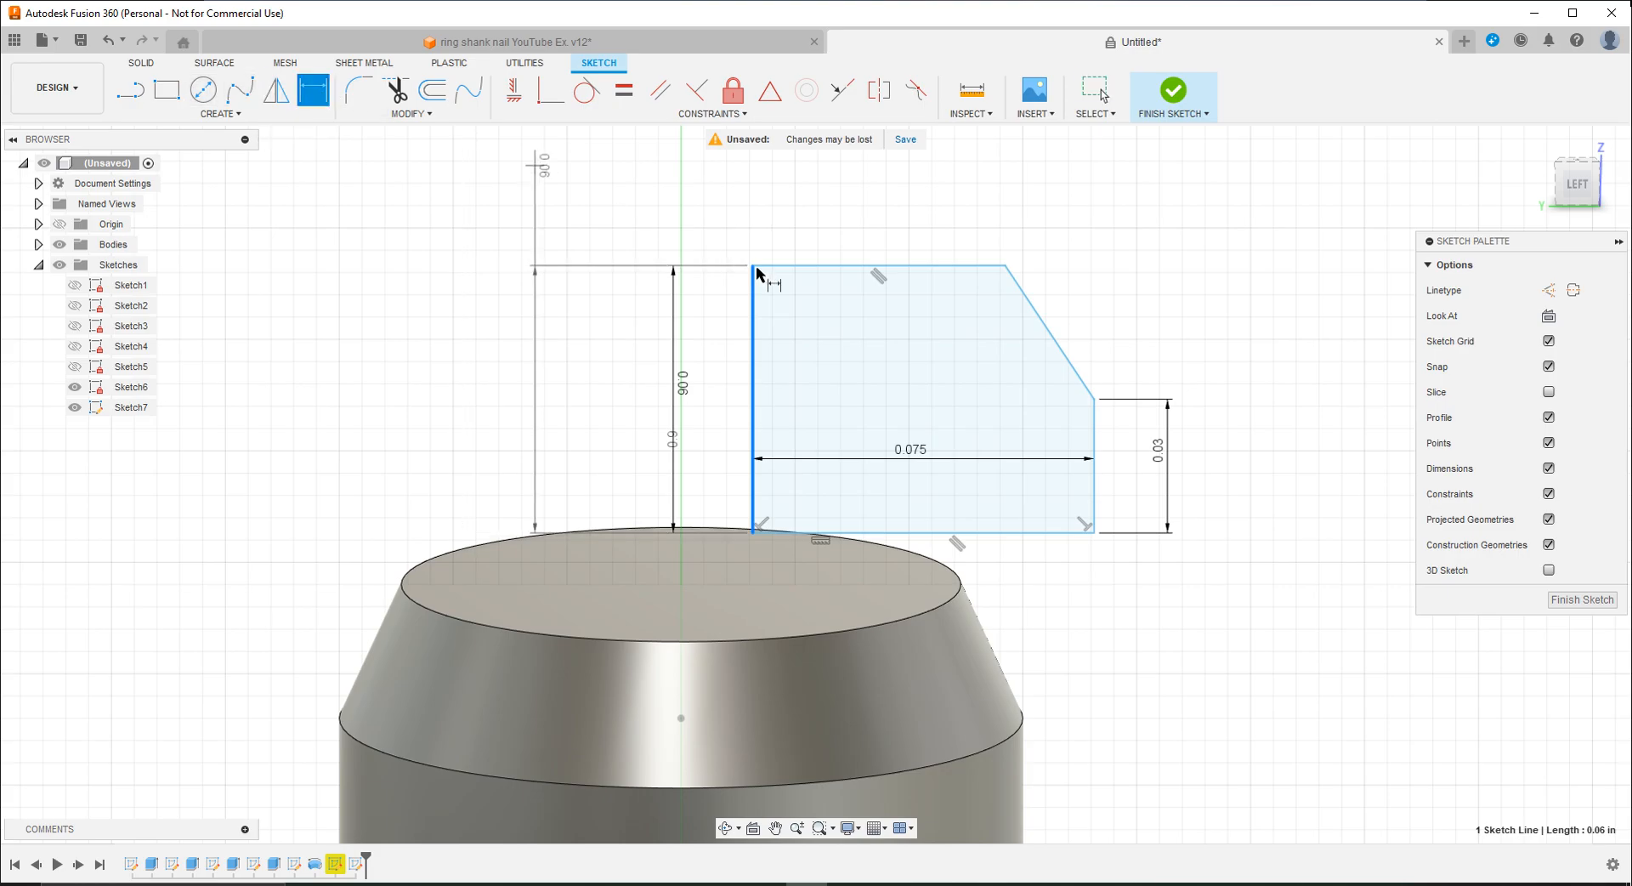
pyautogui.click(927, 267)
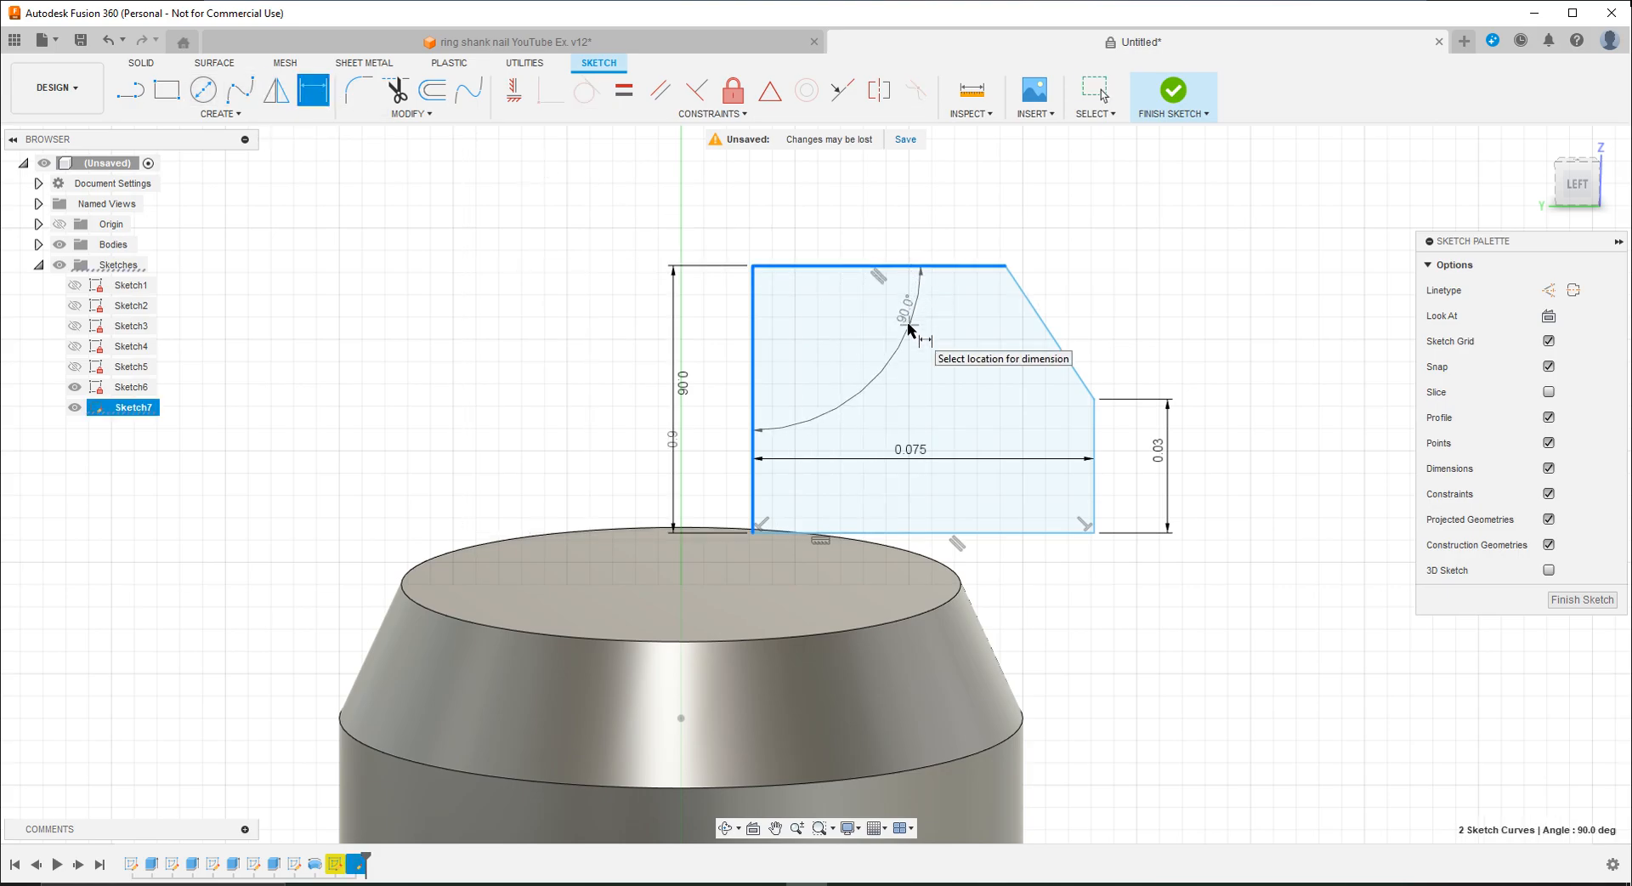
pyautogui.press('Escape')
pyautogui.click(314, 89)
pyautogui.click(906, 267)
pyautogui.click(901, 347)
pyautogui.write('0')
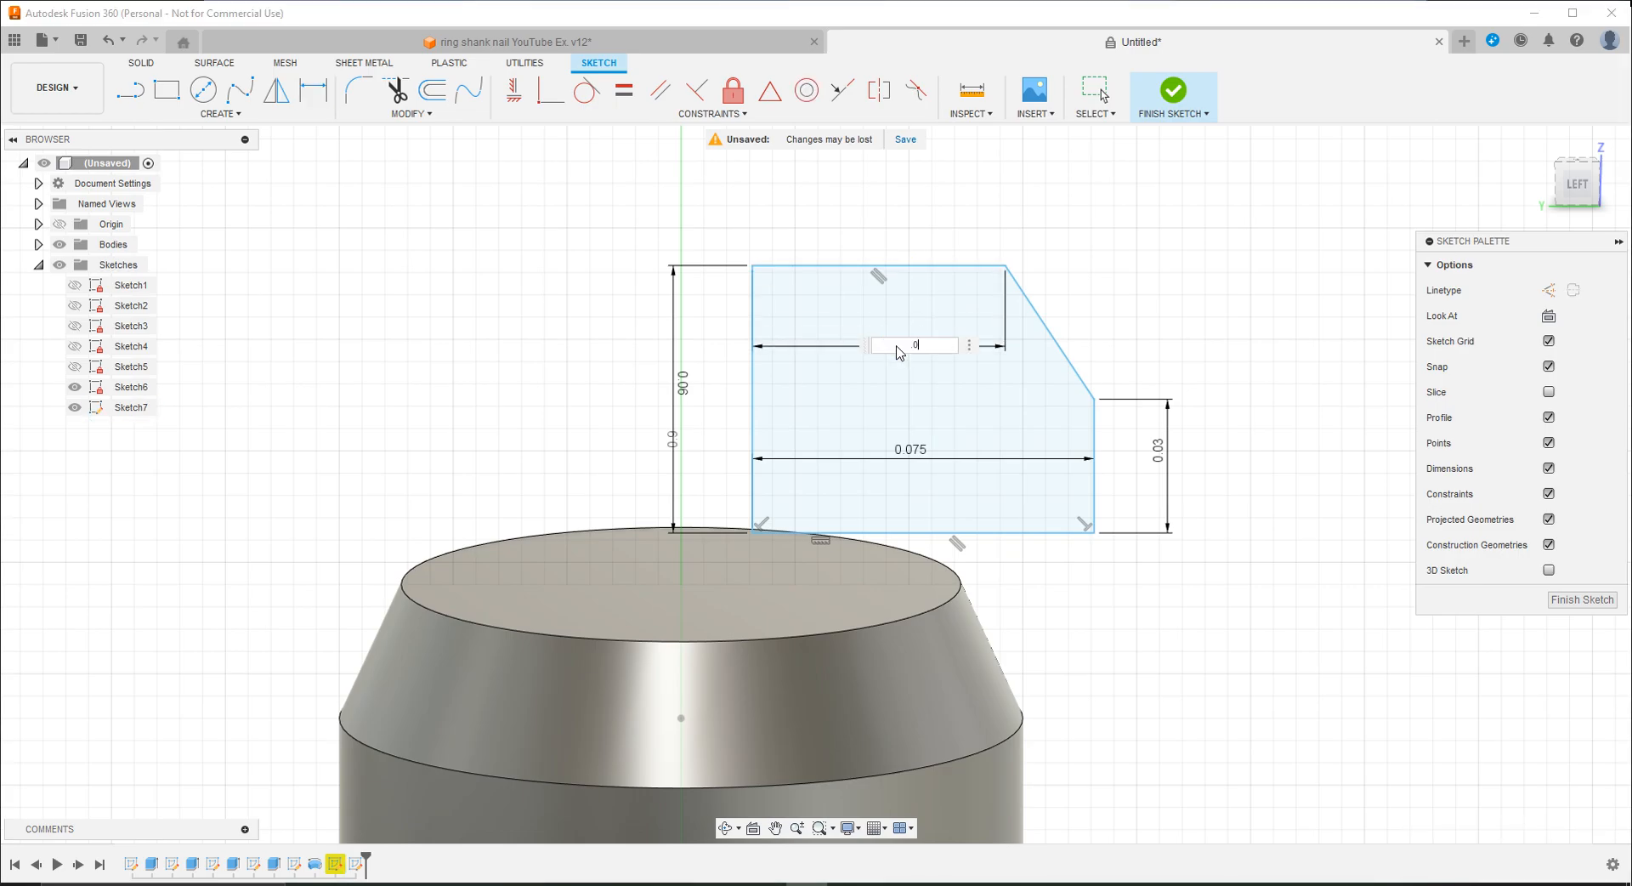
pyautogui.write('.065')
pyautogui.press('Return')
pyautogui.moveTo(876, 340); pyautogui.dragTo(867, 201)
pyautogui.moveTo(878, 453)
pyautogui.mouseDown()
pyautogui.moveTo(882, 575)
pyautogui.moveTo(875, 473)
pyautogui.mouseUp()
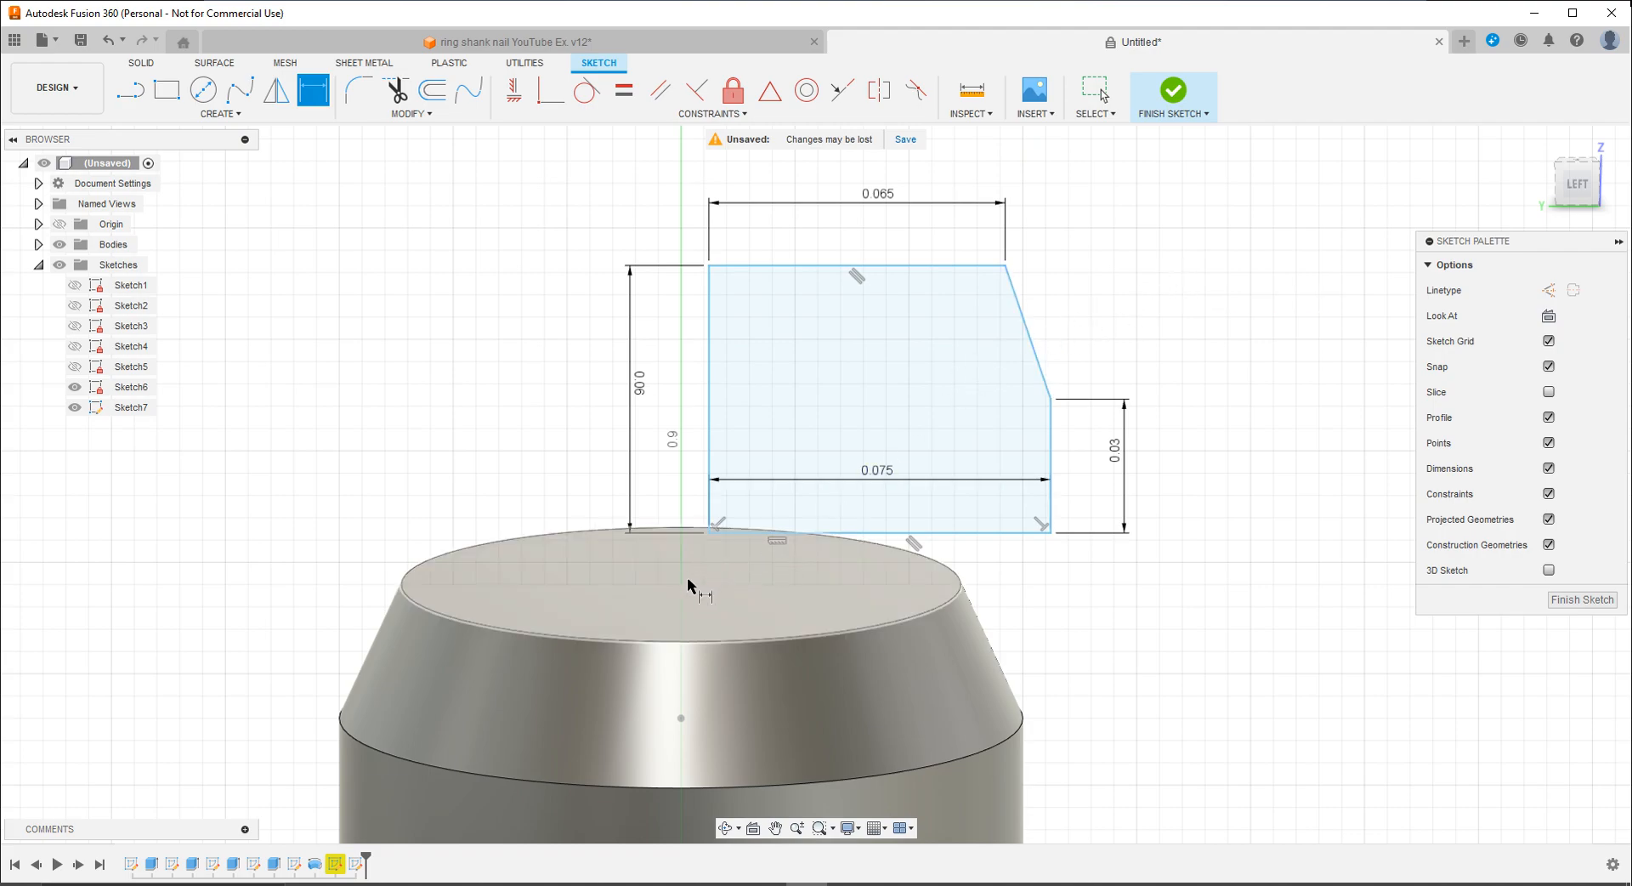
pyautogui.click(550, 89)
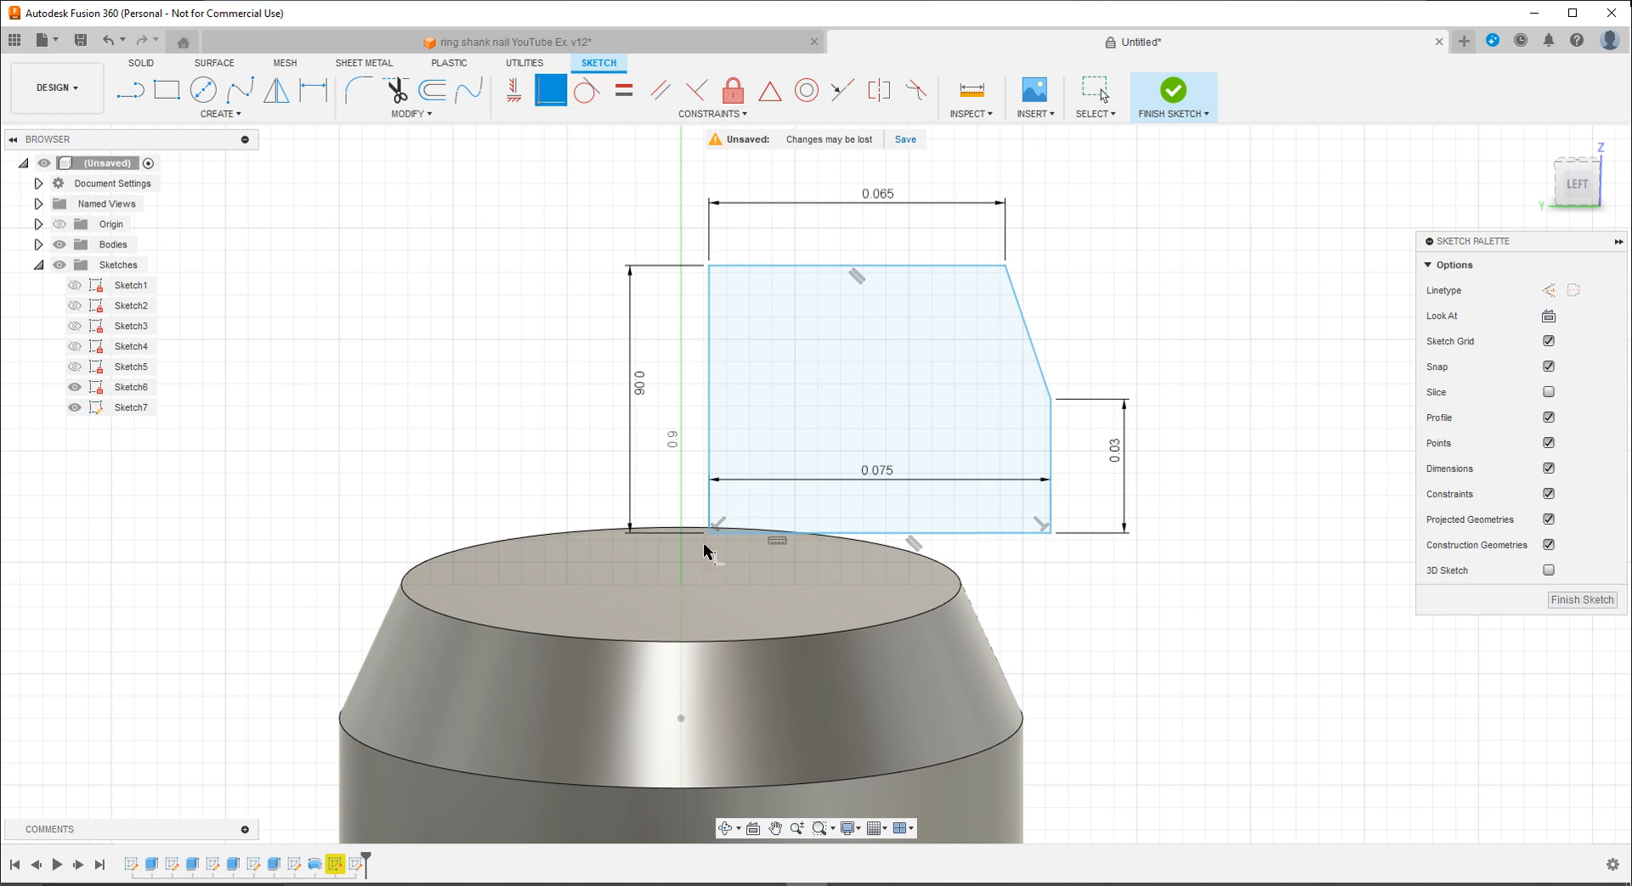
pyautogui.click(742, 536)
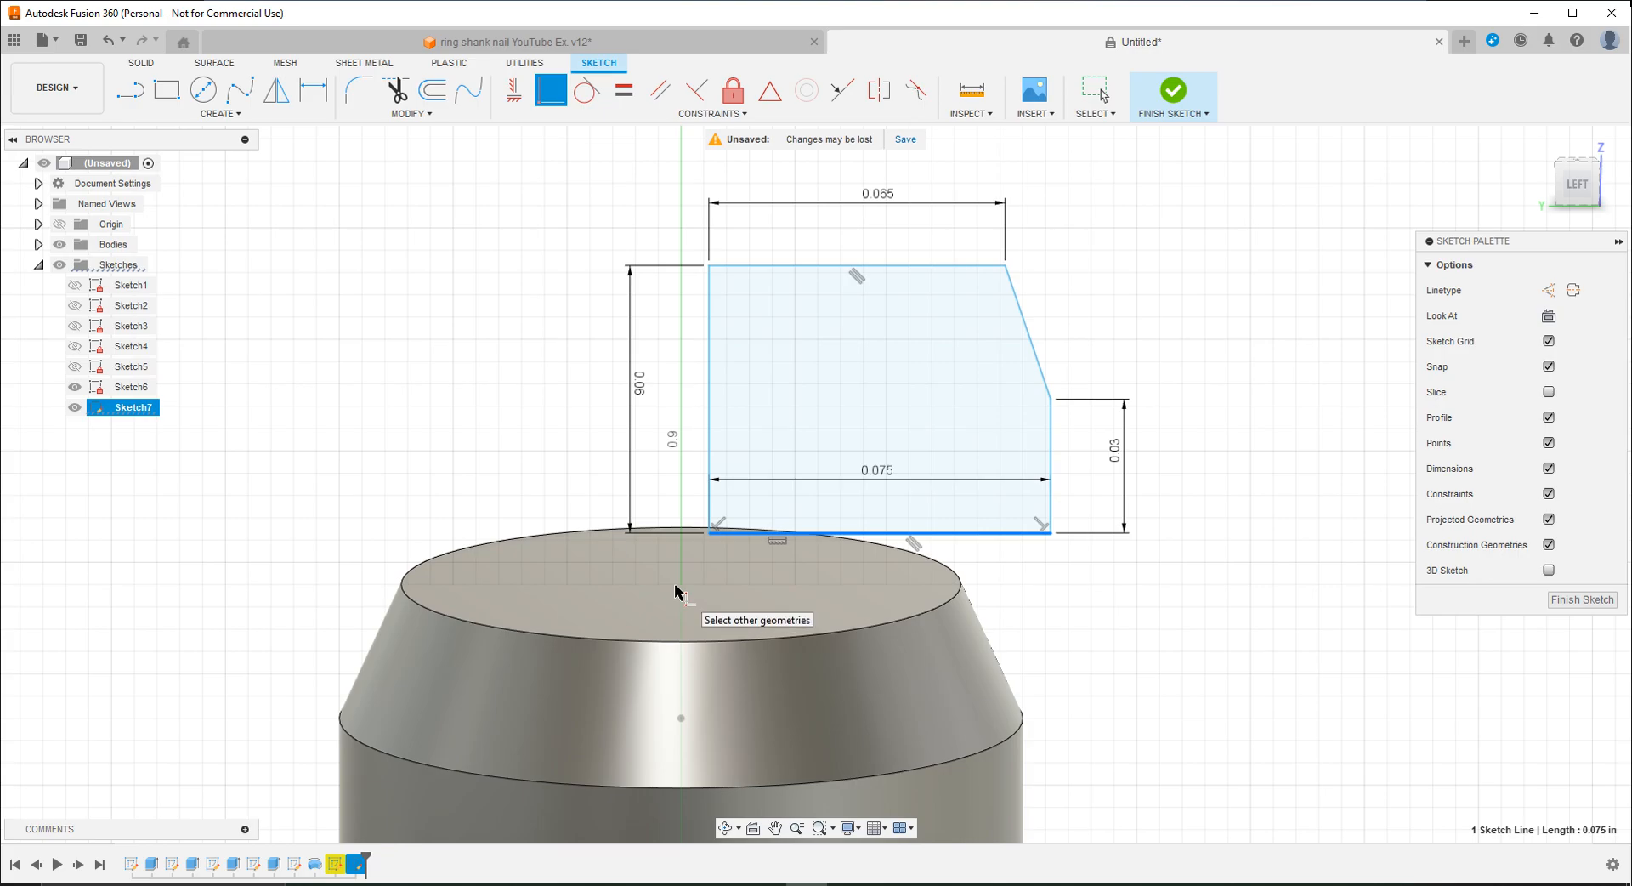
pyautogui.press('Escape')
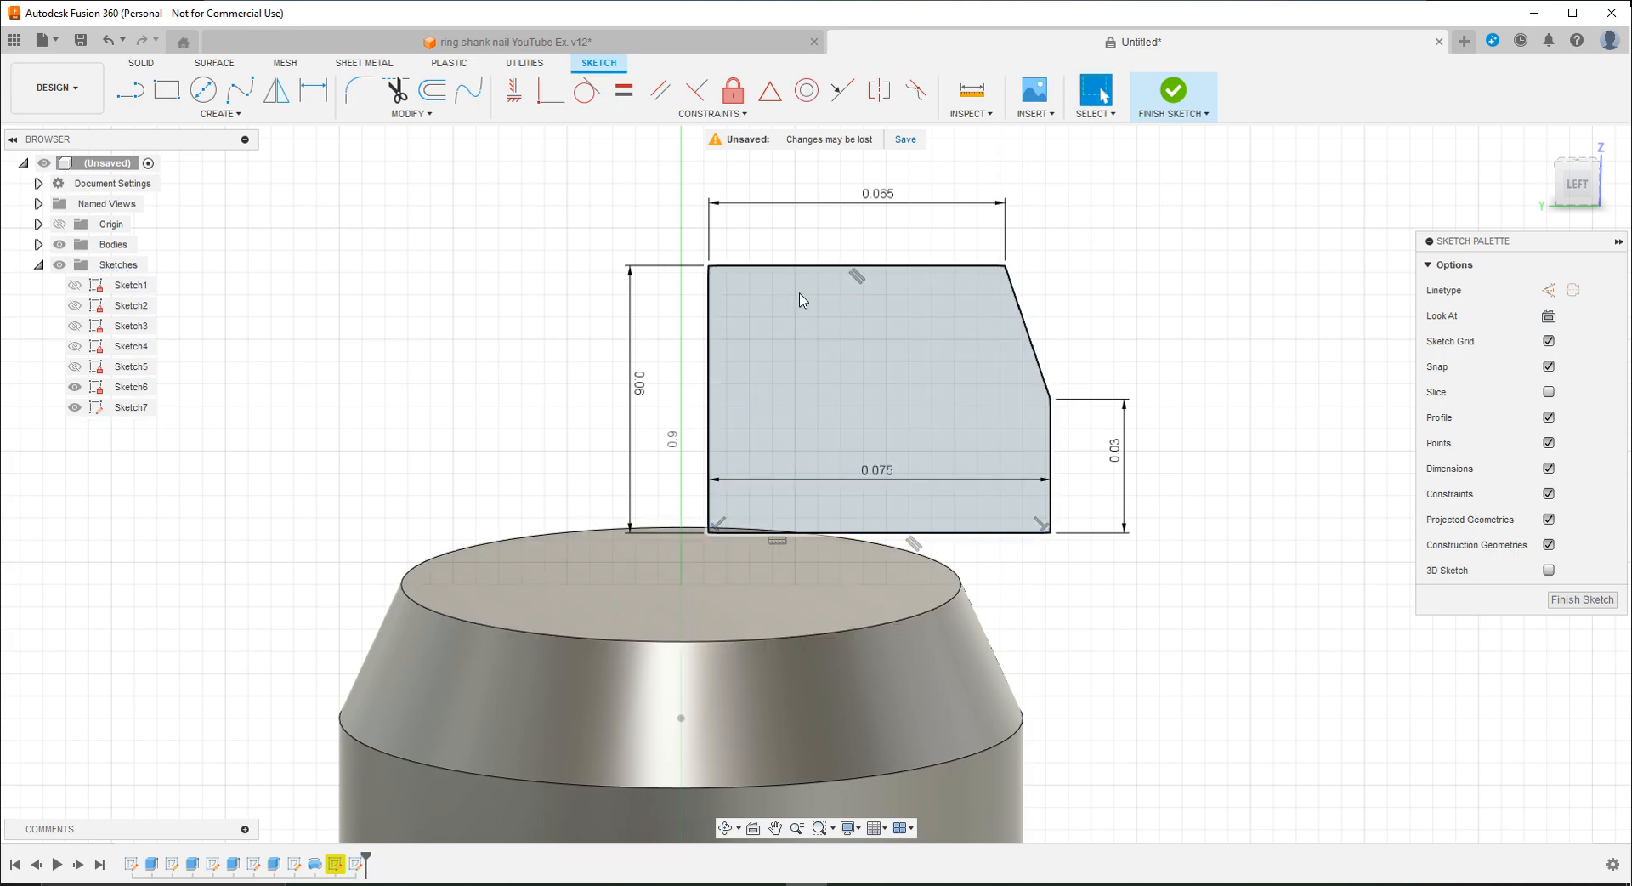
pyautogui.click(718, 290)
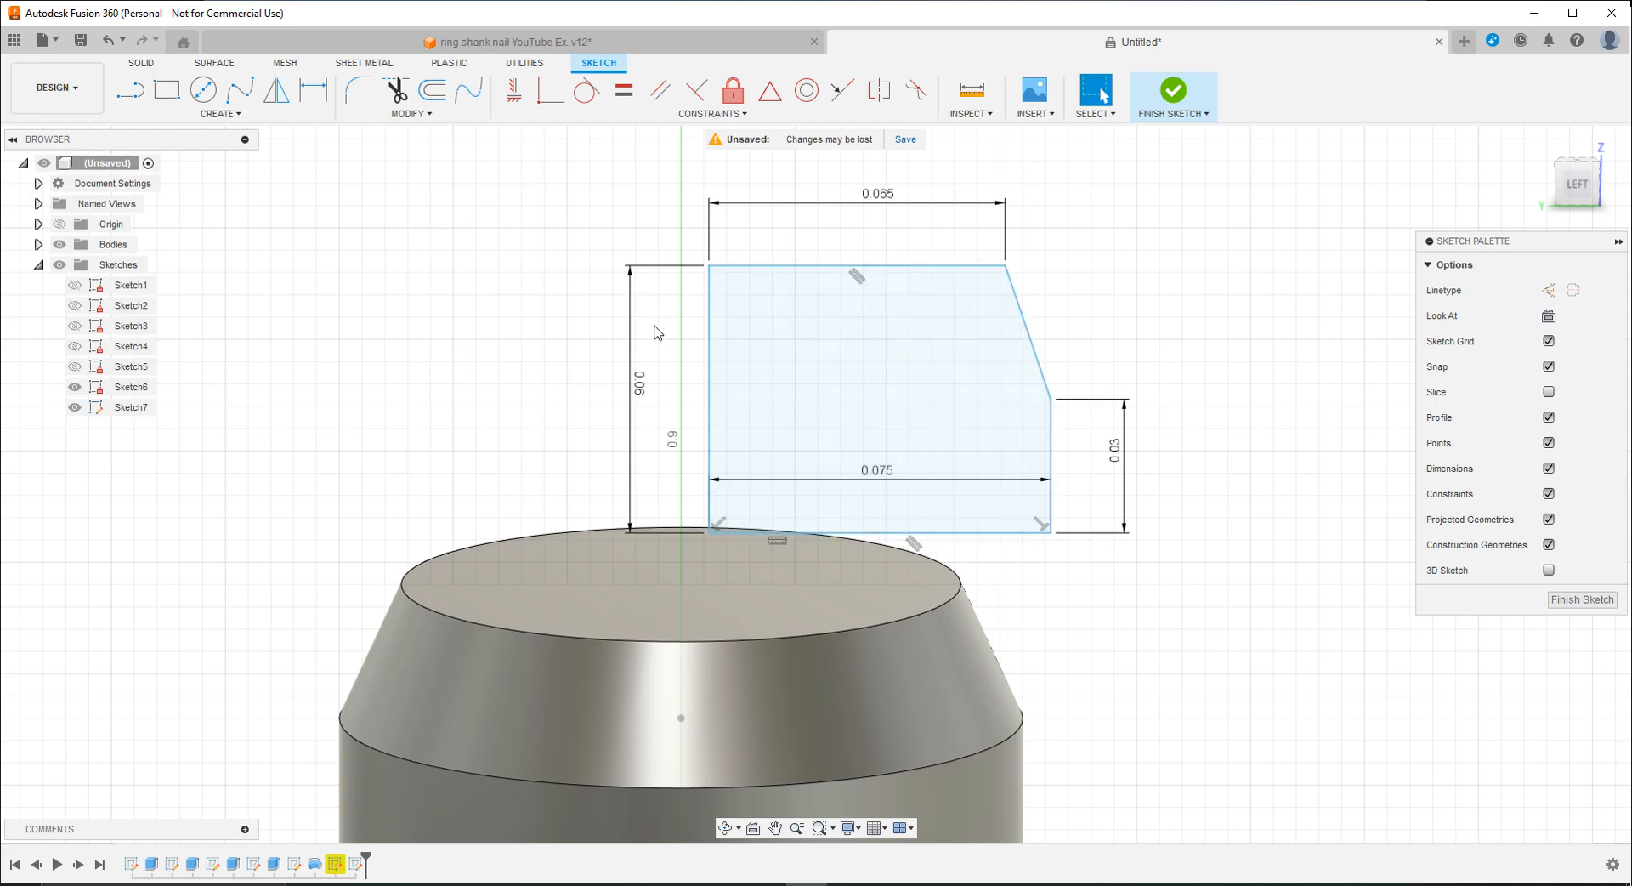
# Step: Try to set a vertical distance of 0 in between the ring profile's lower inner corner and the bevel's top face
pyautogui.click(313, 89)
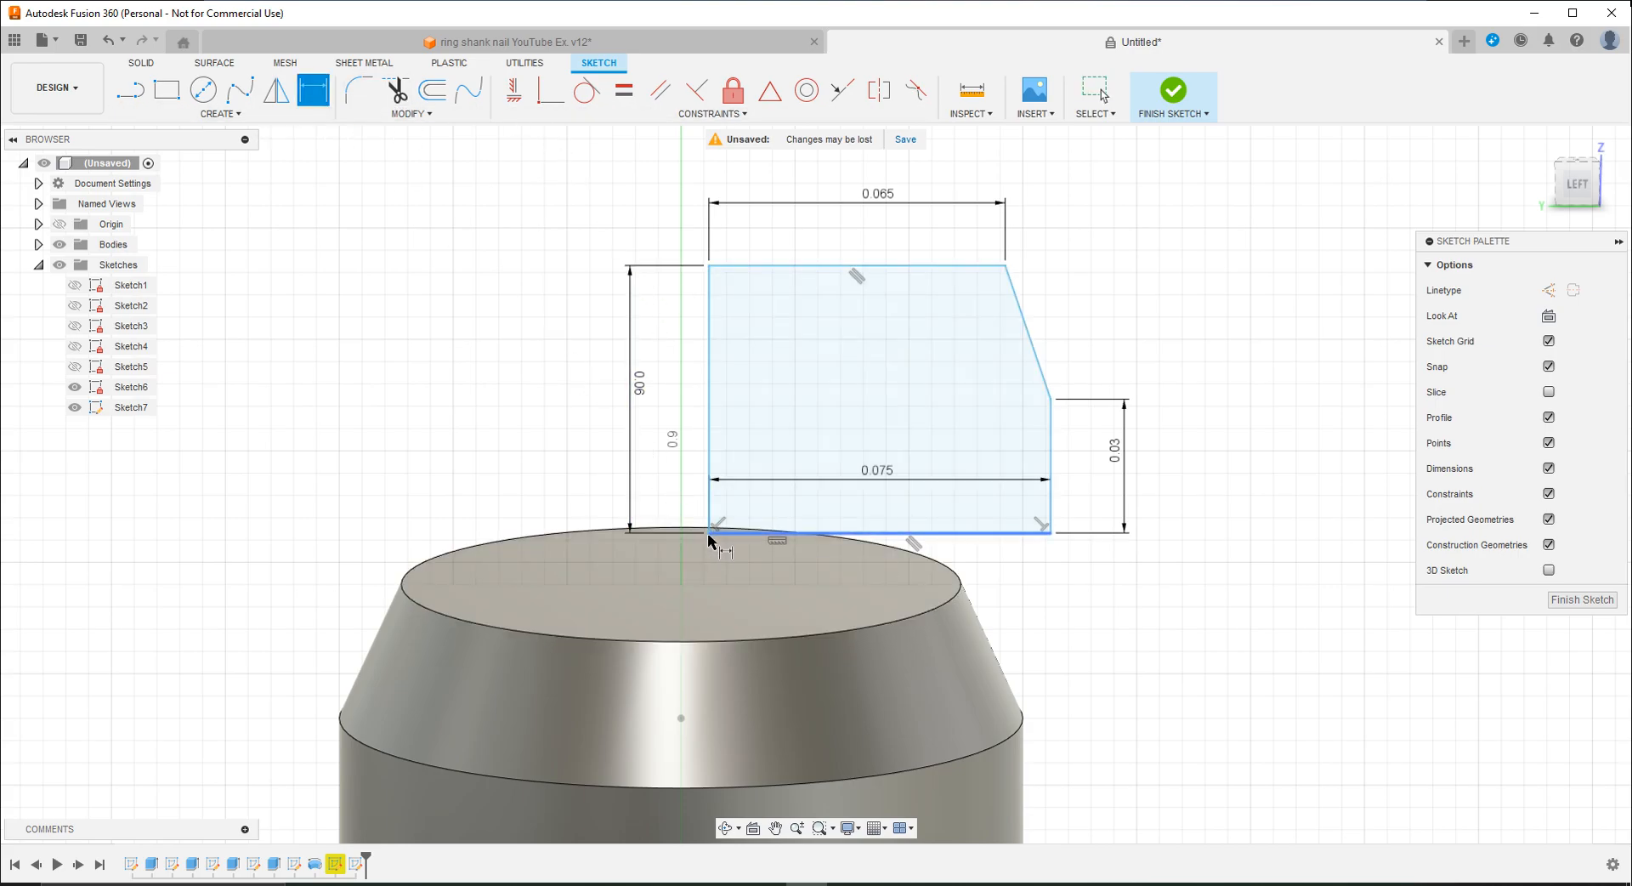
pyautogui.click(710, 534)
pyautogui.click(706, 638)
pyautogui.click(562, 561)
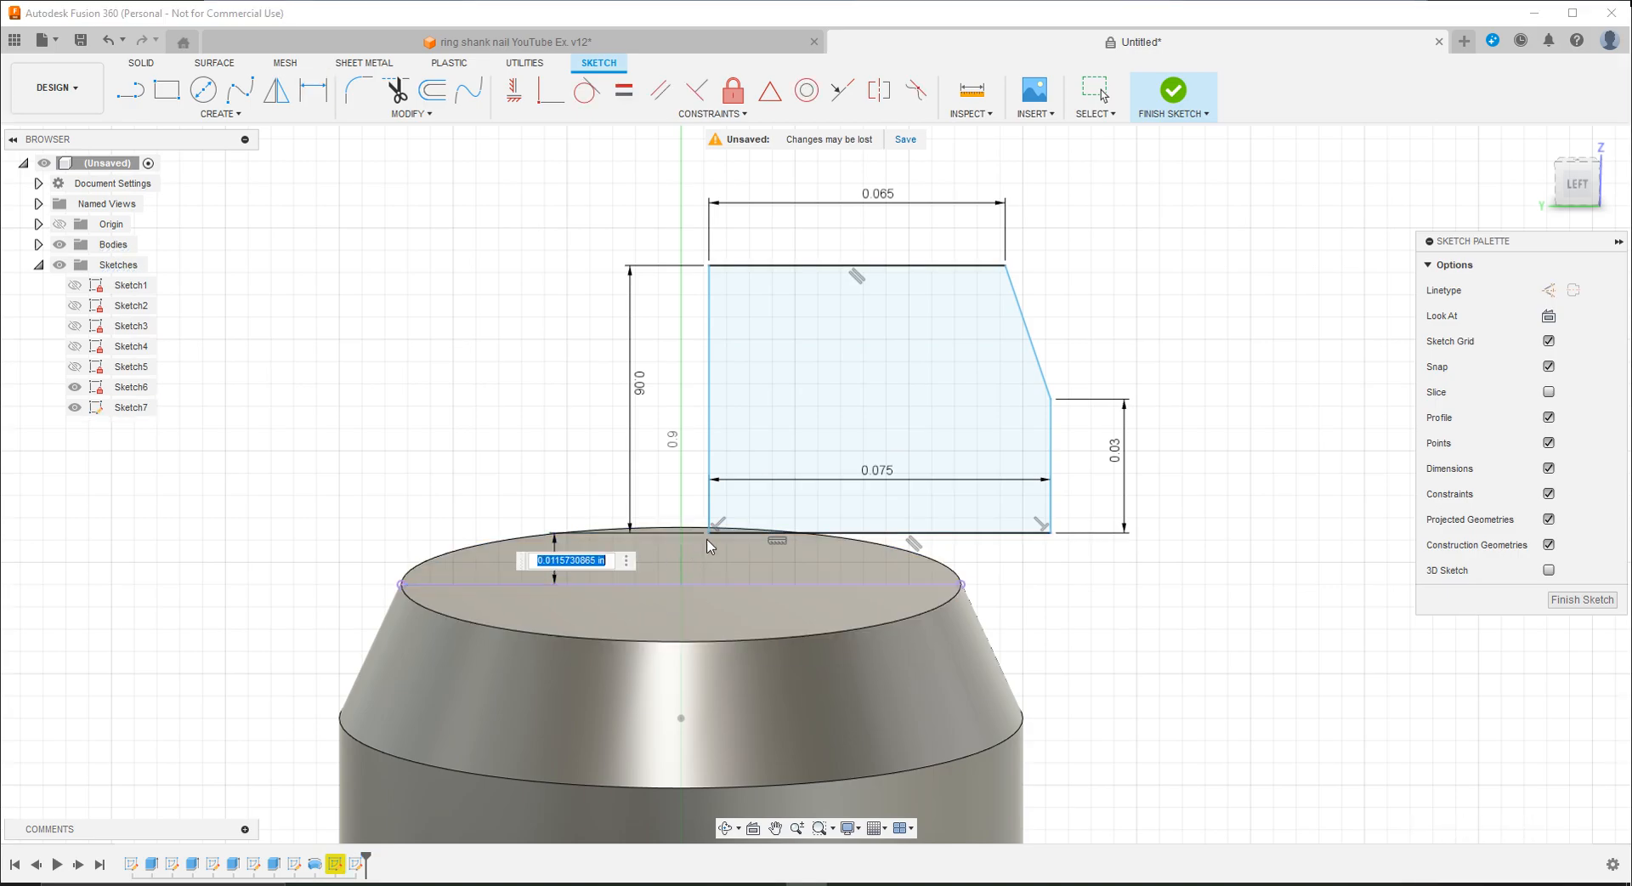
pyautogui.write('0')
pyautogui.press('Return')
pyautogui.press('Escape')
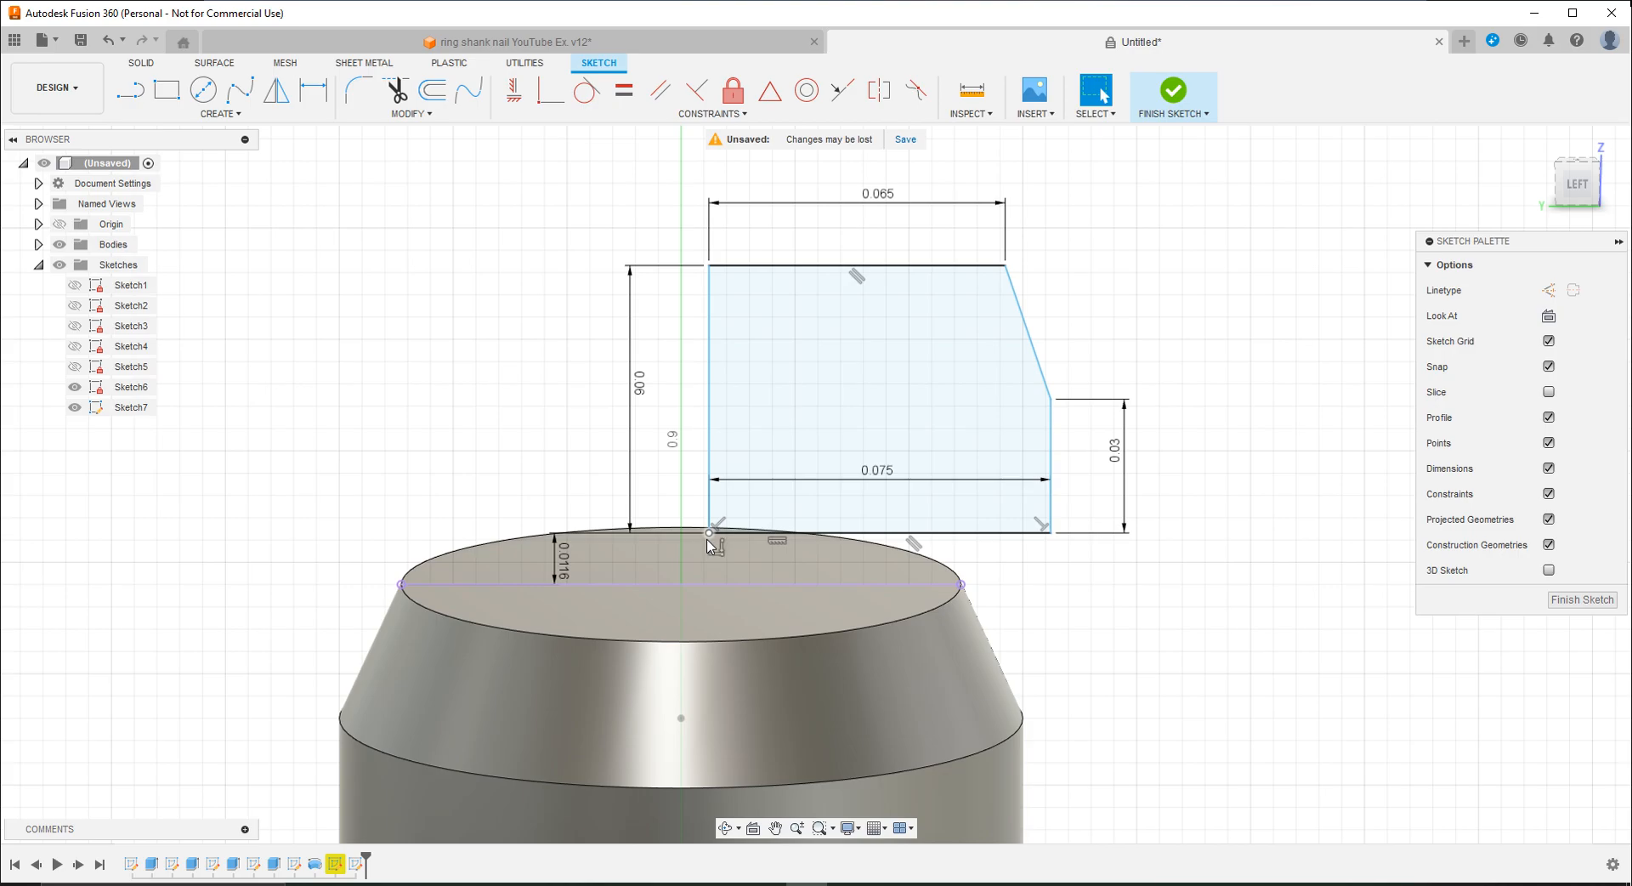
# Step: Delete the vertical distance dimension between the ring profile and the bevel's top face
pyautogui.click(564, 559)
pyautogui.moveTo(564, 558)
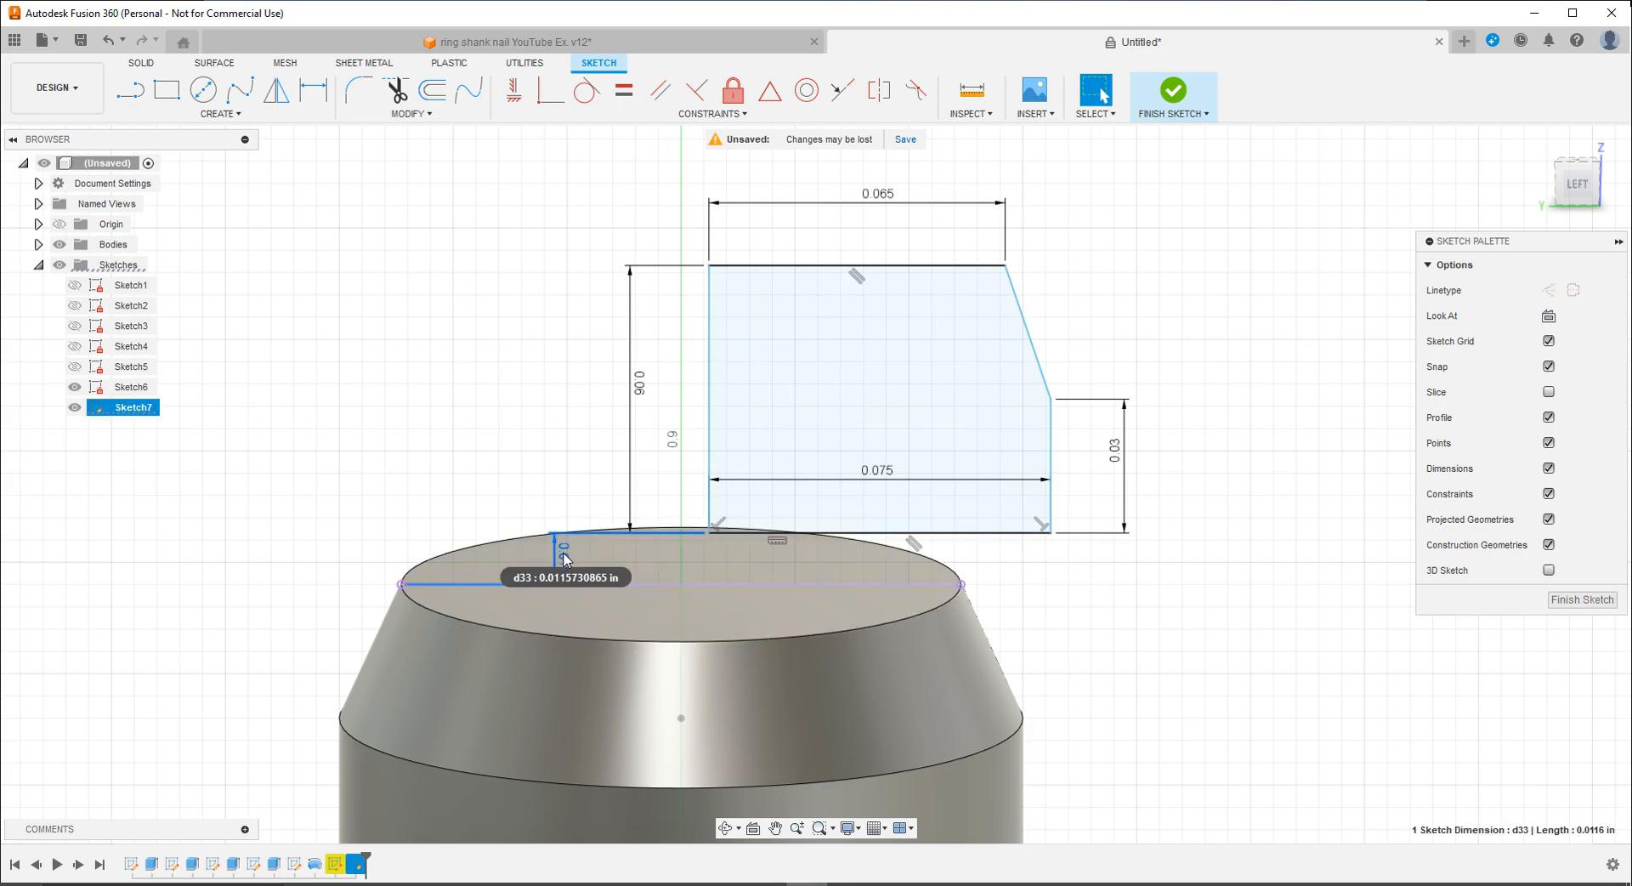
pyautogui.press('Delete')
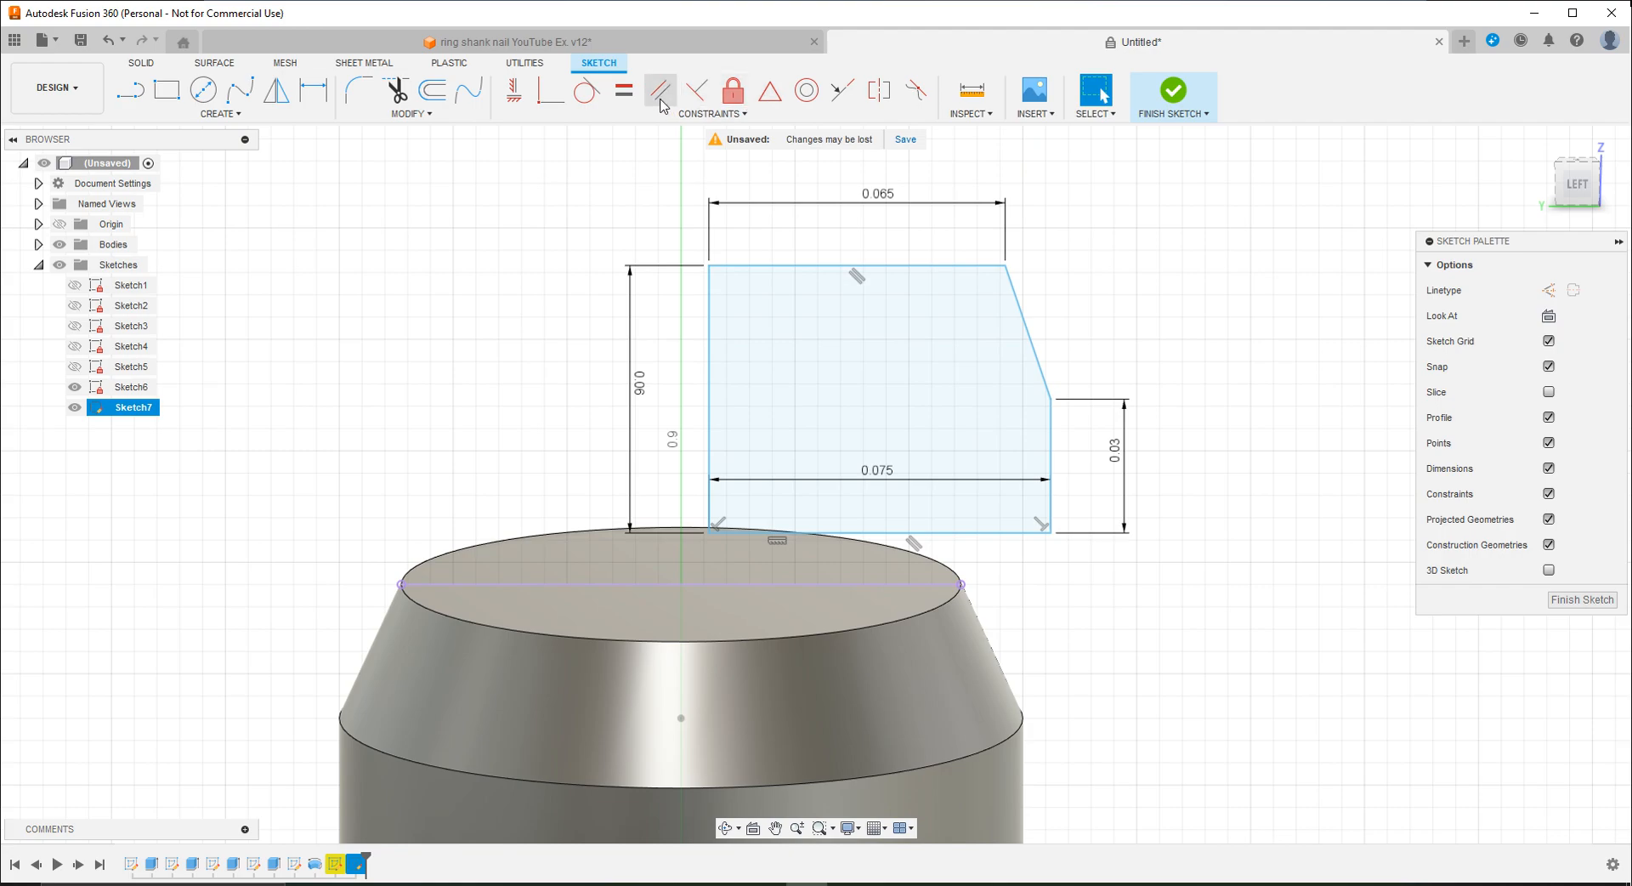
# Step: Try to apply a horizontal/vertical constraint to the ring profile's bottom edge and lower inner corner
pyautogui.click(527, 100)
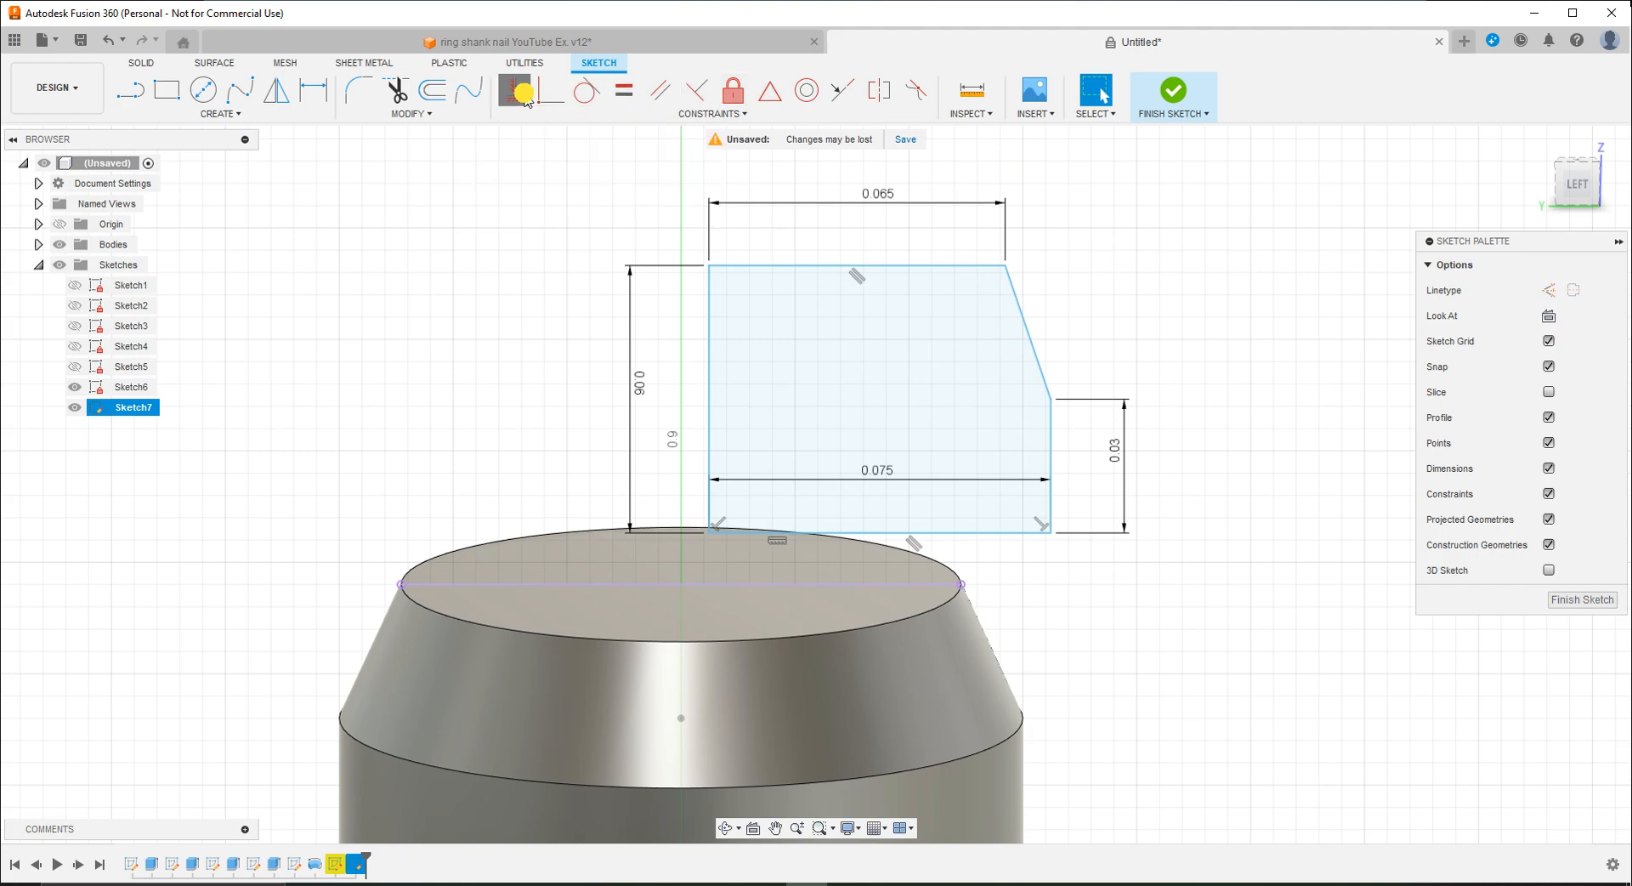
pyautogui.click(743, 534)
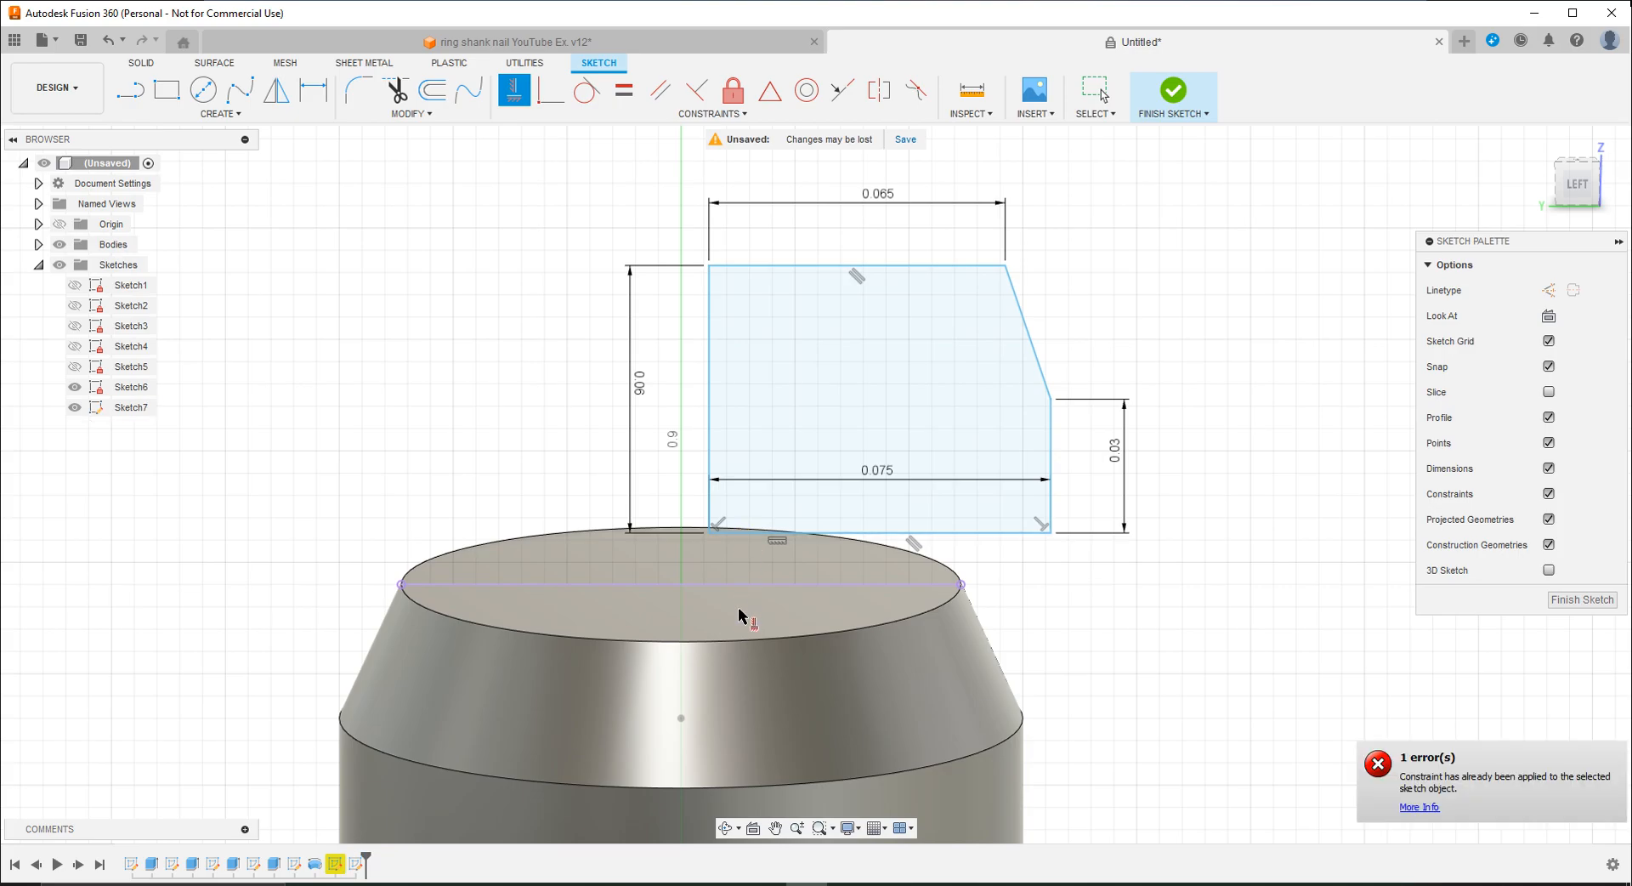
pyautogui.click(708, 533)
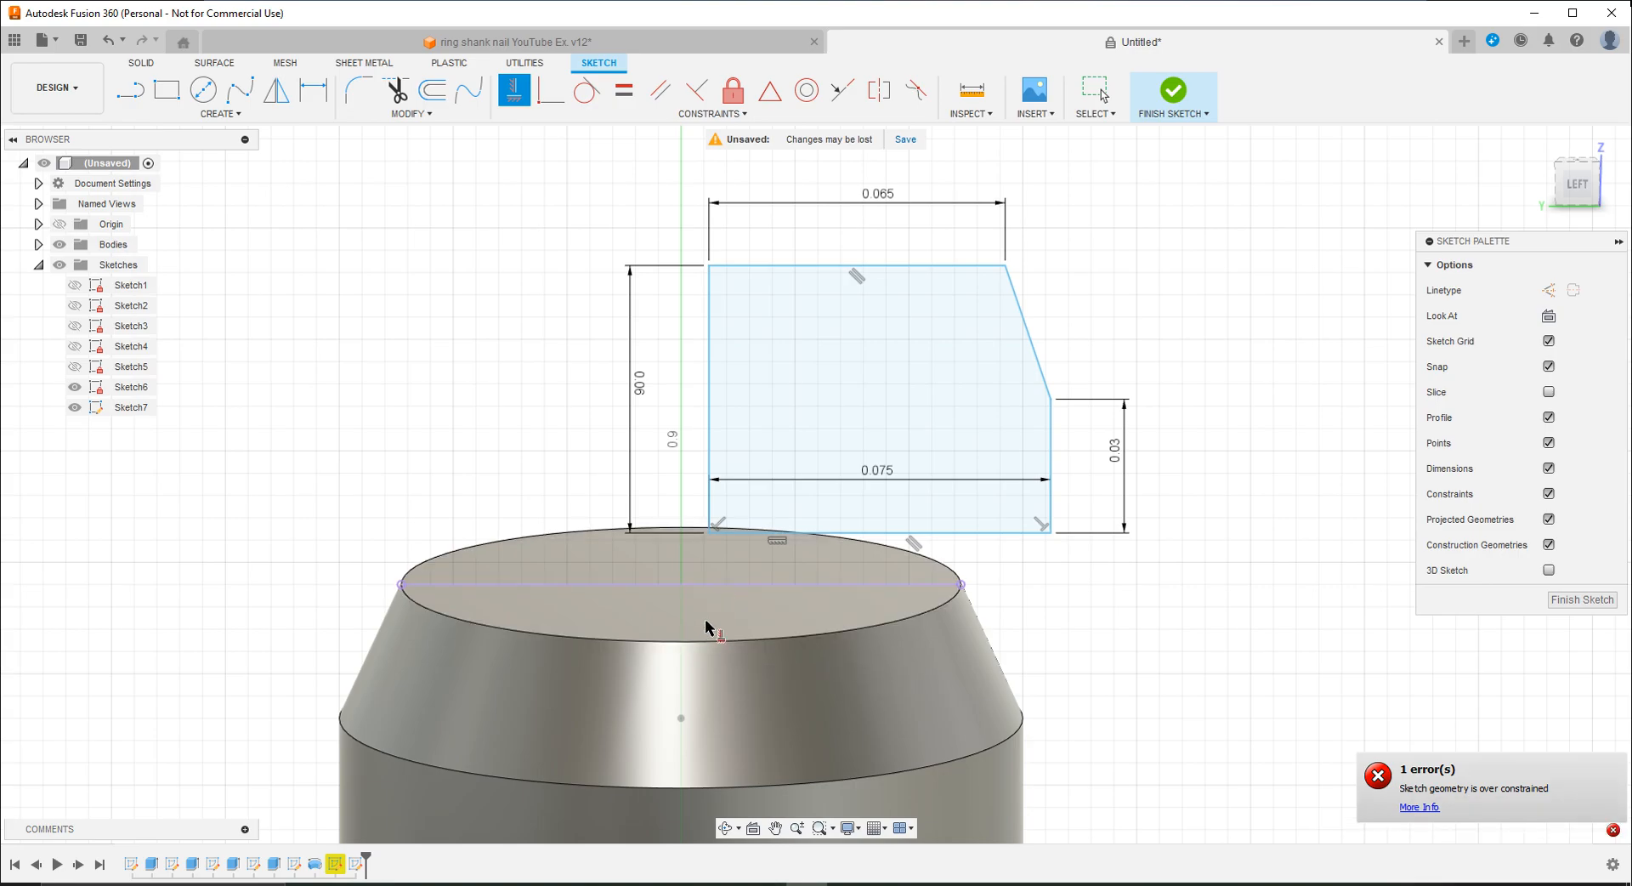
pyautogui.press('Escape')
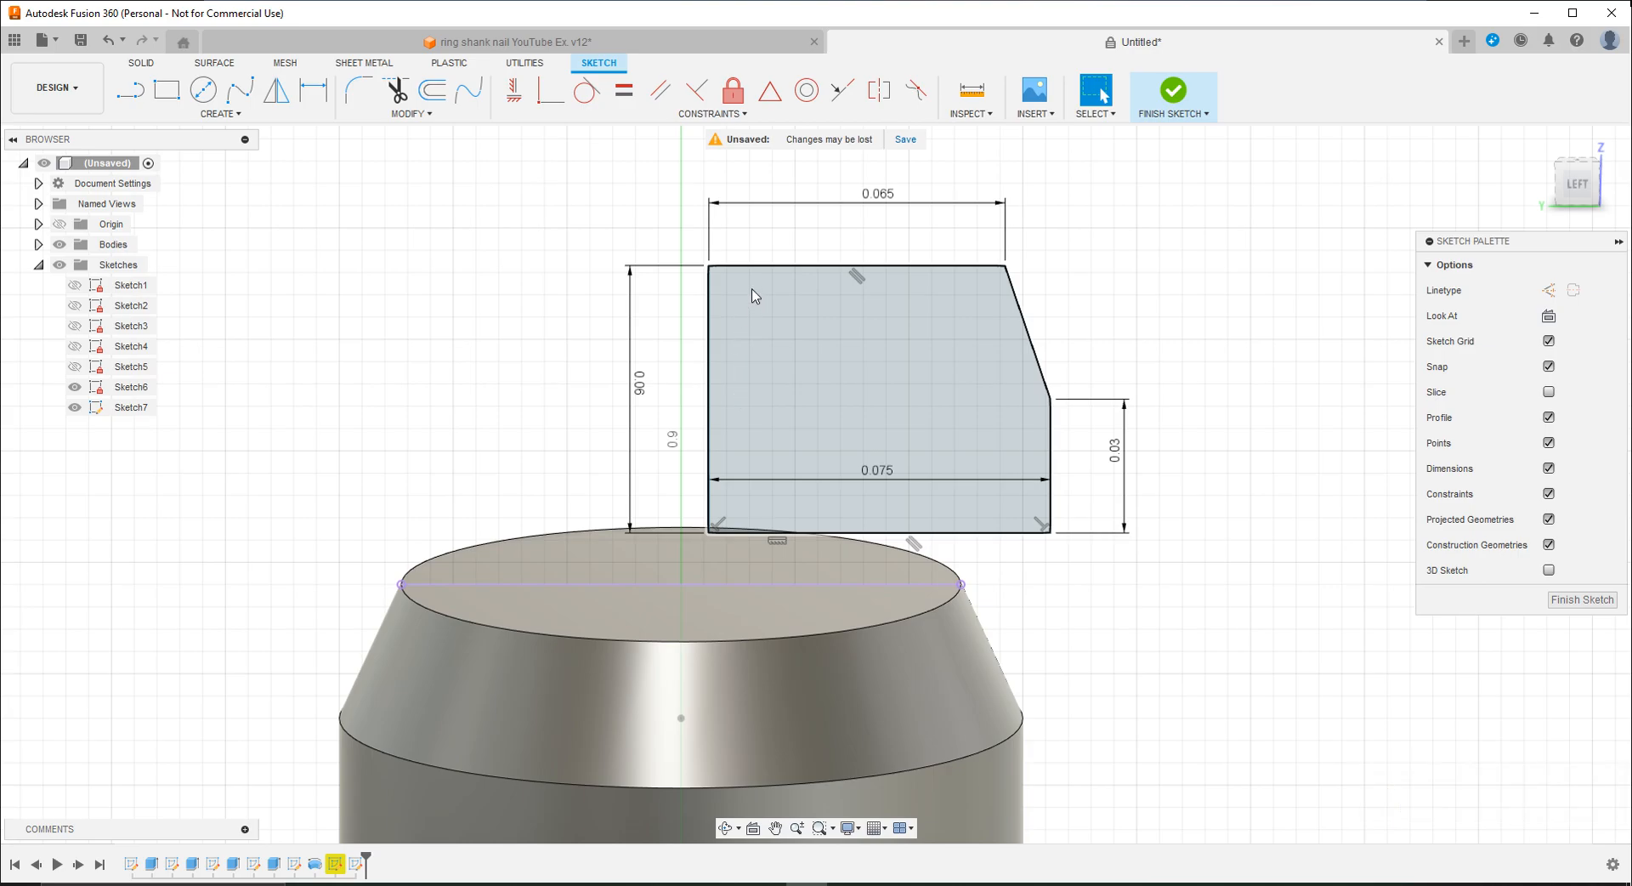
# Step: Move the ring profile so its lower inner corner snaps to the centre of the bevel's top face
pyautogui.moveTo(774, 267)
pyautogui.mouseDown()
pyautogui.moveTo(748, 325)
pyautogui.moveTo(772, 297)
pyautogui.mouseUp()
pyautogui.moveTo(714, 539); pyautogui.dragTo(682, 585)
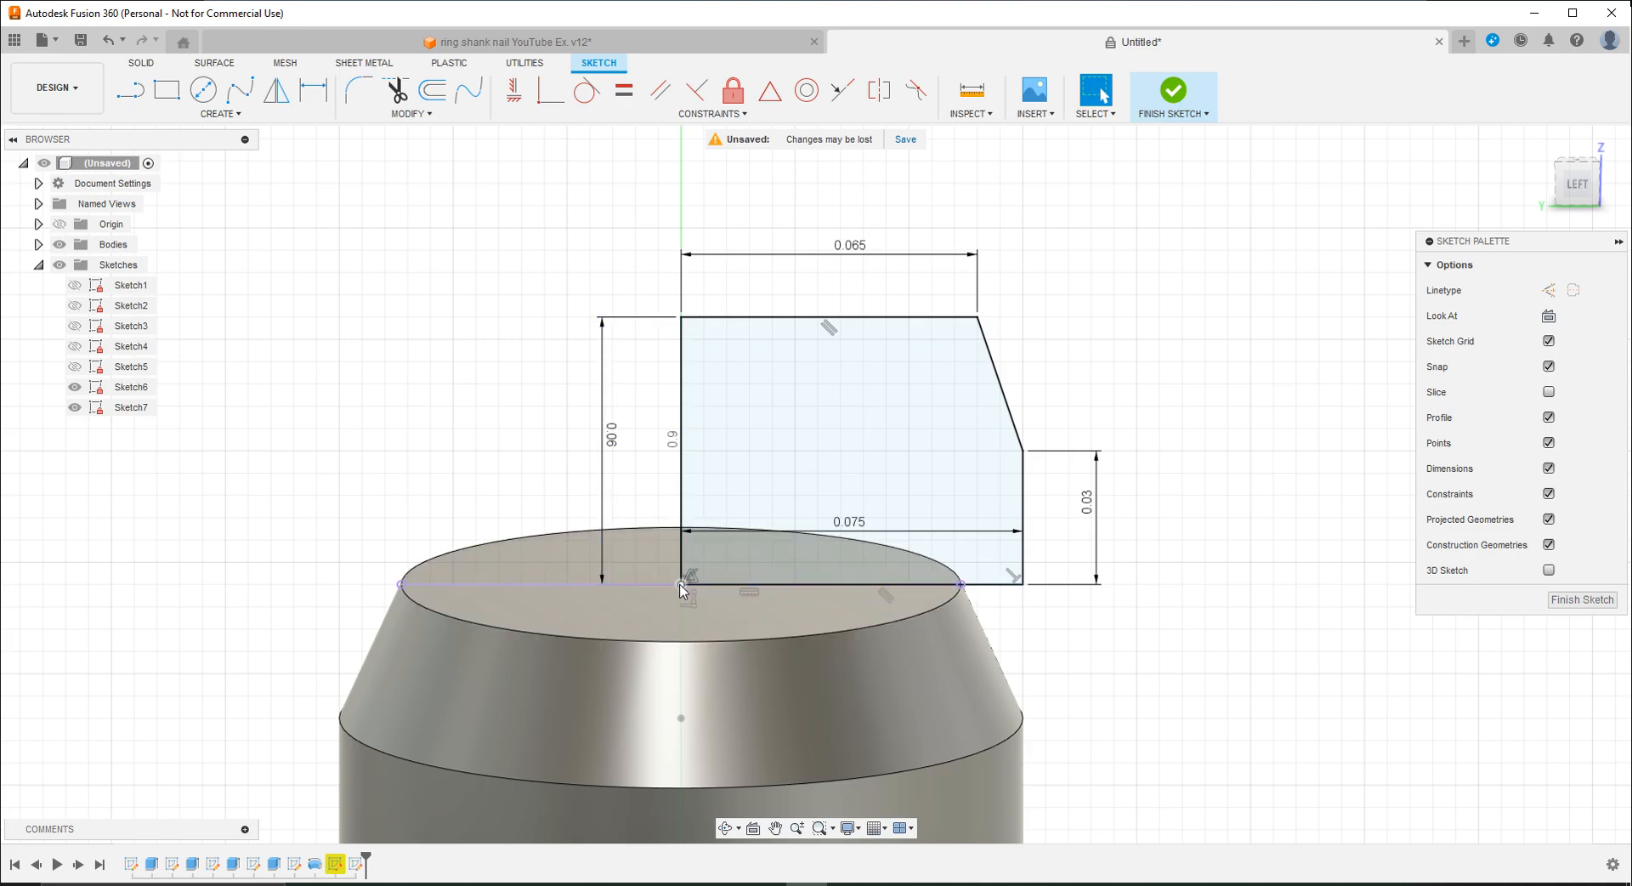
pyautogui.moveTo(904, 542)
pyautogui.keyDown('shift'); pyautogui.mouseDown(button='middle')
pyautogui.moveTo(880, 629)
pyautogui.moveTo(896, 483)
pyautogui.mouseUp(button='middle'); pyautogui.keyUp('shift')
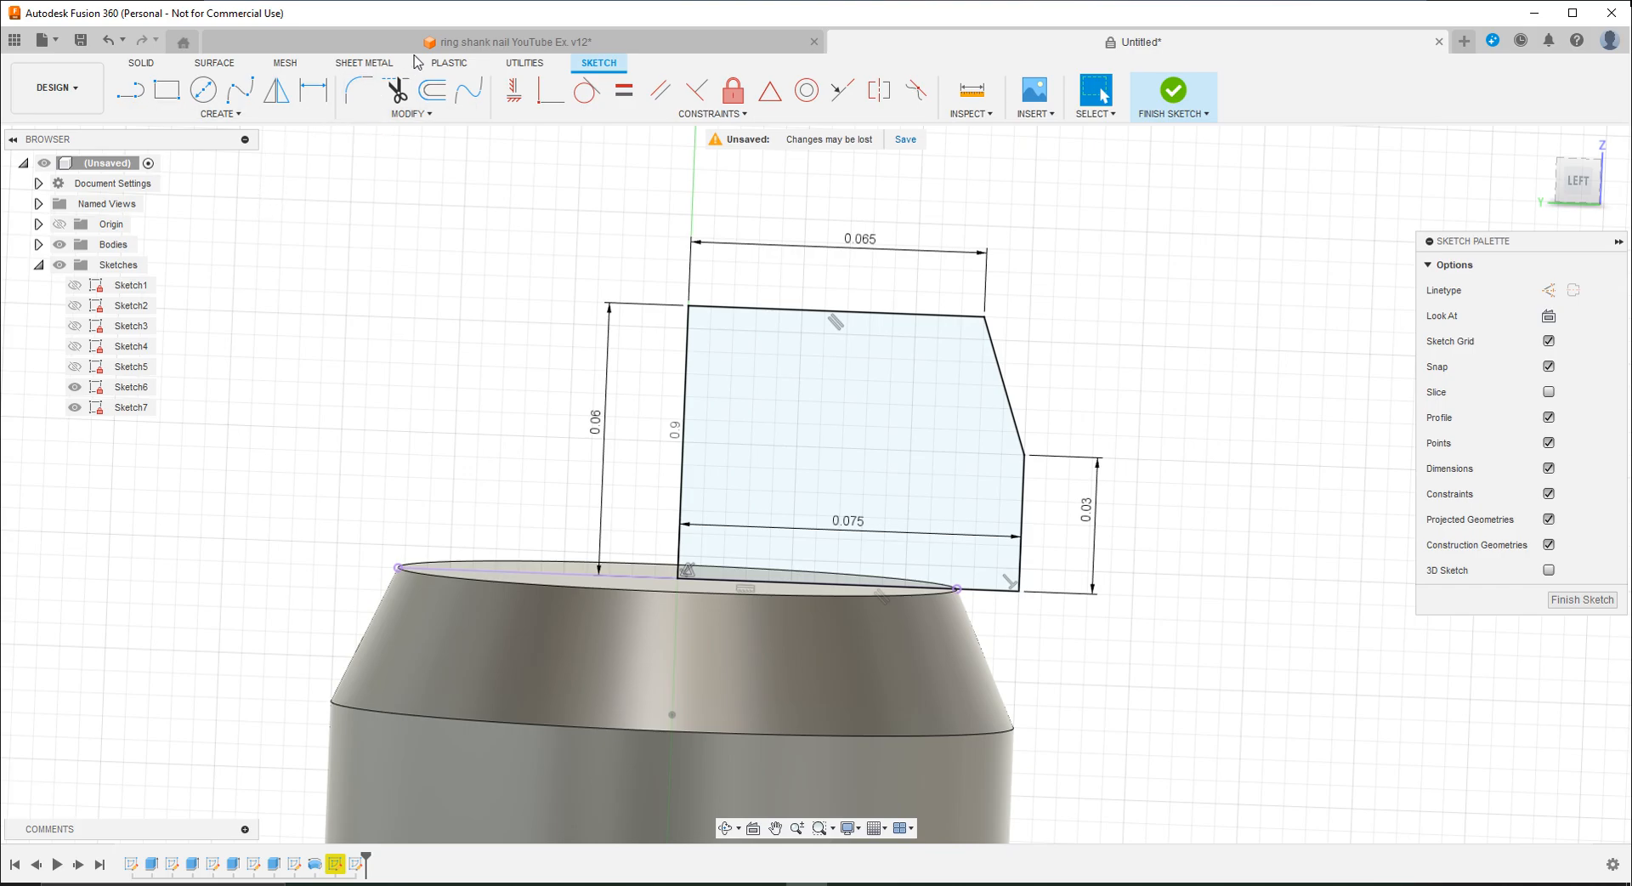
# Step: Check the reference design's ring radii, and fillet the ring profile's lower outer corner at 0.0025 in and upper outer corner at 0.01 in
pyautogui.click(510, 41)
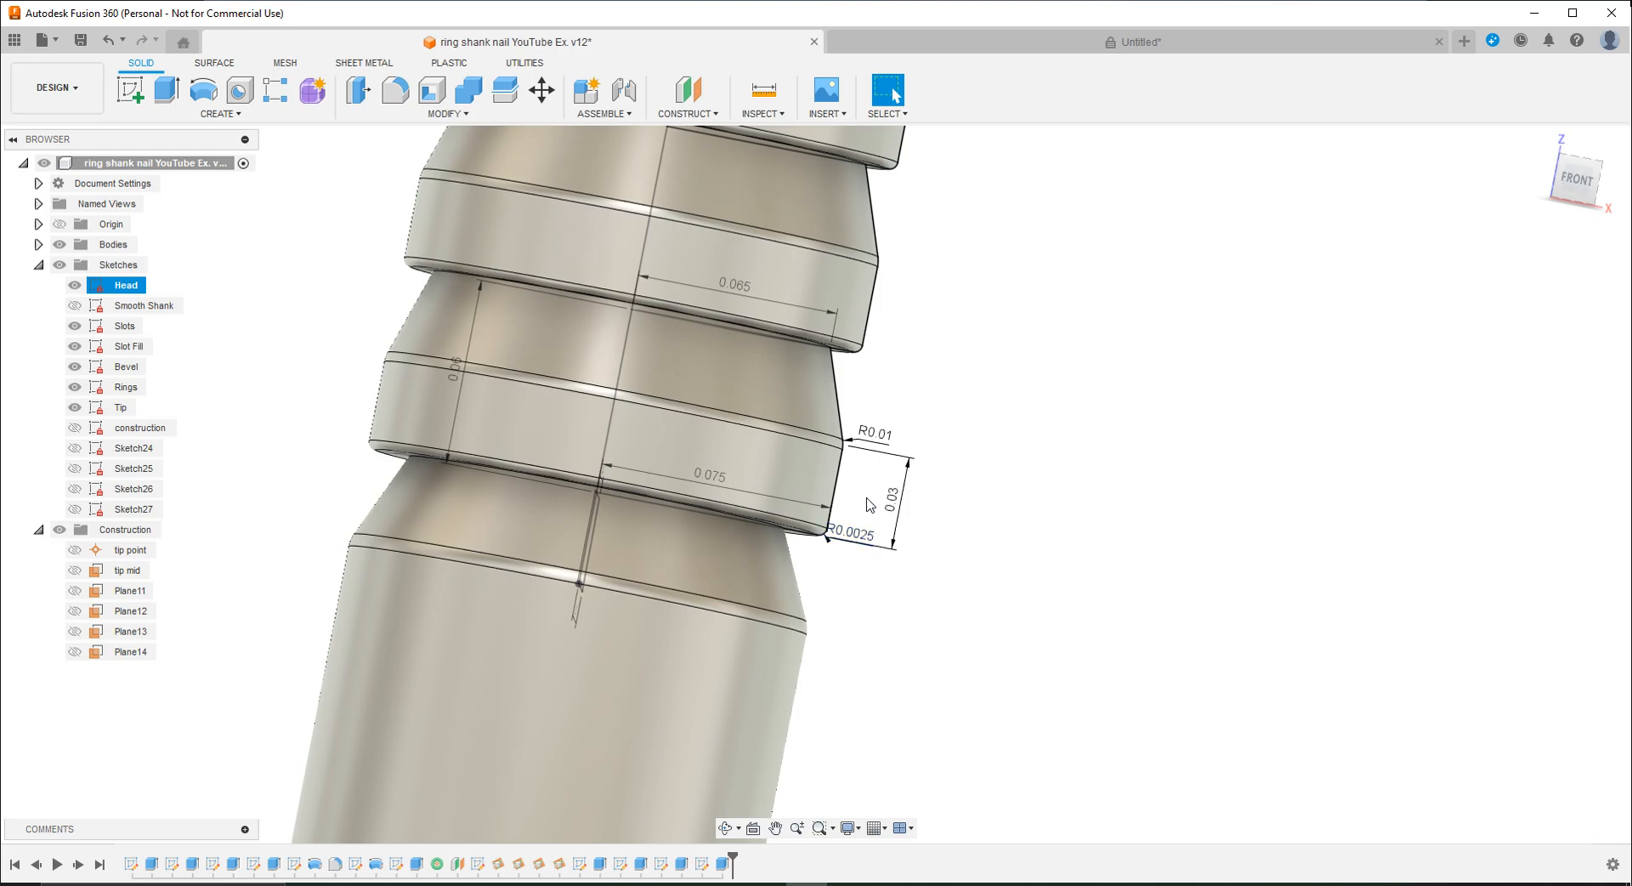
pyautogui.click(885, 42)
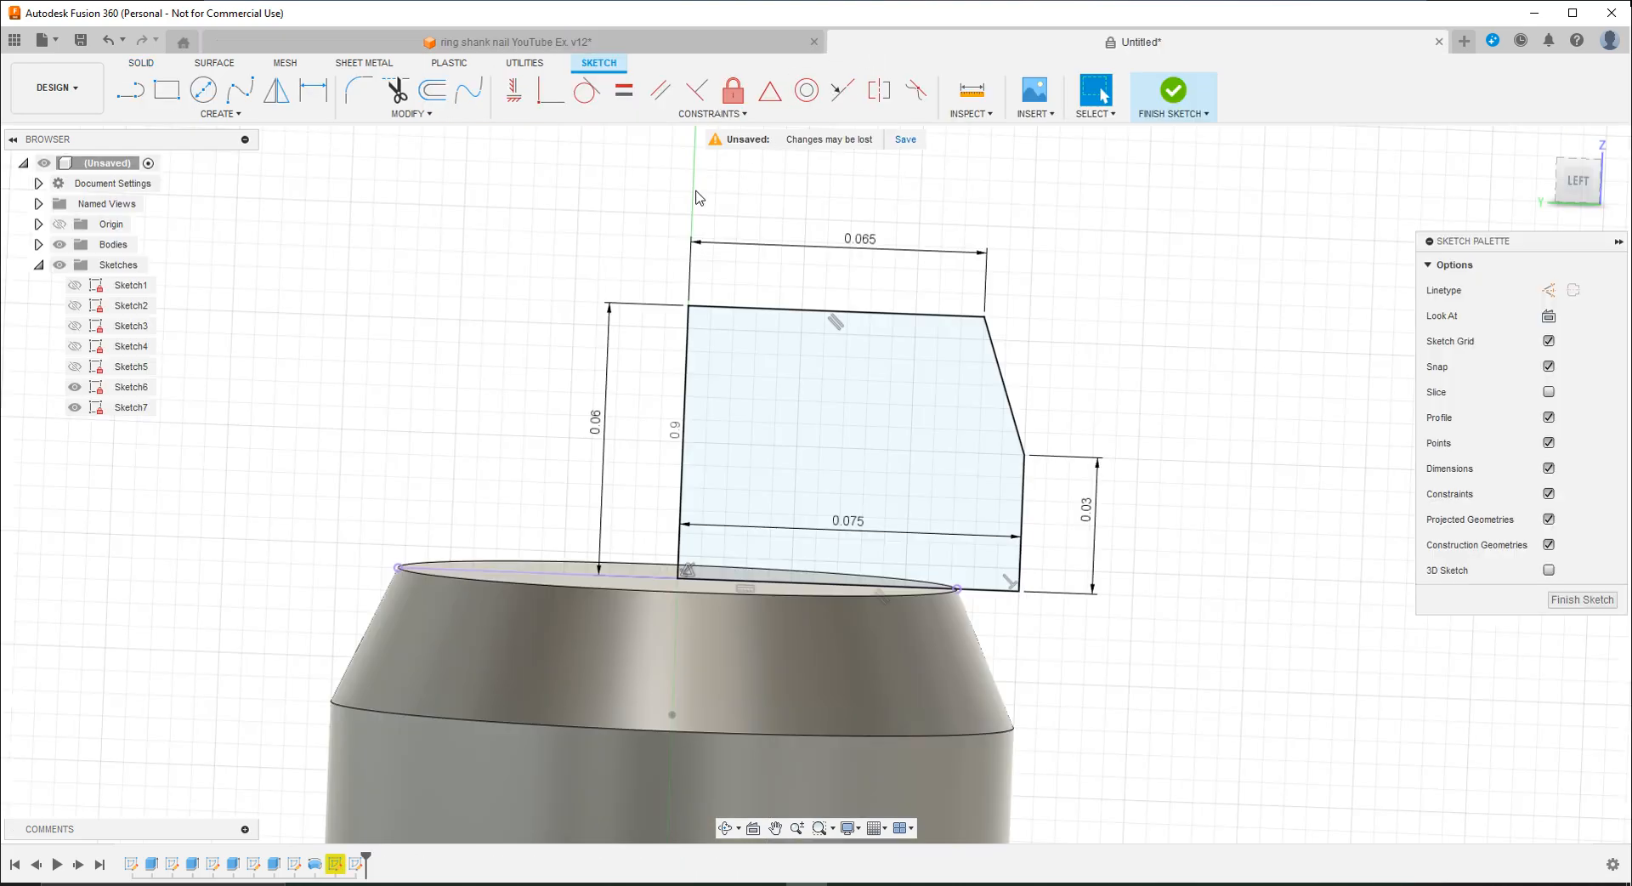
pyautogui.click(364, 92)
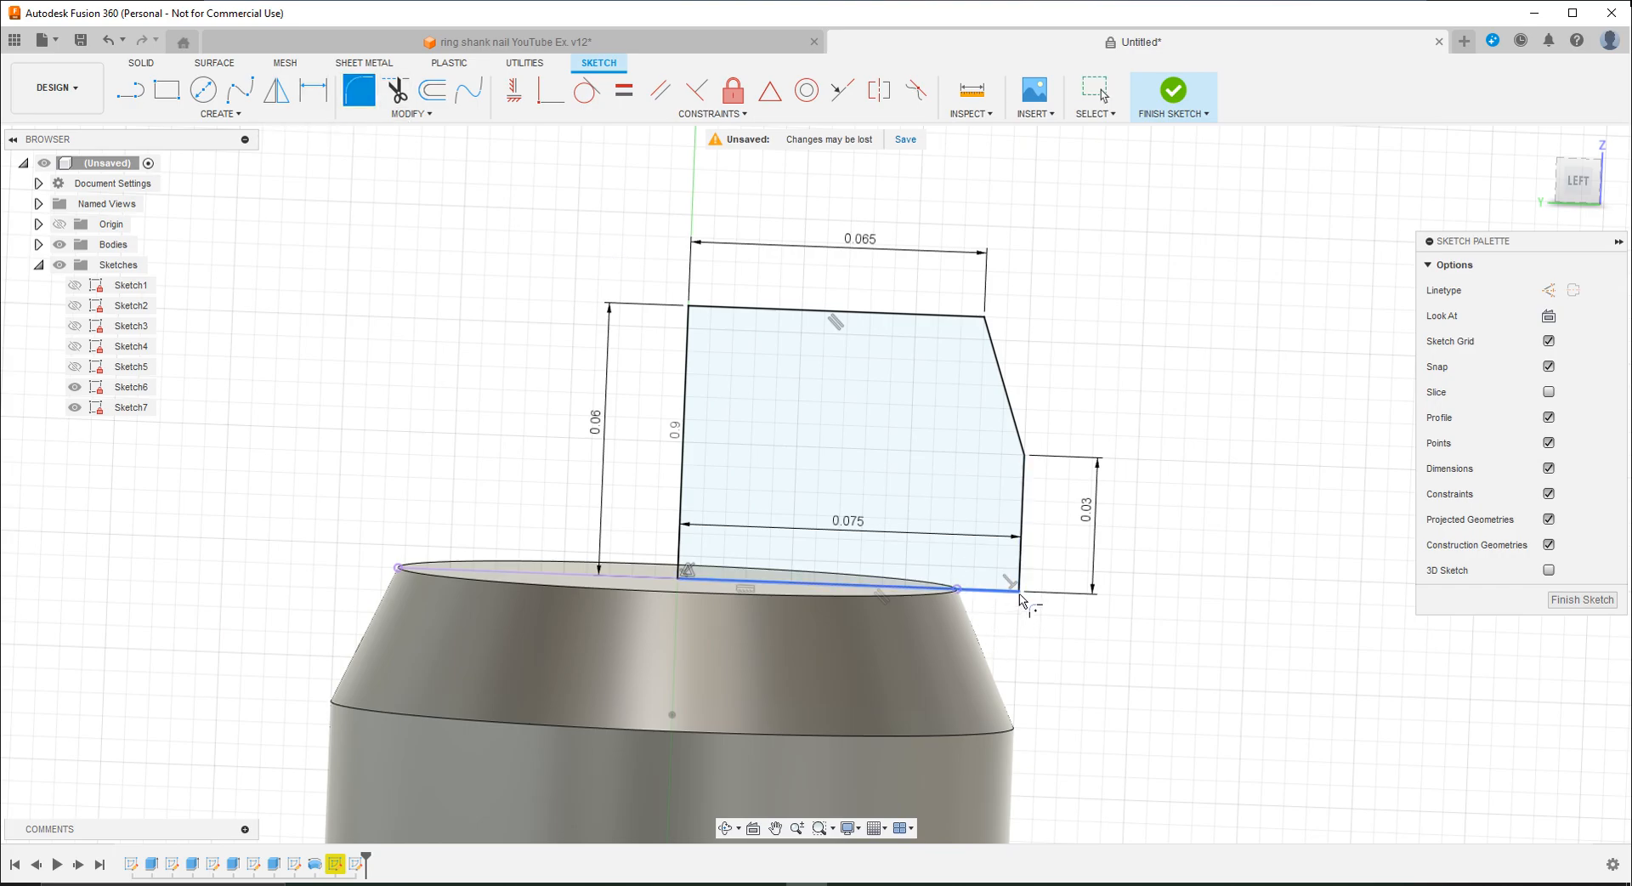
pyautogui.click(1019, 588)
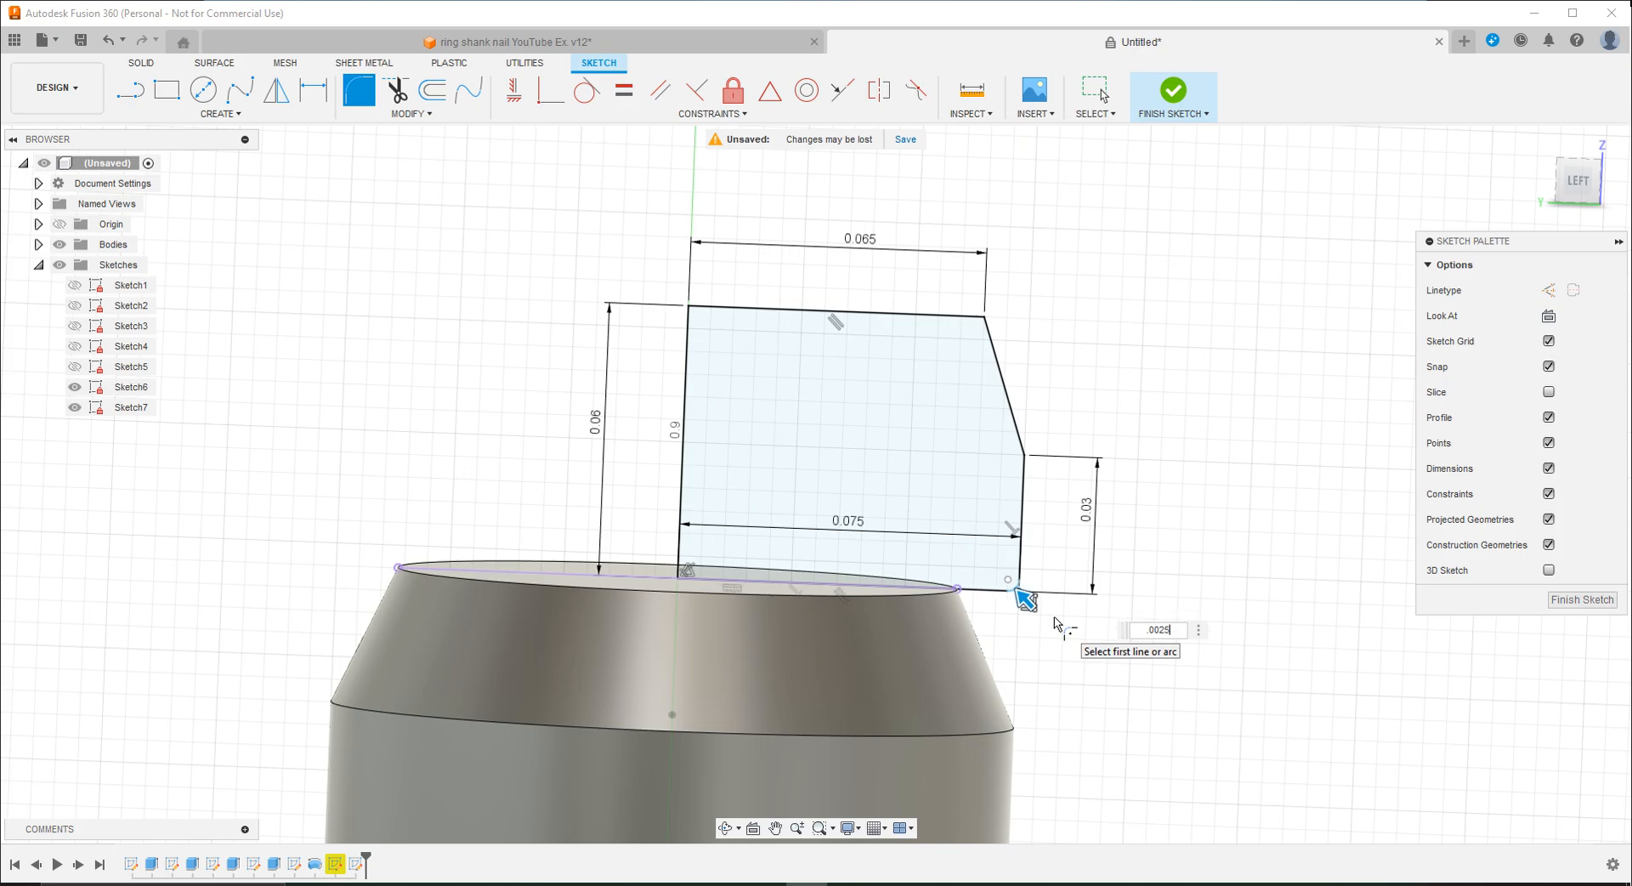
pyautogui.press('Return')
pyautogui.press('f')
pyautogui.click(1025, 456)
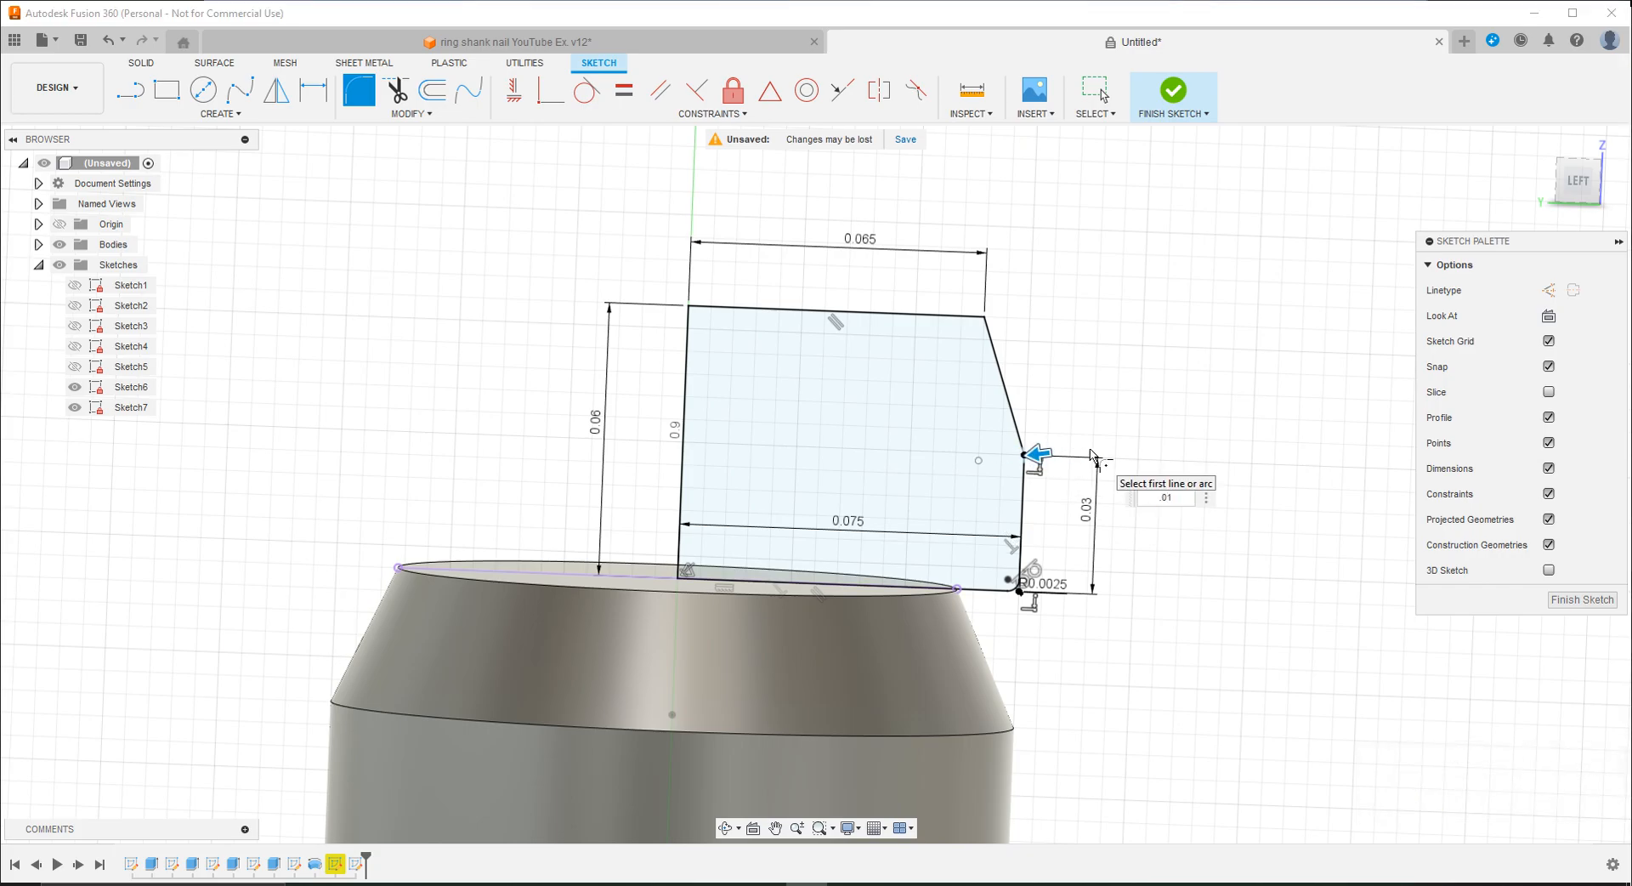
pyautogui.press('Return')
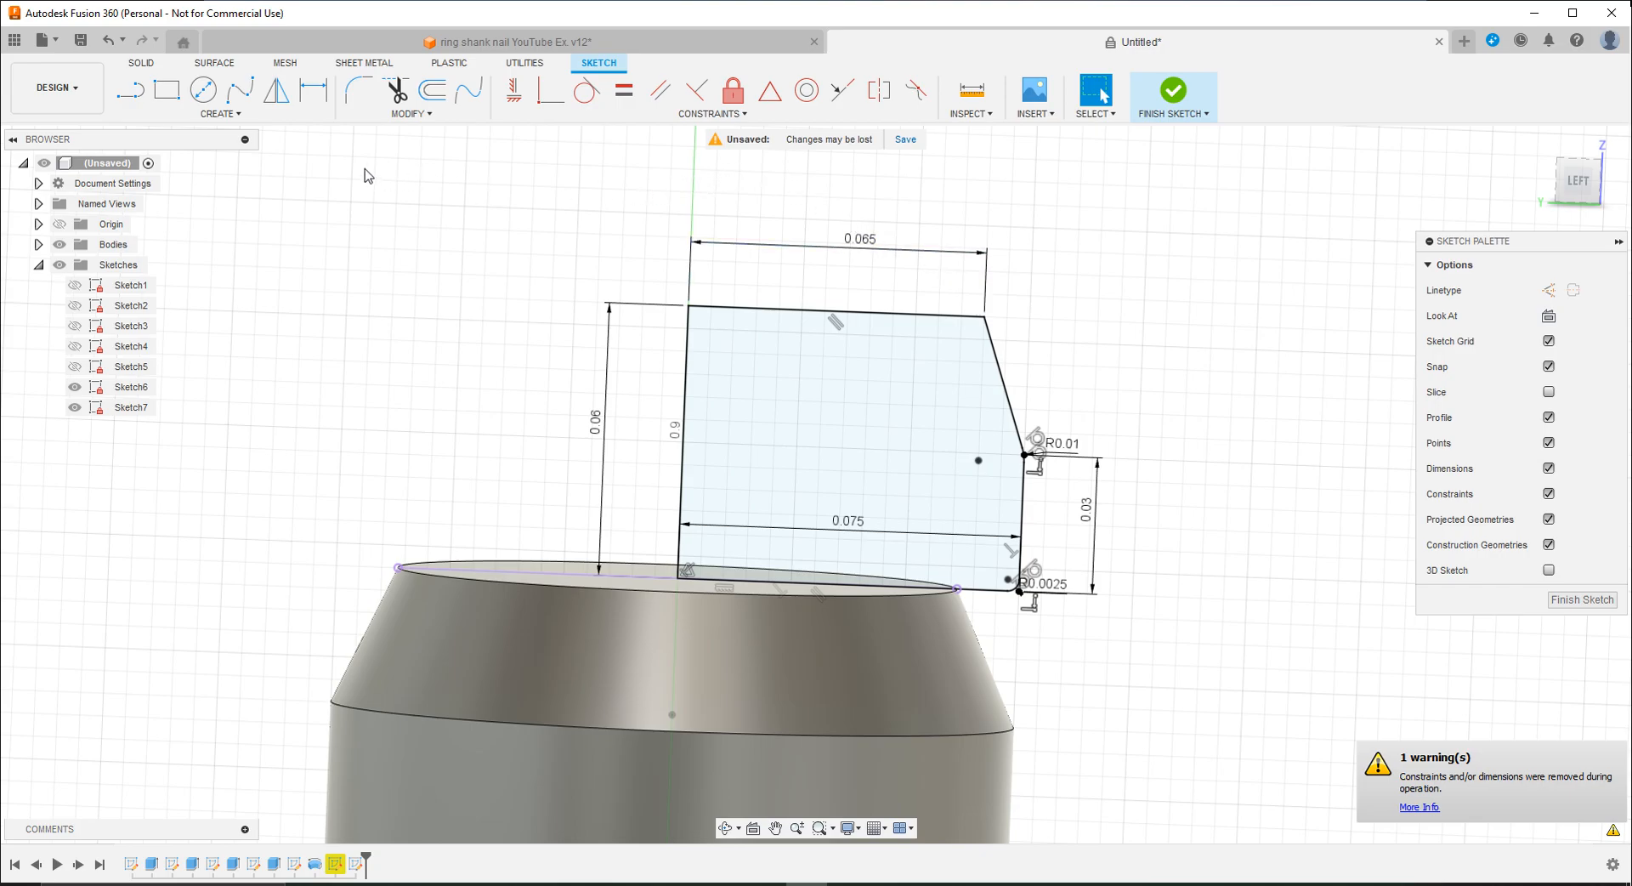
# Step: Create a rectangular pattern of the whole ring profile with quantity 1 sideways and 36 upward at 0.06 in spacing
pyautogui.click(224, 116)
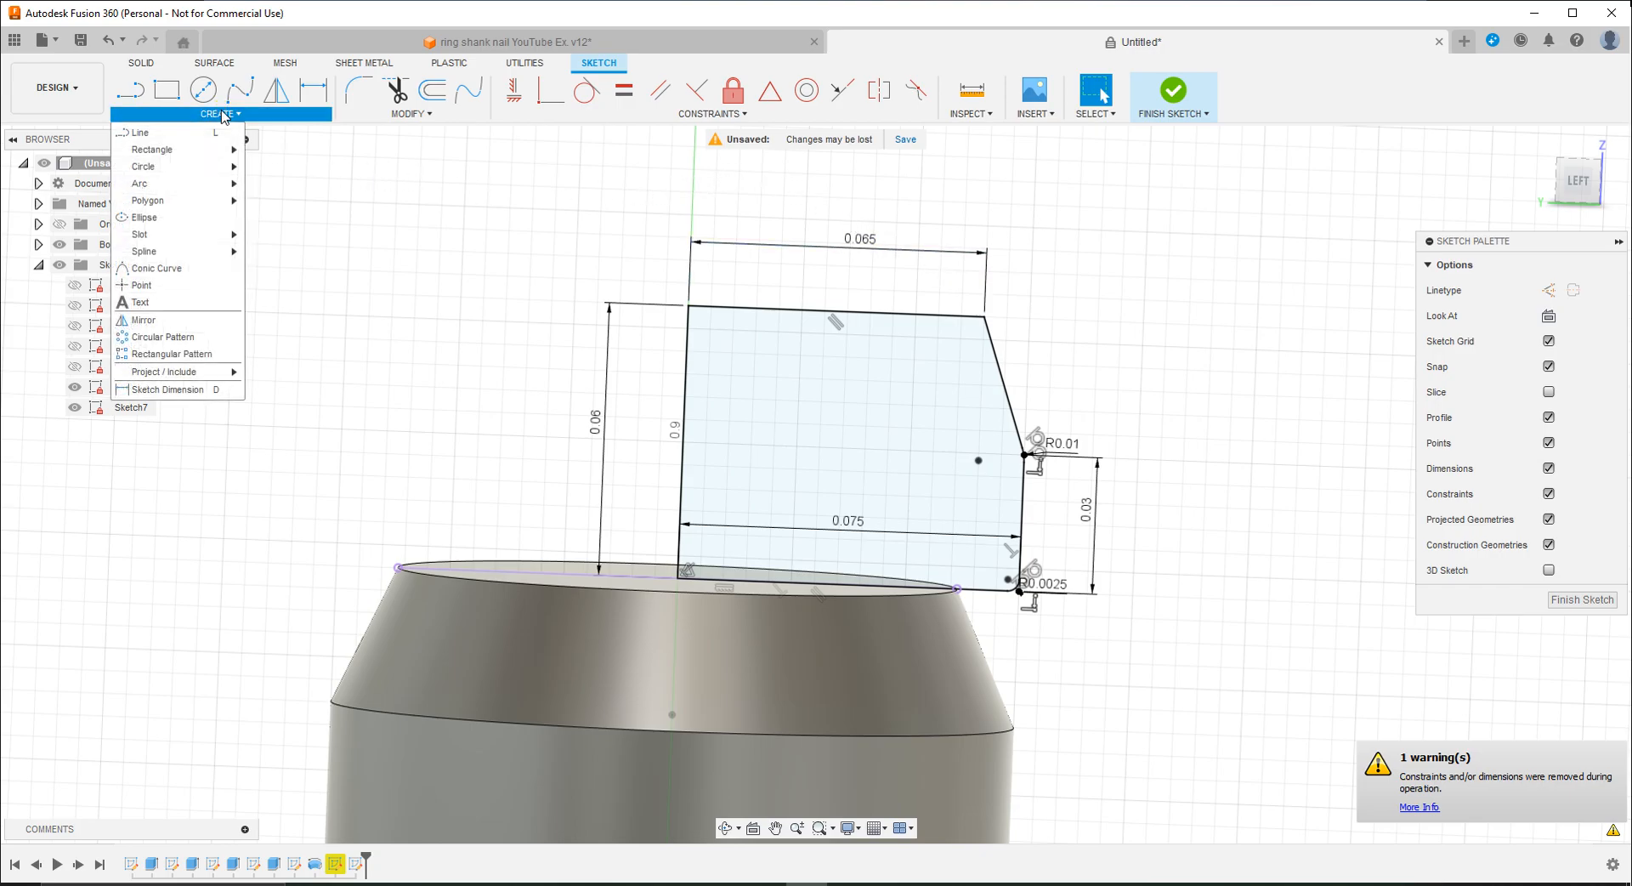
pyautogui.click(187, 357)
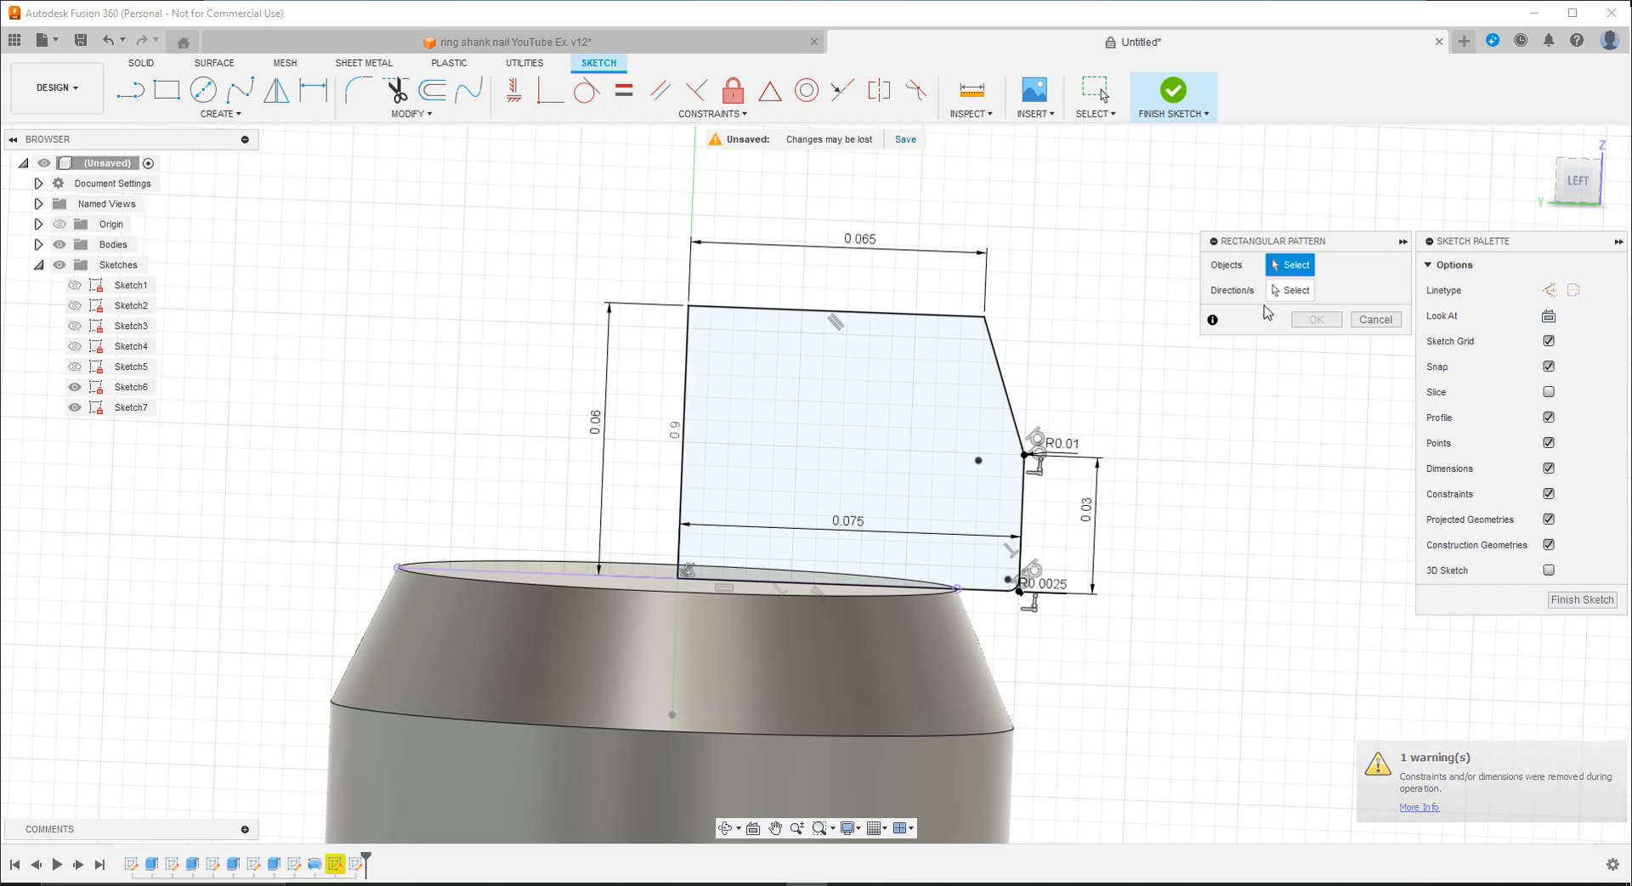
pyautogui.moveTo(651, 264)
pyautogui.mouseDown()
pyautogui.moveTo(991, 493)
pyautogui.moveTo(1054, 599)
pyautogui.moveTo(1078, 602)
pyautogui.mouseUp()
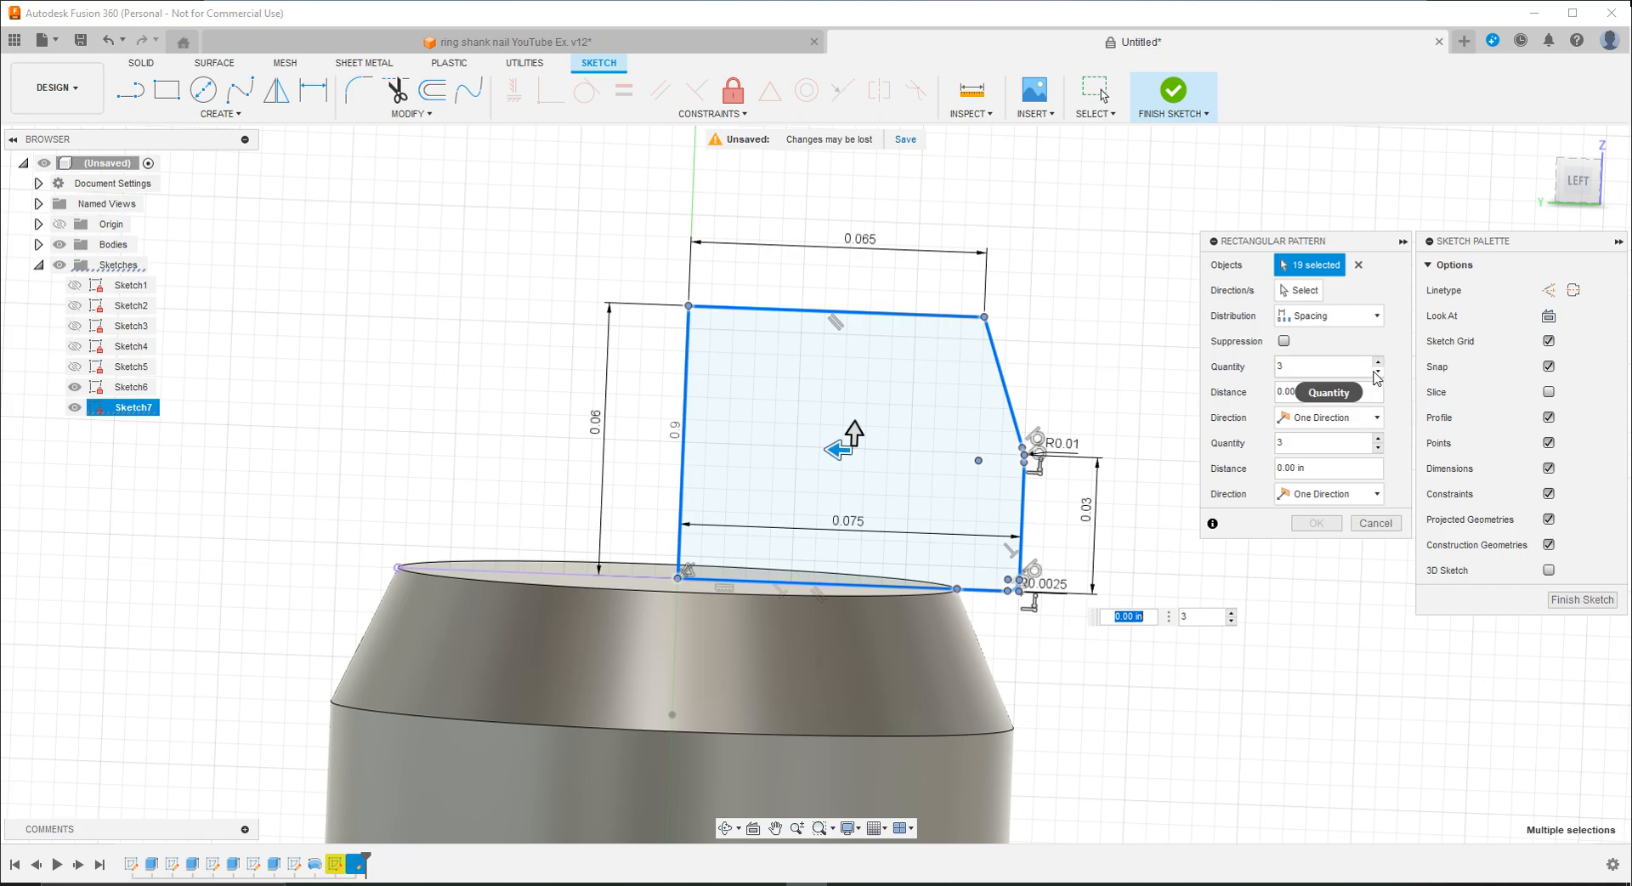
pyautogui.click(1378, 371)
pyautogui.click(1378, 372)
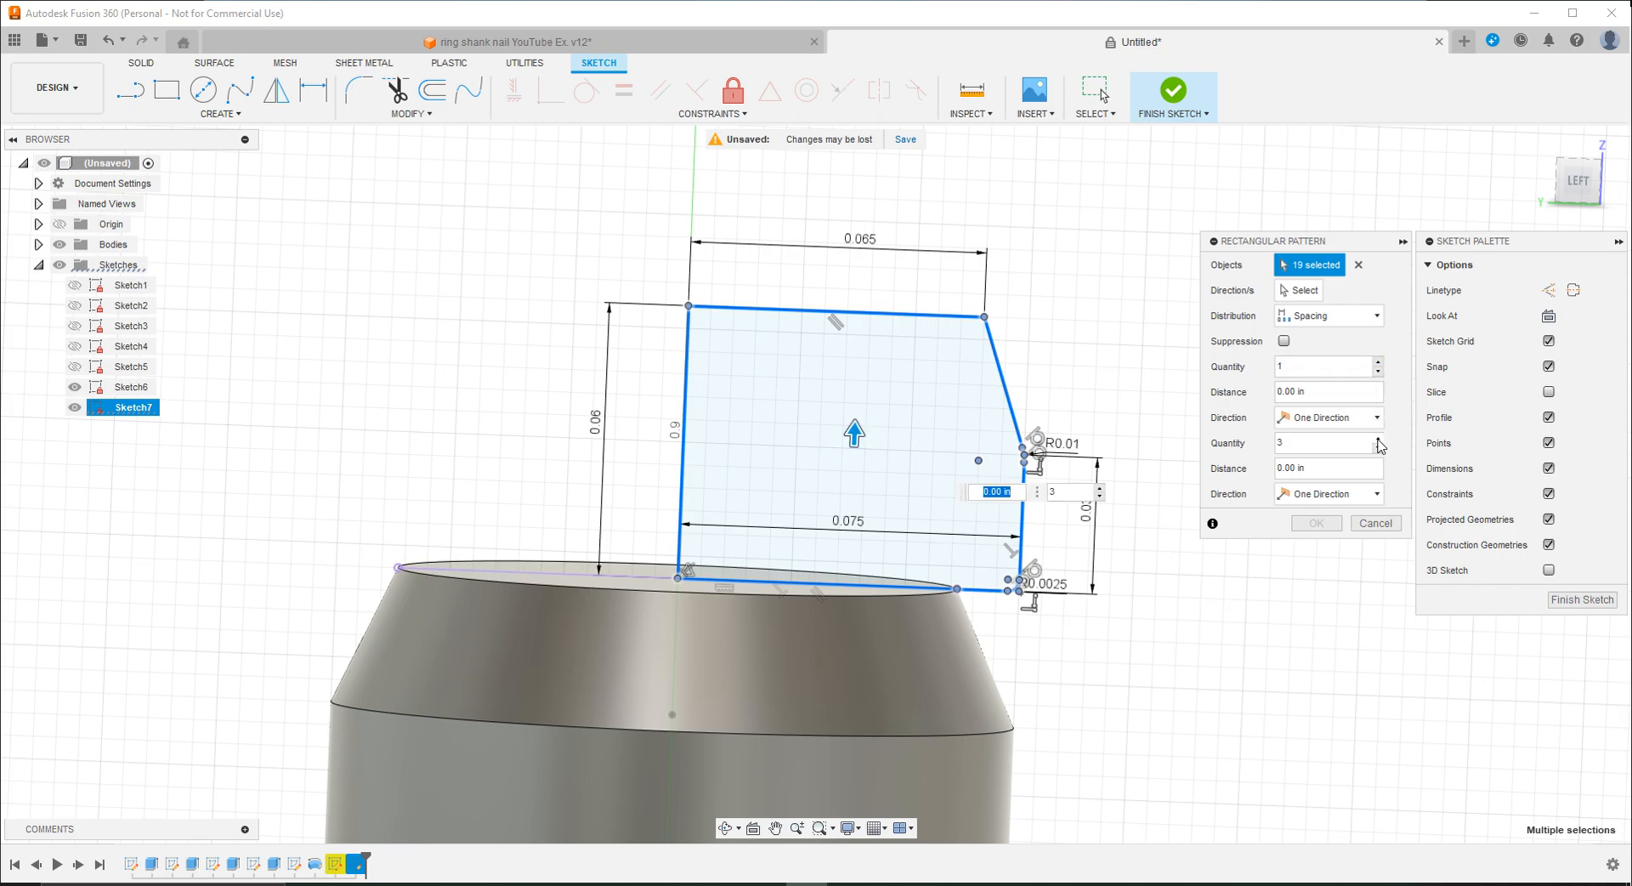
pyautogui.click(1379, 439)
pyautogui.press('Tab')
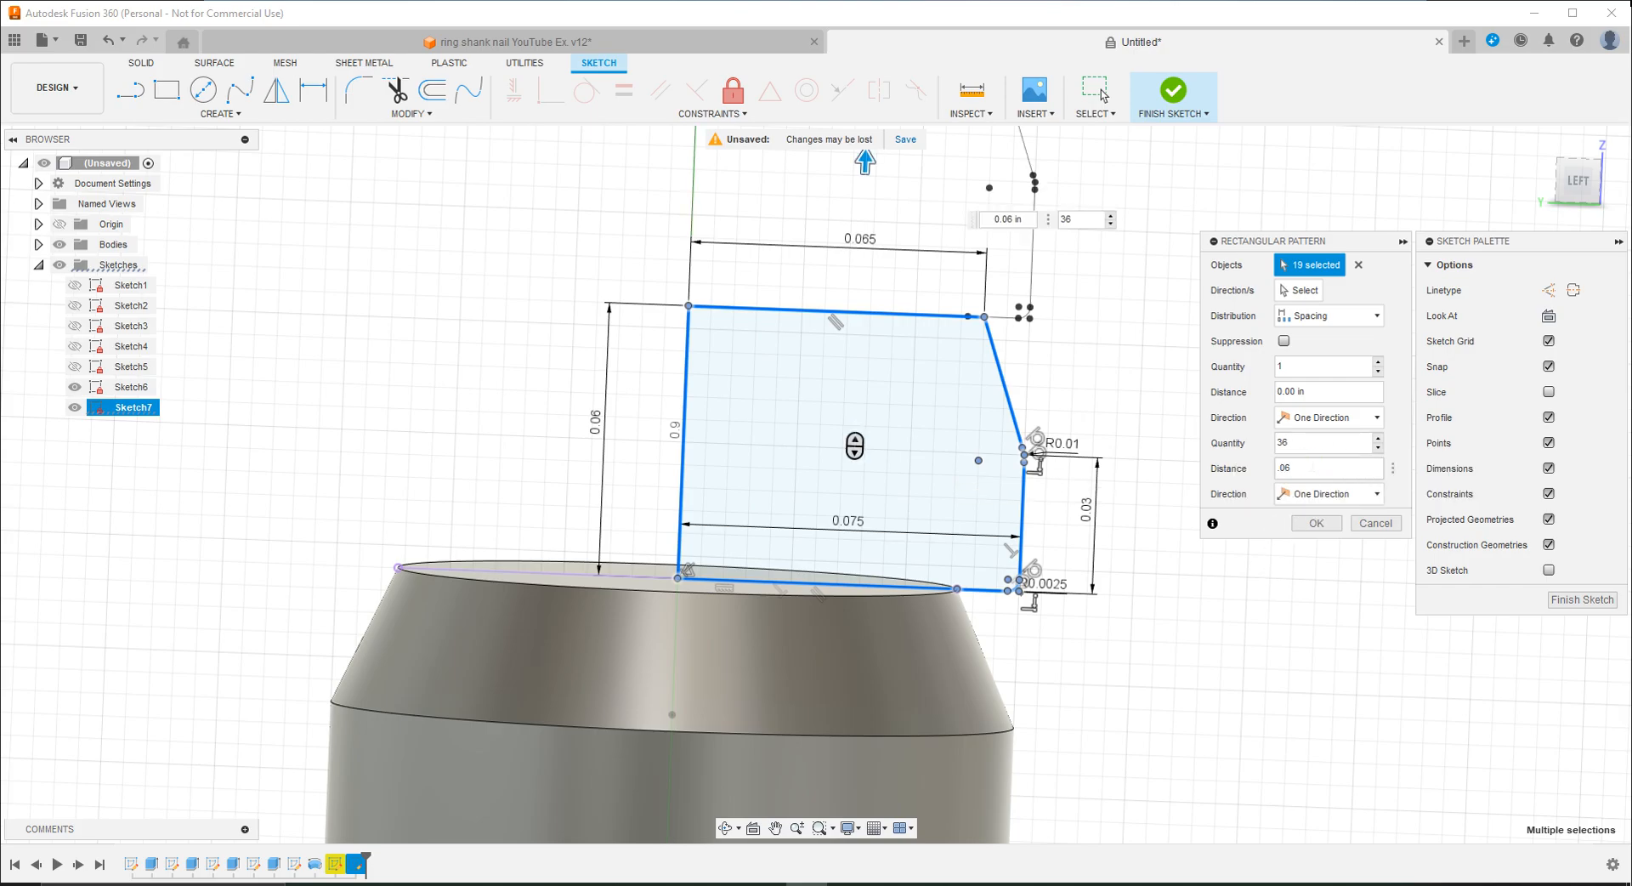
pyautogui.press('Return')
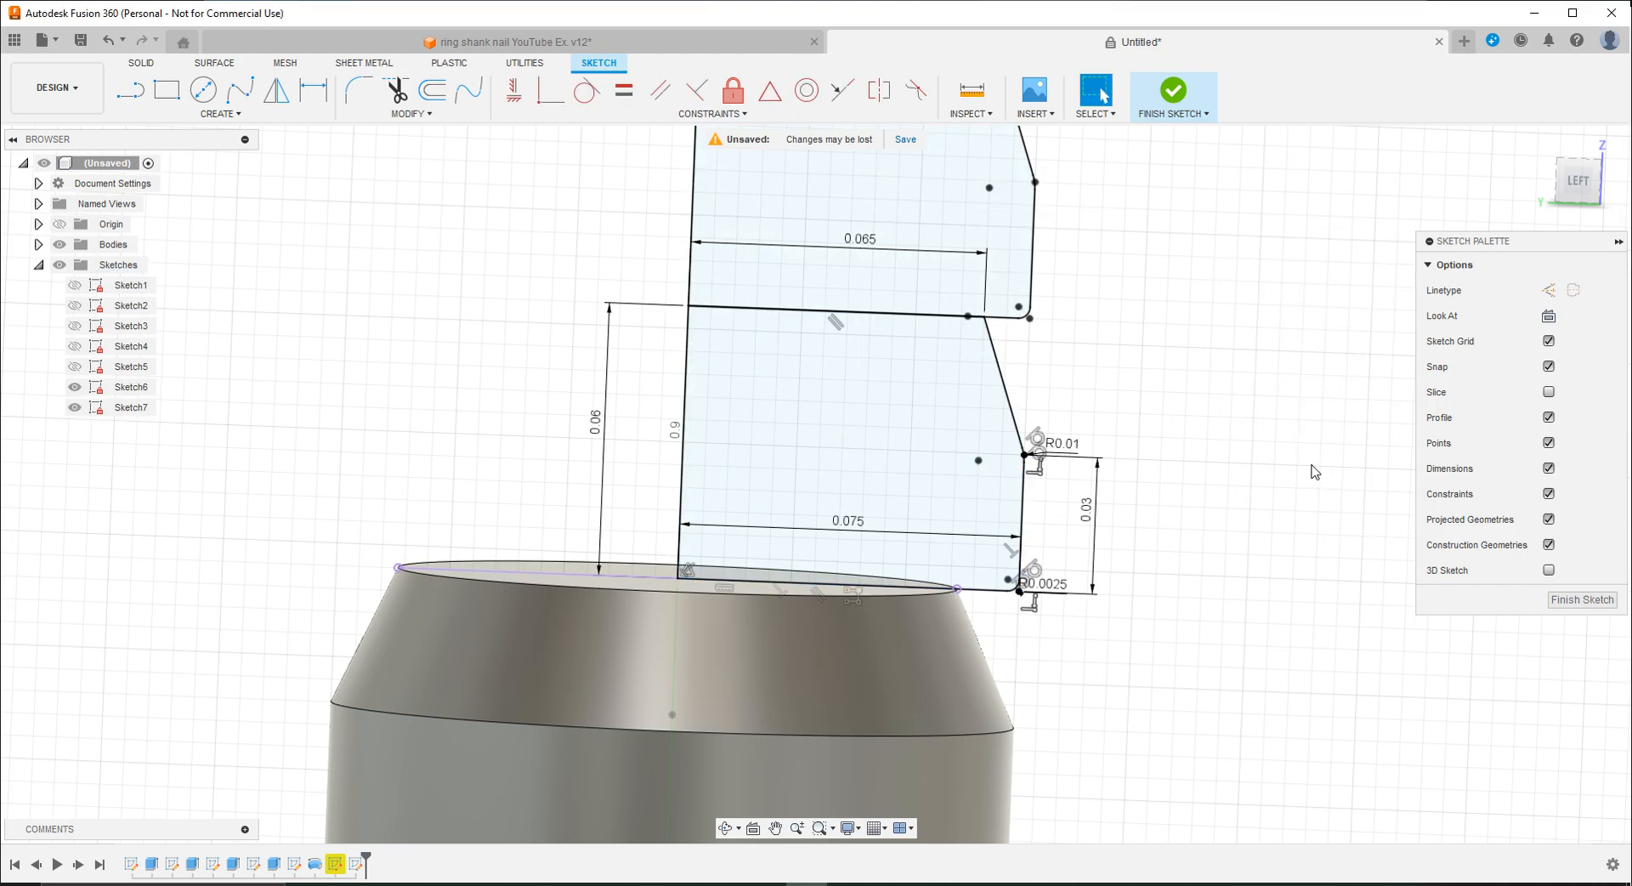
# Step: Examine the patterned ring profiles along the nail's length and where they meet the bevel
pyautogui.scroll(-8, 1140, 730)
pyautogui.scroll(-5, 912, 753)
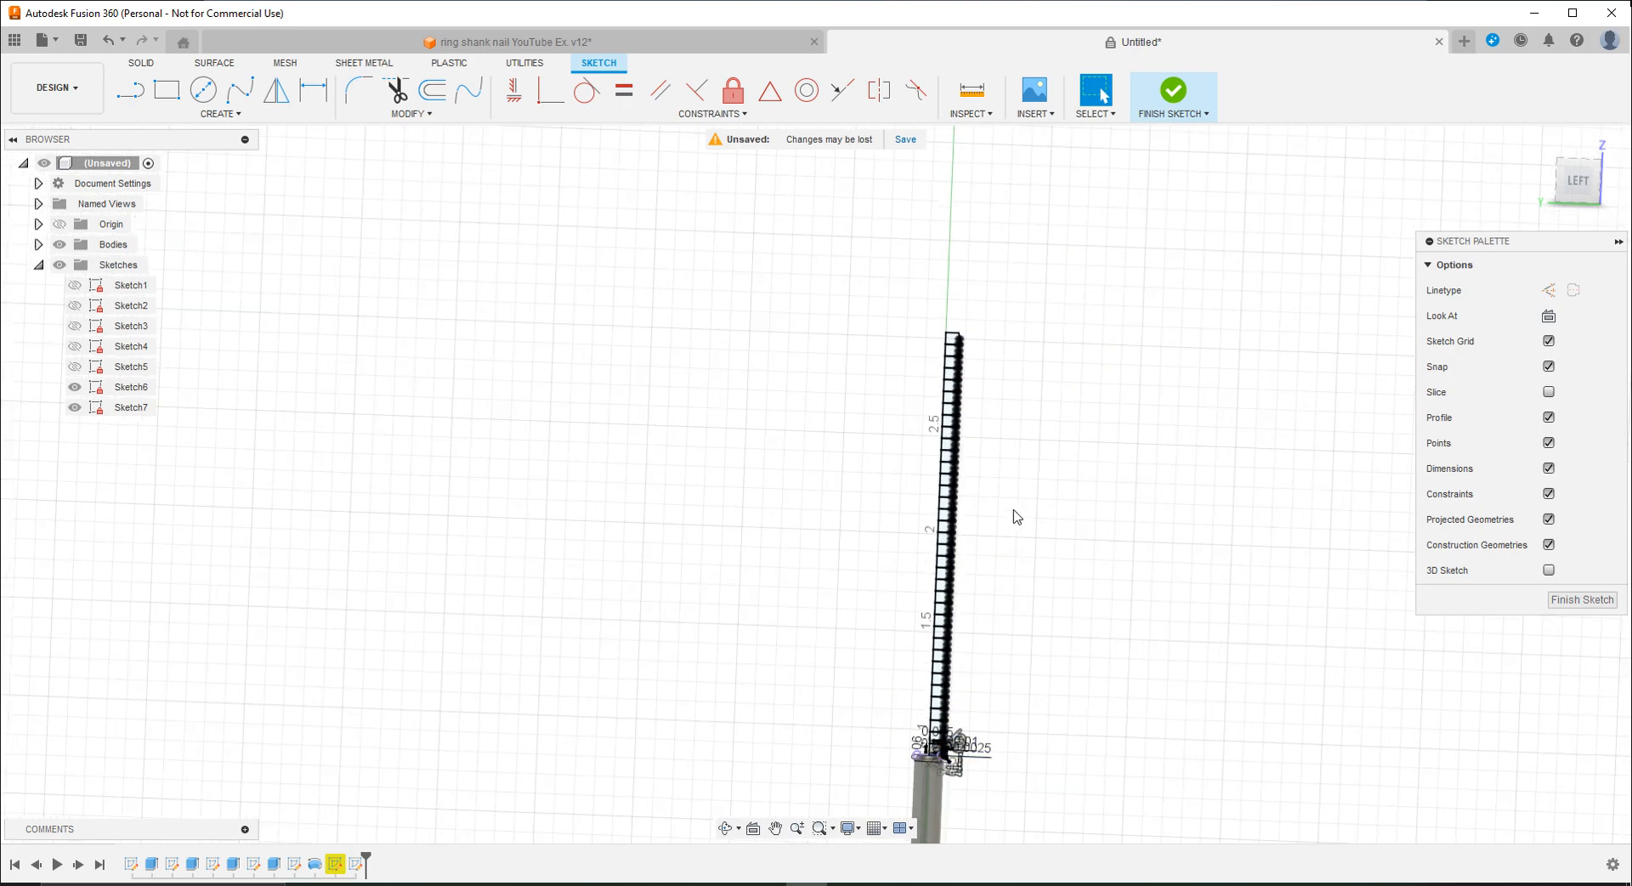
pyautogui.scroll(4, 958, 646)
pyautogui.scroll(-2, 929, 748)
pyautogui.scroll(6, 919, 765)
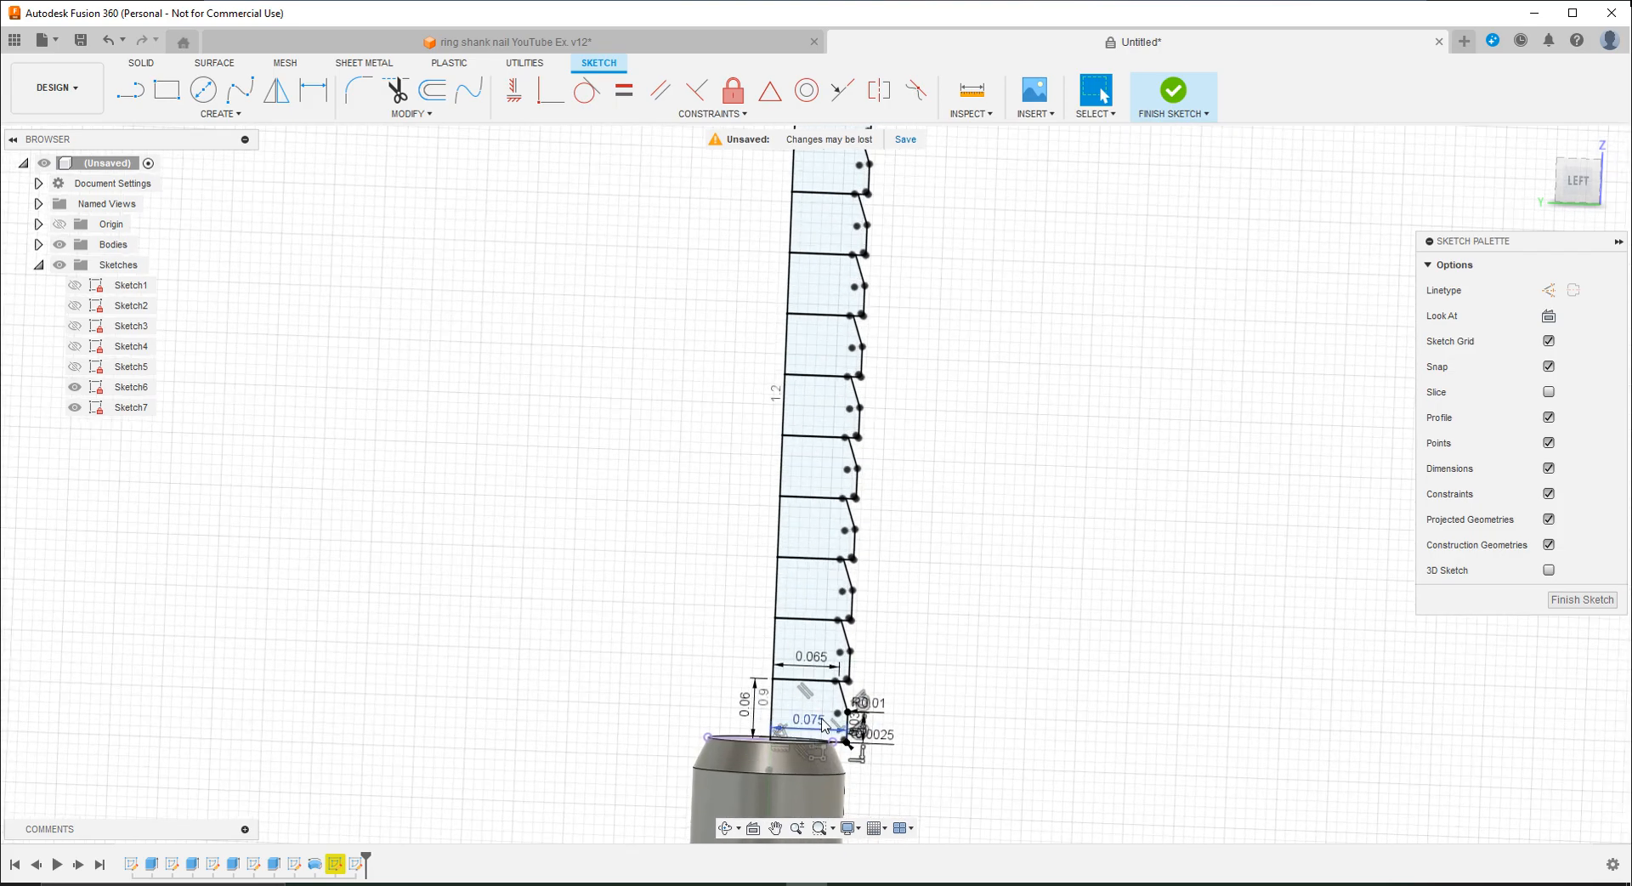
pyautogui.scroll(-2, 580, 503)
pyautogui.scroll(-2, 934, 616)
pyautogui.scroll(-2, 1020, 706)
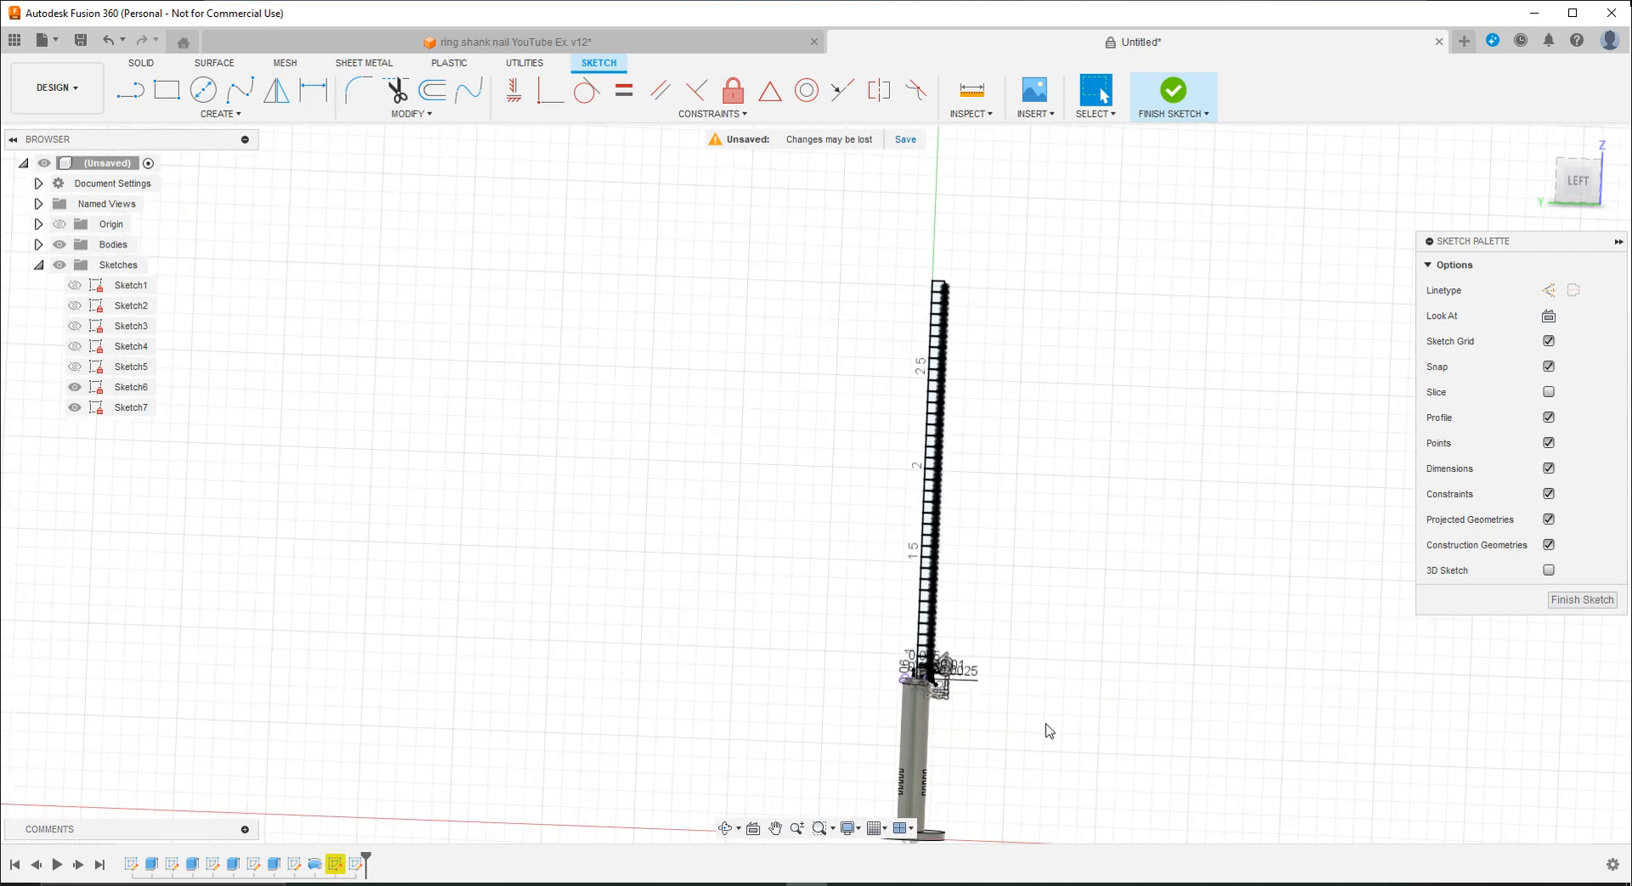
# Step: Revolve all 36 ring profiles a full turn about the lowest profile's inner vertical edge, joining them to the nail body
pyautogui.click(141, 63)
pyautogui.click(197, 98)
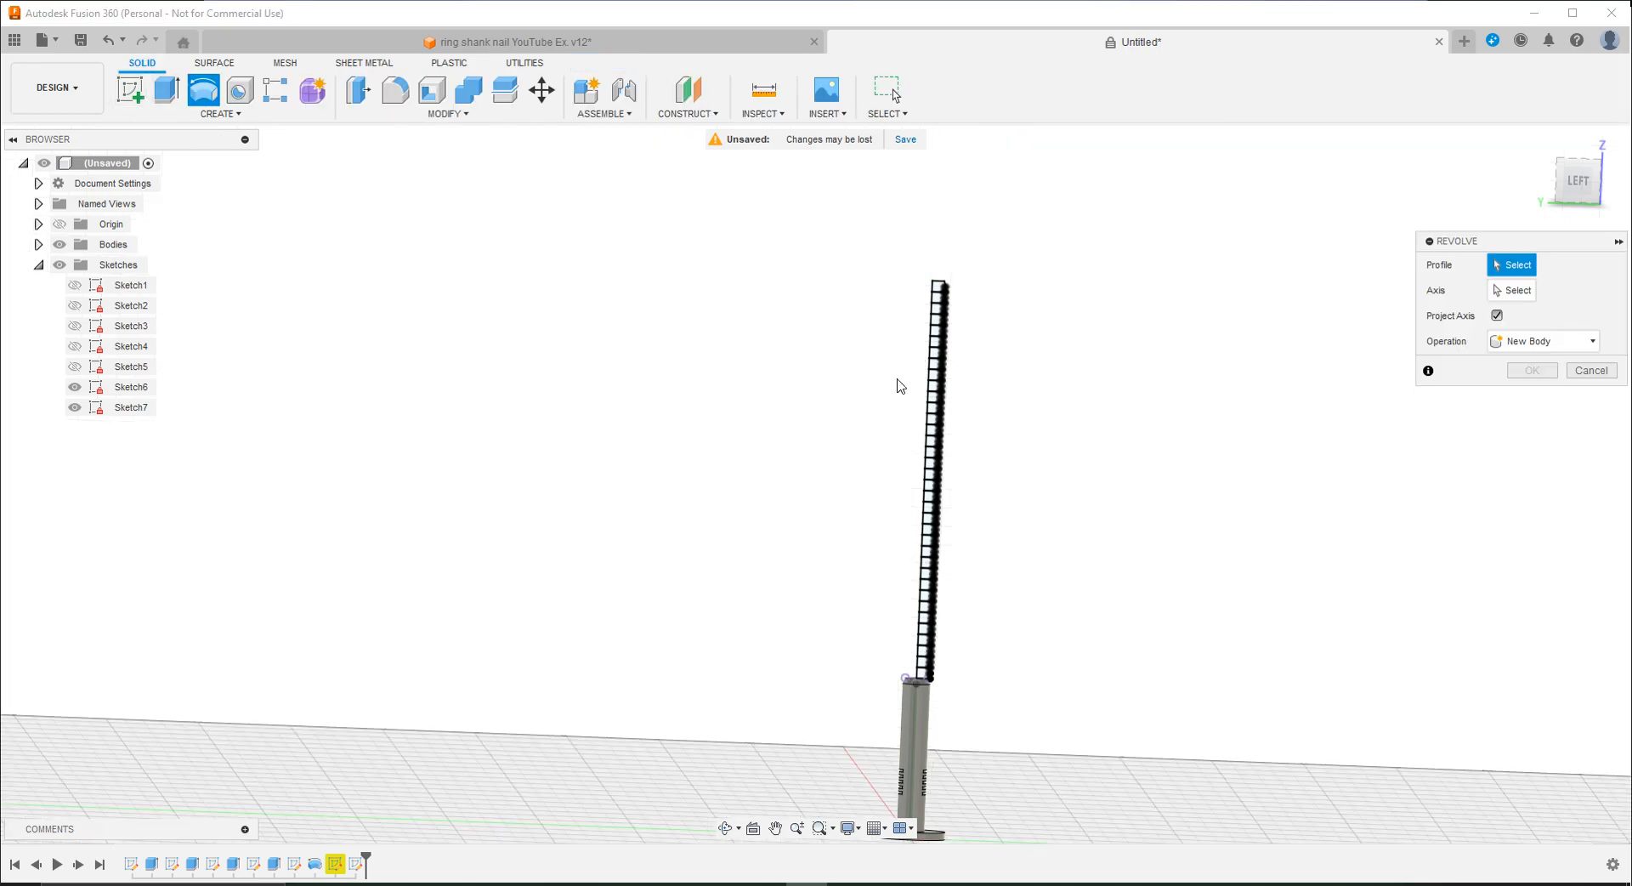
pyautogui.moveTo(907, 262); pyautogui.dragTo(1021, 723)
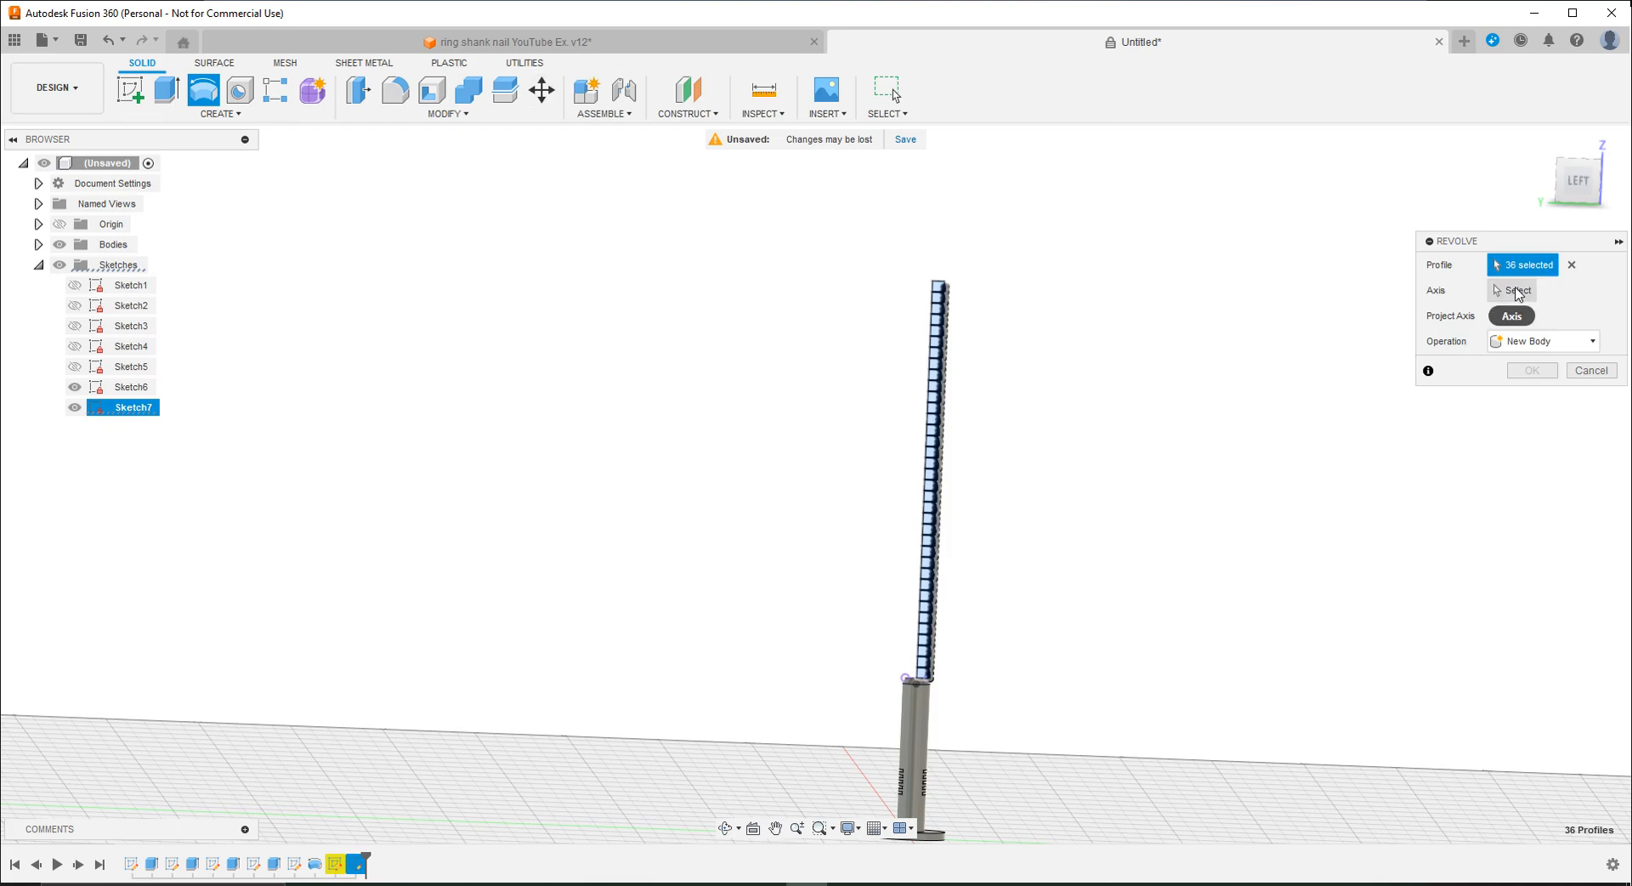
pyautogui.click(1515, 290)
pyautogui.scroll(5, 925, 519)
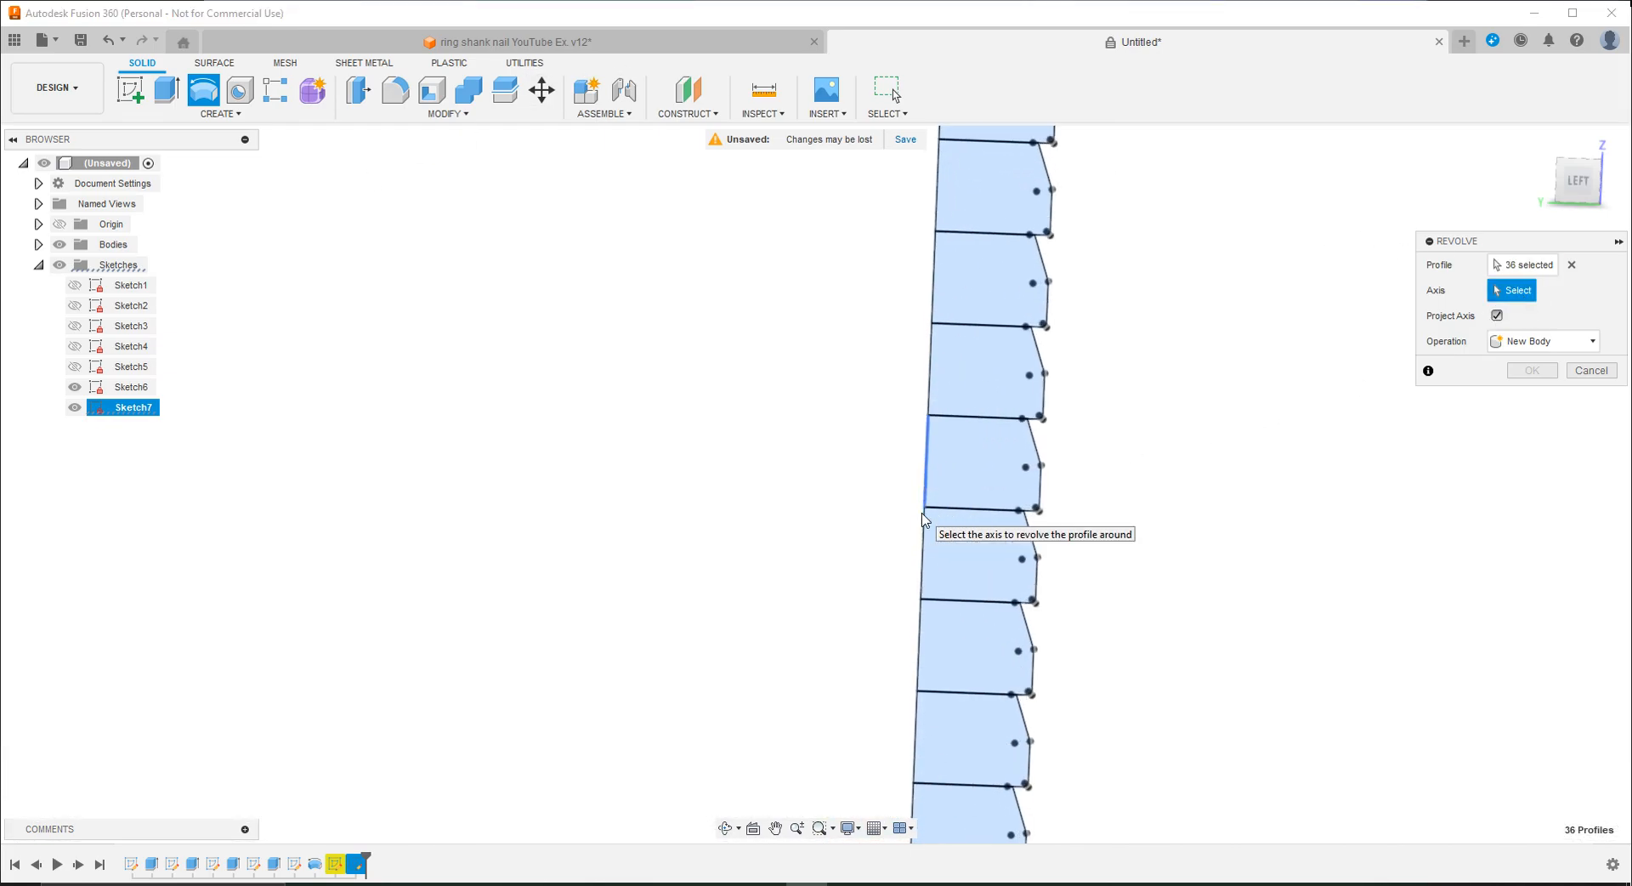
pyautogui.scroll(-3, 928, 749)
pyautogui.scroll(-5, 927, 774)
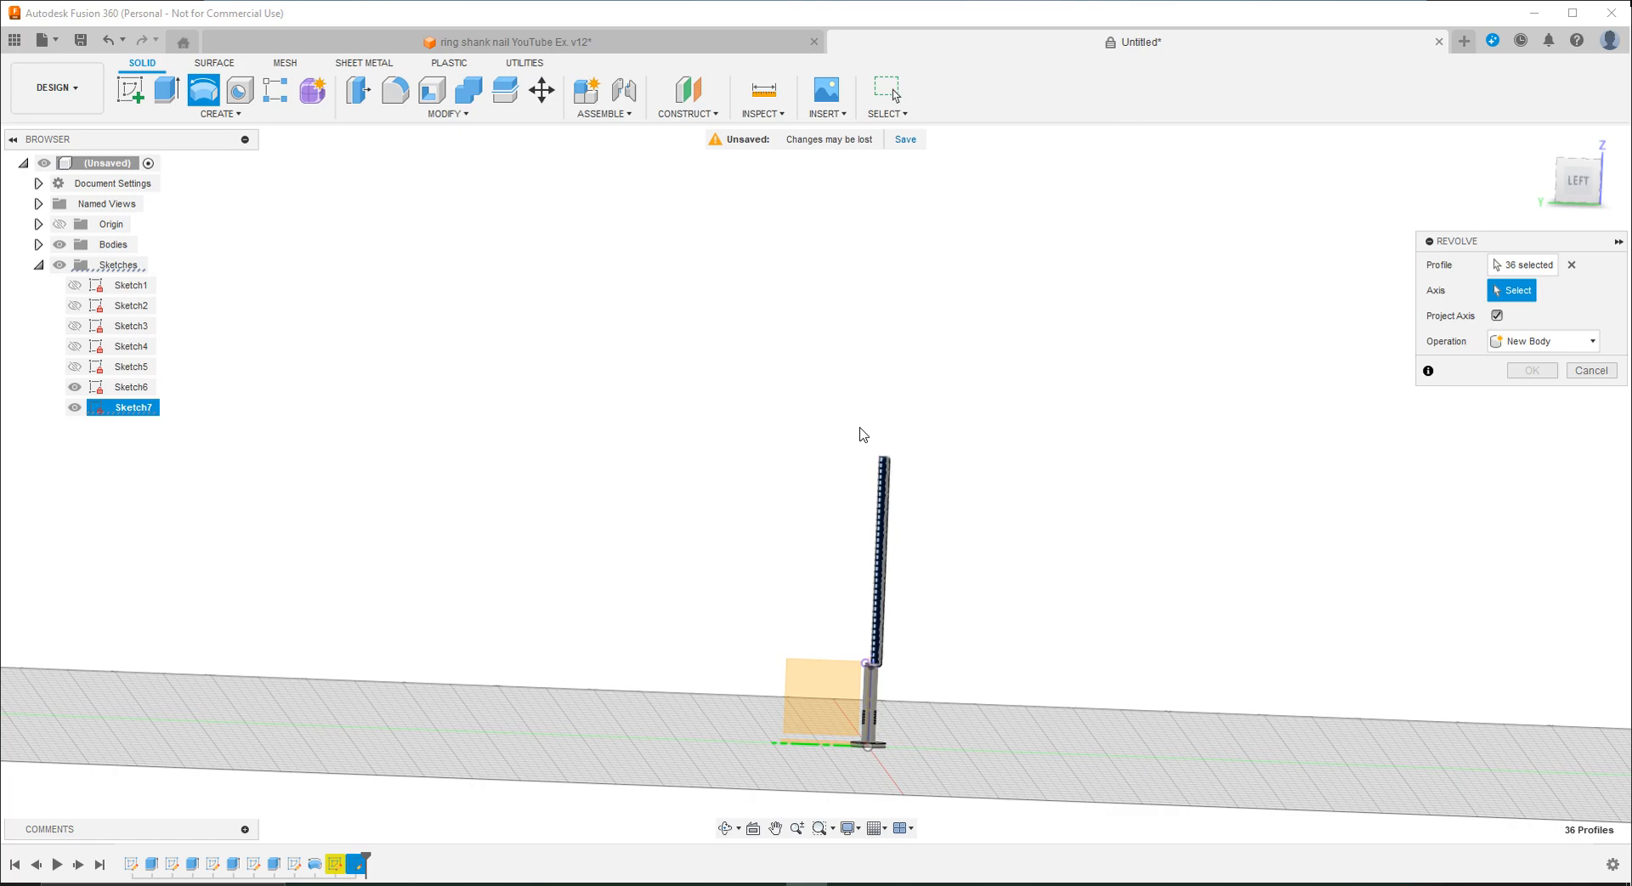
pyautogui.scroll(5, 876, 596)
pyautogui.scroll(3, 882, 604)
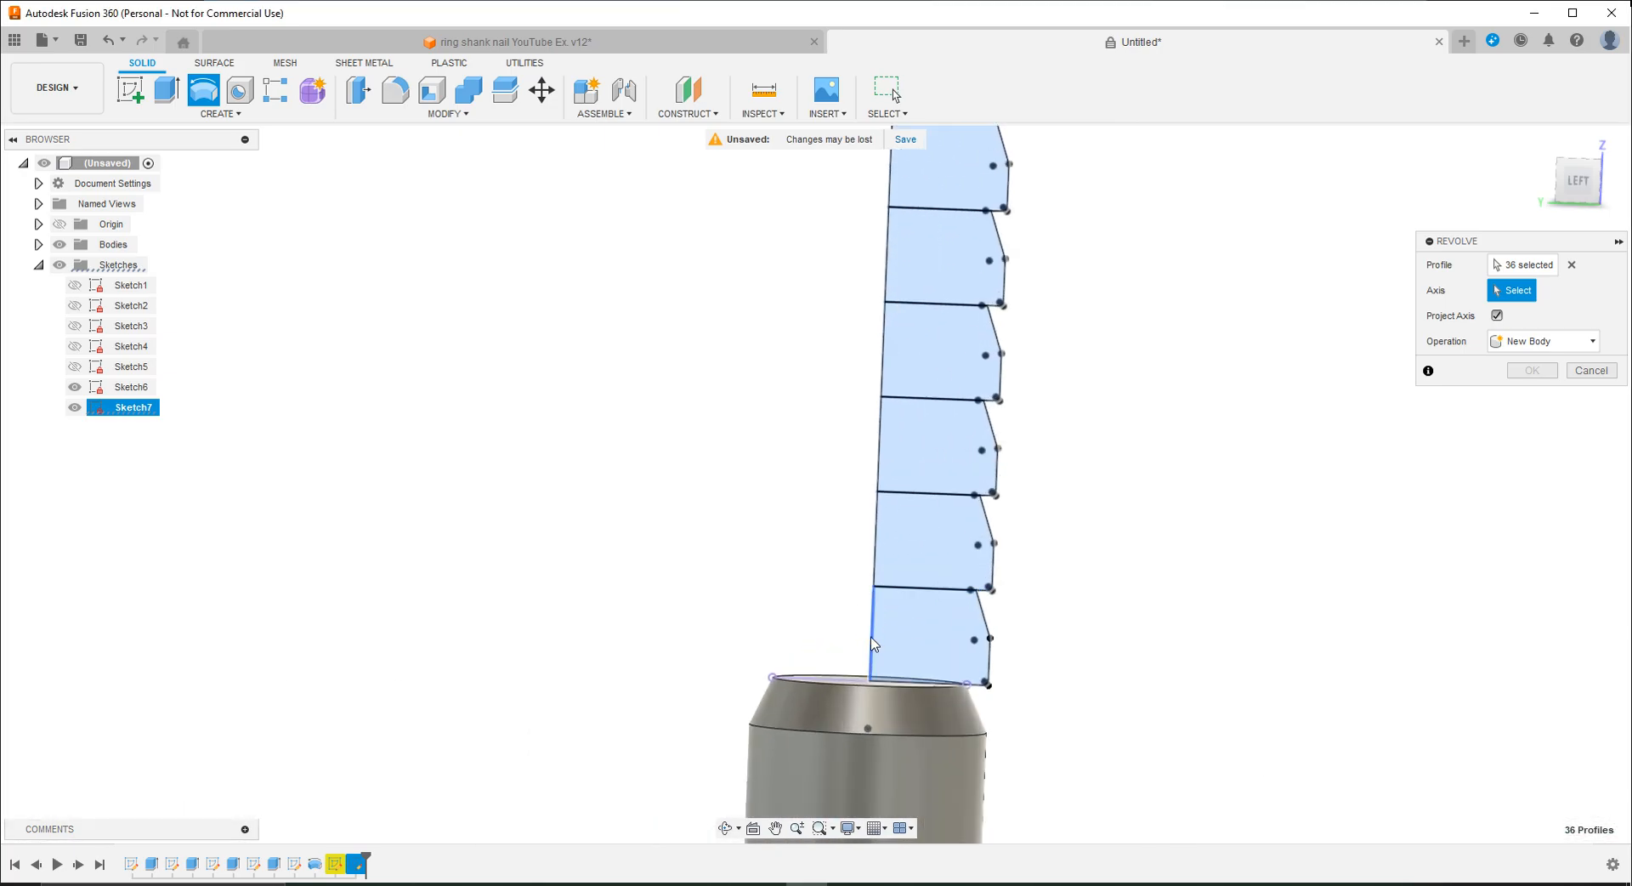
pyautogui.click(873, 595)
pyautogui.keyDown('shift'); pyautogui.moveTo(1053, 623); pyautogui.dragTo(1047, 621, button='middle'); pyautogui.keyUp('shift')
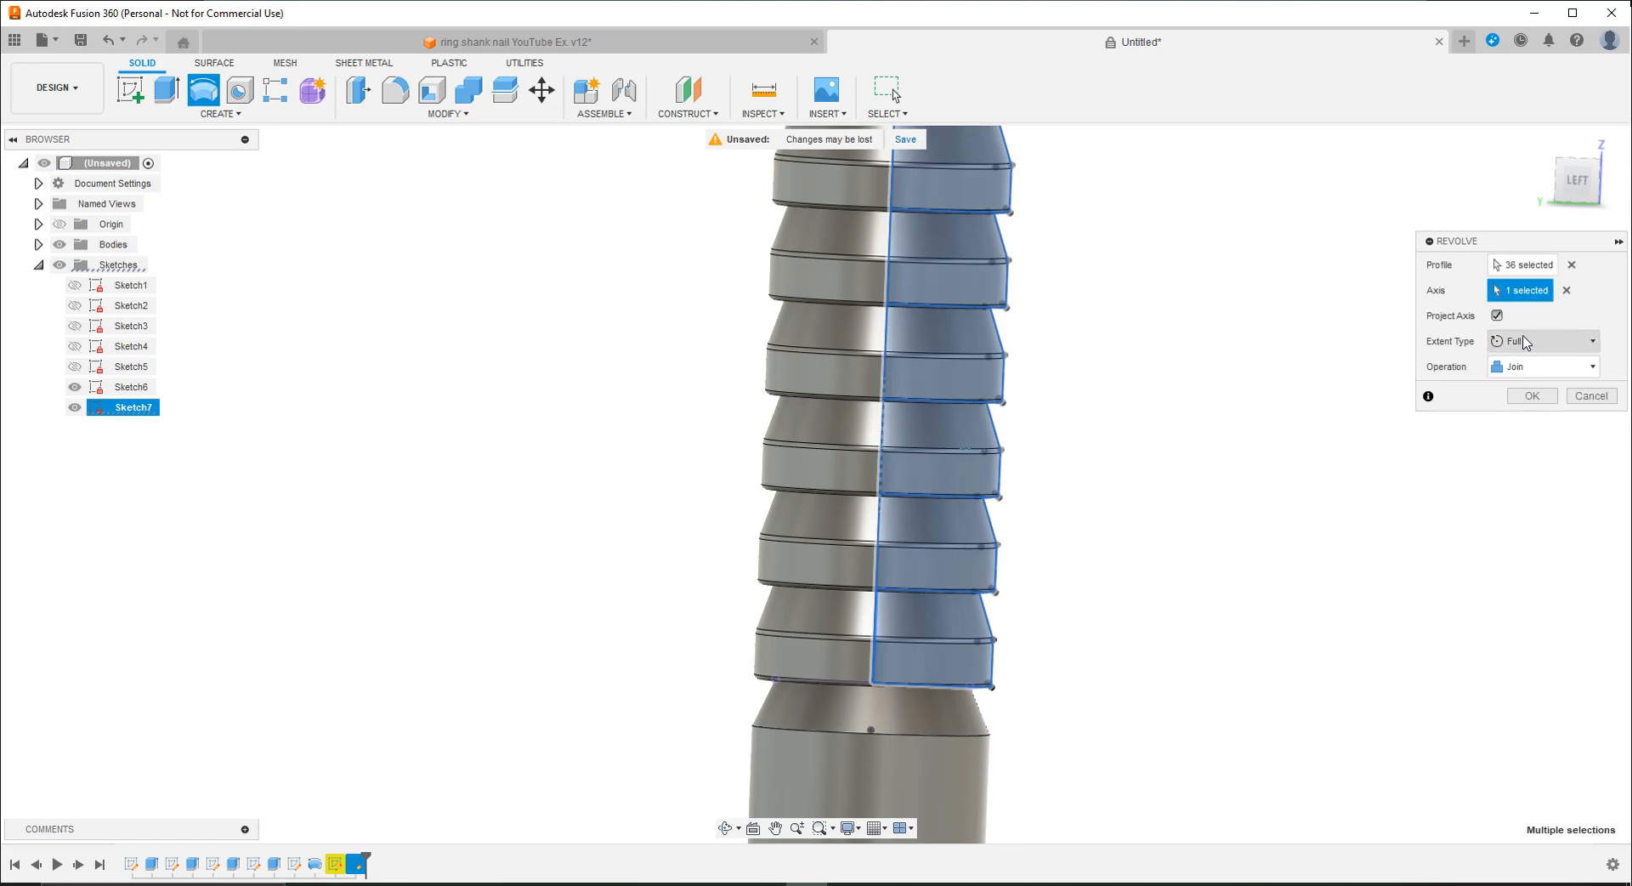
pyautogui.click(1532, 398)
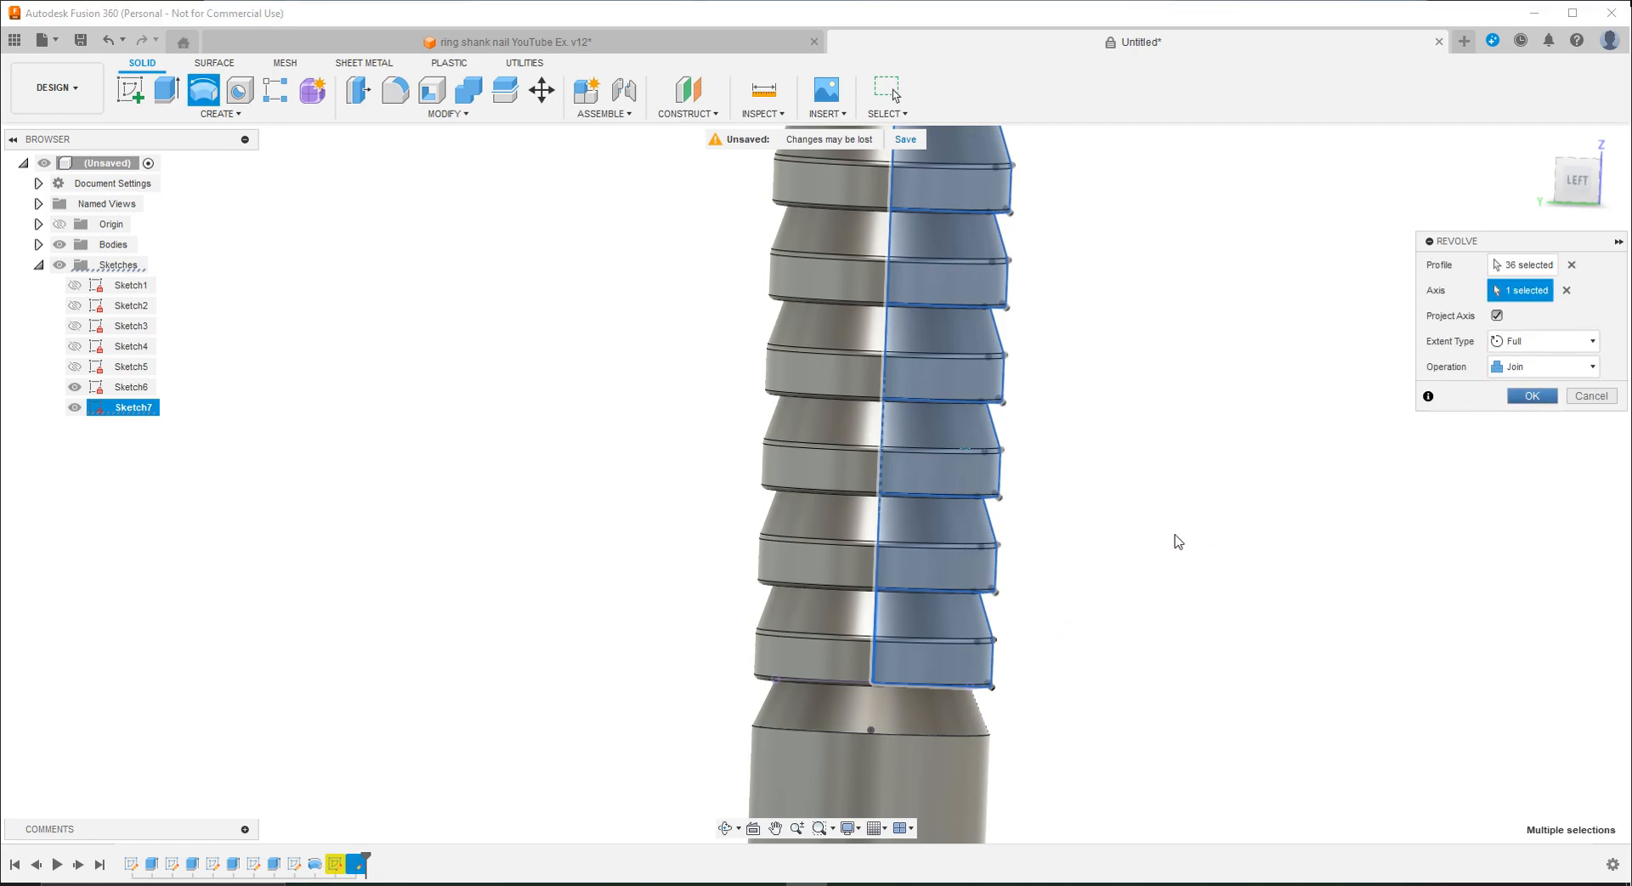
# Step: Inspect the revolved rings on the shank from several angles, from the nail's head to its end
pyautogui.keyDown('shift'); pyautogui.moveTo(1056, 583); pyautogui.dragTo(1055, 480, button='middle'); pyautogui.keyUp('shift')
pyautogui.keyDown('shift'); pyautogui.moveTo(971, 434); pyautogui.dragTo(957, 548, button='middle'); pyautogui.keyUp('shift')
pyautogui.scroll(-3, 958, 547)
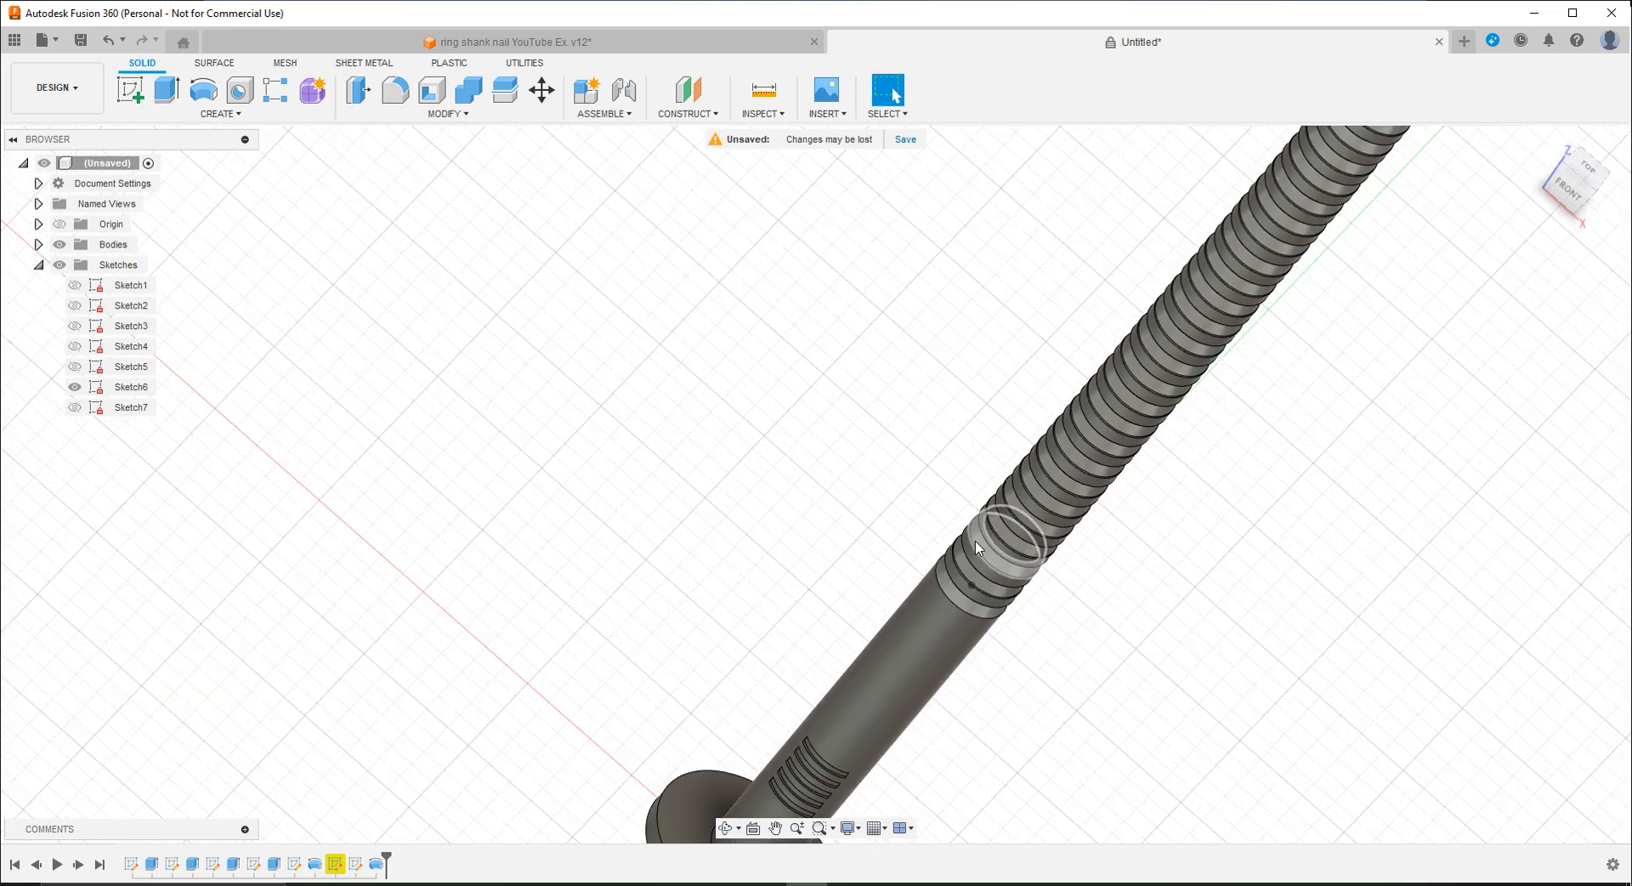
pyautogui.scroll(-3, 976, 549)
pyautogui.keyDown('shift'); pyautogui.moveTo(1165, 660); pyautogui.dragTo(1038, 660, button='middle'); pyautogui.keyUp('shift')
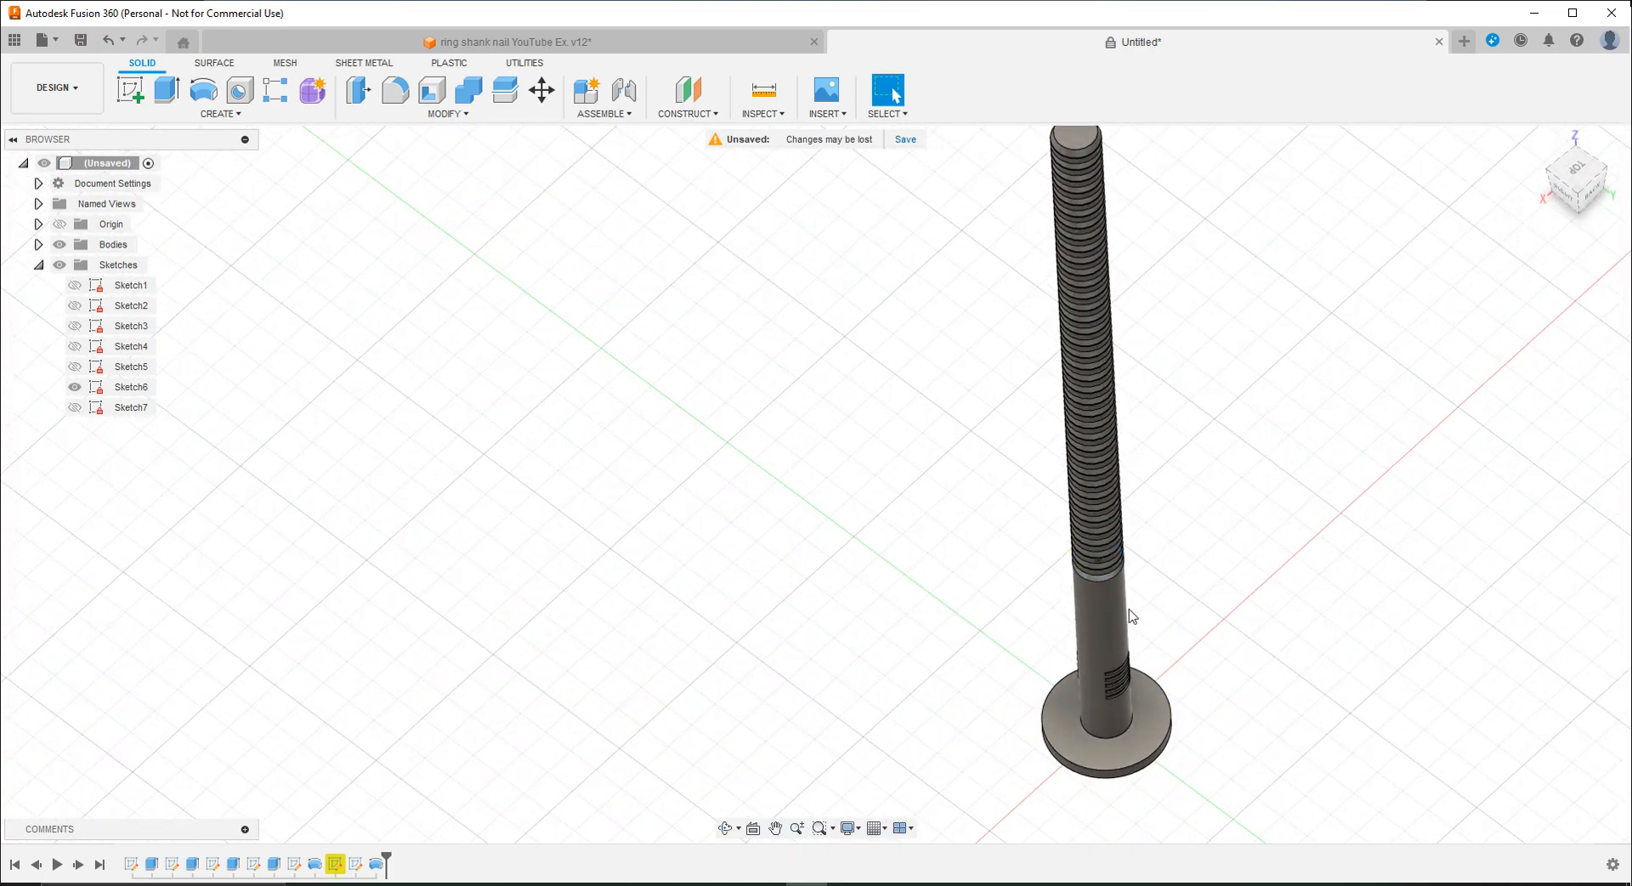
pyautogui.scroll(8, 1132, 615)
pyautogui.scroll(-10, 795, 381)
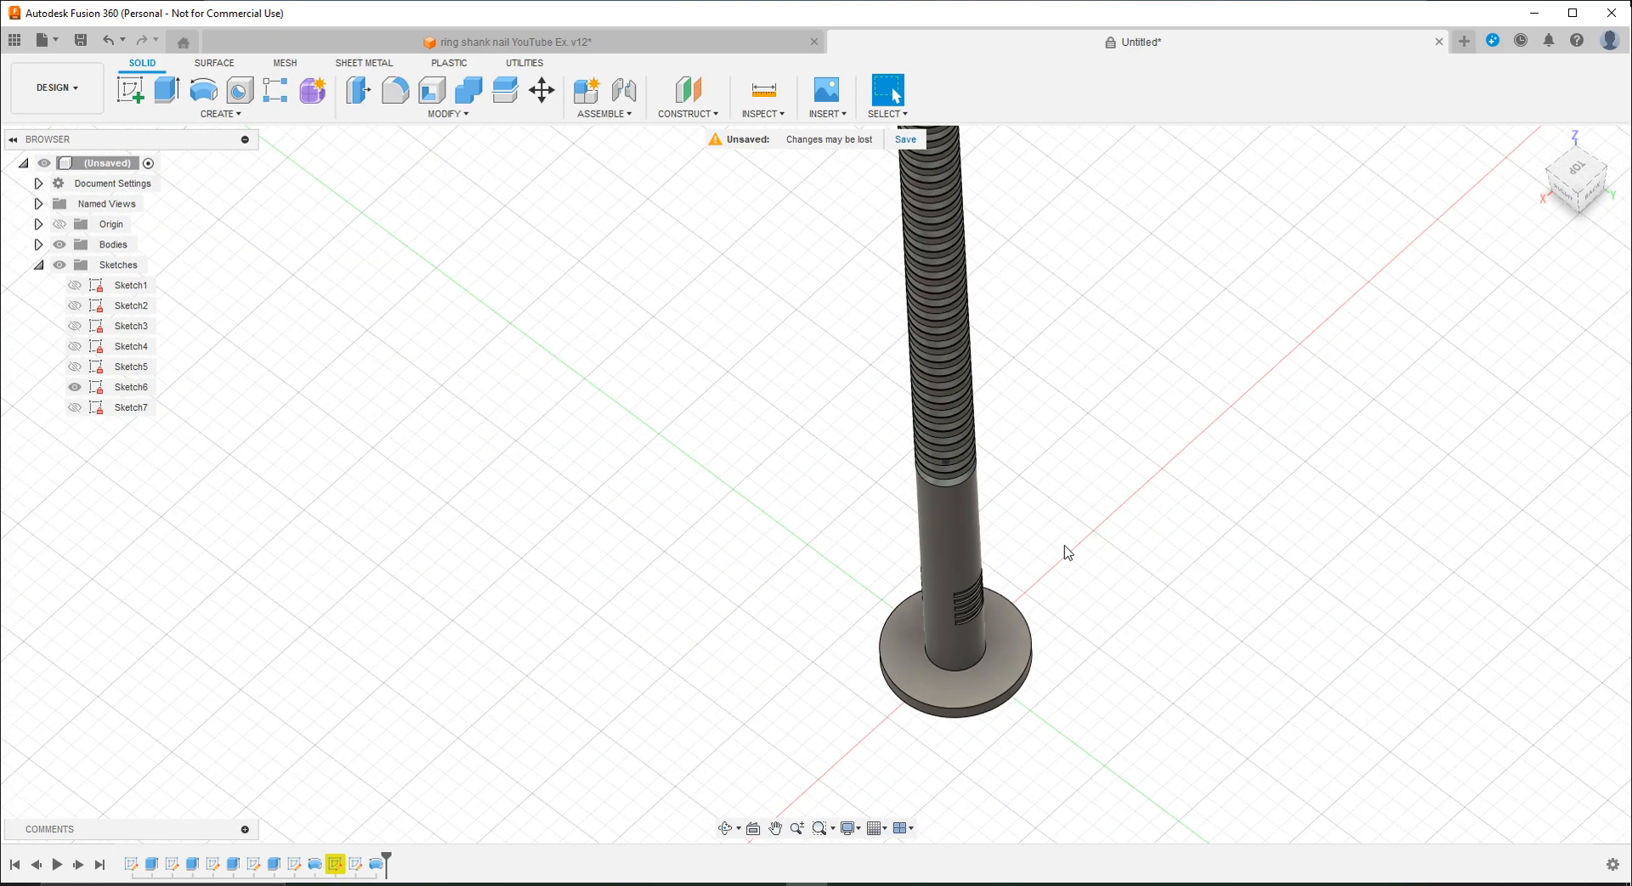
pyautogui.scroll(-1, 1069, 553)
pyautogui.scroll(10, 972, 174)
# Step: Switch to the reference nail design, locate the Tip sketch in the model and examine how it sits on the last ring
pyautogui.click(748, 42)
pyautogui.click(121, 408)
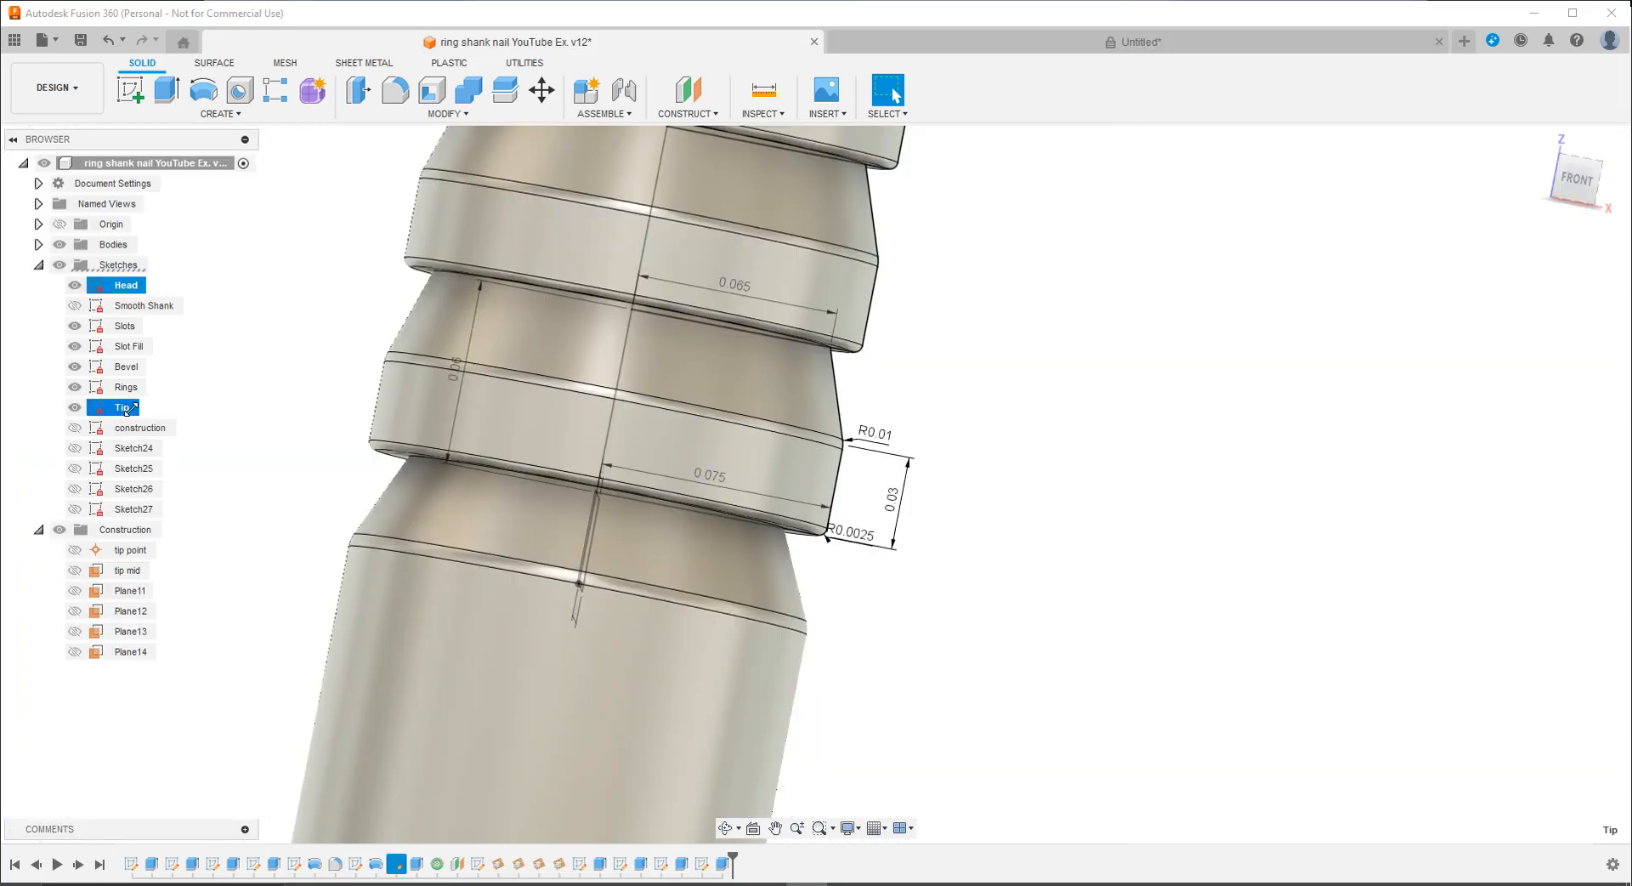
pyautogui.rightClick(111, 411)
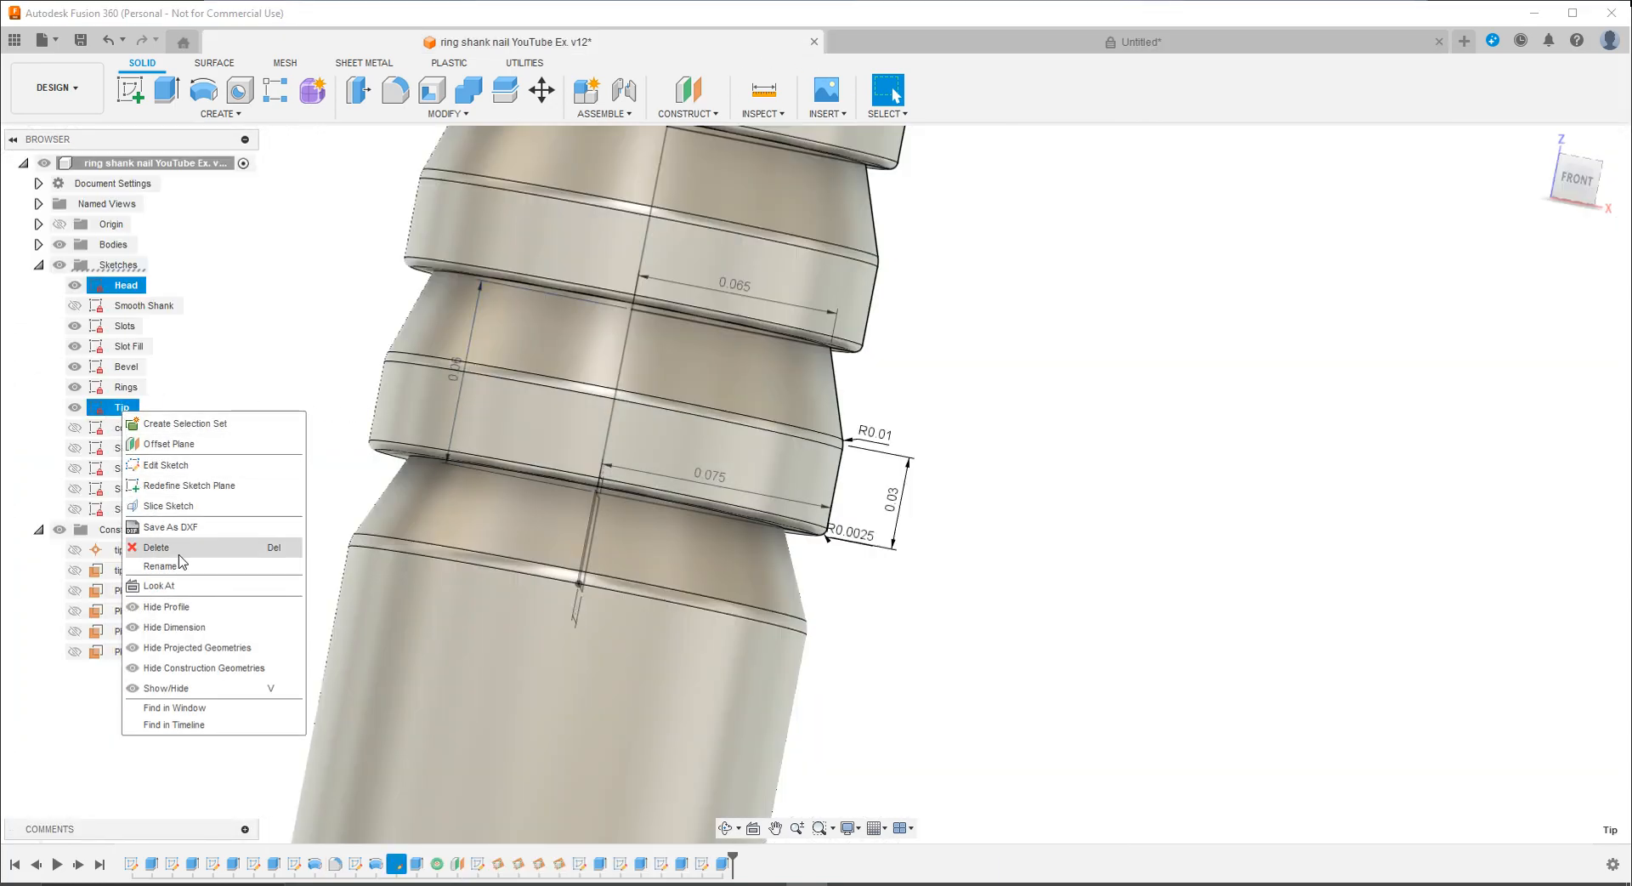
pyautogui.click(177, 709)
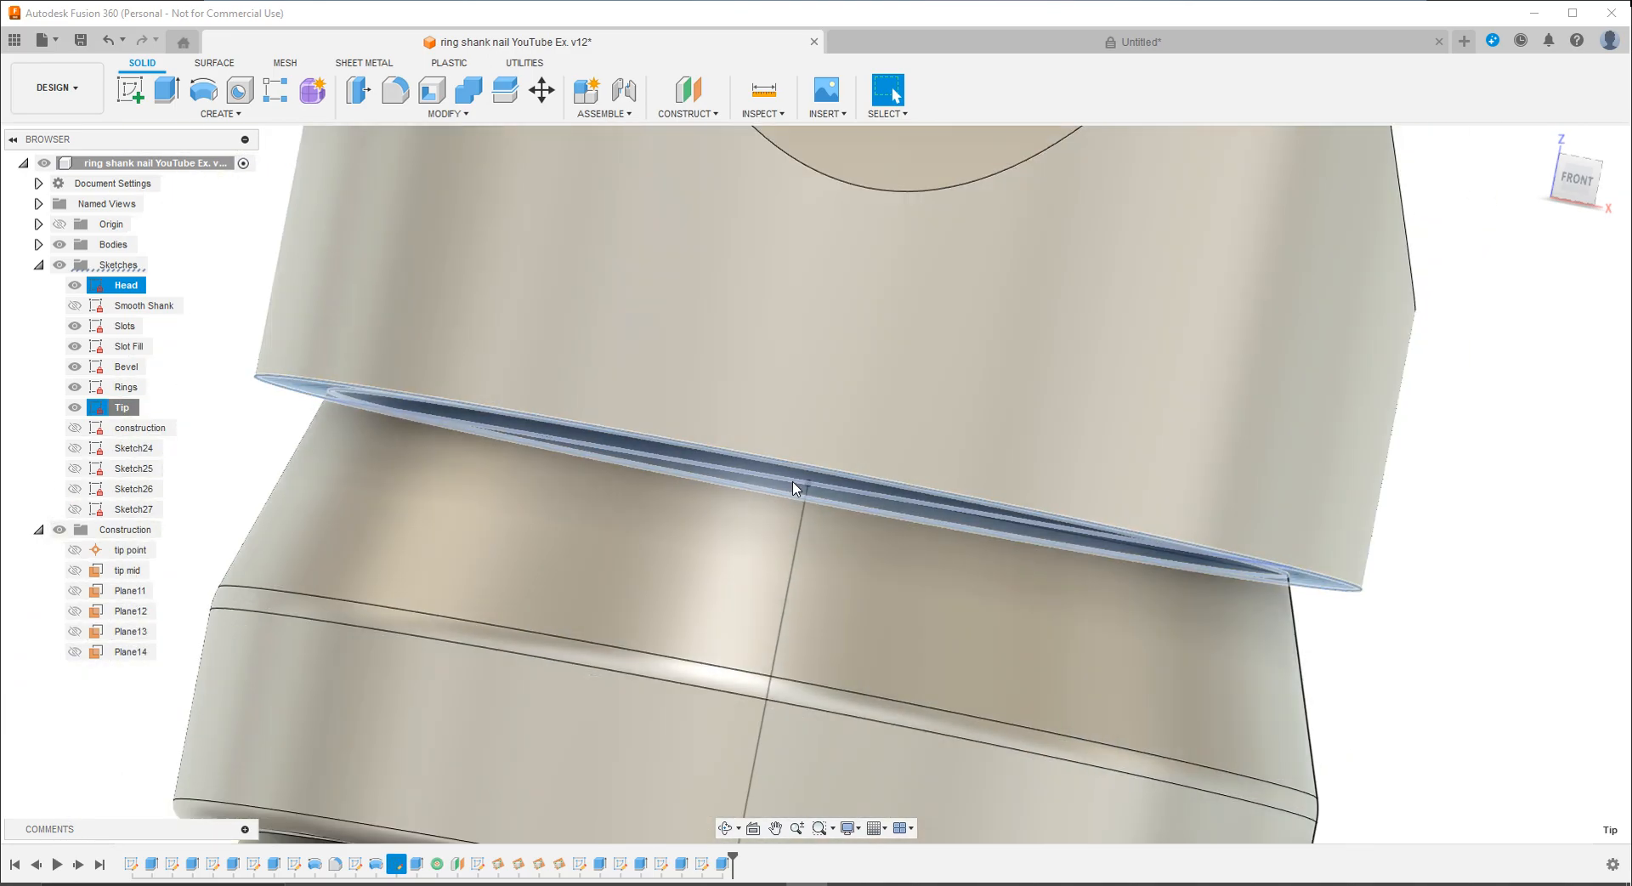
pyautogui.scroll(-8, 794, 488)
pyautogui.keyDown('shift'); pyautogui.moveTo(838, 419); pyautogui.dragTo(831, 465, button='middle'); pyautogui.keyUp('shift')
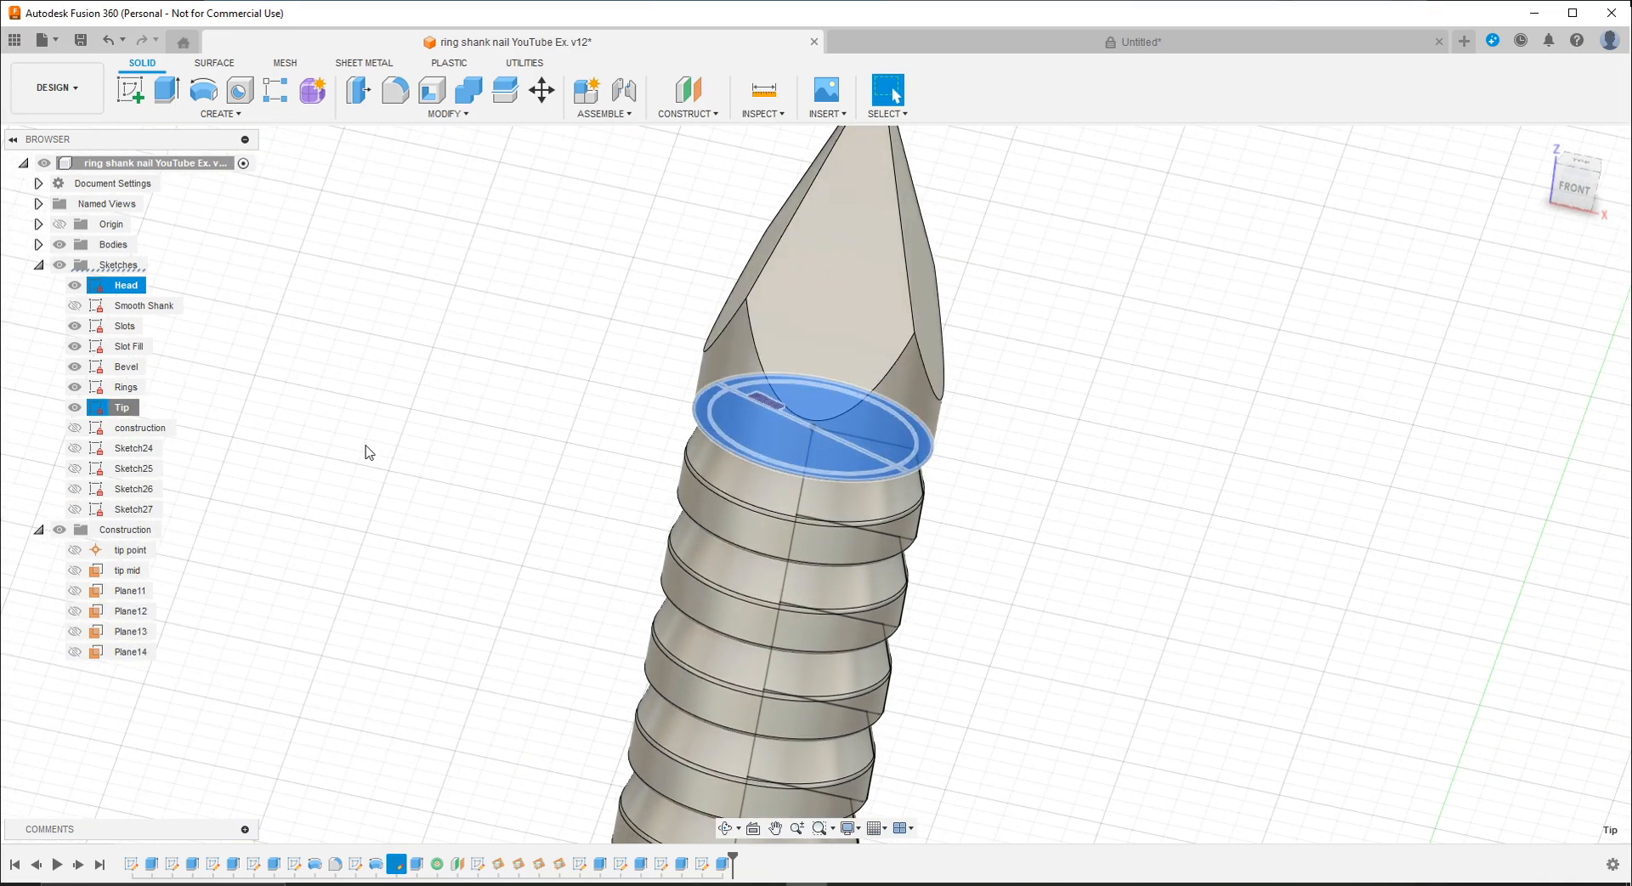
# Step: Find the extrusion built on the Tip sketch in the reference design's history and open its settings to read the distance
pyautogui.rightClick(400, 866)
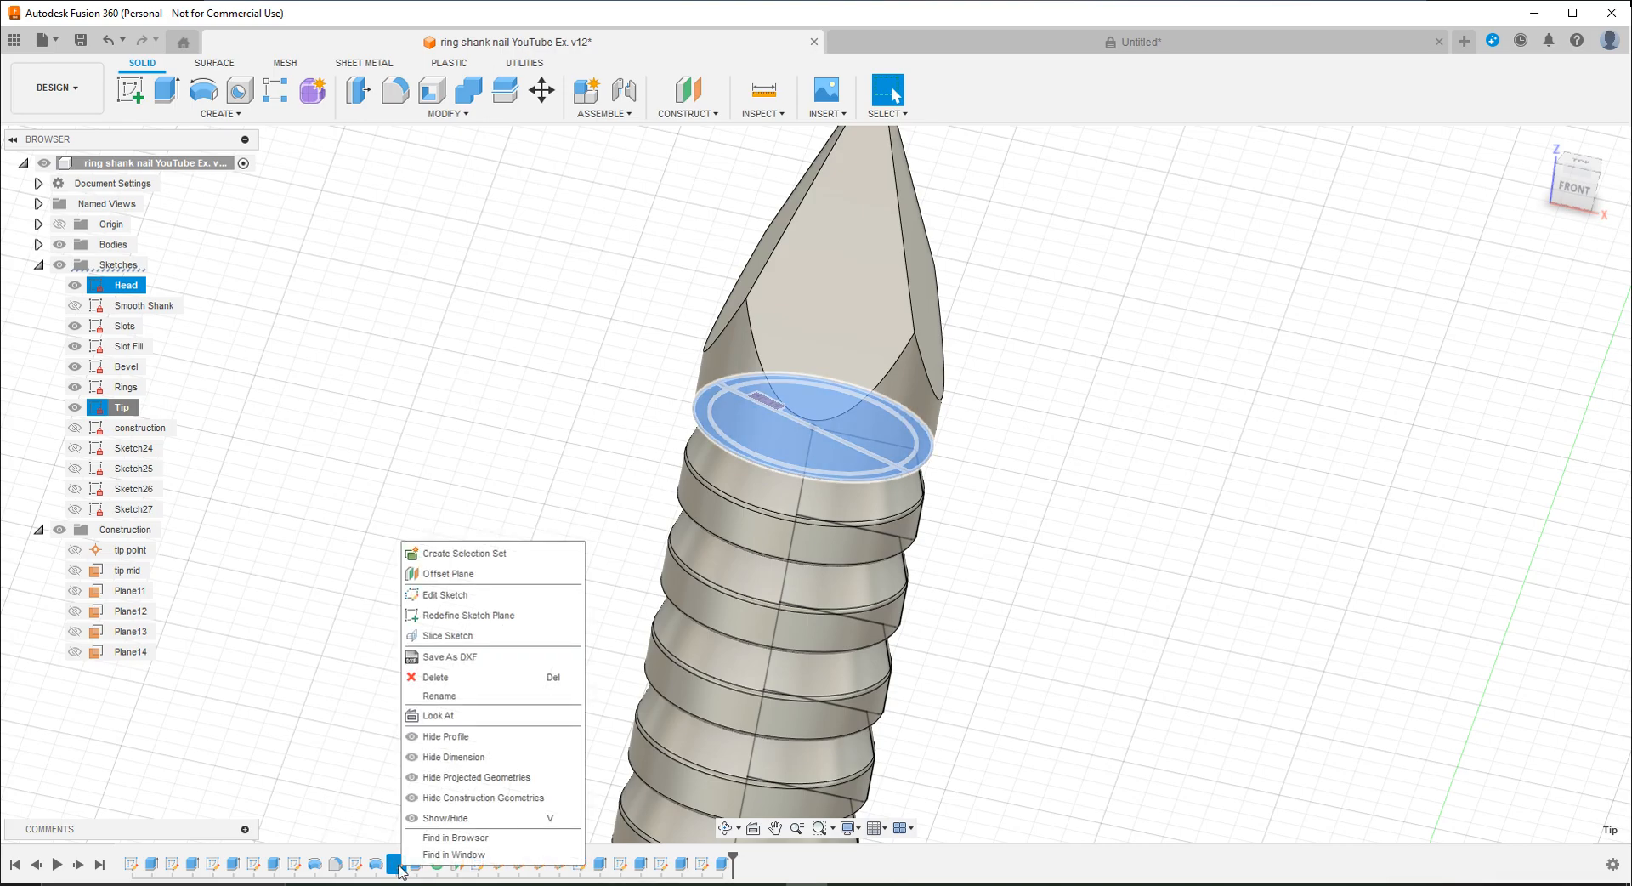
pyautogui.click(345, 790)
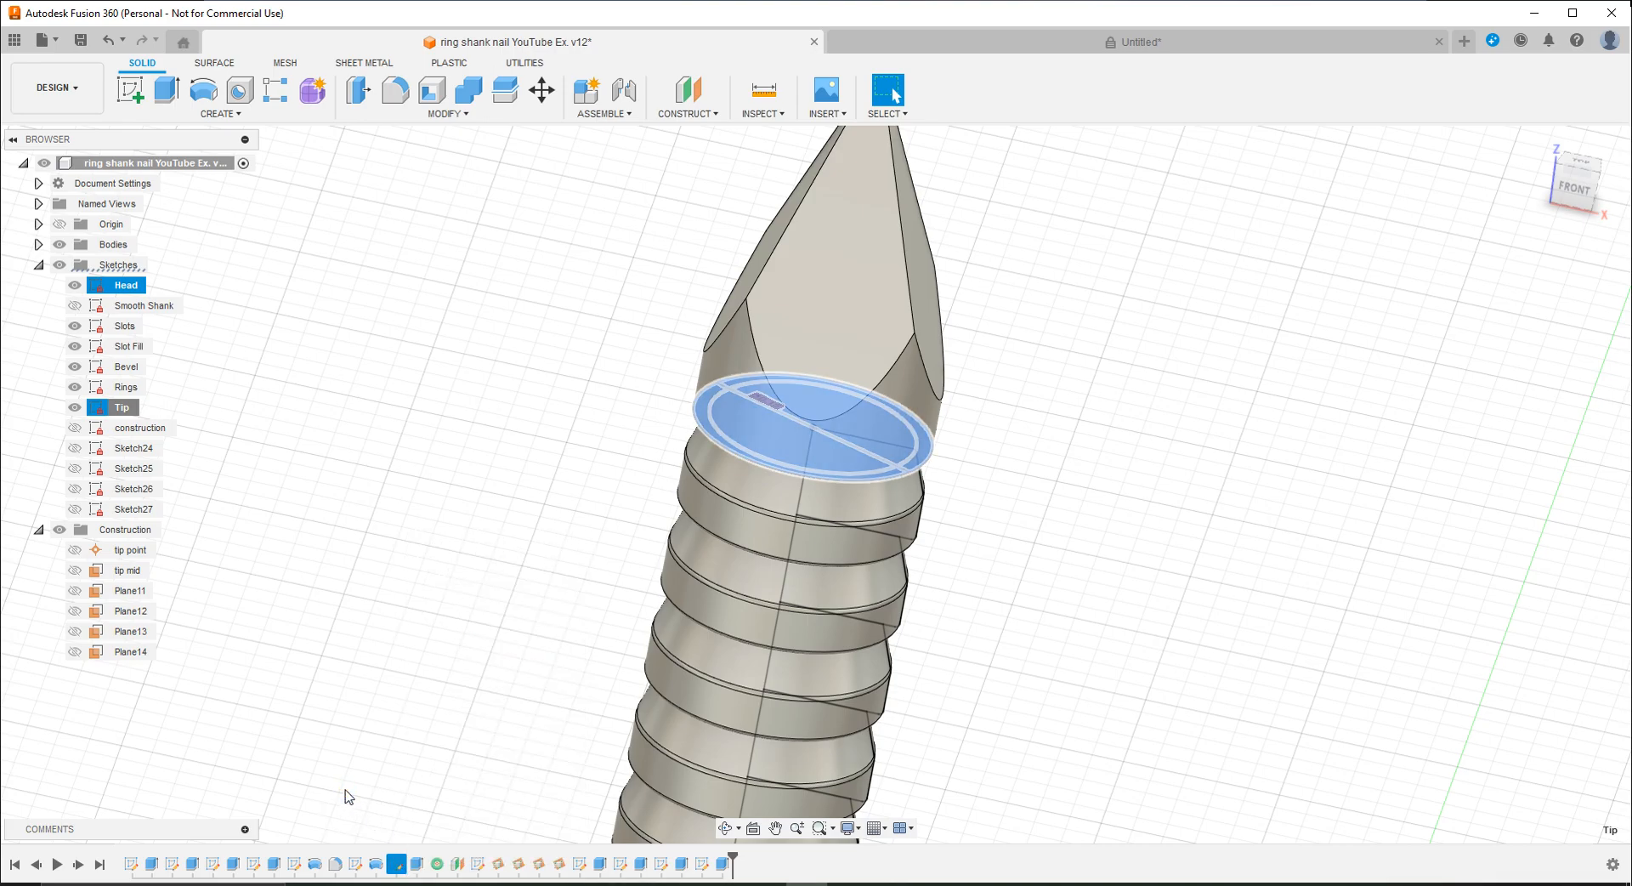
pyautogui.click(349, 797)
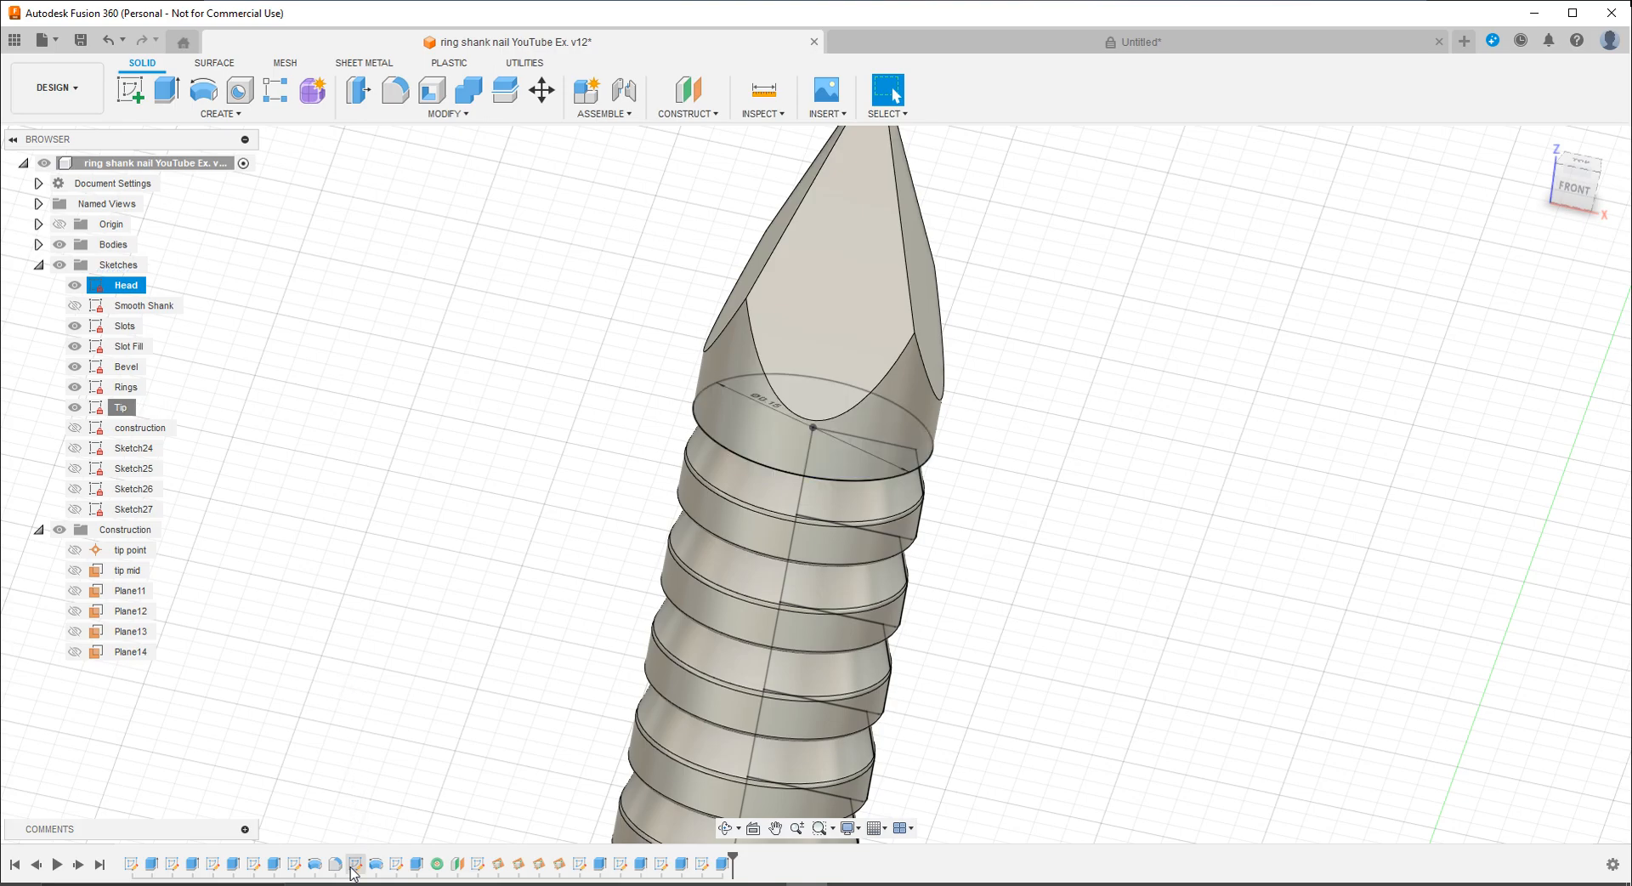
pyautogui.rightClick(419, 864)
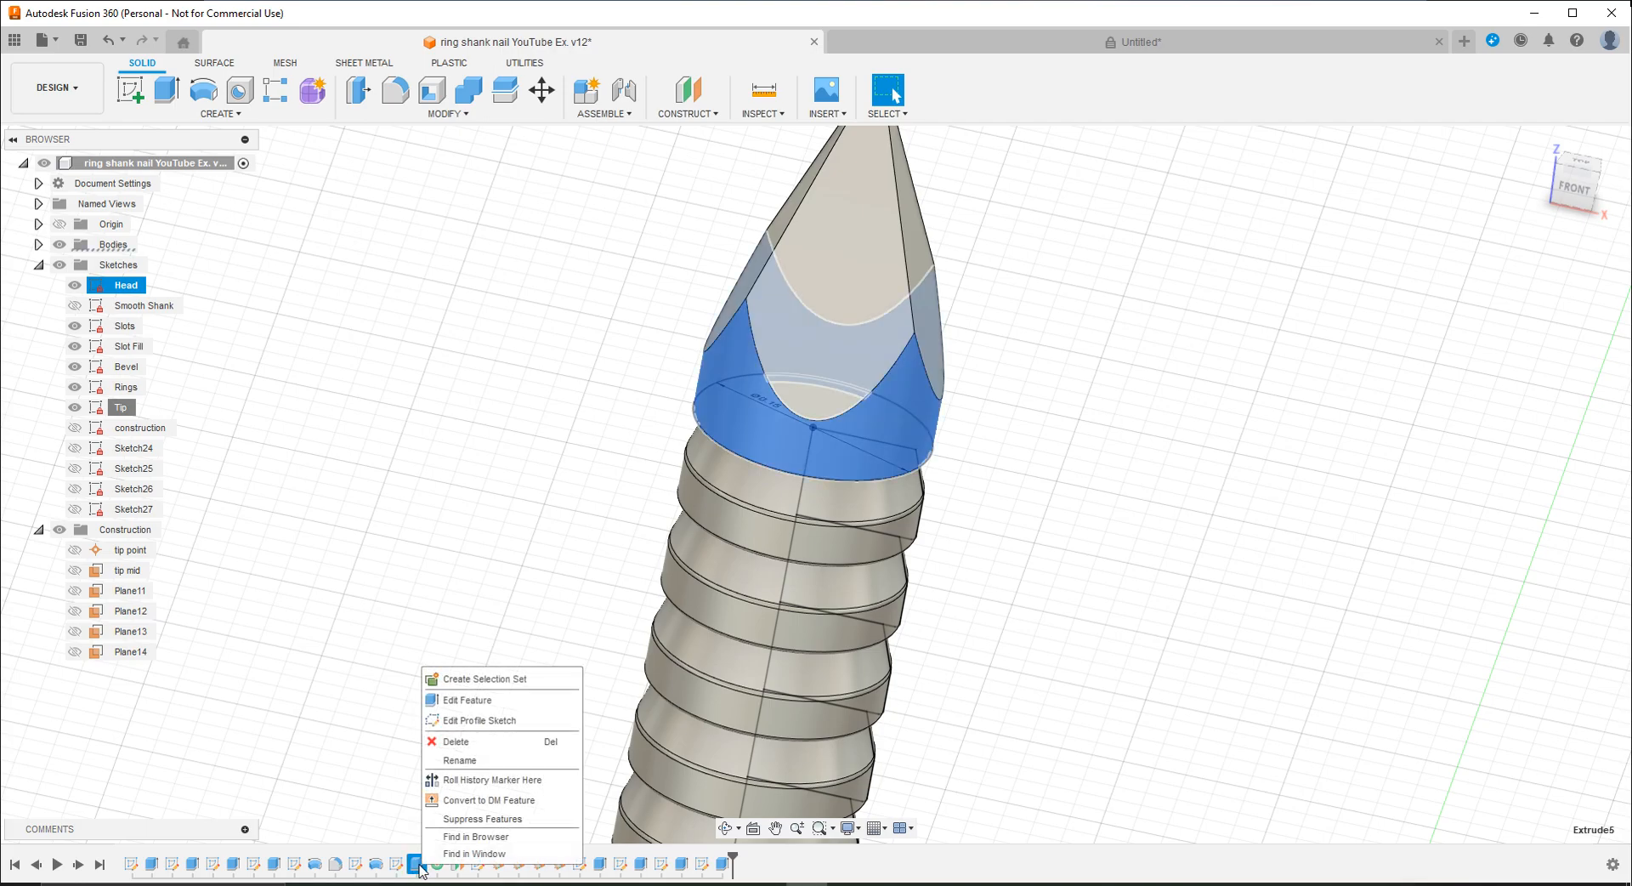
pyautogui.click(473, 699)
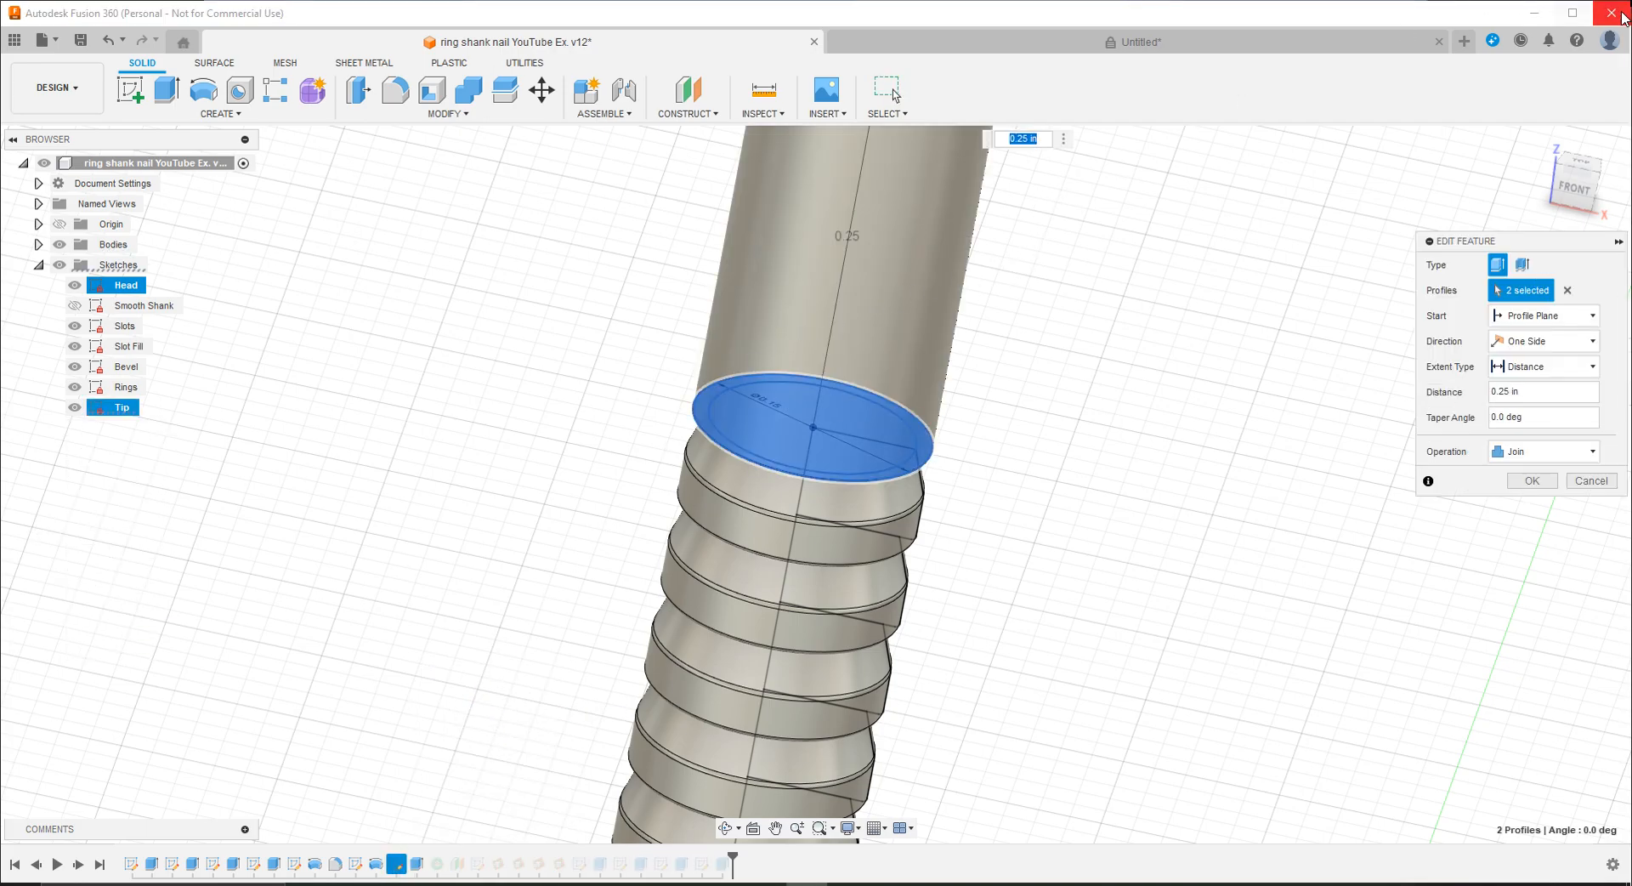
# Step: Return to the untitled nail design and sketch a circle about 0.072 in across, centred on the nail's end face
pyautogui.click(879, 42)
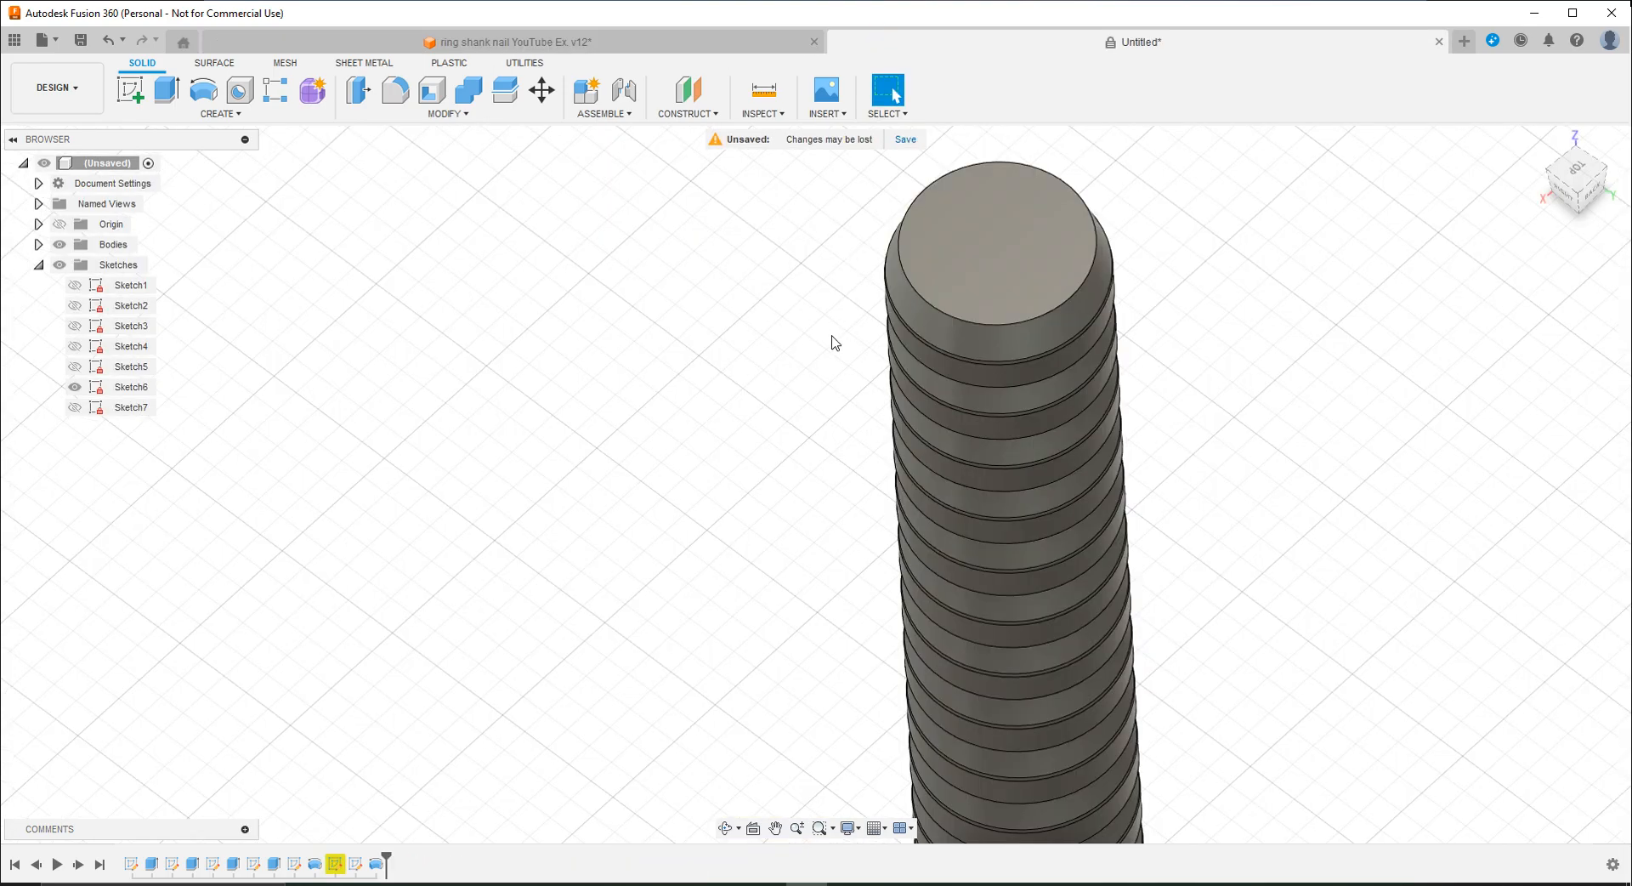
pyautogui.click(131, 90)
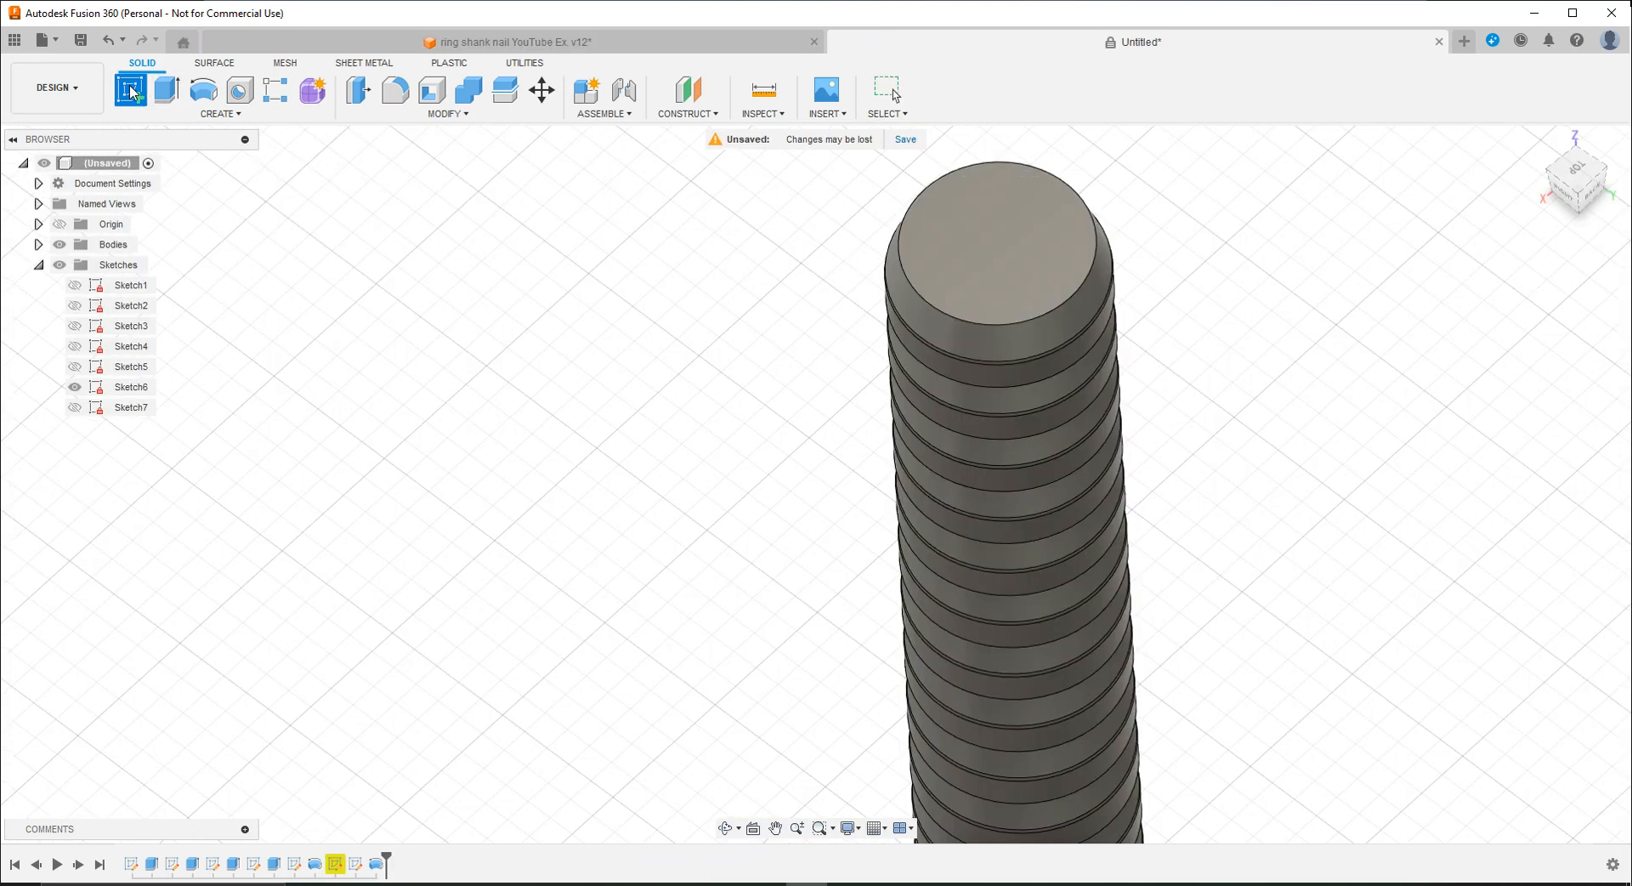
pyautogui.click(1016, 302)
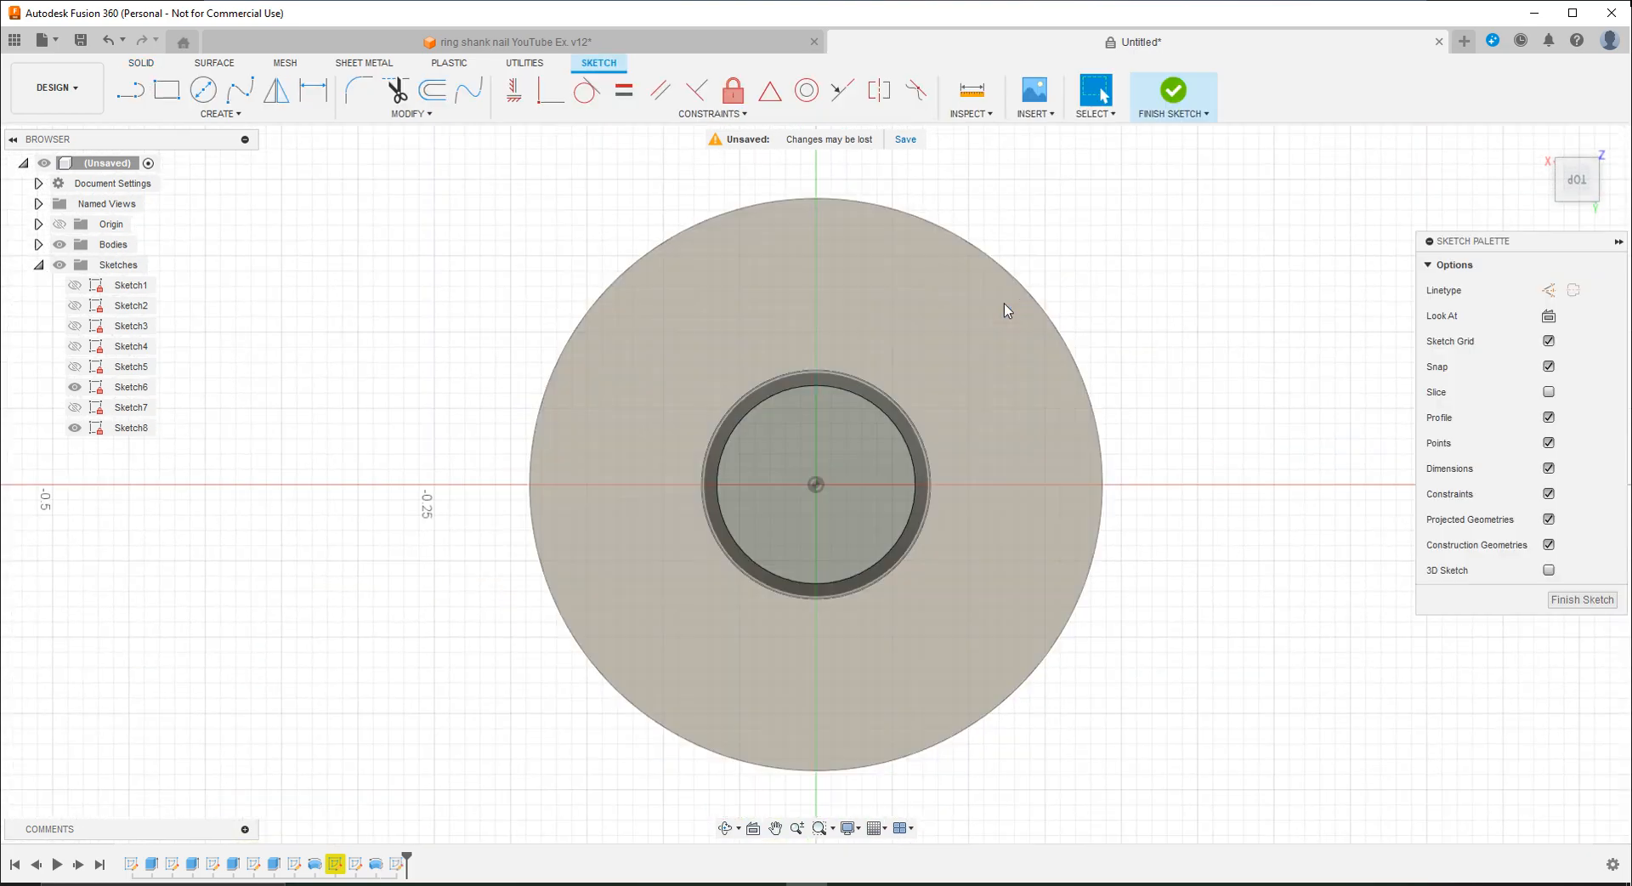
pyautogui.click(205, 91)
pyautogui.click(815, 486)
pyautogui.click(777, 447)
# Step: Dimension the new circle's diameter to 0.15 in
pyautogui.click(313, 89)
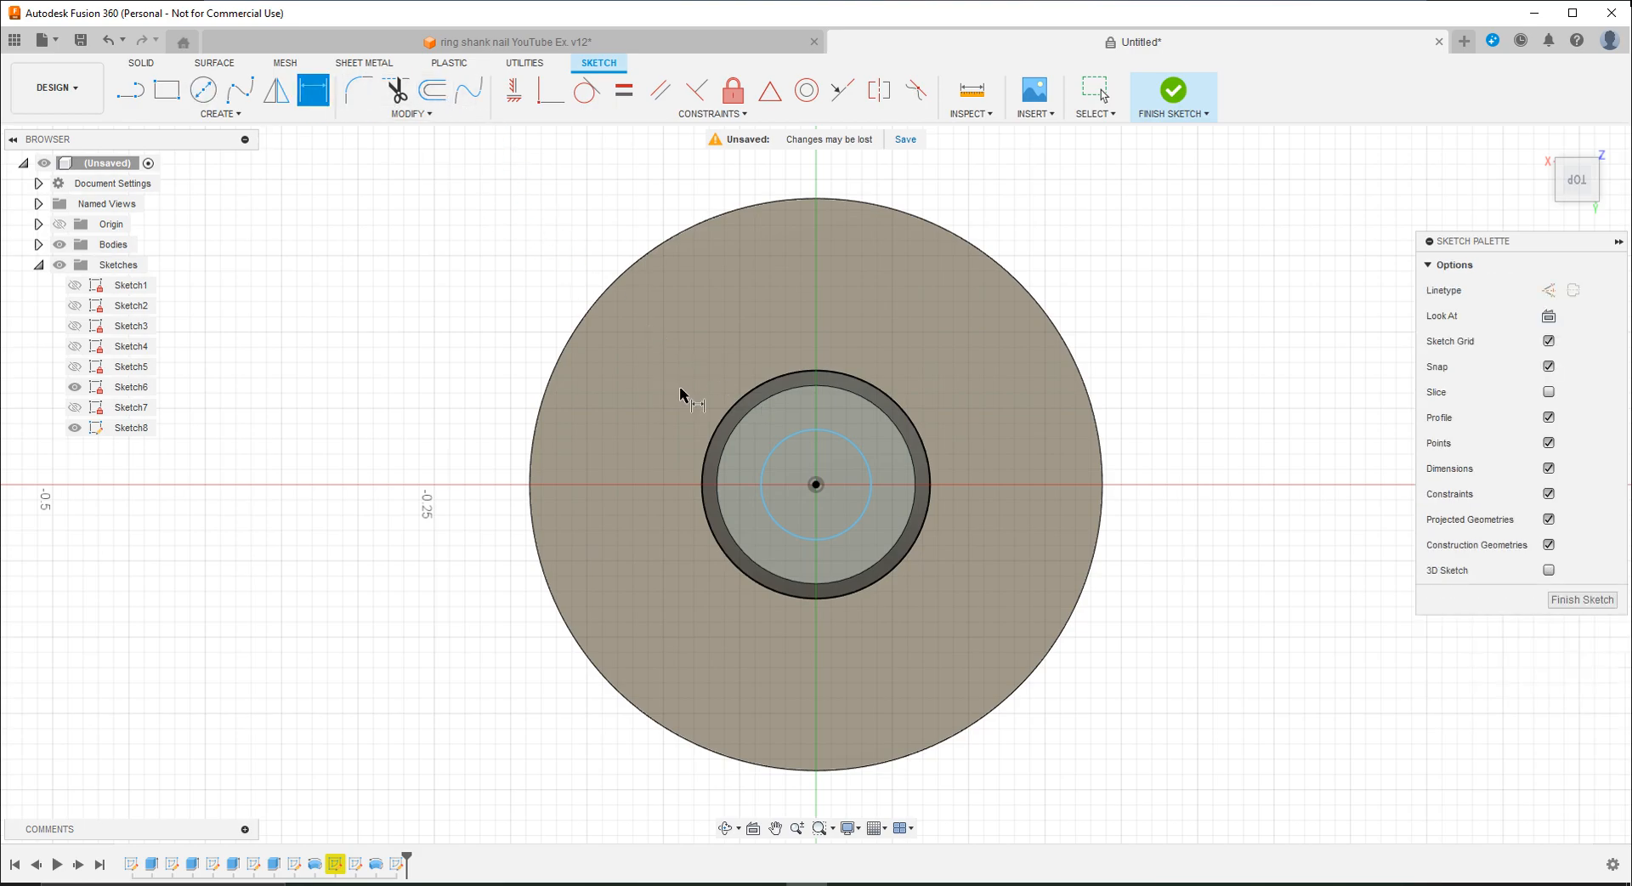
pyautogui.click(776, 451)
pyautogui.click(783, 483)
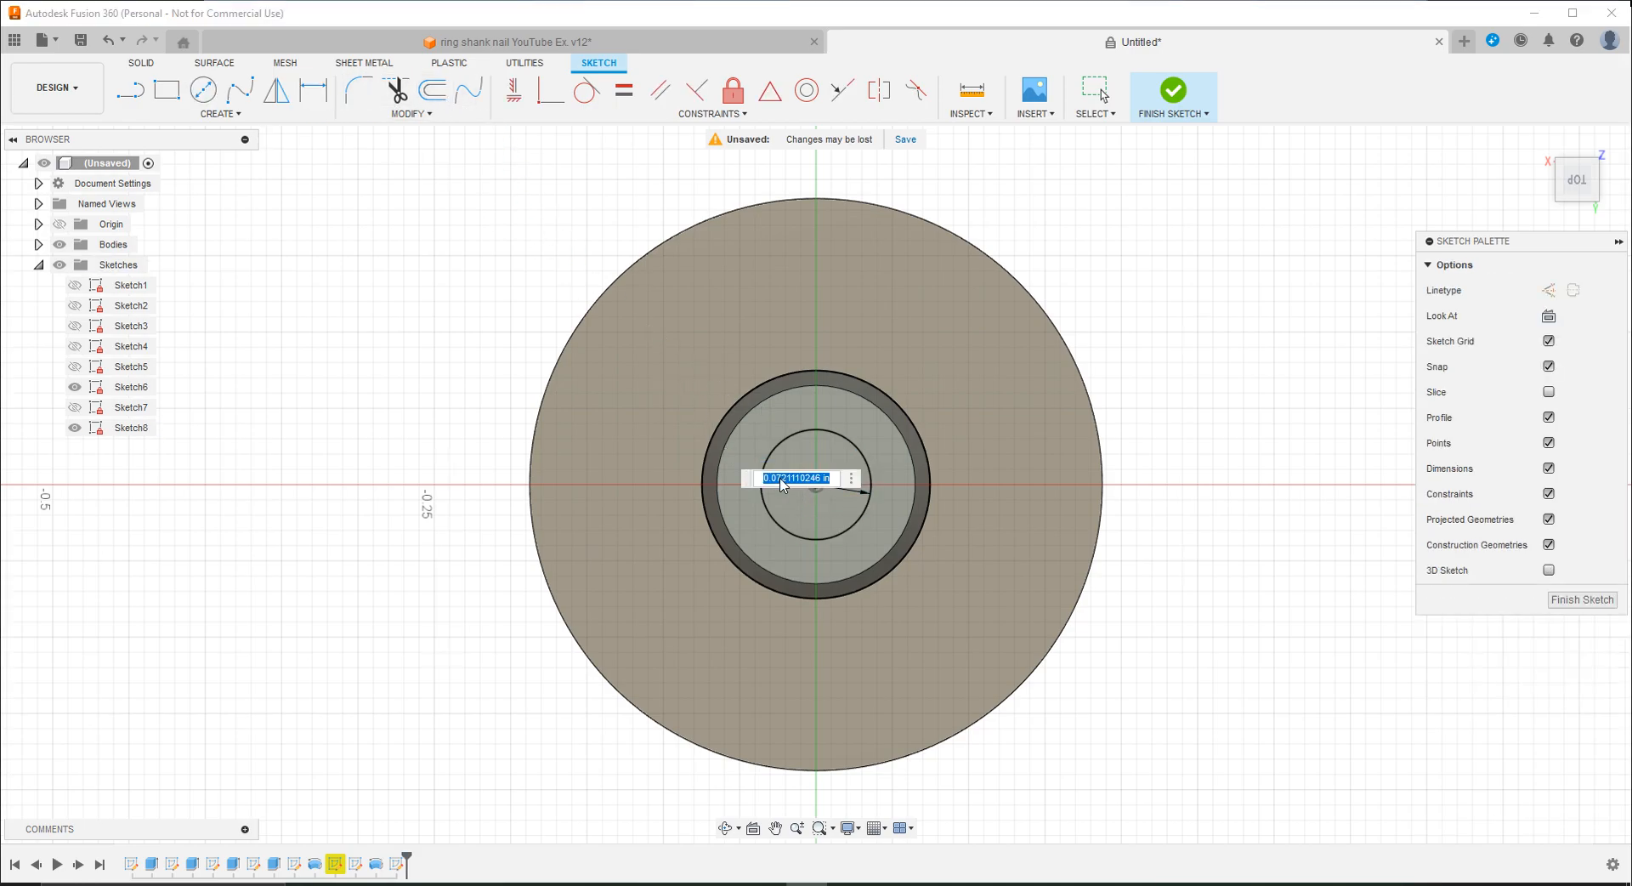
pyautogui.write('.01')
pyautogui.press('Return')
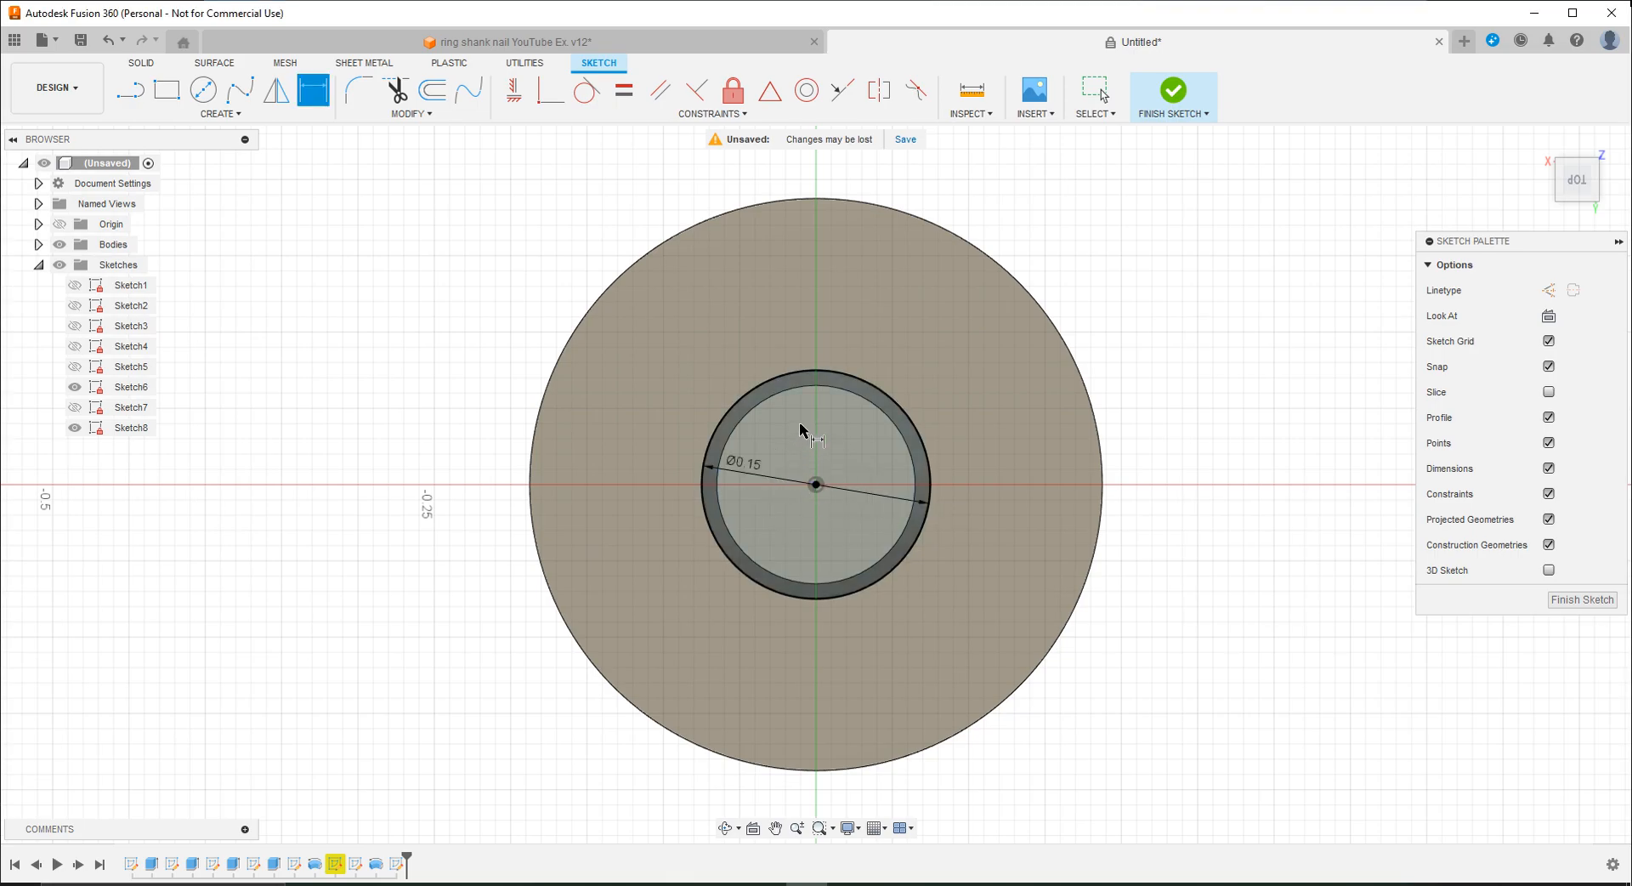
# Step: Extrude both profiles inside the 0.15 in circle 0.25 in outward from the nail's end, joining them to the body
pyautogui.click(149, 62)
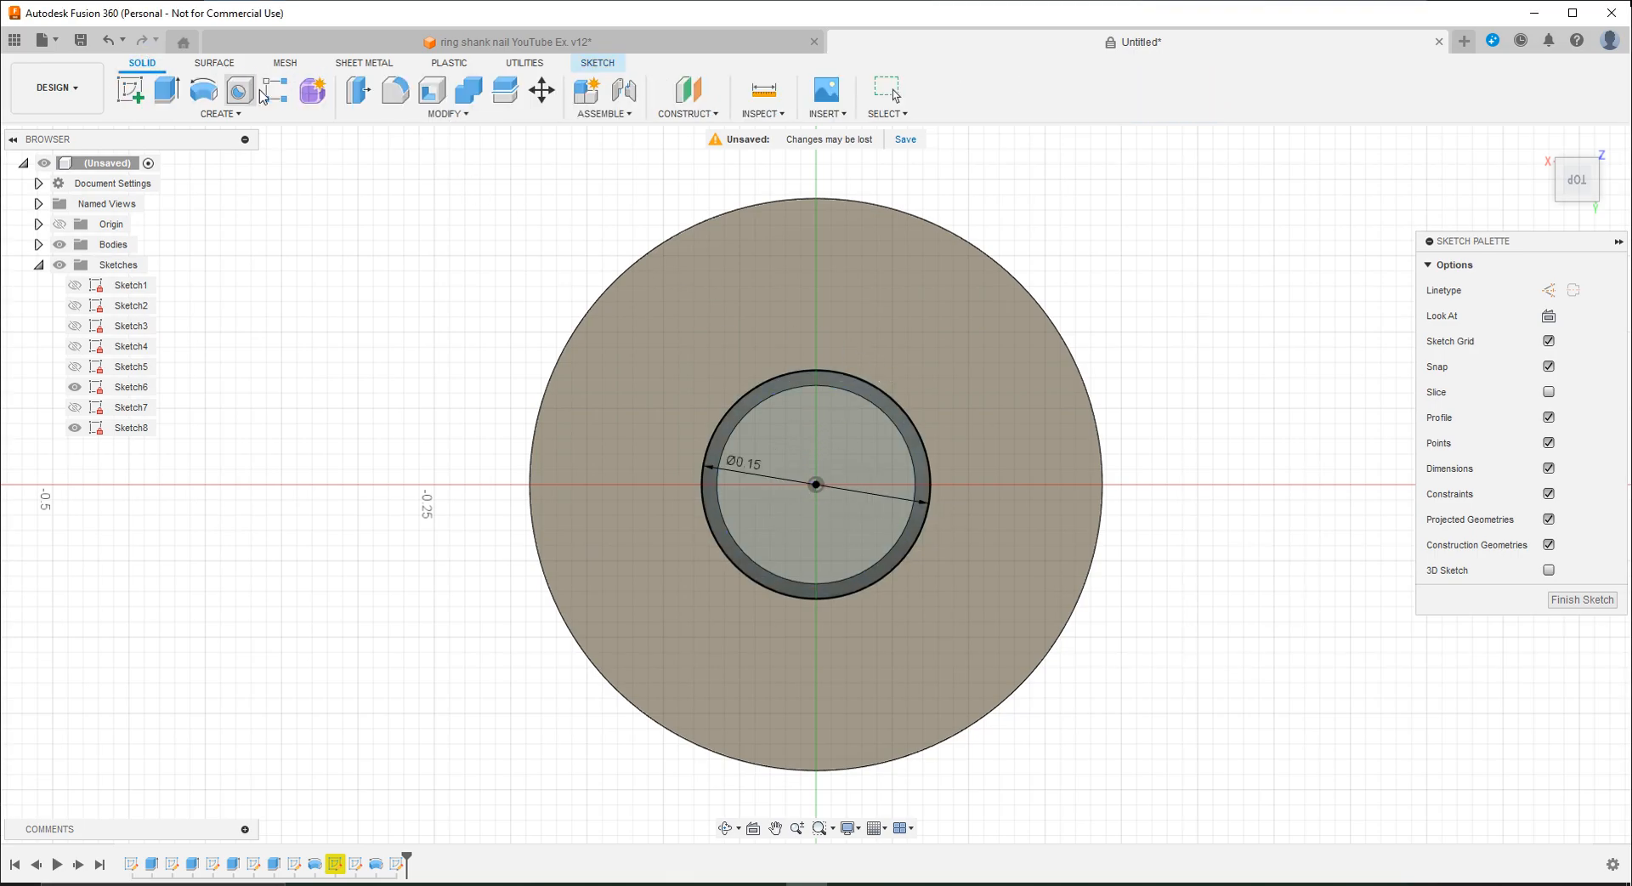
pyautogui.click(356, 91)
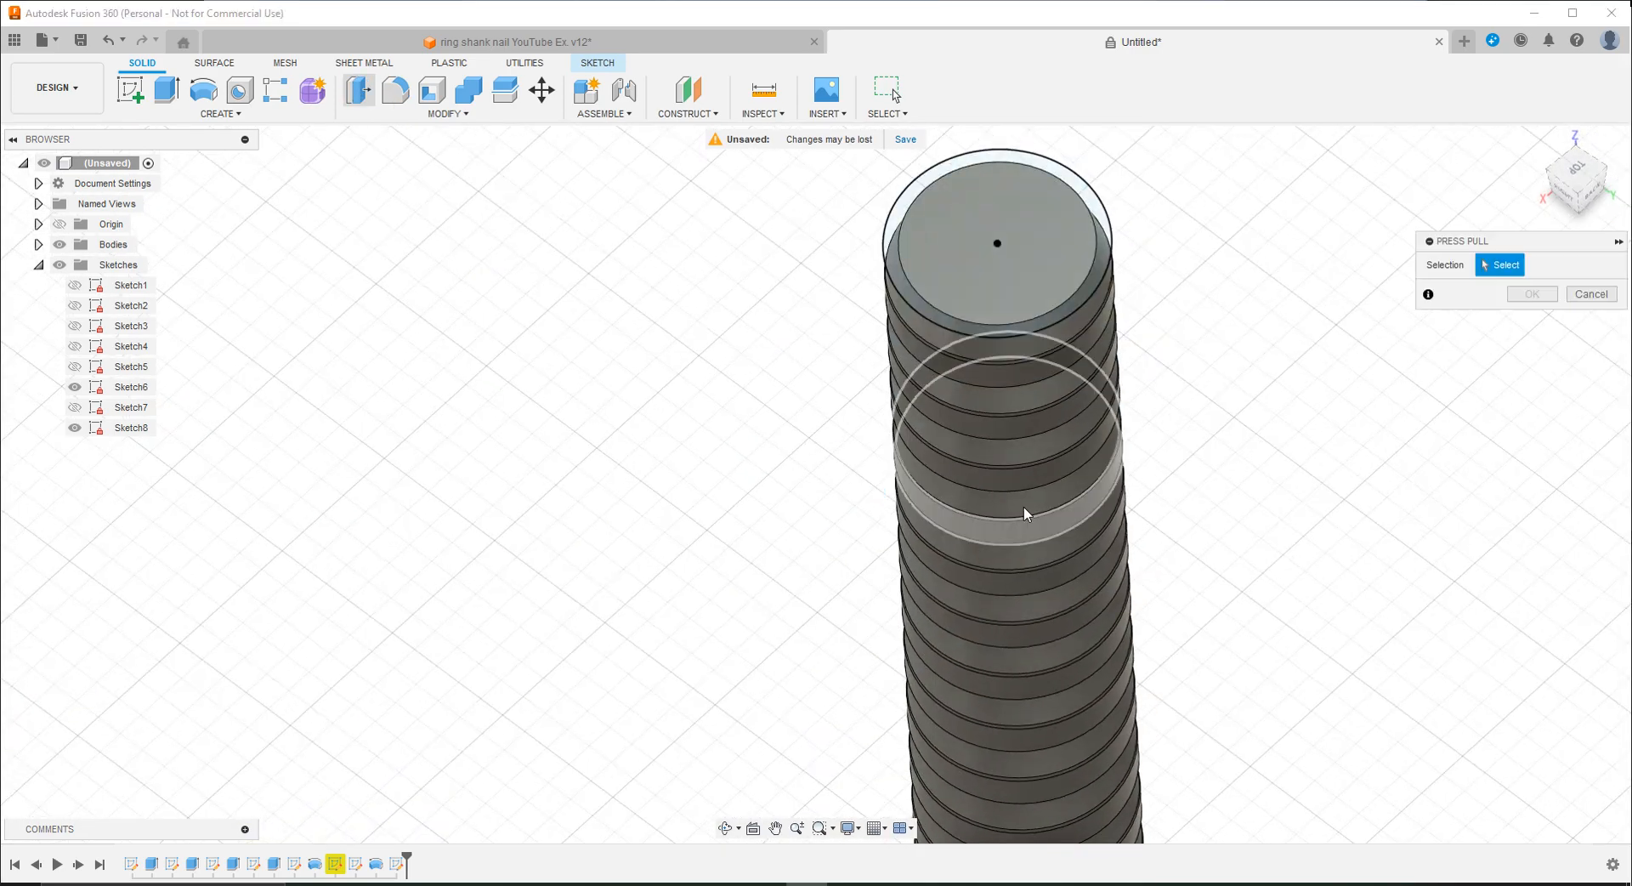
pyautogui.moveTo(1103, 228); pyautogui.dragTo(1057, 134)
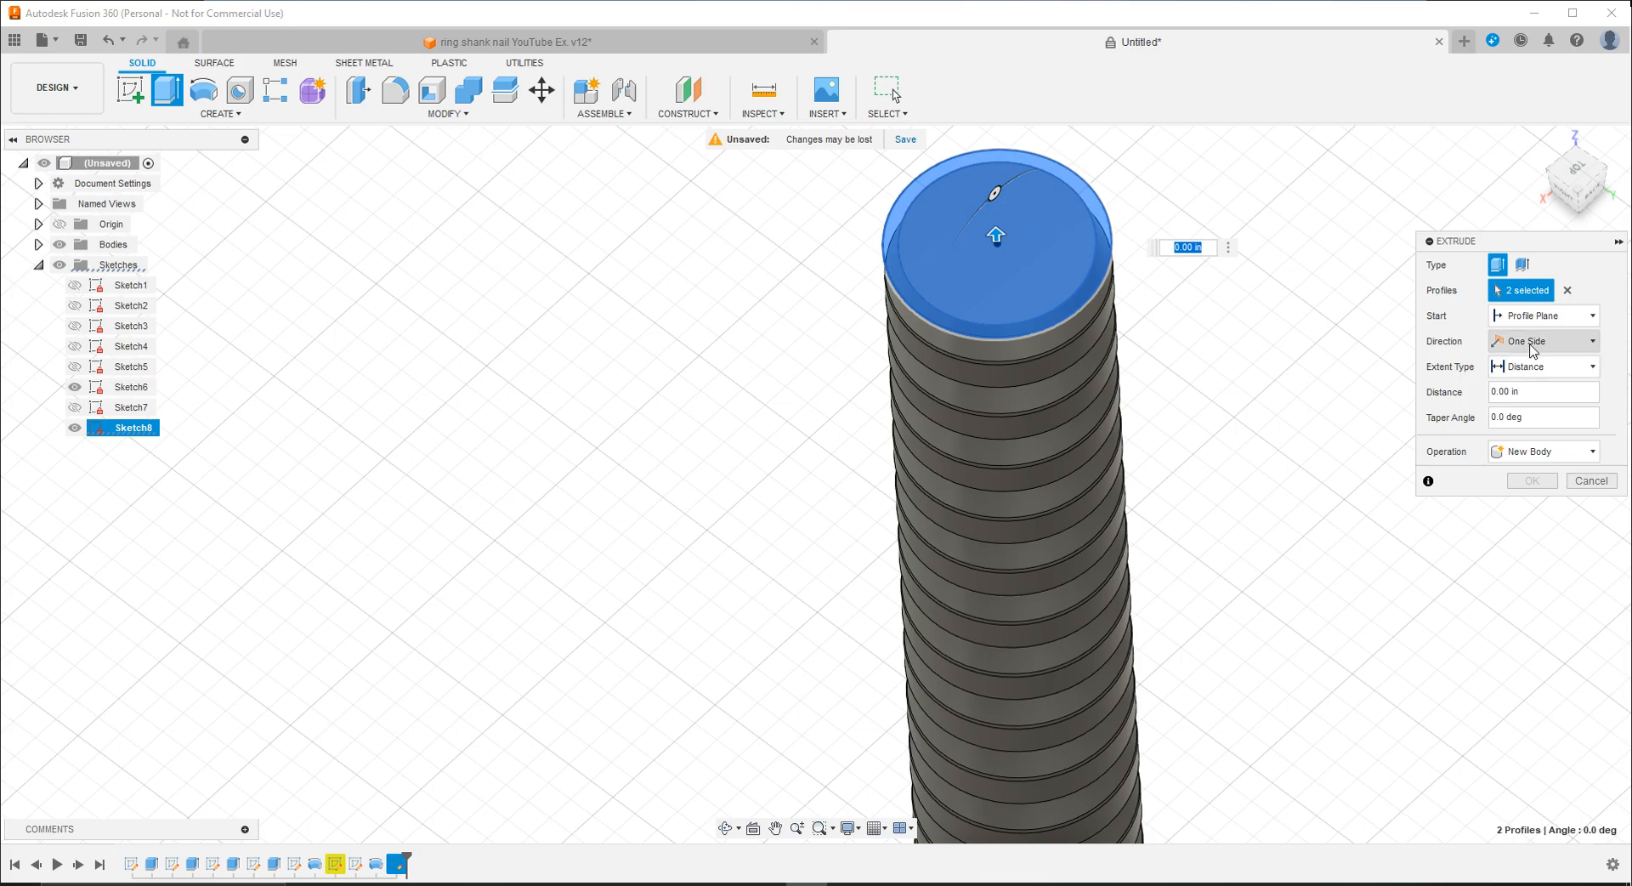
pyautogui.click(1537, 452)
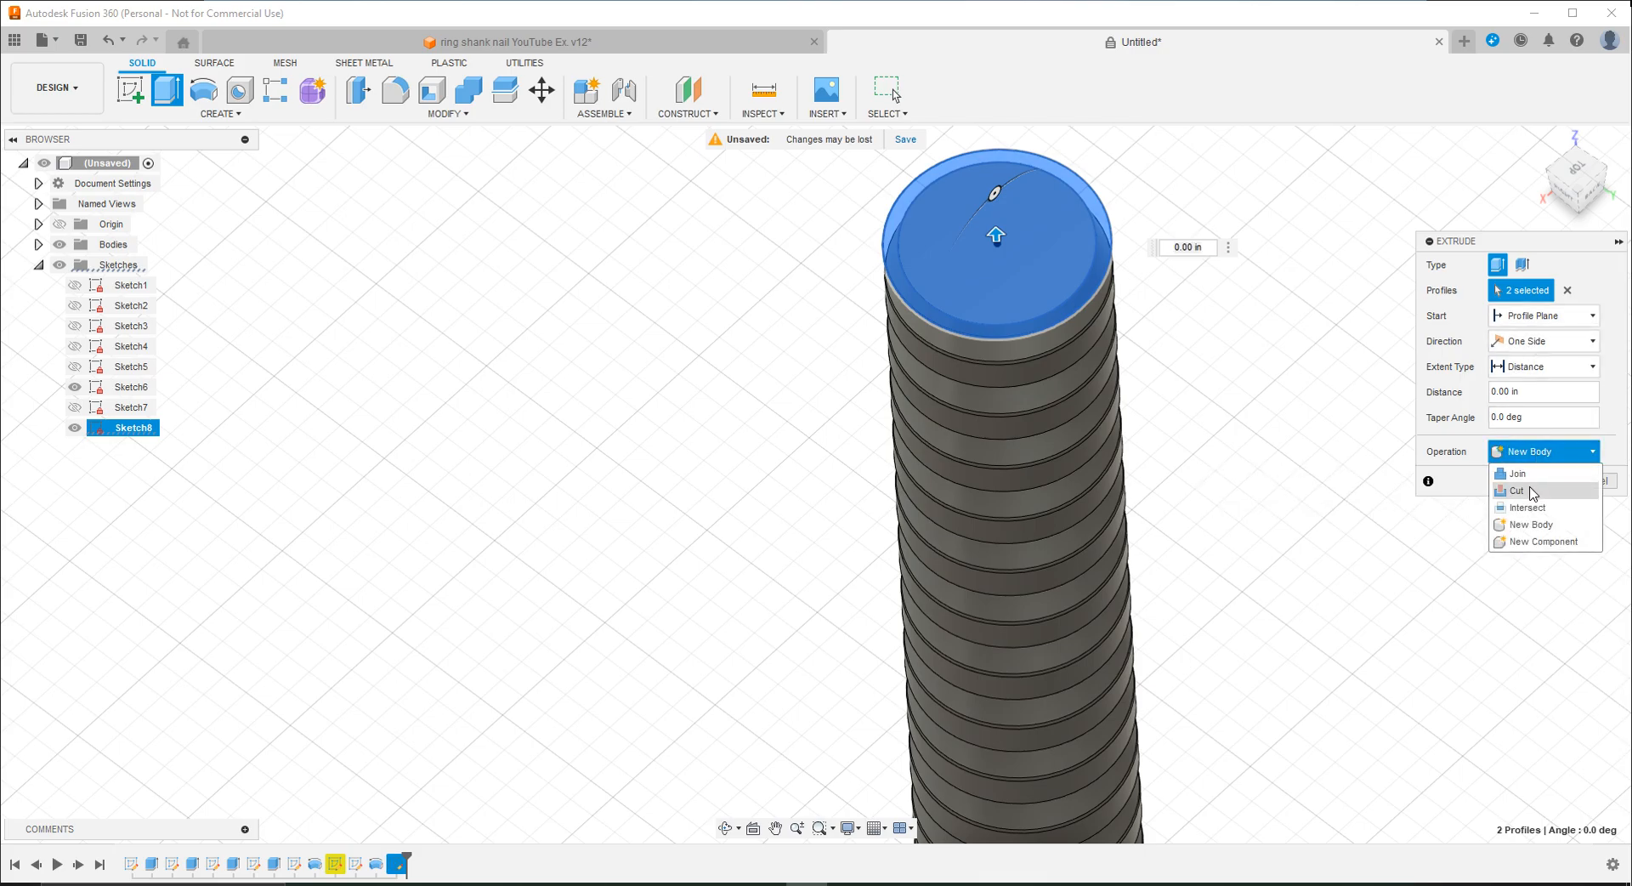
pyautogui.click(1518, 474)
pyautogui.click(1528, 391)
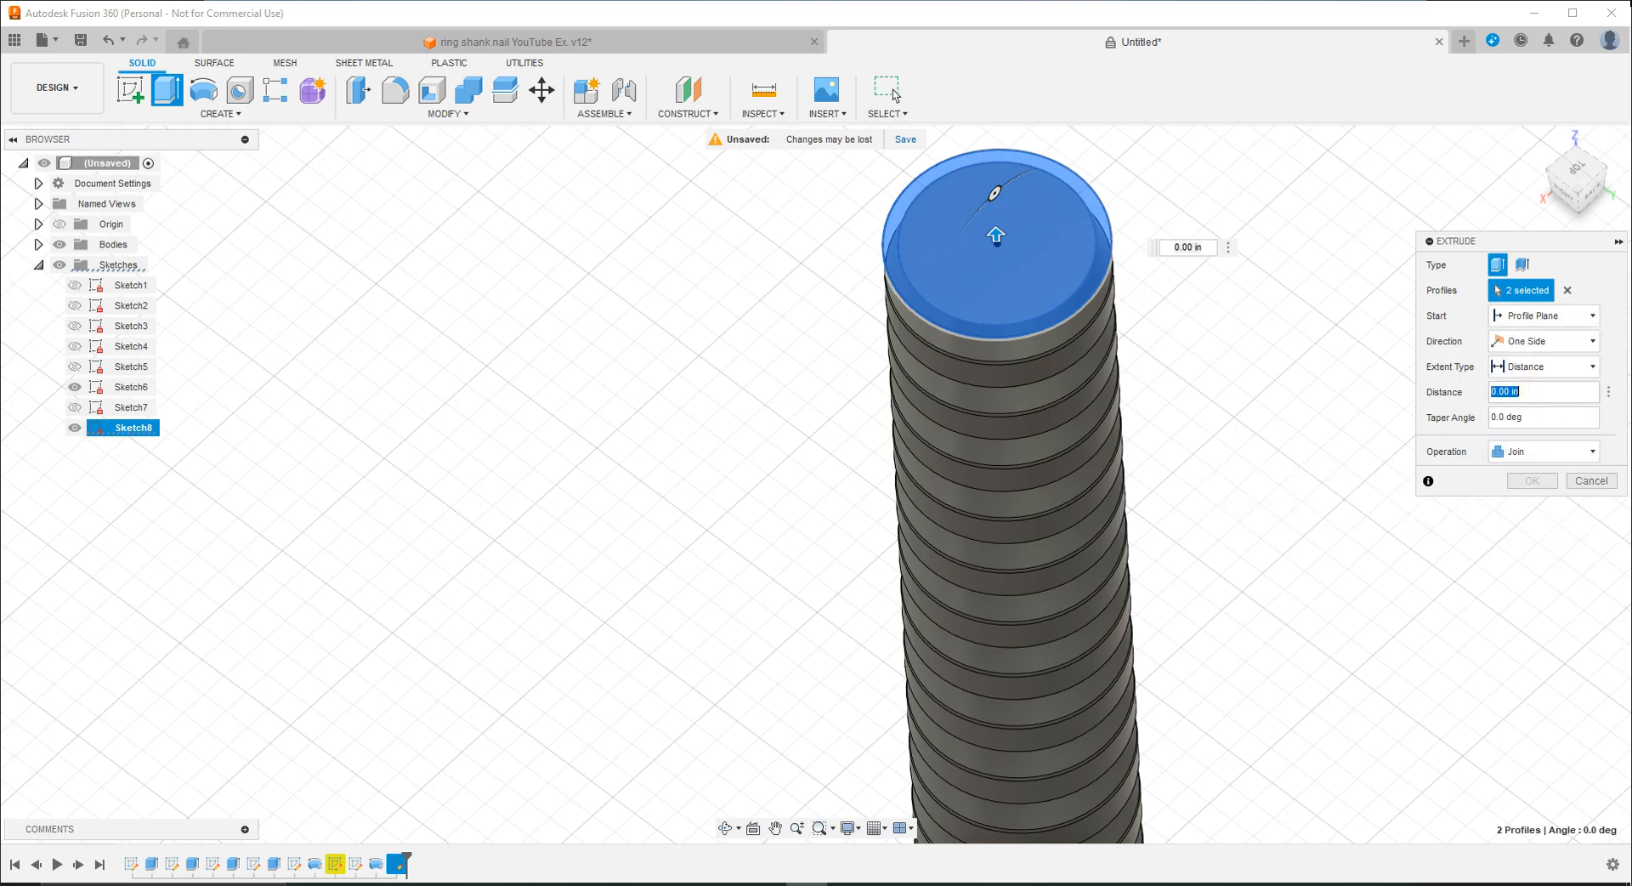
pyautogui.press('Return')
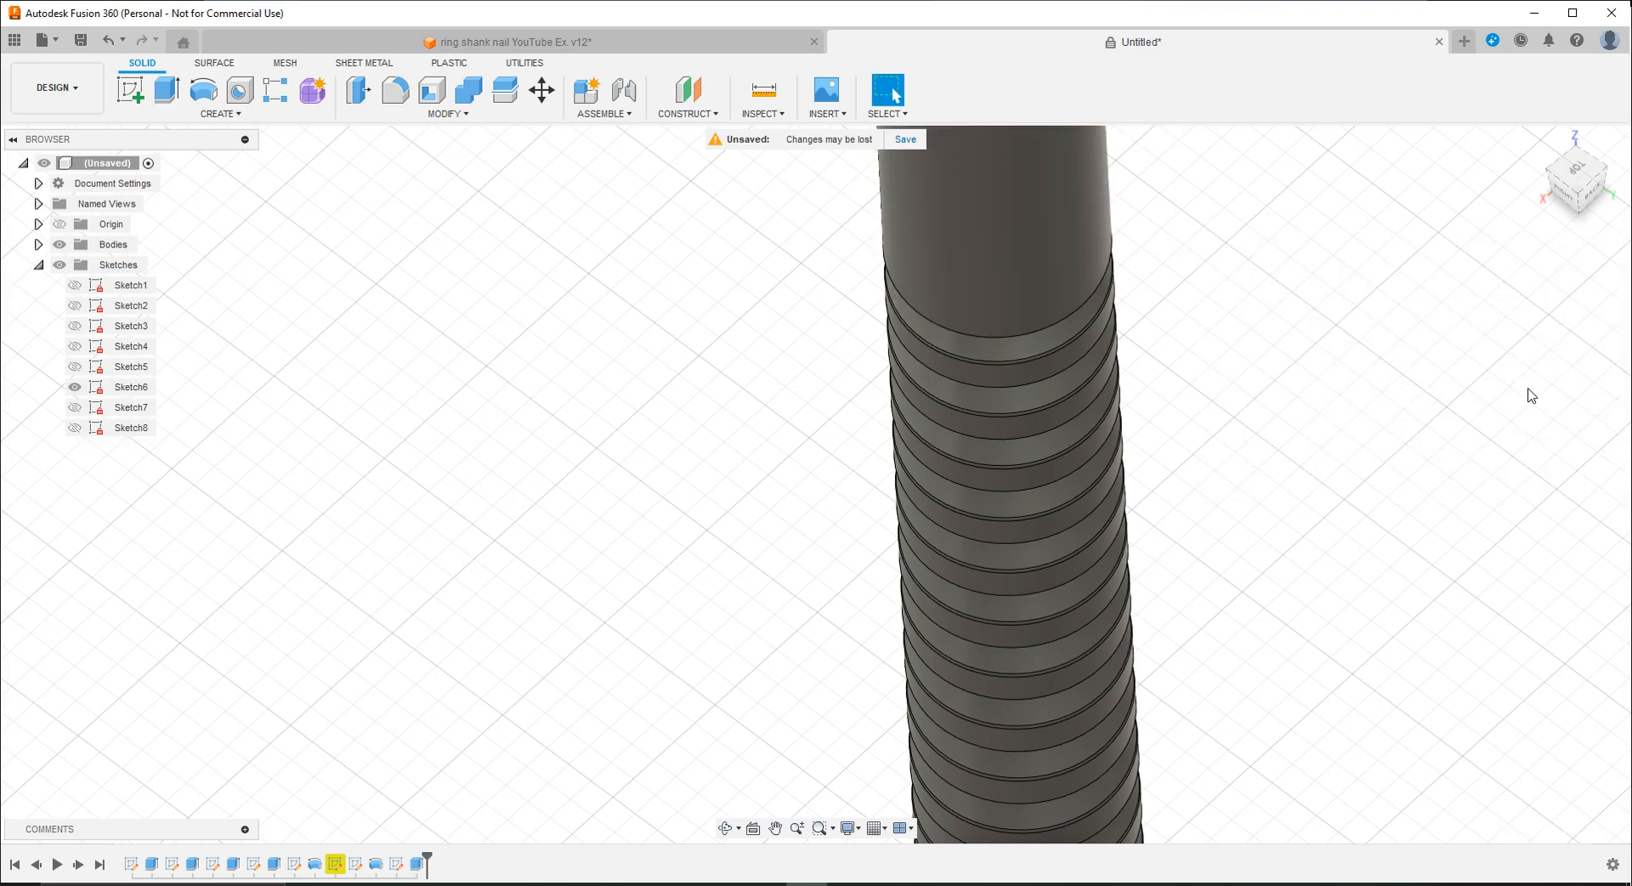
# Step: Switch to the reference nail design and open the tip mid plane's settings to read its offset distance
pyautogui.keyDown('shift'); pyautogui.moveTo(1086, 262); pyautogui.dragTo(1157, 254, button='middle'); pyautogui.keyUp('shift')
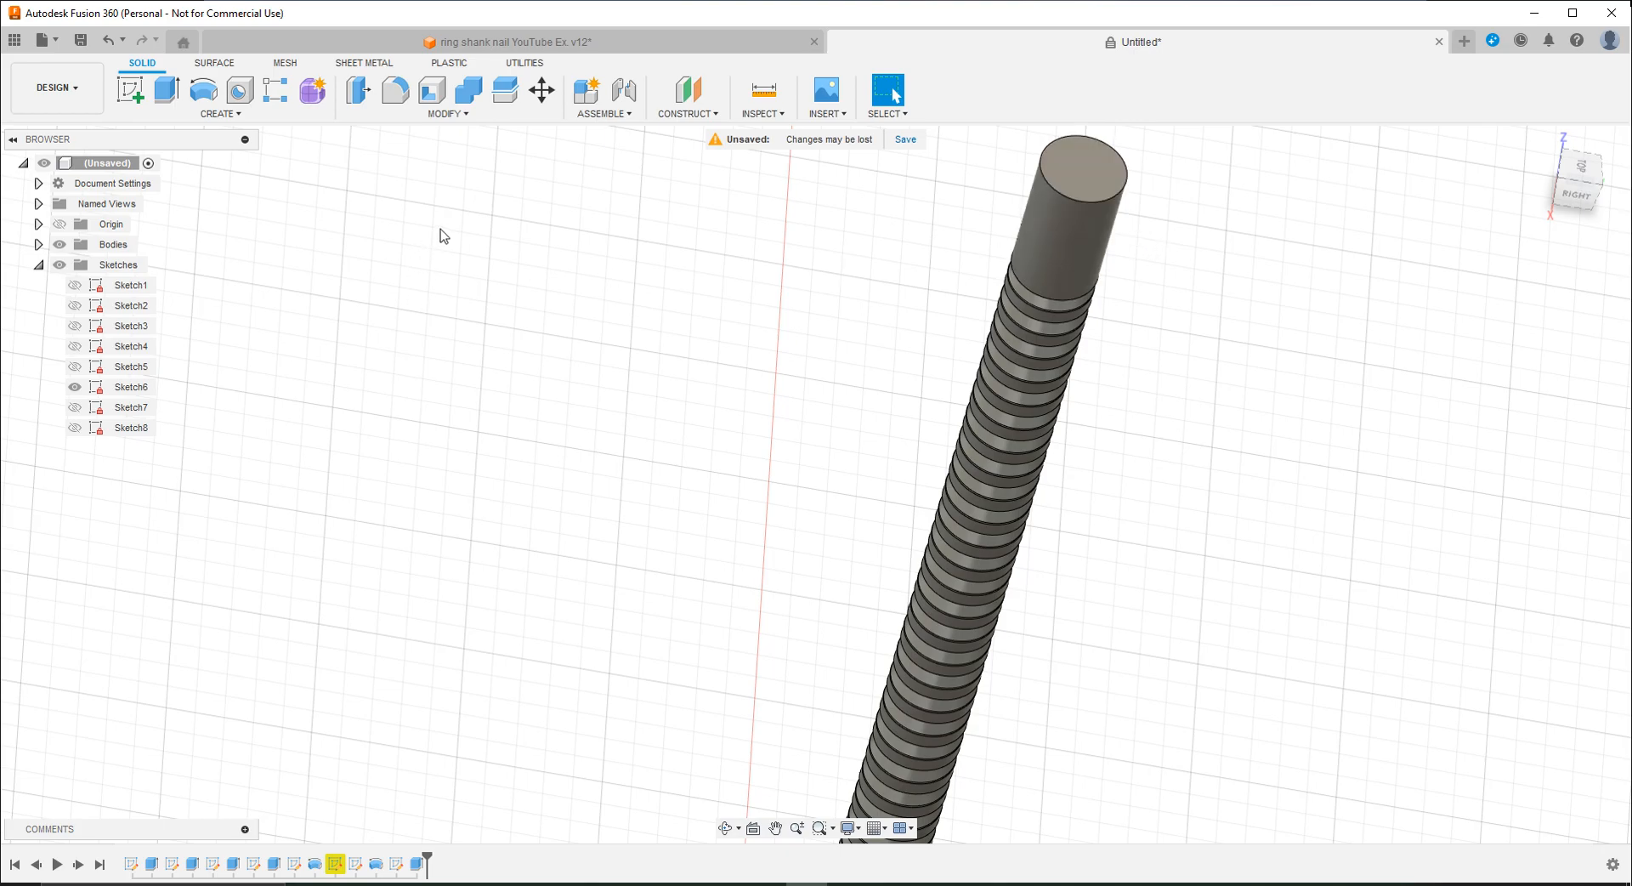
pyautogui.click(553, 44)
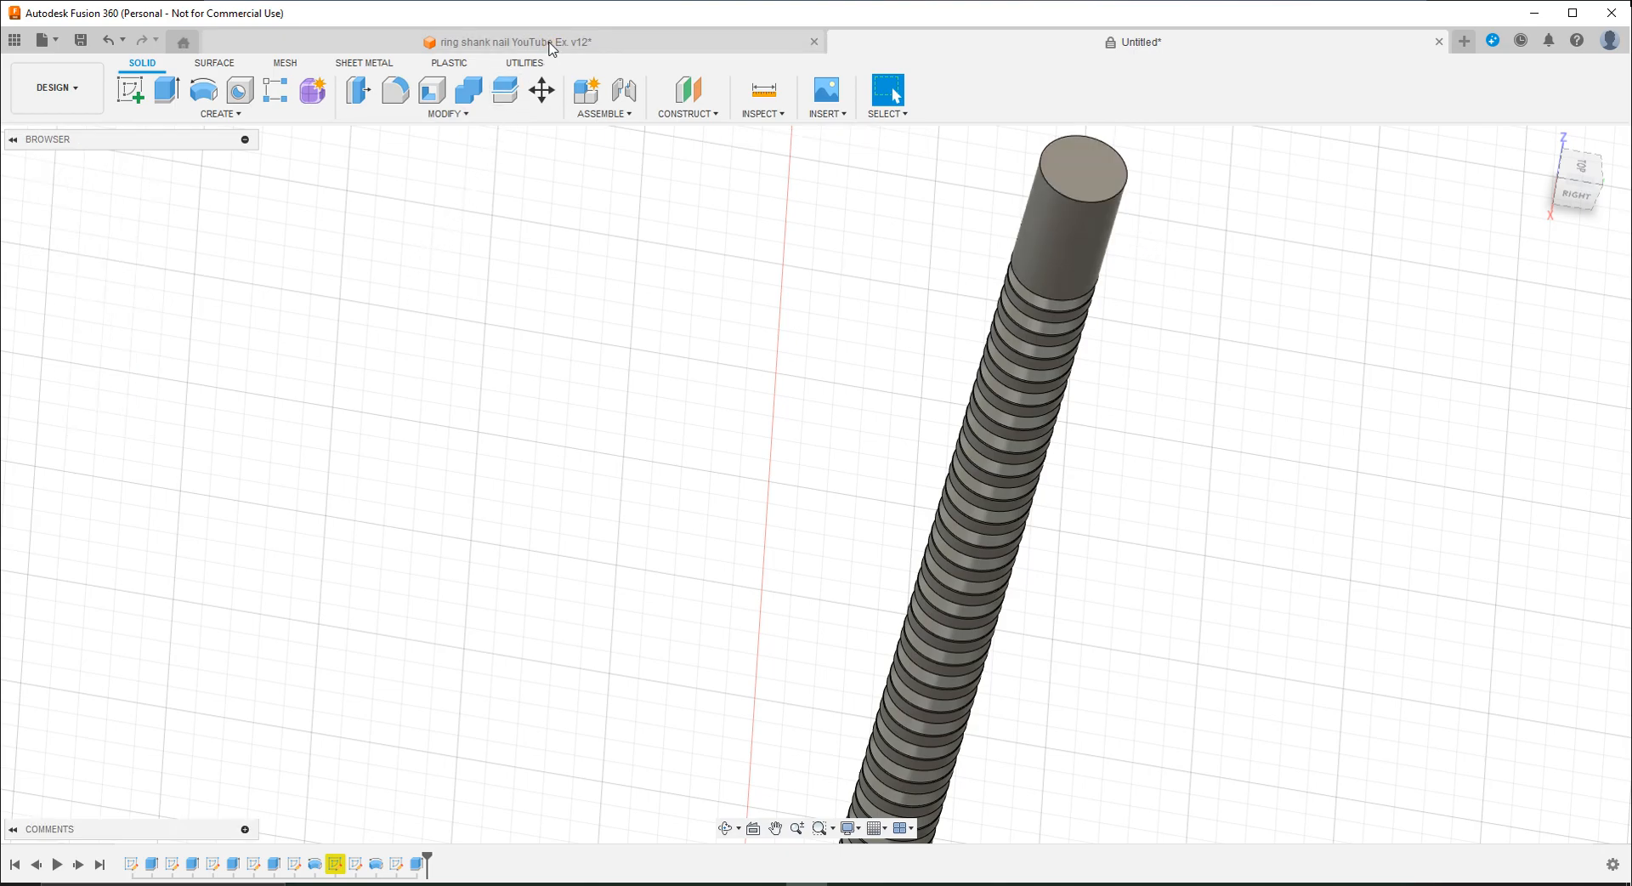
pyautogui.click(133, 430)
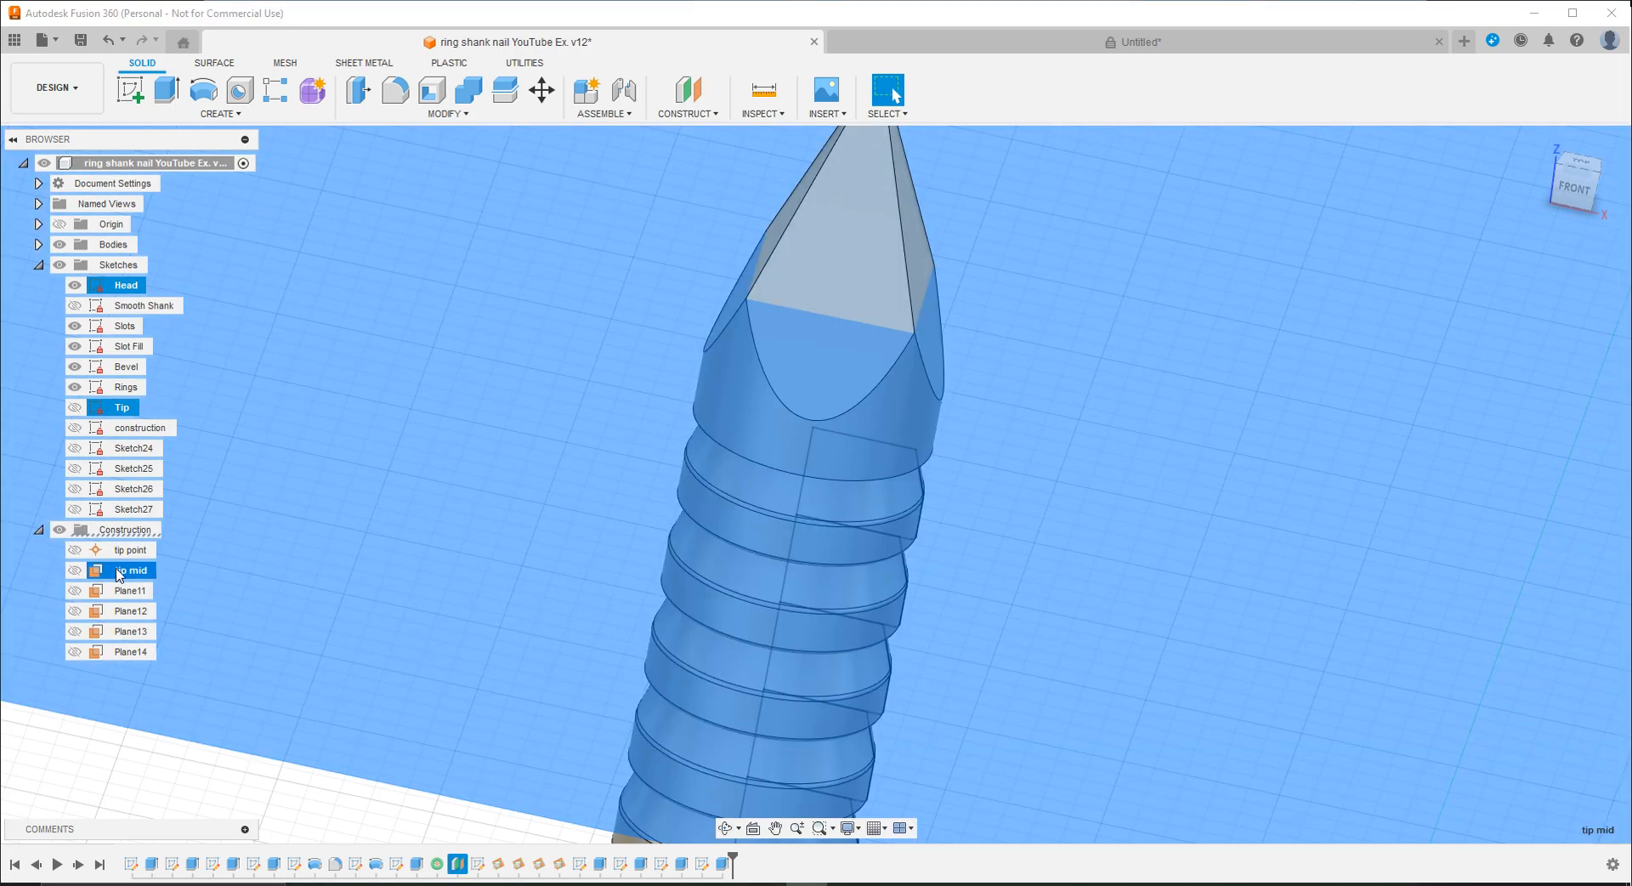
pyautogui.rightClick(119, 574)
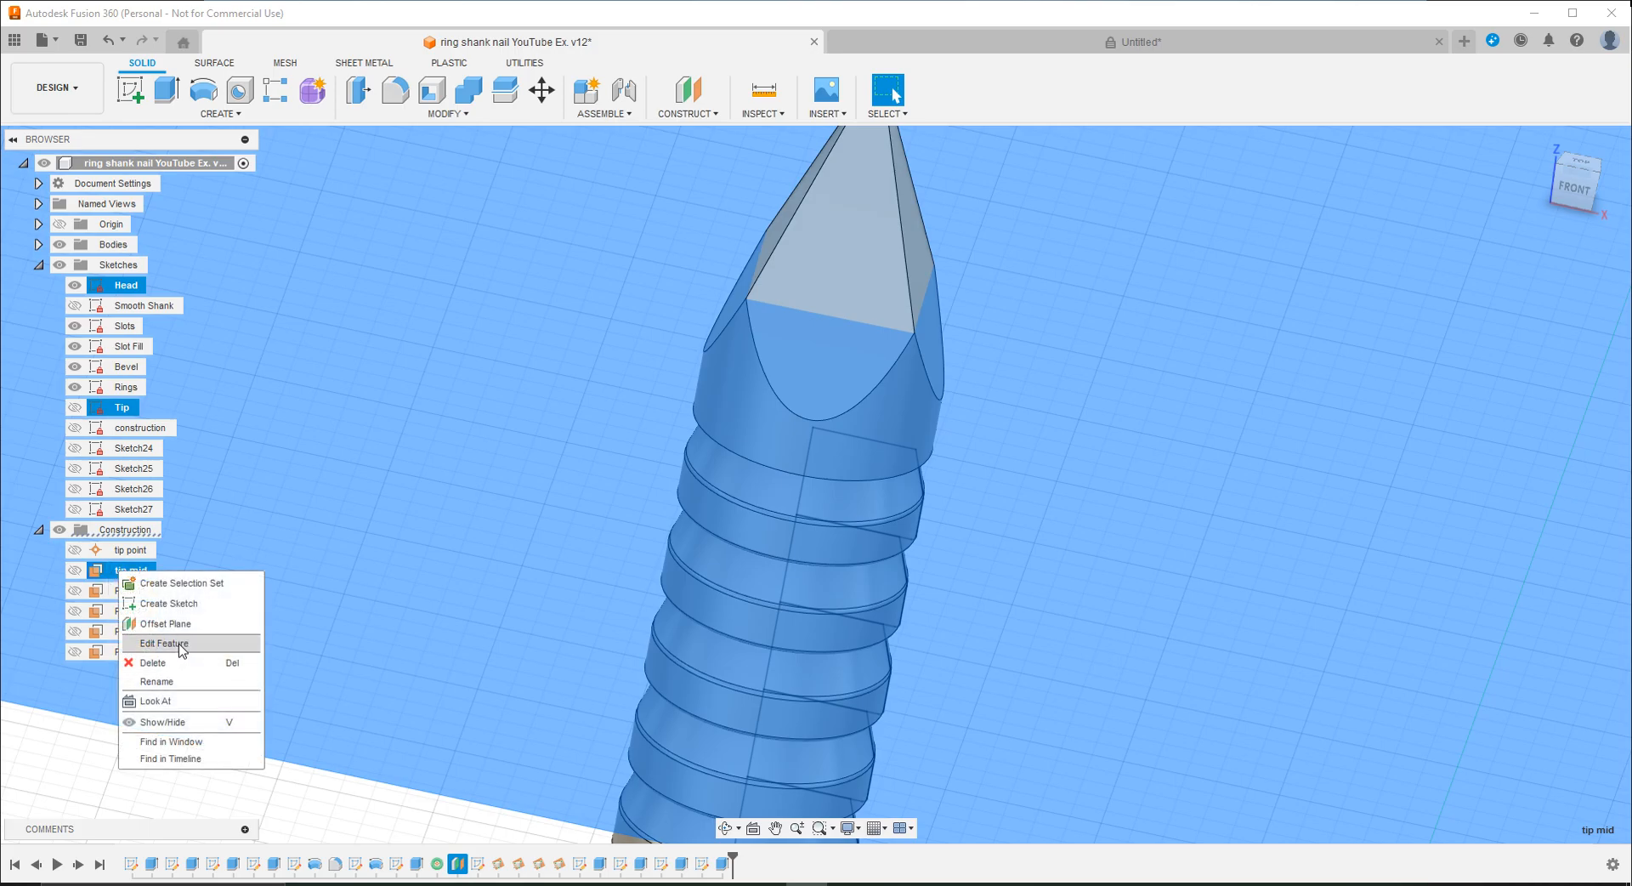
pyautogui.click(180, 644)
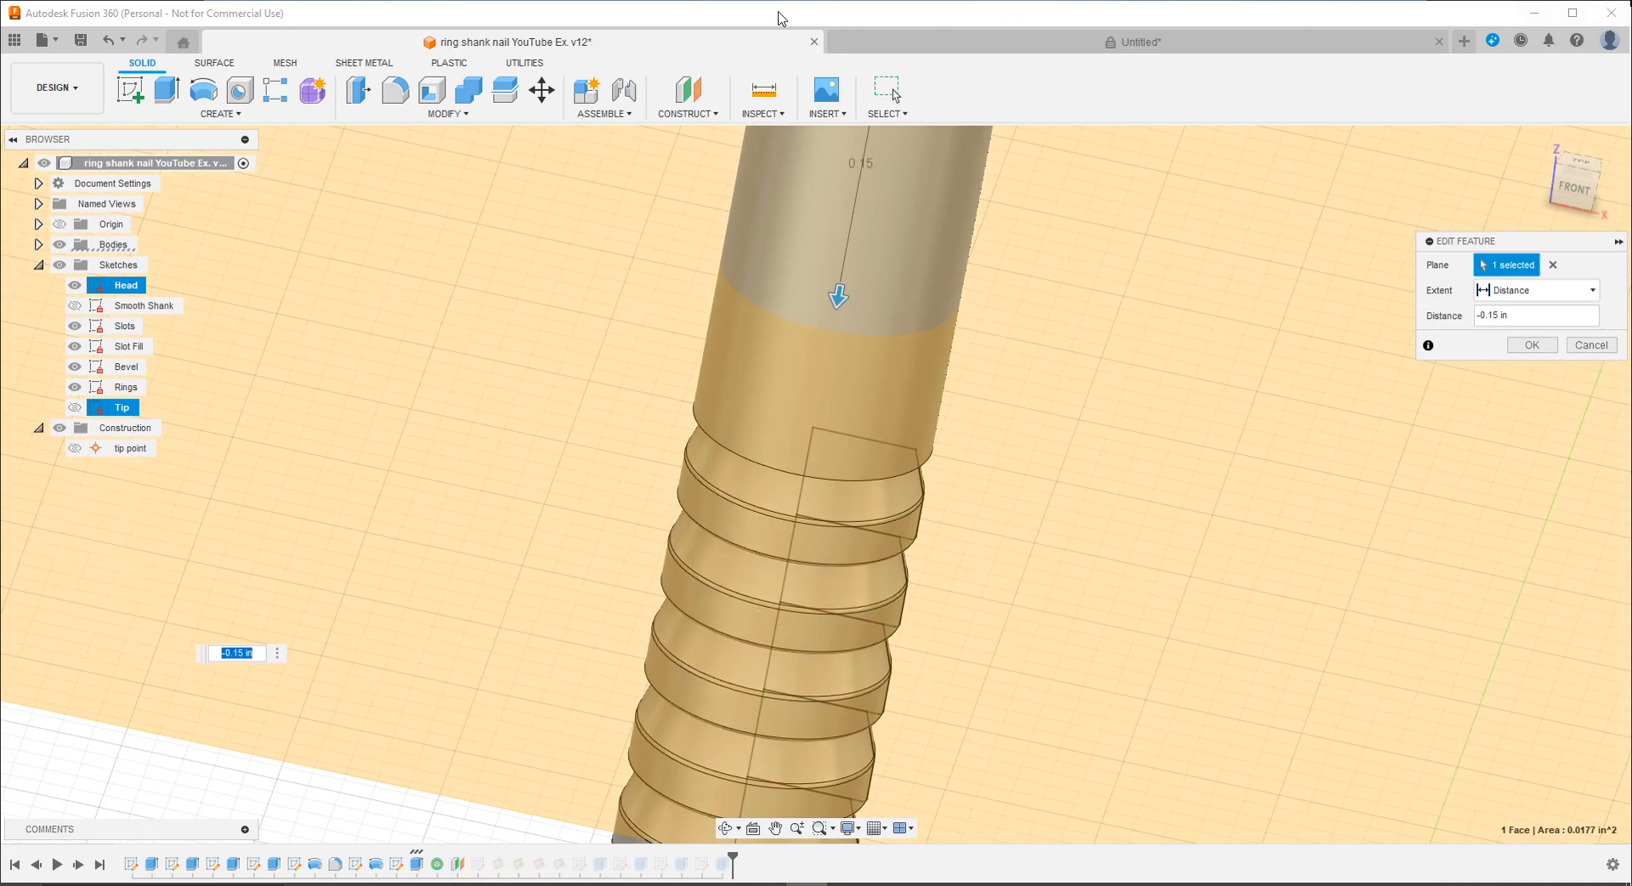
# Step: Return to the untitled design and create a construction plane offset -0.15 in from the extruded cylinder's end face
pyautogui.click(917, 44)
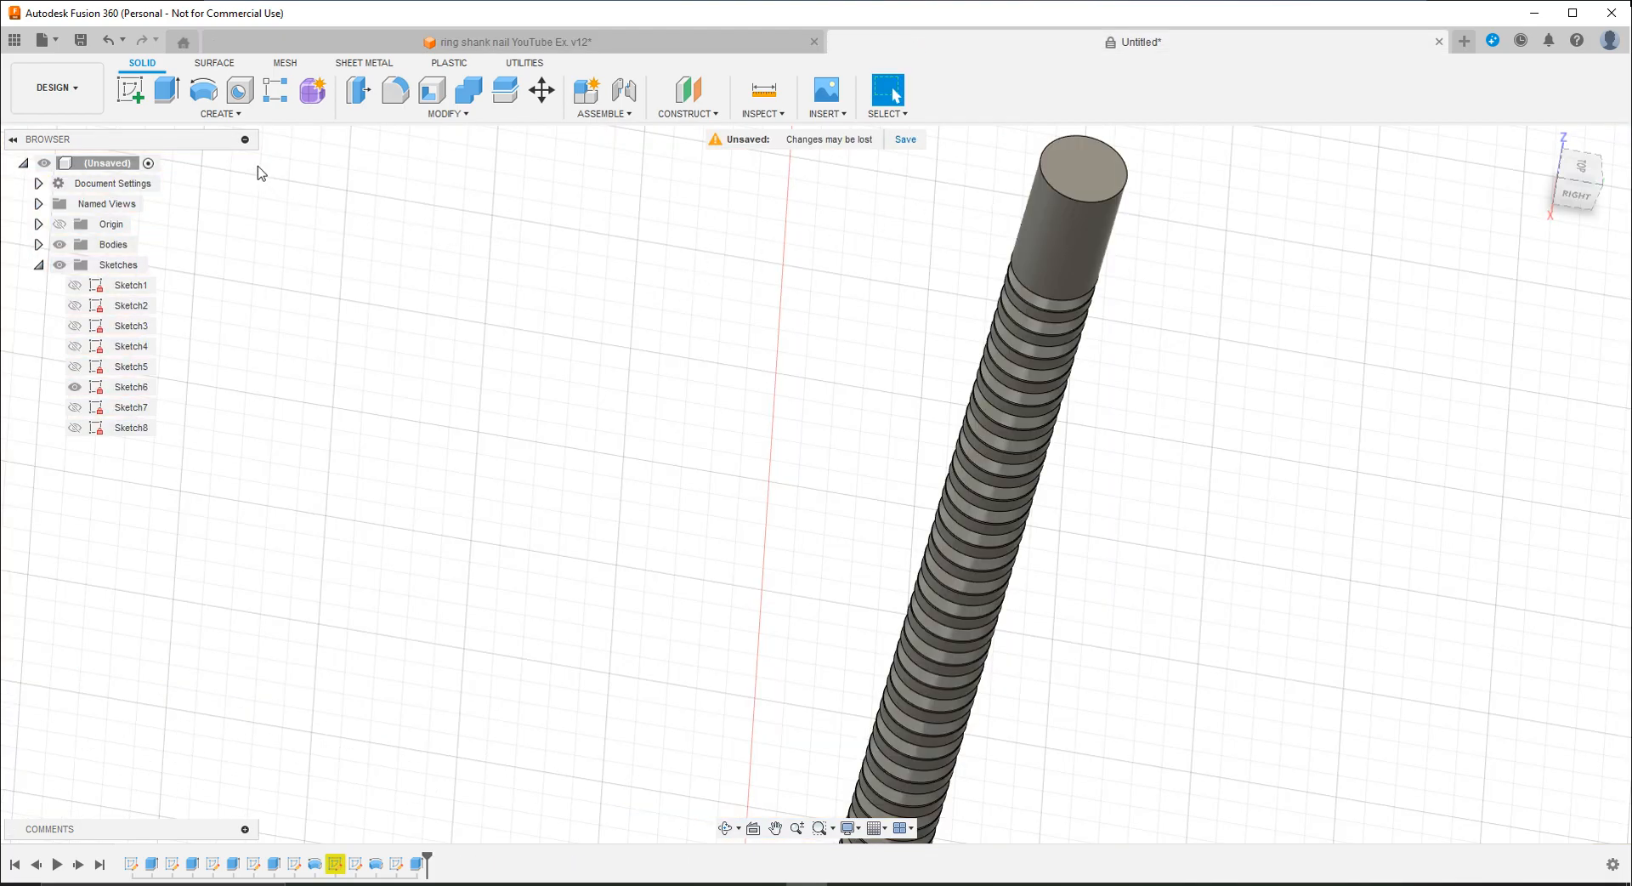
pyautogui.click(689, 94)
pyautogui.click(1105, 179)
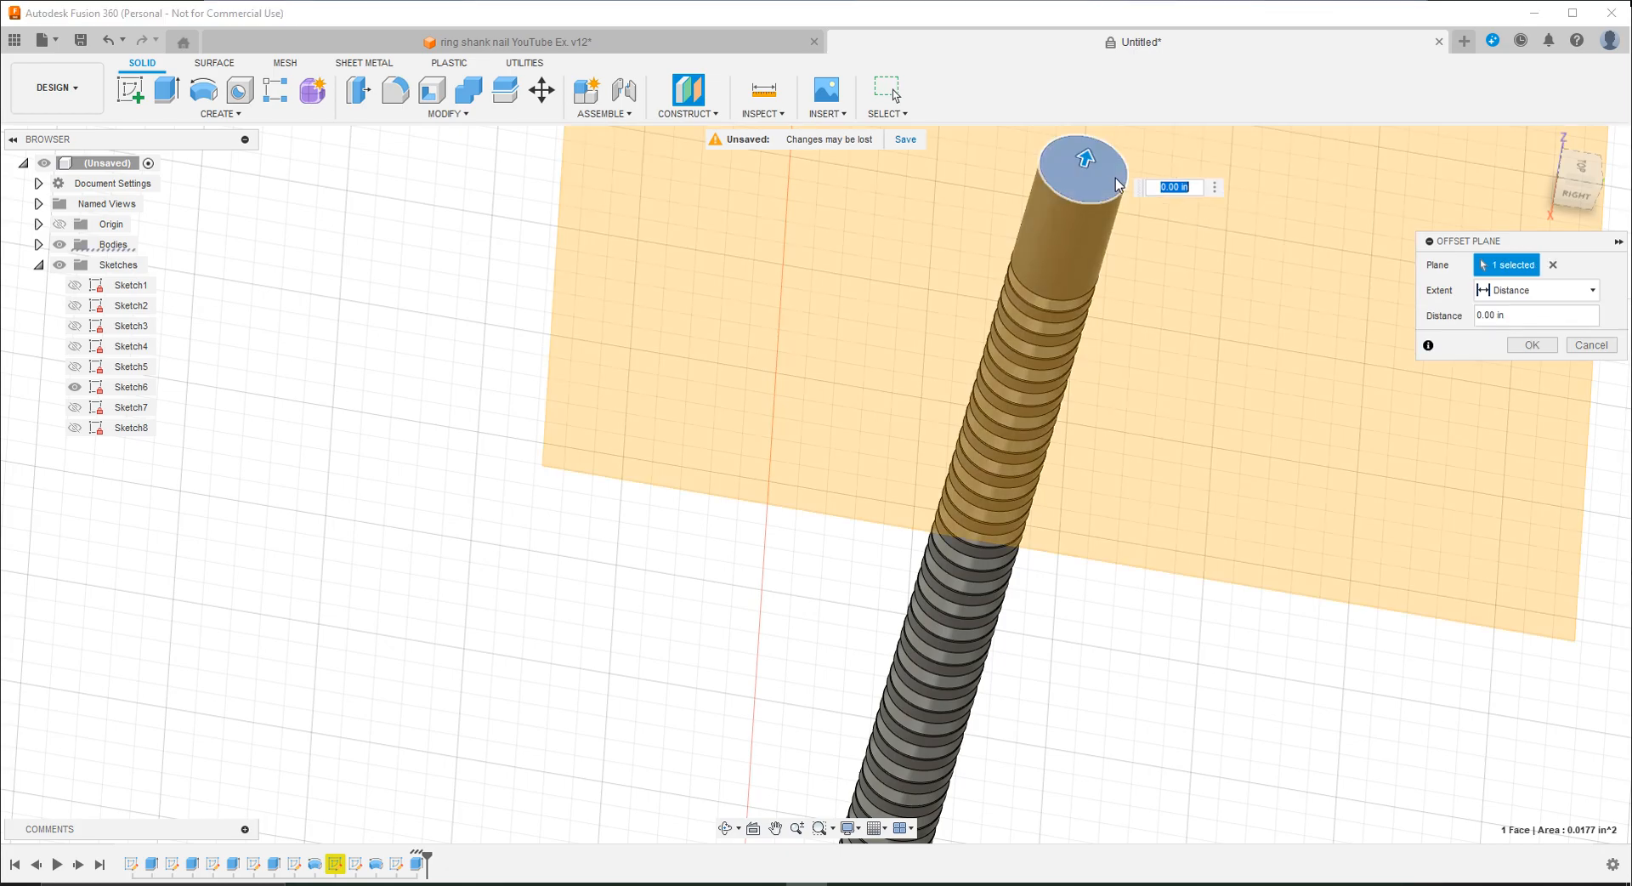
pyautogui.moveTo(1087, 160); pyautogui.dragTo(1097, 240)
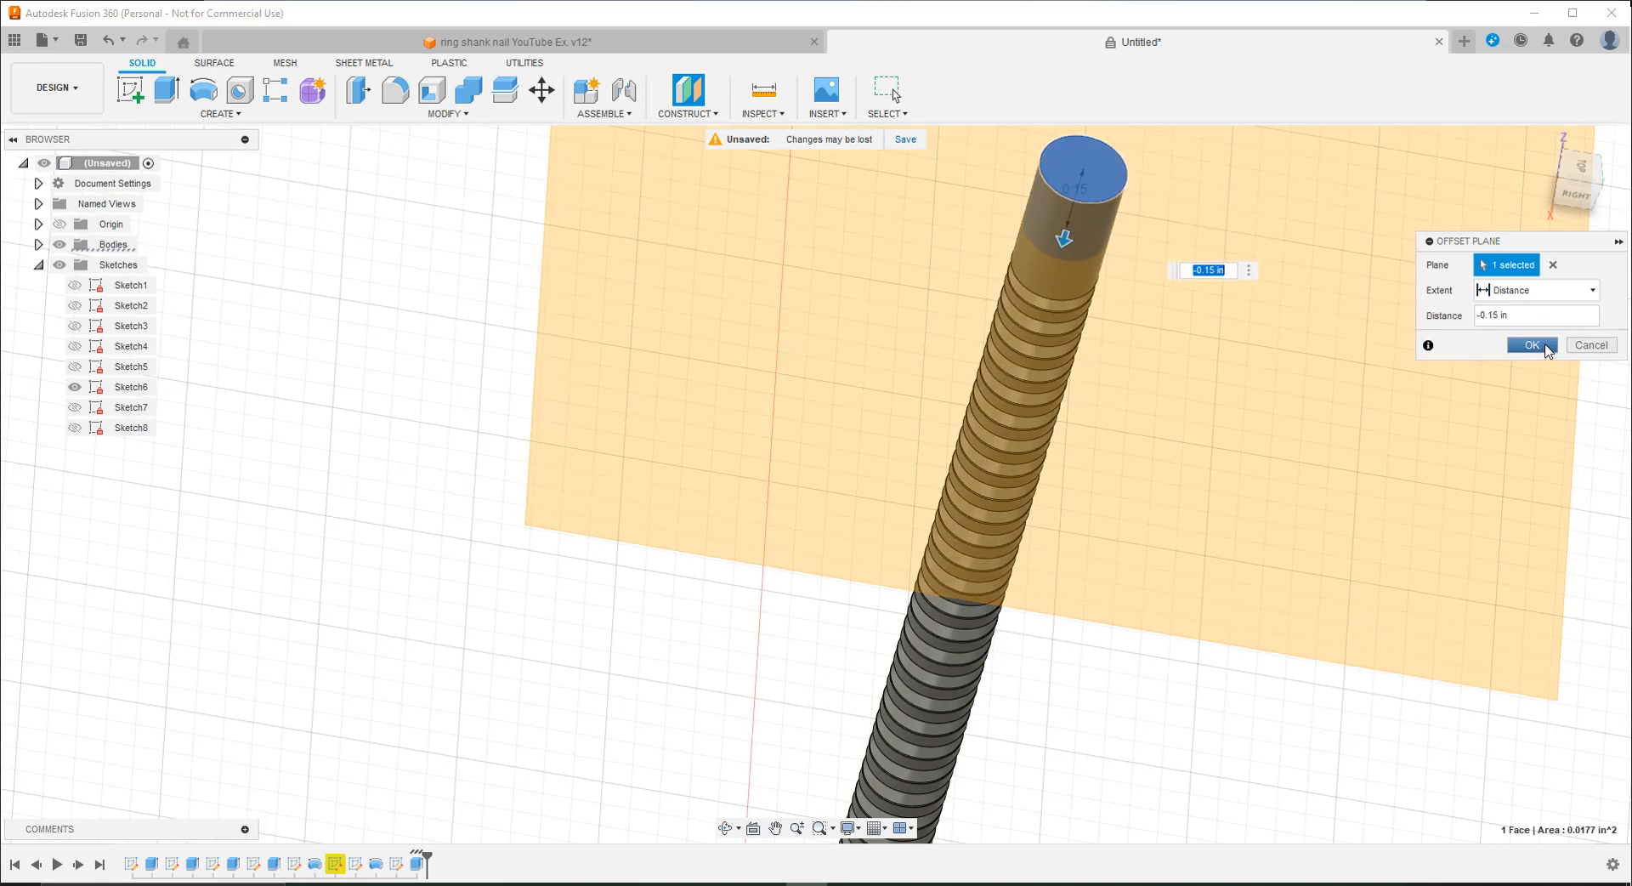
pyautogui.click(1547, 350)
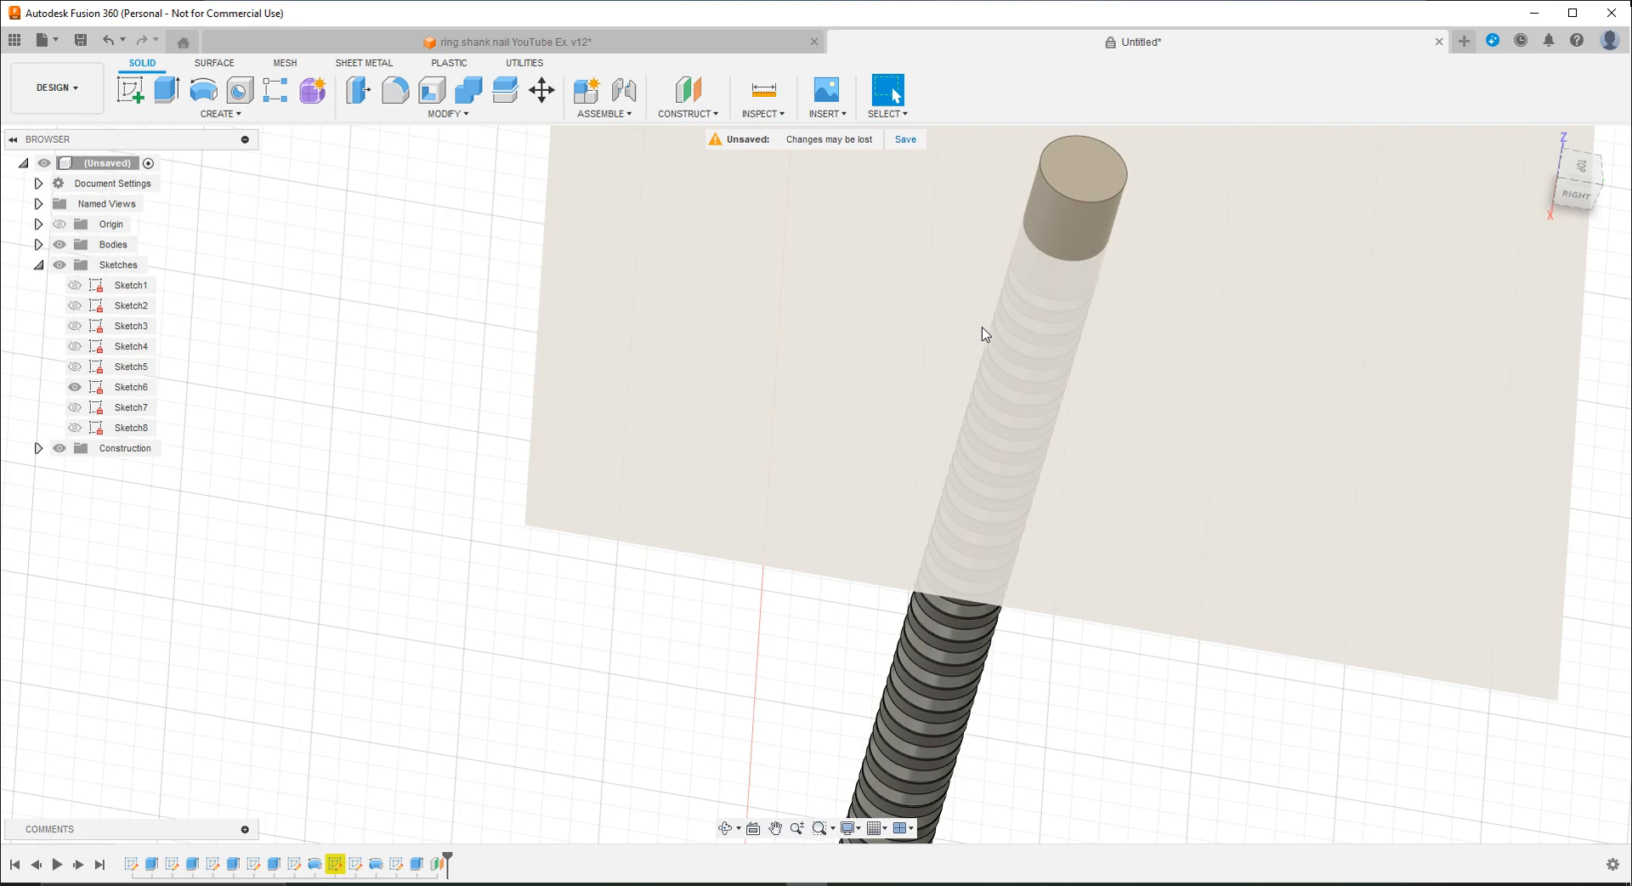
# Step: Start a sketch on the new offset plane and draw a horizontal line through the centre, extending past the nail's outline on both sides
pyautogui.click(134, 98)
pyautogui.click(753, 338)
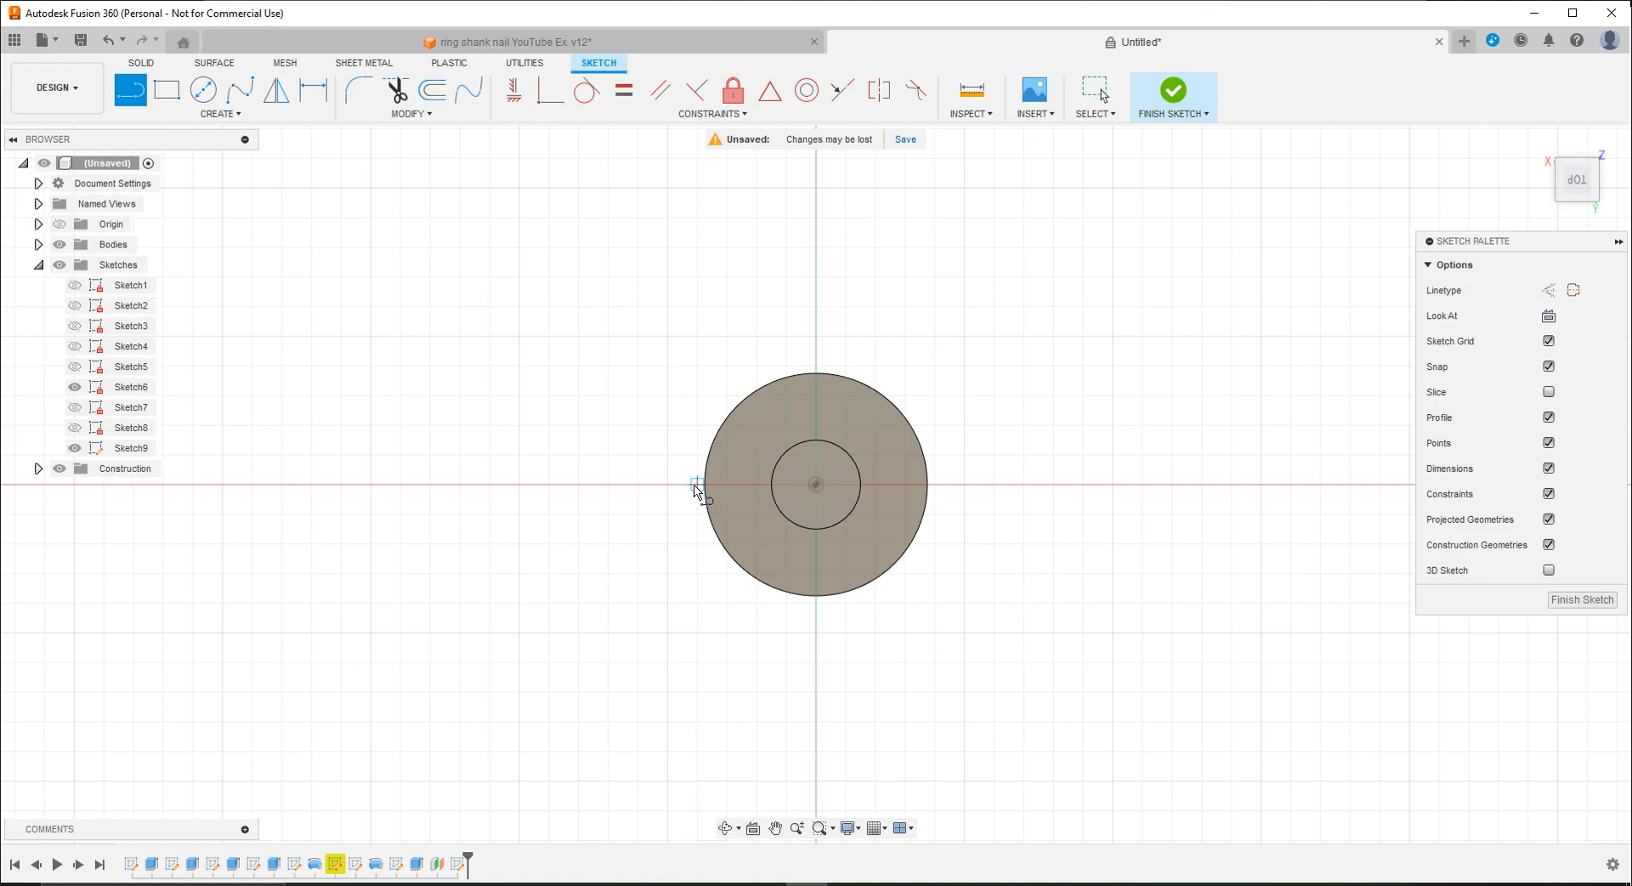
pyautogui.click(669, 484)
pyautogui.click(966, 485)
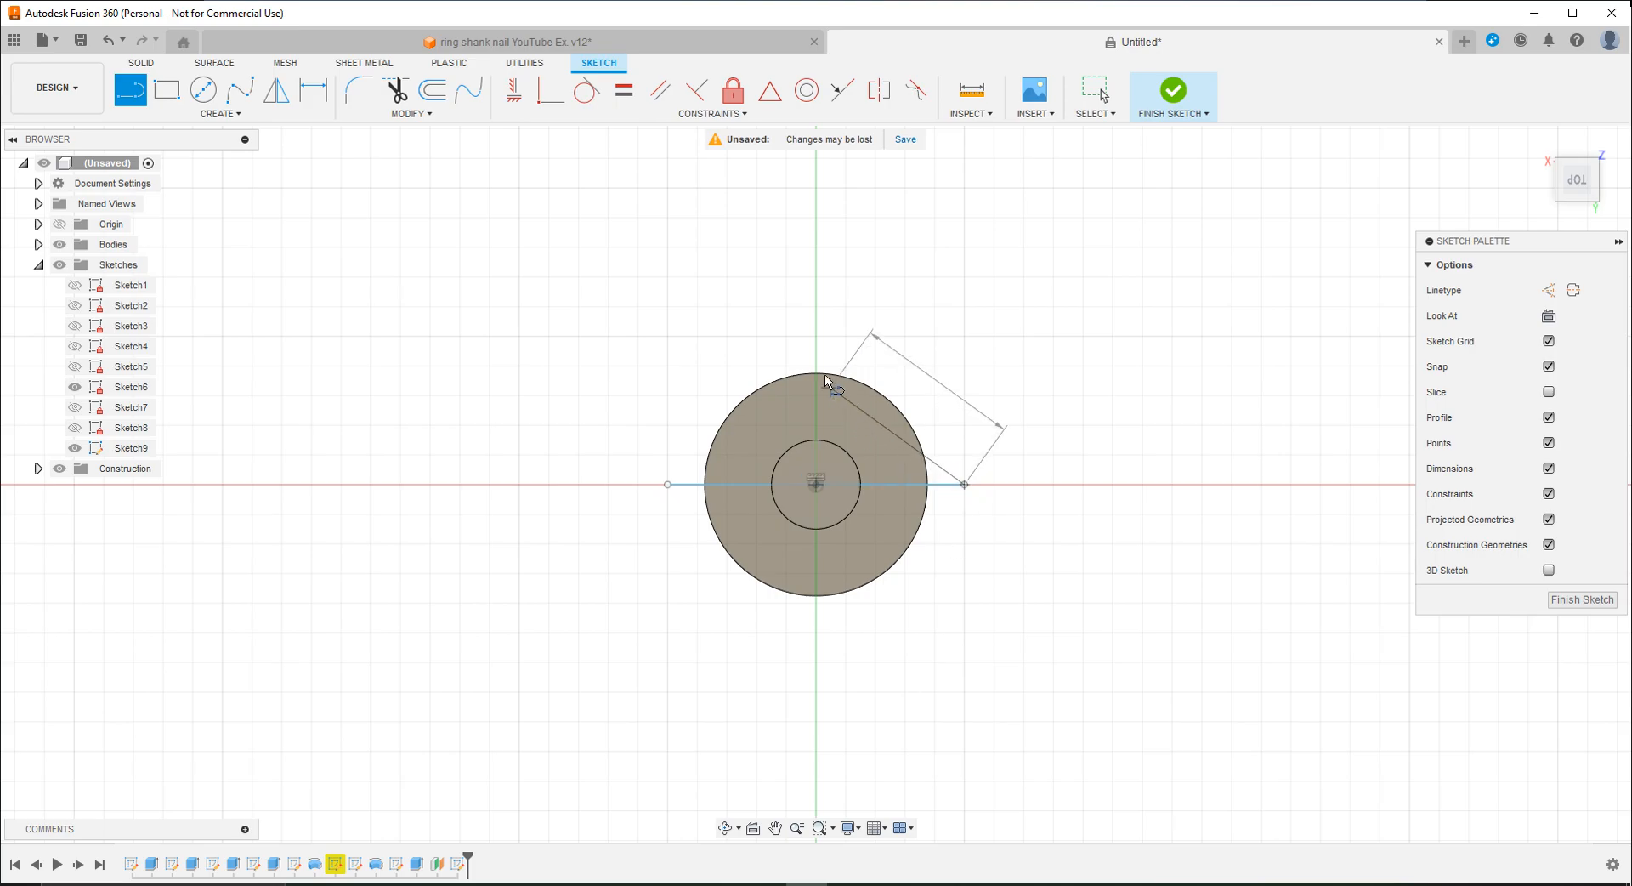
pyautogui.press('Escape')
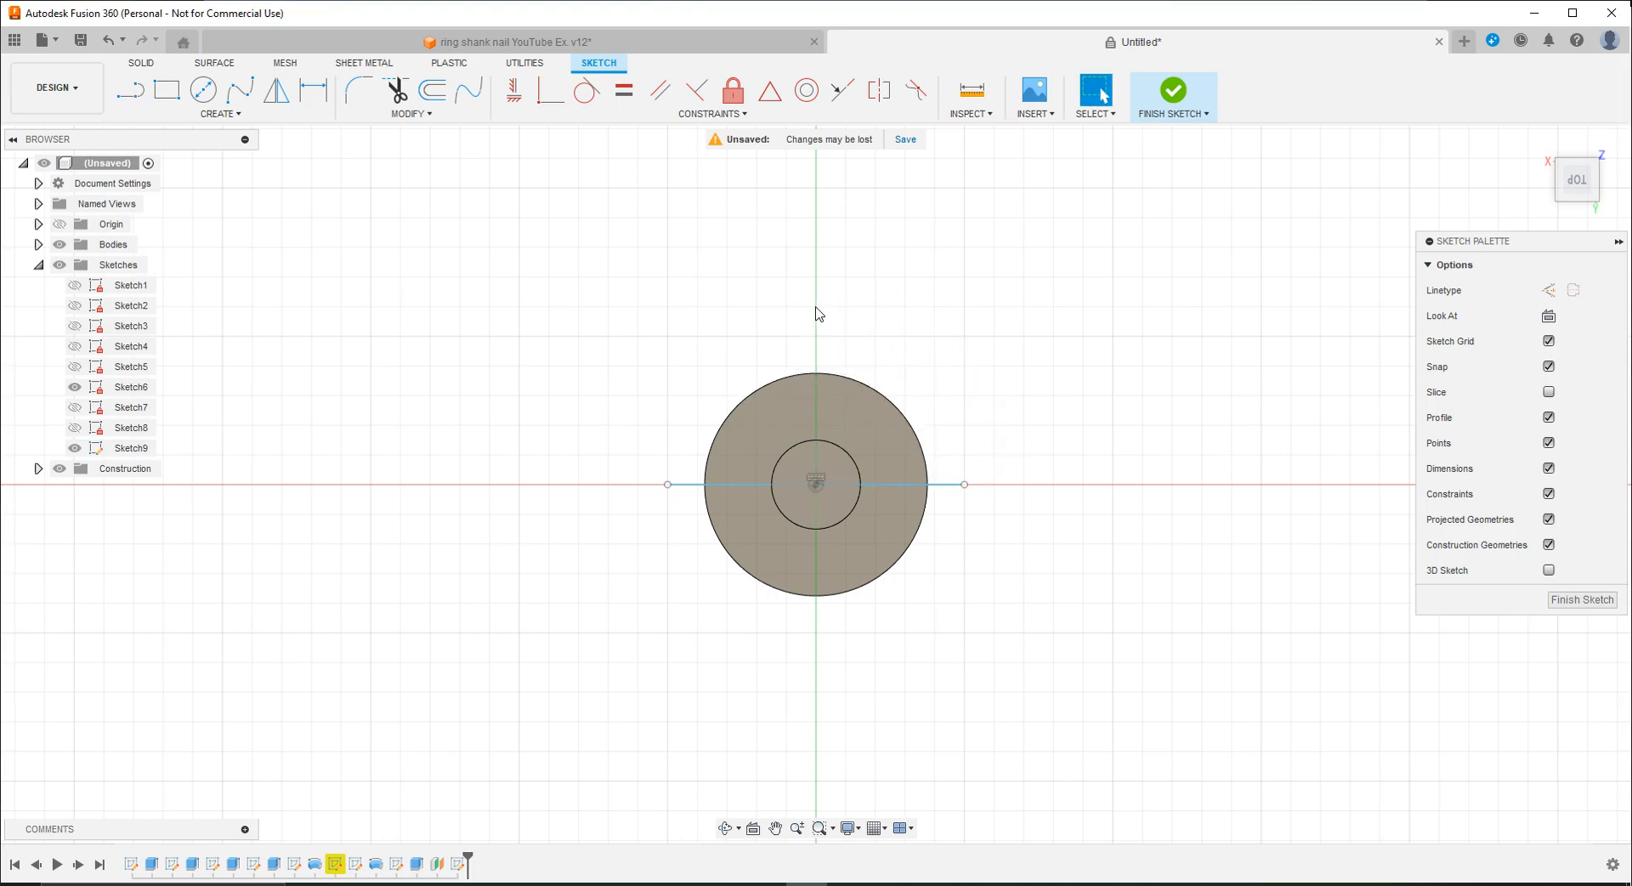
# Step: Draw a vertical line through the nail's centre, extending past its outline at both ends and crossing the horizontal line
pyautogui.click(204, 90)
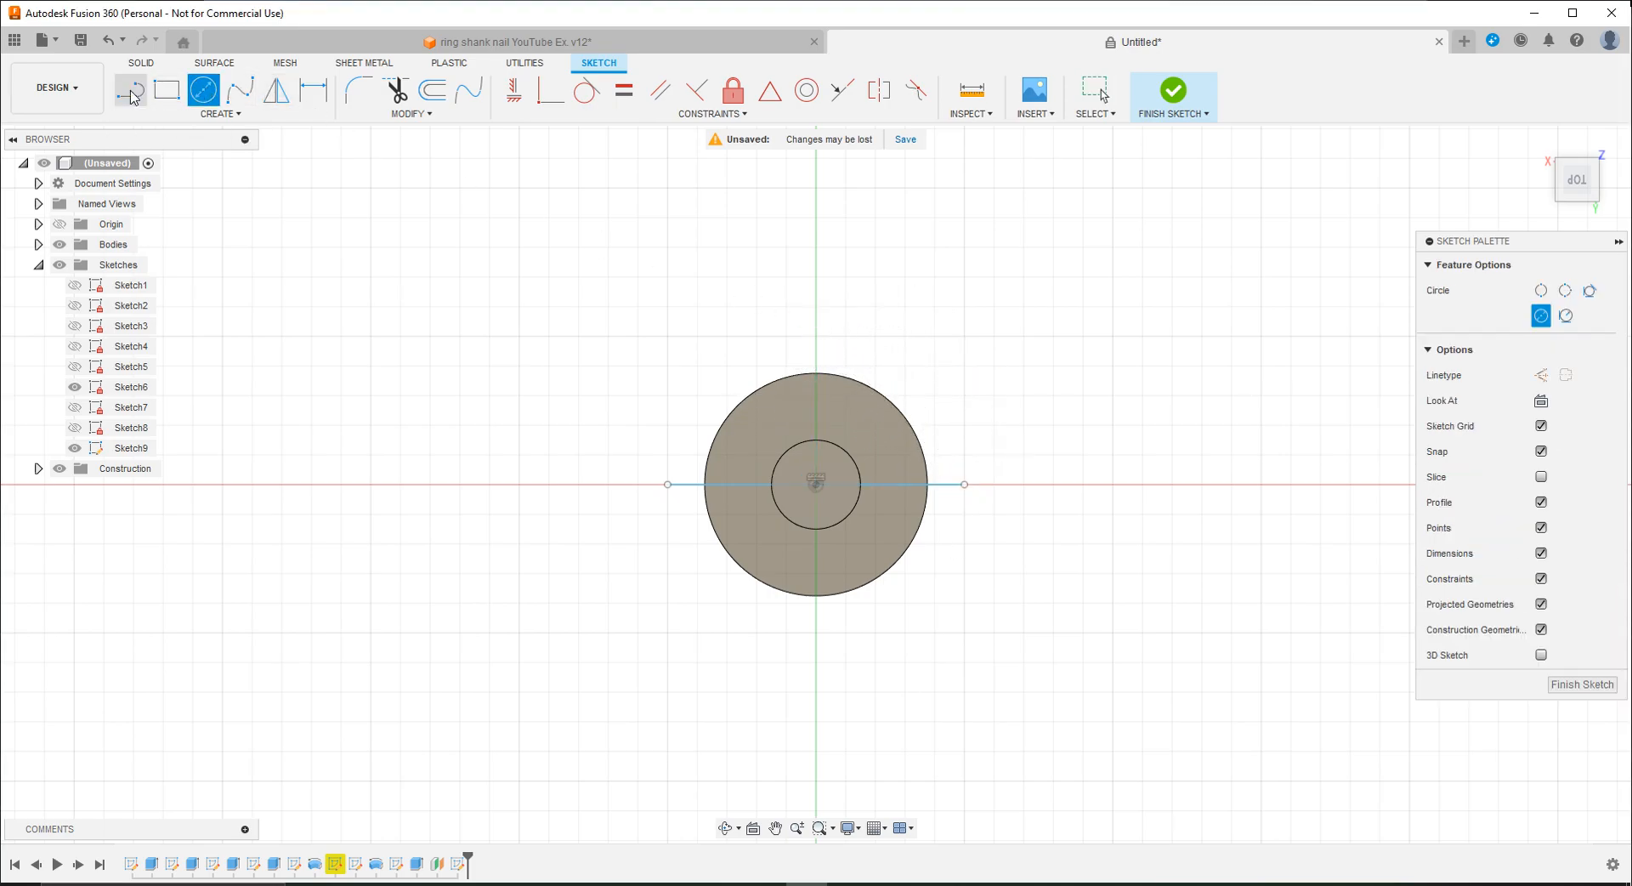
pyautogui.click(131, 91)
pyautogui.click(816, 336)
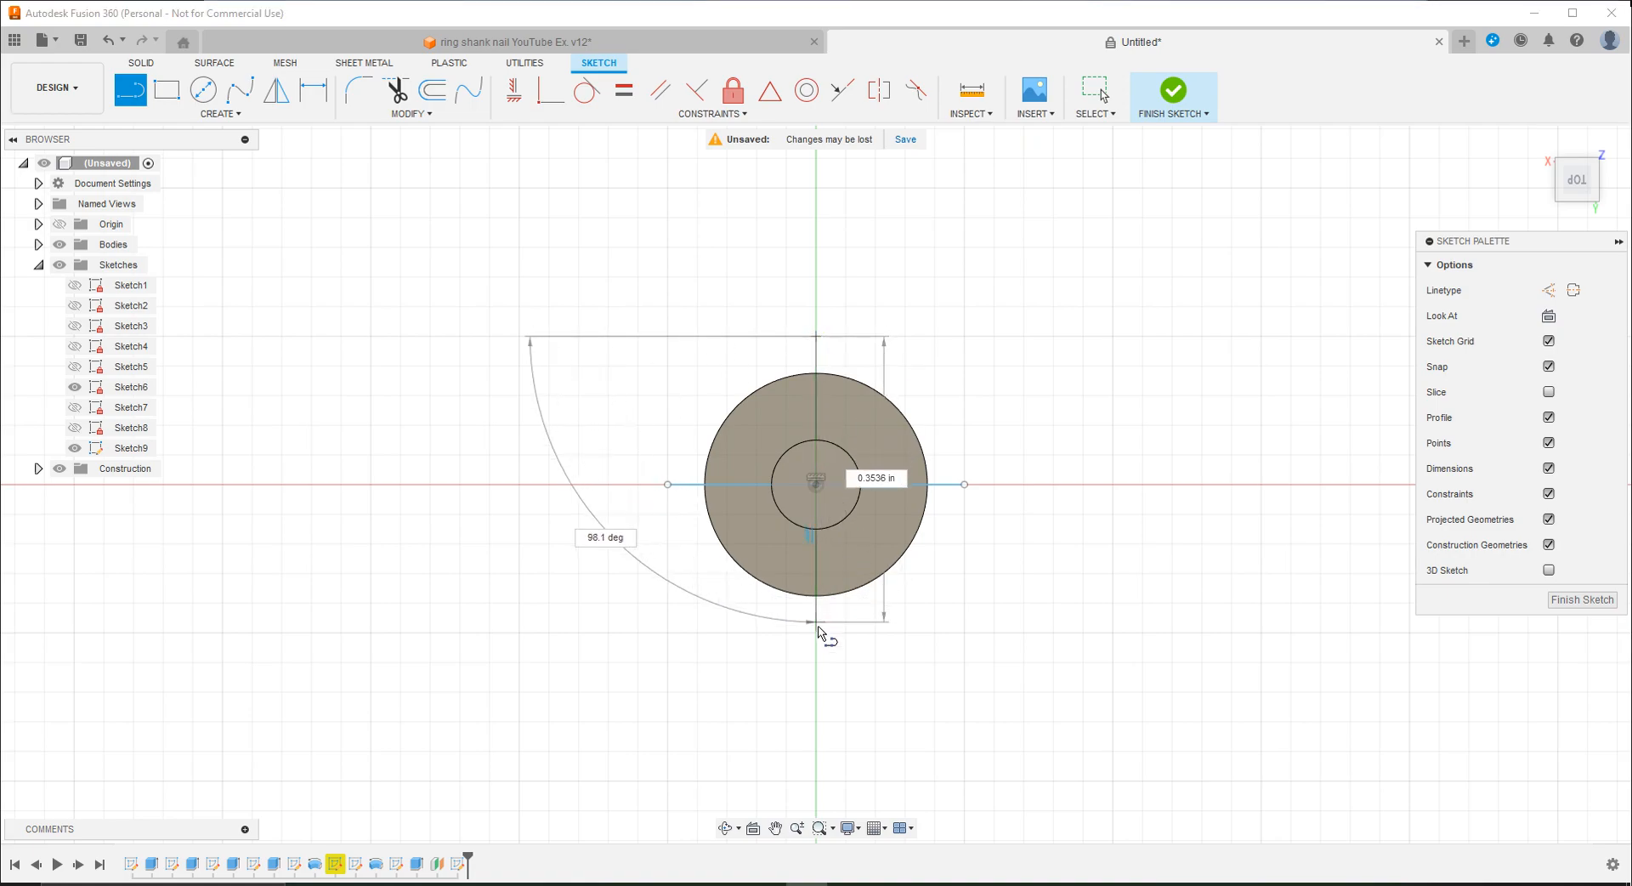
pyautogui.click(817, 632)
pyautogui.press('Escape')
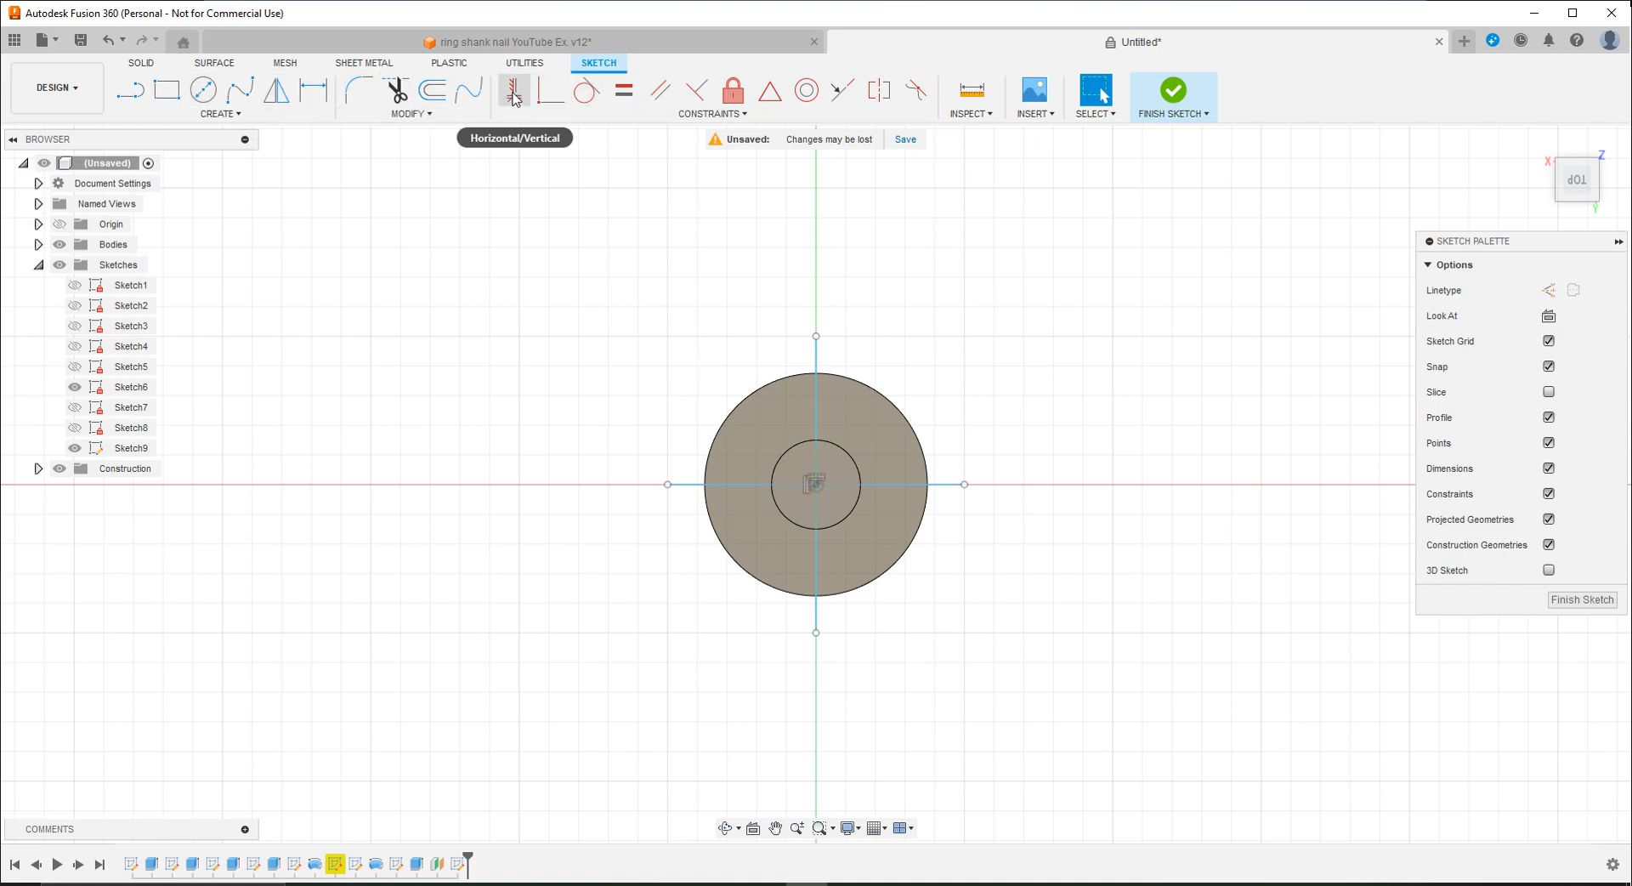
# Step: Try to apply a Perpendicular constraint between the horizontal and vertical centre lines
pyautogui.click(707, 91)
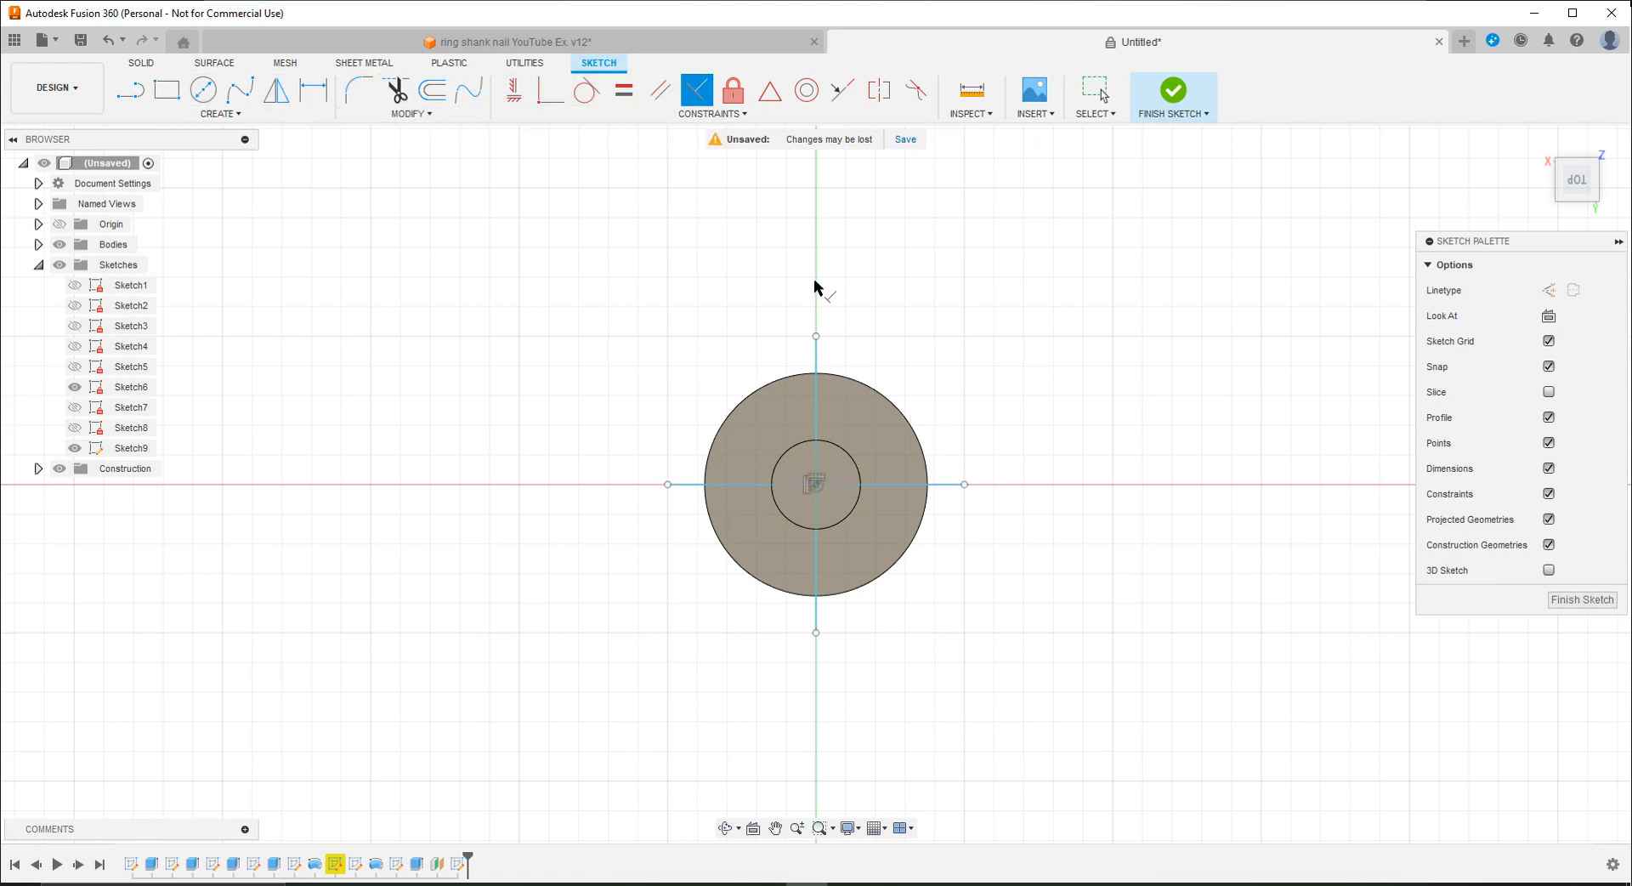
pyautogui.click(879, 484)
pyautogui.click(817, 423)
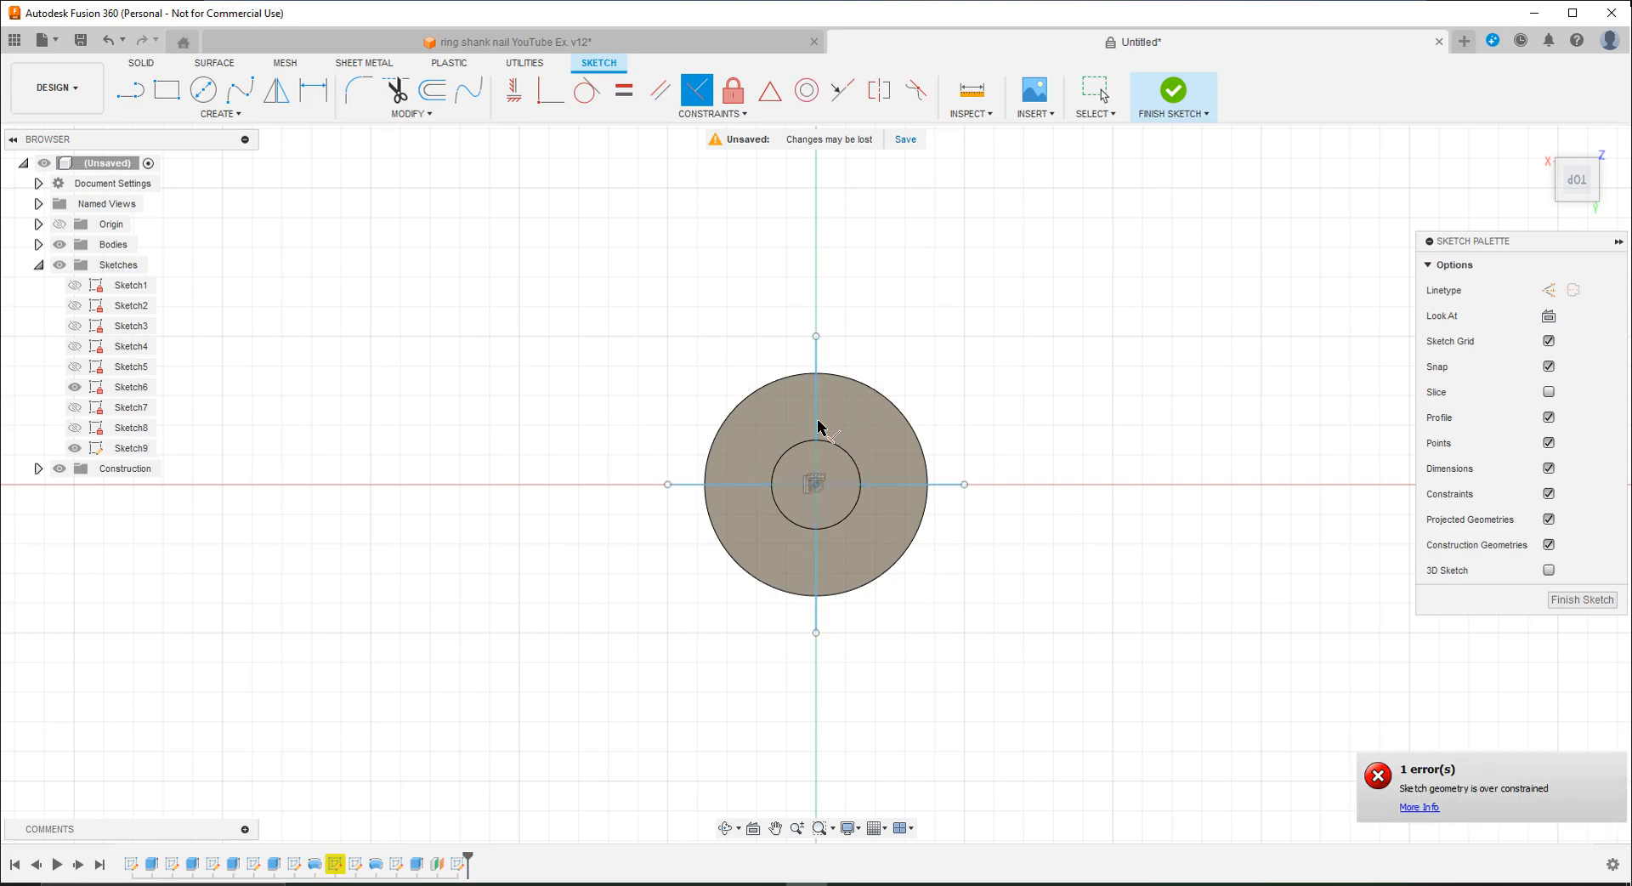
pyautogui.press('Escape')
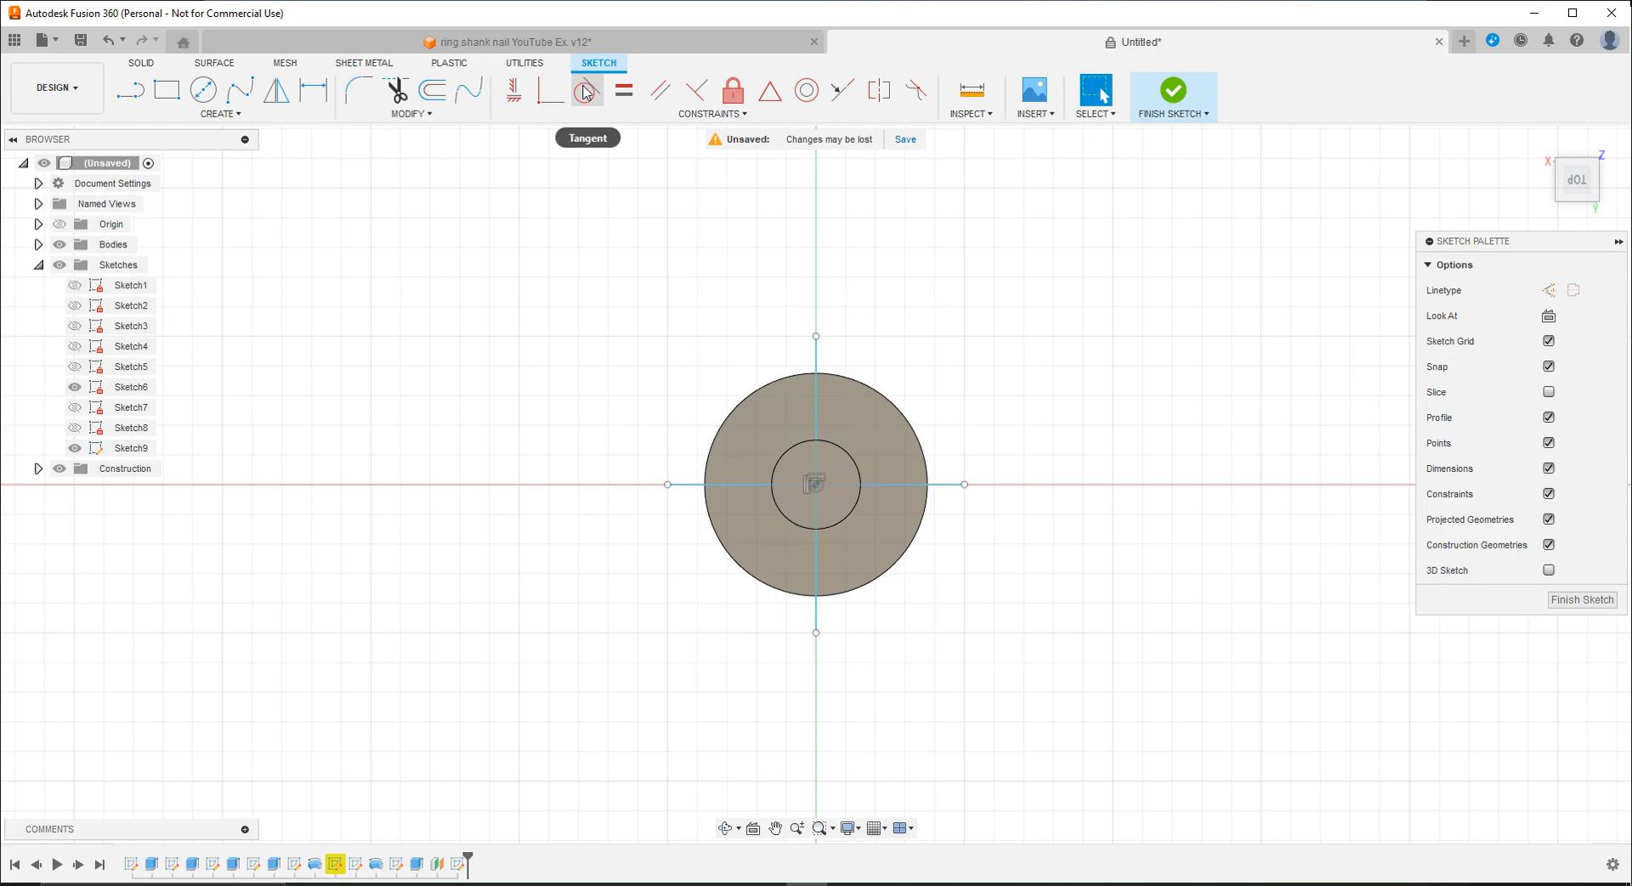
# Step: Constrain the four ends of the crossing centre lines coincident with the nail head's outer circle
pyautogui.click(544, 93)
pyautogui.click(816, 337)
pyautogui.click(838, 379)
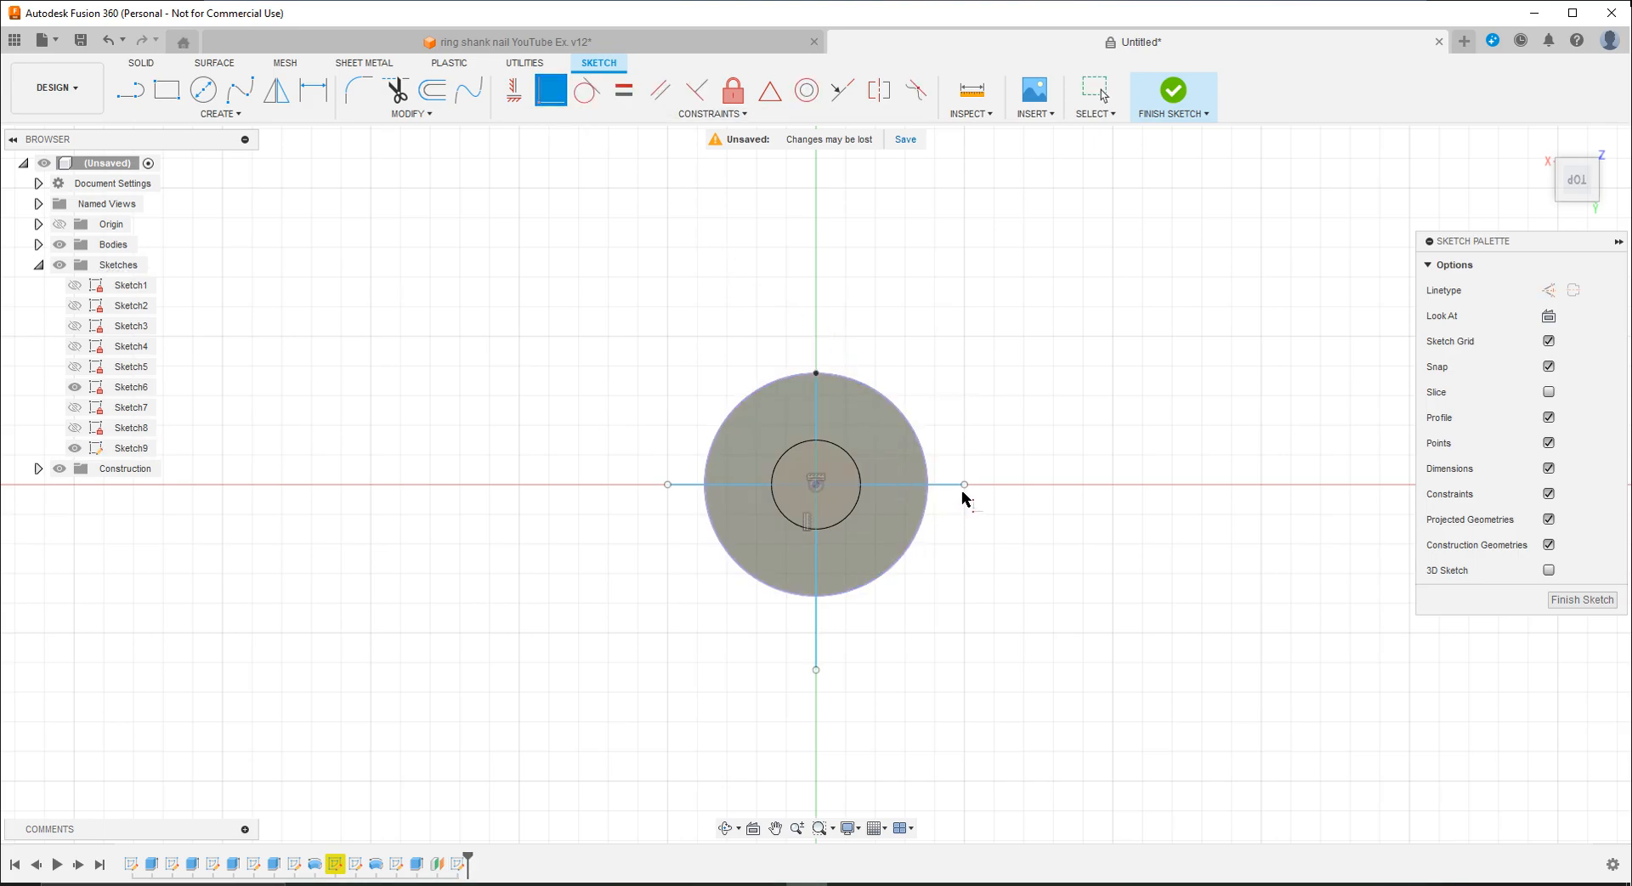
pyautogui.click(927, 500)
pyautogui.click(817, 671)
pyautogui.click(845, 595)
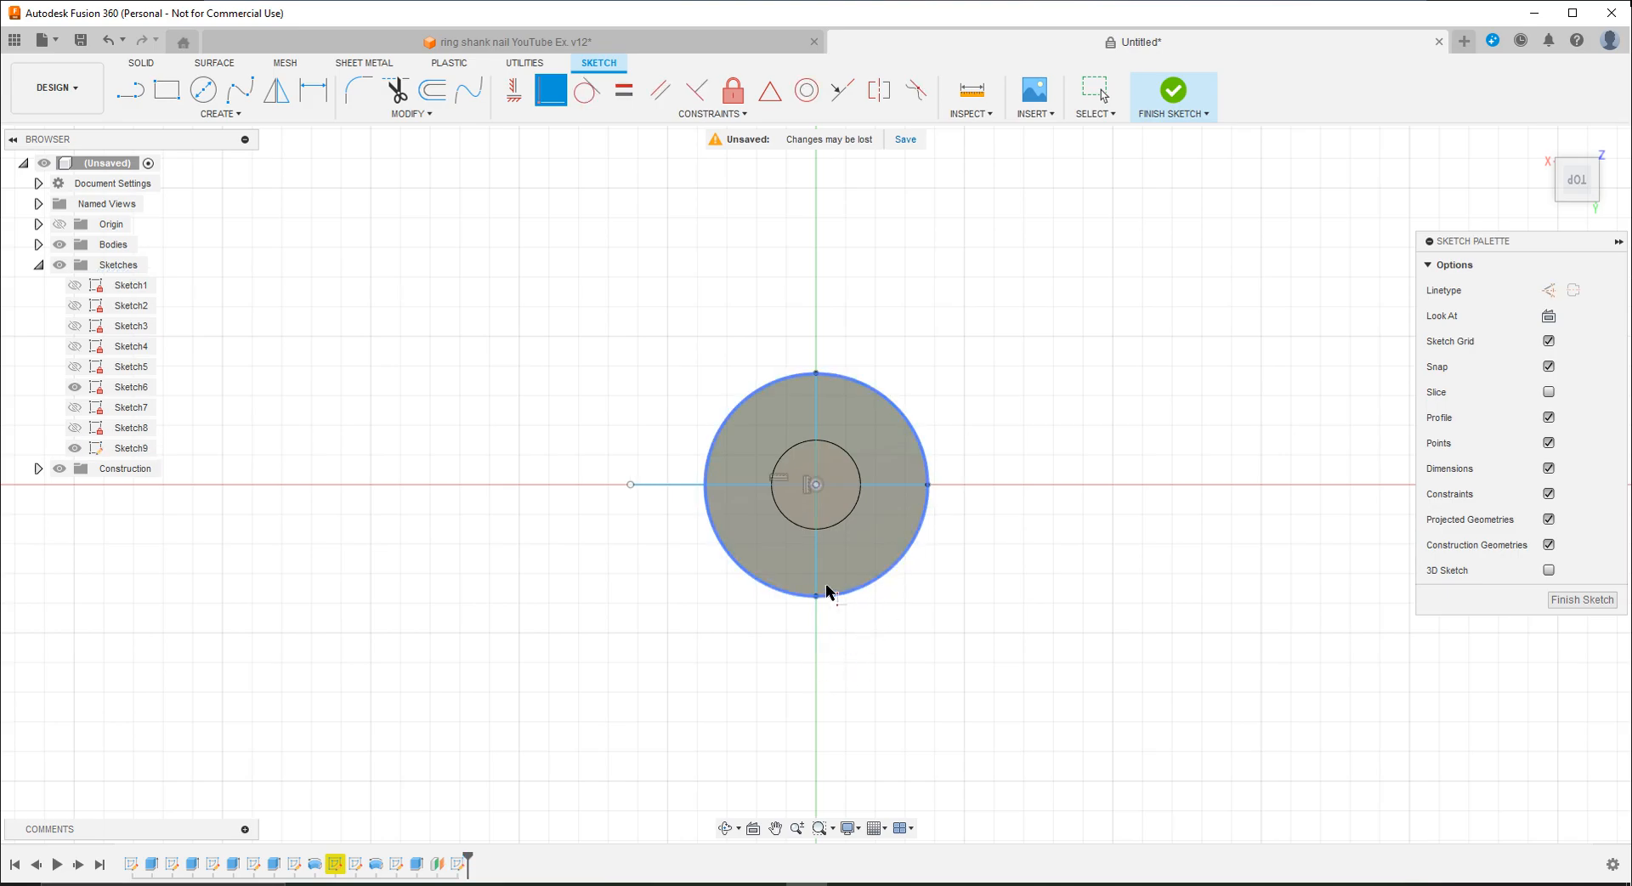
pyautogui.click(630, 486)
pyautogui.click(704, 478)
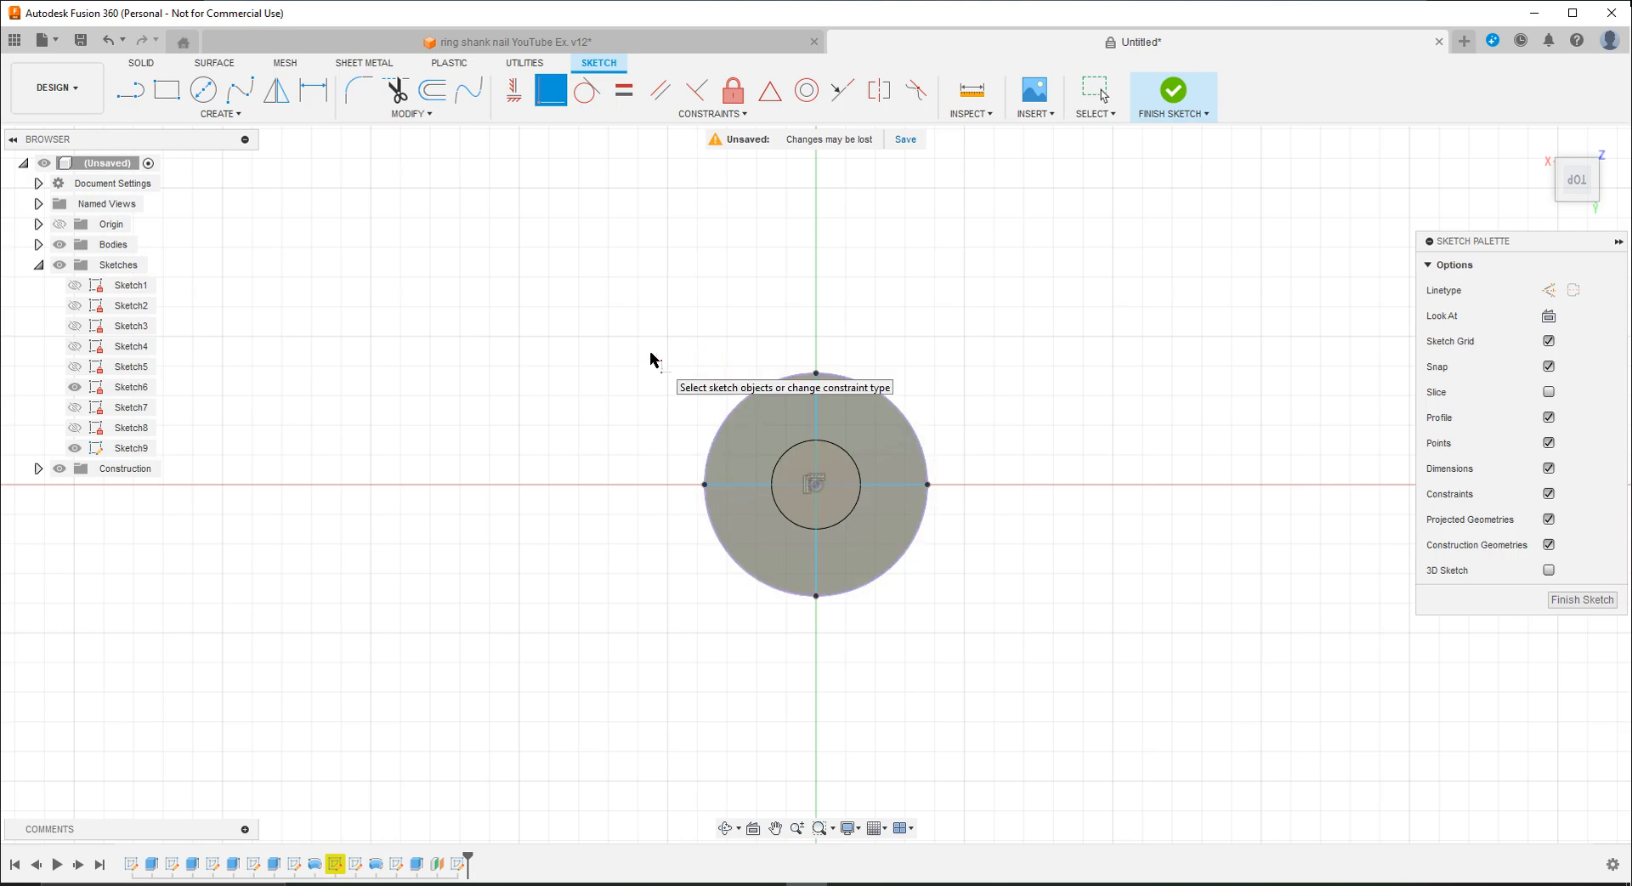
pyautogui.press('Escape')
# Step: Apply a MidPoint constraint between the vertical and horizontal centre lines so they cross at their middles
pyautogui.moveTo(818, 378)
pyautogui.mouseDown()
pyautogui.moveTo(897, 405)
pyautogui.moveTo(821, 387)
pyautogui.moveTo(769, 397)
pyautogui.moveTo(838, 391)
pyautogui.moveTo(815, 393)
pyautogui.mouseUp()
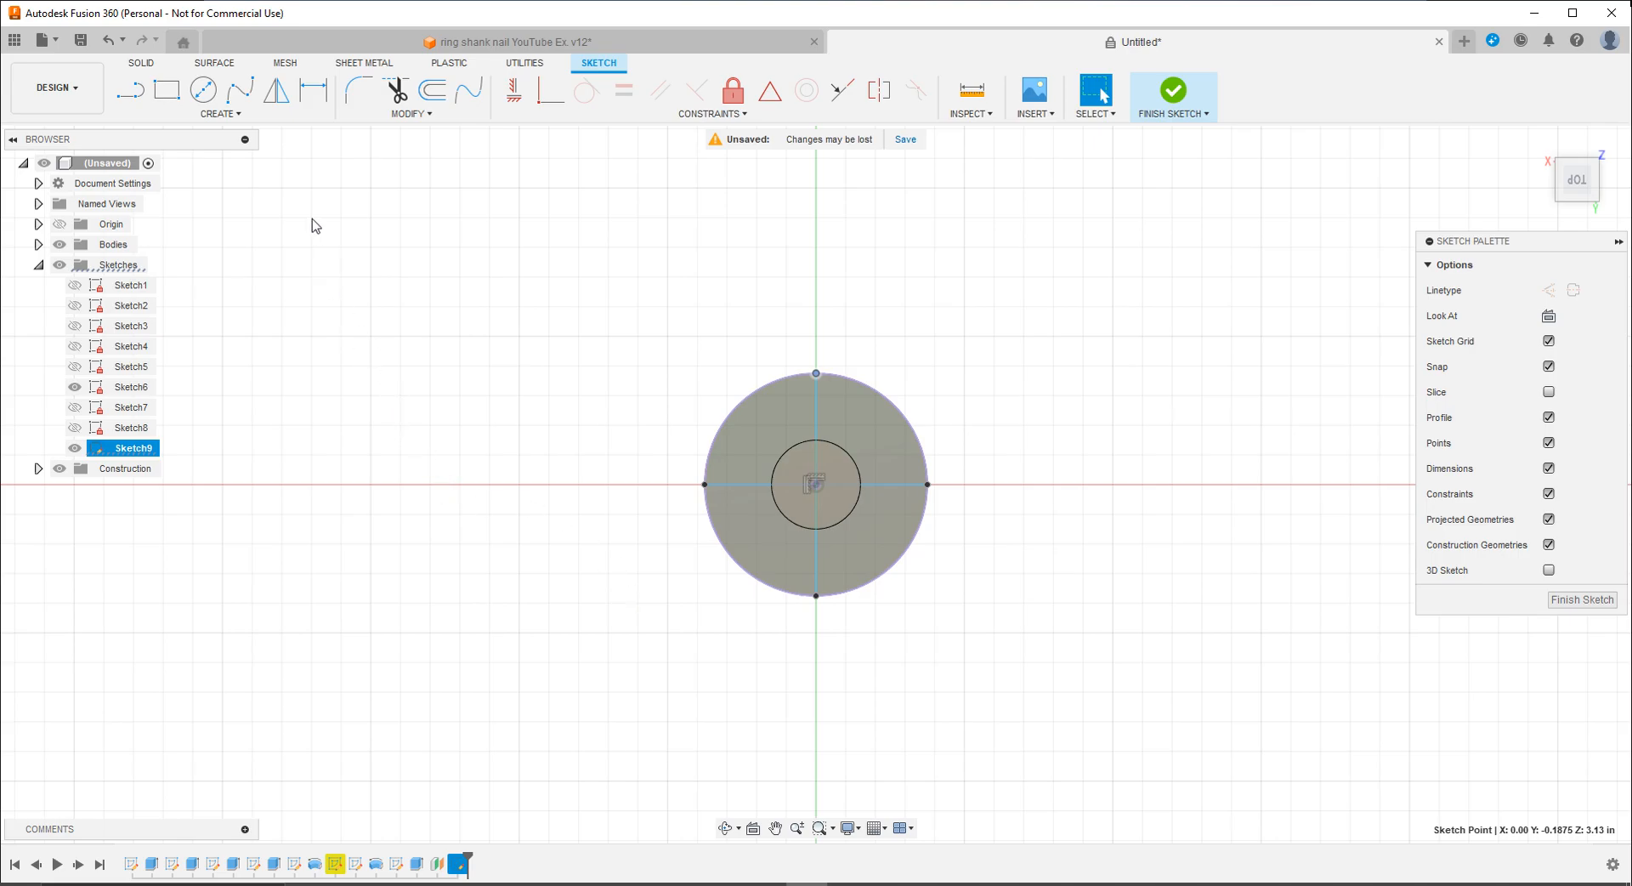
pyautogui.click(621, 121)
pyautogui.click(563, 253)
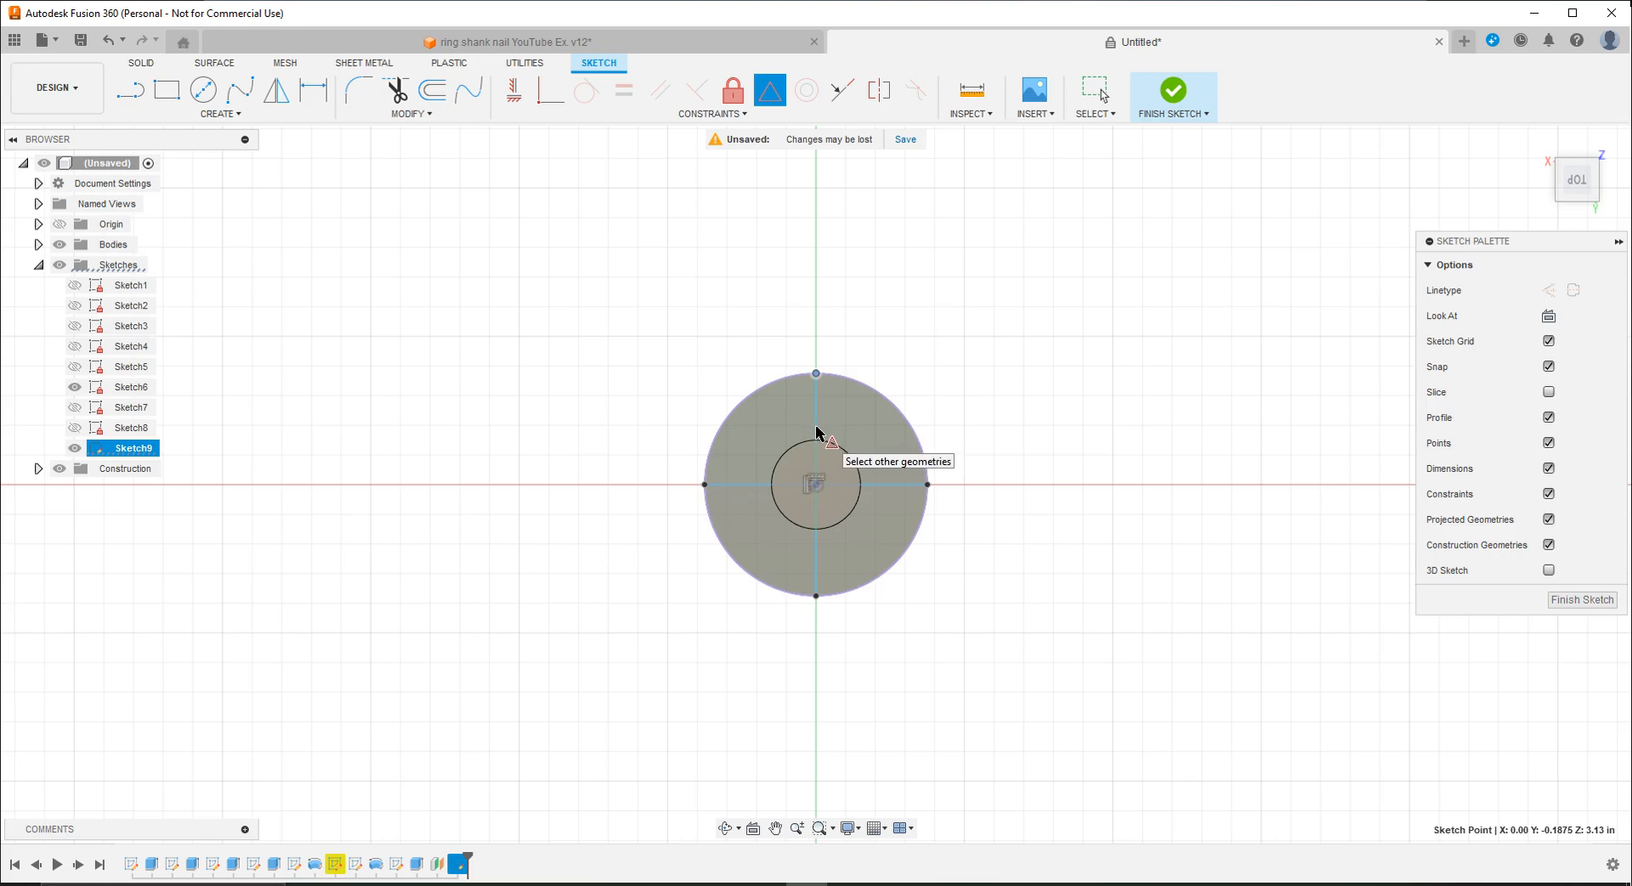
pyautogui.click(712, 114)
pyautogui.click(714, 116)
pyautogui.click(692, 110)
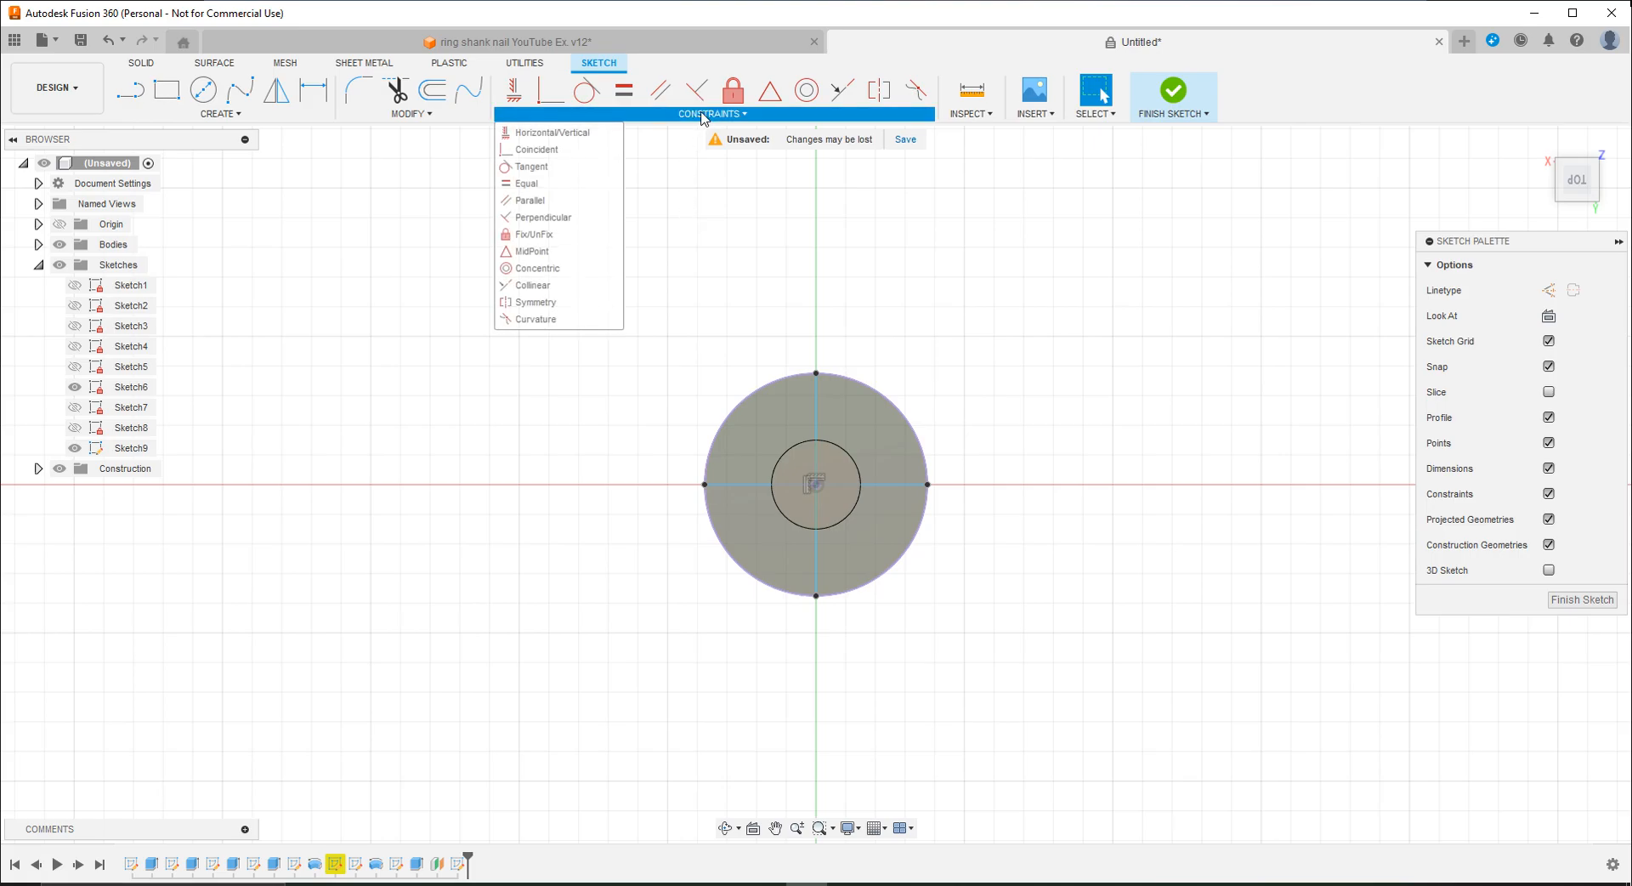
pyautogui.click(815, 403)
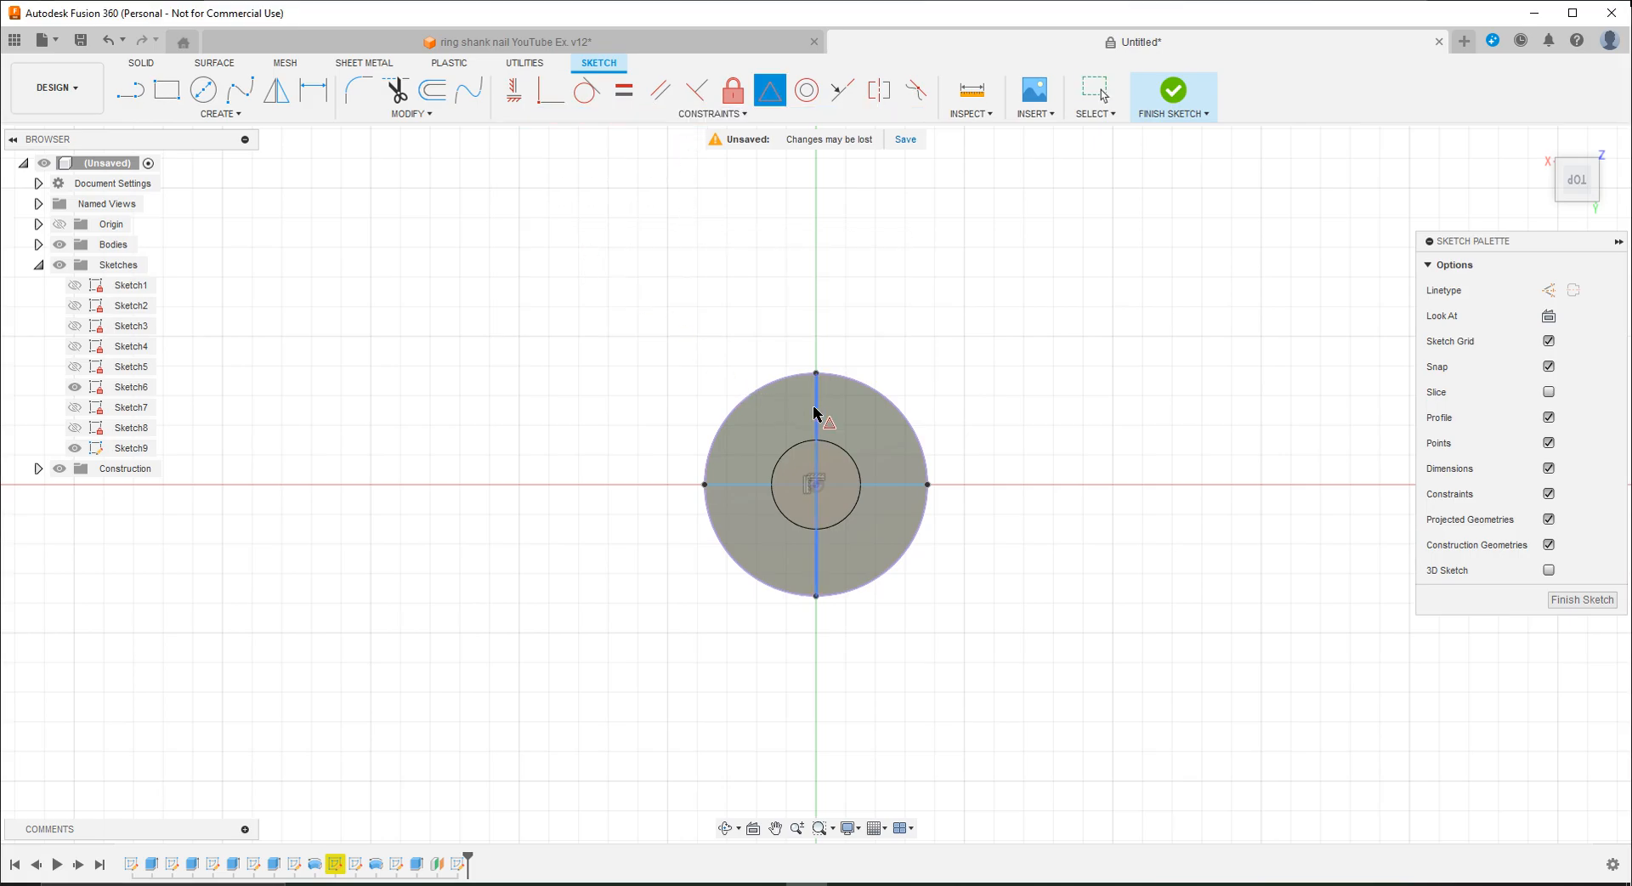
pyautogui.click(887, 487)
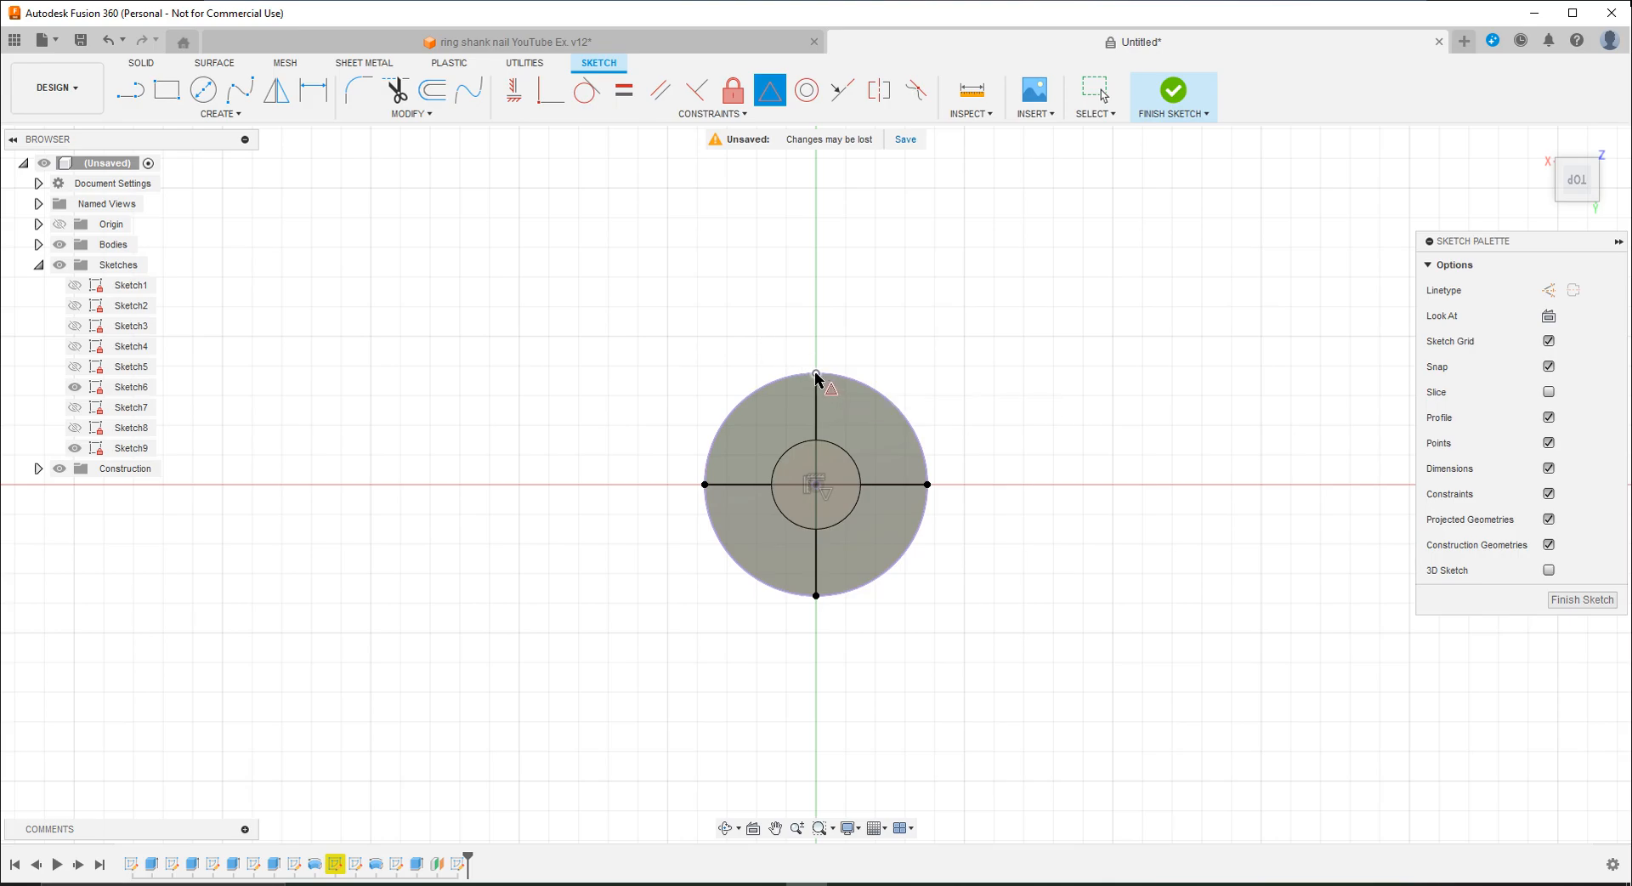
pyautogui.press('Escape')
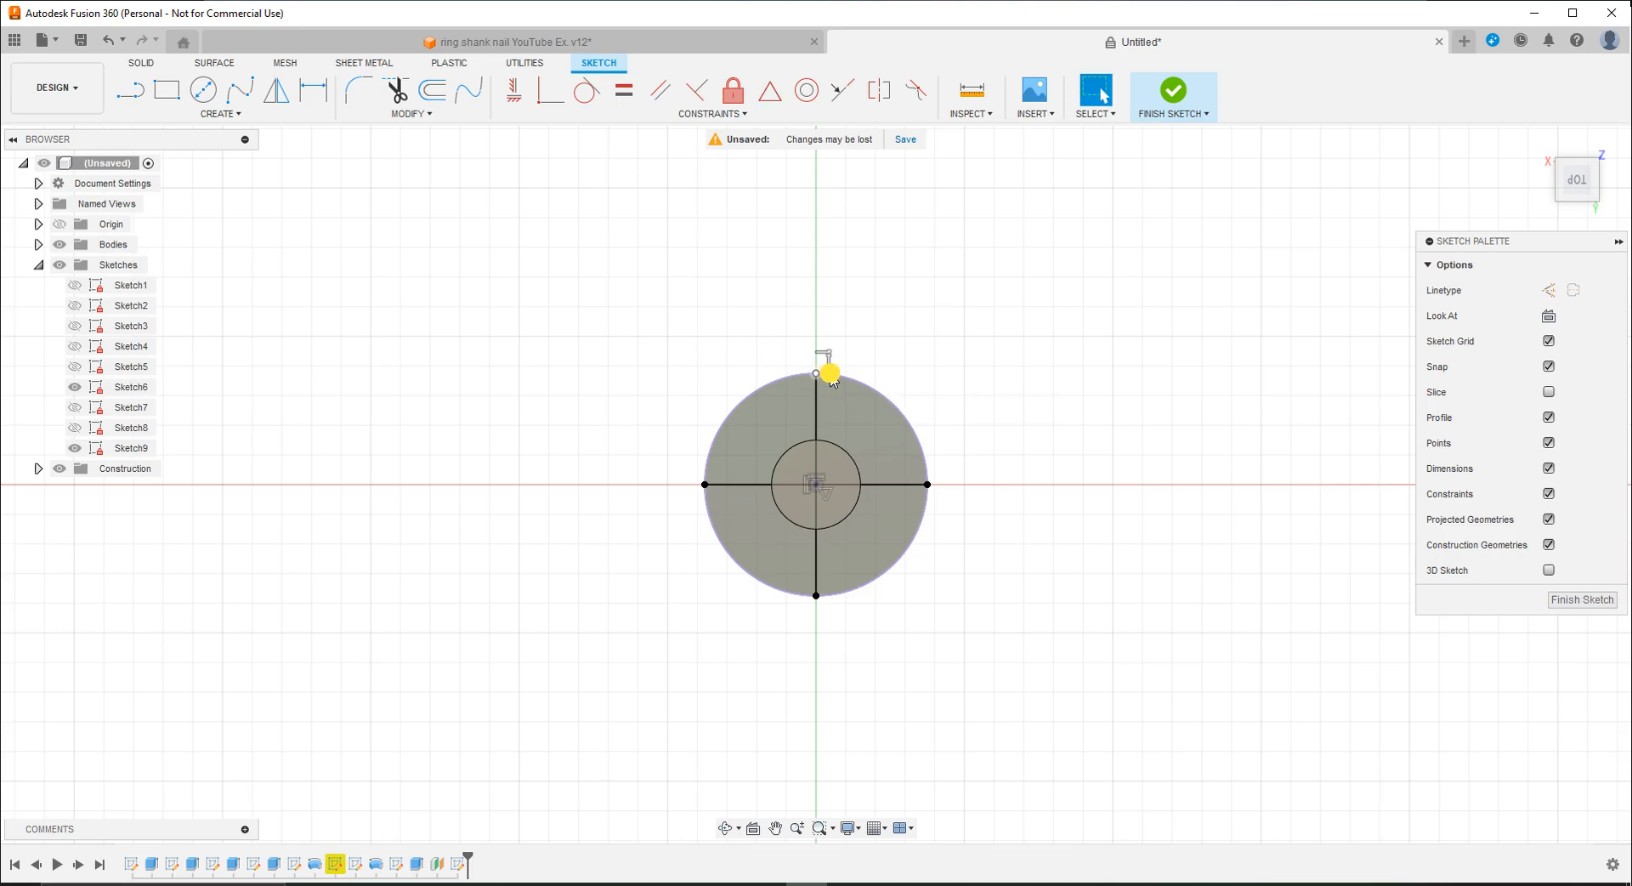
# Step: Examine from several angles how the centre lines and outer circle relate to the nail's shank and end face
pyautogui.keyDown('shift'); pyautogui.moveTo(839, 568); pyautogui.dragTo(838, 528, button='middle'); pyautogui.keyUp('shift')
pyautogui.scroll(-6, 877, 185)
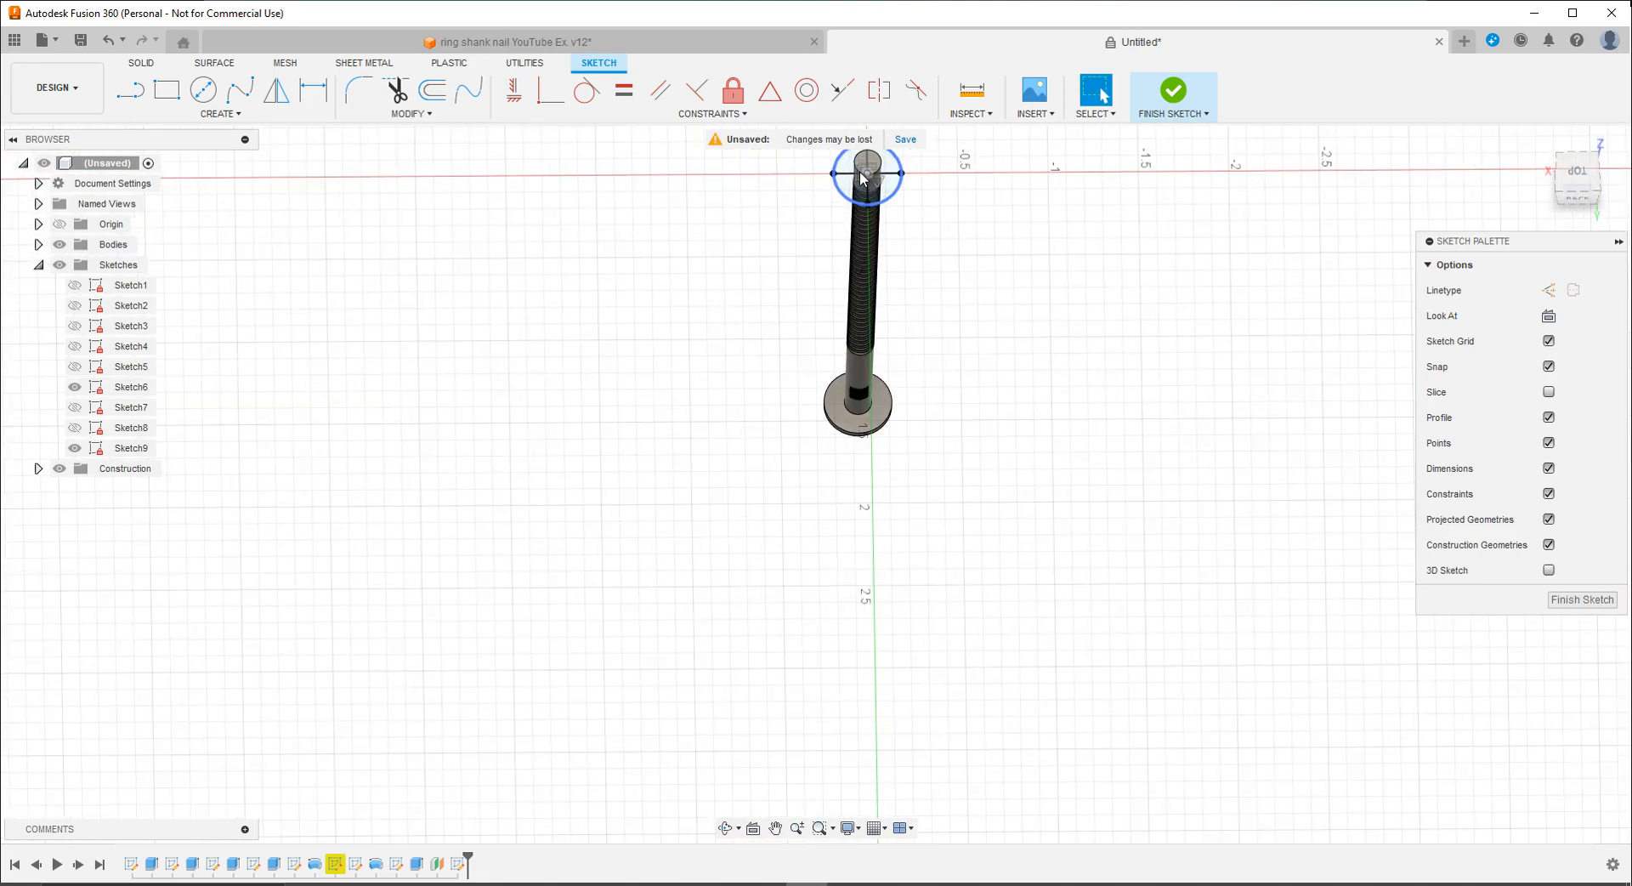
pyautogui.scroll(10, 864, 177)
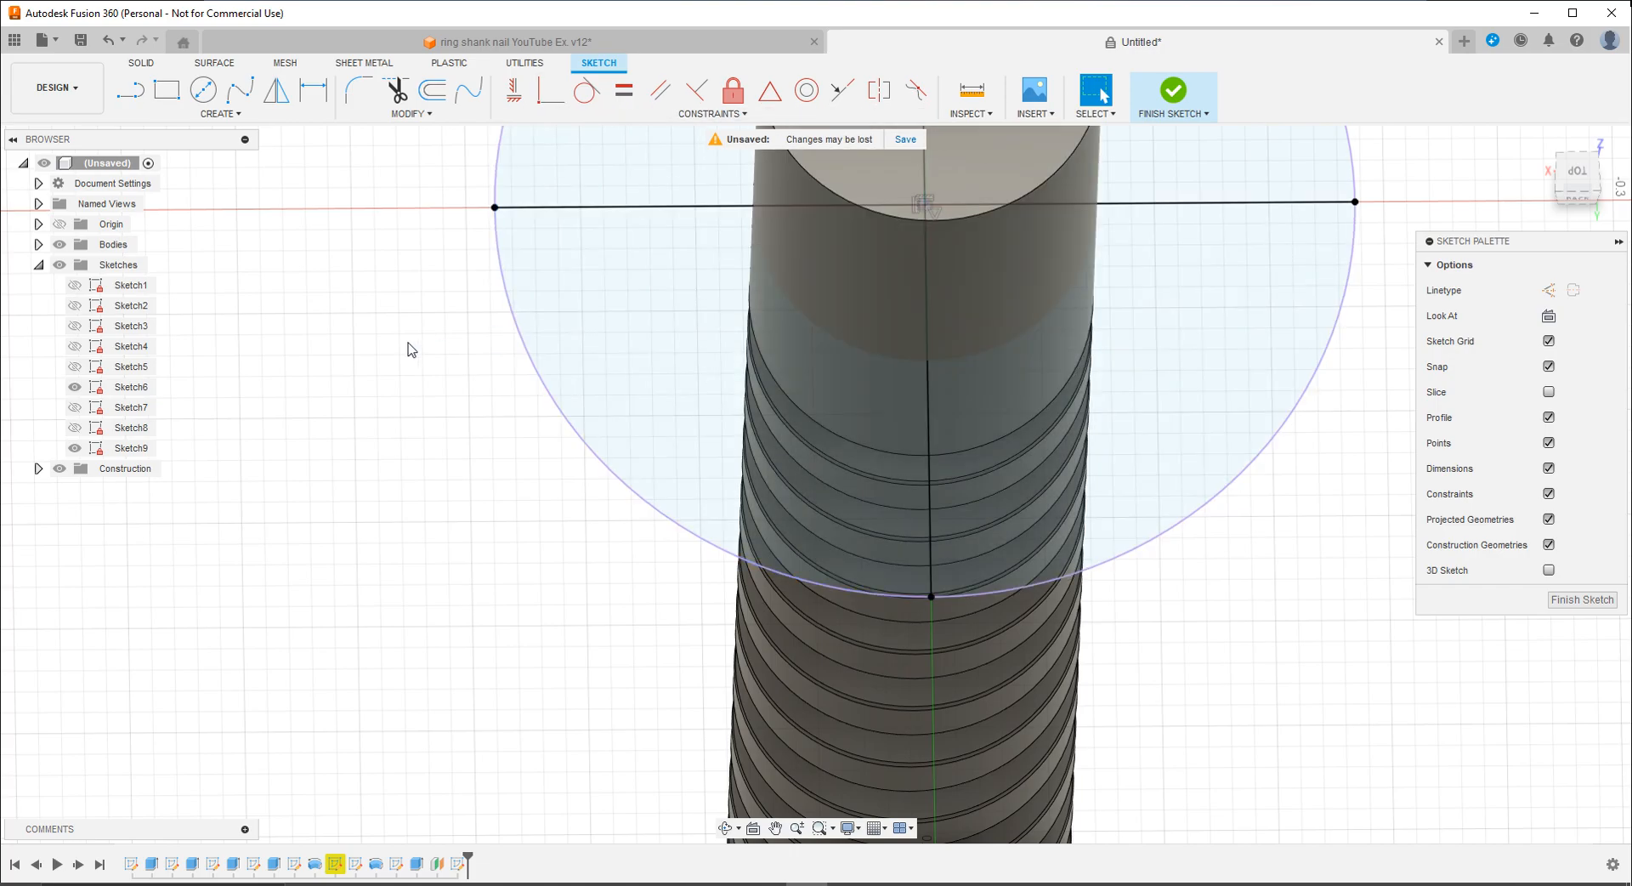
pyautogui.keyDown('shift'); pyautogui.moveTo(942, 299); pyautogui.dragTo(825, 399, button='middle'); pyautogui.keyUp('shift')
pyautogui.keyDown('shift'); pyautogui.moveTo(944, 334); pyautogui.dragTo(945, 332, button='middle'); pyautogui.keyUp('shift')
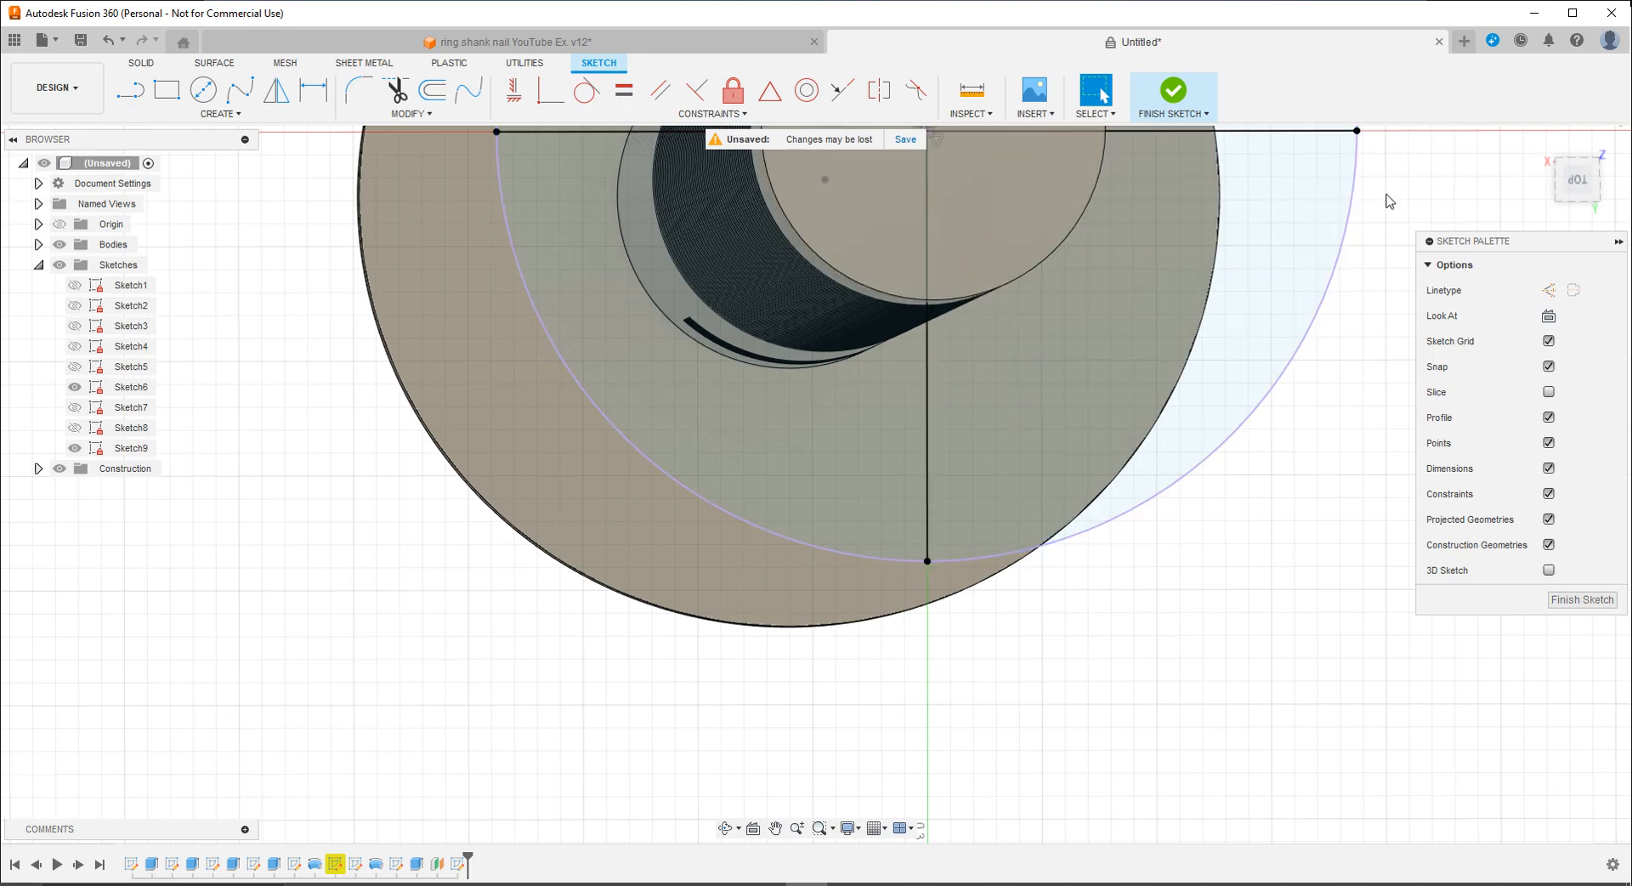
pyautogui.click(1577, 180)
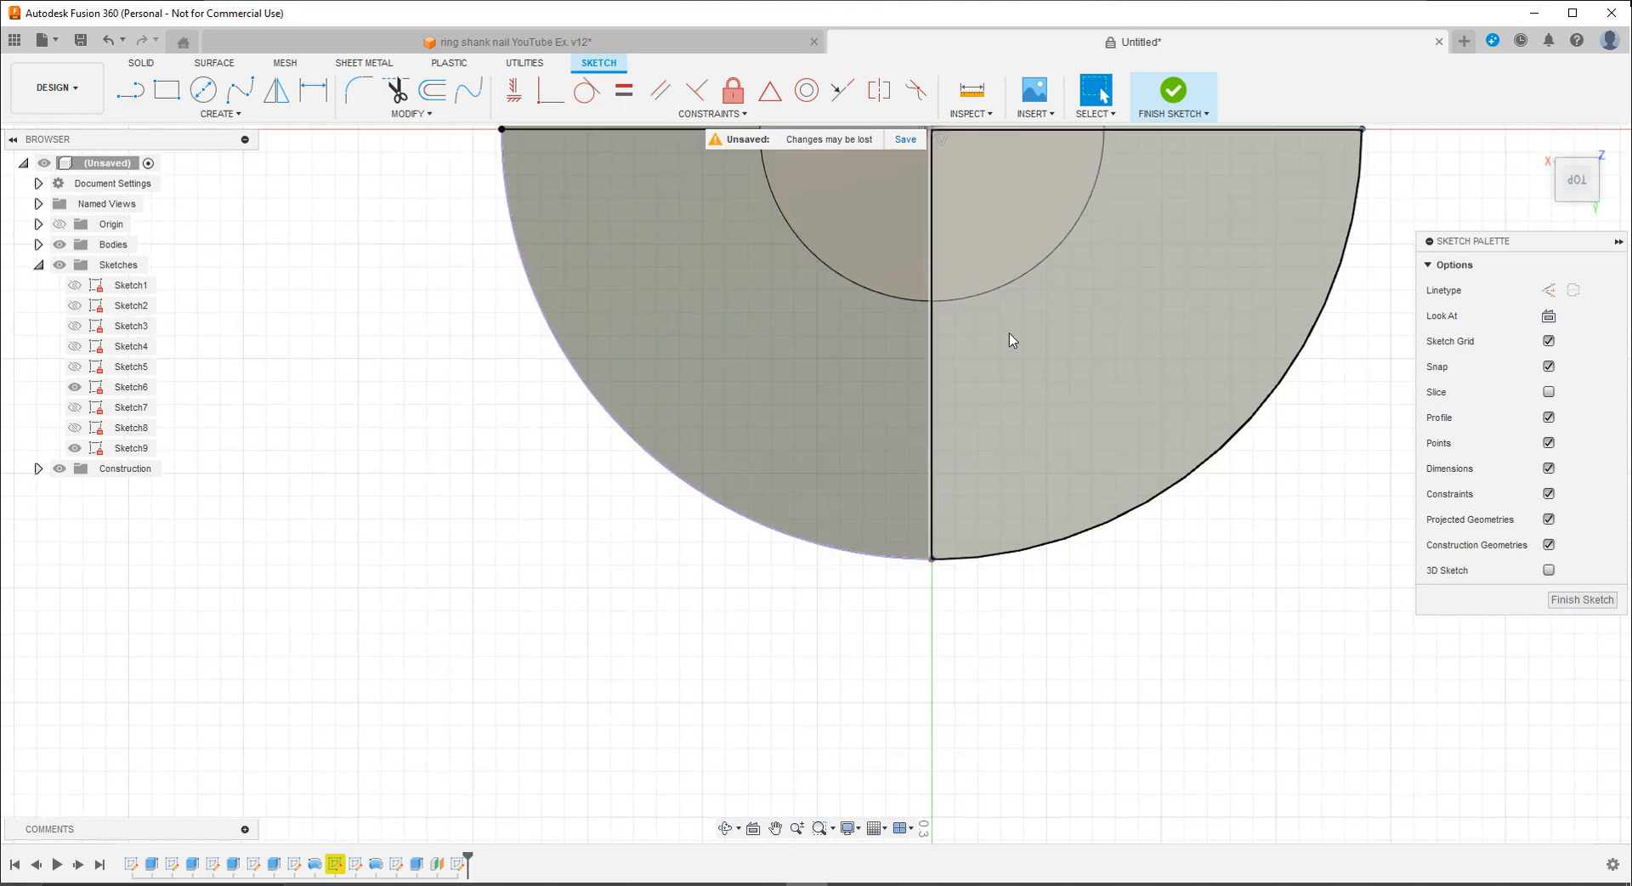
pyautogui.scroll(-5, 1085, 648)
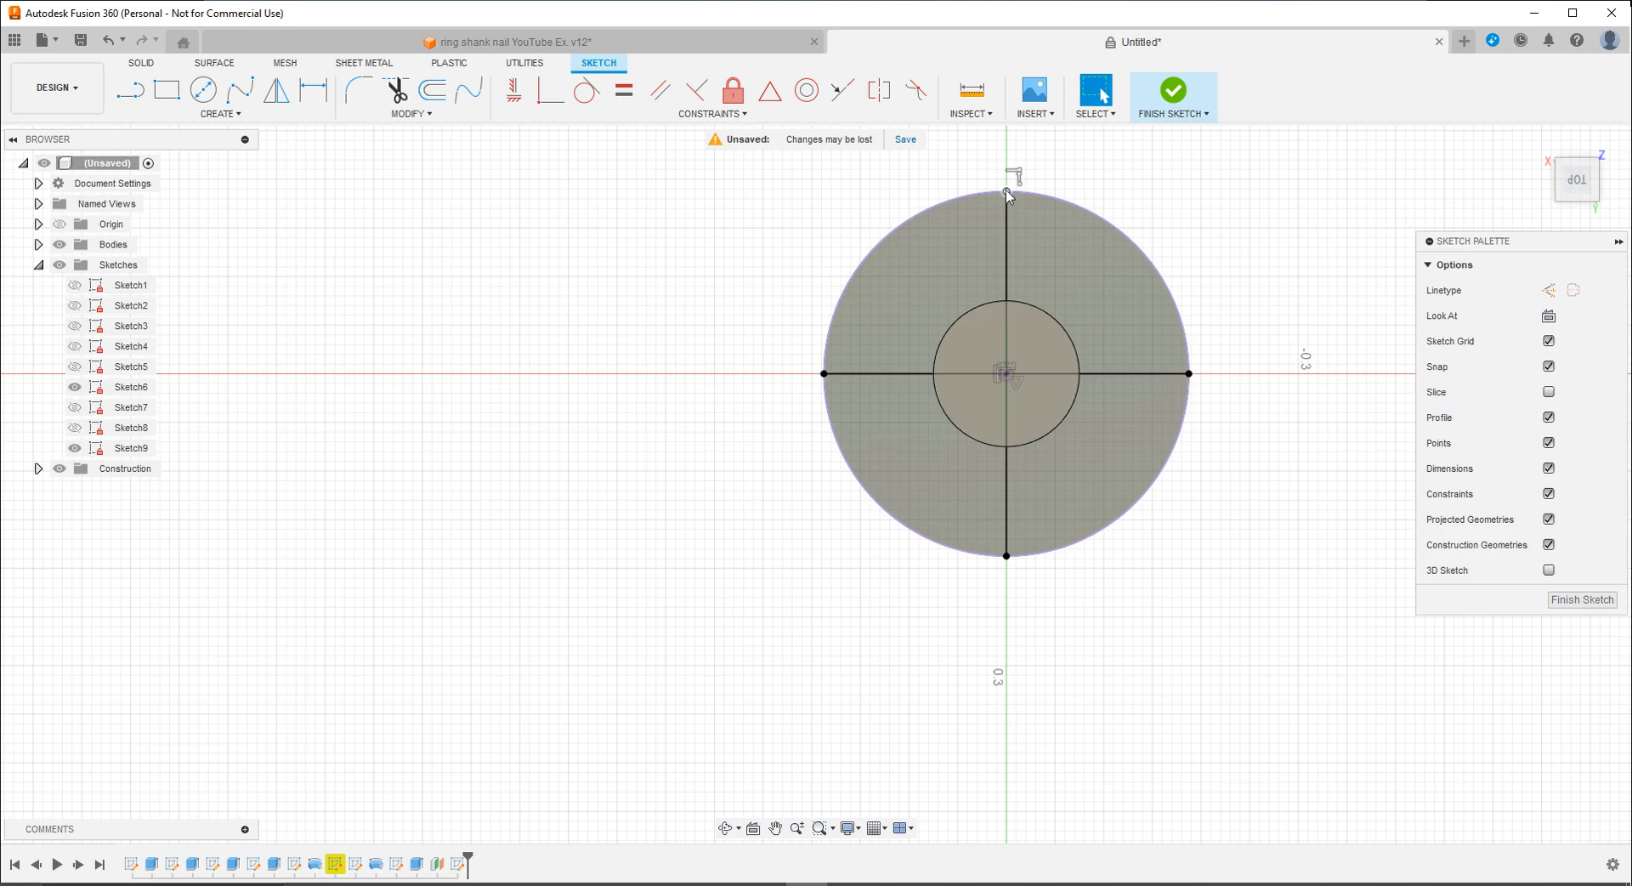
# Step: Delete the coincident constraint on the vertical line and move its upper end inward, between the outer and inner circles
pyautogui.click(1008, 193)
pyautogui.rightClick(1019, 178)
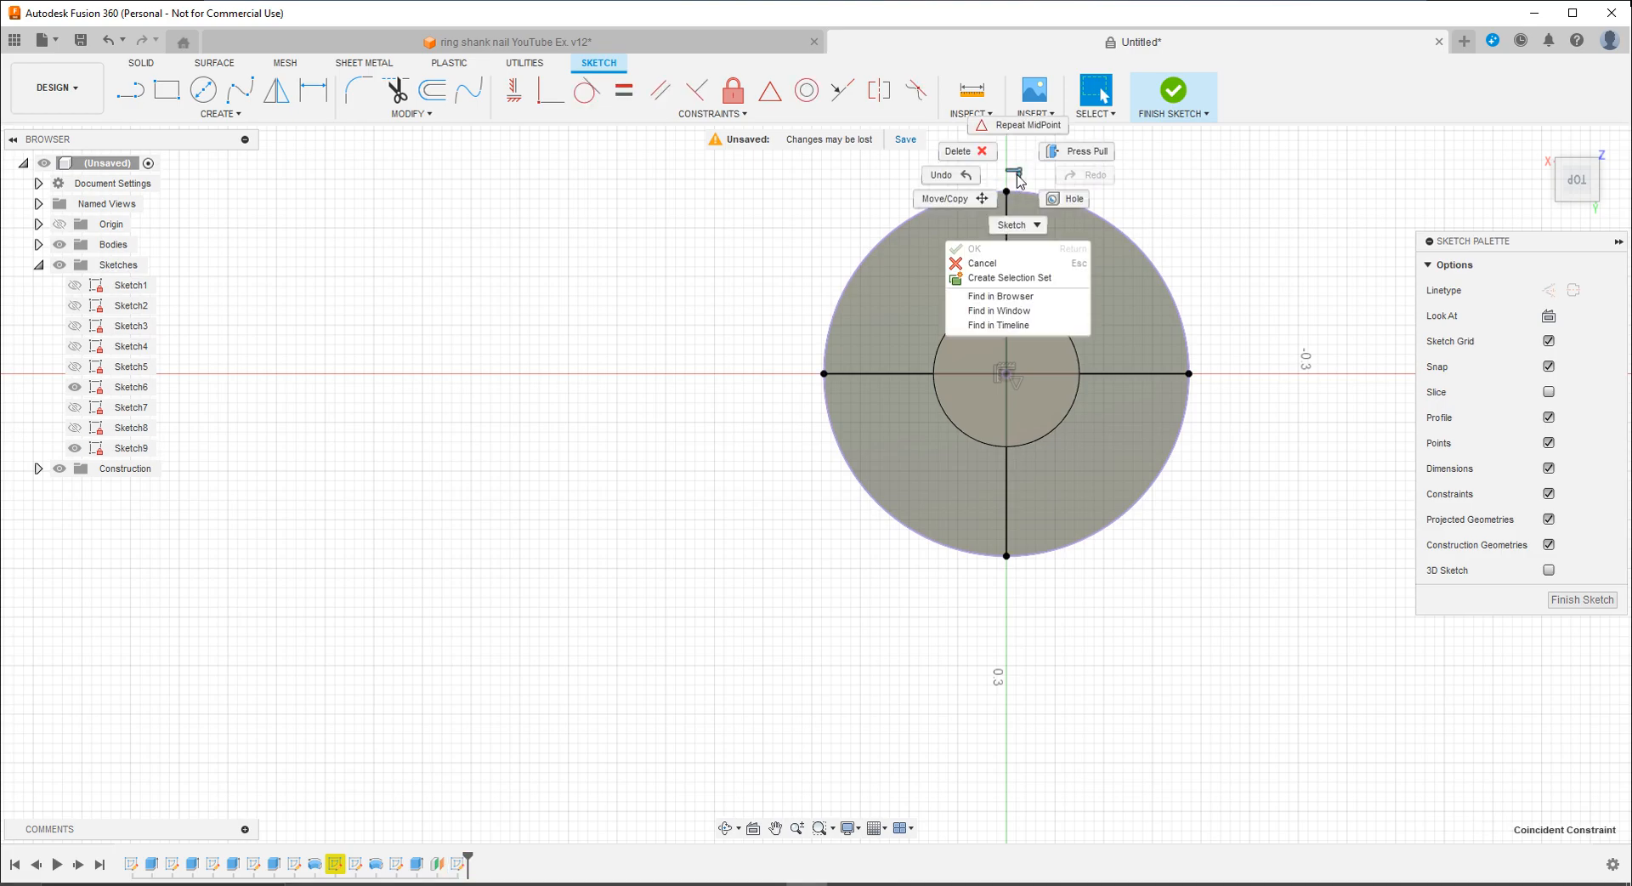
pyautogui.click(978, 262)
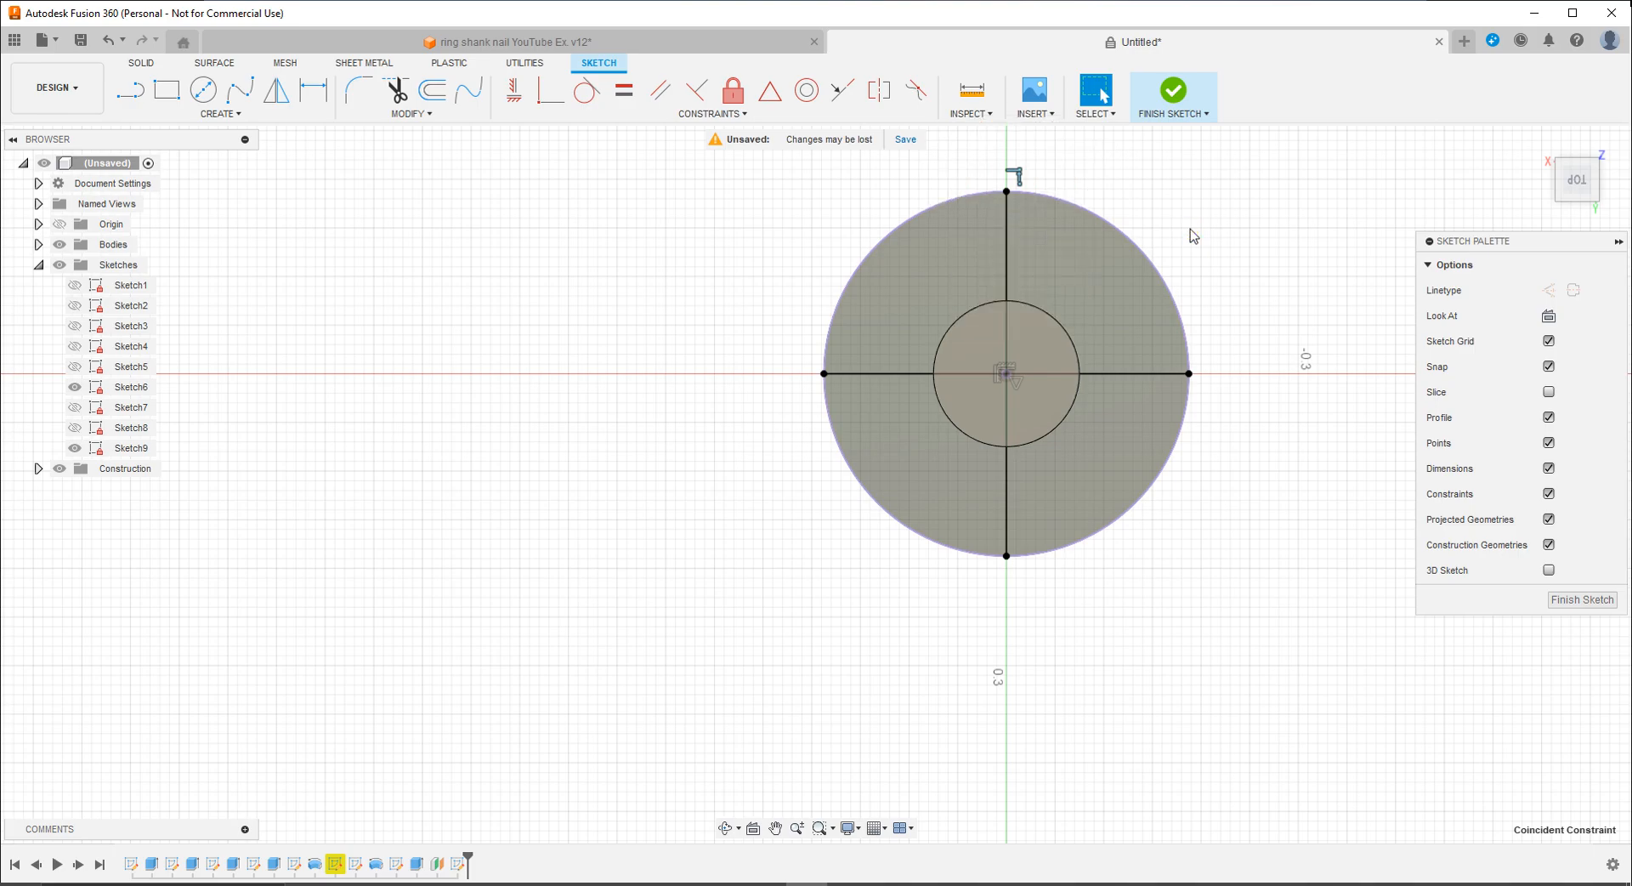
pyautogui.click(1005, 225)
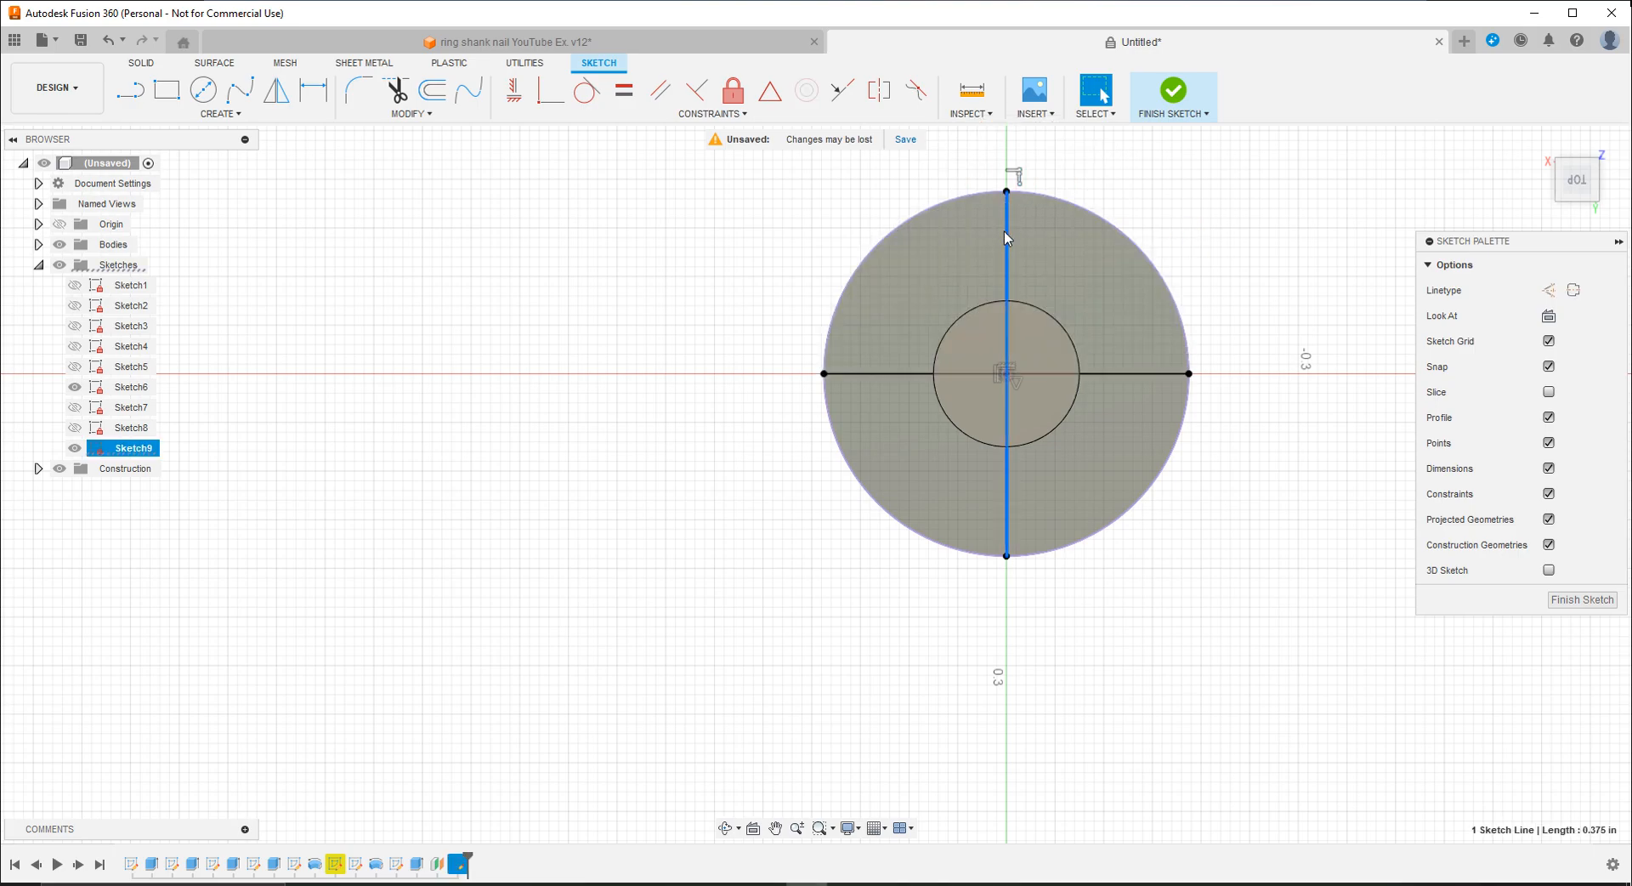
pyautogui.rightClick(1003, 231)
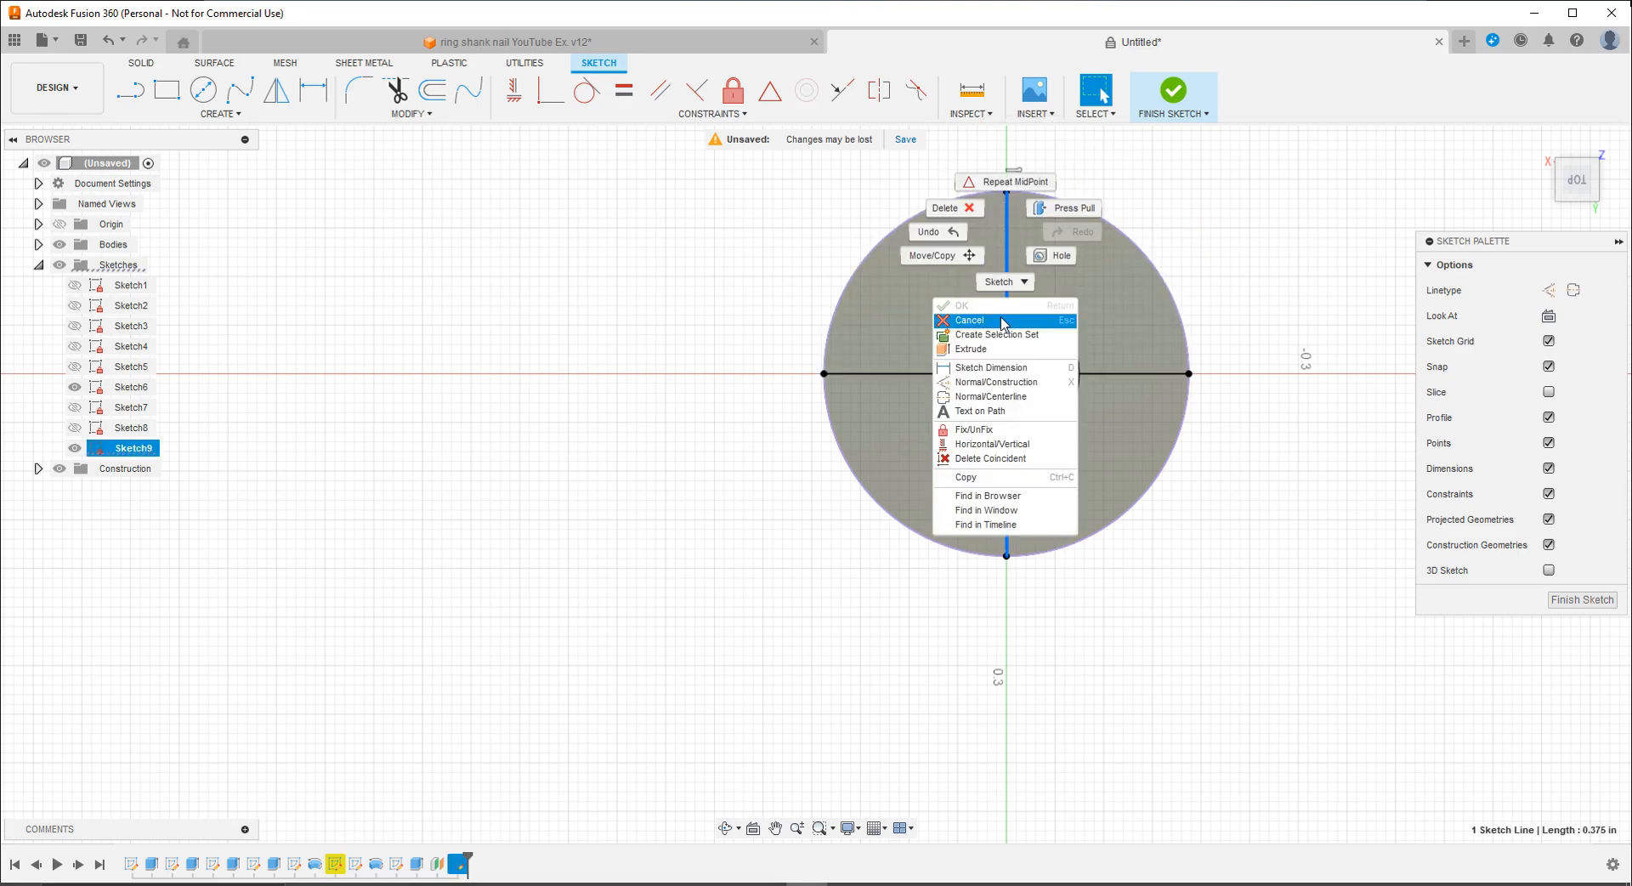
pyautogui.click(1016, 459)
pyautogui.moveTo(1008, 194)
pyautogui.mouseDown()
pyautogui.moveTo(1010, 311)
pyautogui.moveTo(1007, 267)
pyautogui.mouseUp()
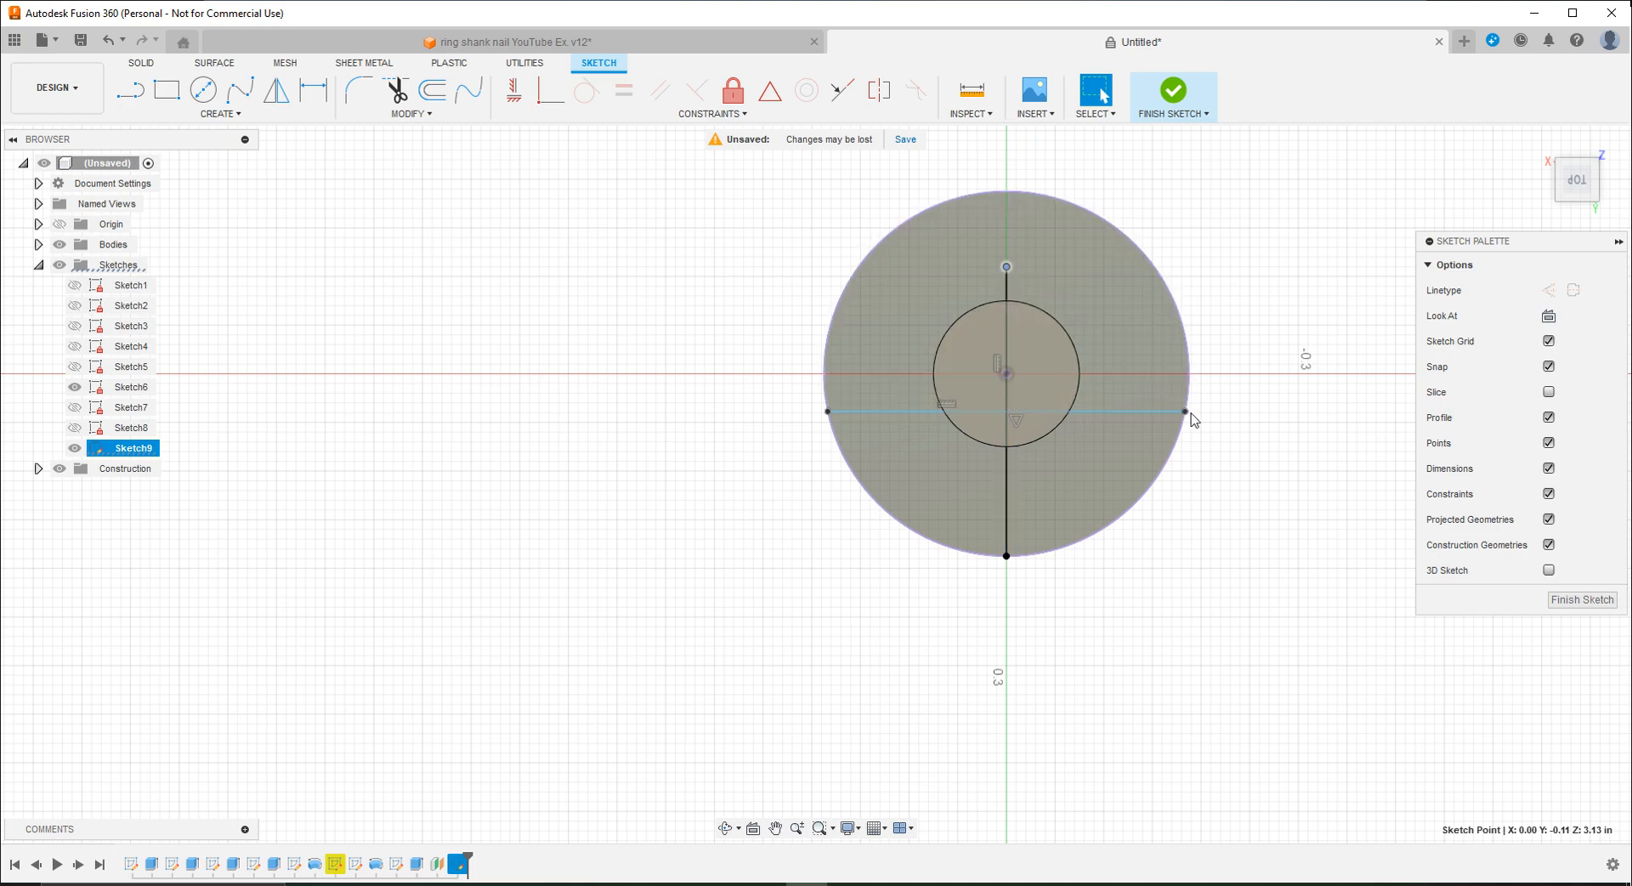
# Step: Constrain the vertical line's upper end coincident with the inner shank circle
pyautogui.click(572, 89)
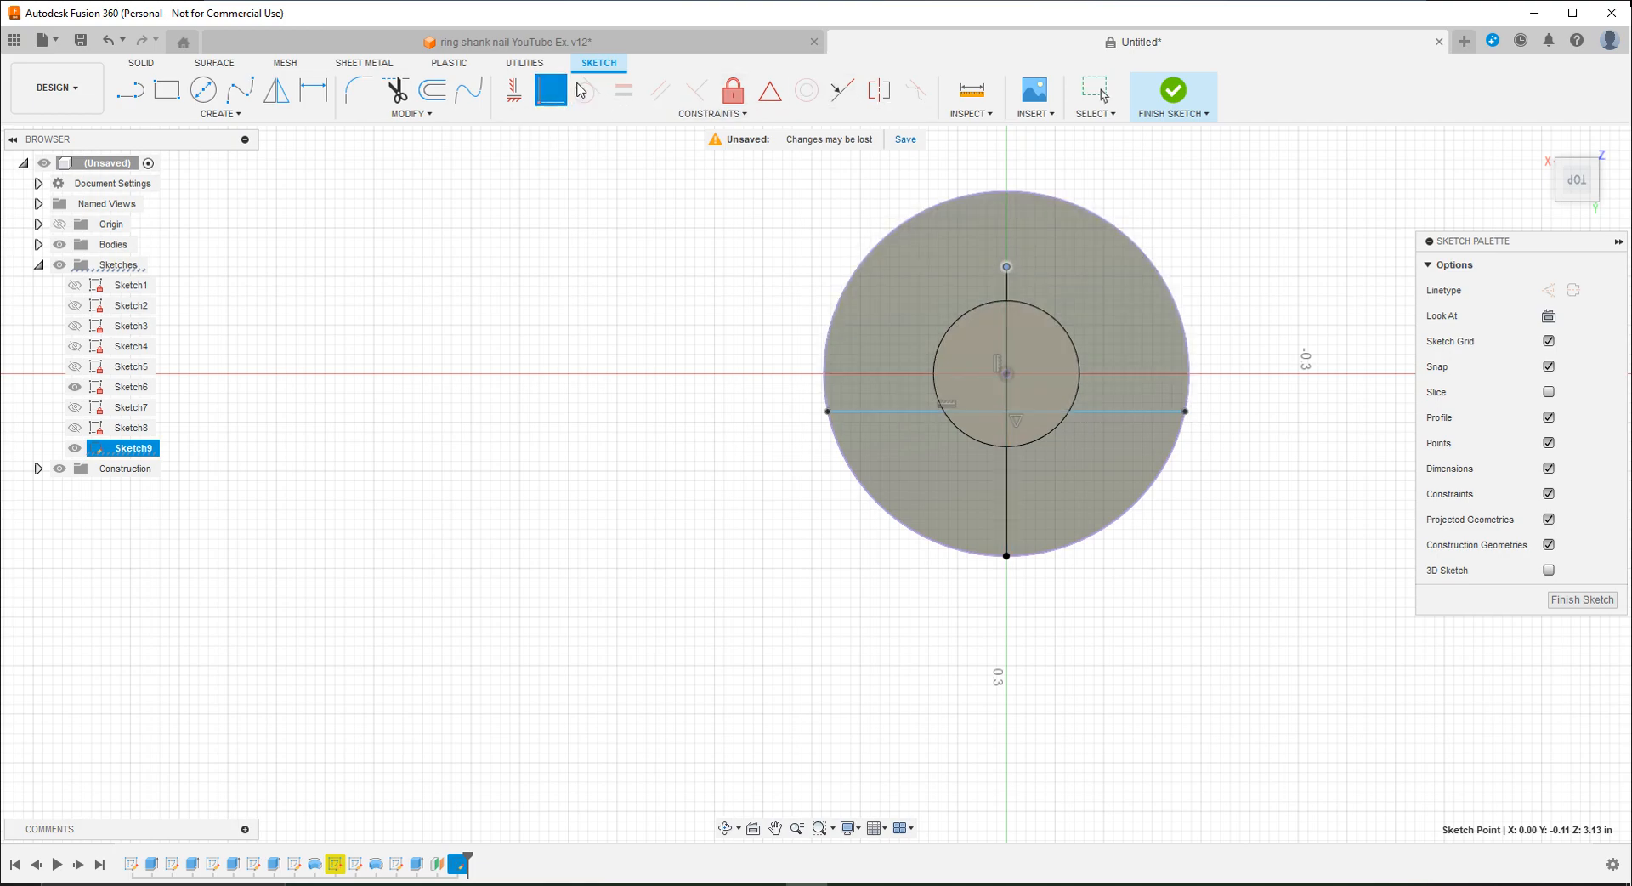
pyautogui.click(1183, 414)
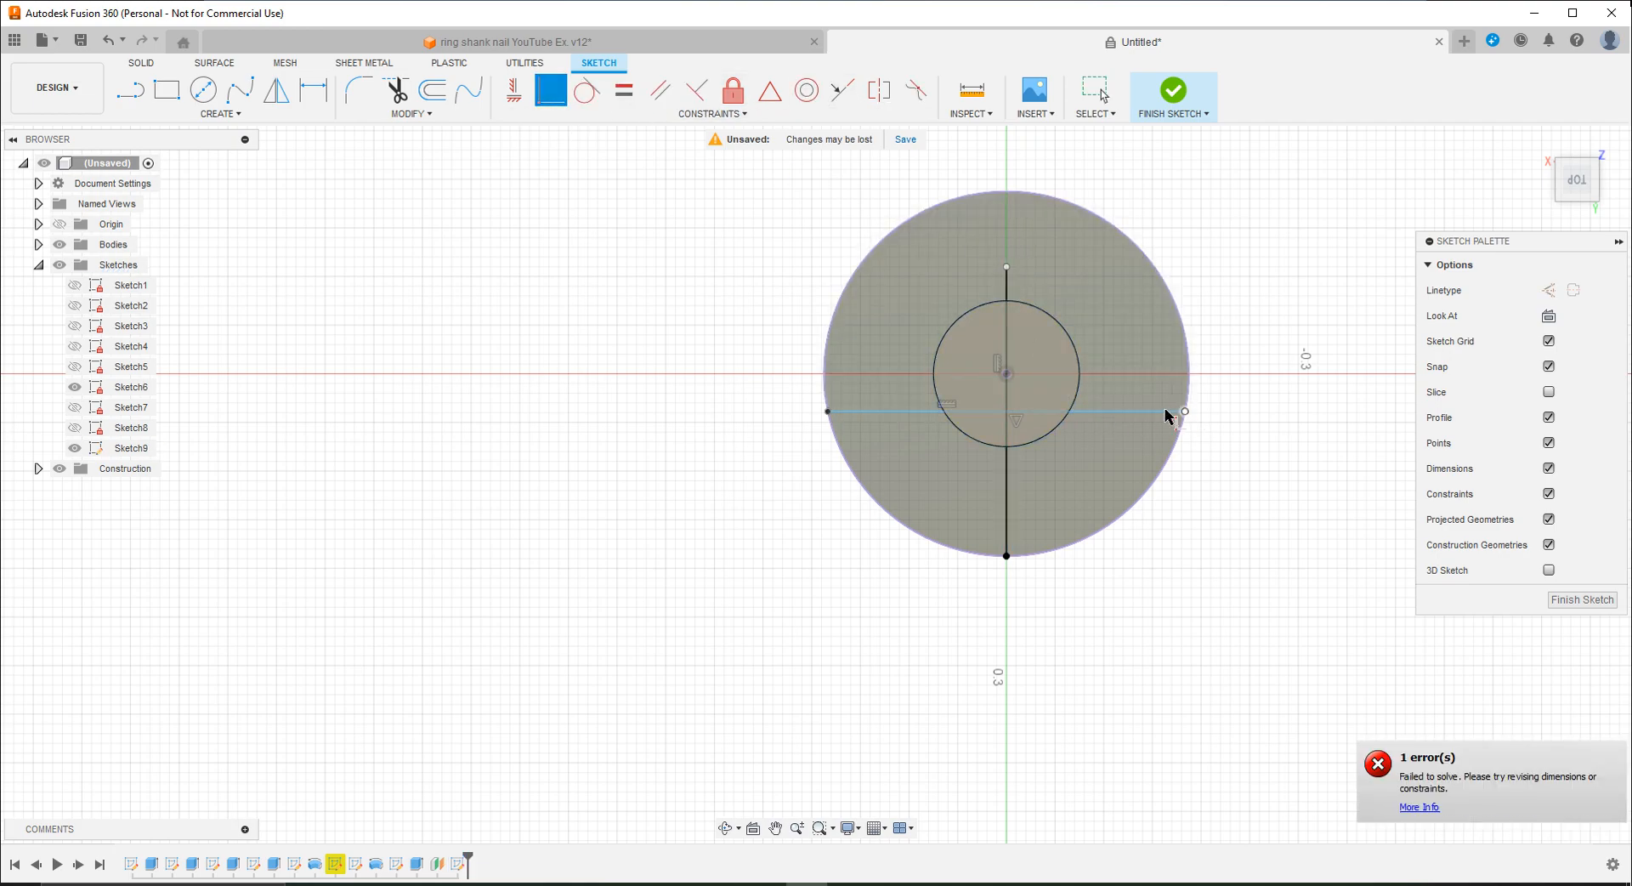
pyautogui.click(1077, 402)
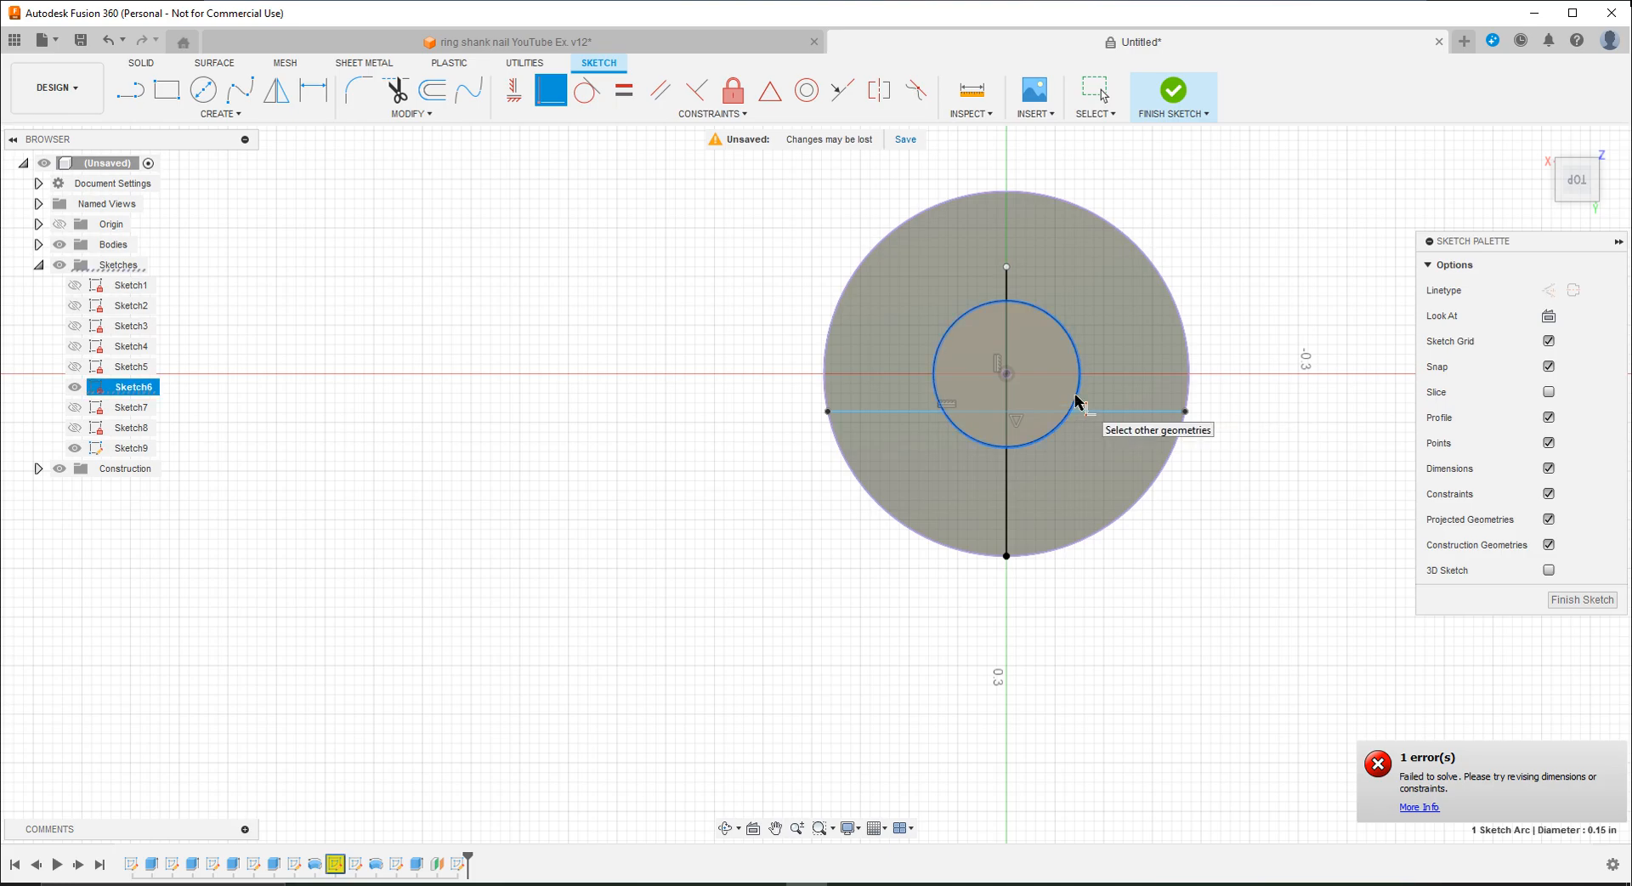
pyautogui.click(1006, 556)
pyautogui.click(1019, 443)
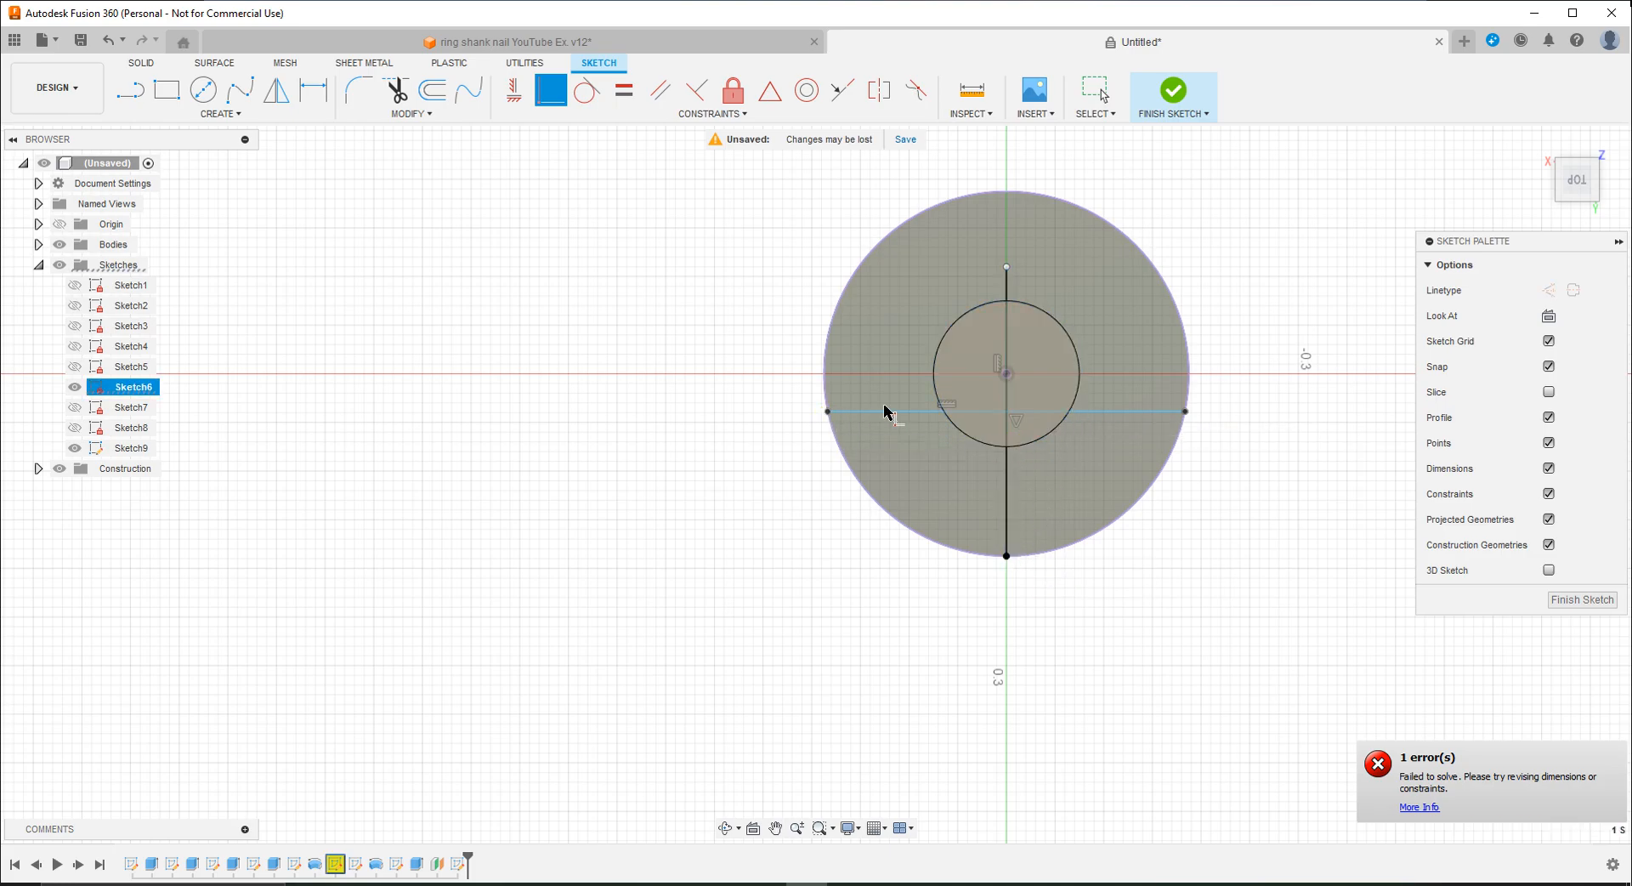
pyautogui.click(936, 393)
pyautogui.moveTo(1005, 271); pyautogui.dragTo(1009, 302)
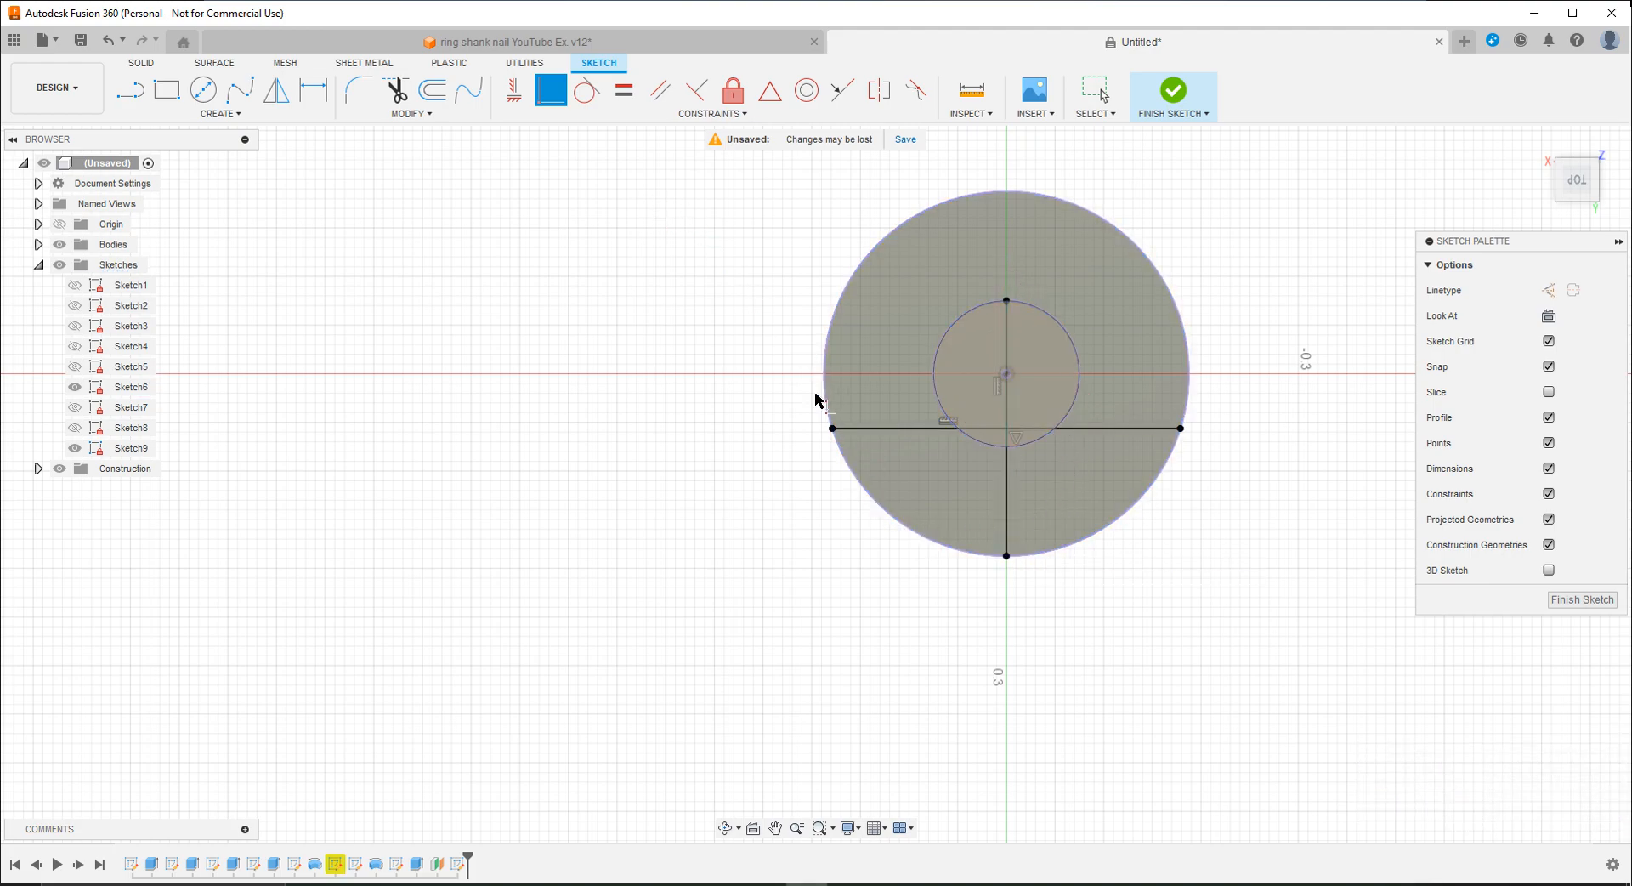
pyautogui.press('Escape')
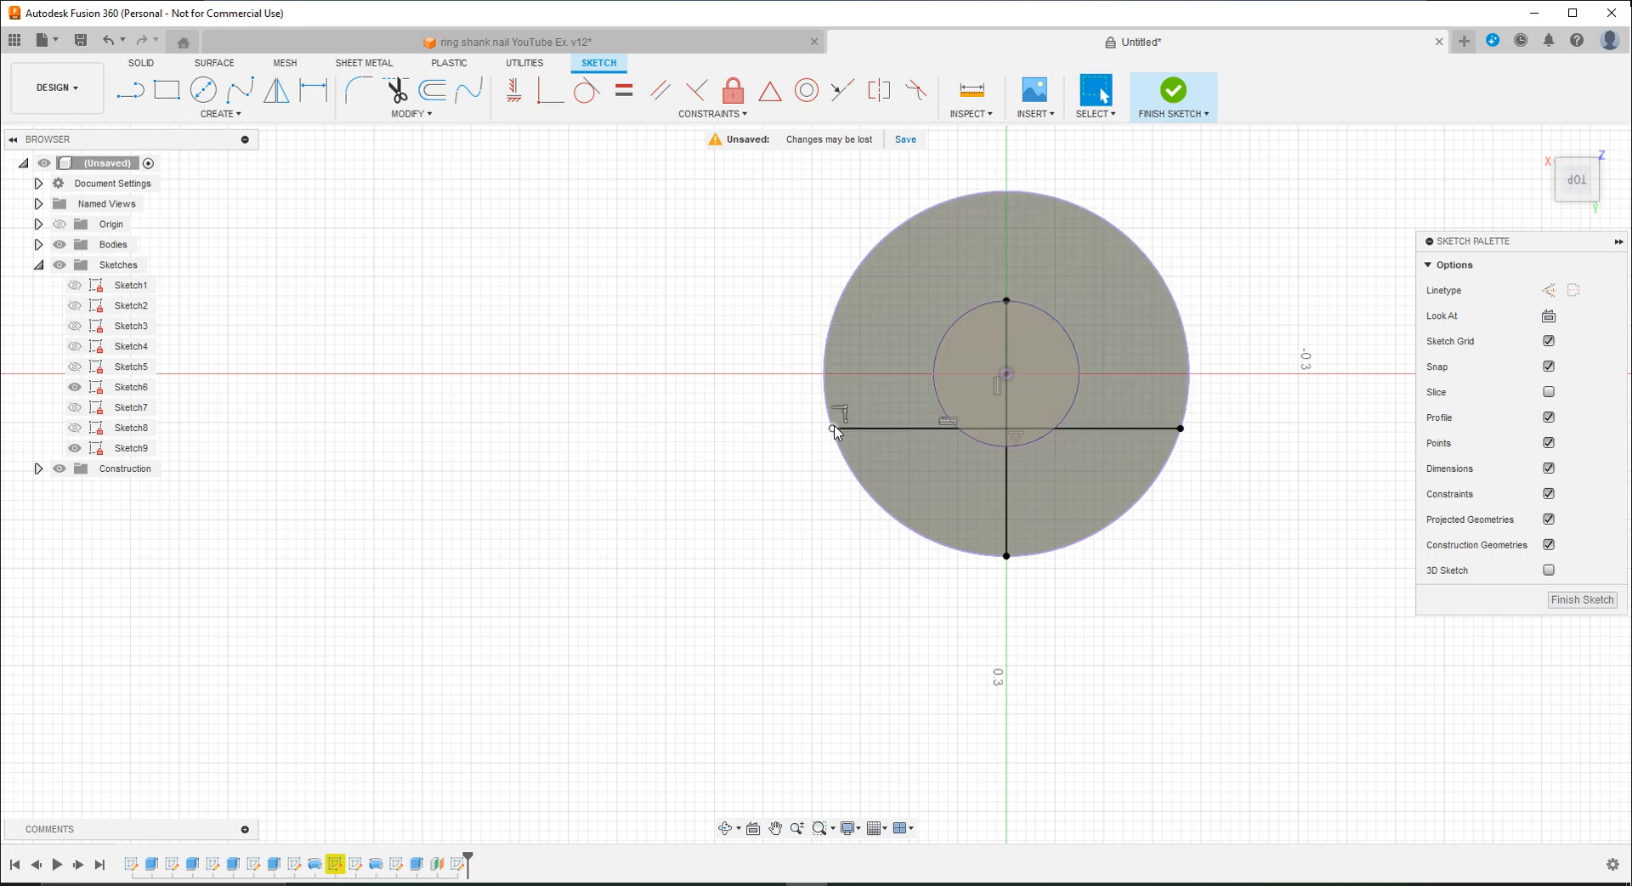
# Step: Delete the coincident constraints tying the horizontal line's two ends and the vertical line's lower end to the outer circle
pyautogui.rightClick(834, 428)
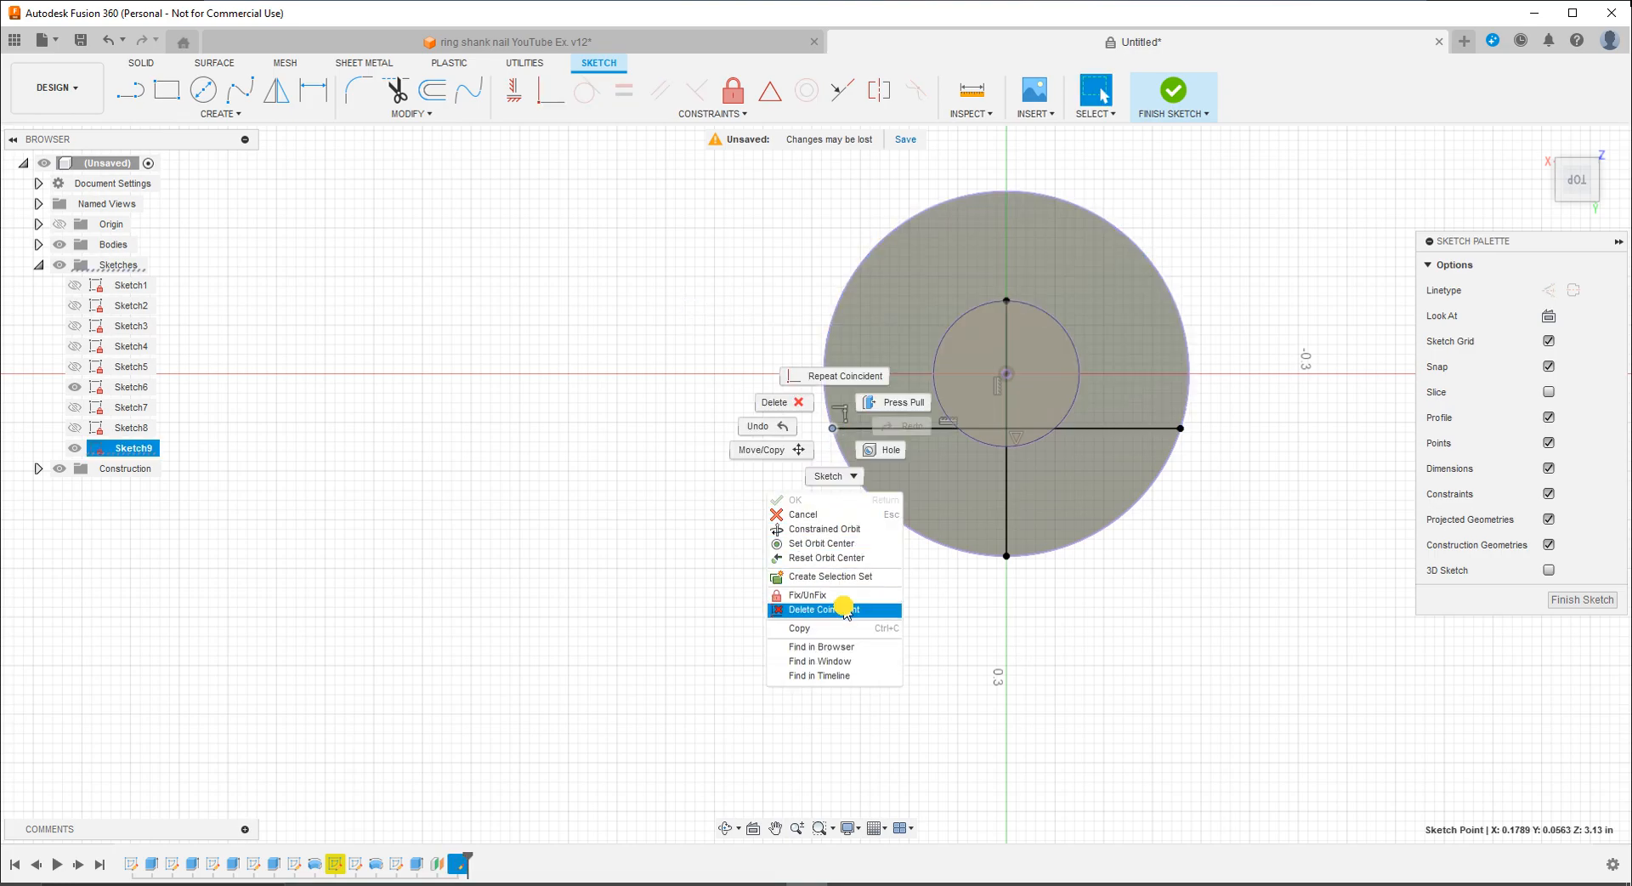
pyautogui.click(823, 609)
pyautogui.rightClick(1005, 561)
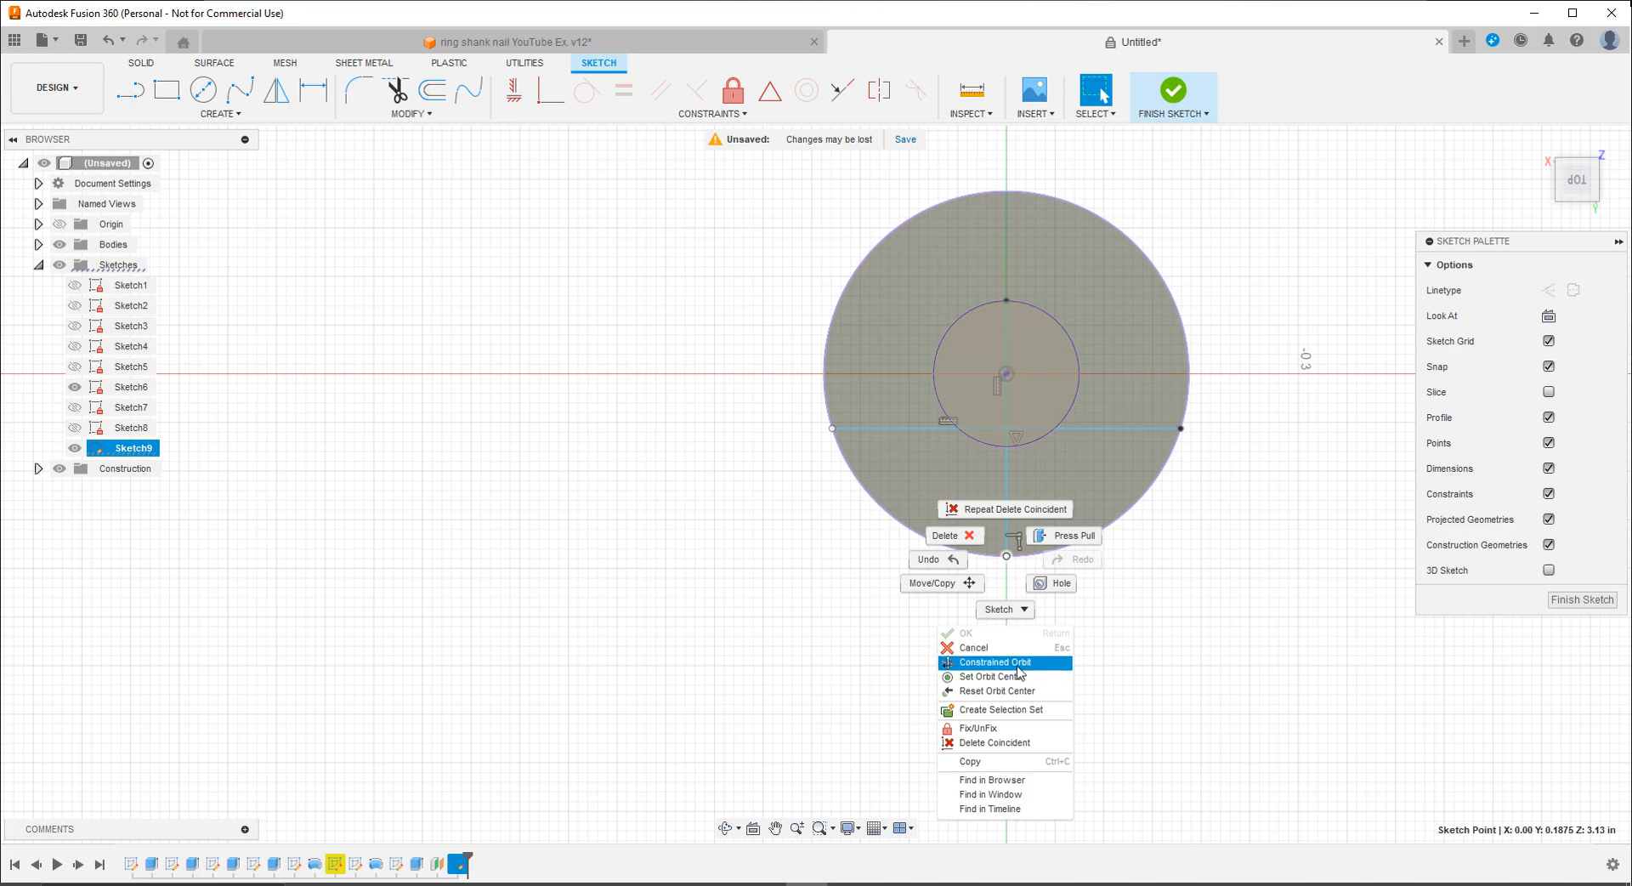
pyautogui.click(995, 740)
pyautogui.rightClick(1181, 429)
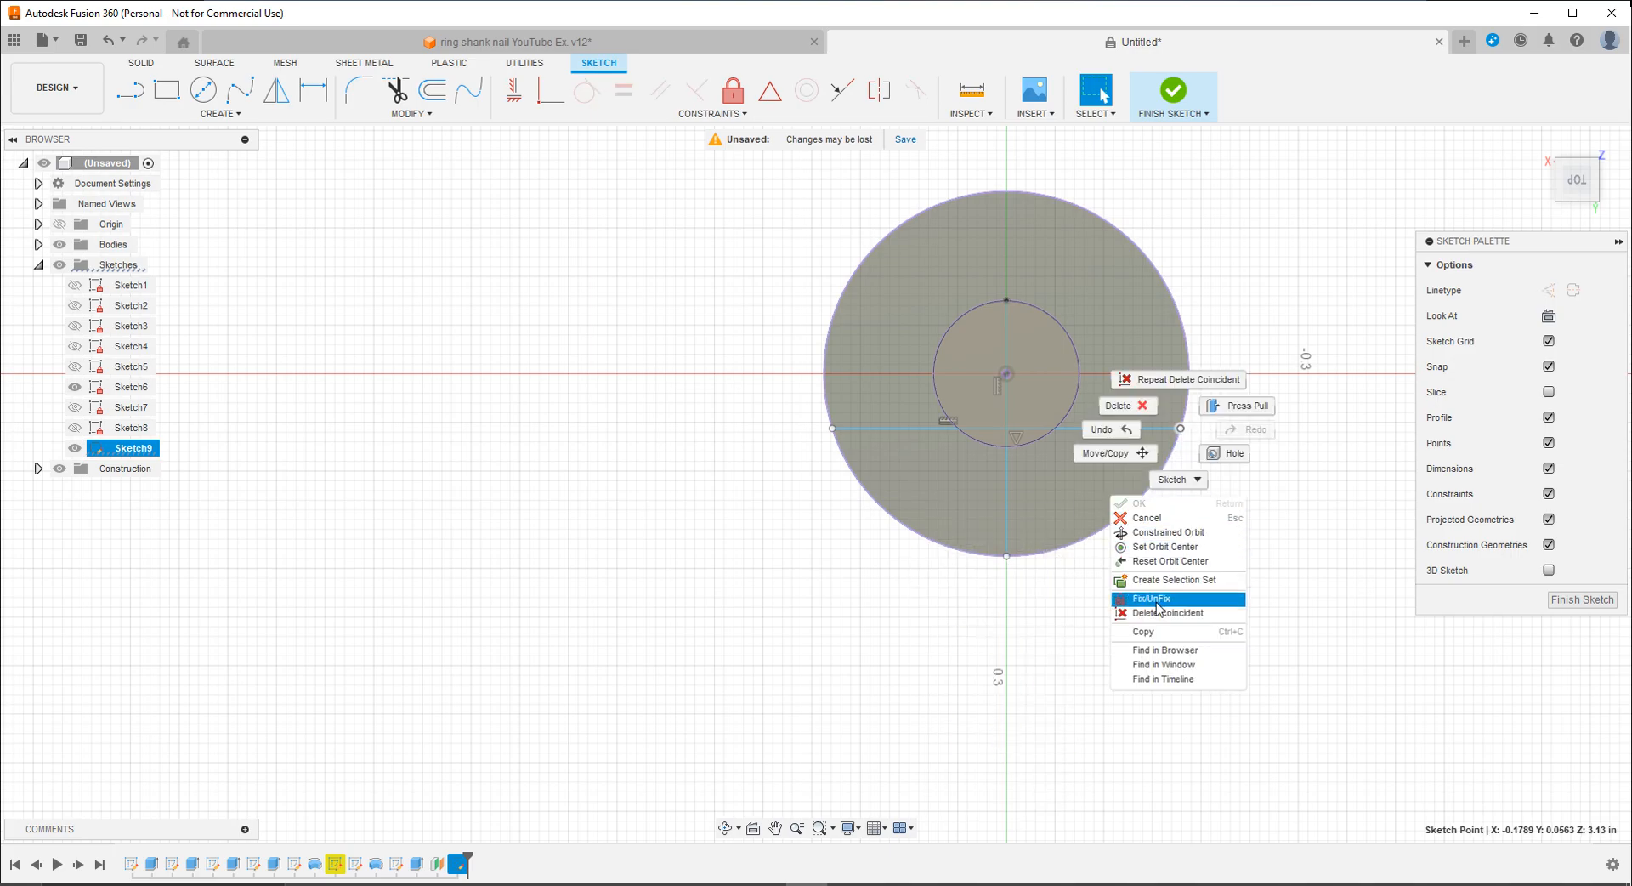
pyautogui.click(1171, 610)
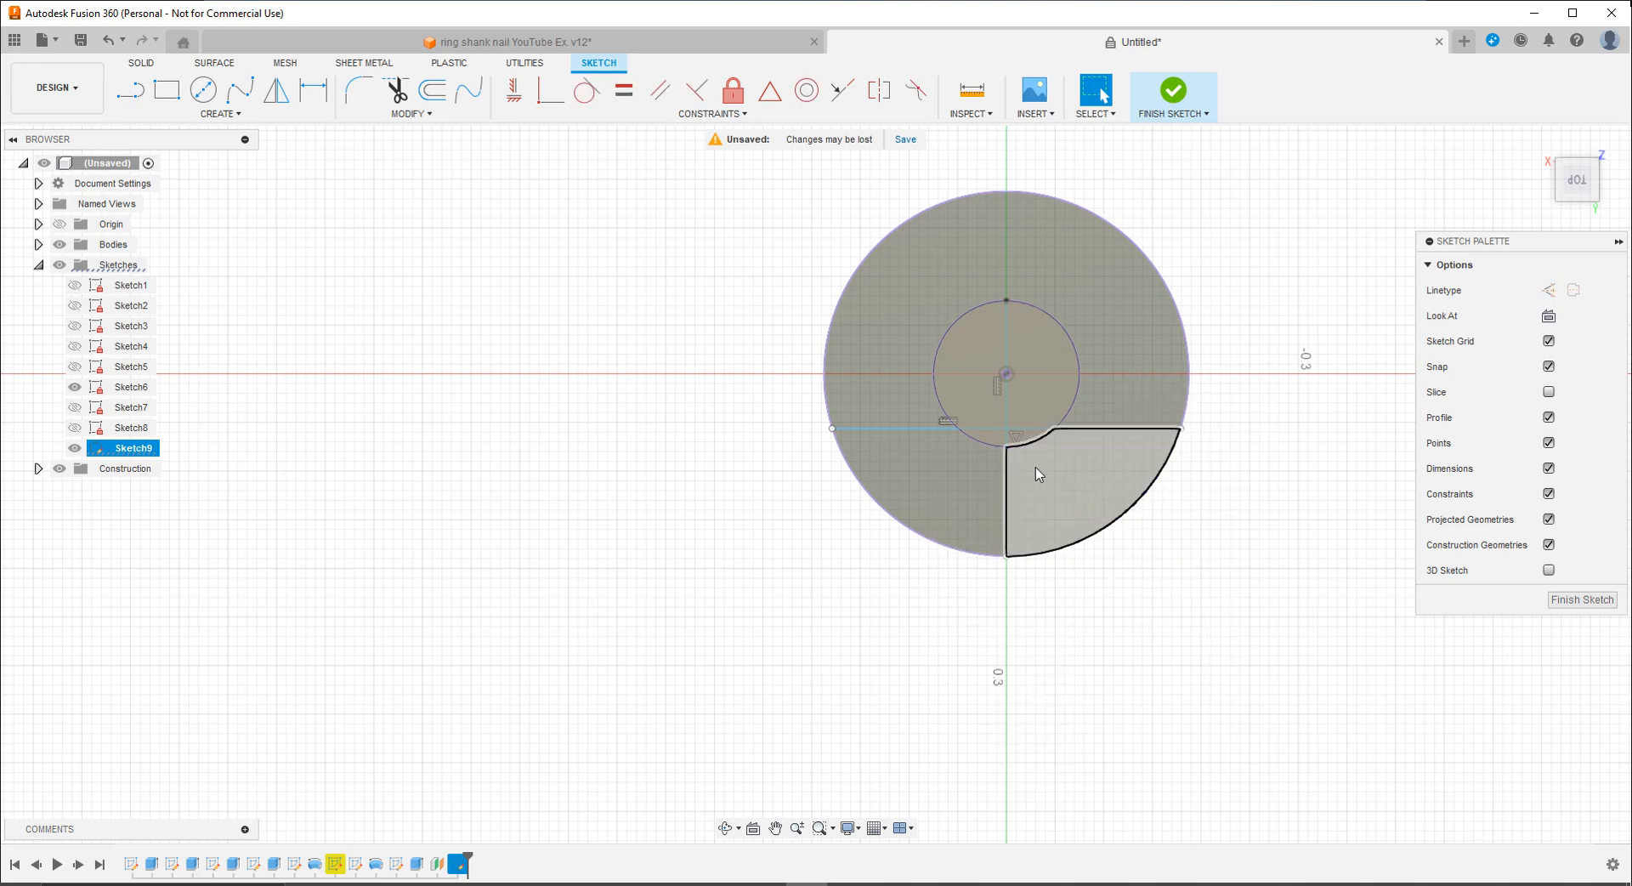
# Step: Constrain the horizontal line's ends and the vertical line's lower end coincident with the inner shank circle
pyautogui.click(552, 98)
pyautogui.click(834, 429)
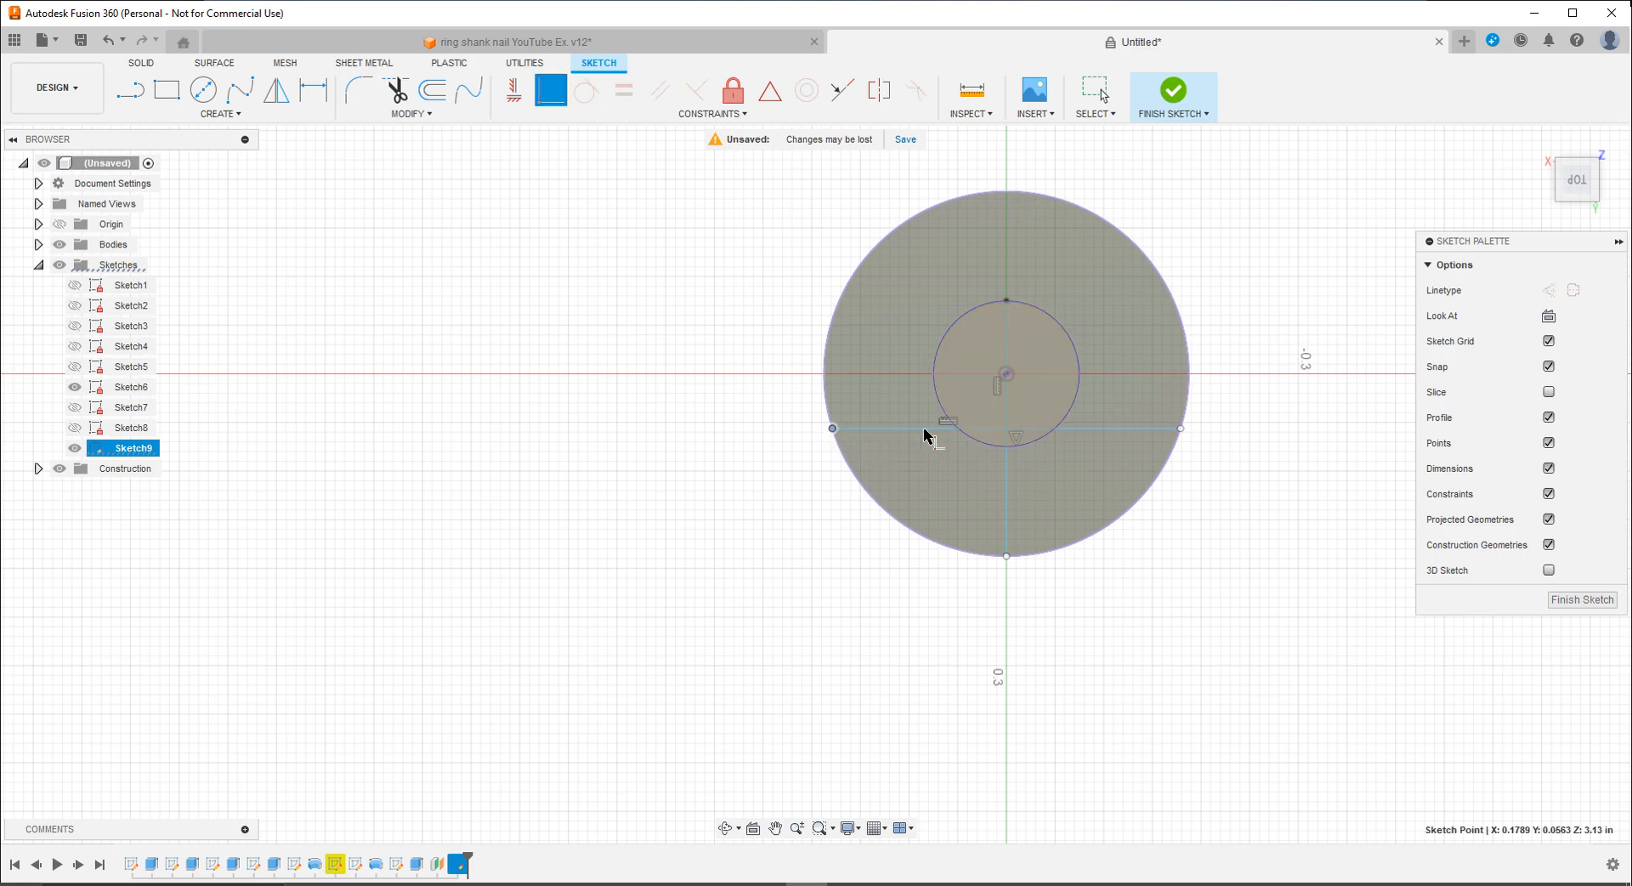
pyautogui.click(970, 444)
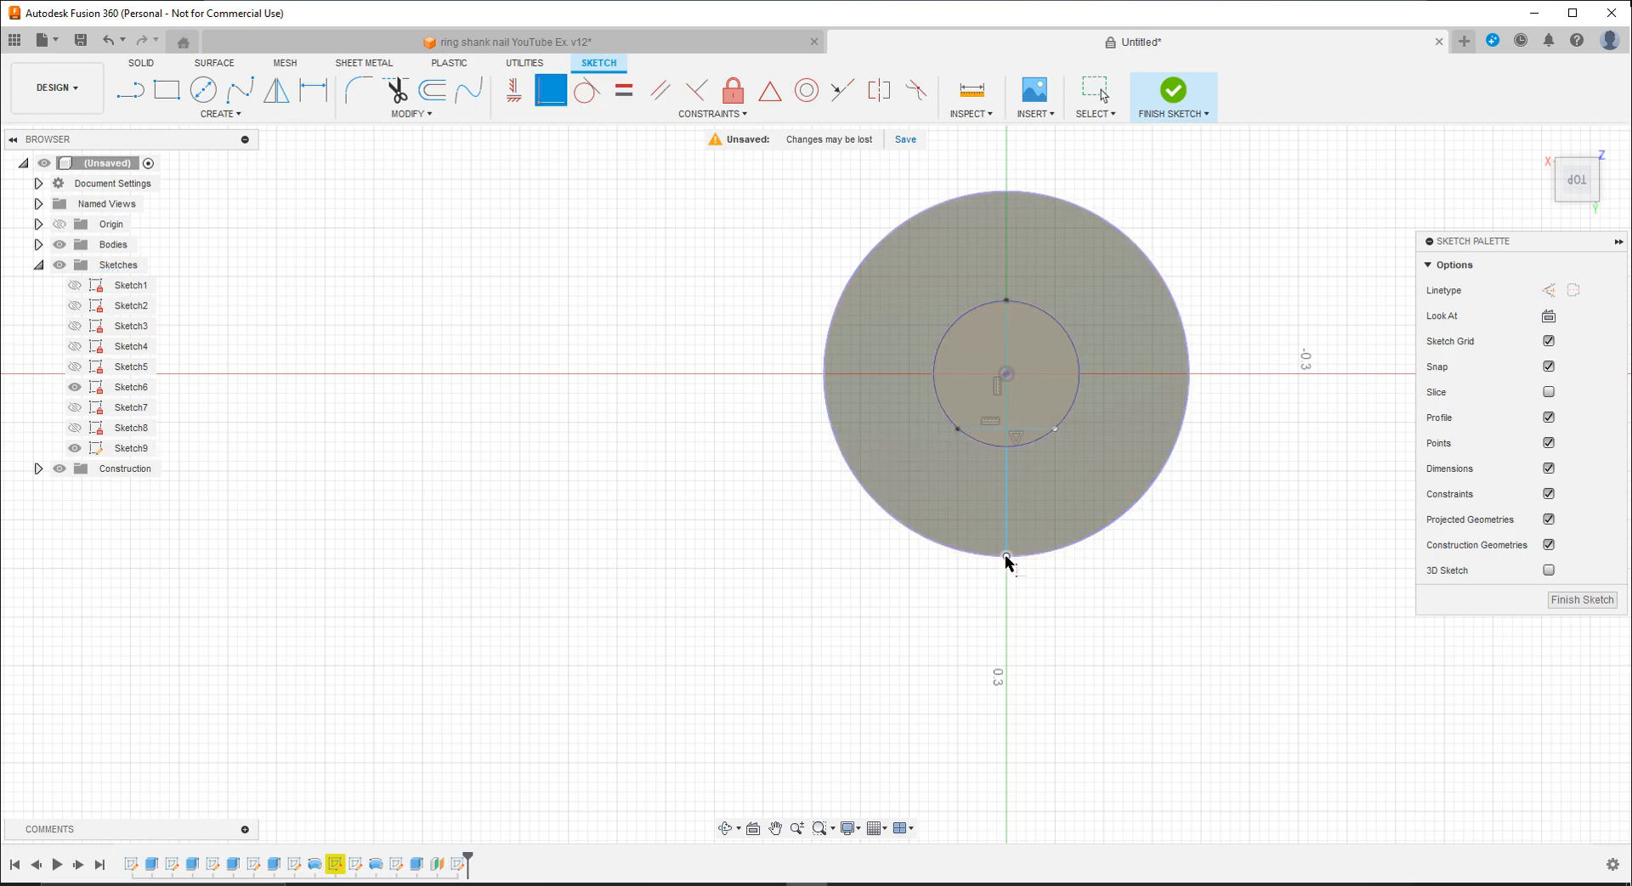
pyautogui.click(1007, 557)
pyautogui.click(1019, 453)
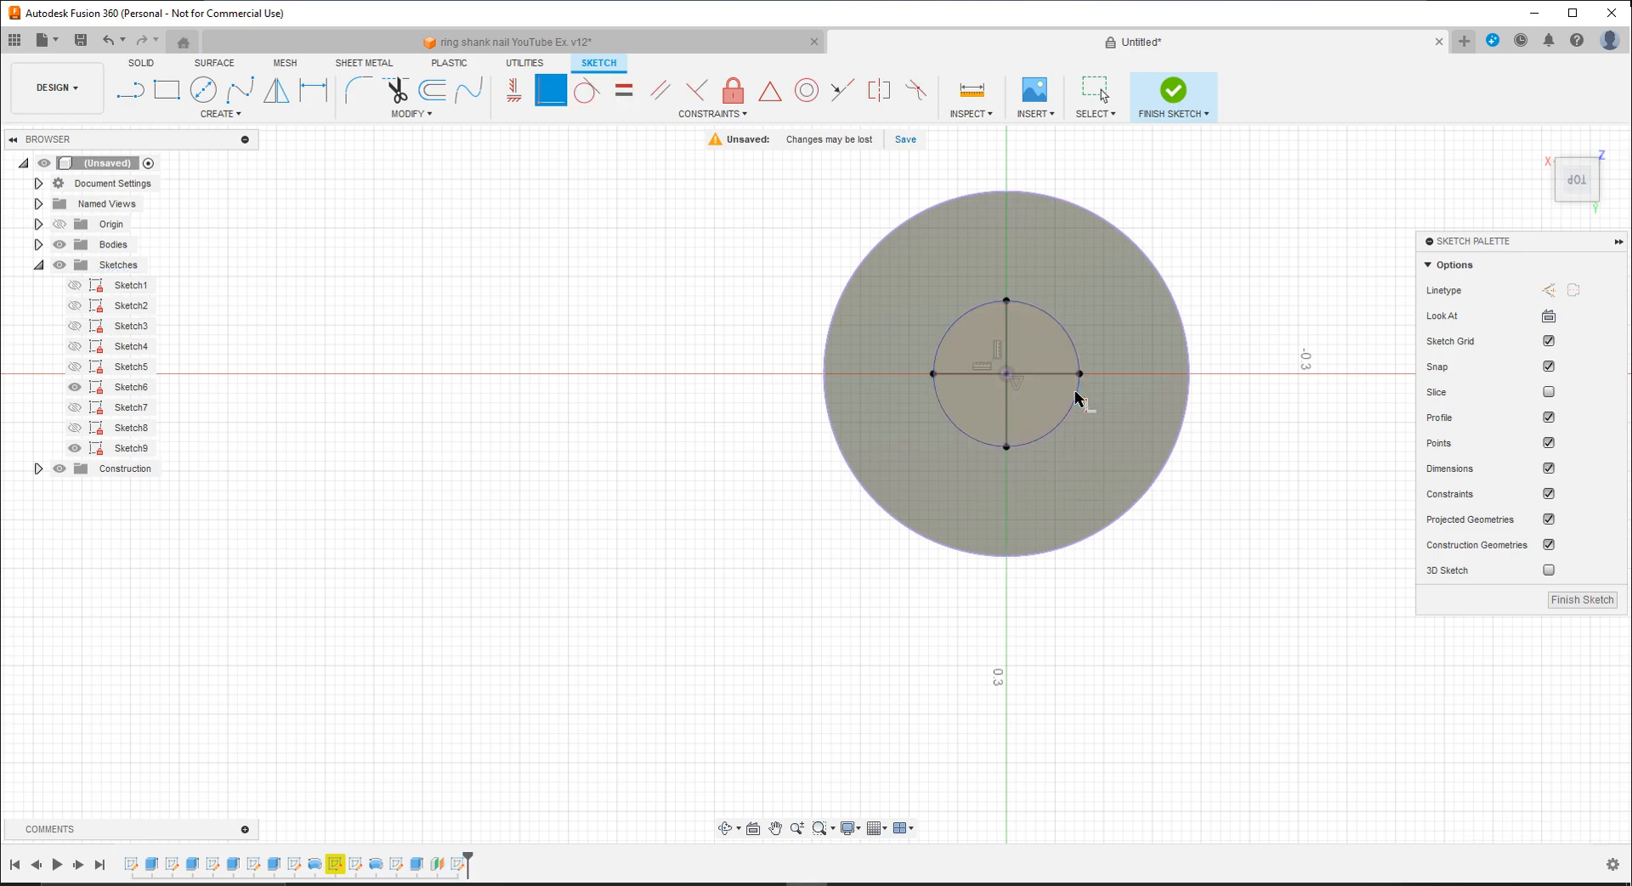
# Step: Finish the centre-line sketch and hide Sketch9 in the design
pyautogui.click(1163, 97)
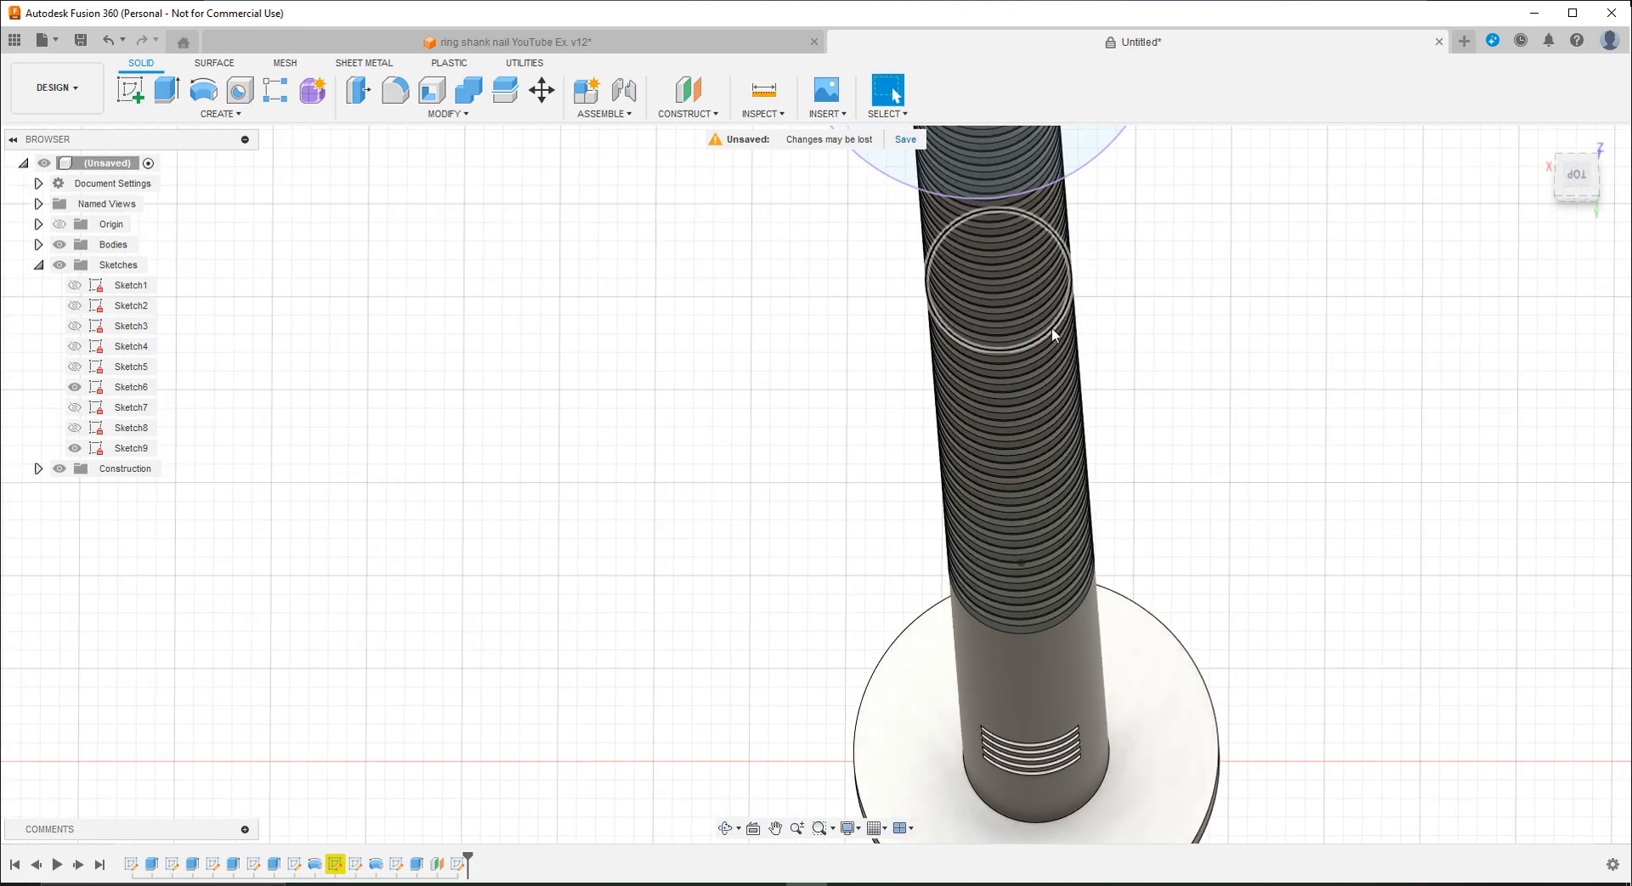
pyautogui.scroll(-3, 1177, 779)
pyautogui.keyDown('shift'); pyautogui.moveTo(1004, 304); pyautogui.dragTo(1006, 284, button='middle'); pyautogui.keyUp('shift')
pyautogui.press('Escape')
pyautogui.scroll(-5, 1005, 285)
pyautogui.click(79, 448)
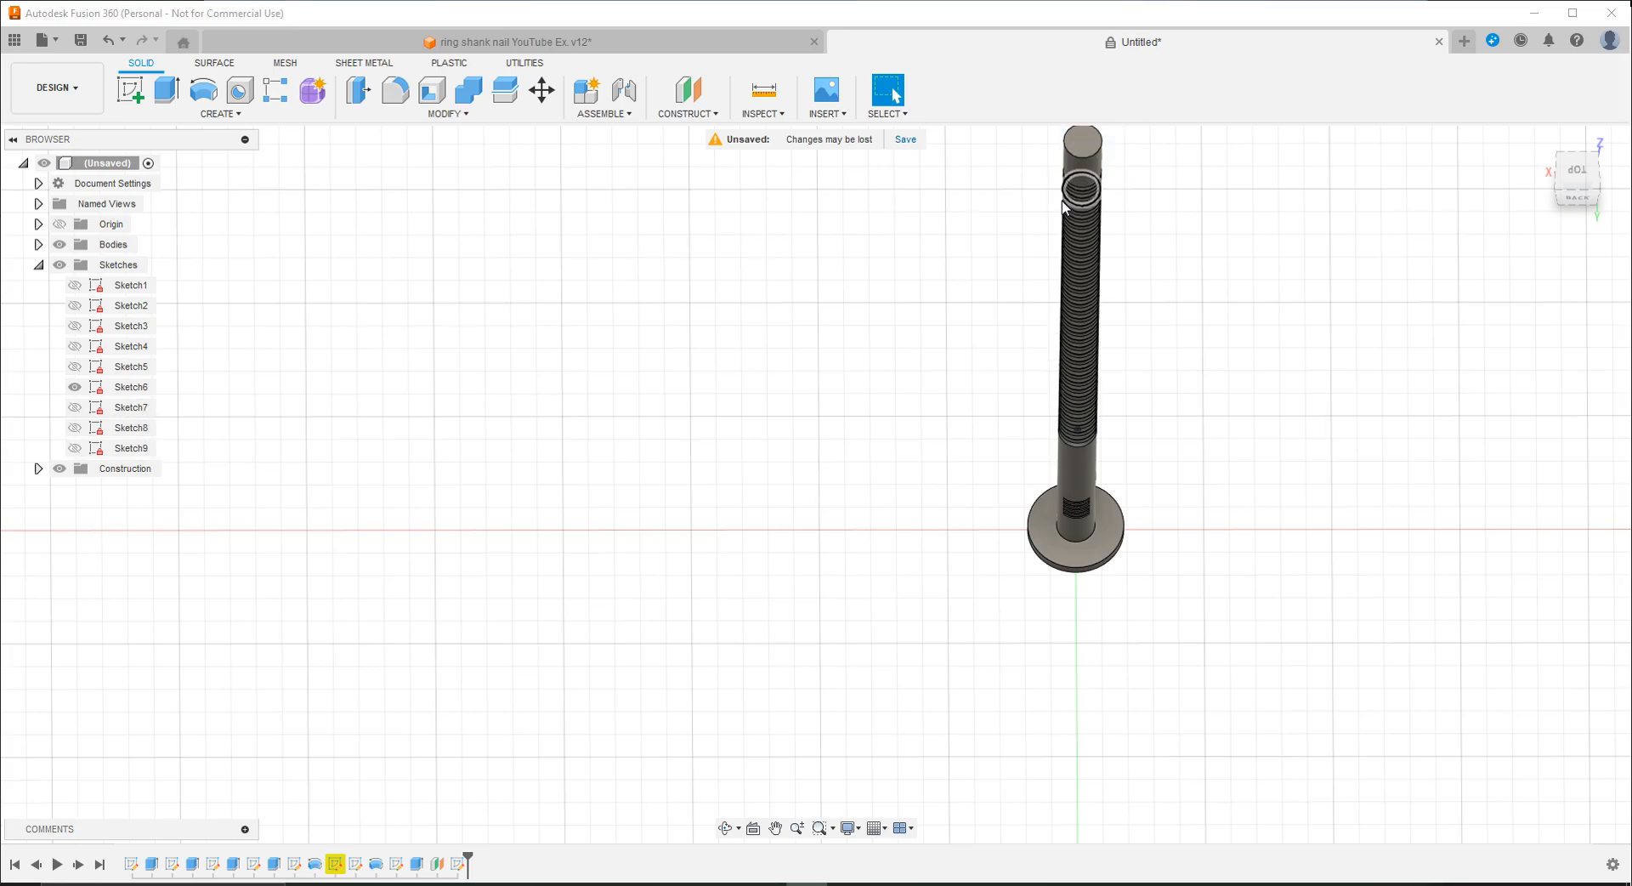
pyautogui.scroll(3, 1141, 263)
pyautogui.scroll(-4, 1206, 630)
pyautogui.scroll(4, 1142, 274)
pyautogui.scroll(3, 1142, 274)
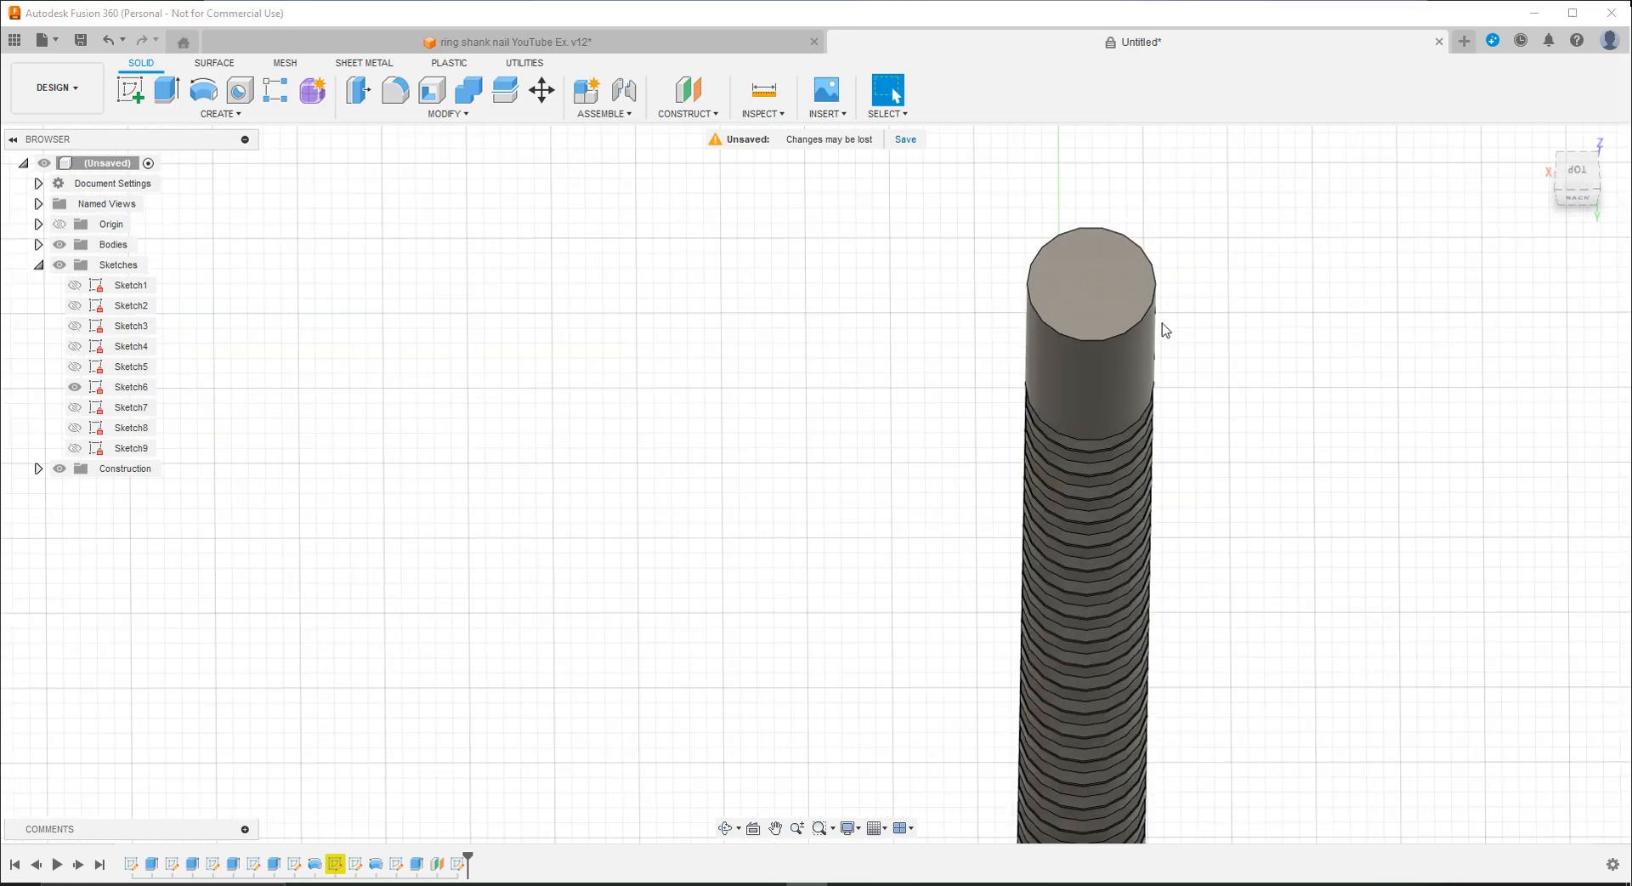
# Step: Show Sketch9 and delete its large outer circle around the shank
pyautogui.click(75, 448)
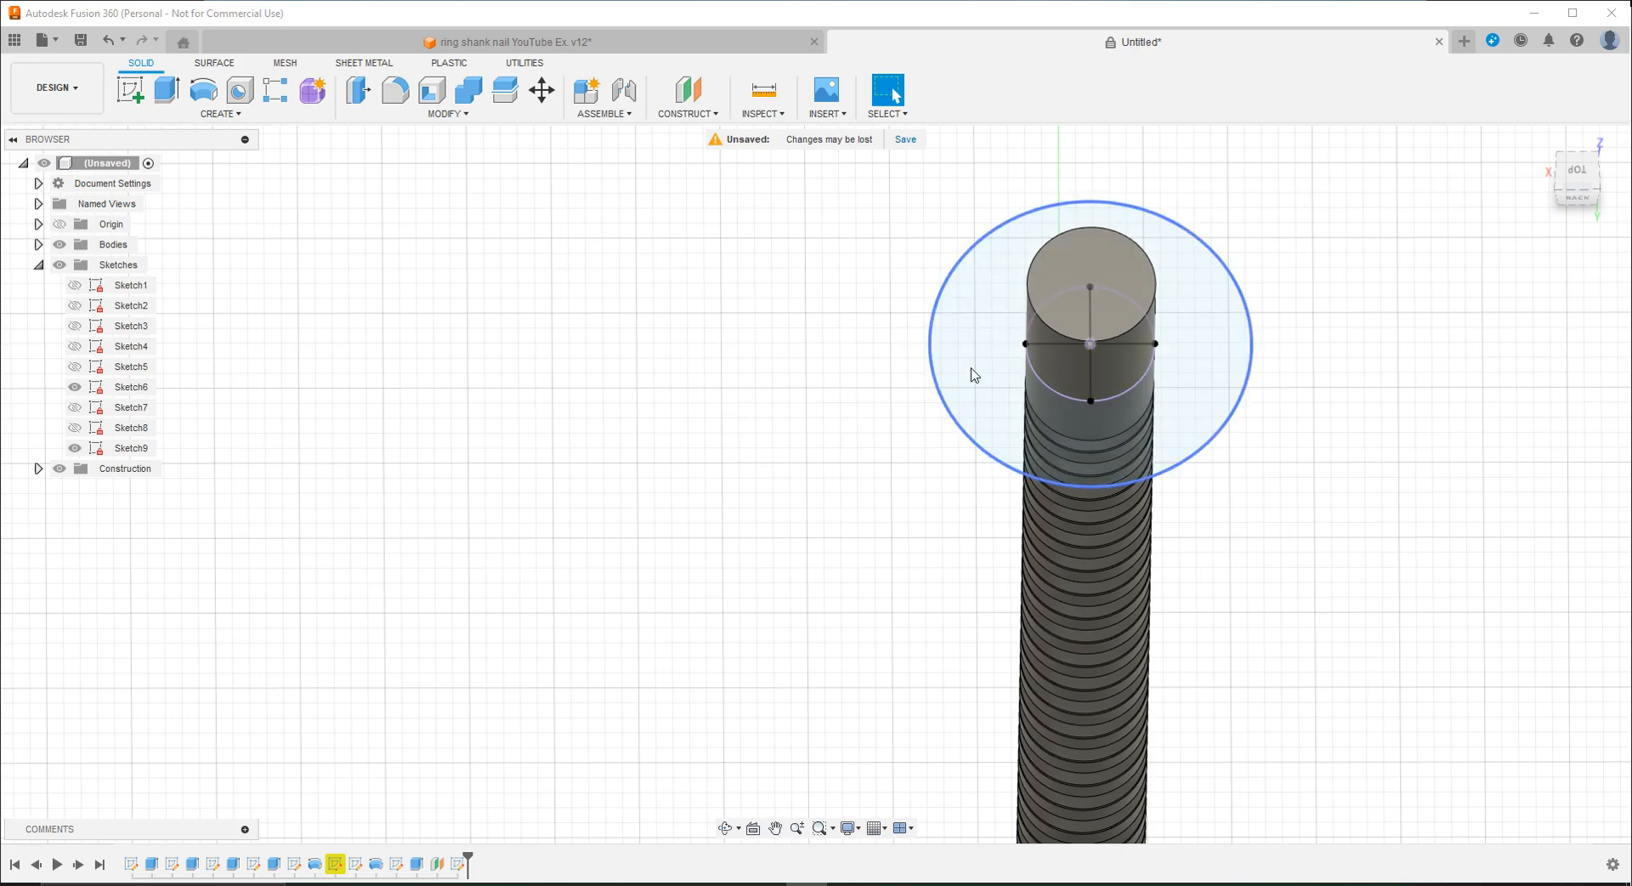
pyautogui.click(932, 322)
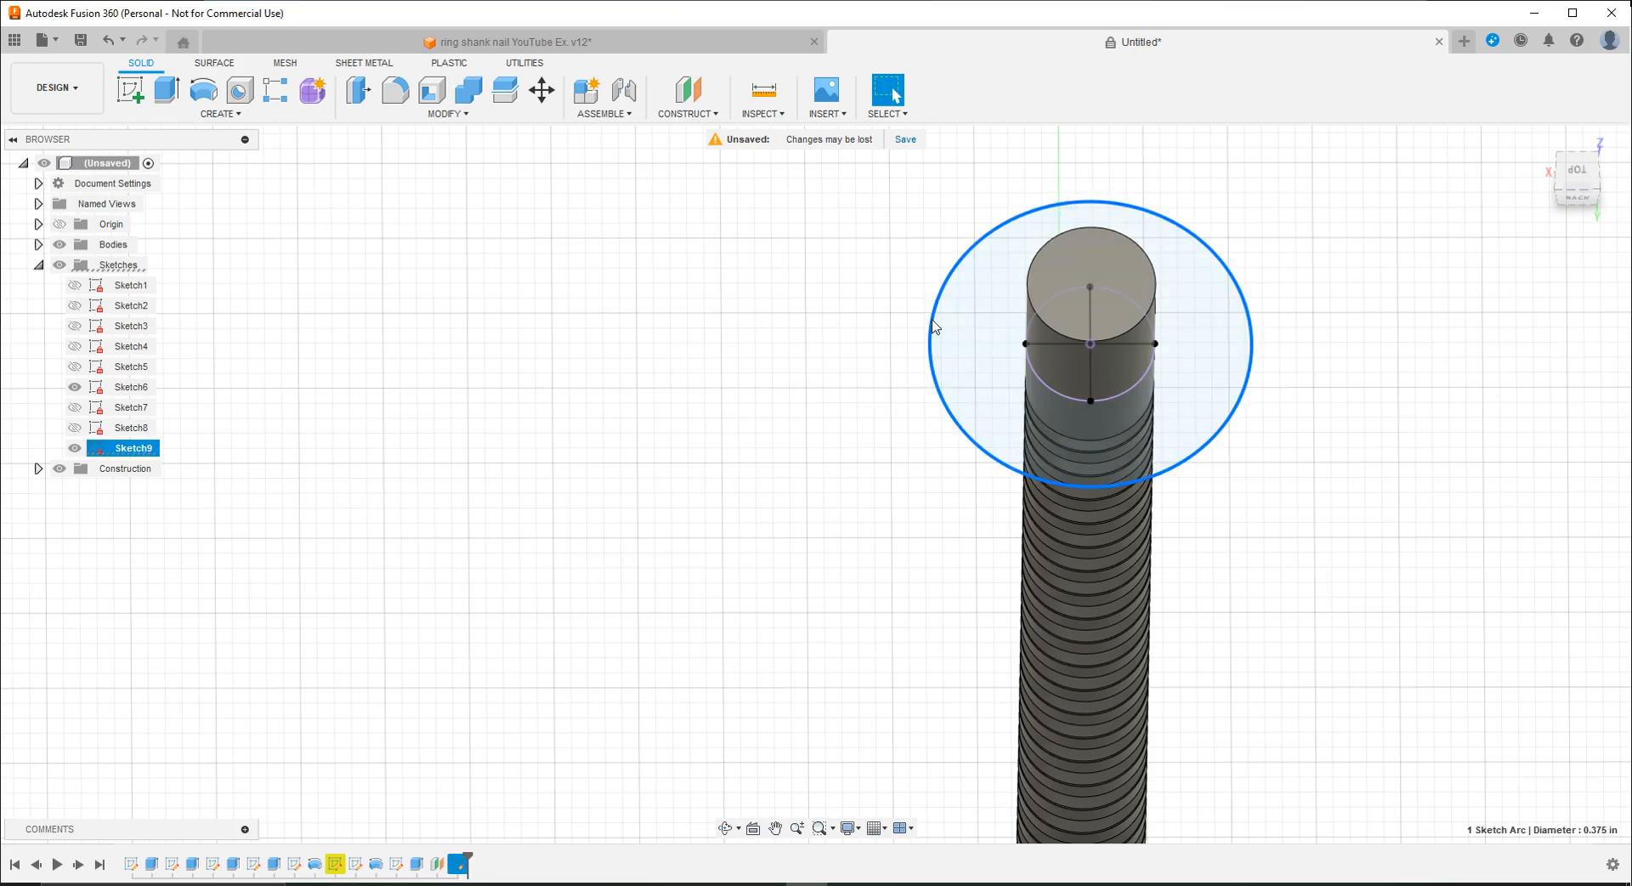
pyautogui.press('Delete')
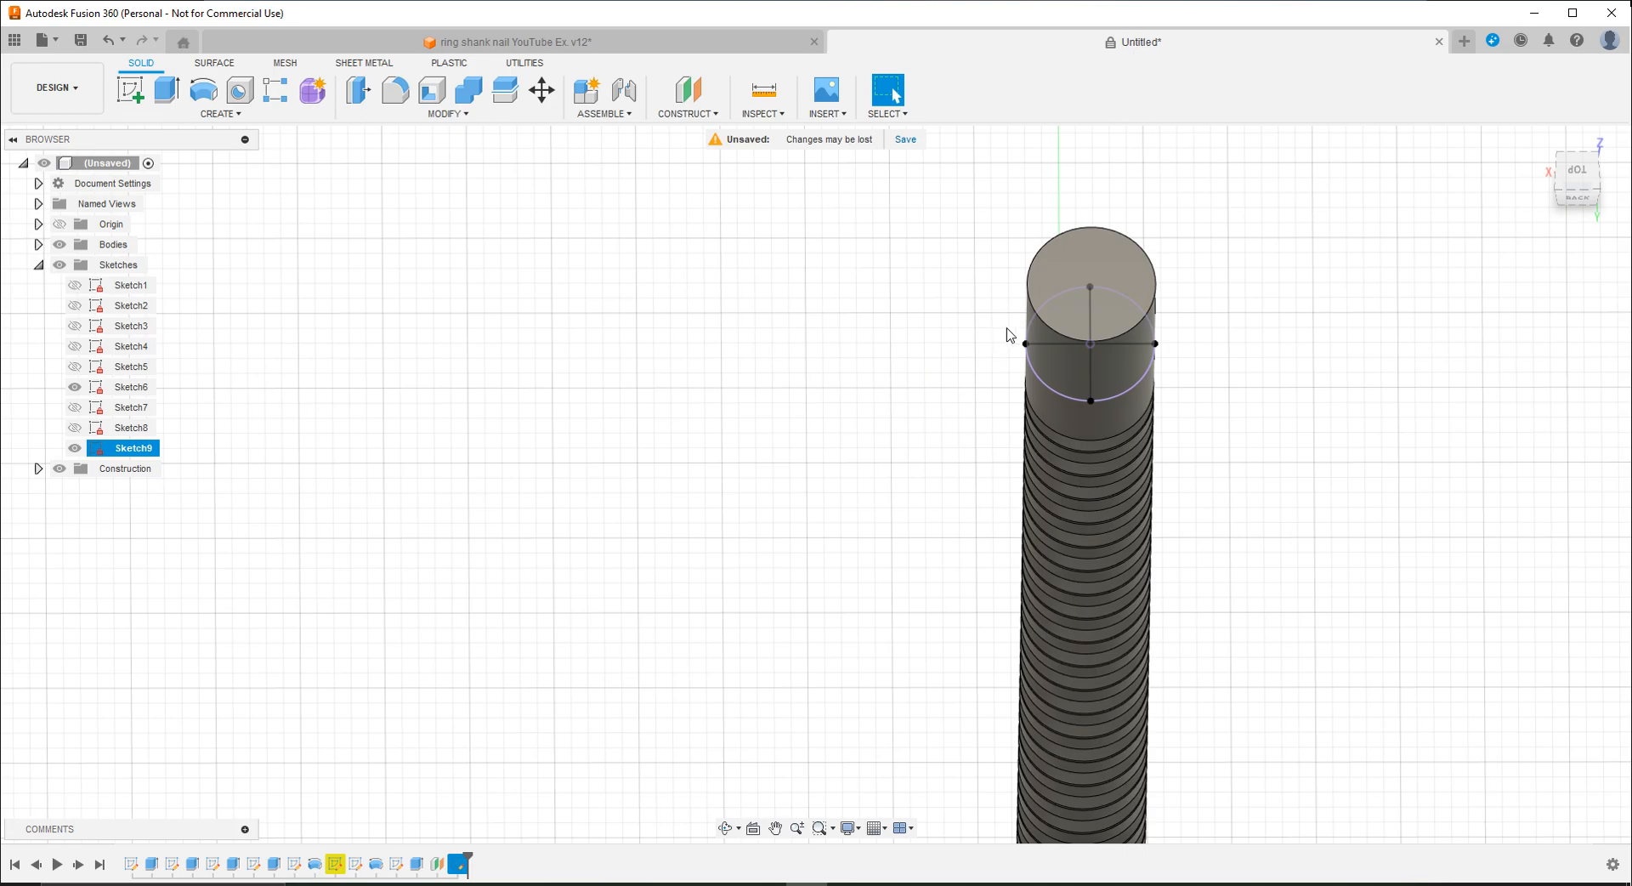
# Step: Construct a point at the centre of the circular edge on the cylinder's end face
pyautogui.click(702, 115)
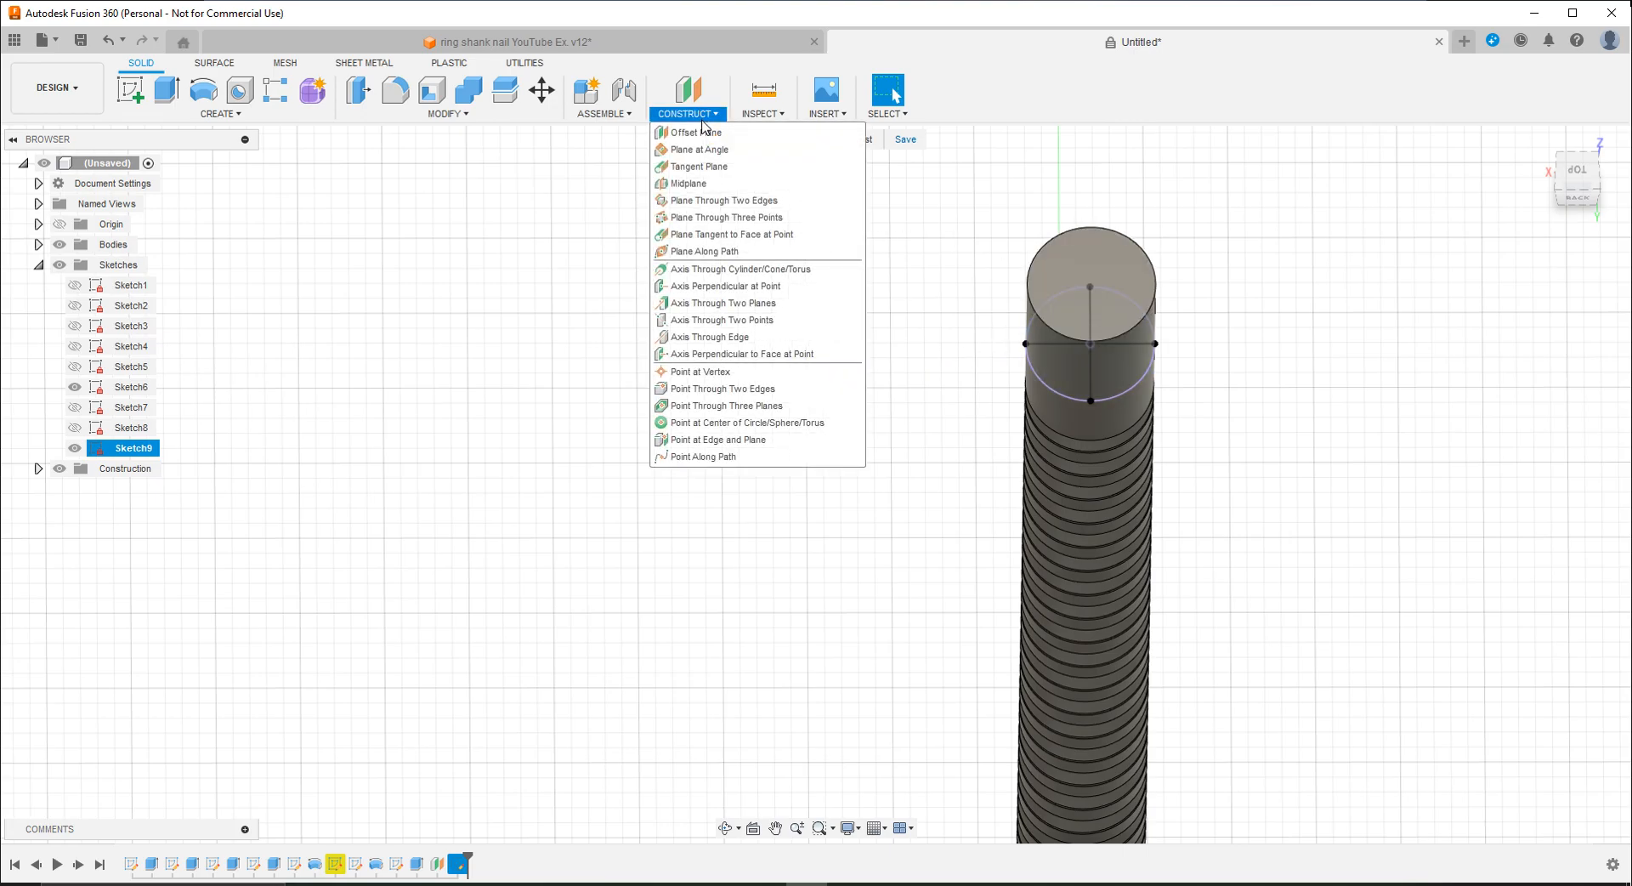
pyautogui.click(729, 423)
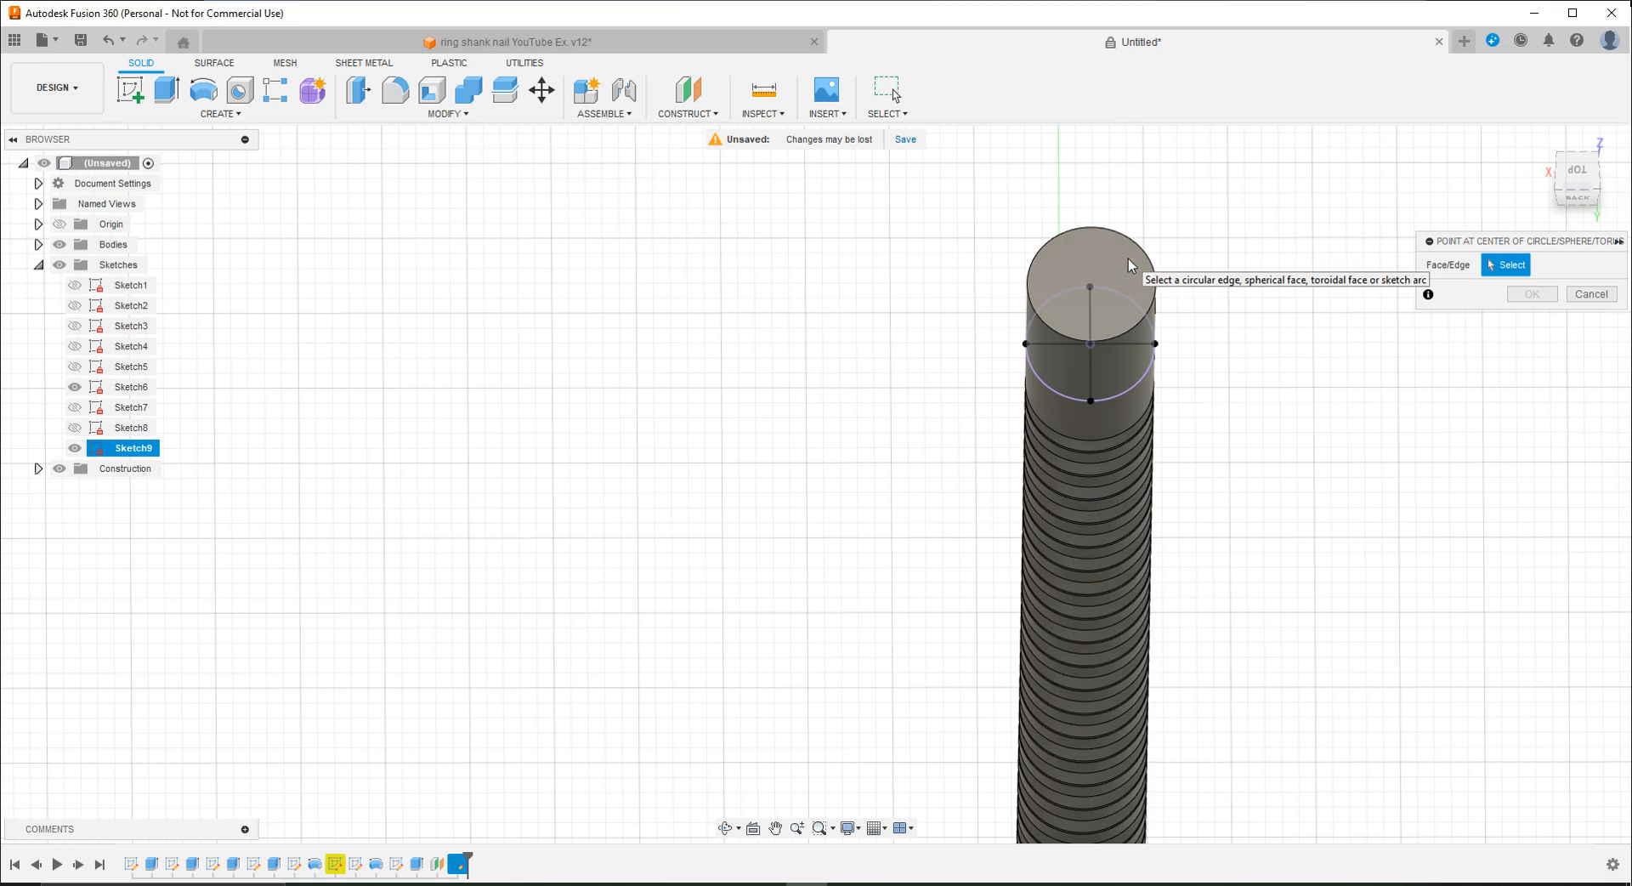
pyautogui.scroll(5, 1102, 311)
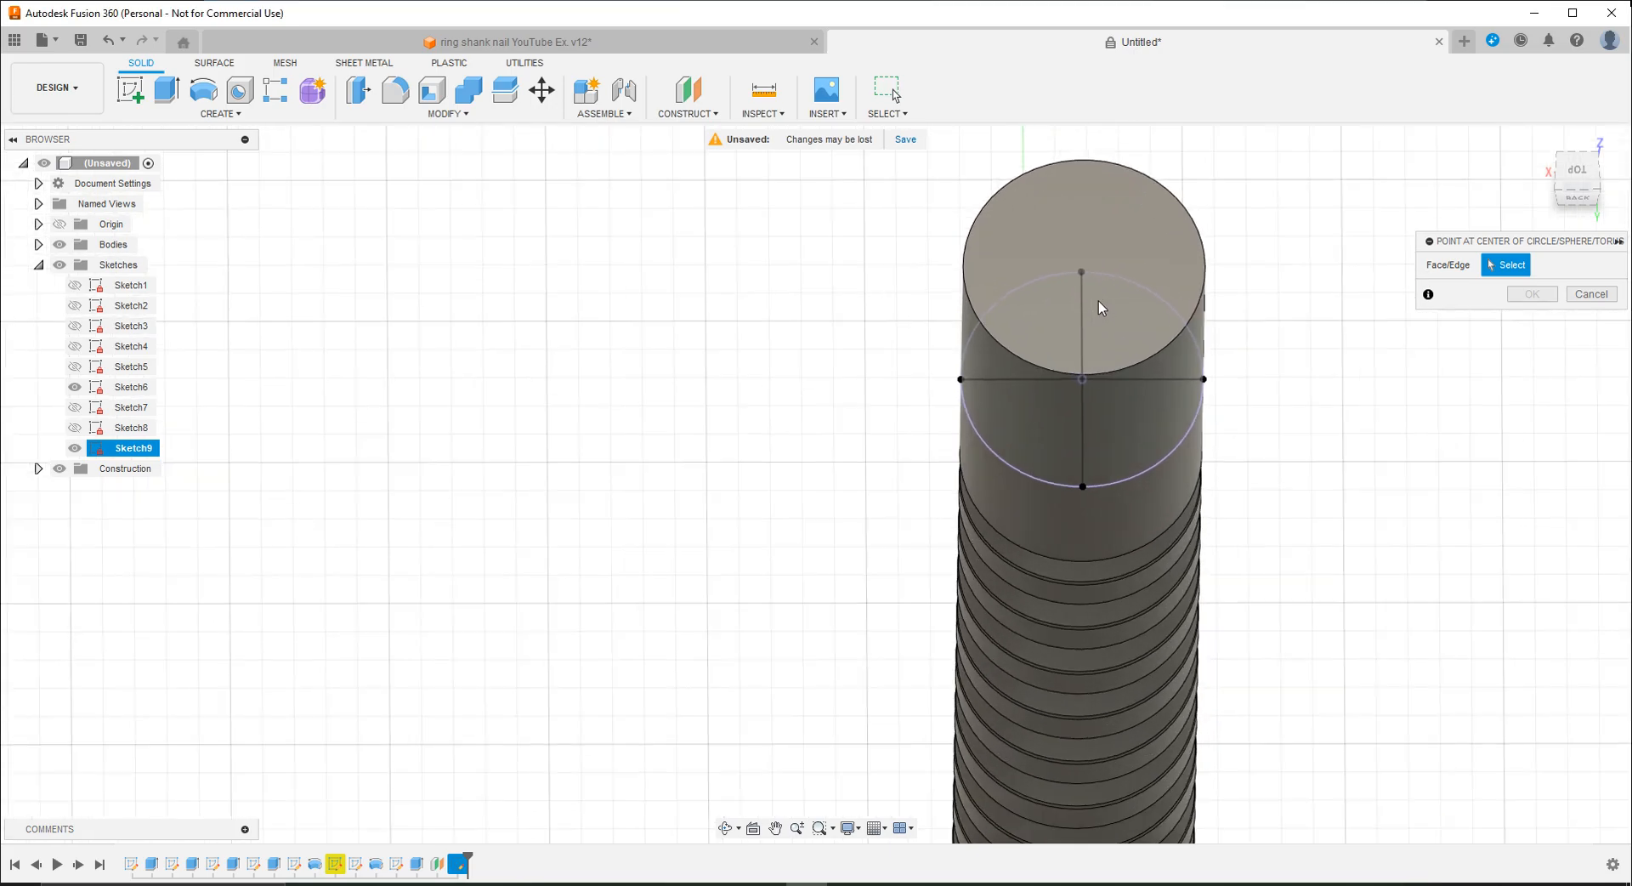
pyautogui.keyDown('shift'); pyautogui.moveTo(1103, 278); pyautogui.dragTo(1042, 206, button='middle'); pyautogui.keyUp('shift')
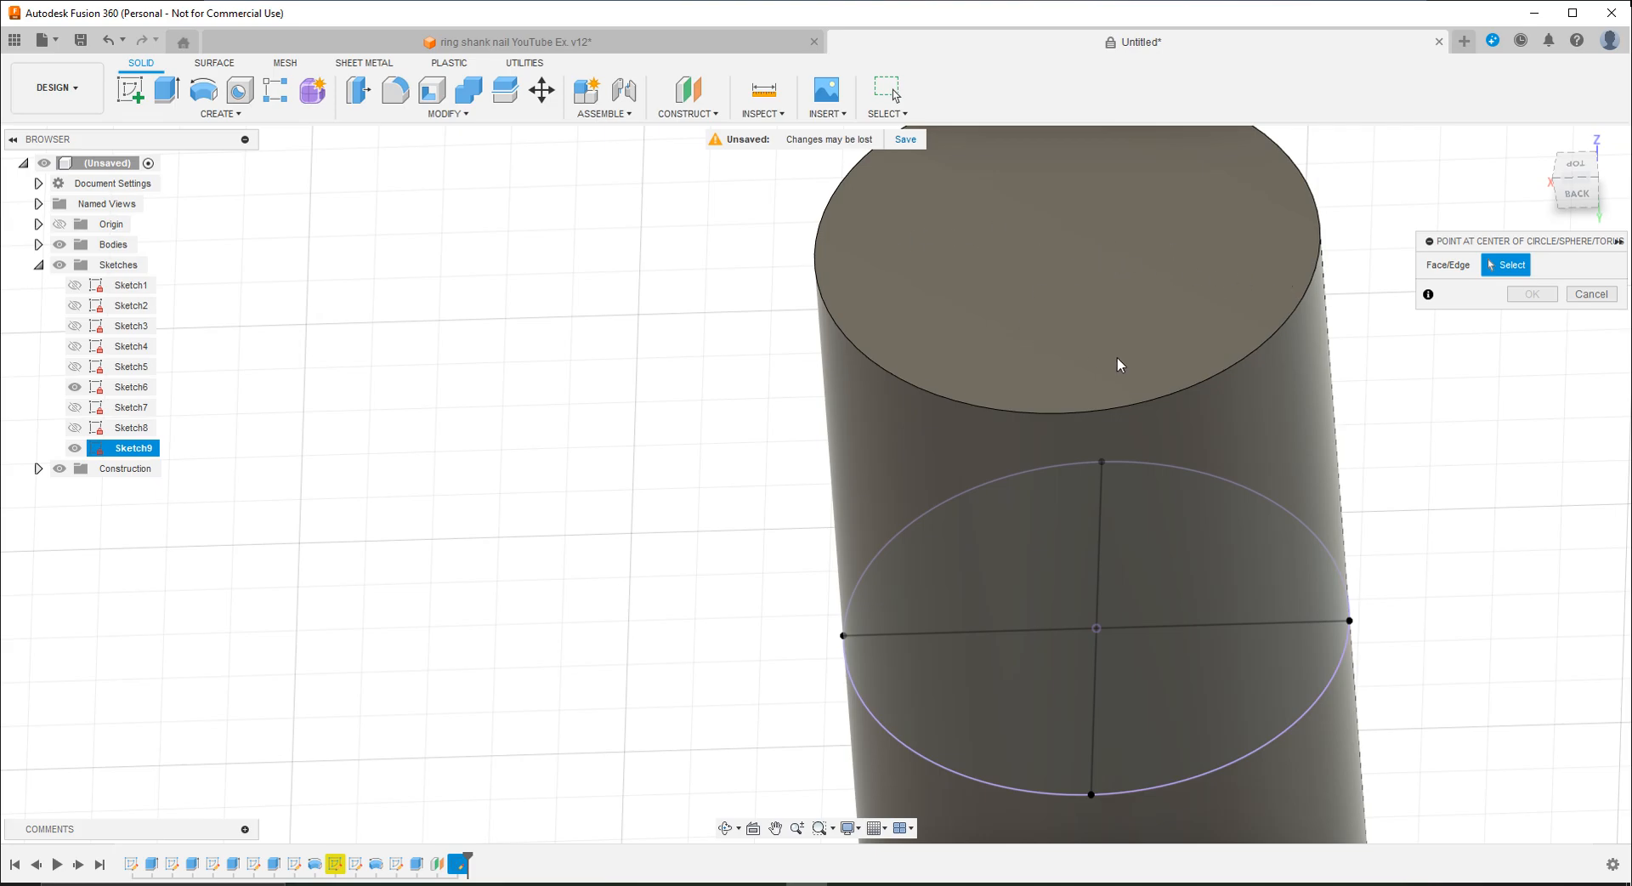
pyautogui.click(1137, 406)
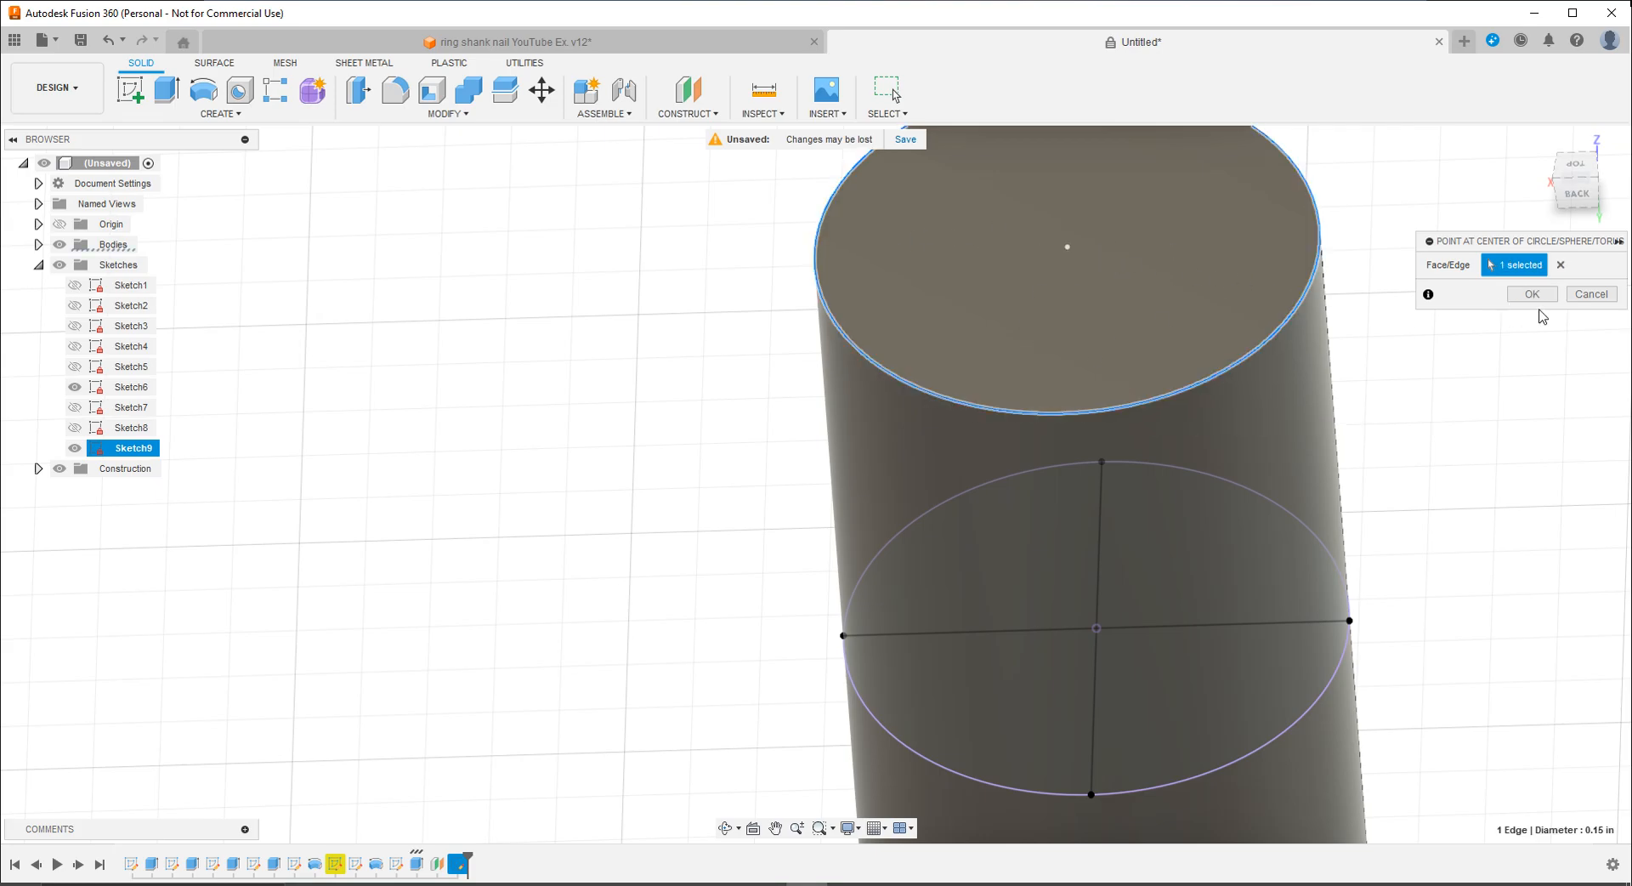
pyautogui.click(1532, 294)
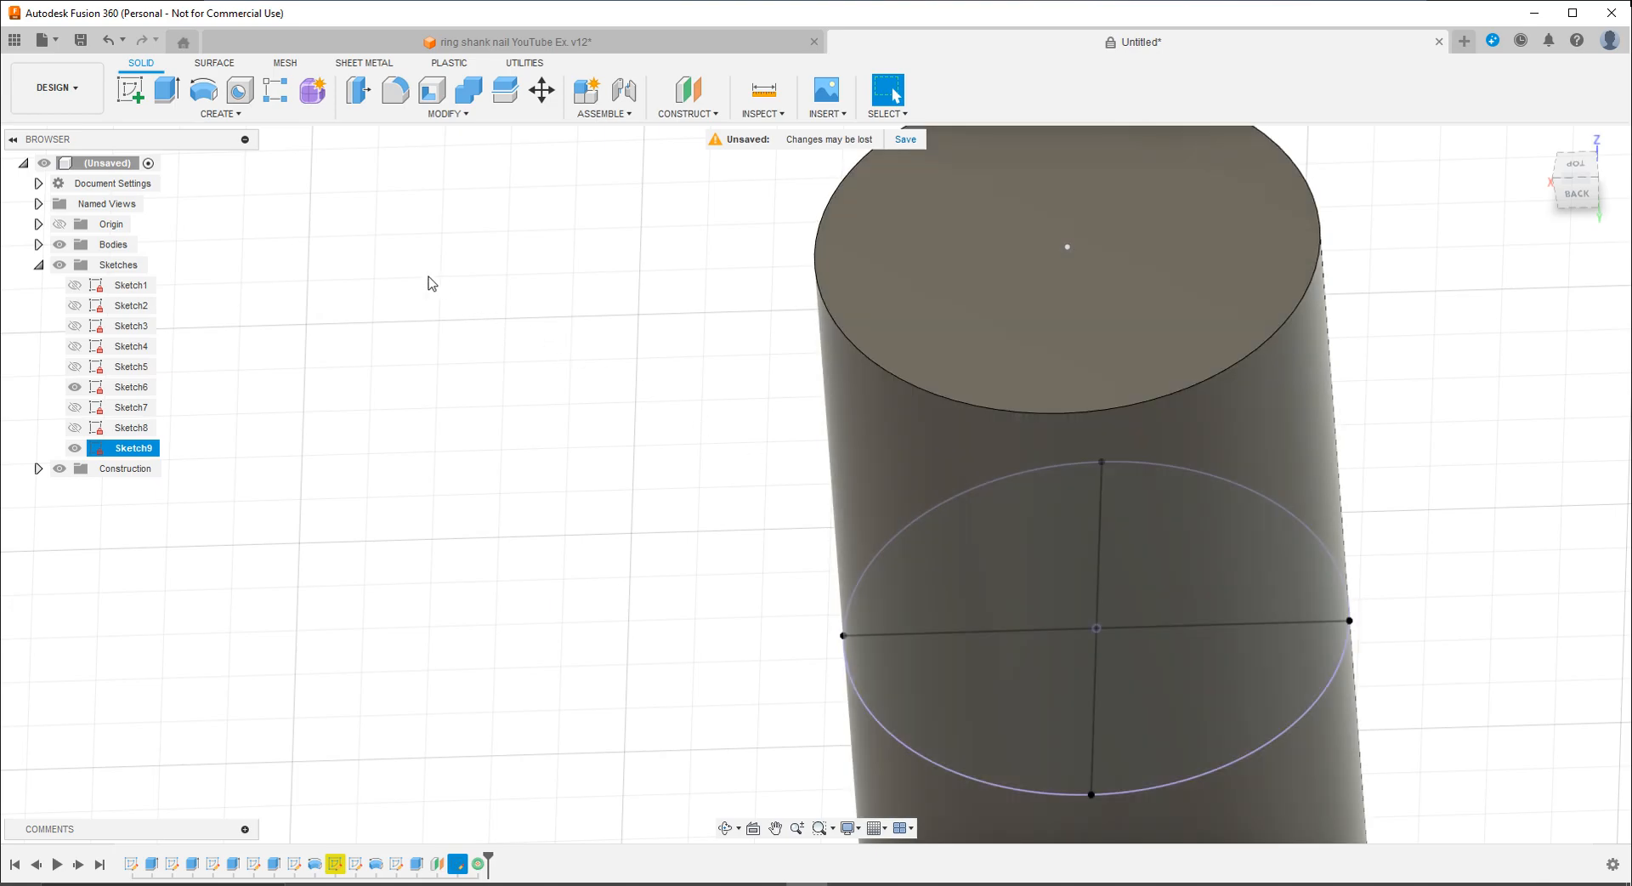
pyautogui.click(689, 114)
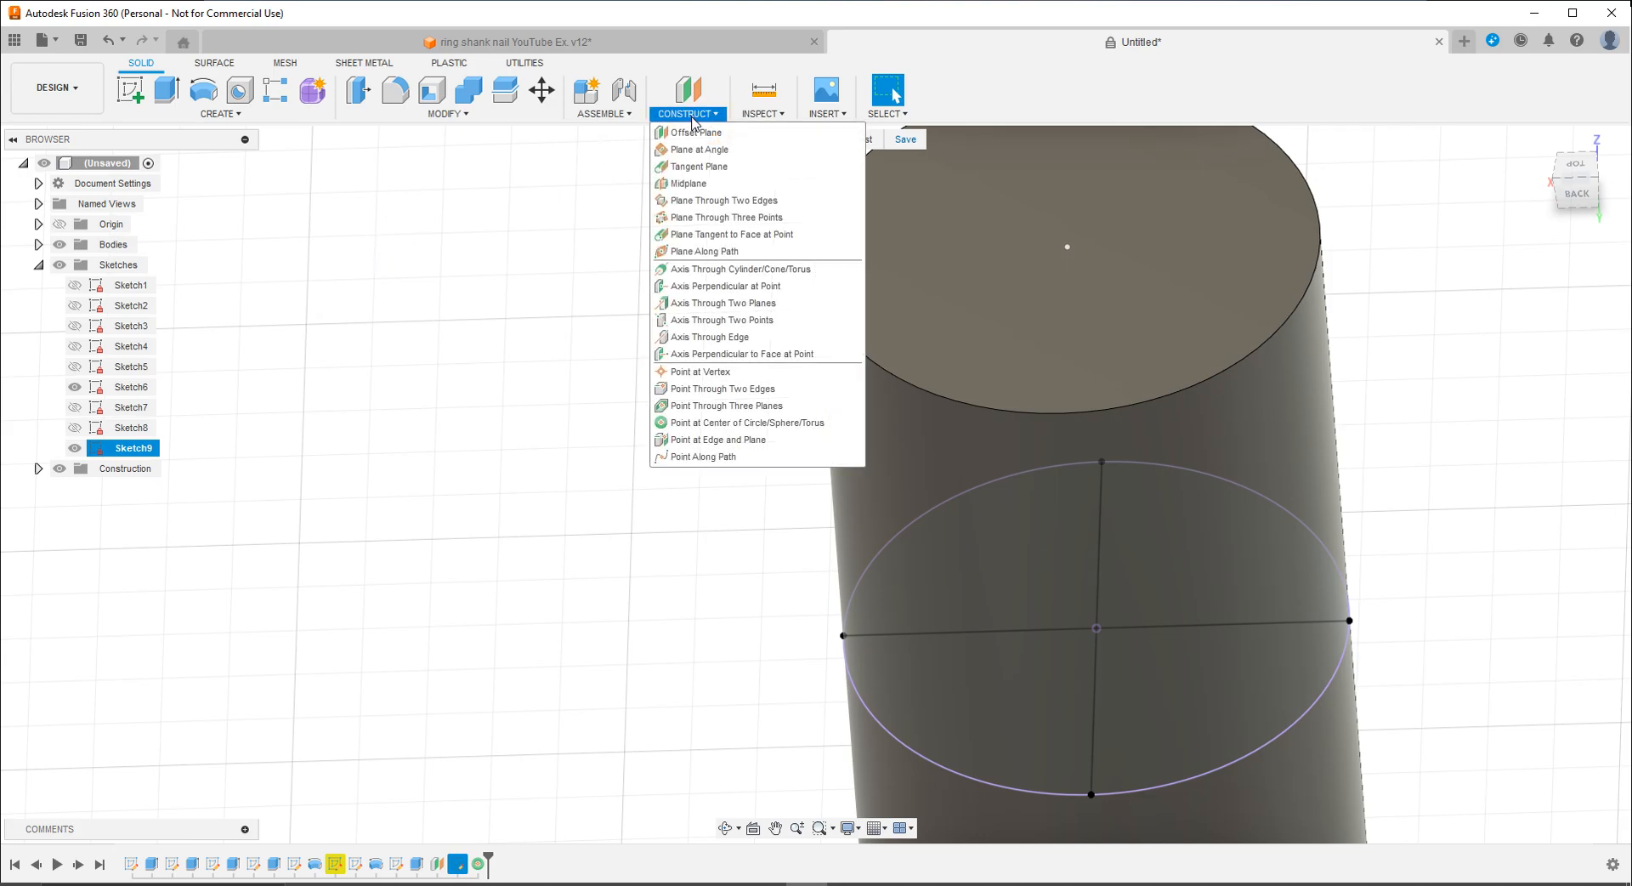
pyautogui.click(715, 220)
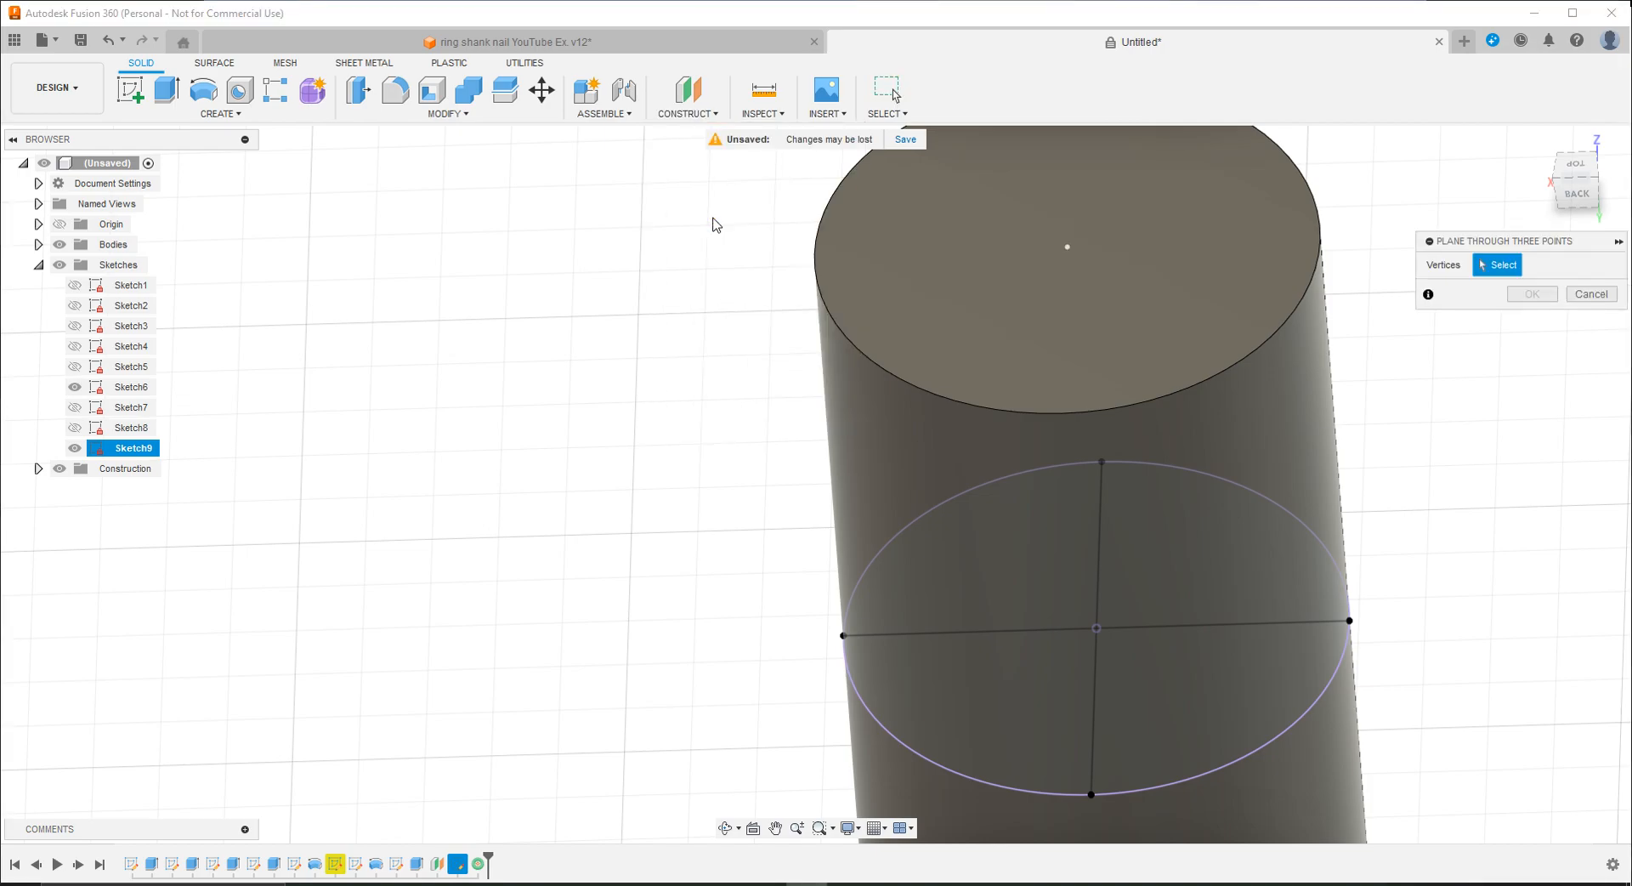
pyautogui.click(844, 636)
pyautogui.click(1067, 249)
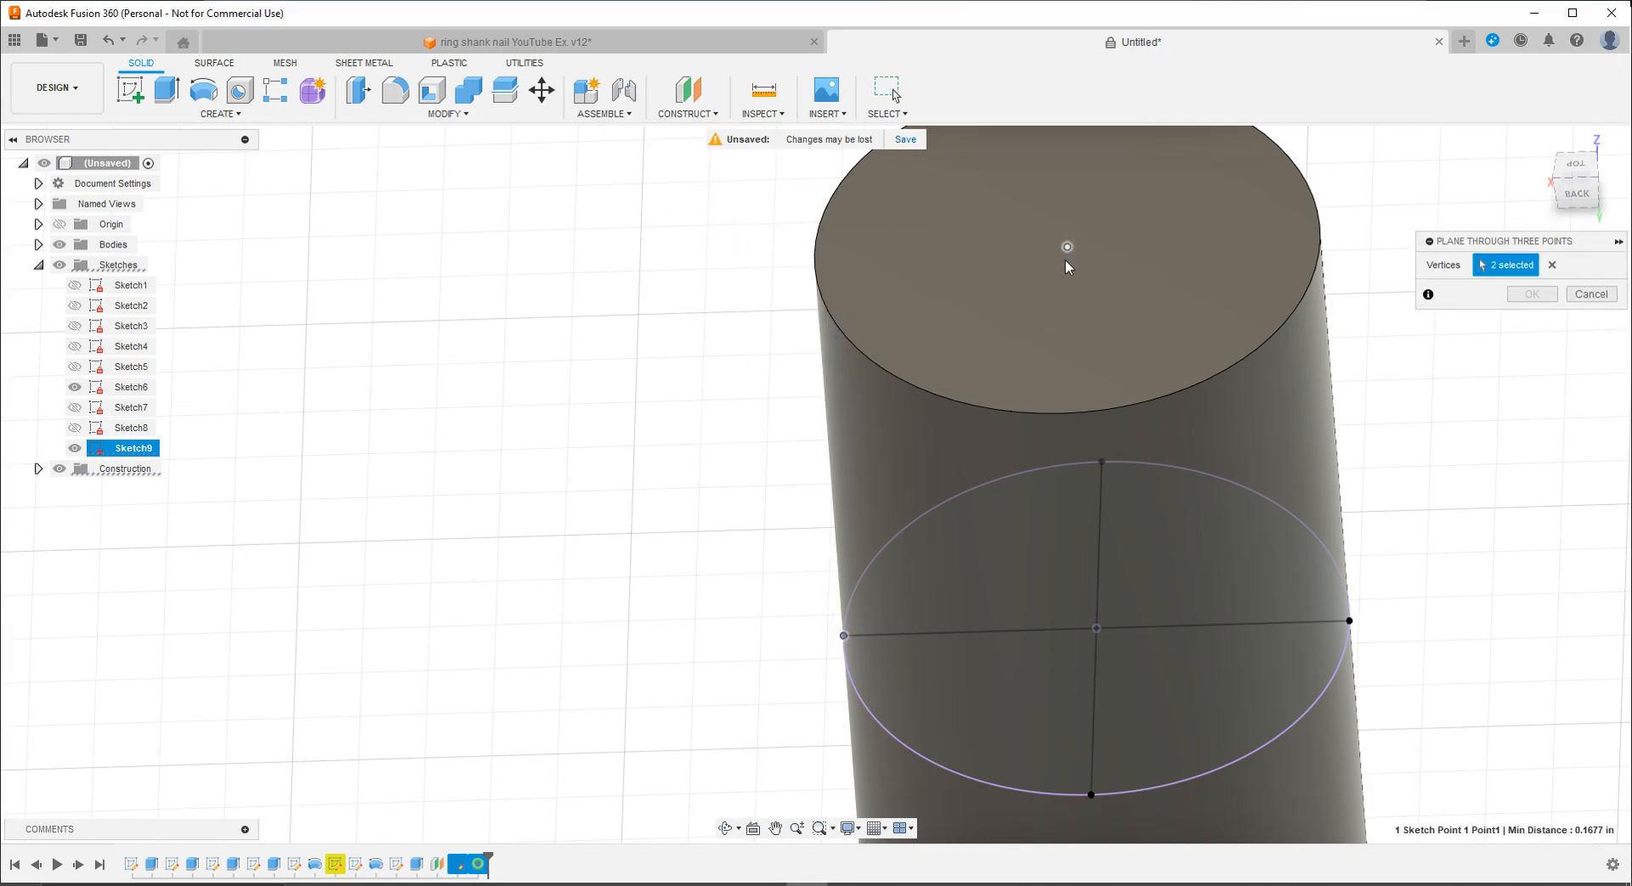
pyautogui.click(1092, 795)
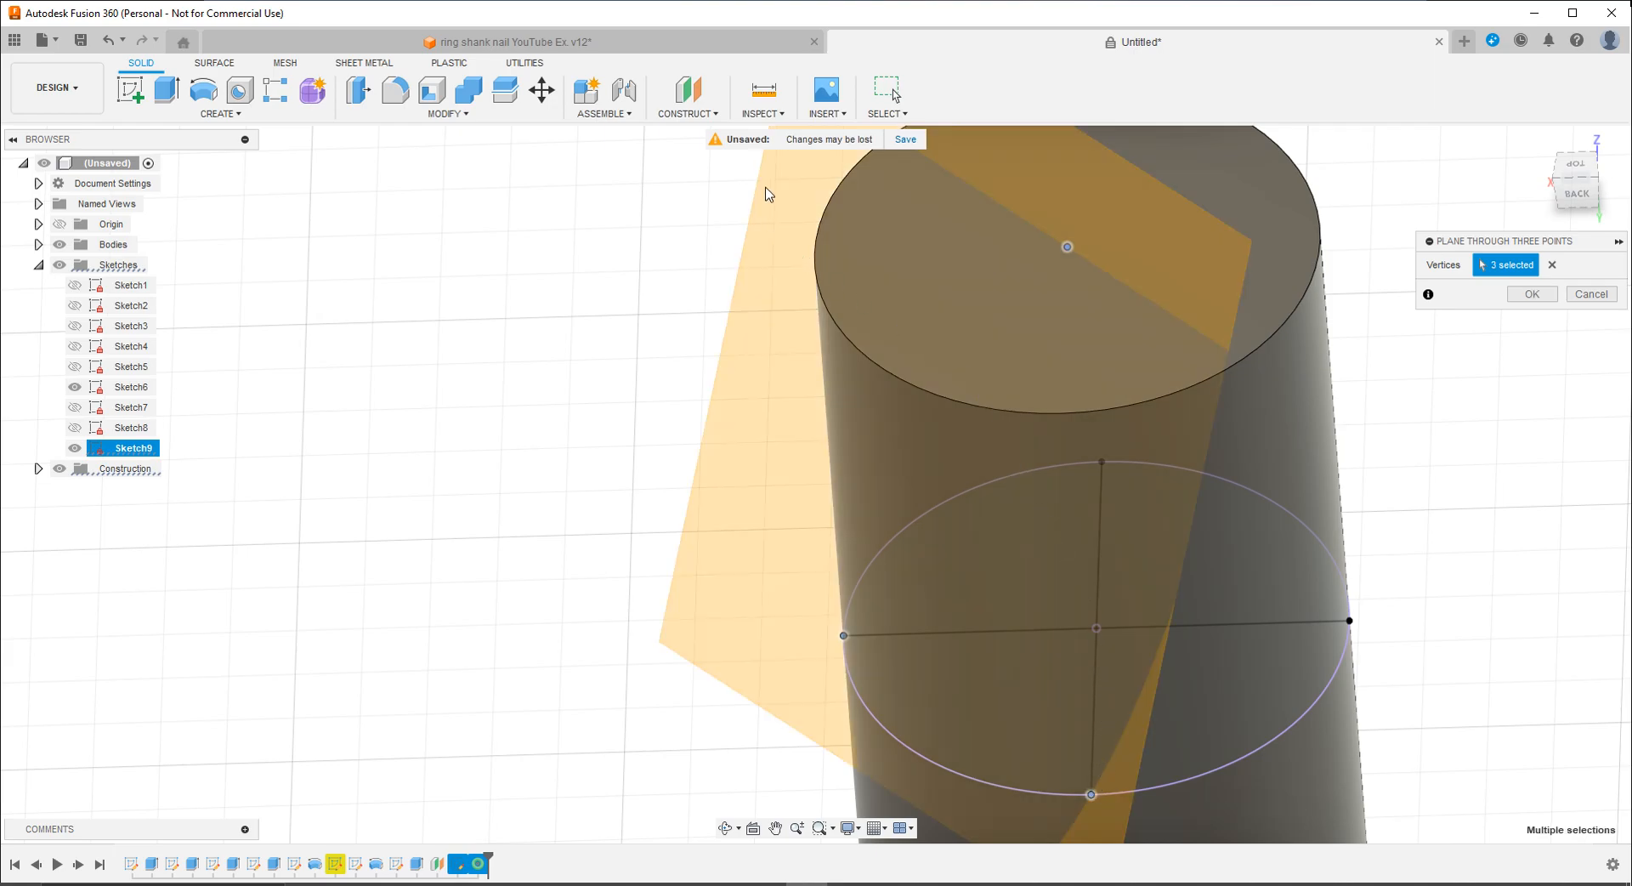
pyautogui.click(714, 117)
pyautogui.click(773, 222)
pyautogui.click(1064, 251)
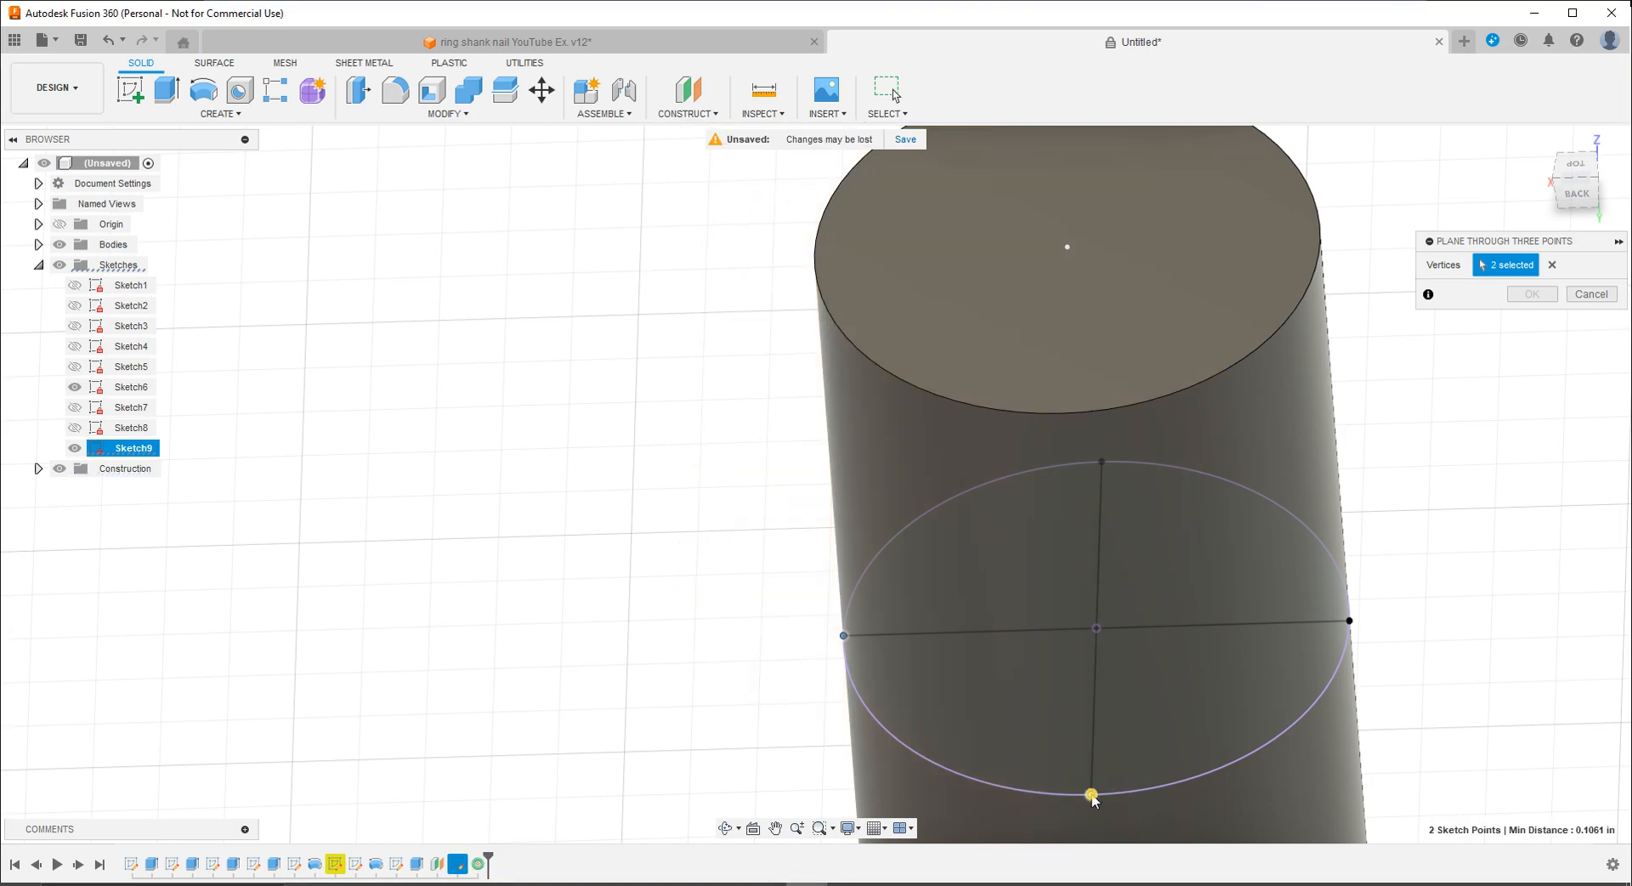
pyautogui.click(1091, 796)
pyautogui.click(1349, 622)
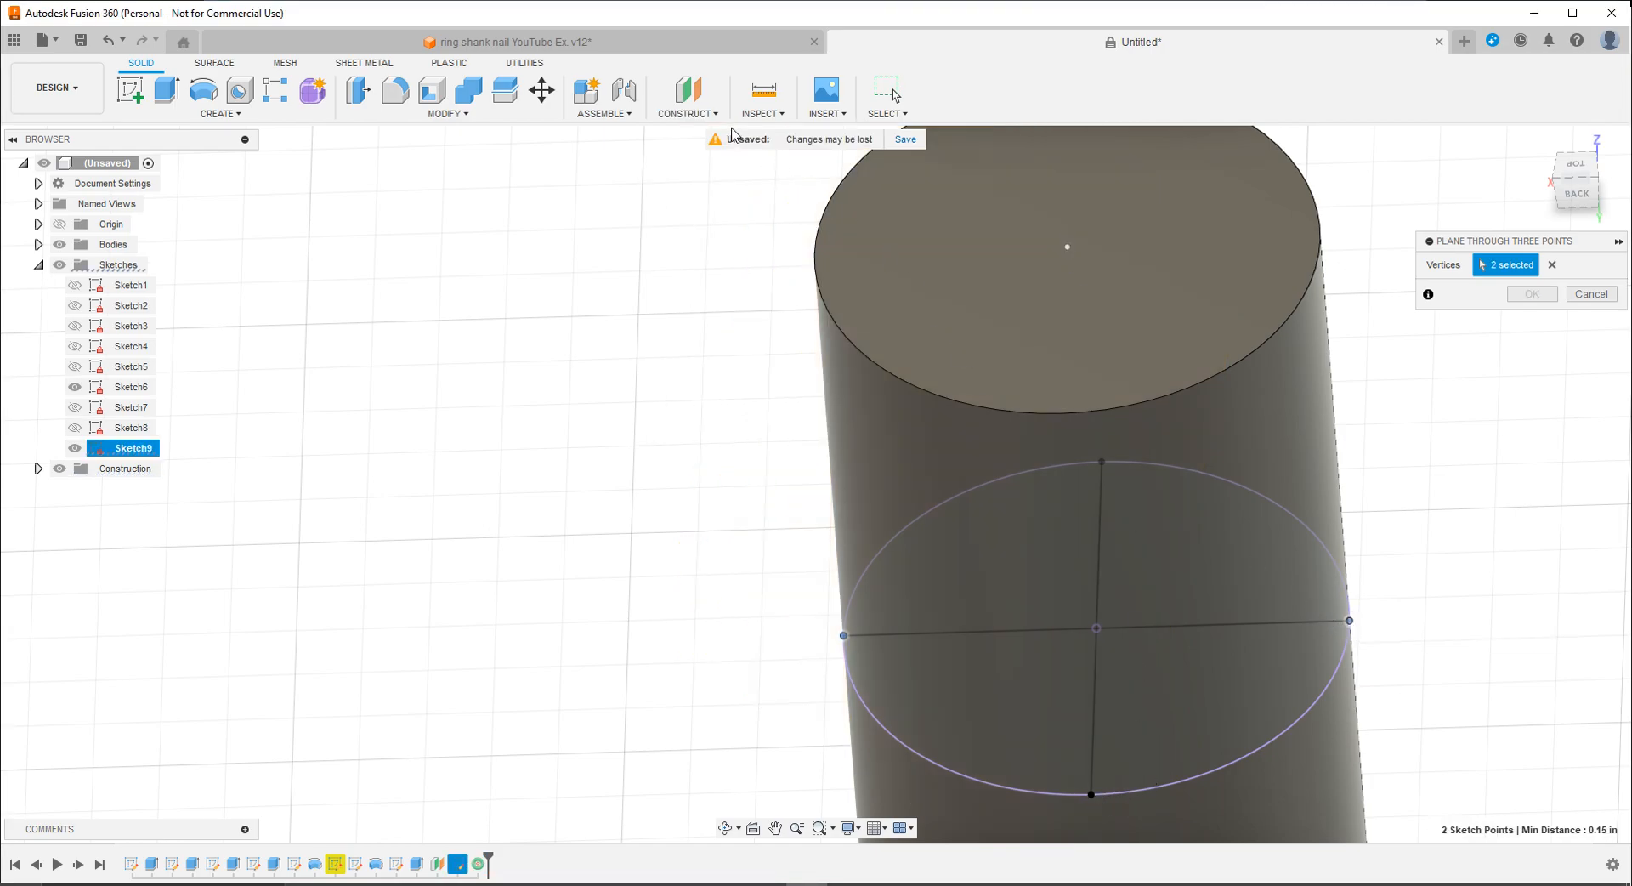
pyautogui.click(38, 469)
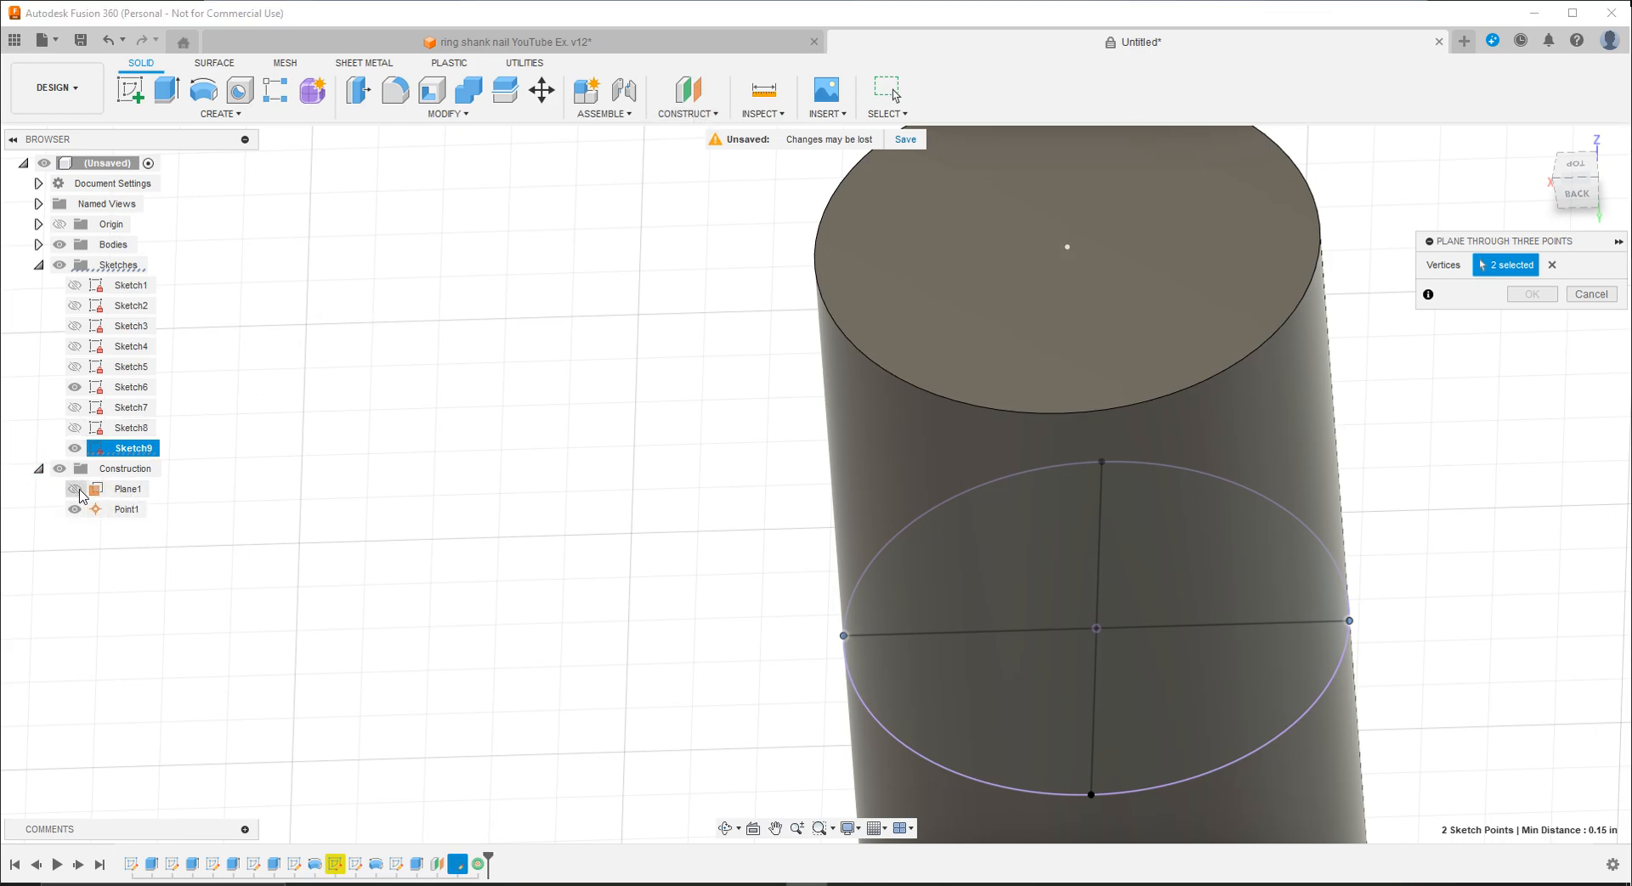
pyautogui.click(76, 490)
pyautogui.click(76, 490)
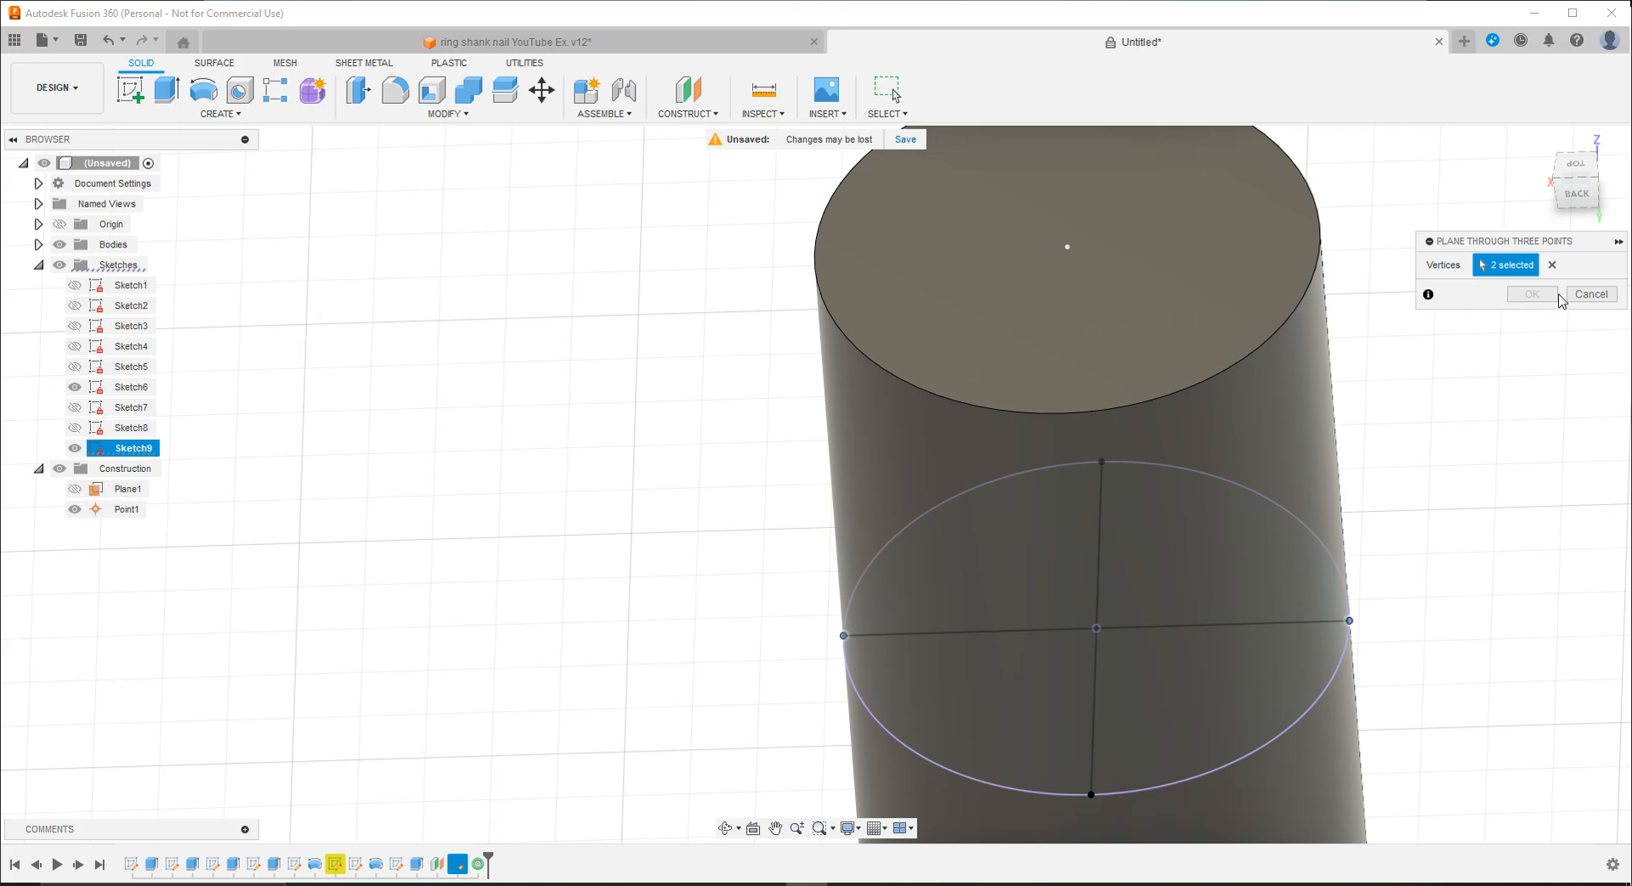
pyautogui.click(1585, 294)
# Step: Construct a plane through the end-face centre point, the horizontal line's left end and the vertical line's lower end
pyautogui.click(687, 113)
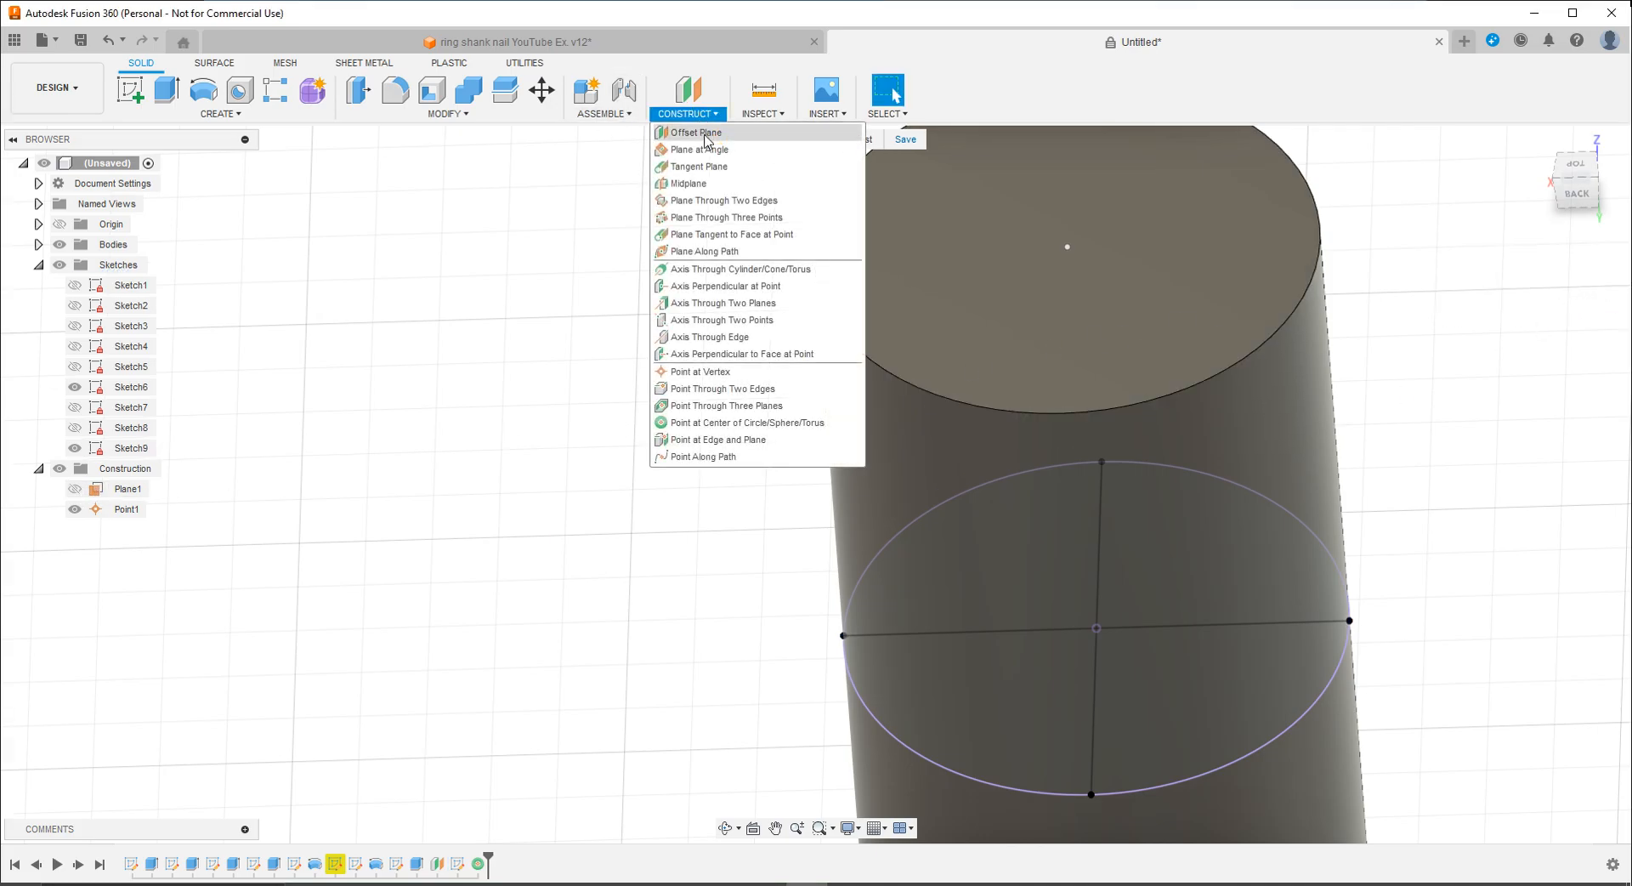
pyautogui.click(723, 217)
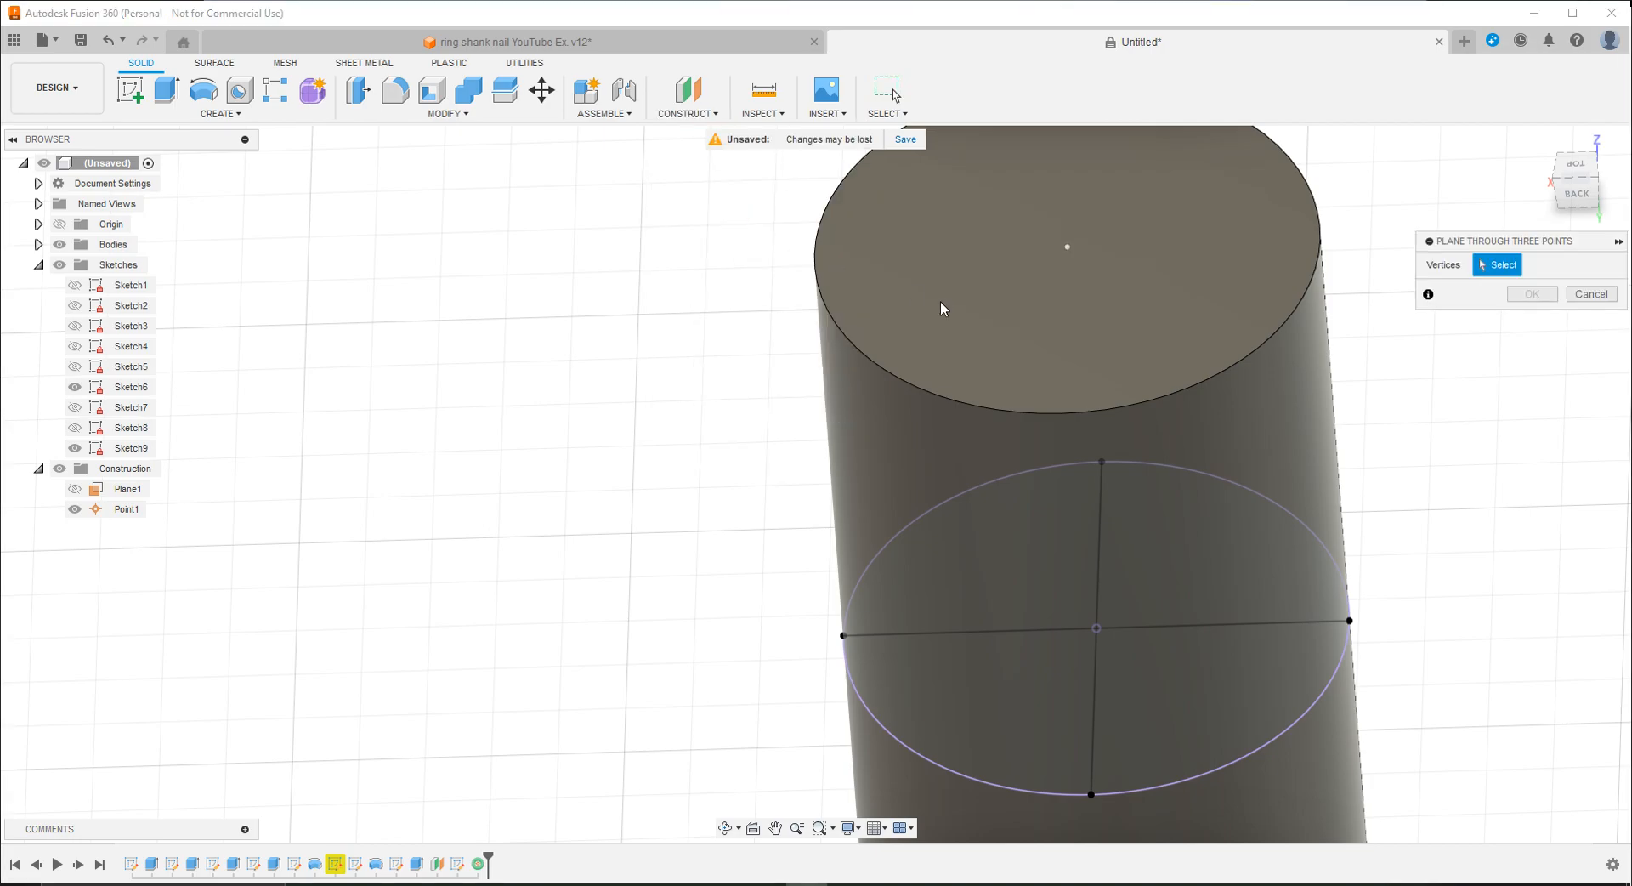
pyautogui.click(1067, 247)
pyautogui.click(843, 636)
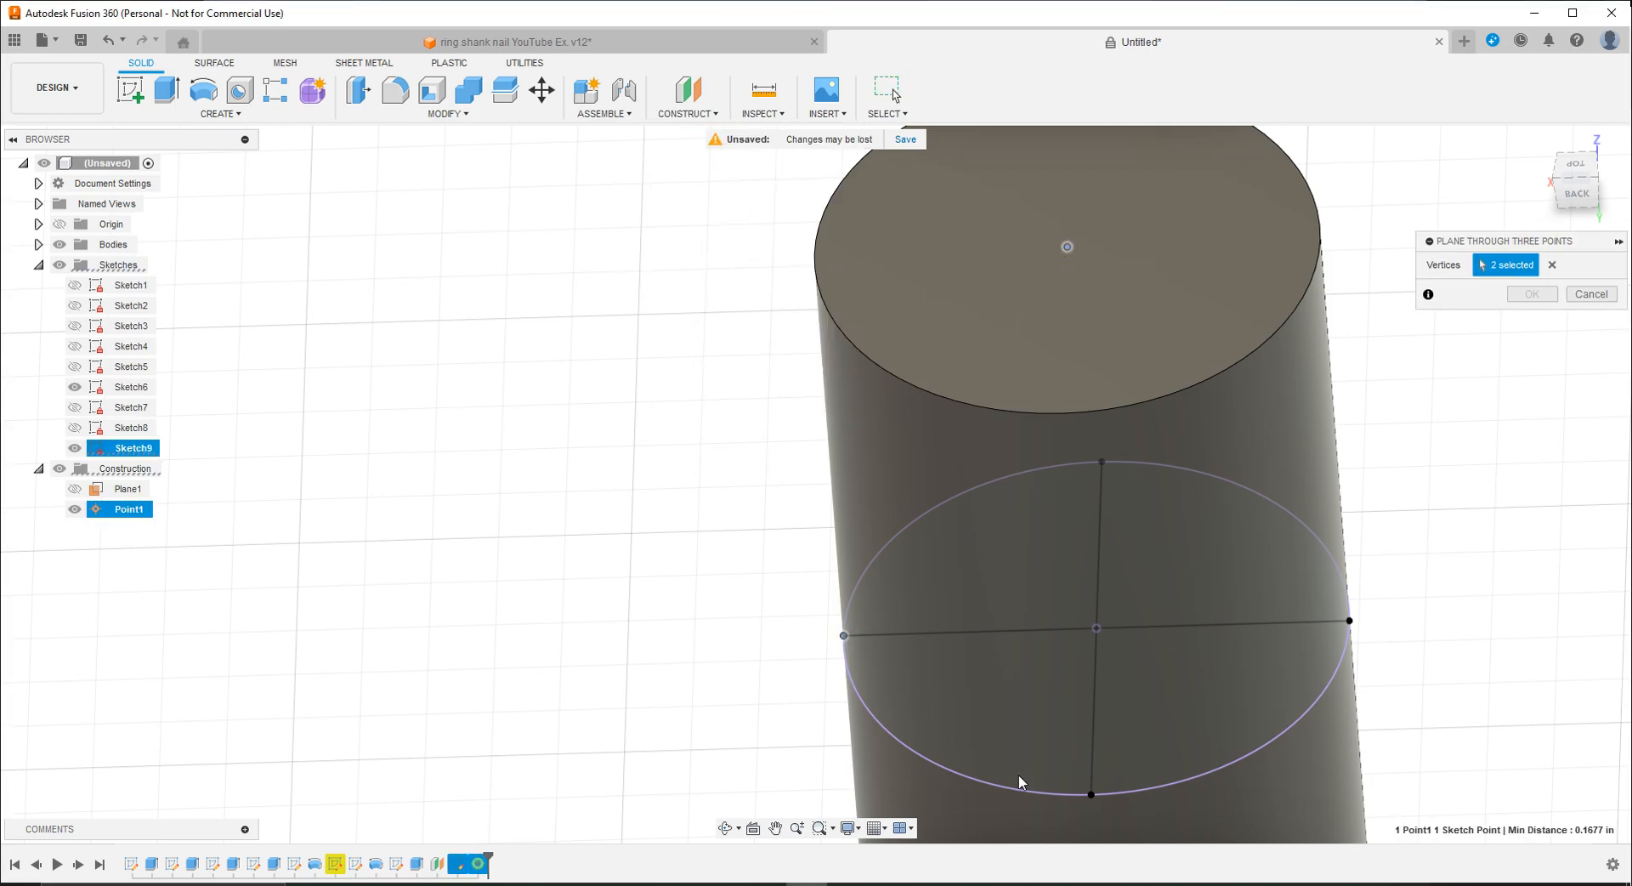
pyautogui.click(1092, 794)
pyautogui.click(1514, 297)
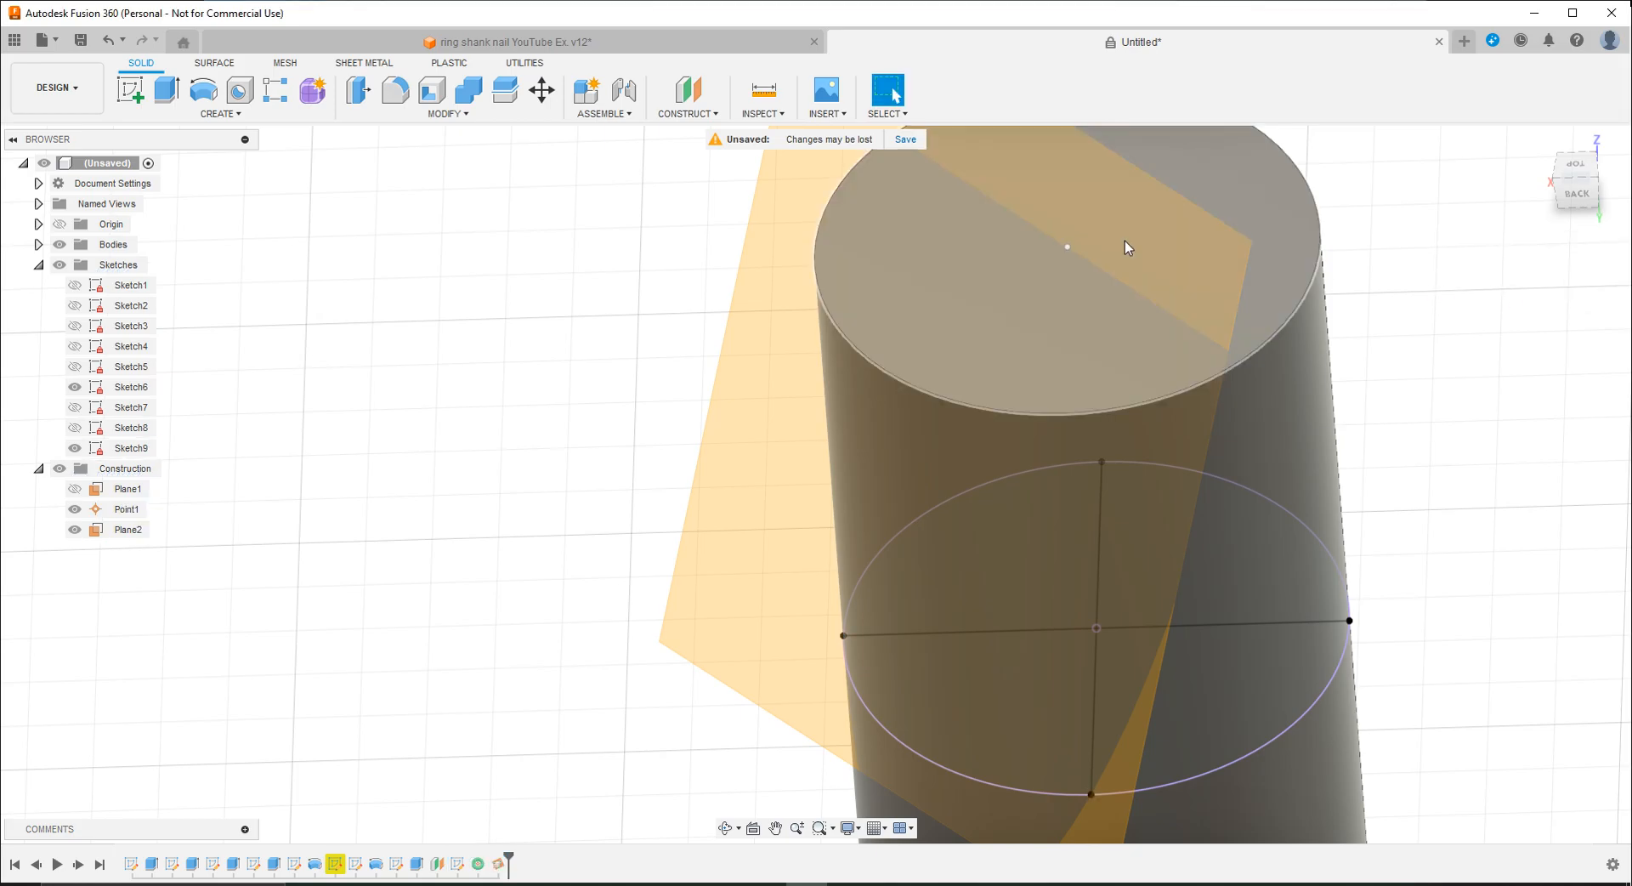
# Step: Construct a plane through the end-face centre point, the vertical line's lower end and the horizontal line's right end
pyautogui.click(688, 113)
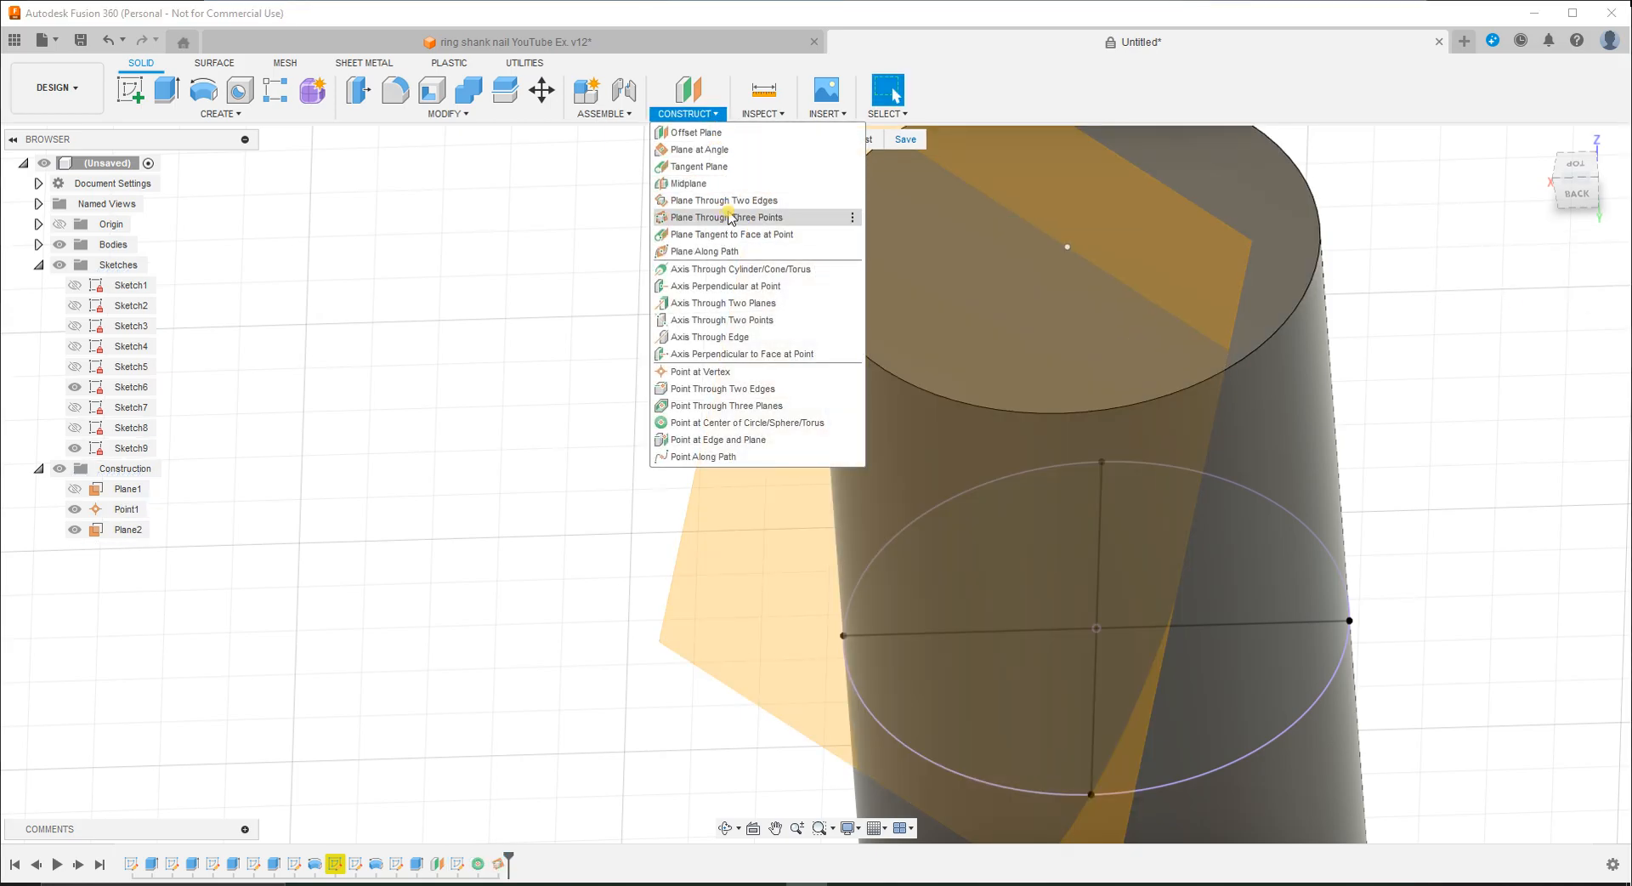
pyautogui.click(724, 218)
pyautogui.click(1067, 248)
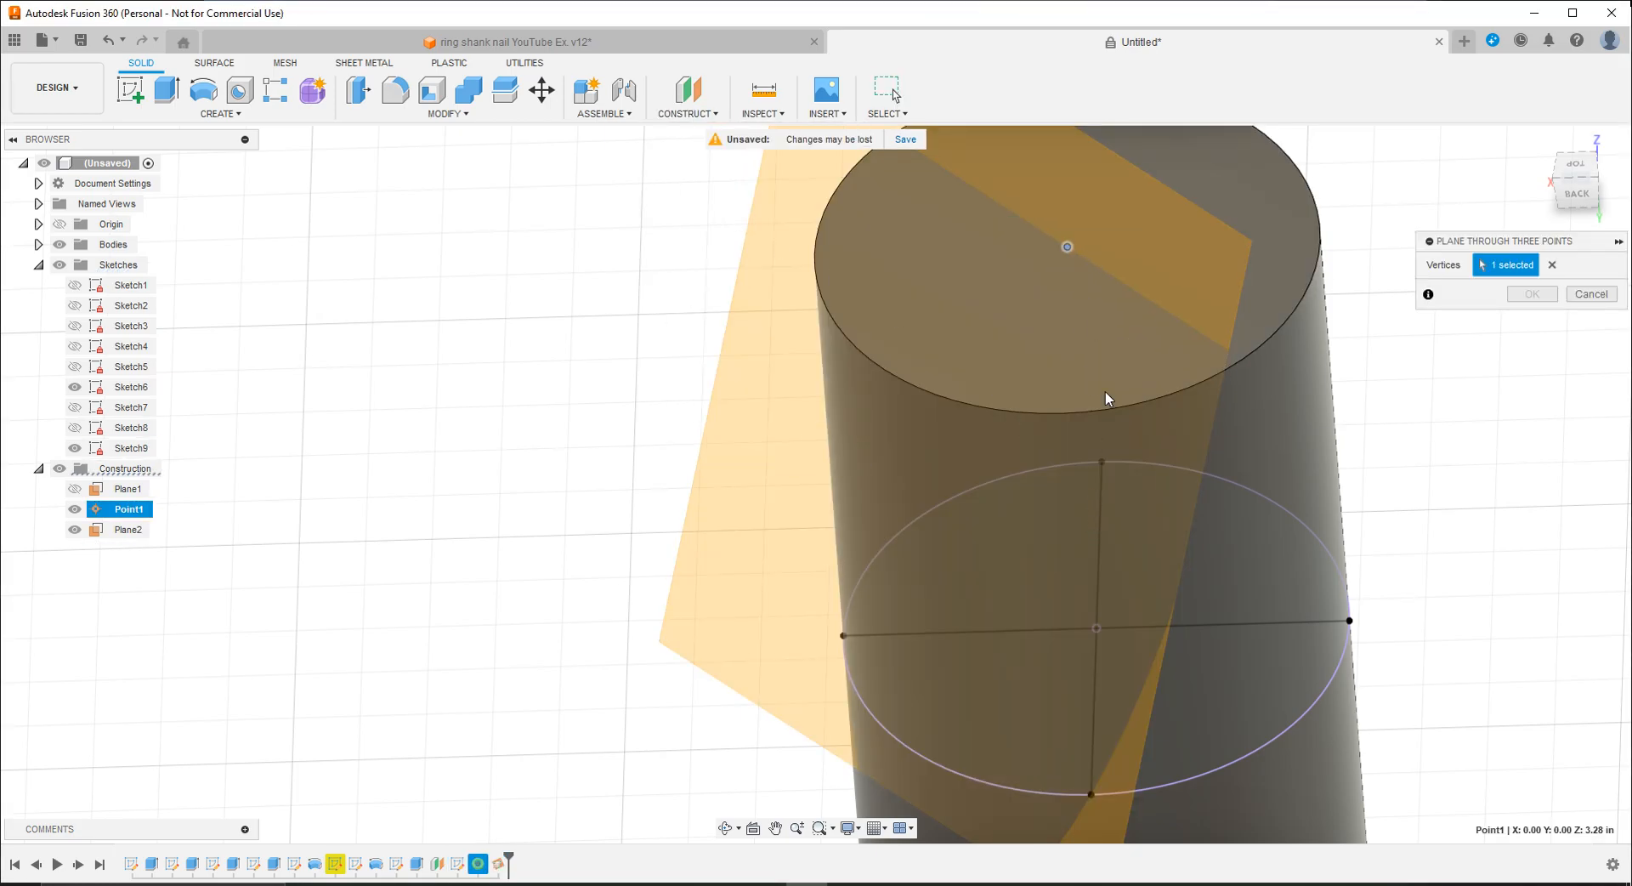
pyautogui.click(1091, 794)
pyautogui.click(1351, 621)
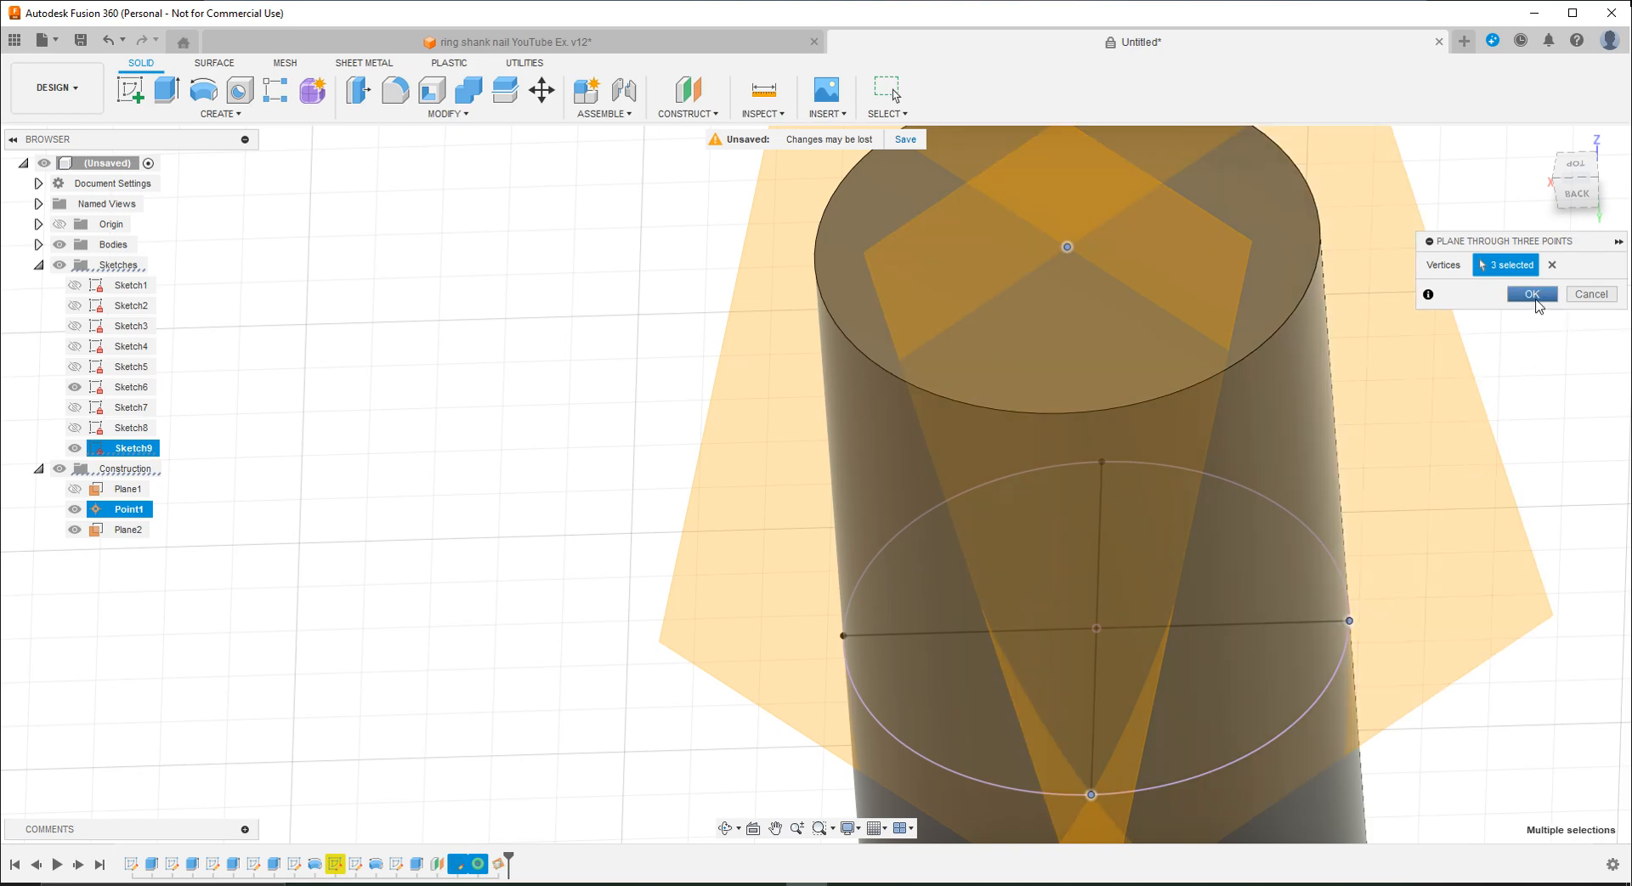
pyautogui.click(1534, 298)
# Step: Construct a plane through the end-face centre point, the vertical line's upper end and the horizontal line's right end
pyautogui.click(704, 118)
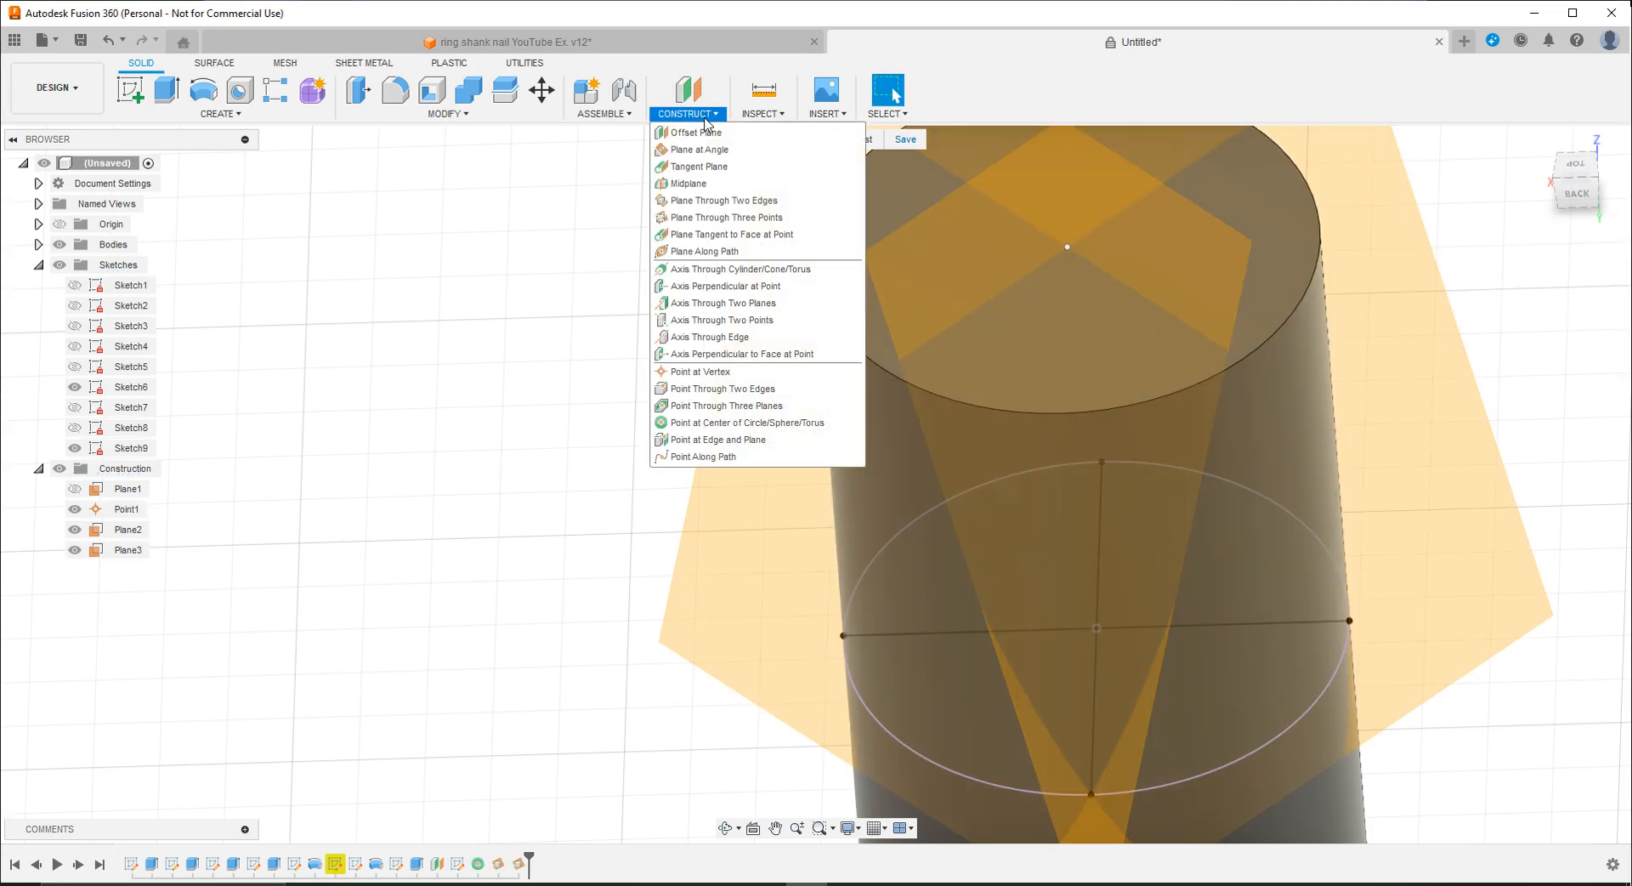
pyautogui.click(740, 213)
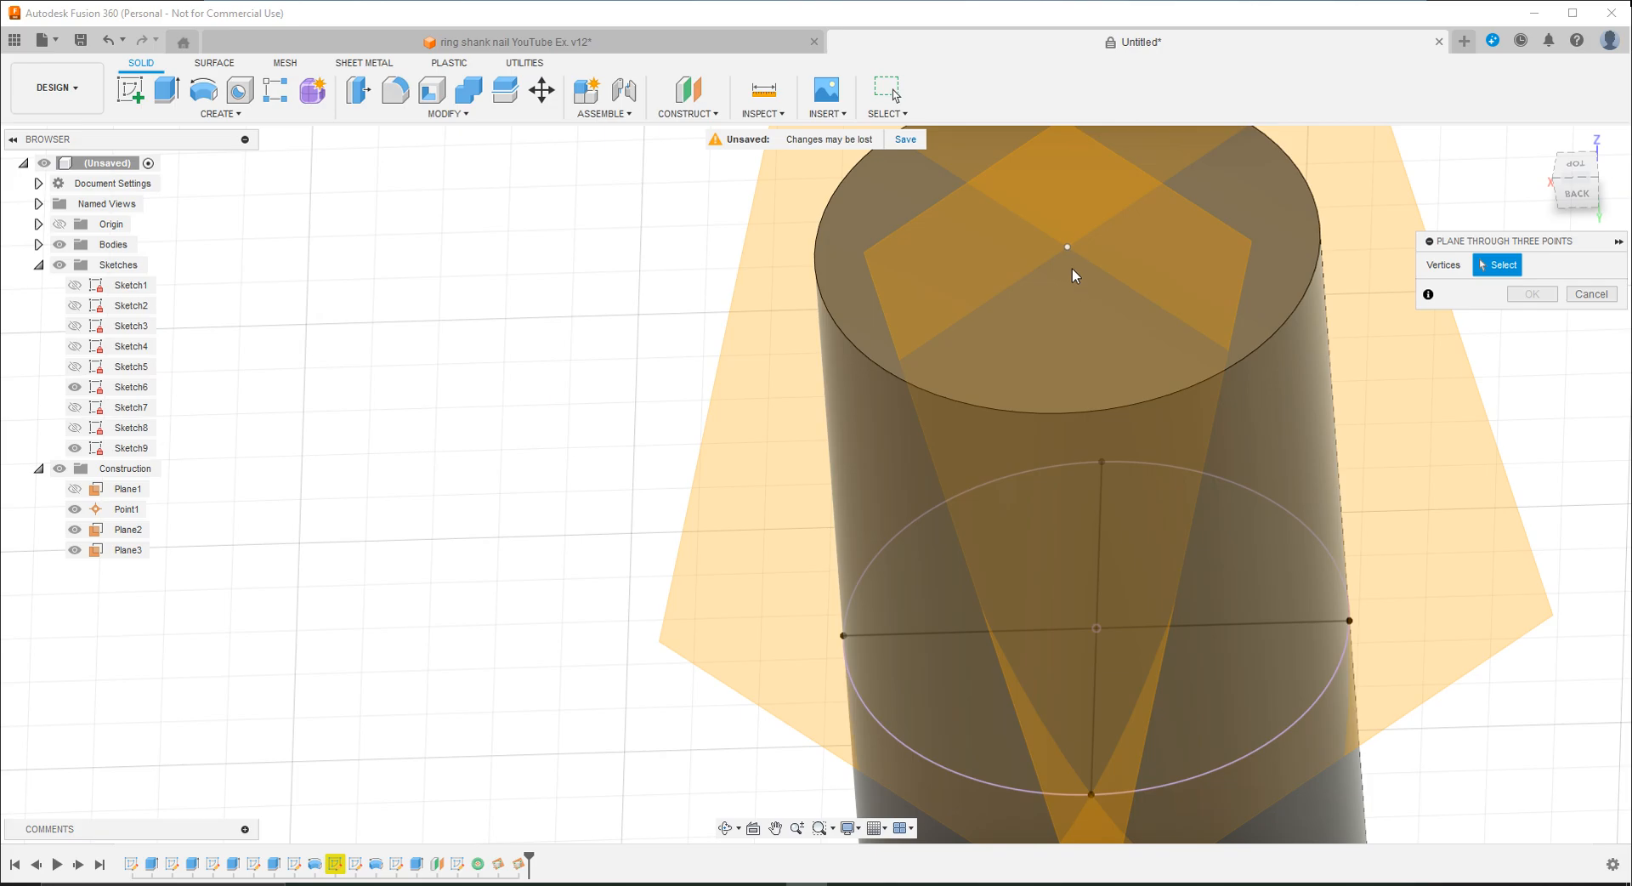
pyautogui.click(1068, 247)
pyautogui.click(1102, 462)
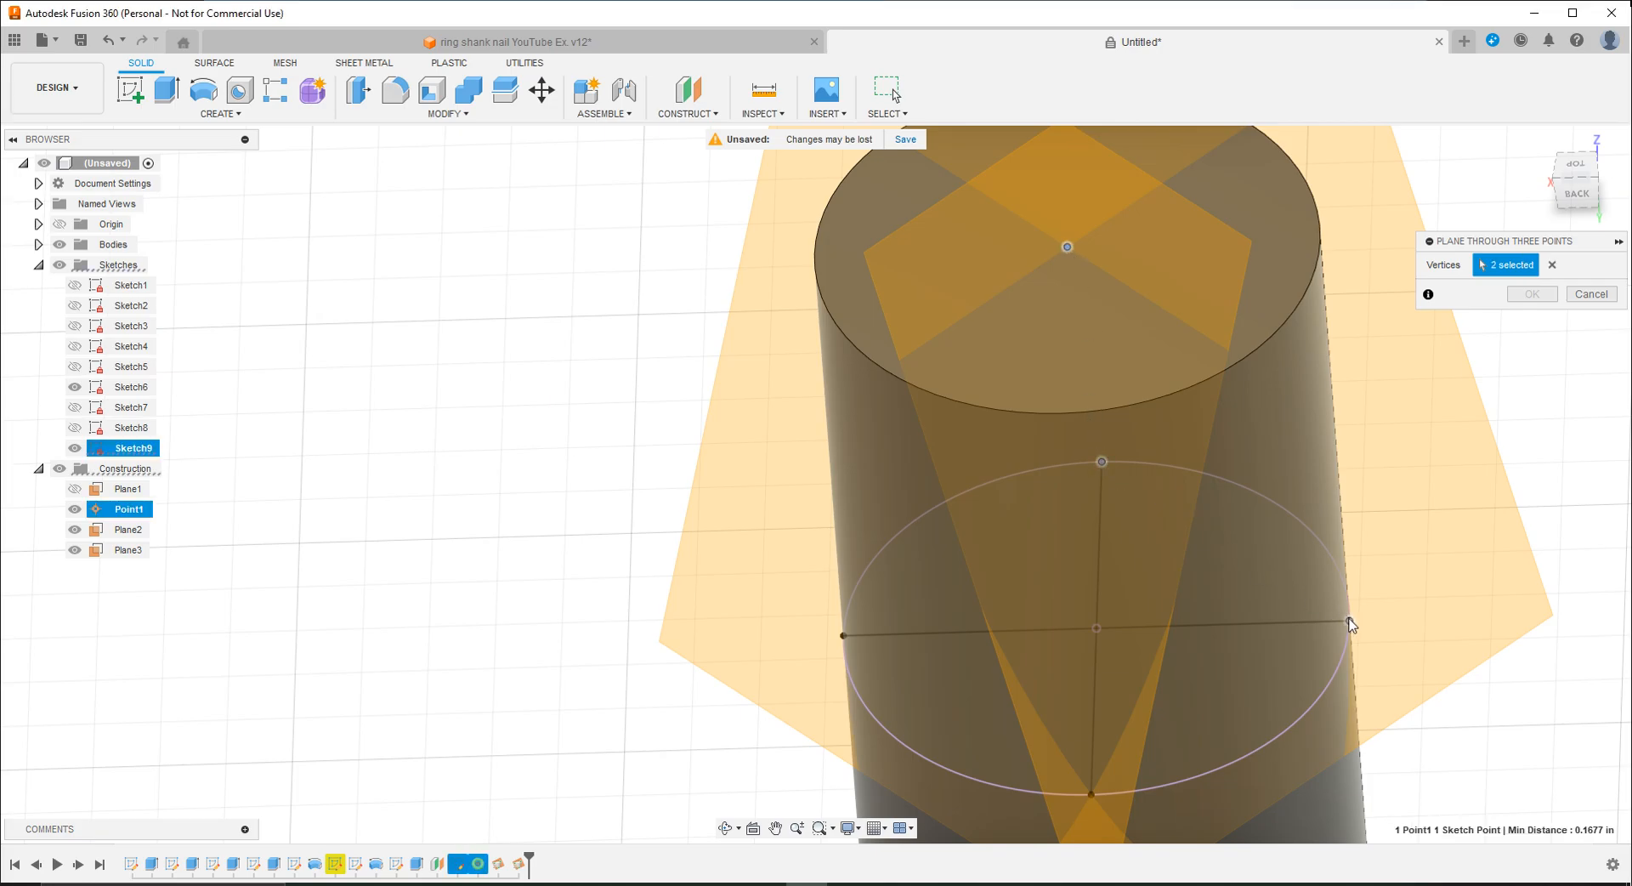
pyautogui.click(1349, 621)
pyautogui.click(1532, 295)
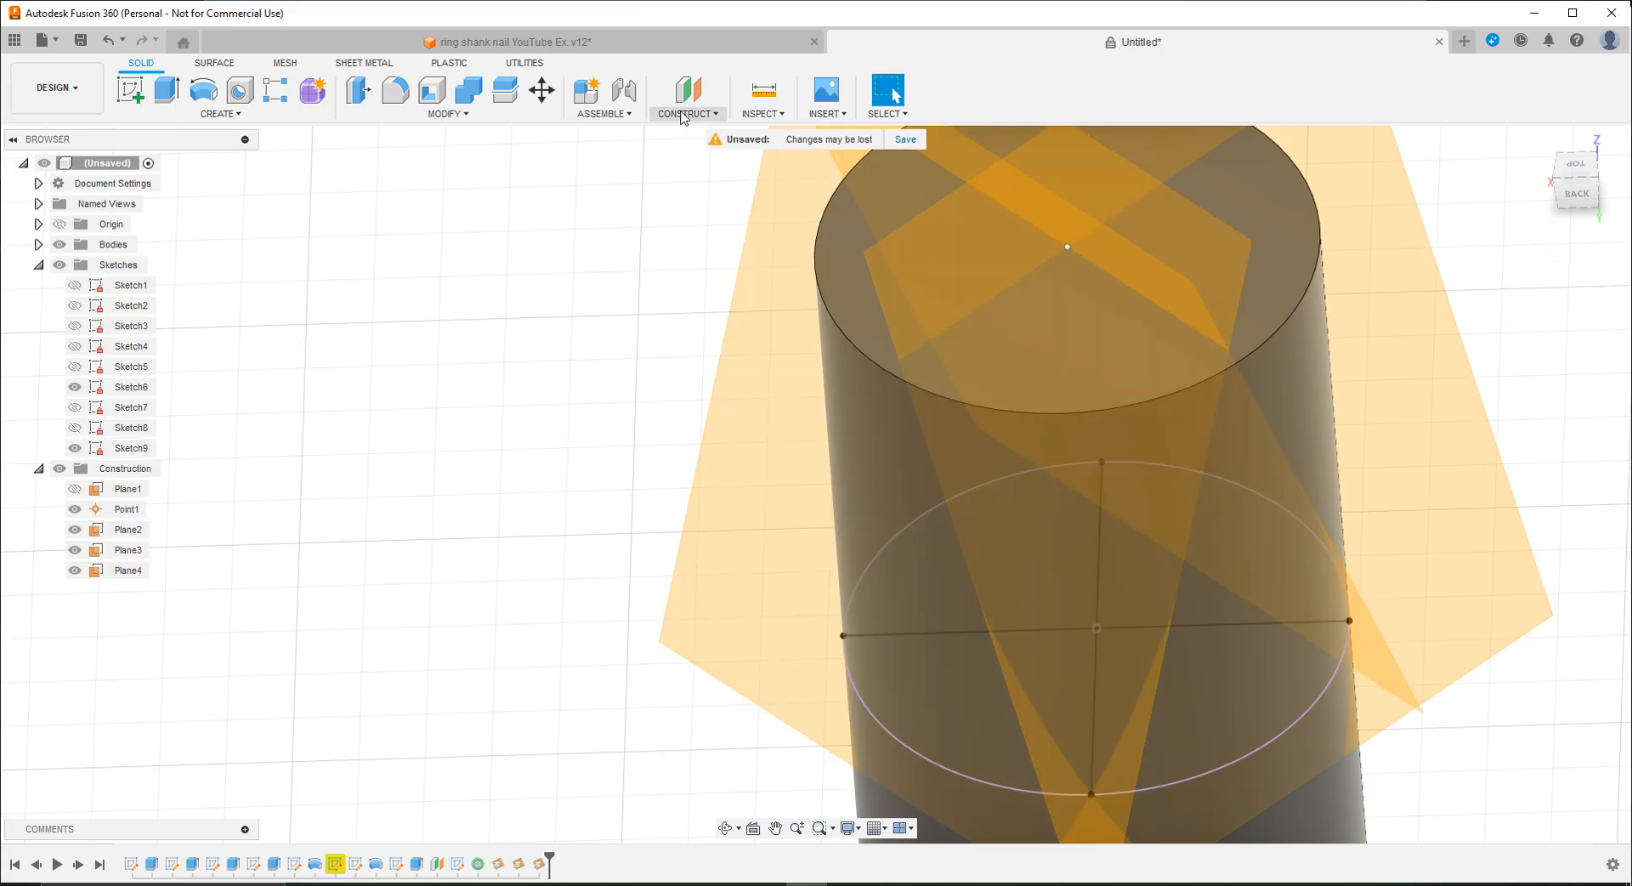
# Step: Construct a plane through the end-face centre point, the horizontal line's left end and the vertical line's upper end
pyautogui.click(688, 114)
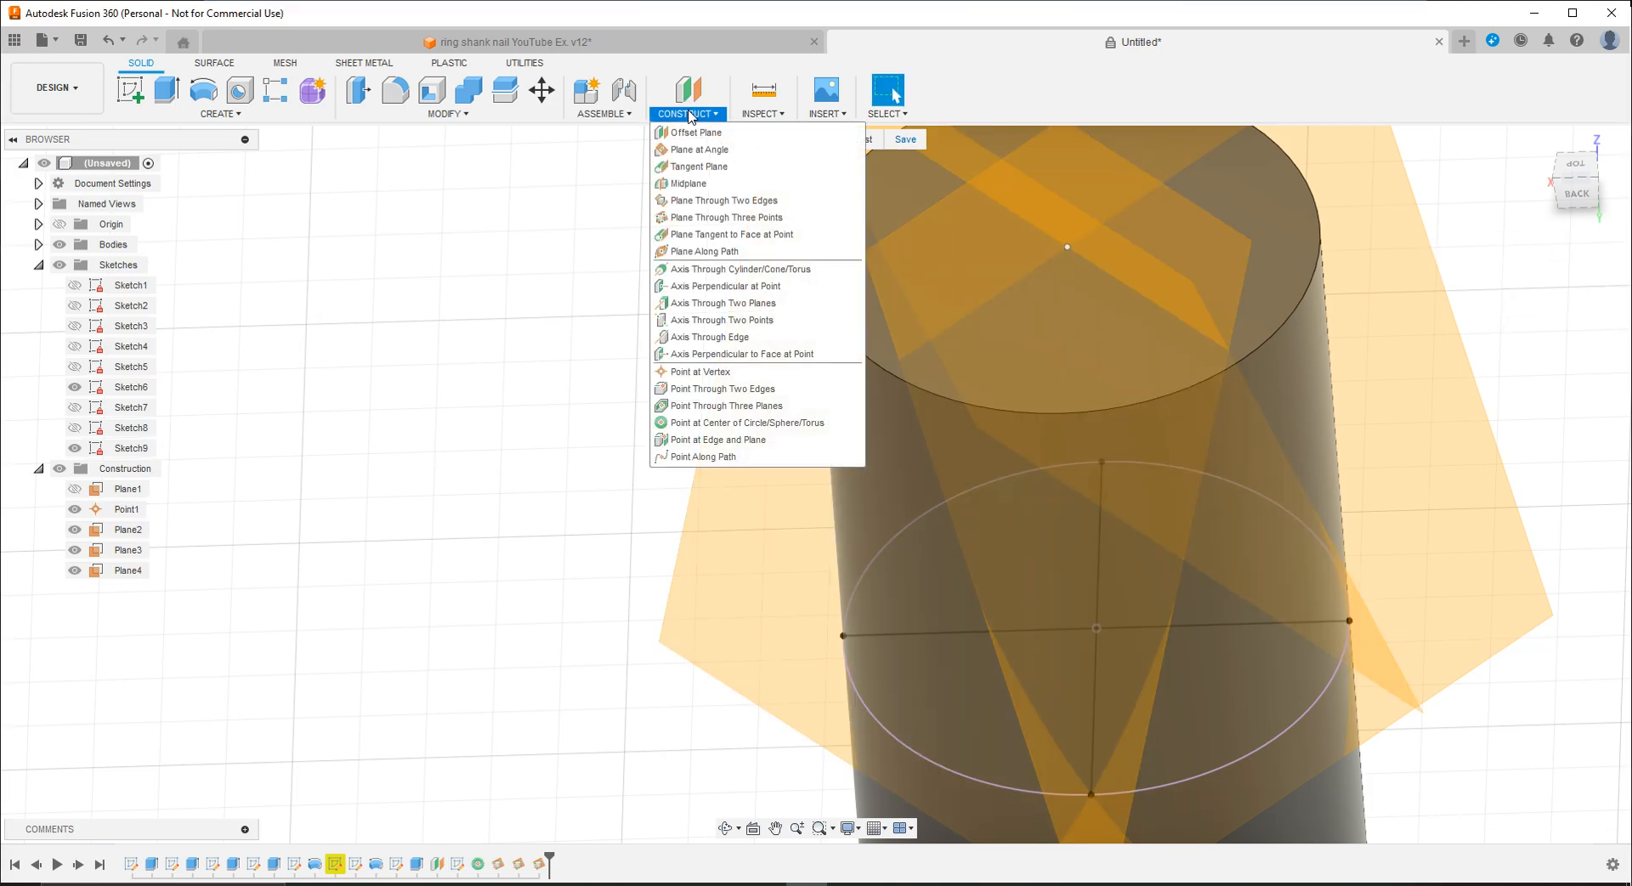
pyautogui.click(769, 220)
pyautogui.click(842, 634)
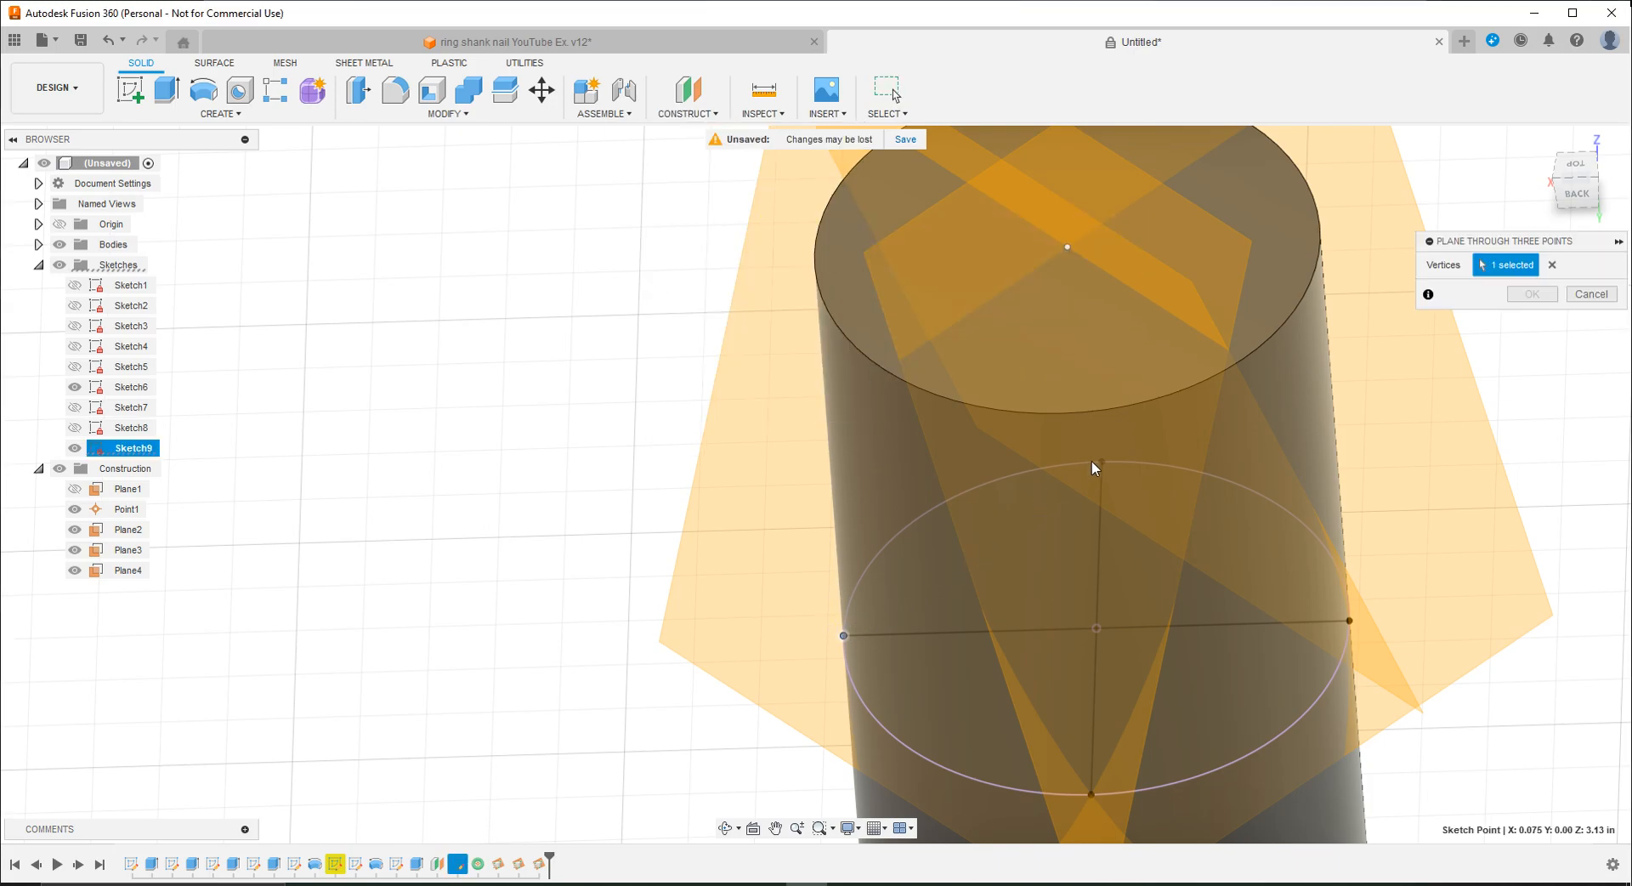
pyautogui.click(1068, 247)
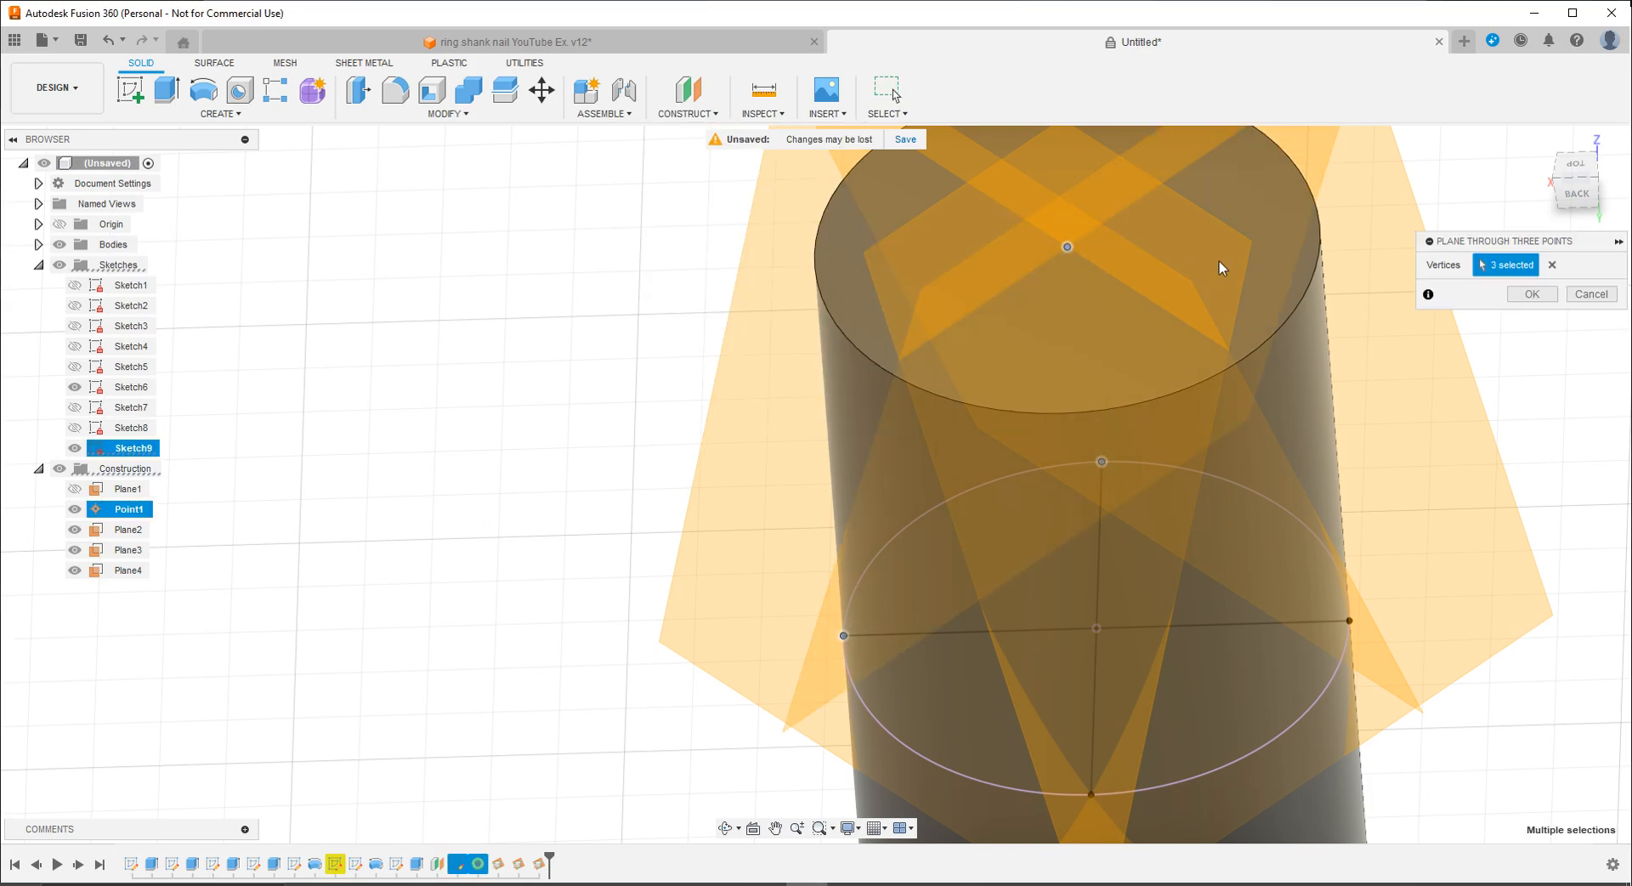
pyautogui.click(1501, 290)
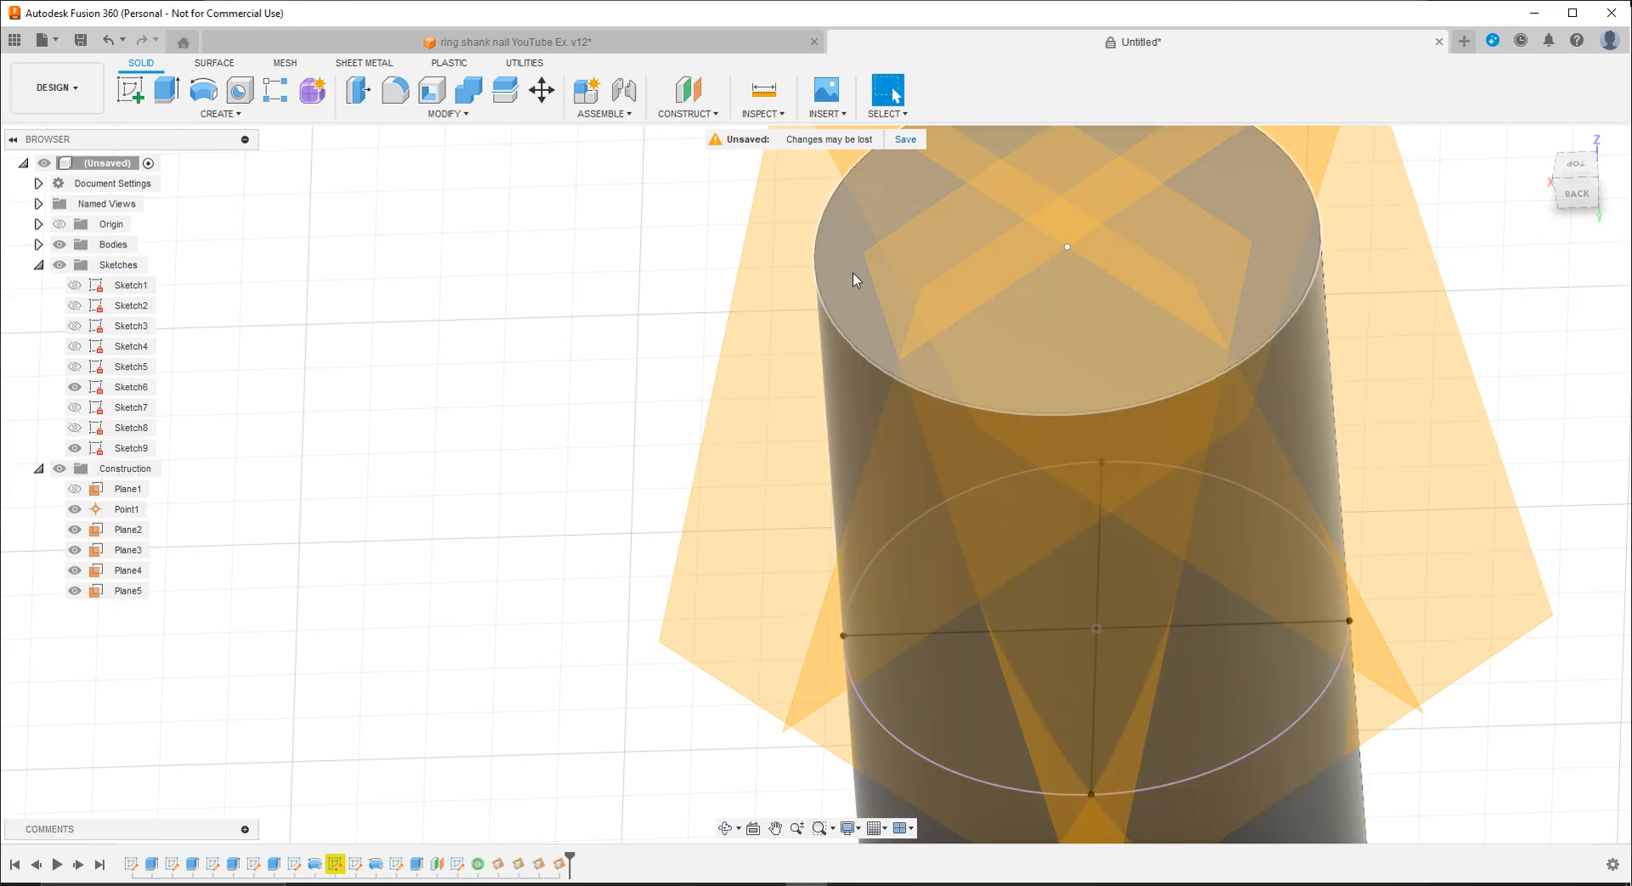
# Step: Start a new sketch on Plane2, the first of the slanted three-point planes at the nail tip
pyautogui.moveTo(939, 241)
pyautogui.keyDown('shift'); pyautogui.mouseDown(button='middle')
pyautogui.moveTo(1020, 371)
pyautogui.moveTo(1028, 343)
pyautogui.moveTo(1010, 349)
pyautogui.moveTo(1035, 284)
pyautogui.moveTo(1116, 158)
pyautogui.moveTo(1086, 300)
pyautogui.moveTo(1074, 532)
pyautogui.moveTo(1144, 484)
pyautogui.moveTo(1125, 390)
pyautogui.moveTo(1079, 649)
pyautogui.moveTo(977, 681)
pyautogui.moveTo(969, 651)
pyautogui.mouseUp(button='middle'); pyautogui.keyUp('shift')
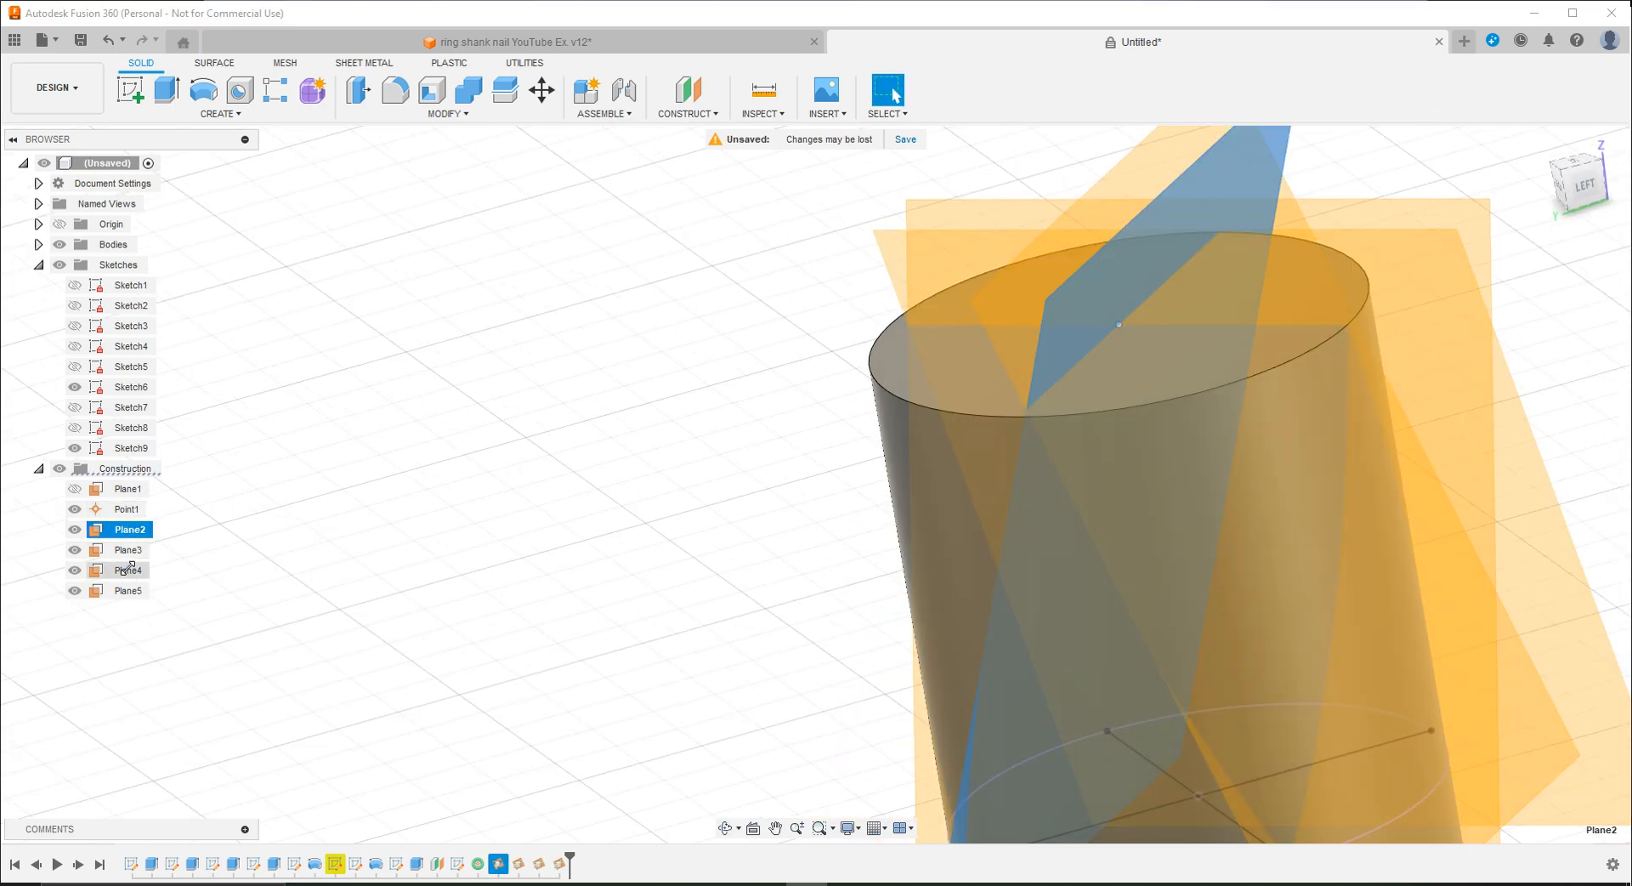
pyautogui.click(145, 527)
pyautogui.click(130, 89)
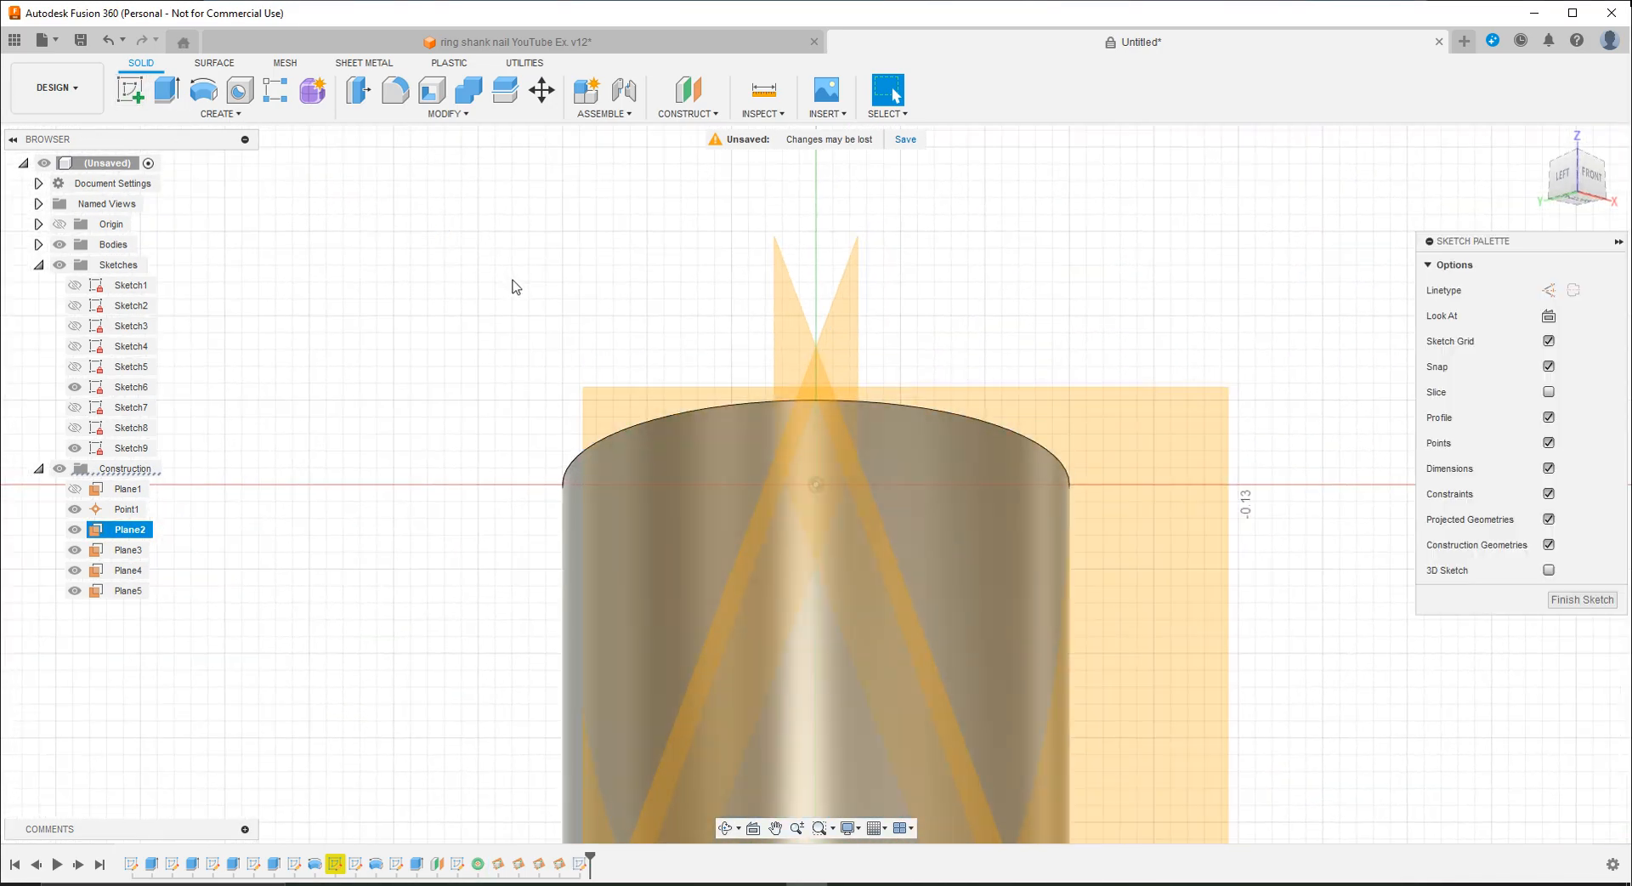
pyautogui.keyDown('shift'); pyautogui.moveTo(467, 422); pyautogui.dragTo(663, 374, button='middle'); pyautogui.keyUp('shift')
pyautogui.keyDown('shift'); pyautogui.moveTo(557, 430); pyautogui.dragTo(484, 343, button='middle'); pyautogui.keyUp('shift')
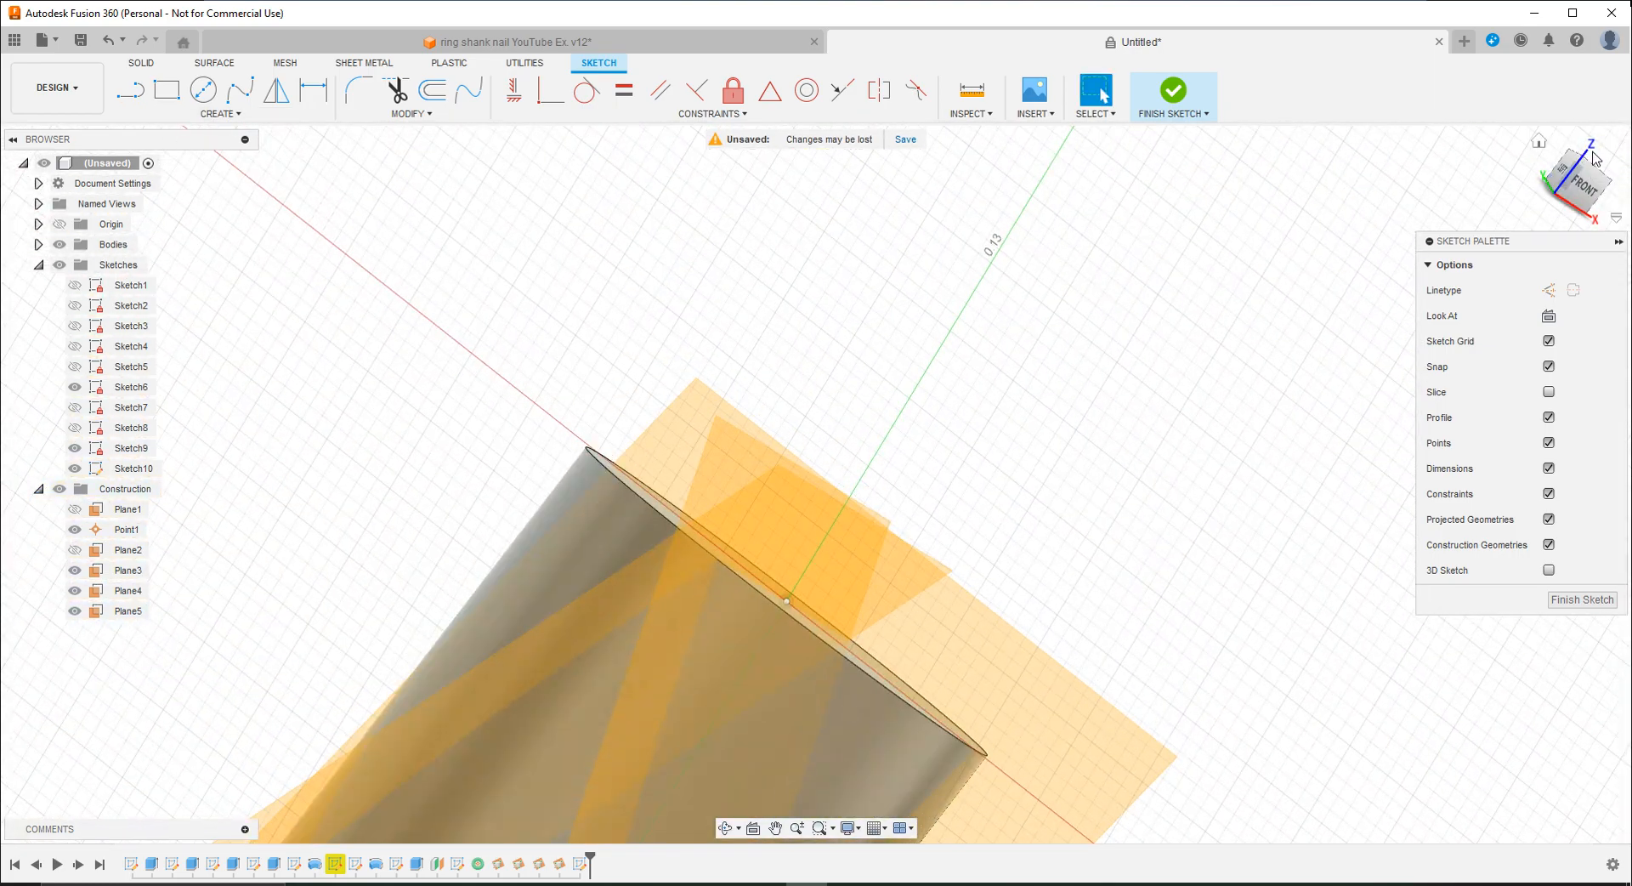
# Step: Sketch a two-point rectangle about 0.36 in long around the nail tip on the first slanted plane, extending past both sides of the shank
pyautogui.click(1542, 145)
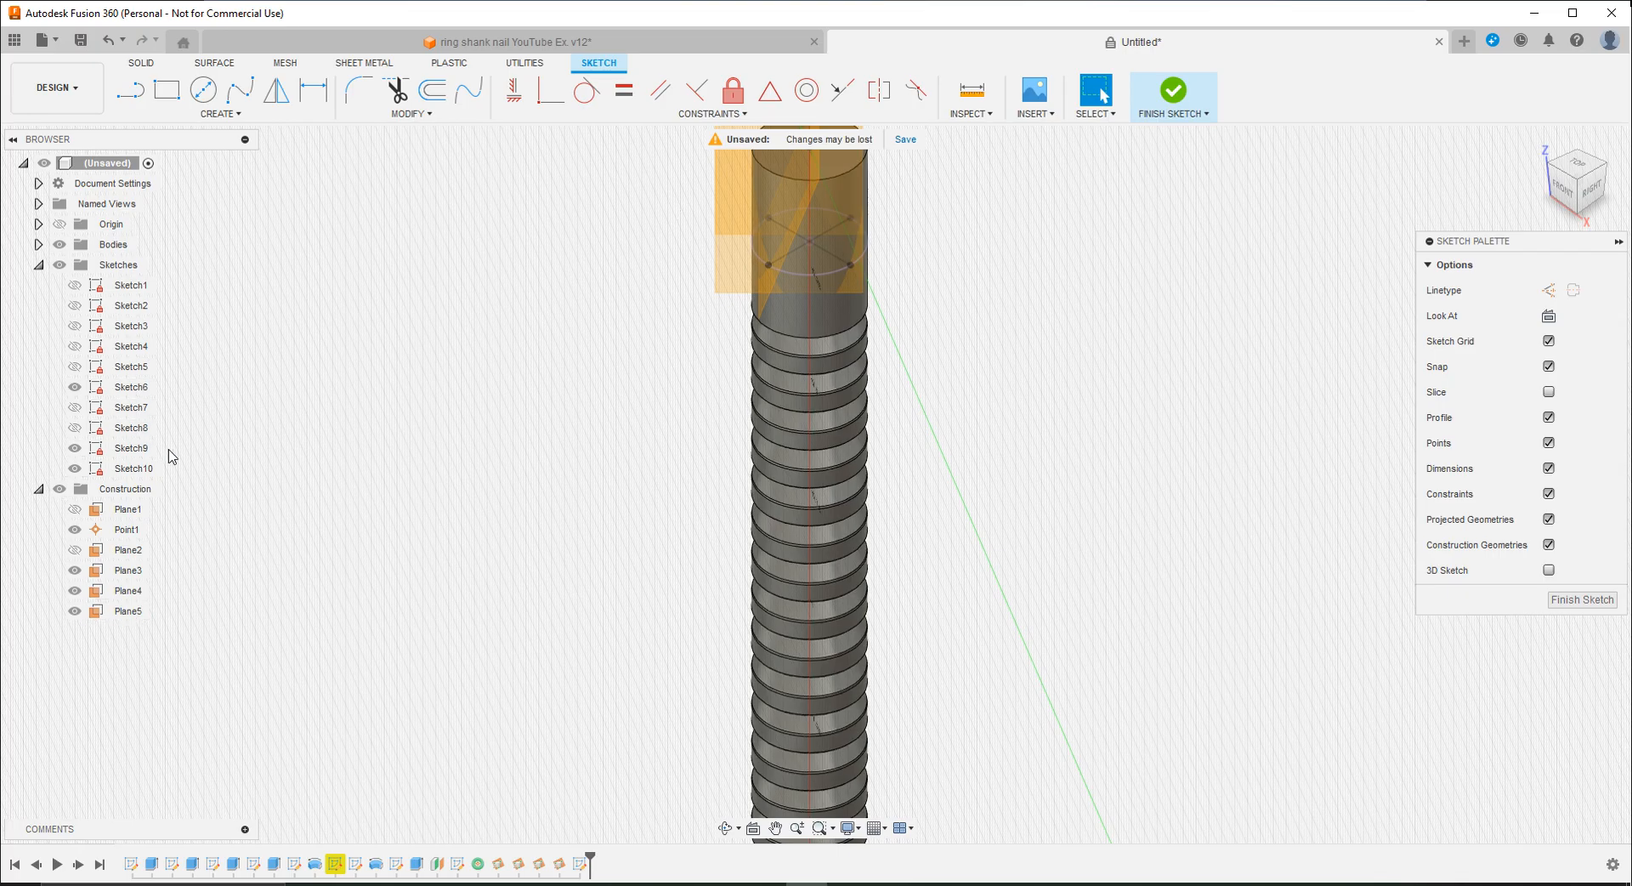
pyautogui.scroll(3, 467, 215)
pyautogui.scroll(2, 978, 227)
pyautogui.scroll(-3, 942, 334)
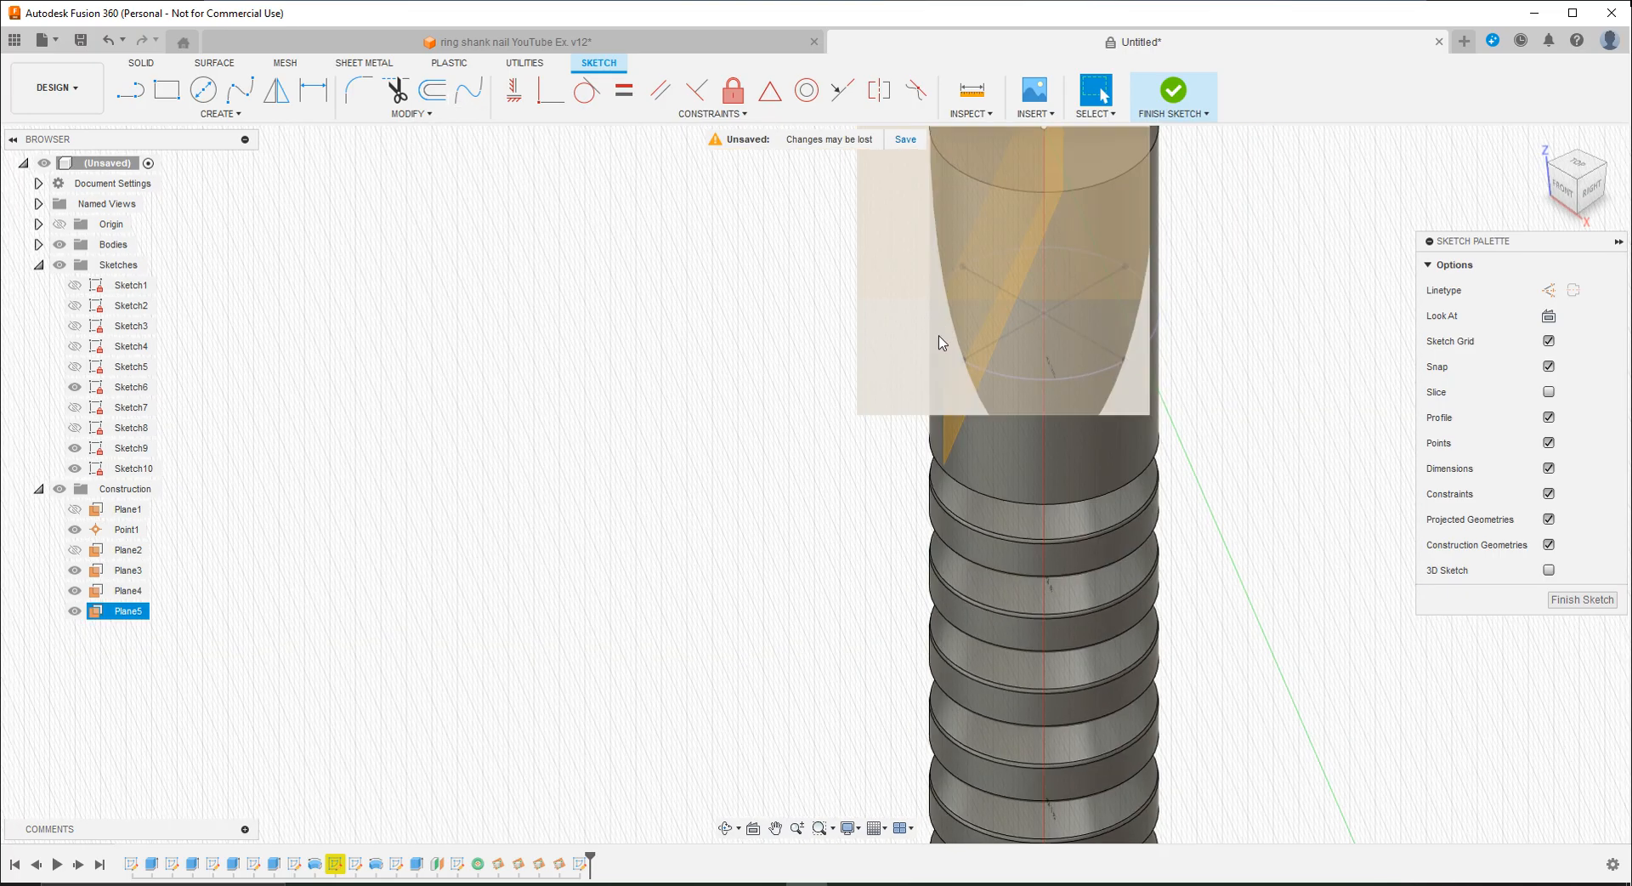
pyautogui.click(136, 468)
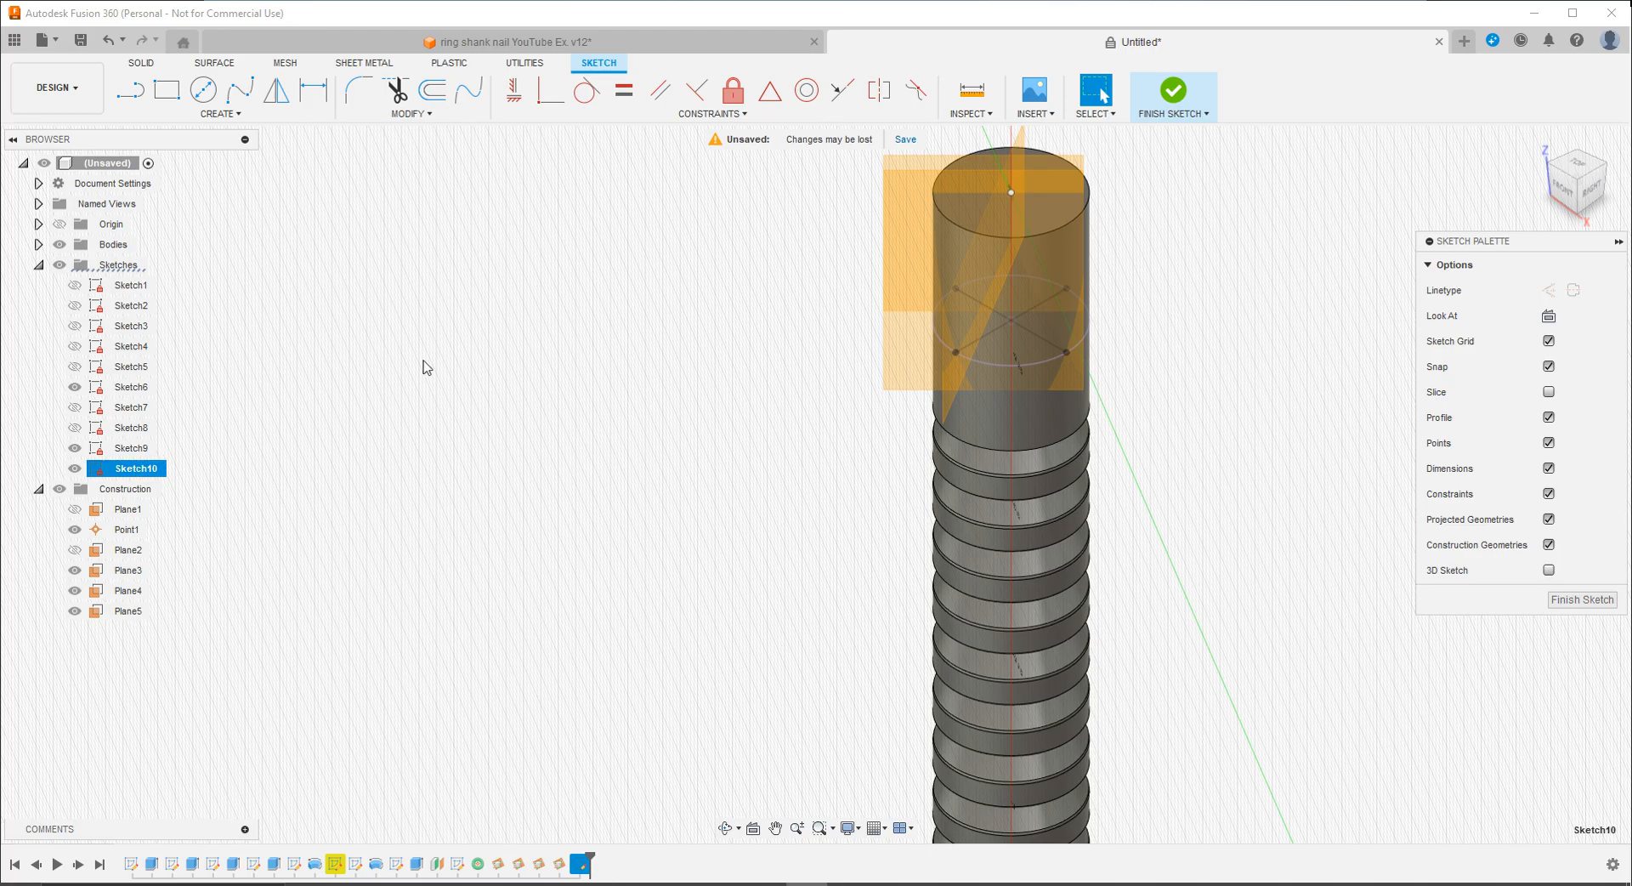
pyautogui.keyDown('shift'); pyautogui.moveTo(869, 278); pyautogui.dragTo(738, 293, button='middle'); pyautogui.keyUp('shift')
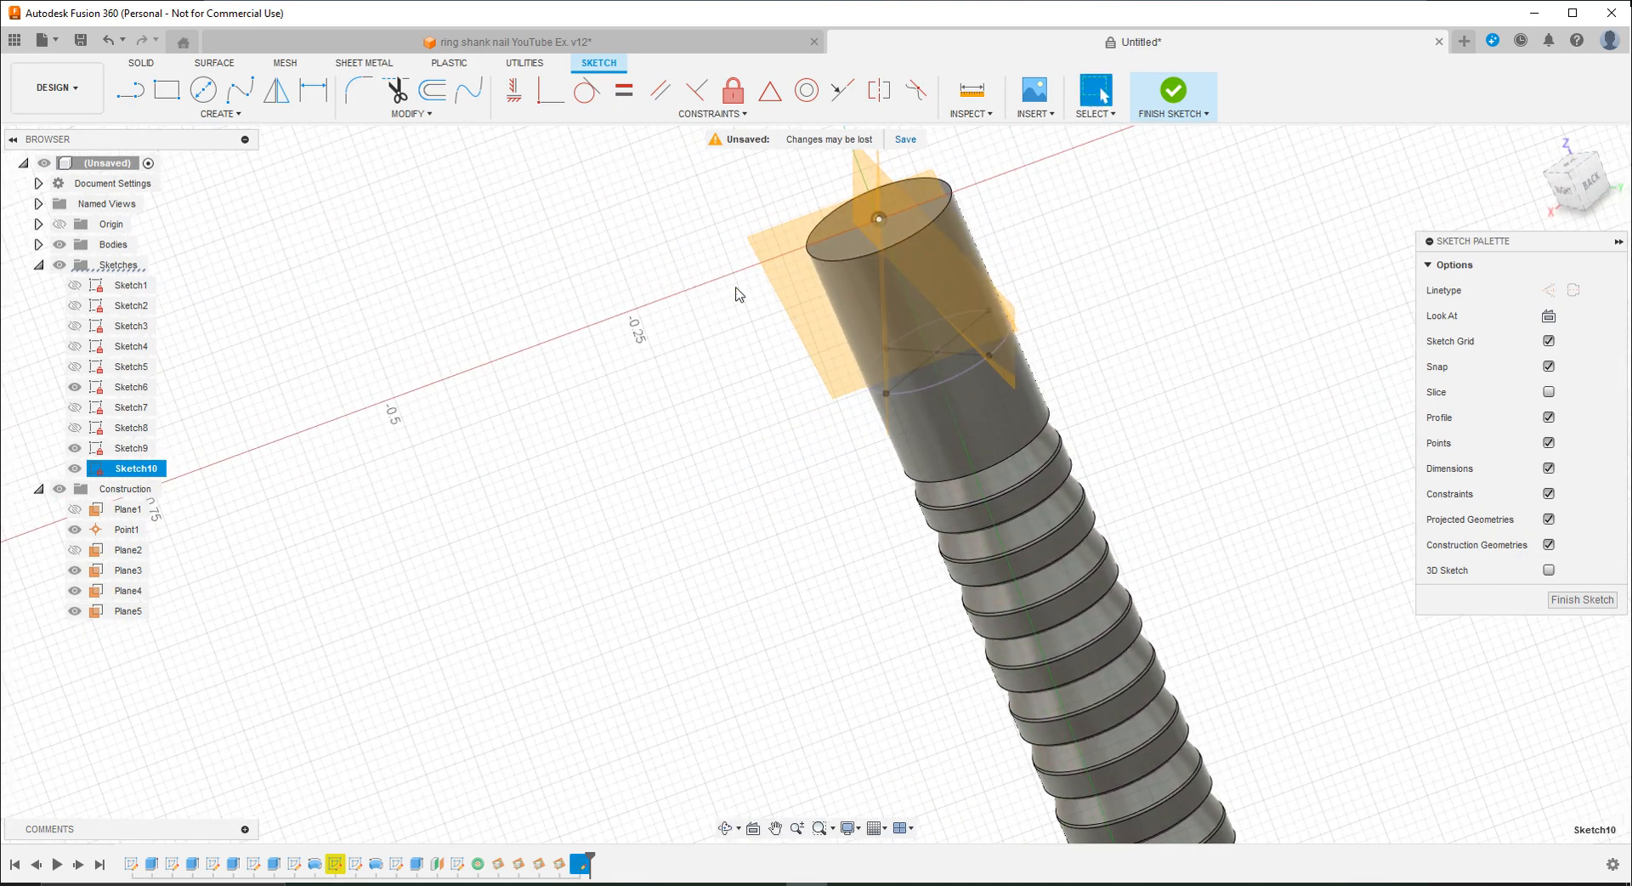
pyautogui.click(173, 91)
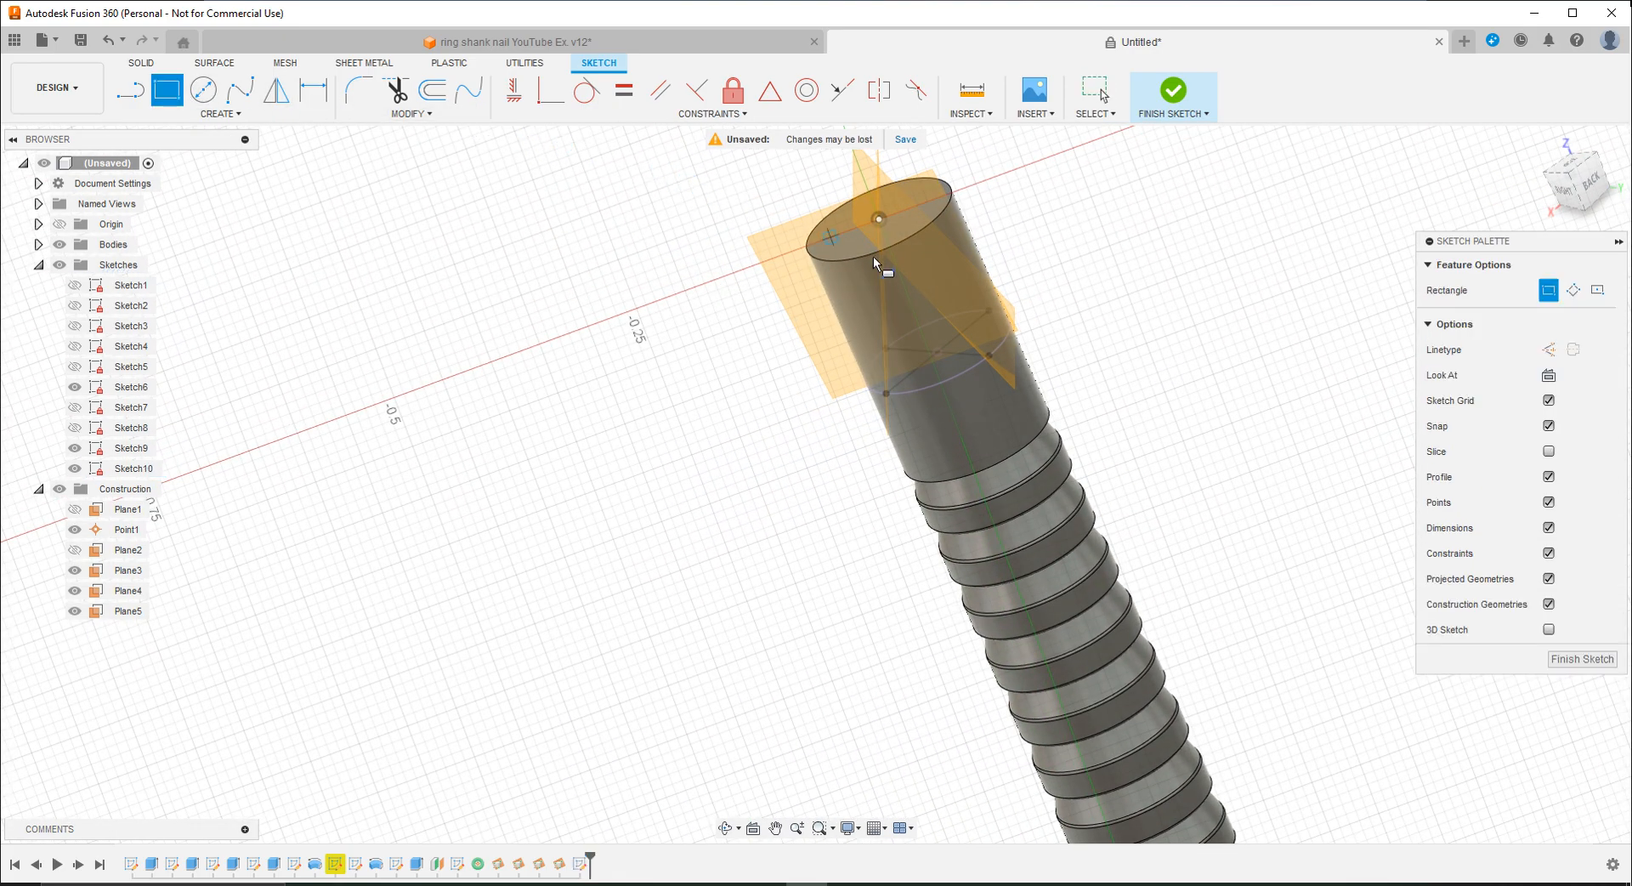
pyautogui.keyDown('shift'); pyautogui.moveTo(1326, 378); pyautogui.dragTo(1280, 294, button='middle'); pyautogui.keyUp('shift')
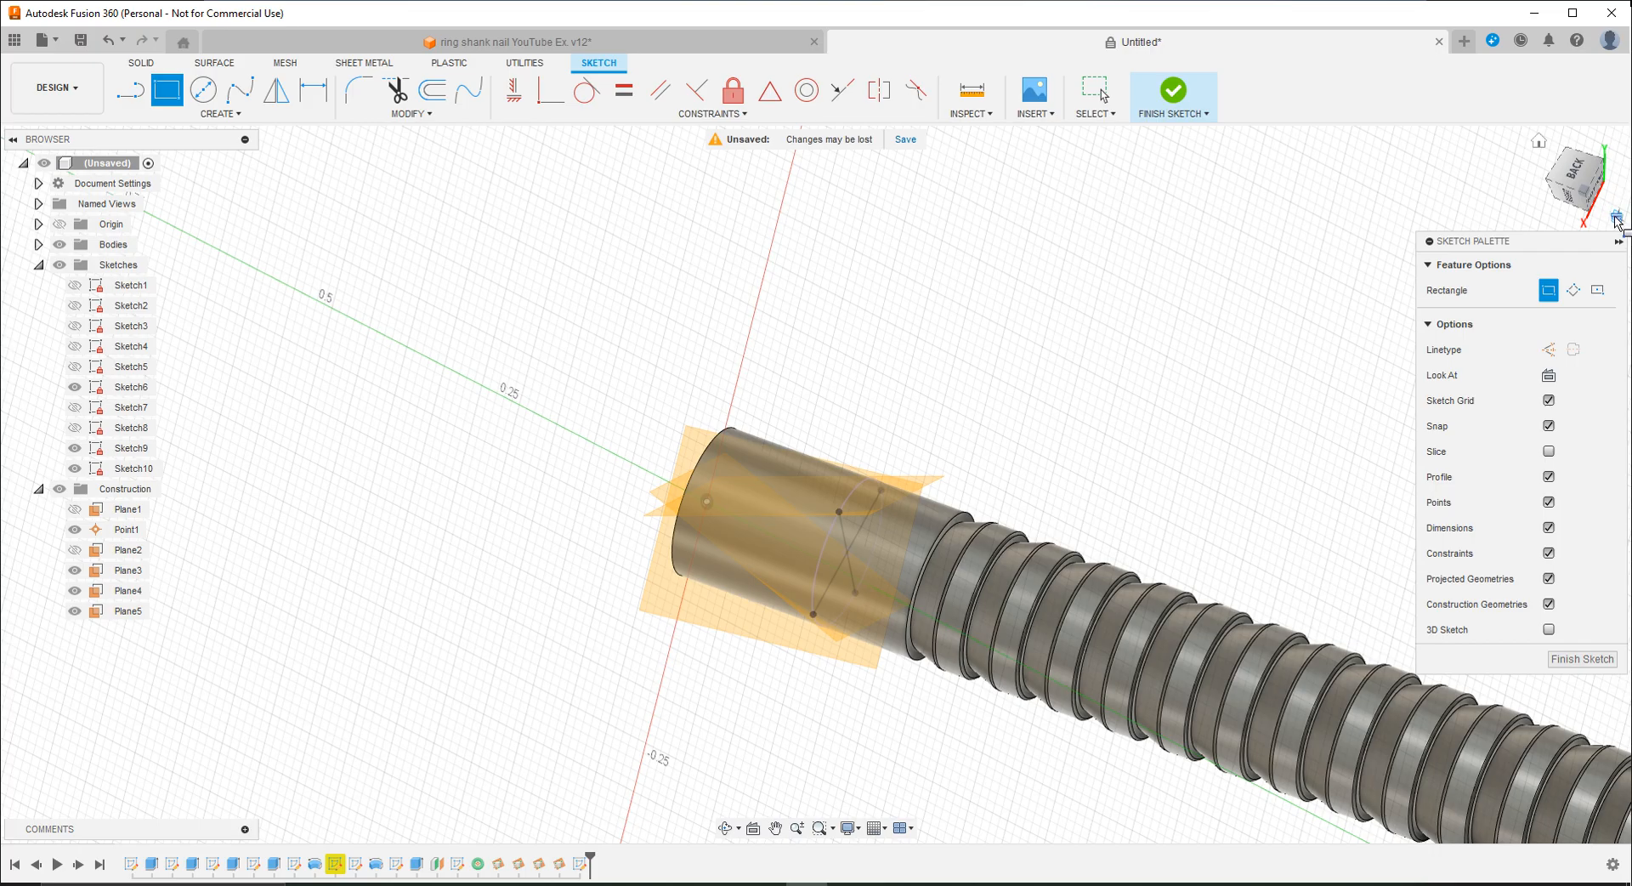
pyautogui.click(1615, 220)
pyautogui.click(1616, 219)
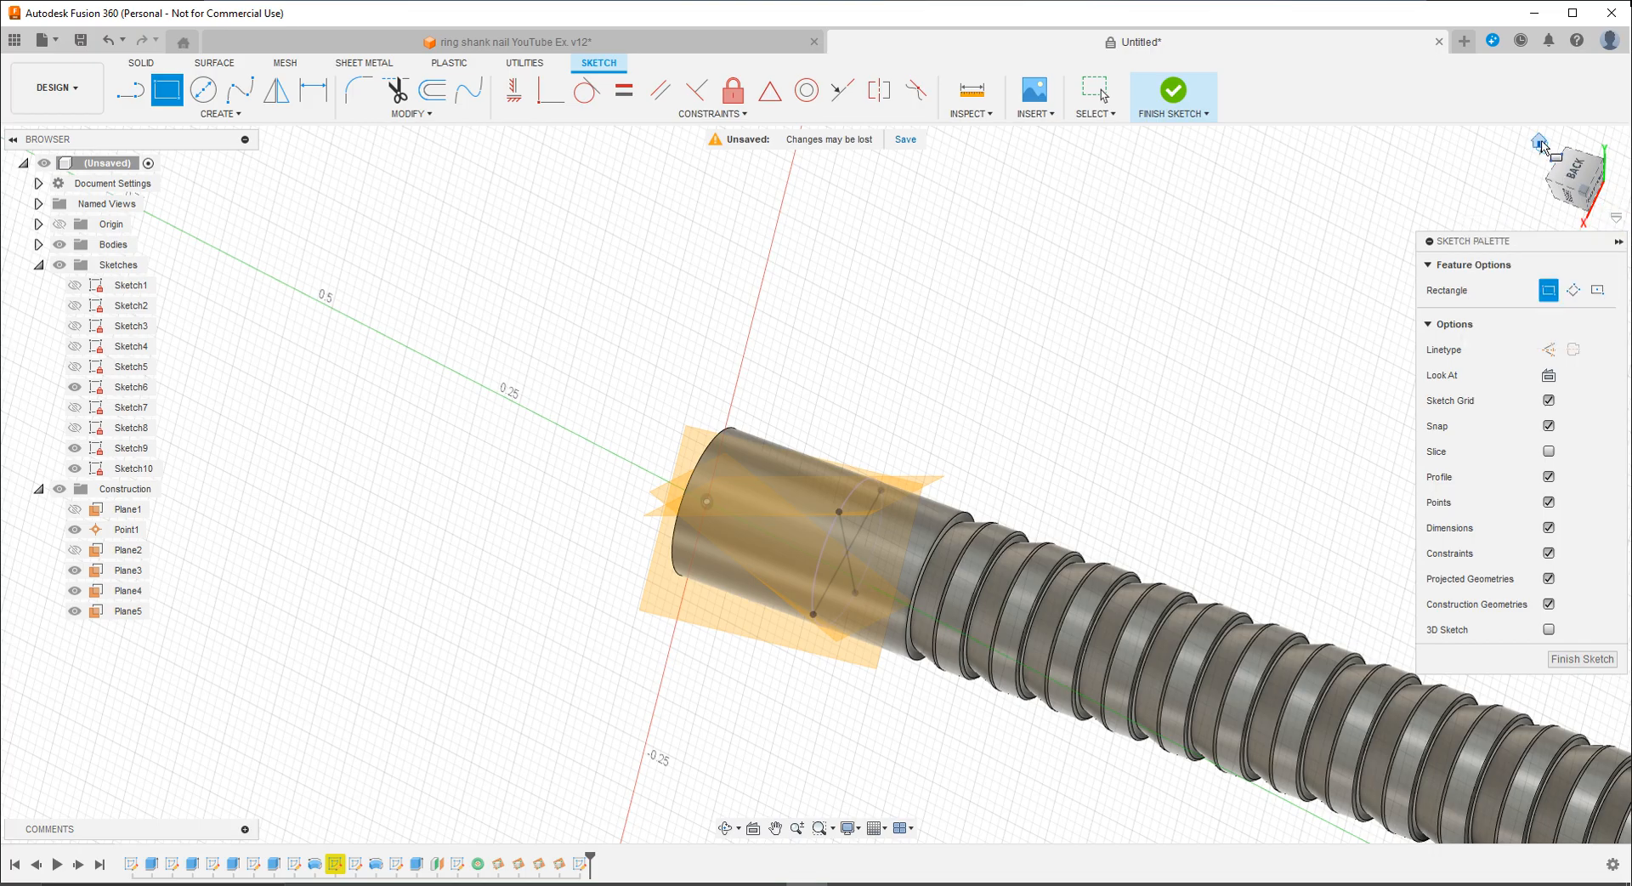
pyautogui.click(1539, 142)
pyautogui.scroll(5, 816, 230)
pyautogui.moveTo(850, 215)
pyautogui.keyDown('shift'); pyautogui.mouseDown(button='middle')
pyautogui.moveTo(831, 247)
pyautogui.moveTo(794, 226)
pyautogui.moveTo(847, 189)
pyautogui.moveTo(812, 255)
pyautogui.moveTo(849, 174)
pyautogui.moveTo(714, 167)
pyautogui.moveTo(700, 182)
pyautogui.mouseUp(button='middle'); pyautogui.keyUp('shift')
pyautogui.press('r')
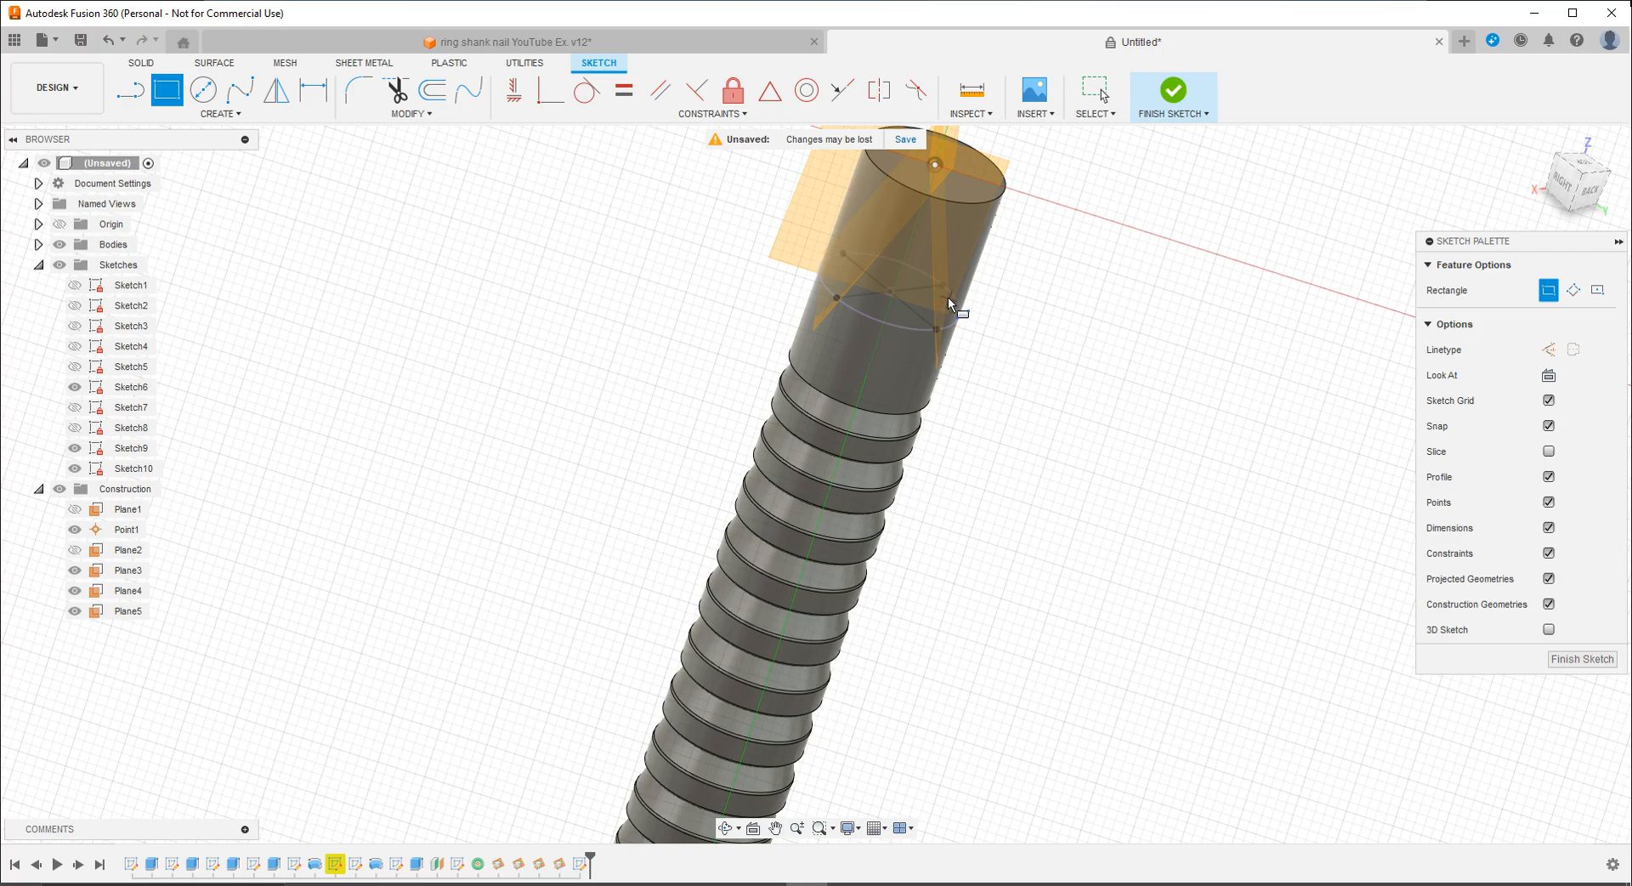
pyautogui.moveTo(950, 303); pyautogui.dragTo(834, 544, button='middle')
pyautogui.click(707, 316)
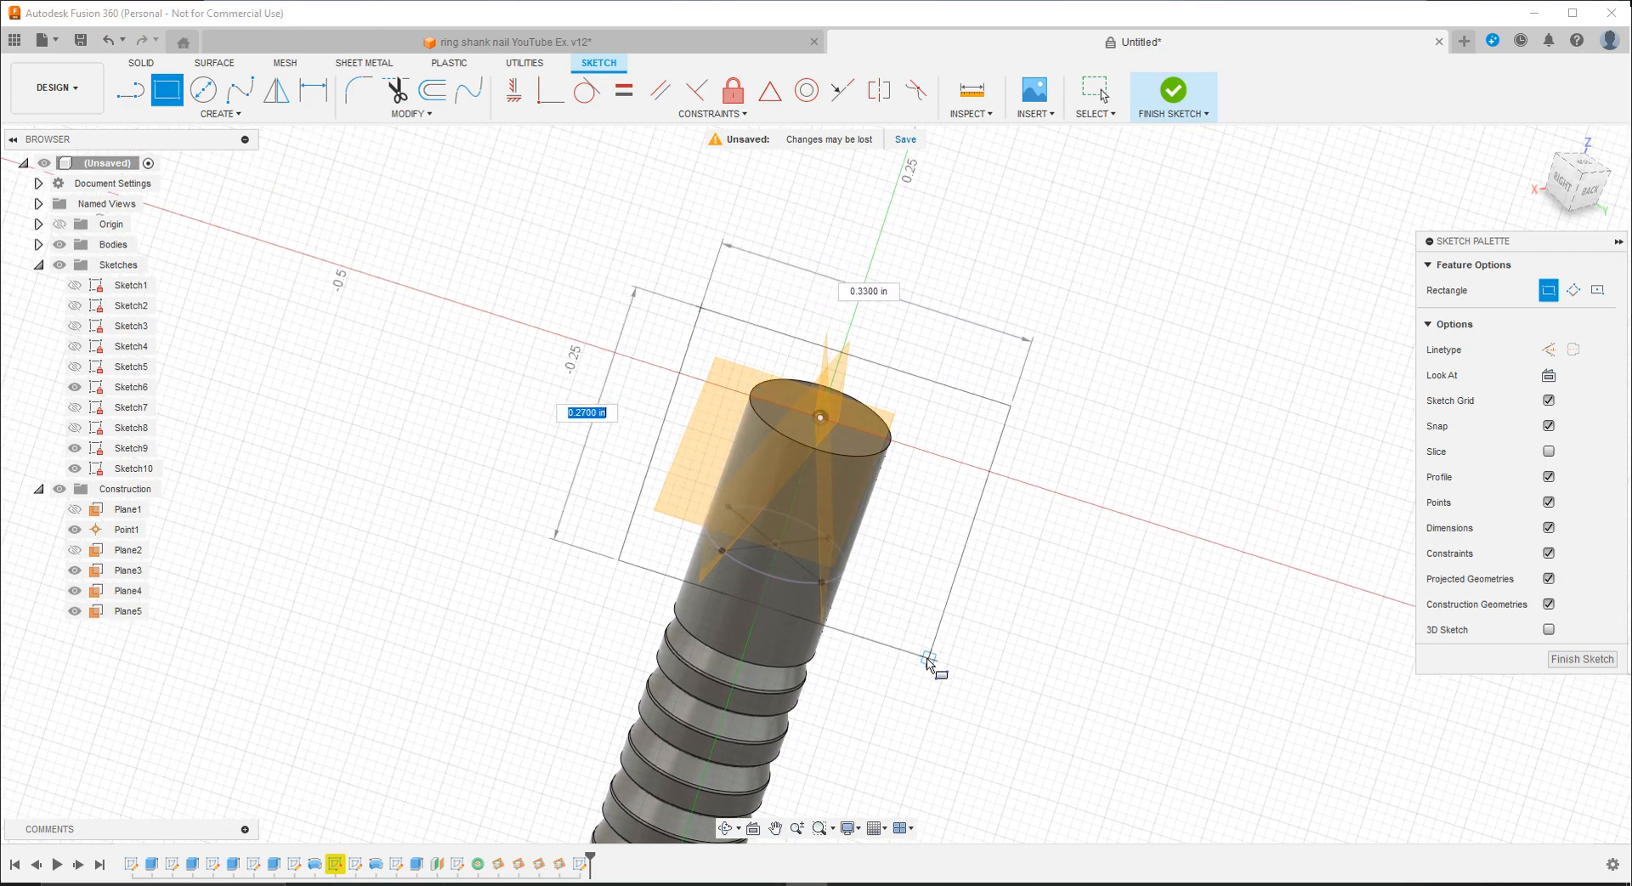
pyautogui.click(896, 735)
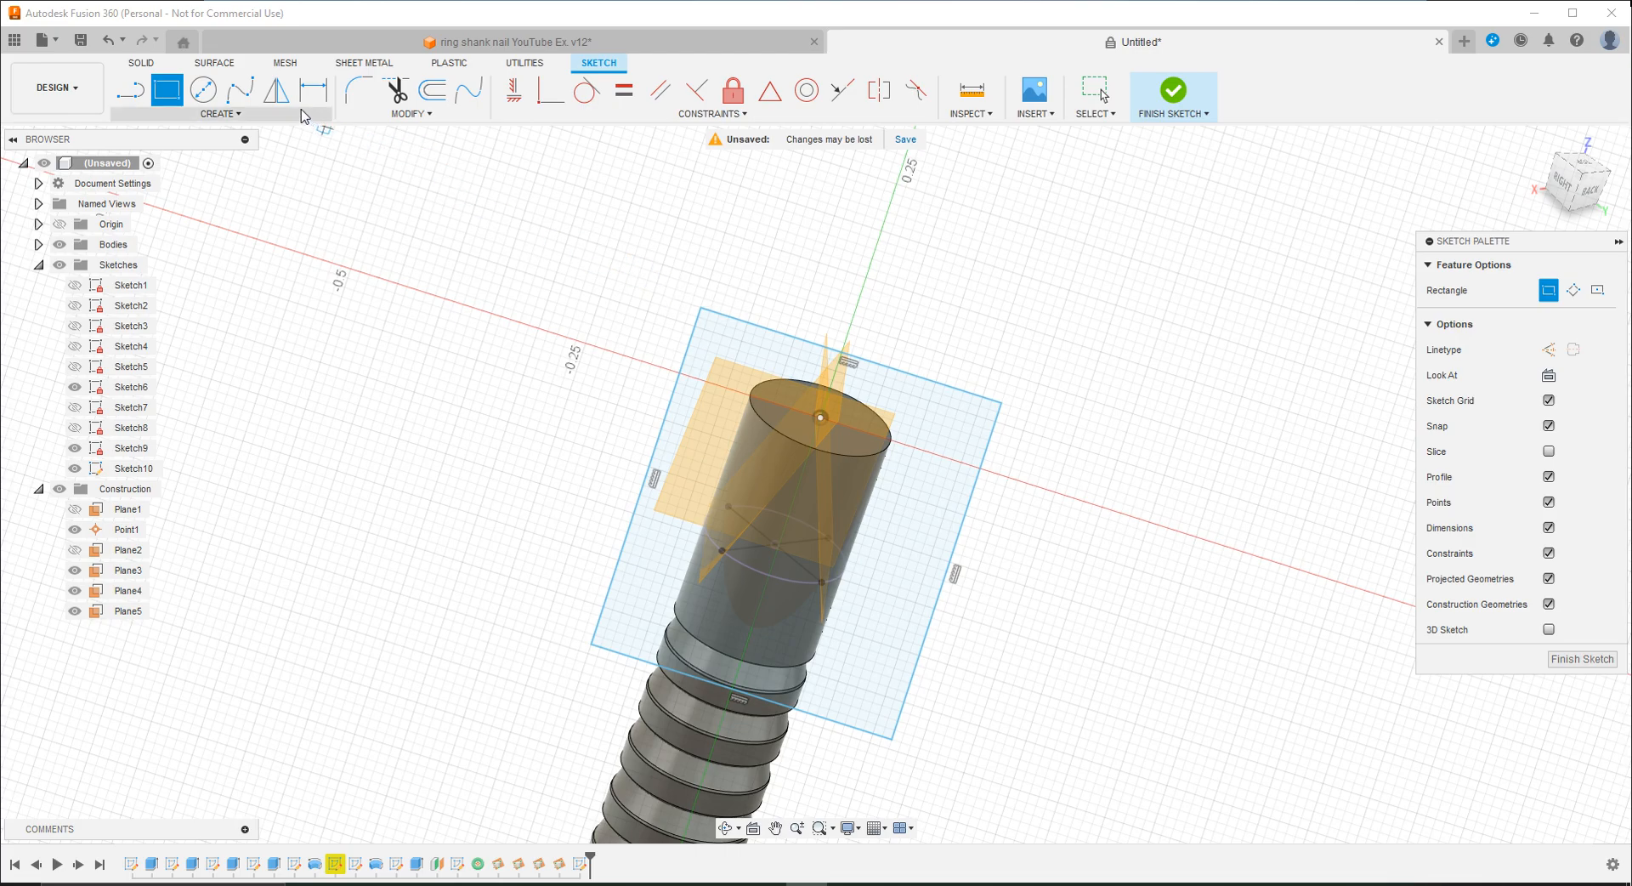
# Step: Dimension the rectangle 0.2 in wide and 0.3 in long
pyautogui.click(314, 90)
pyautogui.click(795, 339)
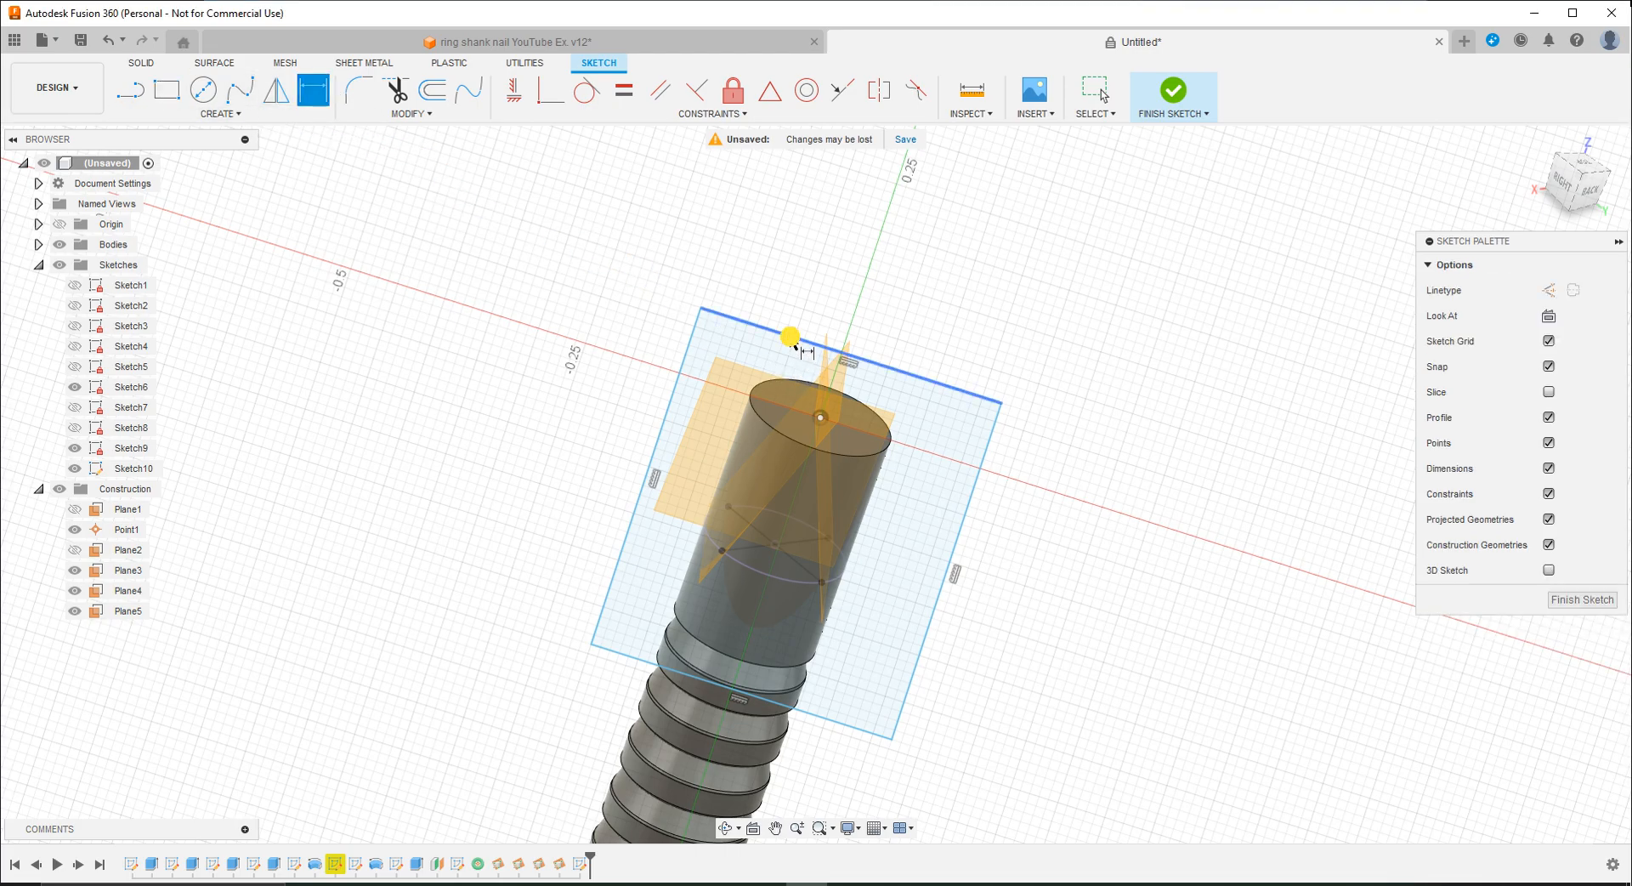
pyautogui.click(898, 261)
pyautogui.write('0.2')
pyautogui.press('Return')
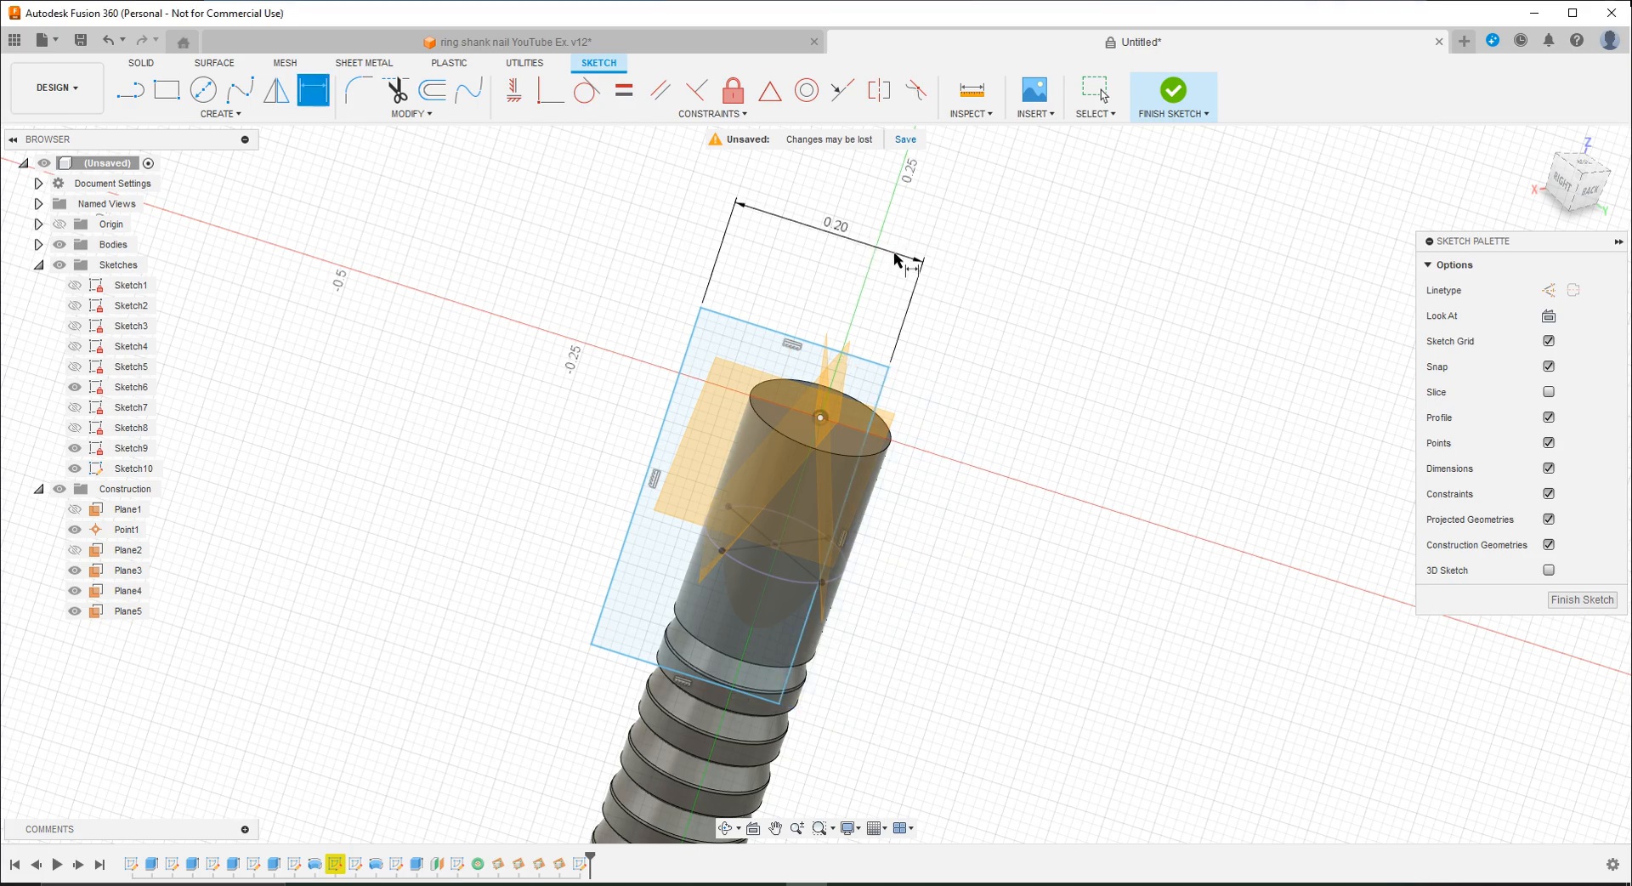
pyautogui.click(882, 395)
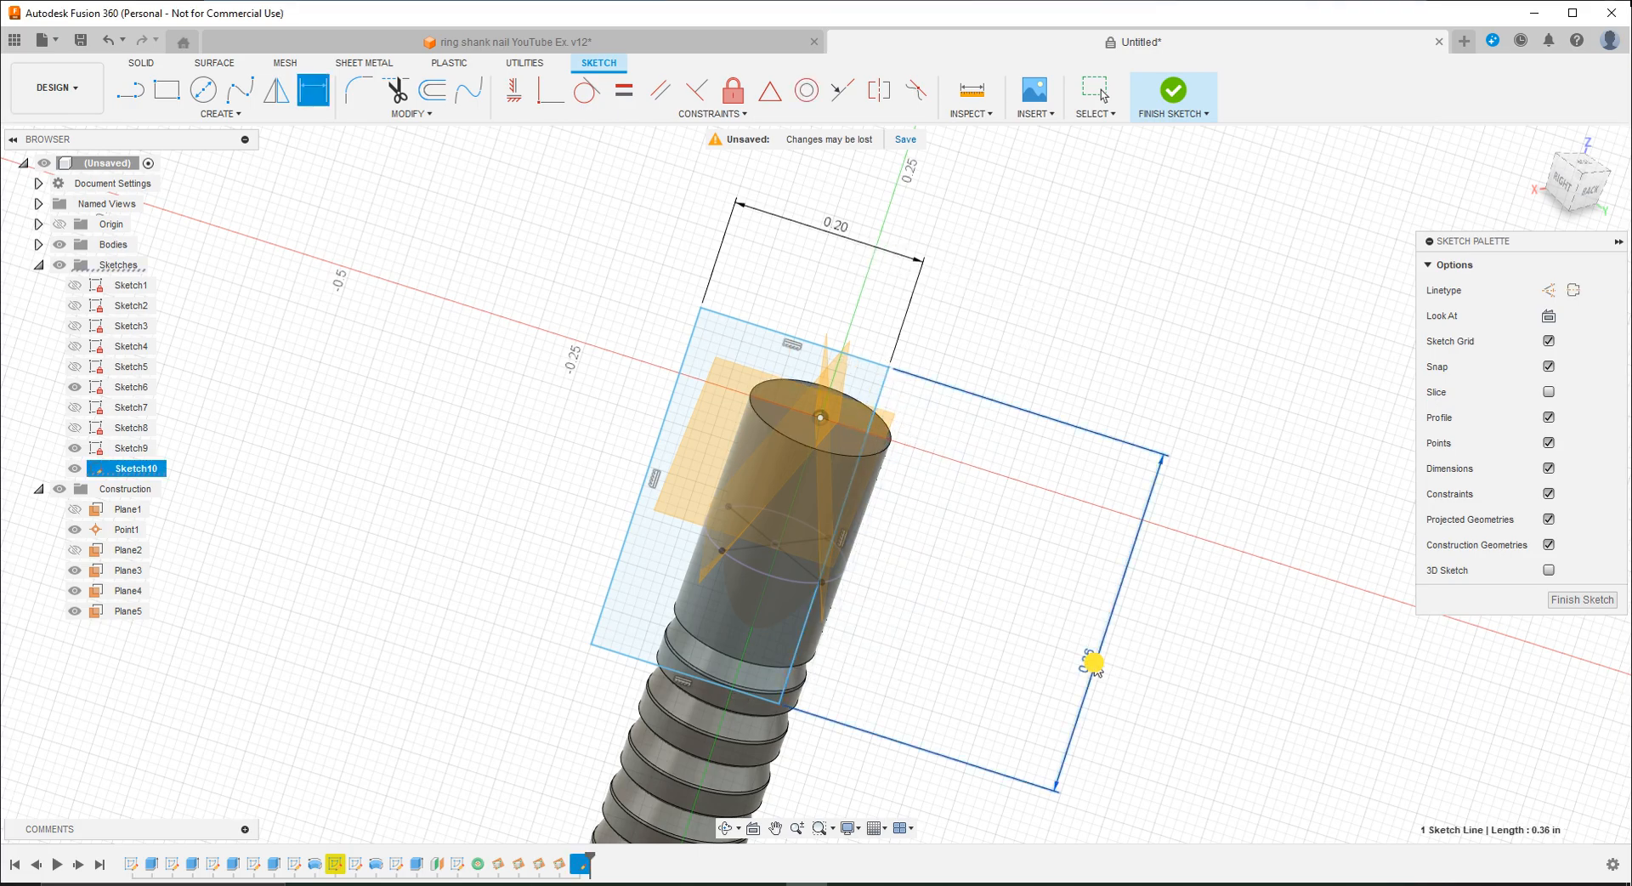
pyautogui.click(1098, 659)
pyautogui.write('0.3')
pyautogui.press('Return')
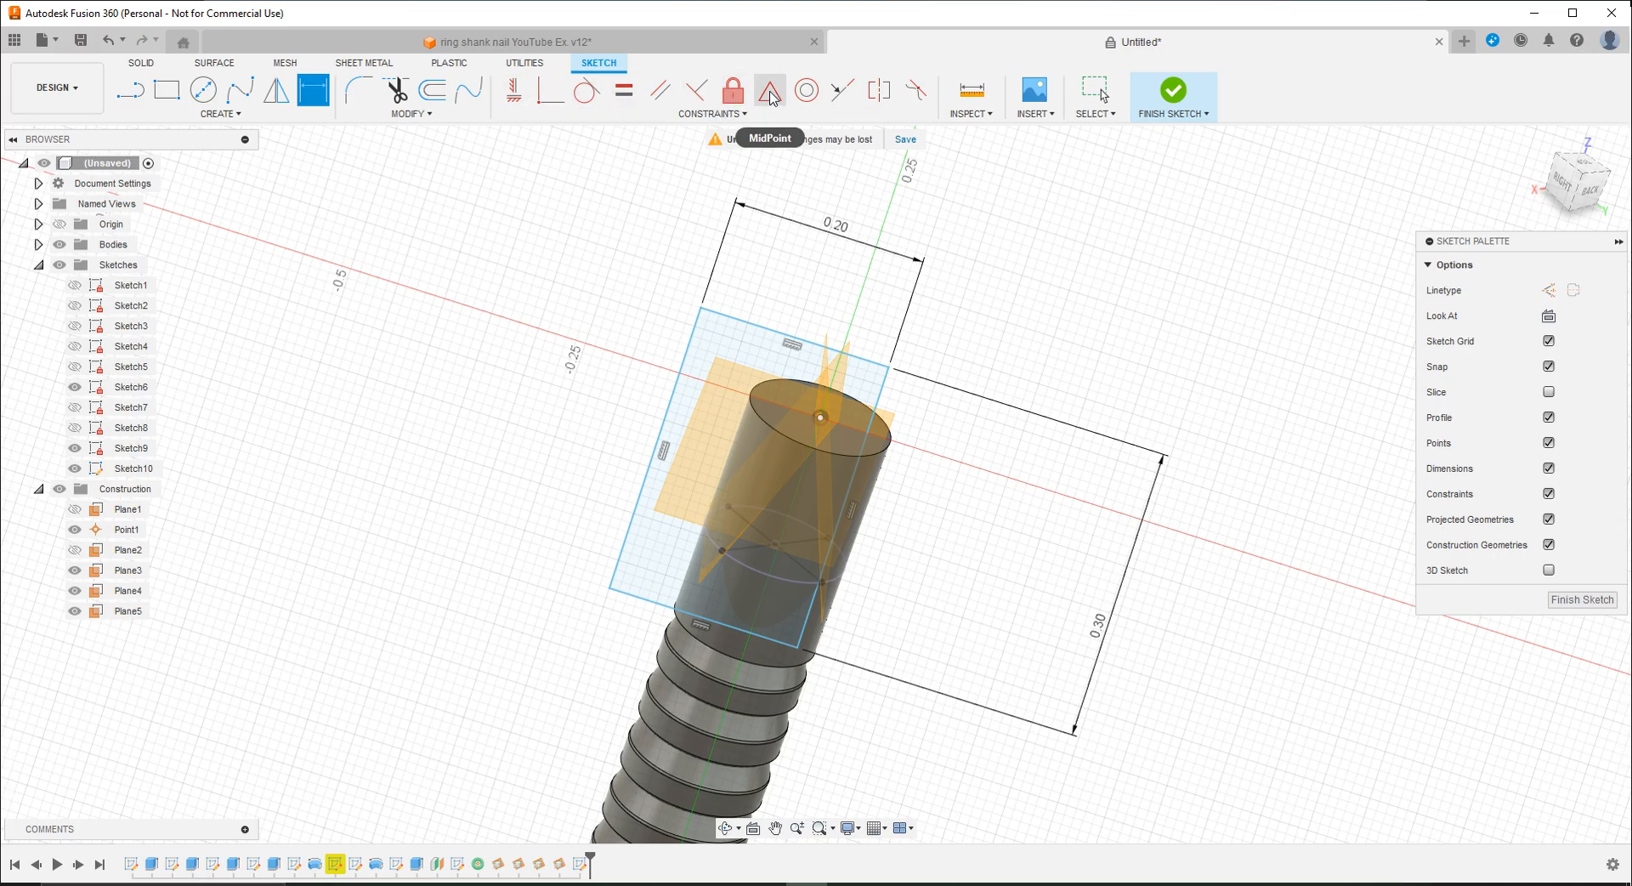
# Step: Constrain the midpoint of the rectangle's outer short edge to the centre point of the nail's end face
pyautogui.click(770, 89)
pyautogui.click(858, 352)
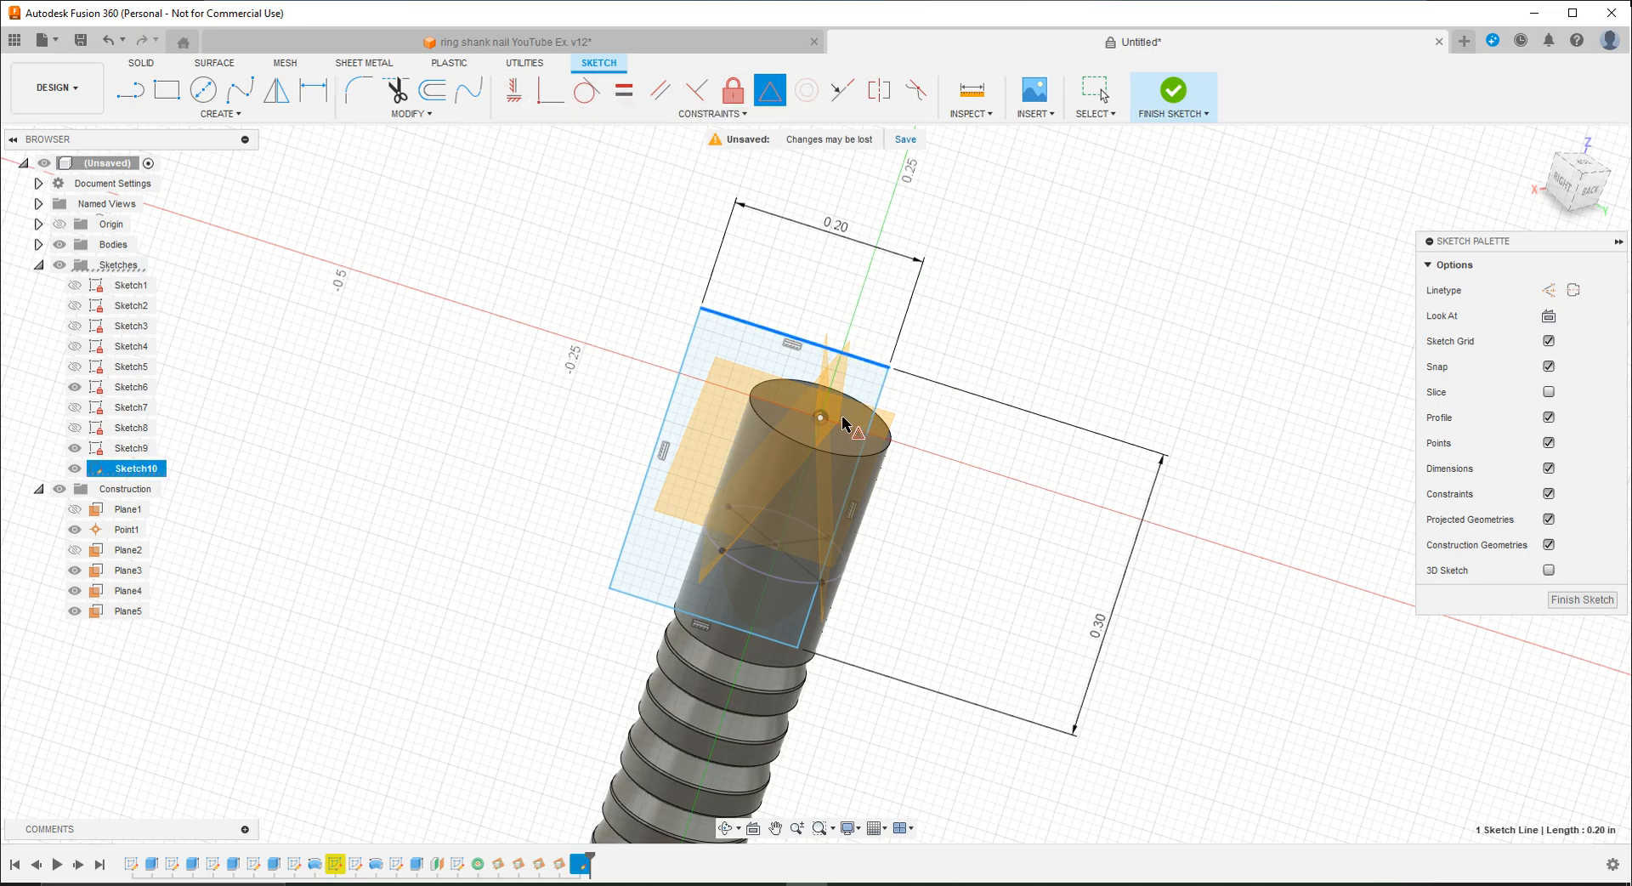
pyautogui.click(820, 419)
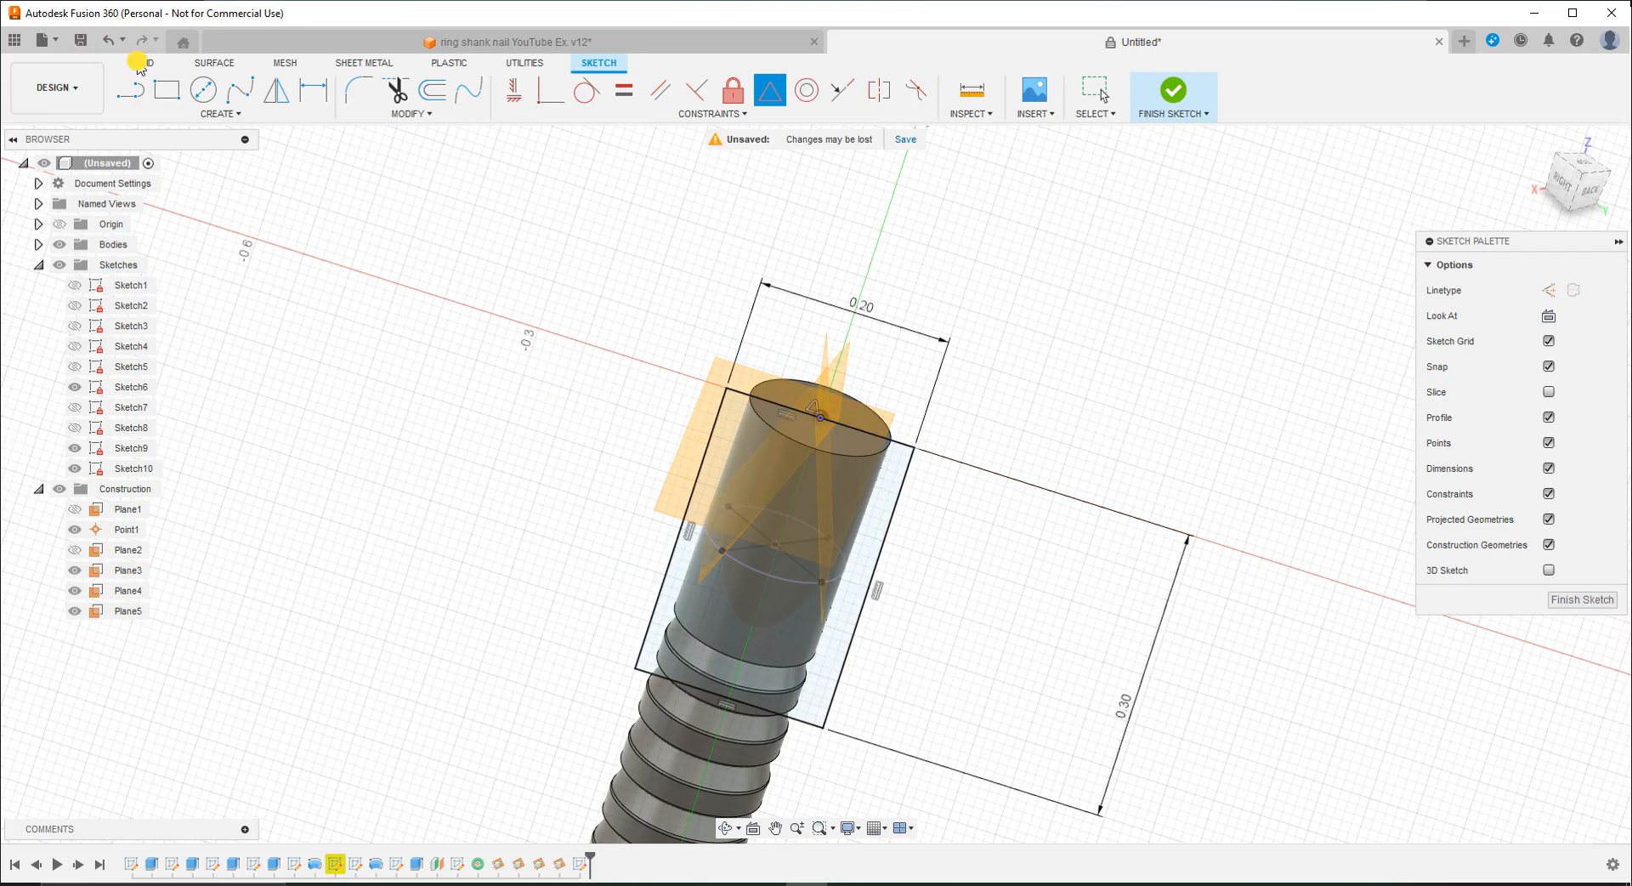
# Step: Extrude the rectangle 0.08 in outward as a cut to slice the first slanted face on the nail tip
pyautogui.click(138, 65)
pyautogui.click(356, 94)
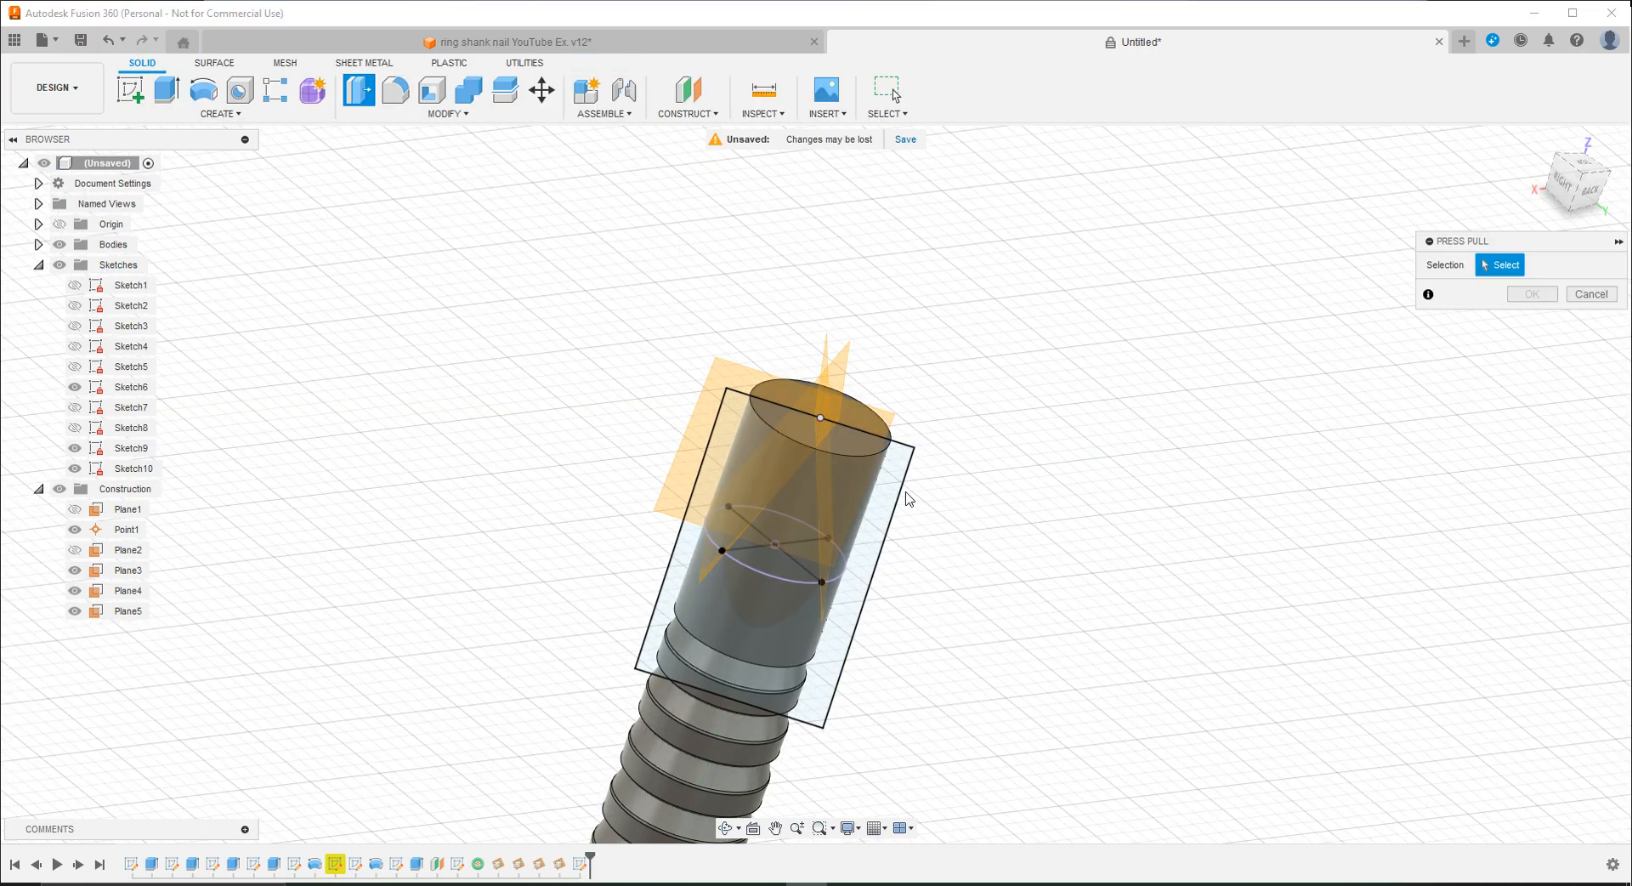
pyautogui.click(889, 497)
pyautogui.keyDown('shift'); pyautogui.moveTo(931, 449); pyautogui.dragTo(856, 528, button='middle'); pyautogui.keyUp('shift')
pyautogui.moveTo(861, 565); pyautogui.dragTo(833, 491)
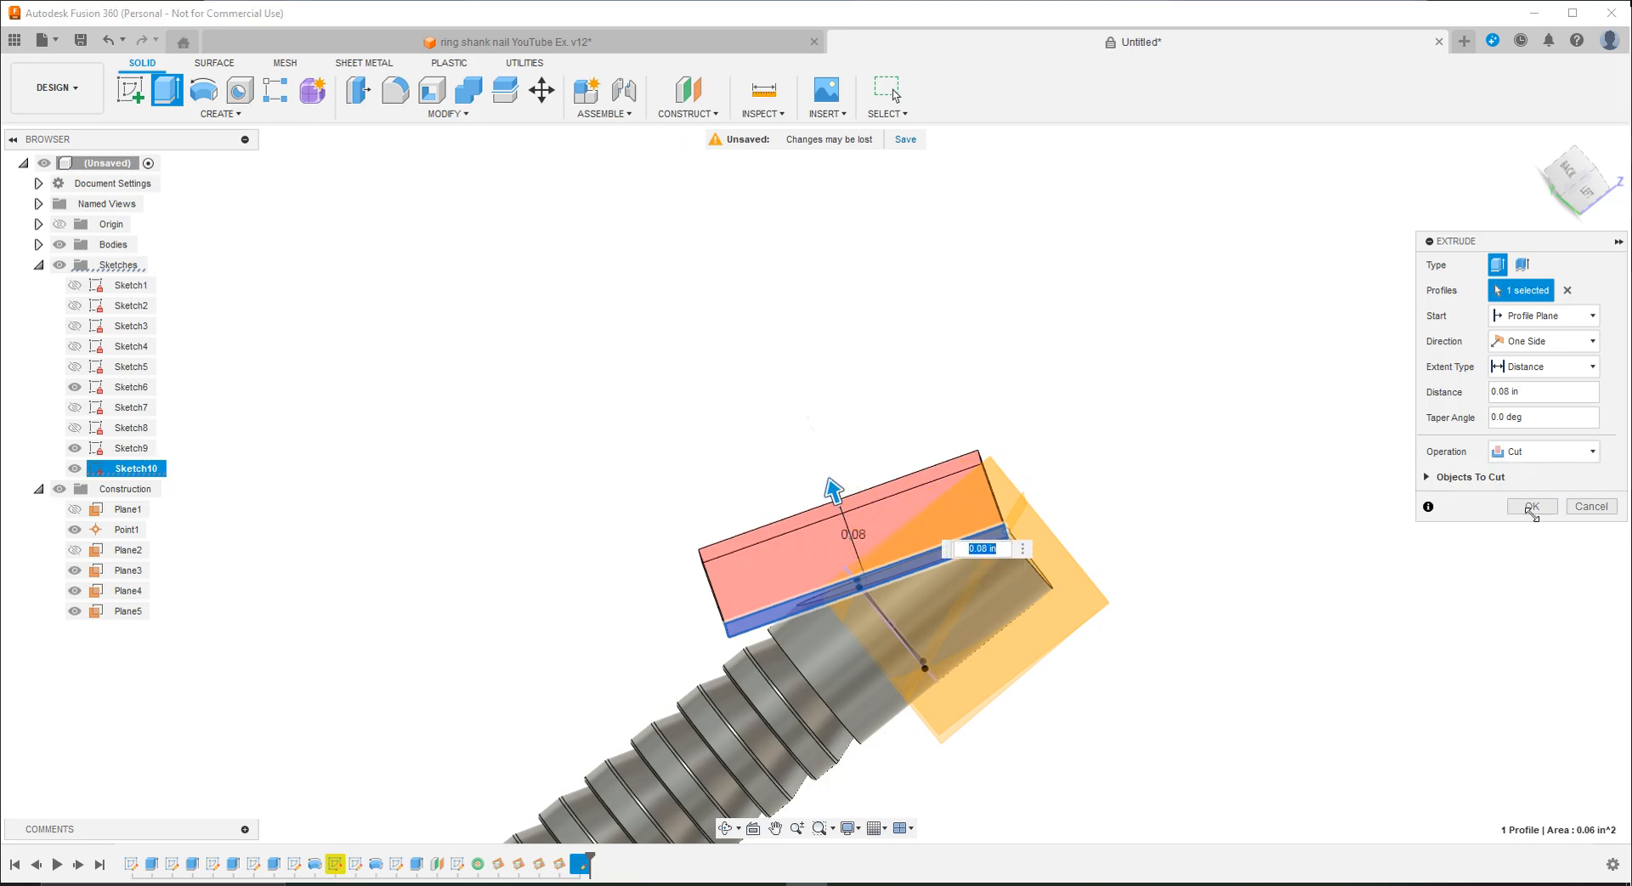
pyautogui.click(1530, 504)
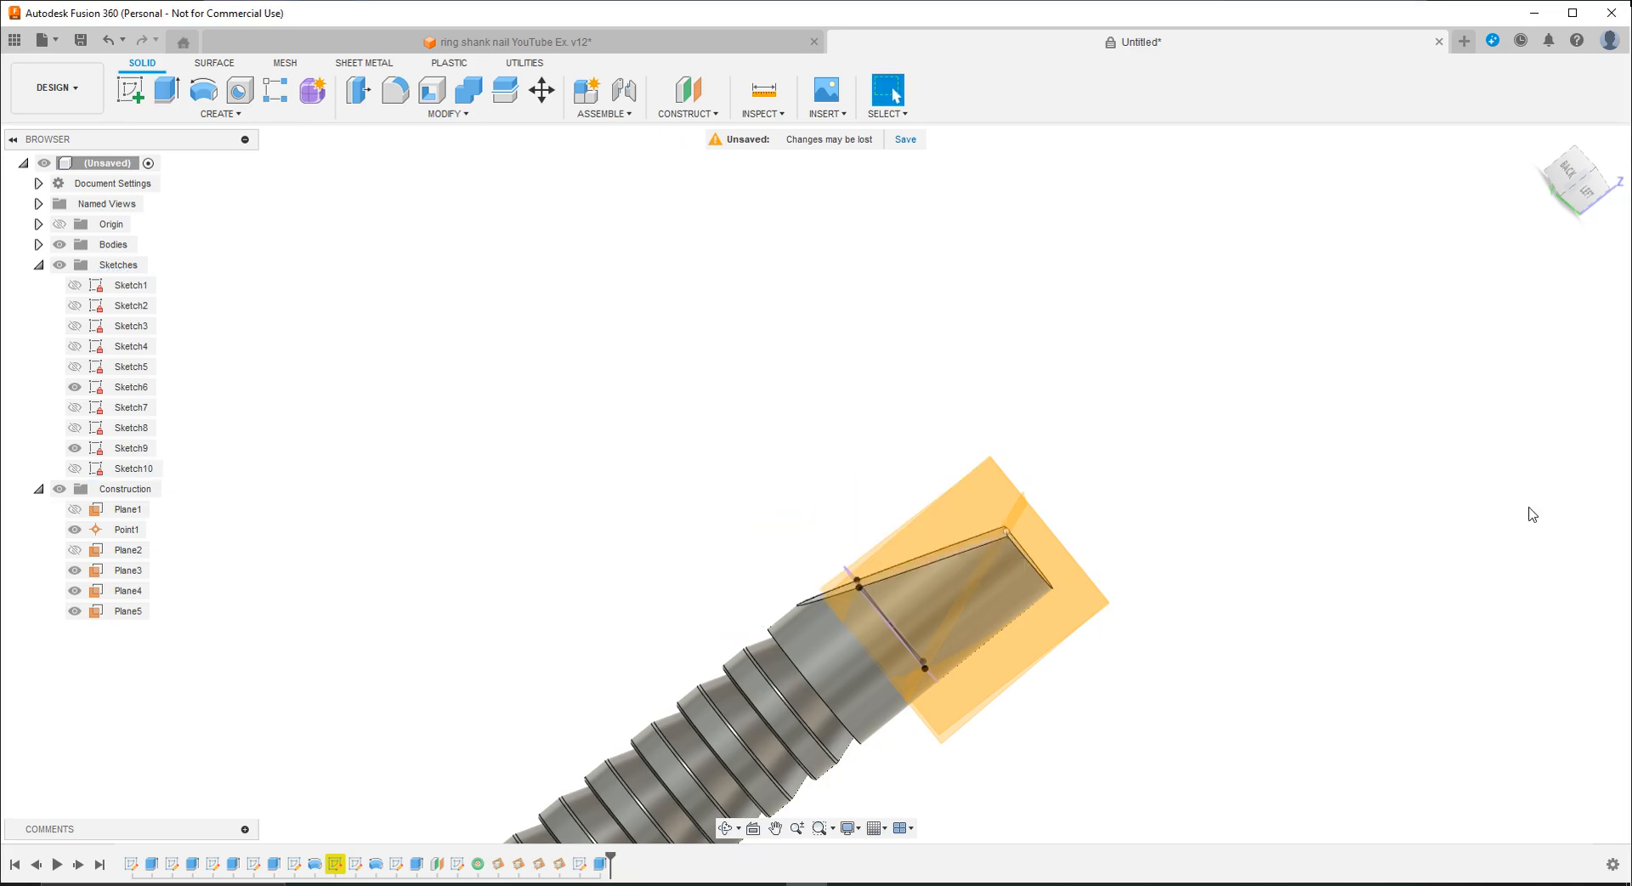
# Step: Start a sketch on Plane3 and draw a rectangle about 0.36 in long around the nail tip
pyautogui.keyDown('shift'); pyautogui.moveTo(680, 534); pyautogui.dragTo(907, 565, button='middle'); pyautogui.keyUp('shift')
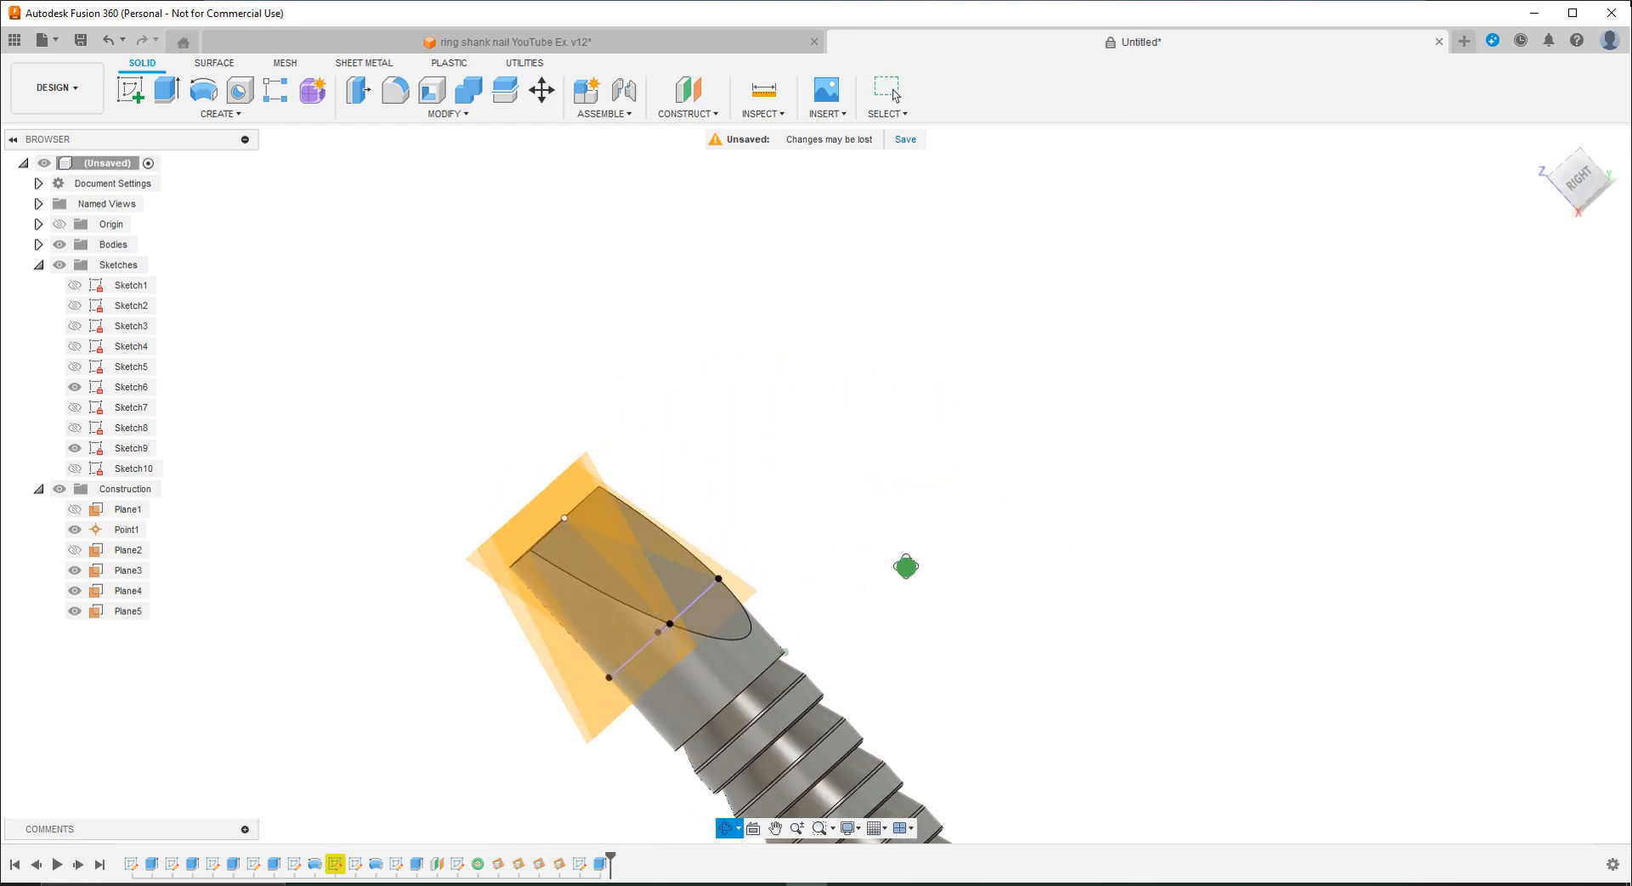
pyautogui.click(140, 571)
pyautogui.rightClick(130, 572)
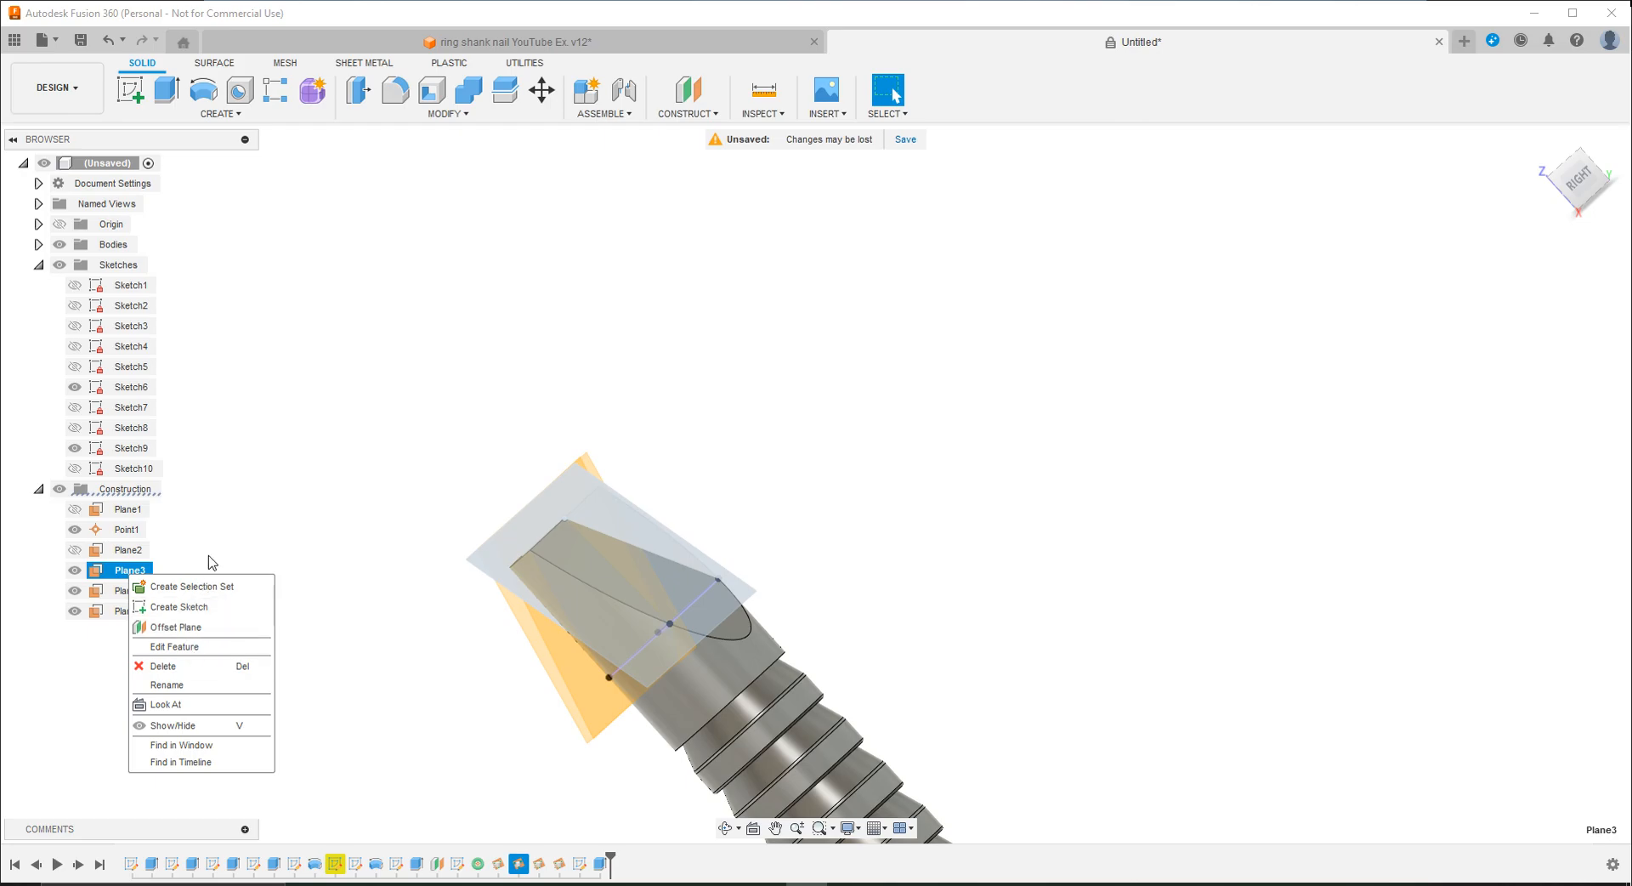
pyautogui.click(242, 489)
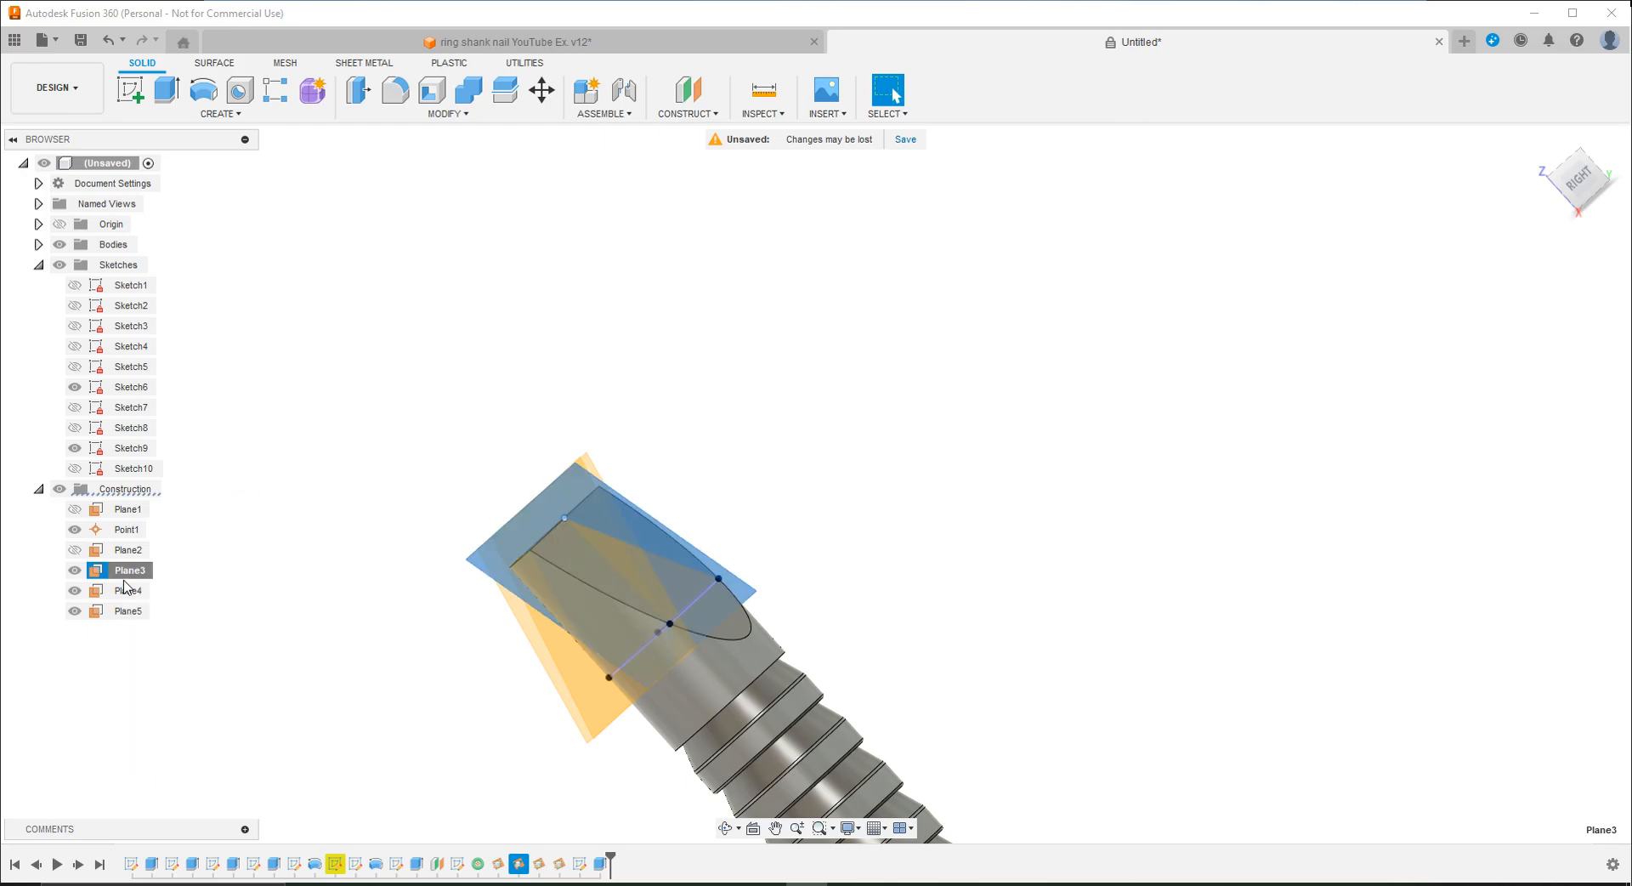
pyautogui.click(130, 89)
pyautogui.click(167, 89)
pyautogui.click(647, 406)
pyautogui.click(965, 761)
# Step: Dimension the Plane3 rectangle 0.3 in long and 0.2 in wide
pyautogui.press('d')
pyautogui.click(972, 493)
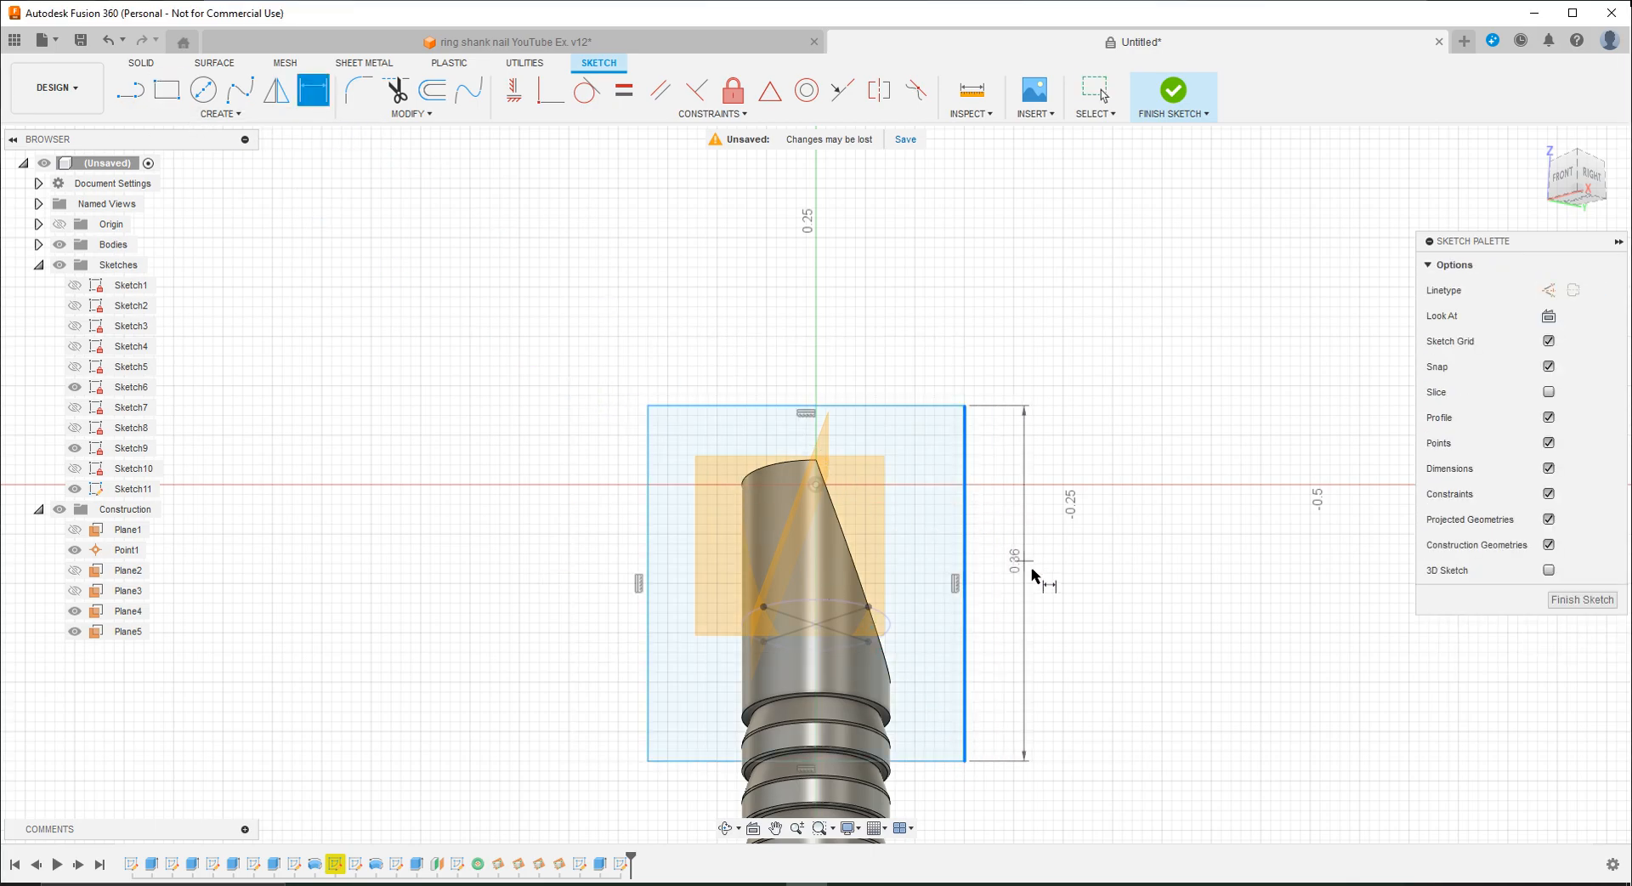
pyautogui.click(1037, 574)
pyautogui.write('.3')
pyautogui.press('Return')
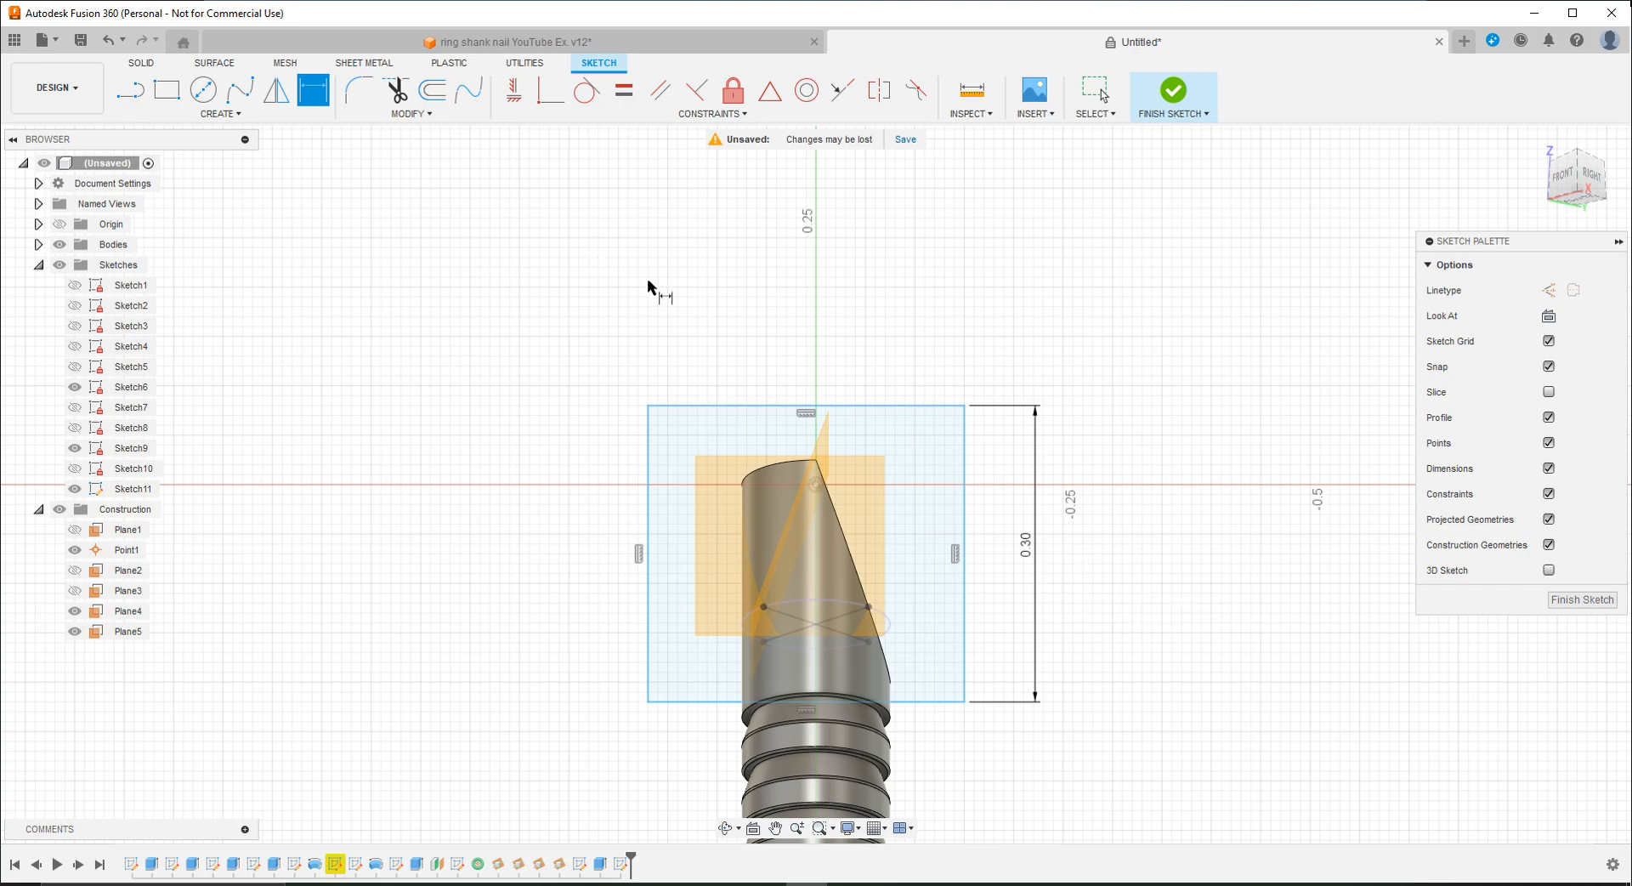
pyautogui.click(885, 407)
pyautogui.click(890, 334)
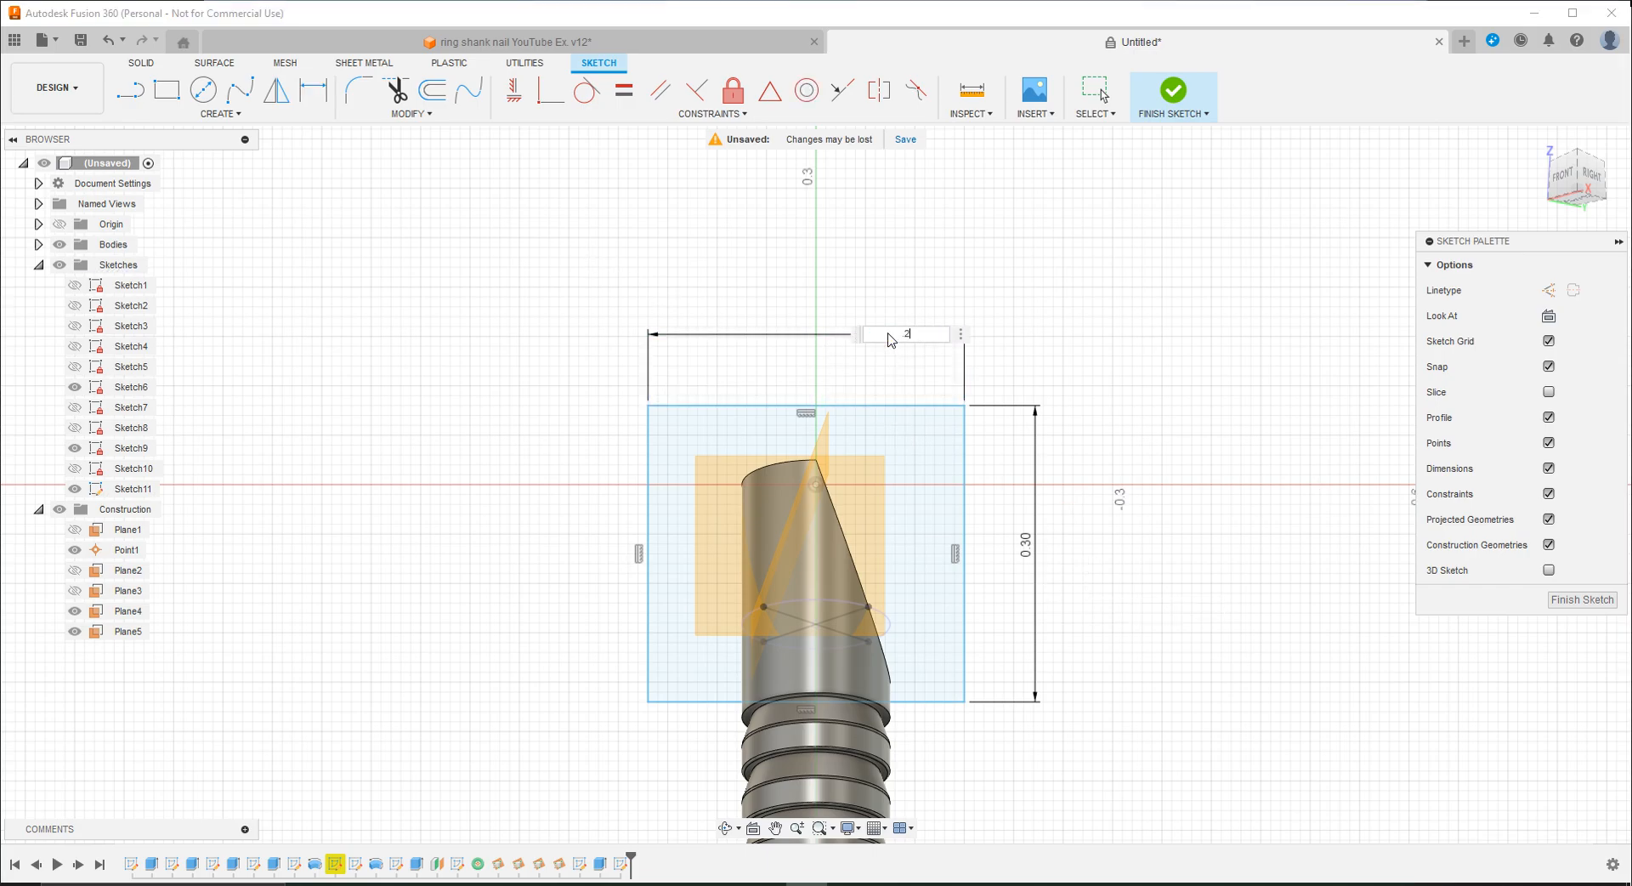
pyautogui.write('.2')
pyautogui.press('Return')
# Step: Constrain the midpoint of the Plane3 rectangle's outer short edge to the corner where the first cut meets the end face
pyautogui.click(771, 98)
pyautogui.click(785, 408)
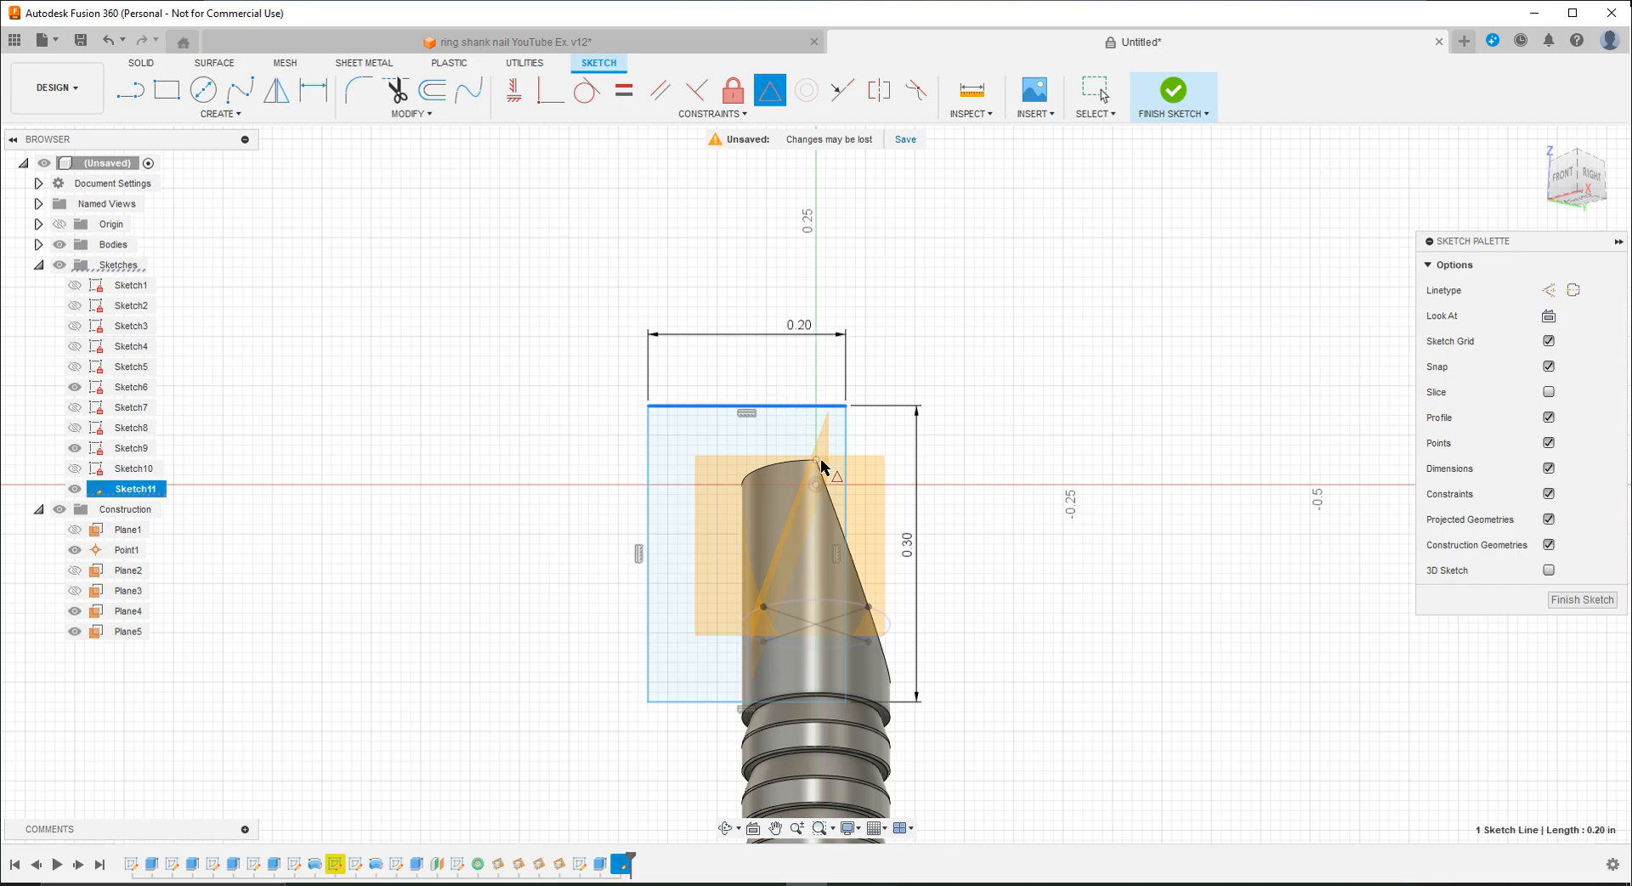
pyautogui.click(816, 461)
pyautogui.moveTo(847, 498)
pyautogui.keyDown('shift'); pyautogui.mouseDown(button='middle')
pyautogui.moveTo(845, 563)
pyautogui.moveTo(814, 533)
pyautogui.moveTo(709, 534)
pyautogui.mouseUp(button='middle'); pyautogui.keyUp('shift')
pyautogui.moveTo(705, 537)
pyautogui.keyDown('shift'); pyautogui.mouseDown(button='middle')
pyautogui.moveTo(580, 556)
pyautogui.moveTo(717, 554)
pyautogui.moveTo(709, 535)
pyautogui.moveTo(577, 542)
pyautogui.mouseUp(button='middle'); pyautogui.keyUp('shift')
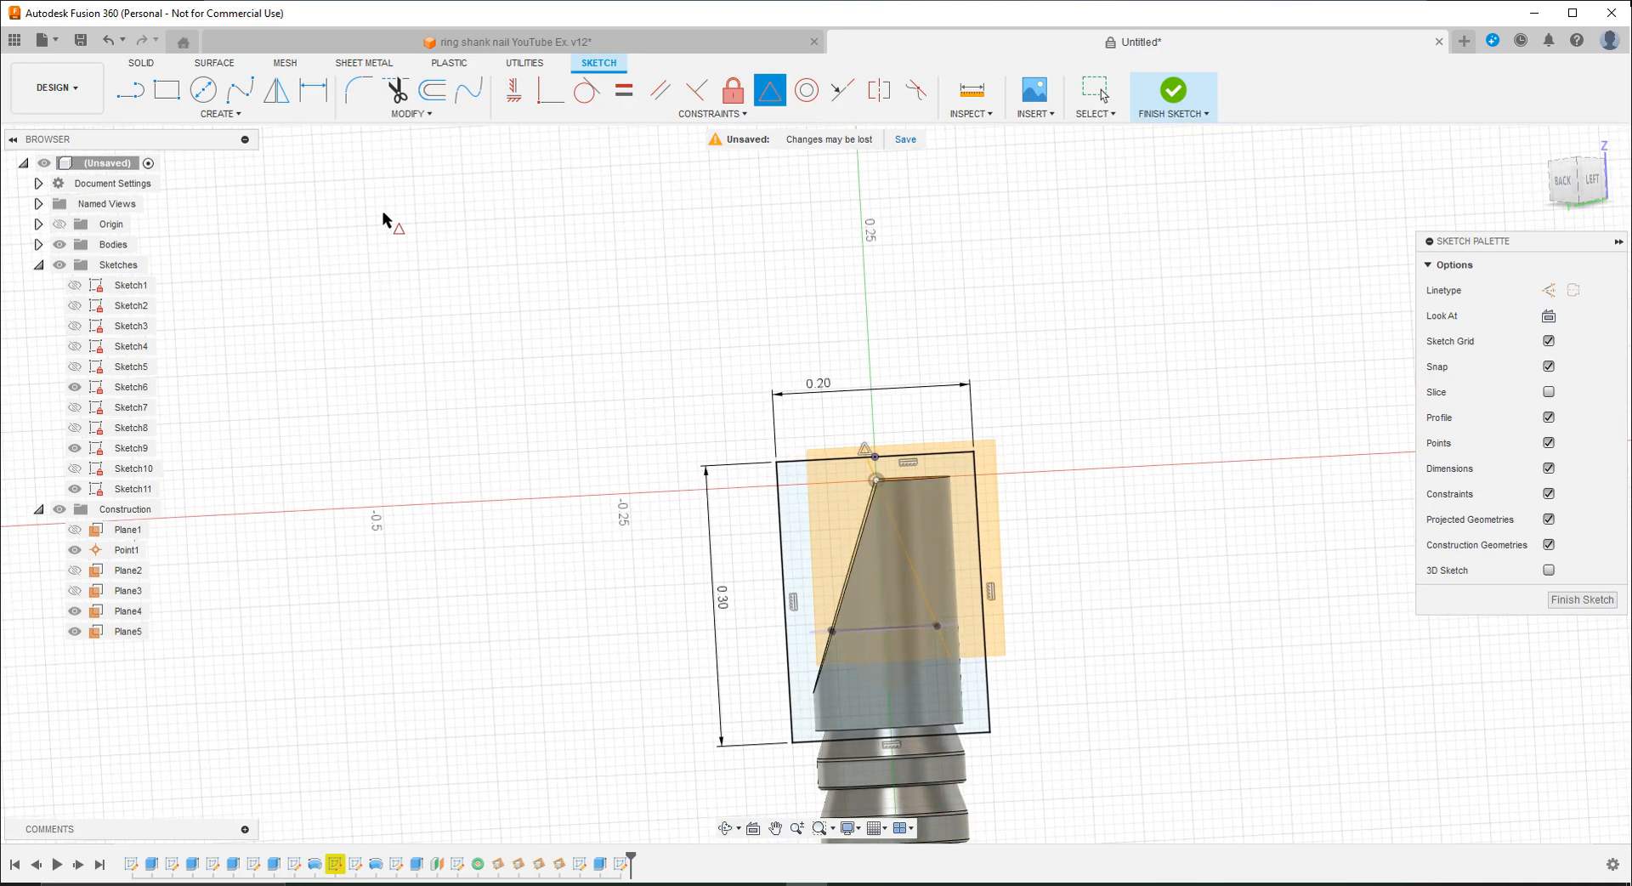
# Step: Extrude the Plane3 rectangle outward as a cut to slice the second slanted face on the nail tip
pyautogui.click(141, 65)
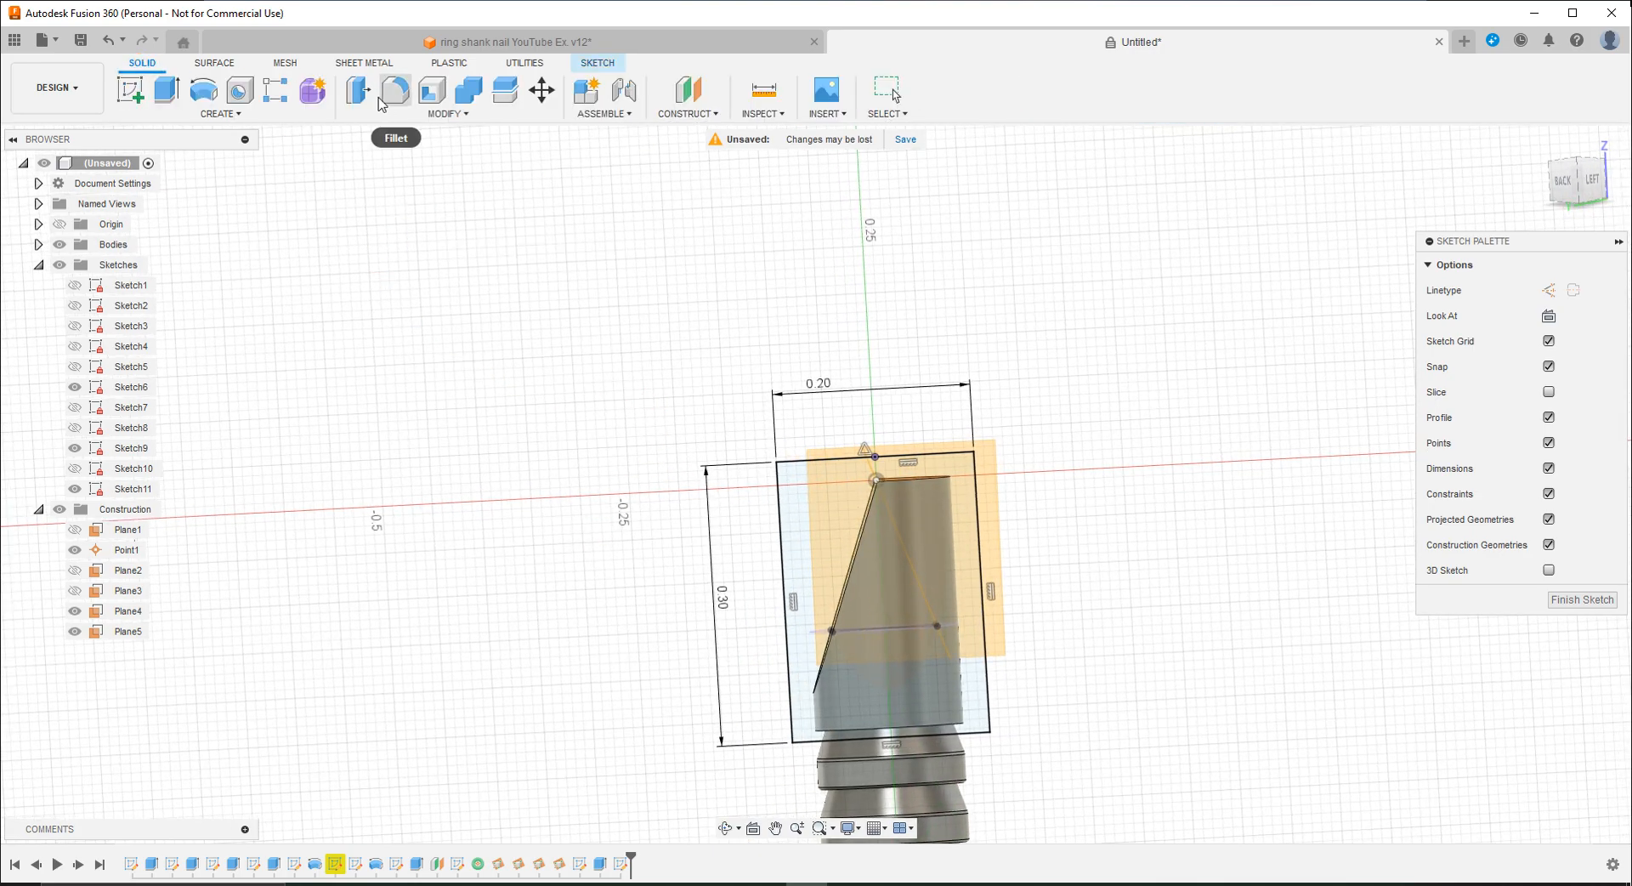
pyautogui.click(361, 93)
pyautogui.click(789, 544)
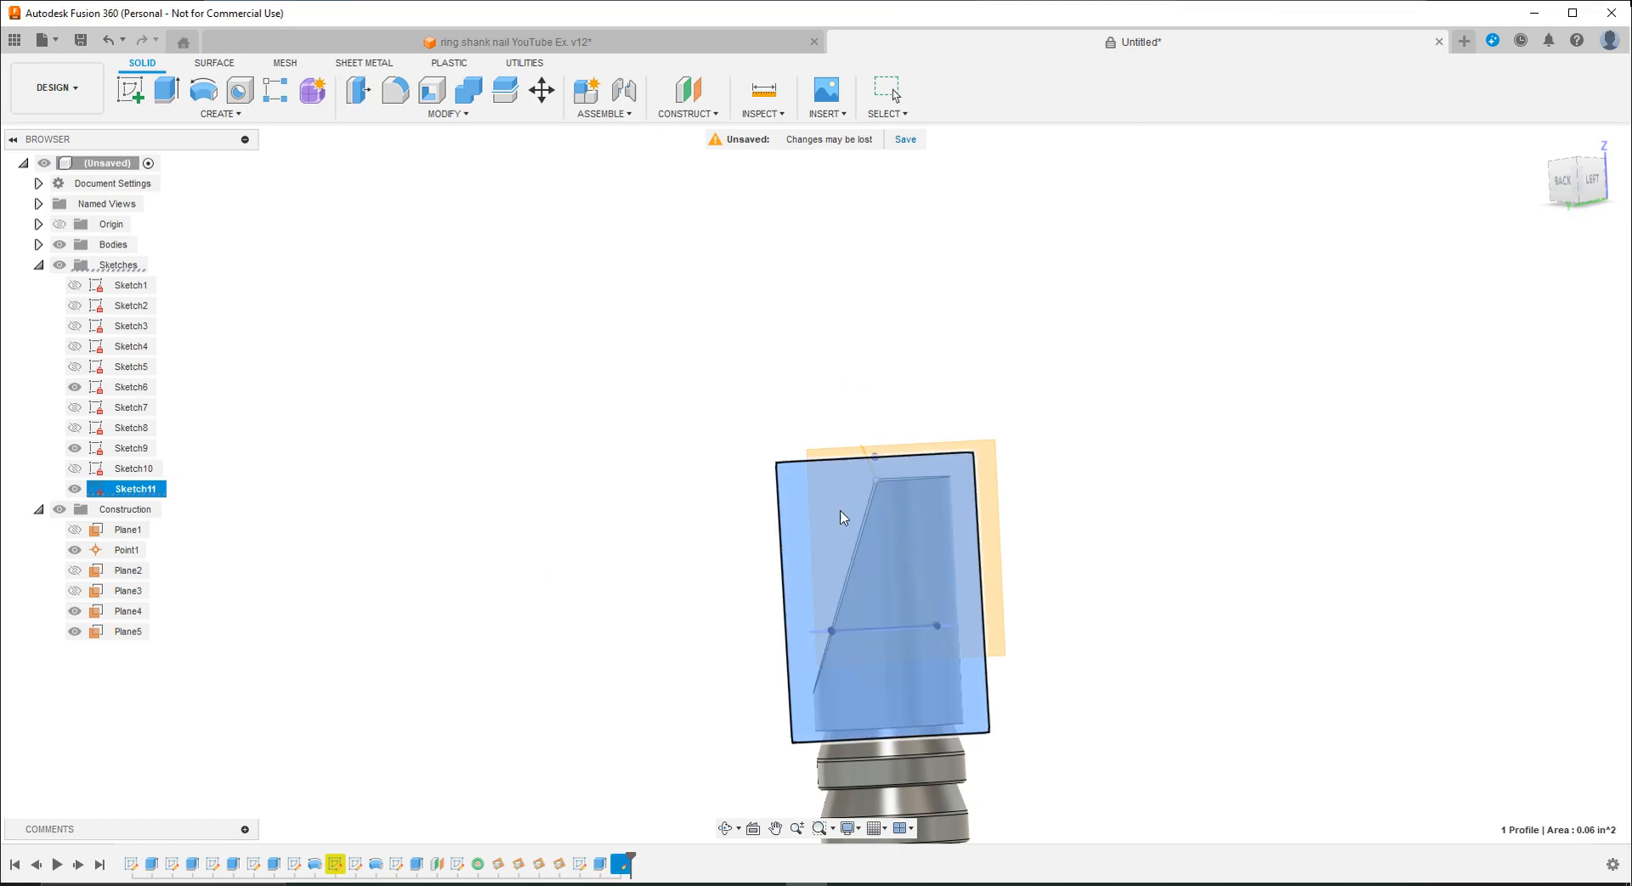
pyautogui.moveTo(932, 572); pyautogui.dragTo(832, 566)
pyautogui.click(1514, 509)
# Step: Start a sketch on Plane4 and draw a rectangle about 0.33 in long around the nail tip
pyautogui.keyDown('shift'); pyautogui.moveTo(1008, 499); pyautogui.dragTo(976, 557, button='middle'); pyautogui.keyUp('shift')
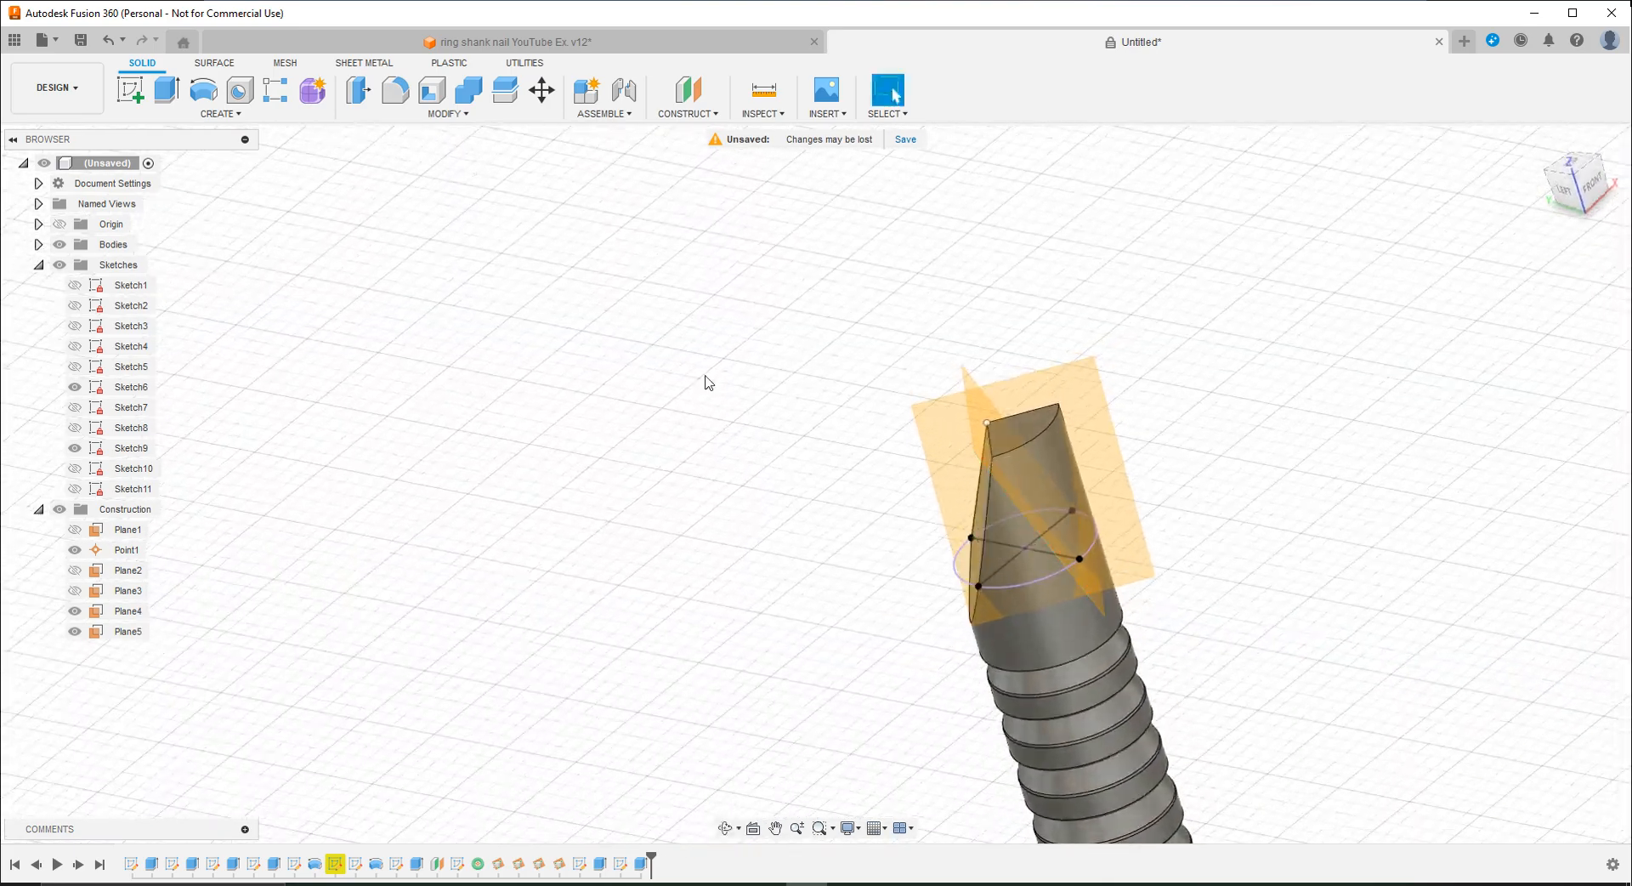
pyautogui.click(130, 88)
pyautogui.click(1105, 383)
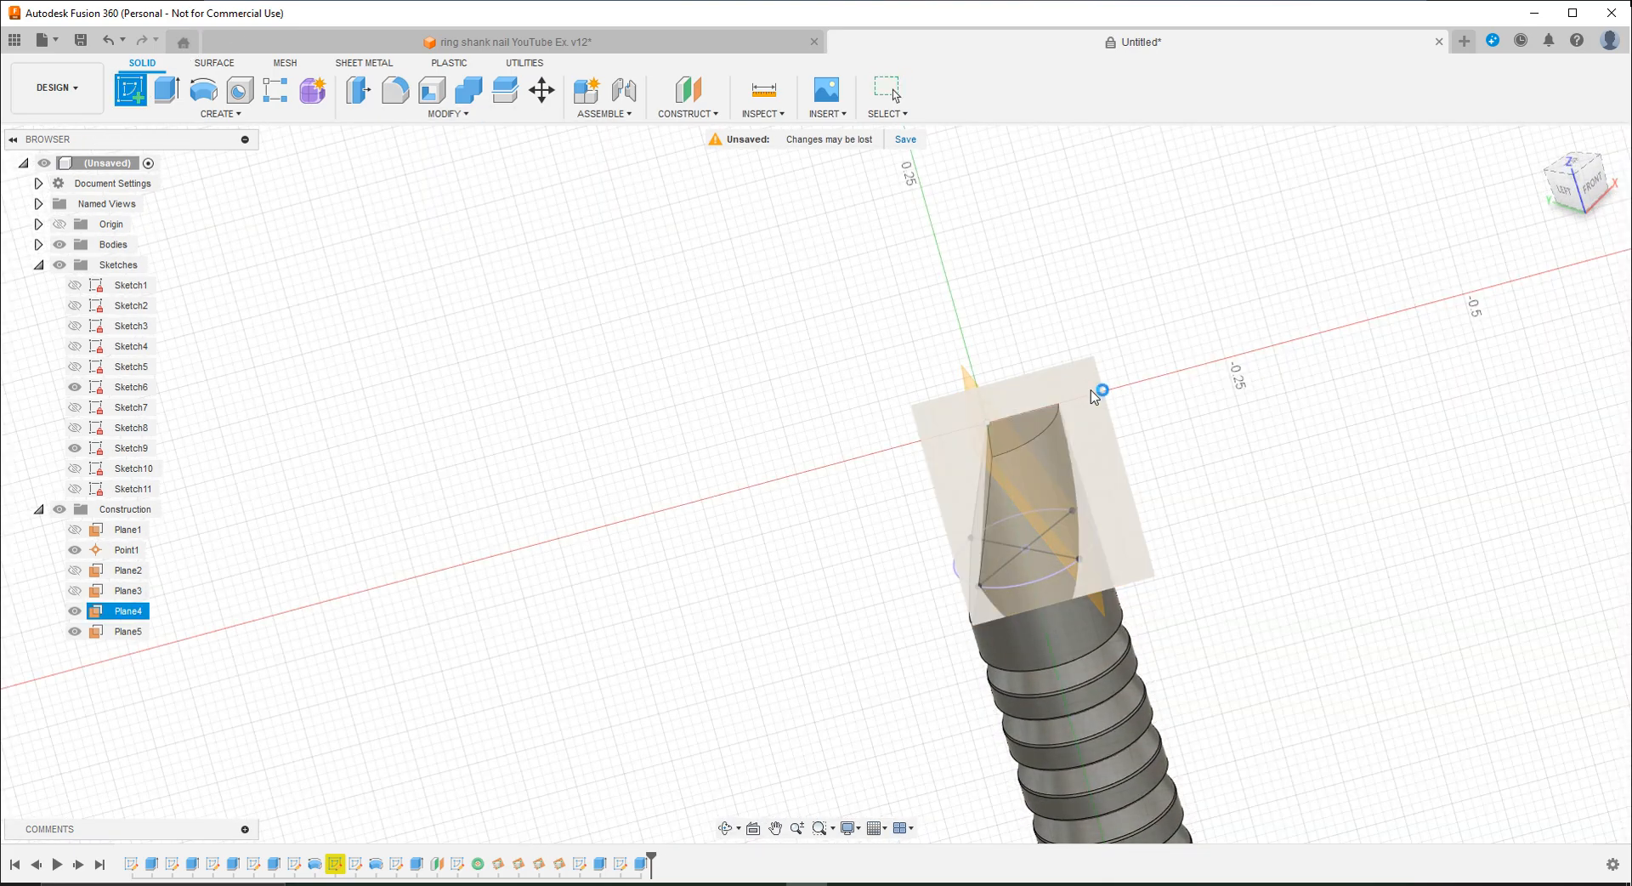
pyautogui.click(168, 102)
pyautogui.click(638, 416)
pyautogui.click(985, 741)
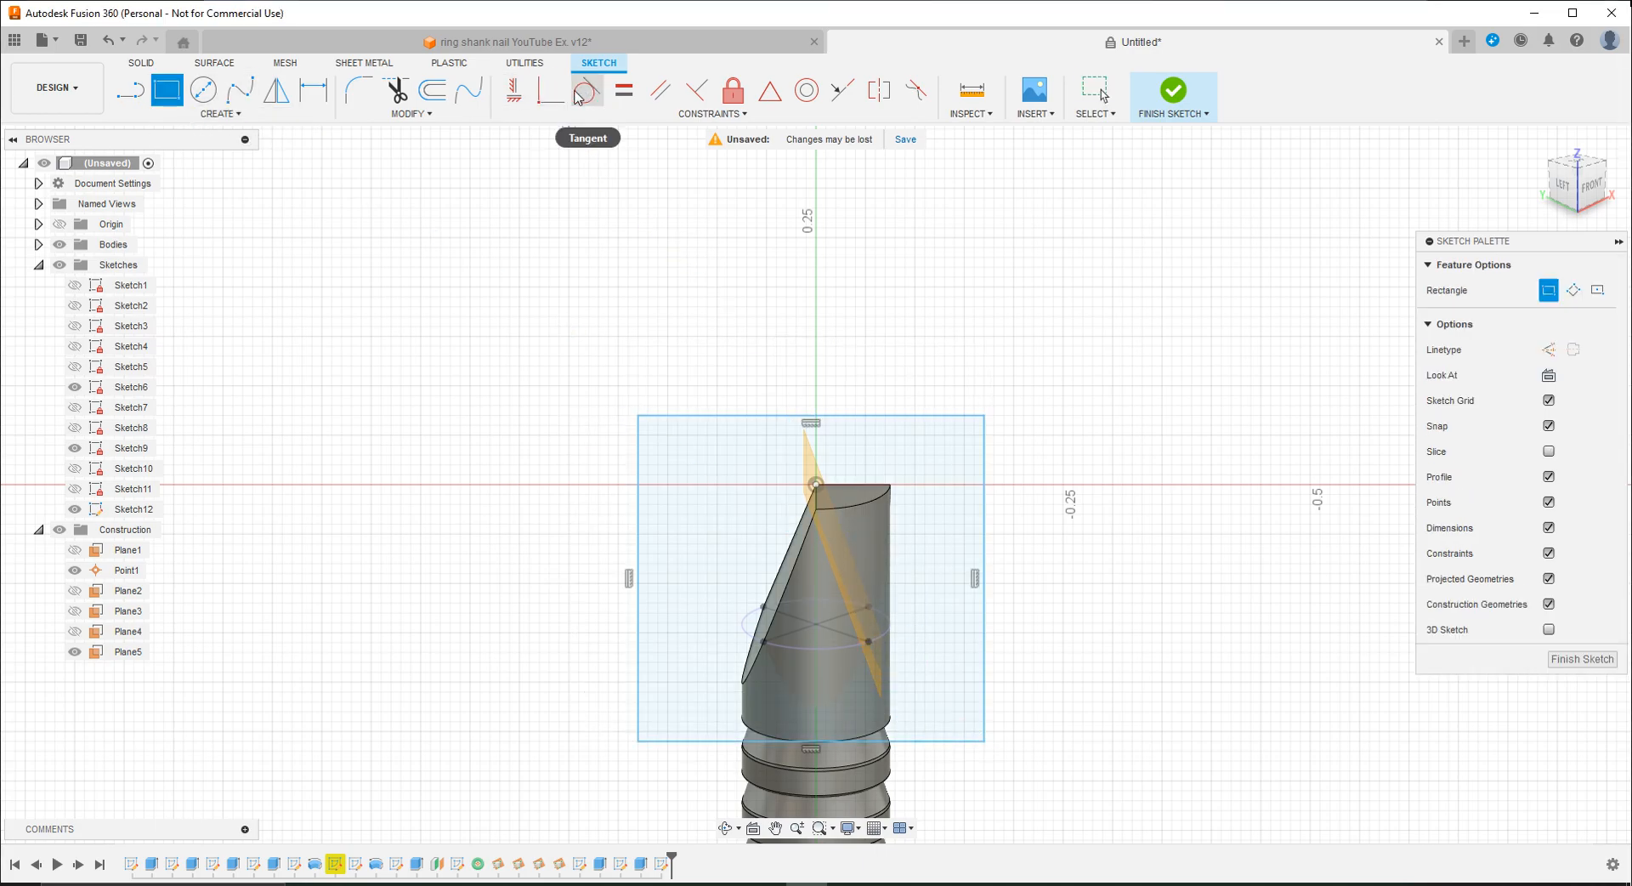
# Step: Constrain the midpoint of the Plane4 rectangle's outer edge to the end-face centre point
pyautogui.click(771, 91)
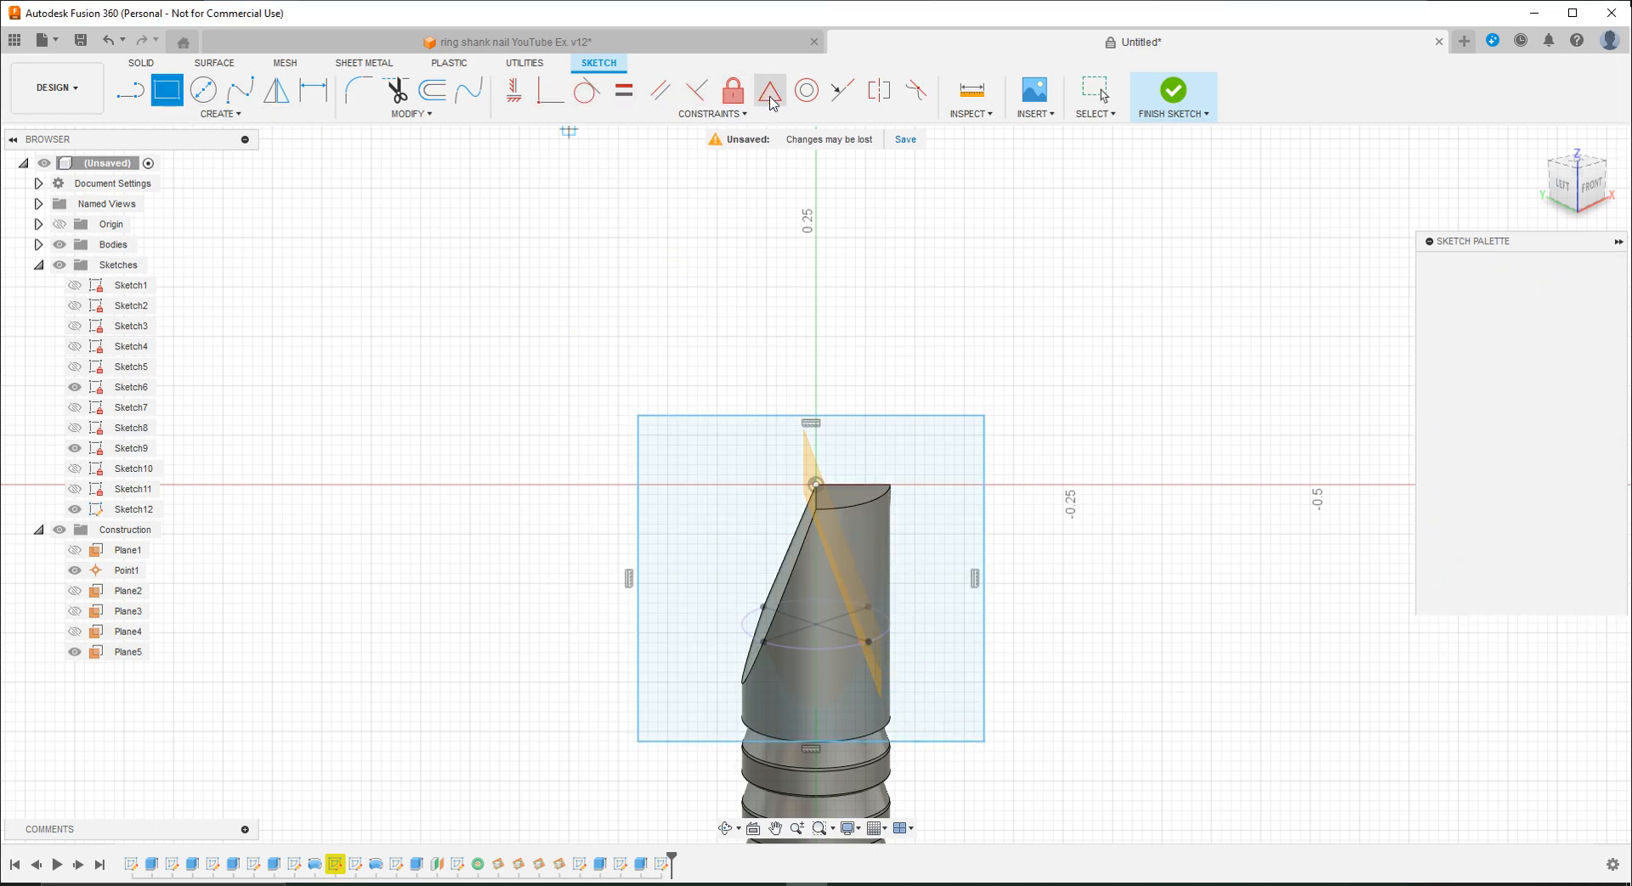
pyautogui.click(915, 416)
pyautogui.click(817, 486)
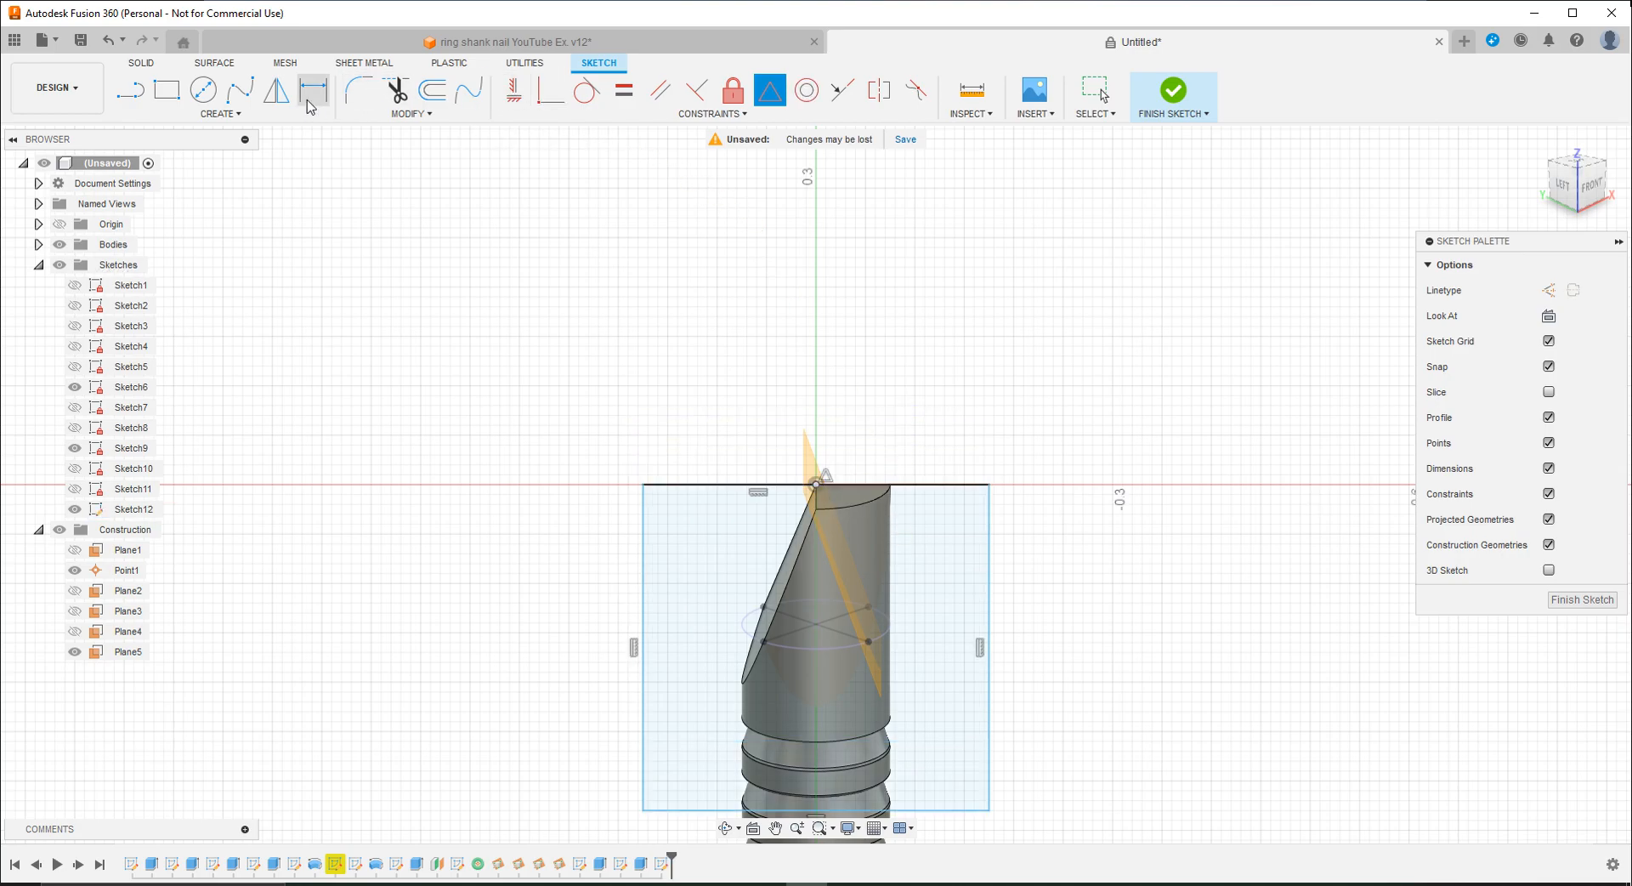
# Step: Dimension the Plane4 rectangle to 0.3 in long and 0.2 in wide
pyautogui.click(1093, 593)
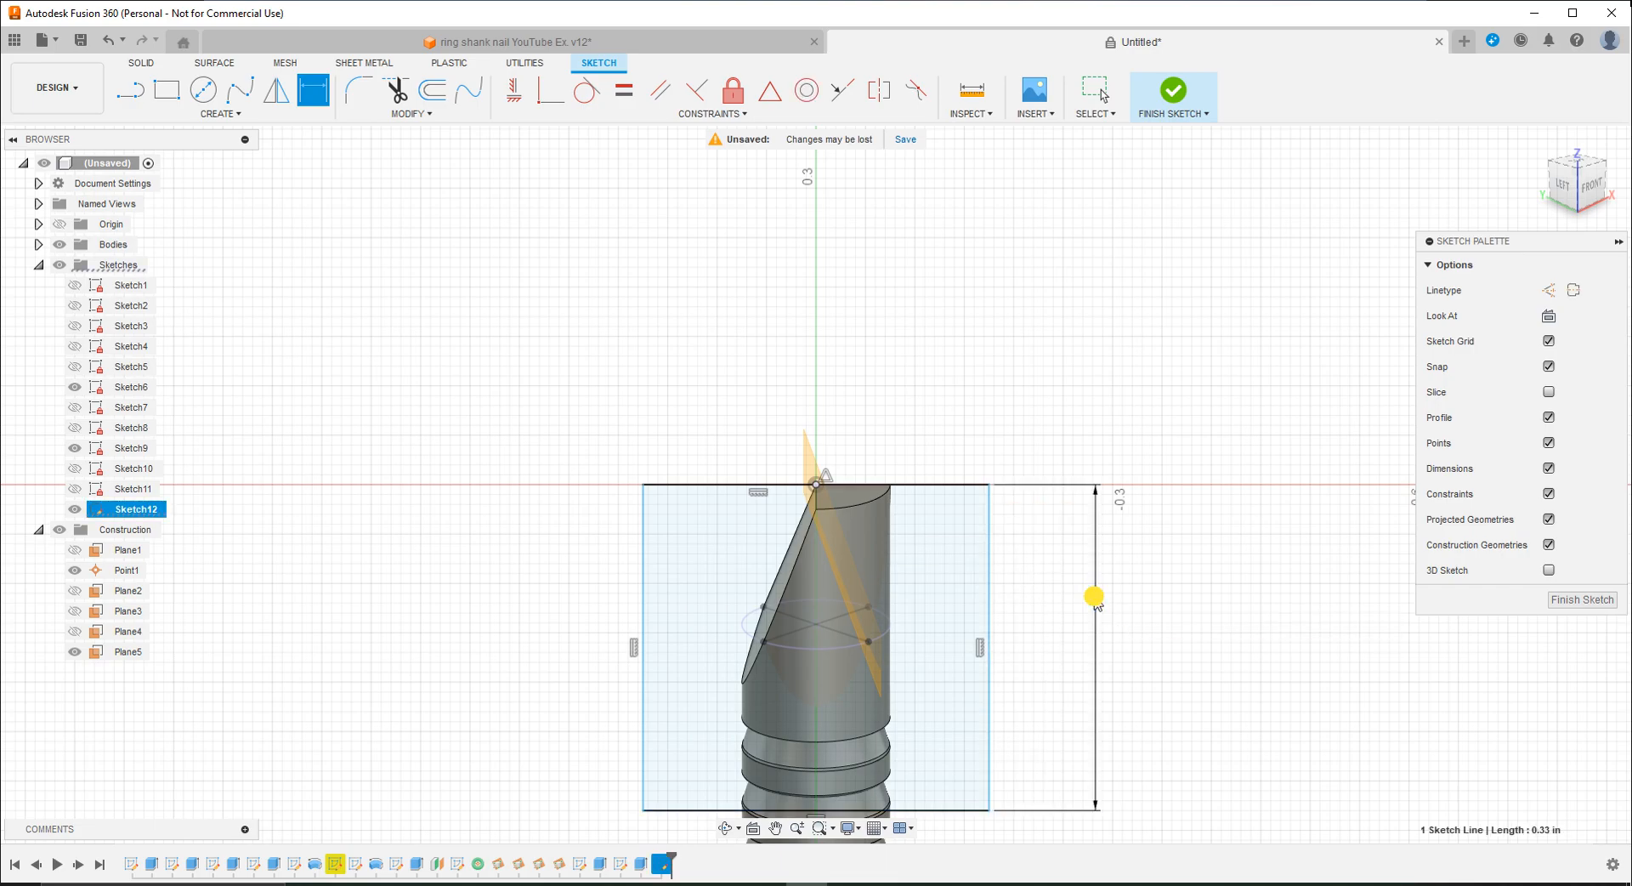
pyautogui.write('0.3')
pyautogui.press('Return')
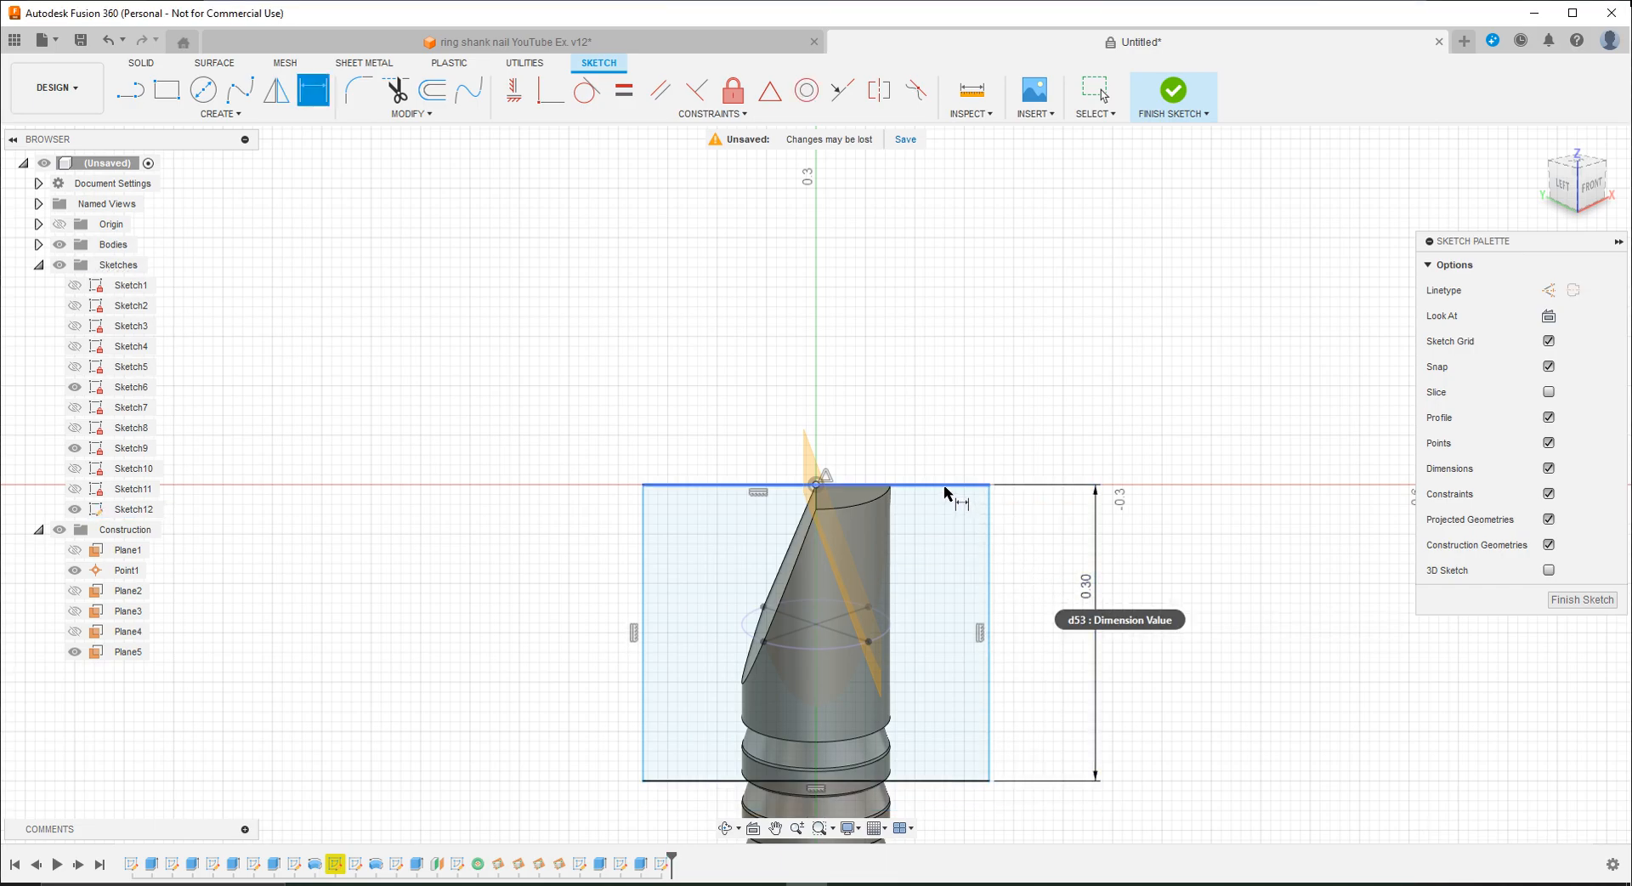
pyautogui.click(937, 407)
pyautogui.write('0.2')
pyautogui.press('Return')
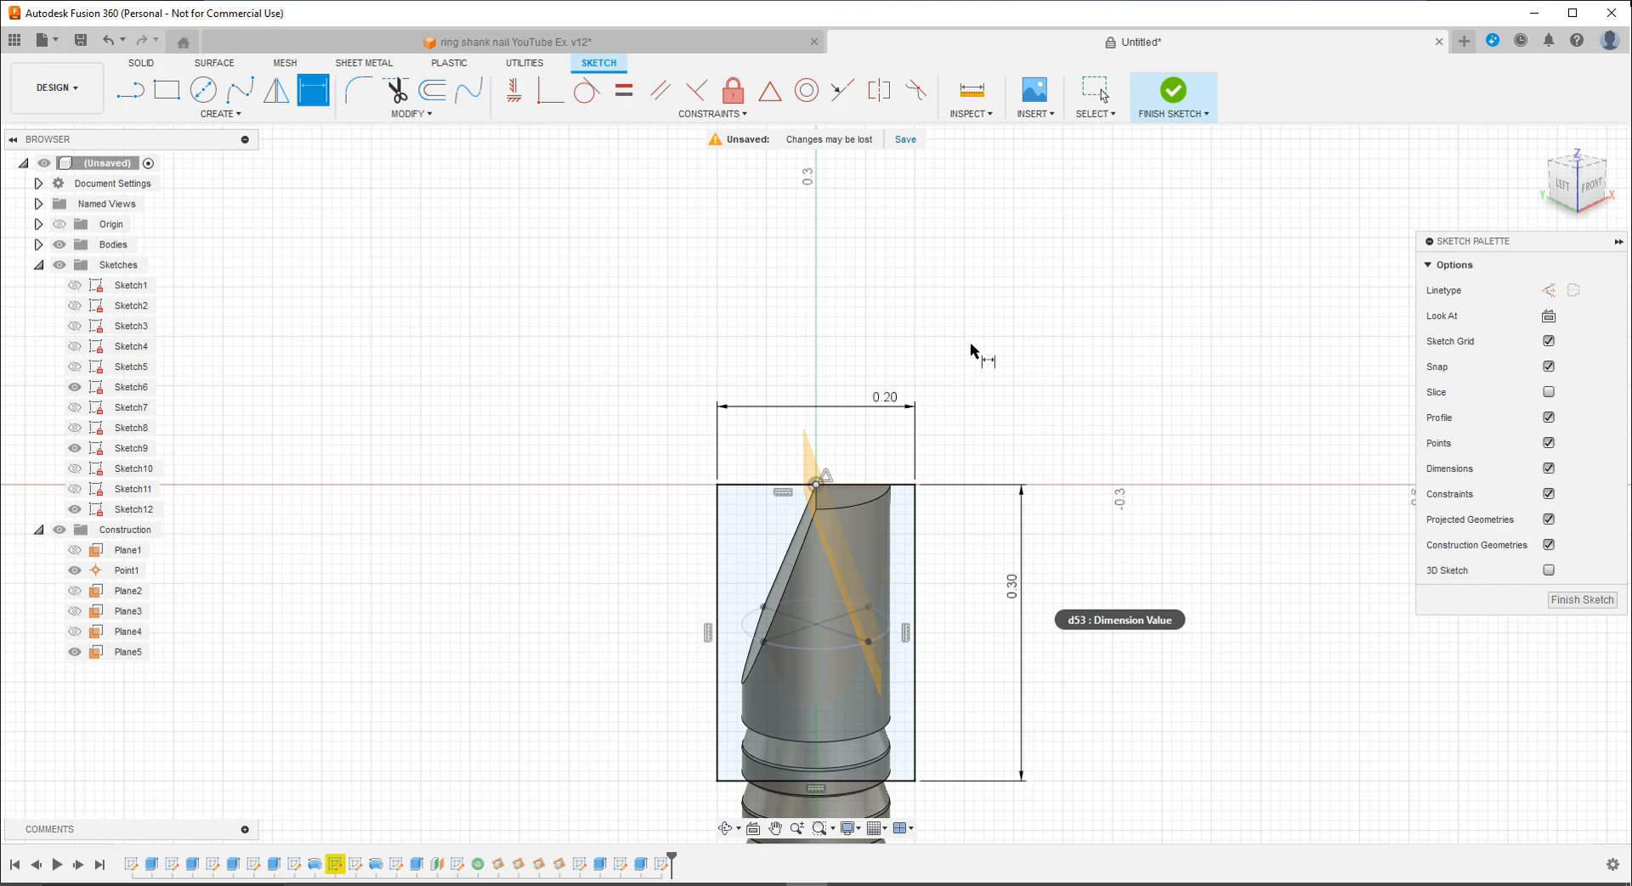
# Step: Extrude the Plane4 rectangle outward as a cut to slice the third slanted face on the nail tip
pyautogui.click(141, 64)
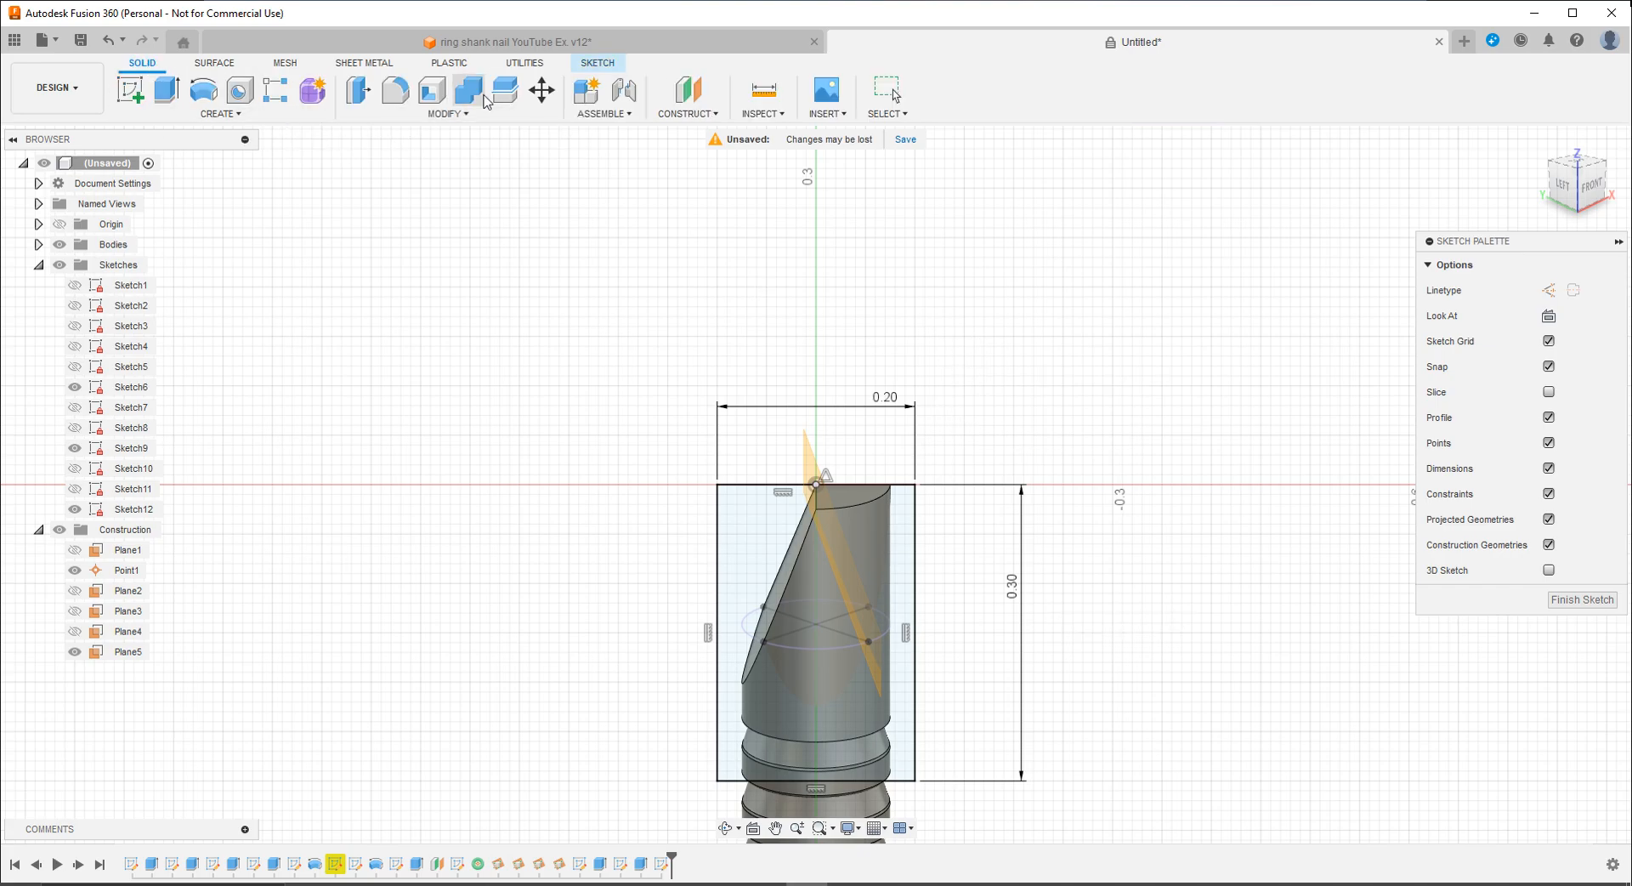
pyautogui.click(359, 90)
pyautogui.click(983, 539)
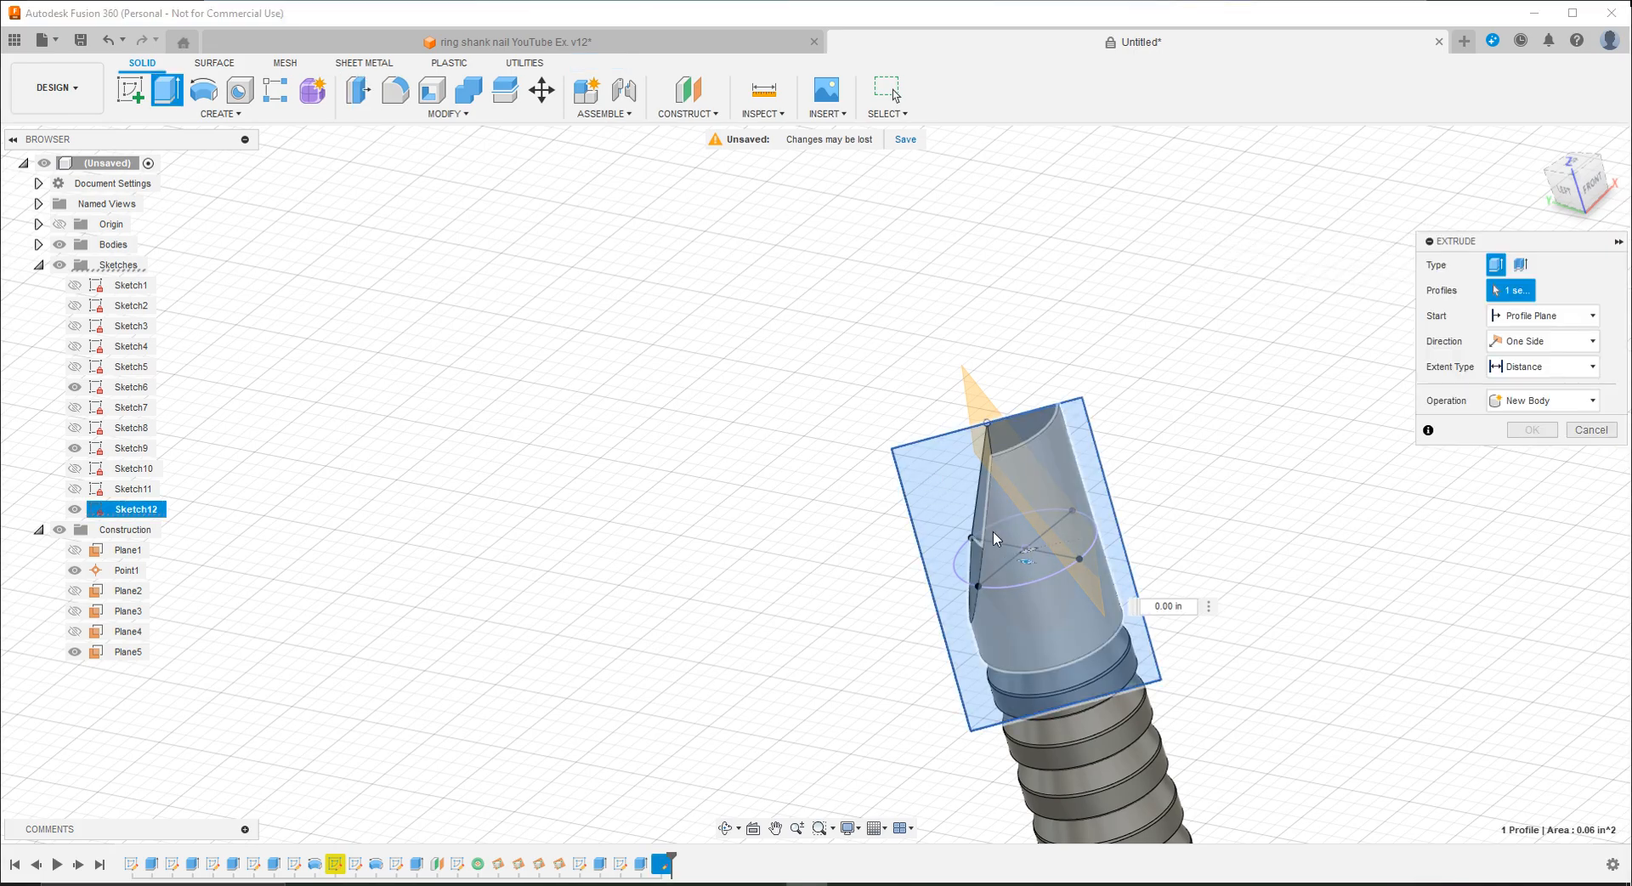
pyautogui.click(1031, 566)
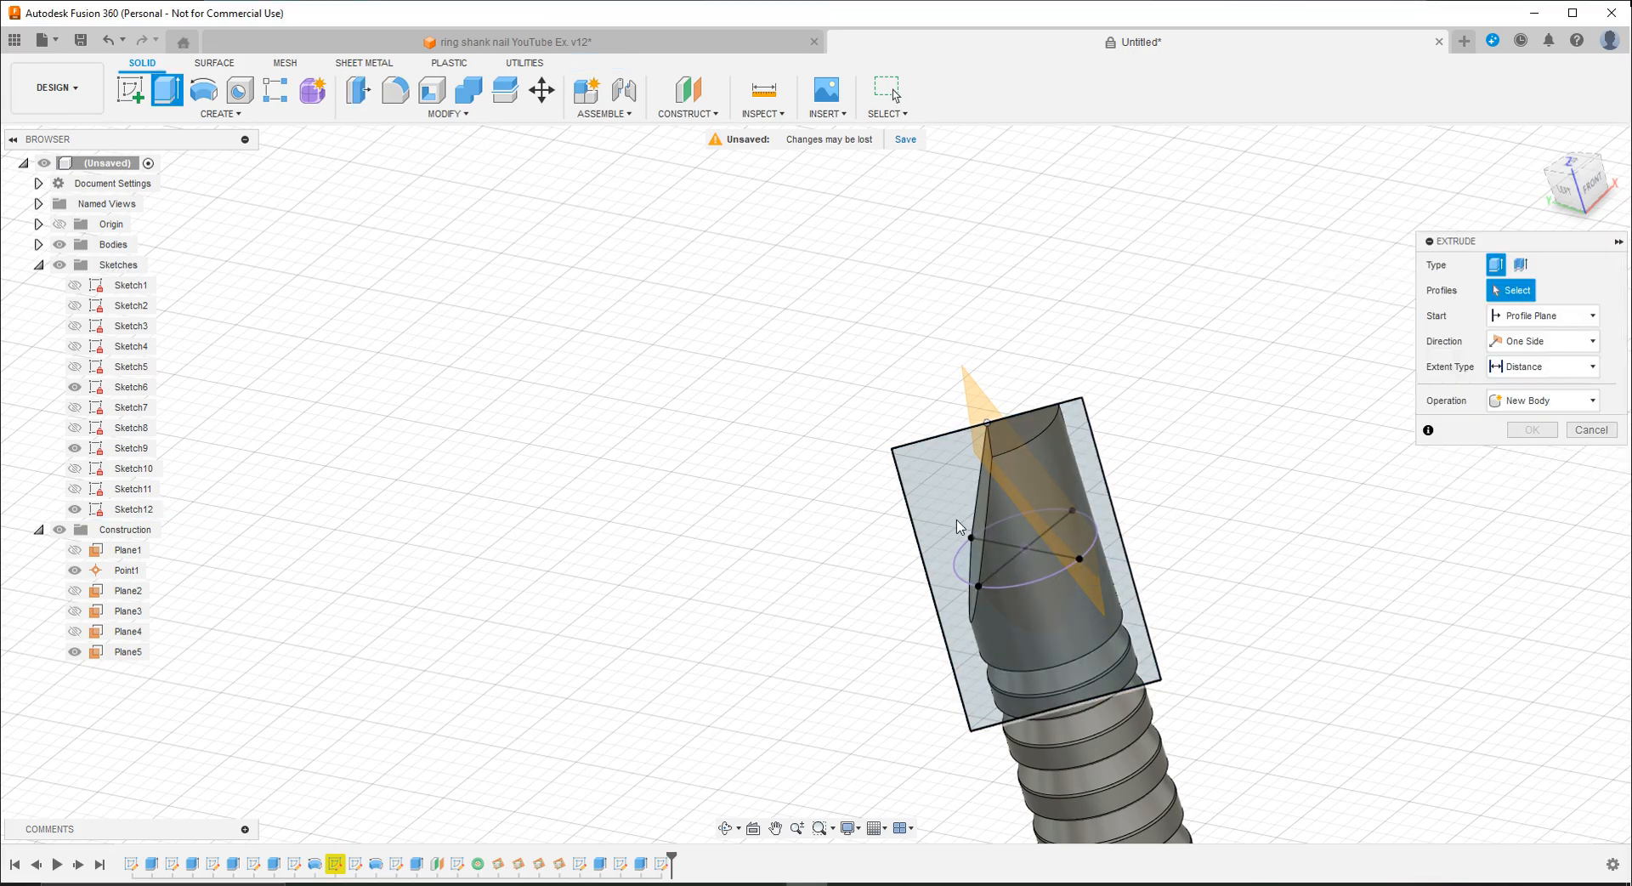
pyautogui.click(983, 538)
pyautogui.moveTo(1026, 563); pyautogui.dragTo(1017, 595)
pyautogui.keyDown('shift'); pyautogui.moveTo(1017, 596); pyautogui.dragTo(1343, 520, button='middle'); pyautogui.keyUp('shift')
pyautogui.click(1532, 507)
# Step: Sketch a rectangle about 0.32 in square on Plane5 and constrain its outer edge's midpoint to the nail's tip point
pyautogui.keyDown('shift'); pyautogui.moveTo(725, 255); pyautogui.dragTo(1045, 460, button='middle'); pyautogui.keyUp('shift')
pyautogui.click(1002, 455)
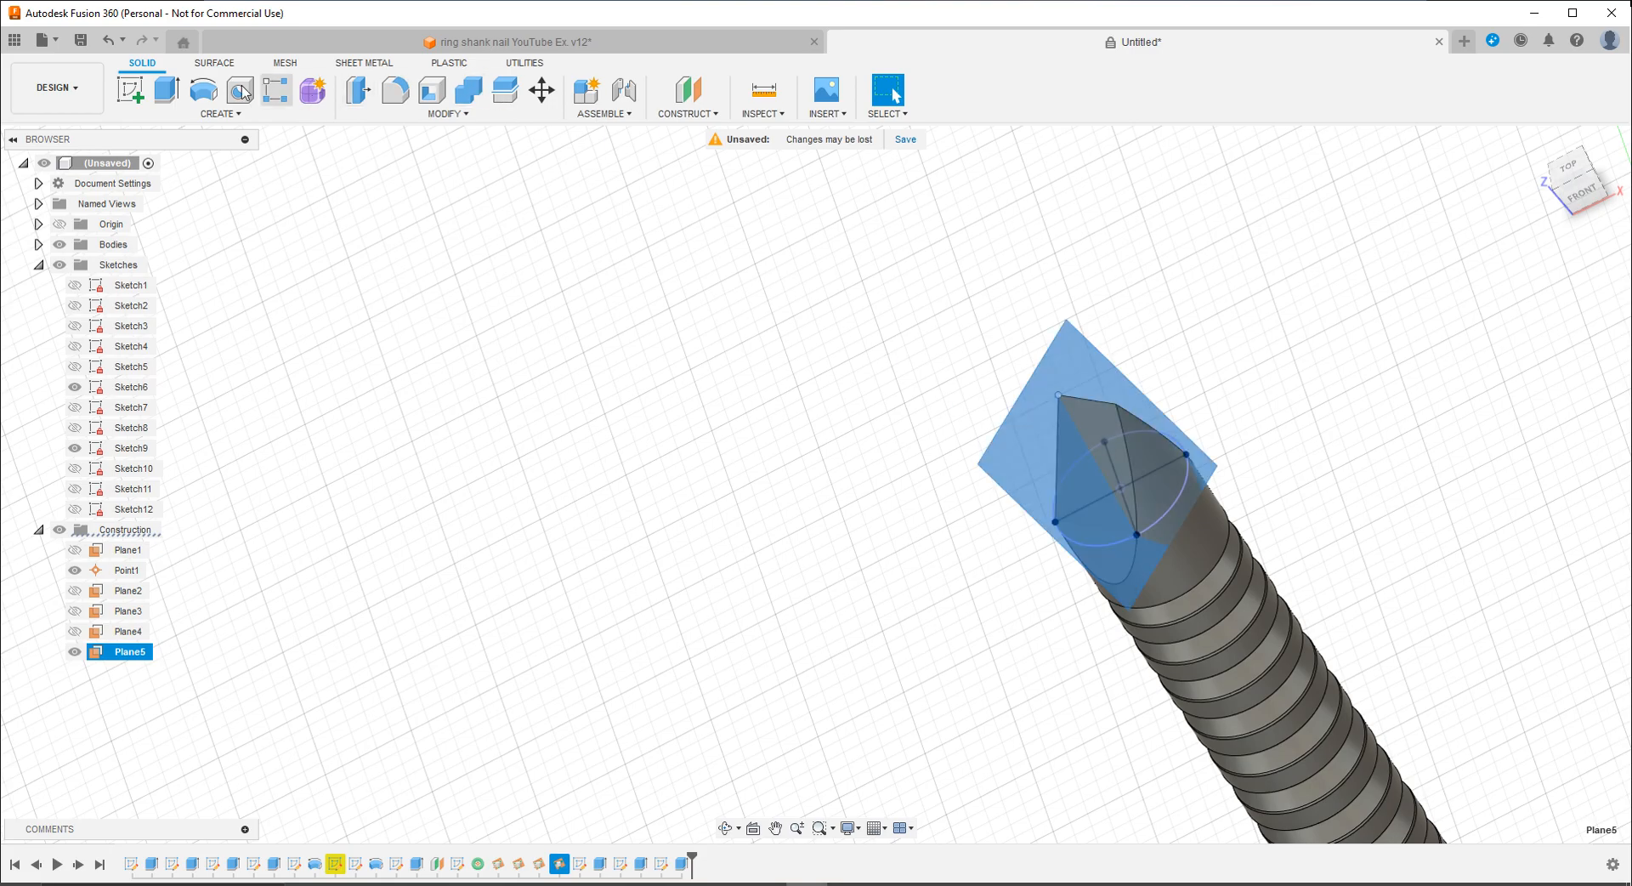
pyautogui.click(138, 92)
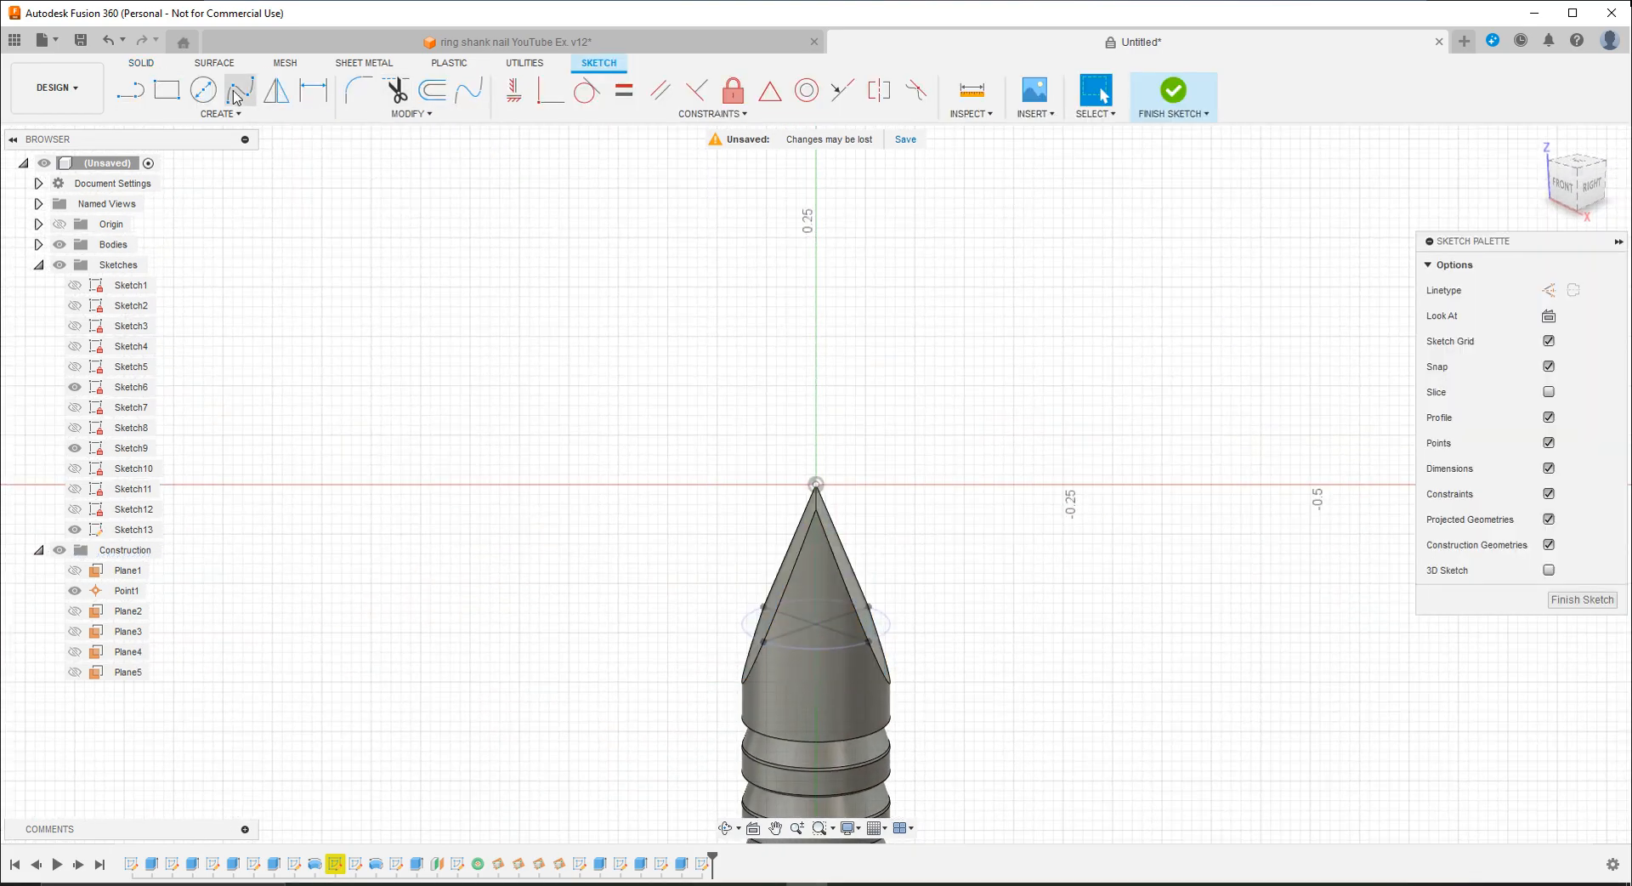
pyautogui.click(165, 96)
pyautogui.click(648, 395)
pyautogui.click(964, 711)
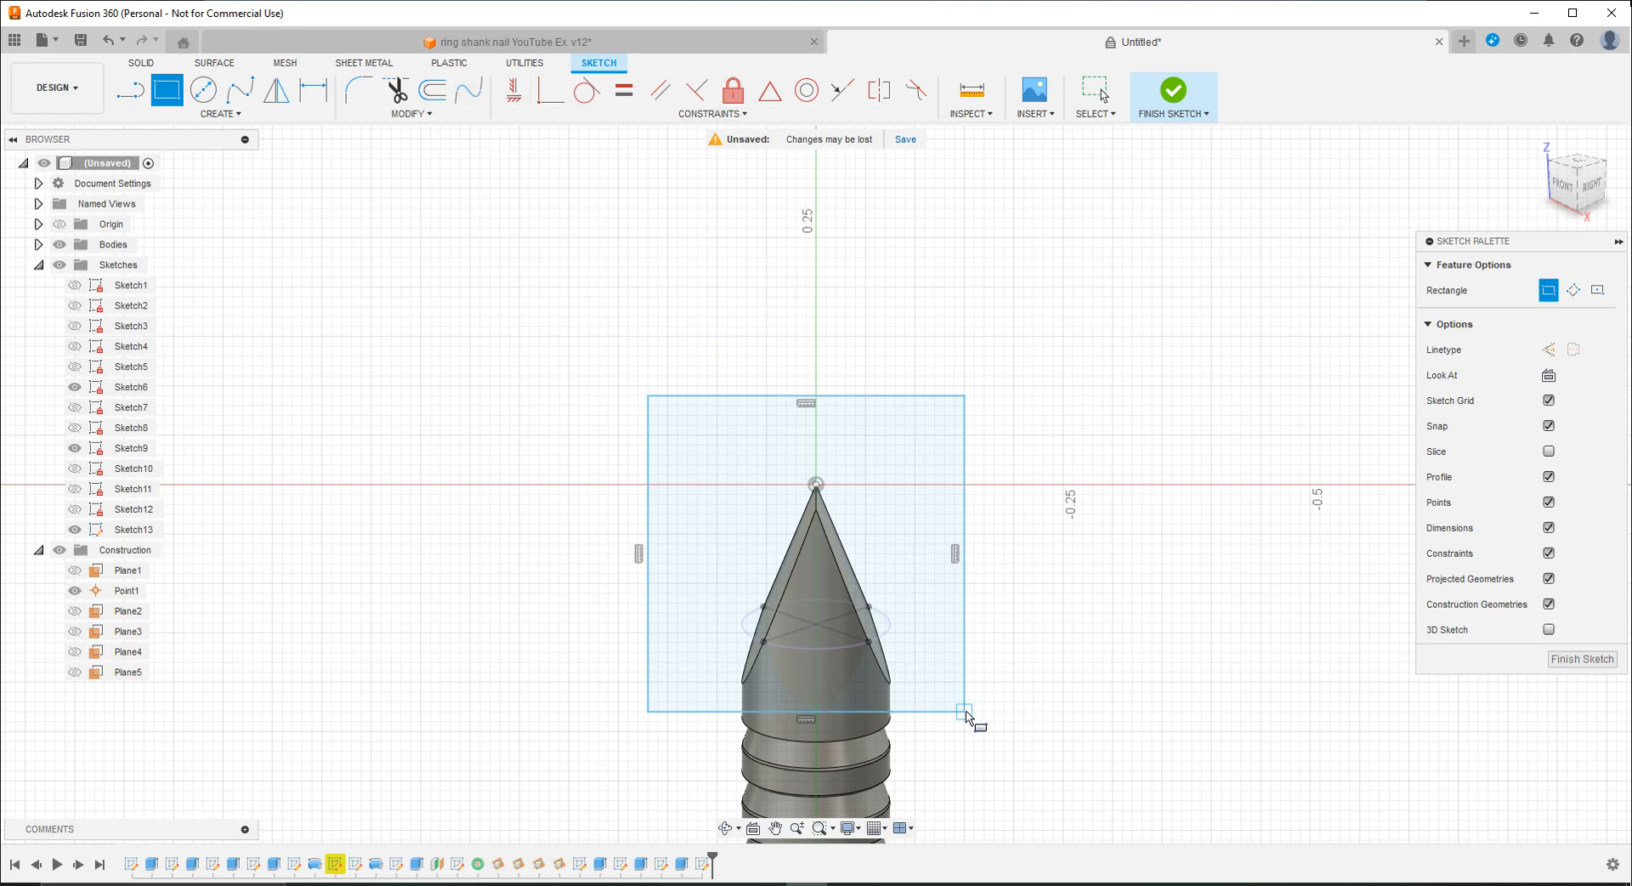
pyautogui.click(769, 90)
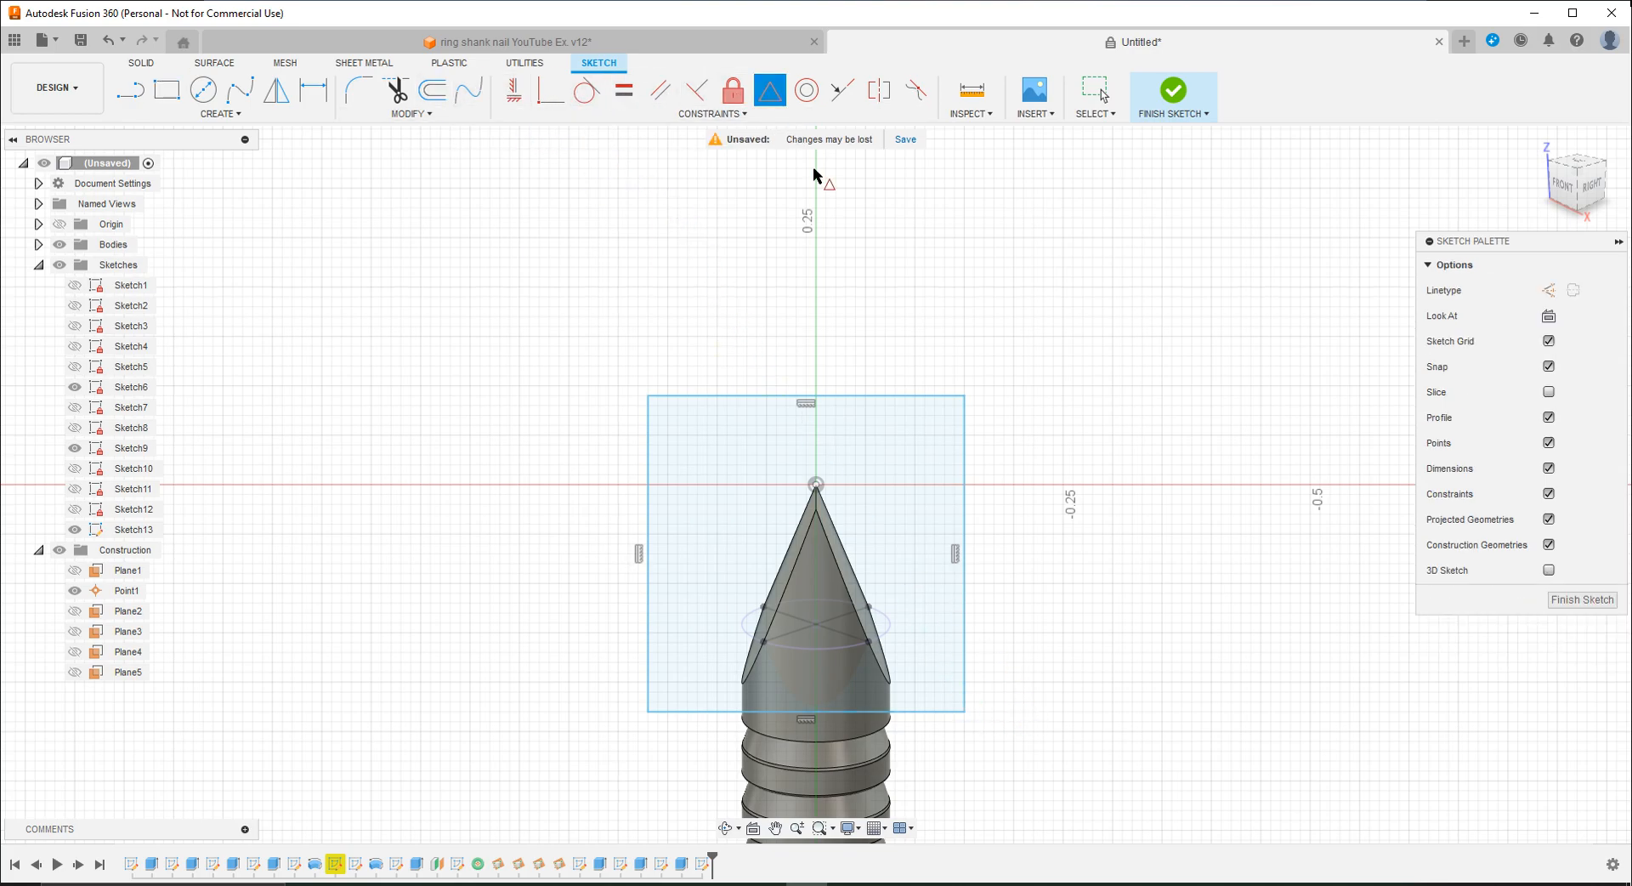
pyautogui.click(816, 486)
# Step: Dimension the Plane5 rectangle to 0.2 in wide and 0.3 in long
pyautogui.click(313, 90)
pyautogui.click(729, 484)
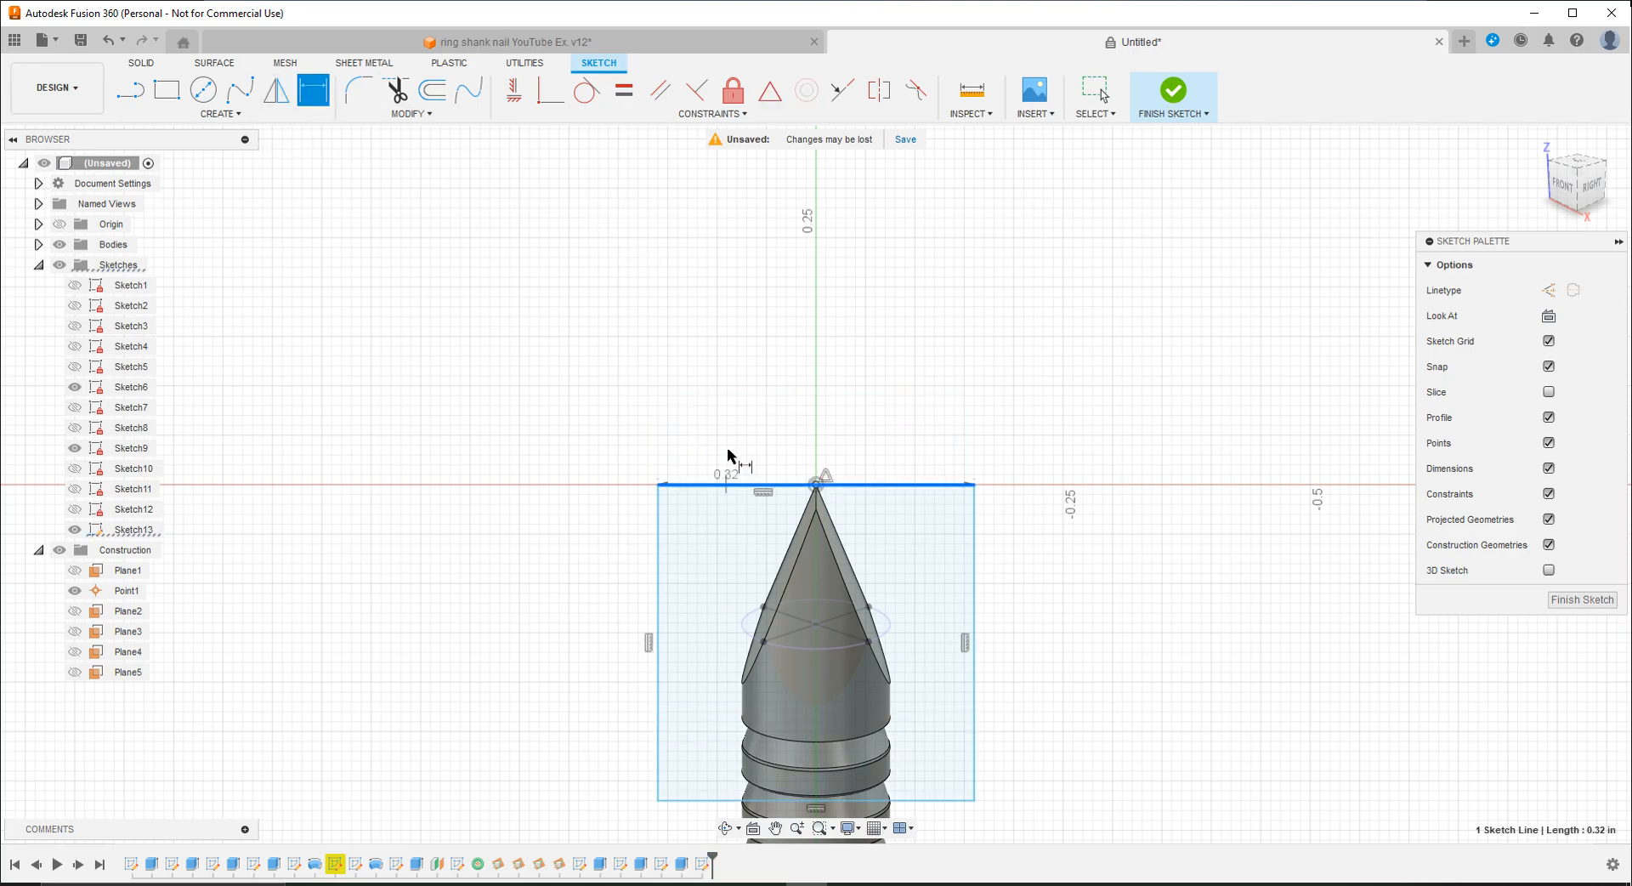
pyautogui.click(831, 335)
pyautogui.write('.2')
pyautogui.press('Return')
pyautogui.click(914, 515)
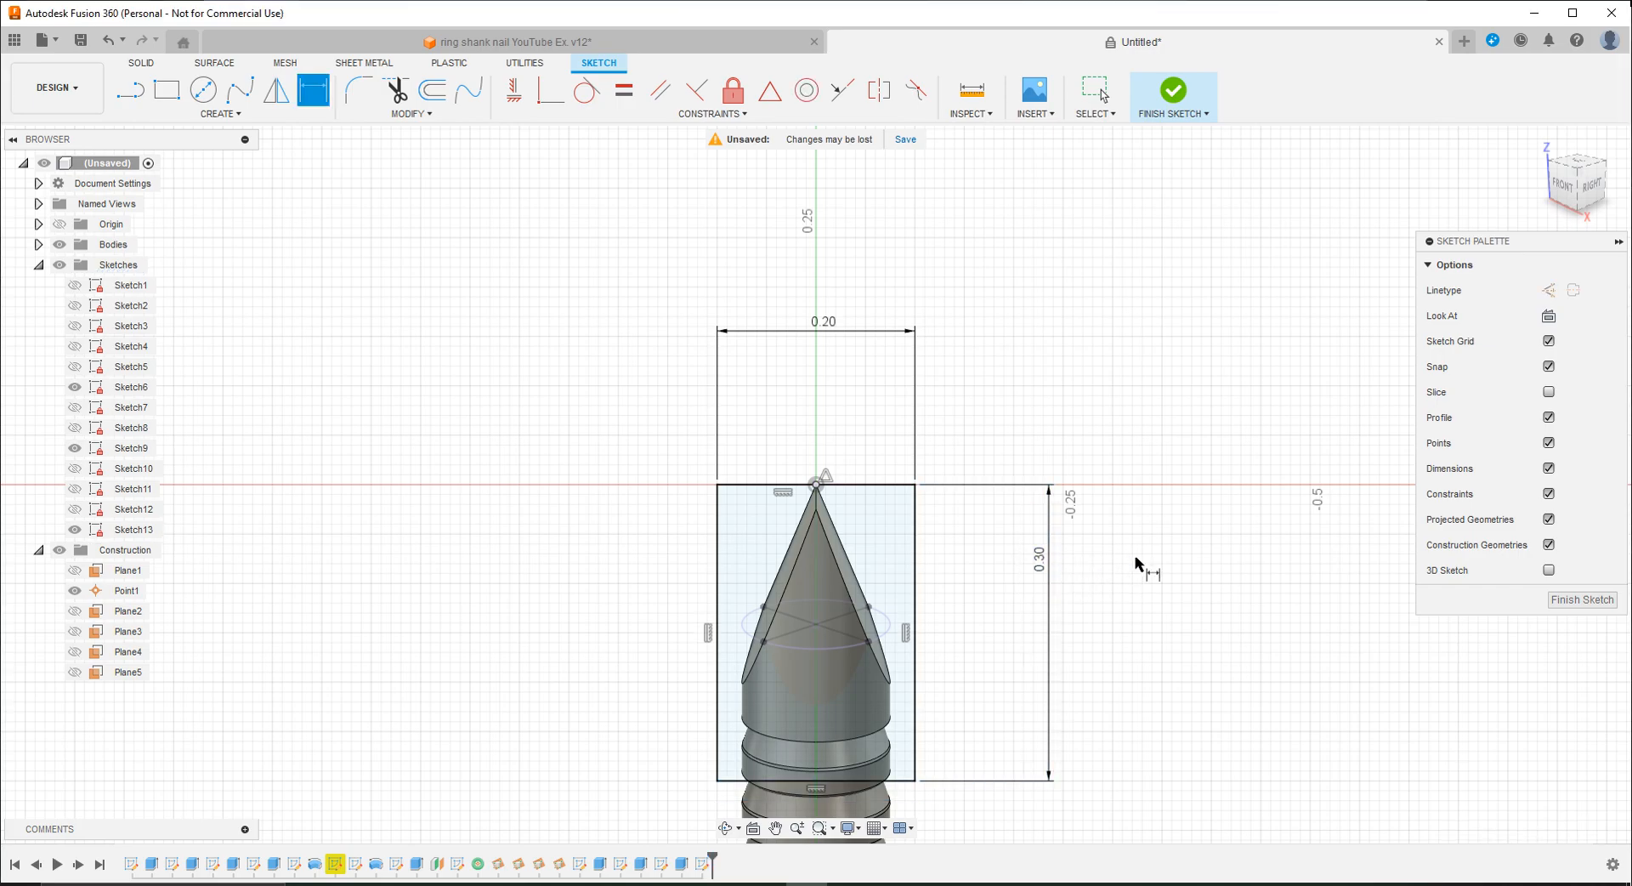
# Step: Extrude the Plane5 rectangle by -0.11 in as a cut to slice the fourth slanted face on the nail tip
pyautogui.click(139, 62)
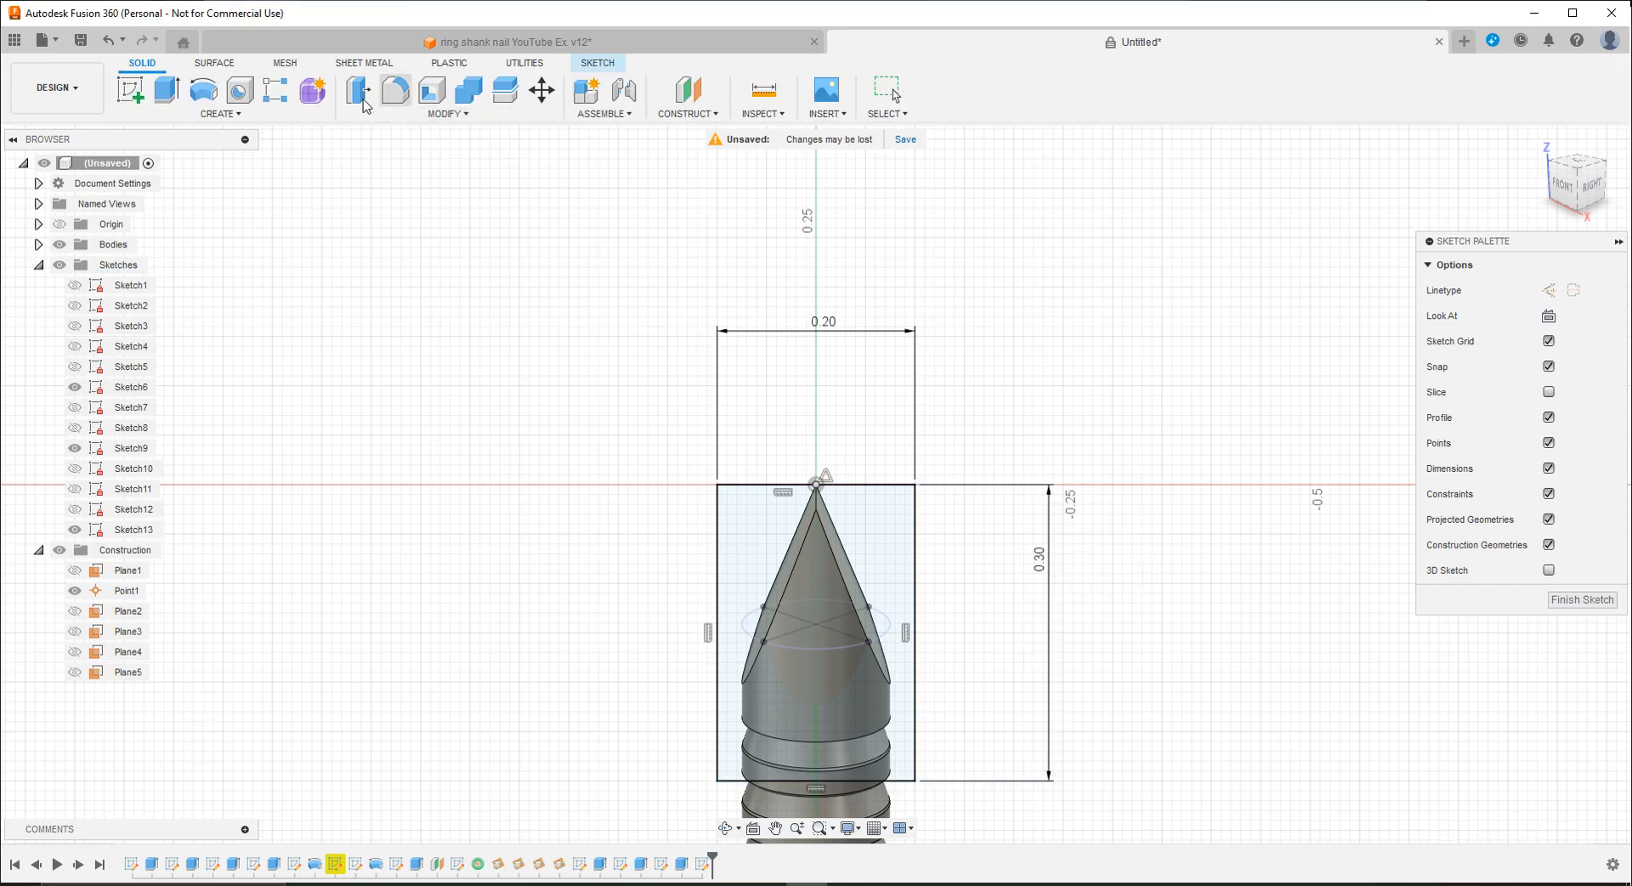
pyautogui.press('e')
pyautogui.click(1155, 490)
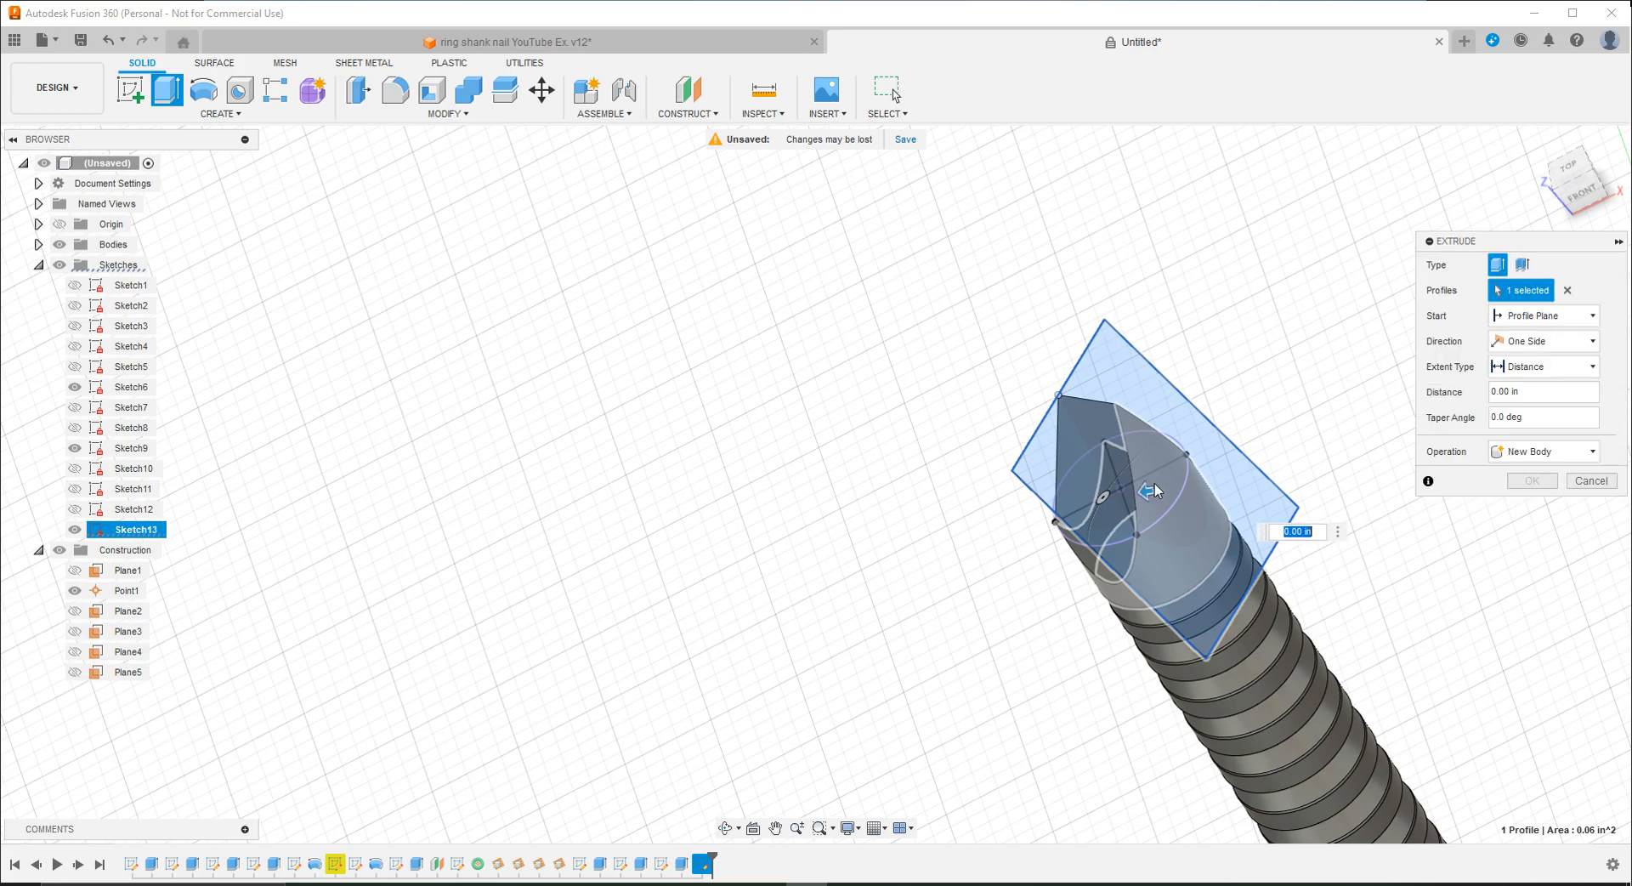
pyautogui.moveTo(1154, 490); pyautogui.dragTo(1229, 476)
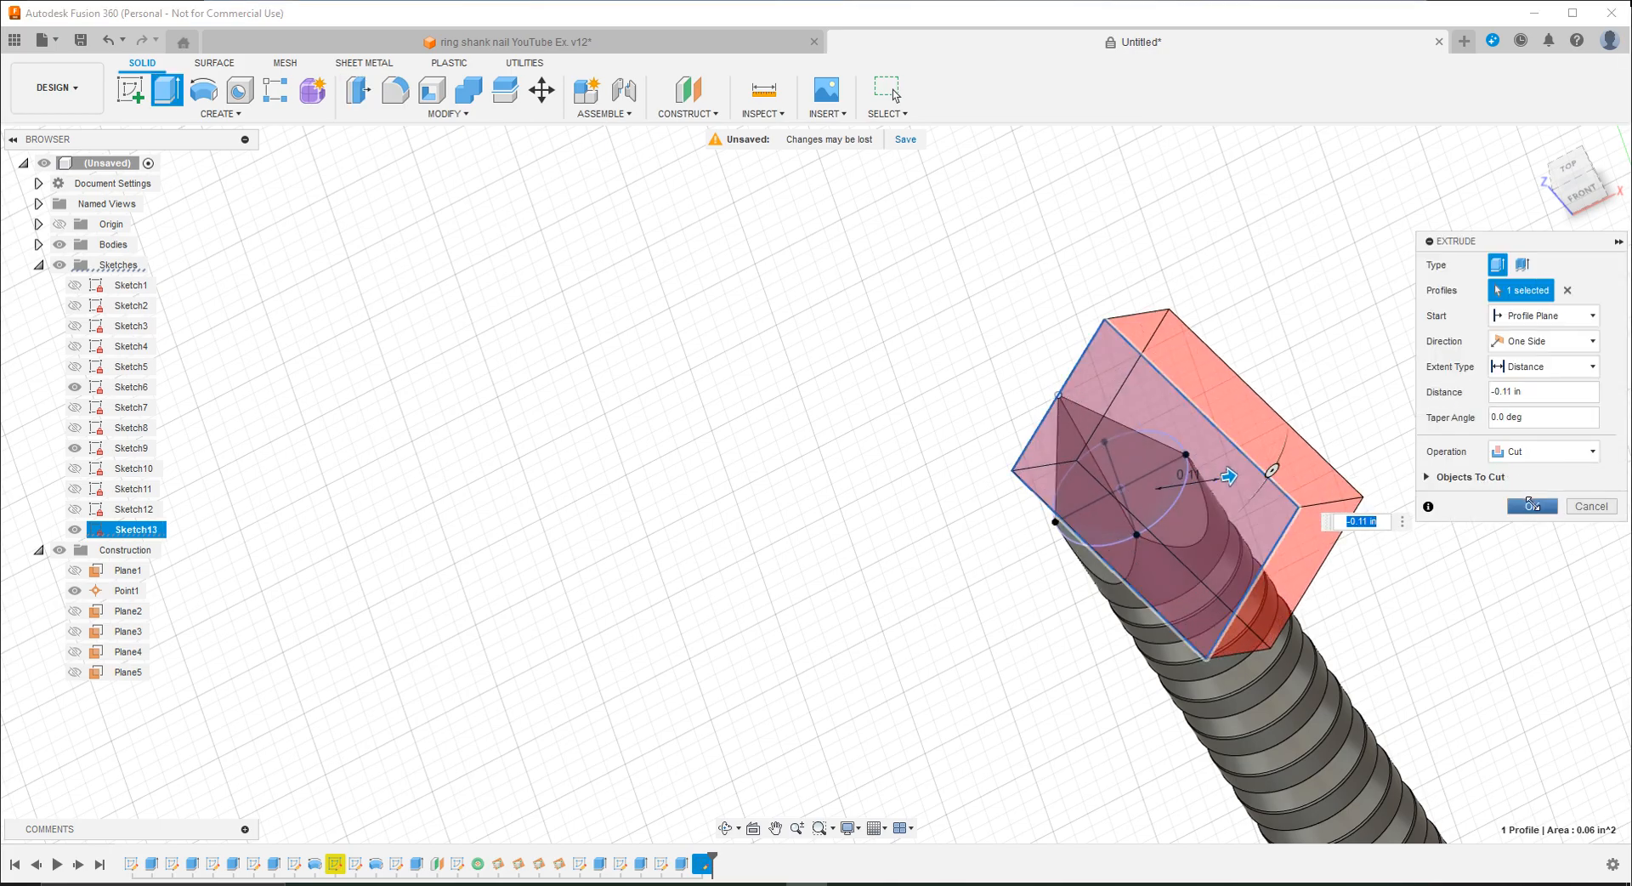
pyautogui.click(1530, 505)
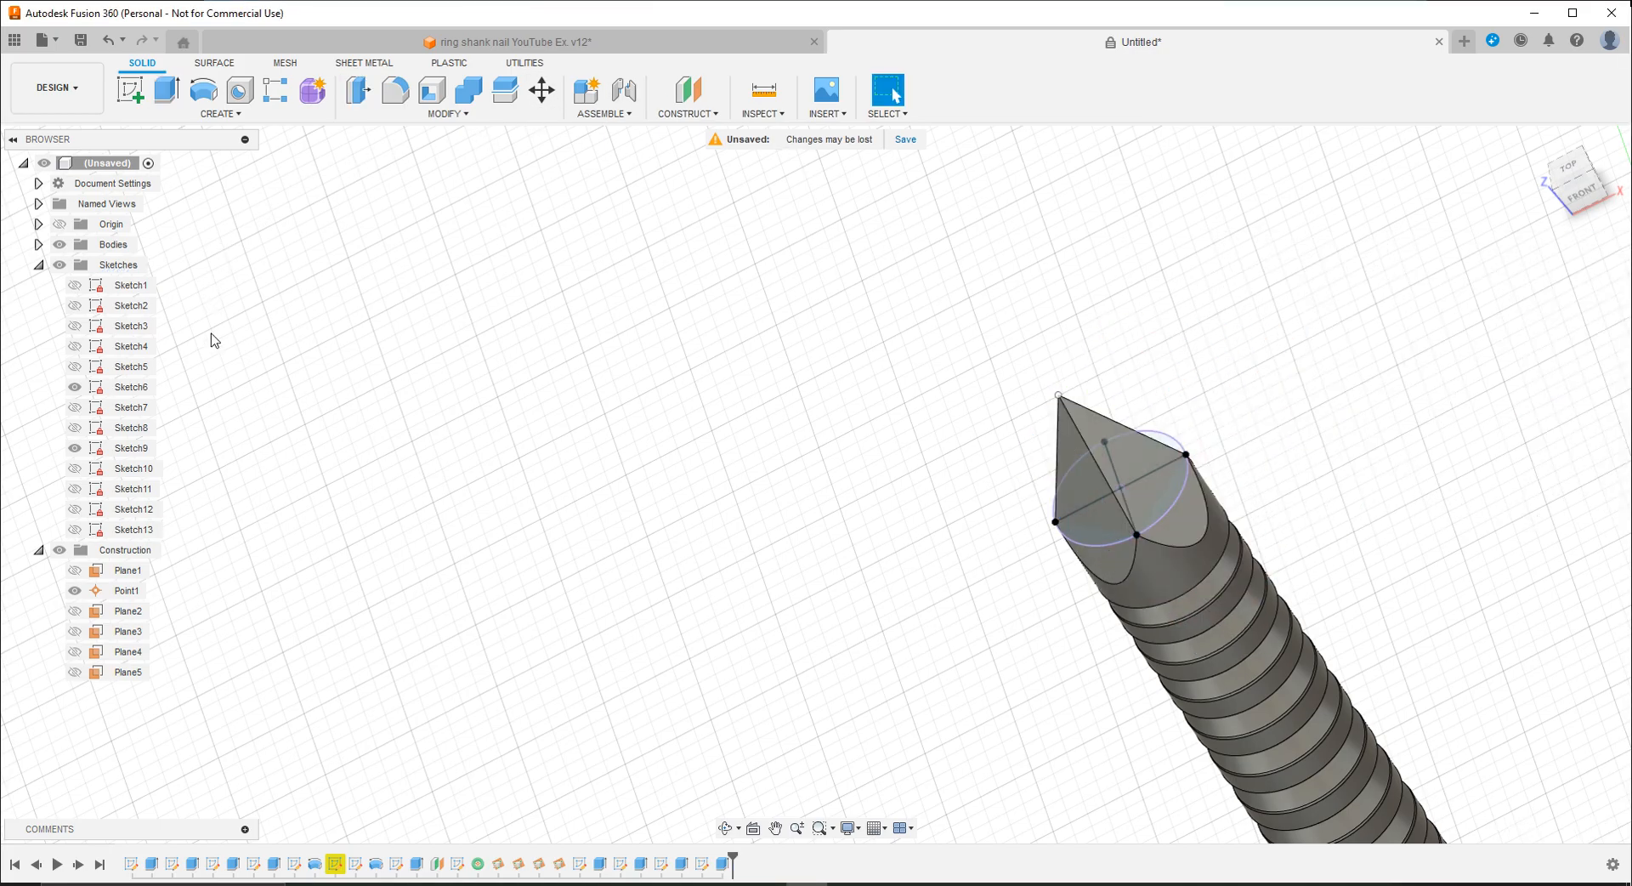
# Step: Hide Sketch9, Sketch6 and the construction point Point1
pyautogui.click(75, 448)
pyautogui.click(75, 387)
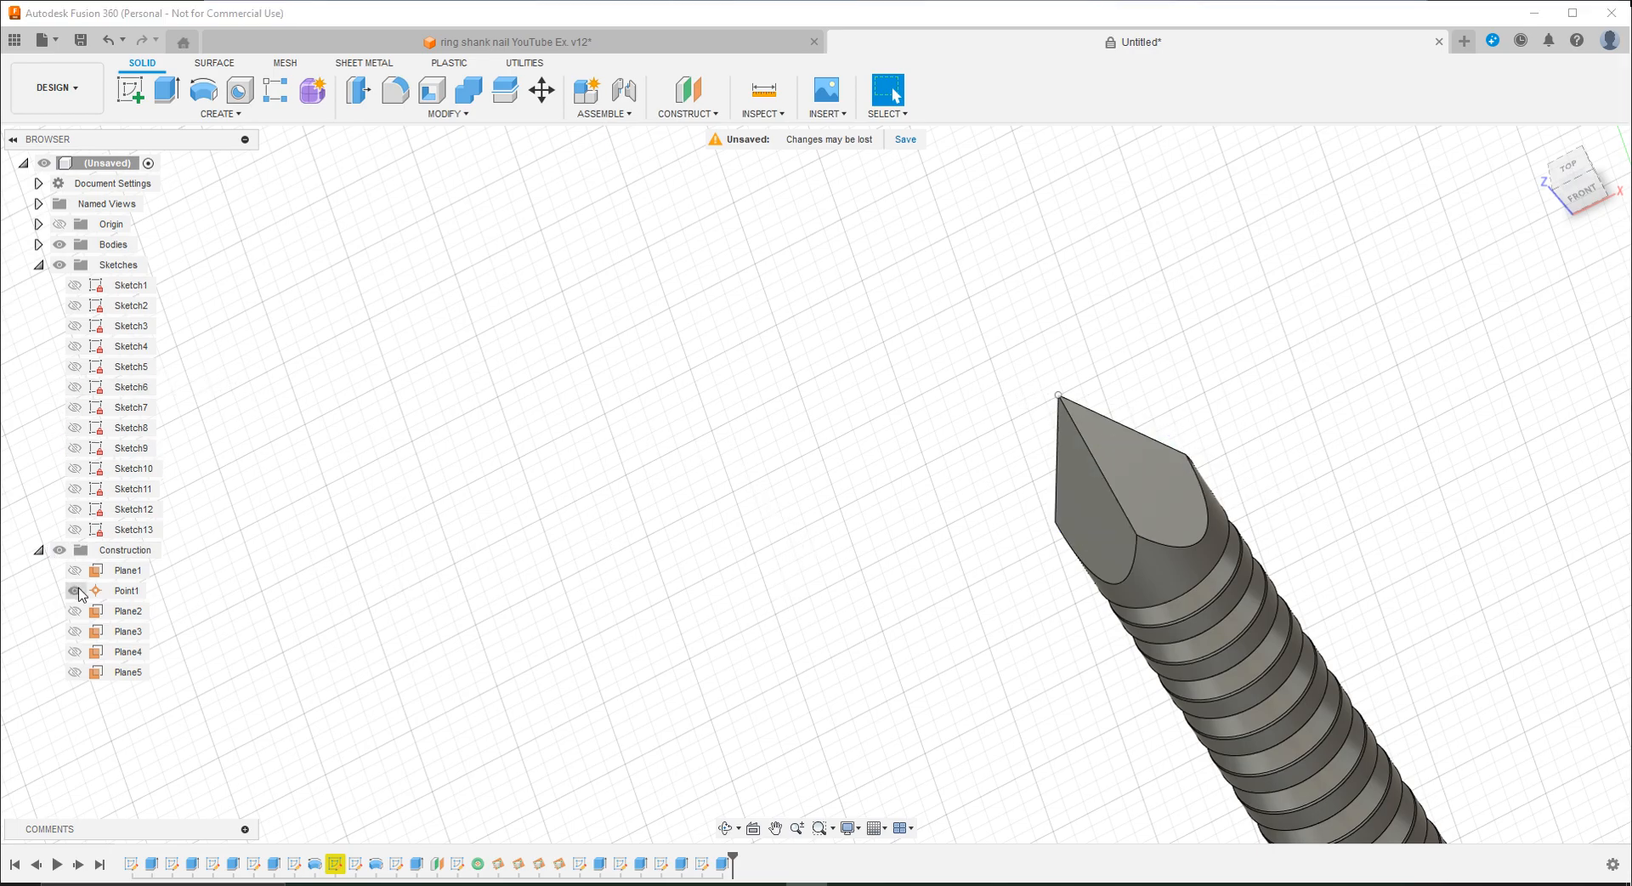
# Step: Compare the whole nail with the reference design "ring shank nail YouTube Ex. v12" and return to the untitled design
pyautogui.click(1537, 146)
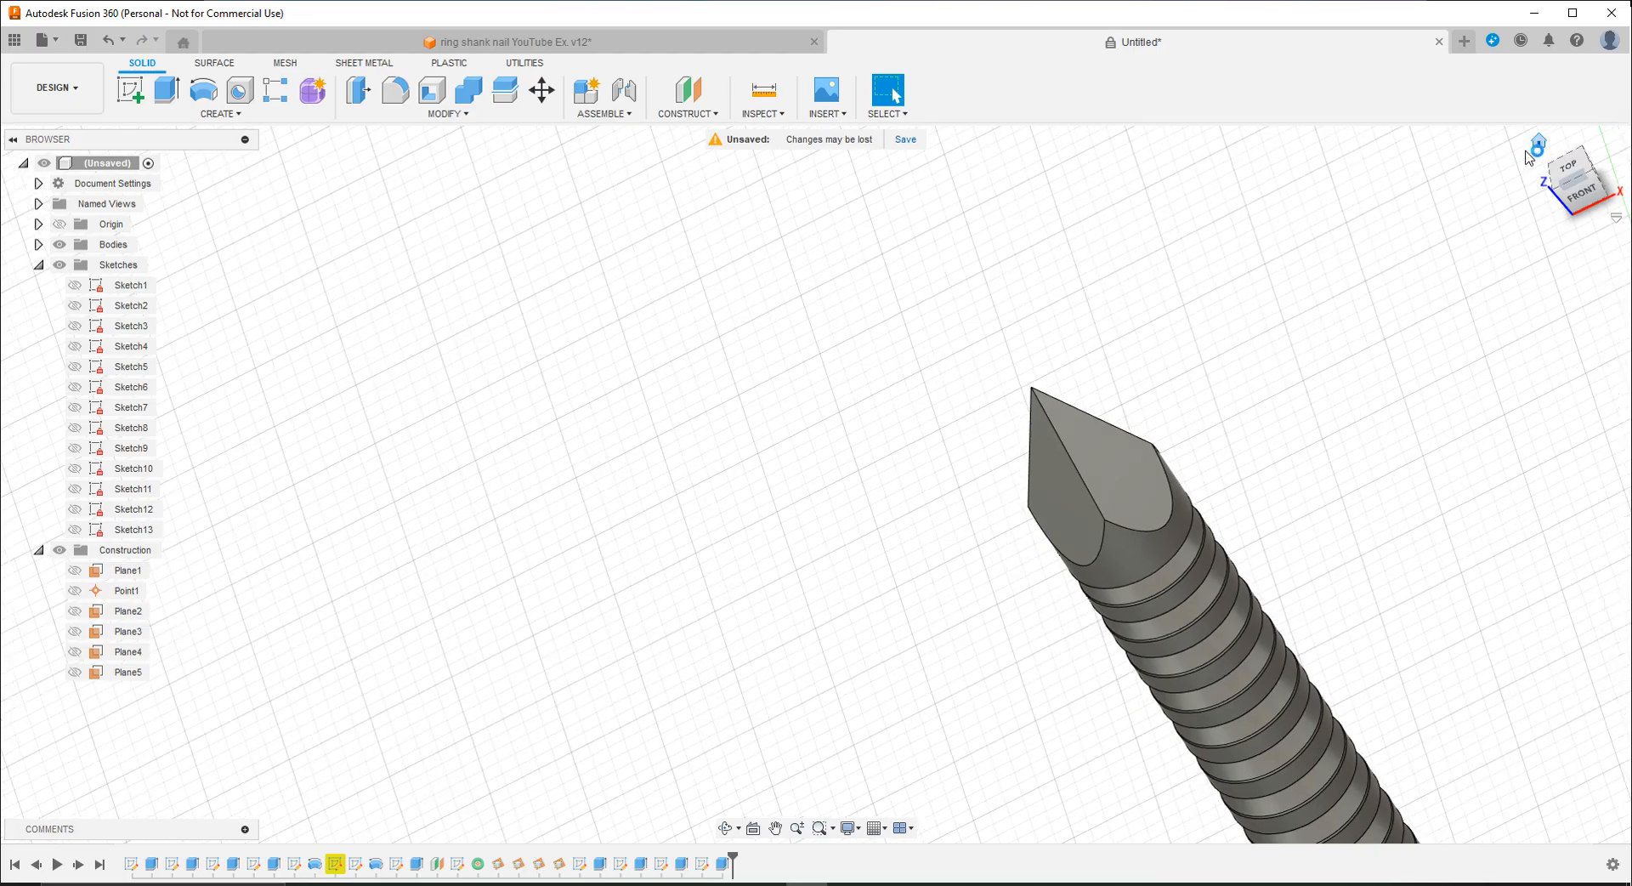
pyautogui.moveTo(915, 545)
pyautogui.keyDown('shift'); pyautogui.mouseDown(button='middle')
pyautogui.moveTo(726, 550)
pyautogui.moveTo(645, 528)
pyautogui.moveTo(630, 435)
pyautogui.moveTo(609, 437)
pyautogui.moveTo(609, 540)
pyautogui.moveTo(849, 569)
pyautogui.moveTo(952, 518)
pyautogui.moveTo(739, 502)
pyautogui.mouseUp(button='middle'); pyautogui.keyUp('shift')
pyautogui.click(702, 46)
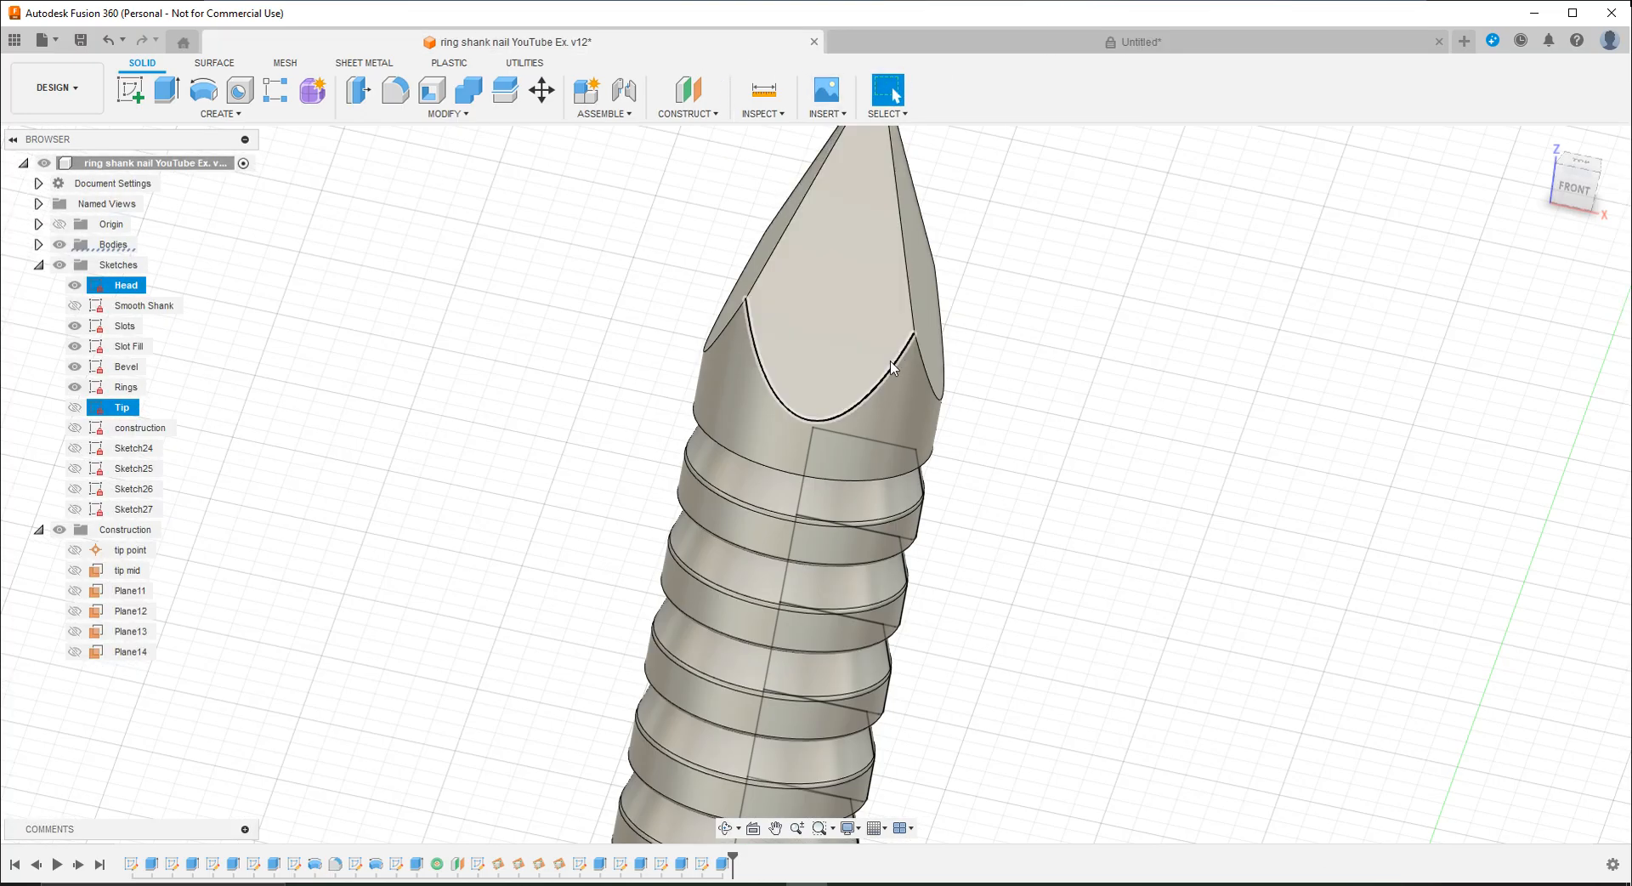
pyautogui.scroll(-10, 897, 357)
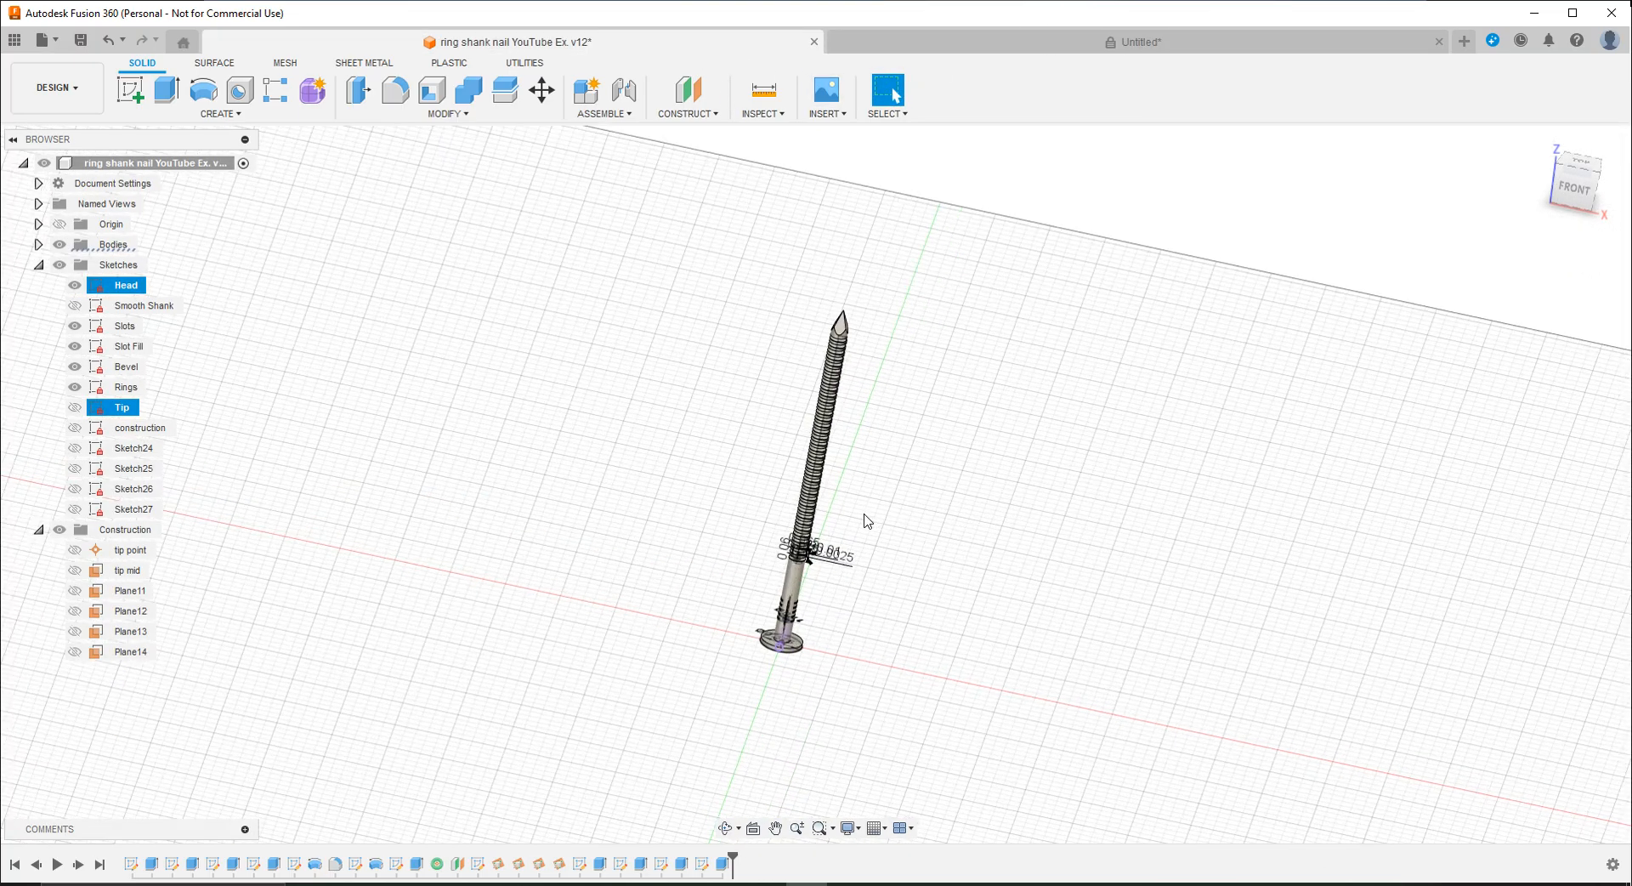
pyautogui.click(987, 41)
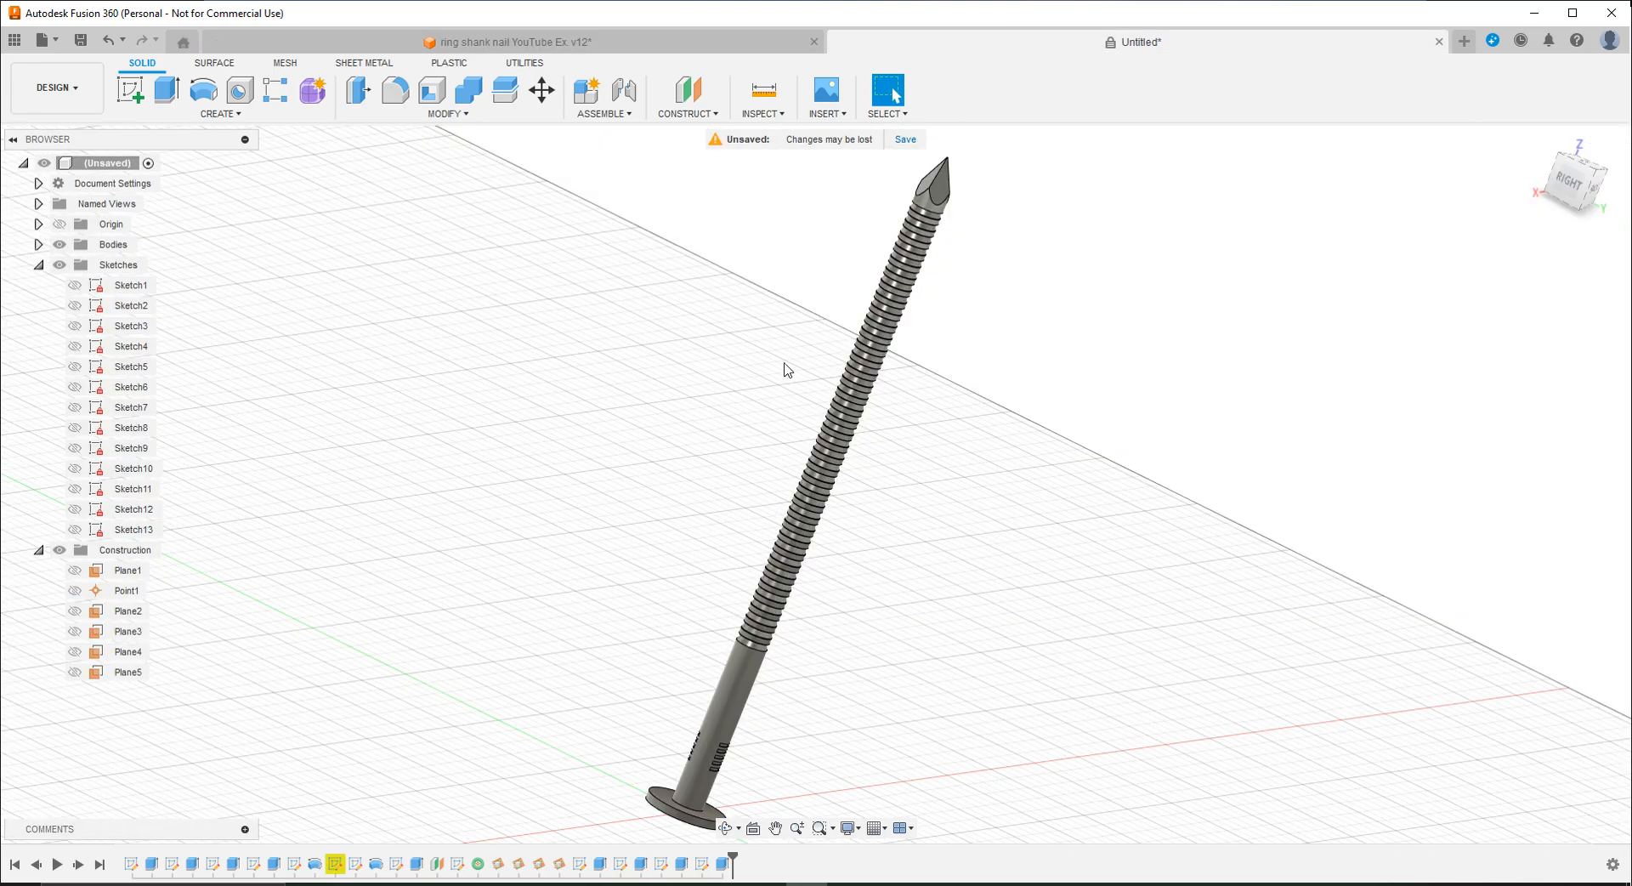